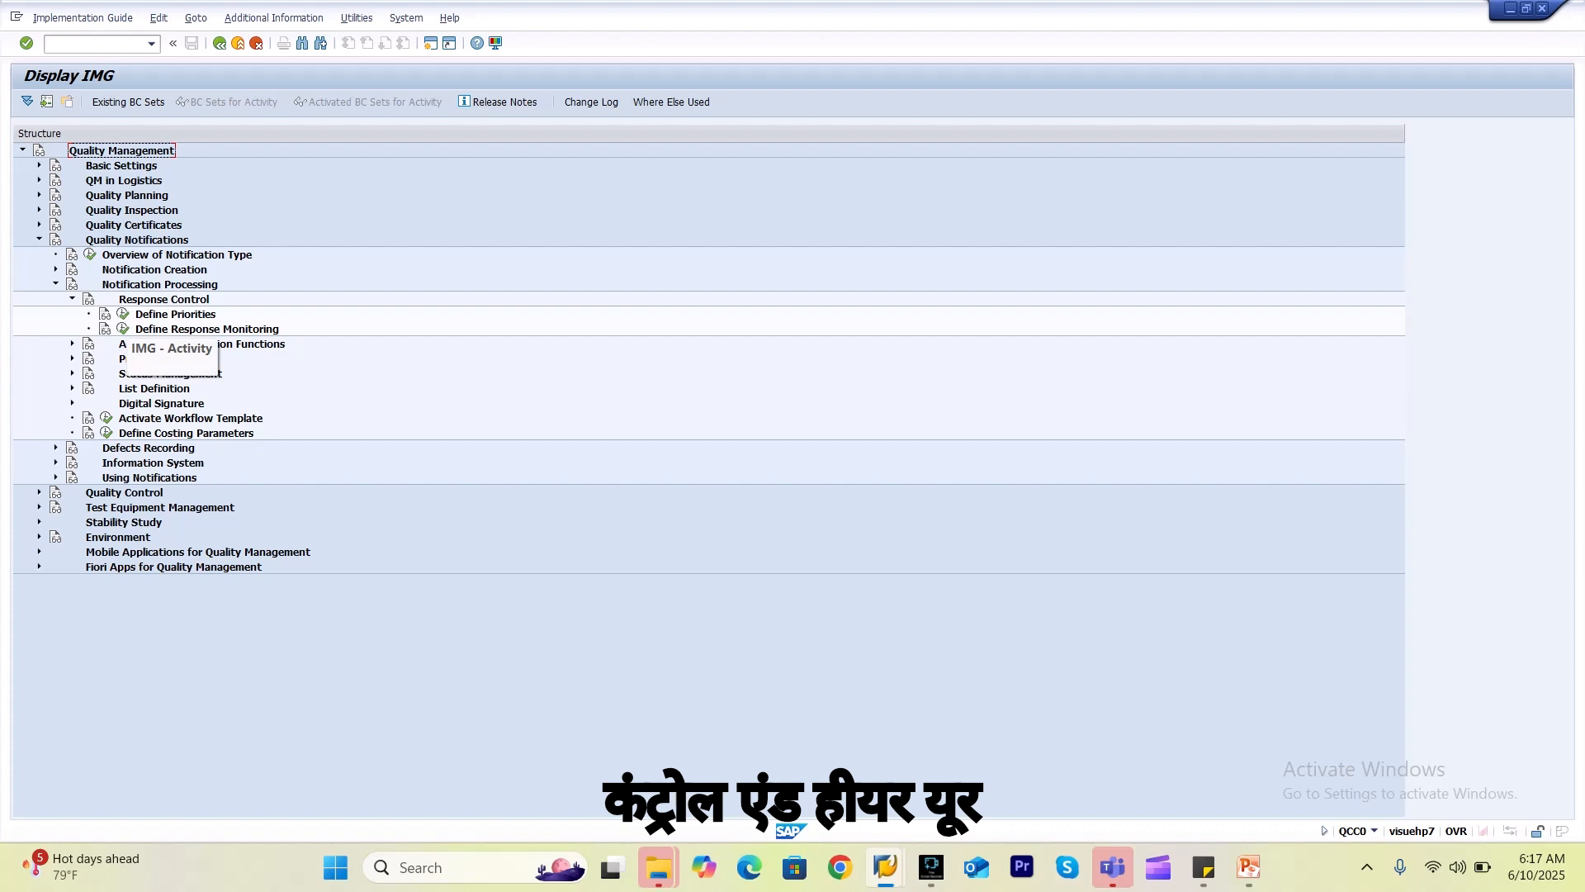
Open Priority Types under Define Priorities, select QM Priorities, and go back so the activity is marked done.
left_click(123, 313)
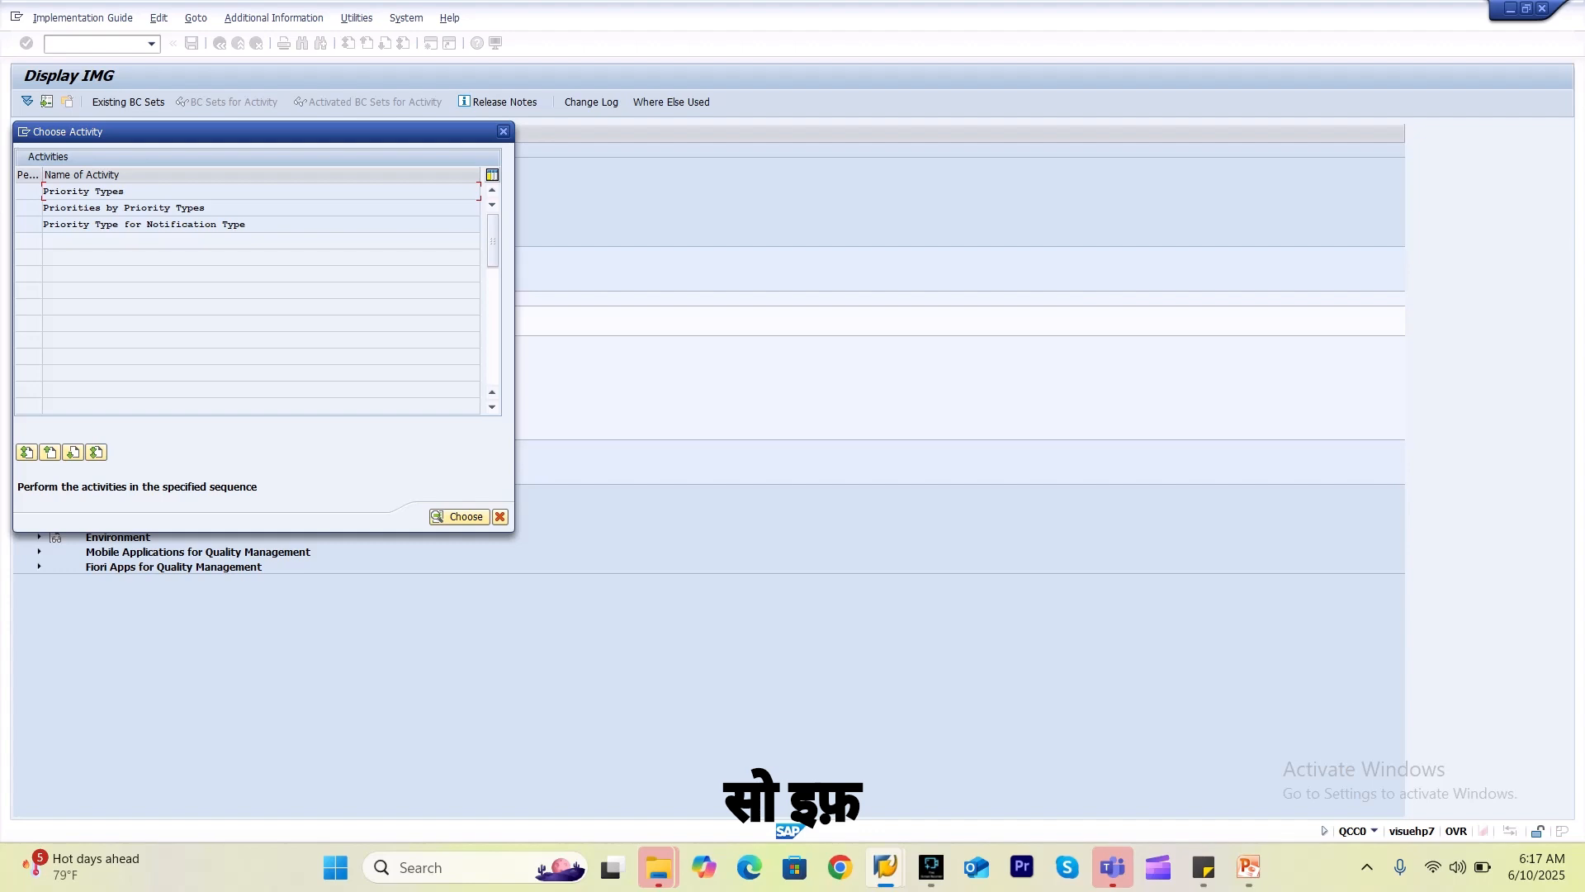
key("Return")
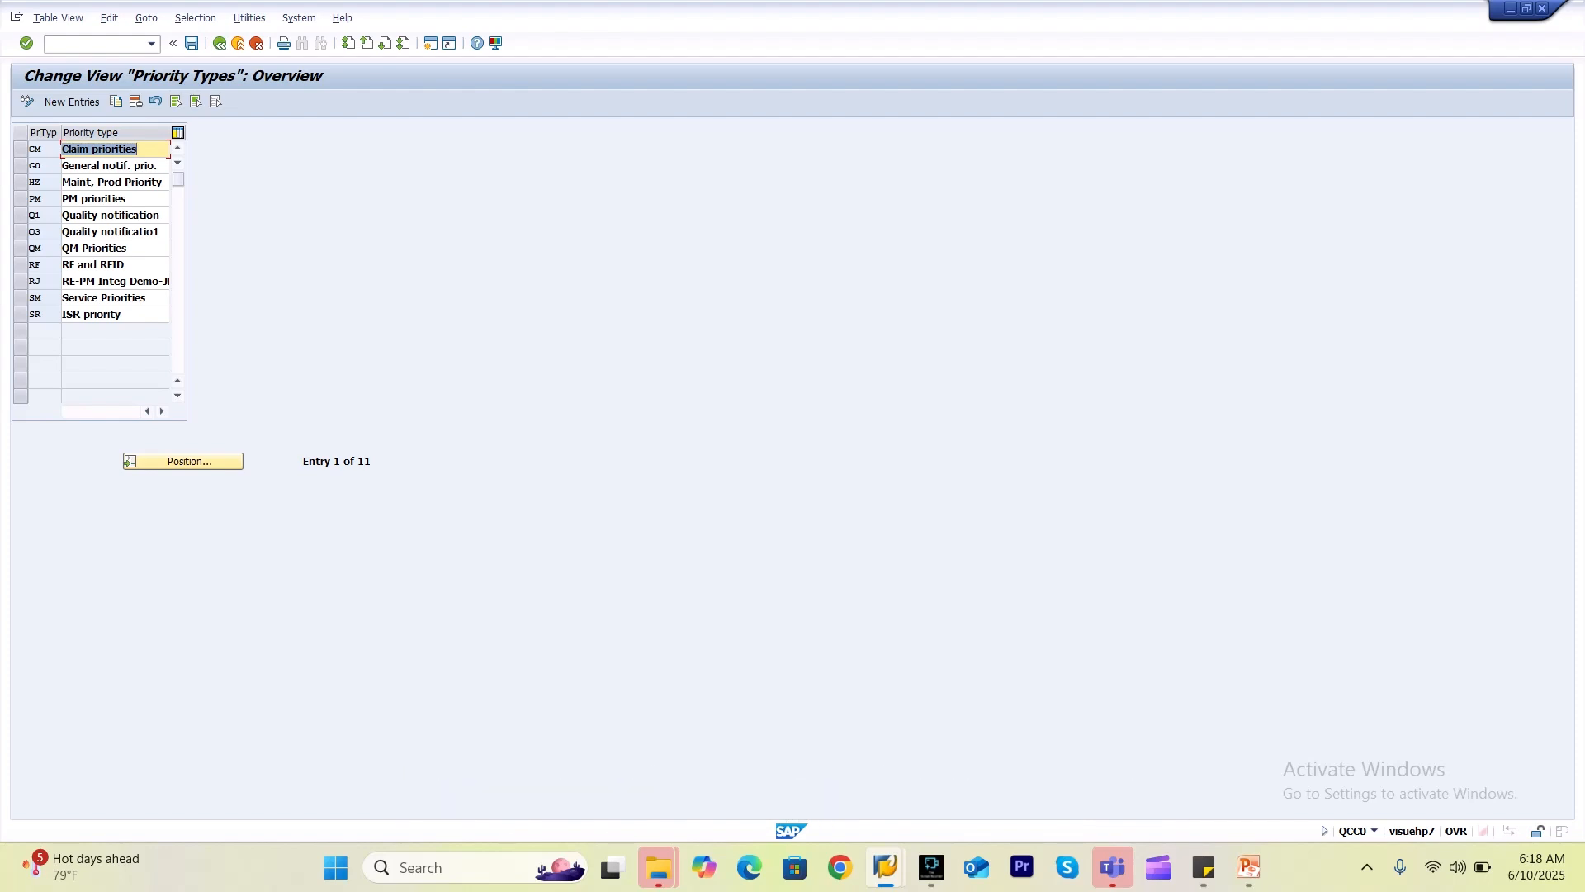
left_click(21, 247)
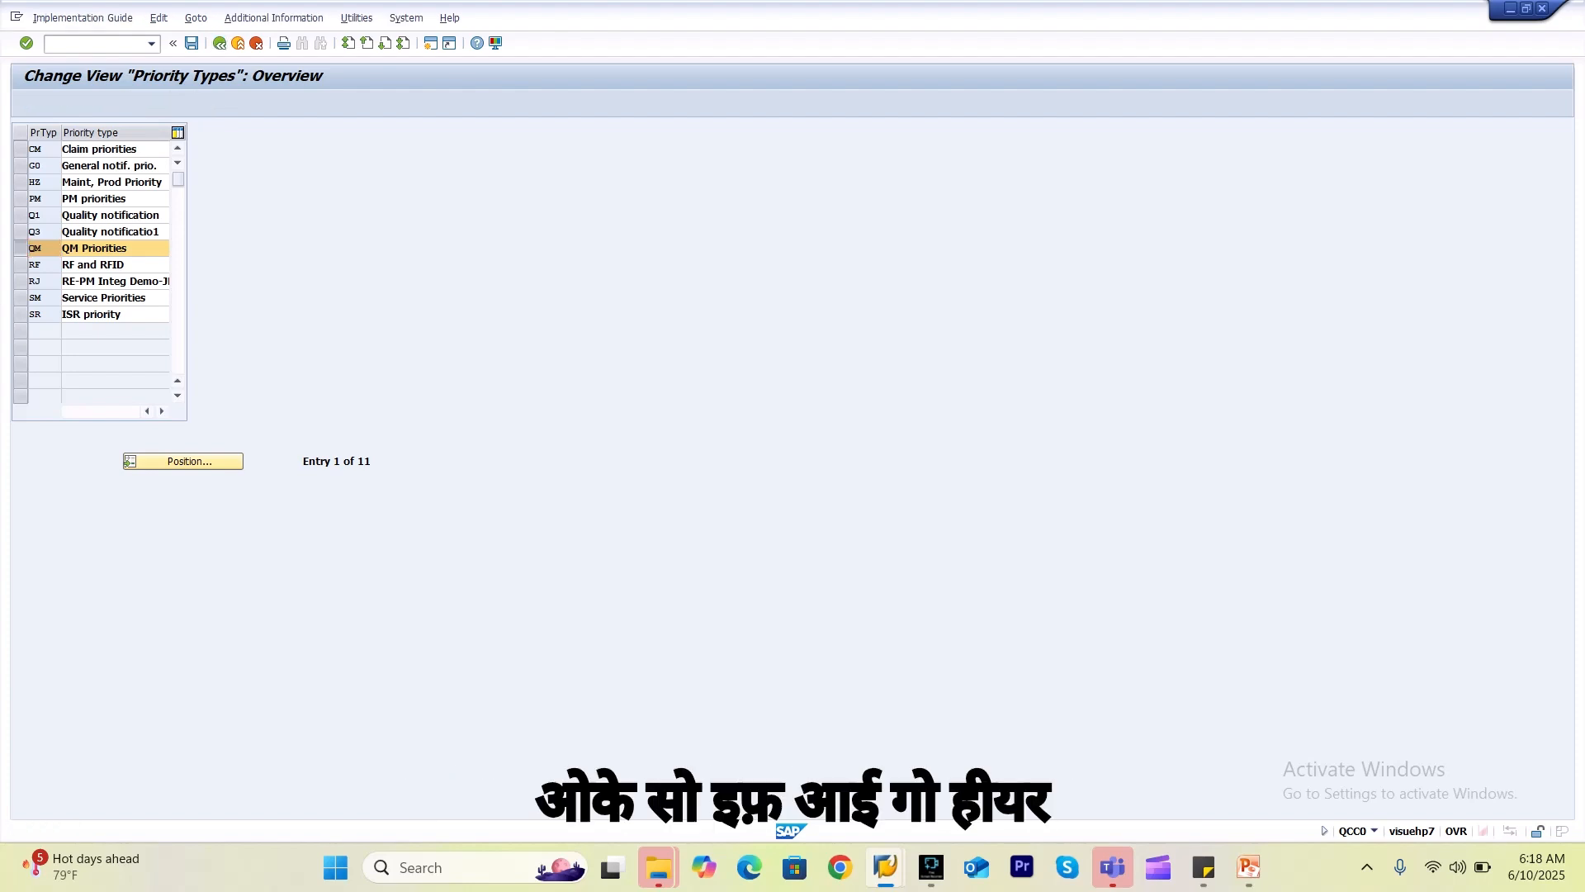
key("F3")
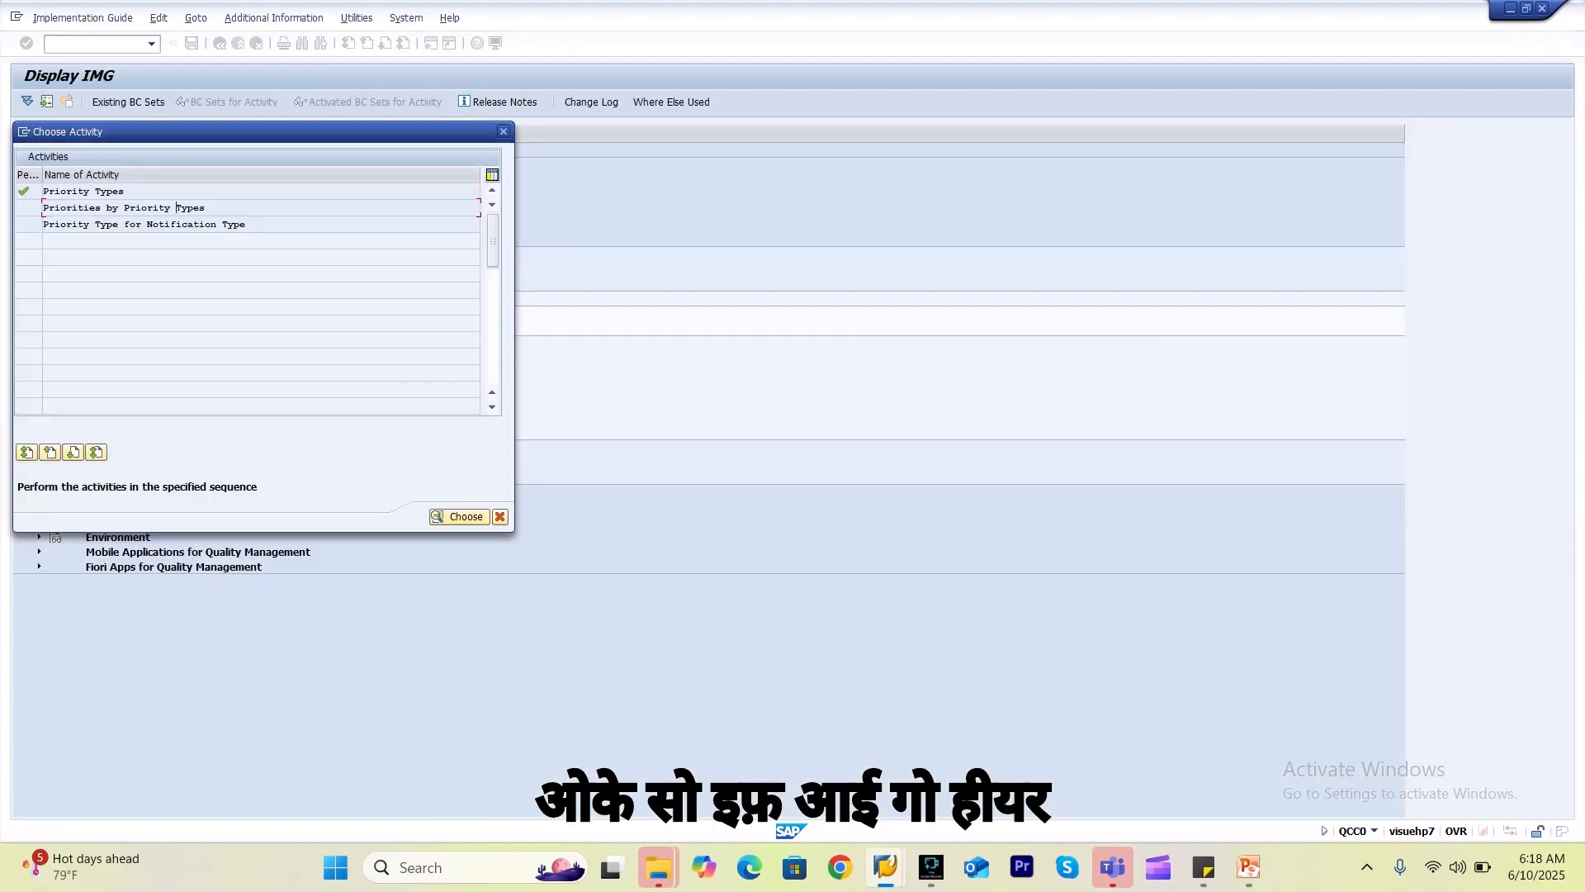
Open Priorities by Priority Types and position the table on priority type QM.
key("Return")
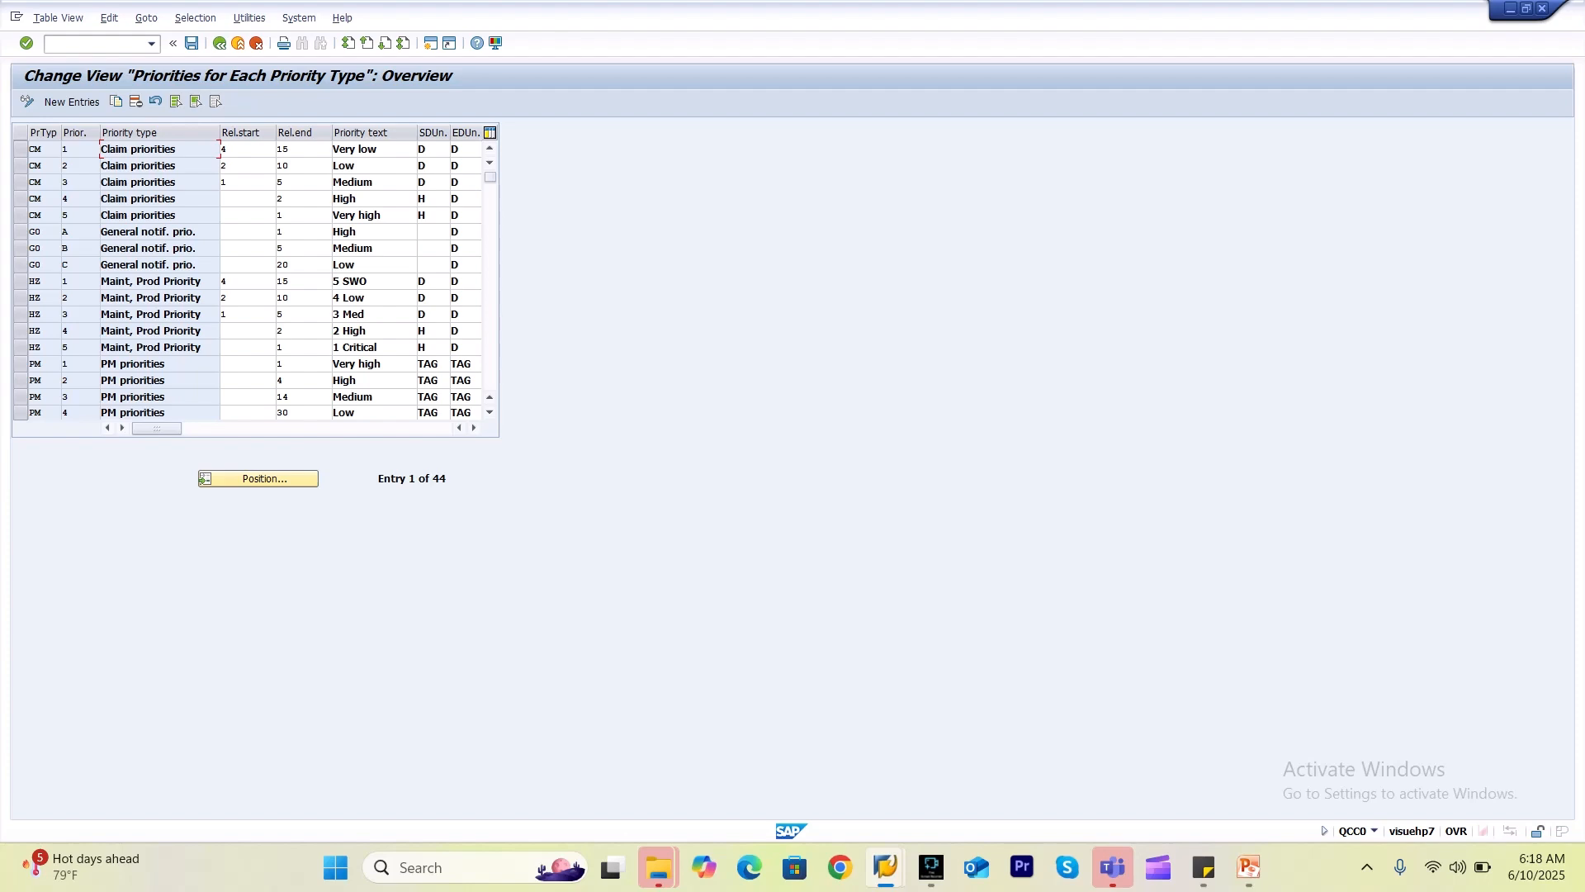
left_click(257, 478)
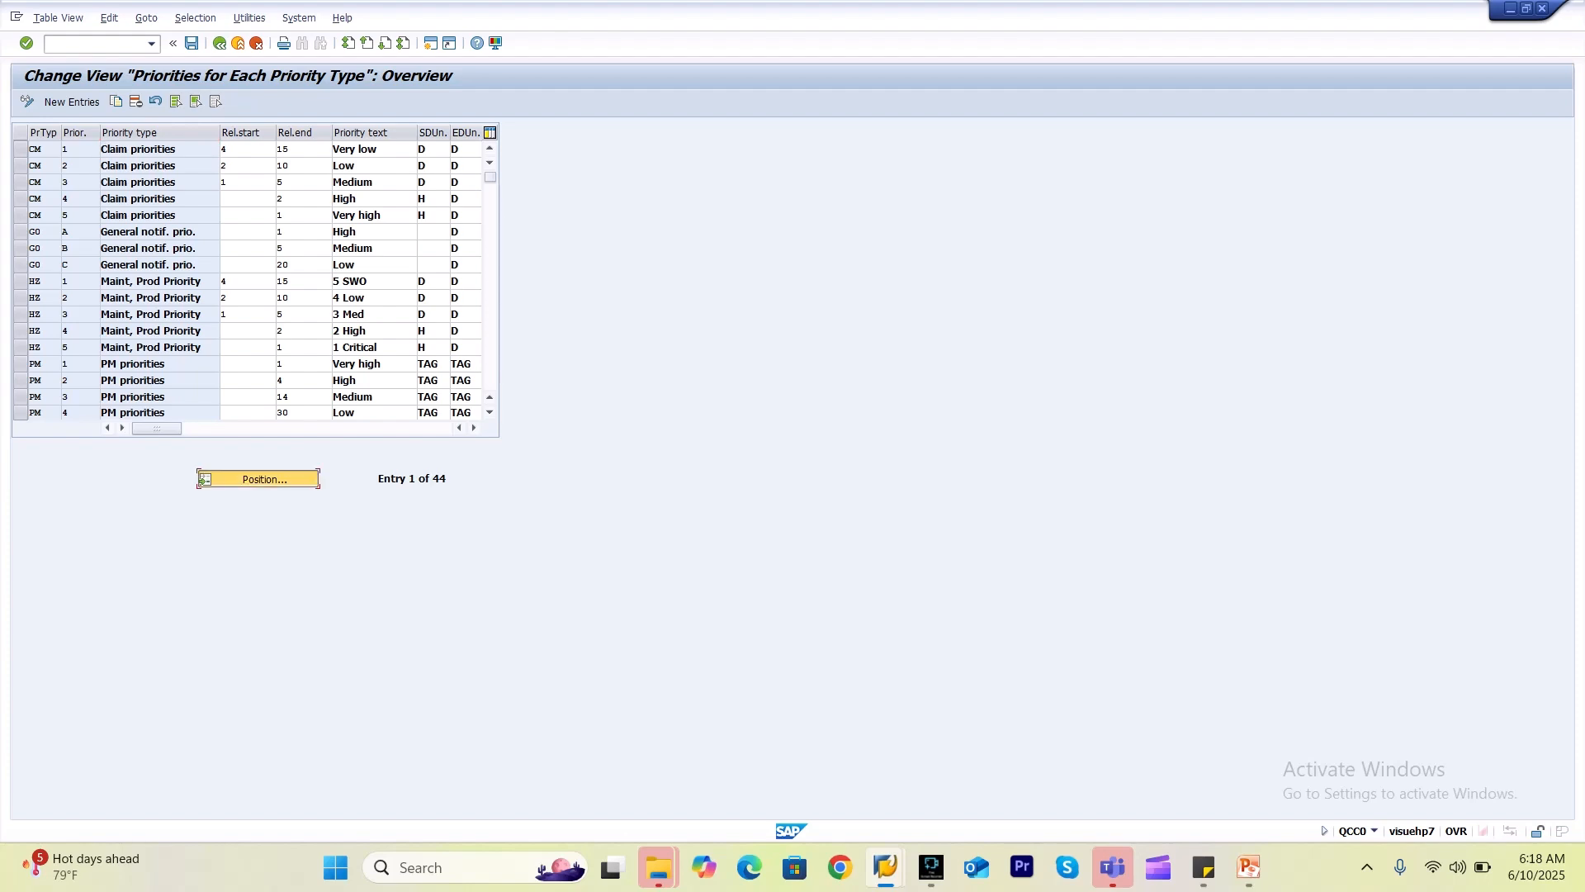
left_click(167, 227)
key("Down")
key("Down")
key("Down")
key("Return")
key("Return")
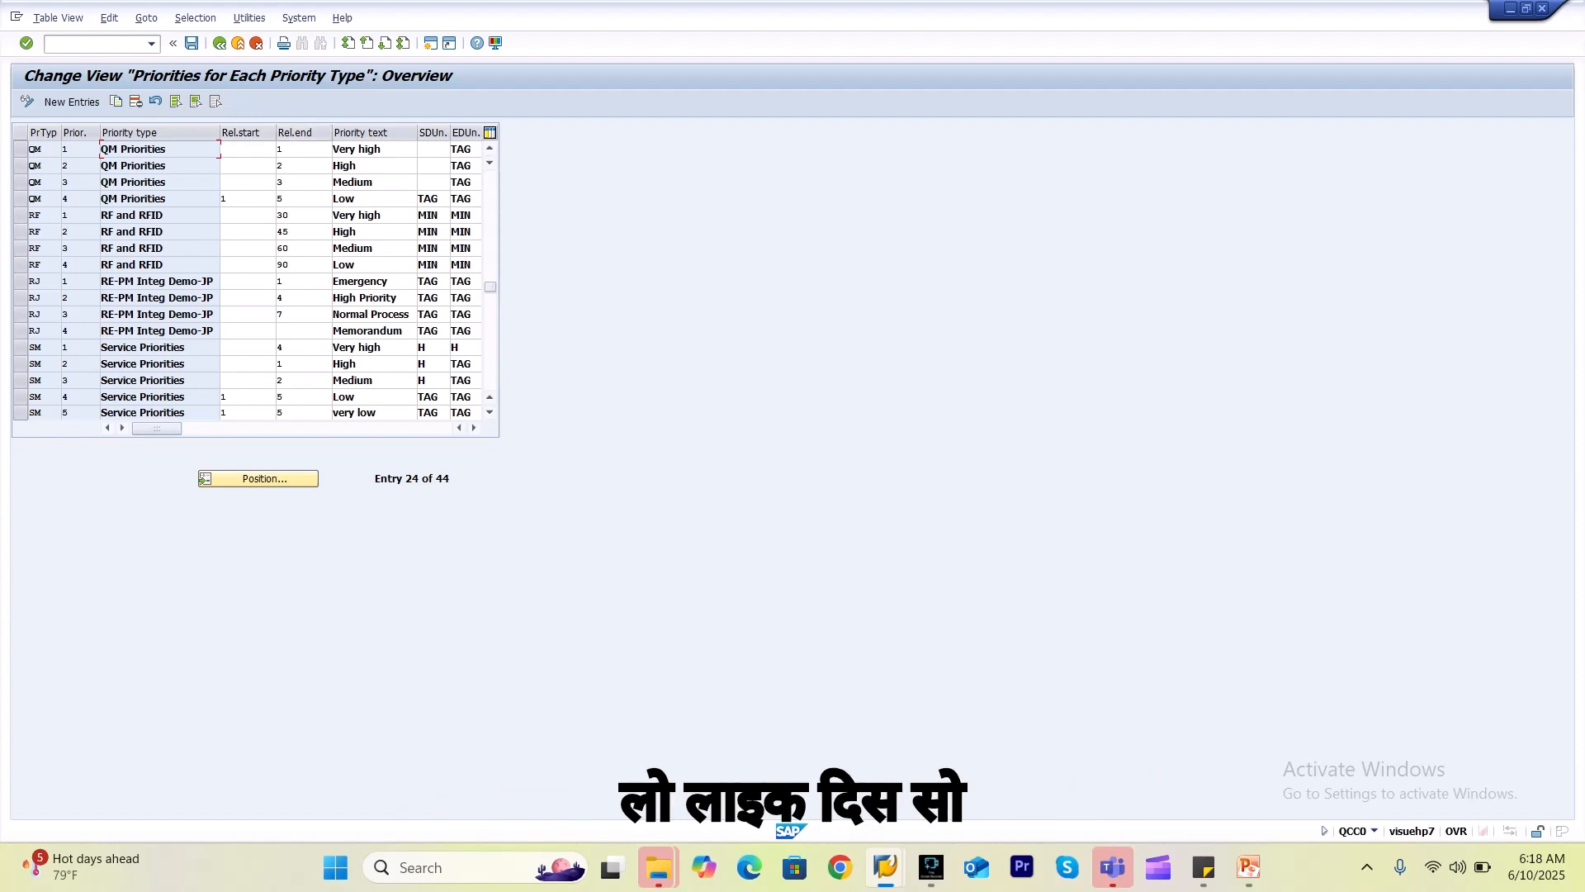
Review the QM priorities' start and end values and texts, Very high (end 1) to Low (end 5).
left_click(297, 150)
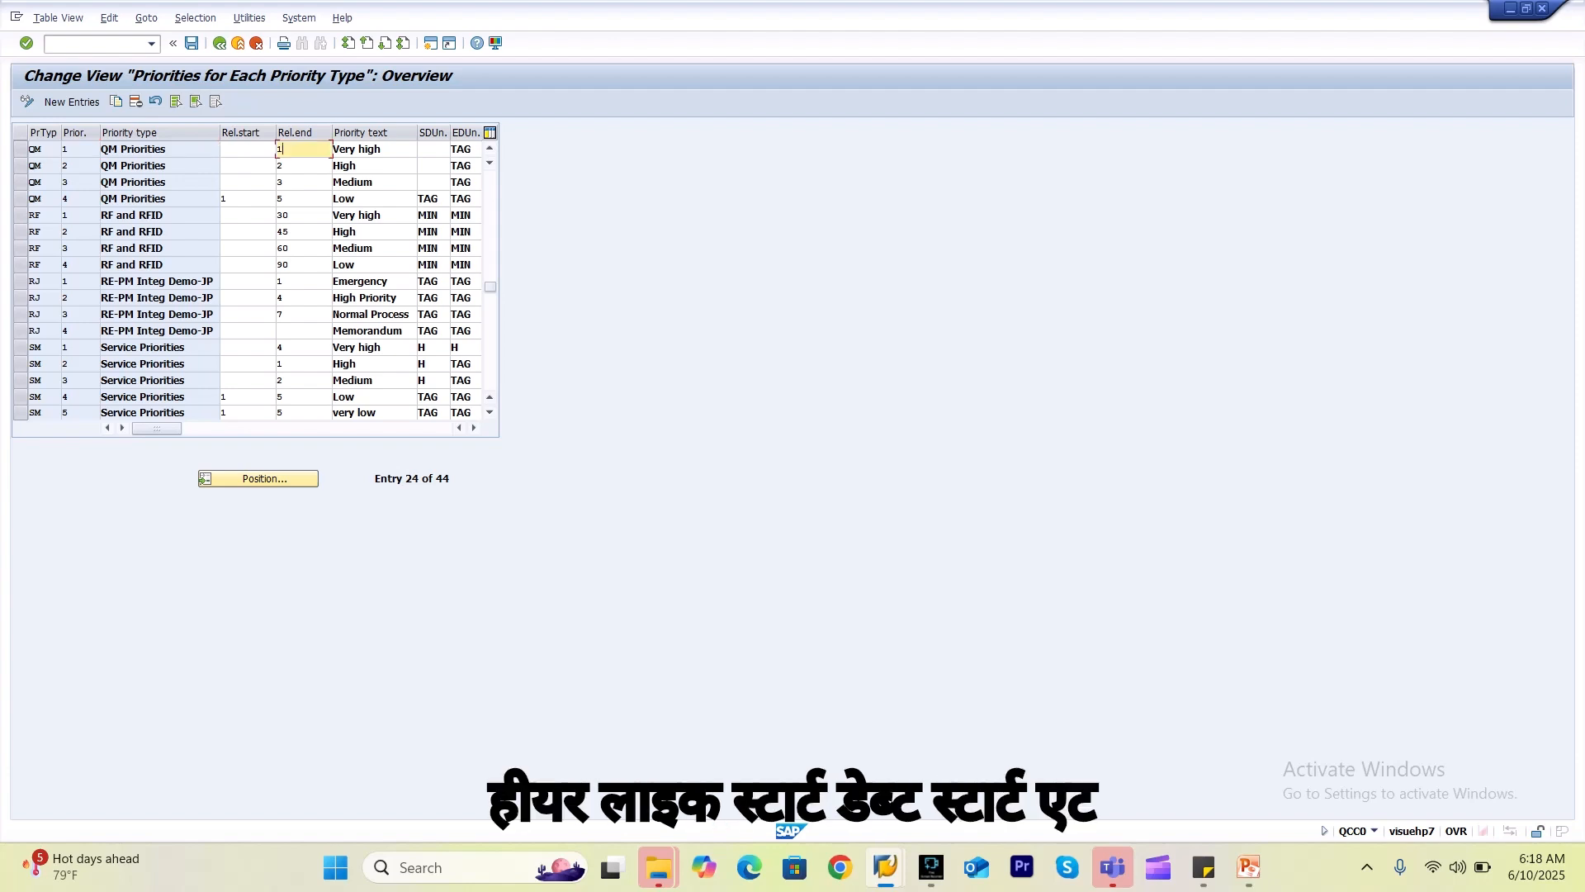
left_click(247, 150)
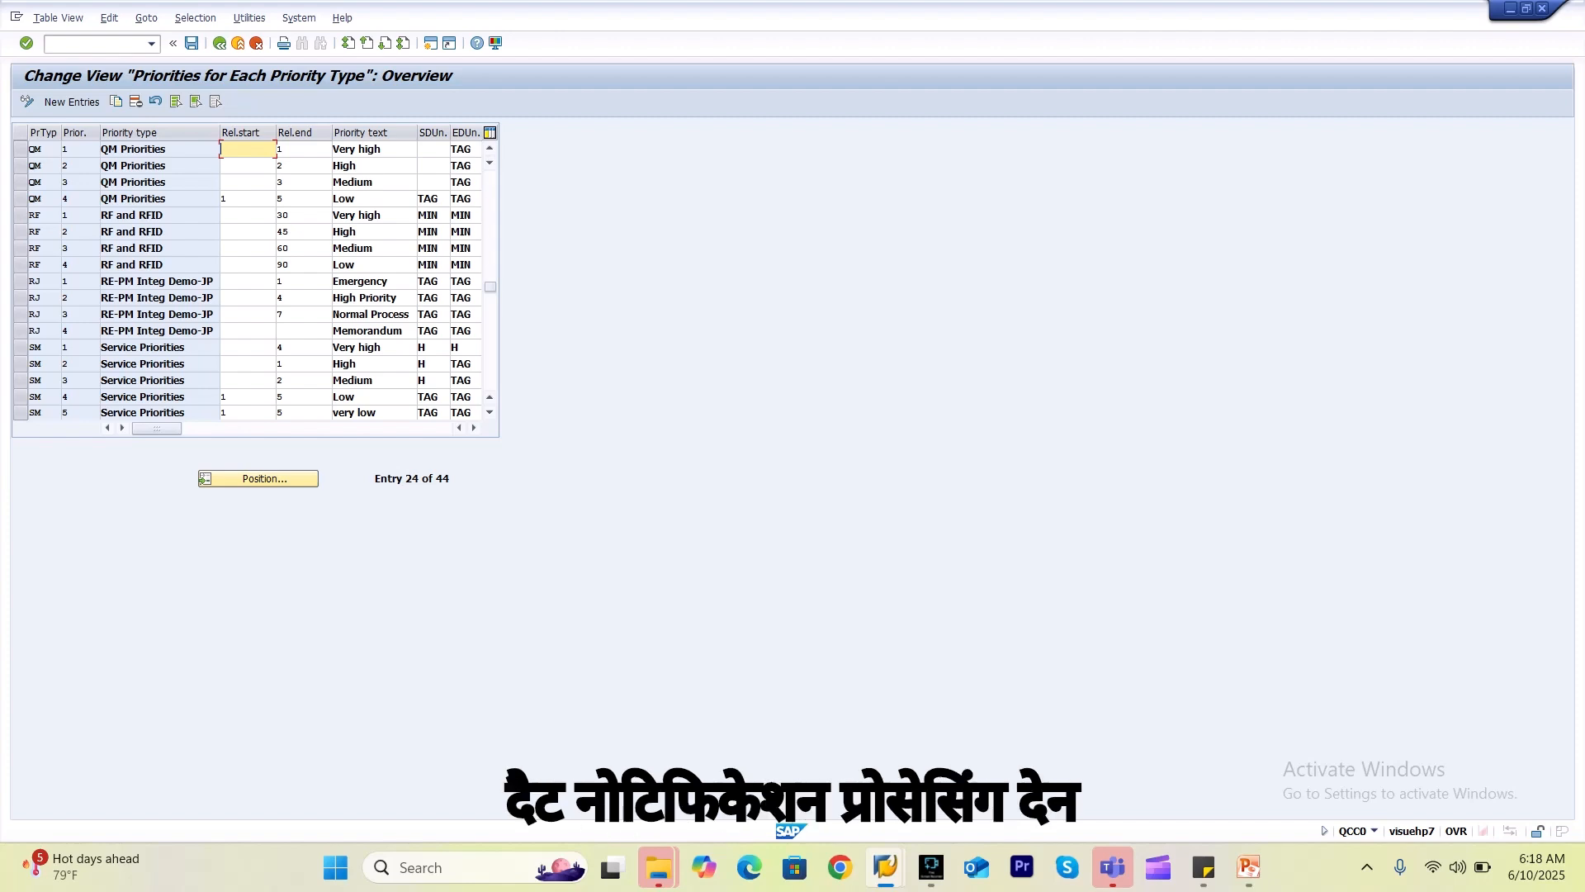
left_click(248, 182)
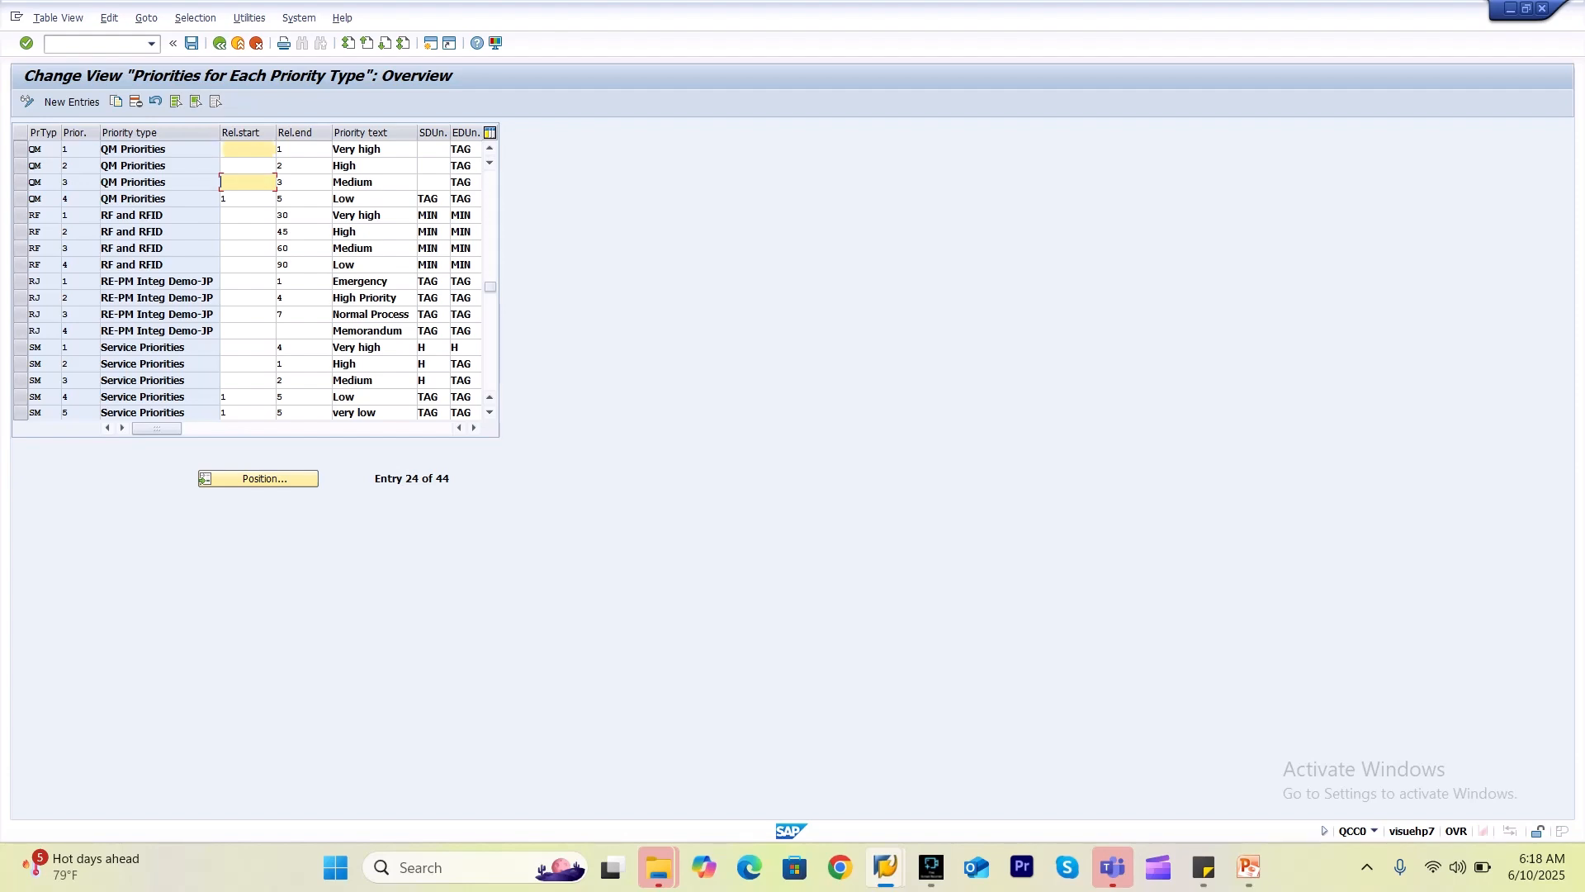
left_click(248, 199)
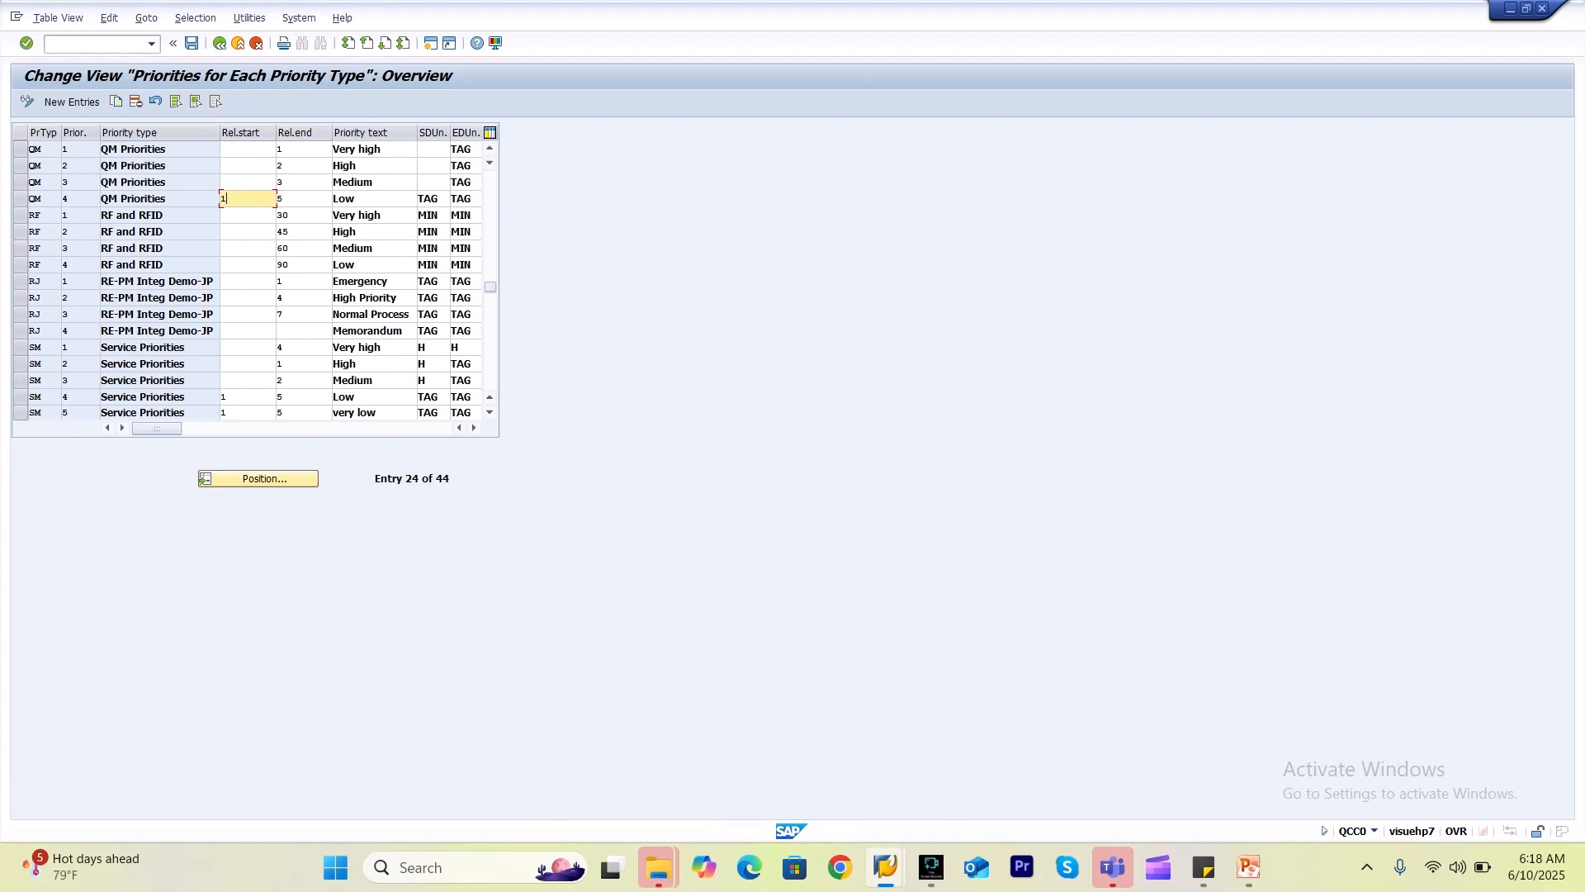
left_click(248, 149)
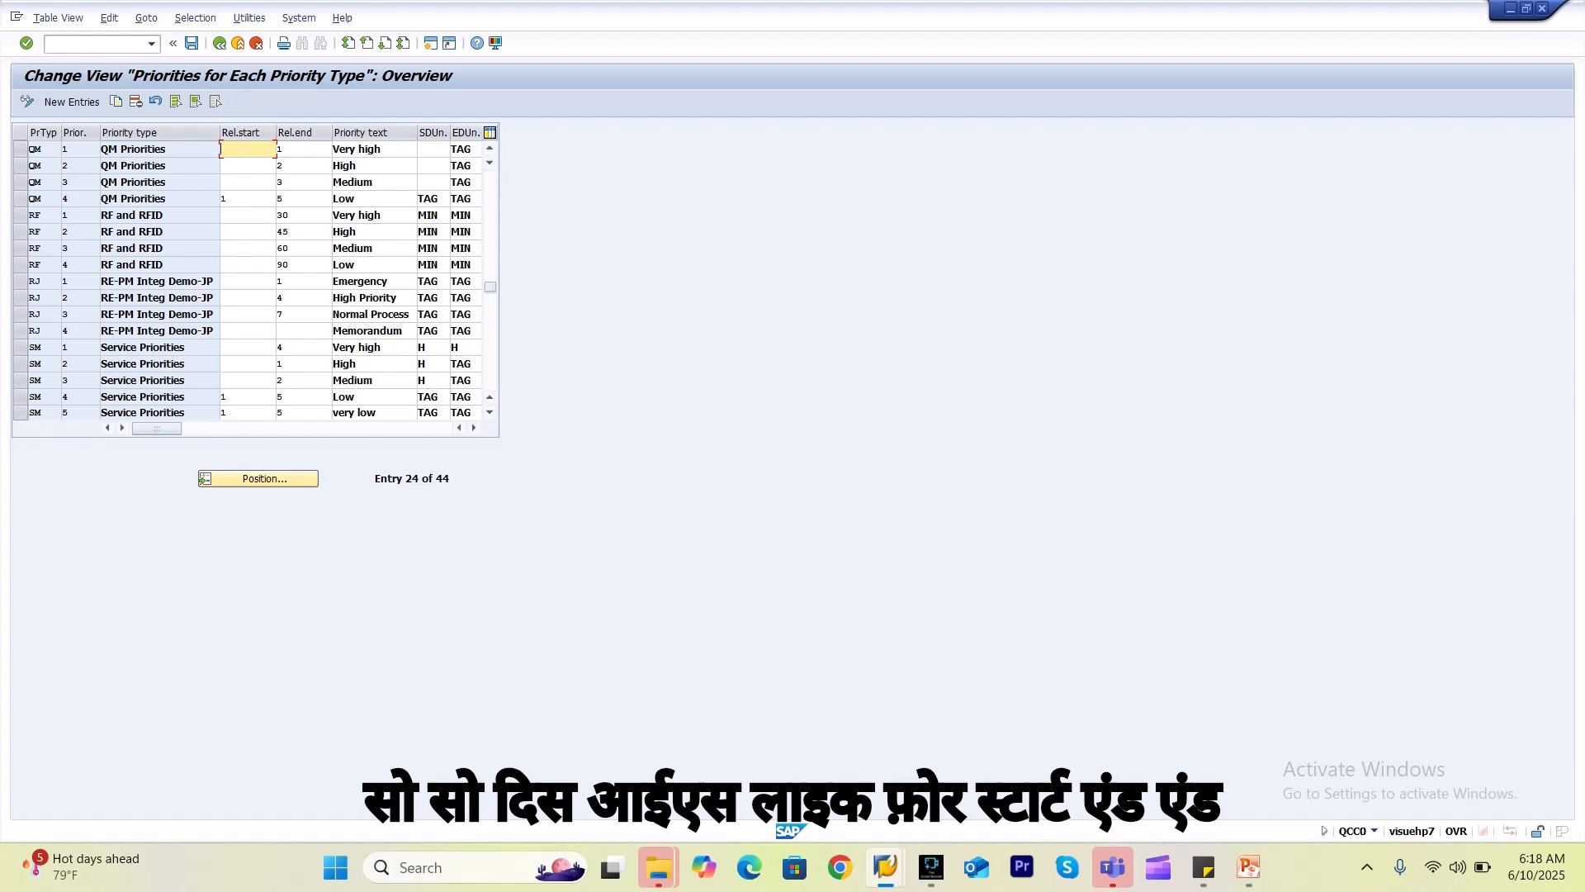
left_click(304, 166)
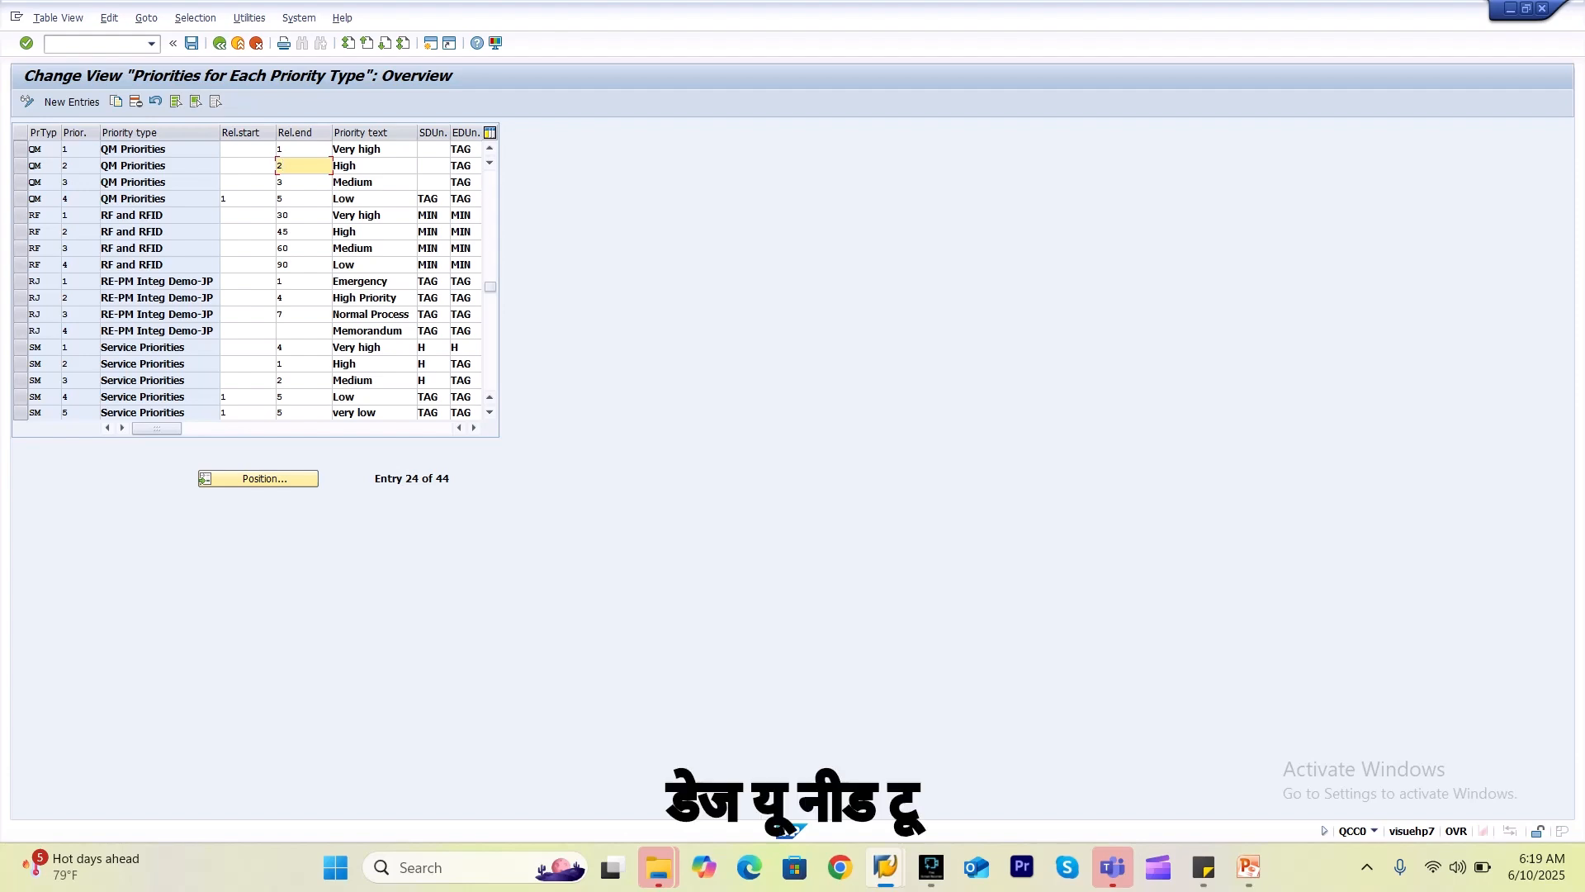
left_click(303, 199)
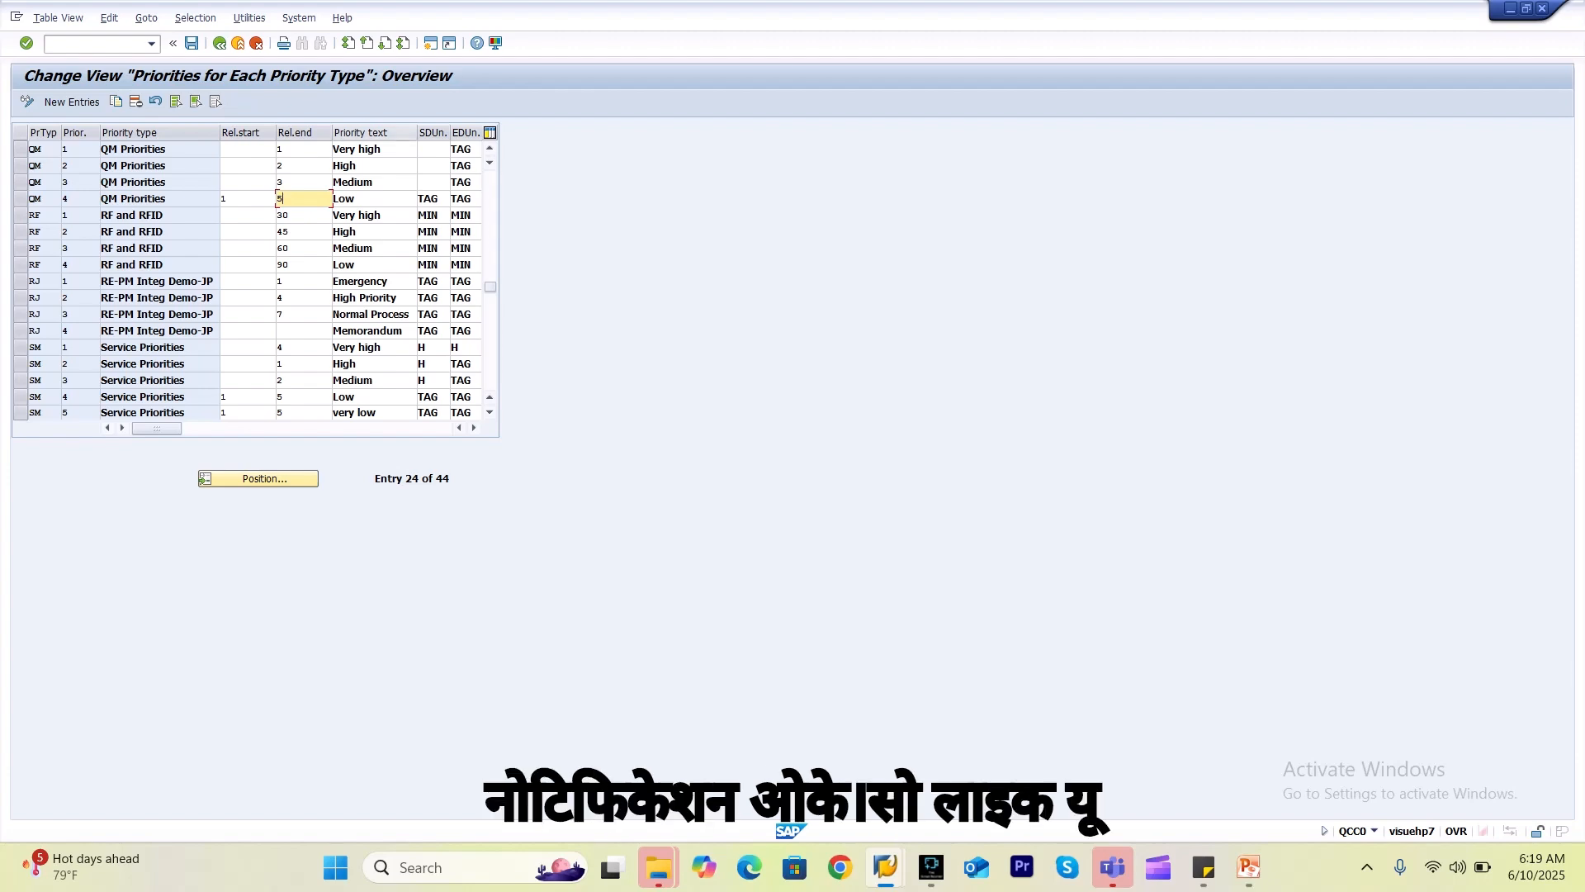
left_click(389, 150)
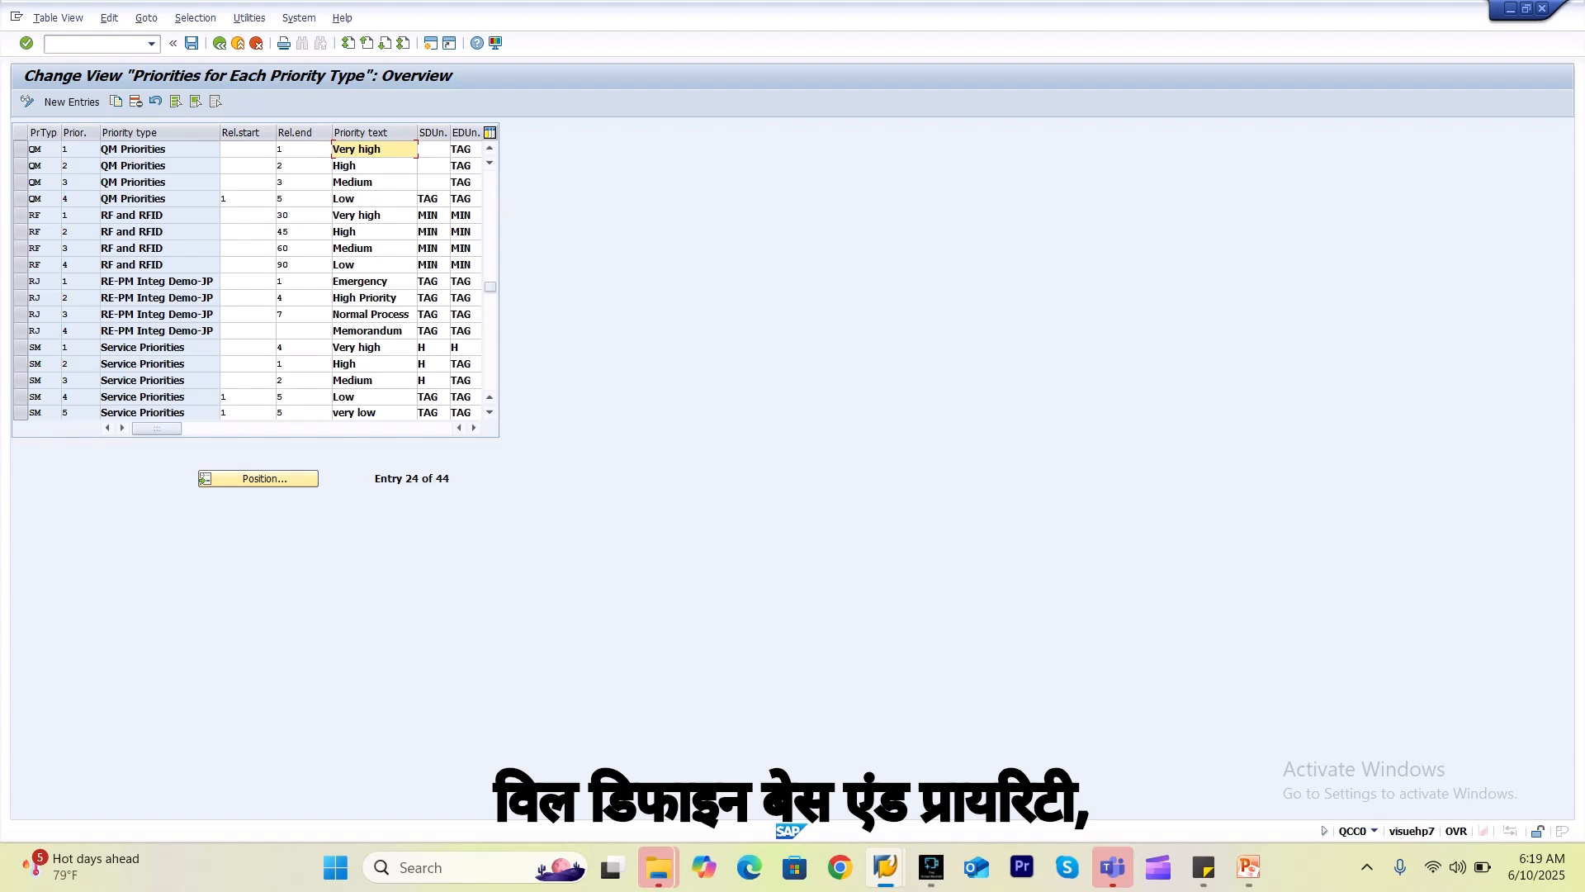
left_click(304, 149)
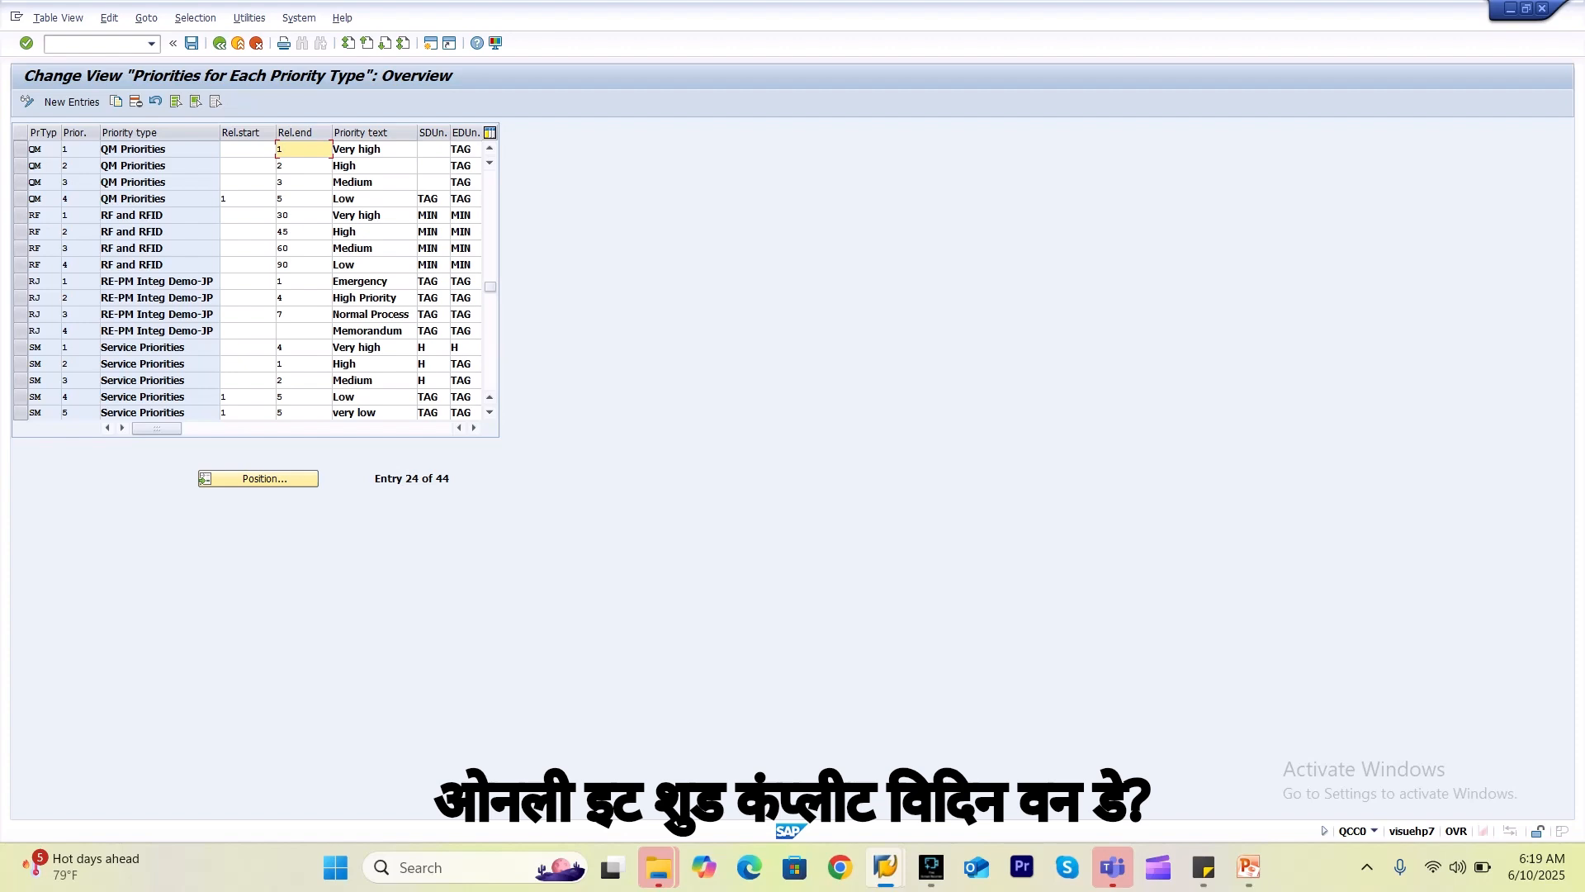
left_click(374, 166)
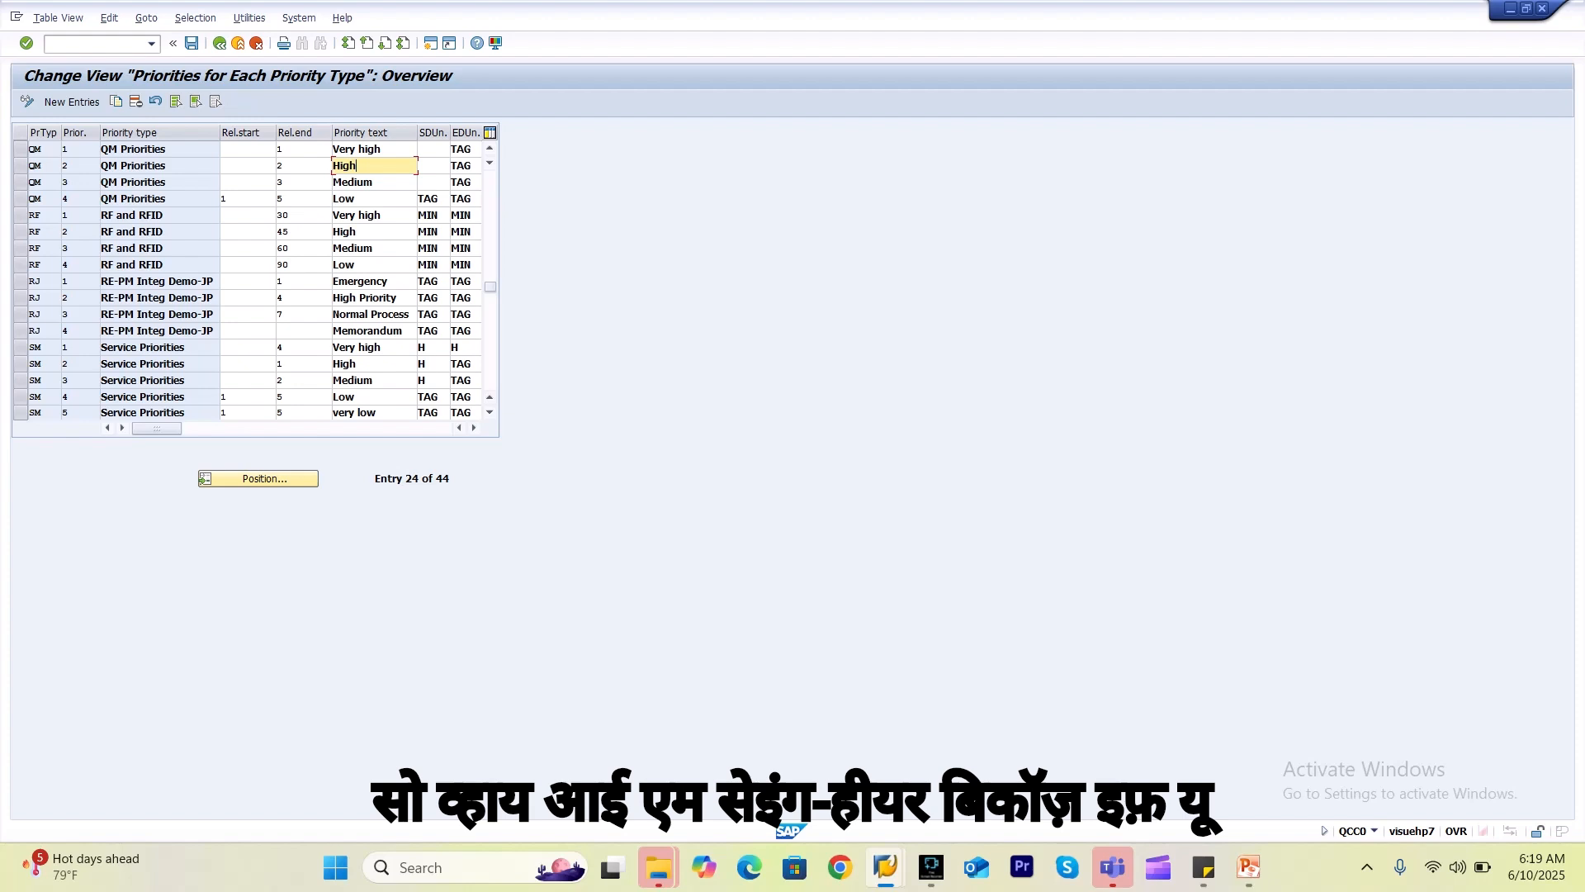
Check the QM priorities' empty start units and TAG end units, then return to the activity list.
left_click(471, 150)
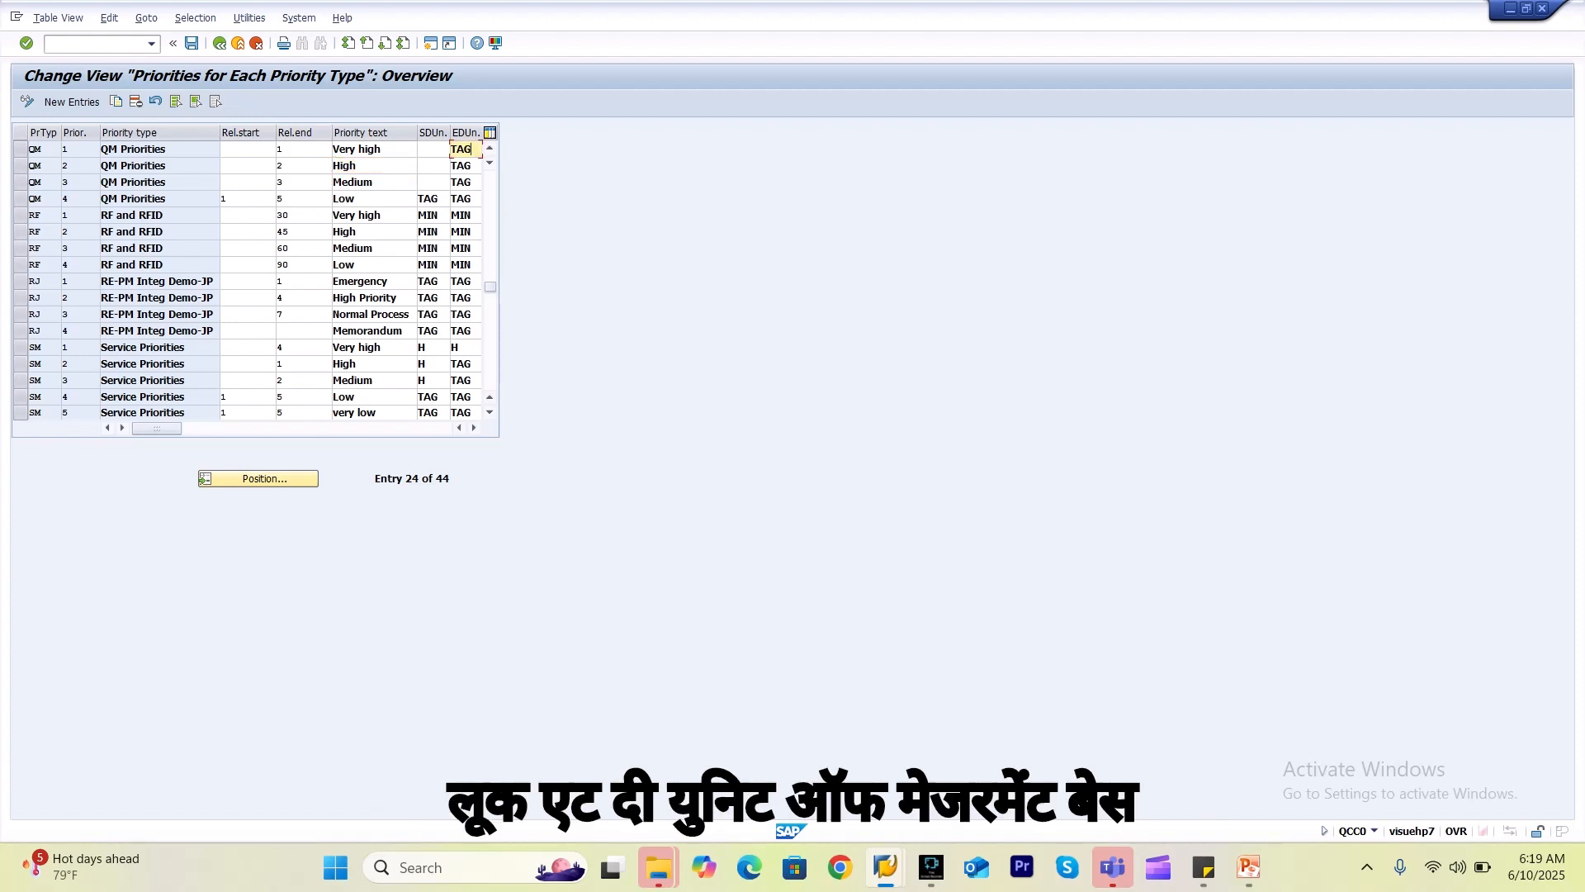
left_click(470, 183)
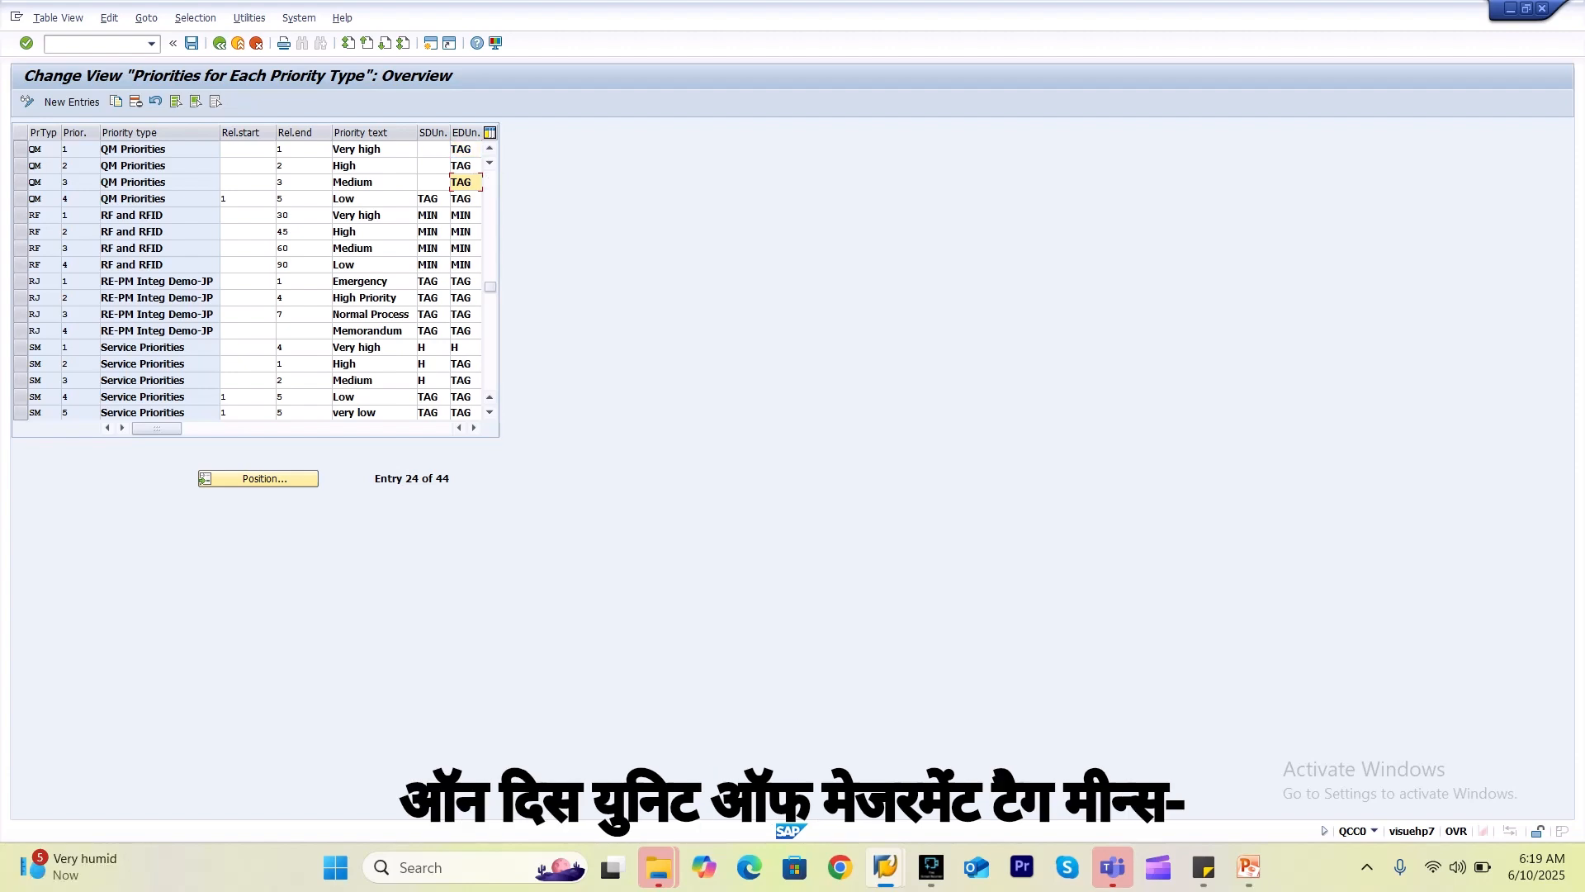
left_click(471, 150)
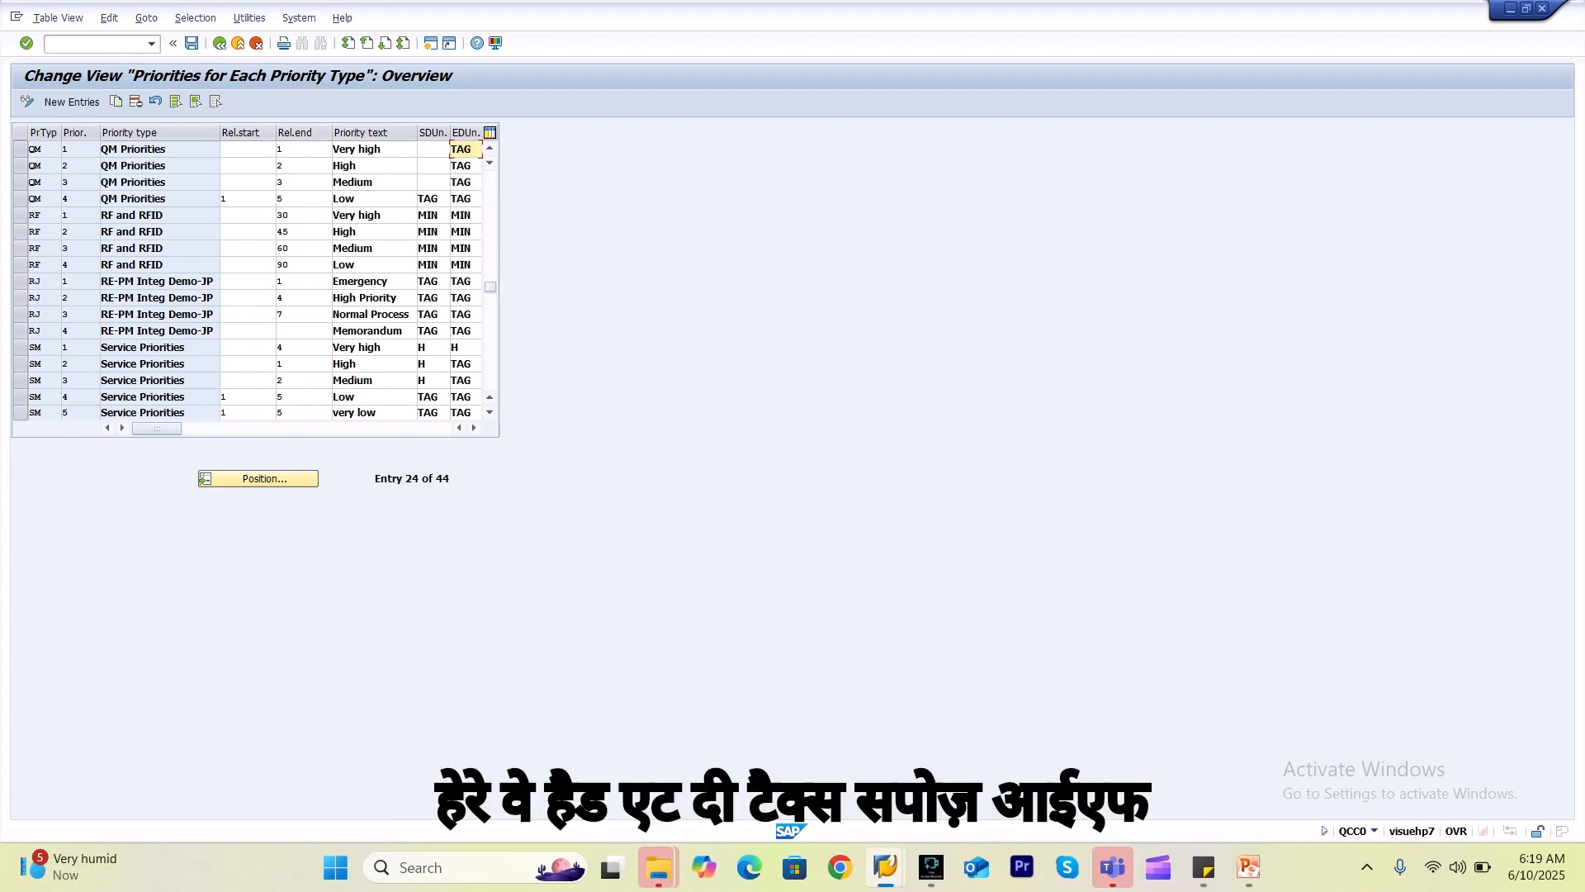
left_click(471, 182)
left_click(471, 149)
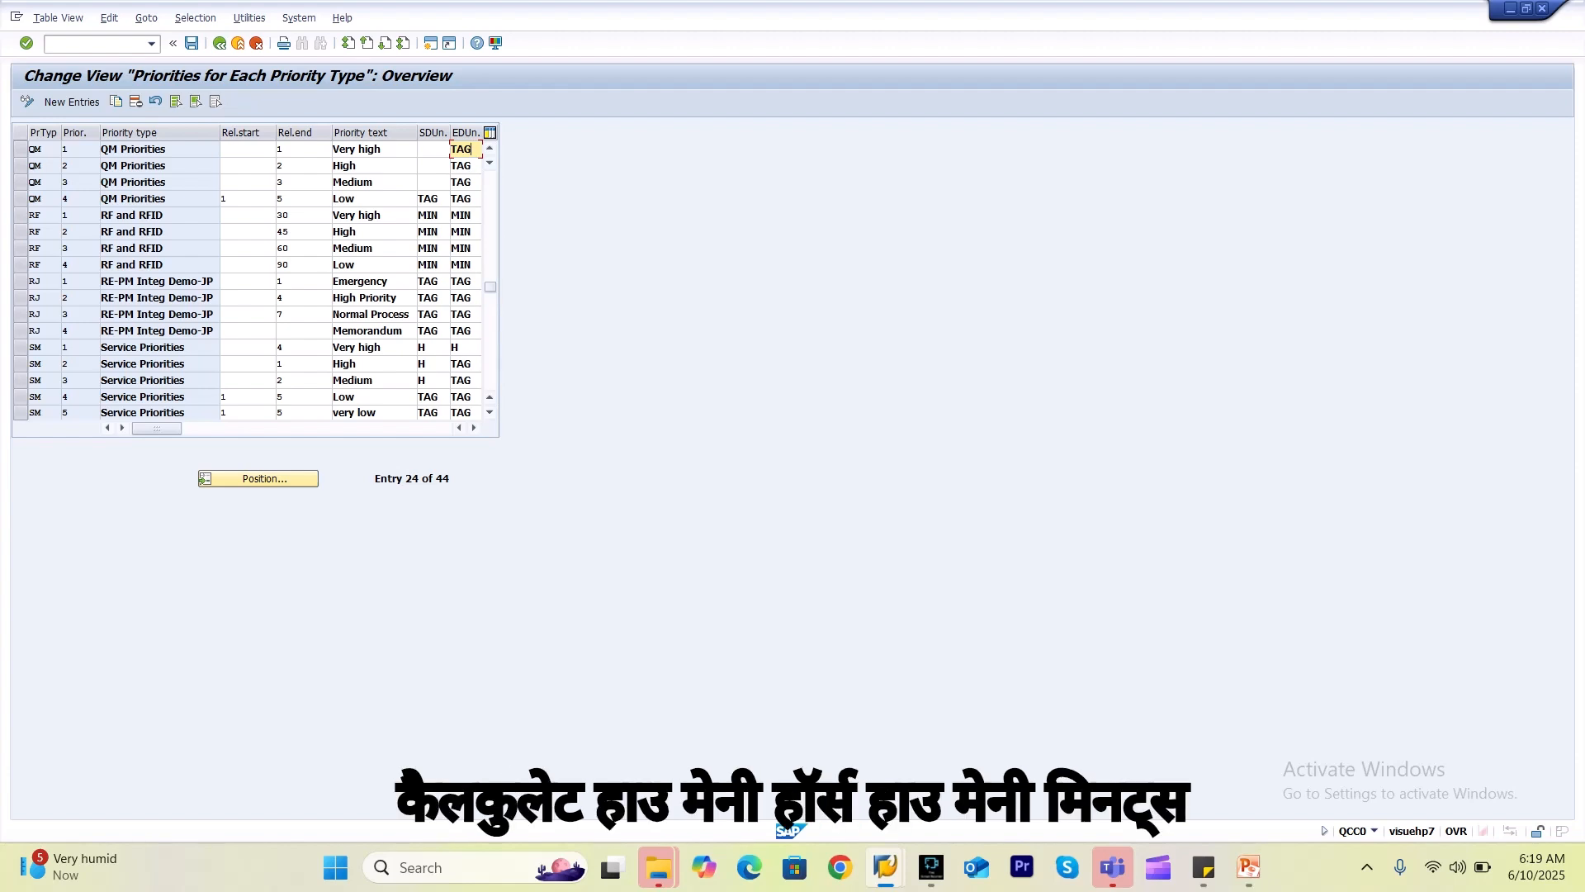
left_click(470, 183)
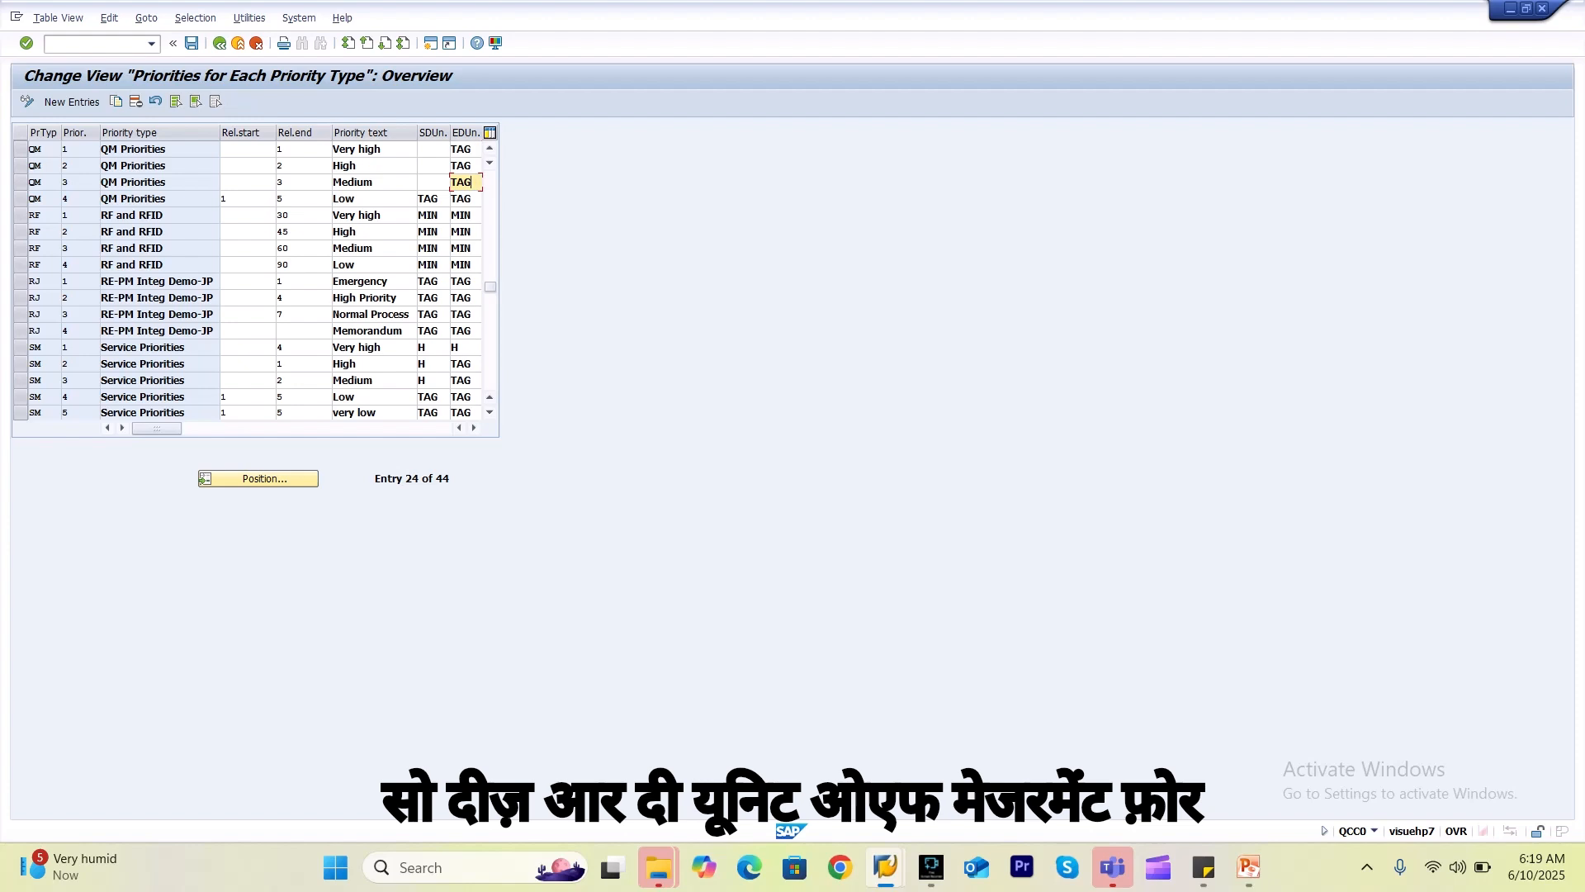
left_click(433, 149)
left_click(433, 166)
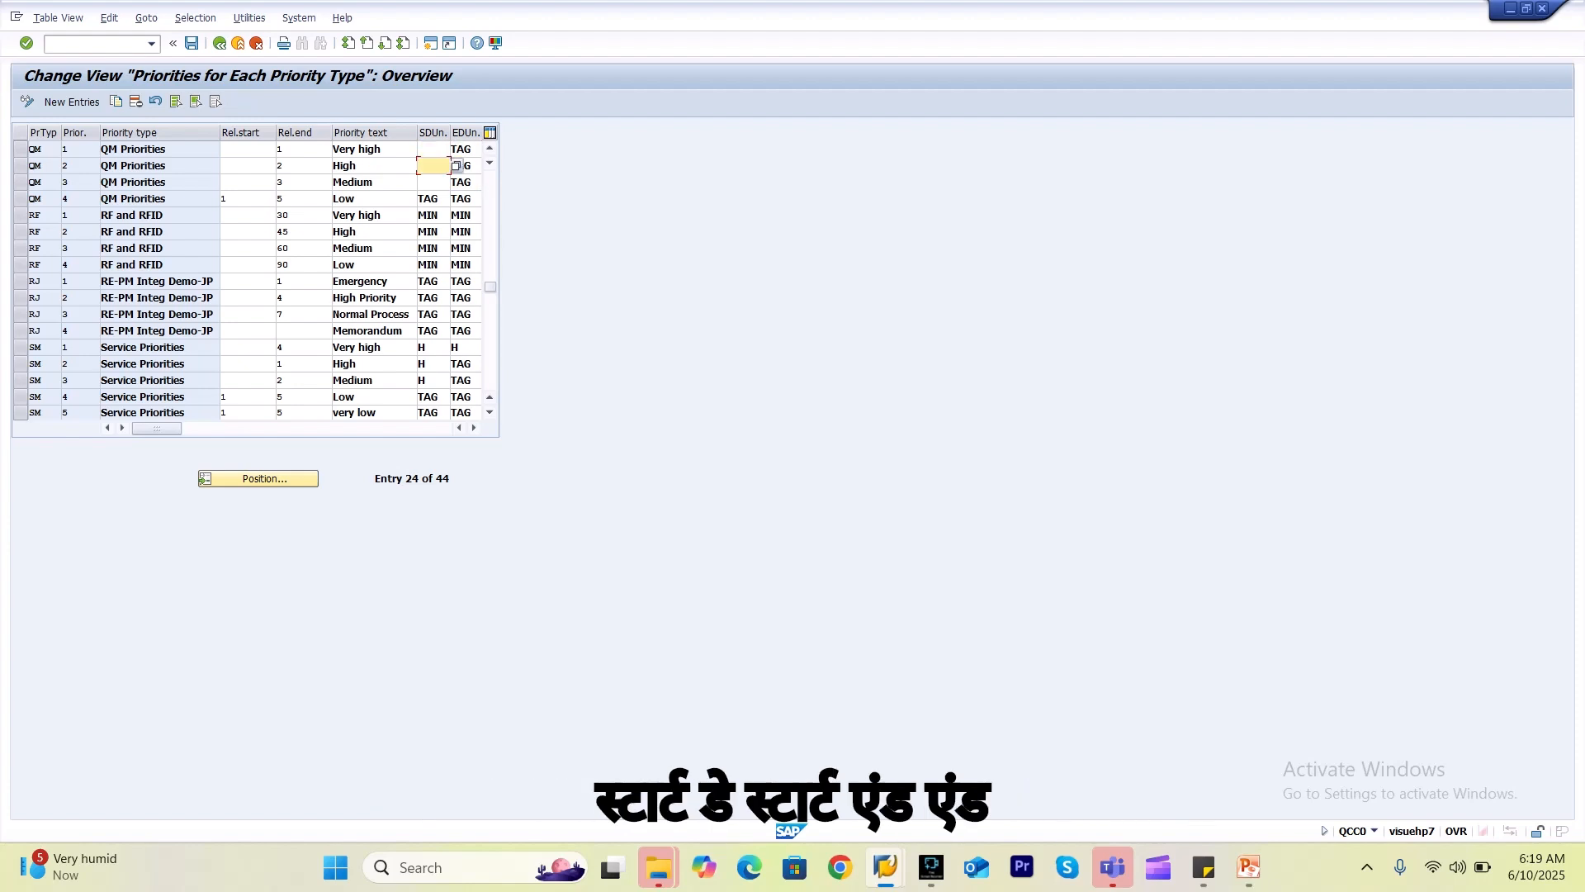
left_click(433, 149)
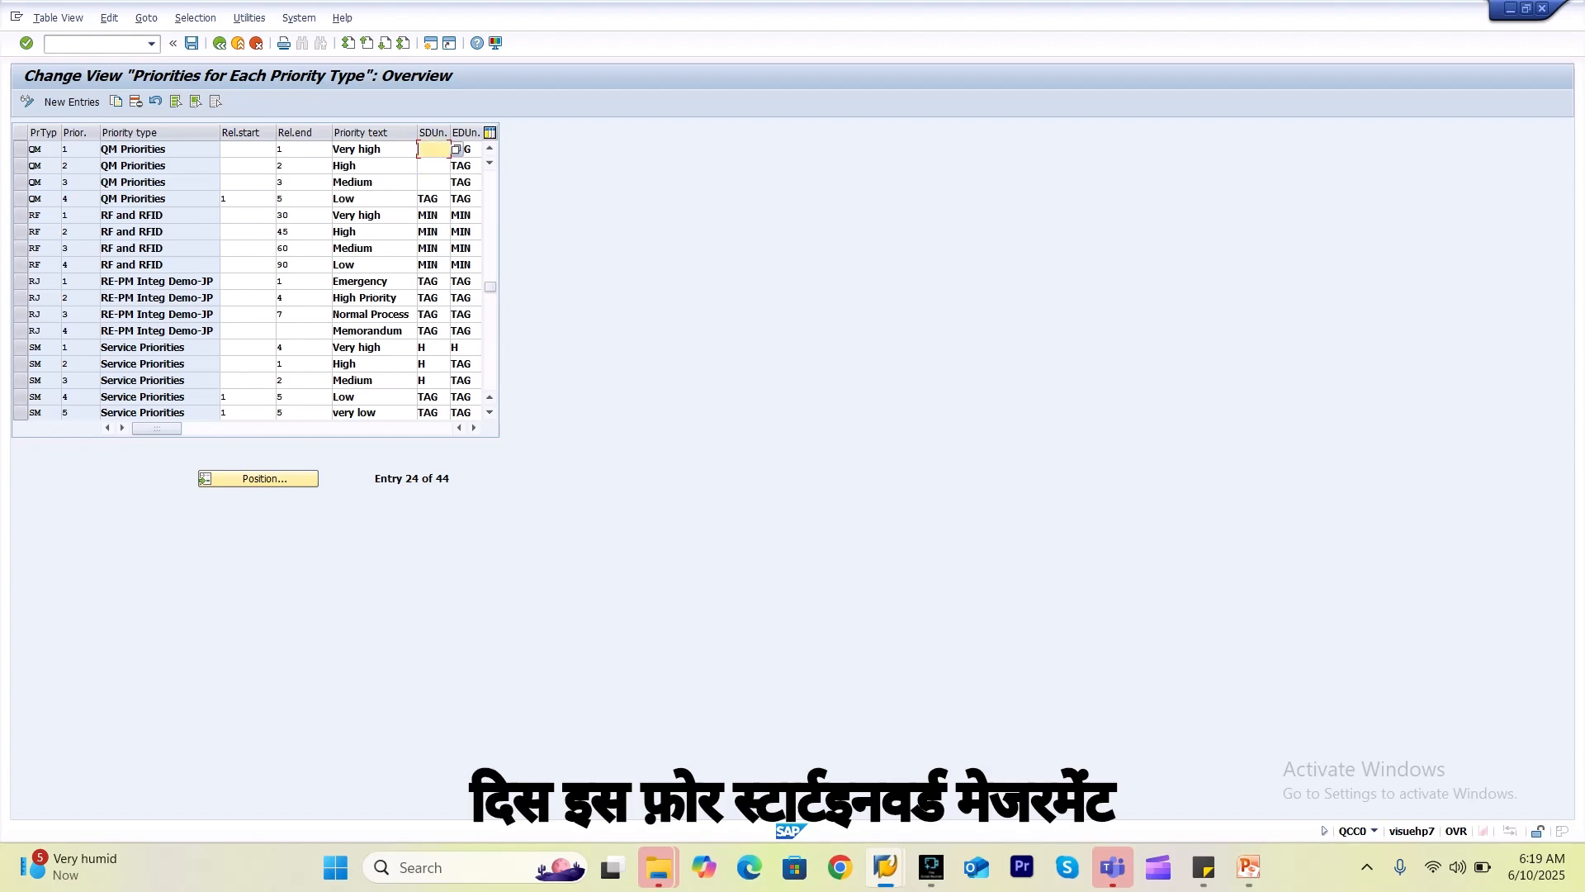
left_click(433, 166)
left_click(434, 149)
left_click(472, 149)
left_click(471, 182)
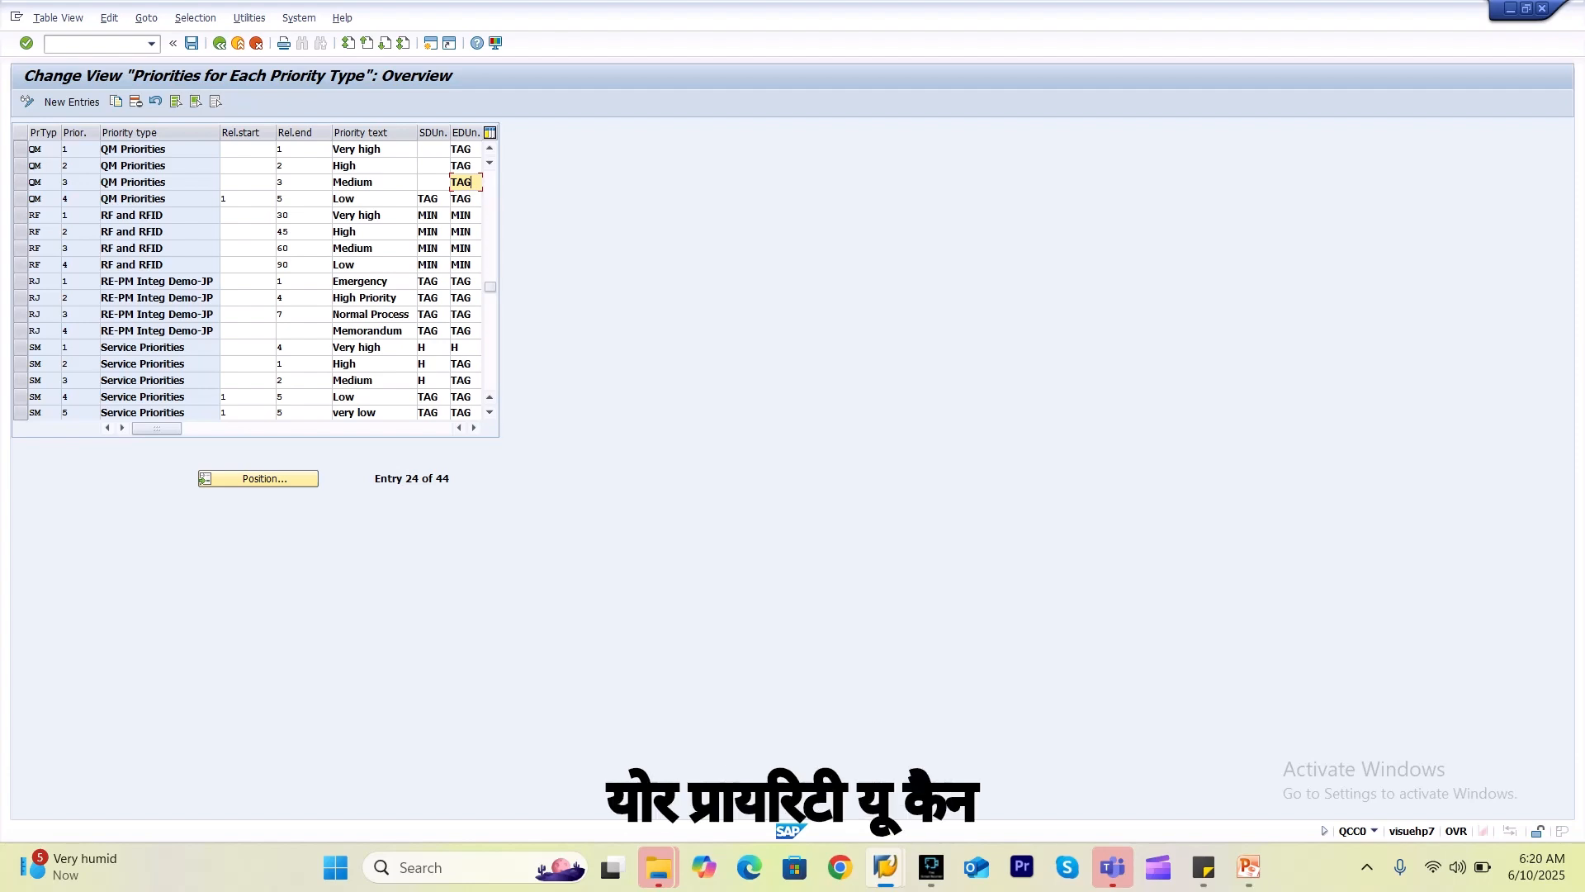
left_click(220, 43)
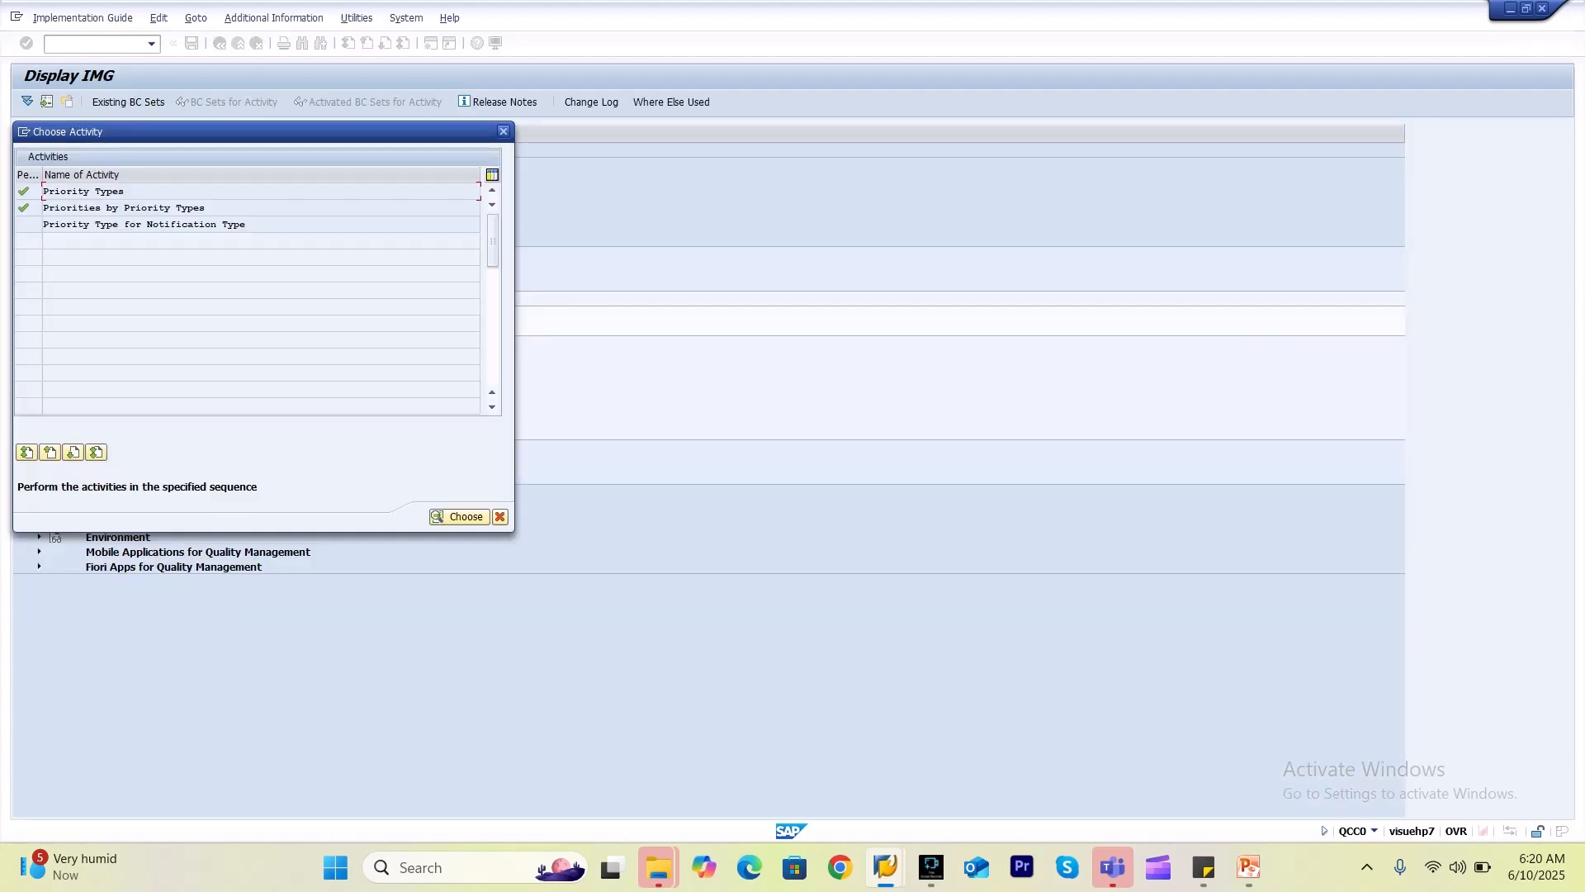
Collapse Notification Content, expand Notification Type, and open the overview of notification types.
left_click(503, 131)
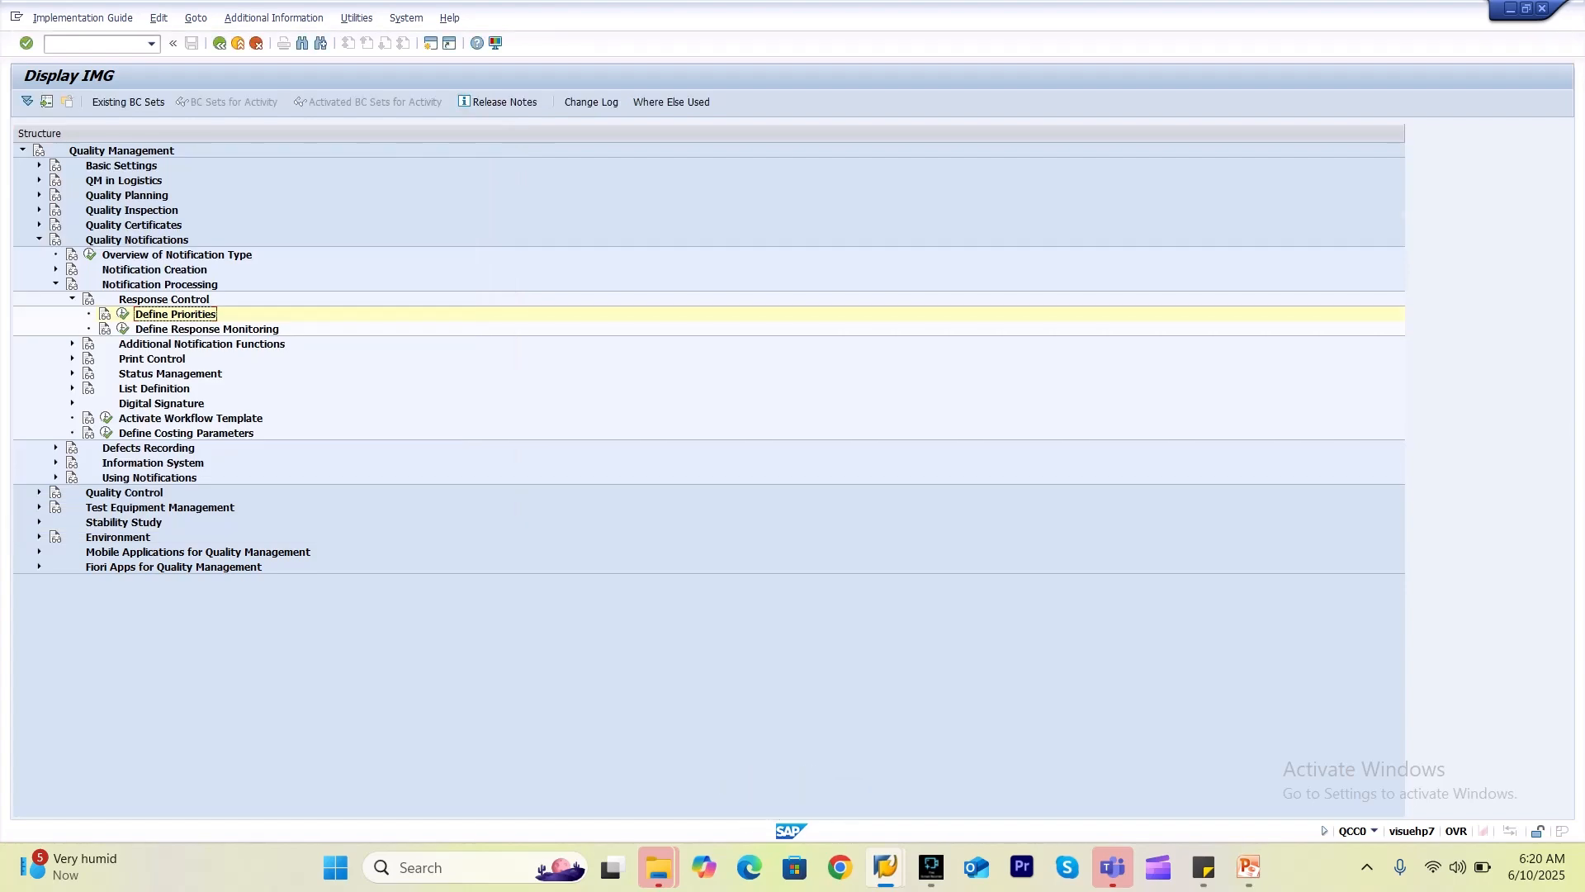
left_click(73, 299)
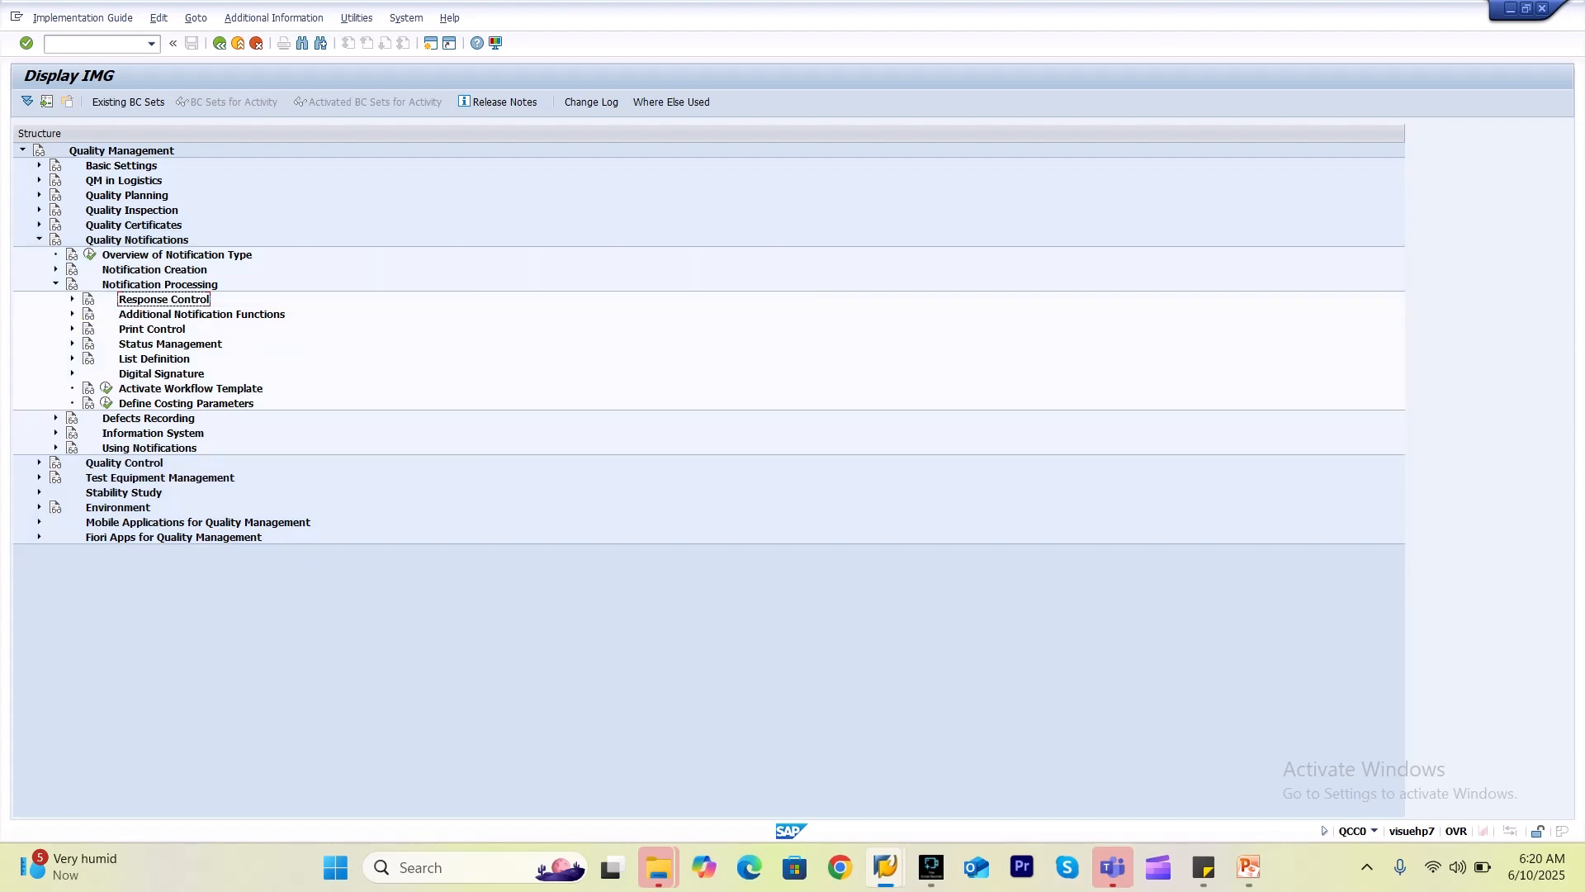
left_click(57, 269)
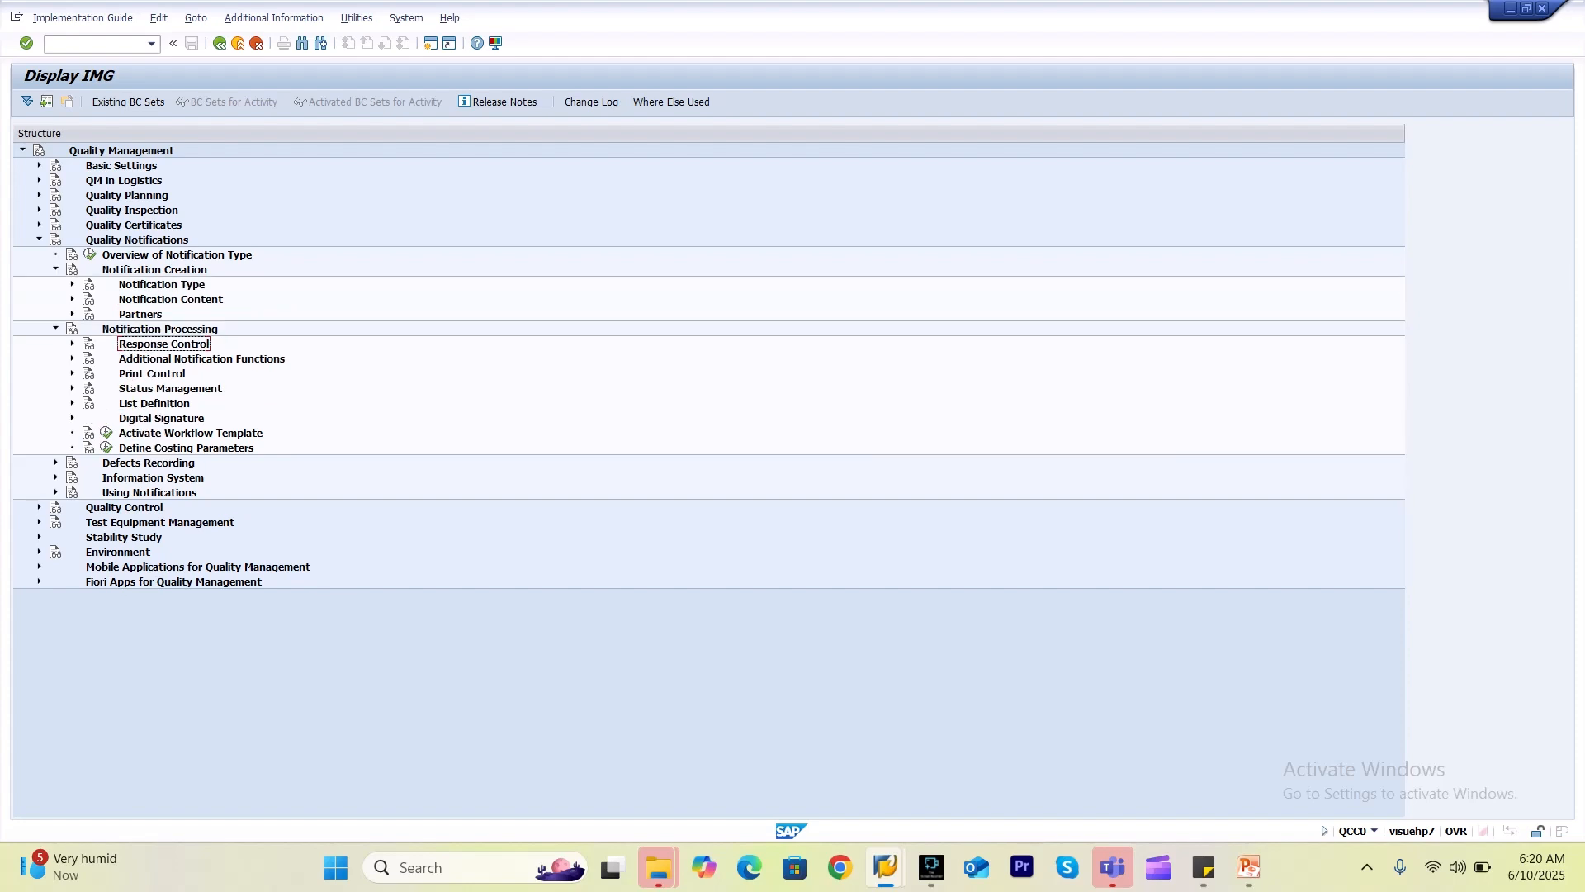
left_click(73, 299)
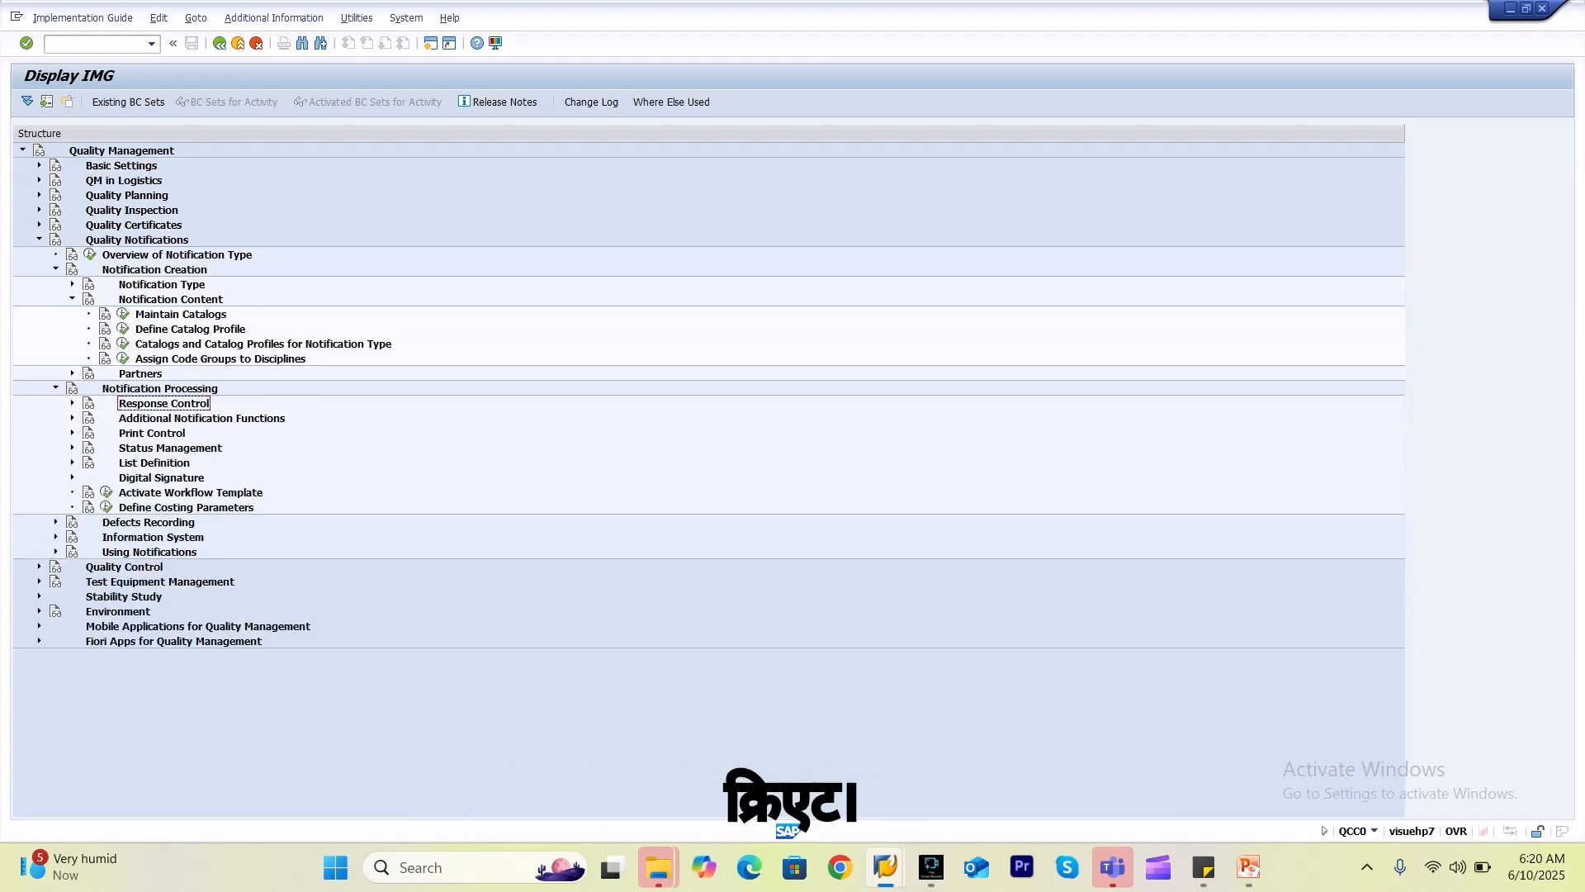
left_click(73, 299)
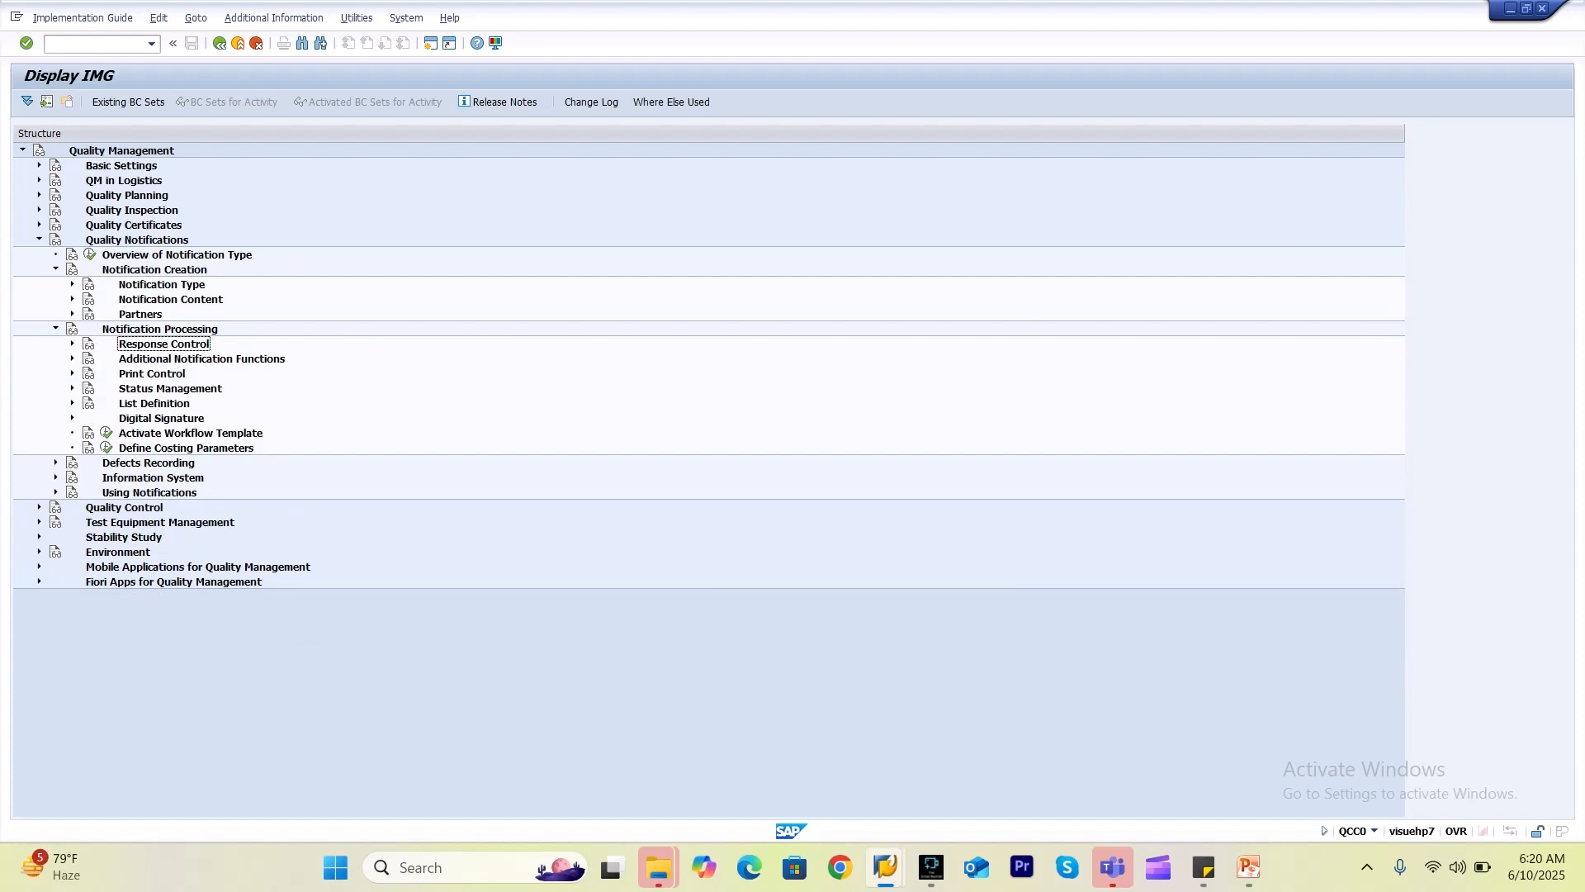
left_click(73, 284)
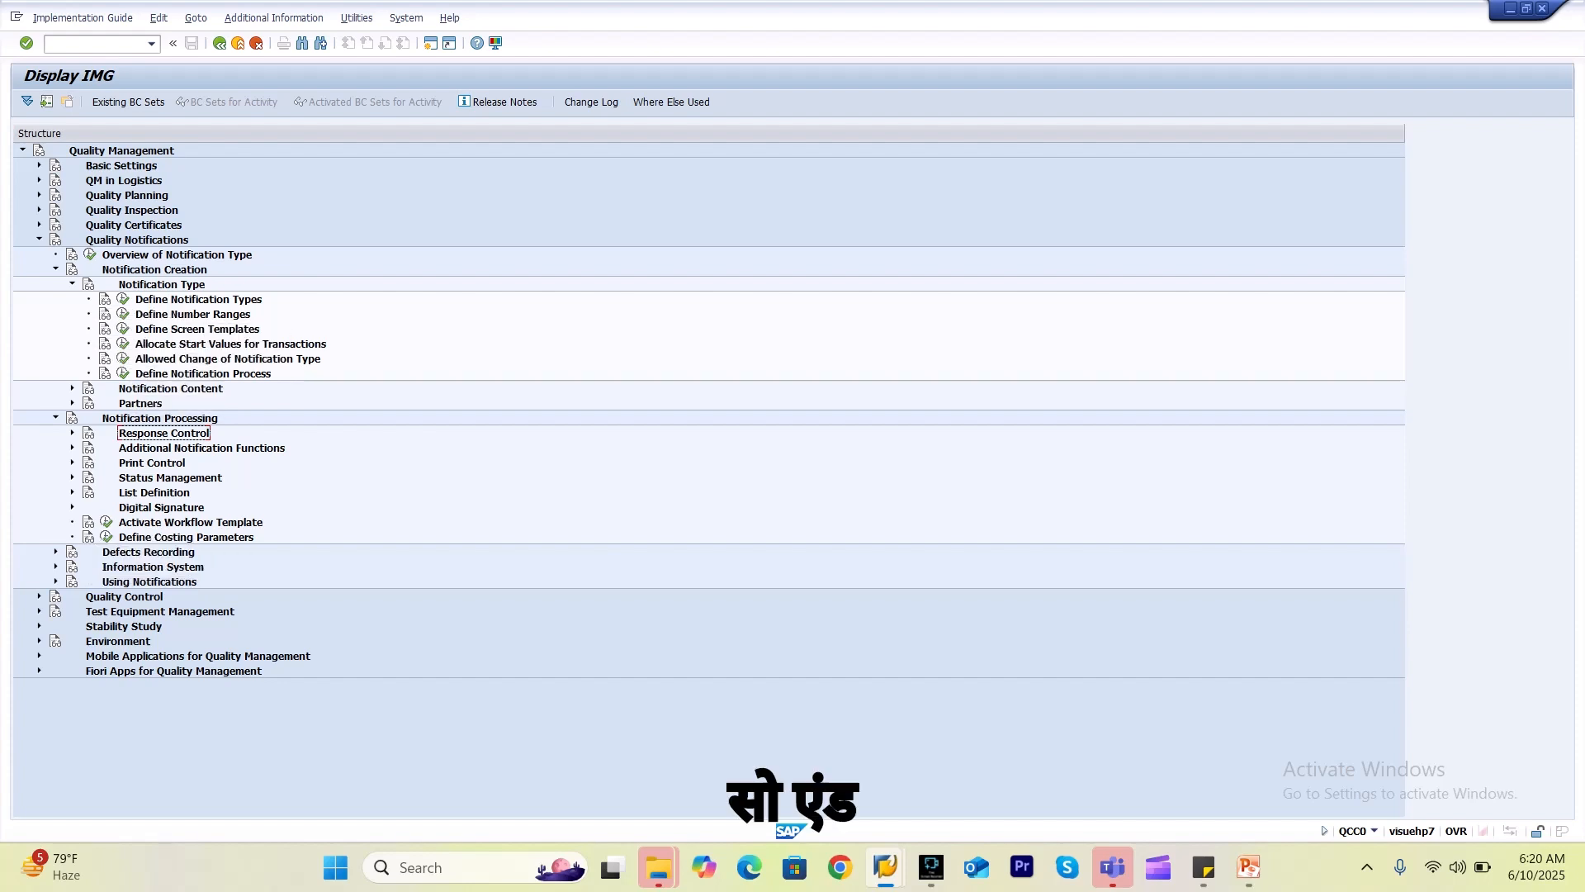
left_click(90, 254)
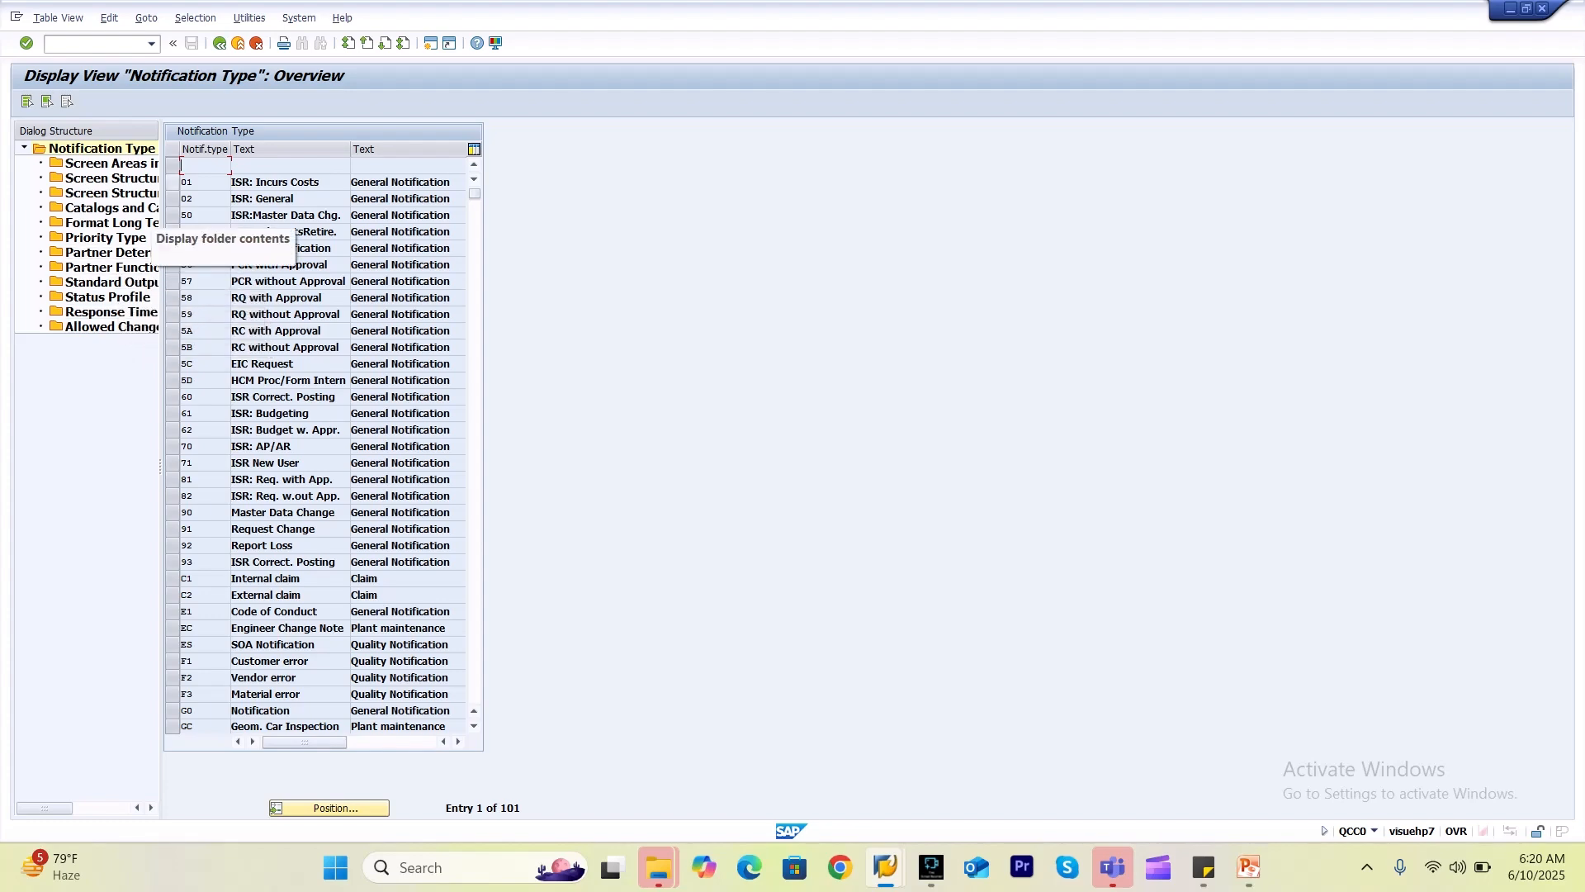
key("F3")
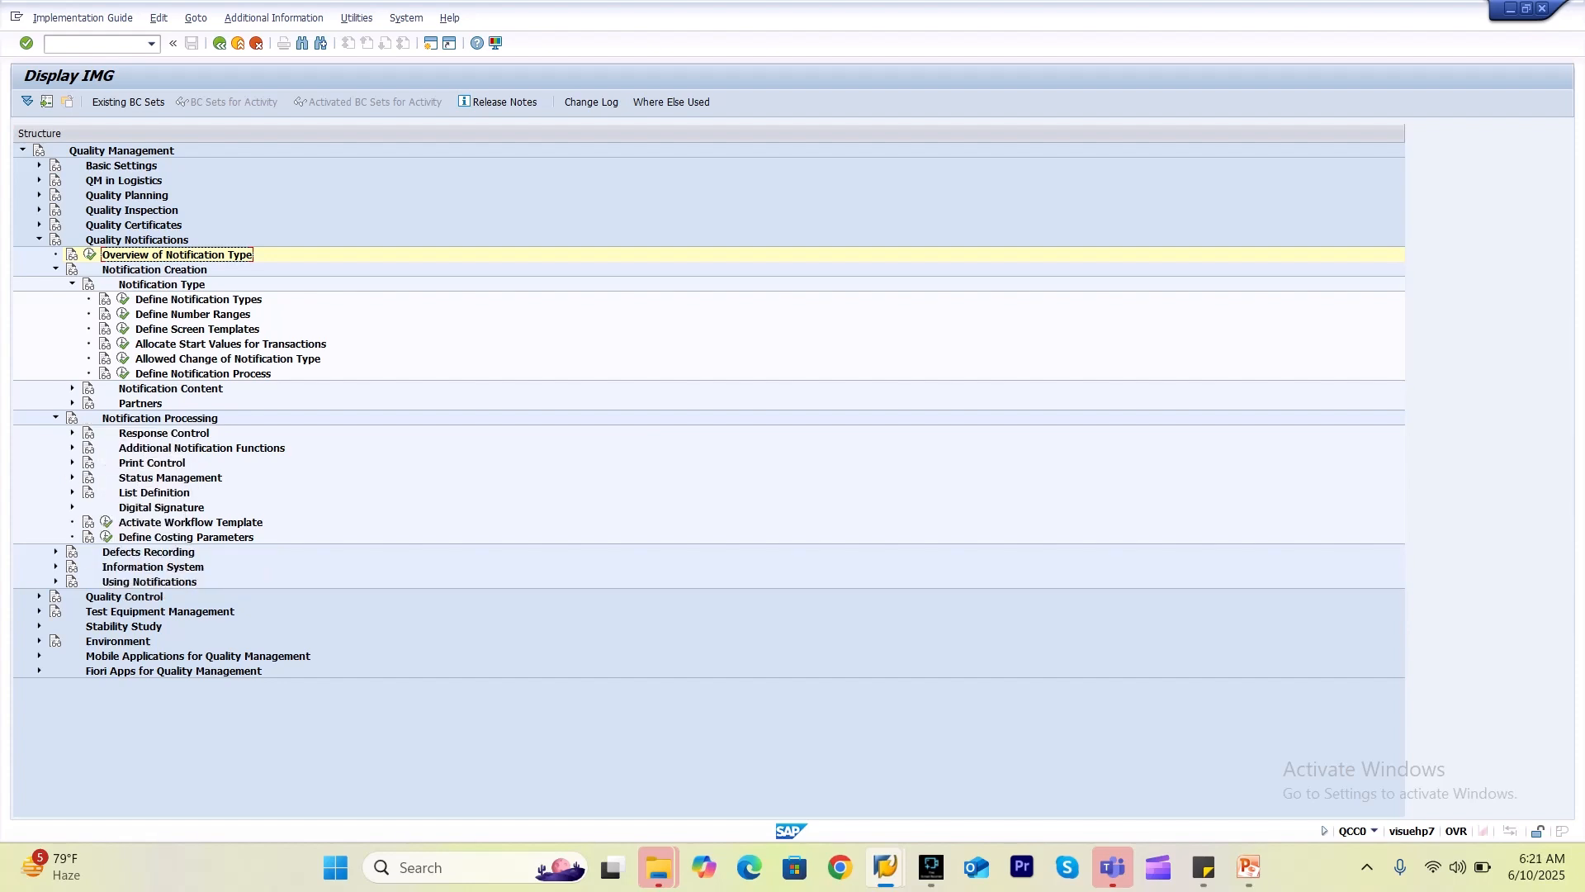
left_click(72, 403)
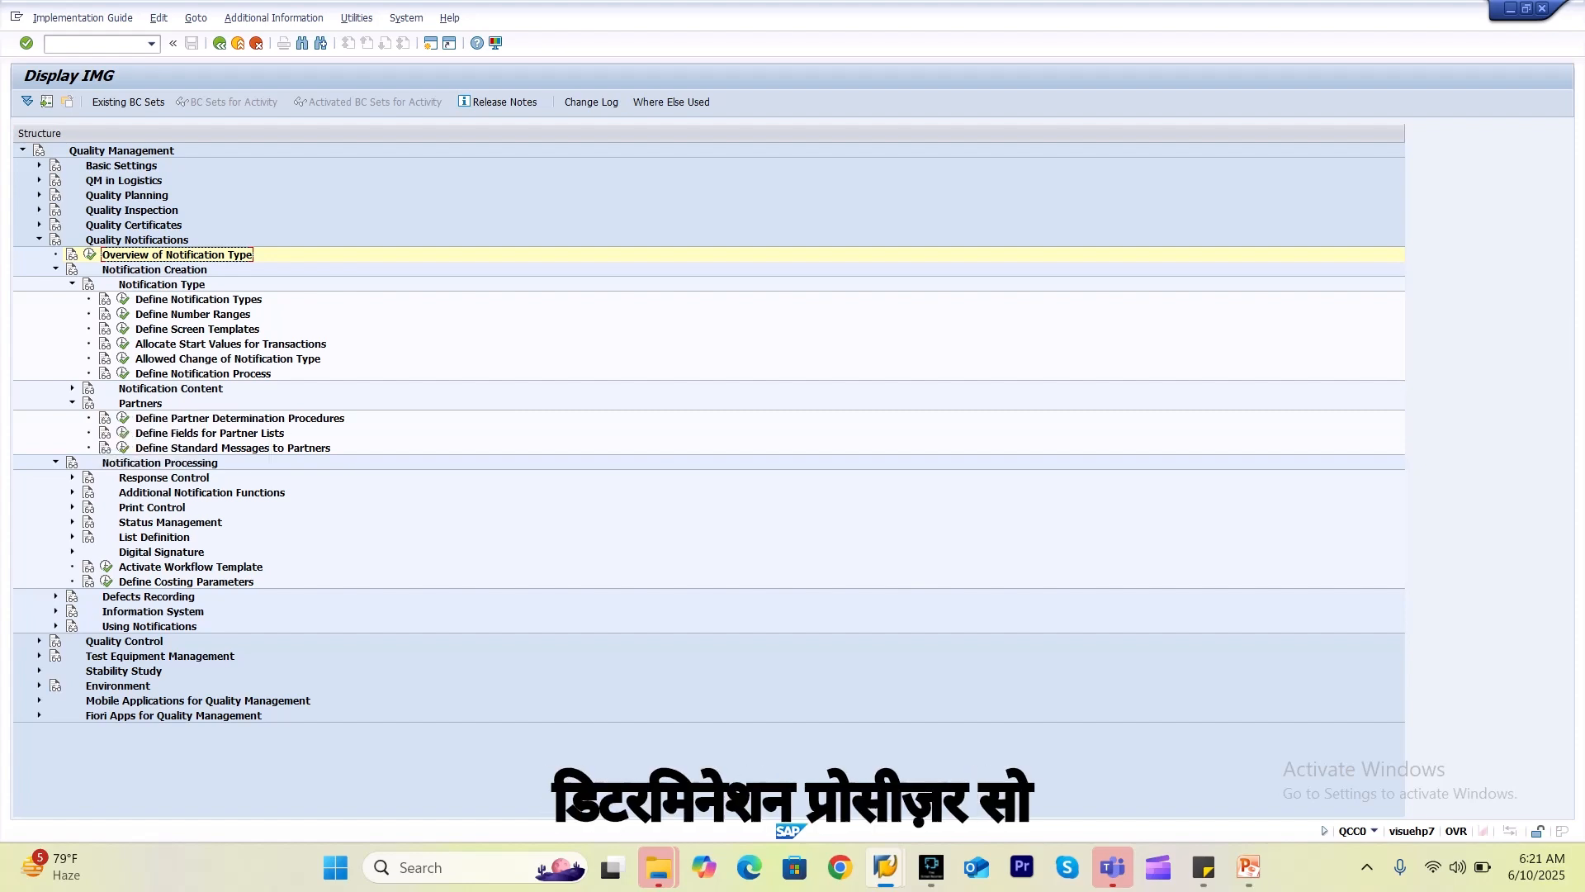
Display the Quality Management partner determination procedures and view the QM procedure's partner functions.
left_click(123, 417)
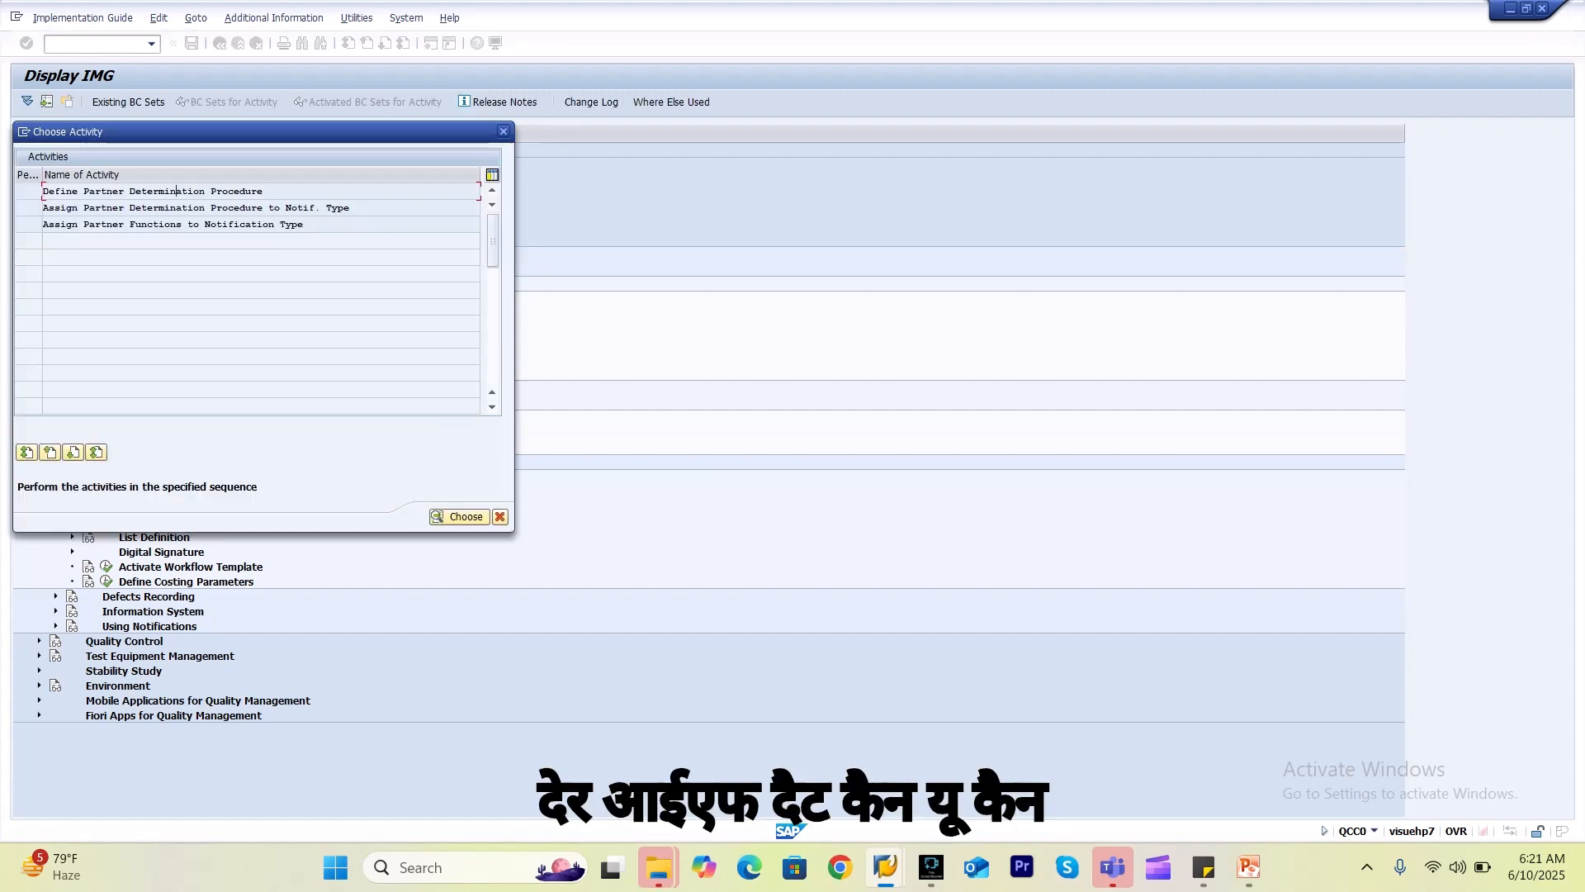
key("Return")
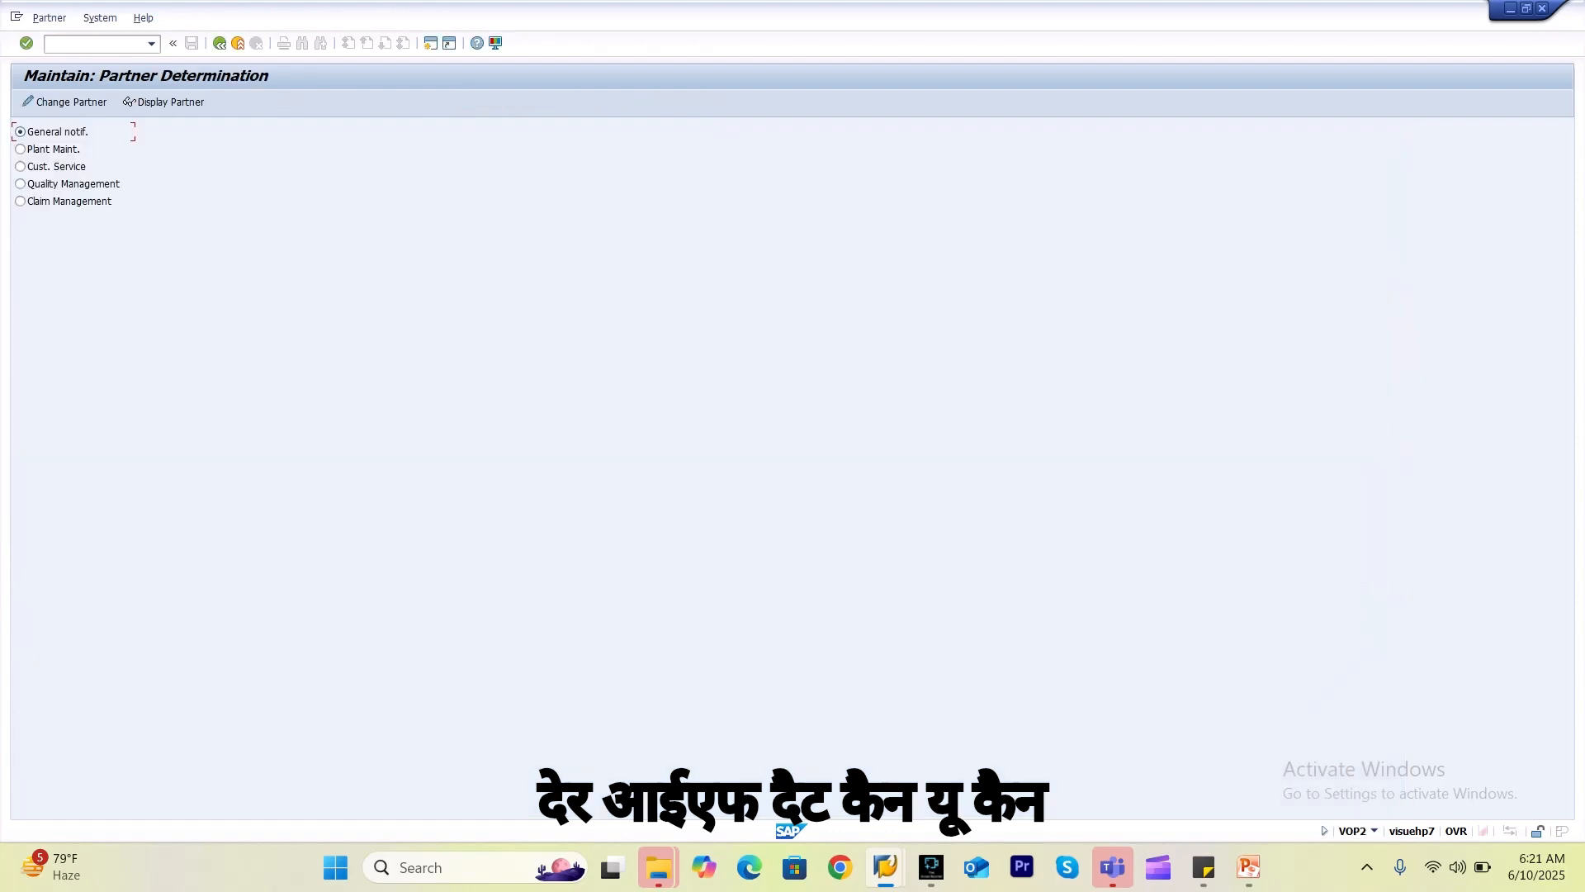
left_click(21, 184)
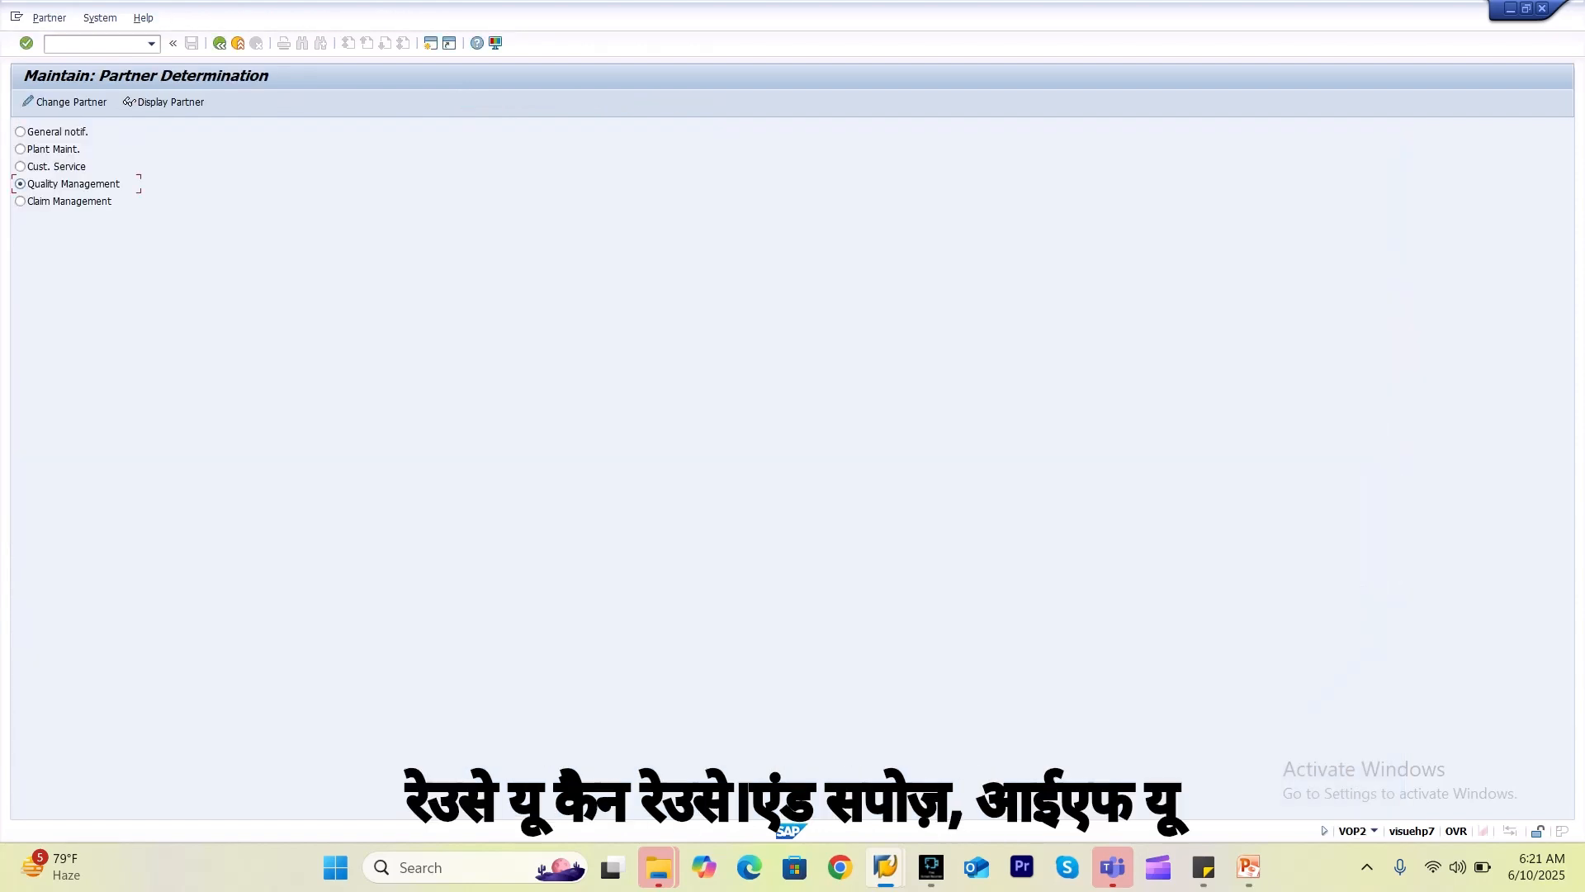
left_click(163, 102)
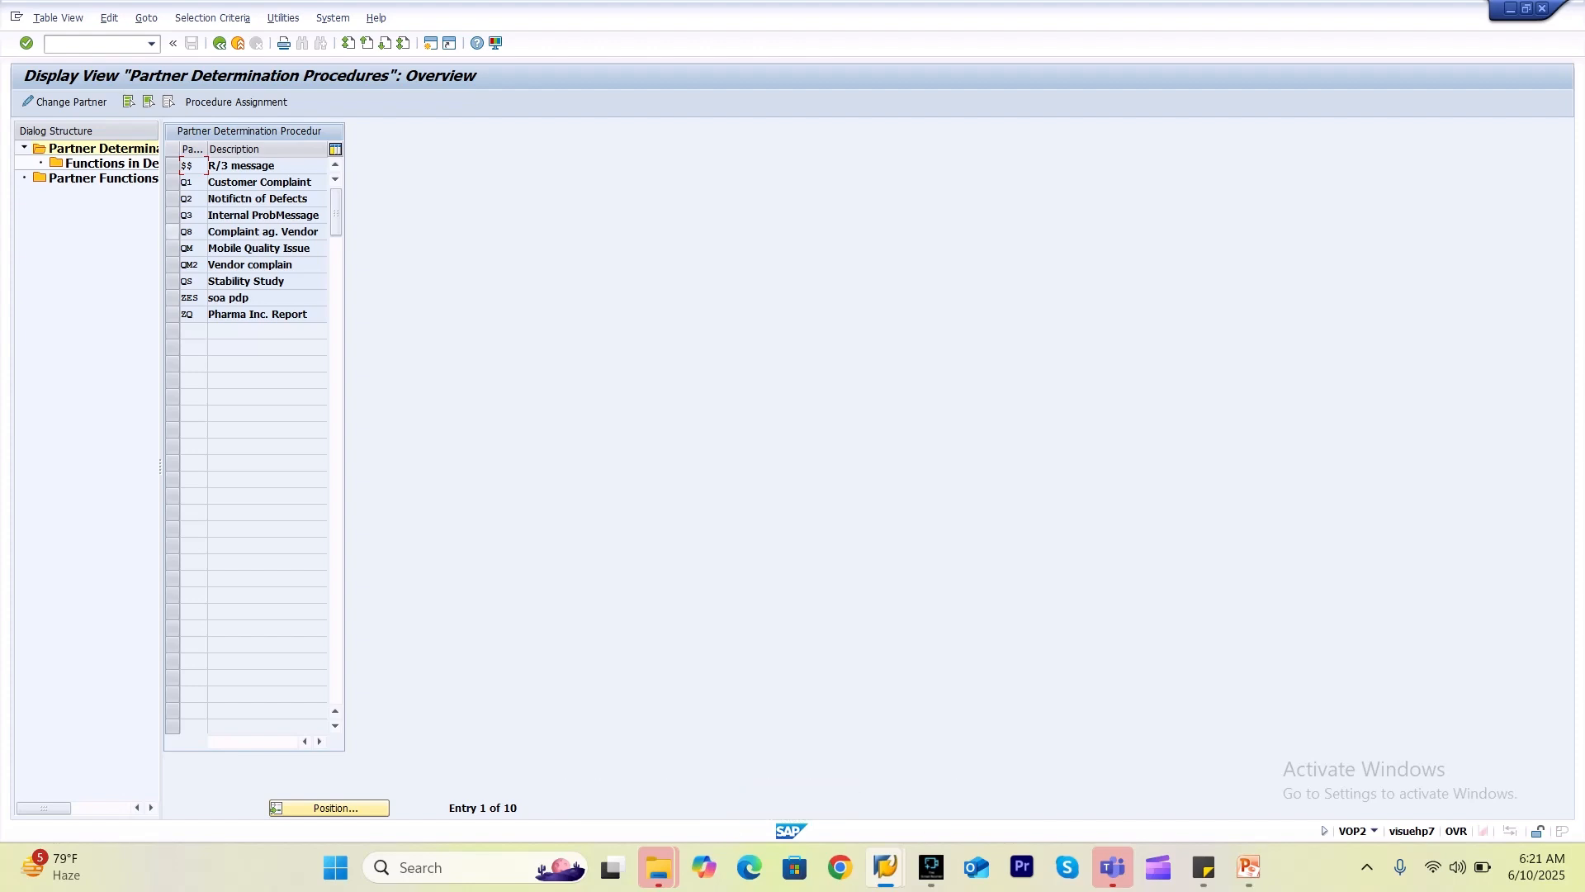
left_click(171, 232)
left_click(172, 232)
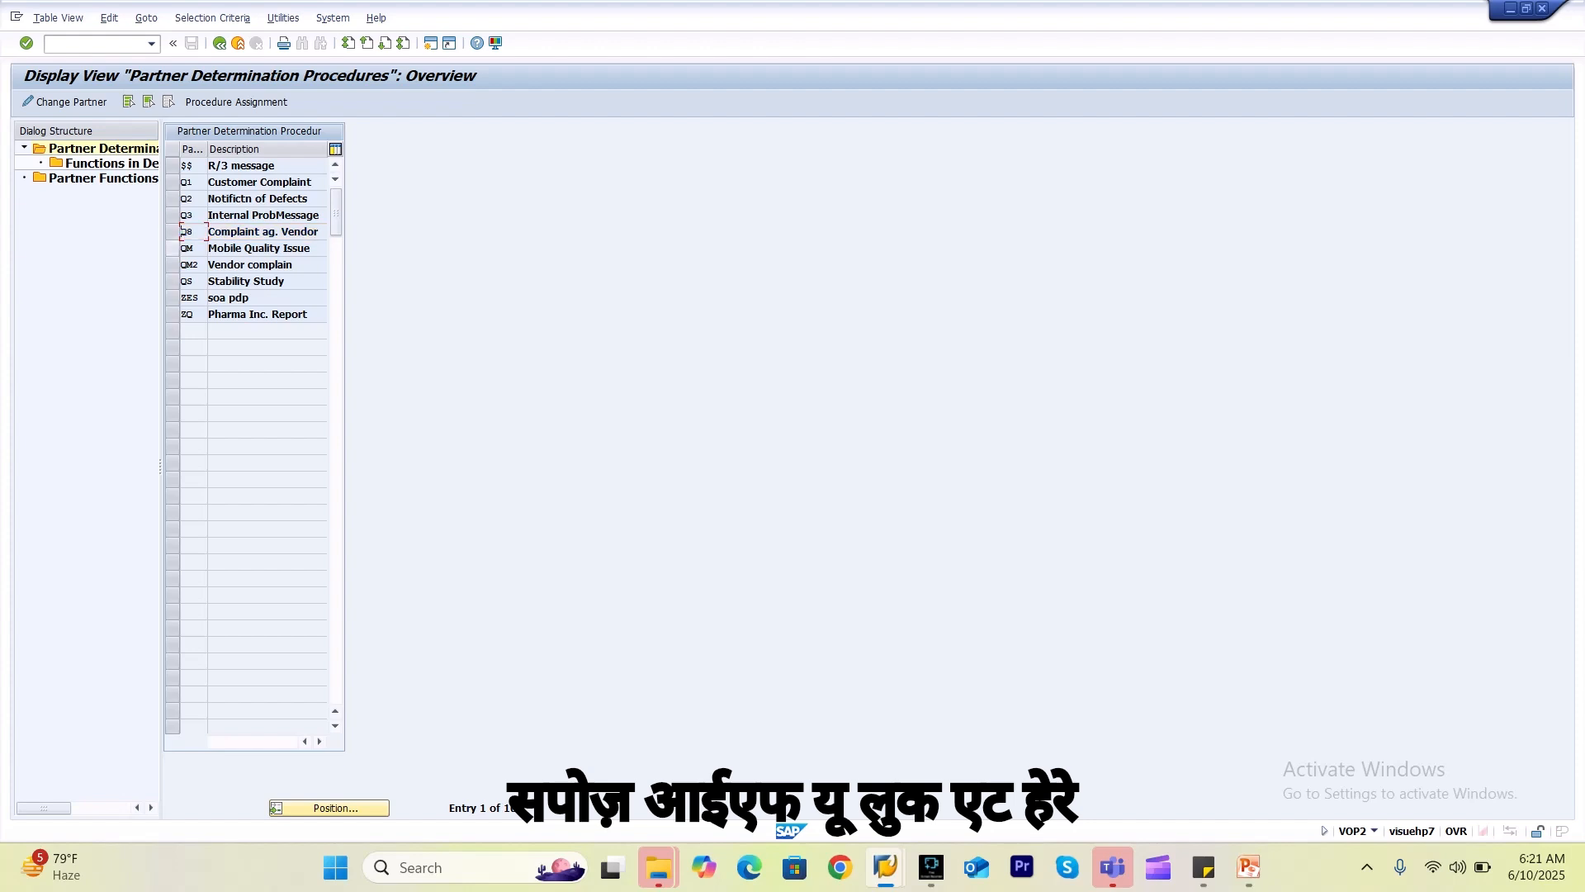
left_click(172, 248)
double_click(266, 165)
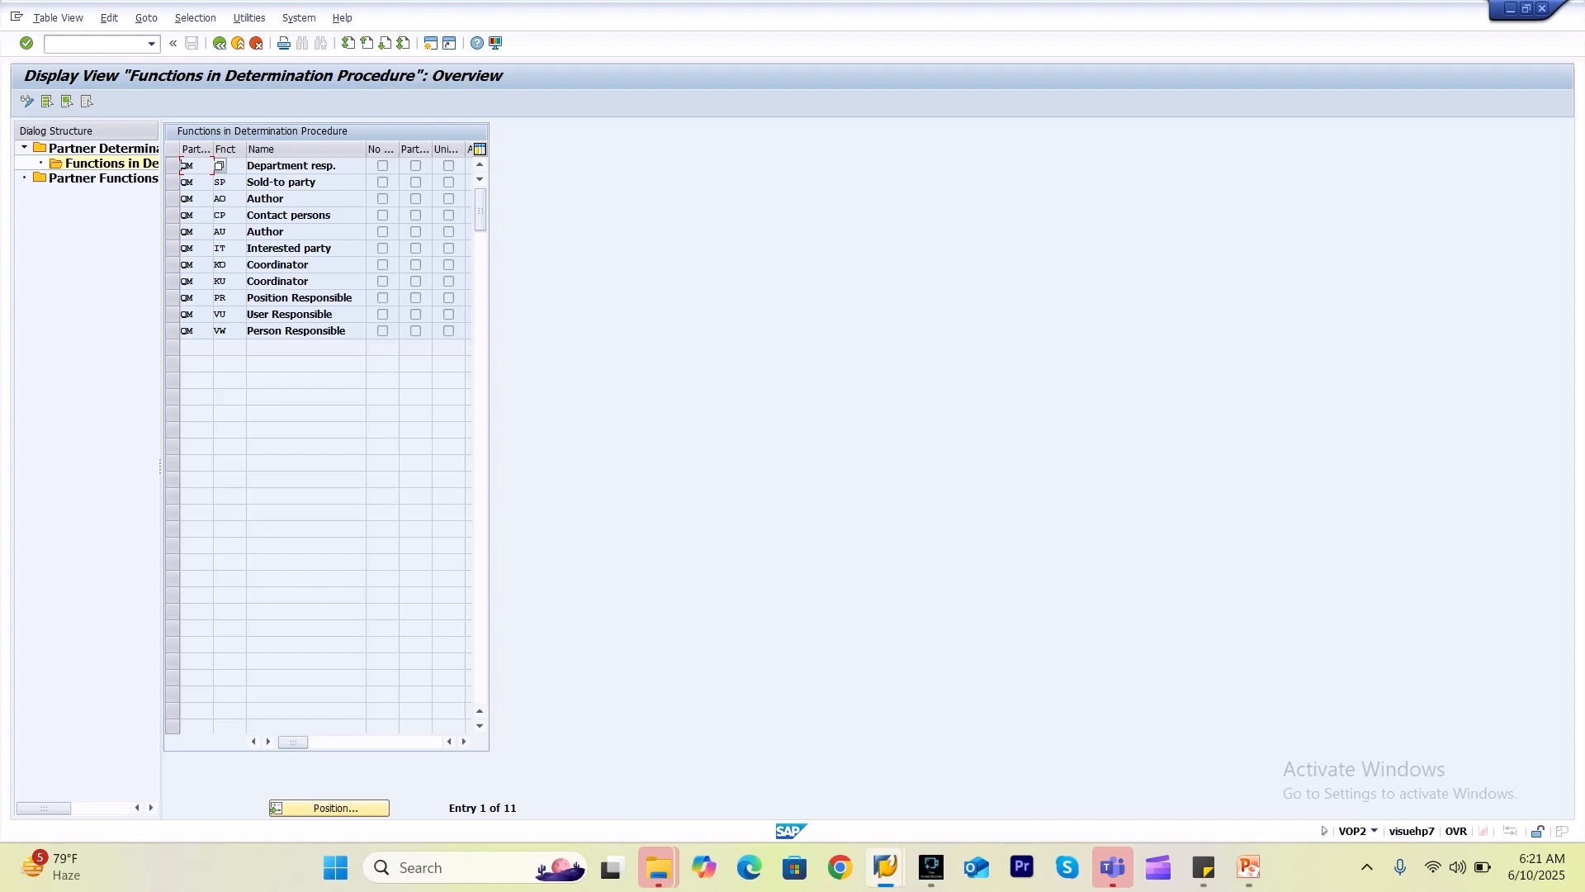
Back out of the partner procedure screens and close the partner activity list.
left_click(219, 42)
left_click(219, 43)
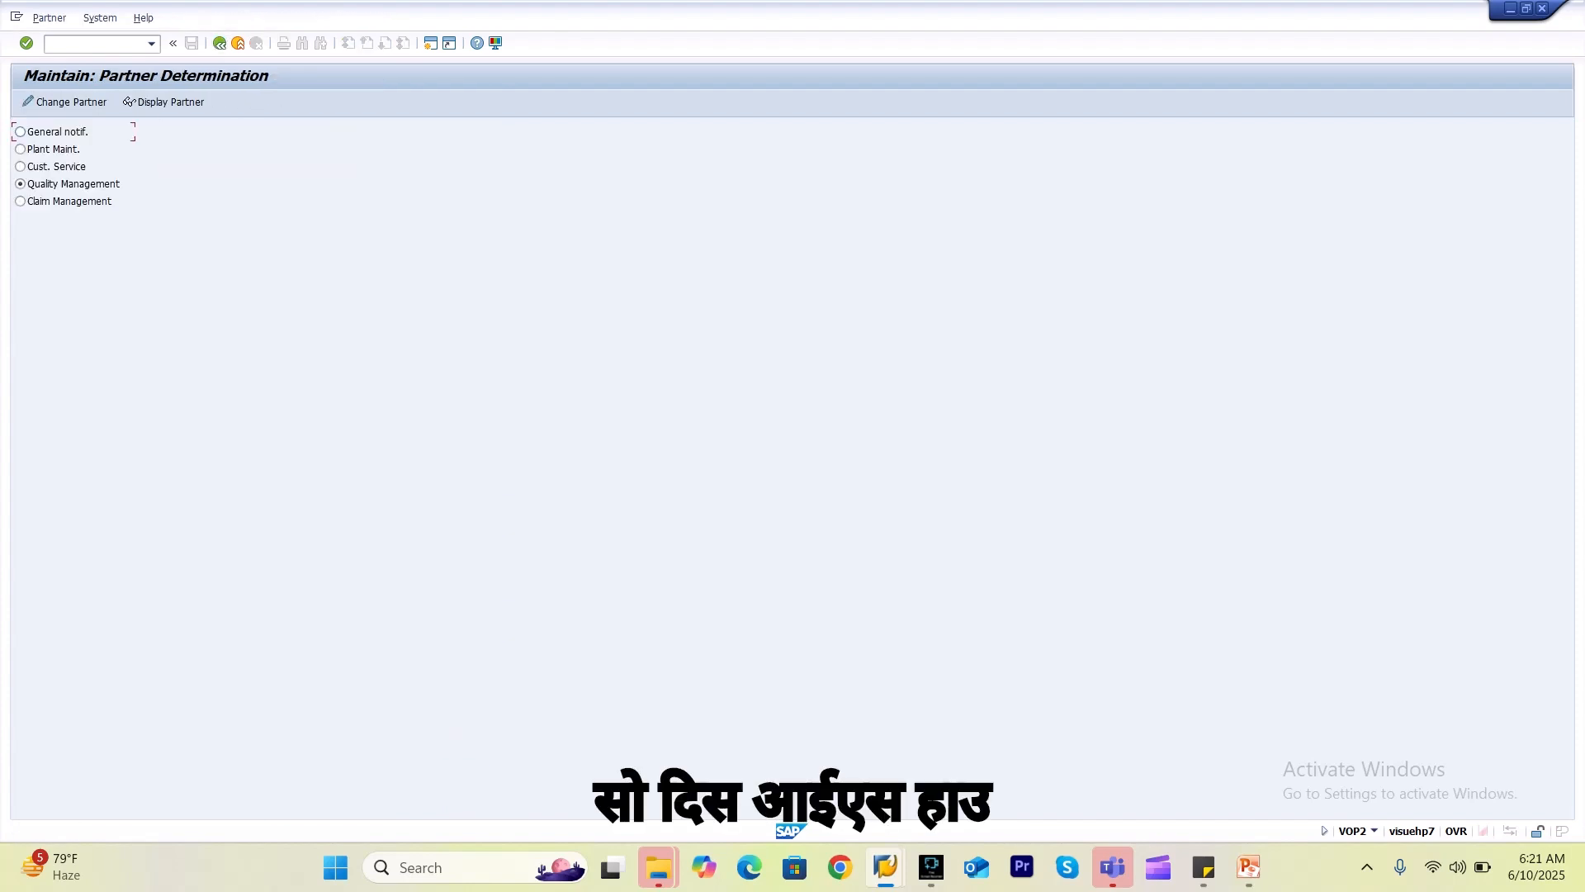
left_click(219, 43)
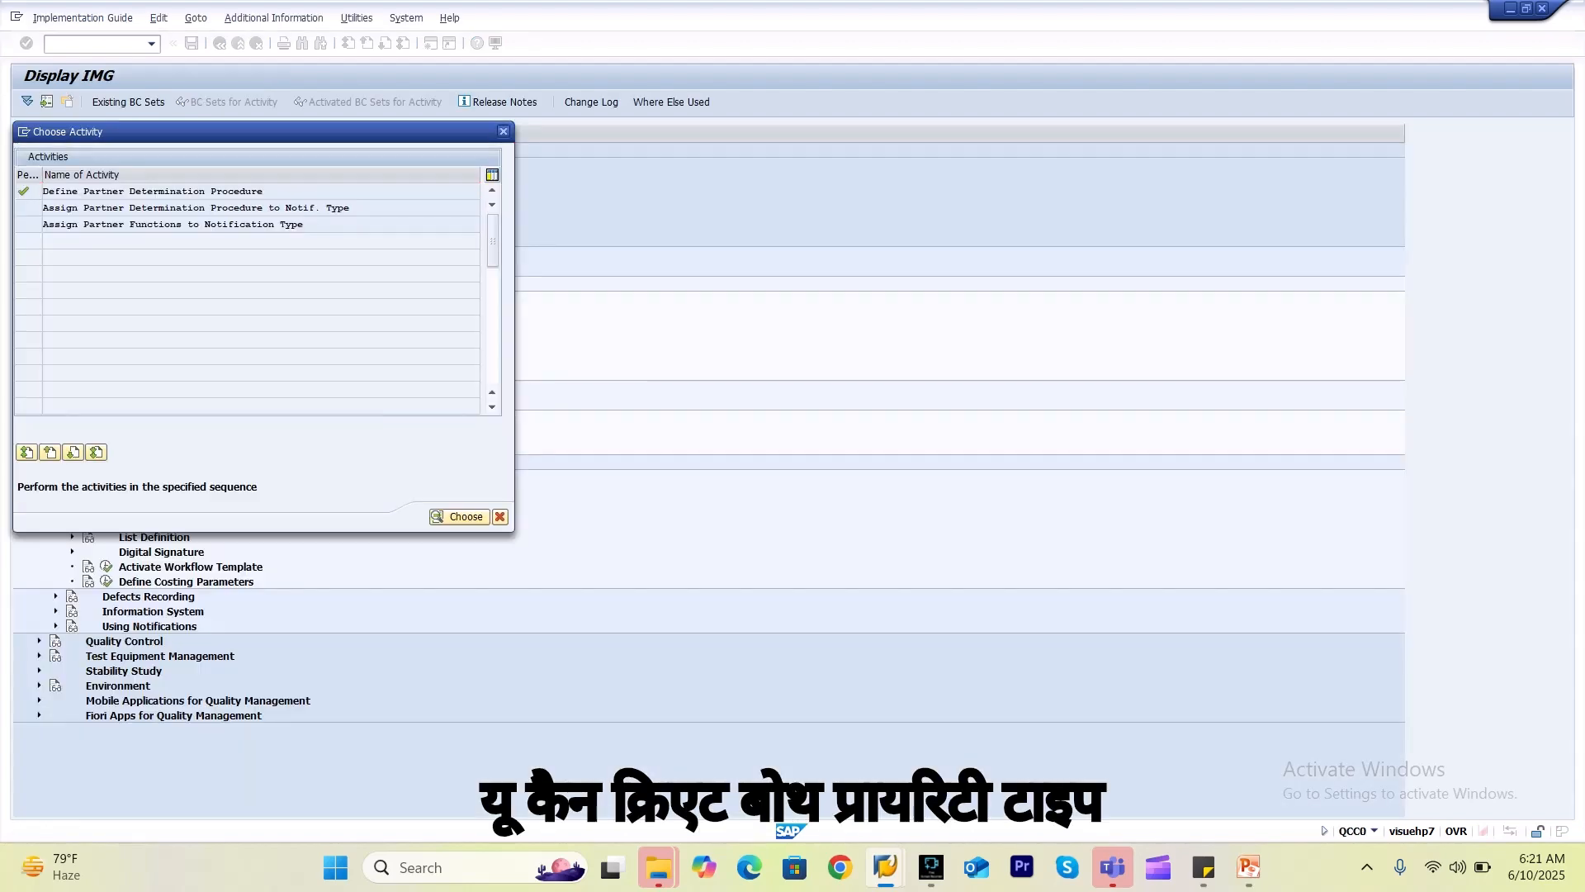
left_click(503, 131)
Show the STEPS slide in PowerPoint with the notification configuration steps, then return to SAP GUI.
key("alt+Tab")
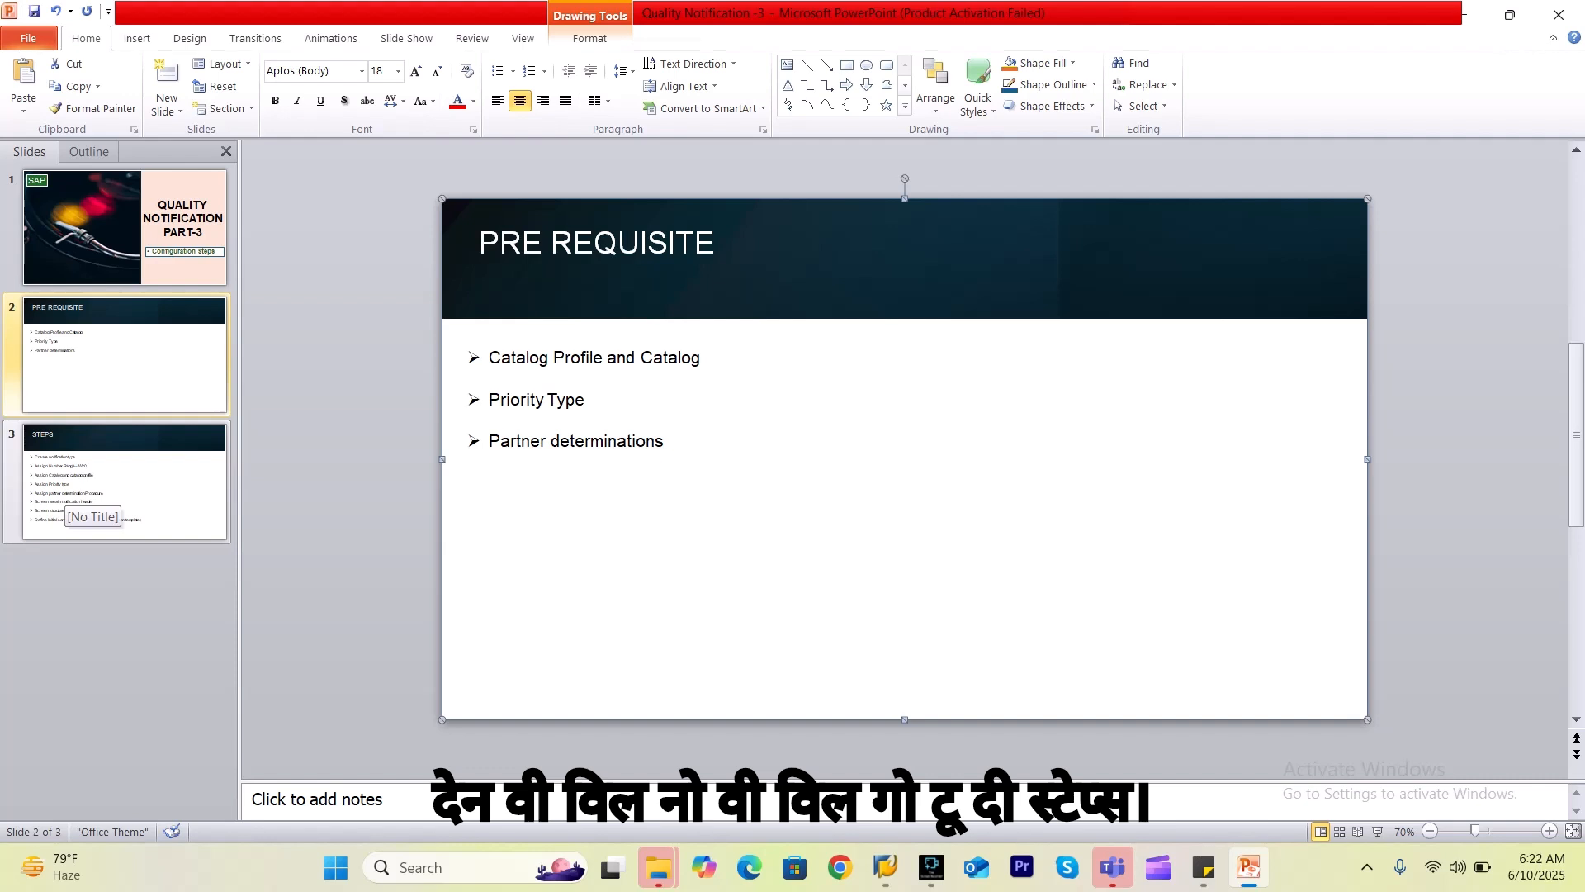
left_click(188, 472)
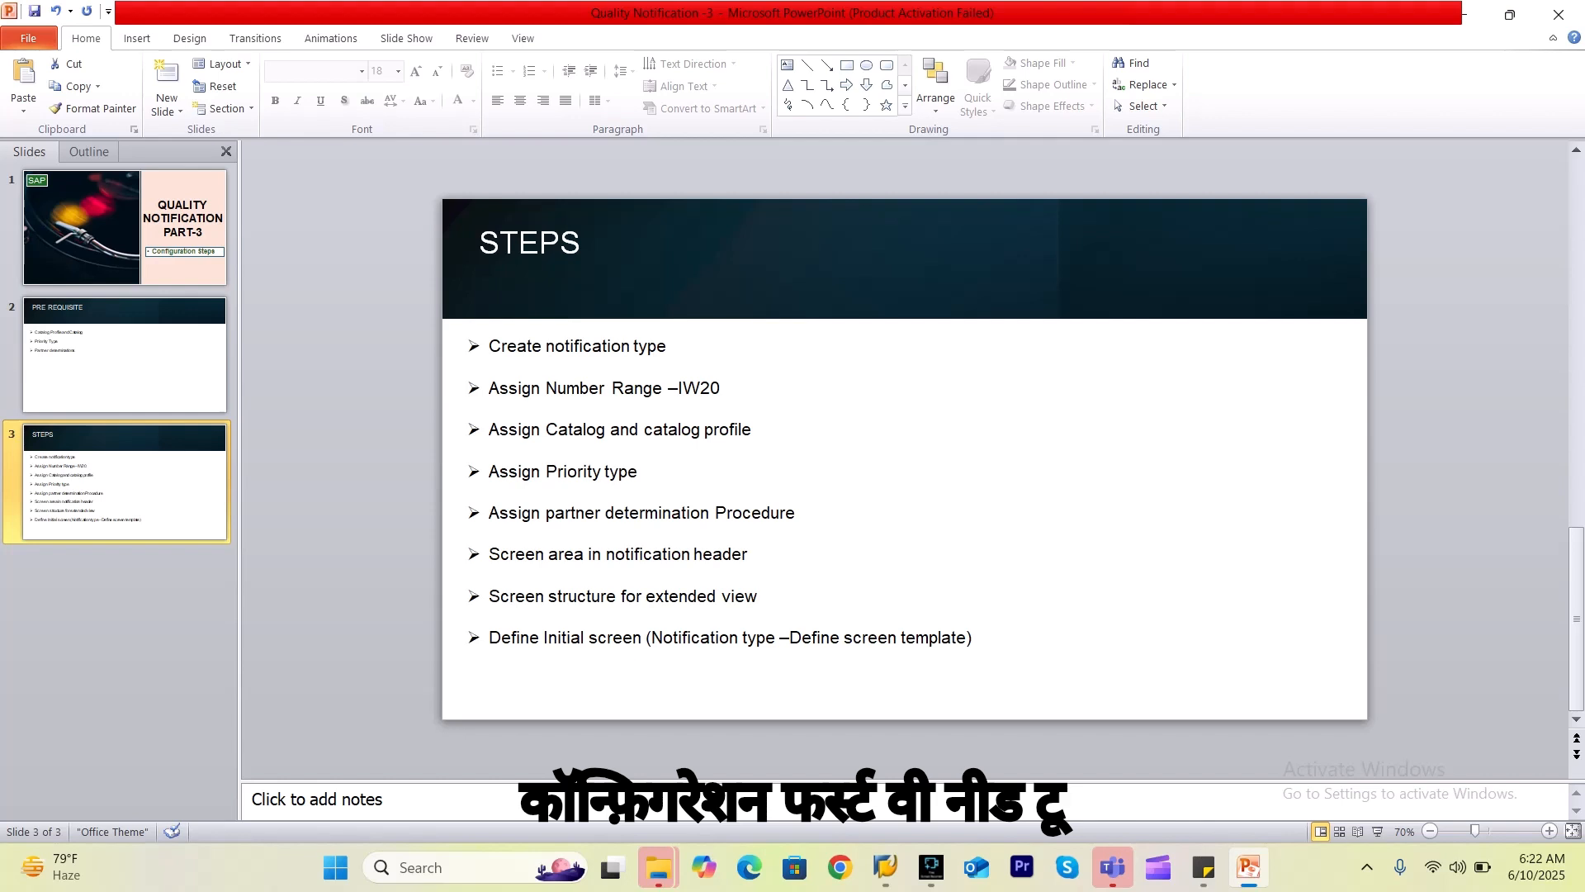
left_click(665, 346)
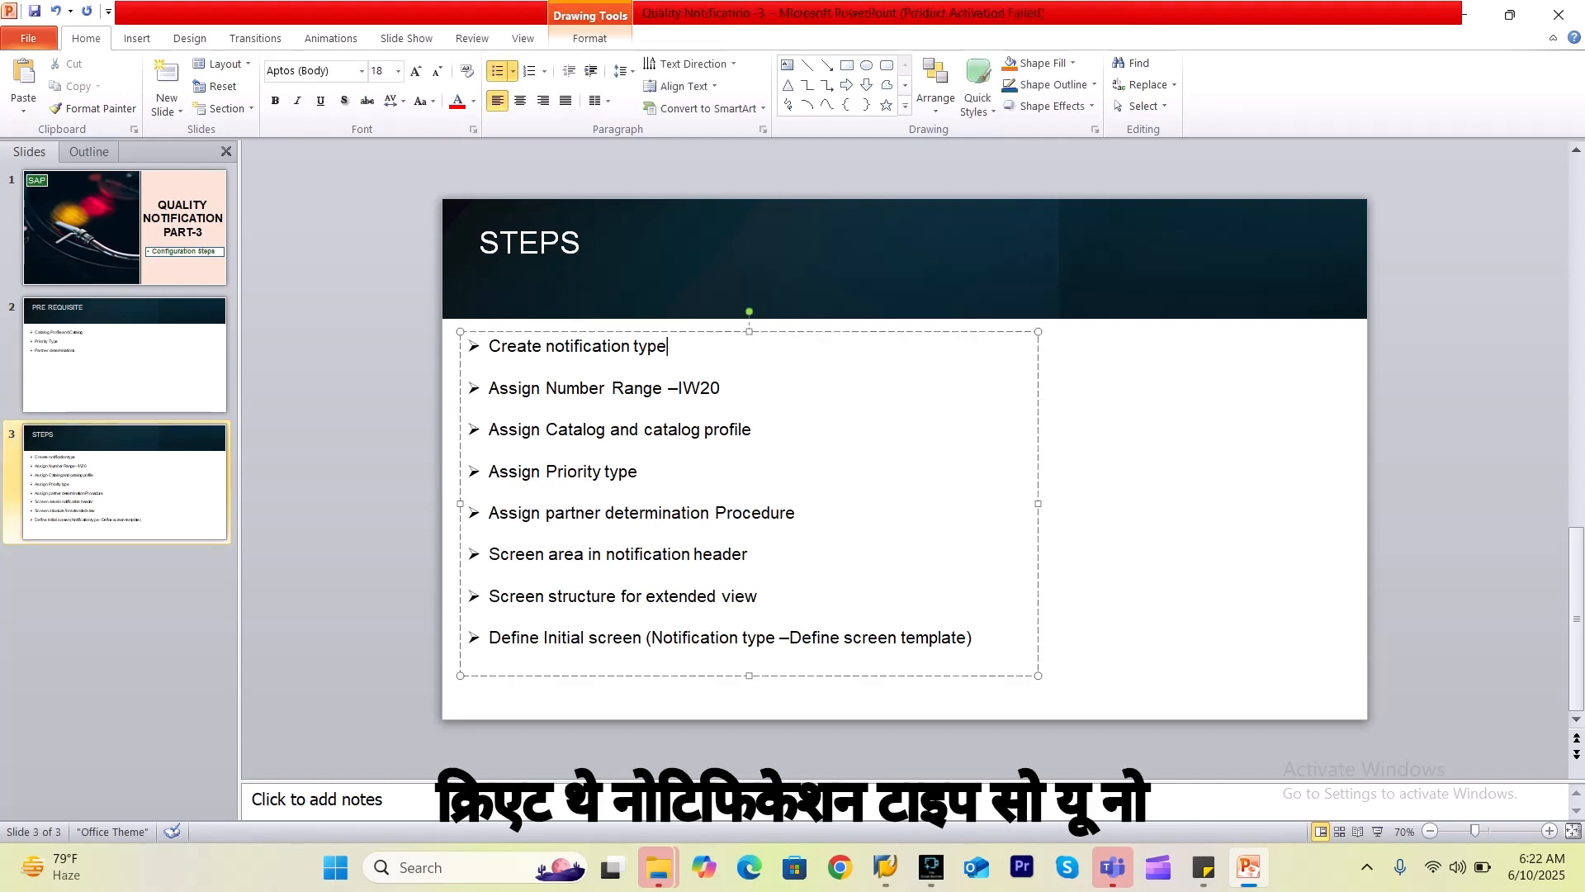
left_click(1160, 463)
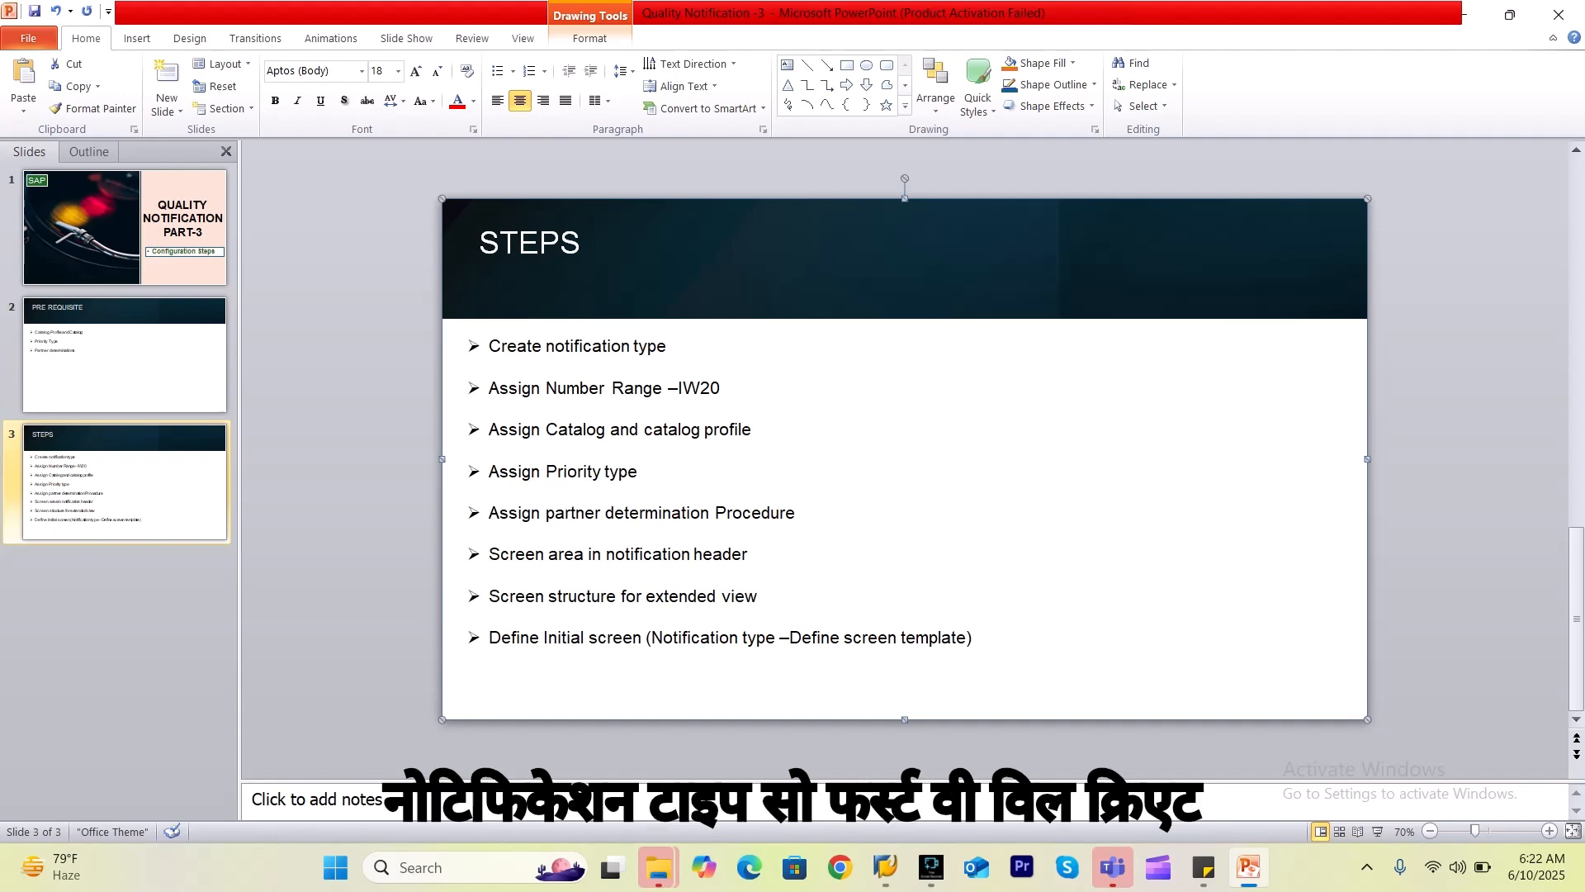
left_click(667, 346)
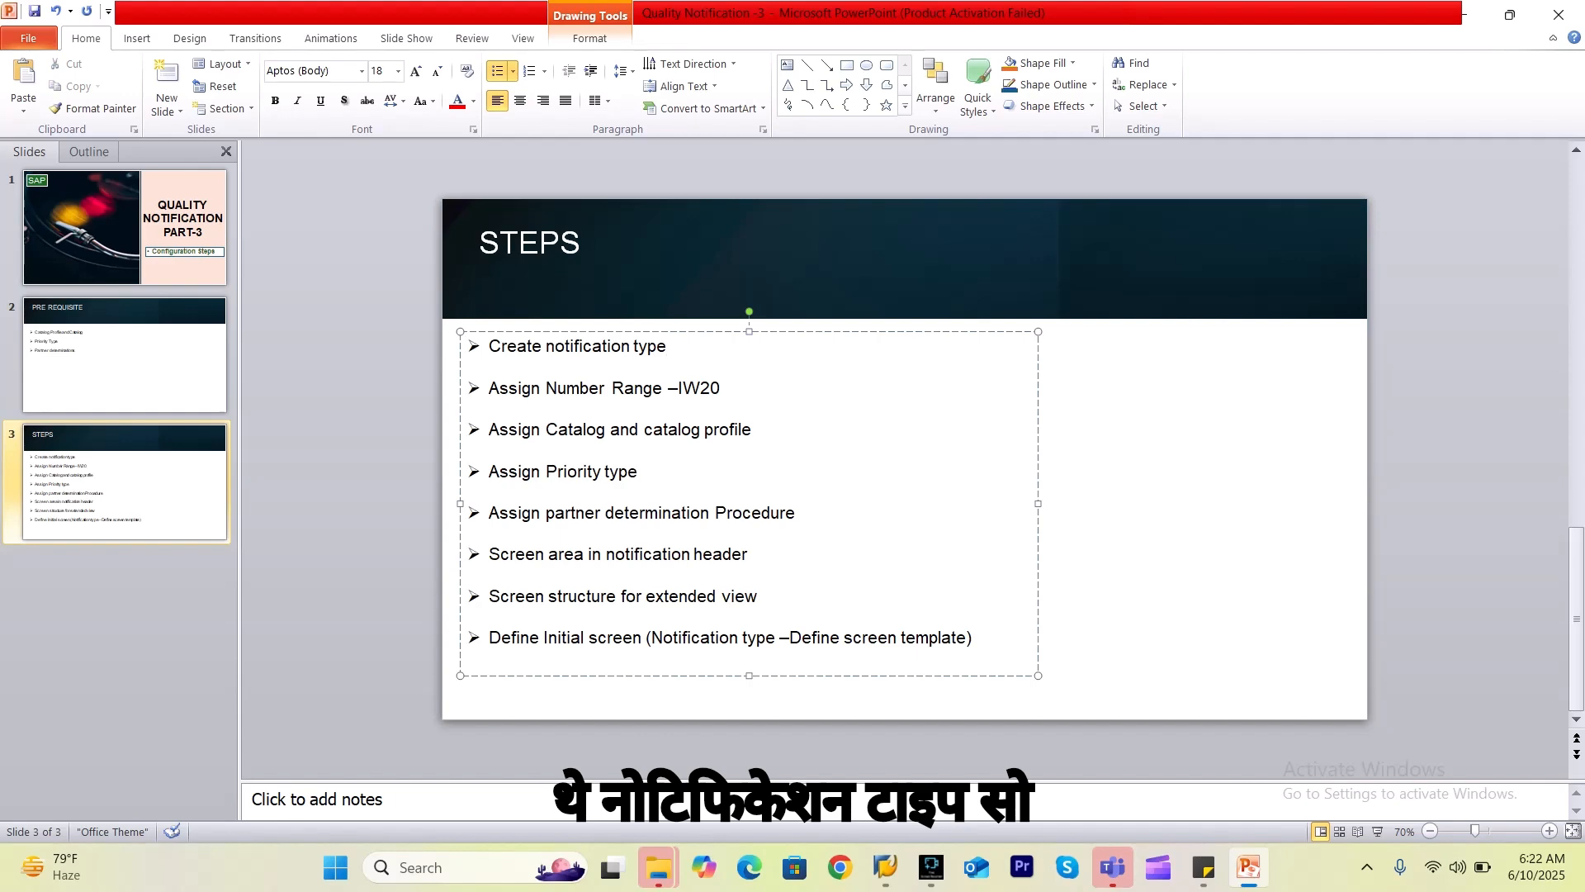
left_click(1140, 495)
key("alt+Tab")
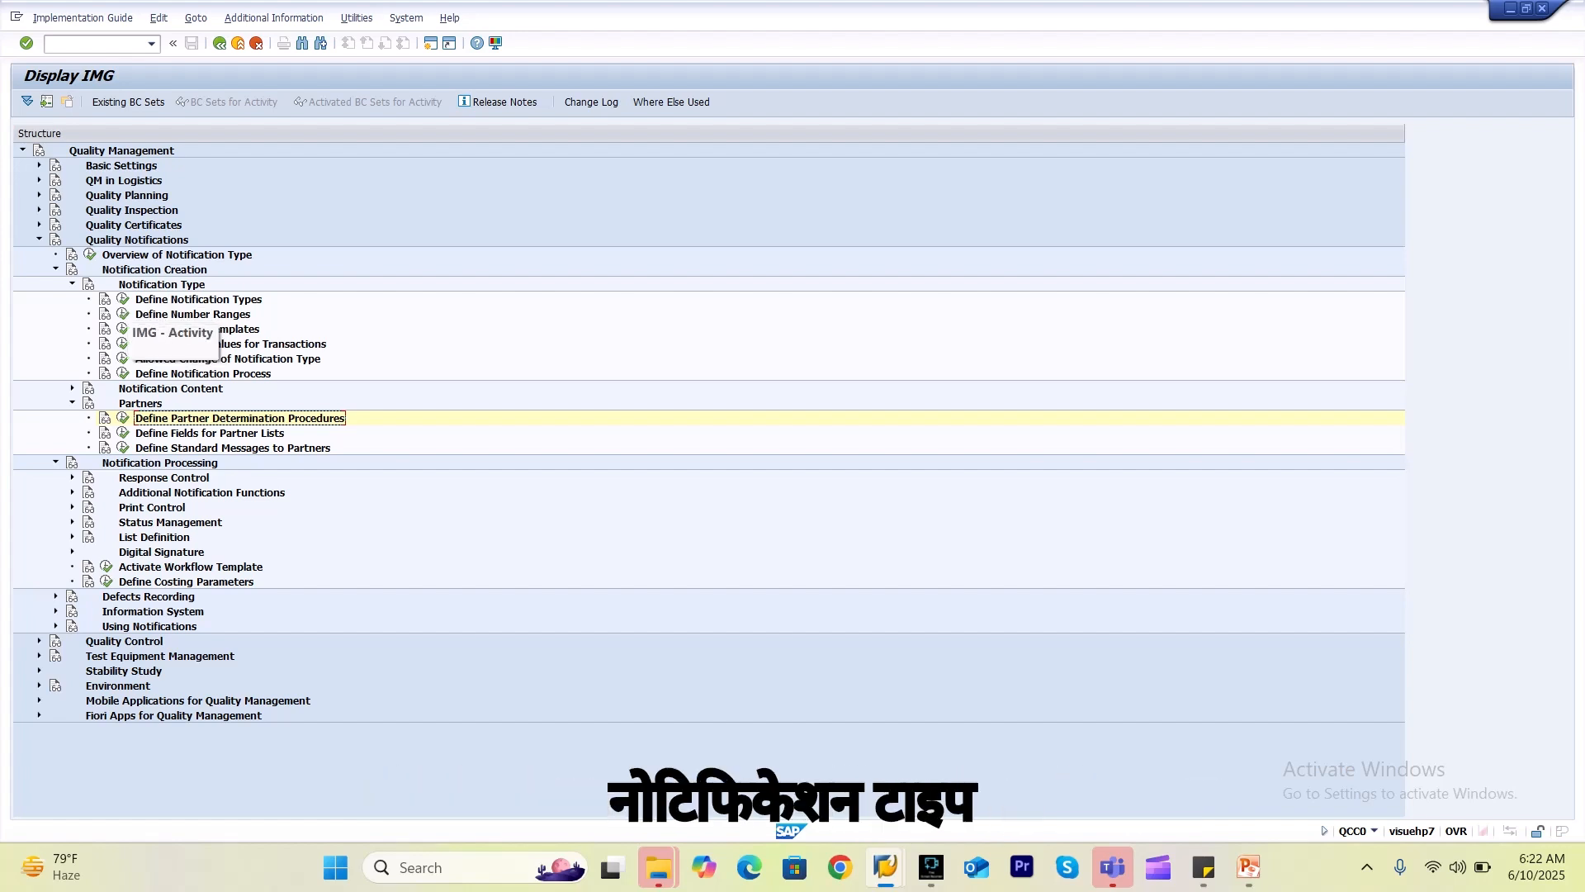
Jump to notification type Q2 in Define Notification Types and open its details to check catalog profile.
left_click(122, 299)
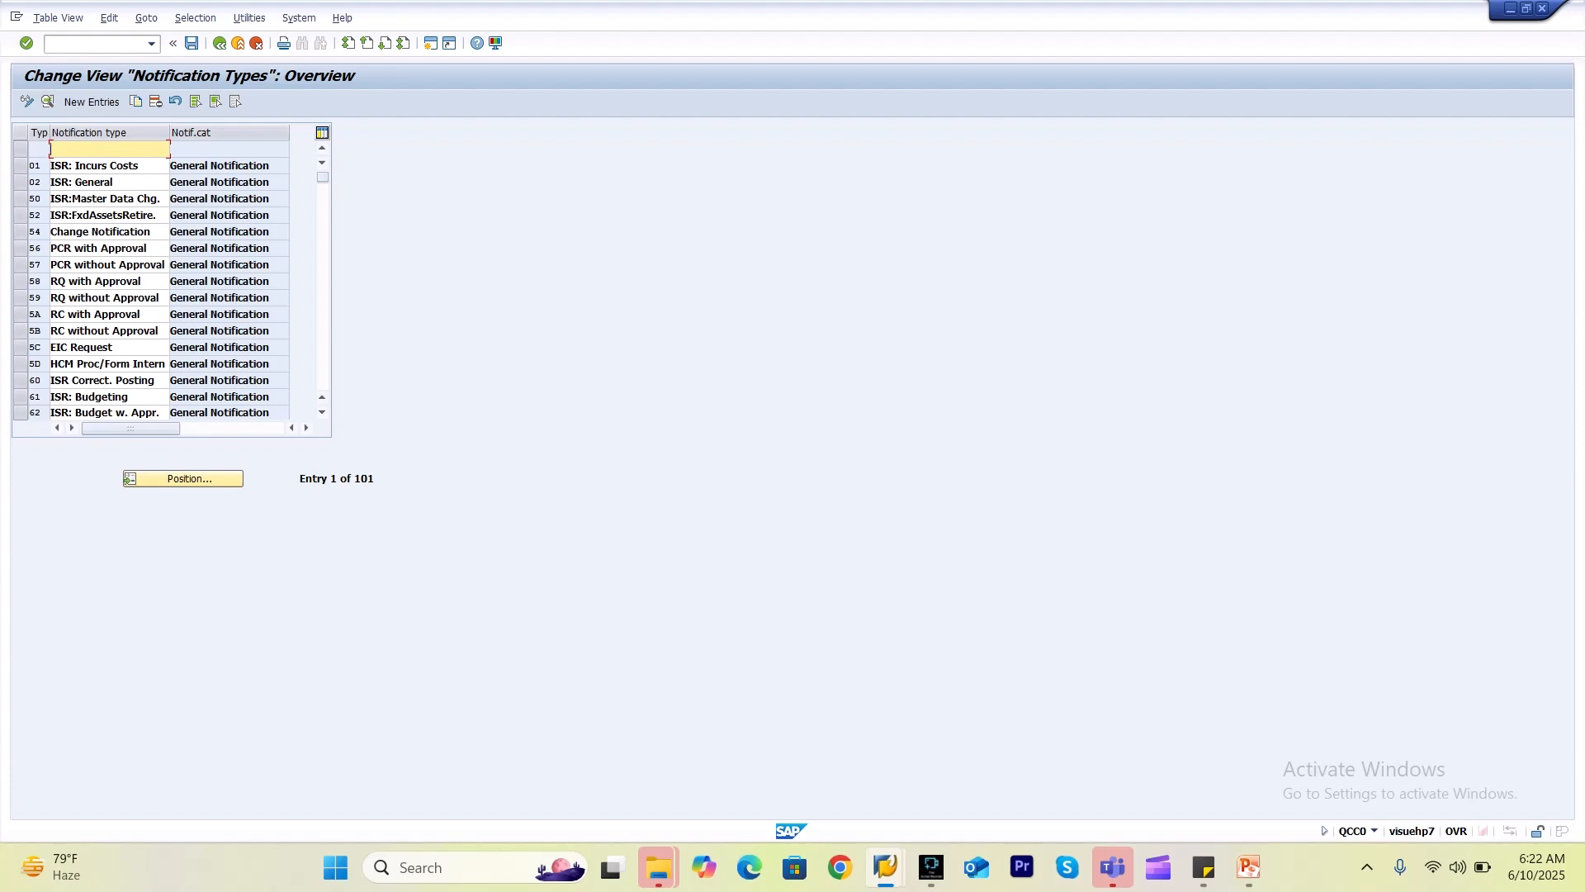
left_click(182, 478)
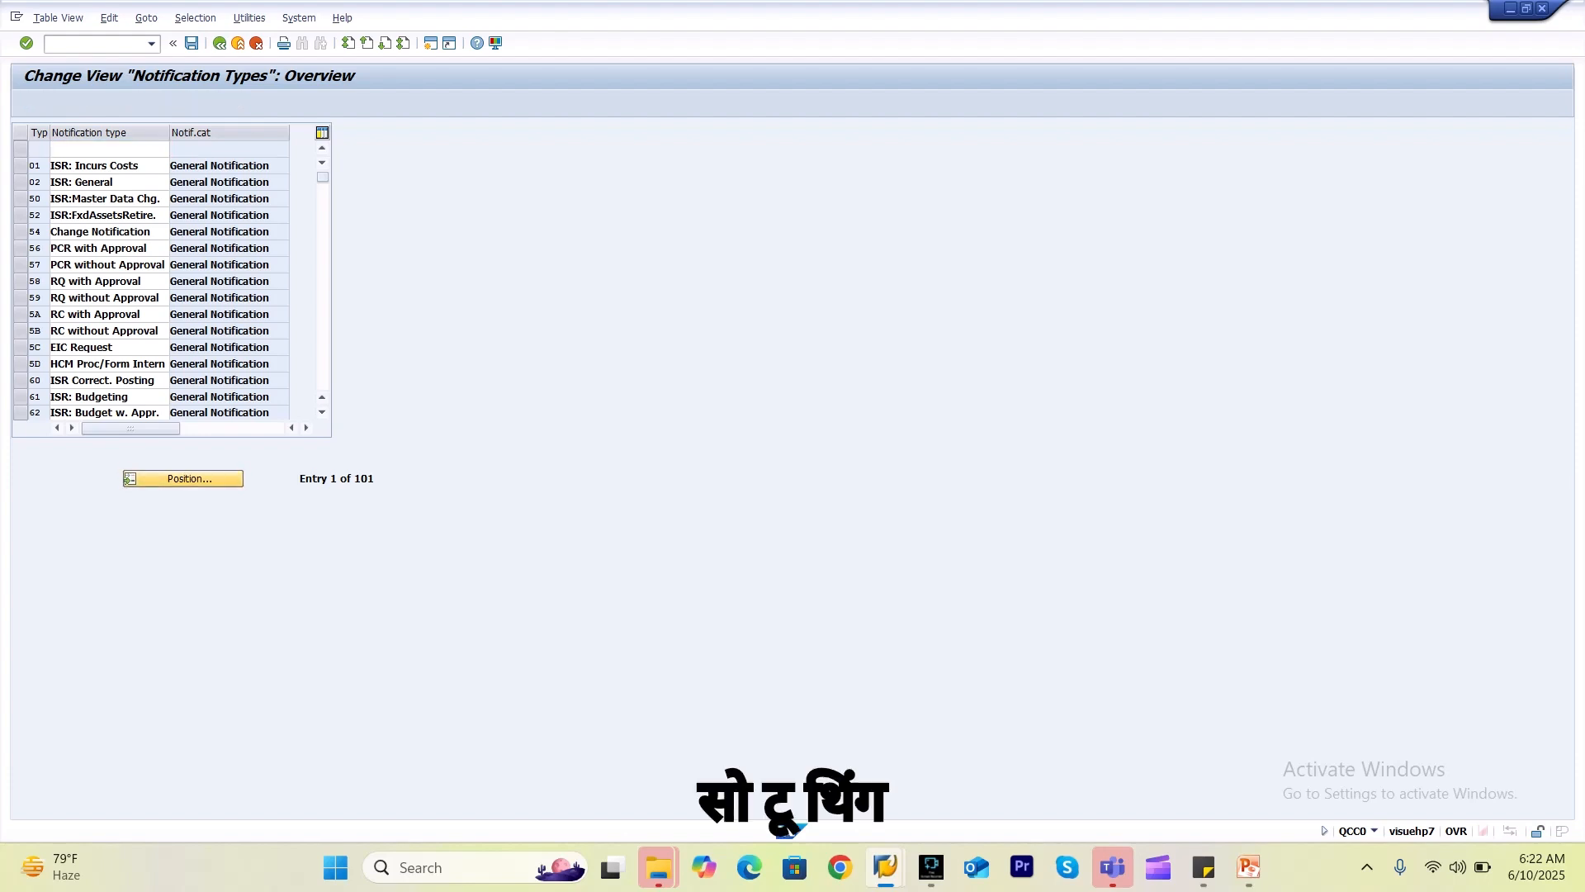
left_click(167, 226)
key("Down")
key("Down")
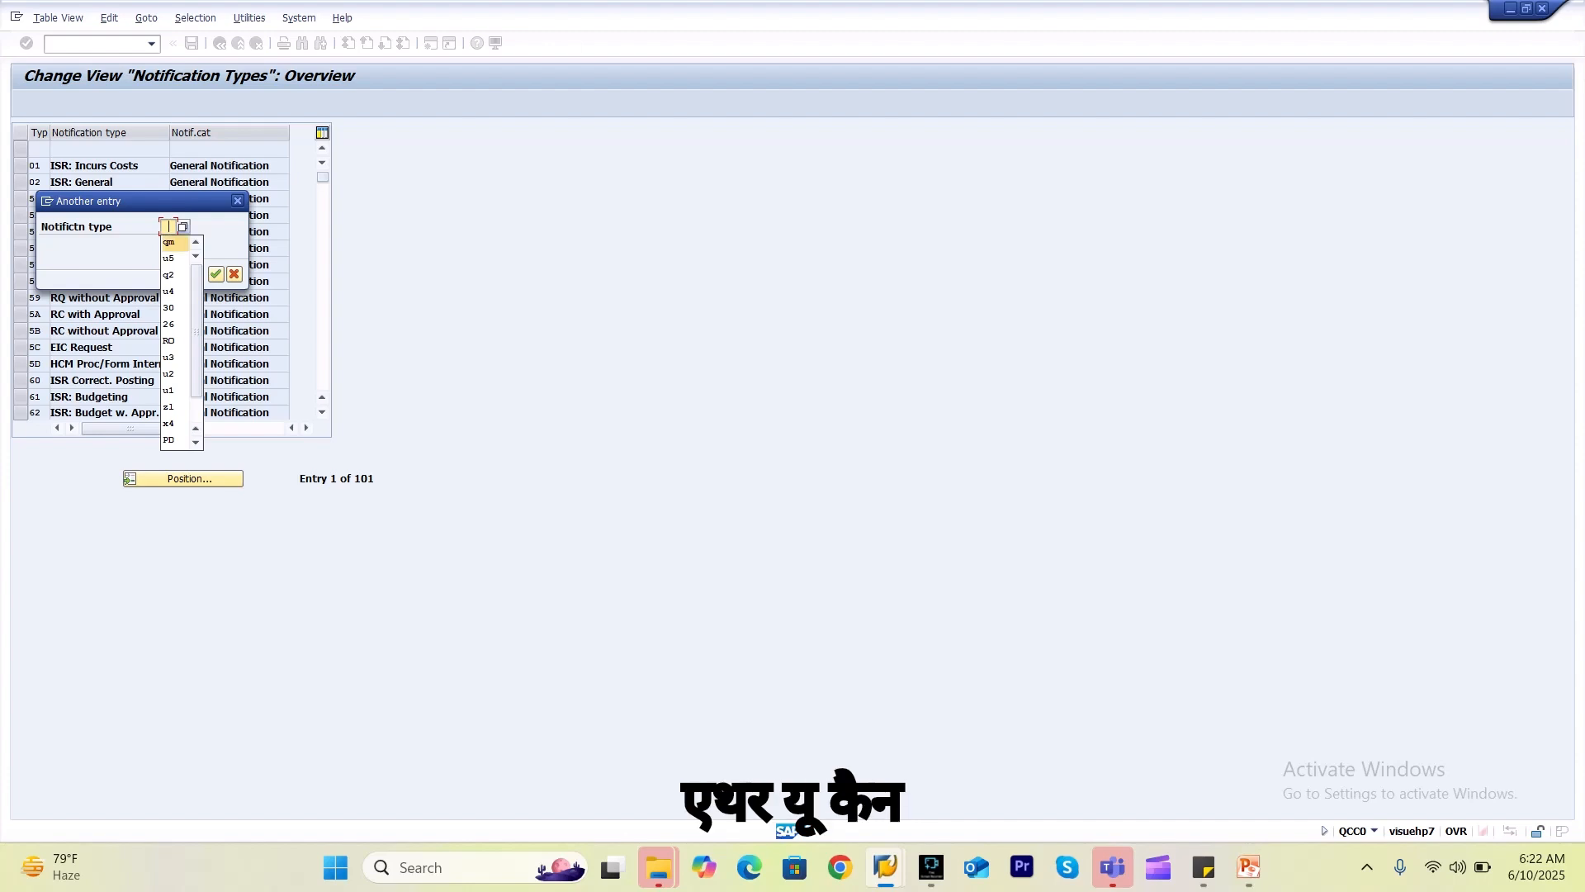
key("Down")
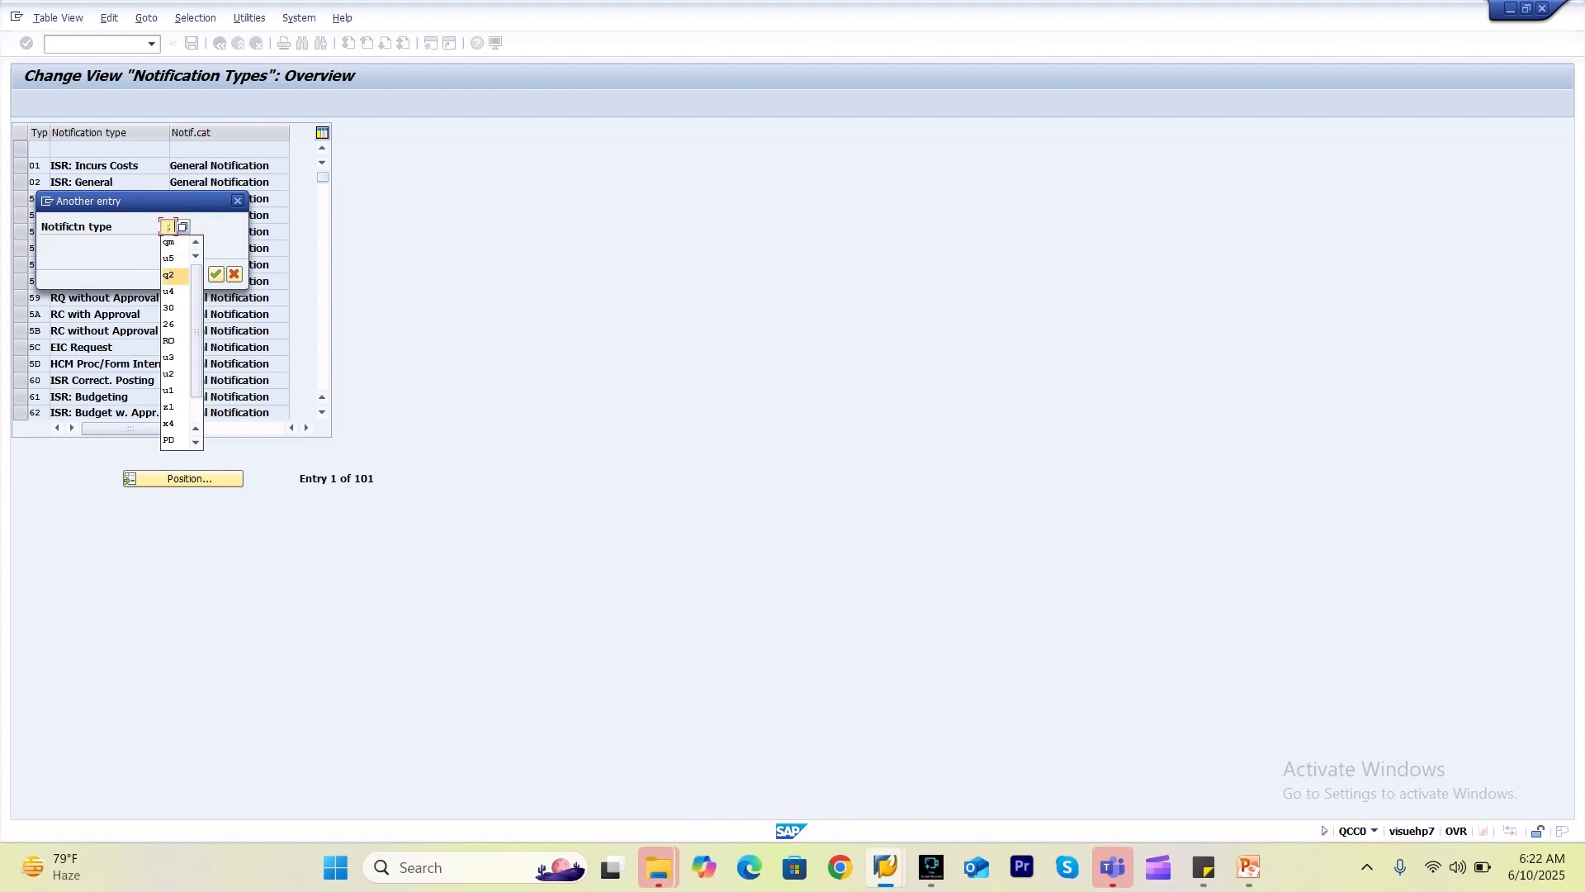
key("Return")
key("Return")
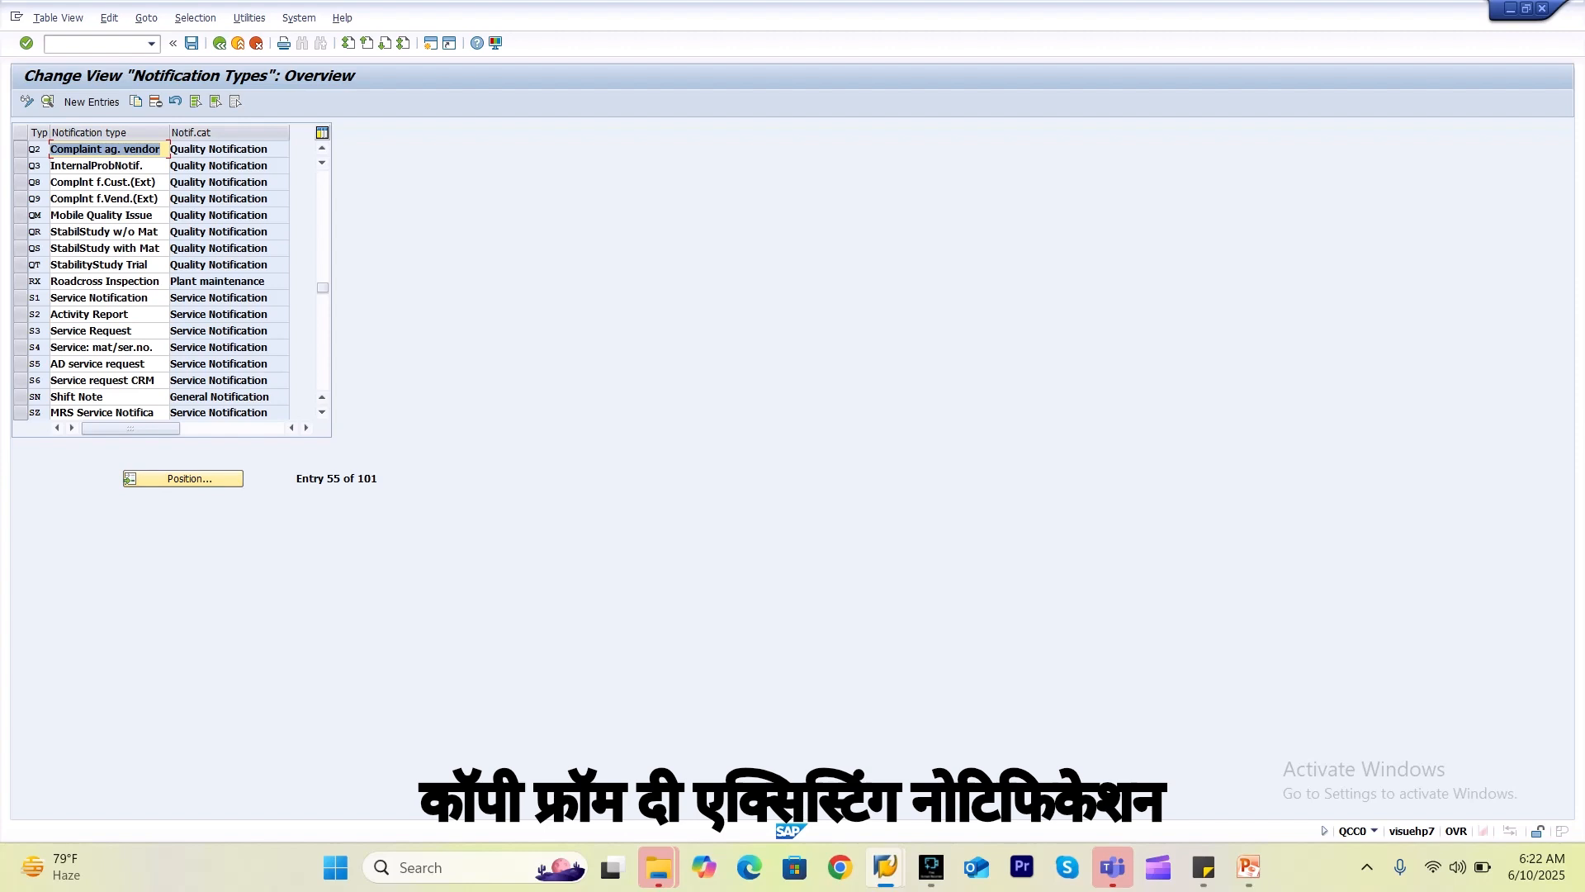
left_click(21, 149)
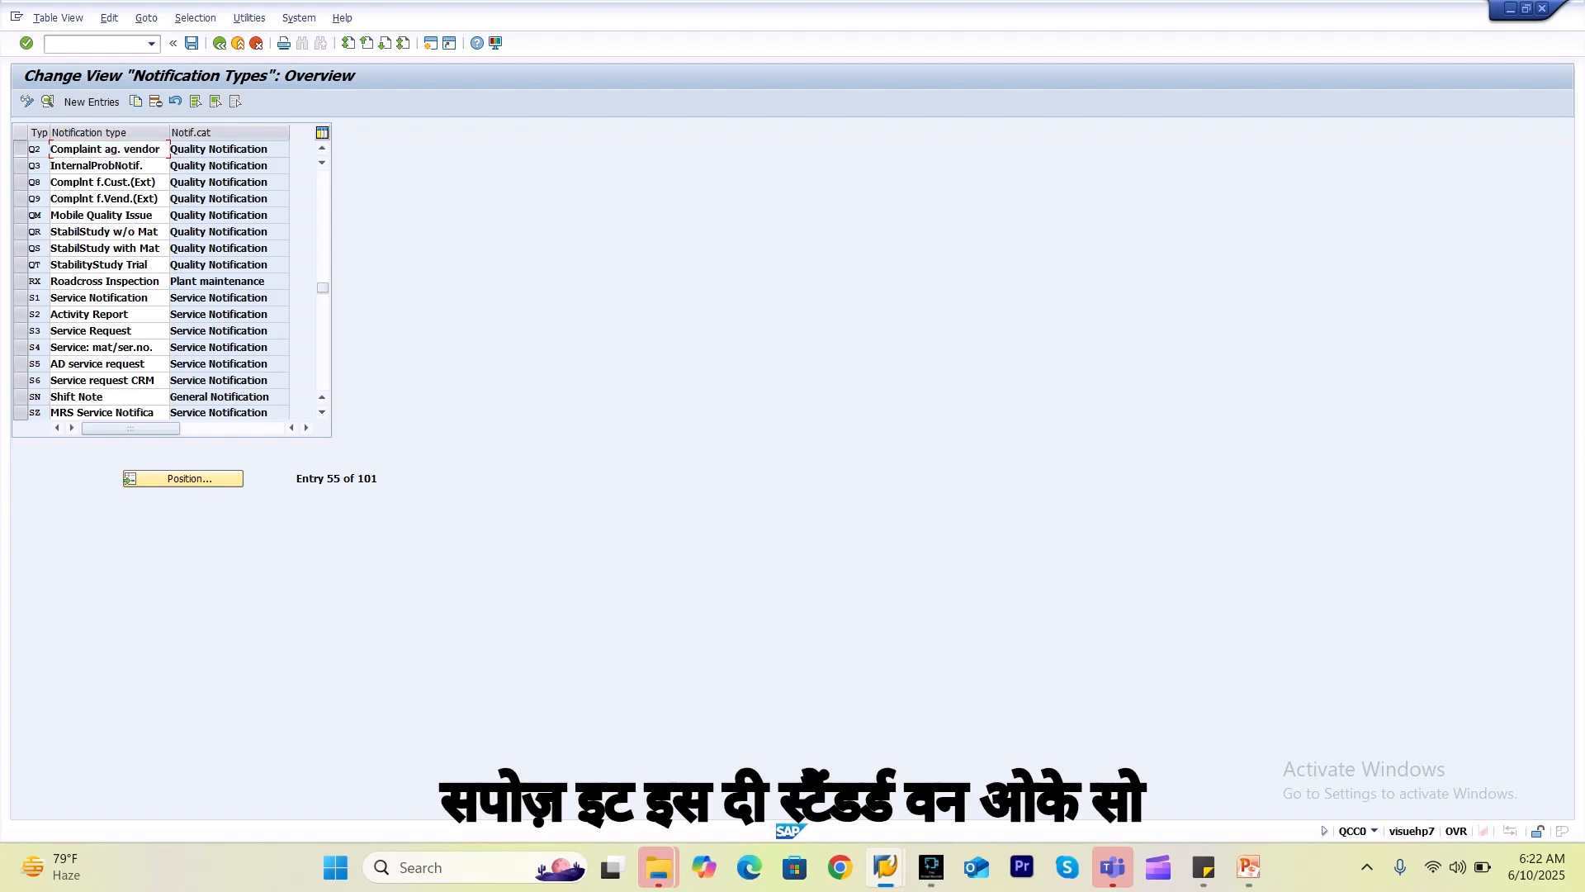
left_click(48, 101)
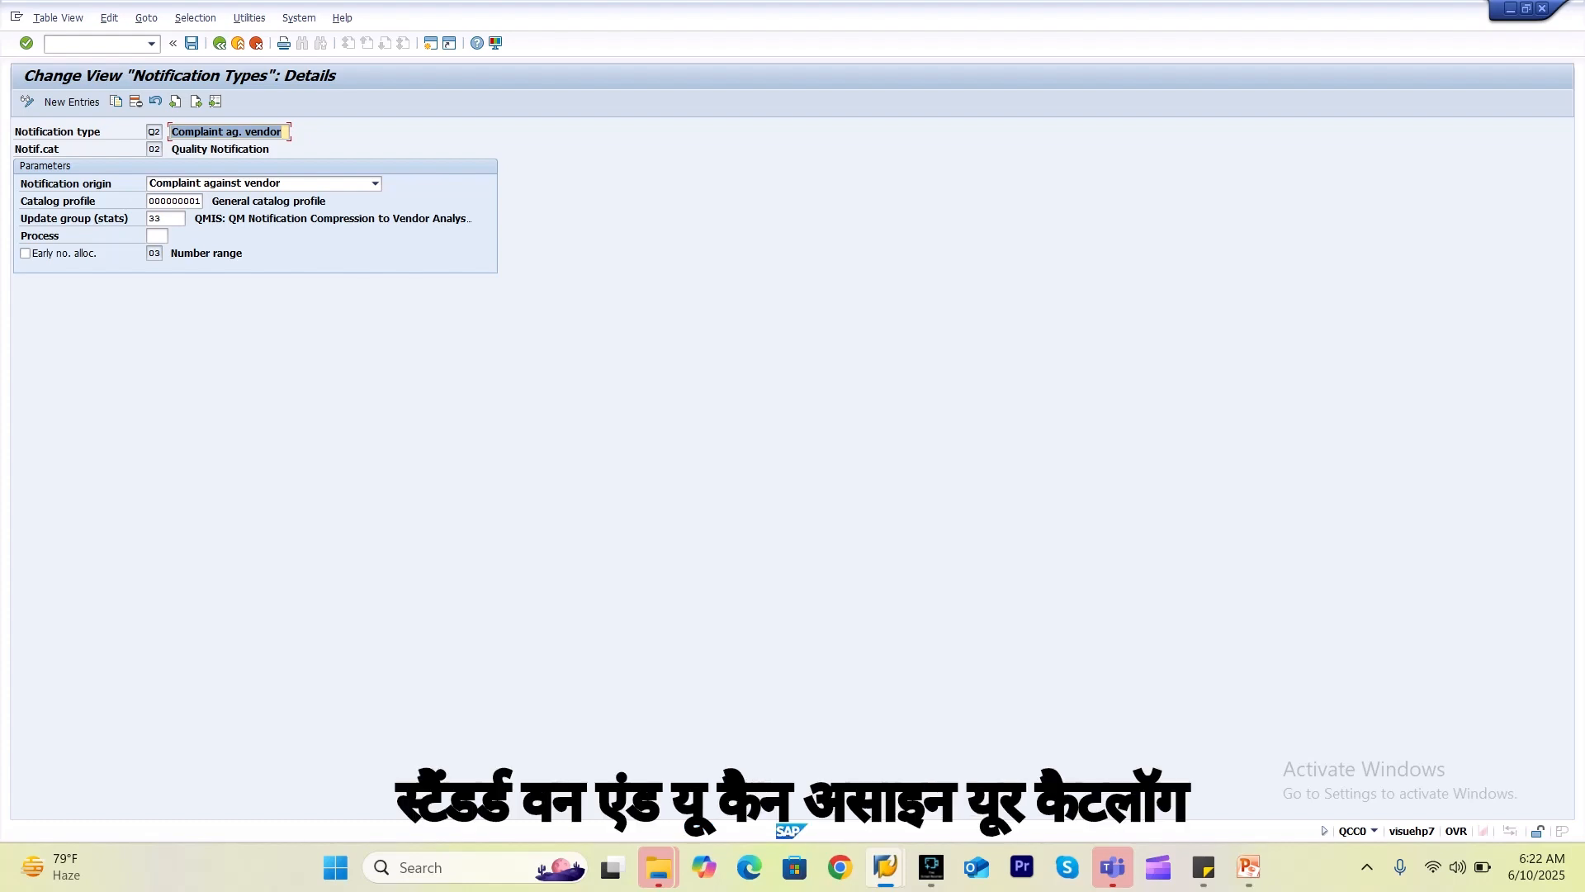
left_click(175, 201)
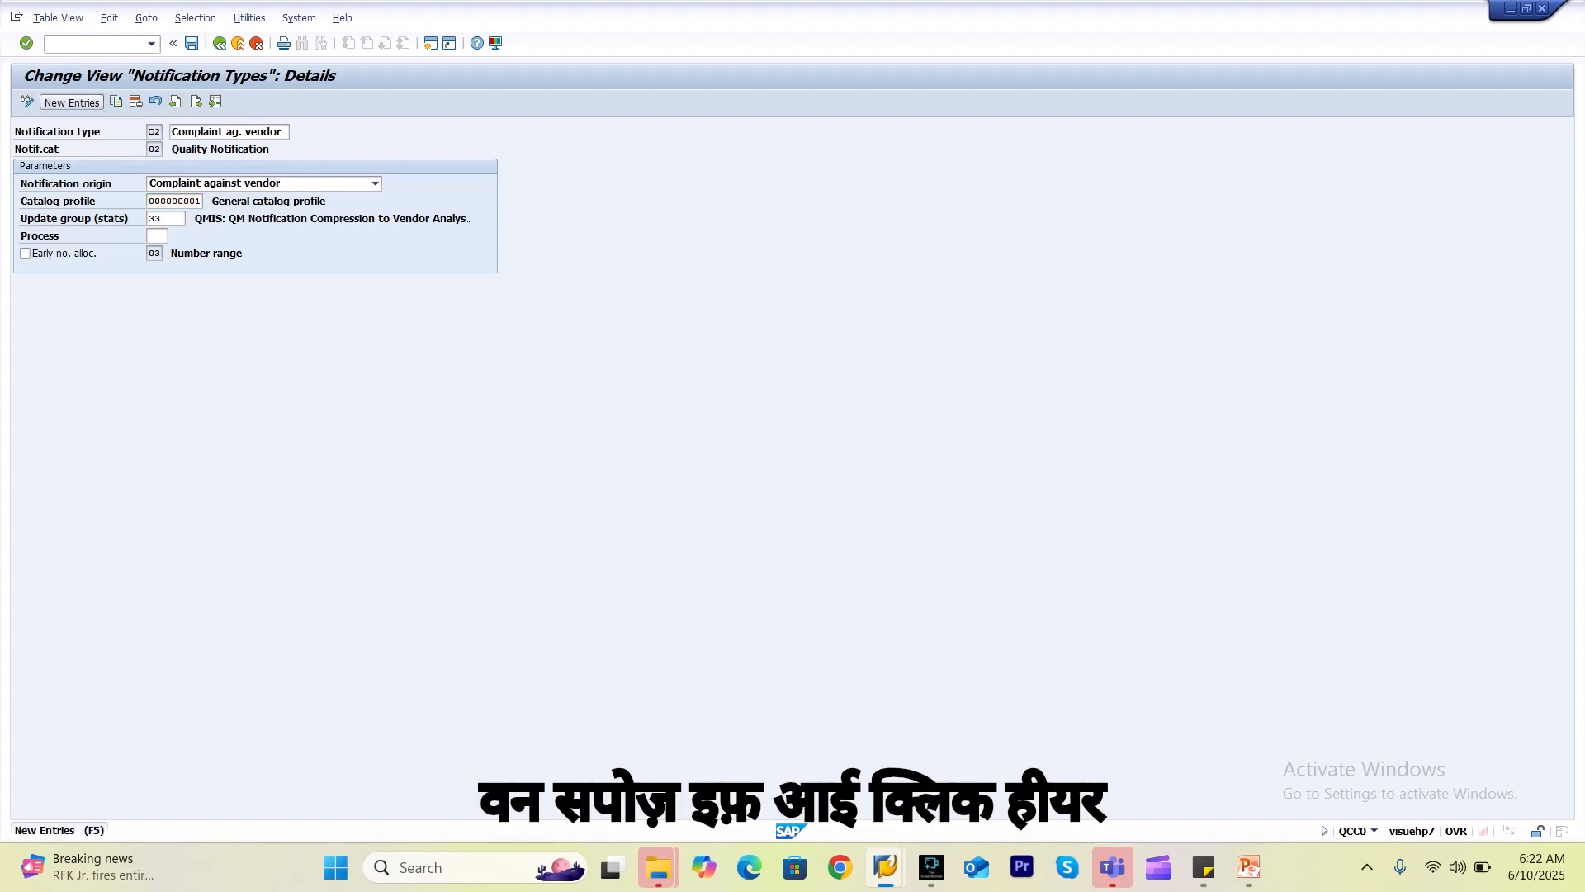
Create notification type U6 'Comp.against vendor' with origin Complaint against vendor and catalog profile 000000001.
left_click(72, 102)
left_click(155, 131)
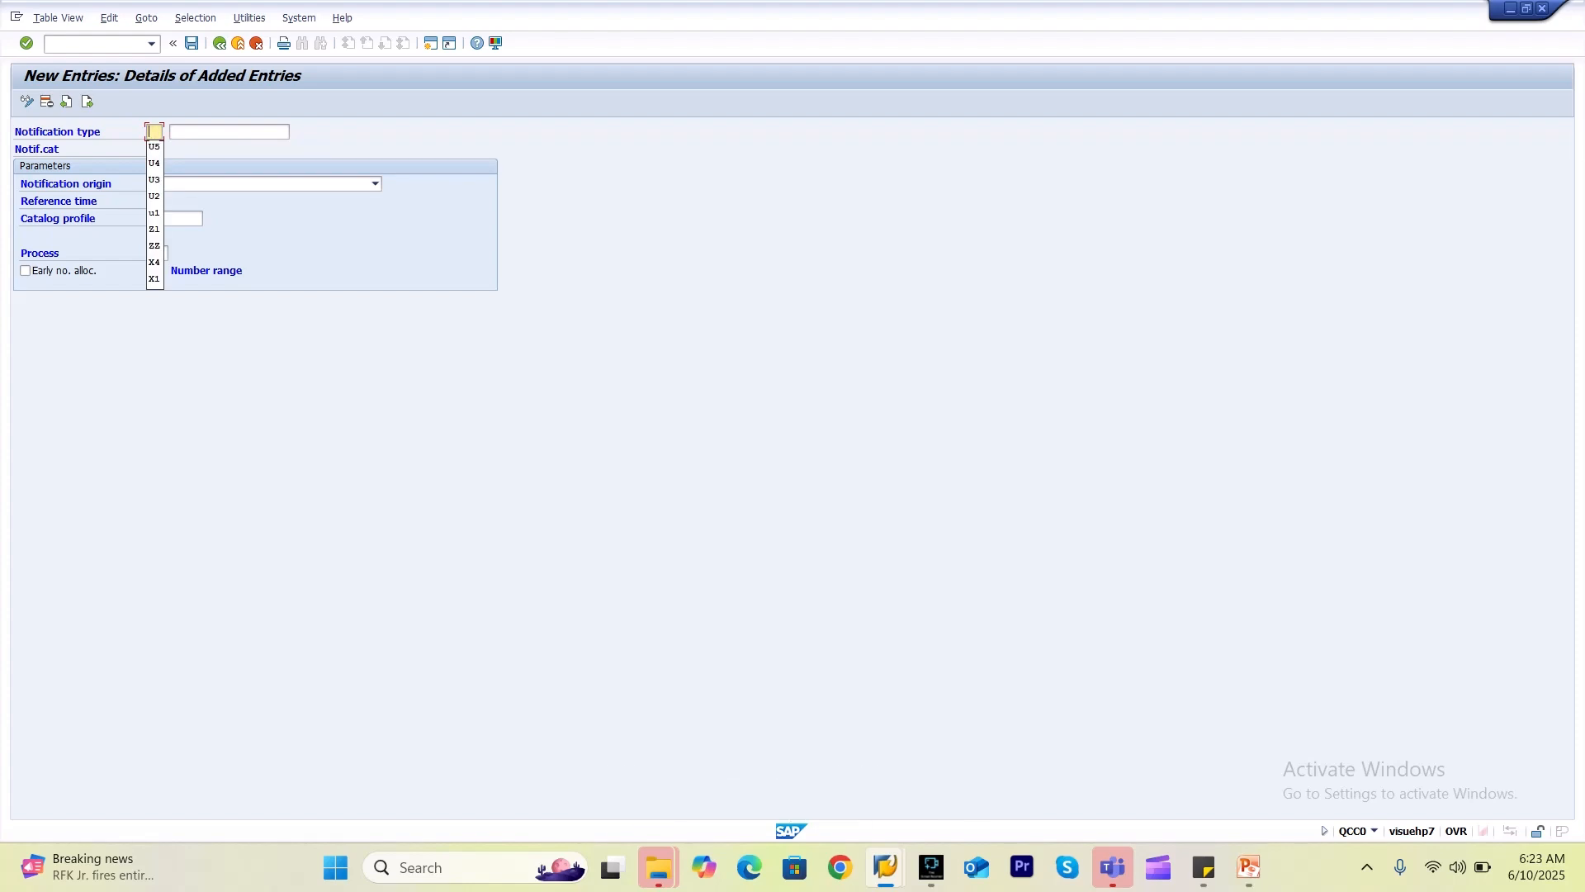
type("U6")
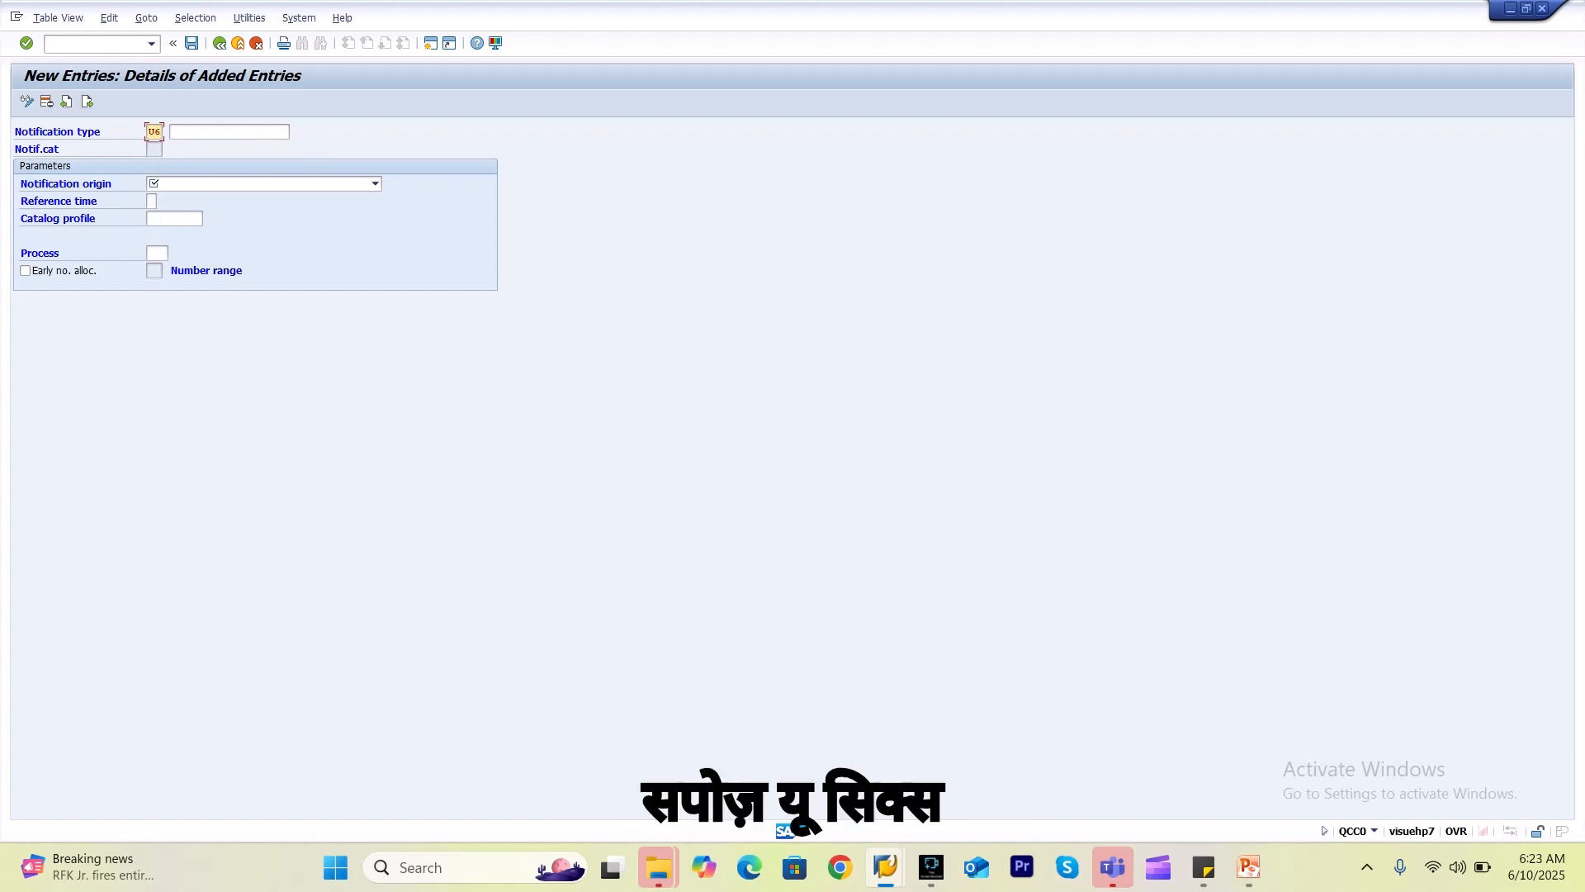
left_click(176, 132)
key("Down")
key("Return")
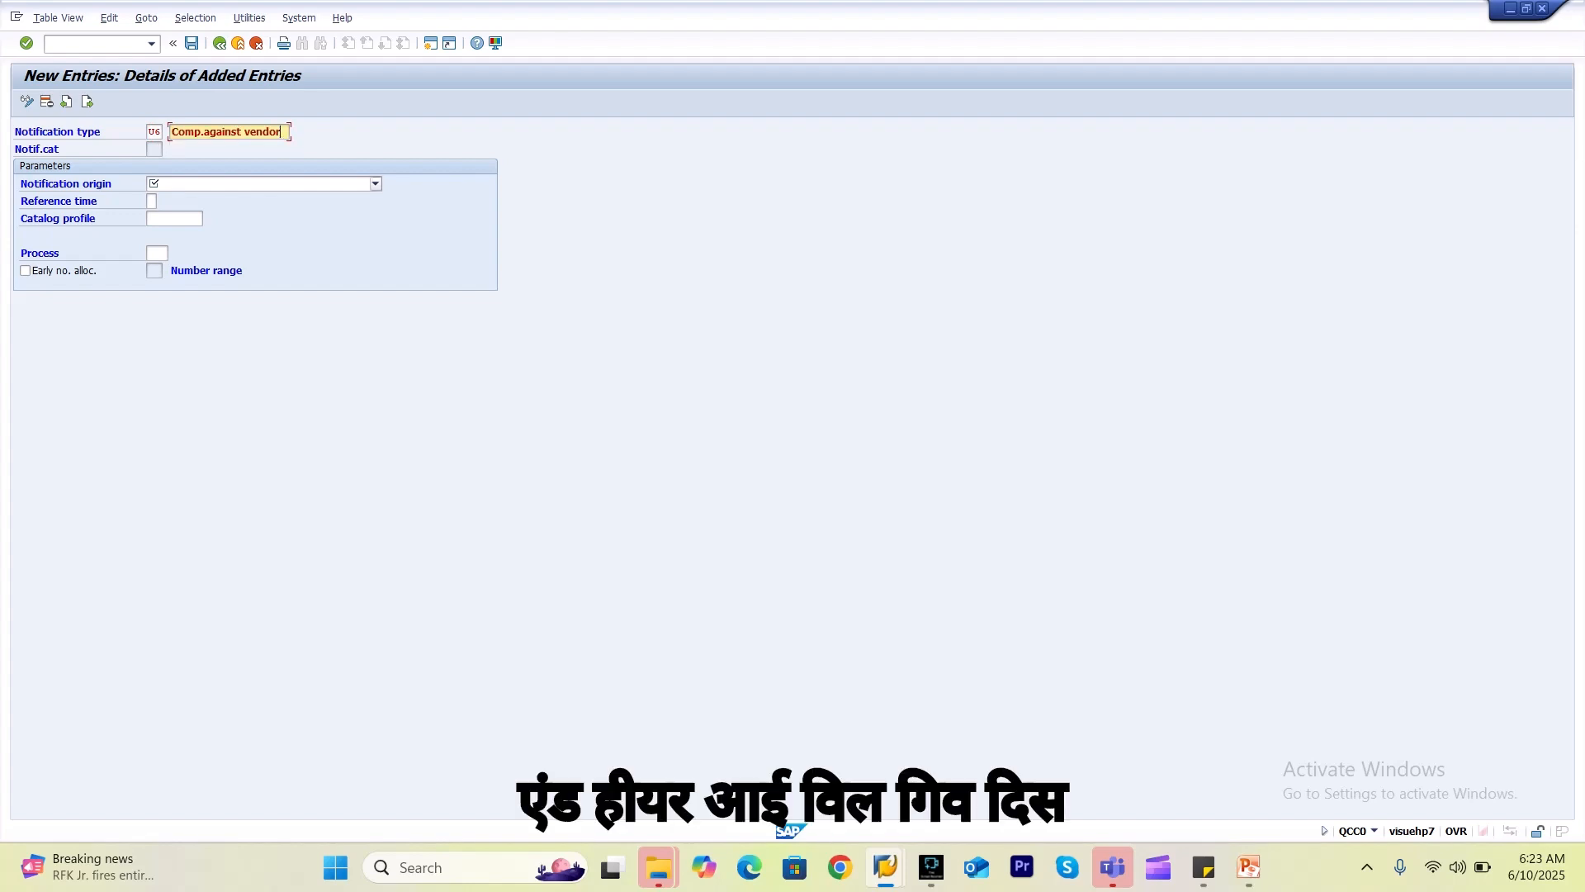
left_click(376, 184)
key("Down")
key("Down")
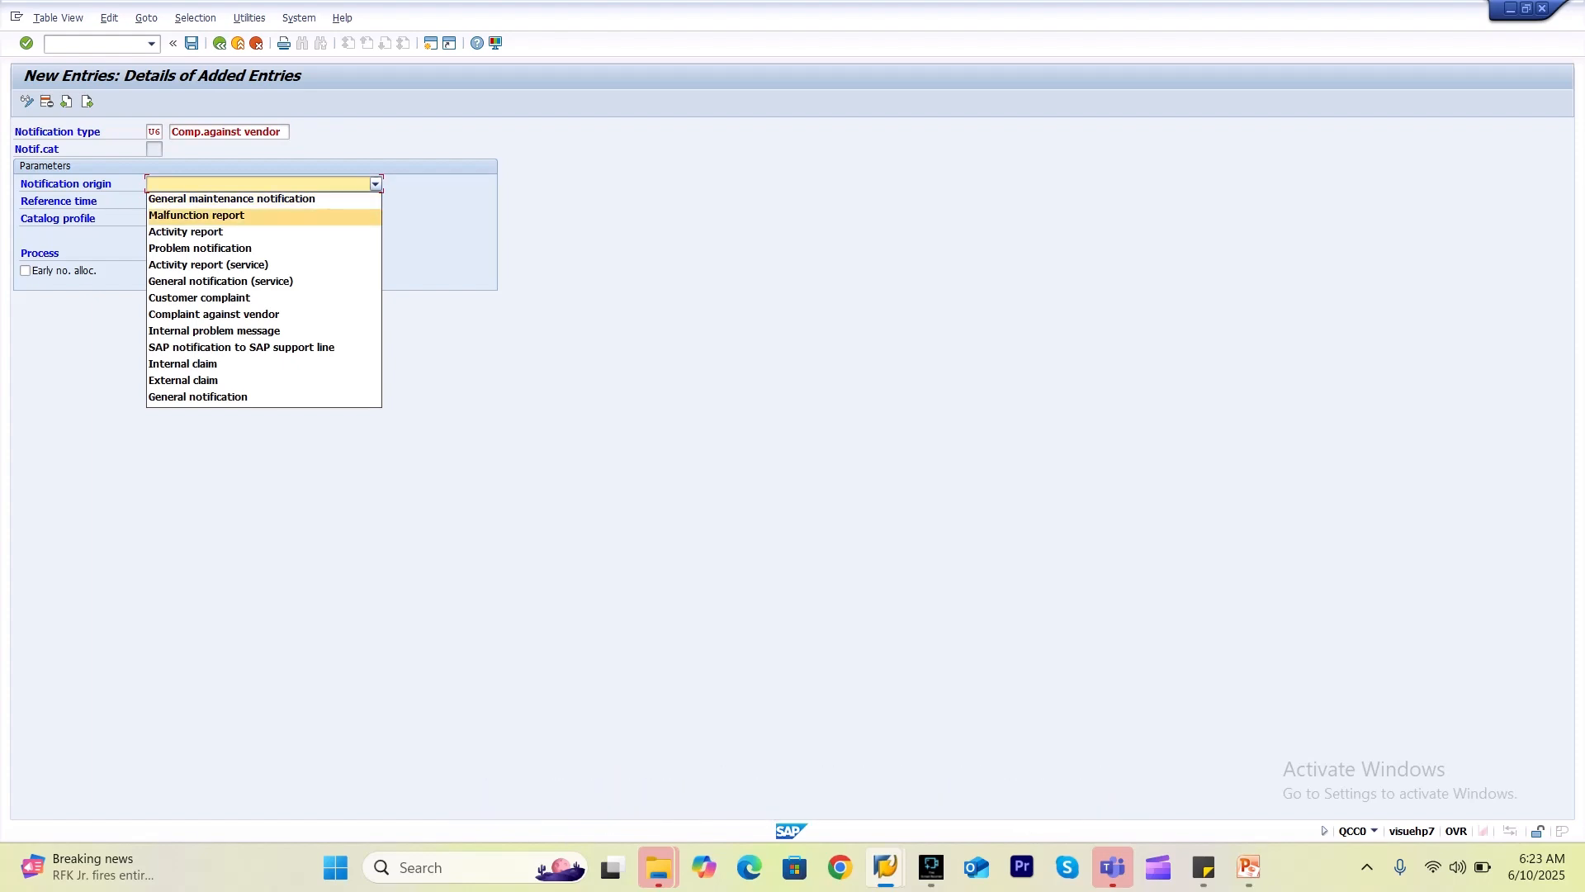
key("Down")
key("Down")
key("Down")
key("Down")
key("Down")
key("Down")
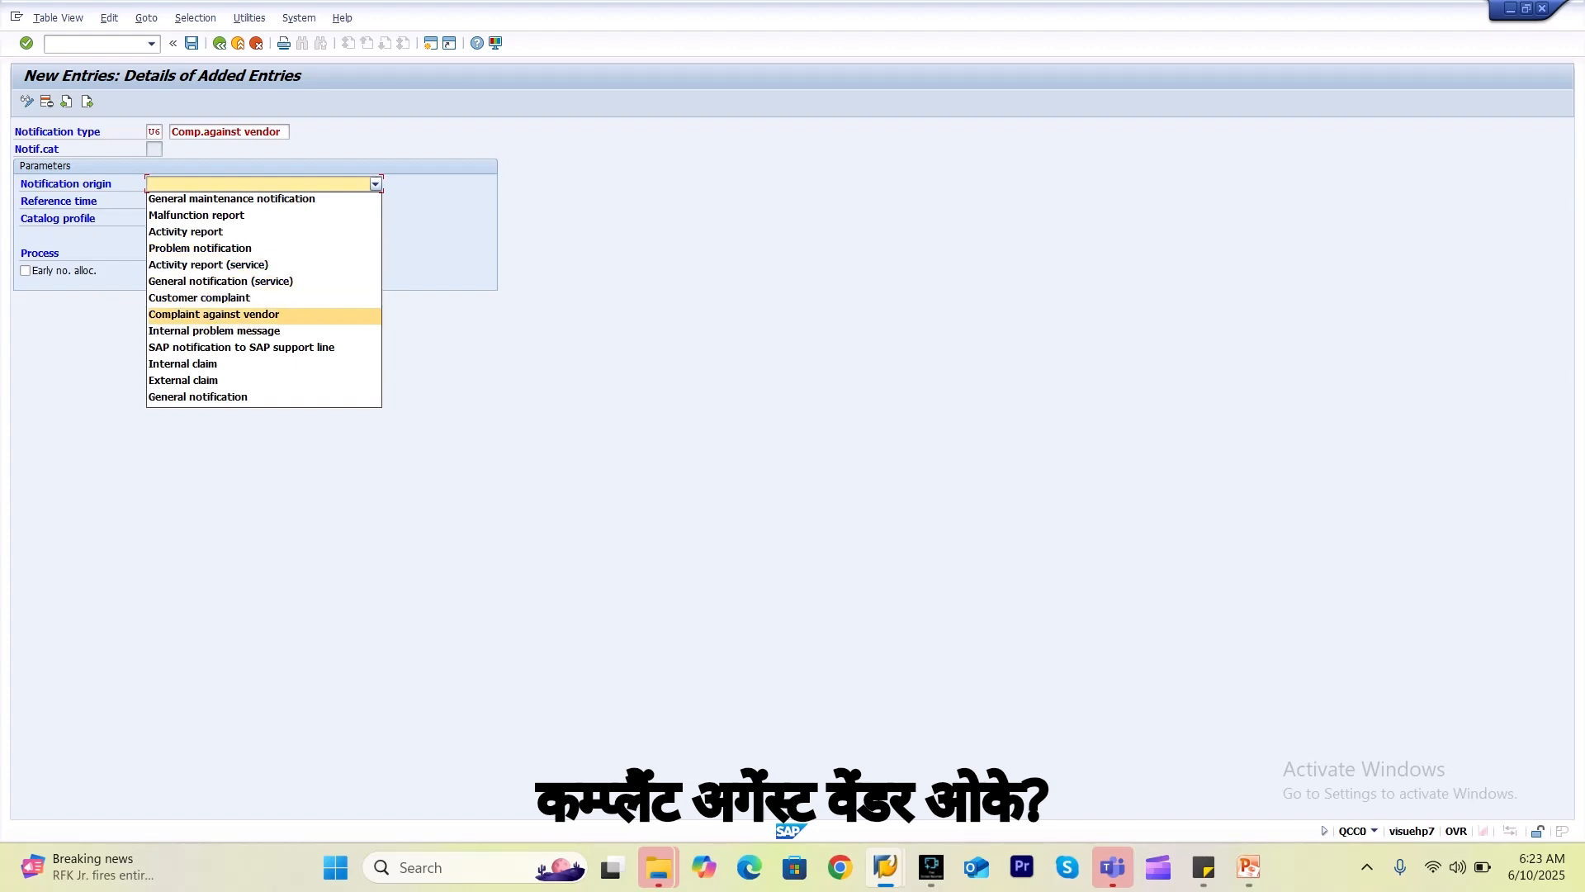
key("Return")
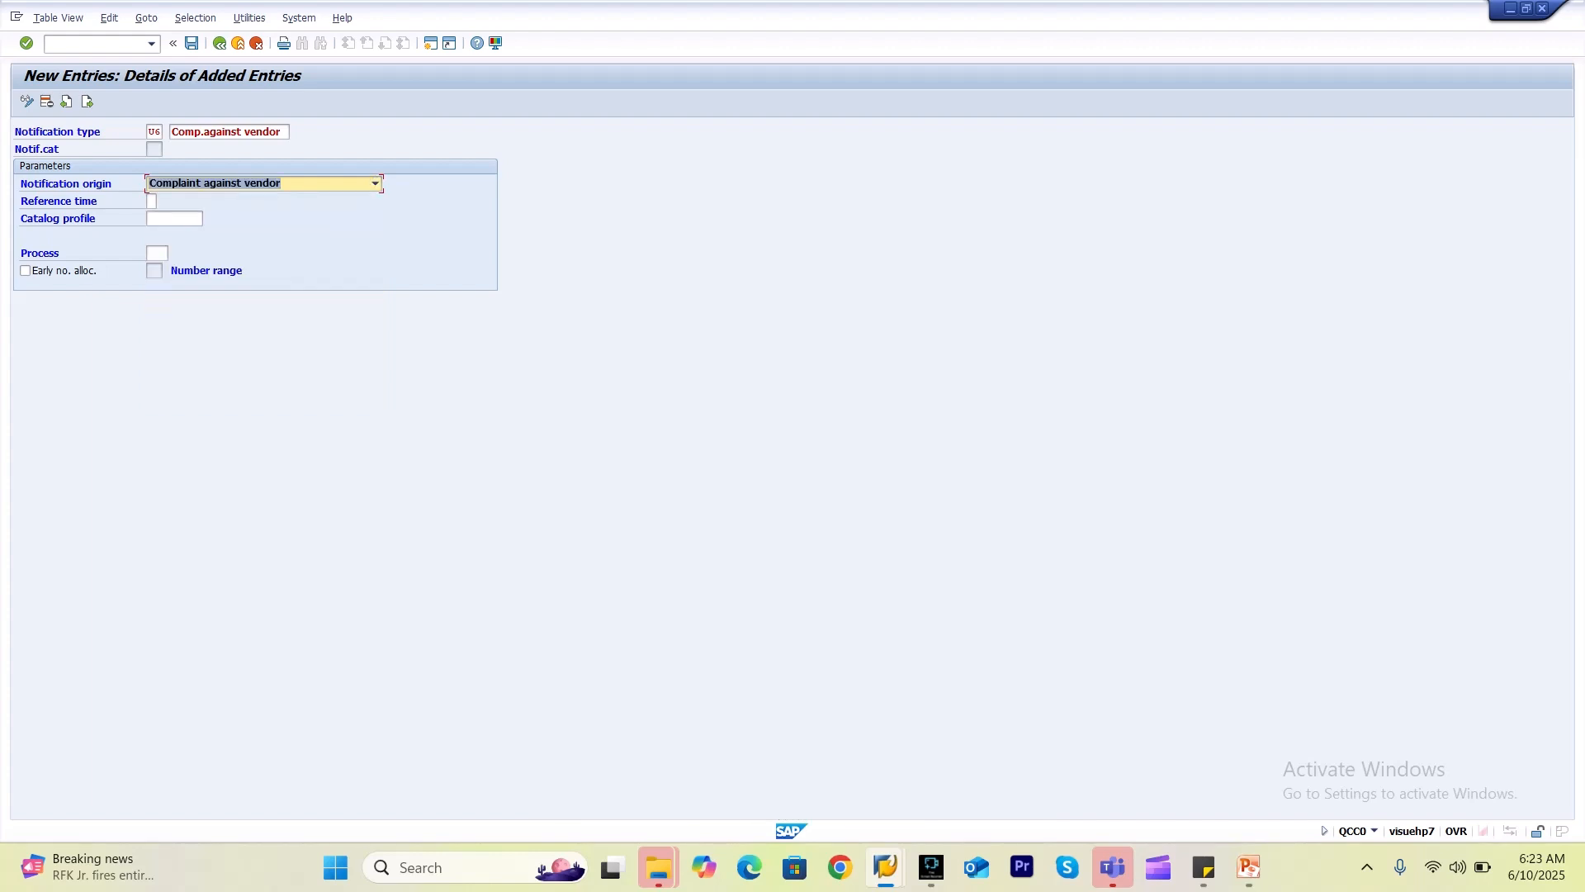
left_click(174, 219)
key("Down")
key("Return")
key("Return")
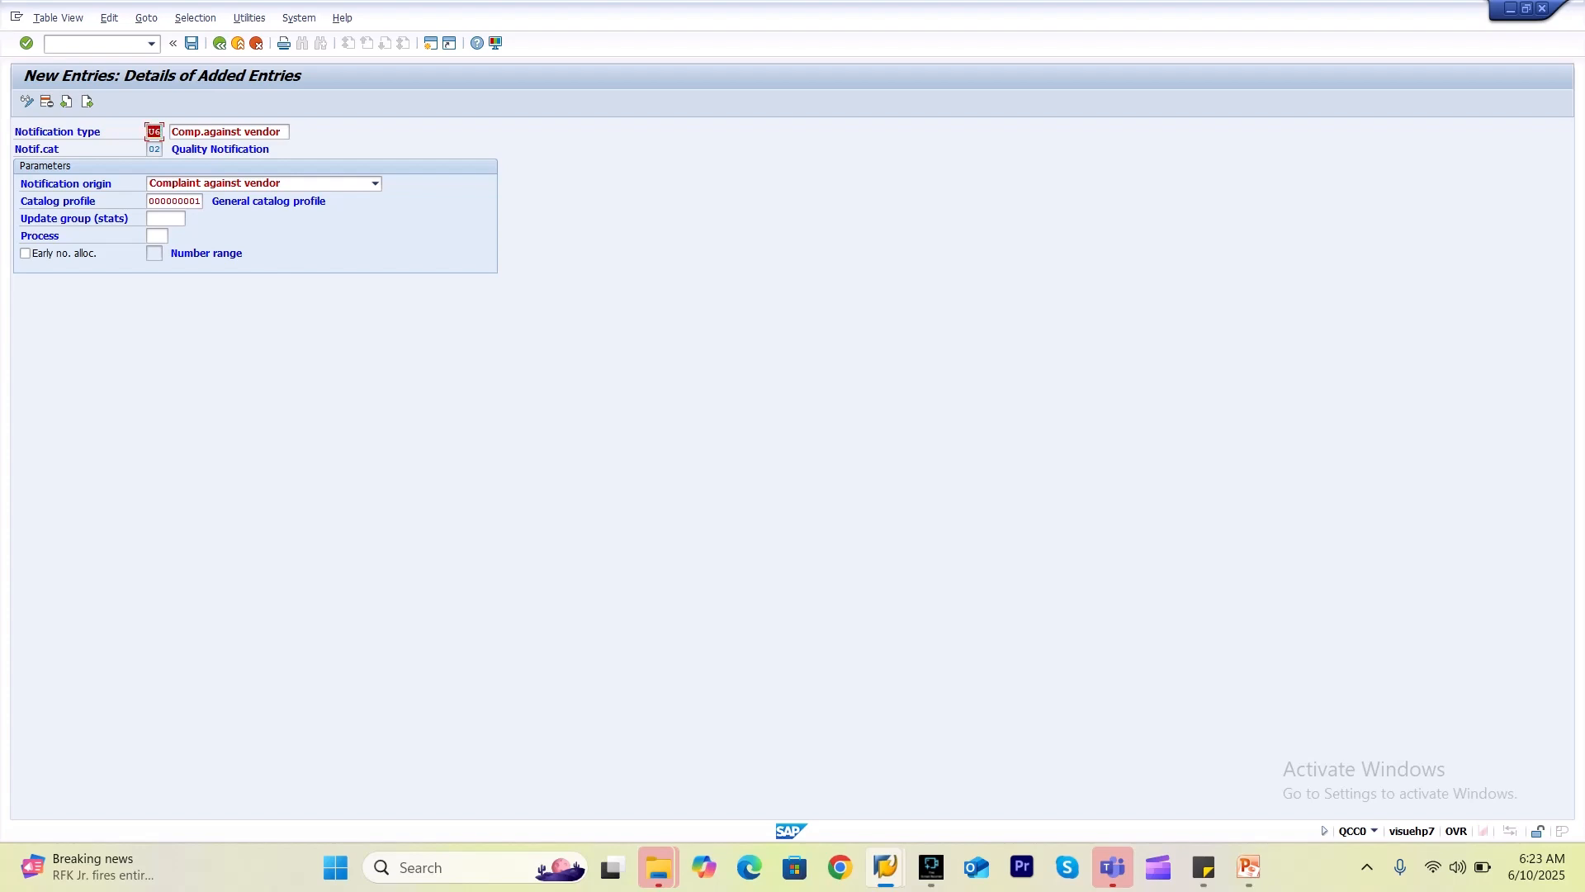
Save U6 under the customizing request and return to the IMG tree.
left_click(190, 43)
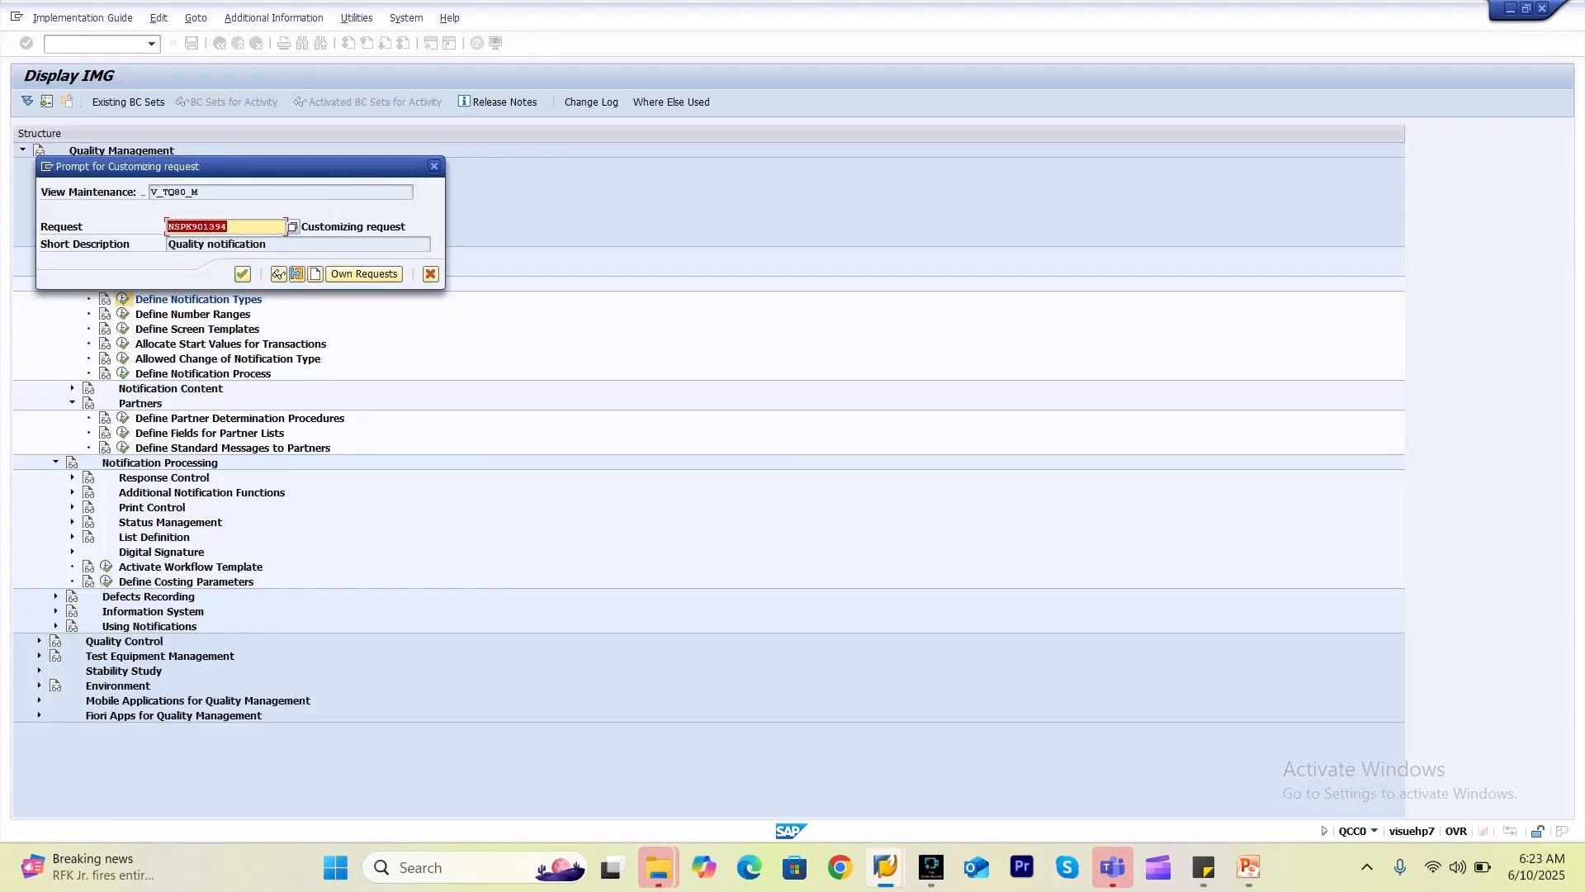
key("Return")
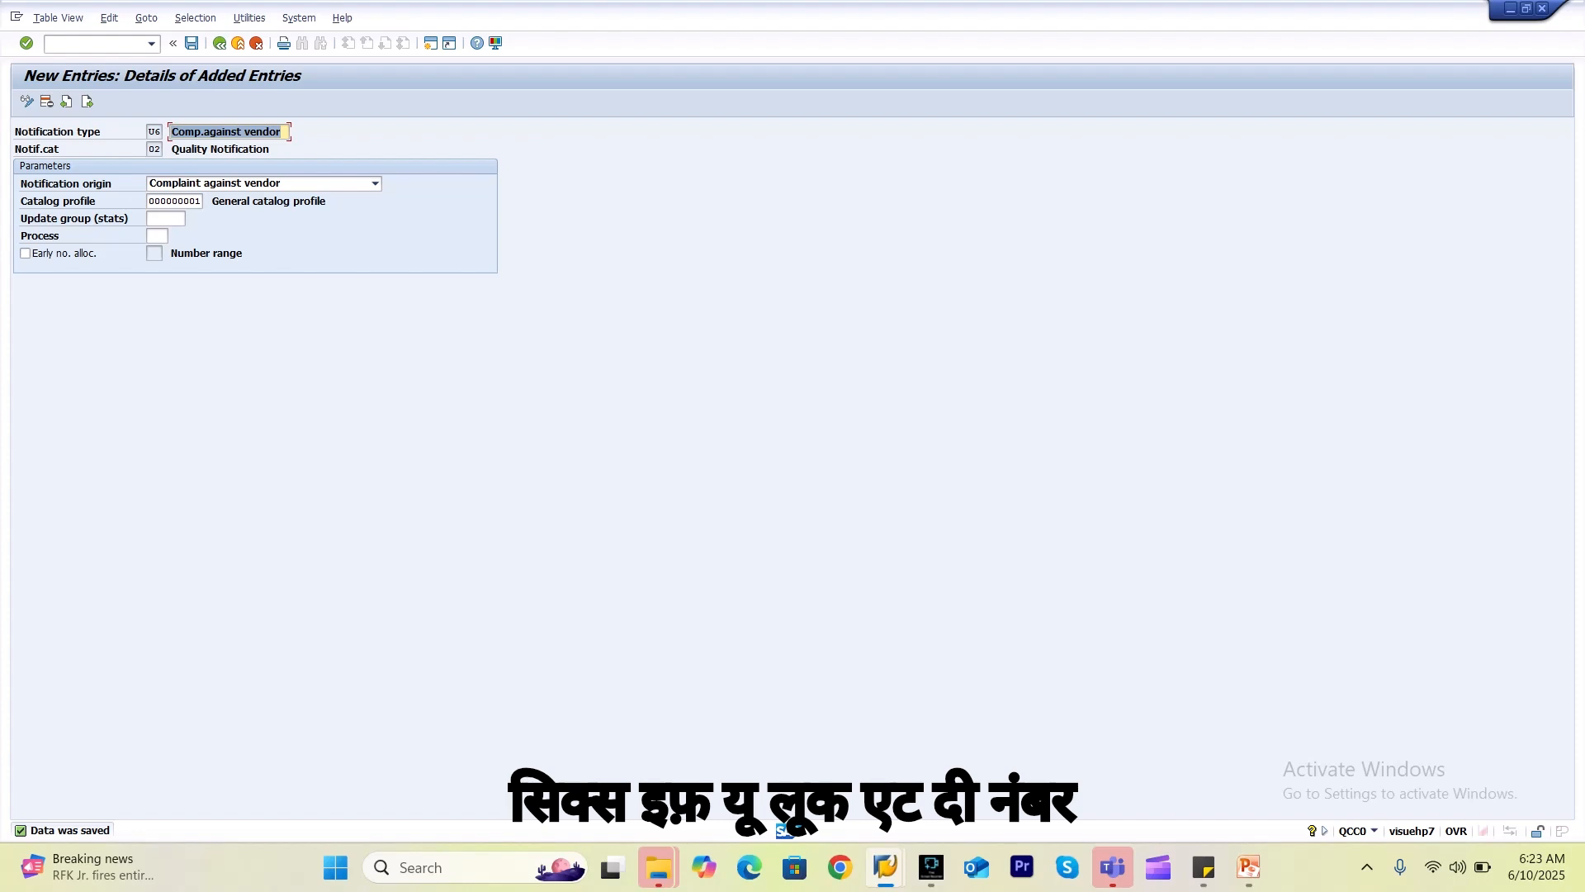
left_click(154, 253)
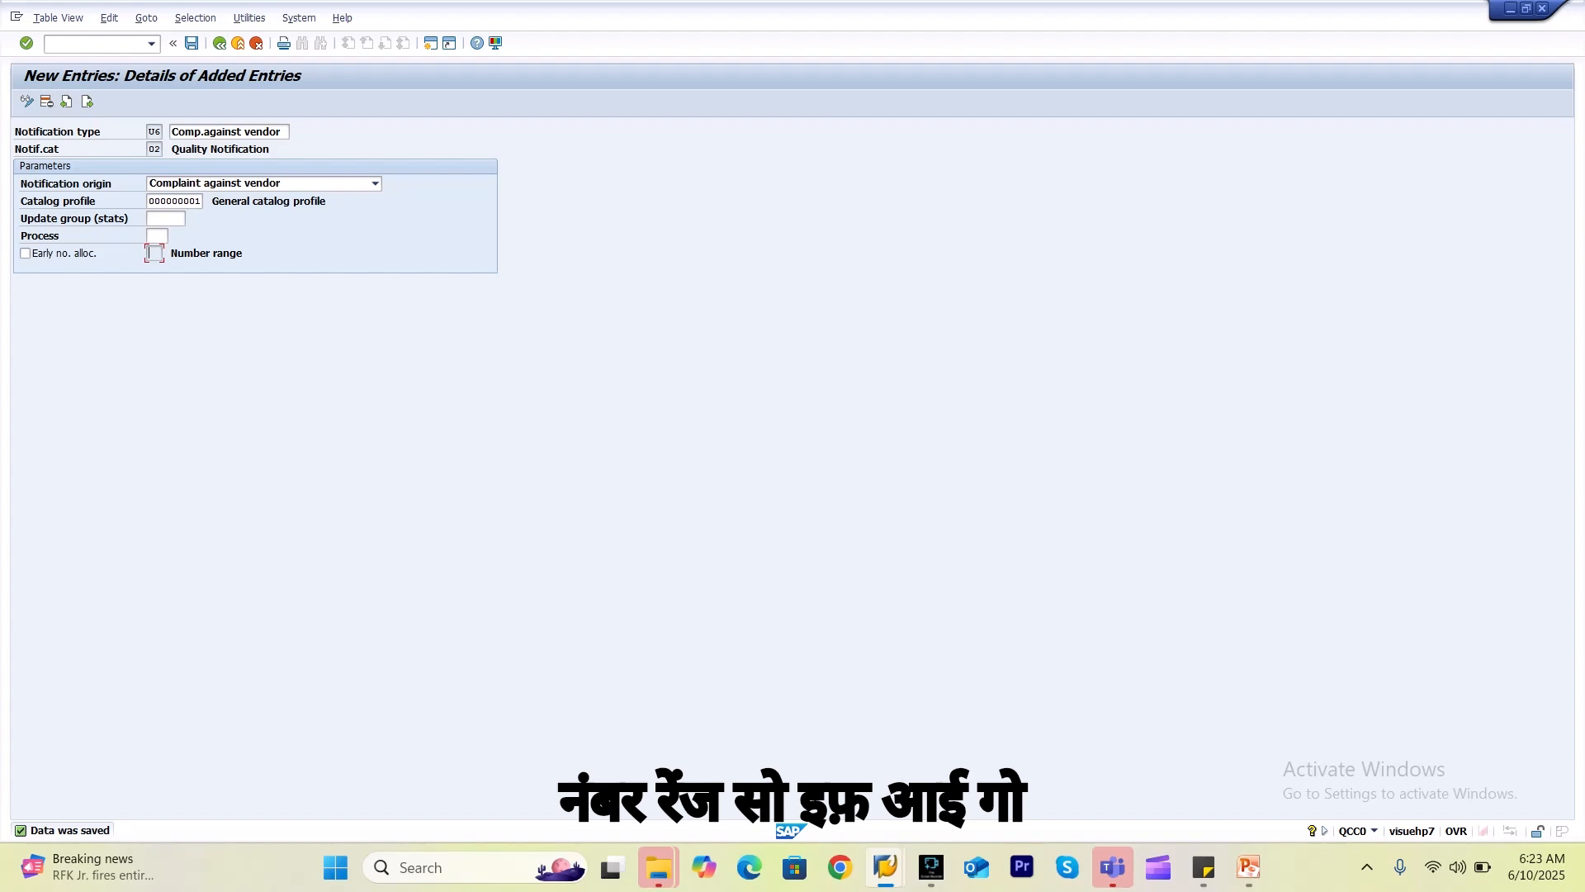
left_click(219, 43)
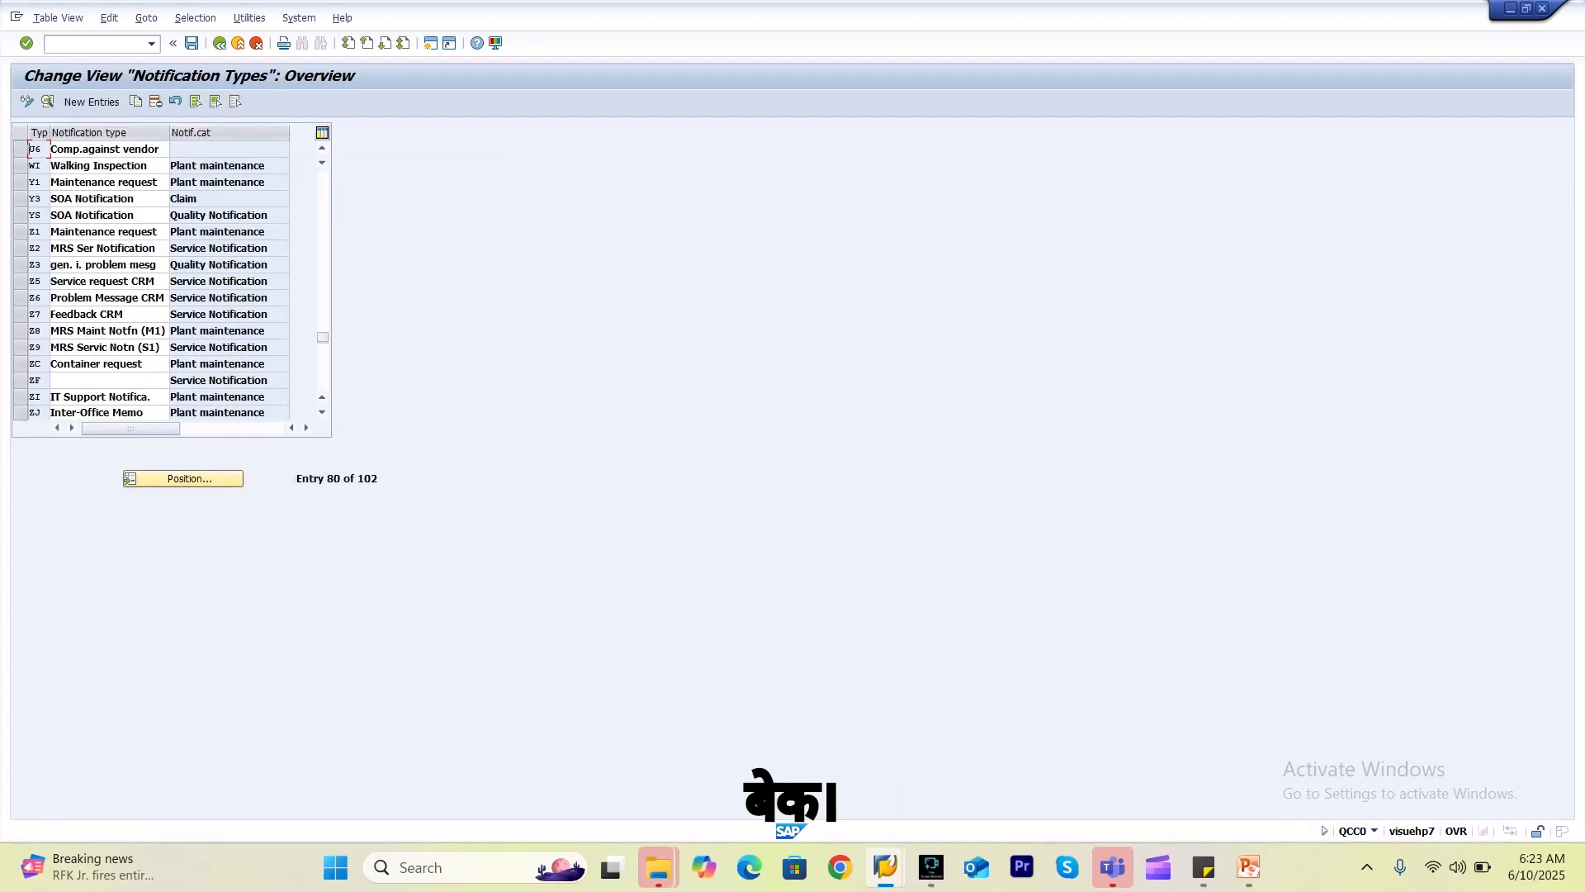
left_click(219, 43)
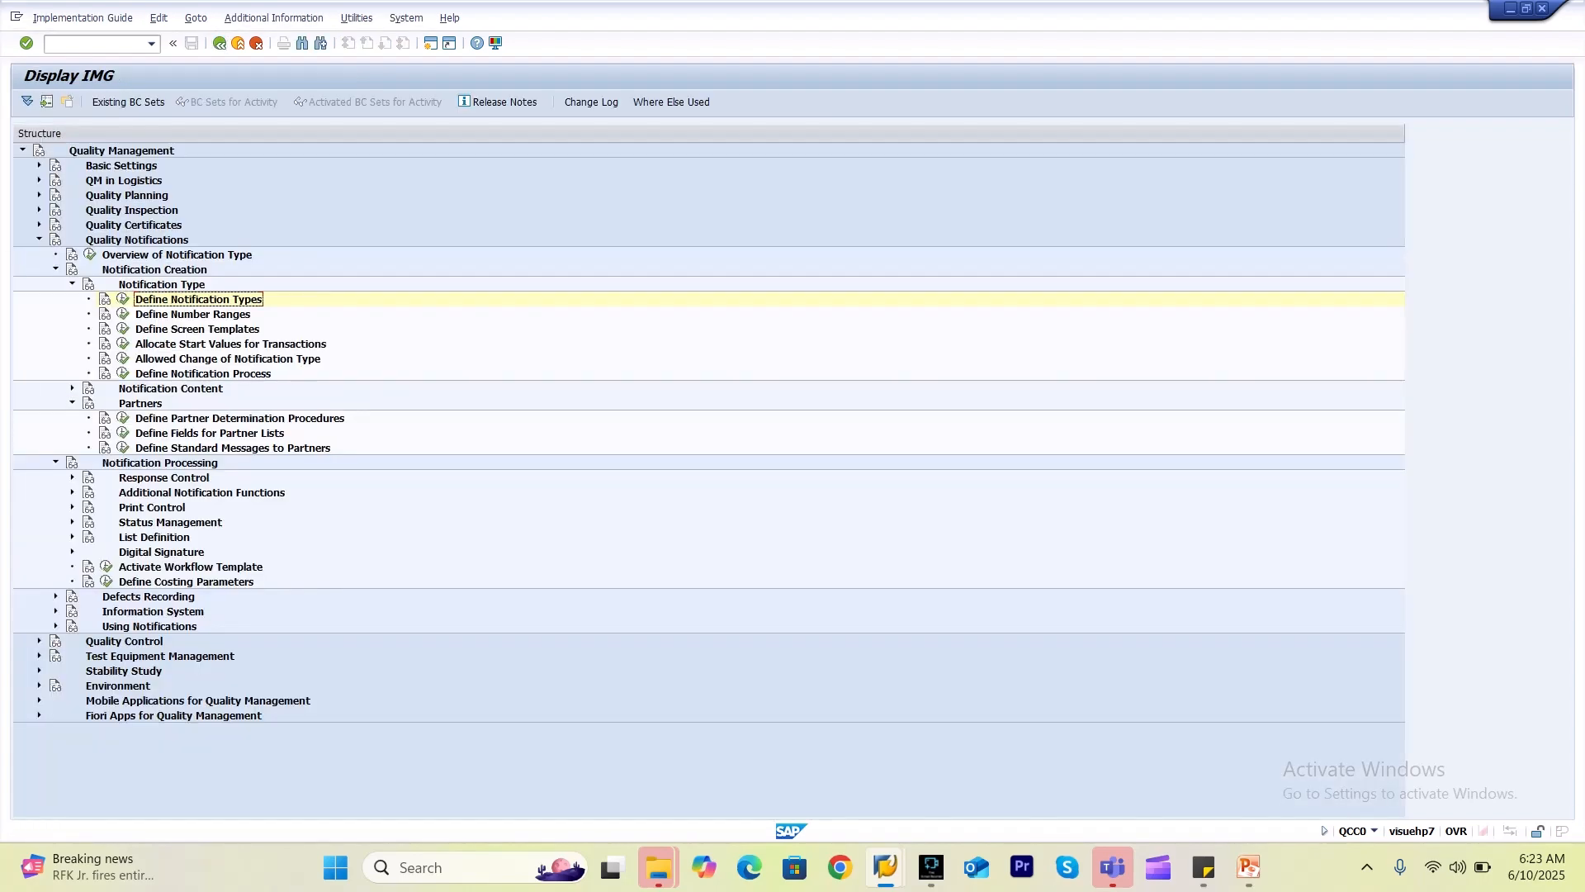
Assign element U6 to the Quality notification number range group, save, and return to the IMG.
left_click(123, 314)
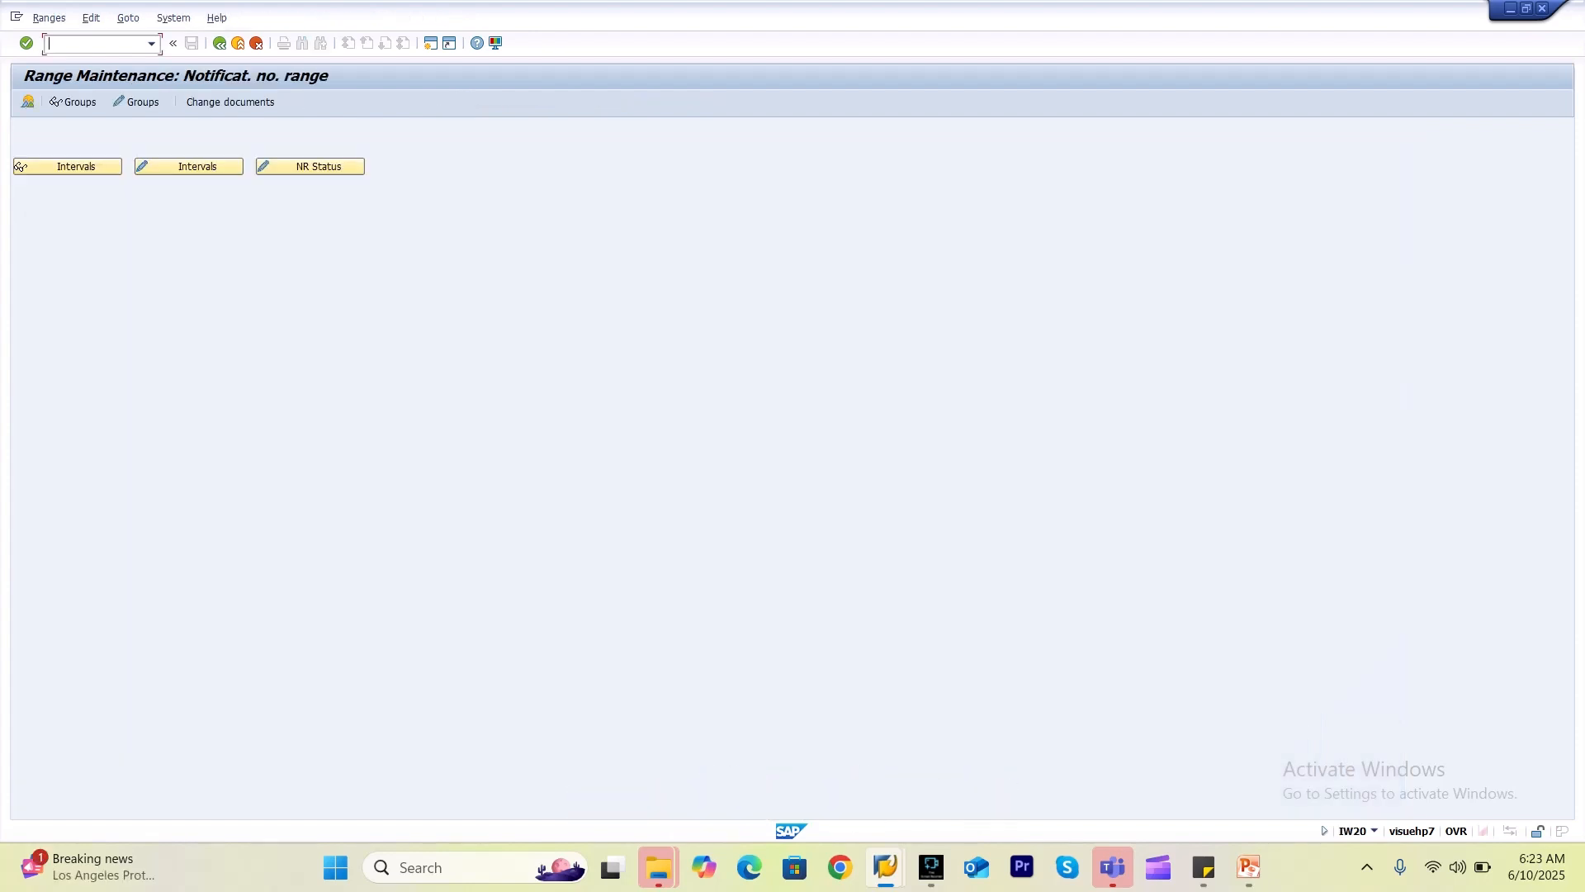
left_click(139, 102)
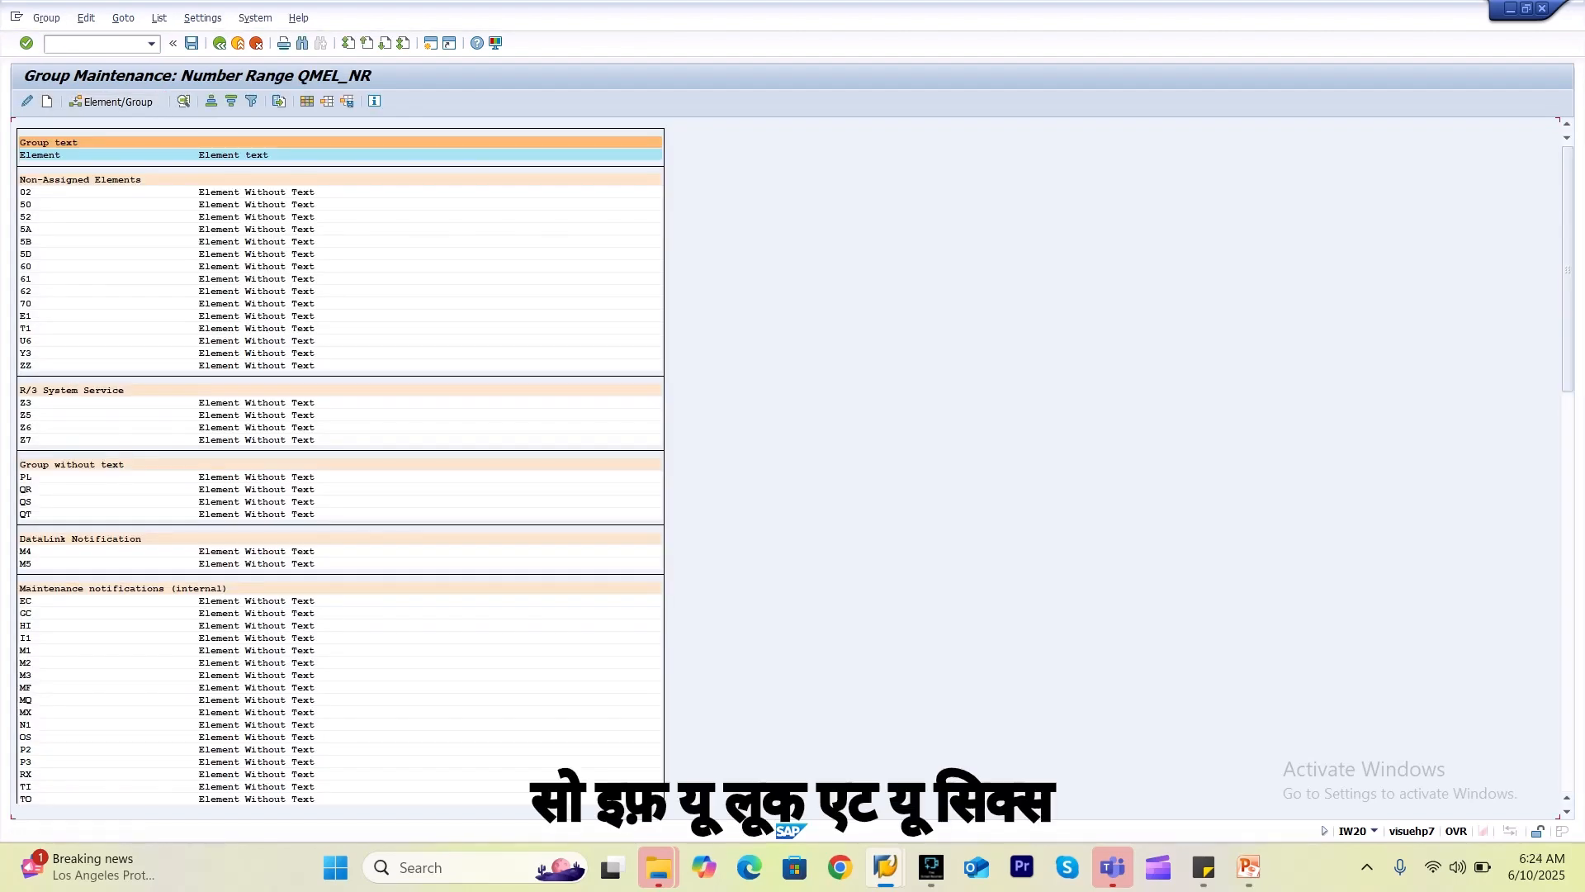
left_click(28, 340)
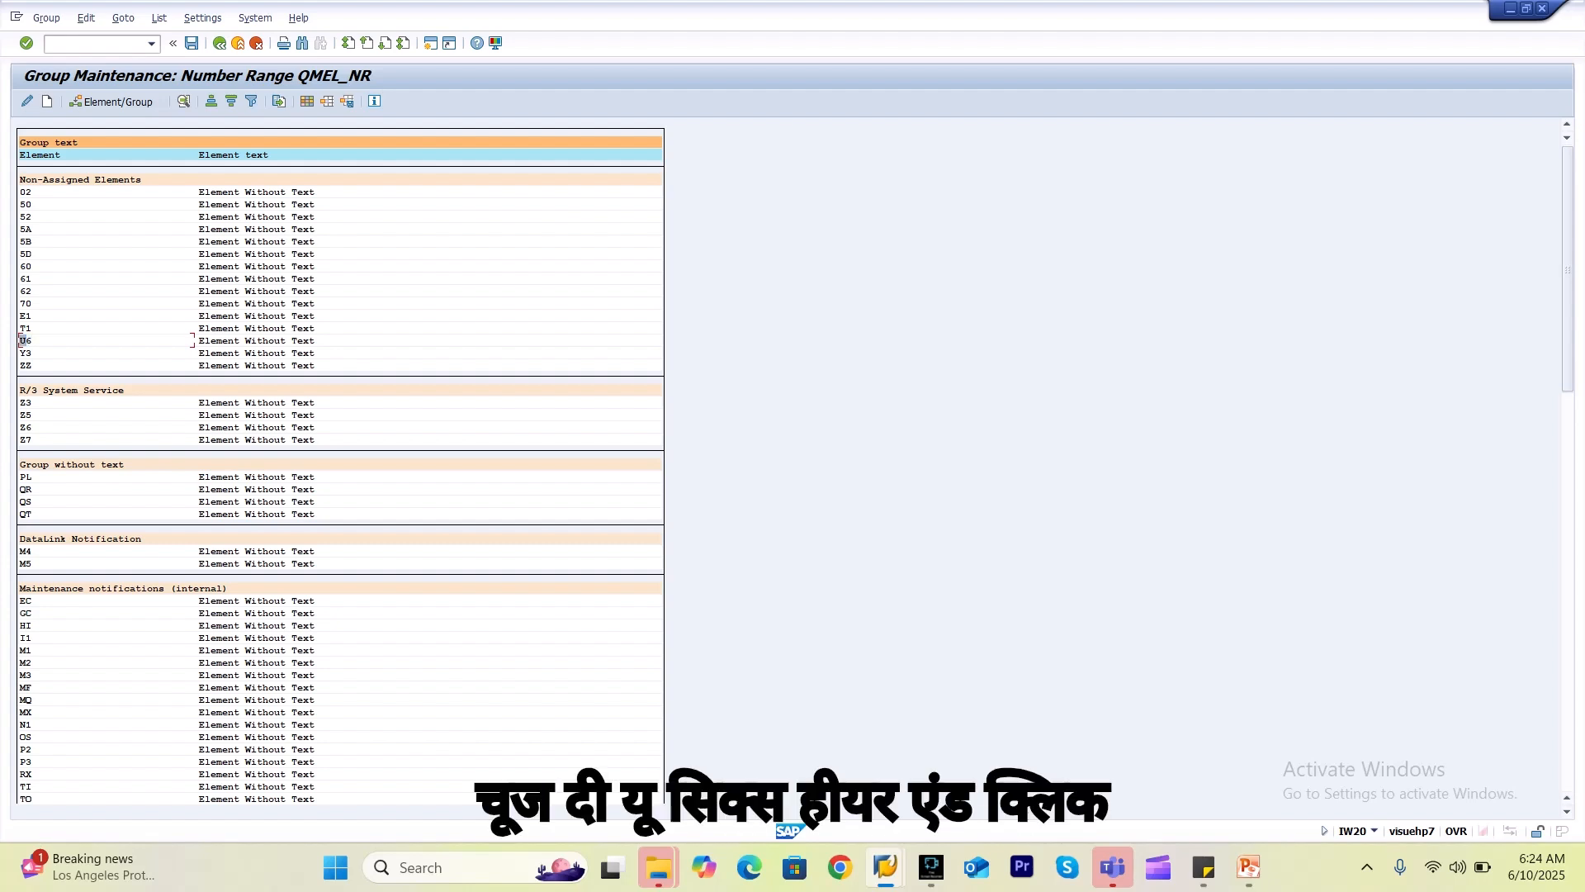
left_click(126, 103)
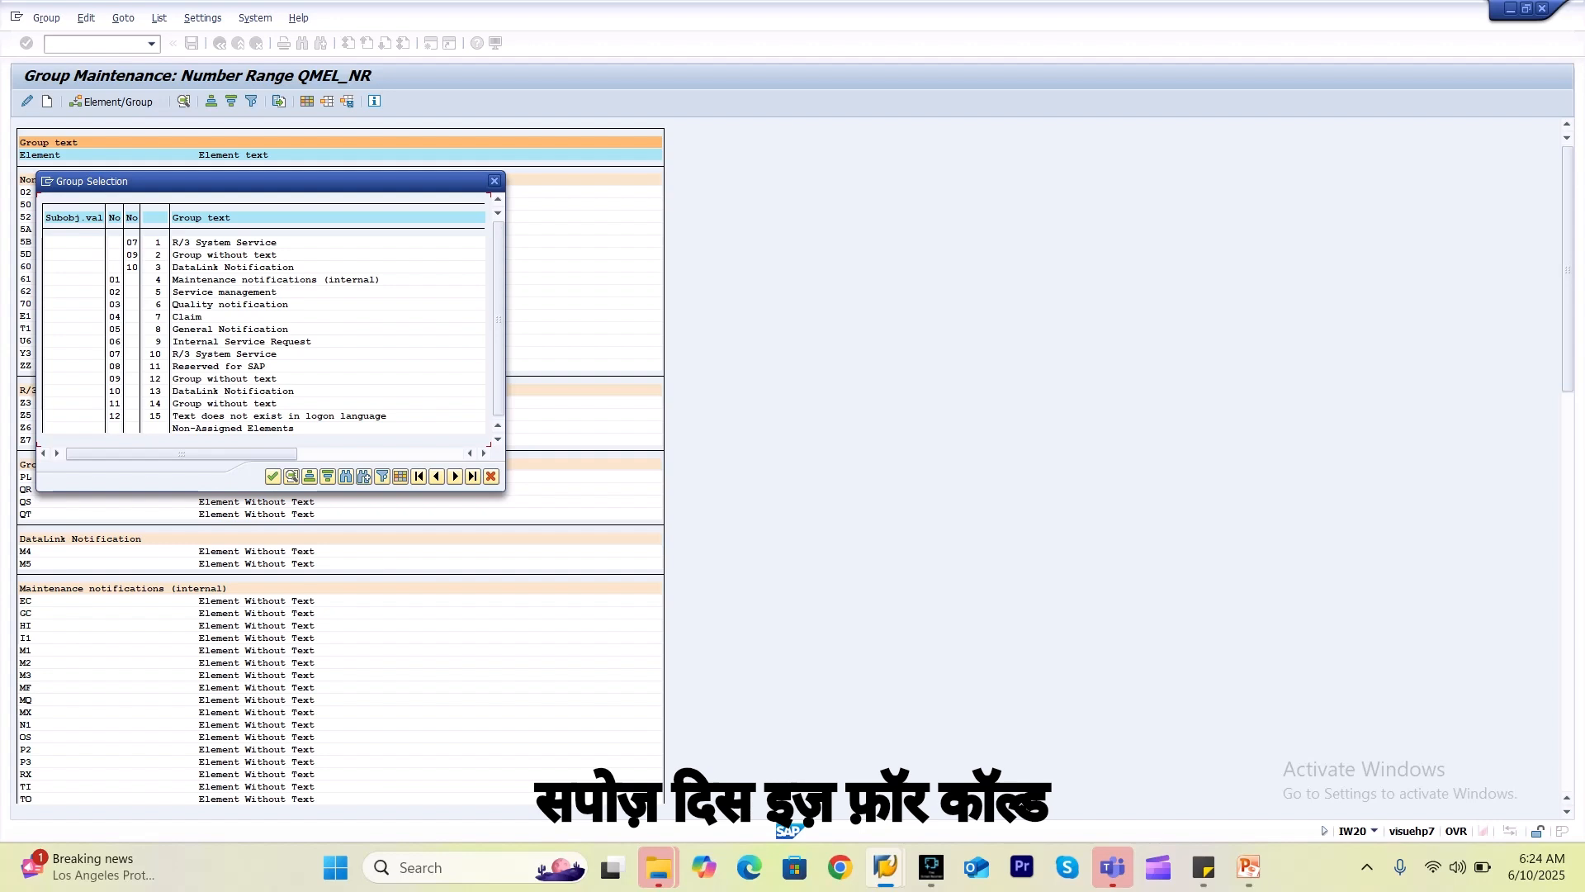
left_click(118, 304)
key("Return")
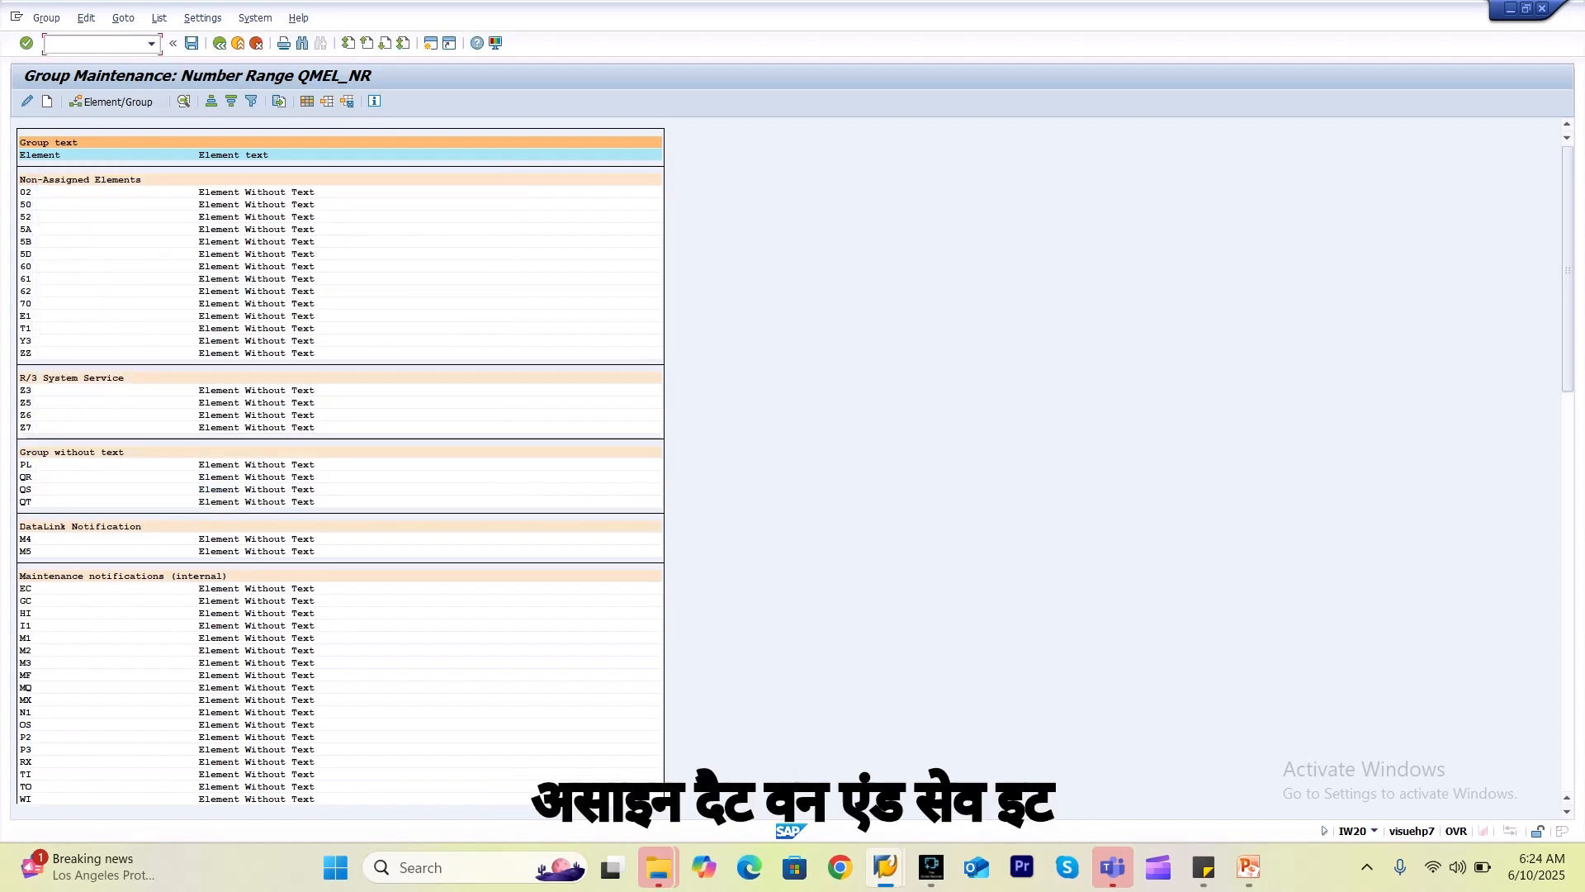
left_click(192, 43)
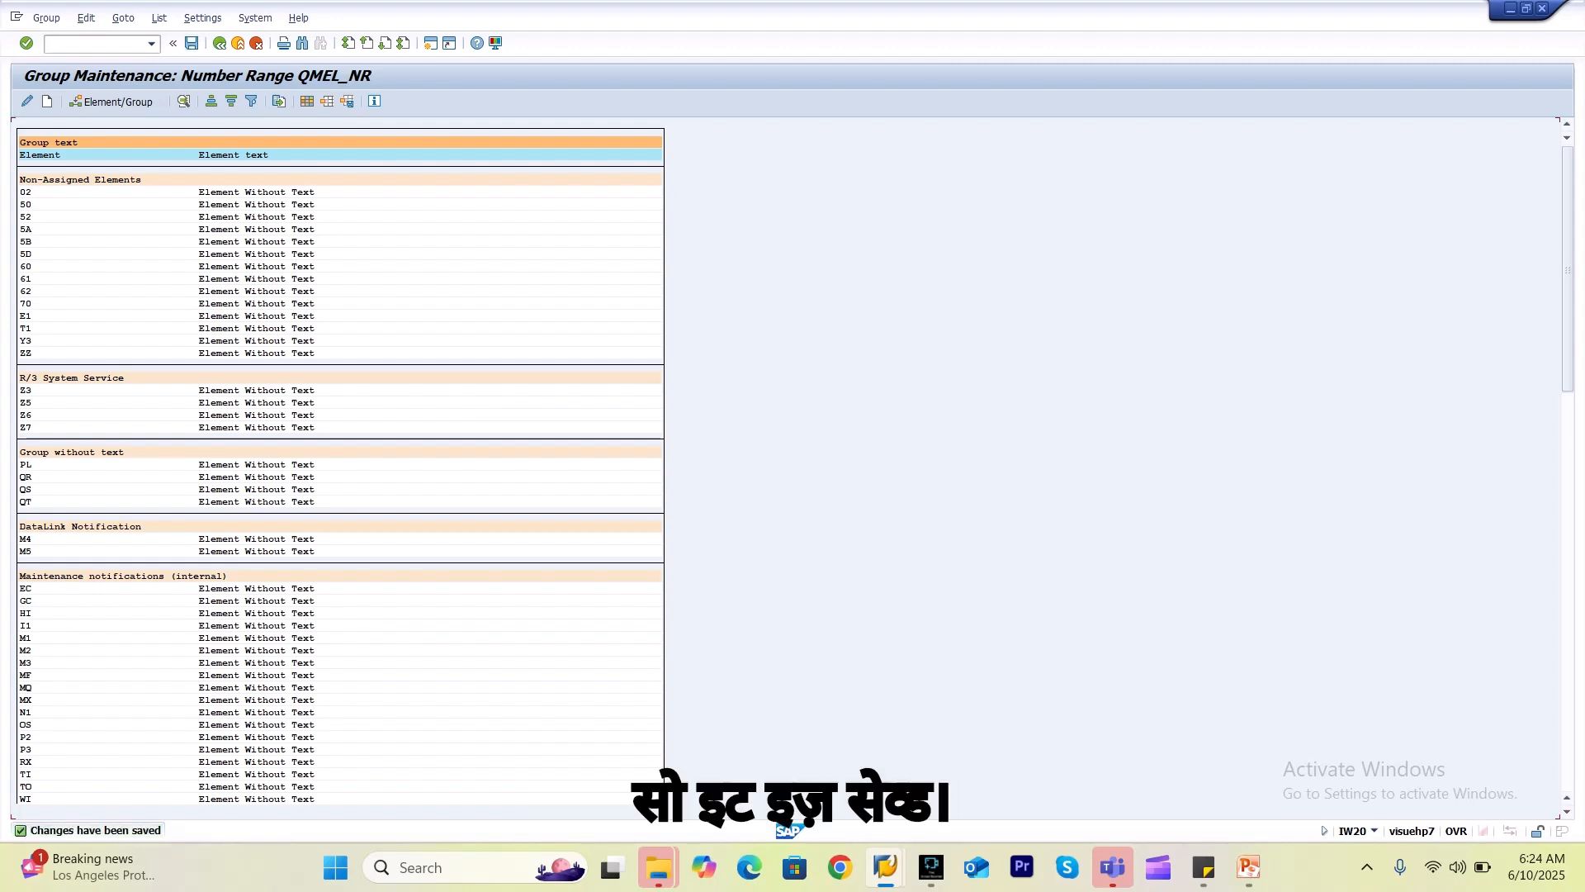
left_click(220, 43)
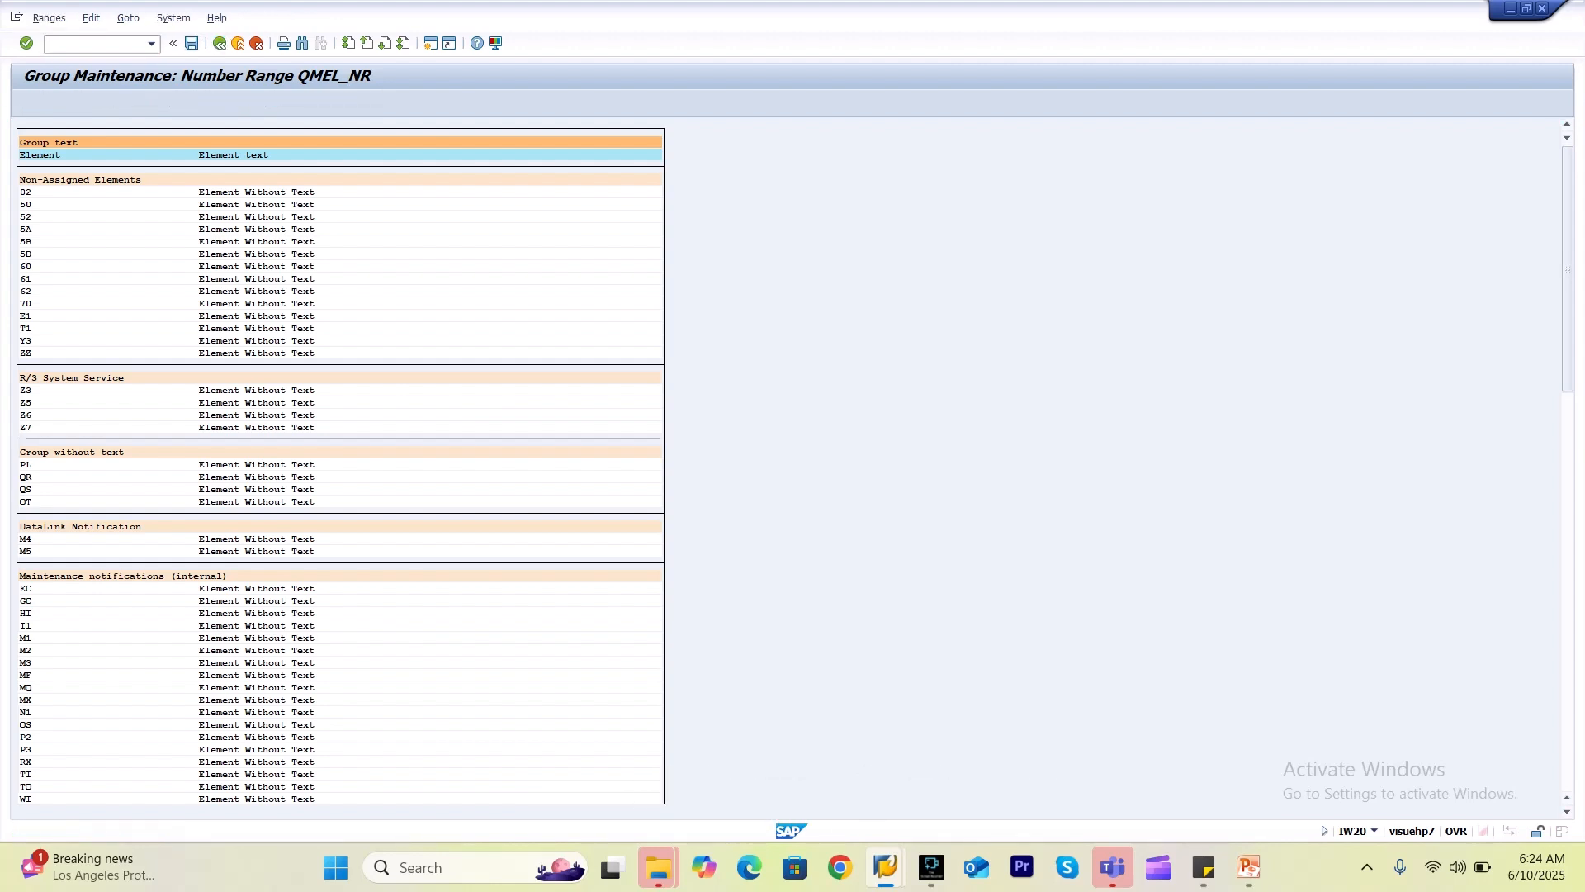
left_click(220, 43)
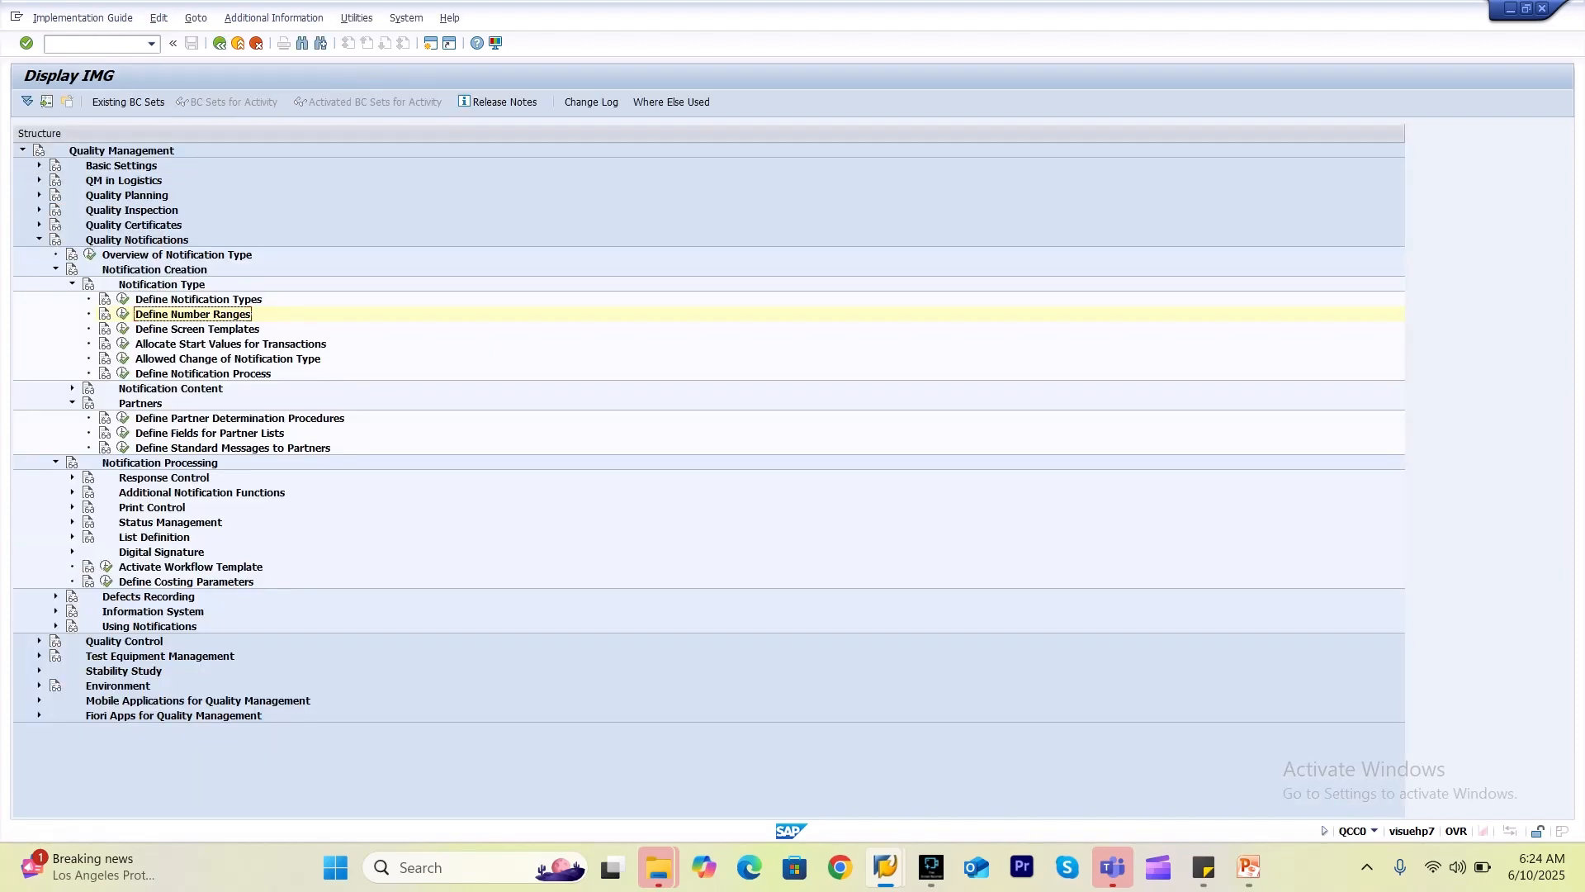
left_click(123, 300)
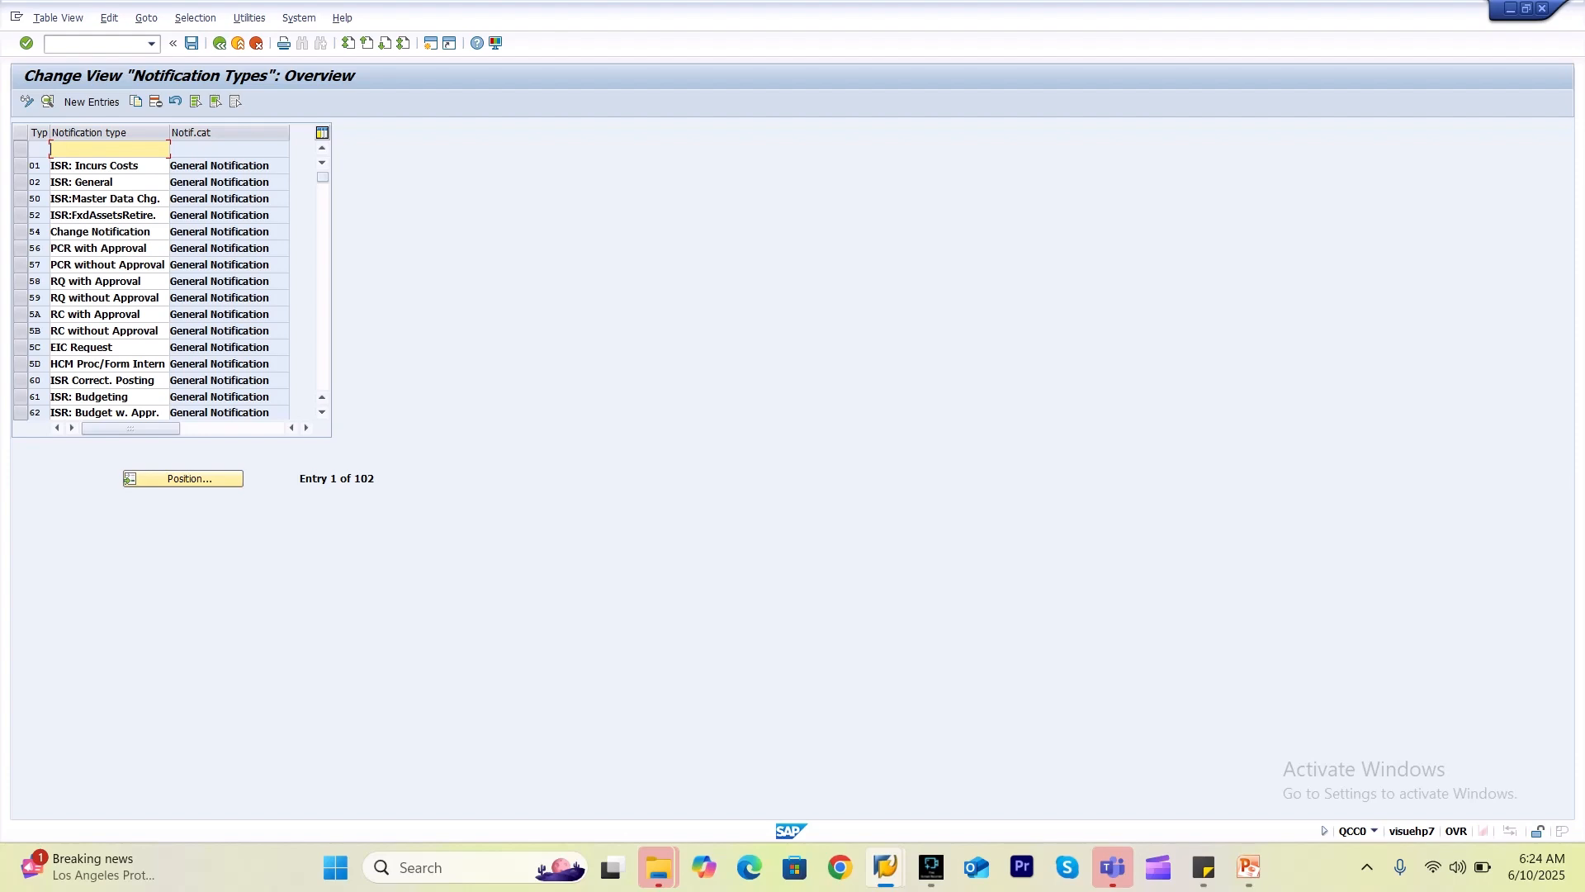
left_click(183, 479)
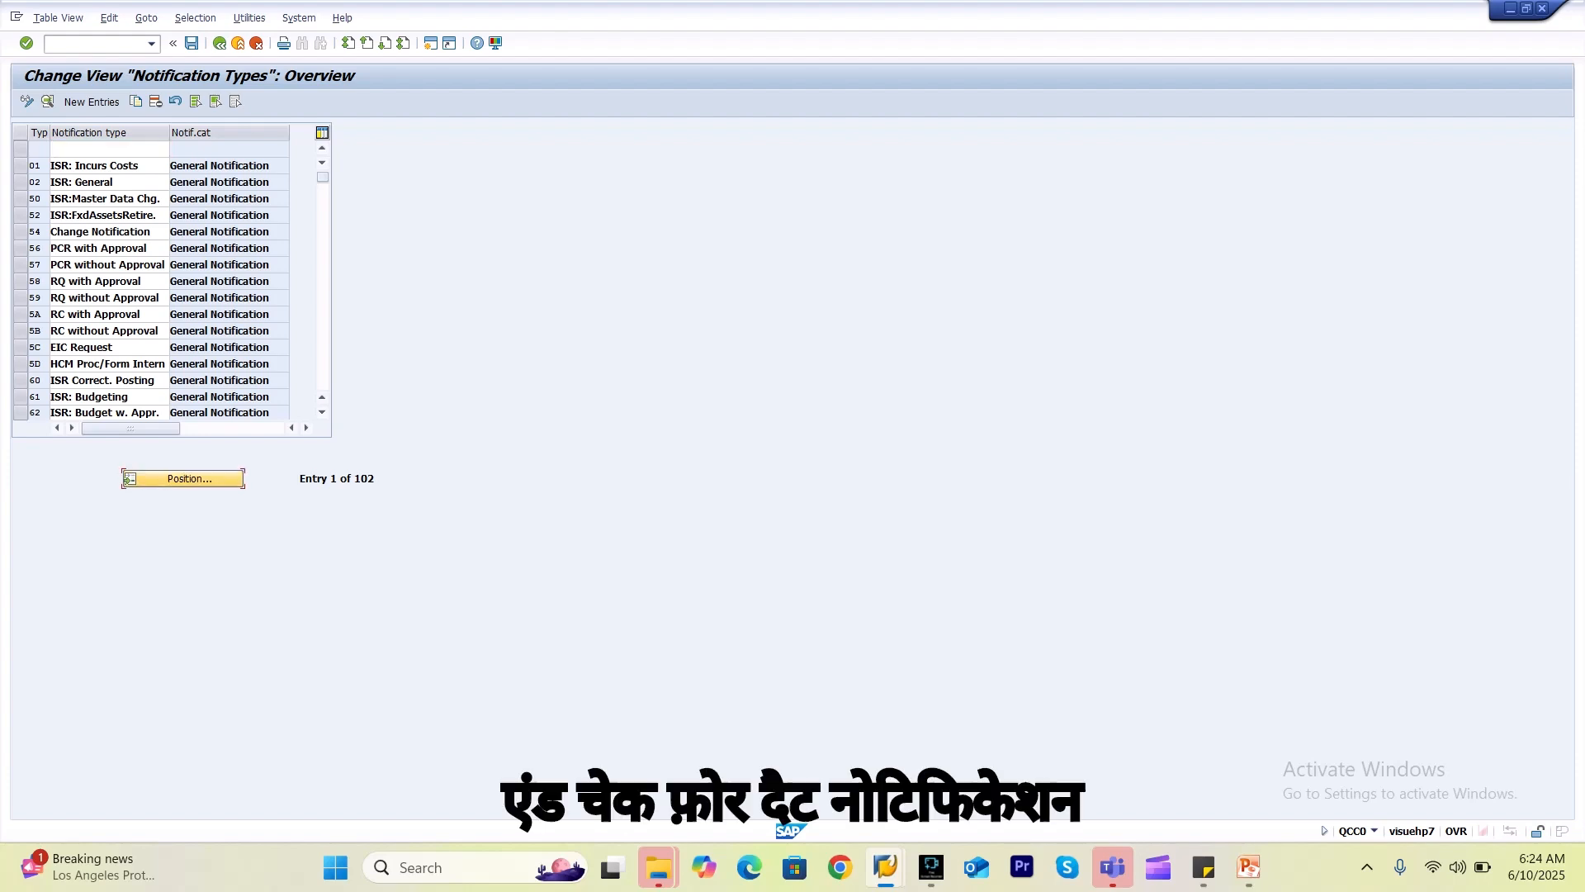
key("Down")
key("Down")
key("Down")
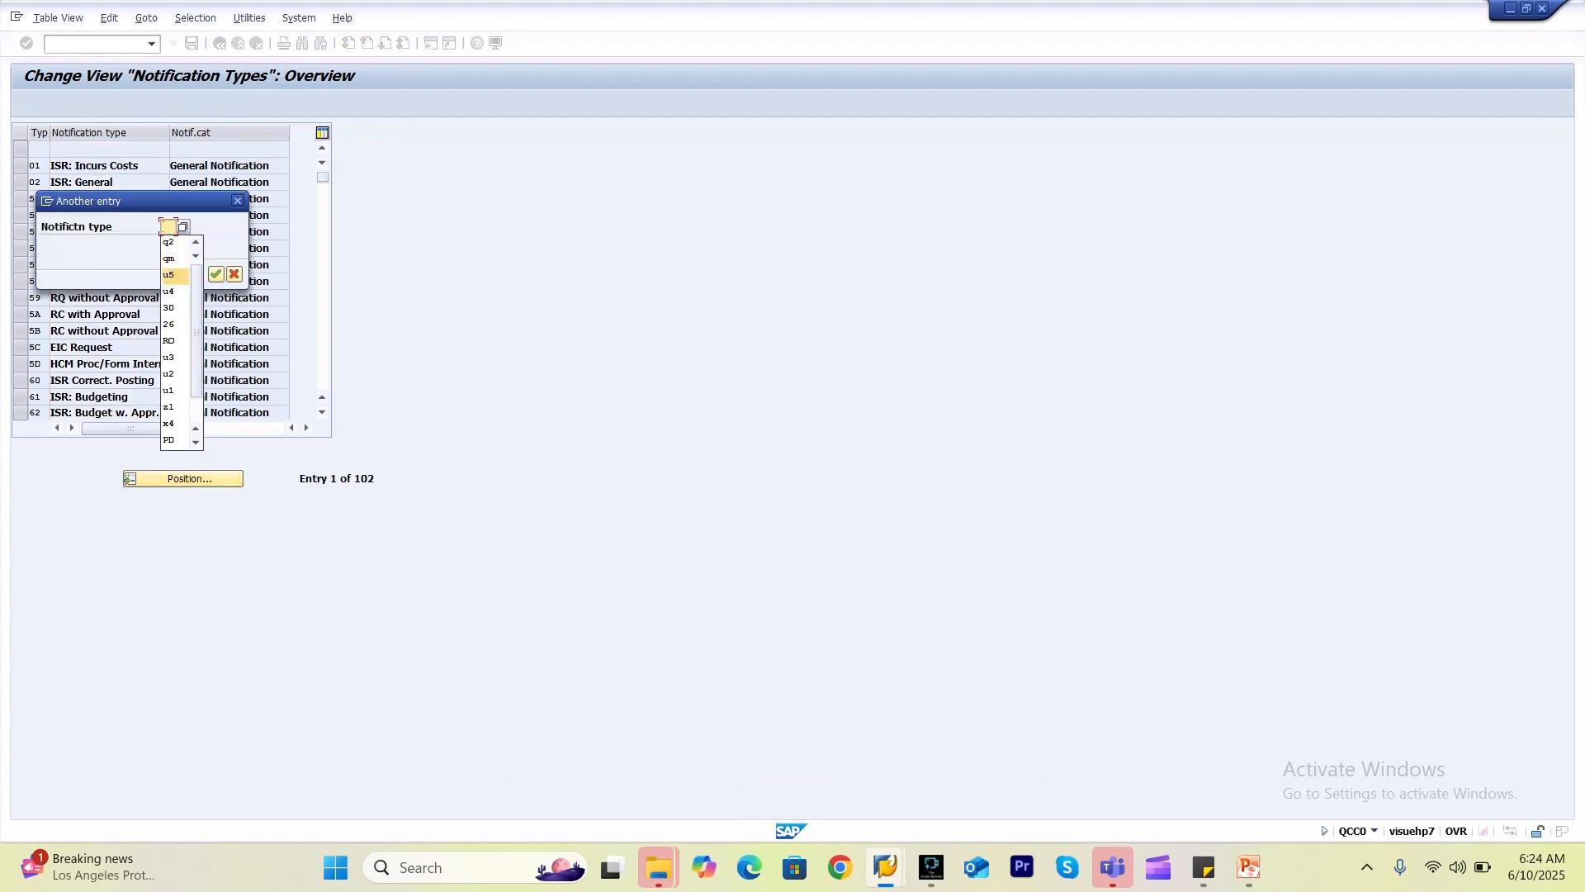
type("u6")
key("Return")
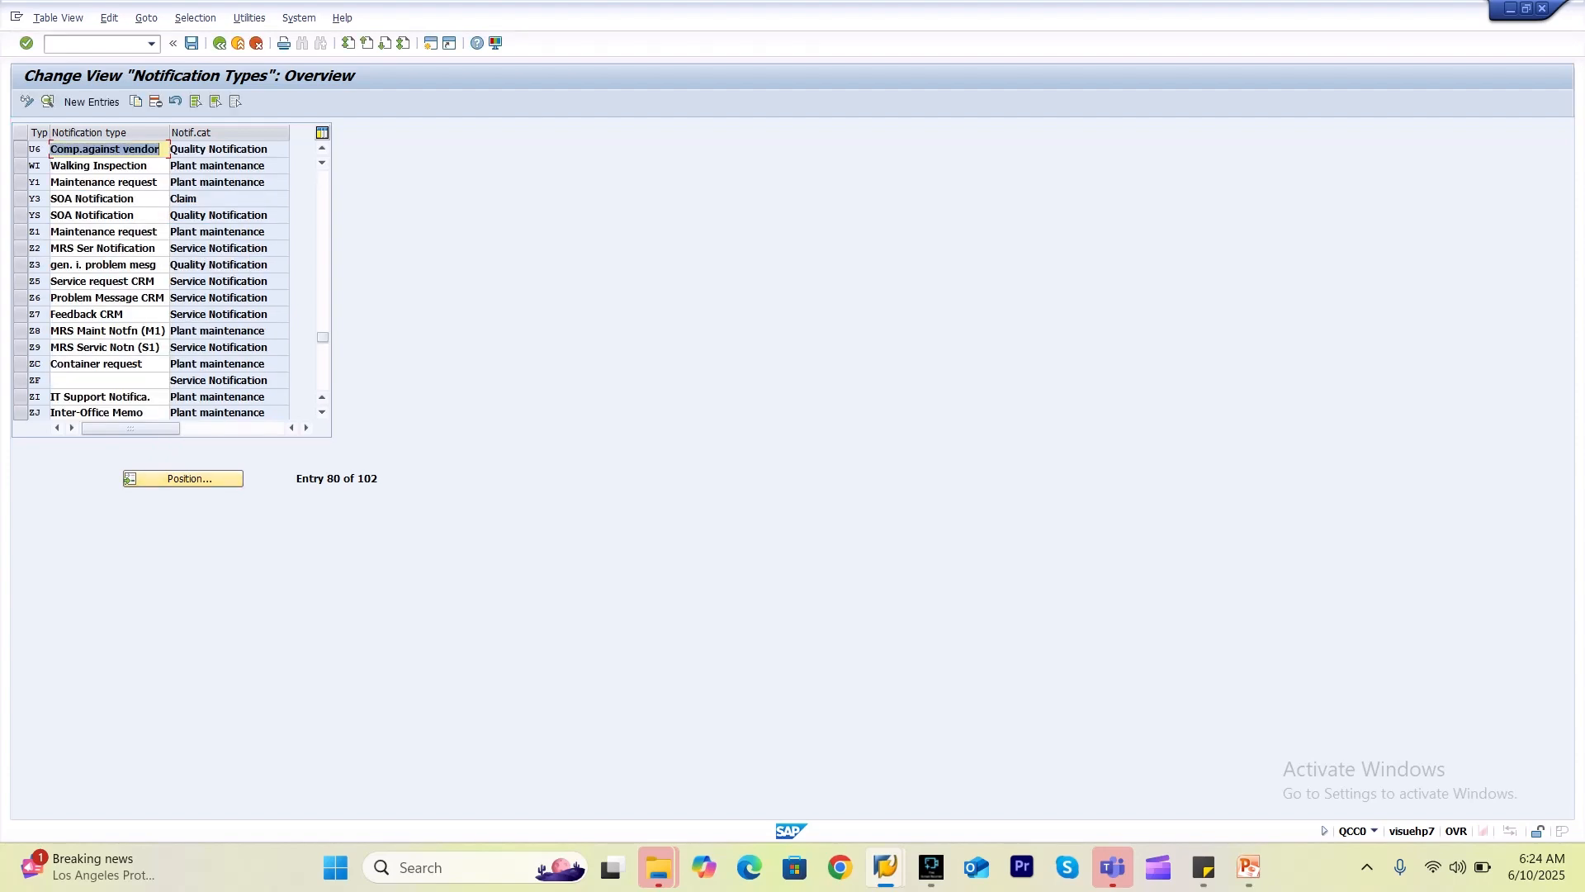
left_click(20, 148)
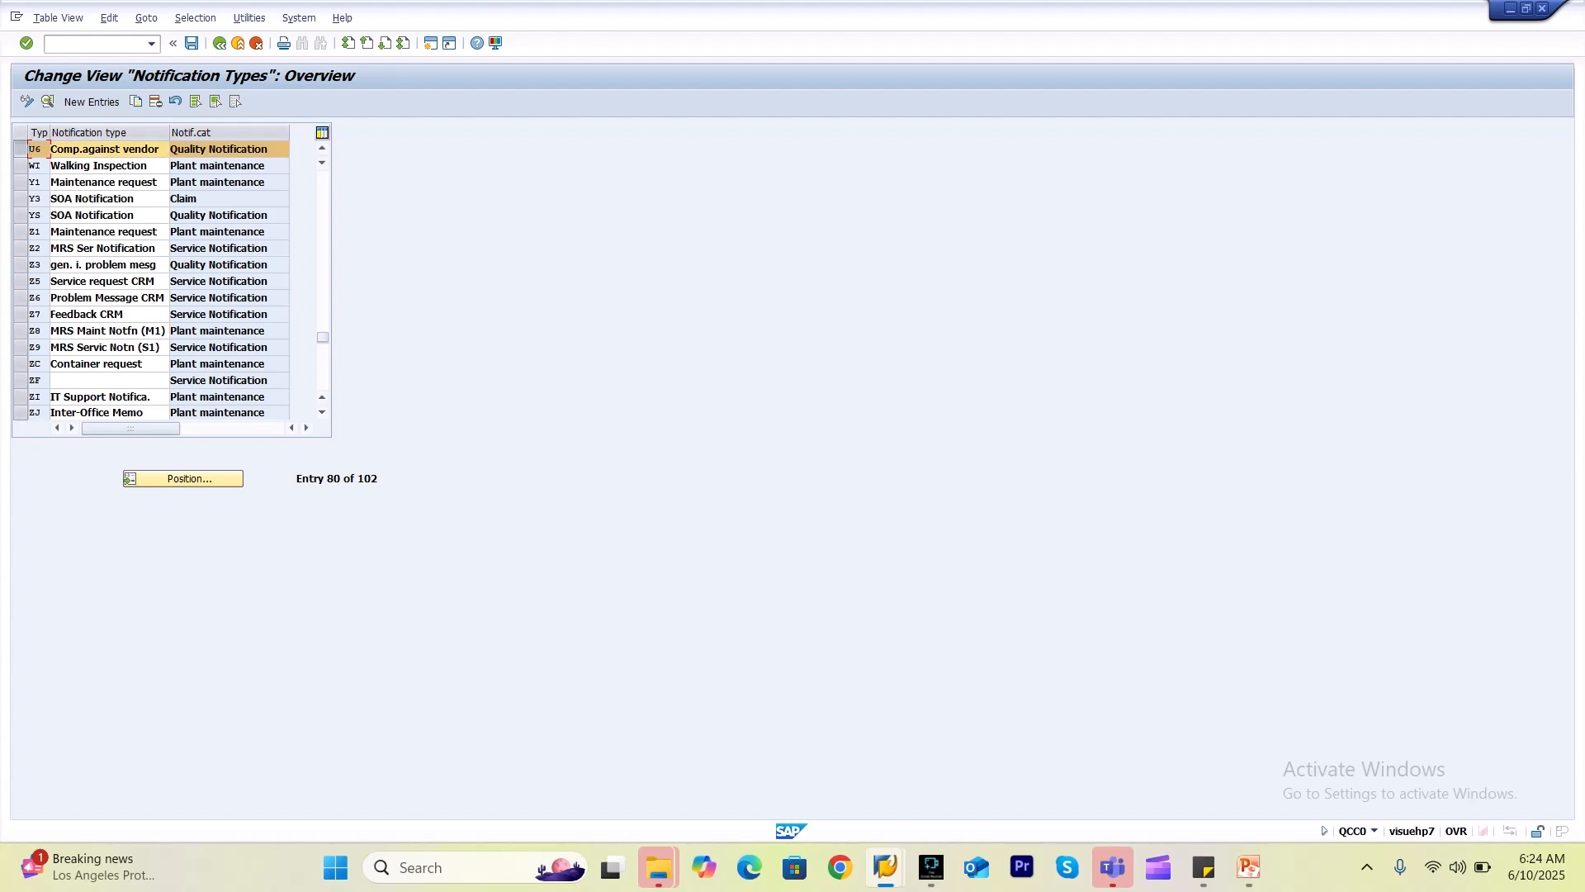
left_click(47, 101)
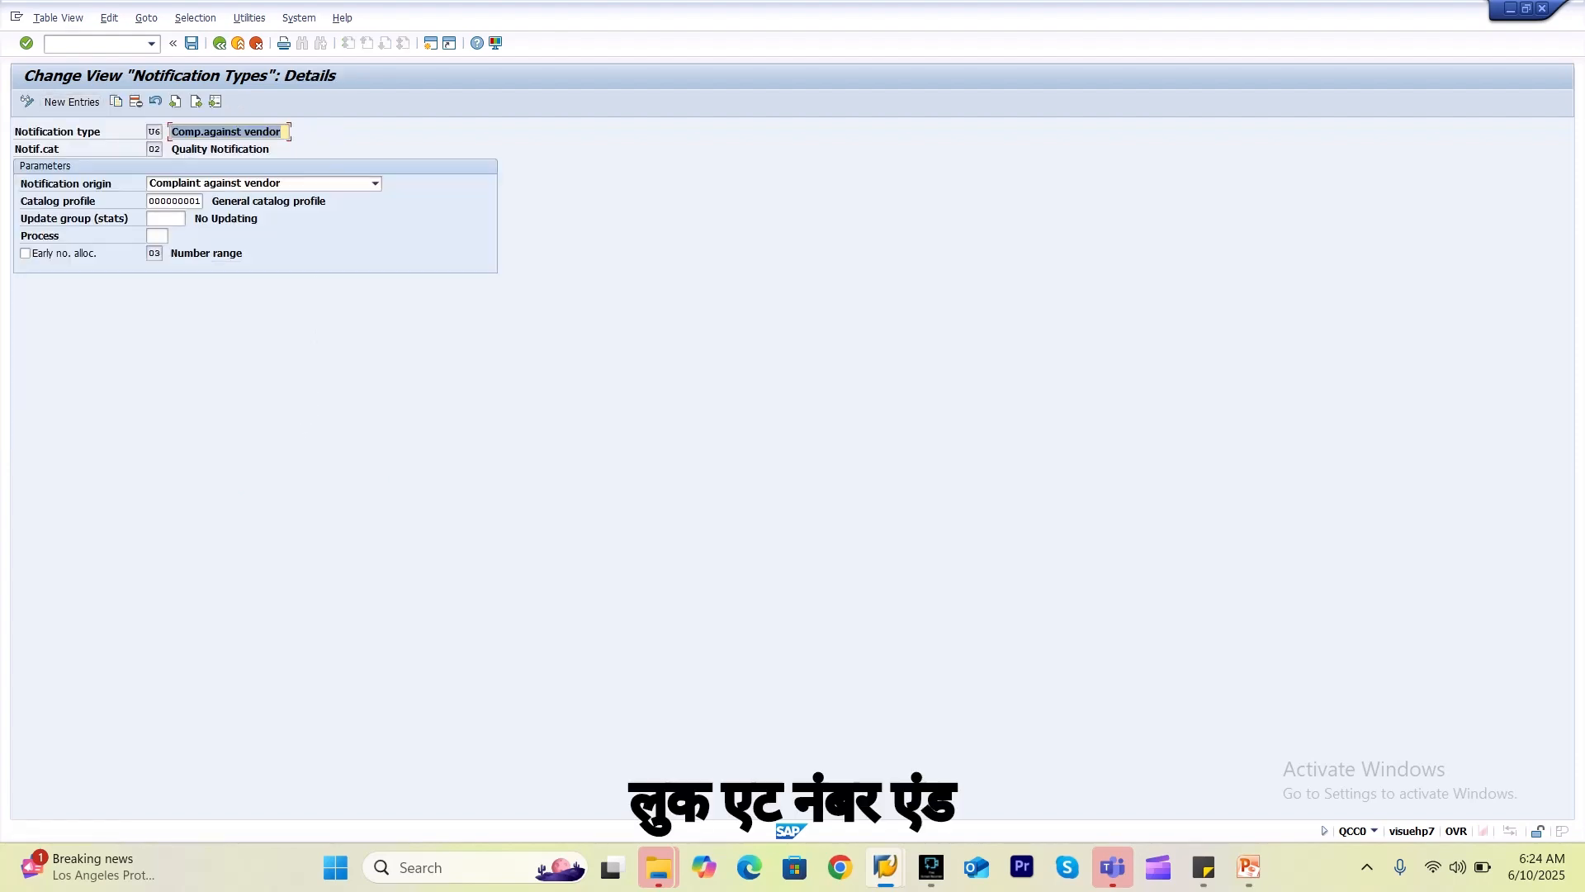
left_click(151, 253)
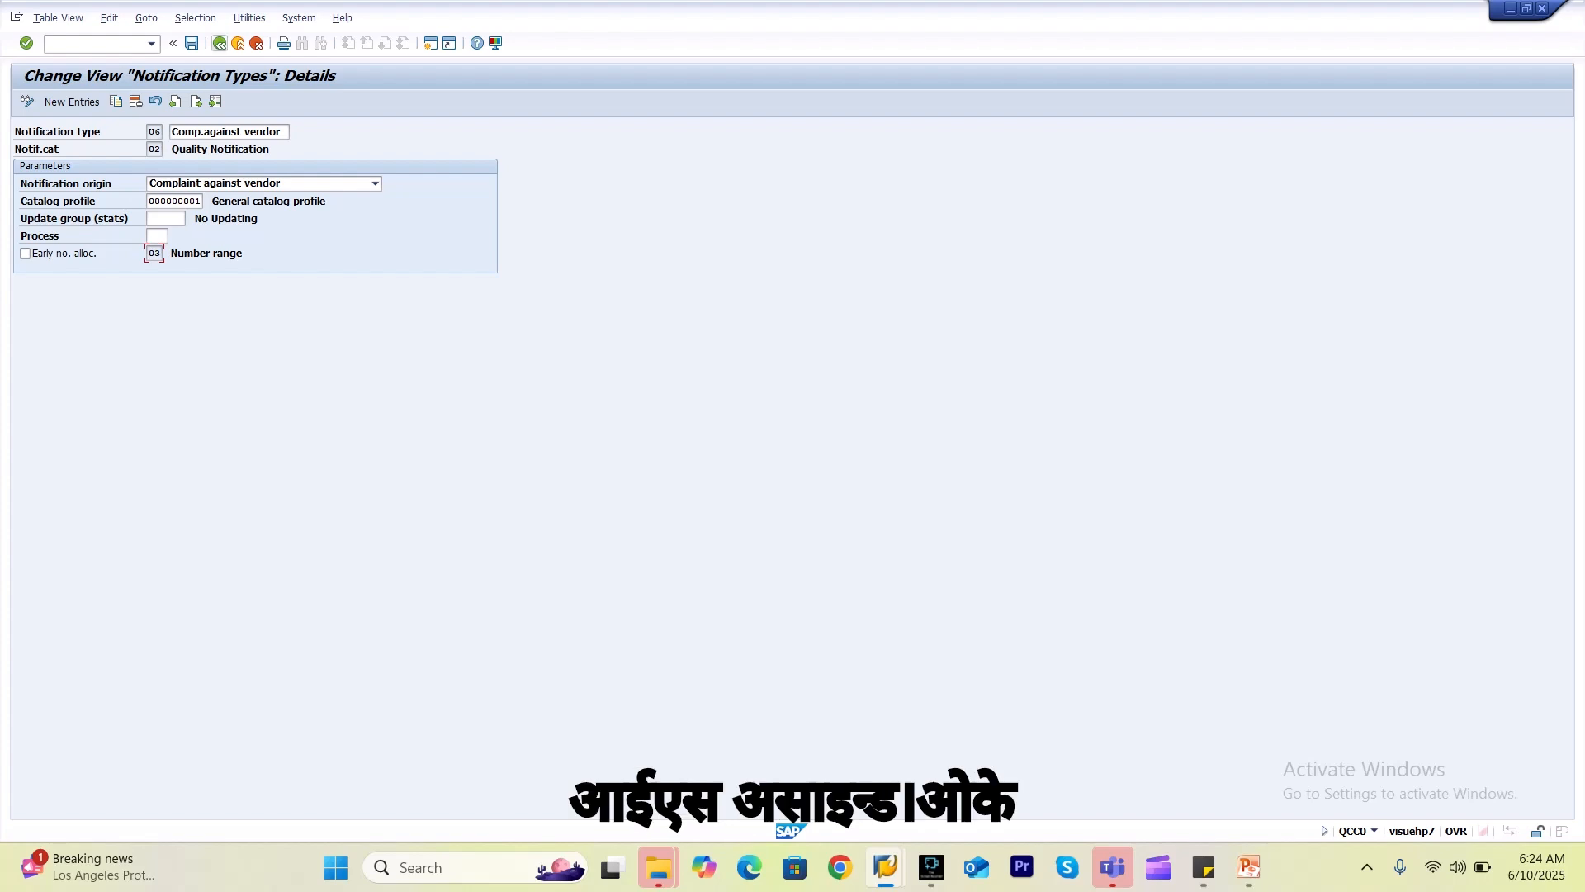
left_click(218, 42)
left_click(219, 43)
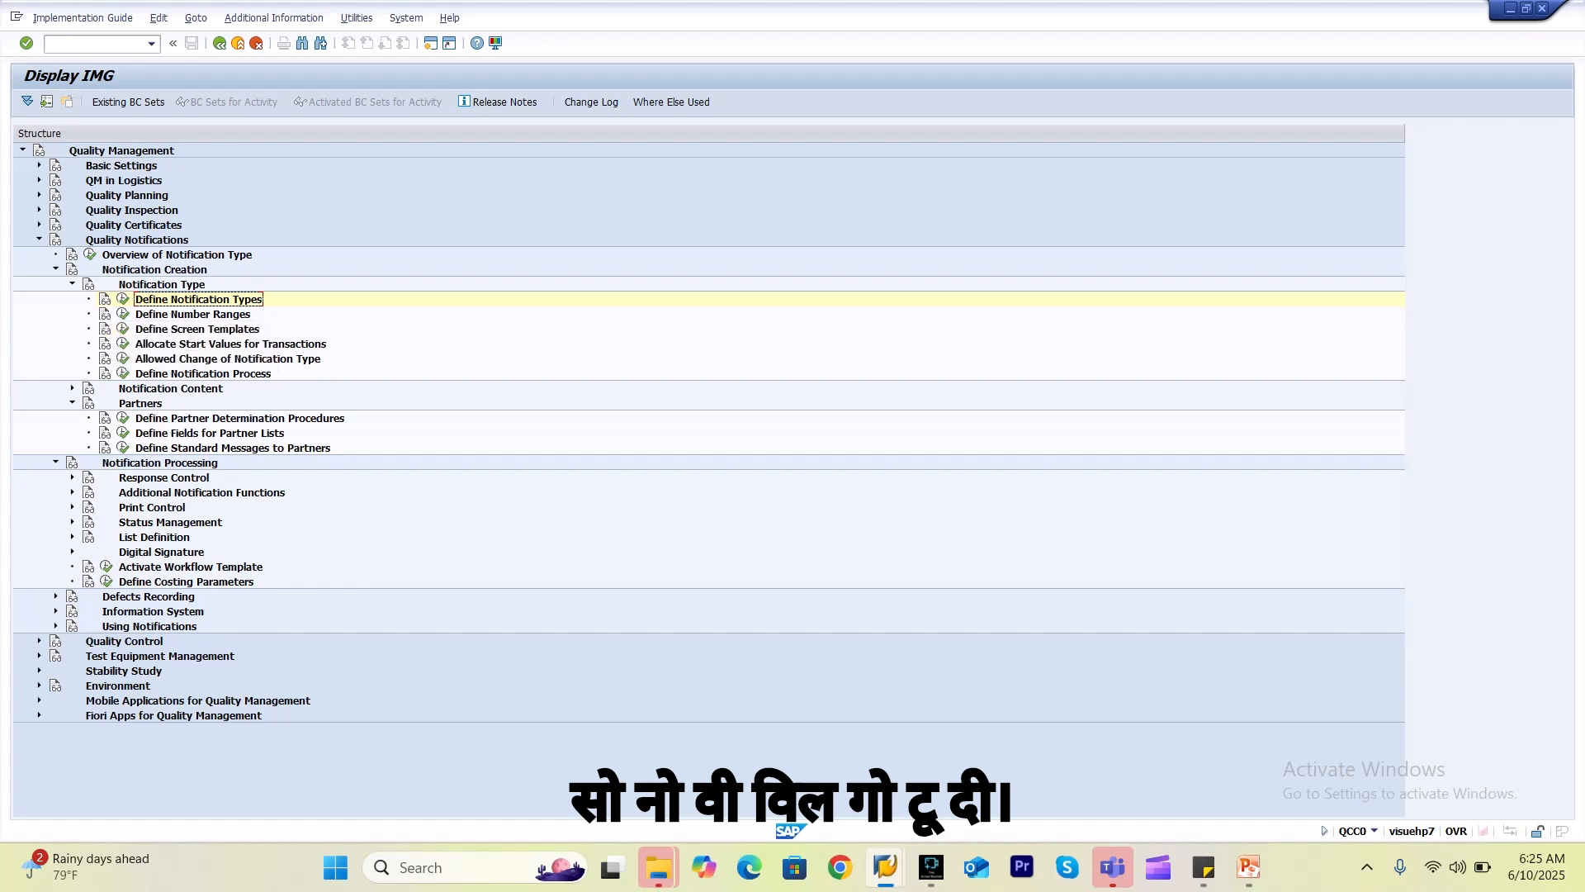
Collapse the Creation and Processing branches and position the notification type overview on U4.
left_click(56, 269)
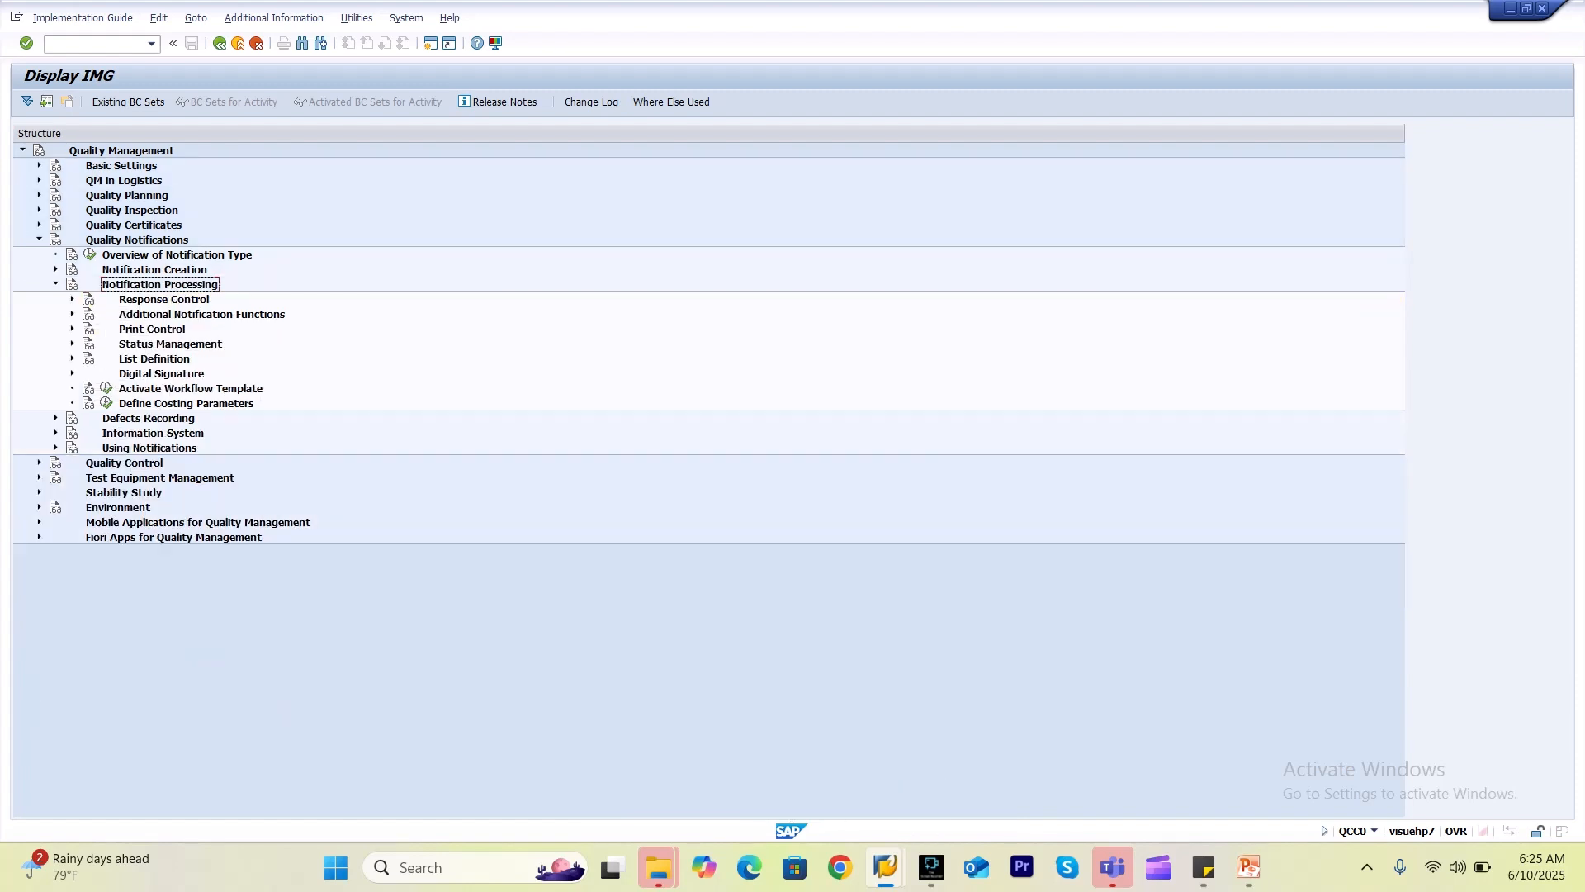
left_click(56, 284)
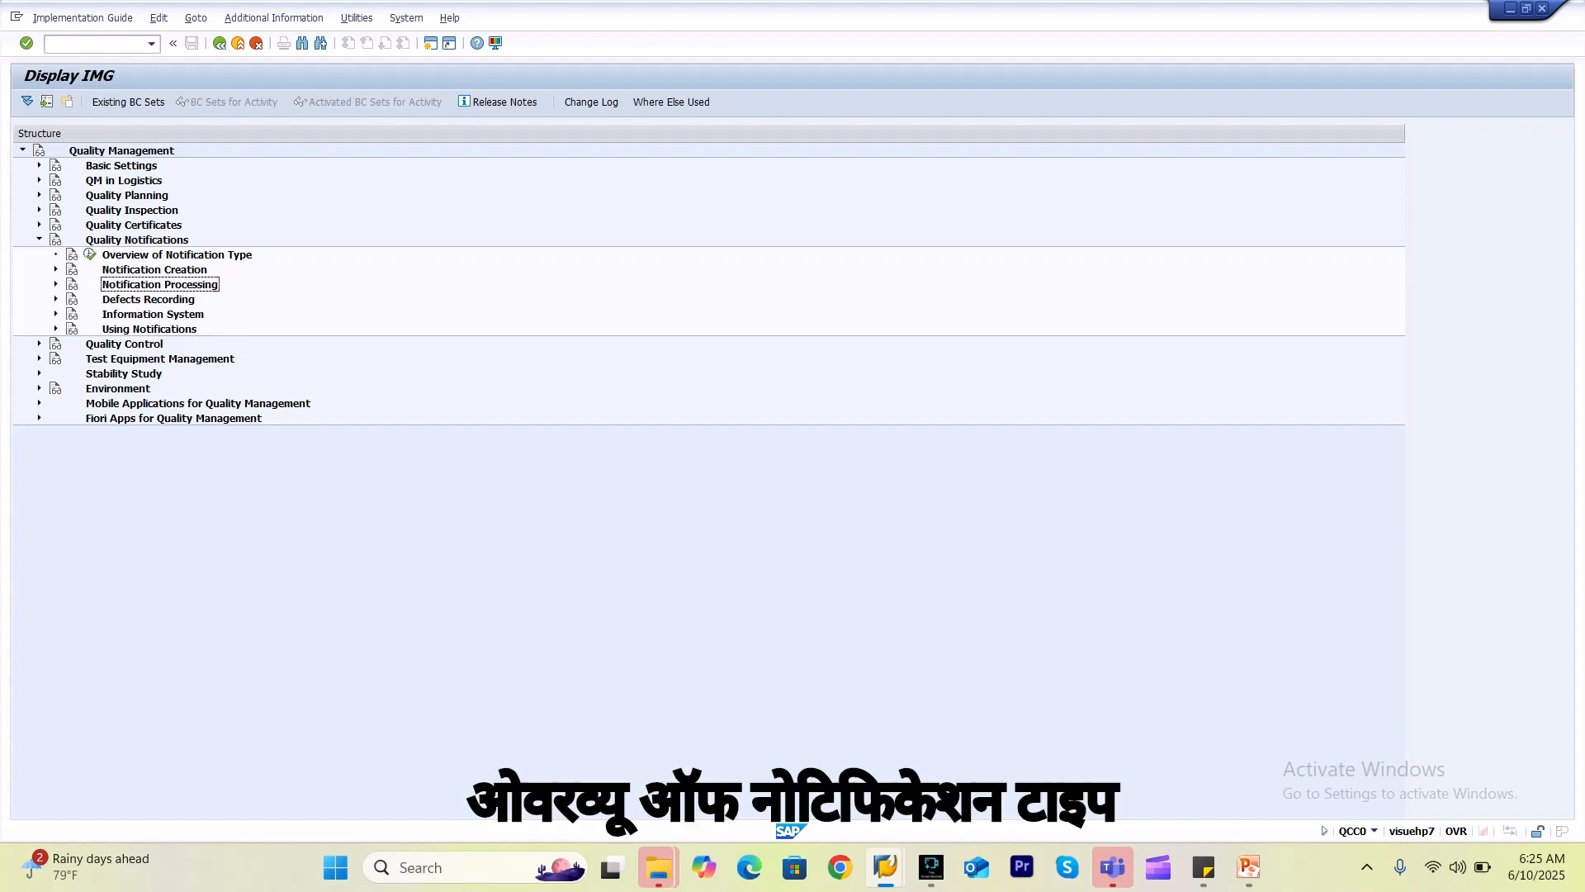
left_click(90, 254)
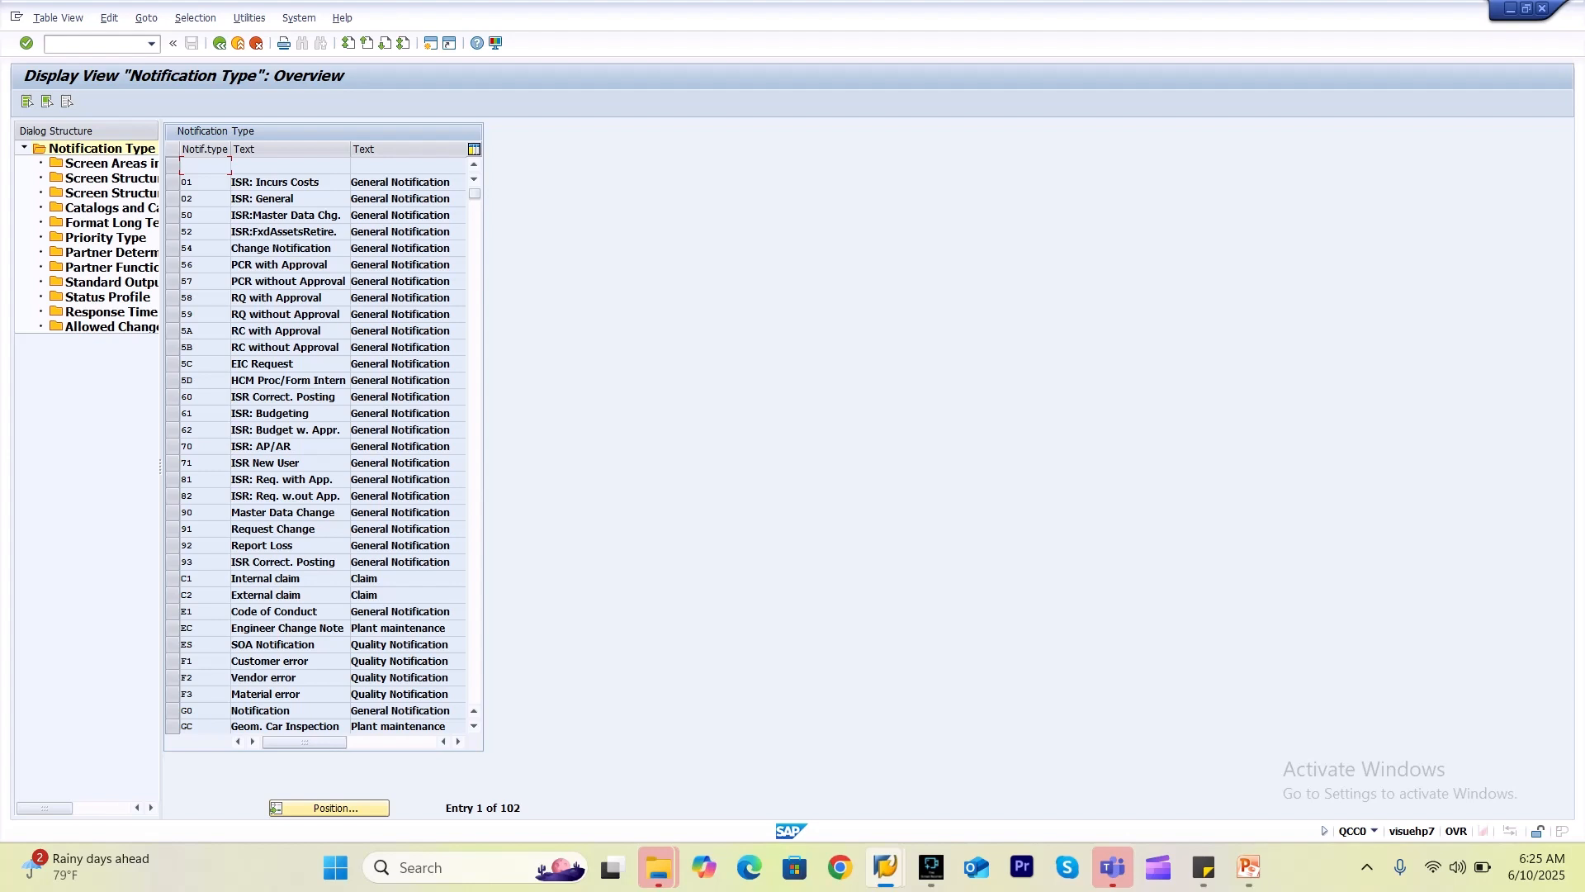
left_click(329, 808)
left_click(169, 227)
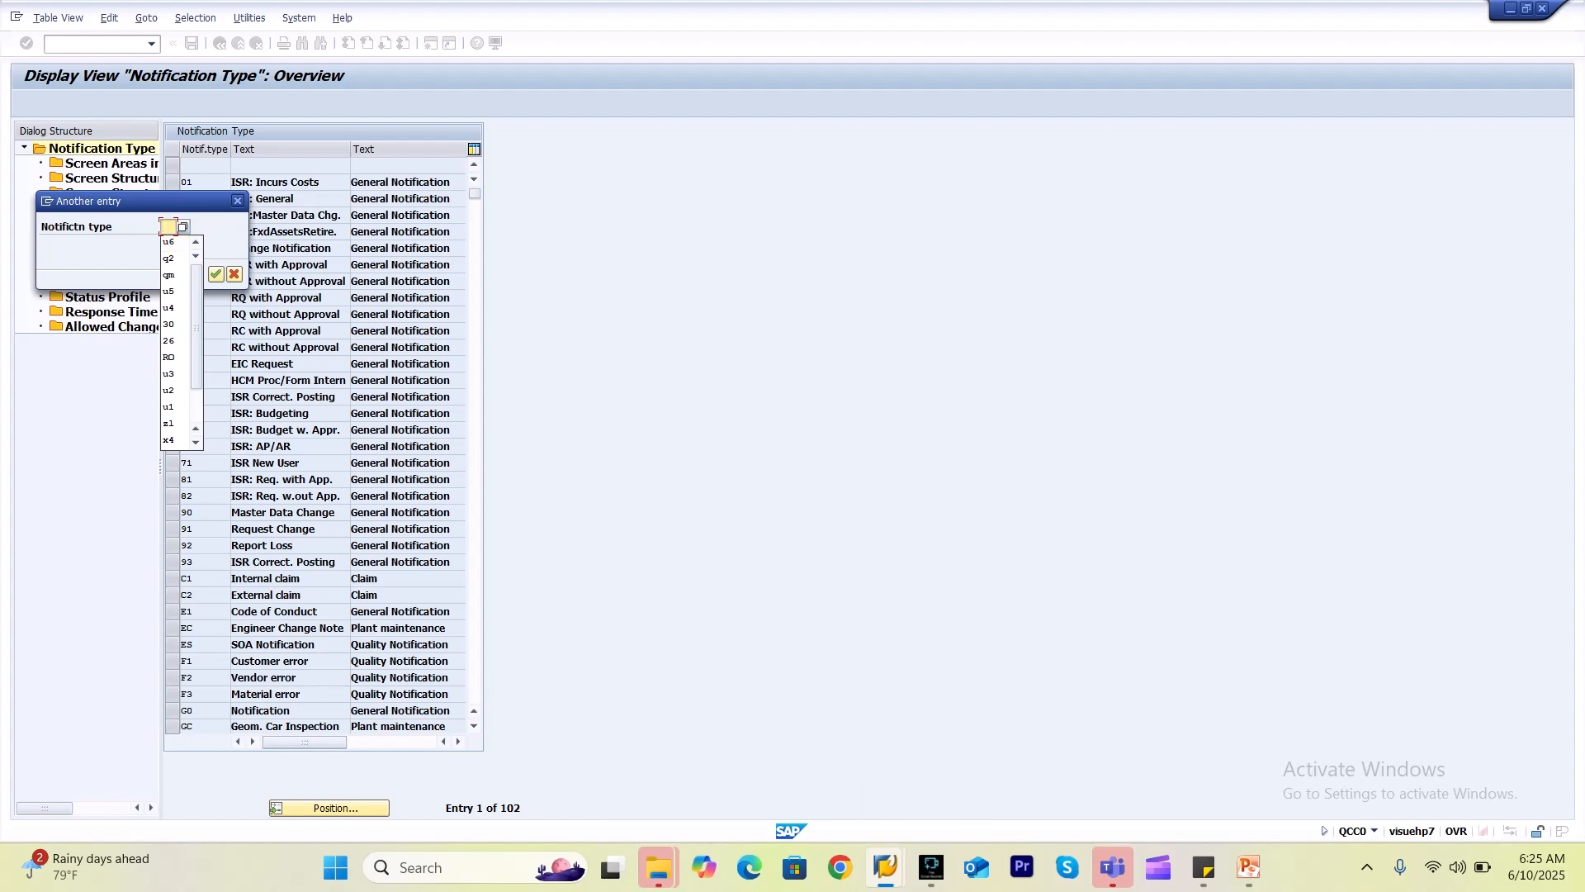
type("u4")
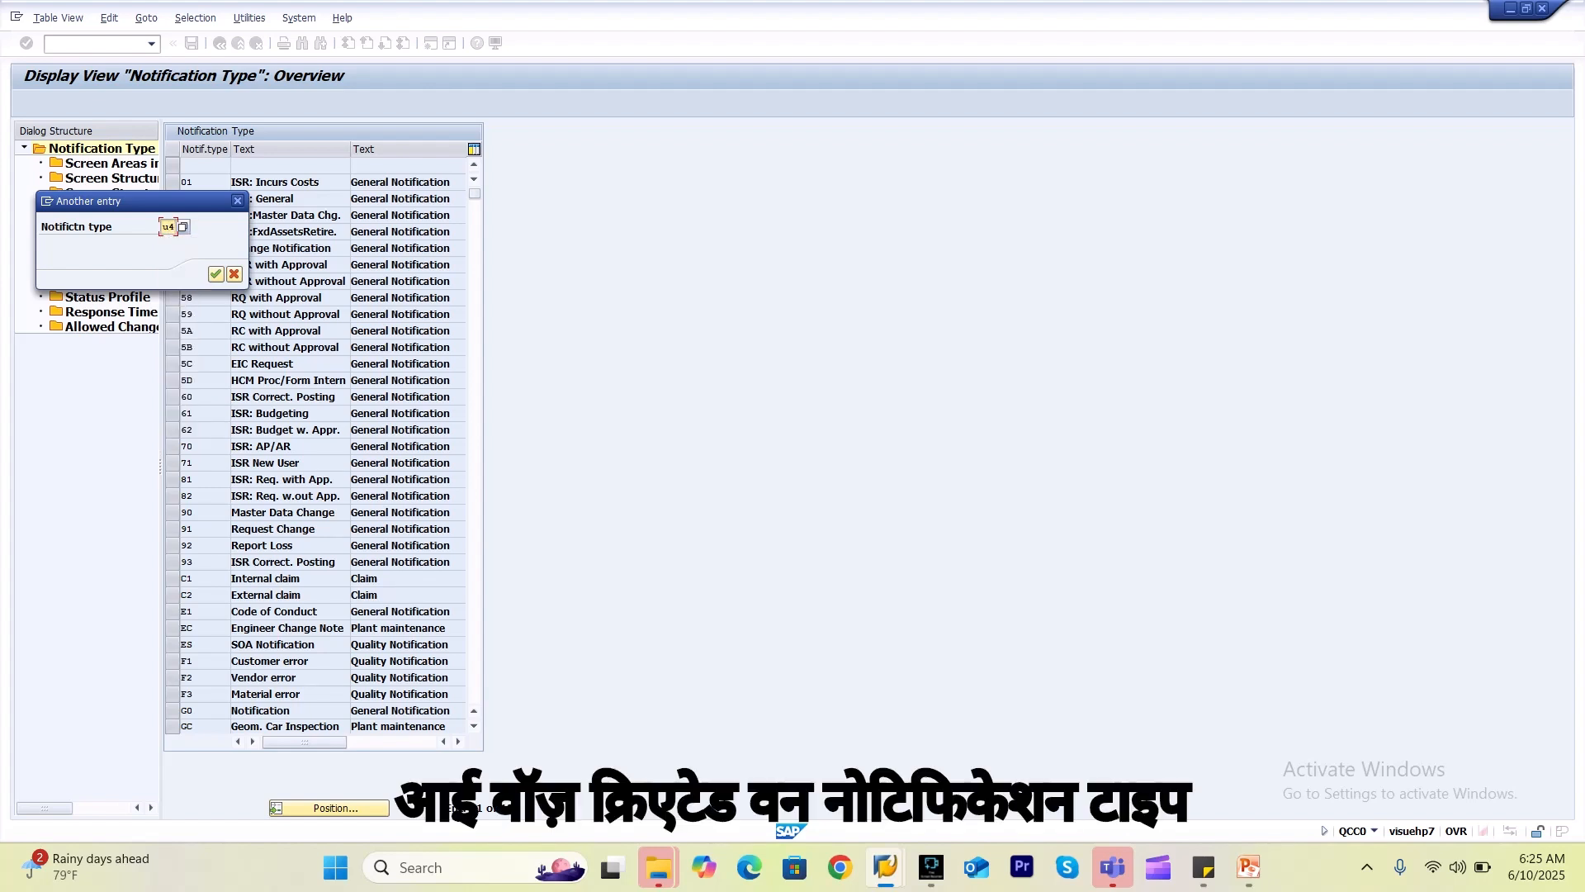
key("Return")
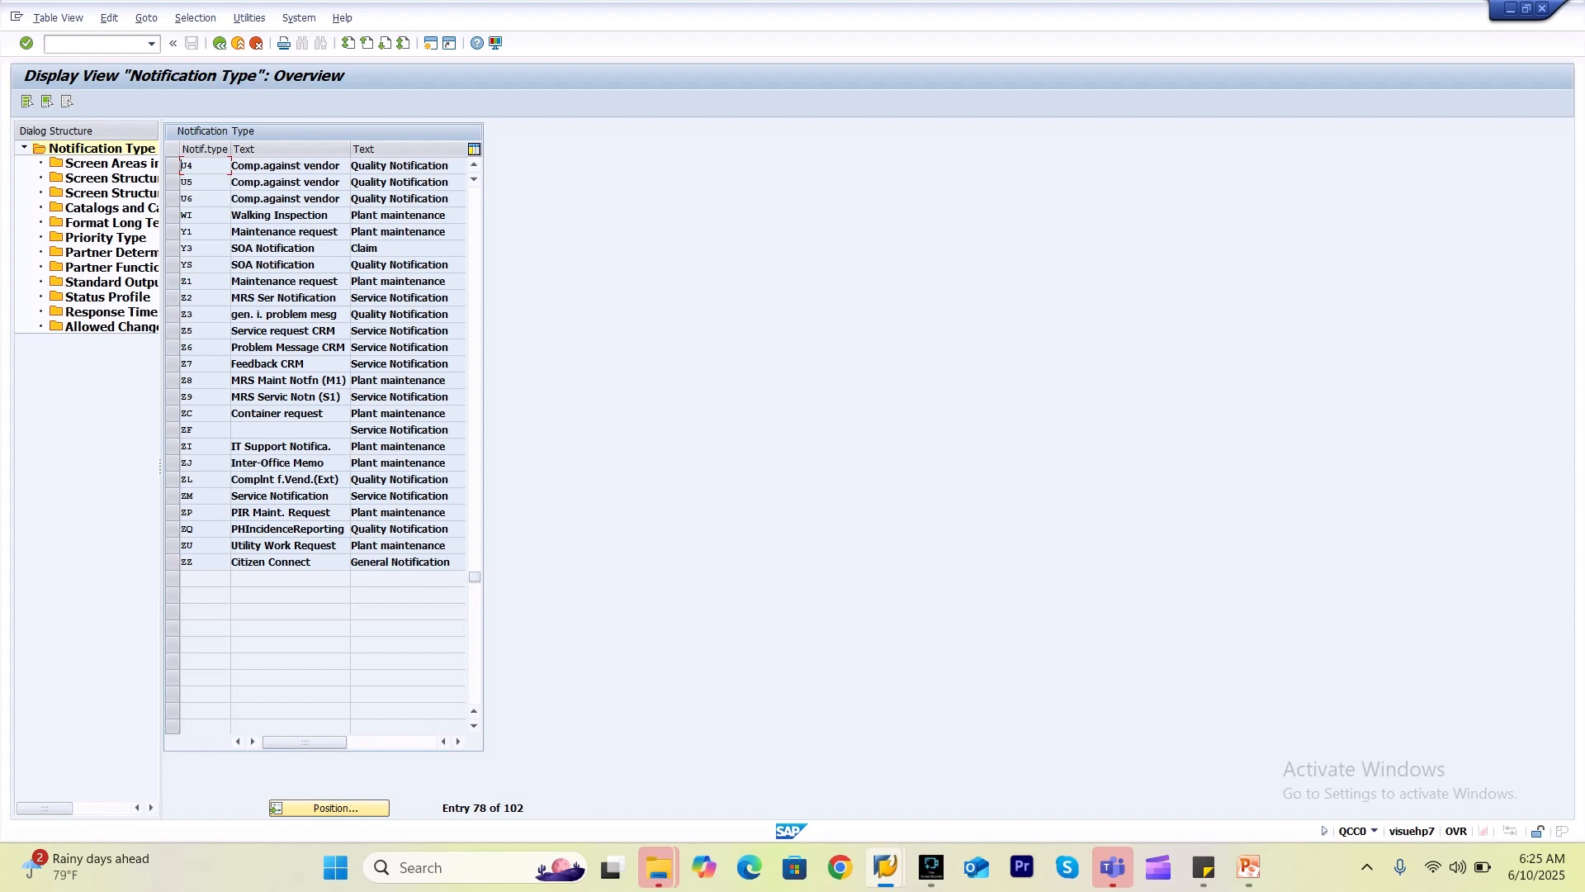
Review U4's notification header screen areas, then open its extended-view screen structure.
left_click(173, 166)
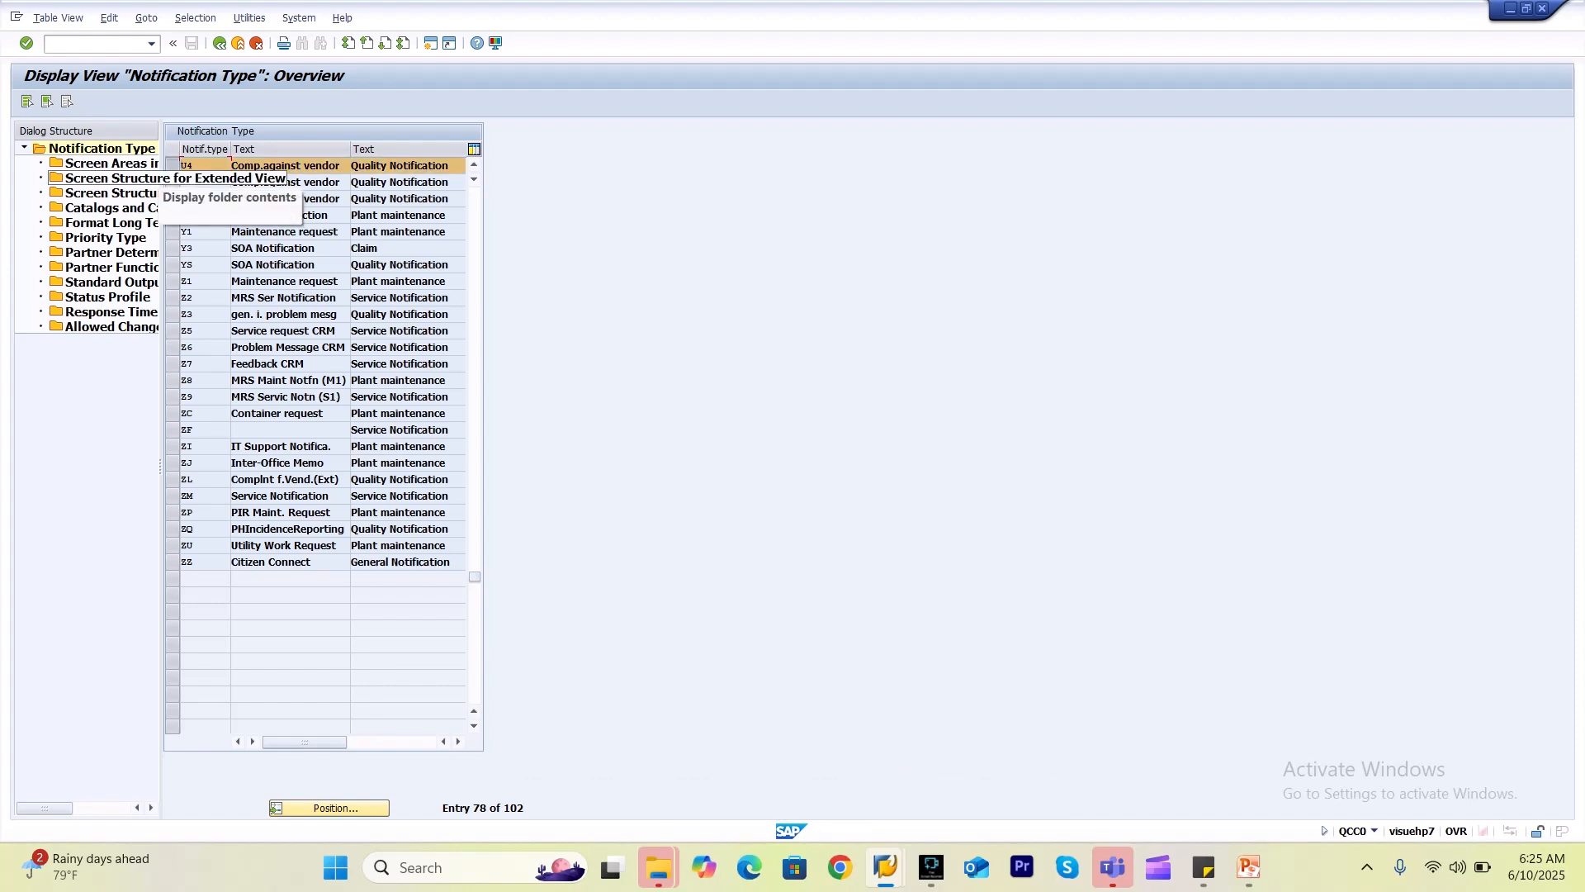
double_click(142, 165)
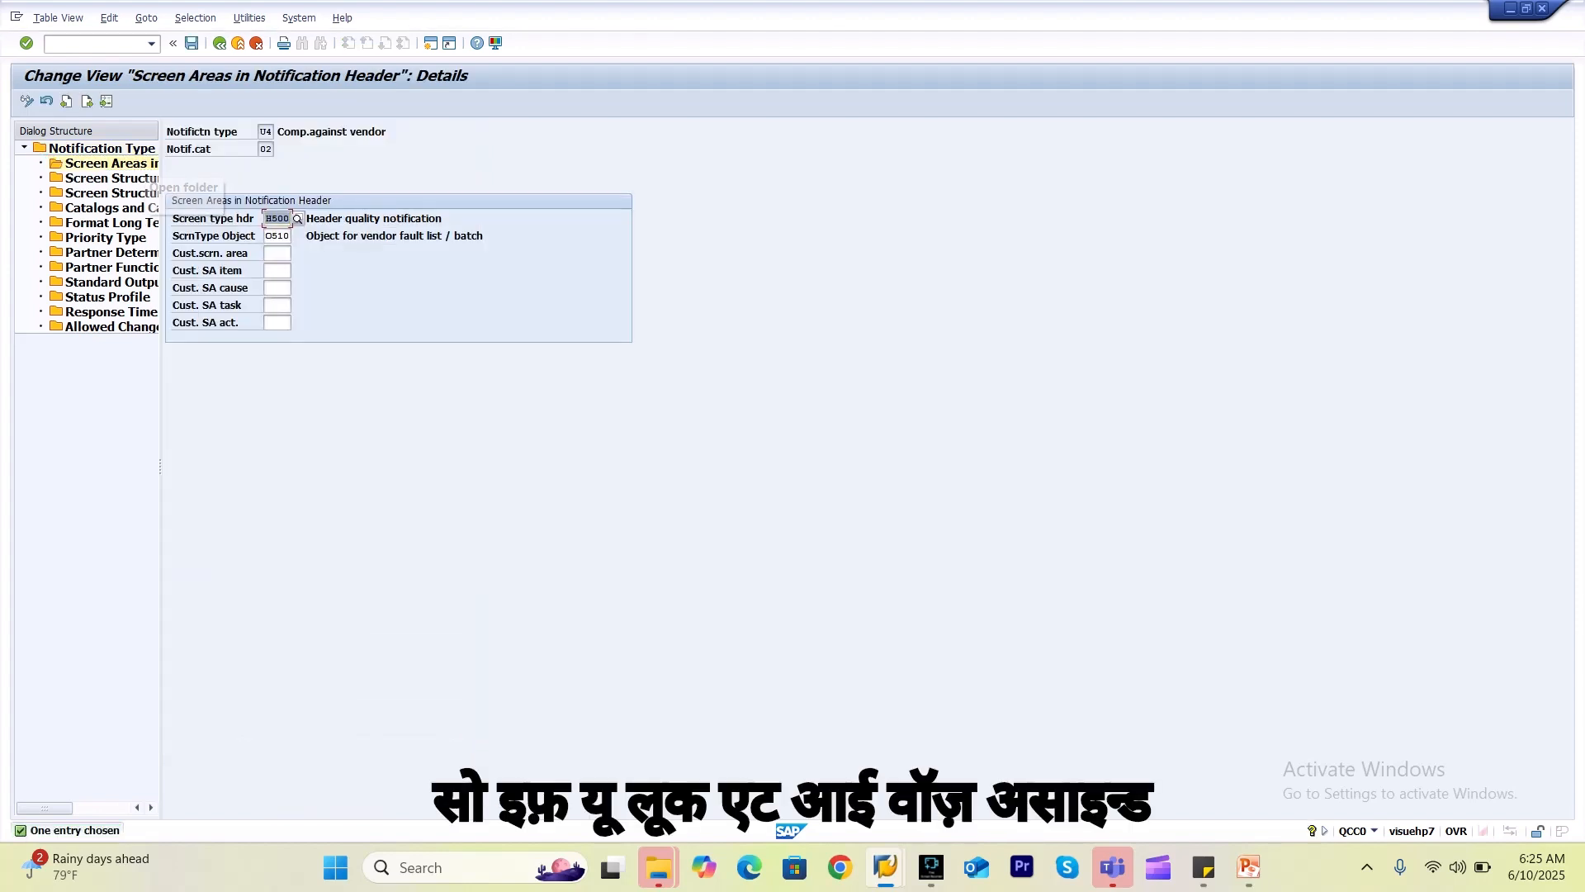
left_click(218, 43)
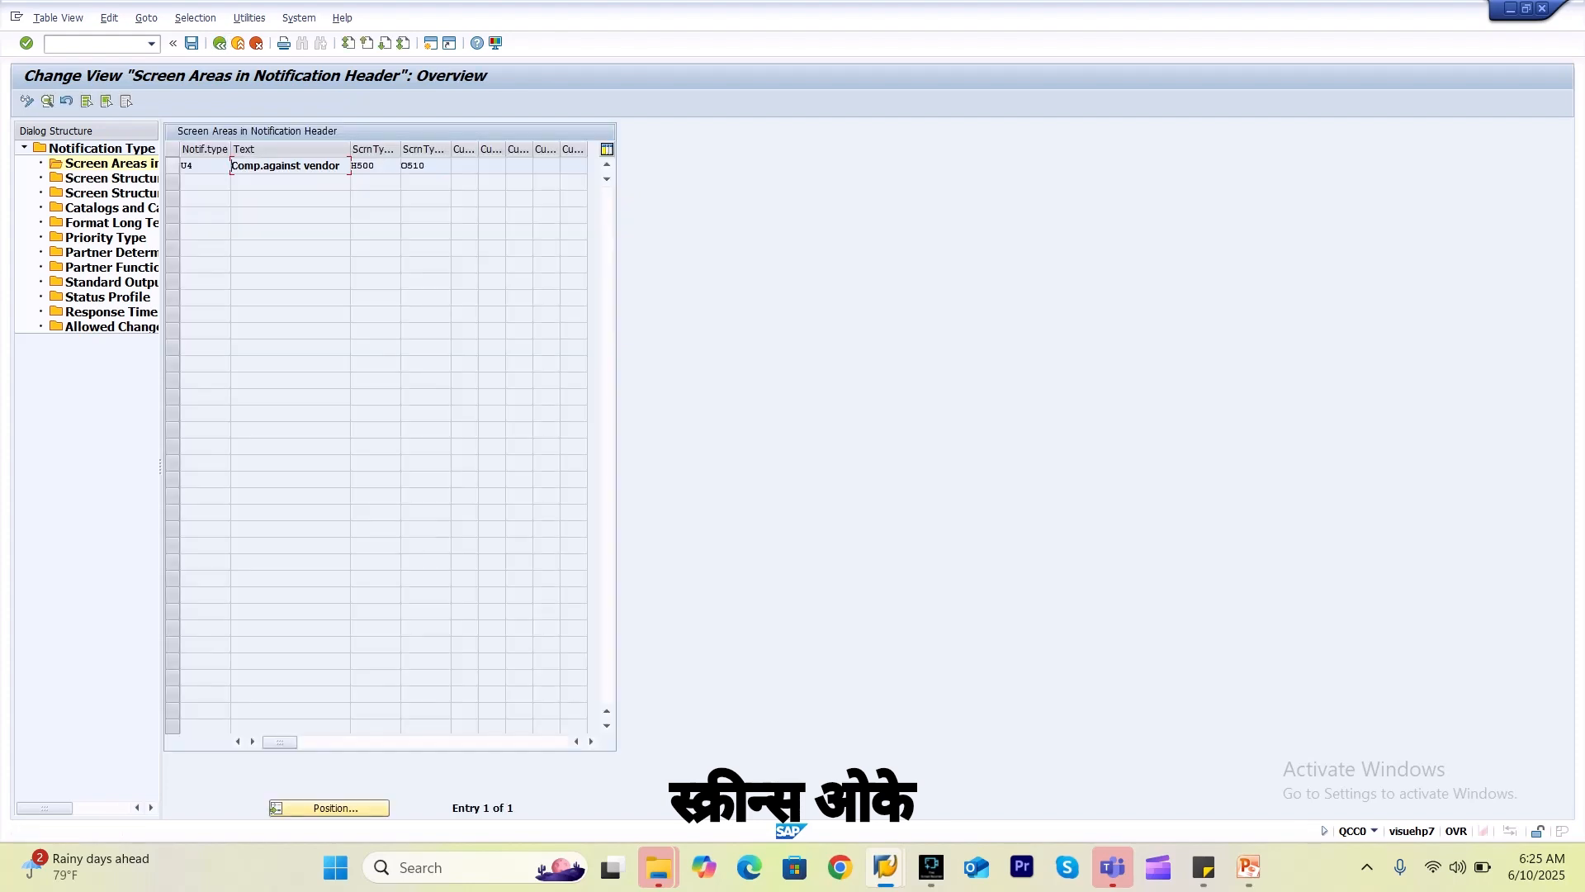
left_click(172, 165)
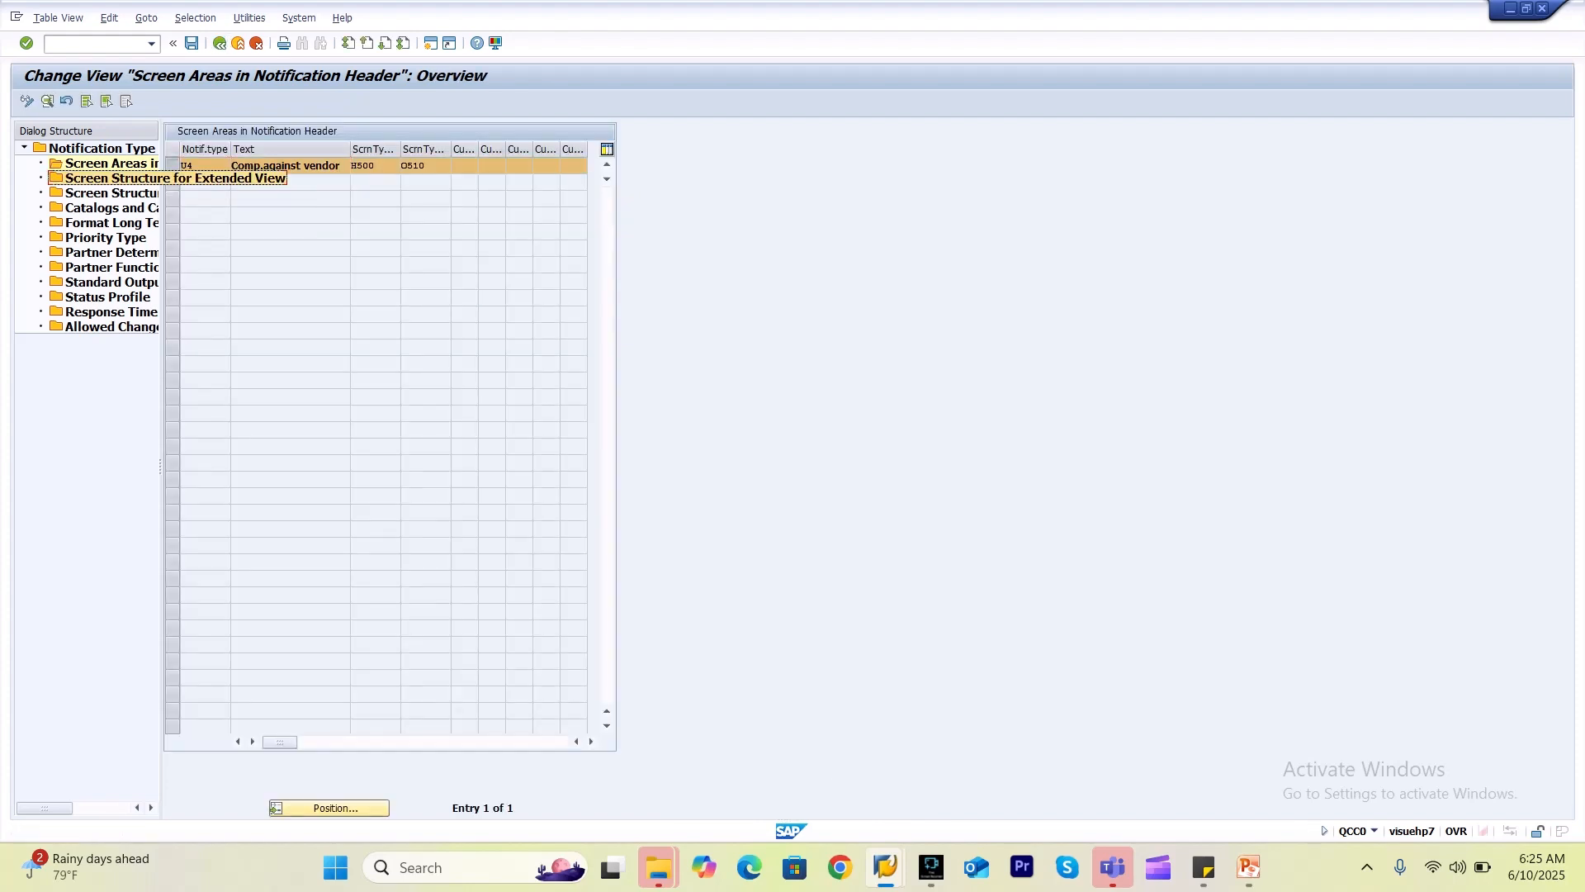
double_click(124, 178)
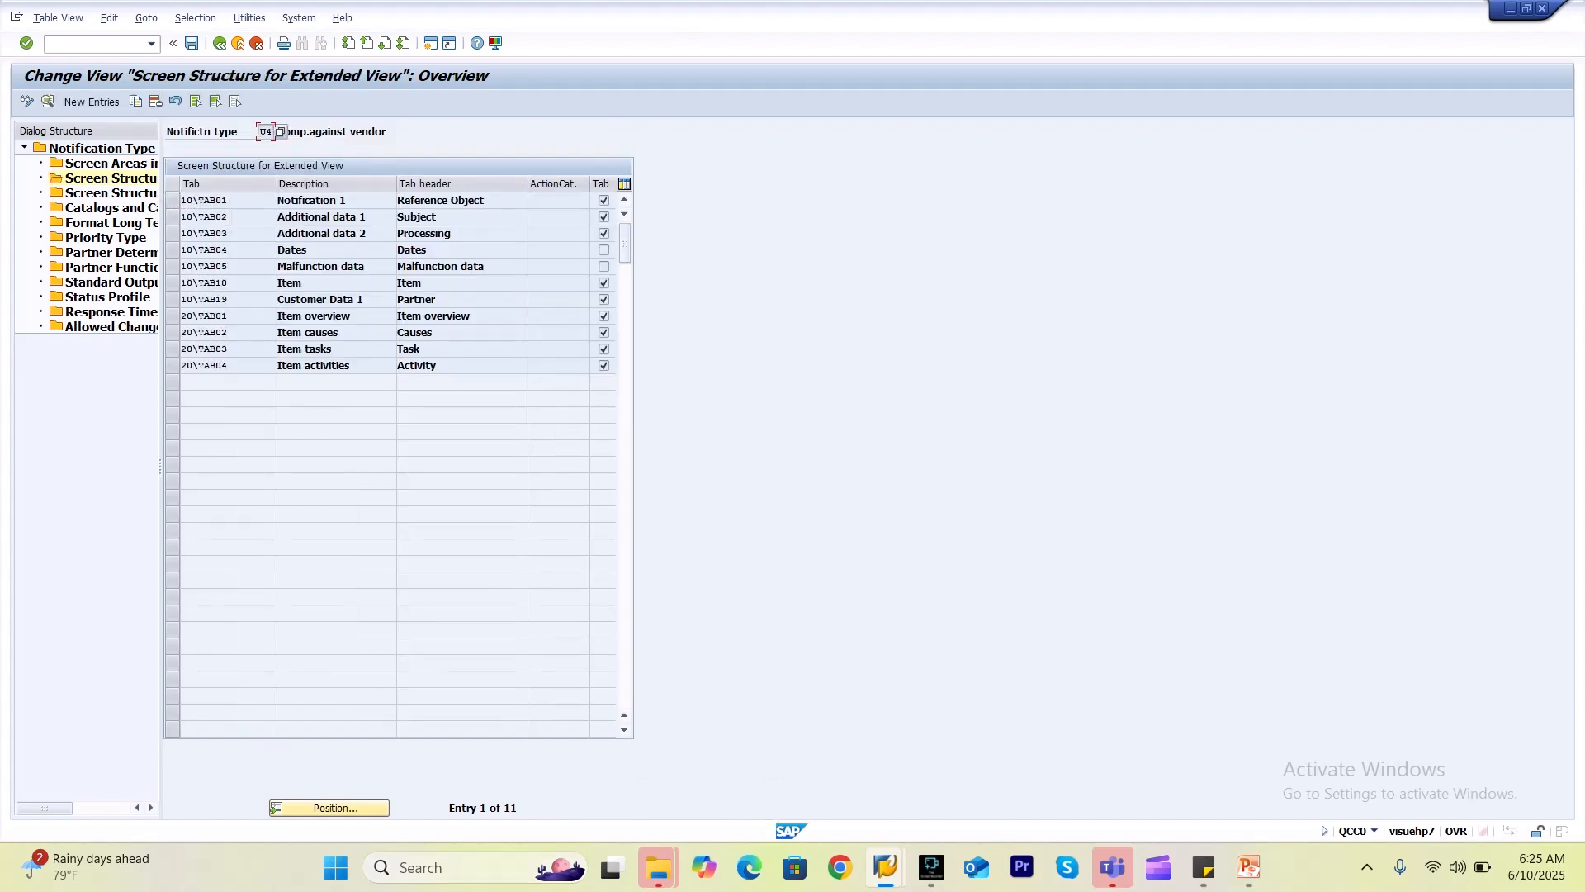
Open the Windows taskbar search to look for an app.
left_click(467, 867)
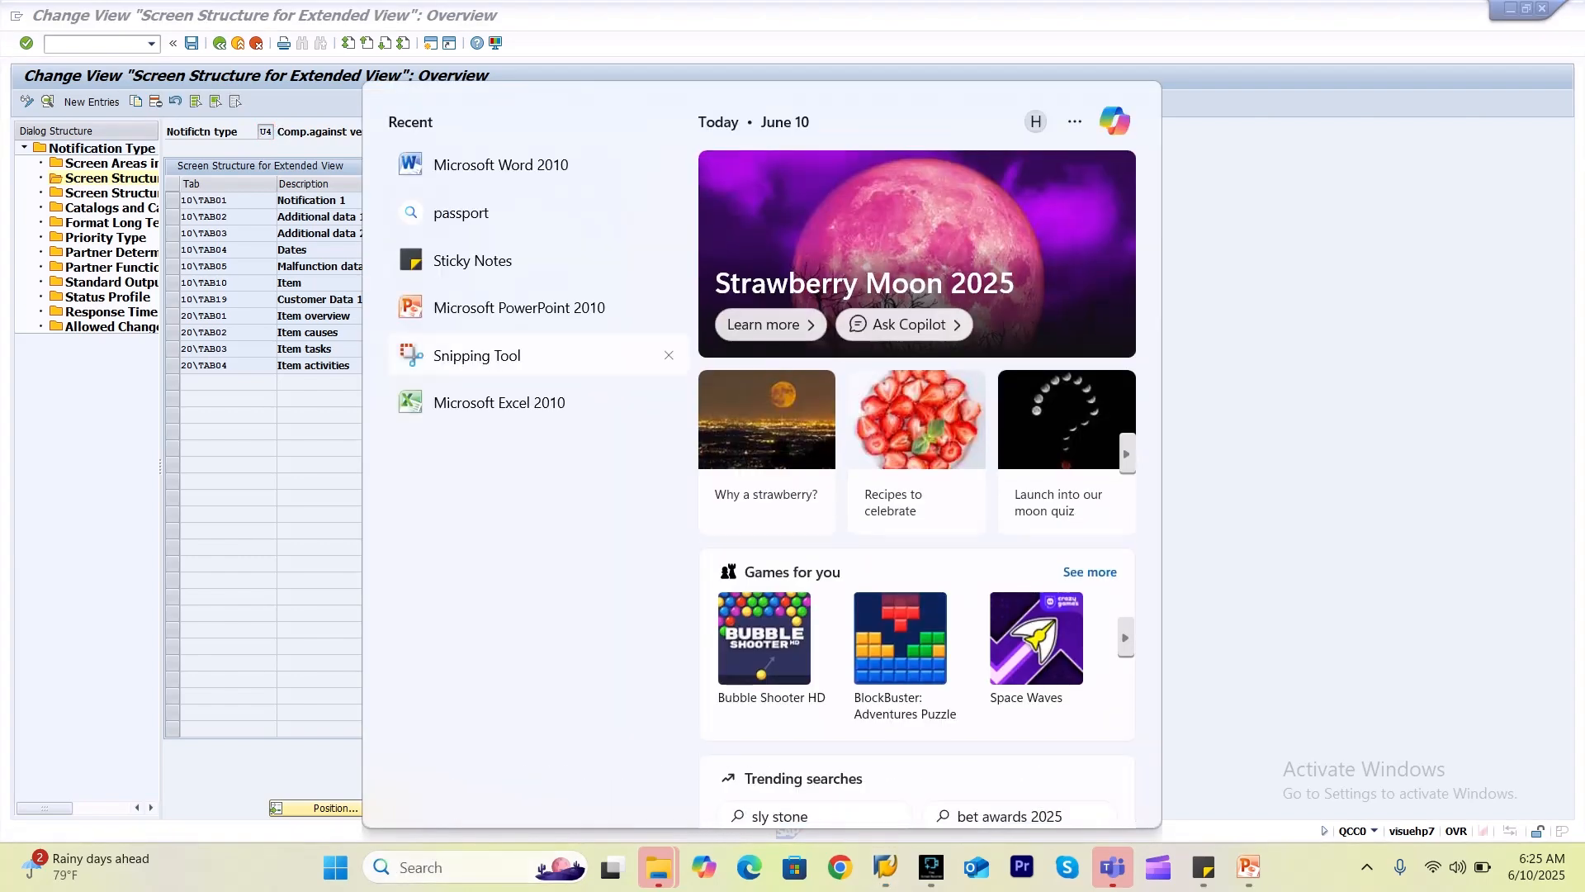
Snip U4's notification type line and extended-view tab table with Snipping Tool, then return to SAP.
left_click(477, 355)
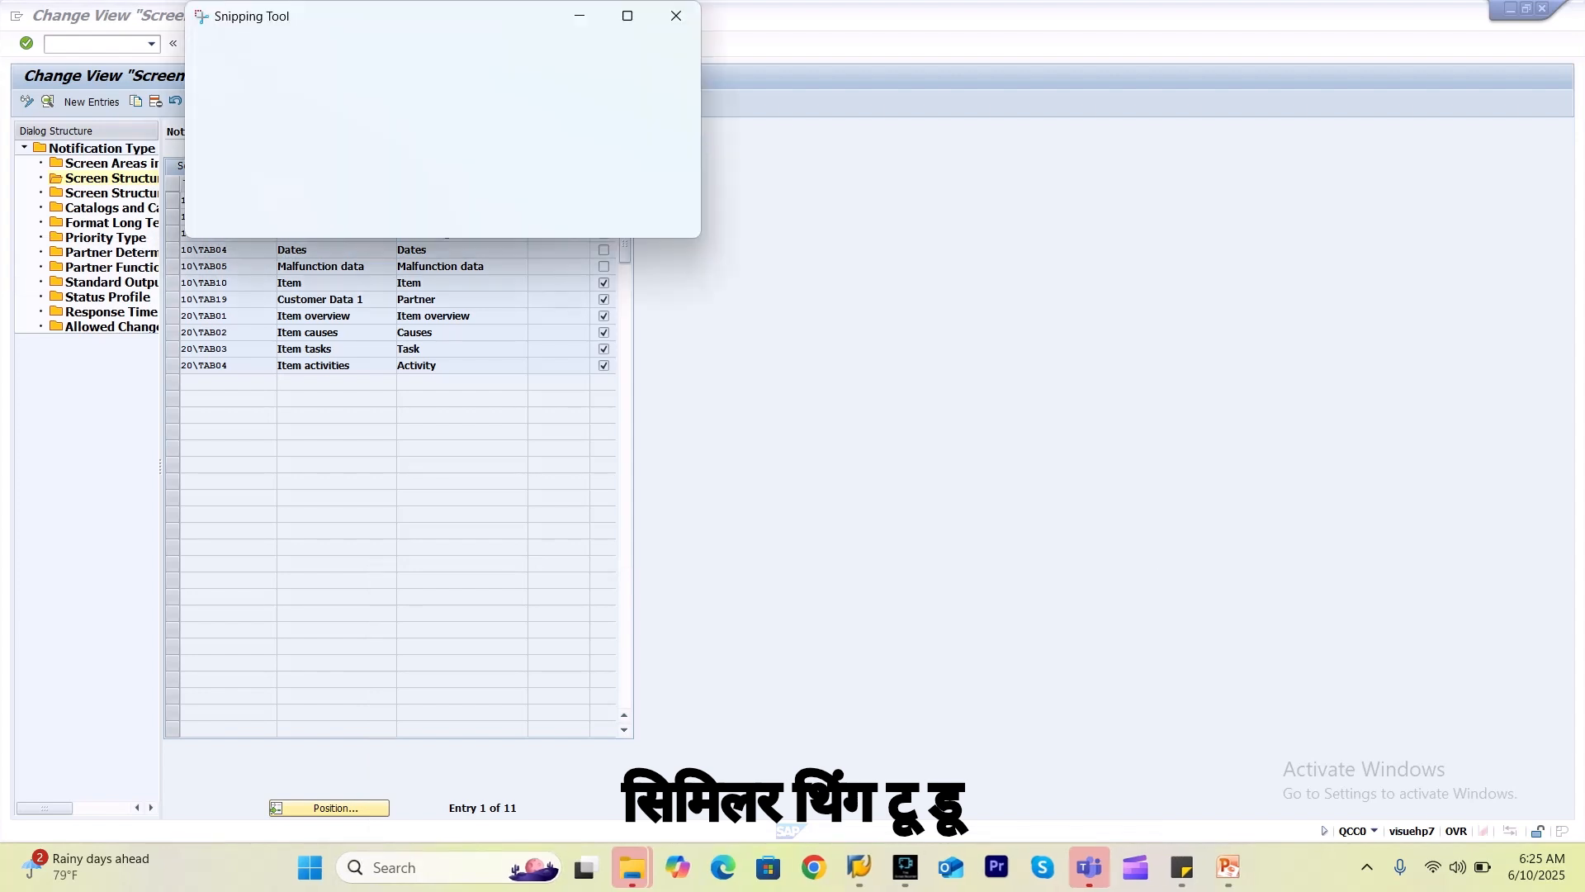
left_click(240, 57)
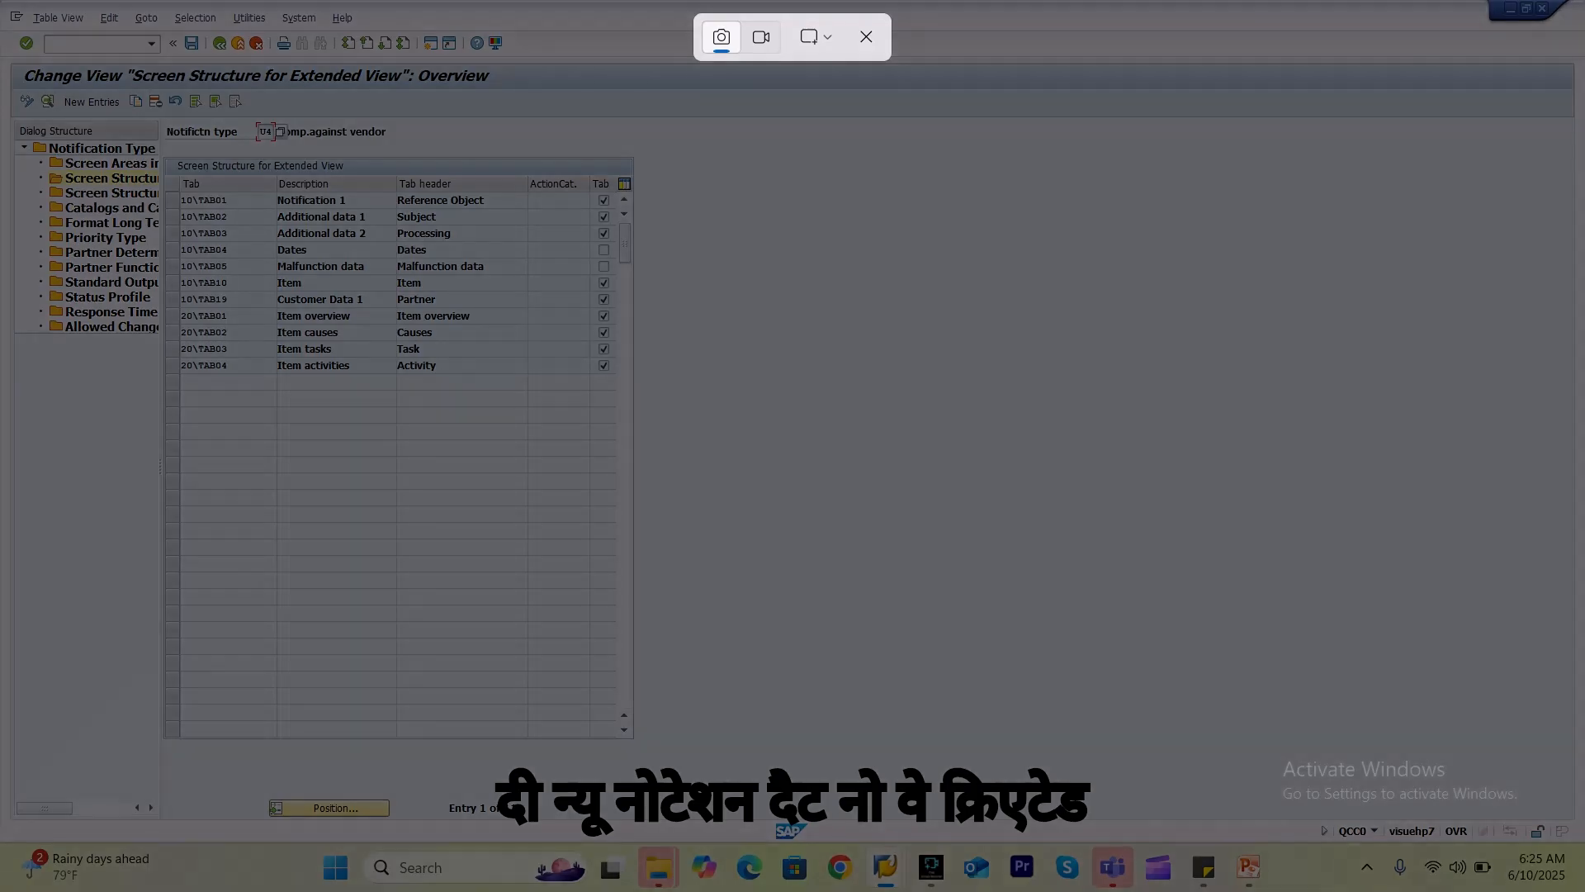
left_click_drag(141, 105, 339, 152)
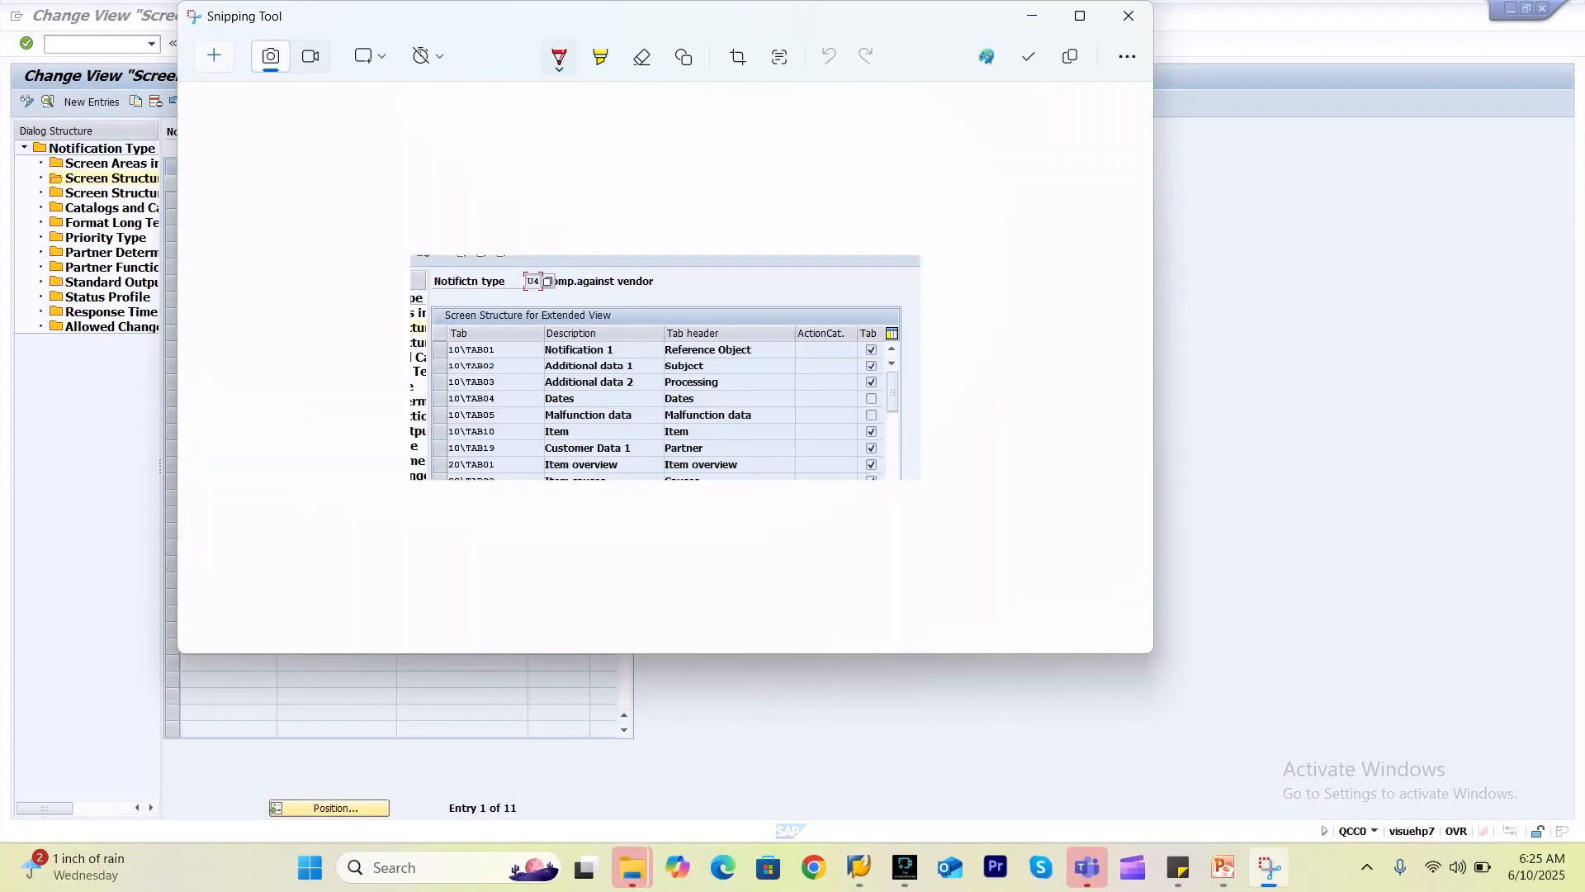
left_click(1129, 15)
key("super+shift+s")
left_click_drag(156, 108, 681, 436)
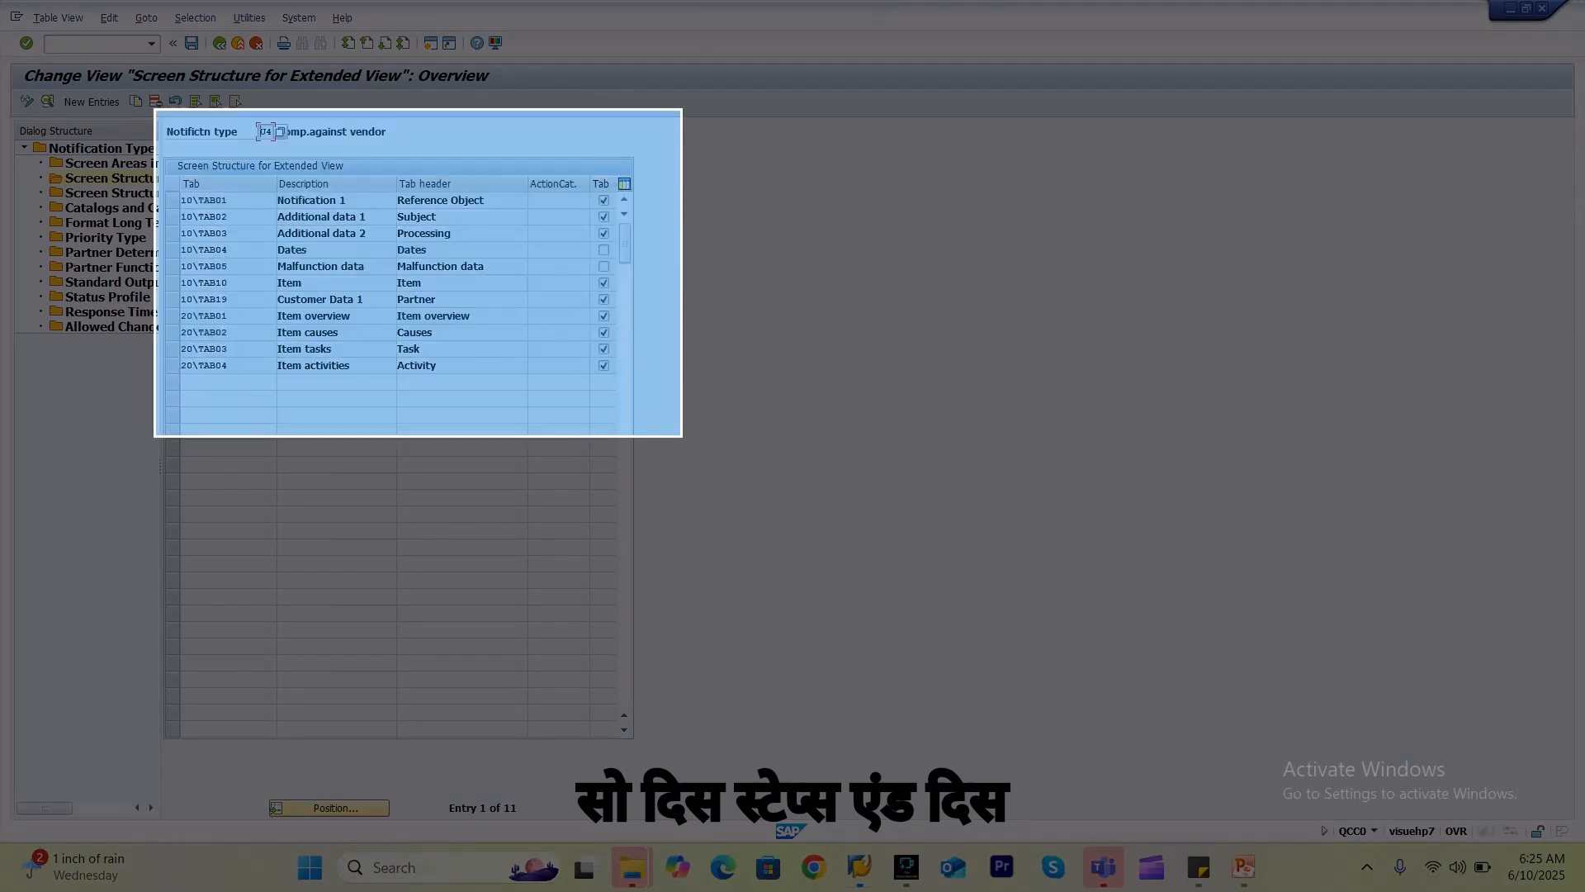
key("alt+Tab")
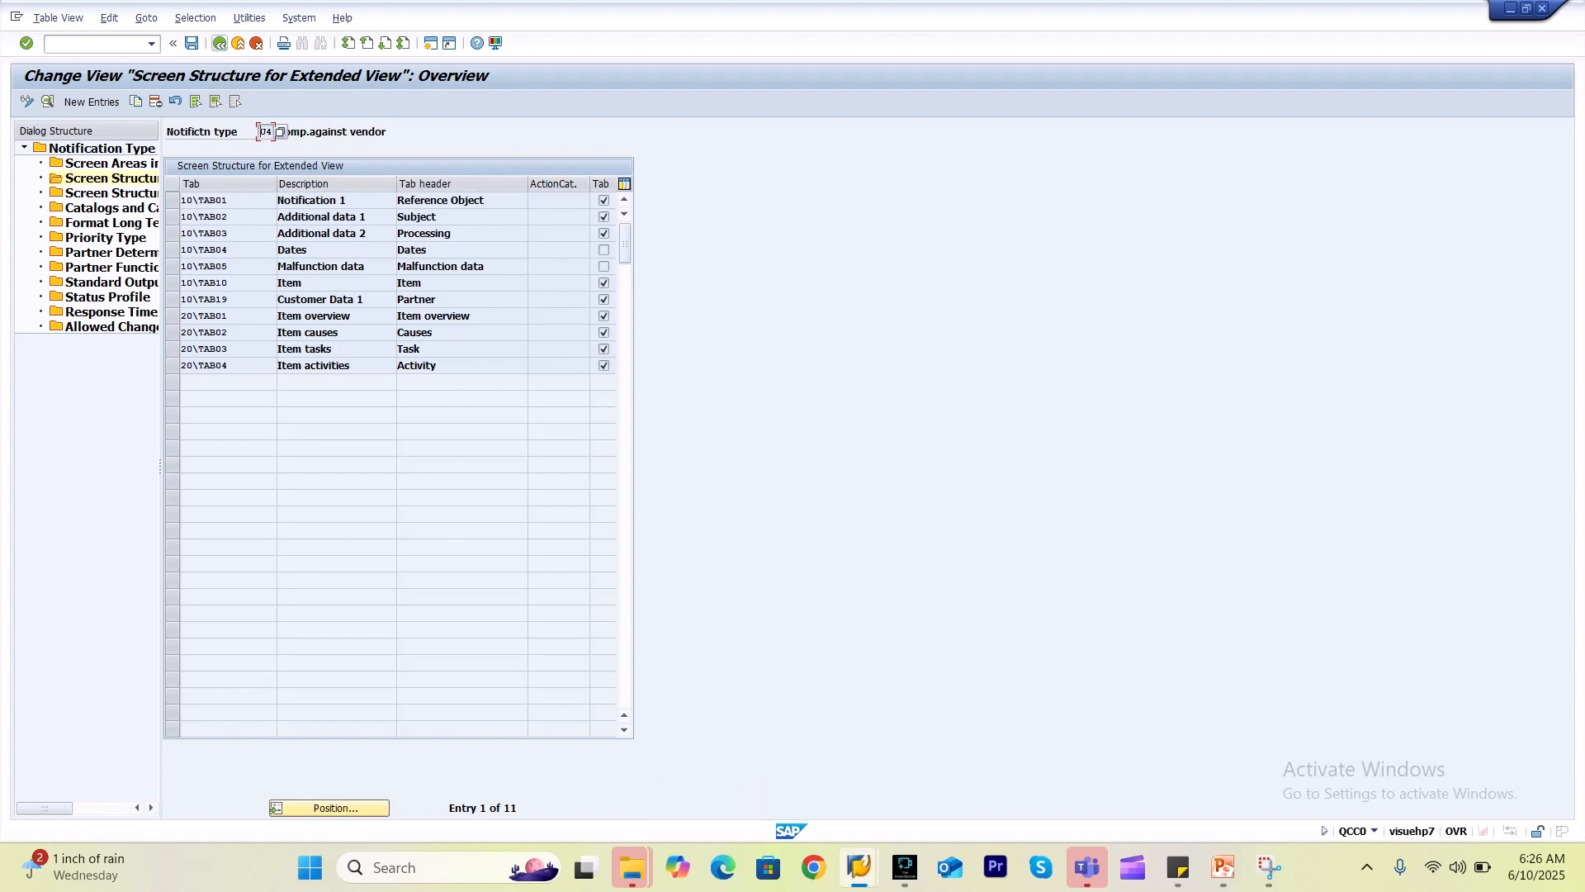
Select notification type U6 and set header screen H500 in its Notification Header screen areas.
left_click(220, 43)
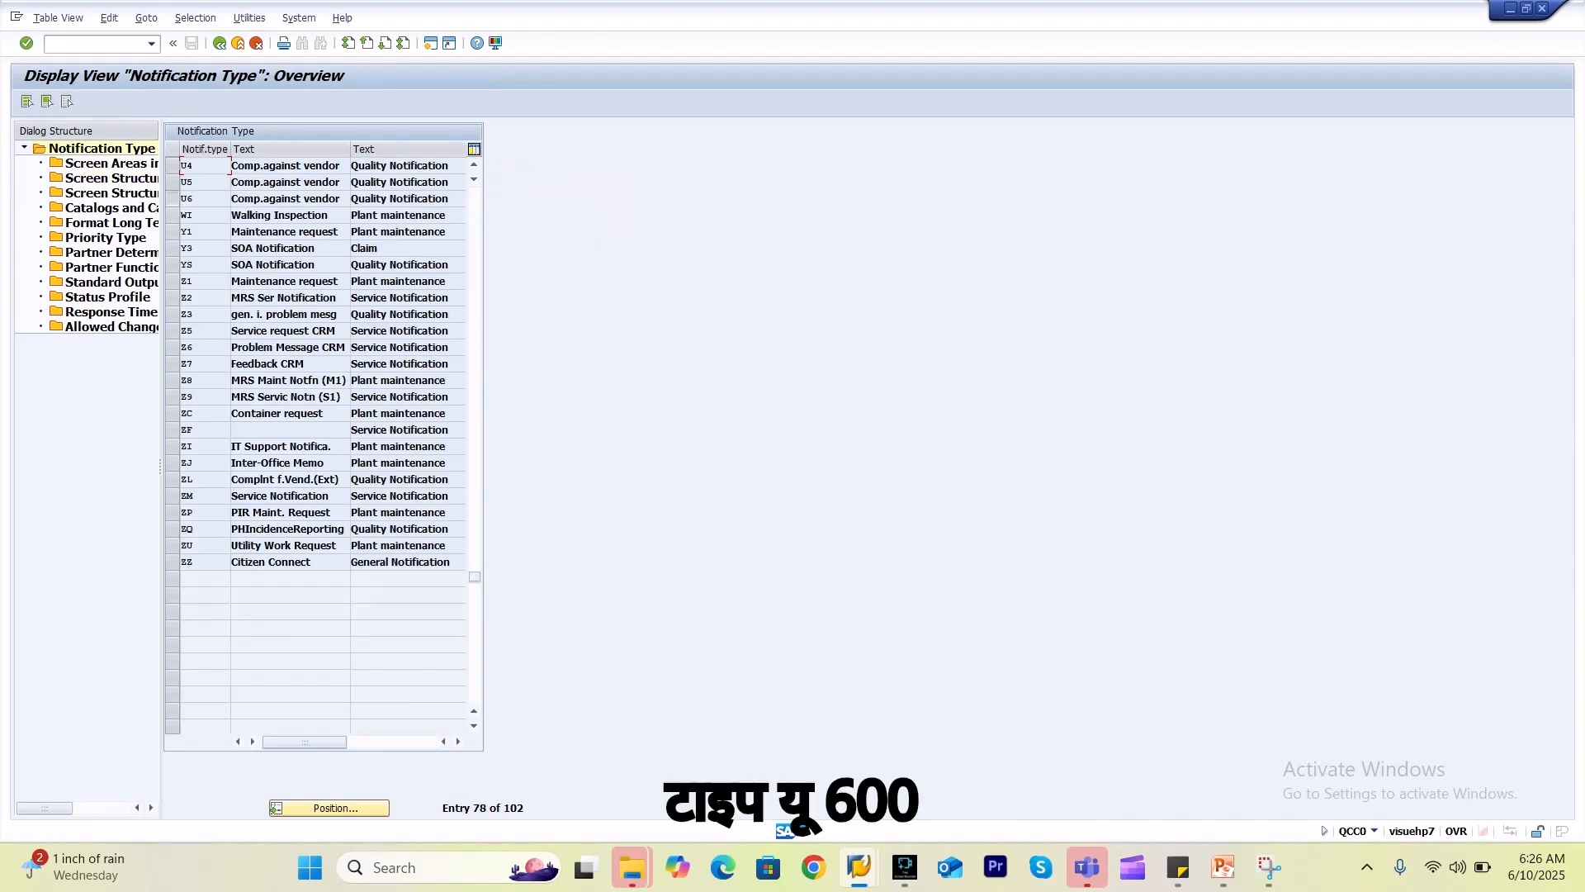
left_click(172, 199)
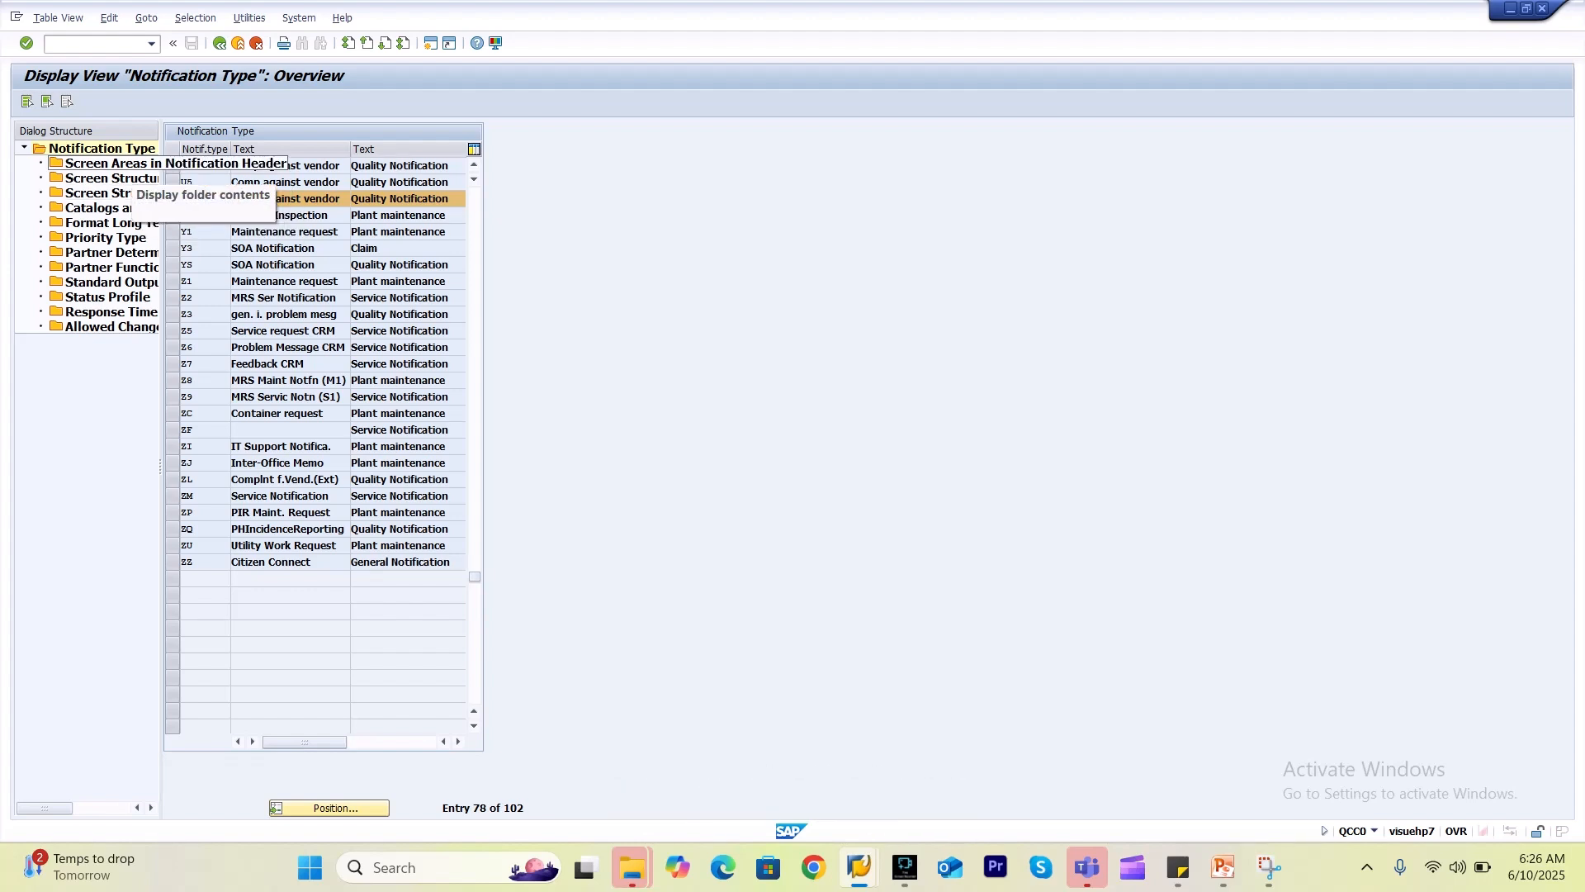
double_click(130, 165)
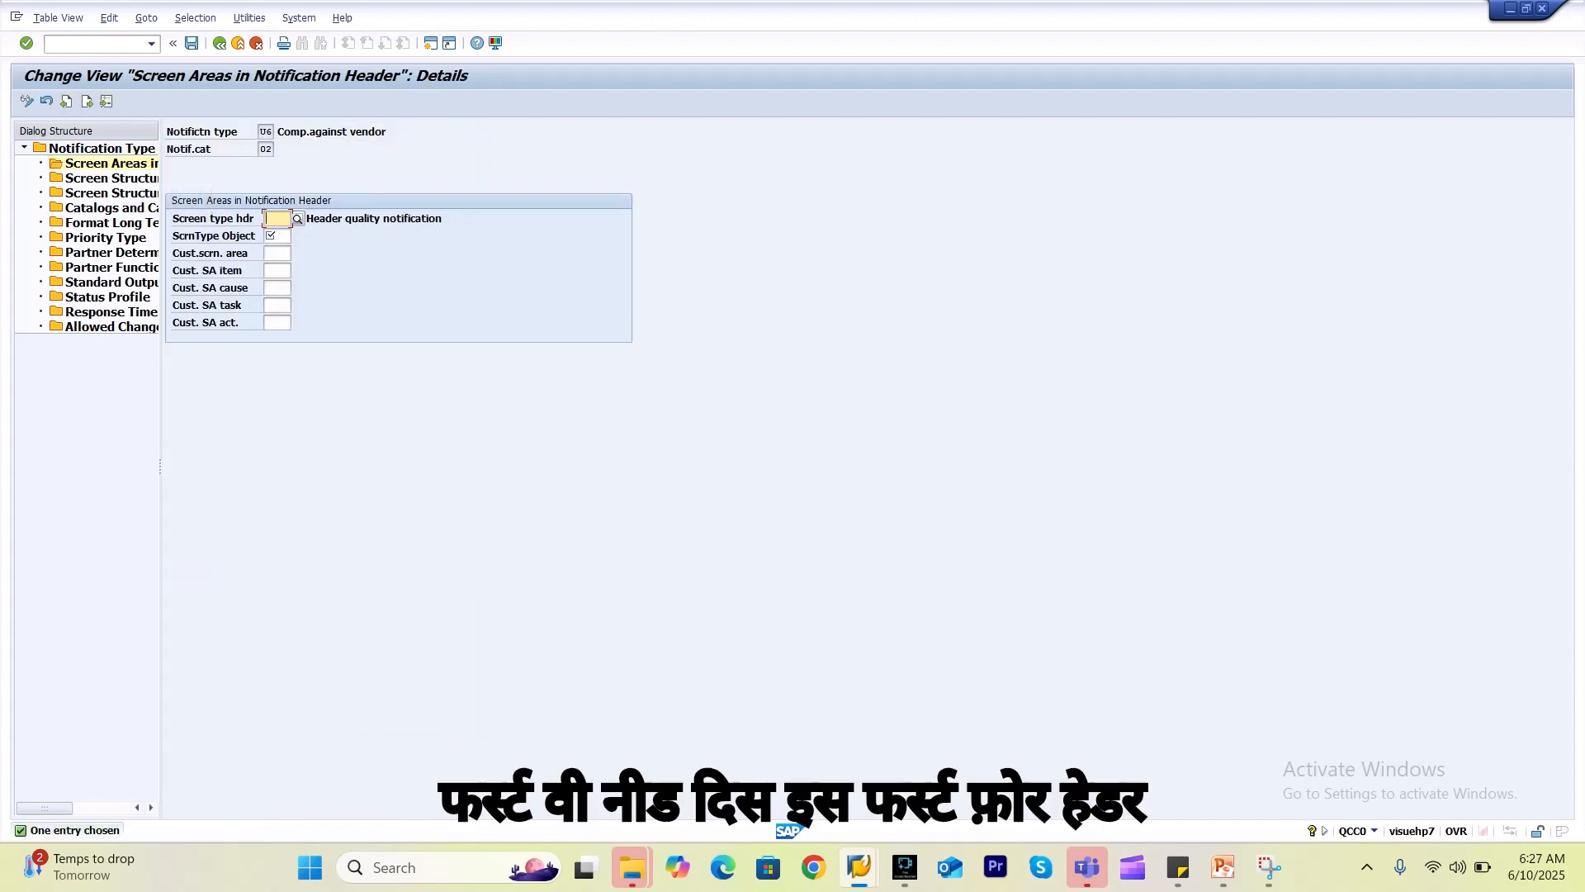
left_click(298, 219)
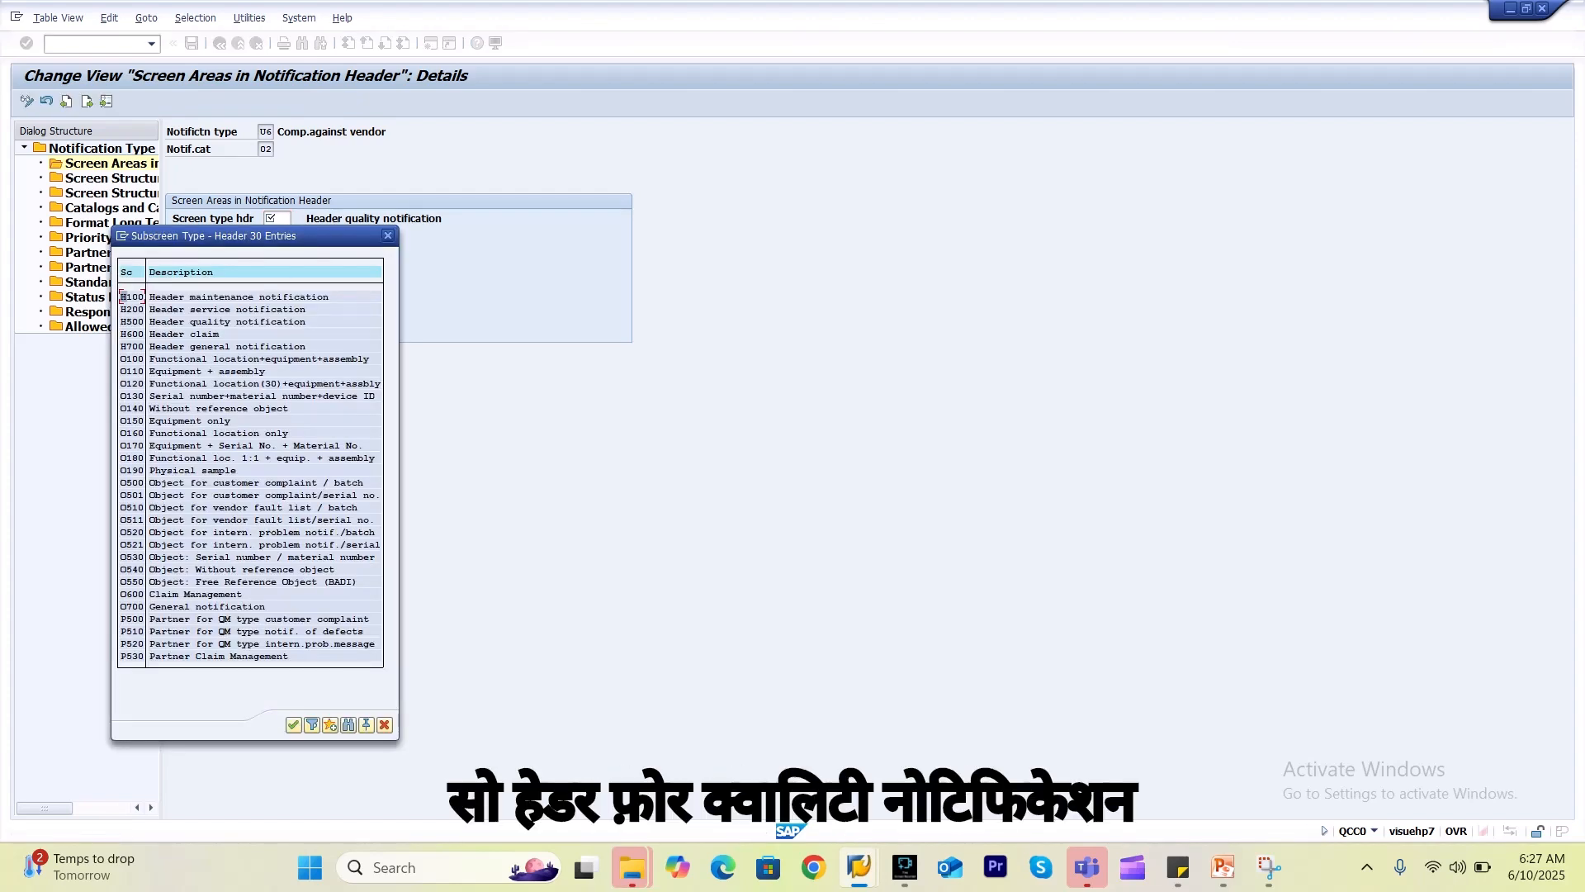
double_click(199, 321)
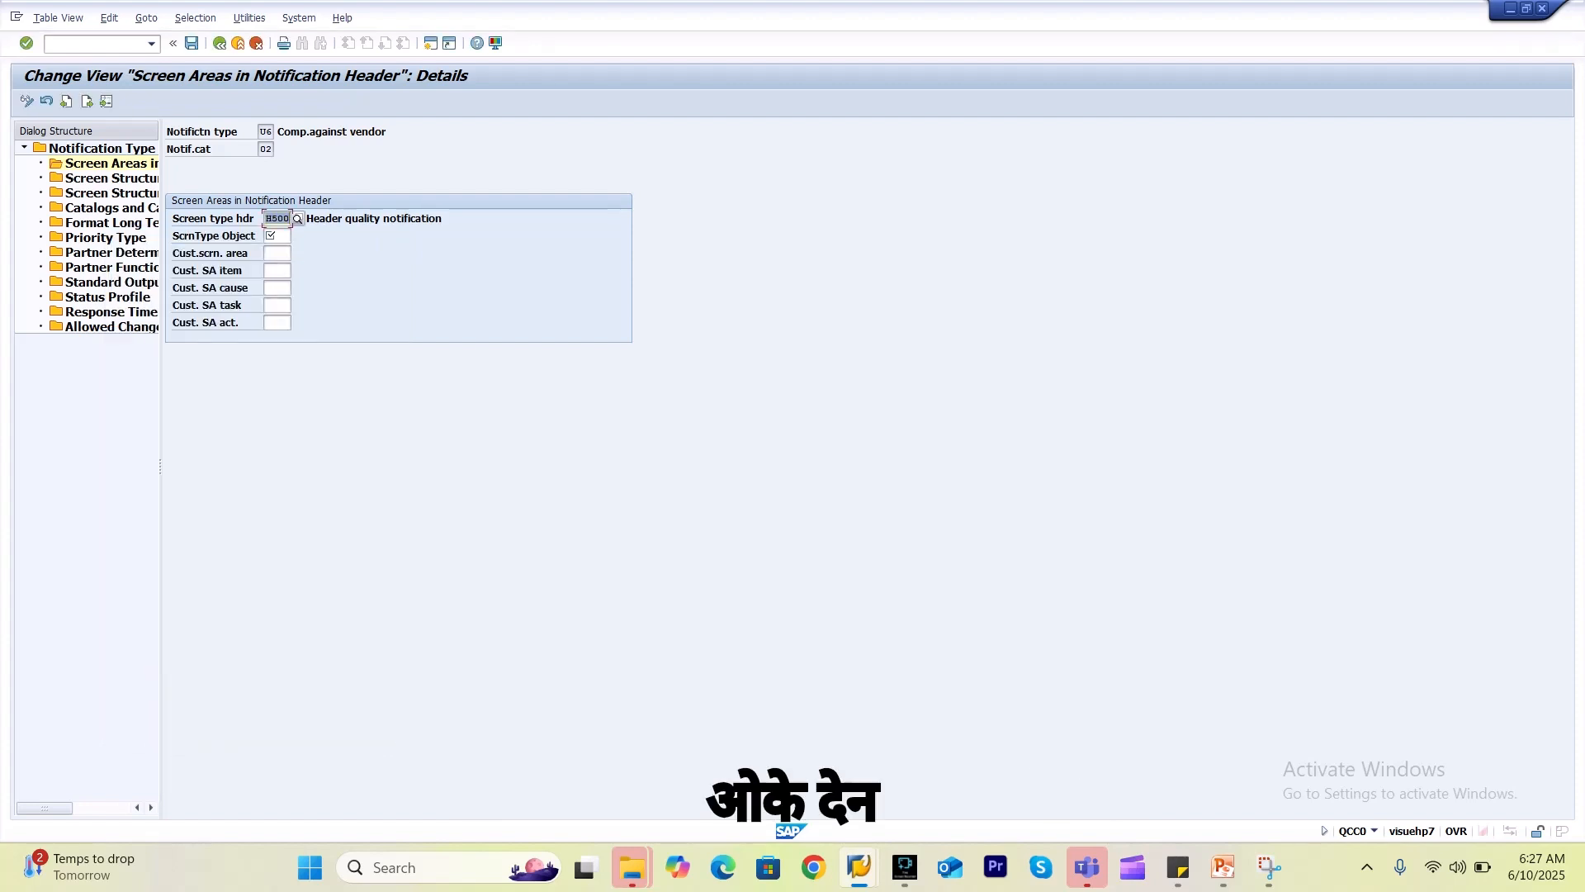
Set object screen O510 (vendor fault list / batch) and save under the customizing request.
left_click(277, 236)
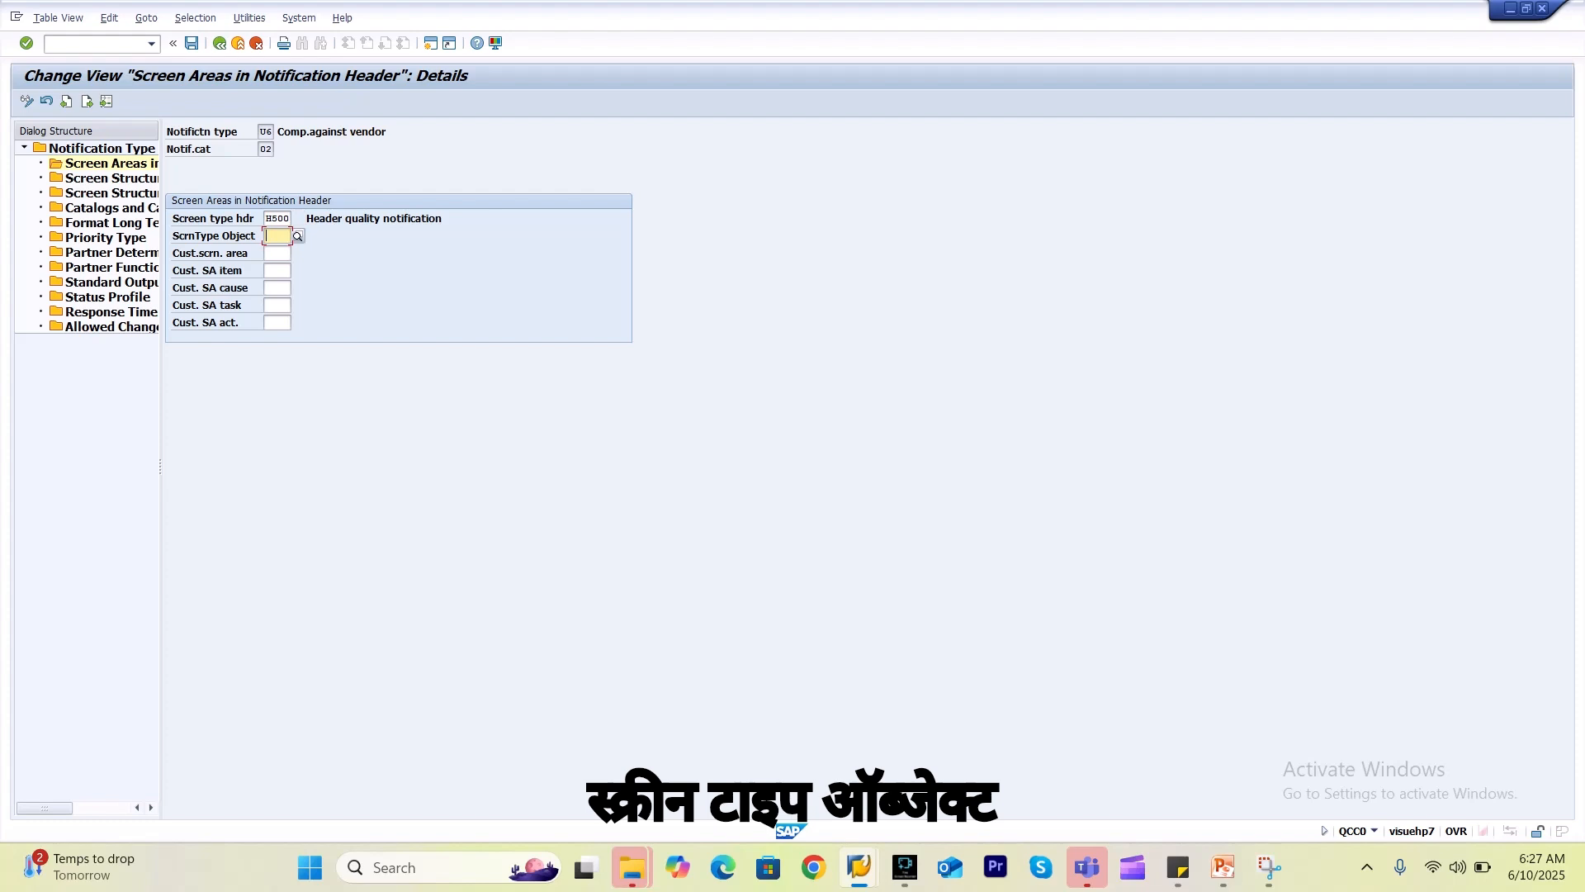
left_click(297, 236)
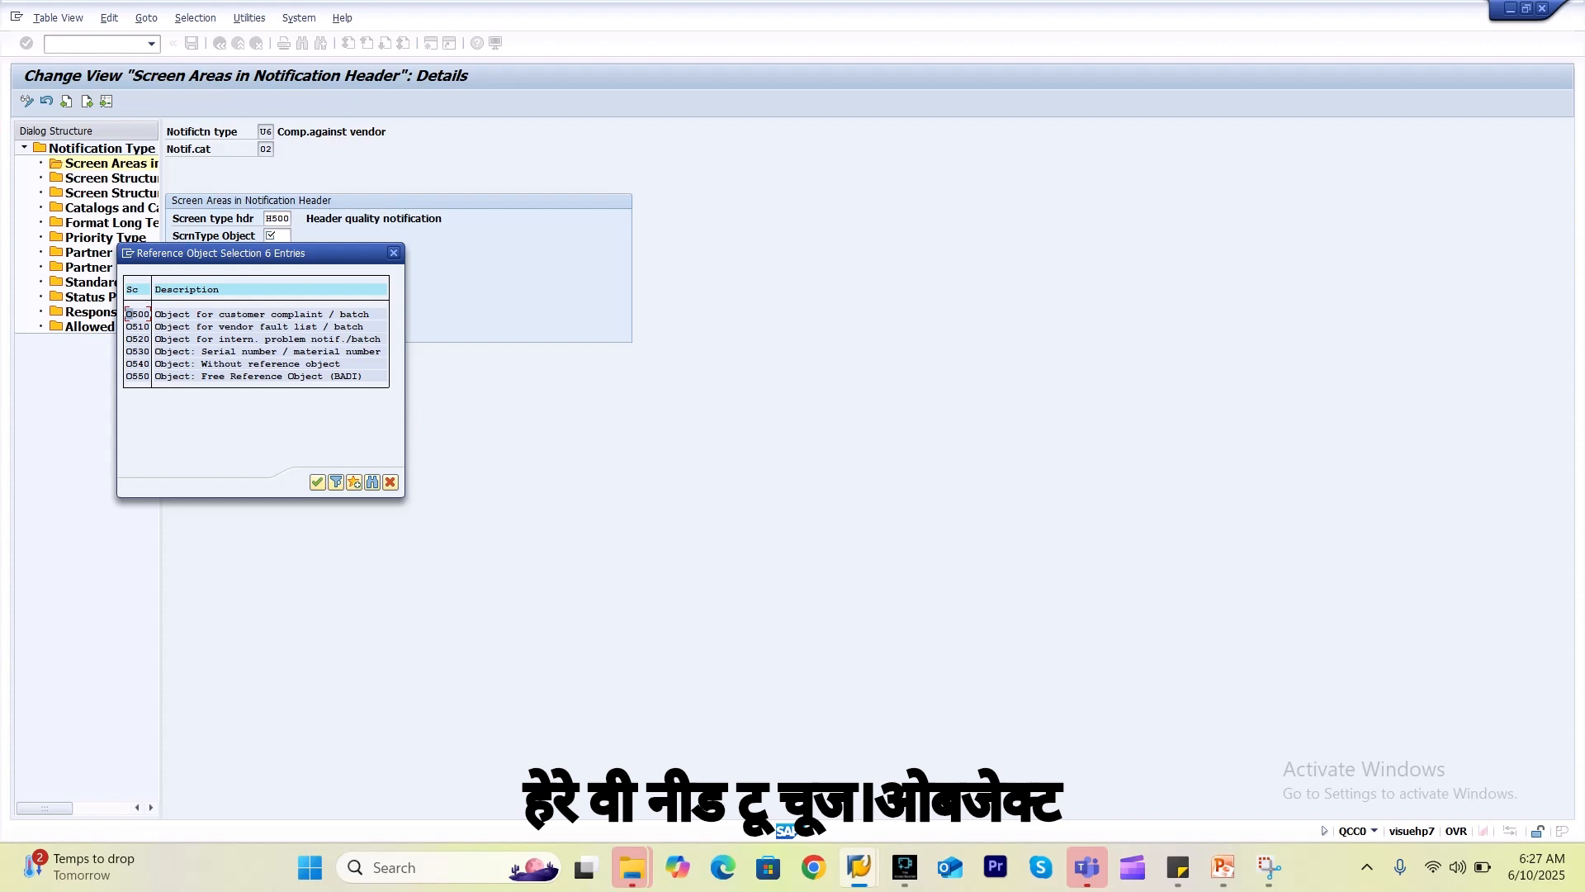
left_click(227, 326)
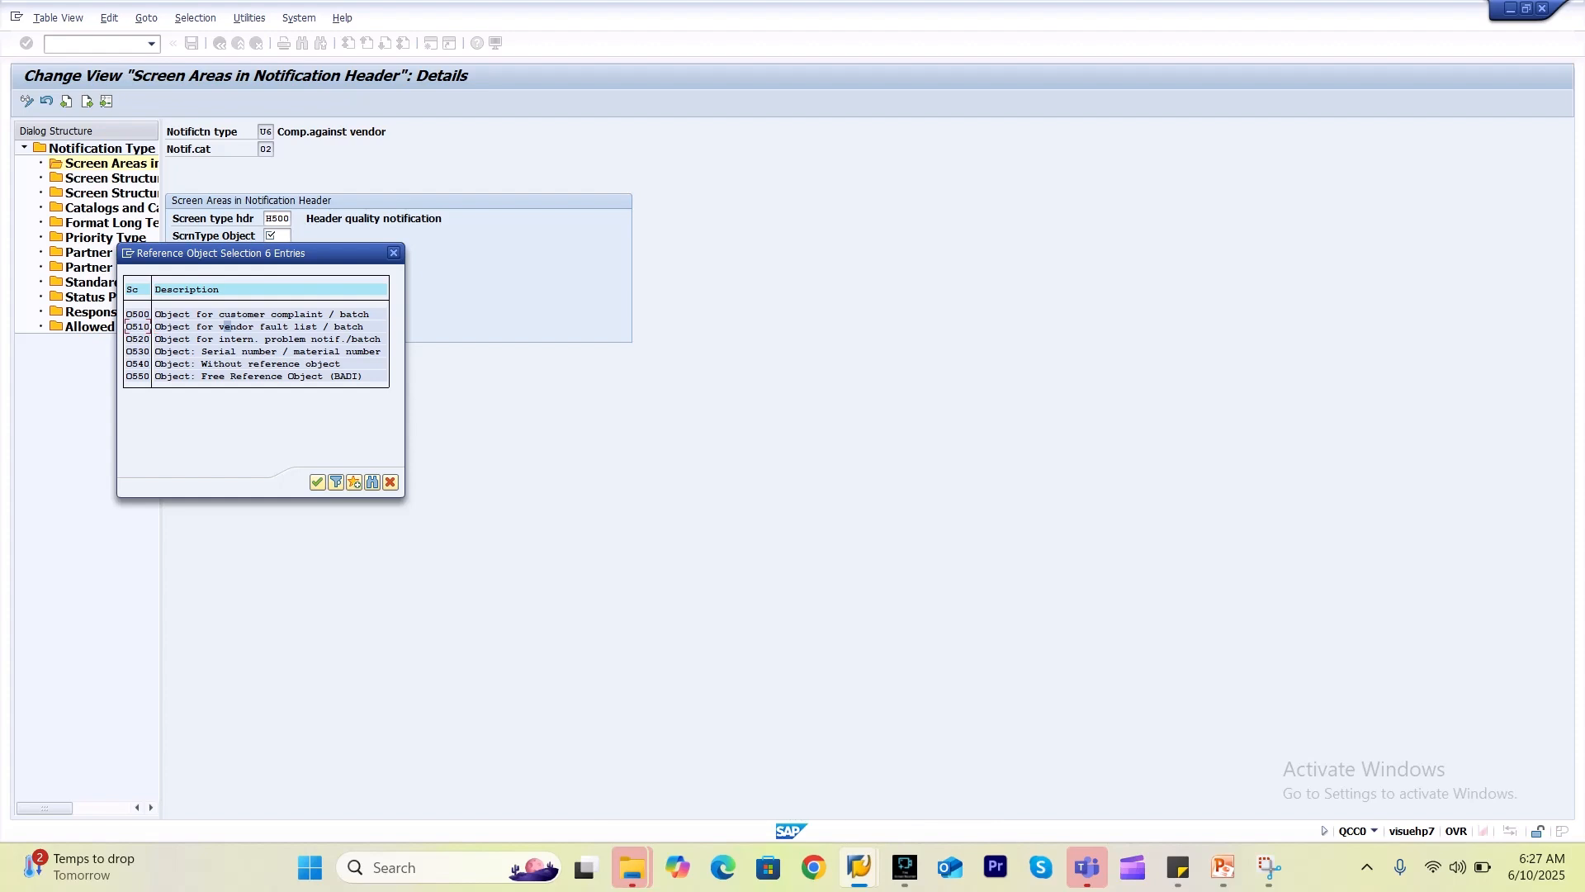
double_click(227, 326)
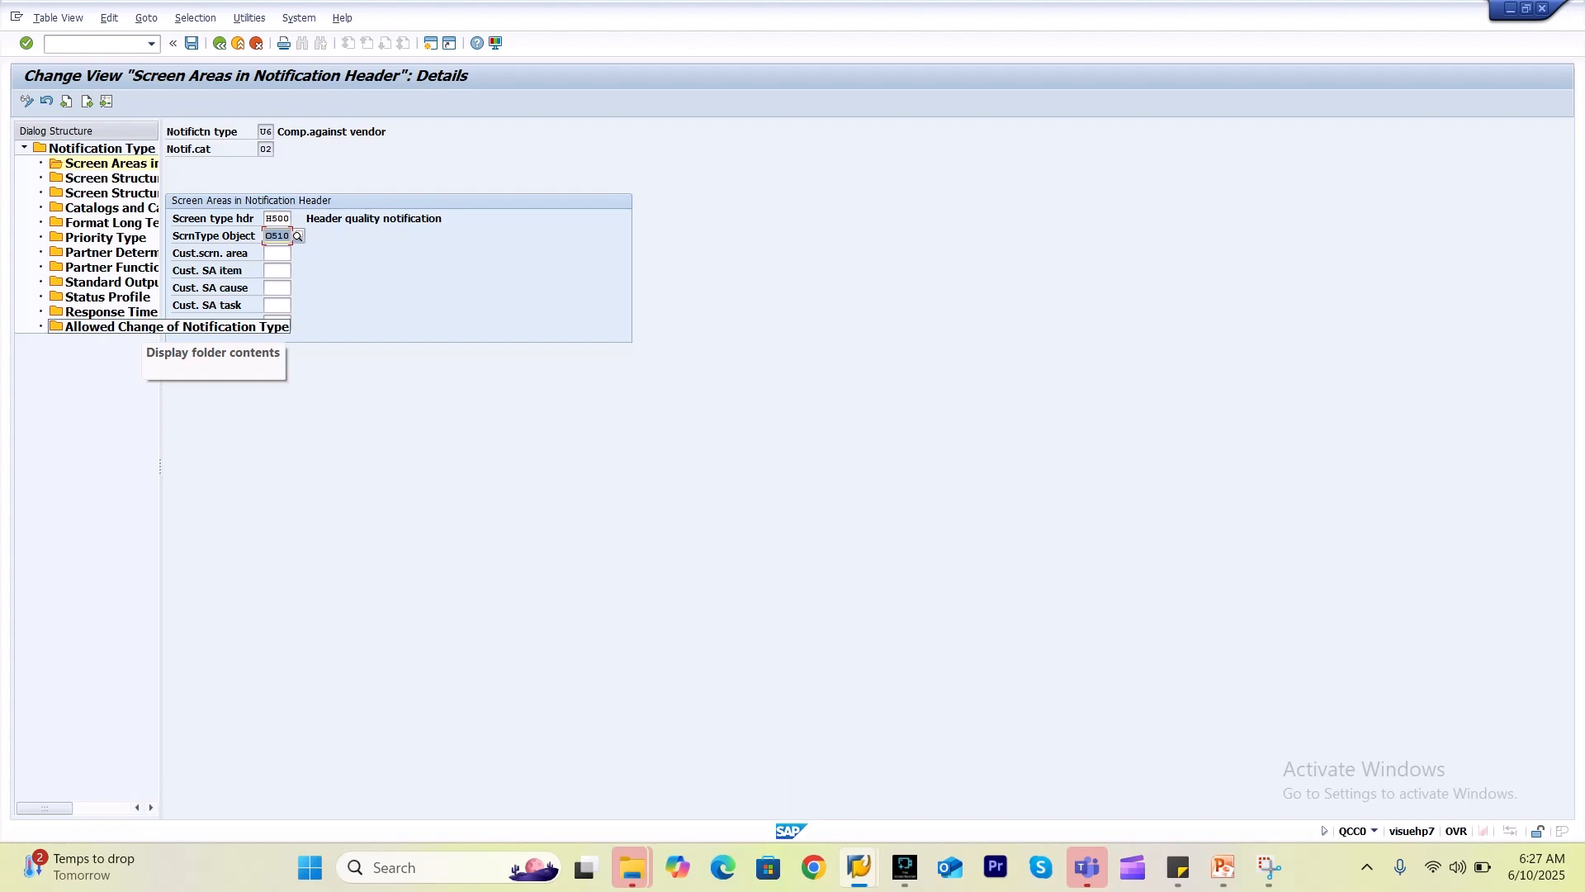
key("Return")
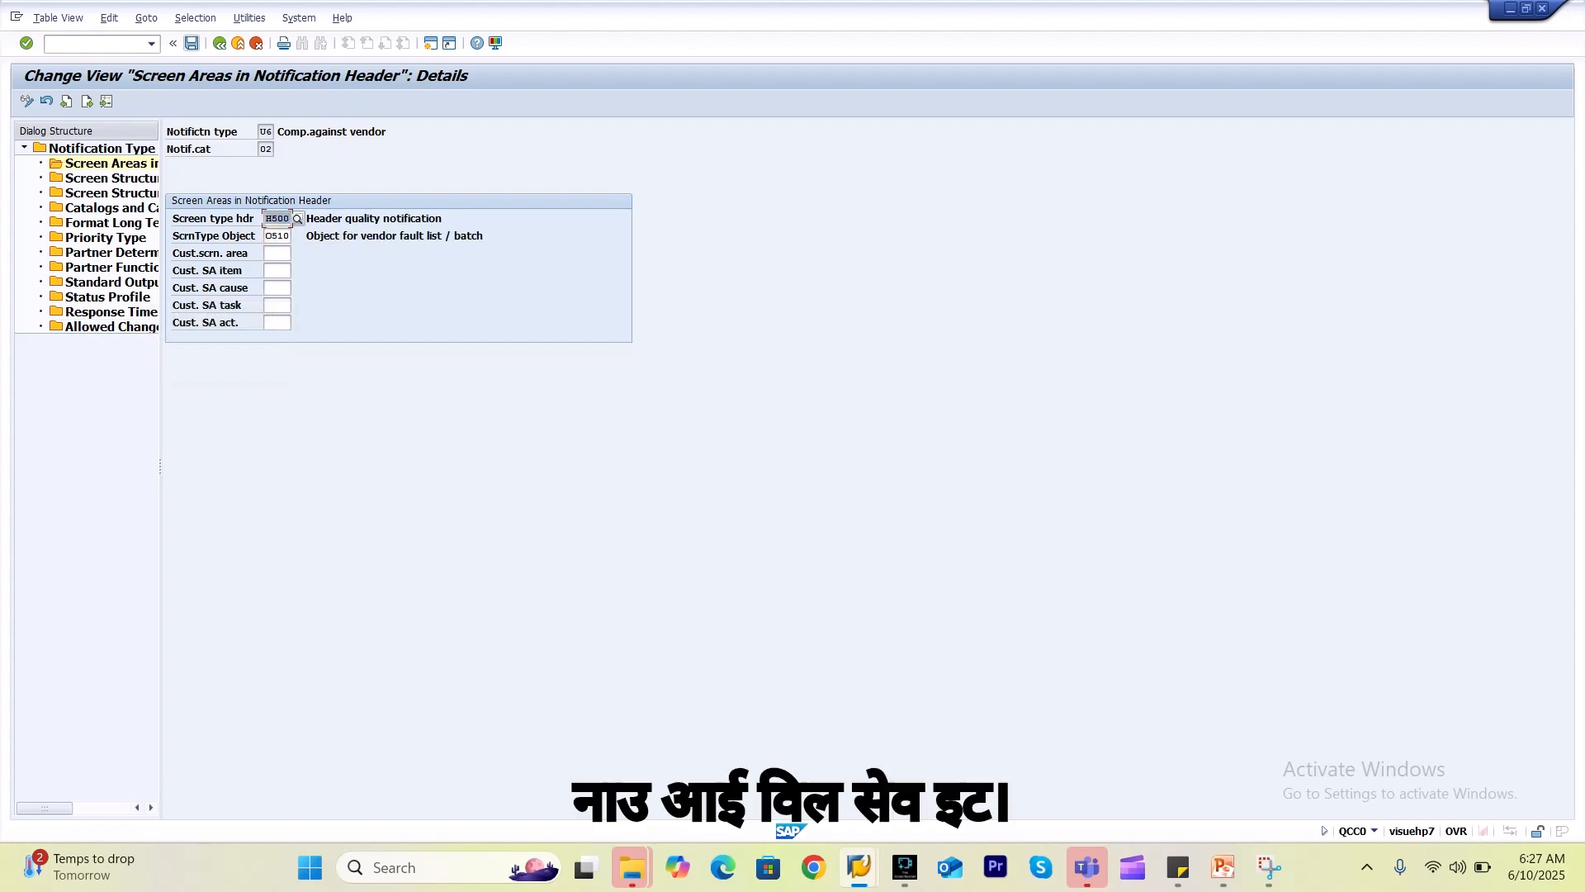
left_click(192, 44)
left_click(242, 273)
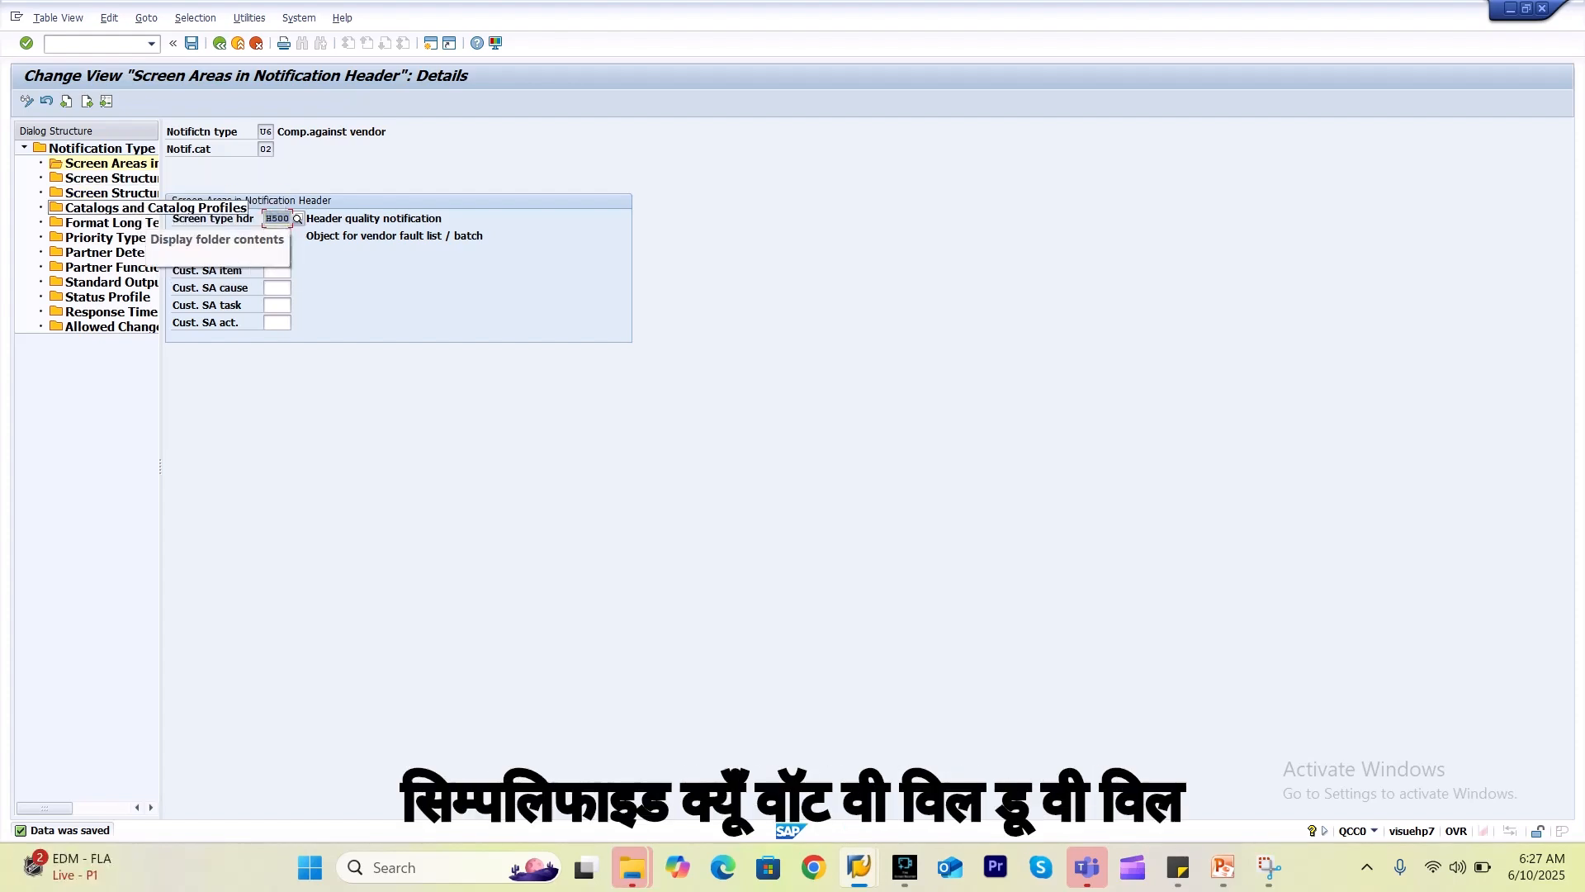
In U6's Catalogs and Catalog Profiles, leave Coding empty and set Problems to D, Failure Mode.
double_click(132, 209)
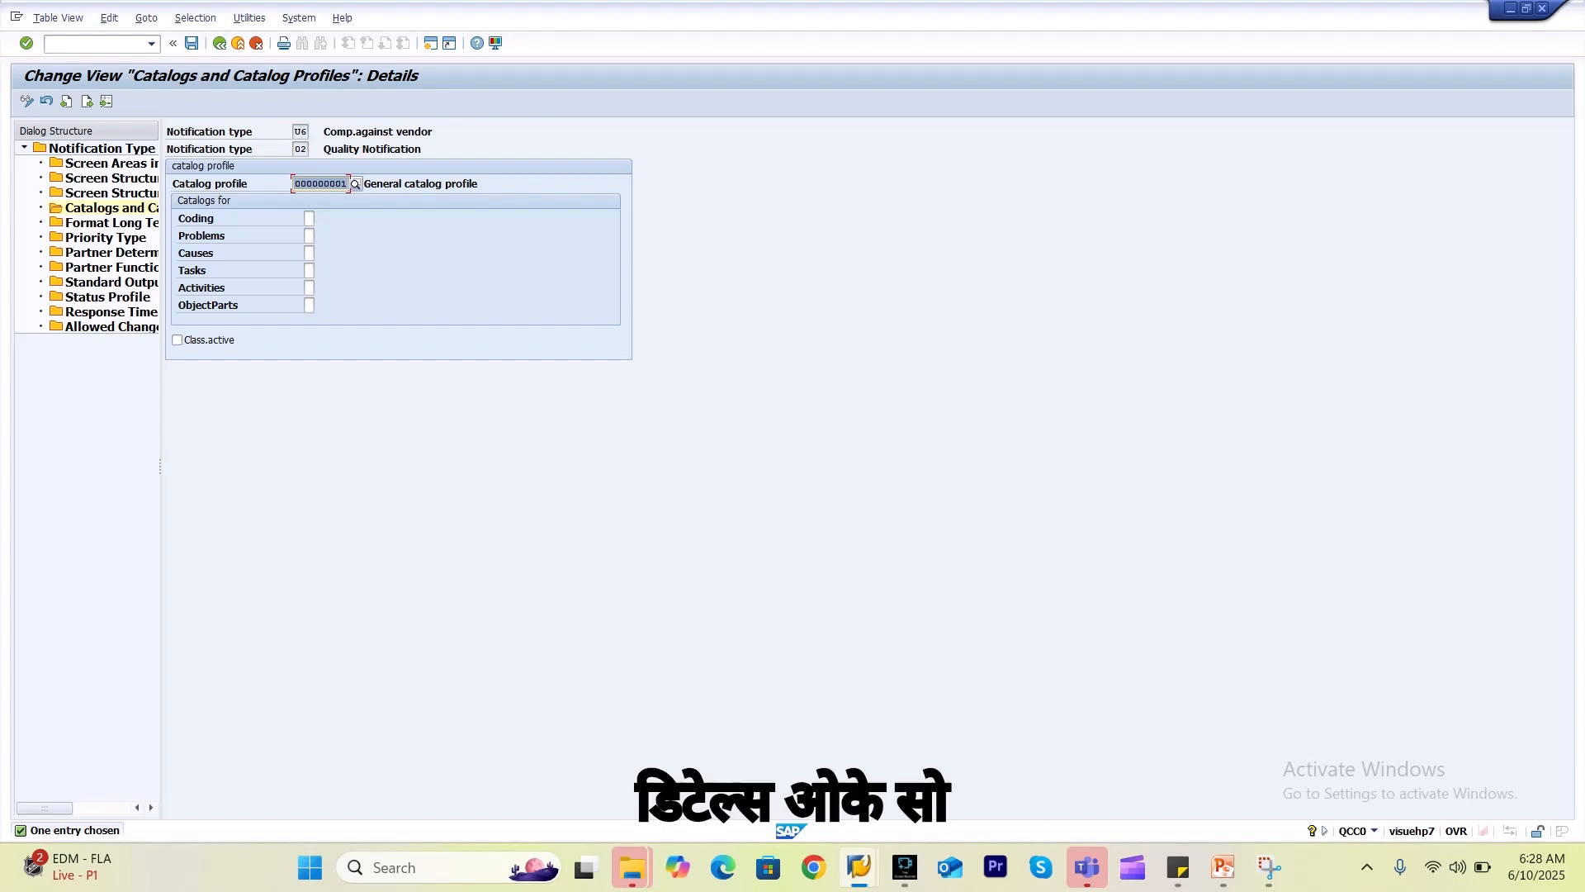
left_click(308, 219)
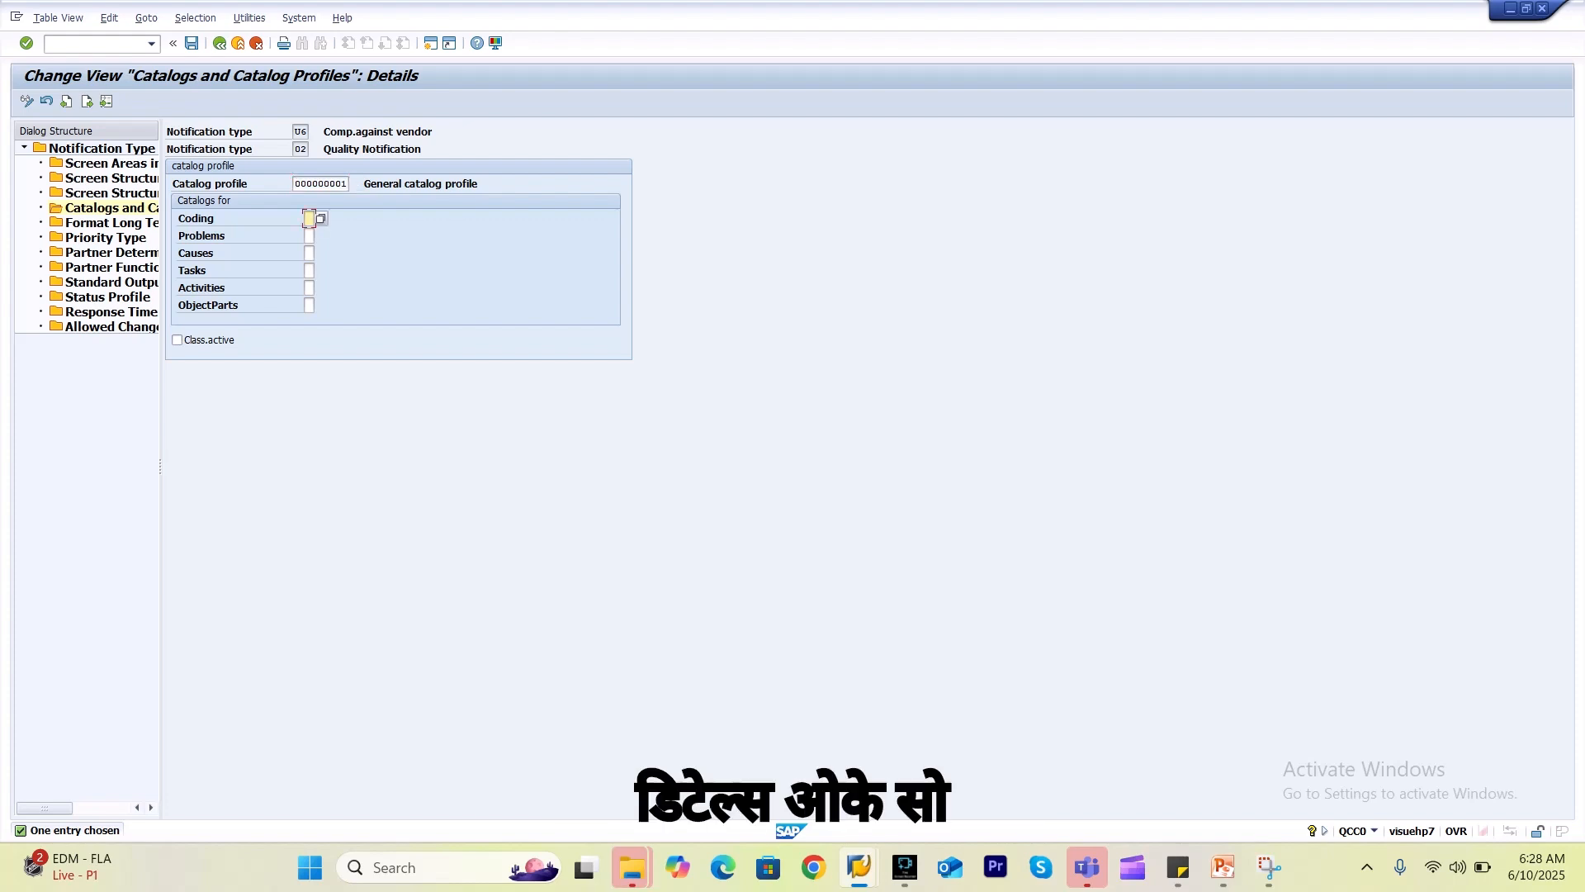
left_click(321, 218)
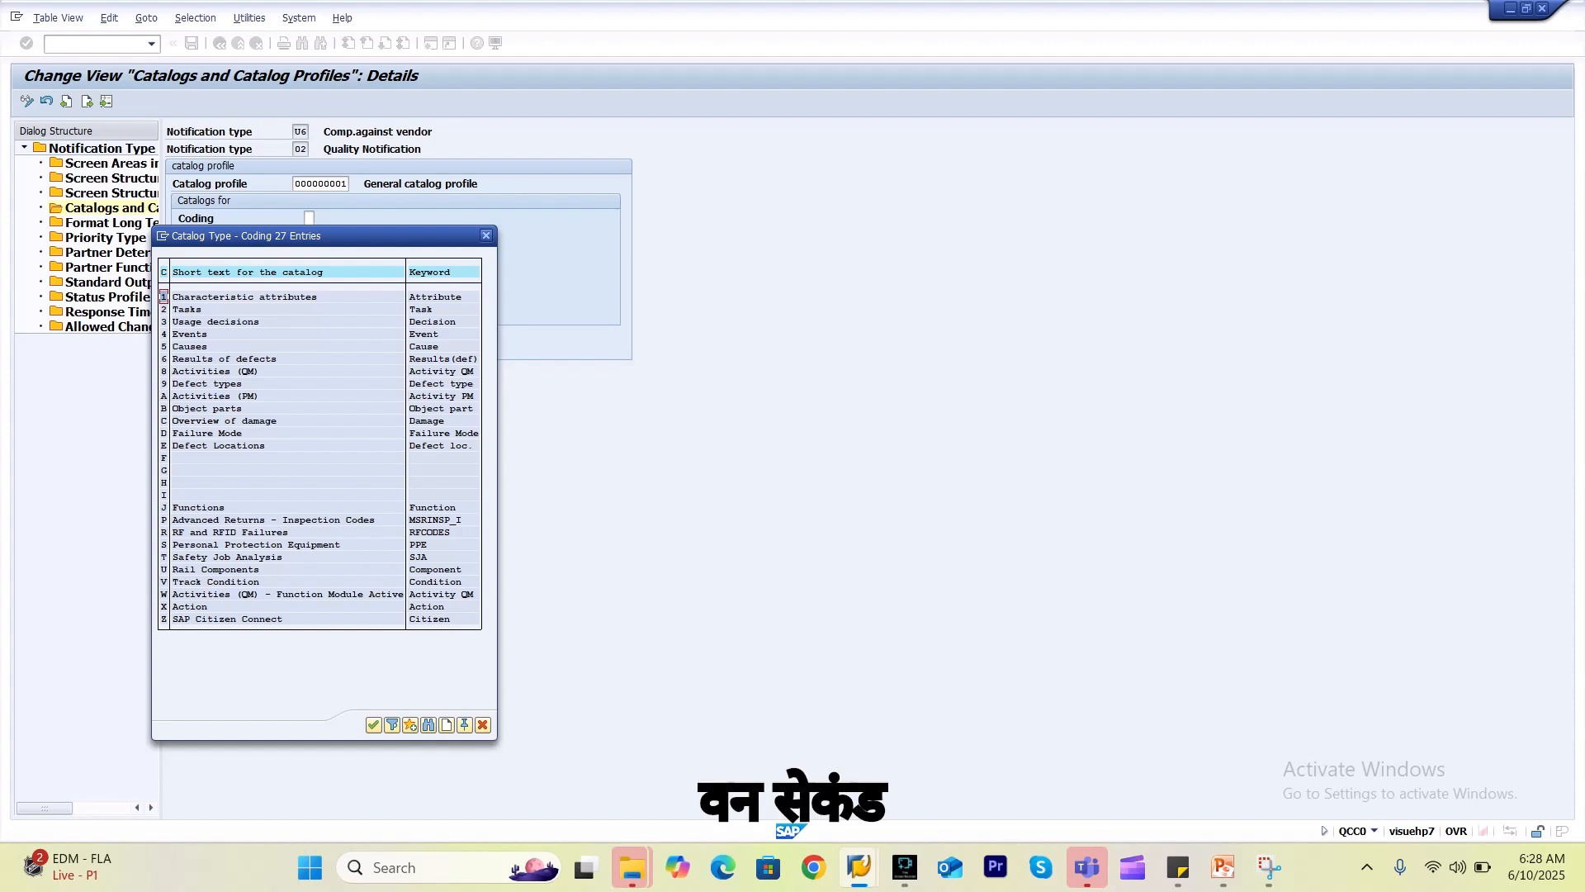
key("Escape")
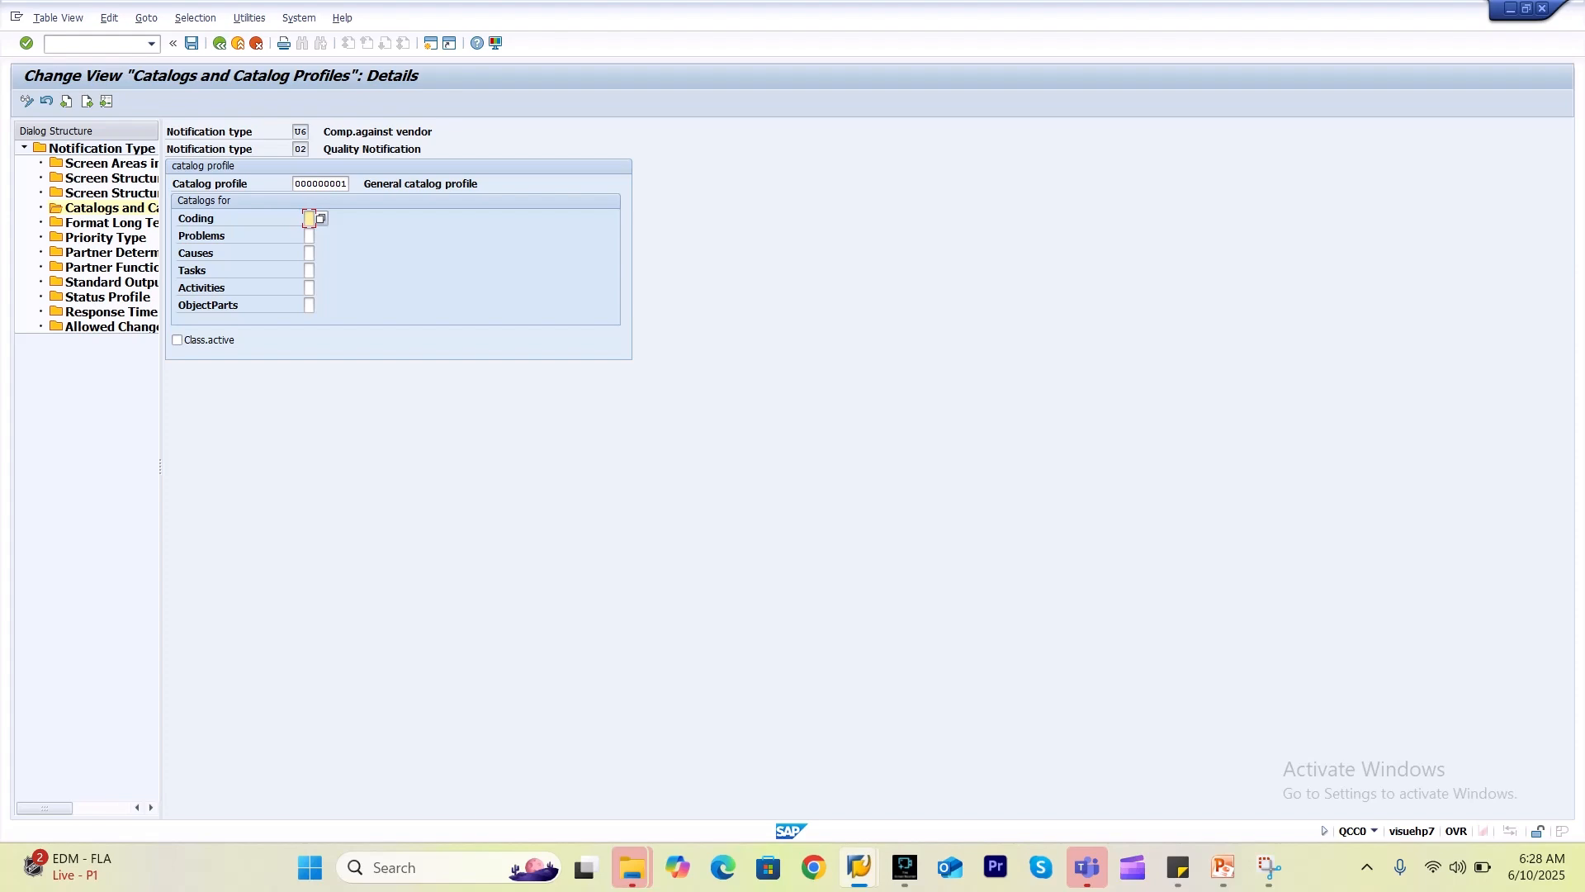
left_click(309, 237)
left_click(320, 237)
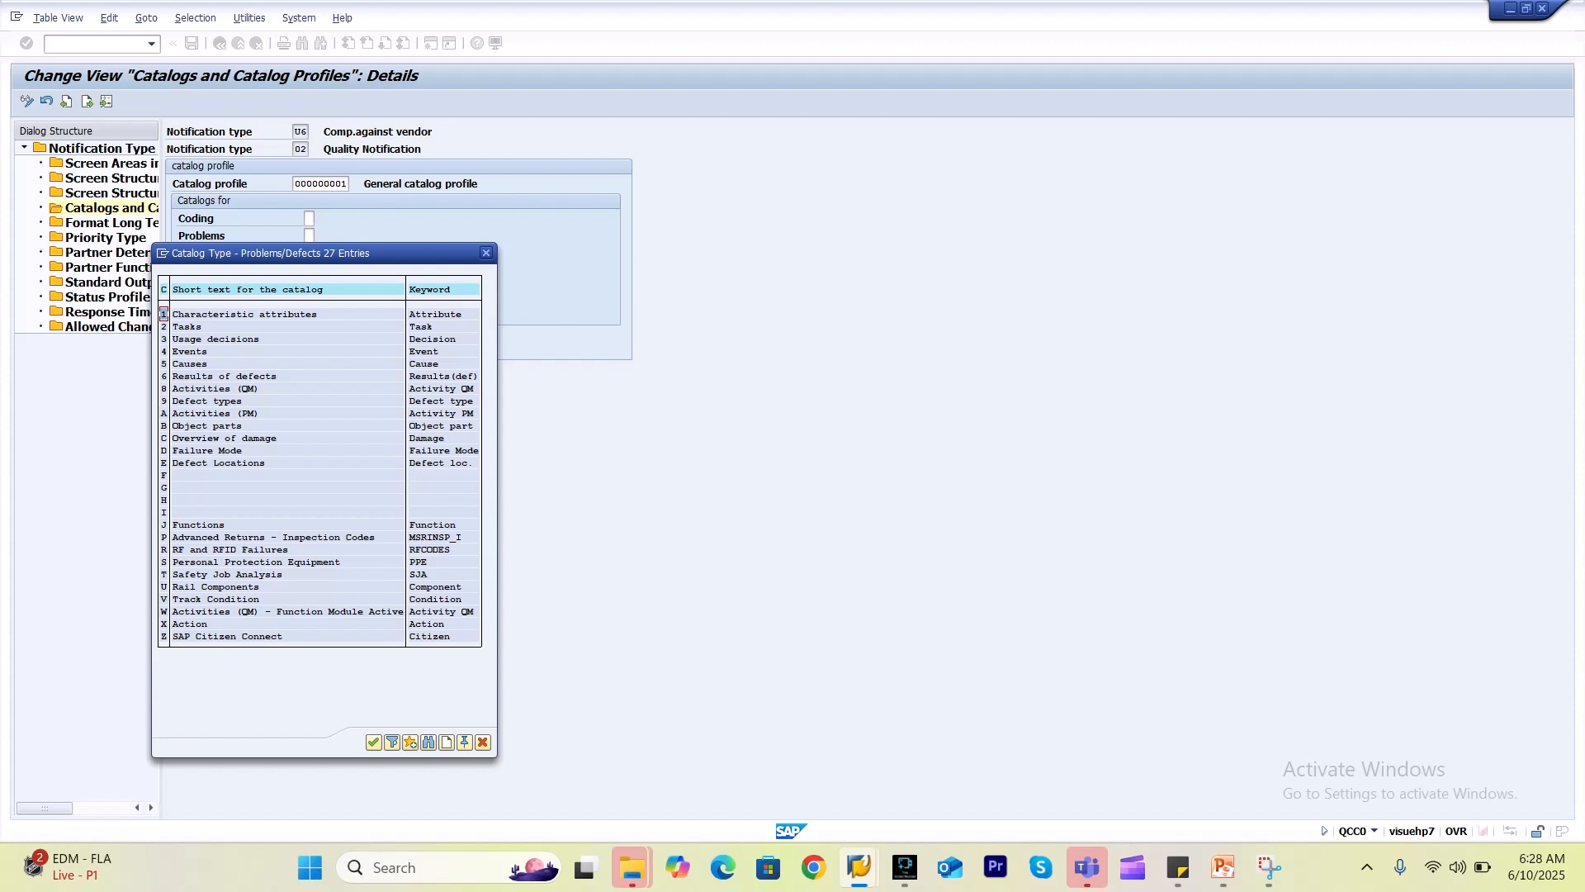
double_click(227, 450)
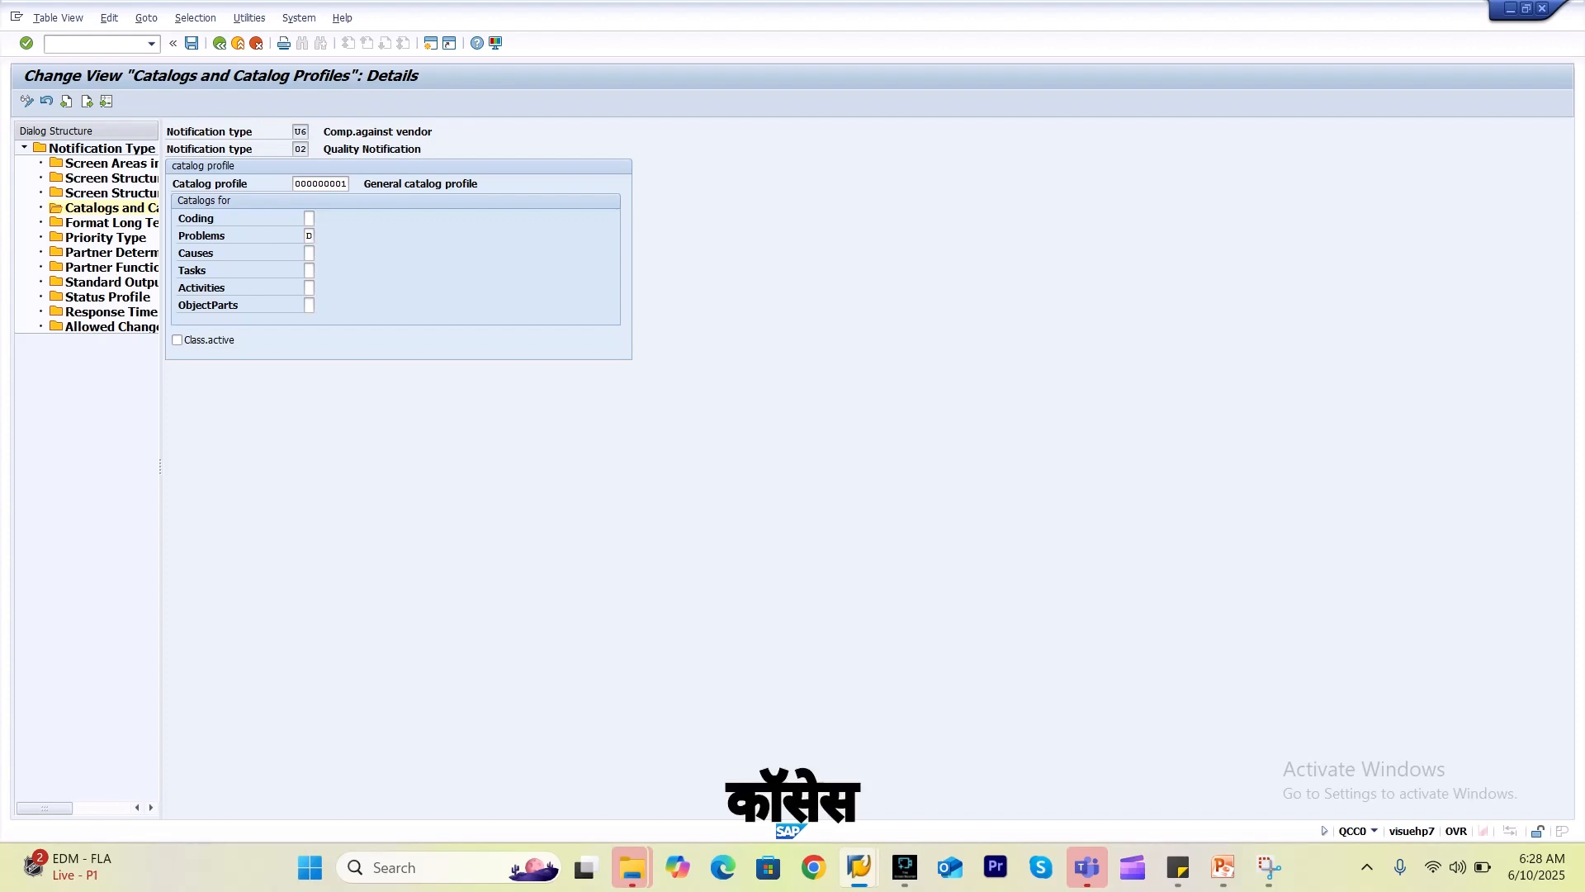
key("F4")
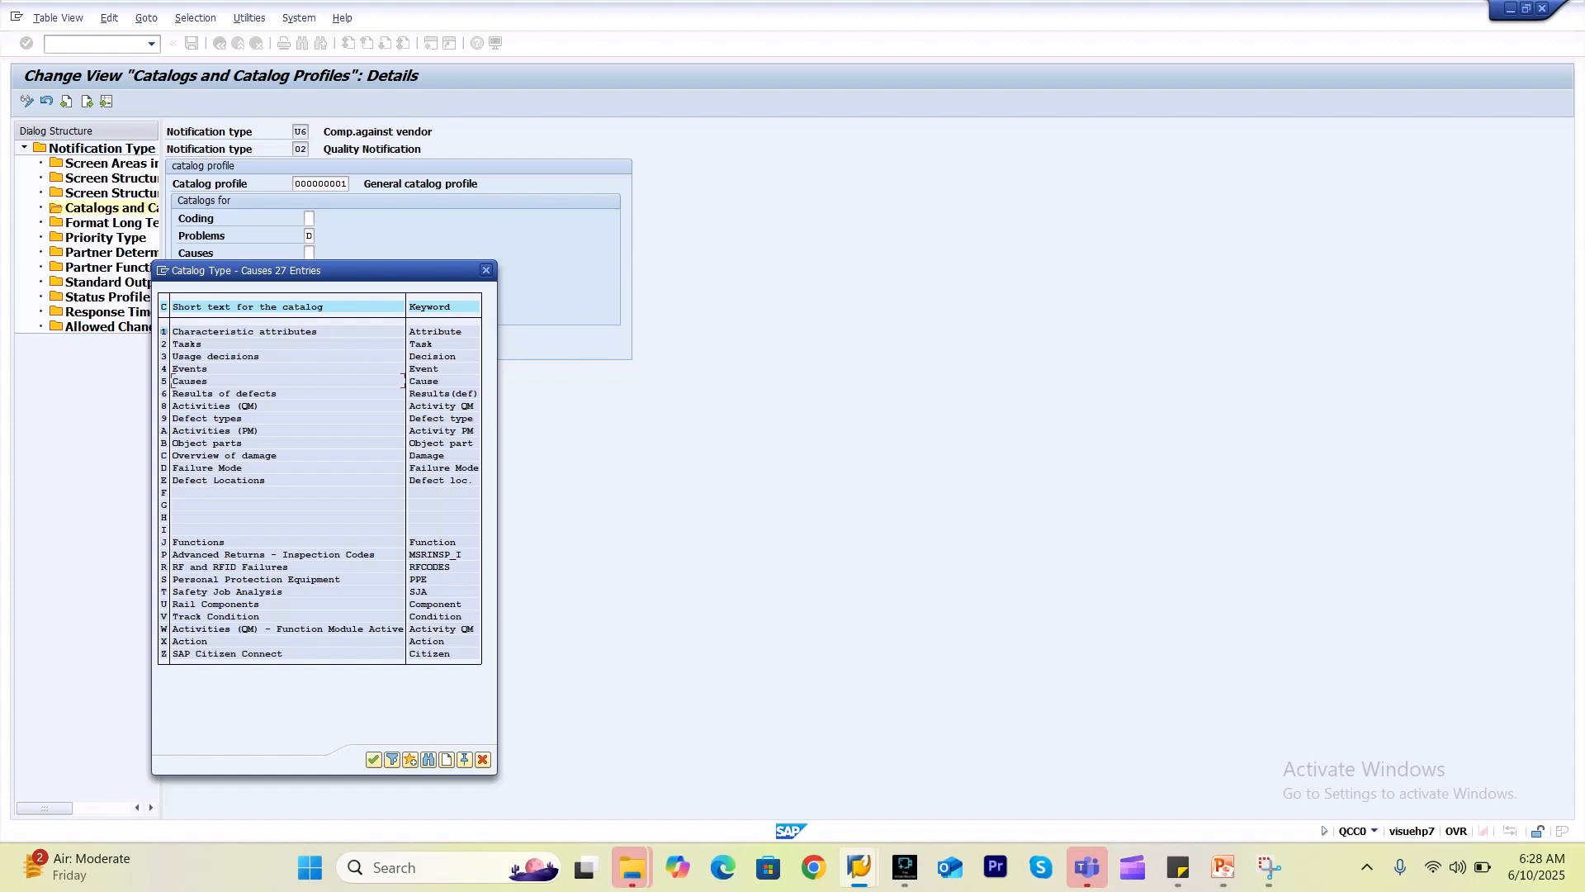
Assign catalogs Causes 5, Tasks 2, Activities 8 (QM) and ObjectParts B.
double_click(186, 380)
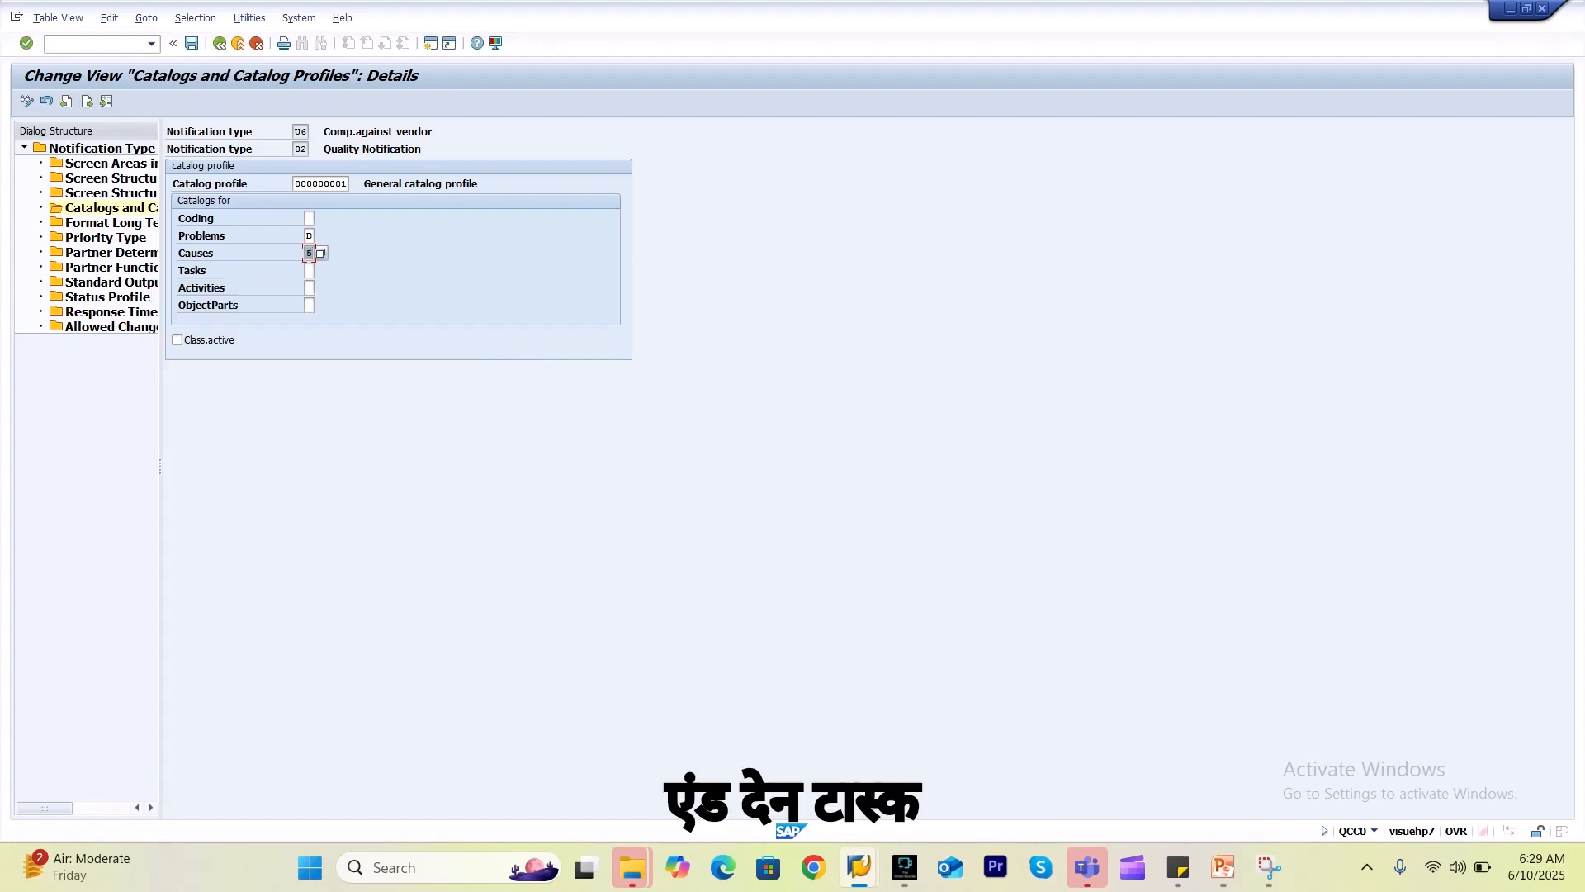
left_click(310, 271)
left_click(320, 270)
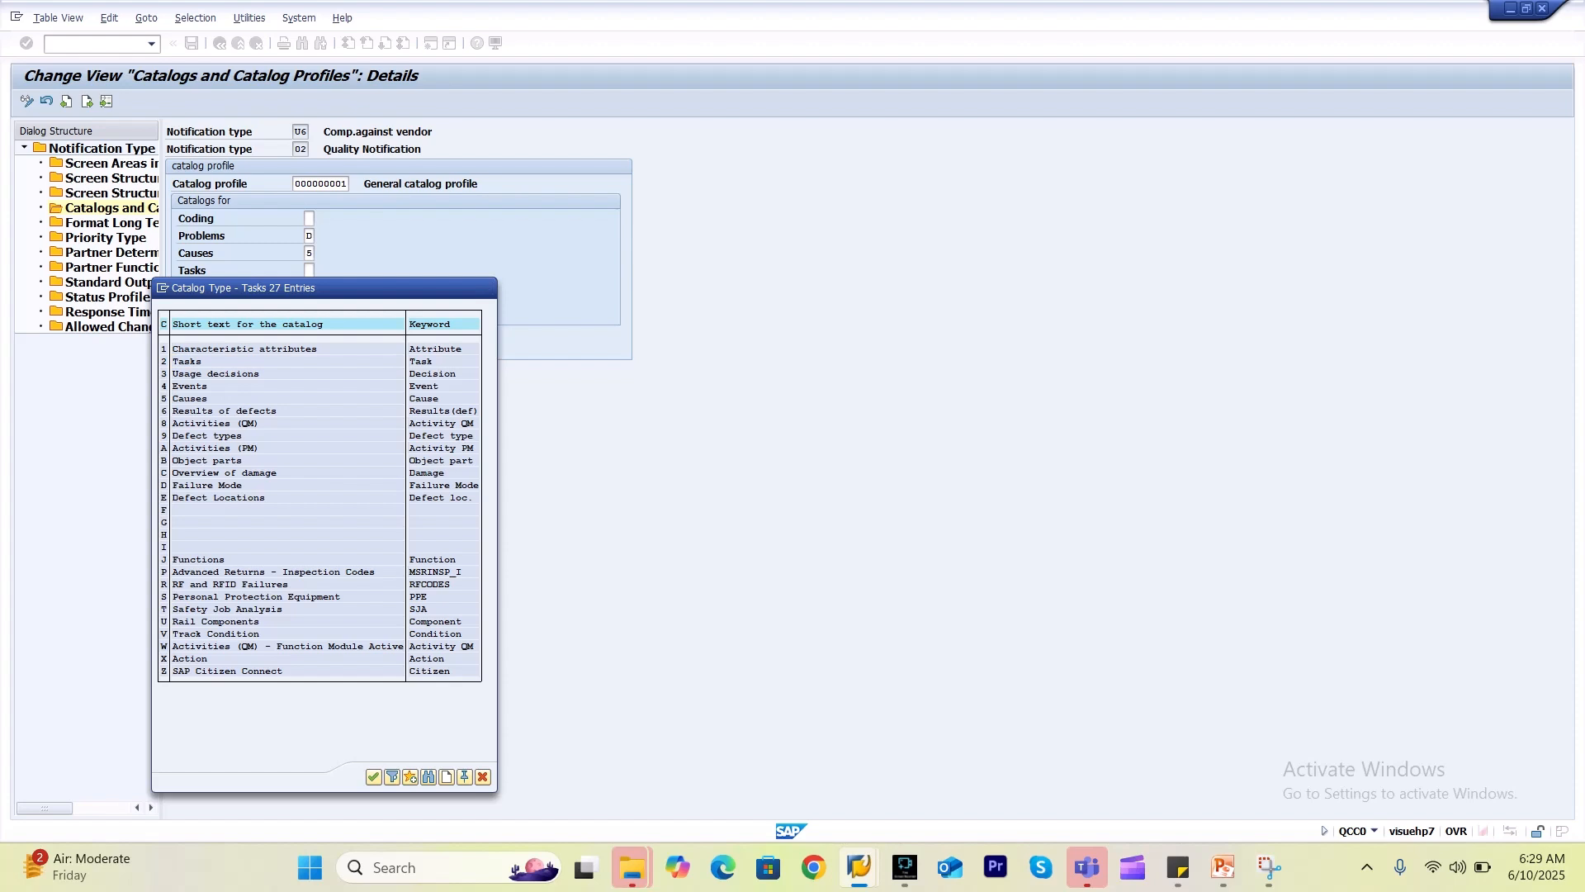
double_click(403, 360)
left_click(308, 288)
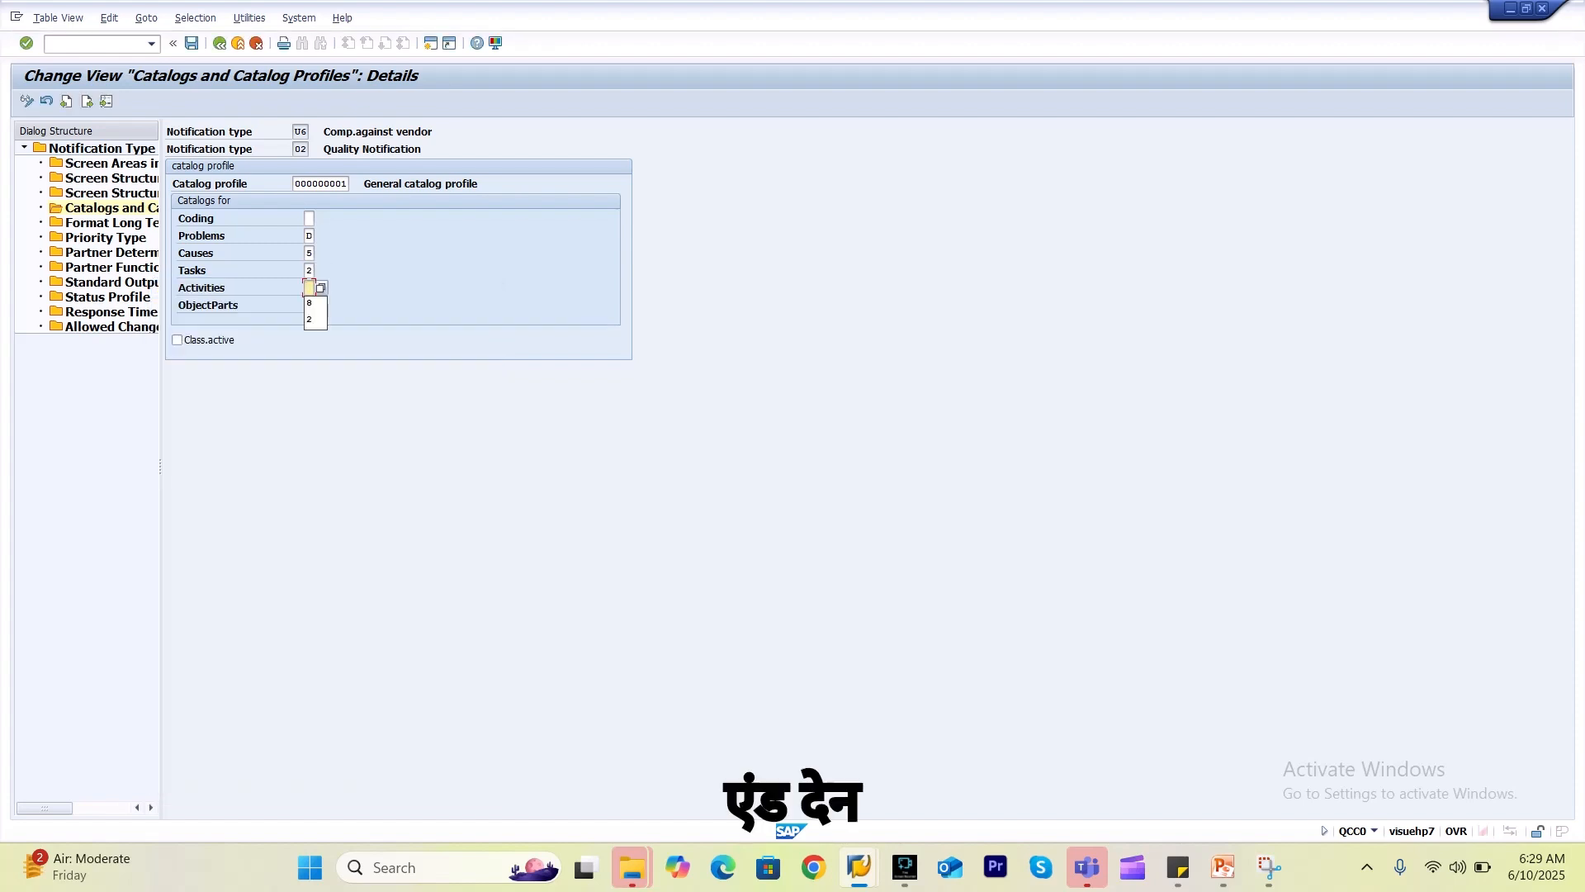
left_click(321, 287)
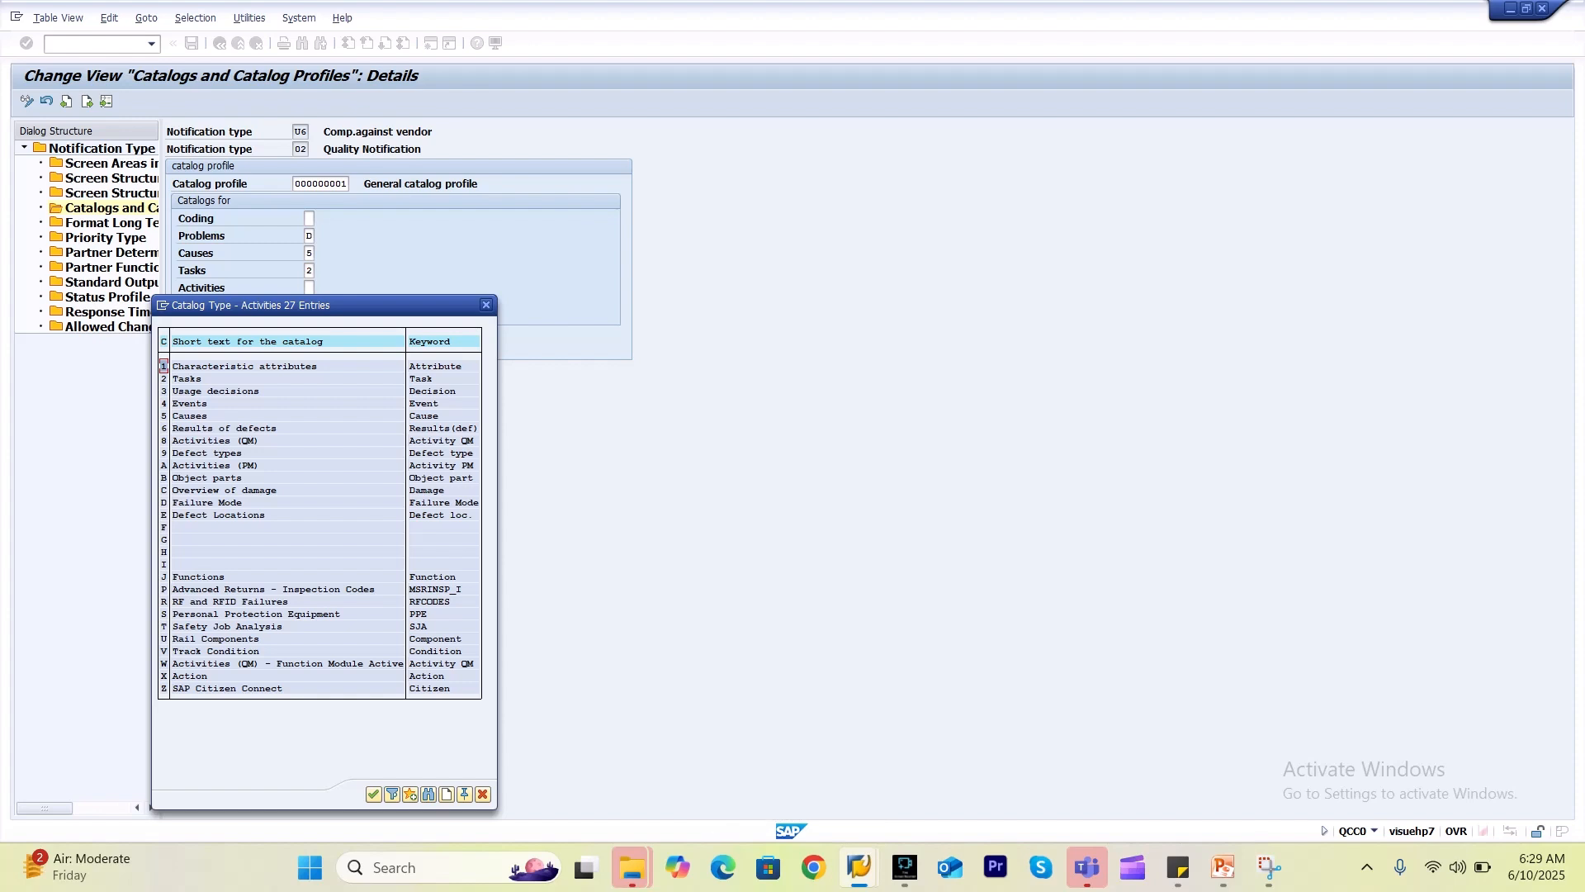
double_click(210, 440)
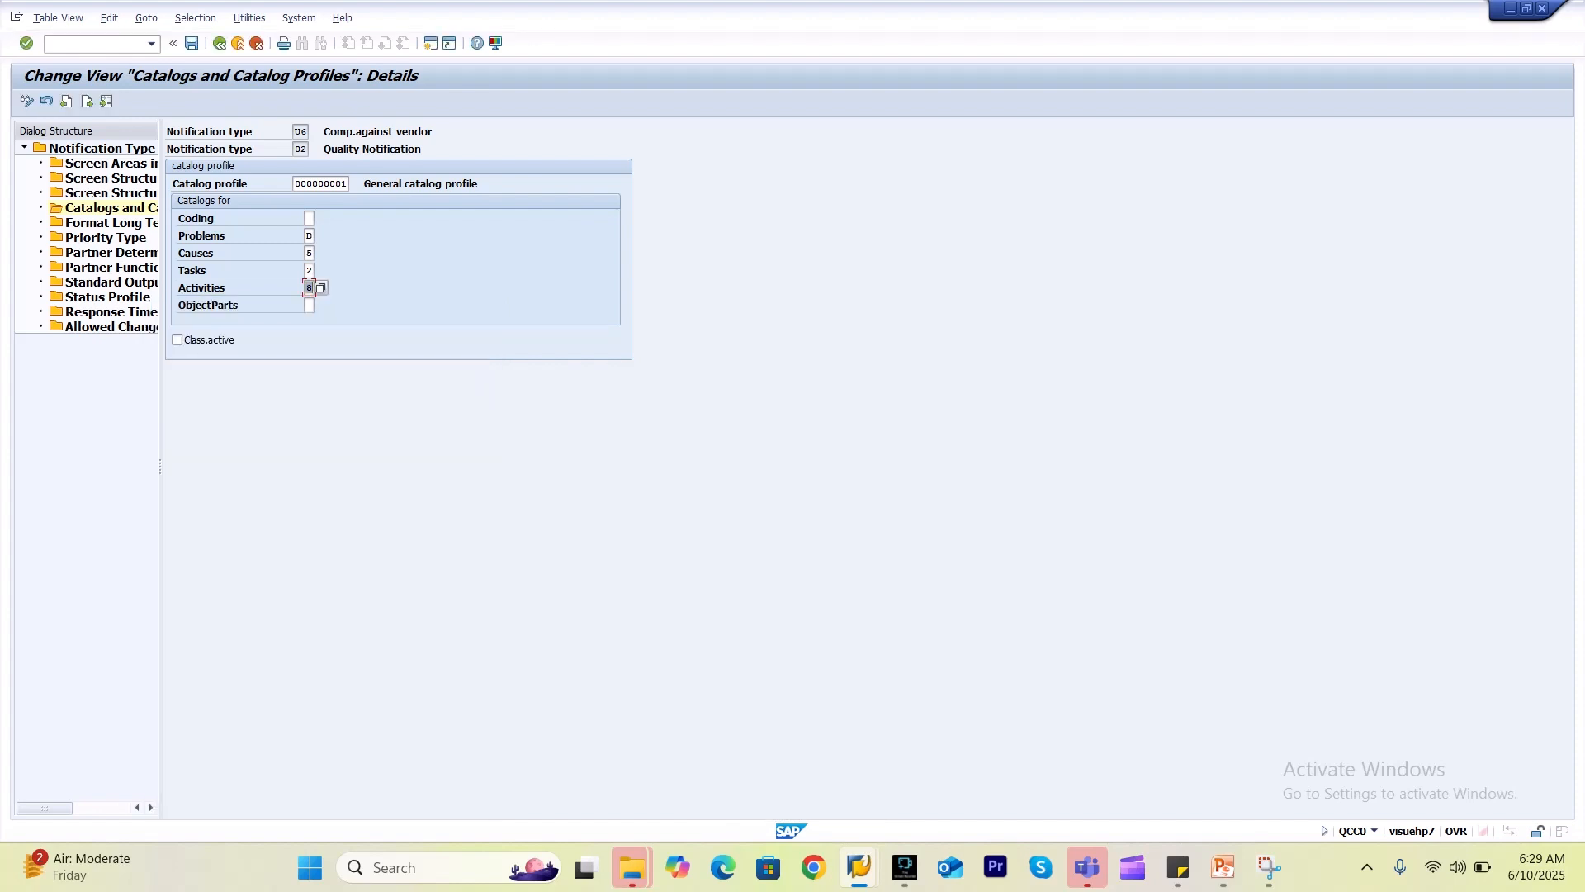
left_click(308, 305)
left_click(320, 306)
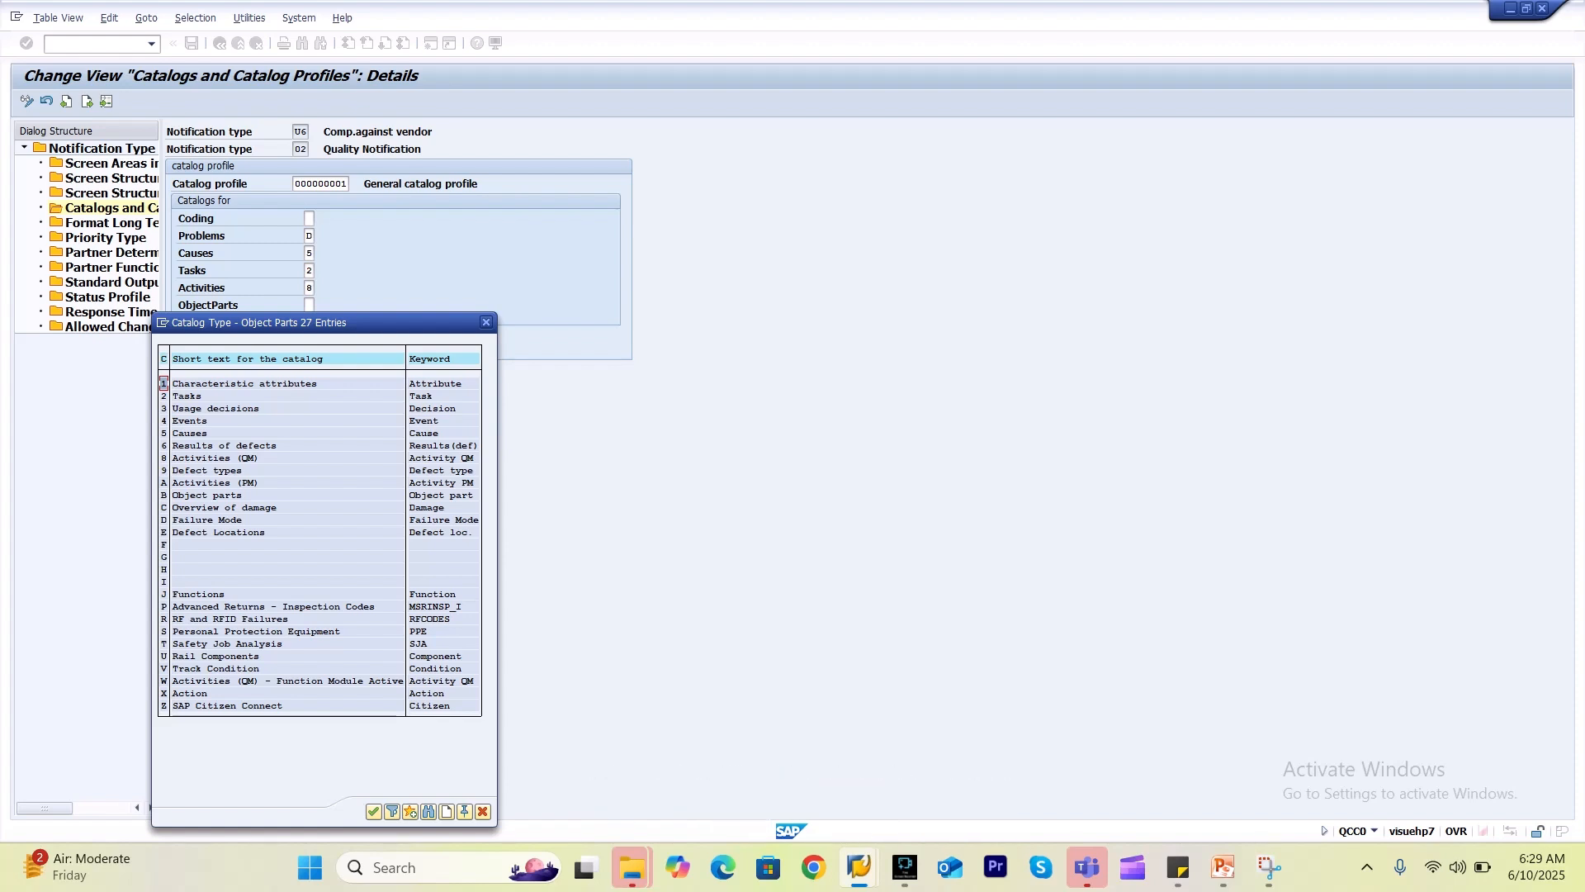
double_click(404, 495)
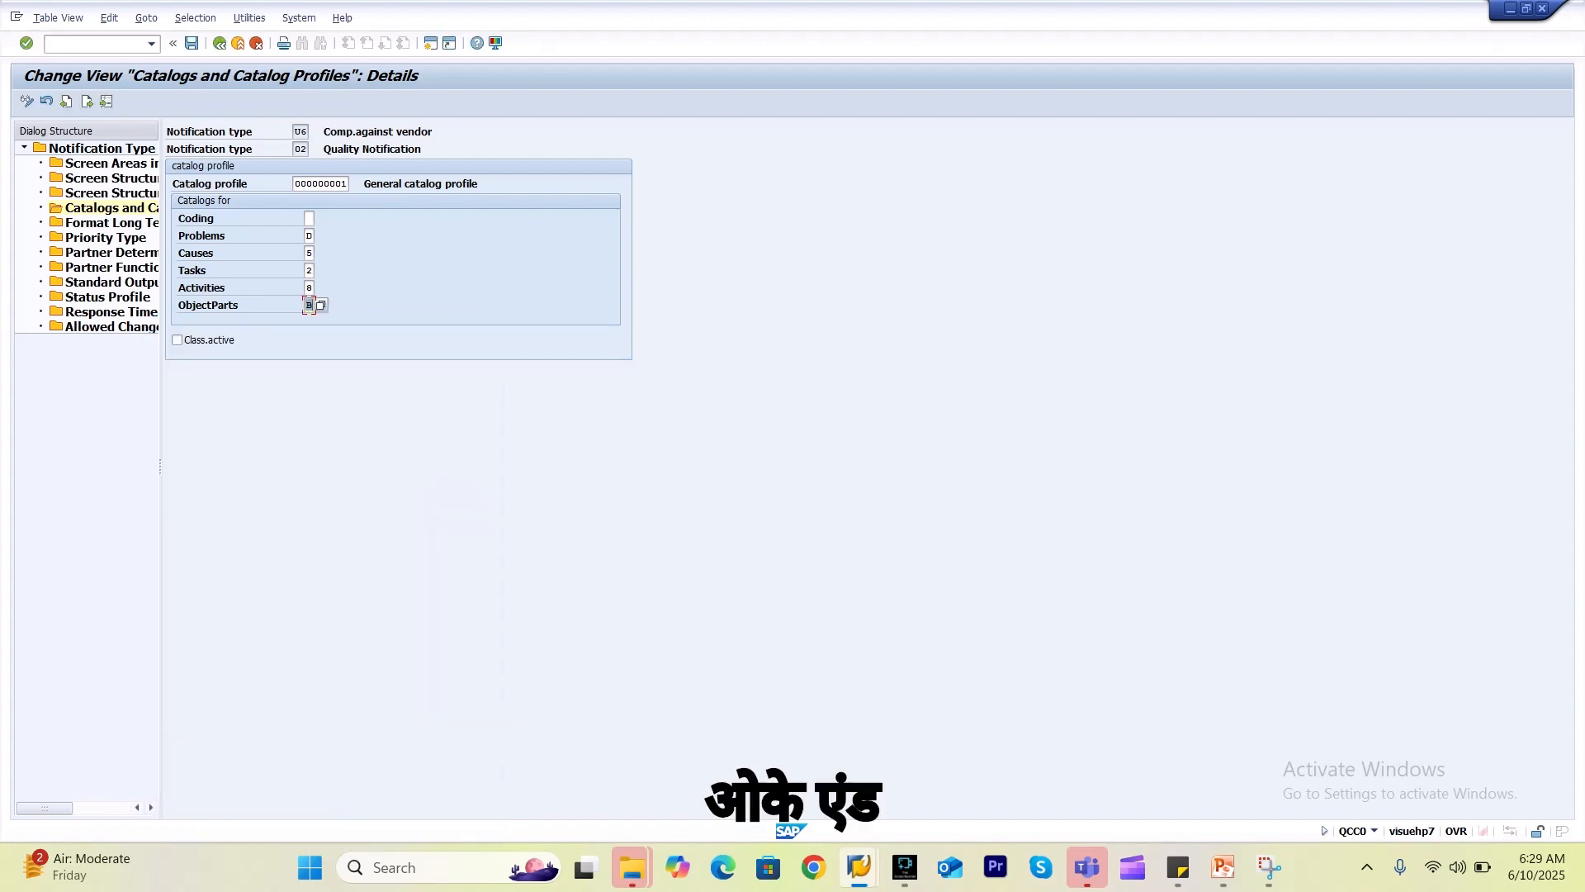
Change Problems to 9 Defect types and set Coding to D Failure Mode.
left_click(309, 219)
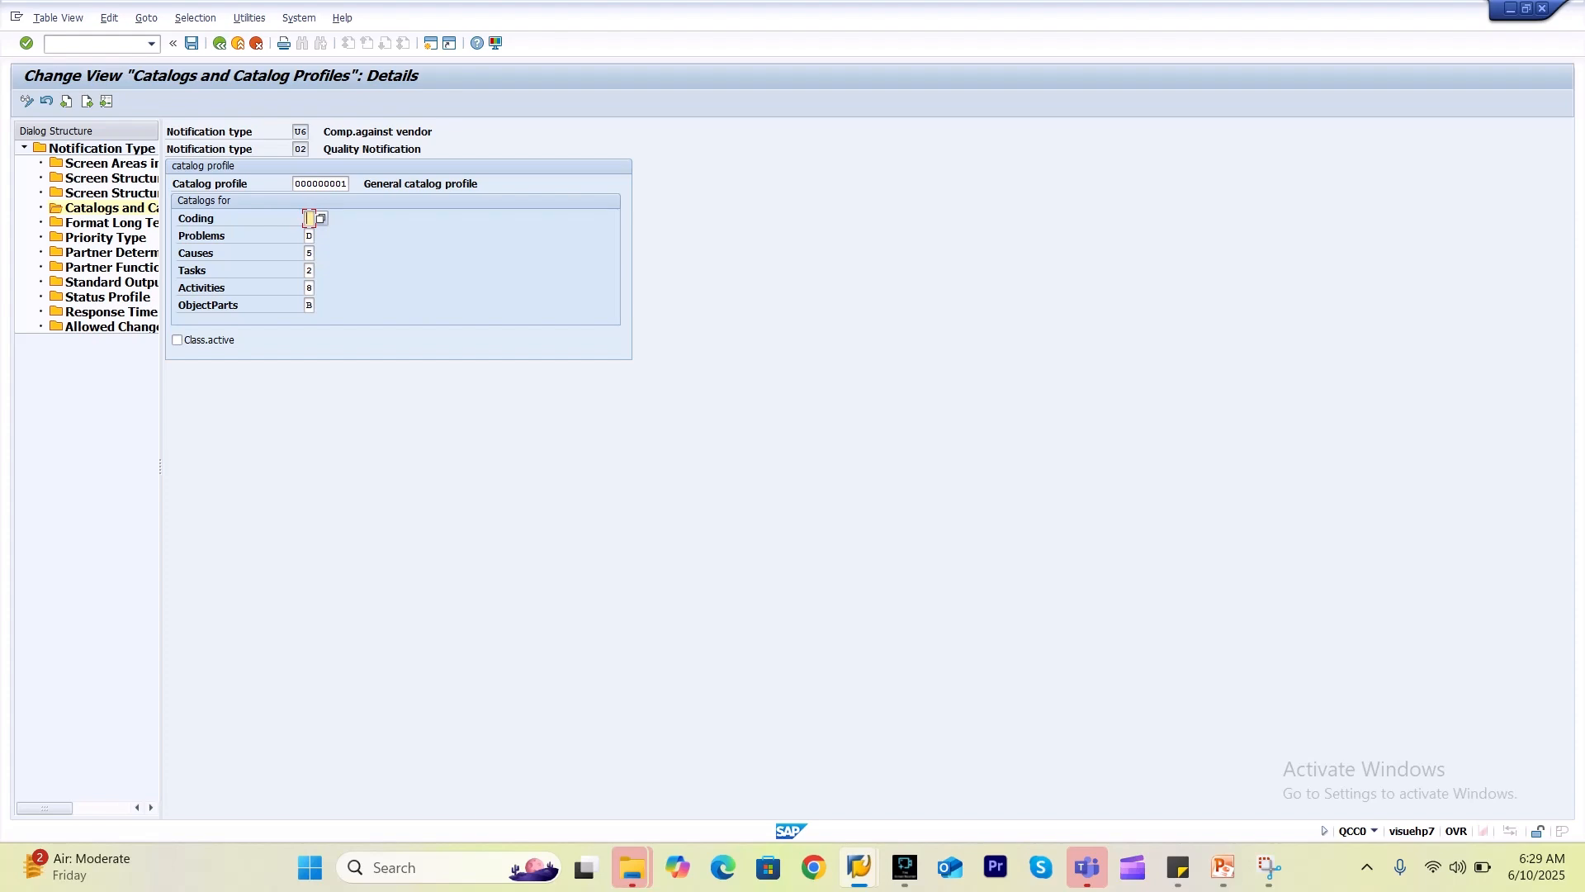
left_click(309, 236)
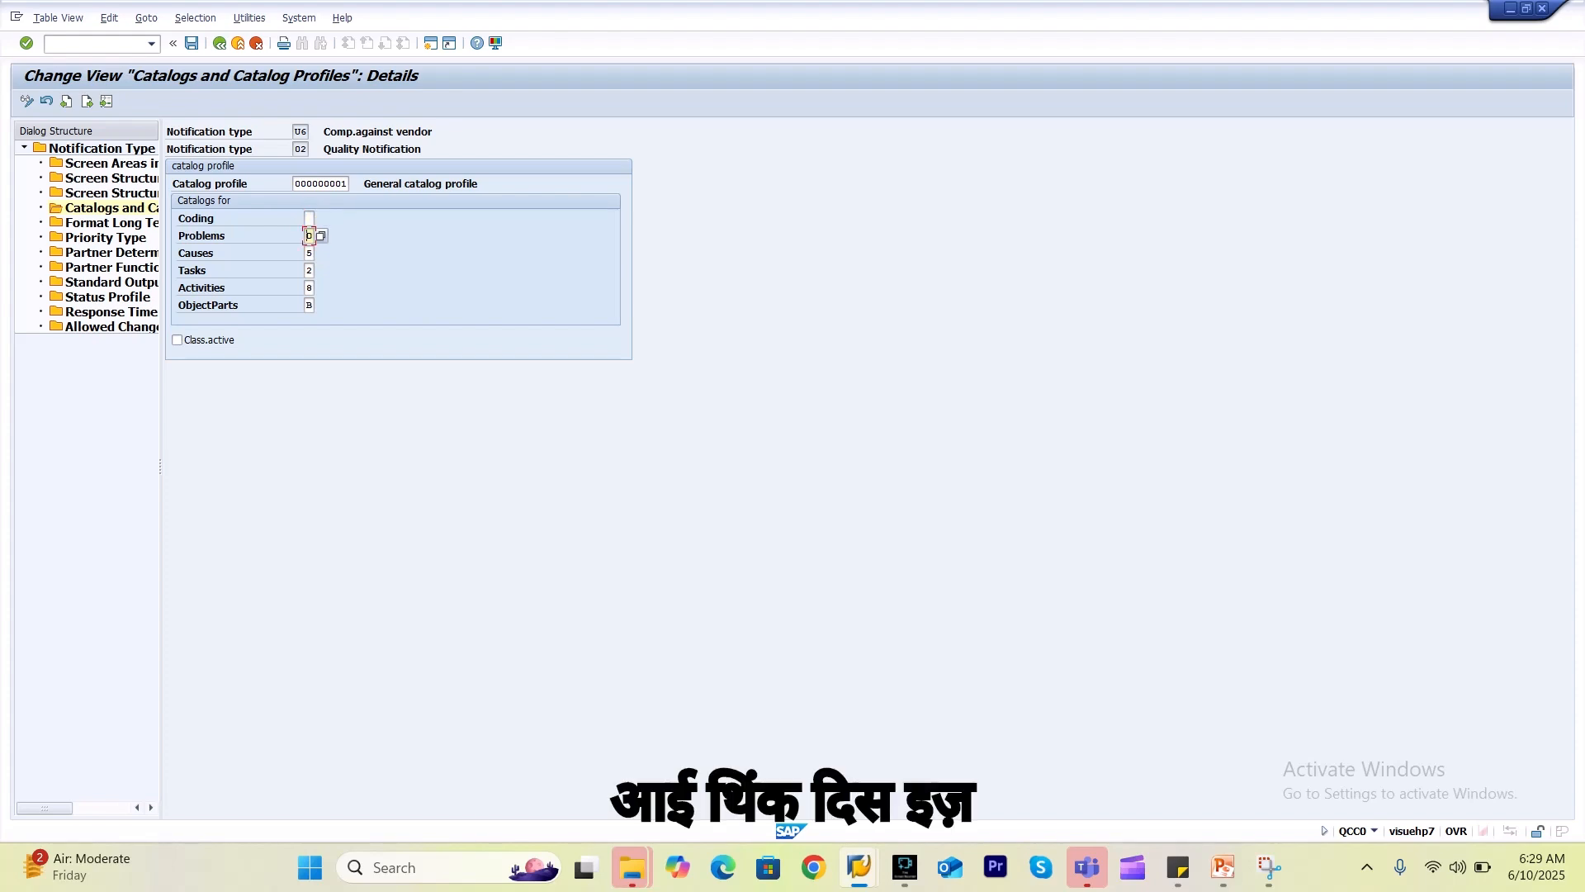
left_click(320, 236)
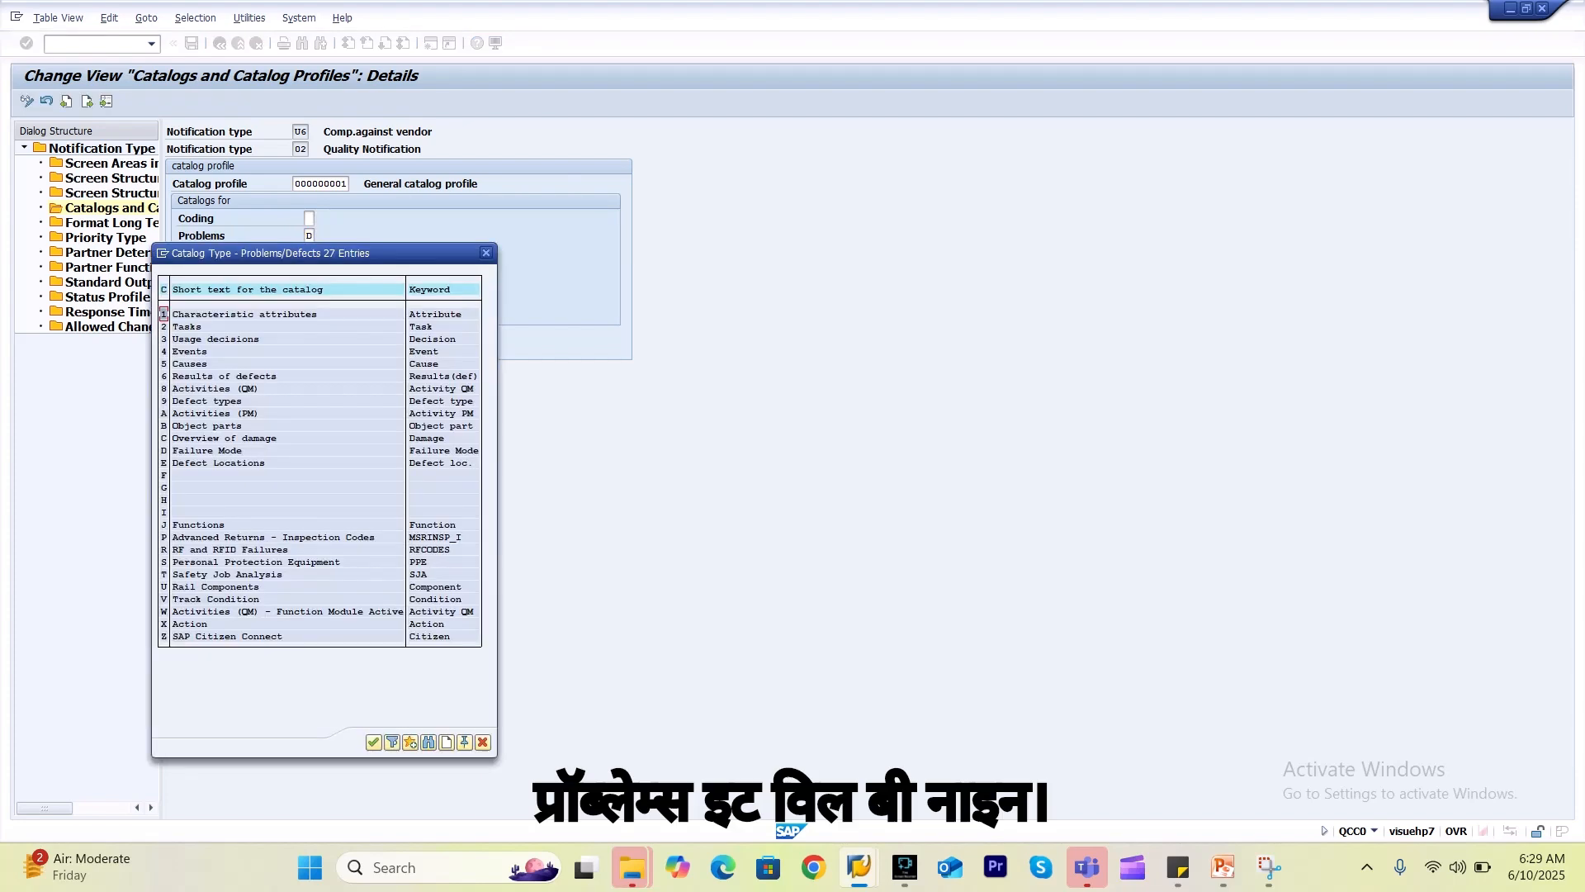
double_click(204, 401)
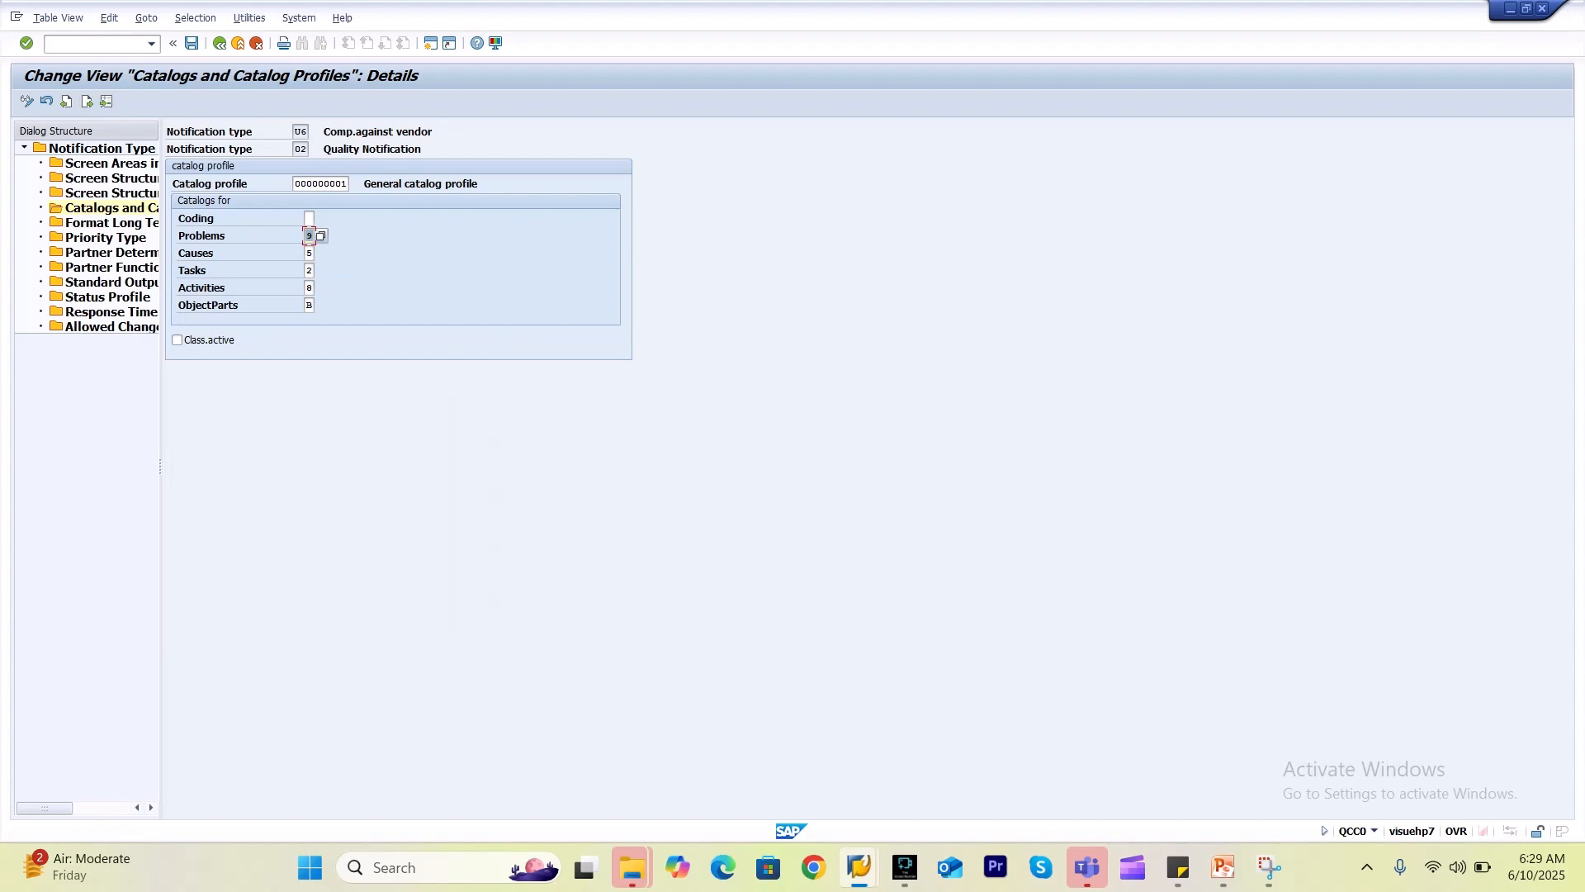
left_click(308, 219)
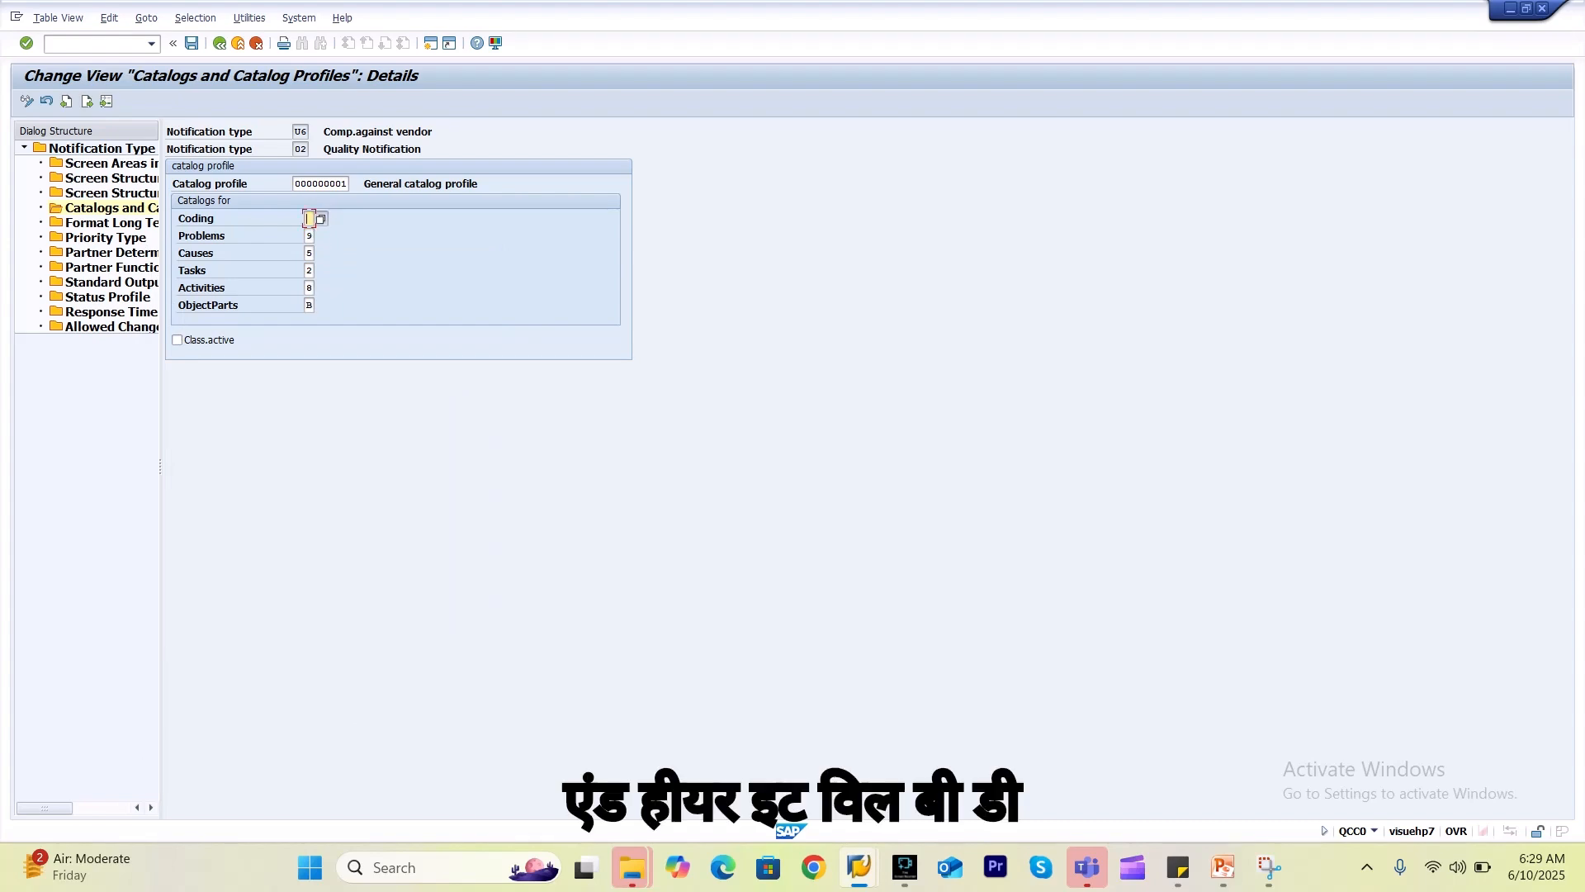
left_click(321, 218)
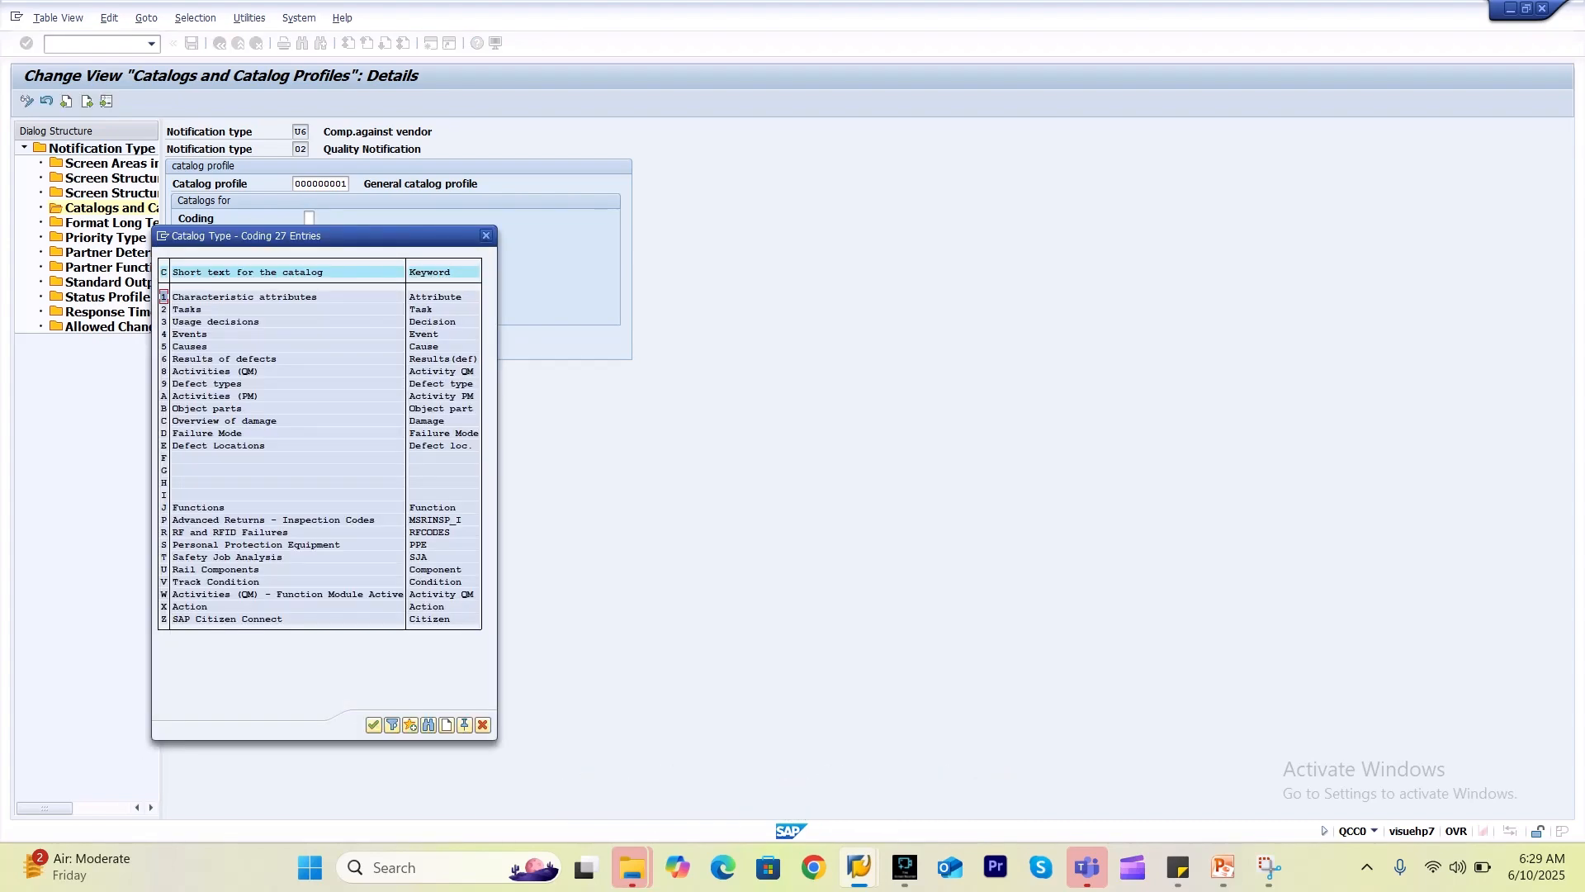
double_click(198, 433)
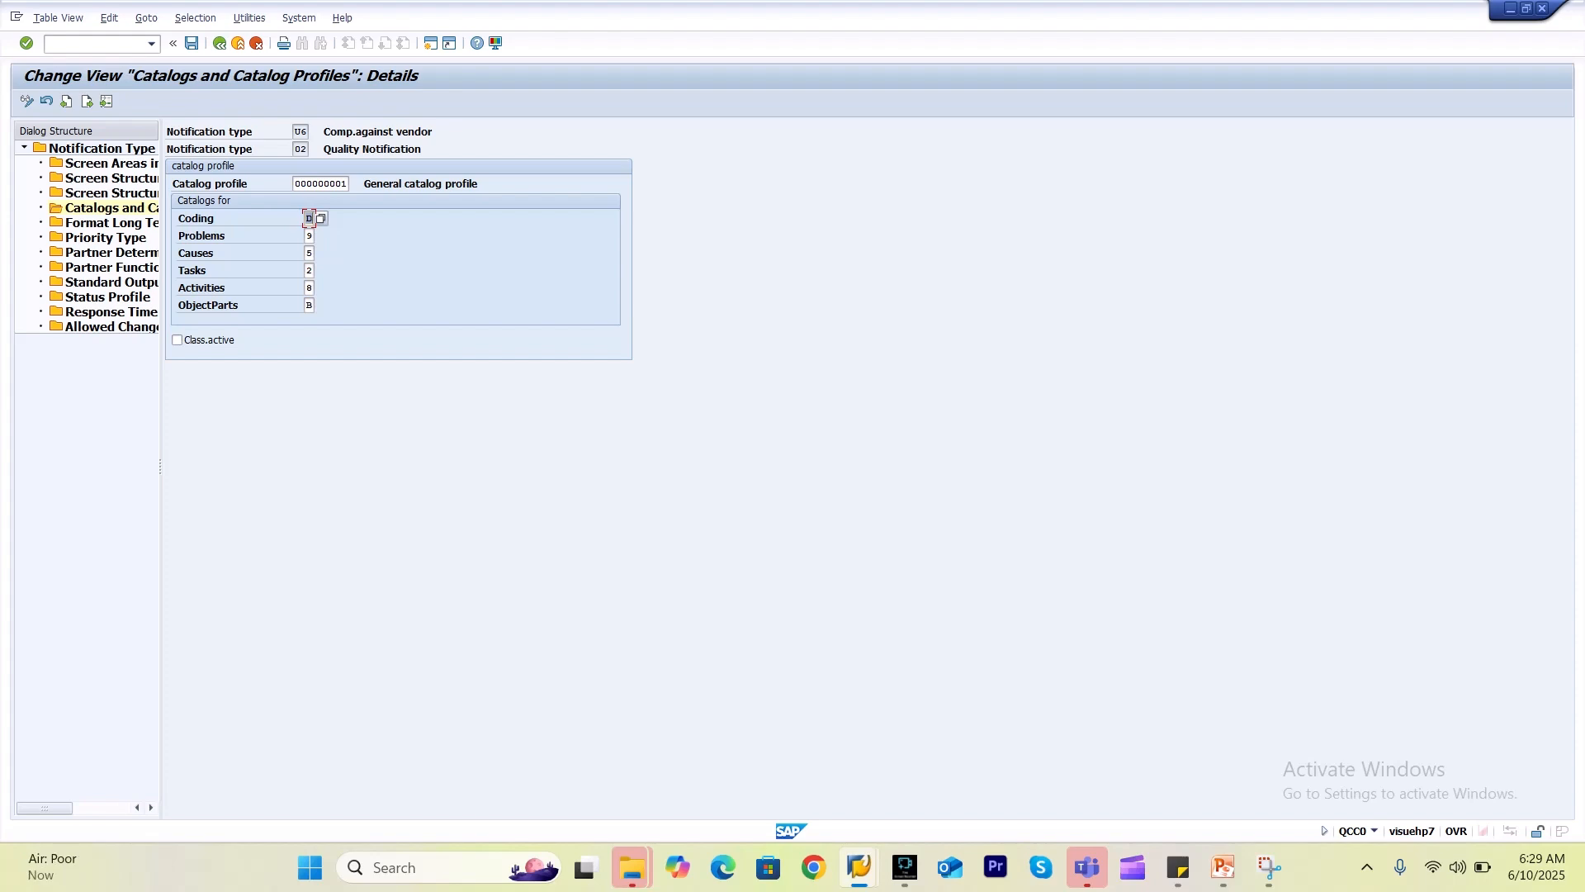
Confirm U6's catalog entries D, 9, 5, 2, 8 and B.
key("Return")
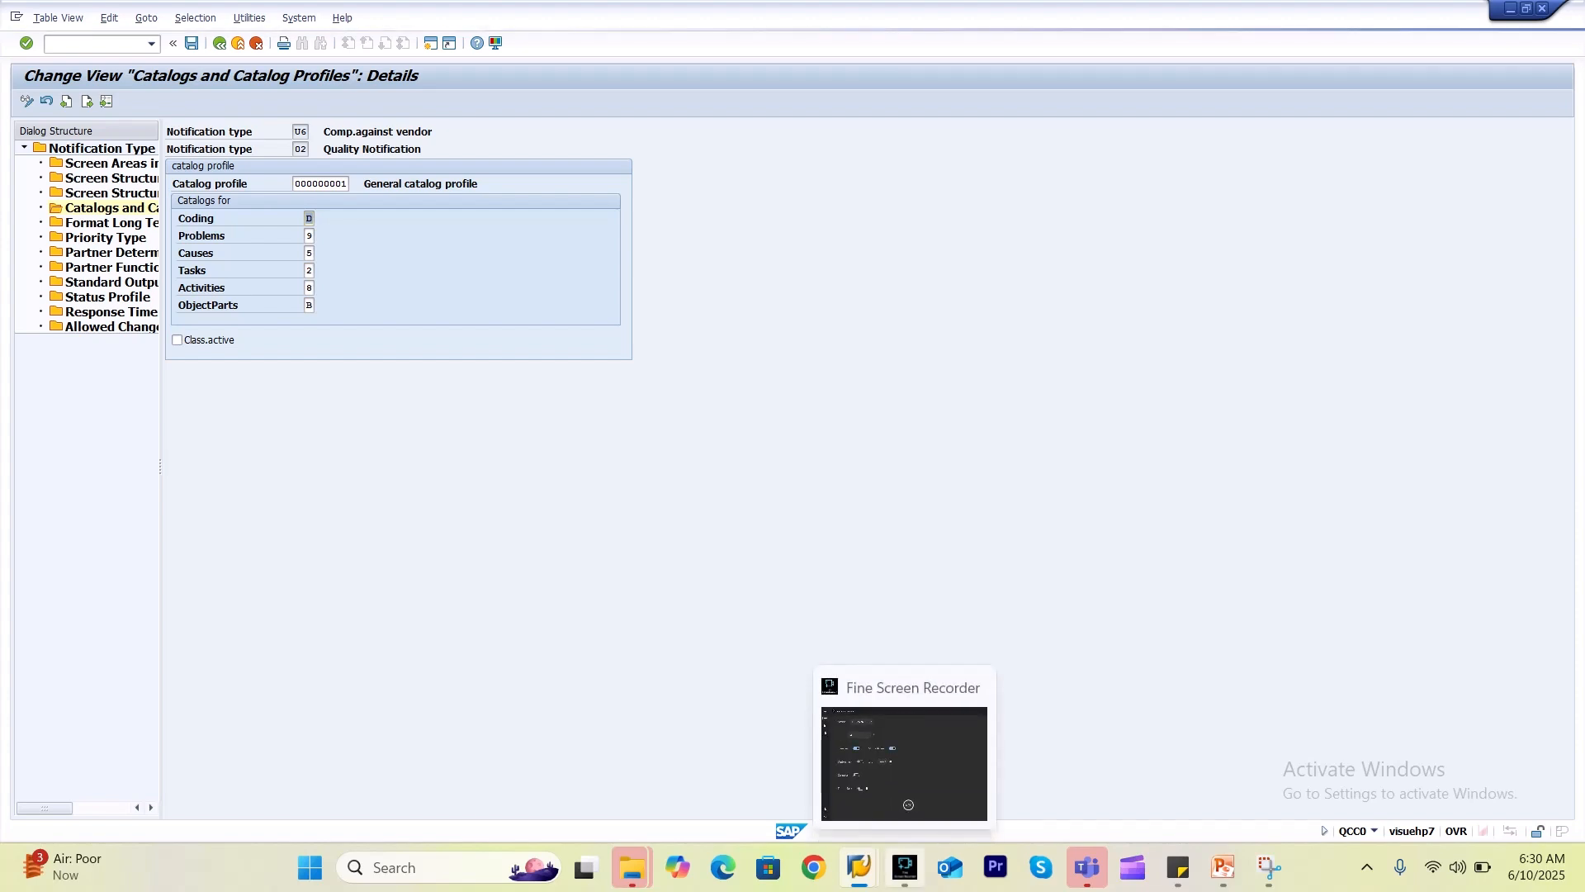
Hide the screen recorder window and return to SAP.
mouse_move(858, 867)
left_click(905, 867)
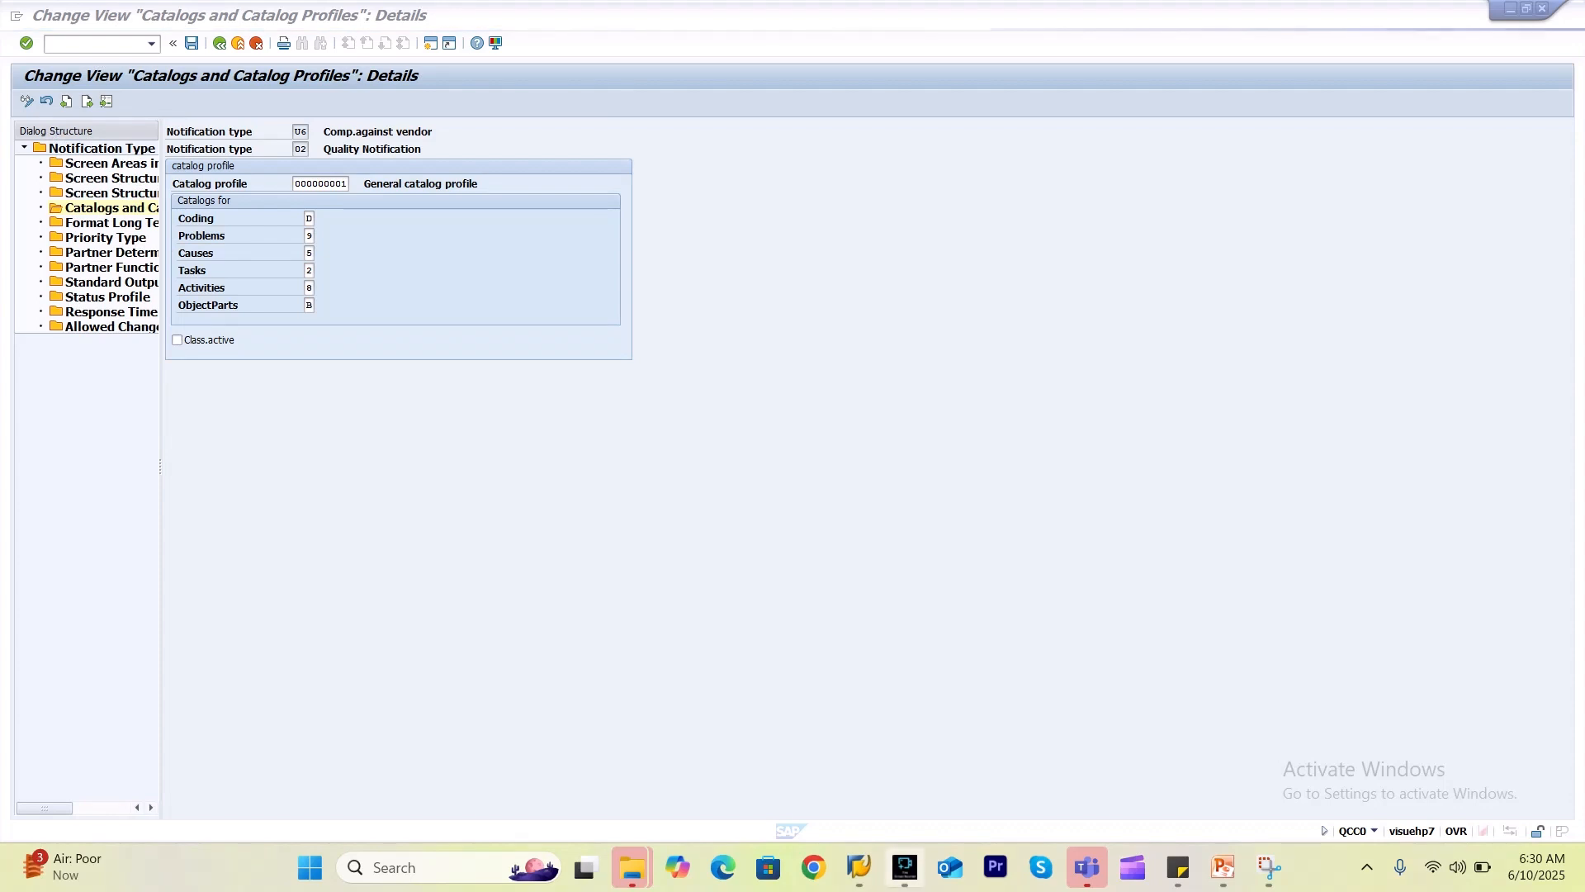
left_click(905, 867)
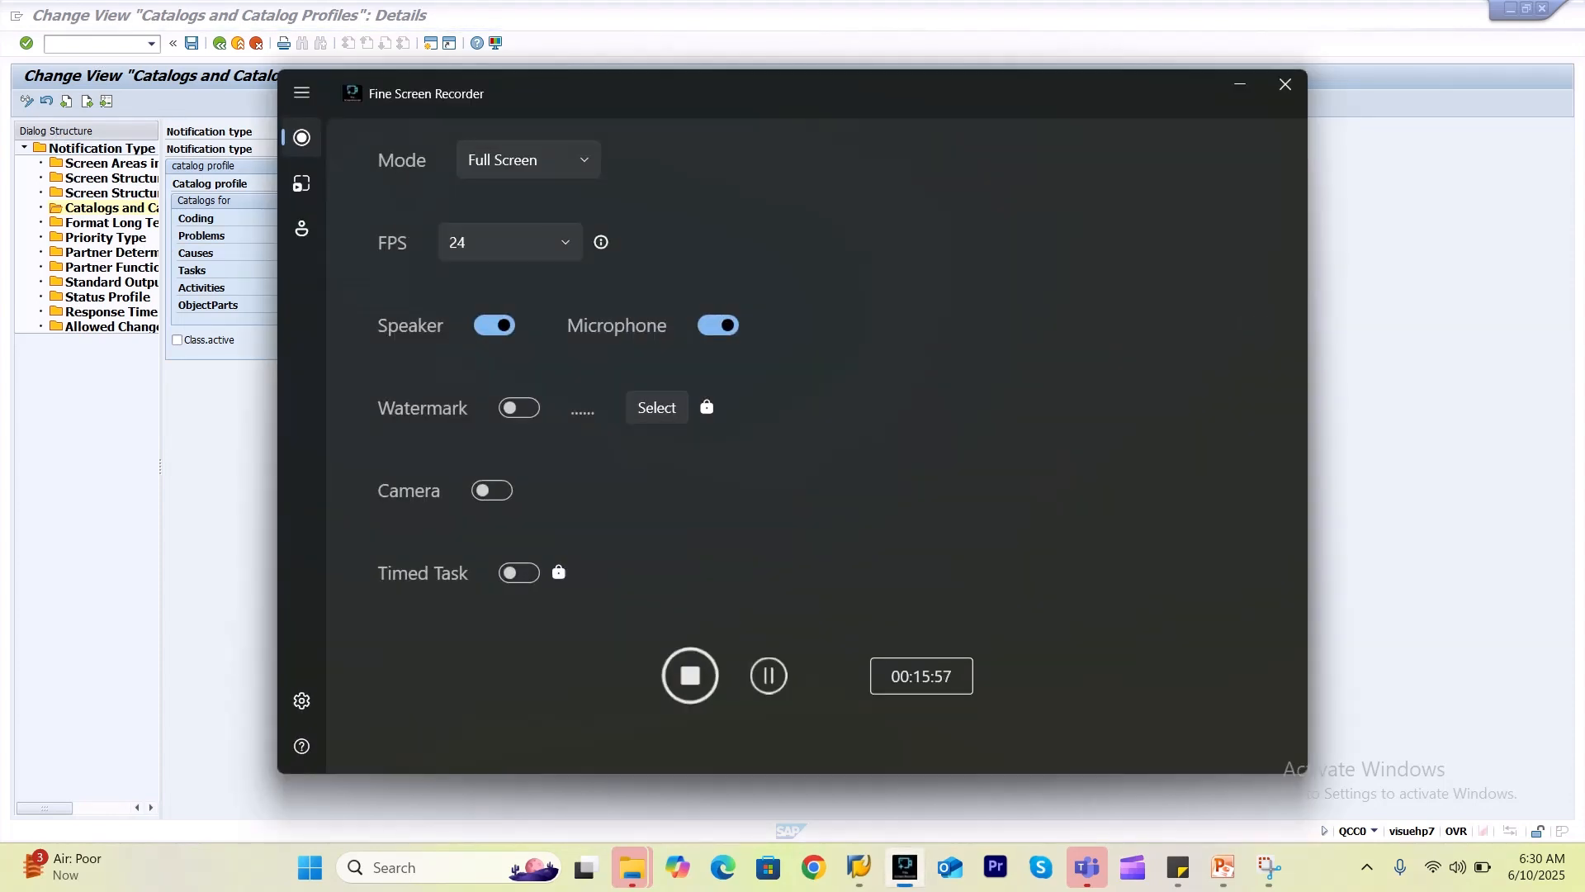
left_click(1240, 84)
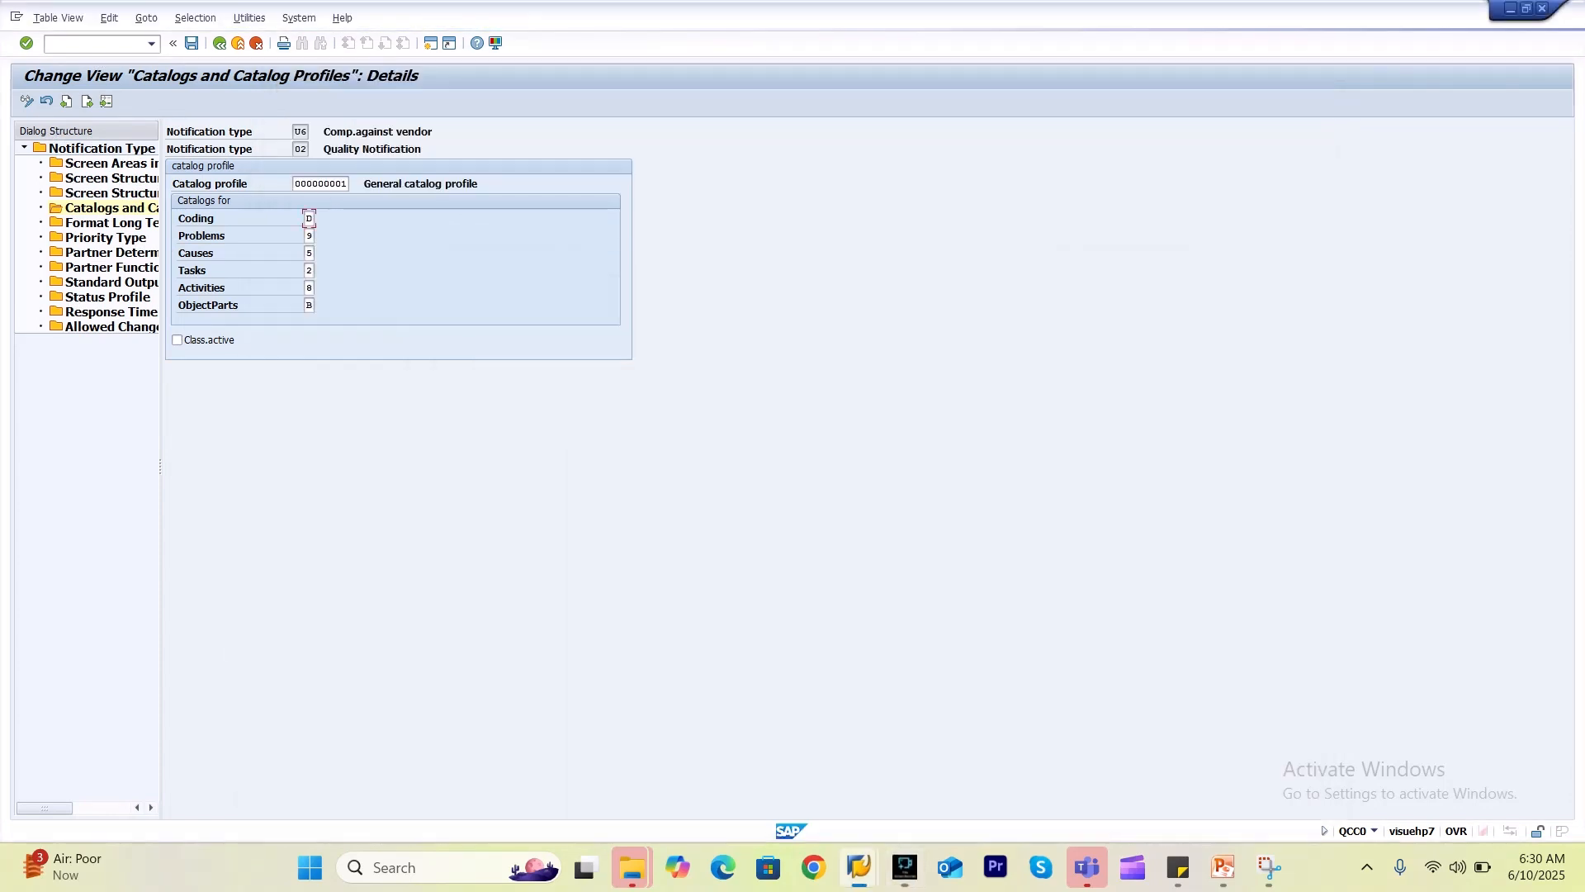
Log on via SAP Logon with the saved user, ending other logons, and dismiss the system message.
mouse_move(859, 867)
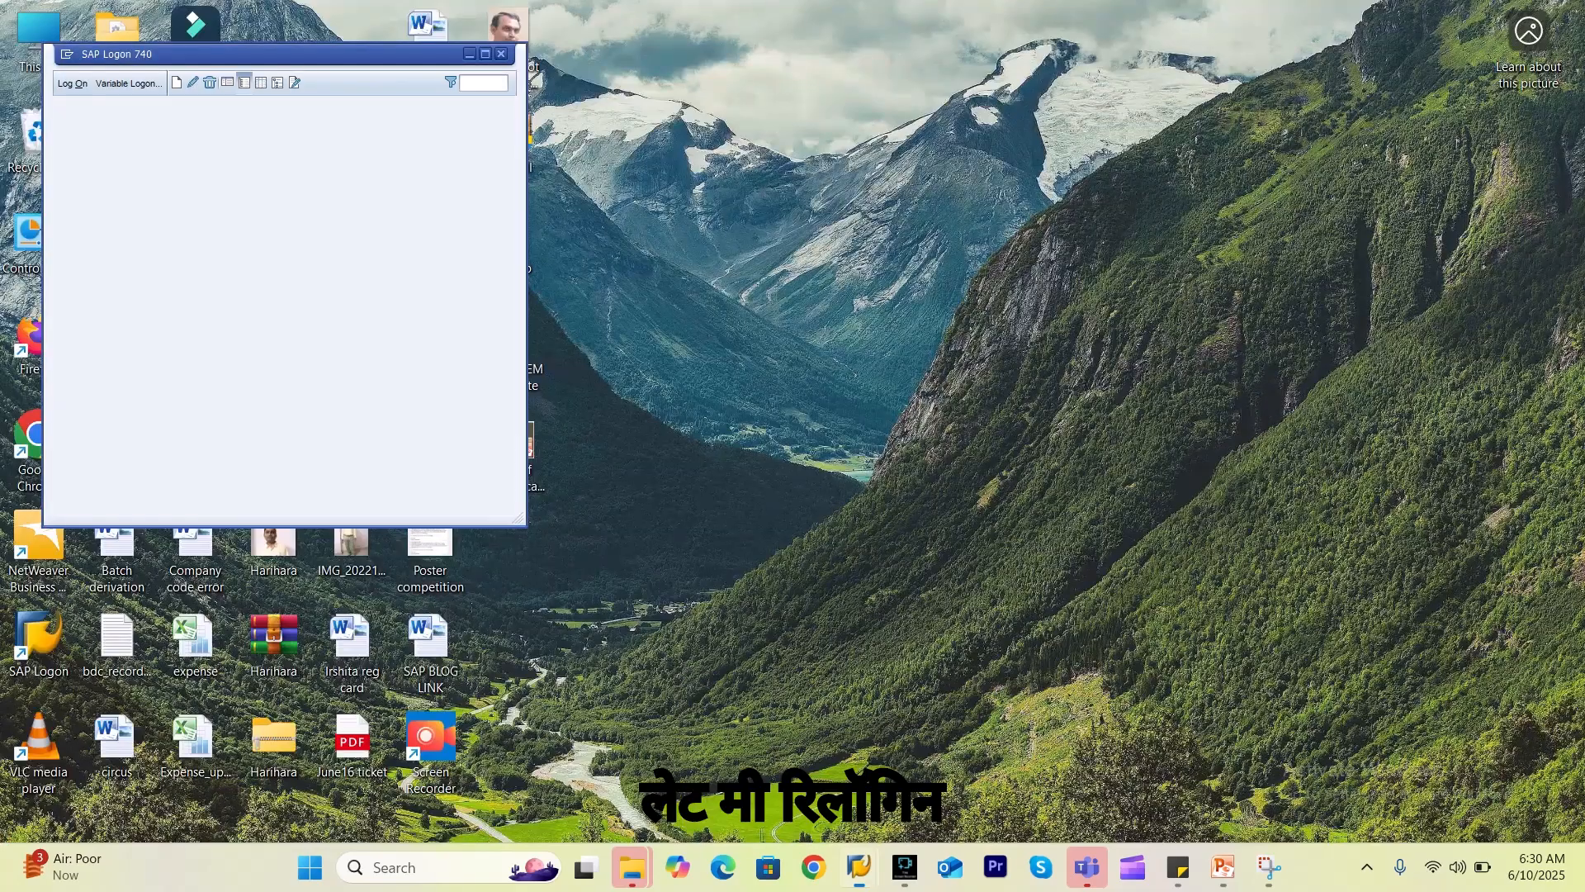
left_click(746, 759)
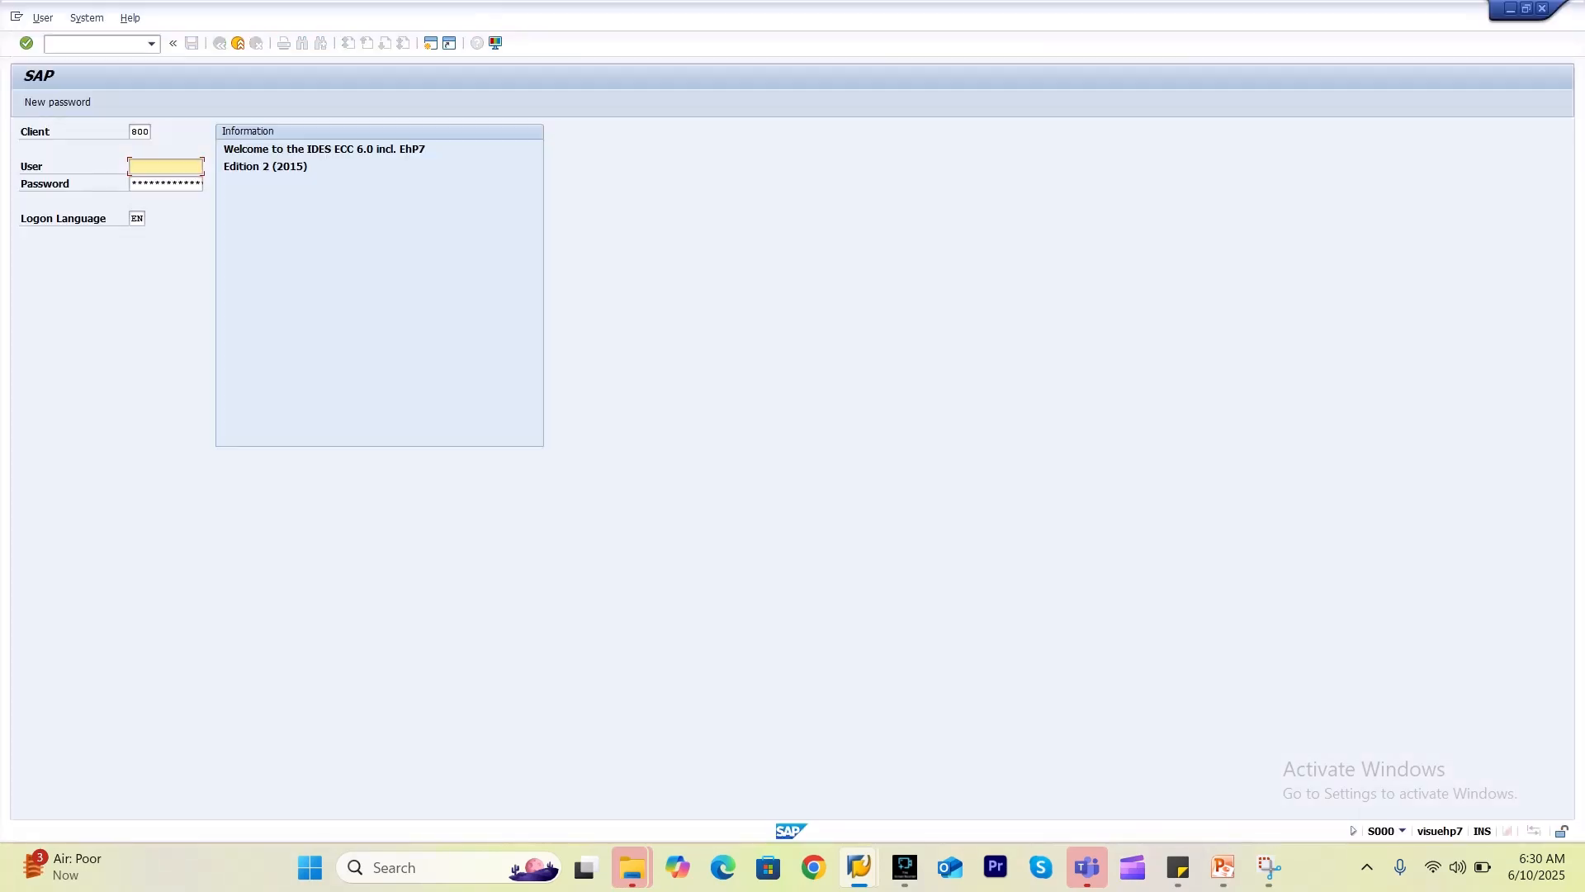
key("Down")
key("Tab")
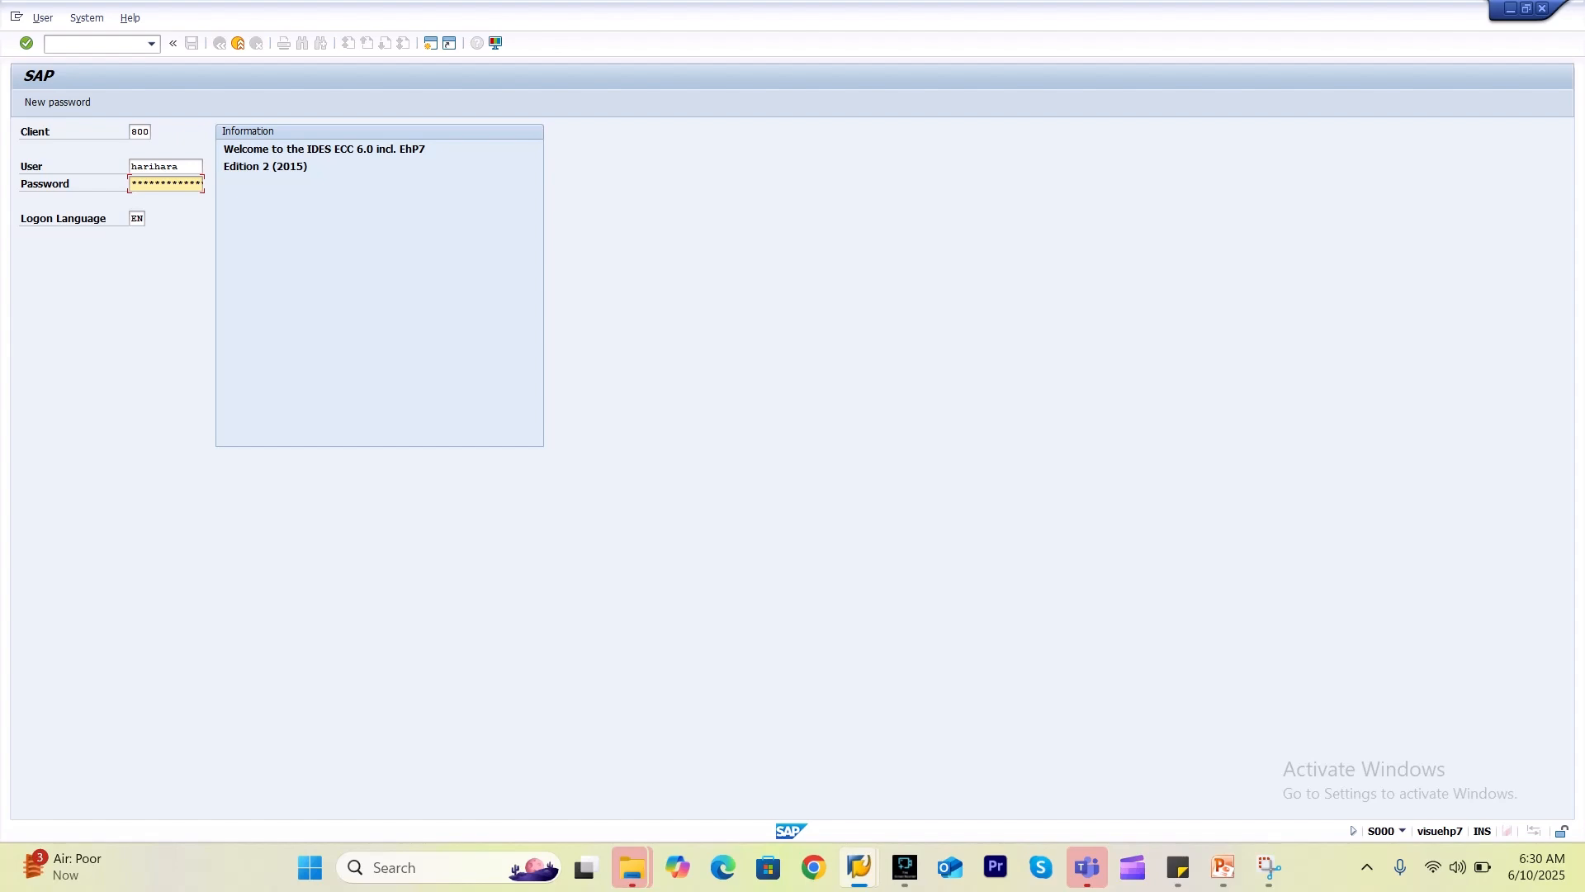
key("Return")
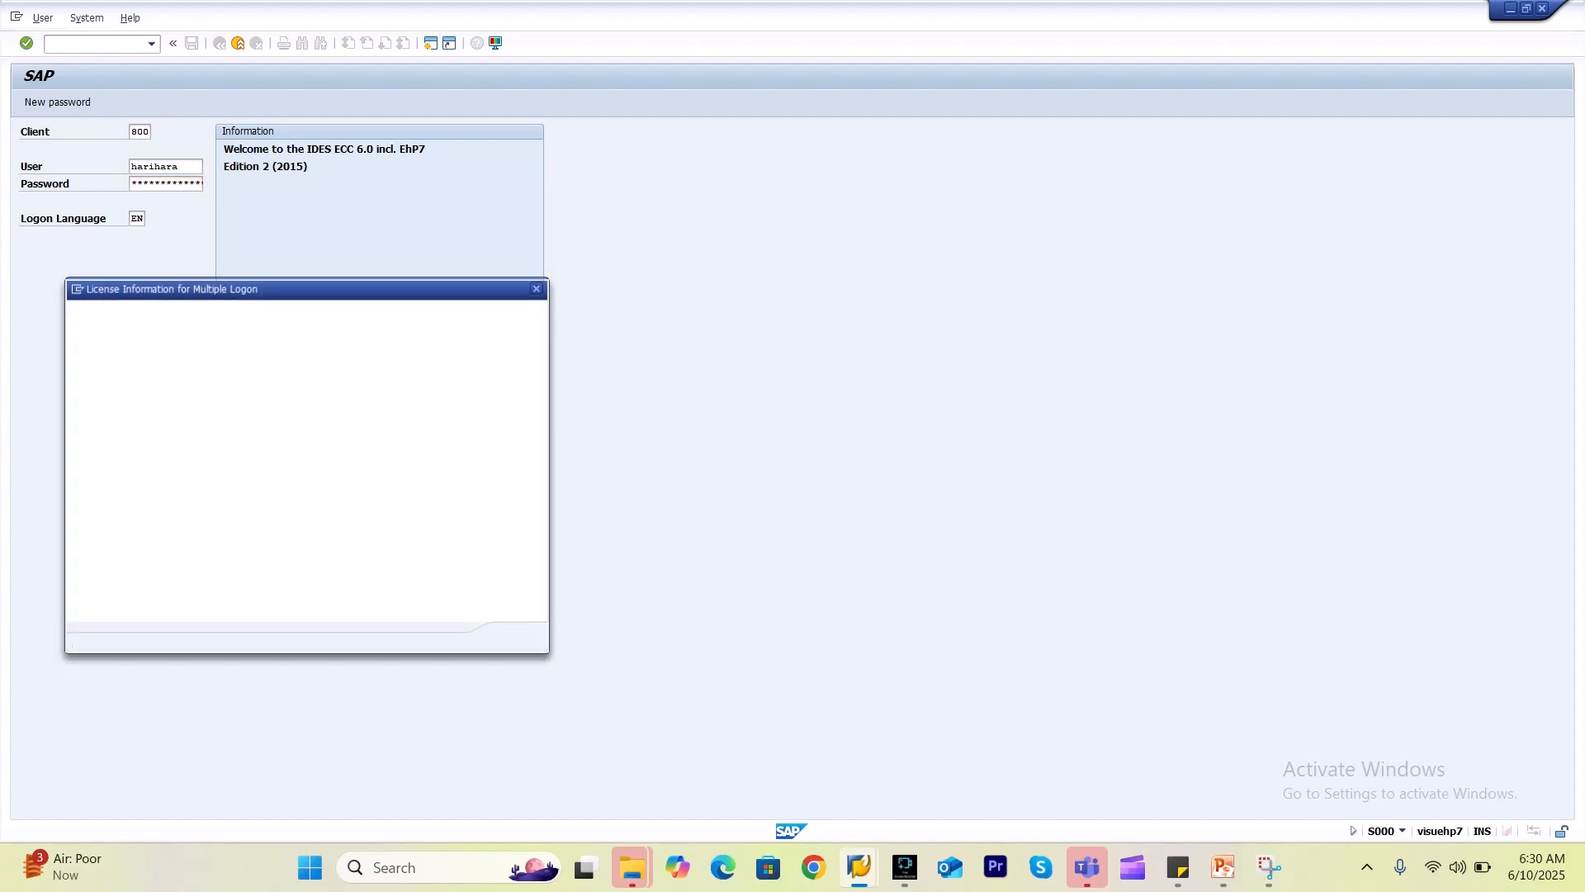
key("Tab")
key("space")
key("Return")
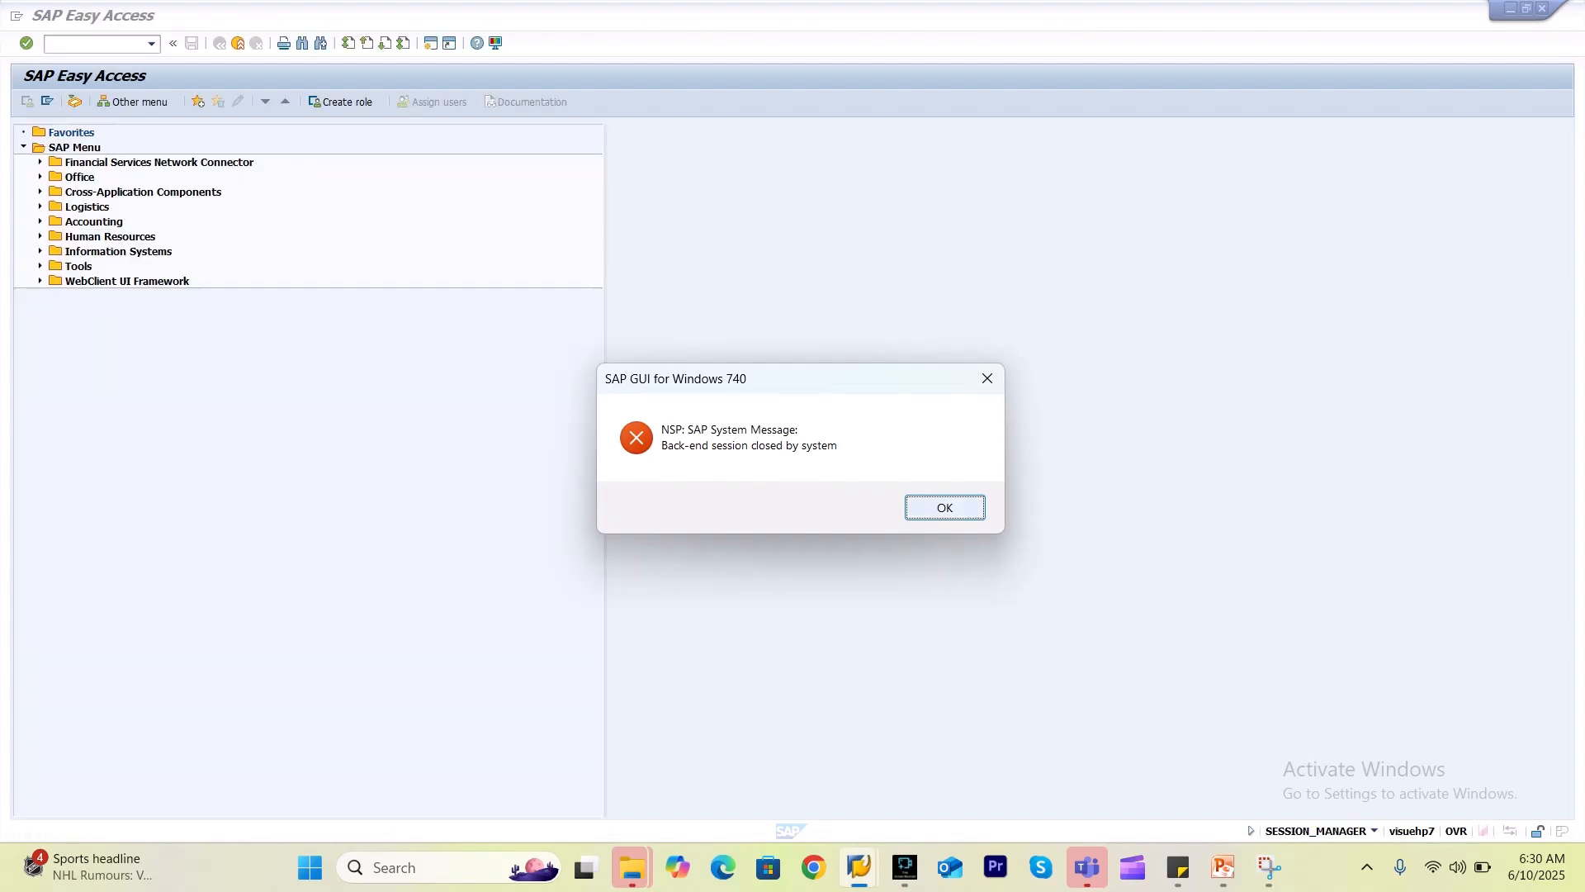
left_click(942, 507)
Open the Notification Type overview from the QM IMG (QCC0) and position on U4.
type("qcc0")
key("Return")
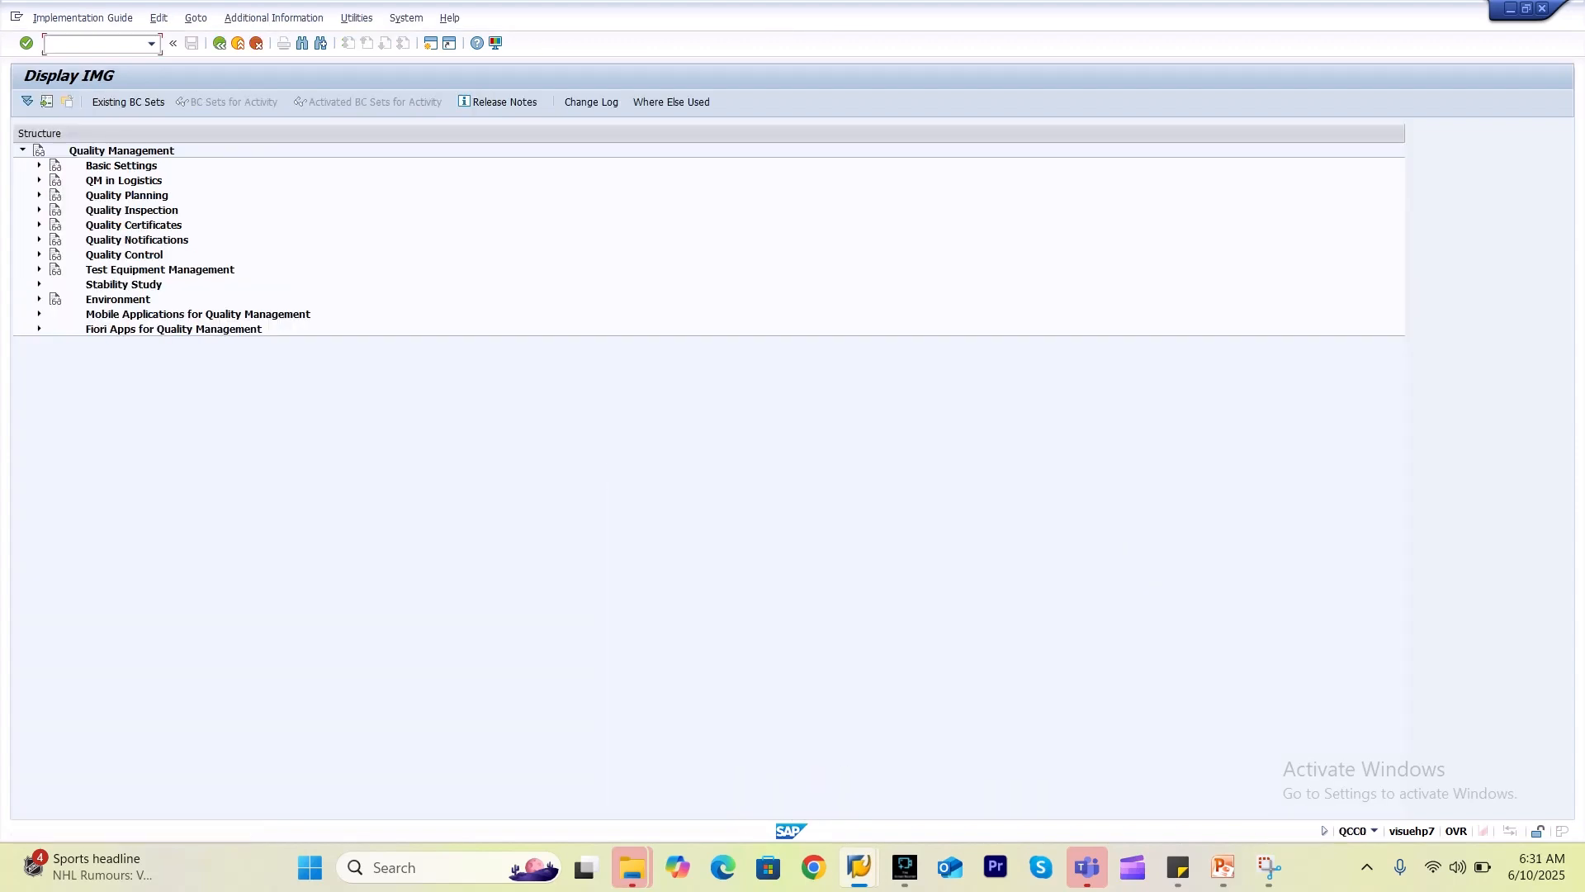
left_click(38, 240)
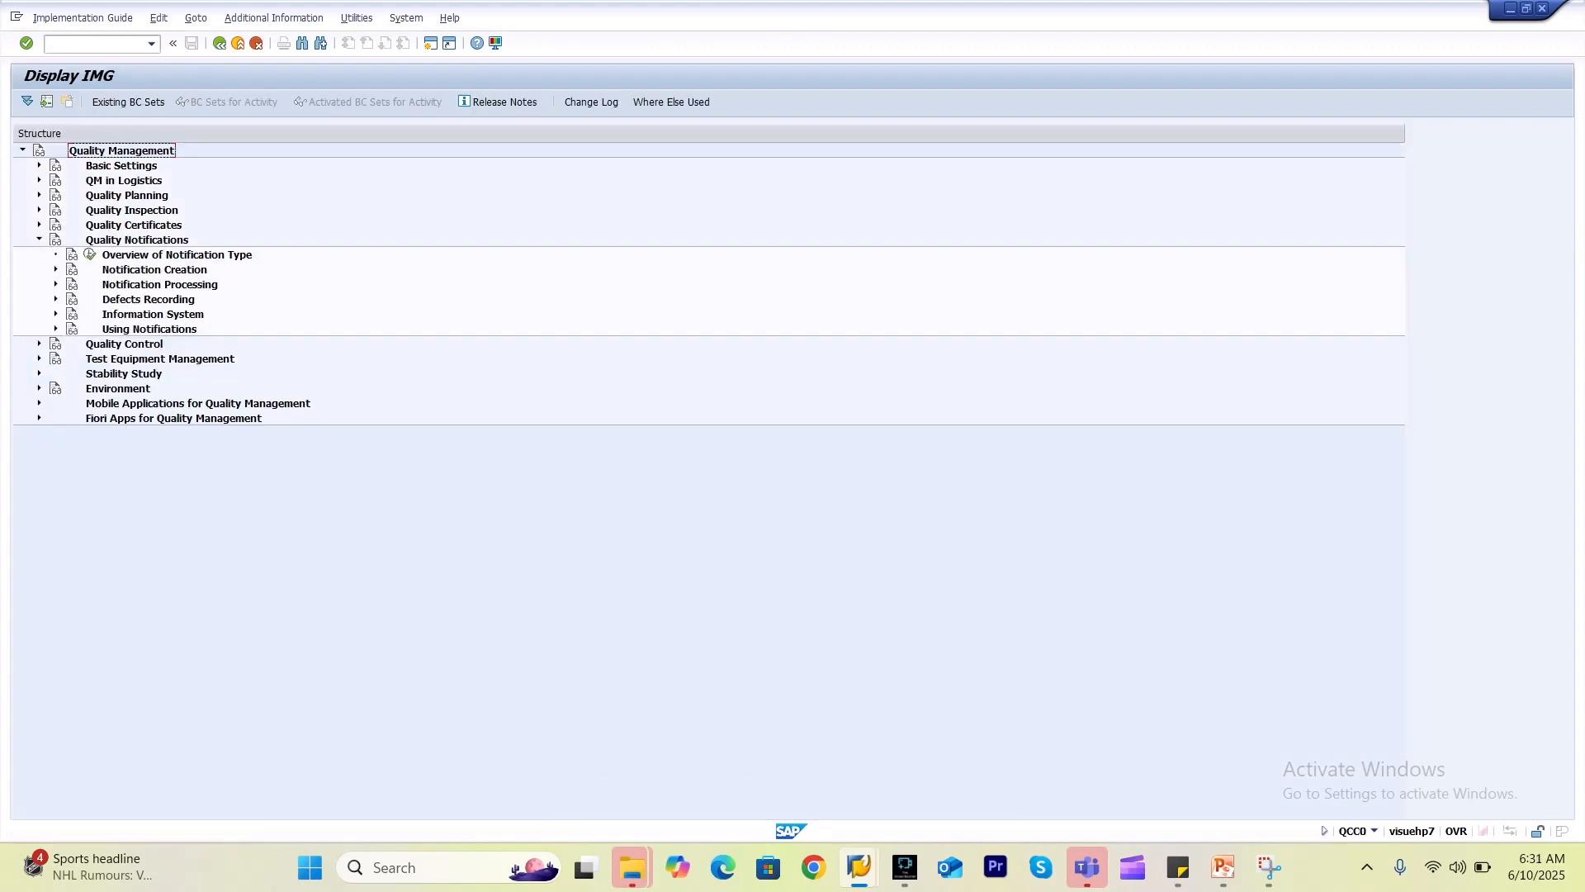
left_click(90, 255)
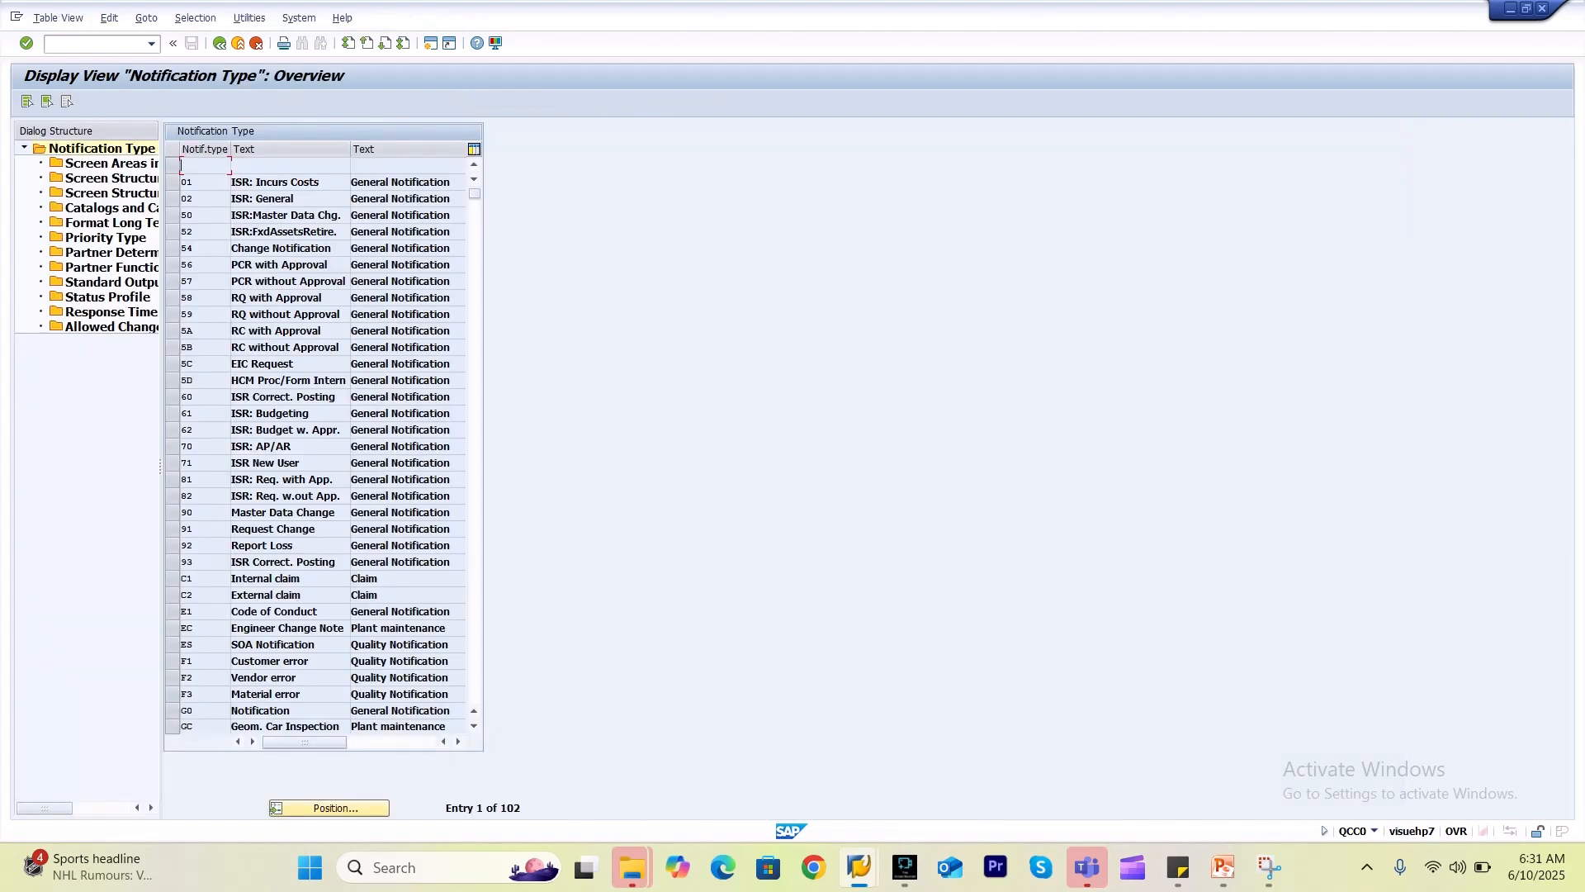
left_click(330, 807)
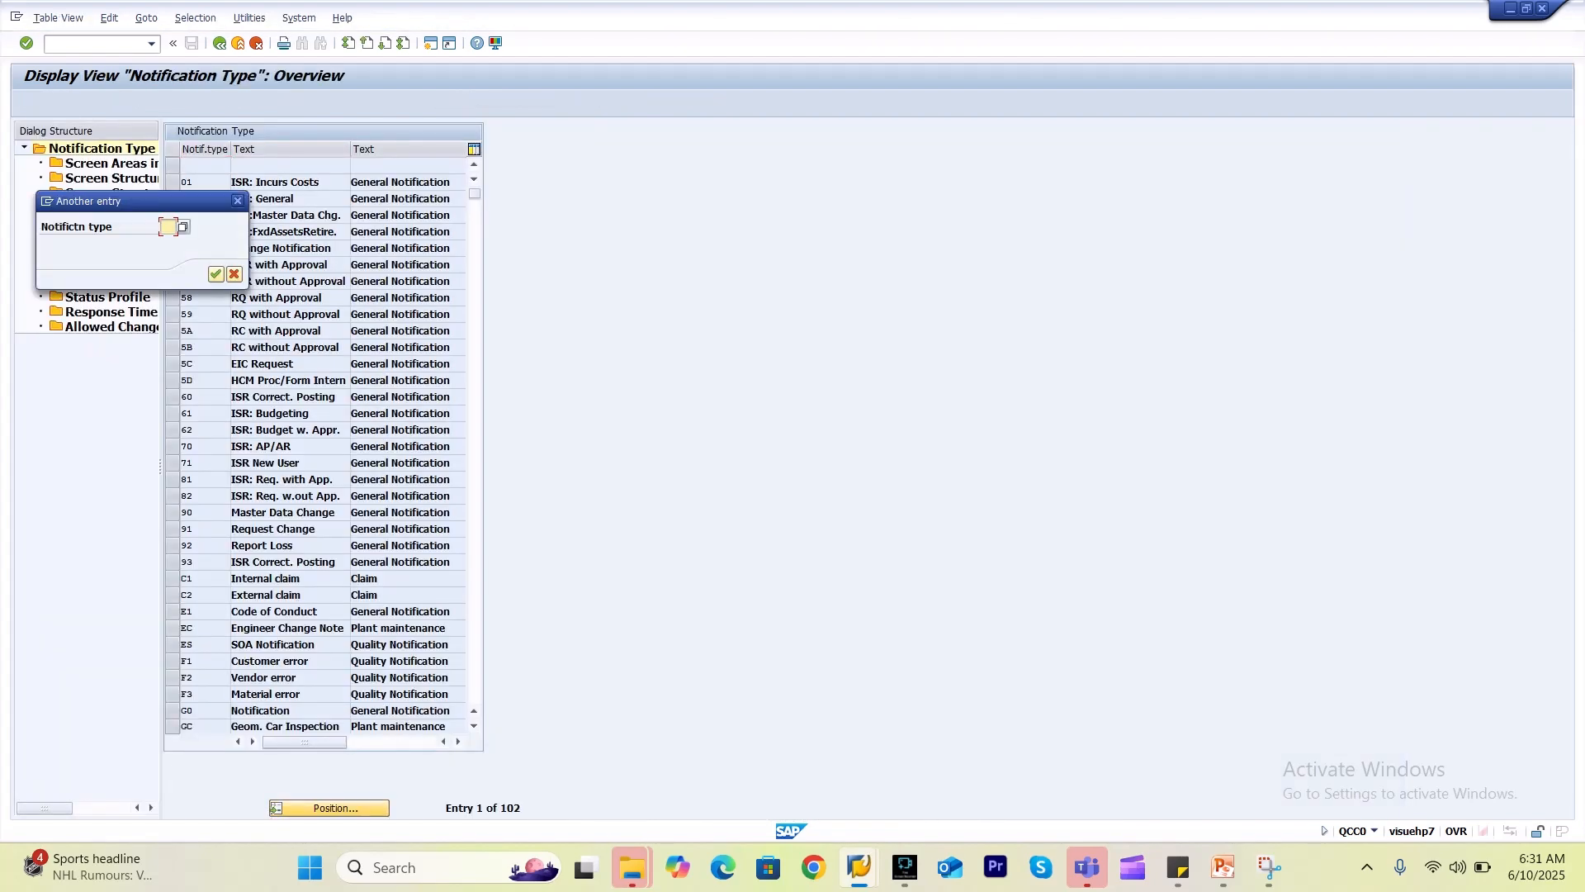
type("U4")
key("Return")
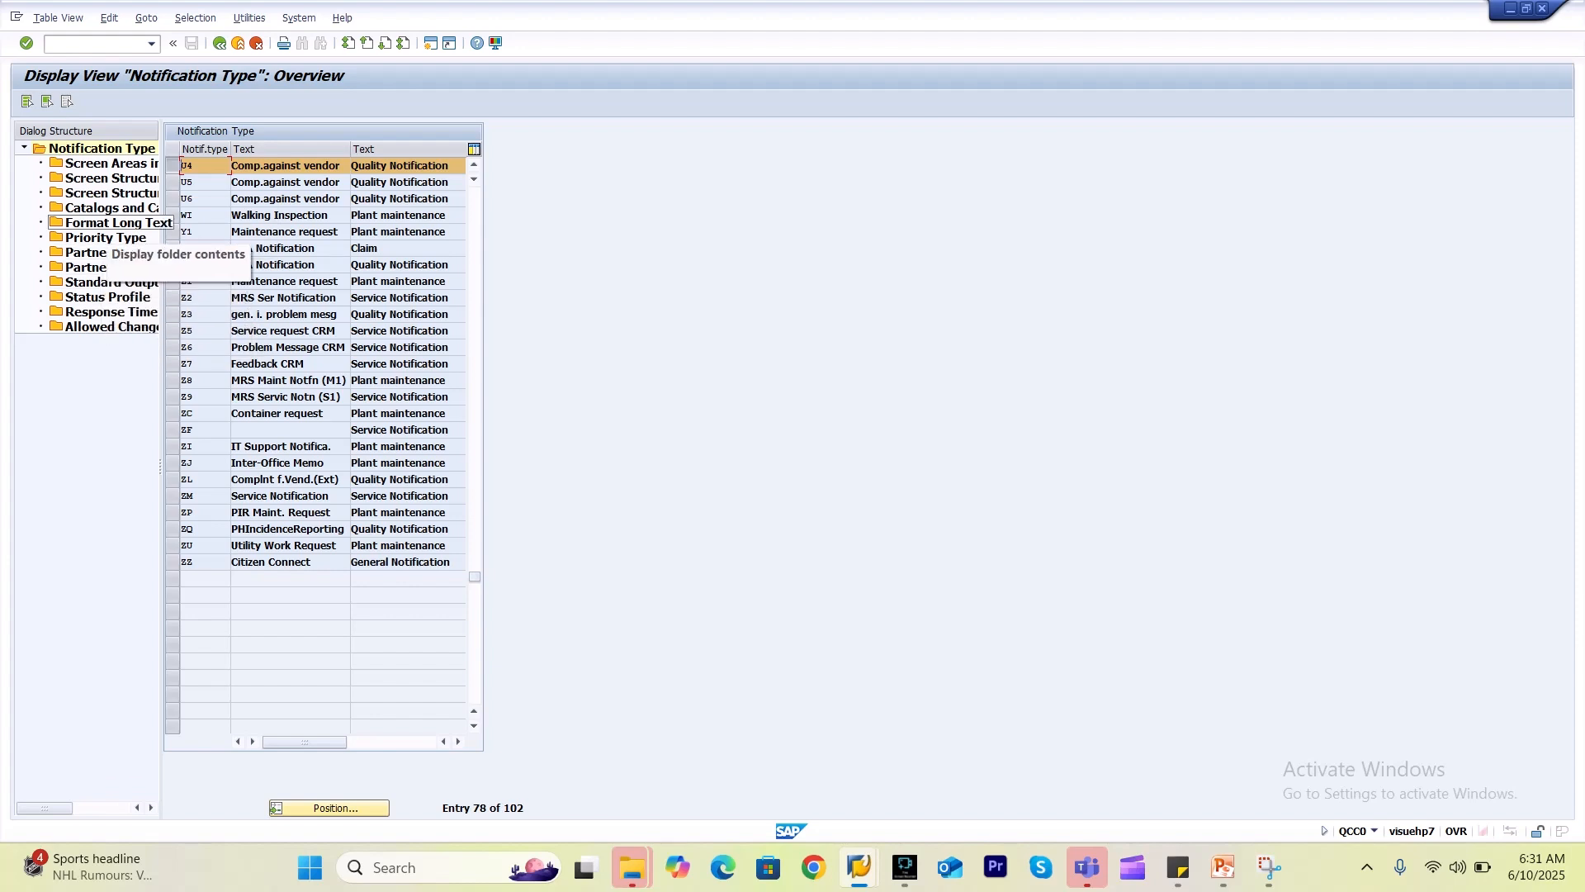
Review U4's catalog profiles, then return to the list and select U6 Comp.against vendor.
double_click(108, 208)
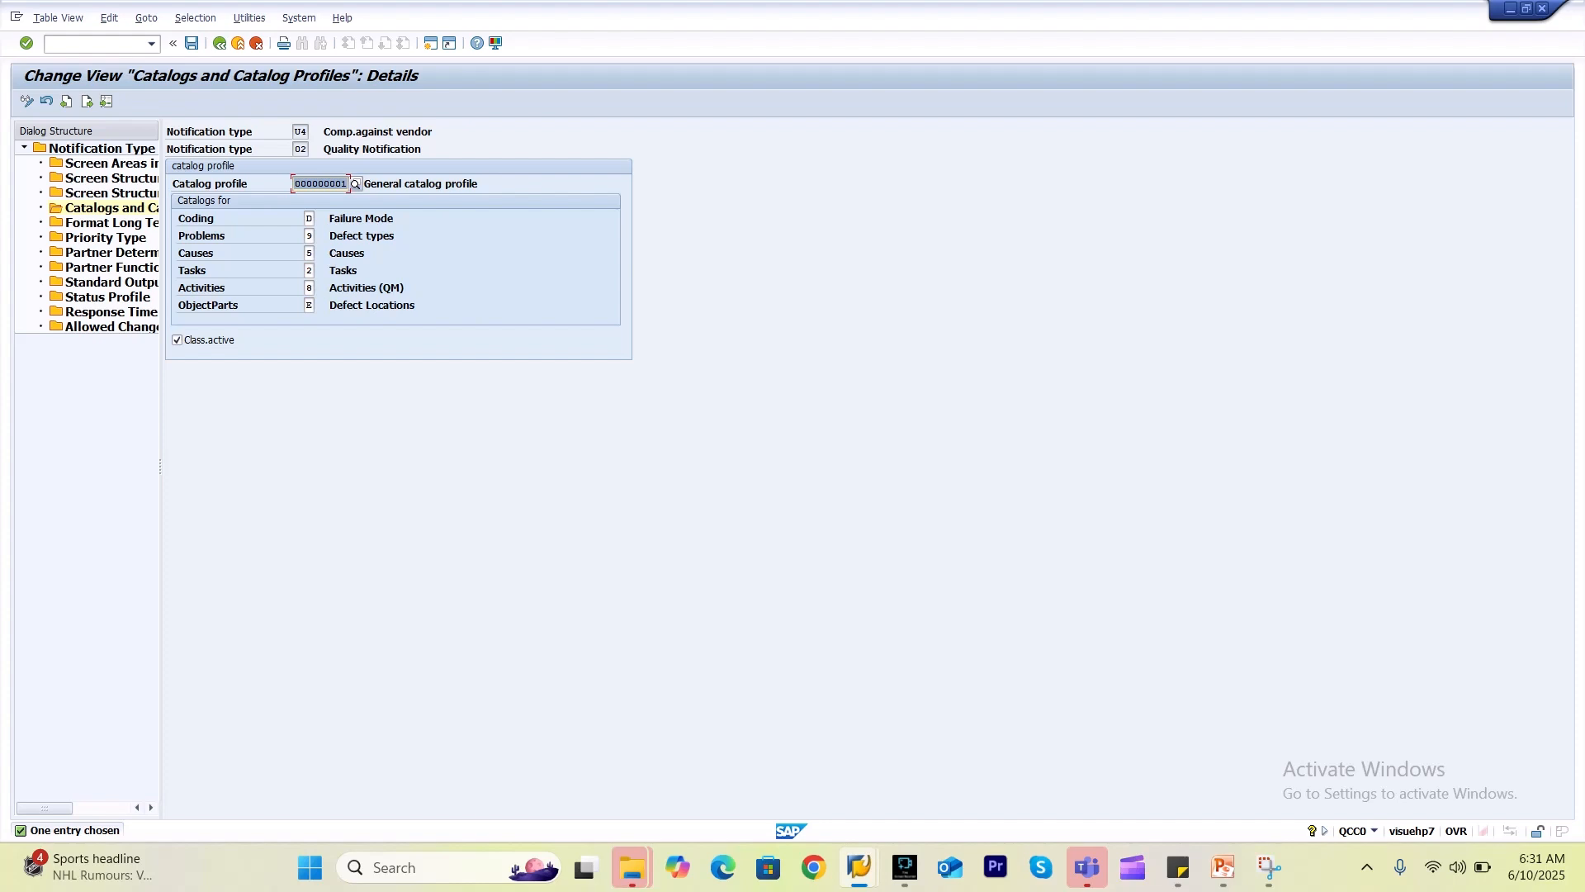
key("F3")
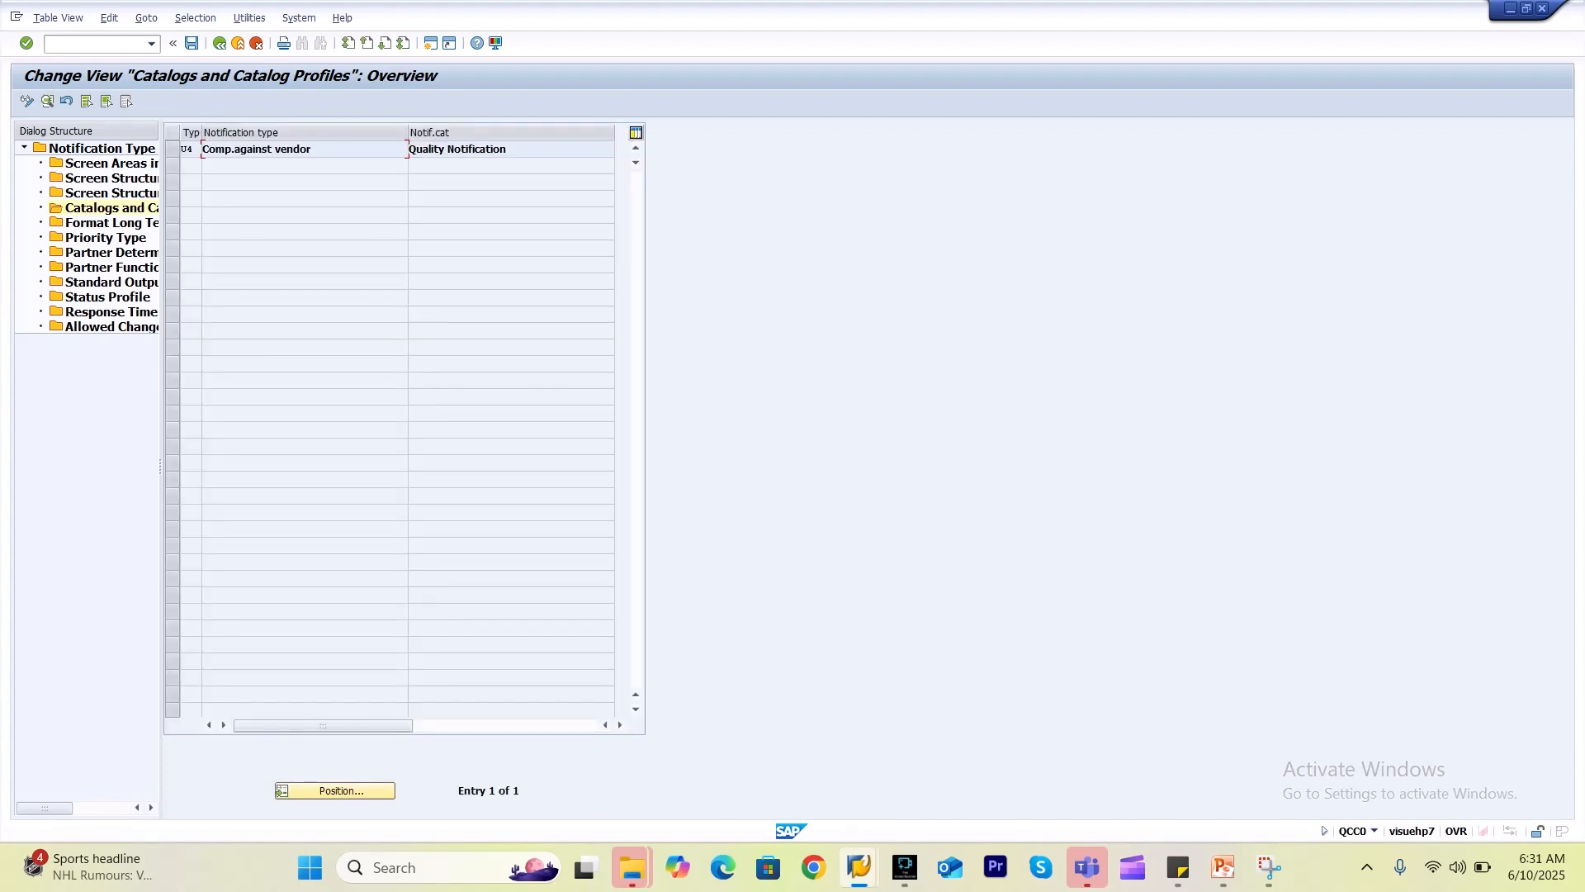
key("F3")
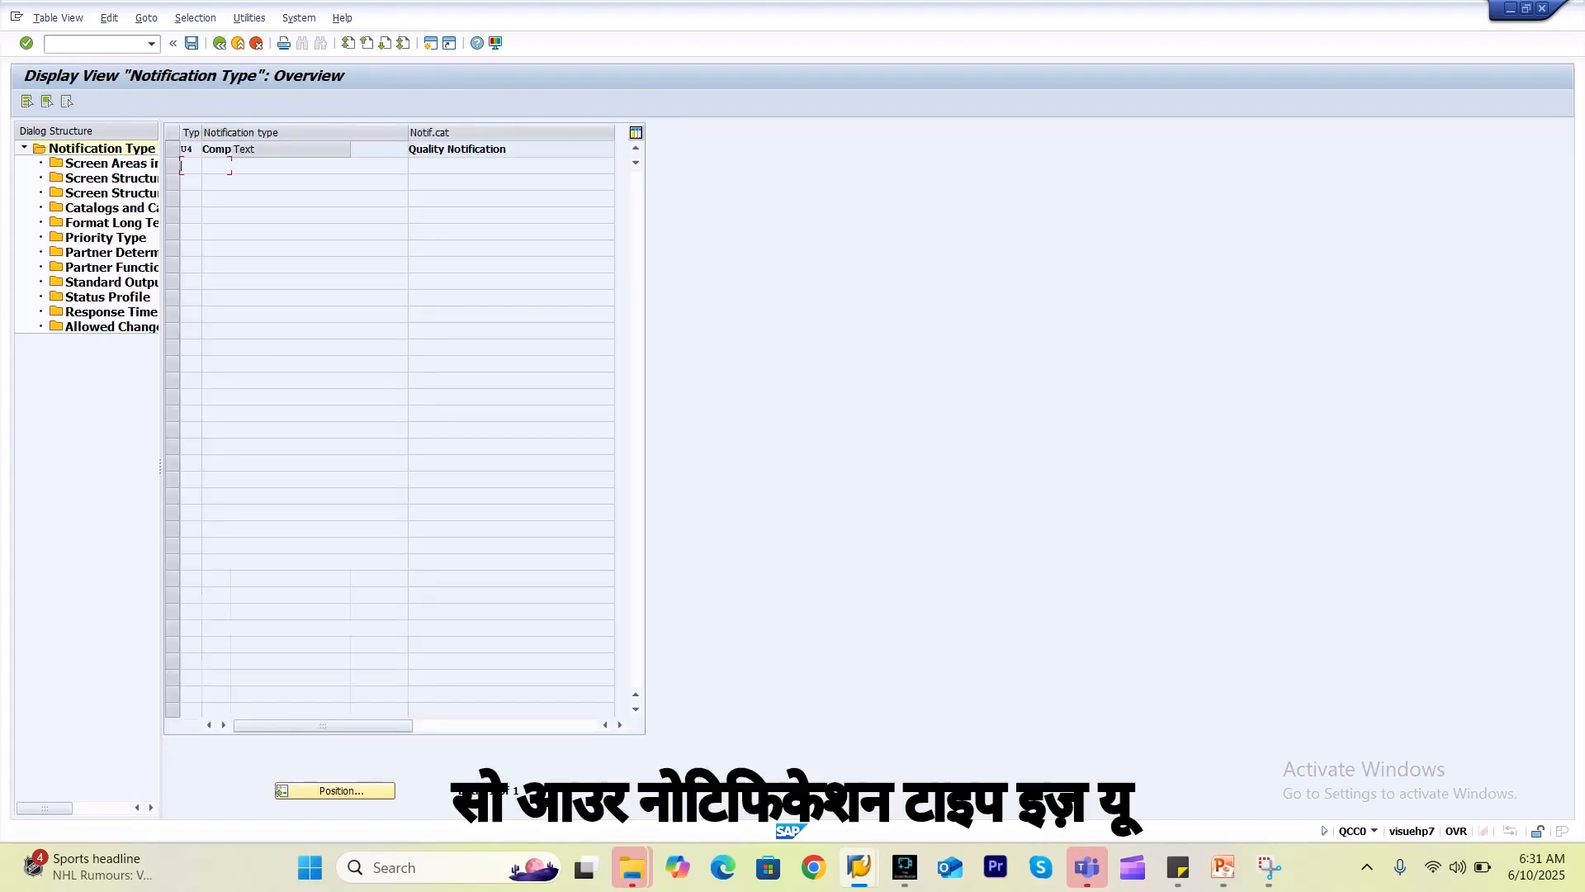
left_click(172, 198)
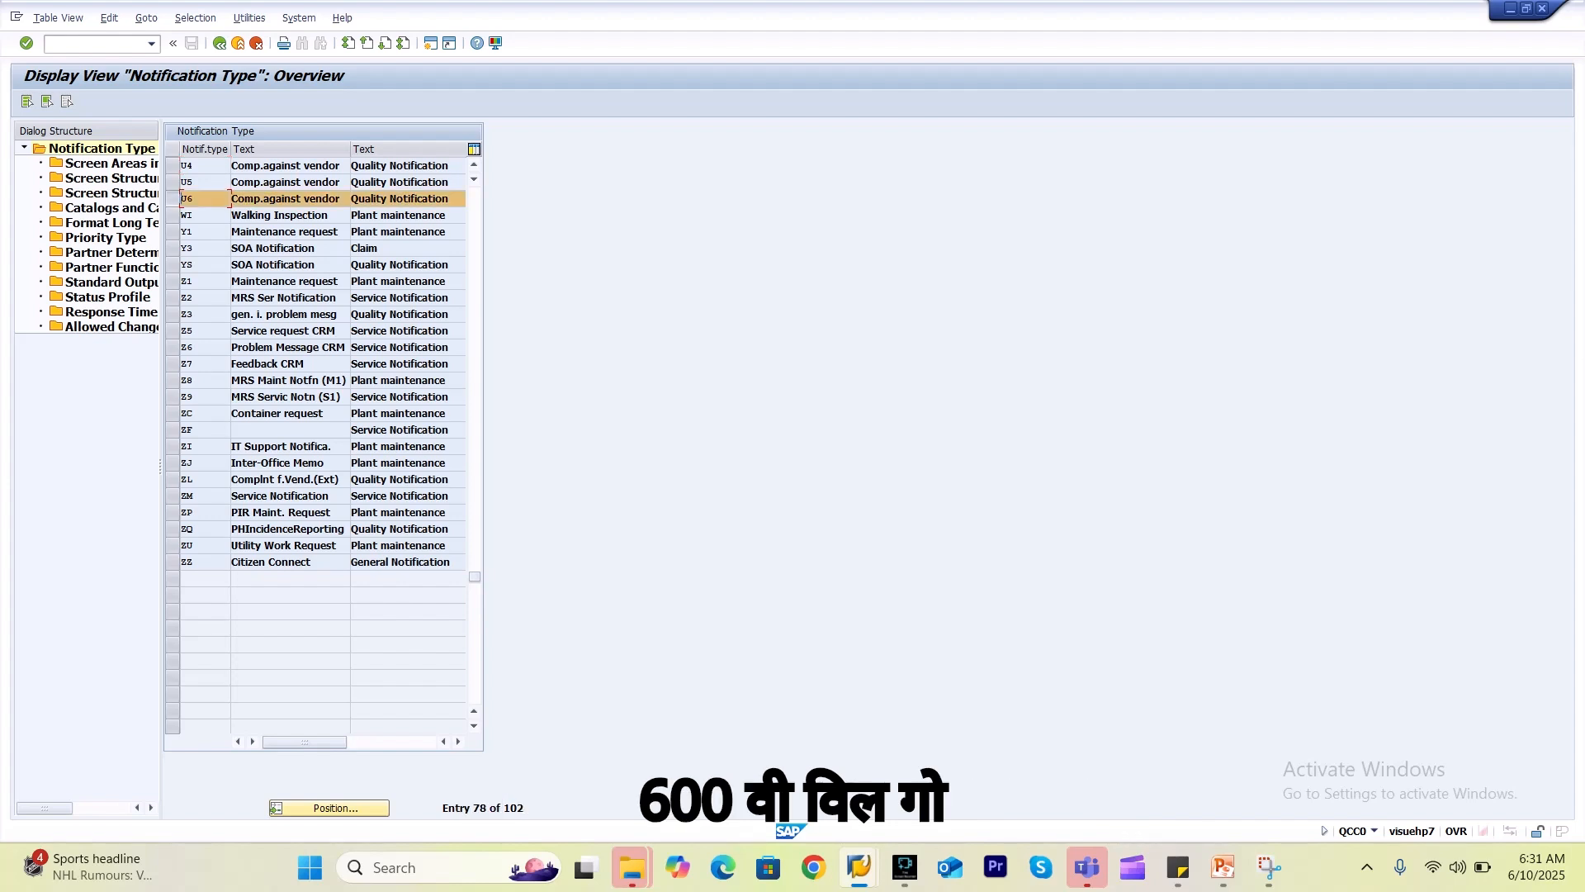
In U6's Catalogs and Catalog Profiles, set Coding to D (Failure Mode) and Problems to 9 (Defect types).
double_click(113, 208)
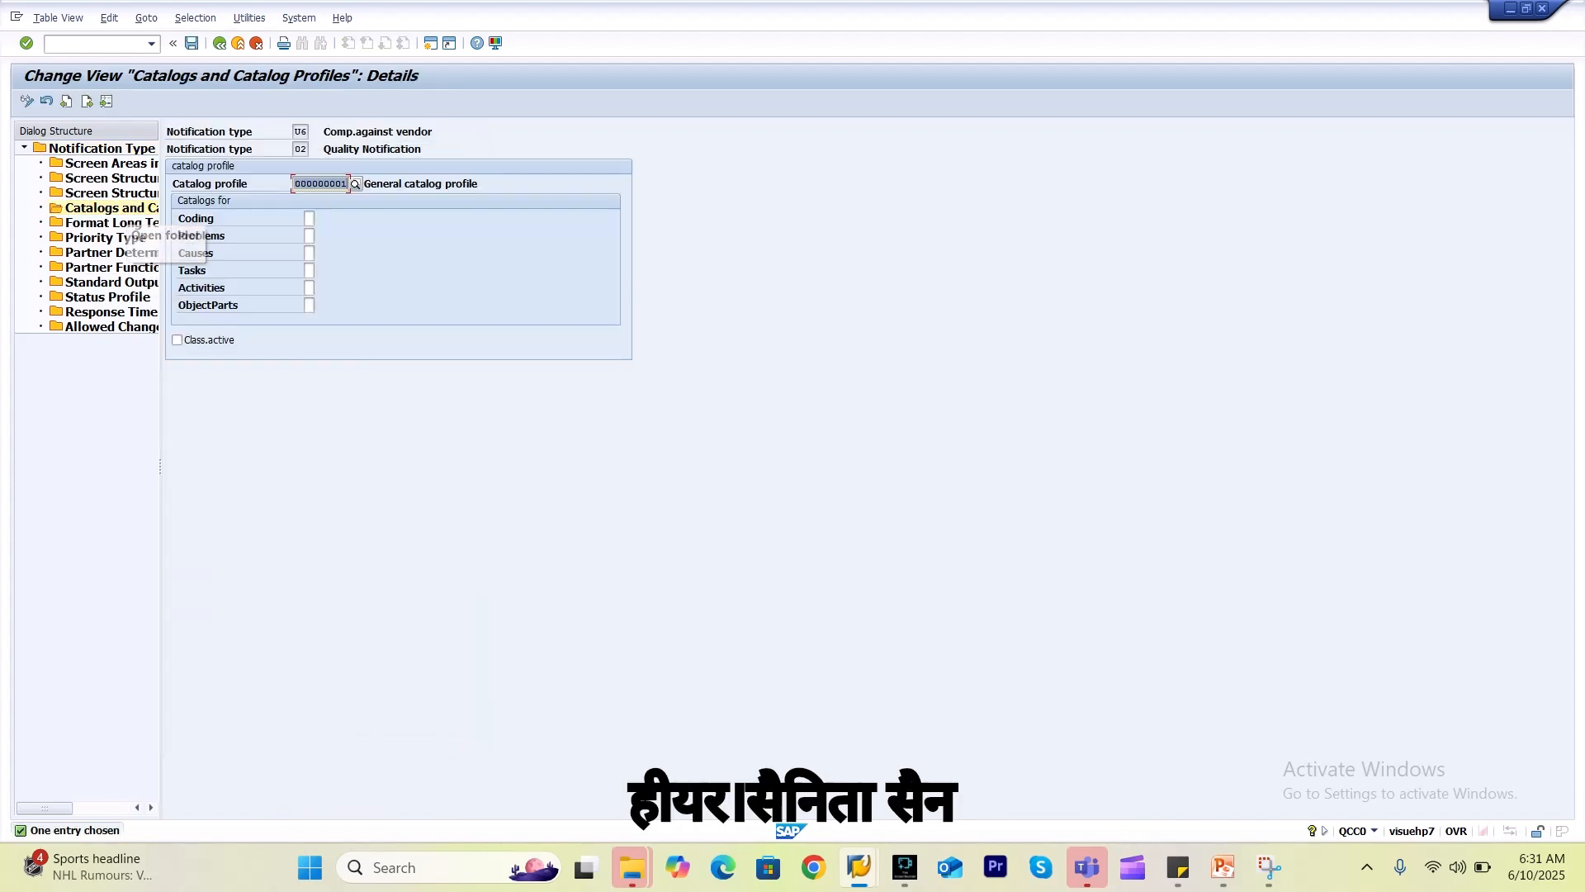
left_click(309, 218)
key("F4")
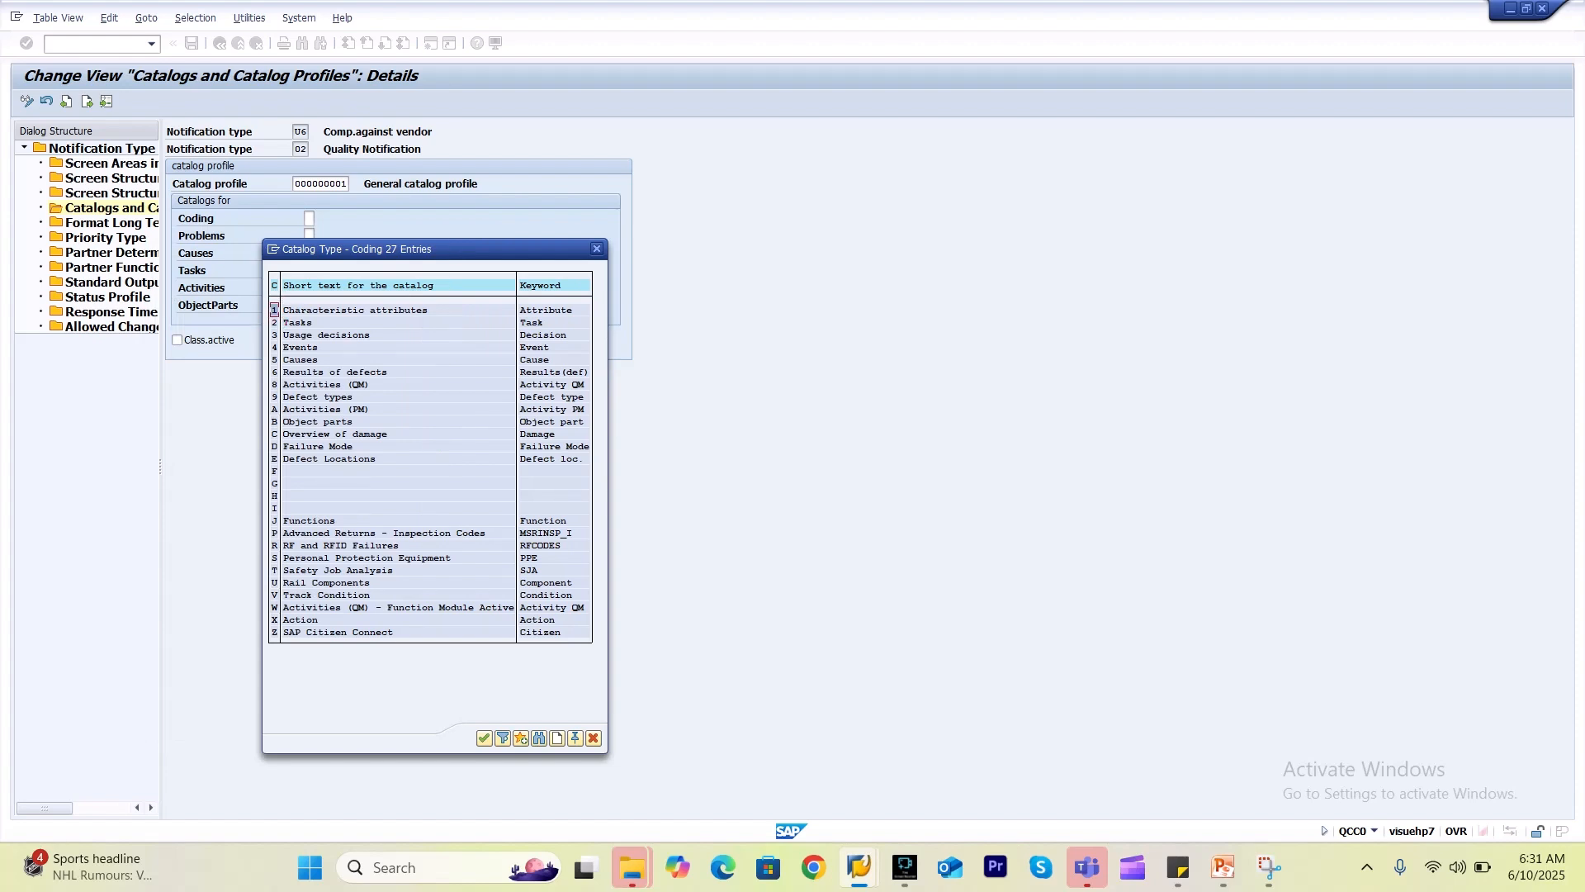
double_click(275, 446)
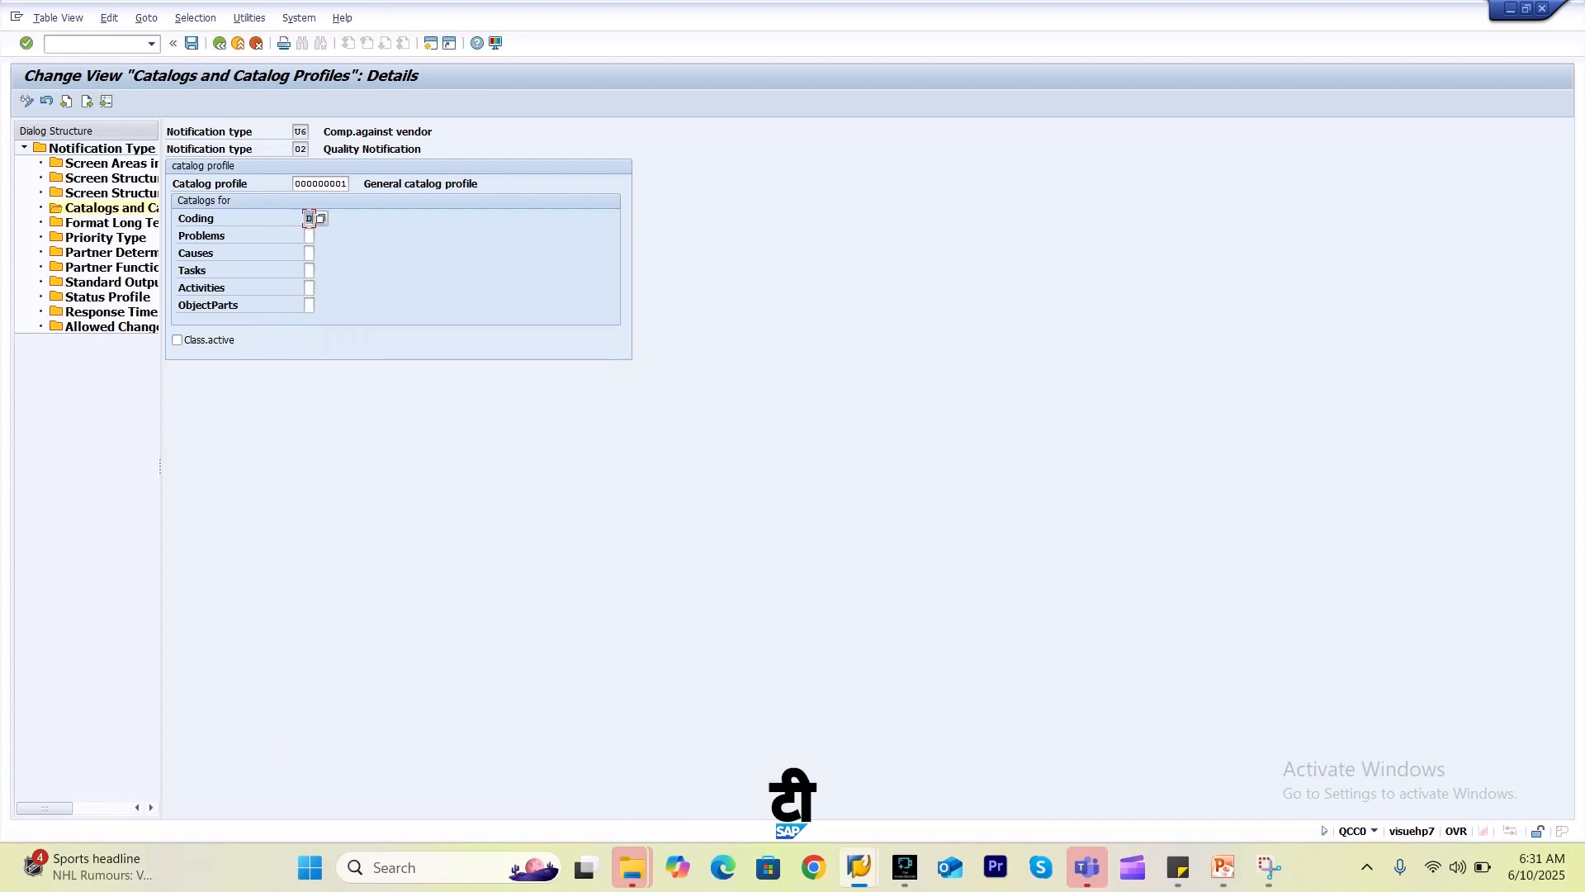
left_click(310, 236)
left_click(320, 237)
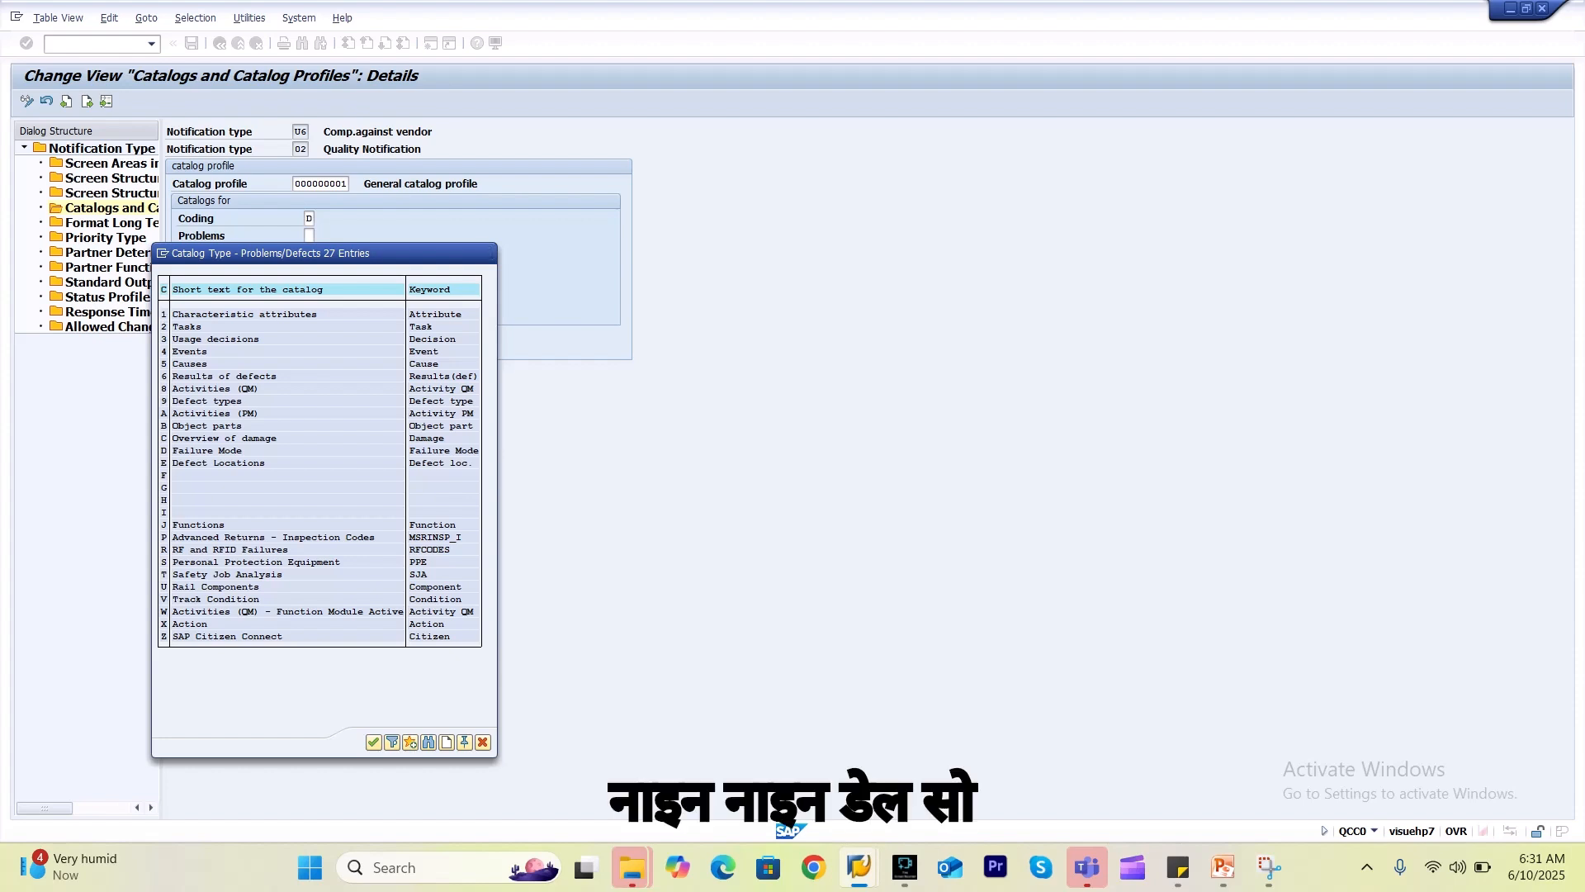
double_click(163, 400)
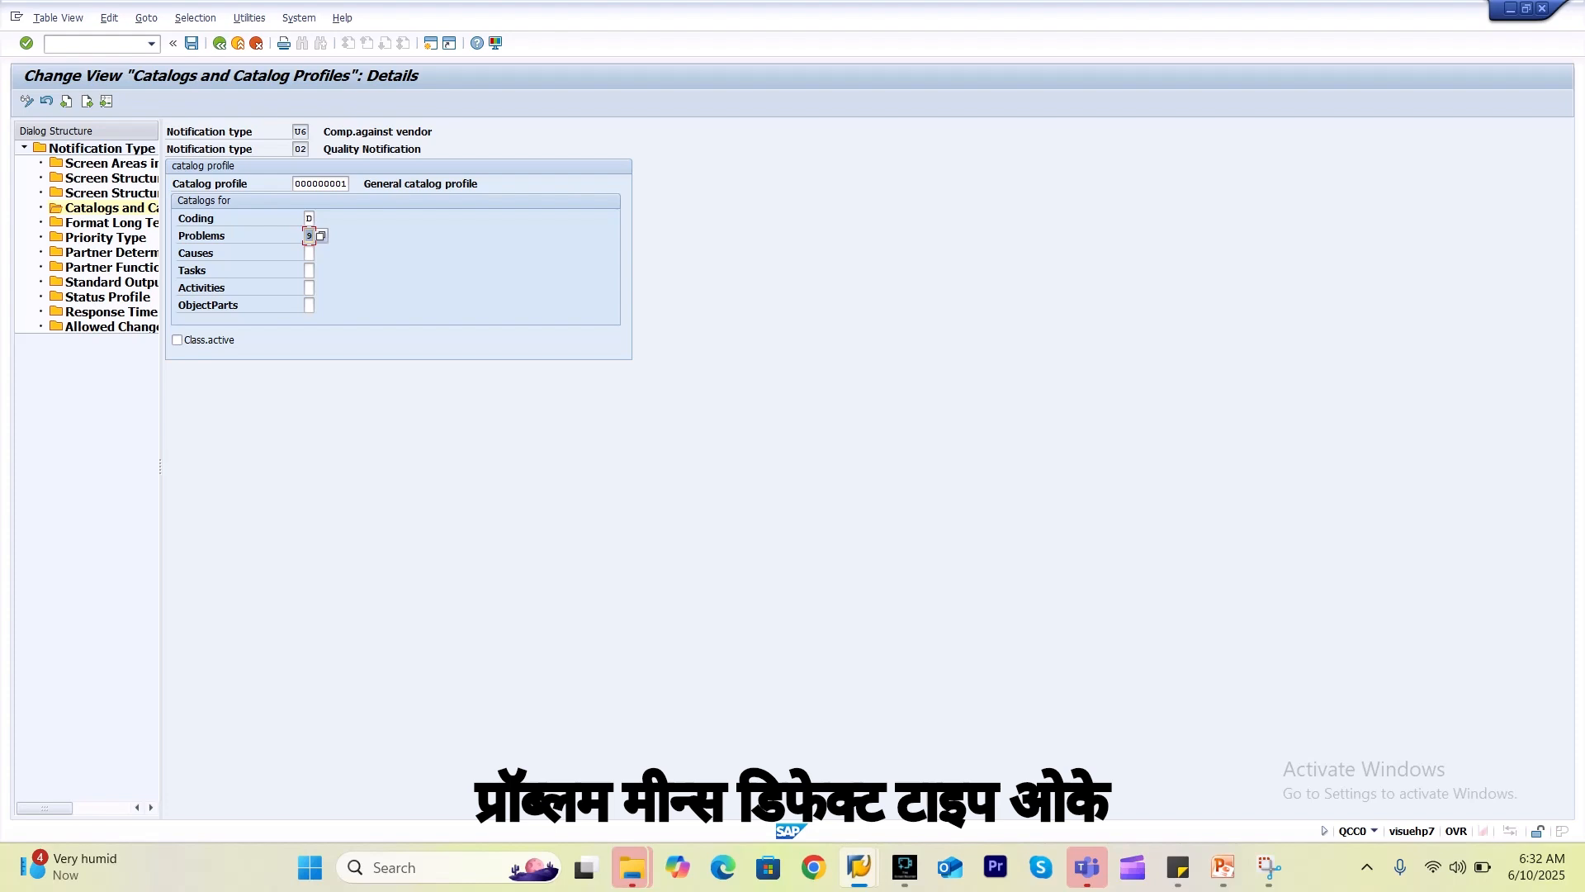
Set the Causes catalog to 5 and move on to the Tasks catalog choices.
left_click(309, 254)
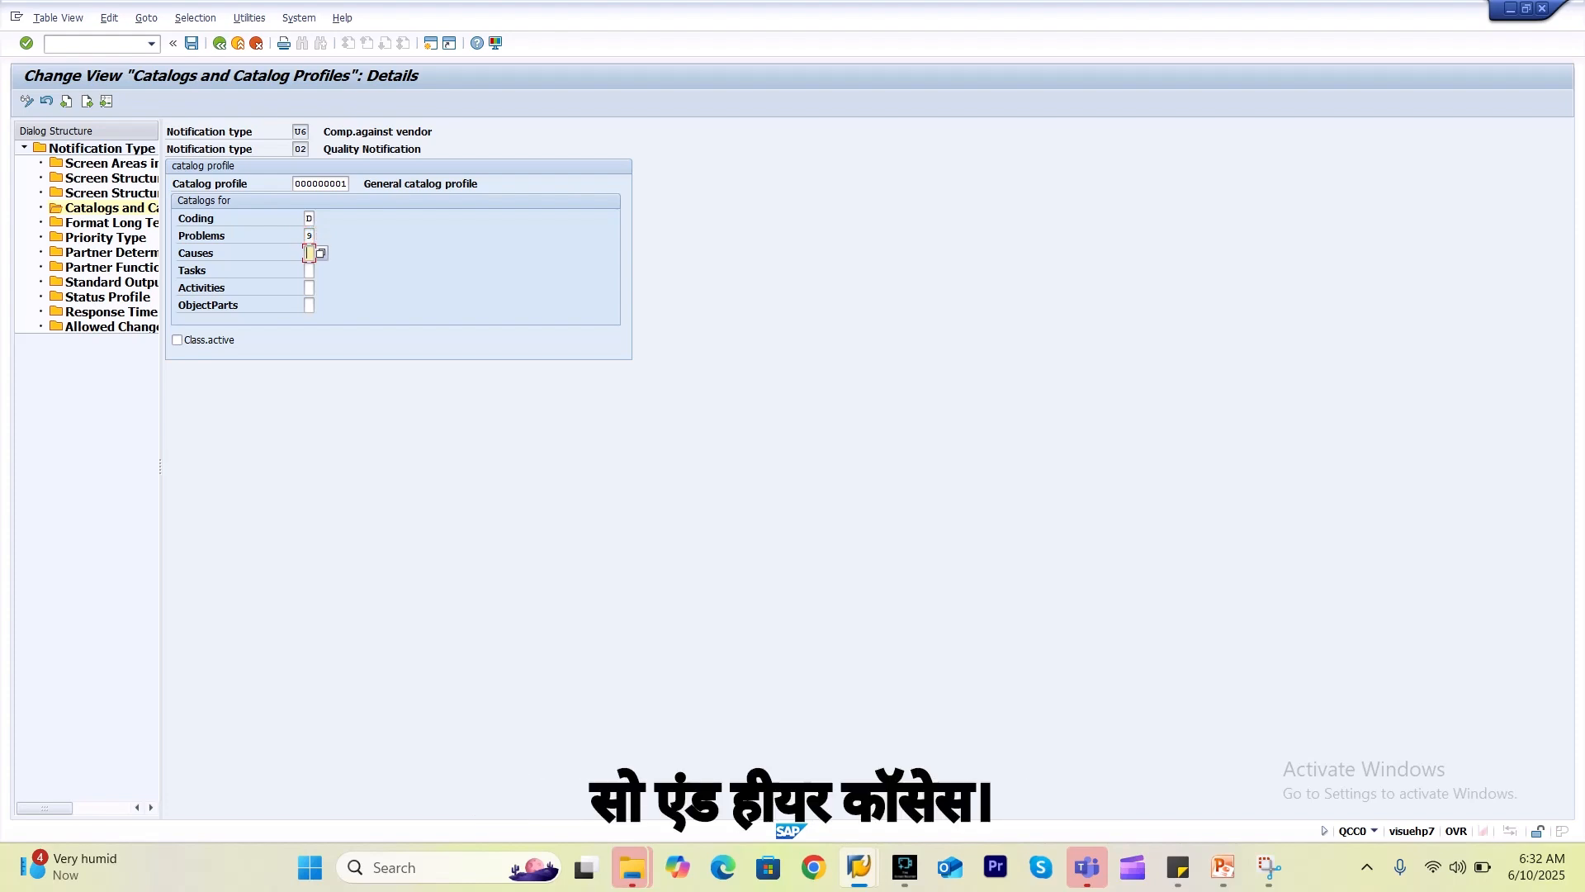
left_click(321, 253)
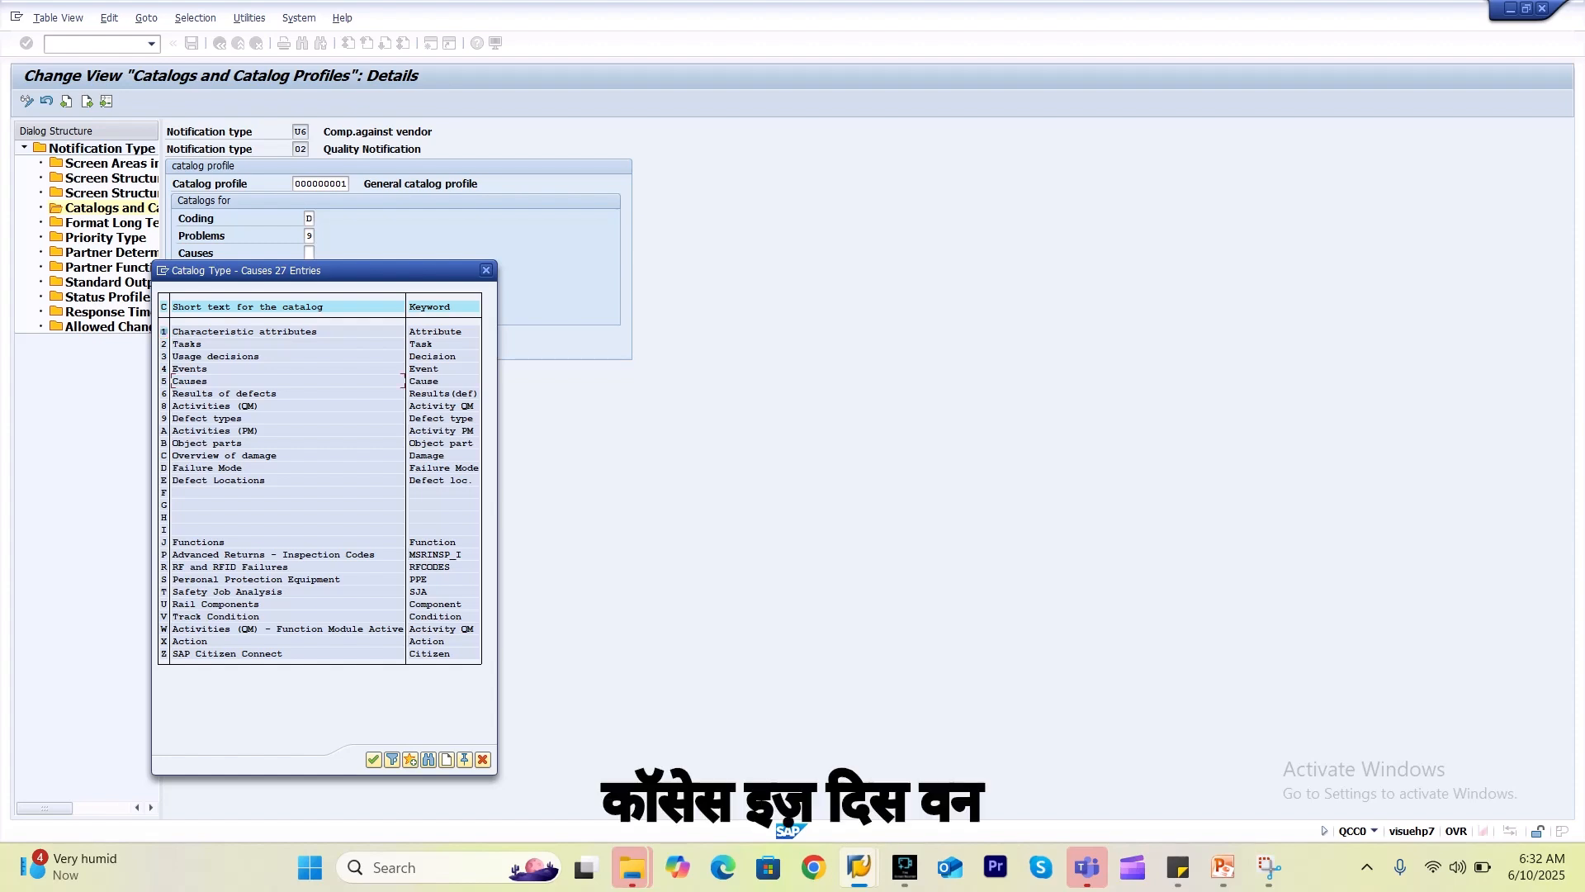
double_click(190, 380)
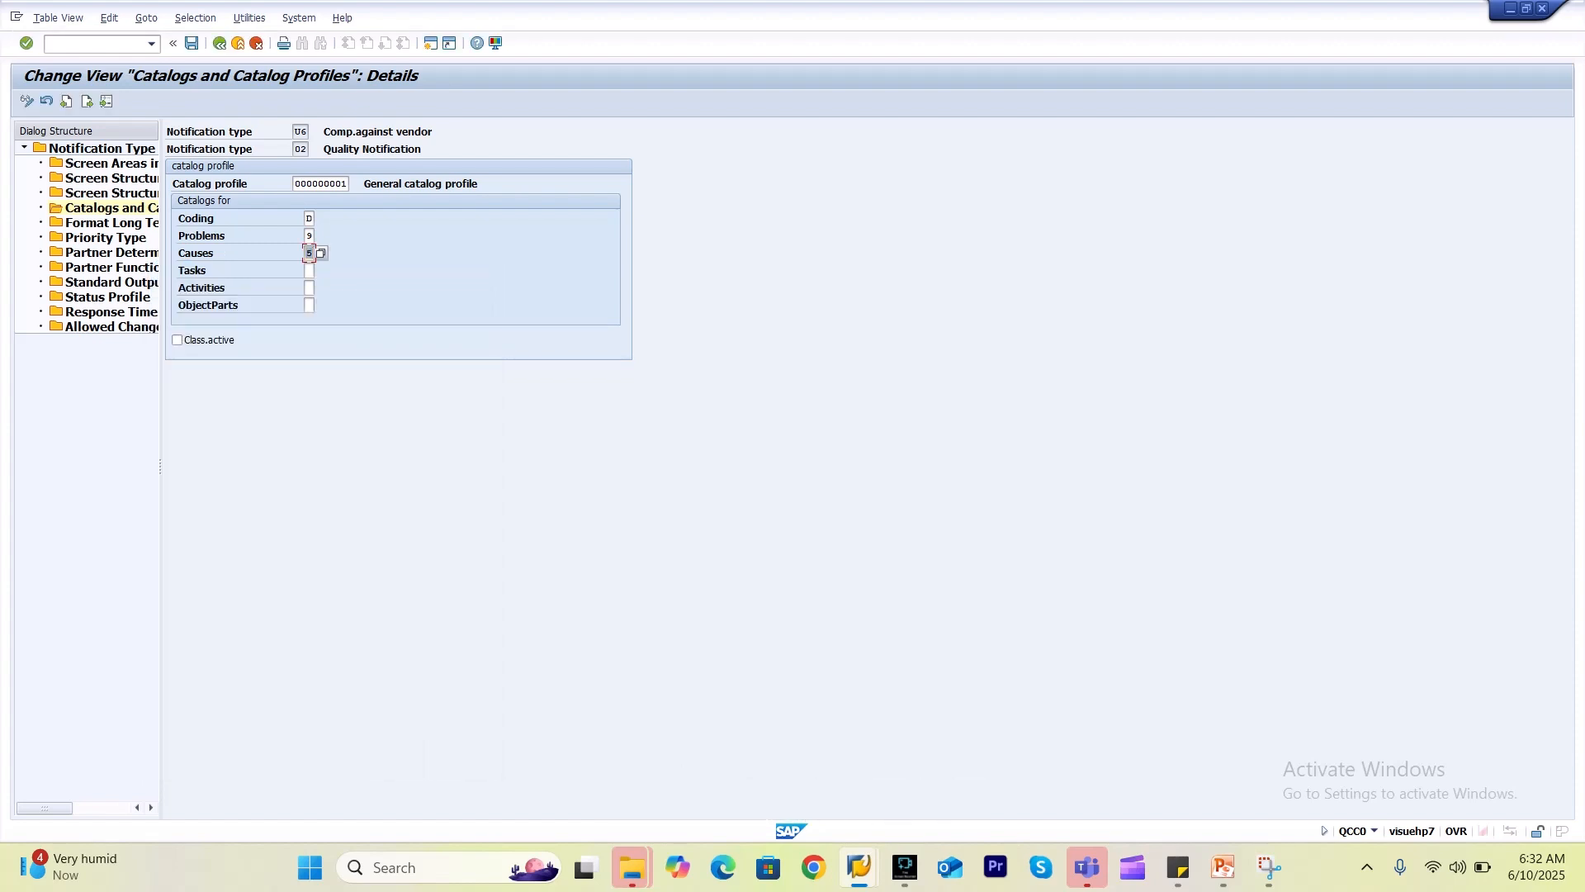
left_click(309, 270)
left_click(321, 270)
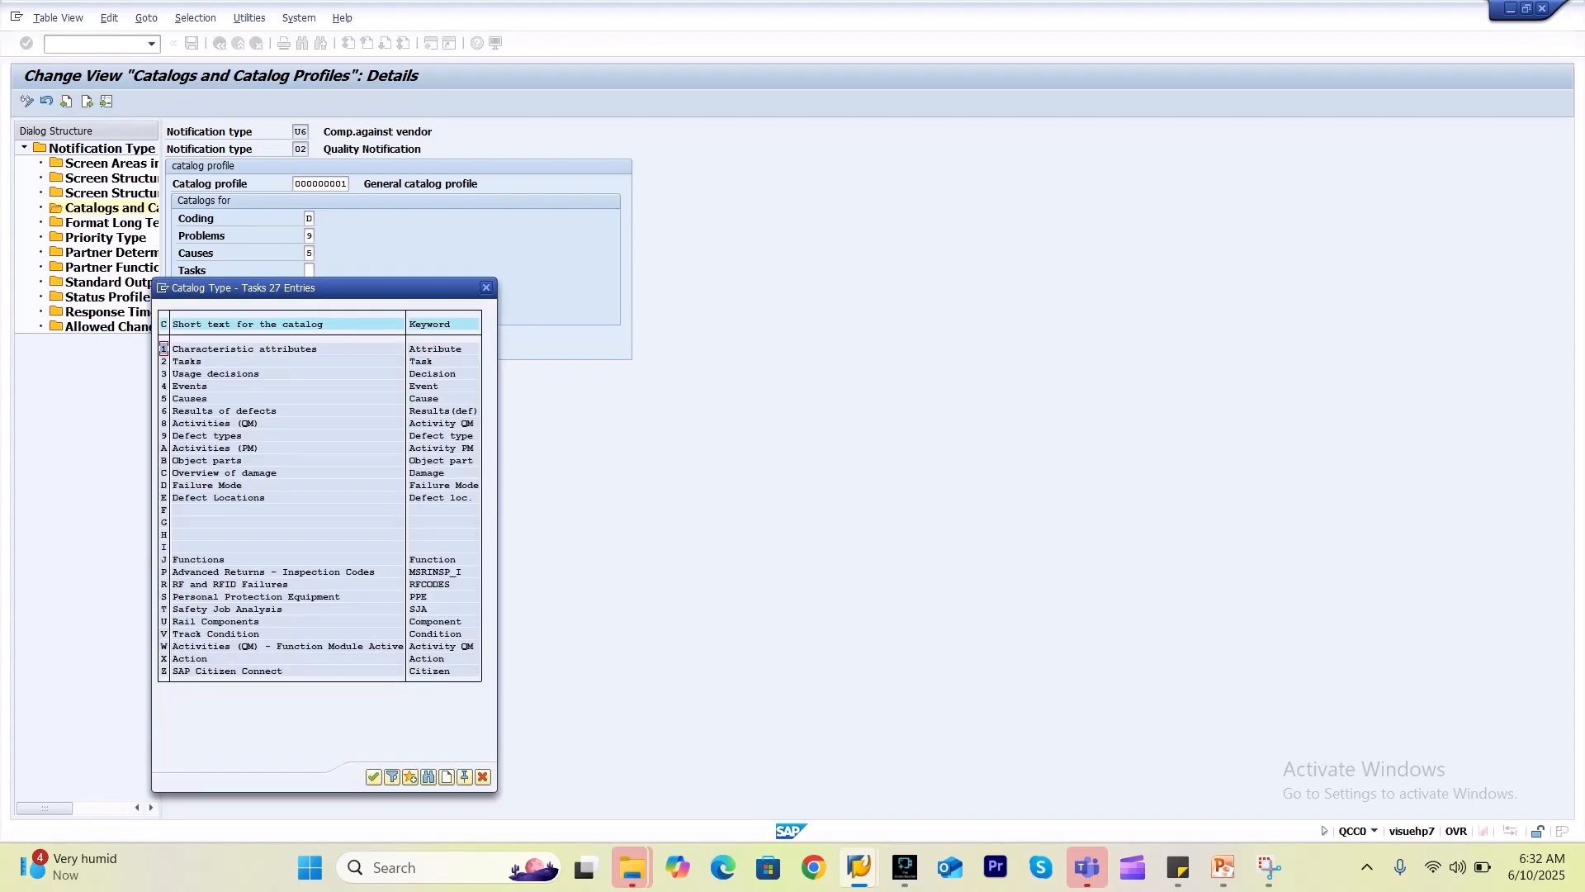
Assign Tasks 2, Activities 8 (Activities QM) and ObjectParts E (Defect Locations).
left_click_drag(347, 287, 651, 247)
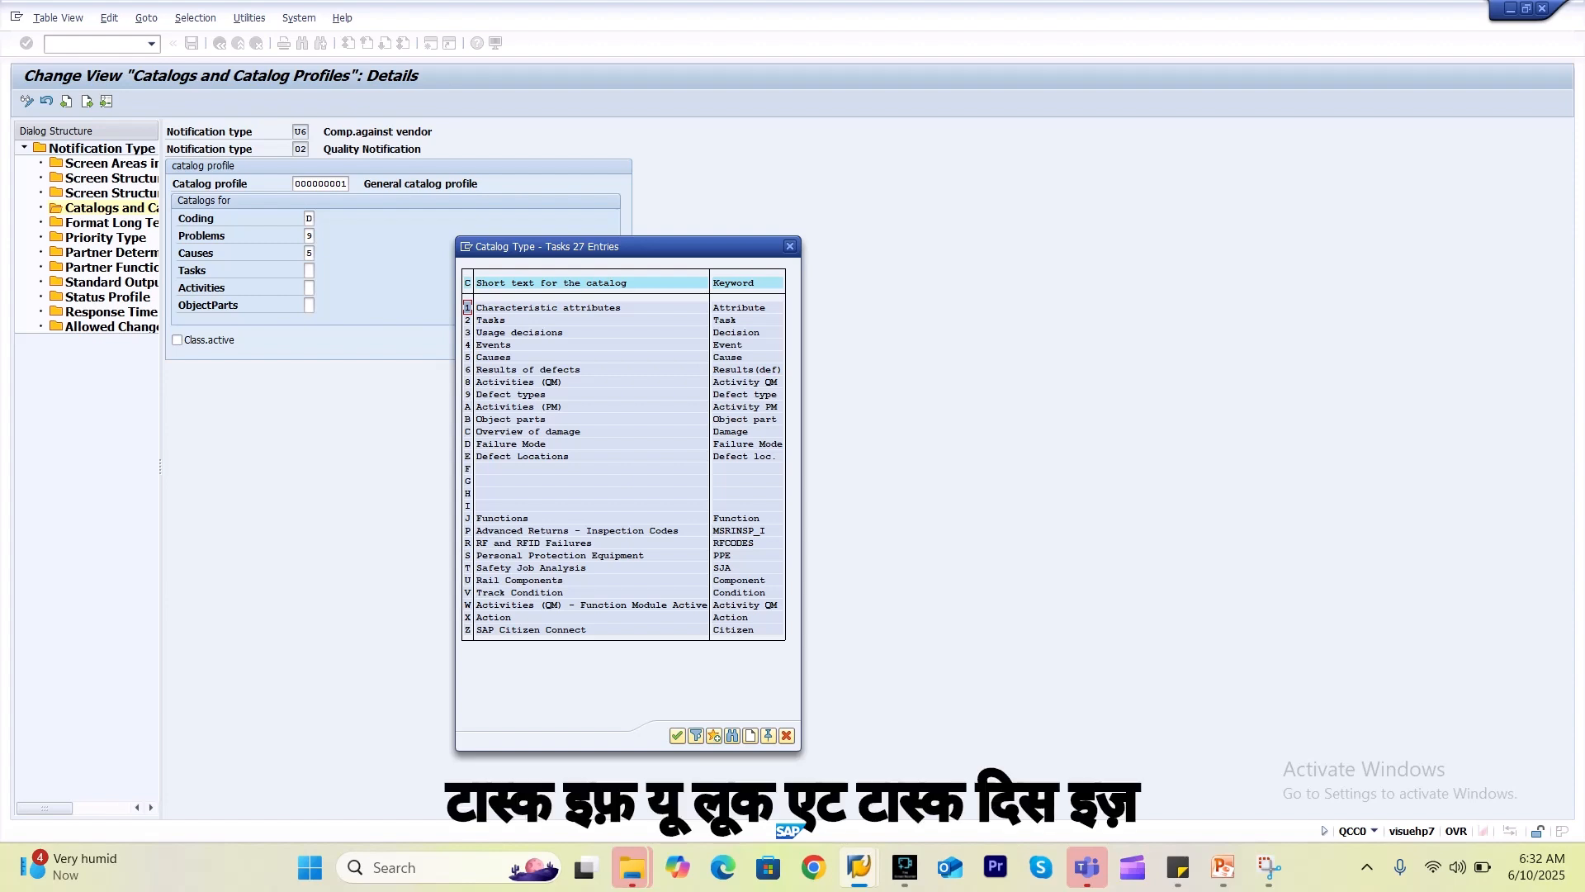
double_click(487, 320)
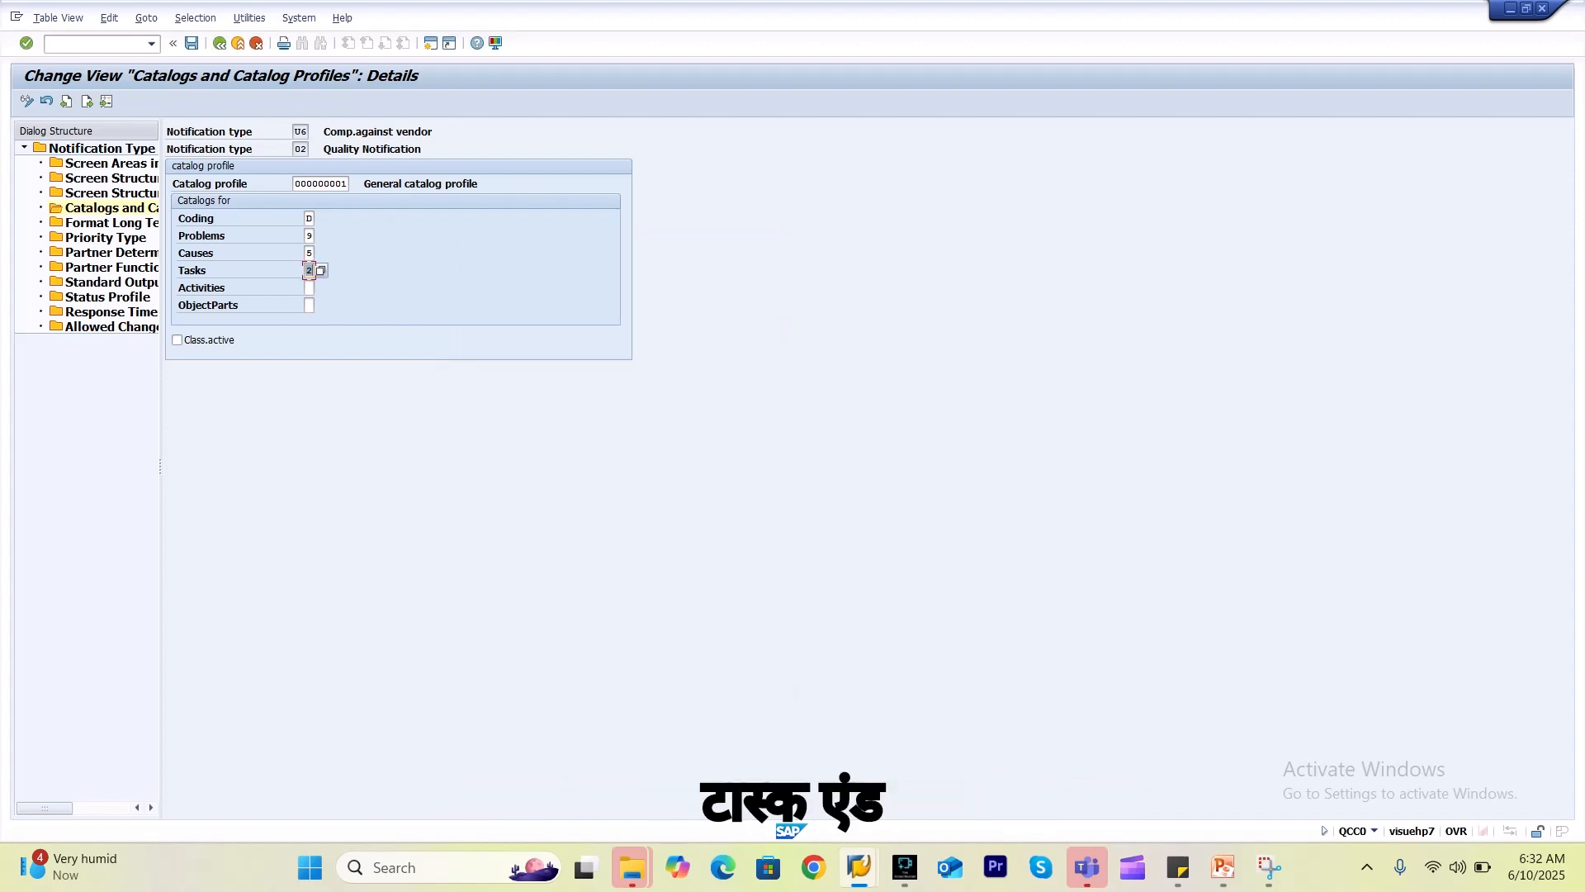
left_click(309, 287)
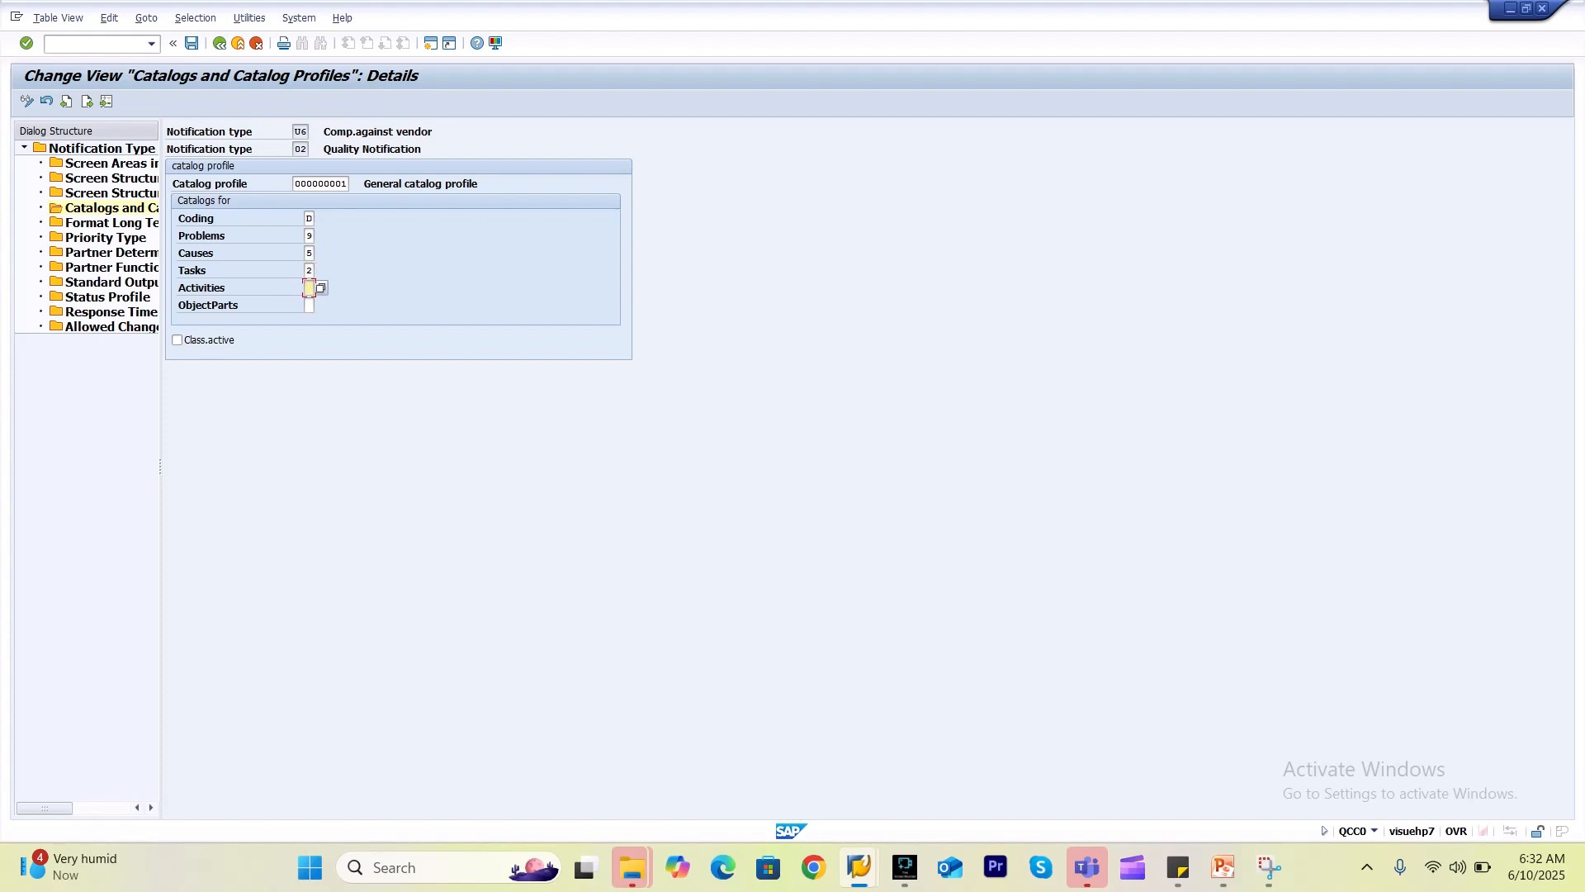
left_click(321, 287)
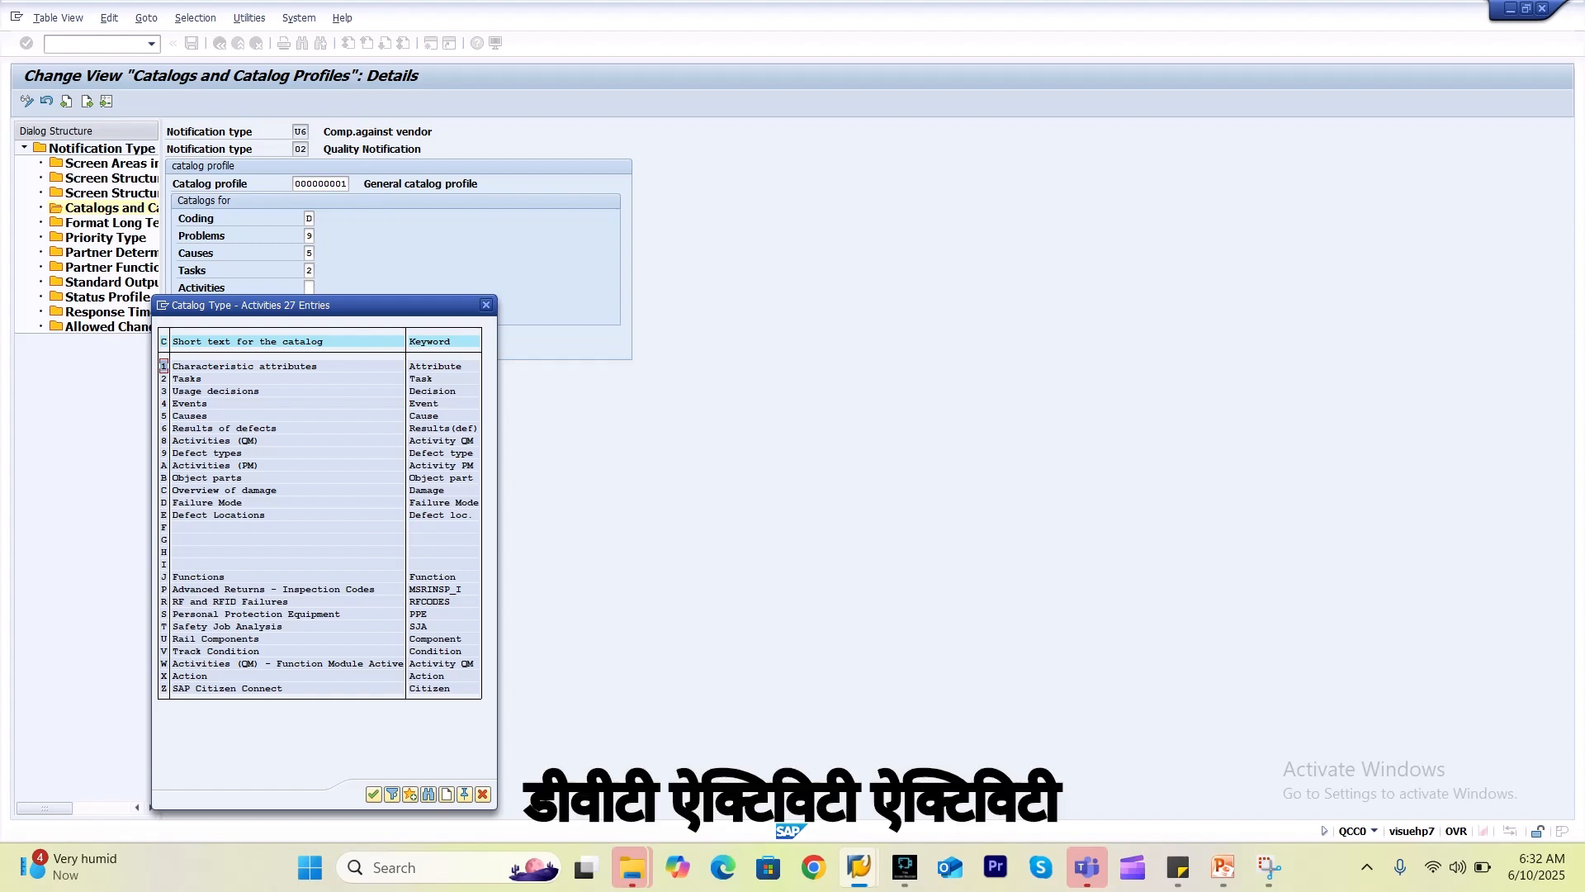
double_click(211, 440)
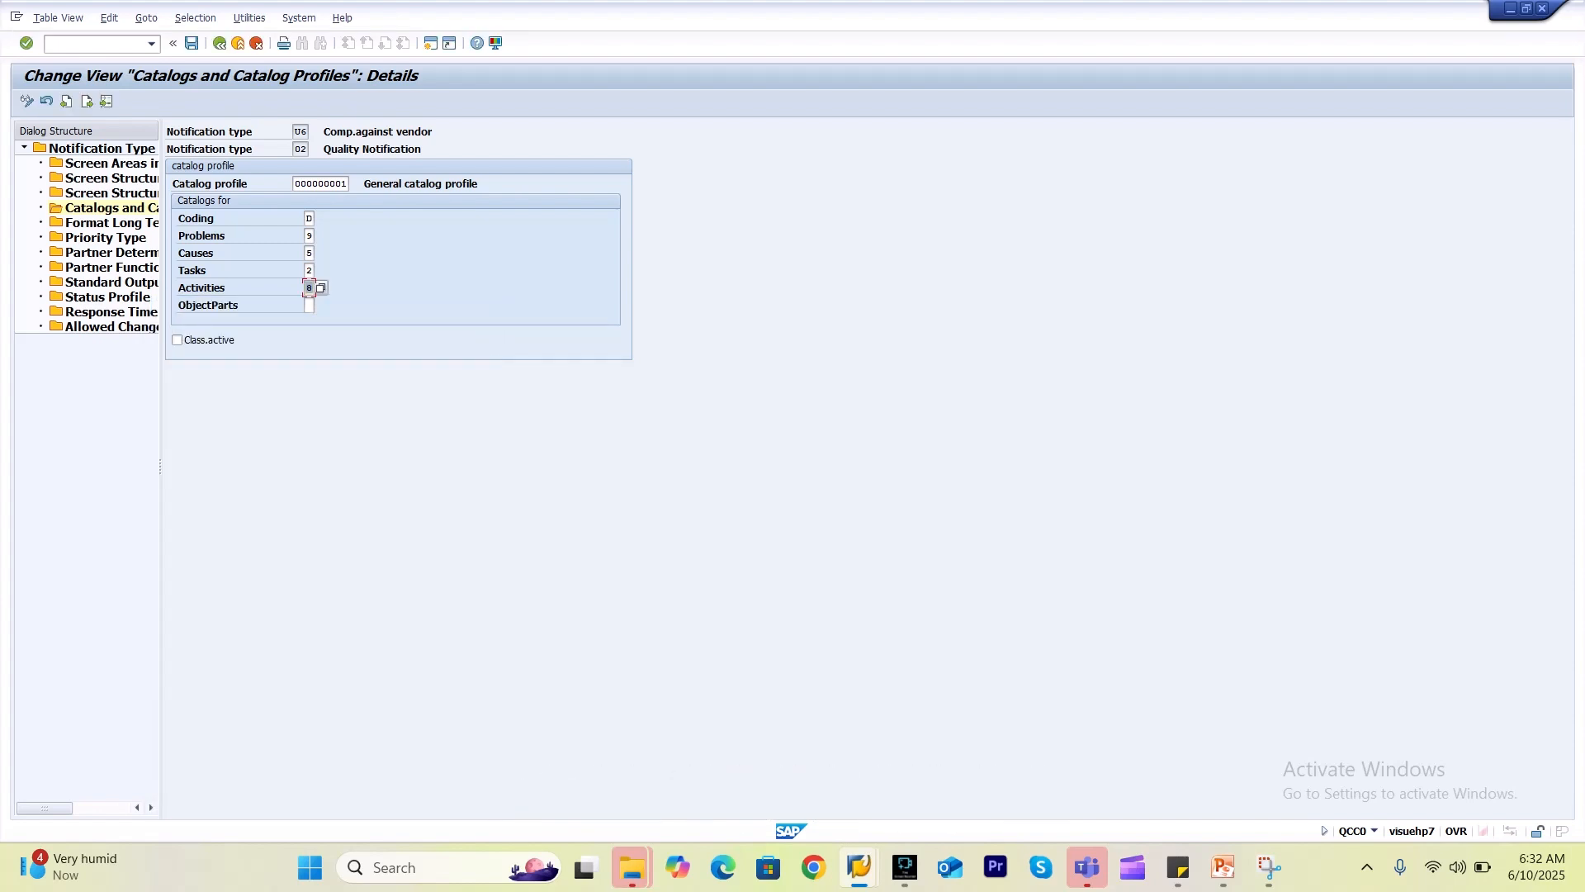
left_click(308, 306)
key("F4")
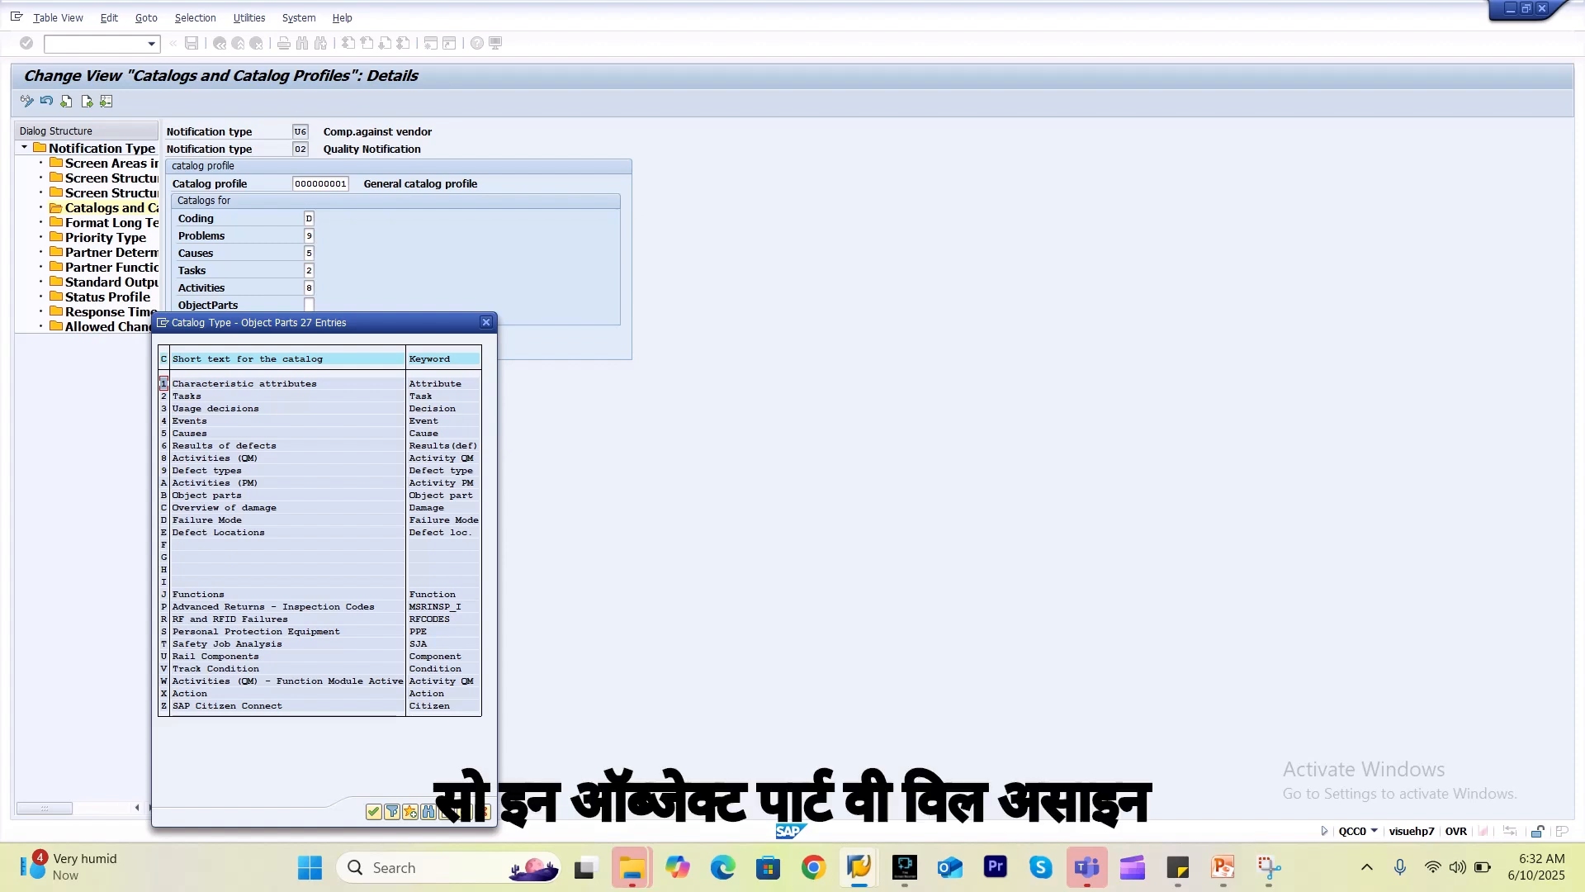
double_click(222, 532)
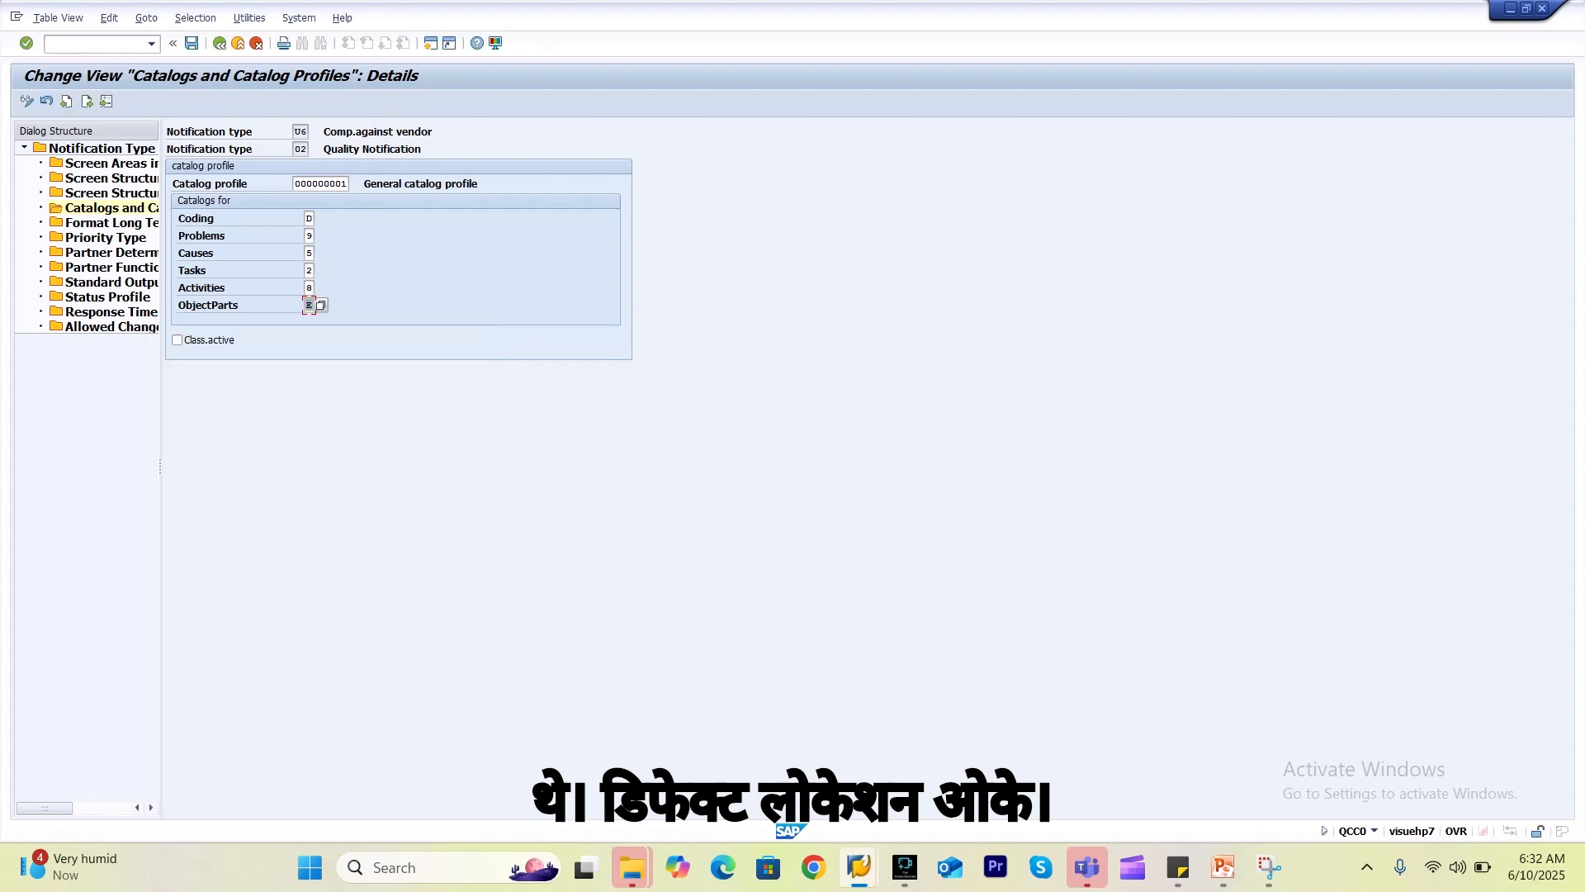
Confirm U6's catalog entries and save them under the customizing request.
key("Return")
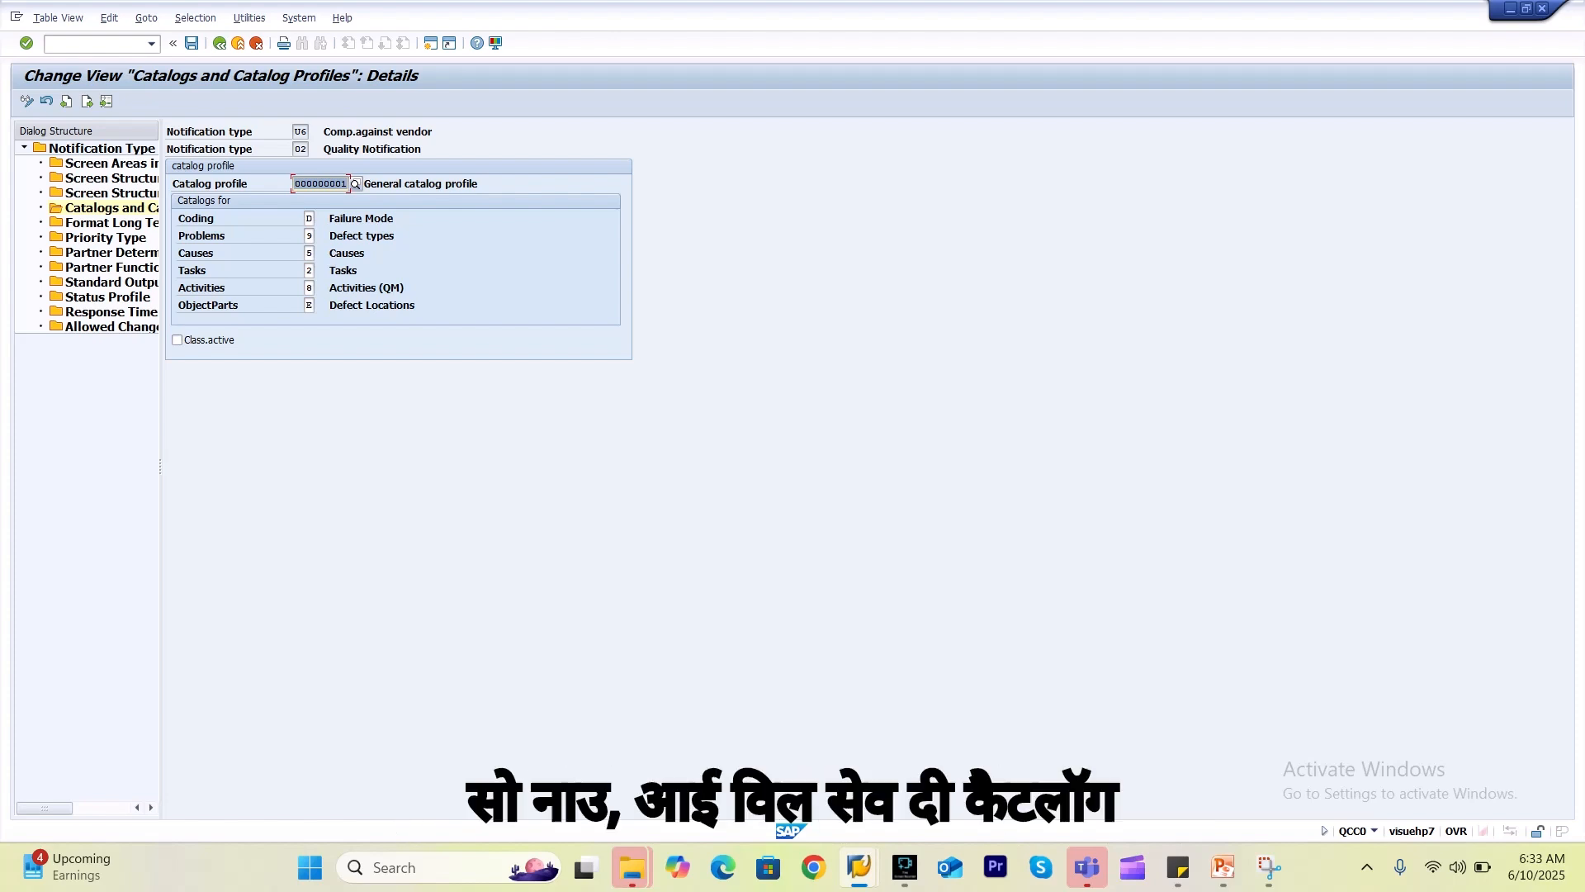
left_click(191, 43)
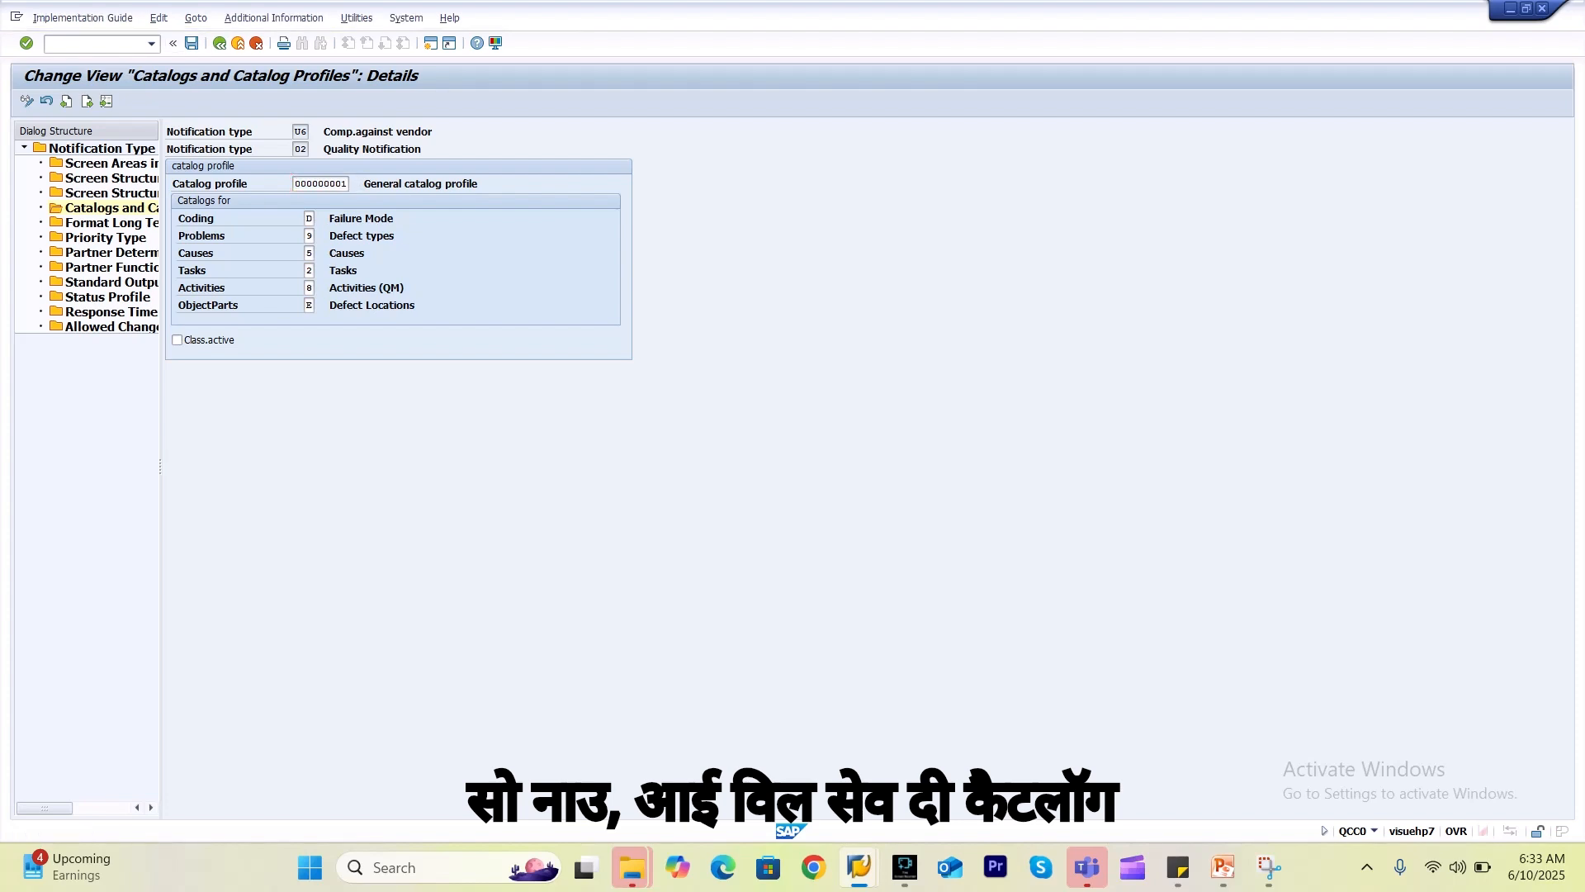
left_click(242, 273)
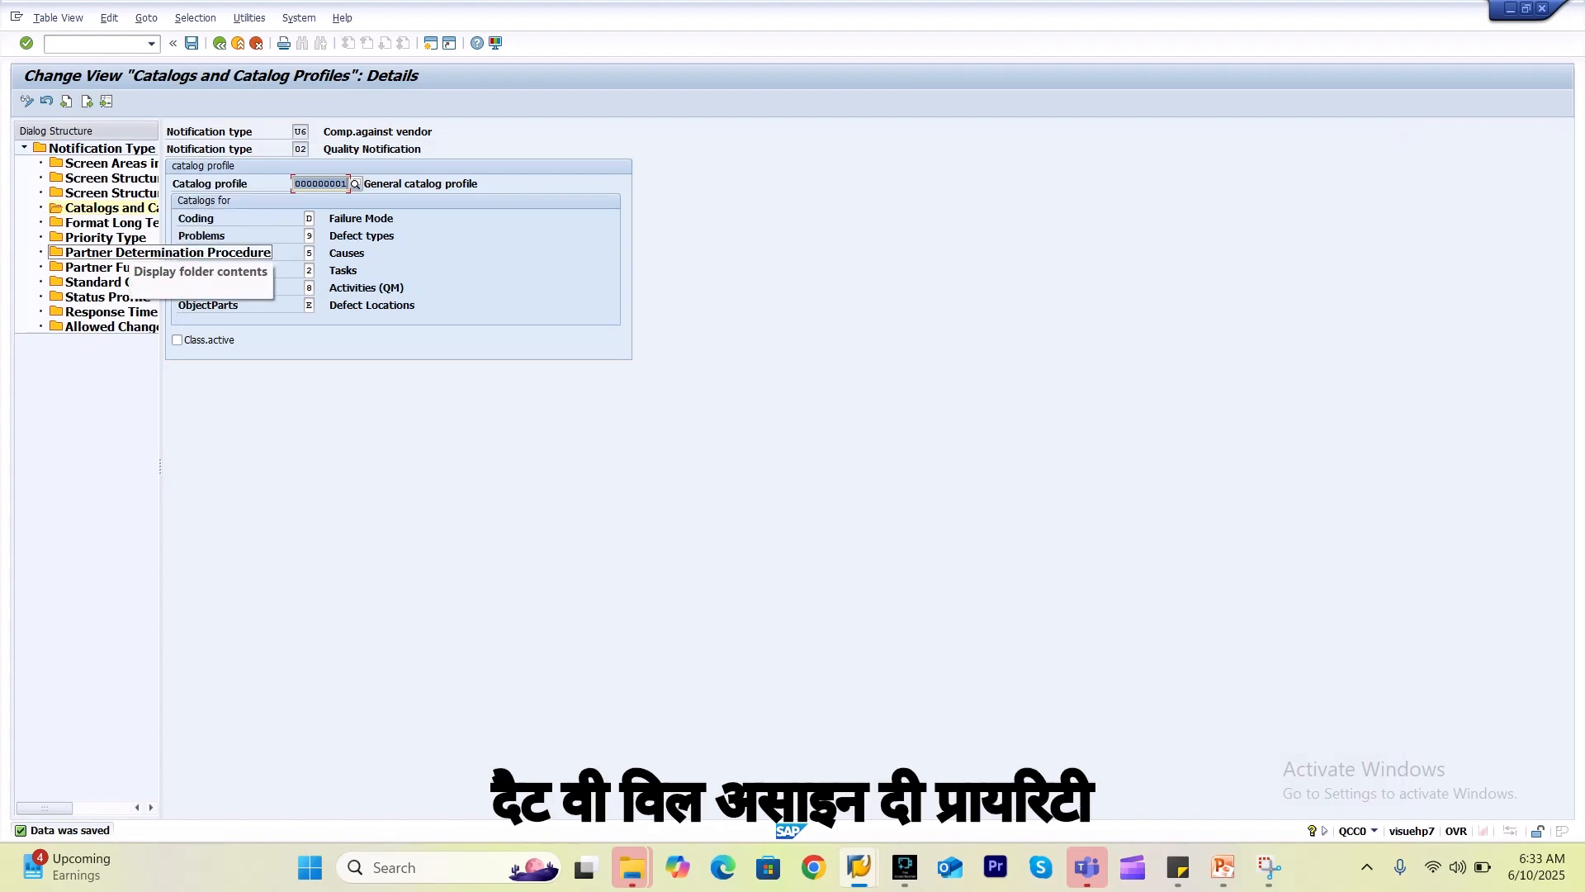
Set U6's priority type to QM Priorities.
double_click(106, 237)
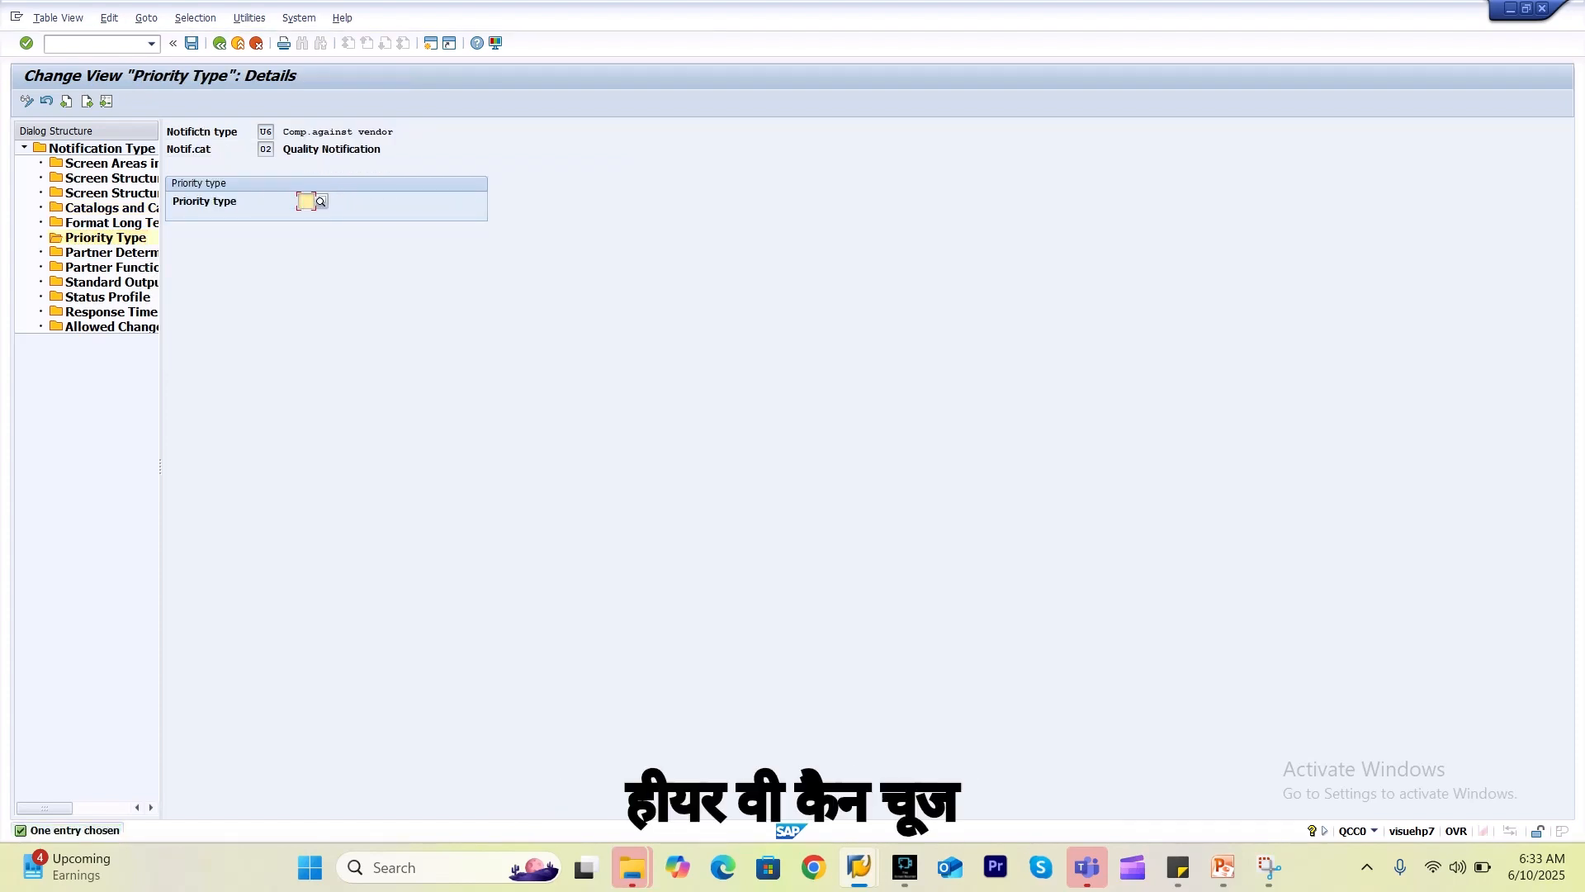
key("F4")
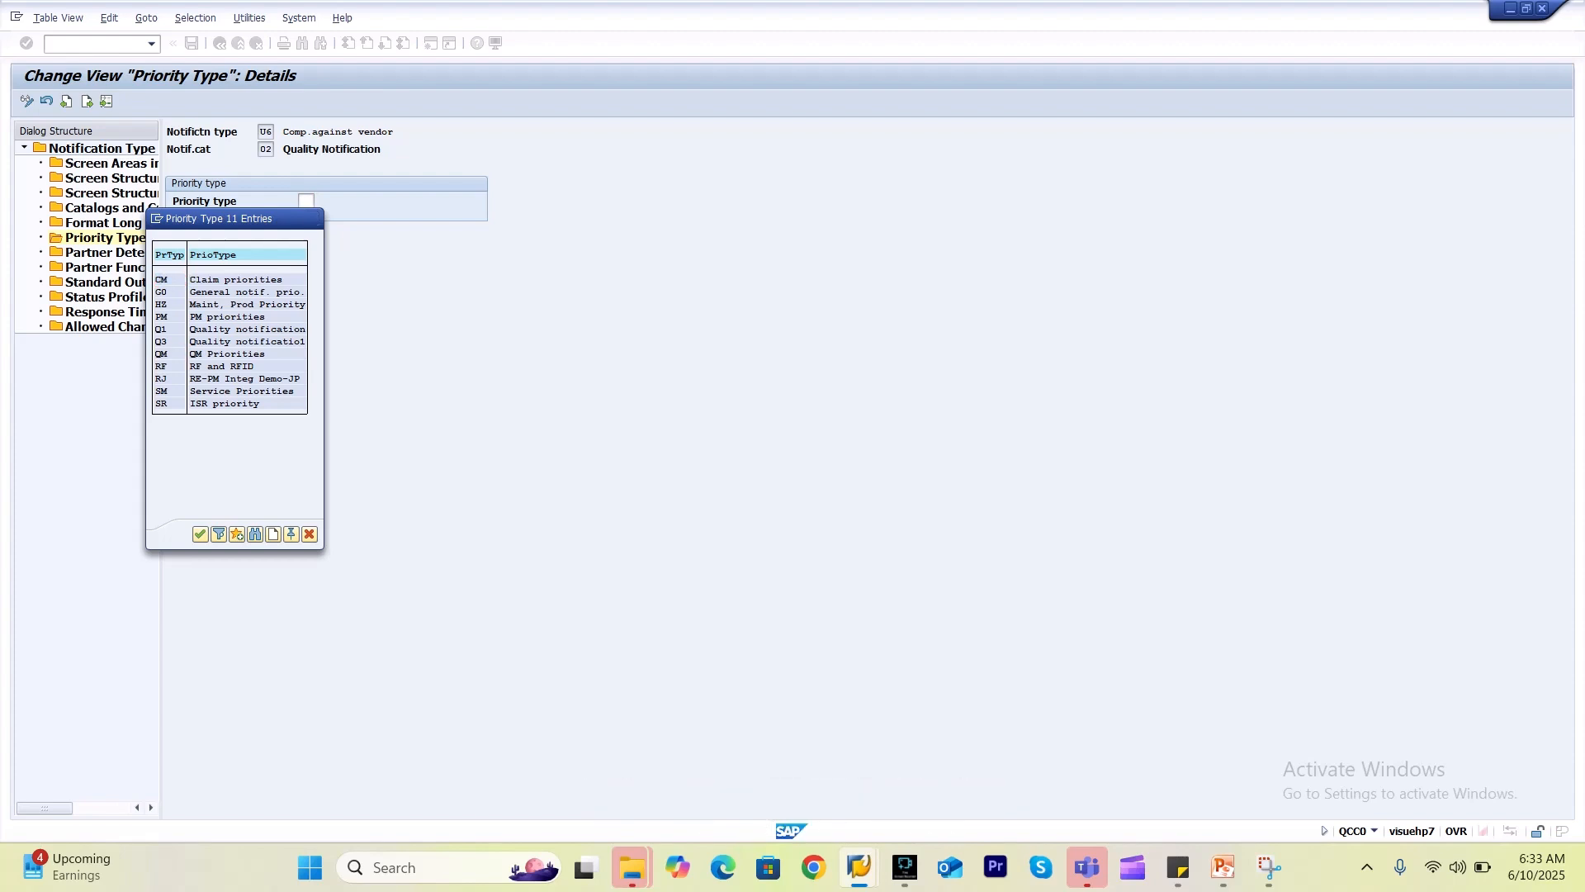
double_click(226, 354)
key("Return")
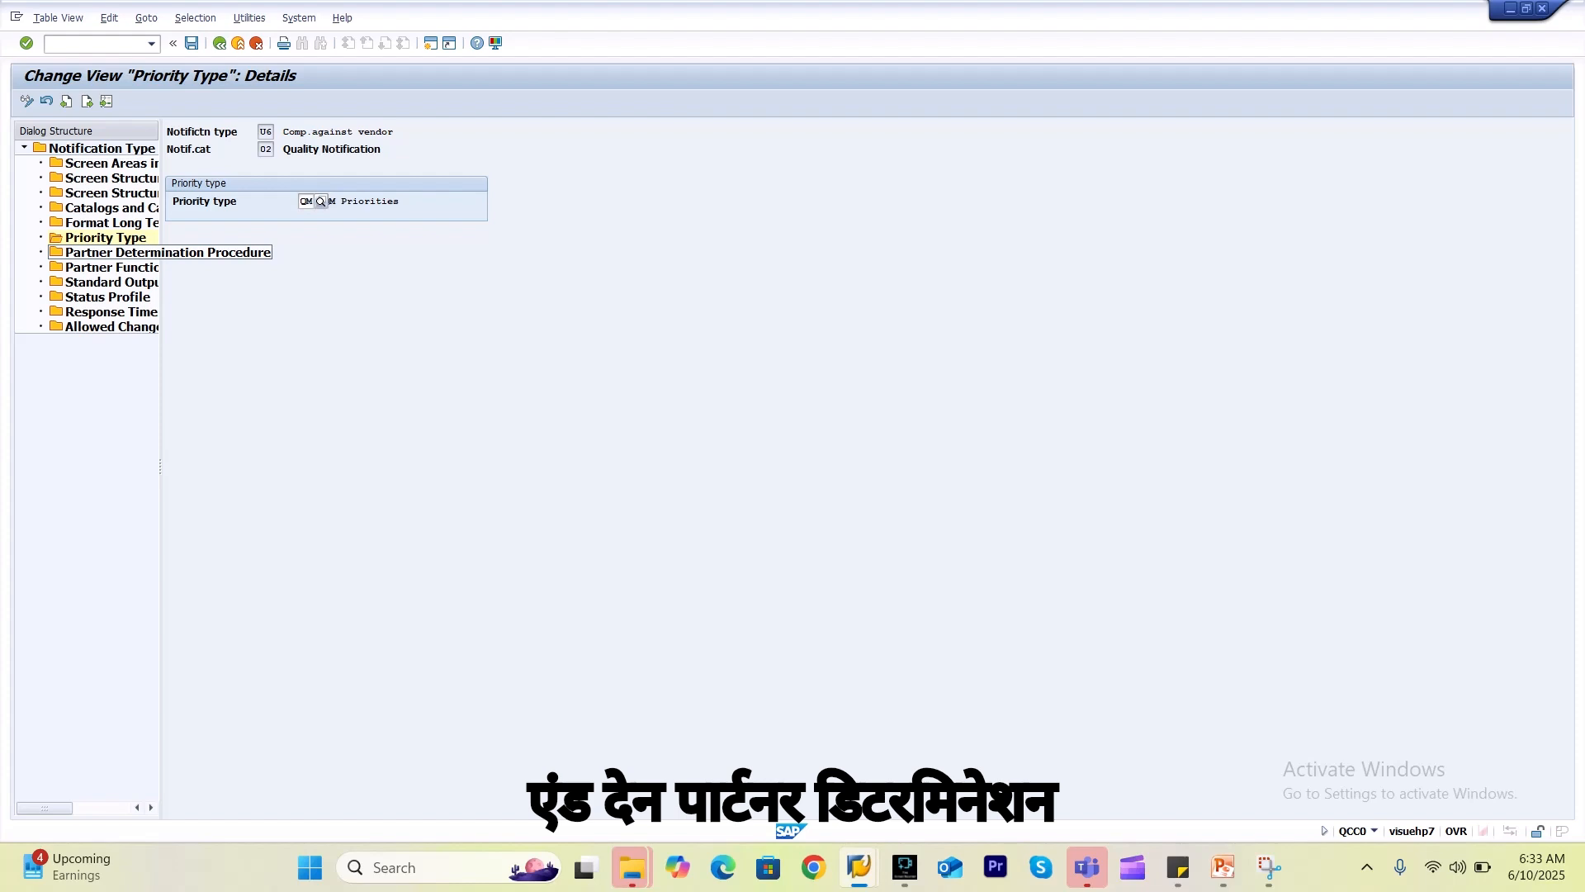
Enter QM as U6's partner determination procedure and save.
left_click(262, 252)
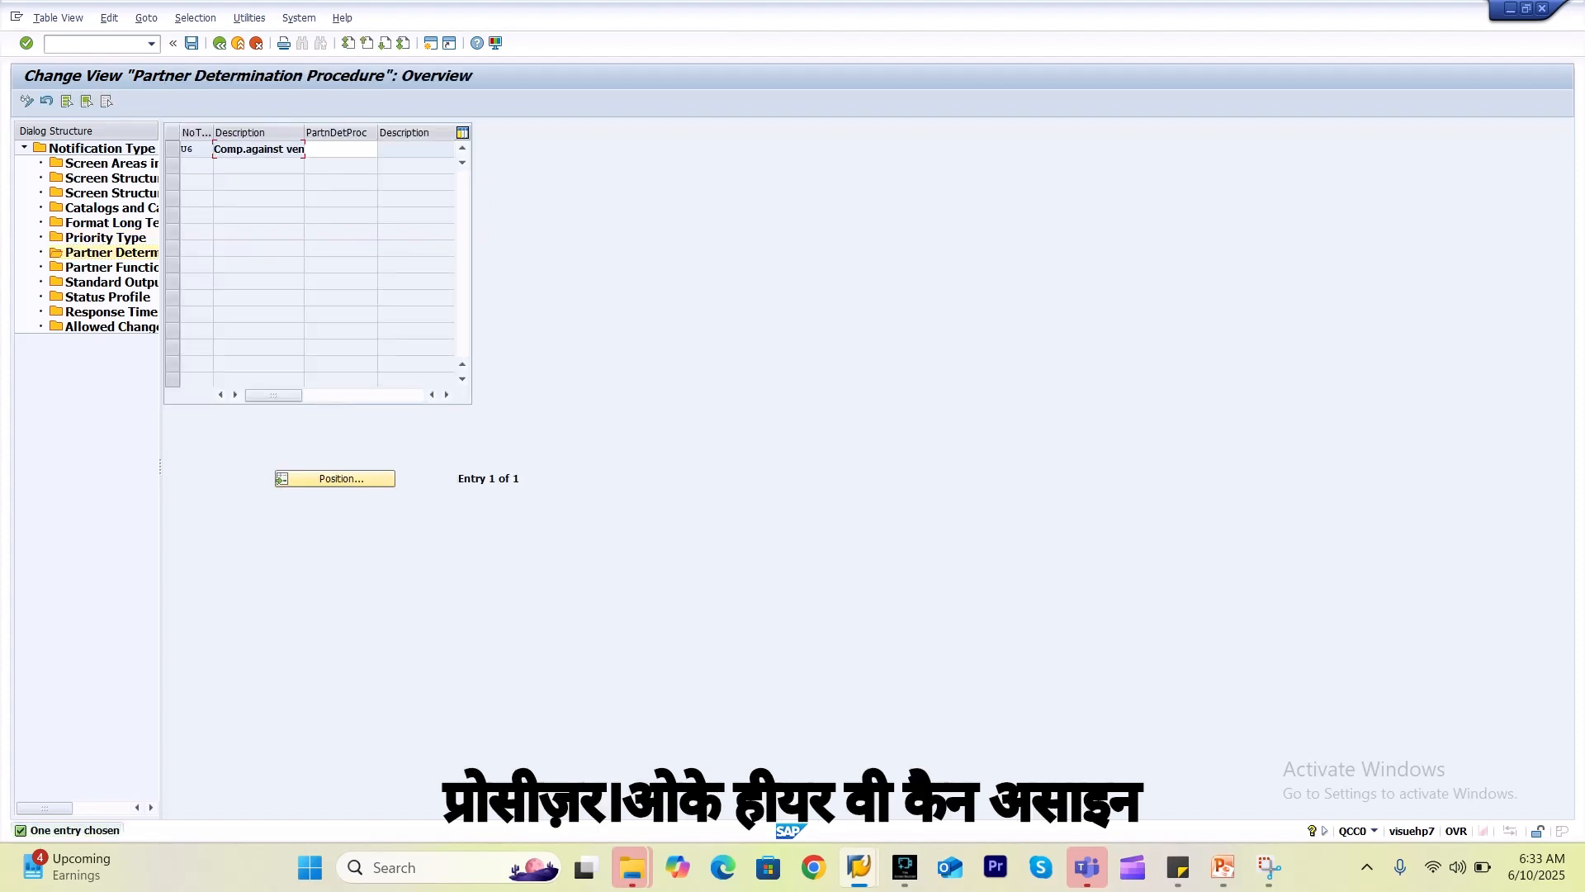
left_click(341, 149)
key("space")
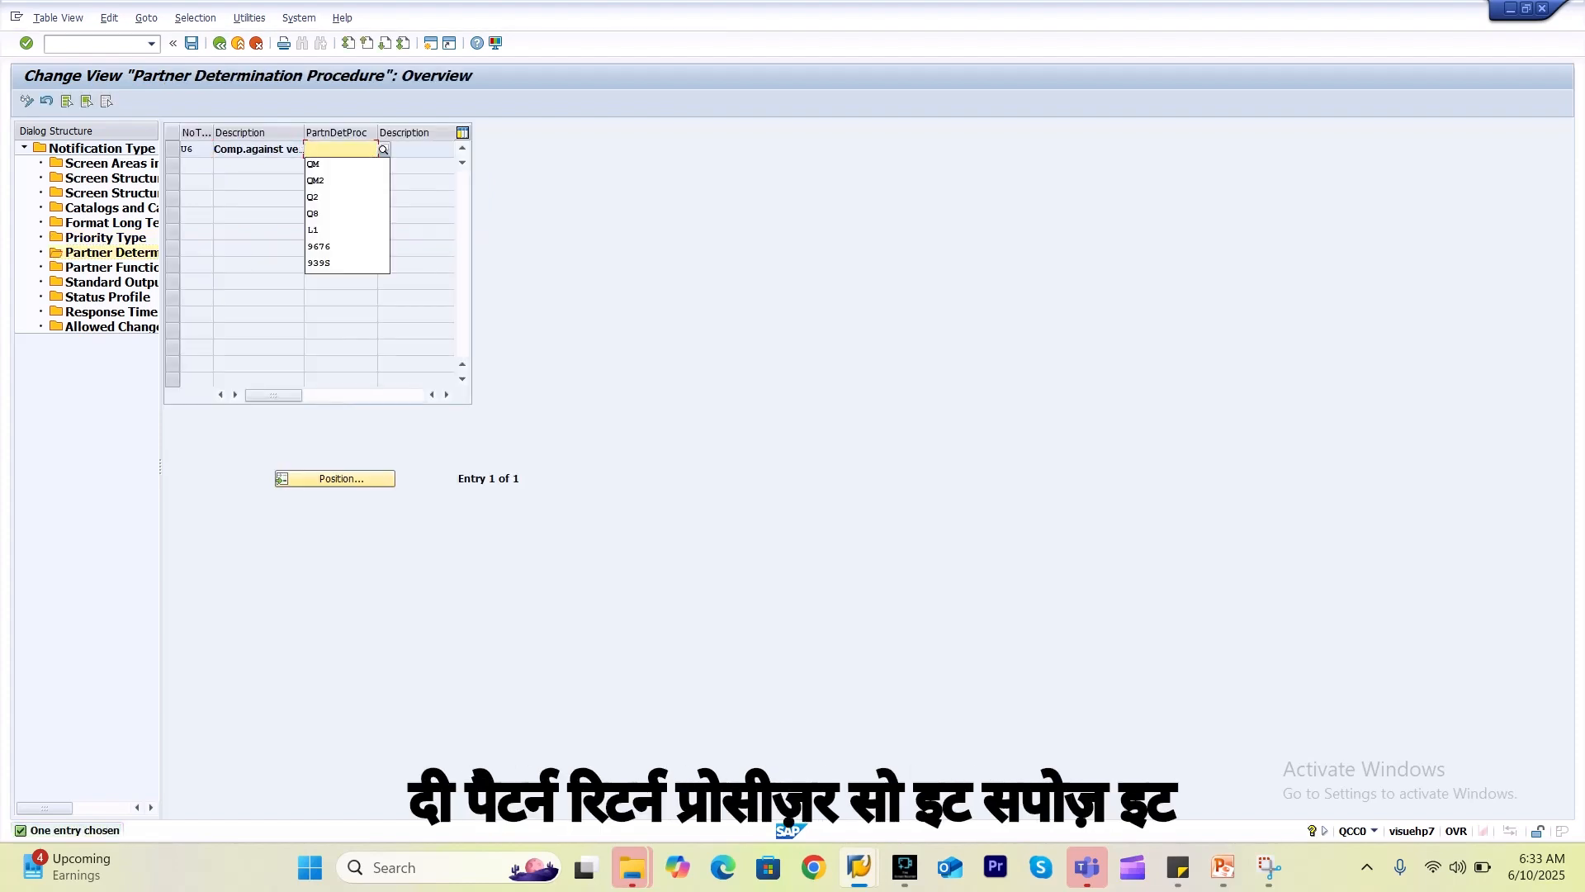
key("Down")
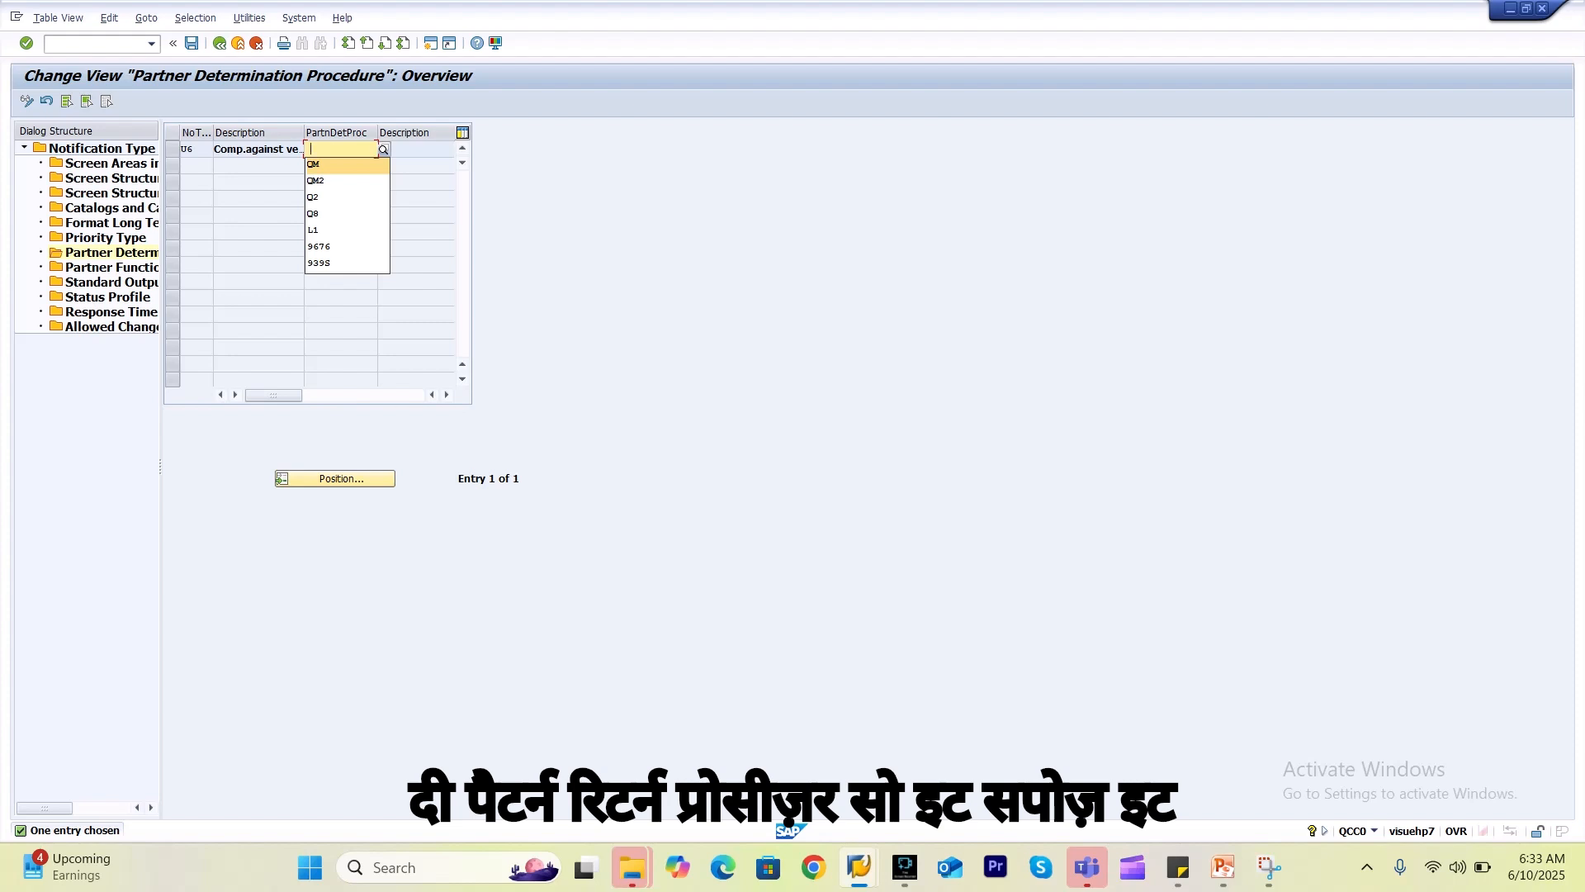
key("Return")
key("Return")
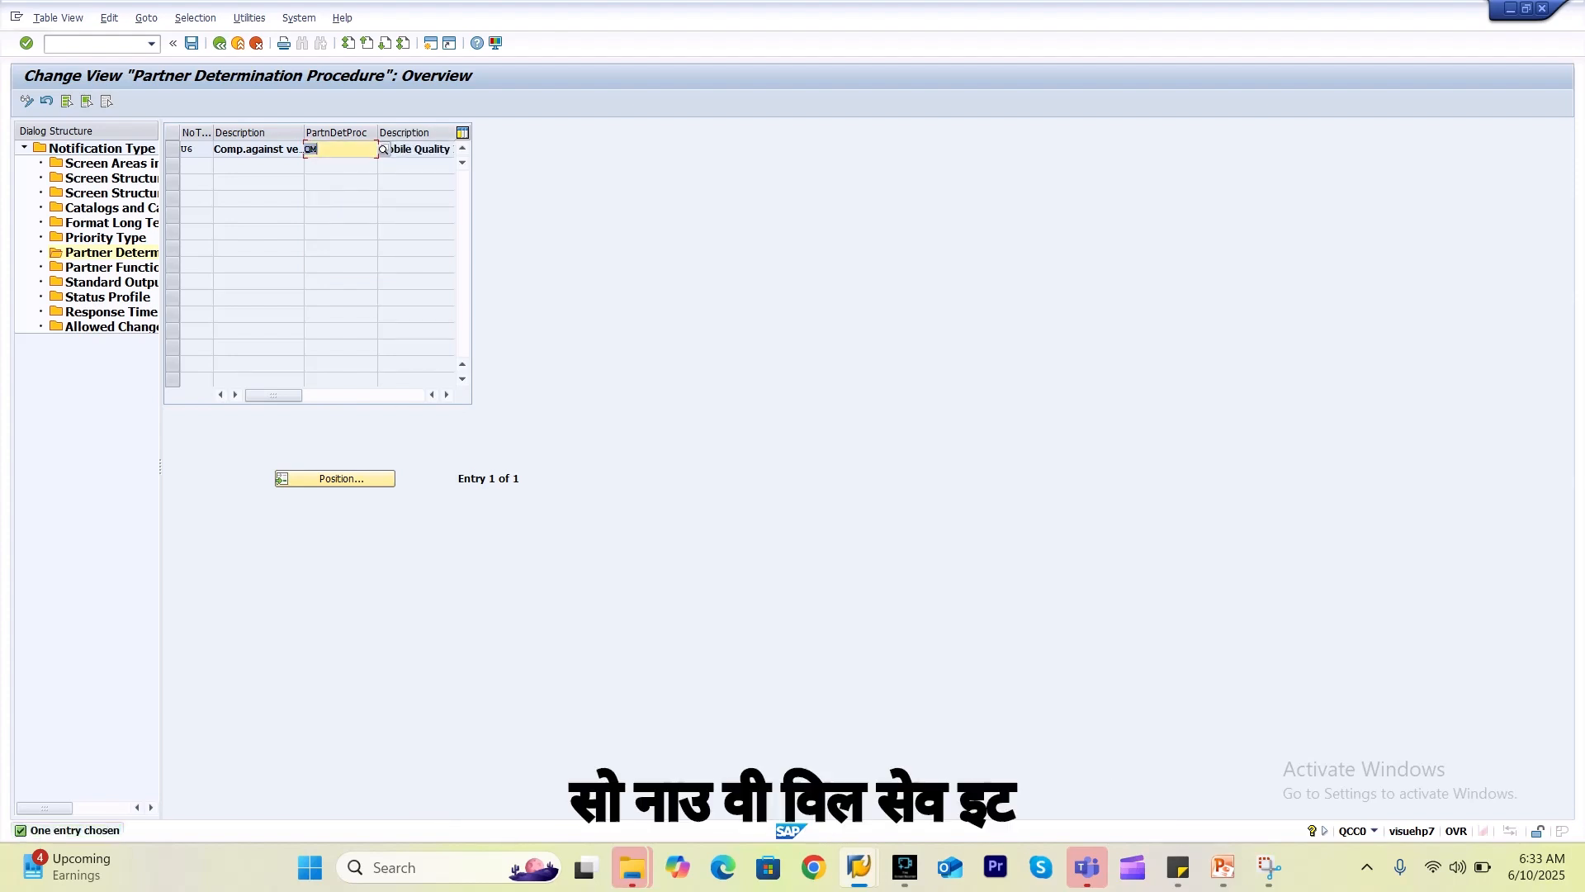
key("ctrl+s")
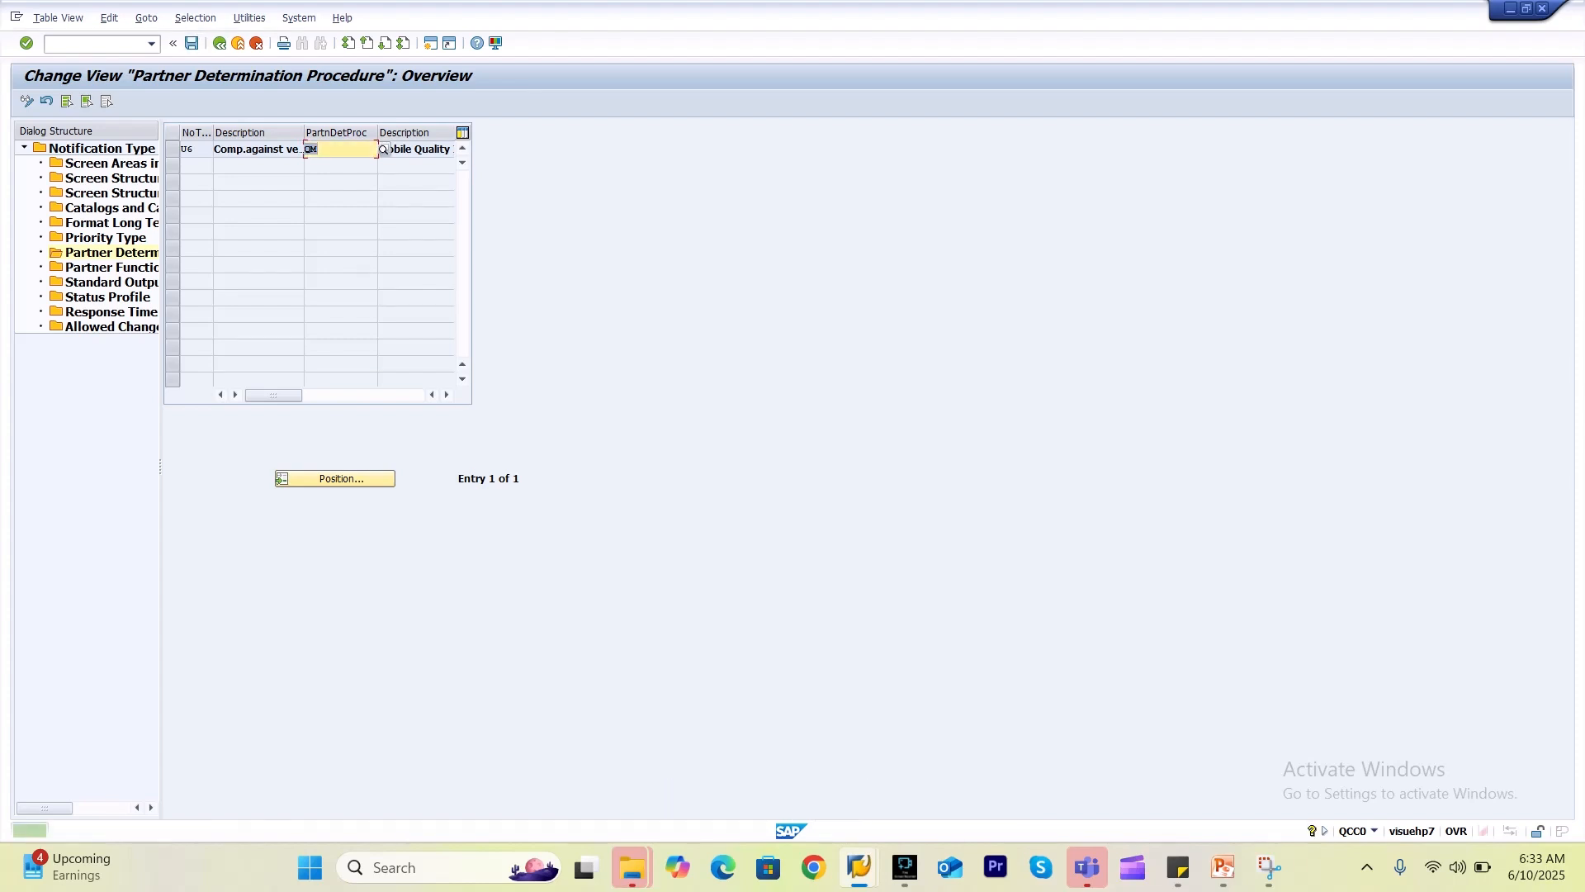
key("ctrl+s")
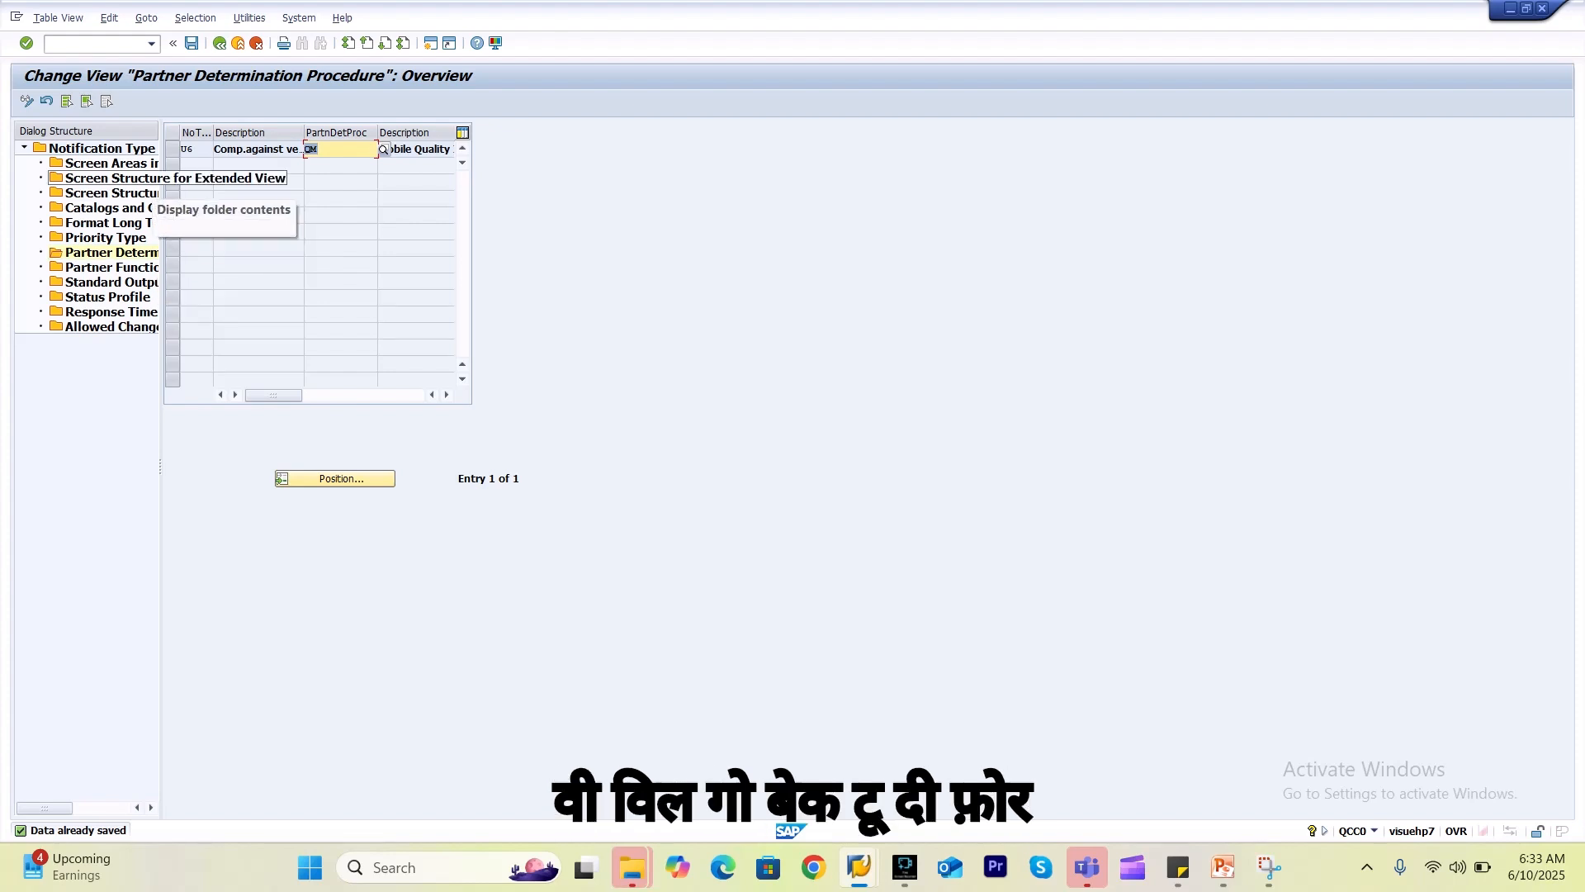
Open Screen Structure for Extended View and start a new entry.
left_click(165, 177)
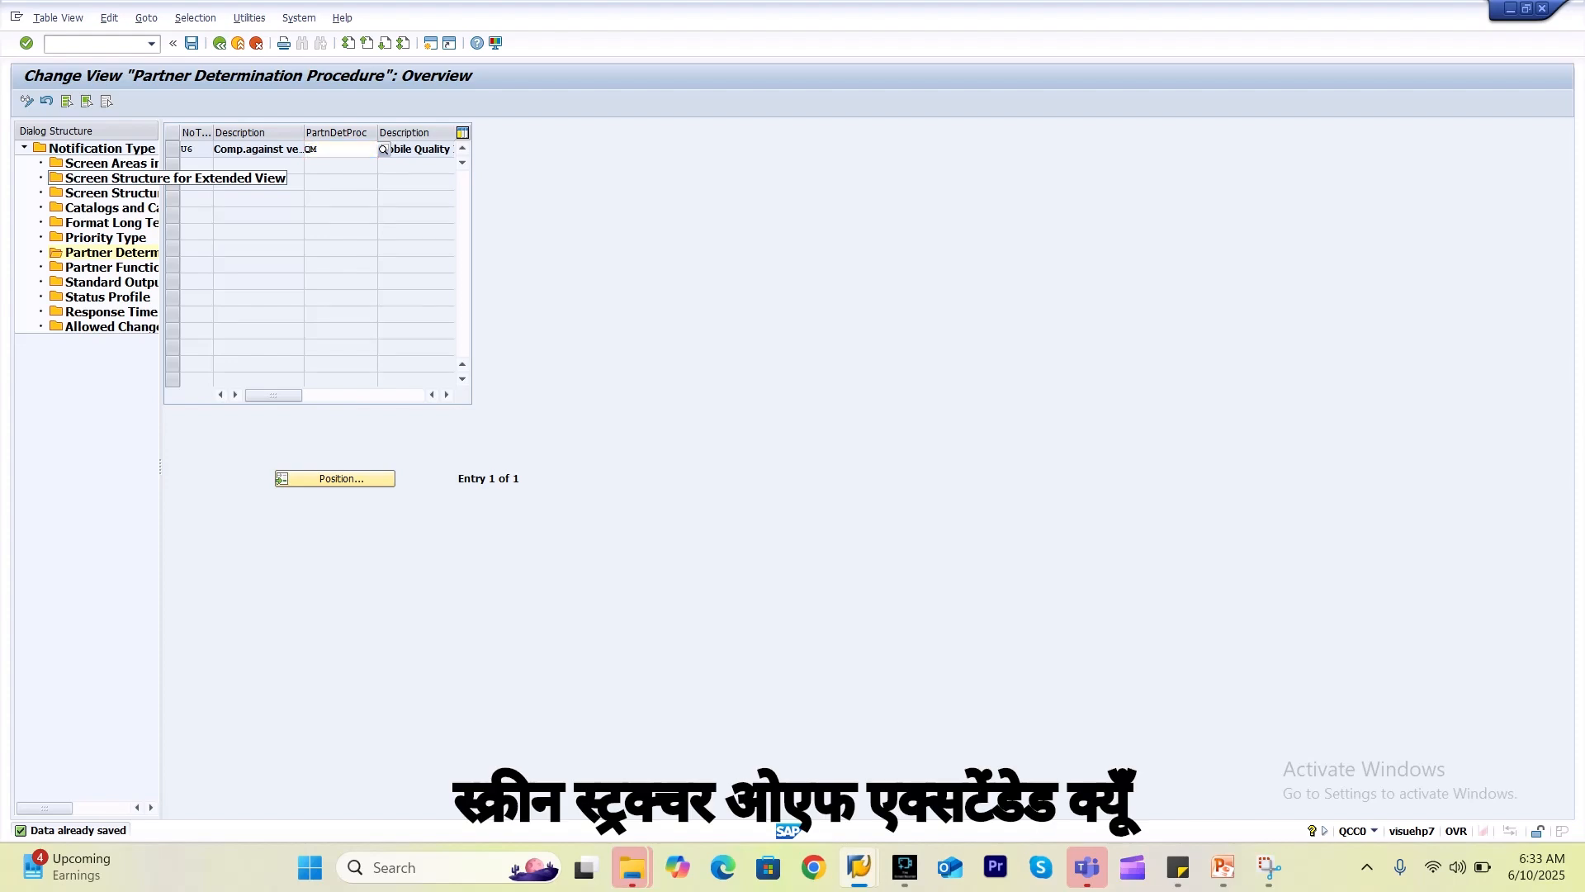
double_click(132, 178)
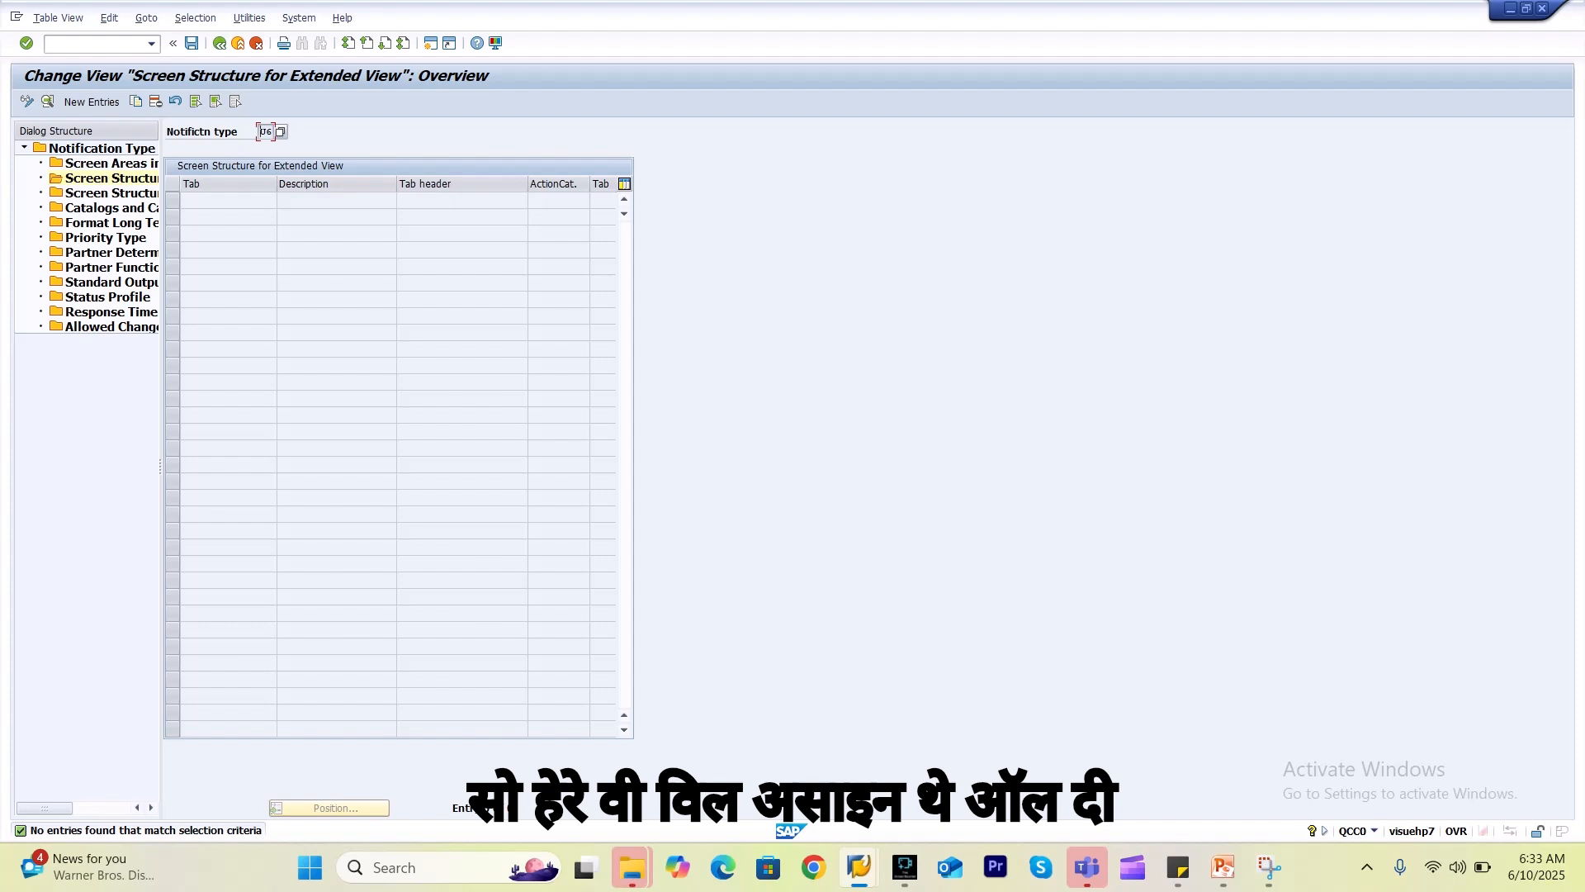
left_click_drag(160, 468, 305, 467)
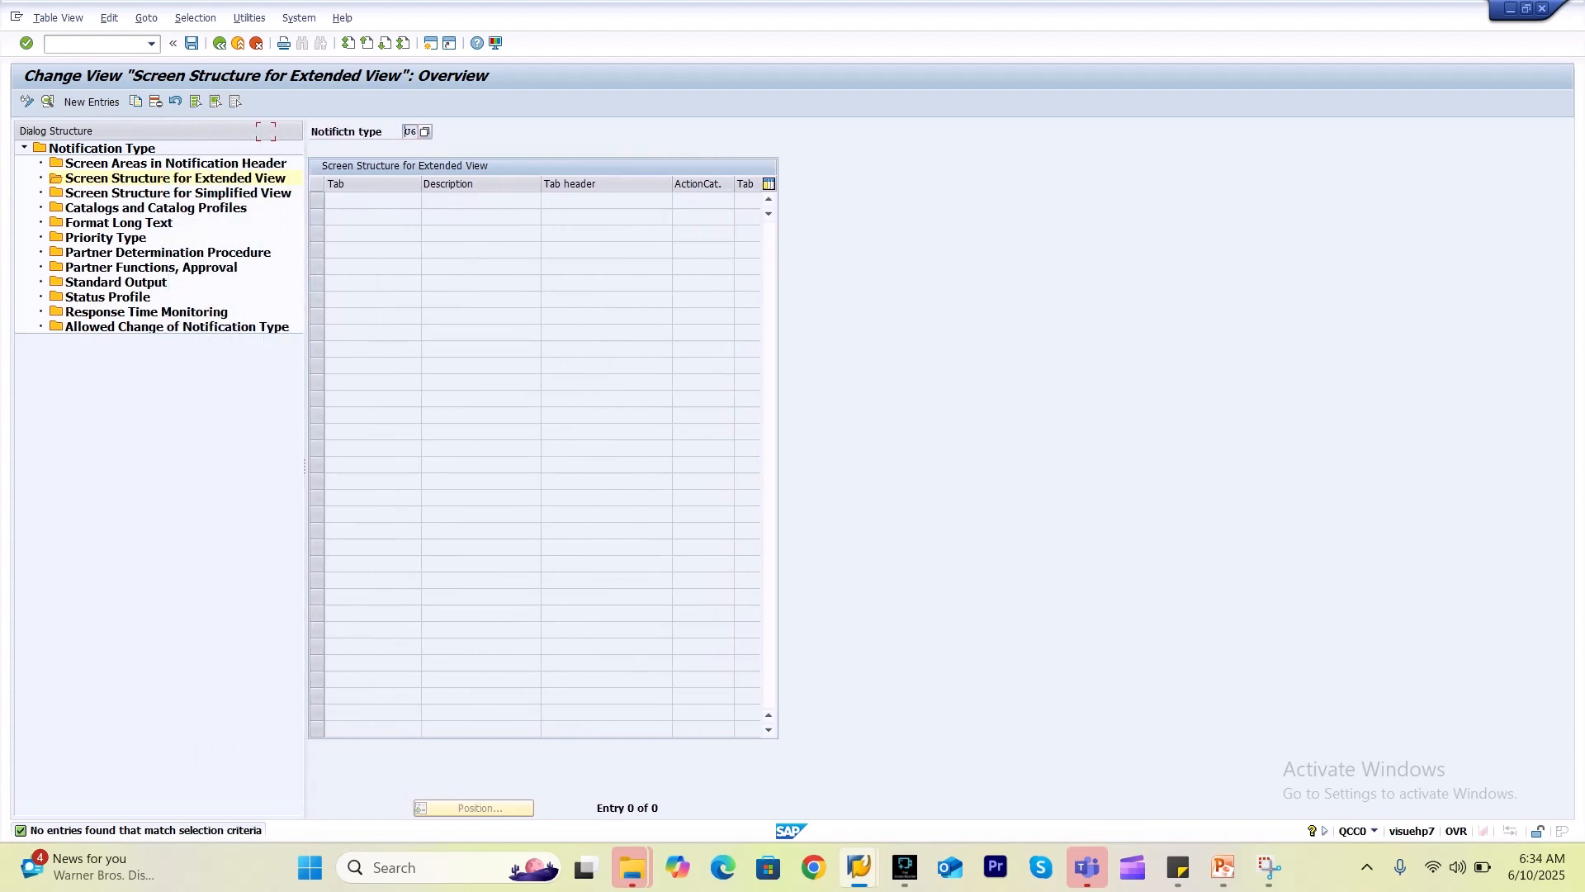
left_click(406, 131)
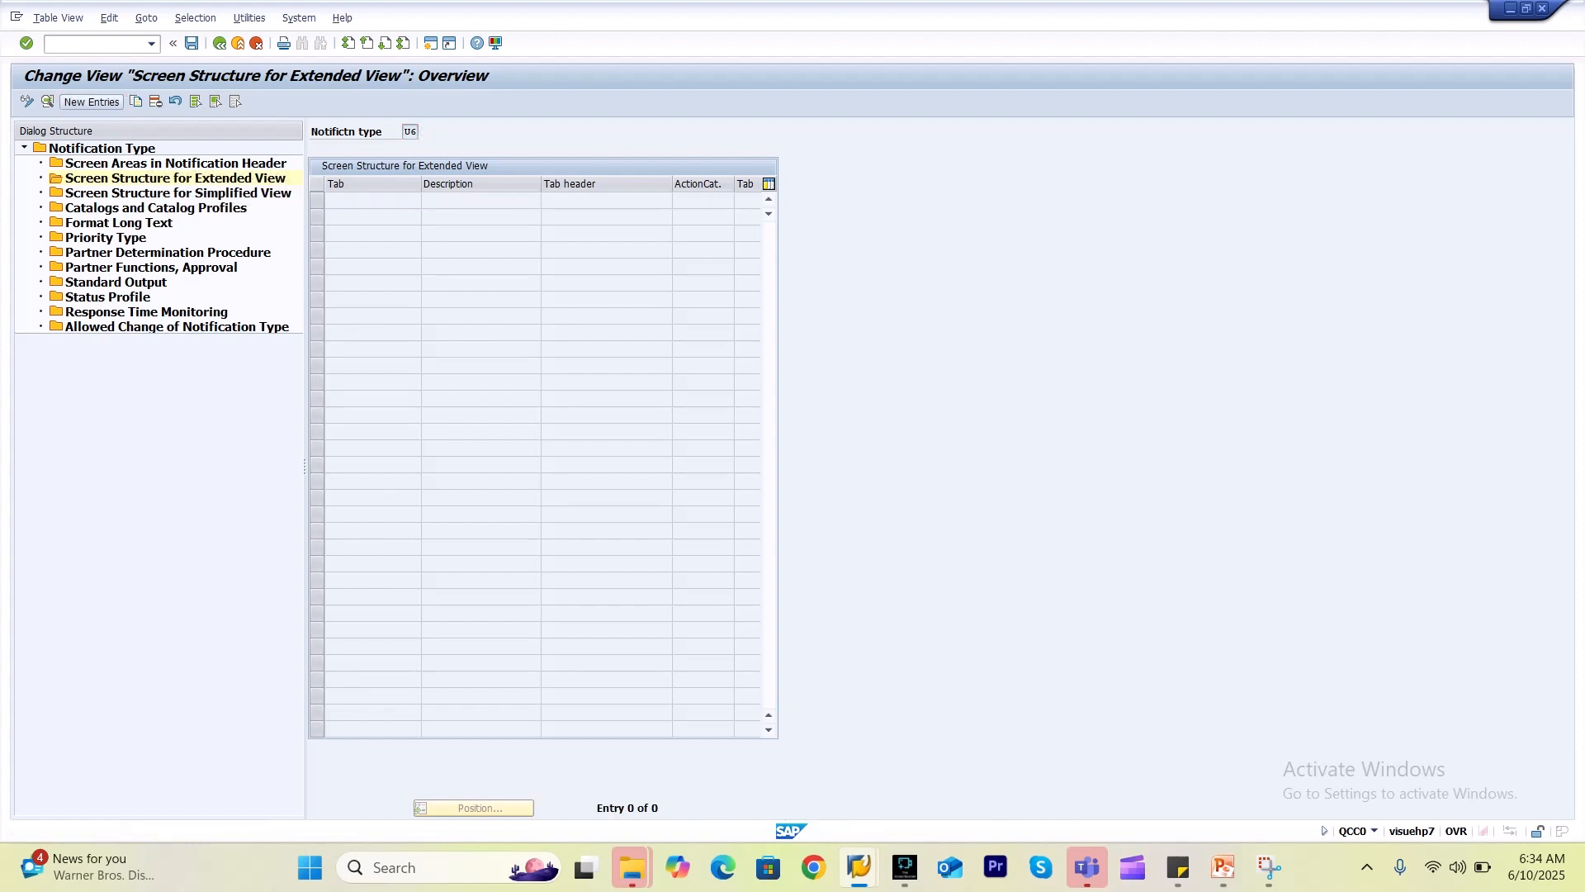
left_click(92, 101)
Select tab 10\TAB01 (Notification 1) for the new entry.
left_click(496, 219)
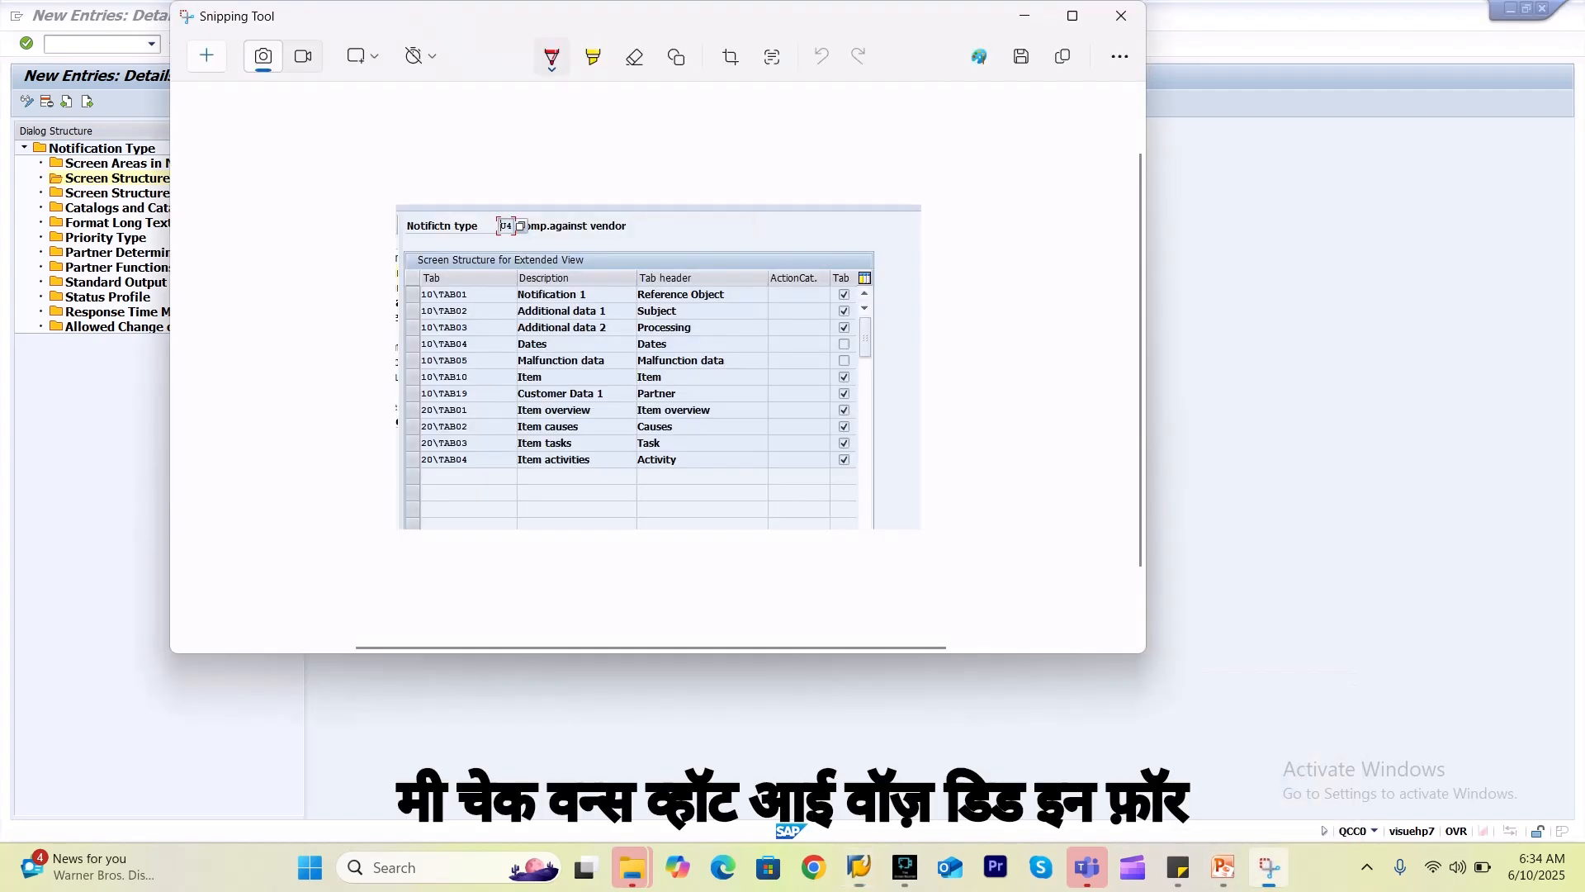
left_click(1269, 867)
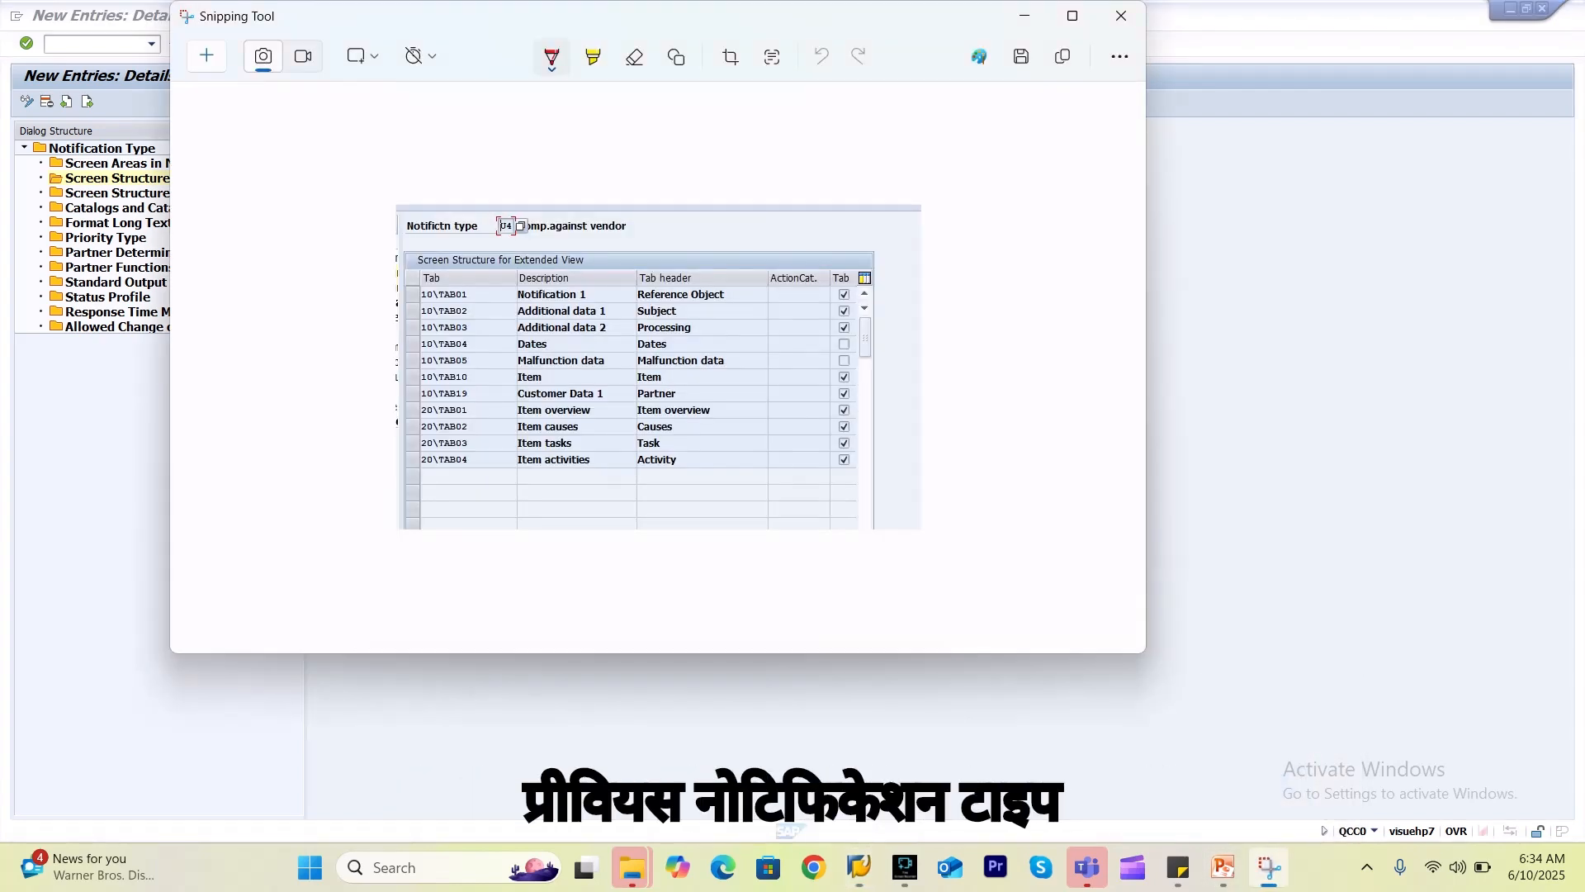
key("alt+Tab")
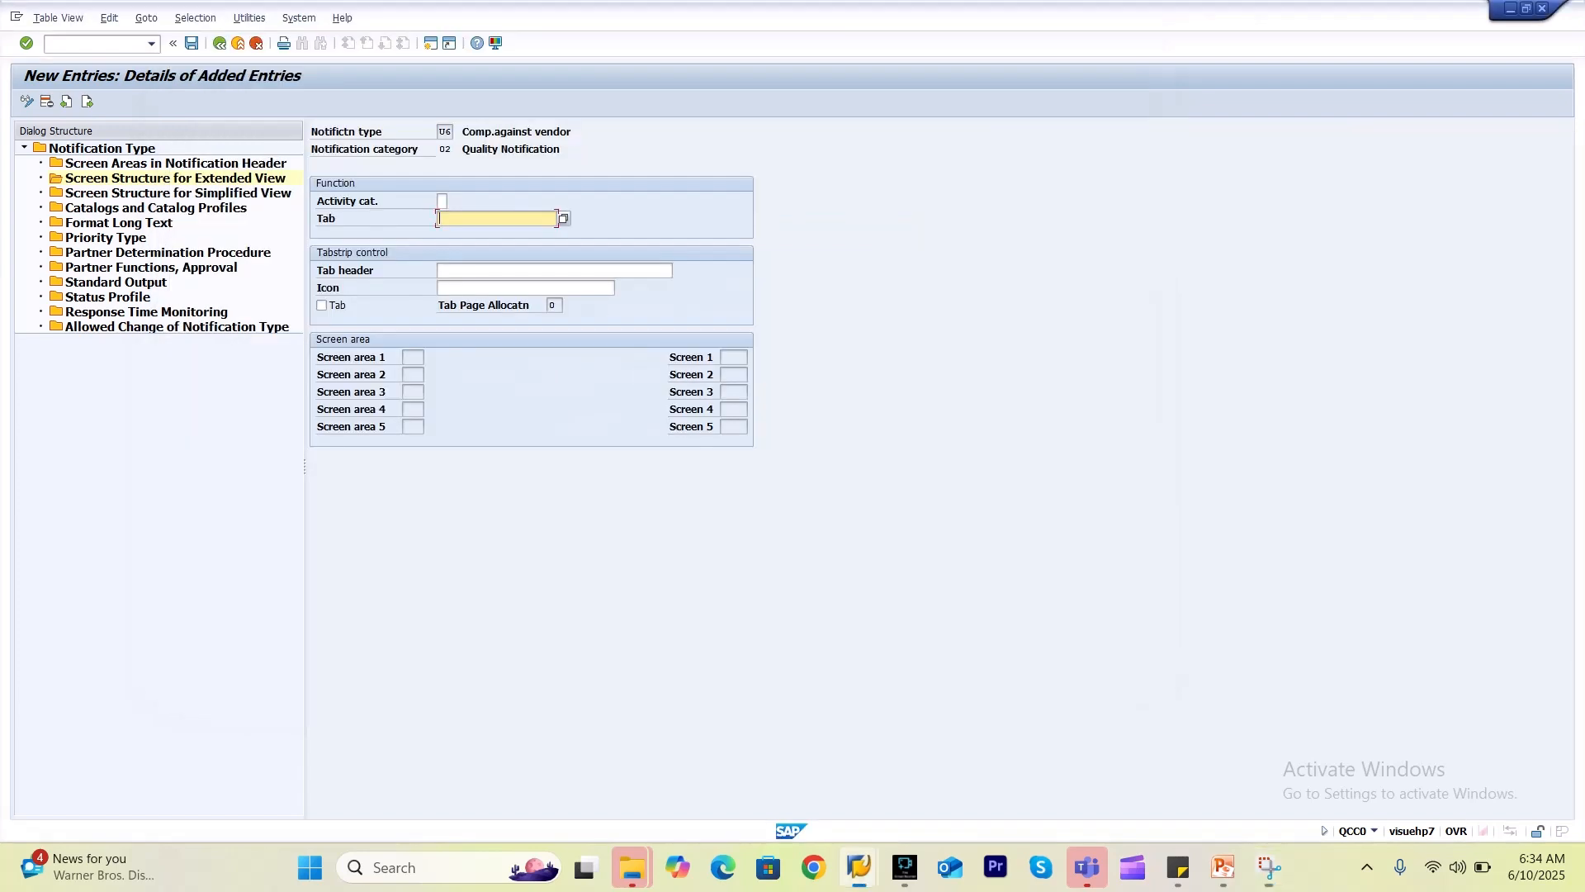
key("F4")
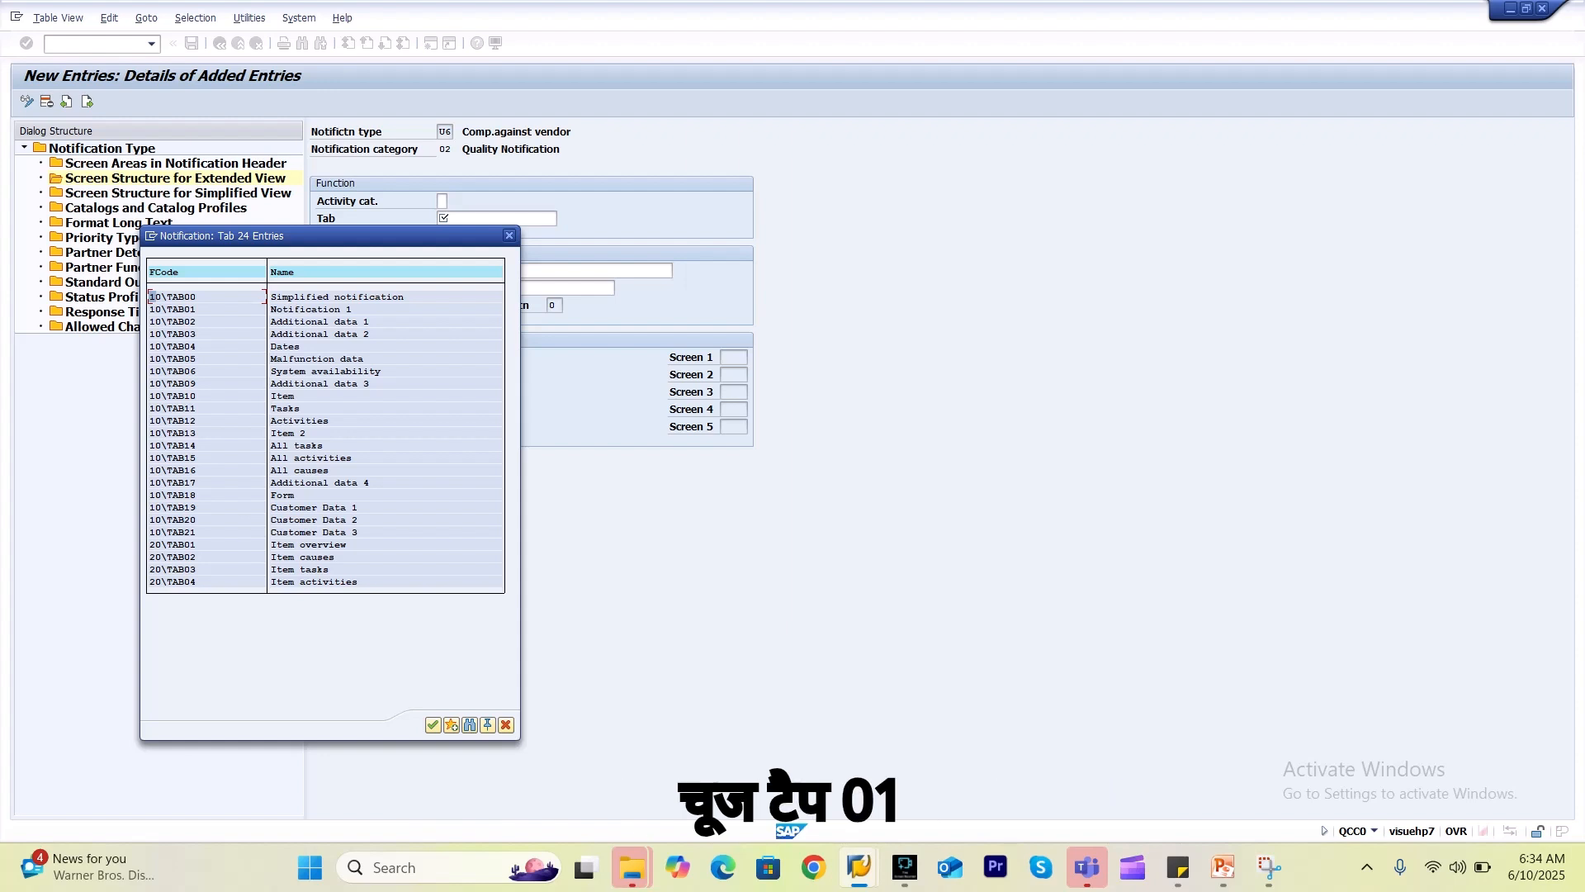
double_click(181, 309)
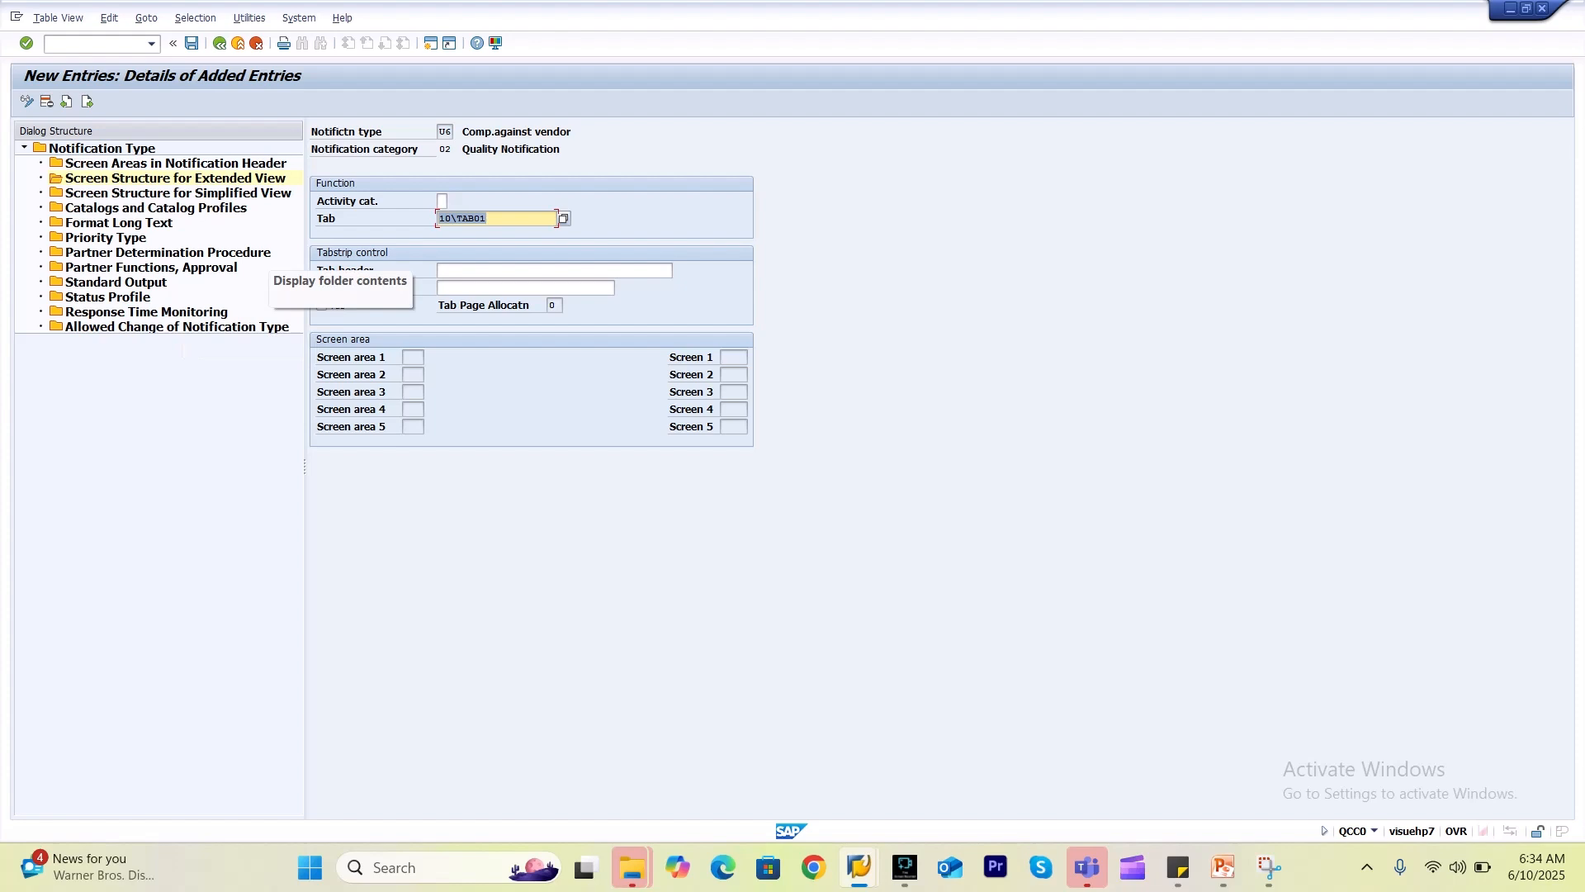
Set the tab header to Reference Object, mark it as a tab, and confirm.
left_click(555, 271)
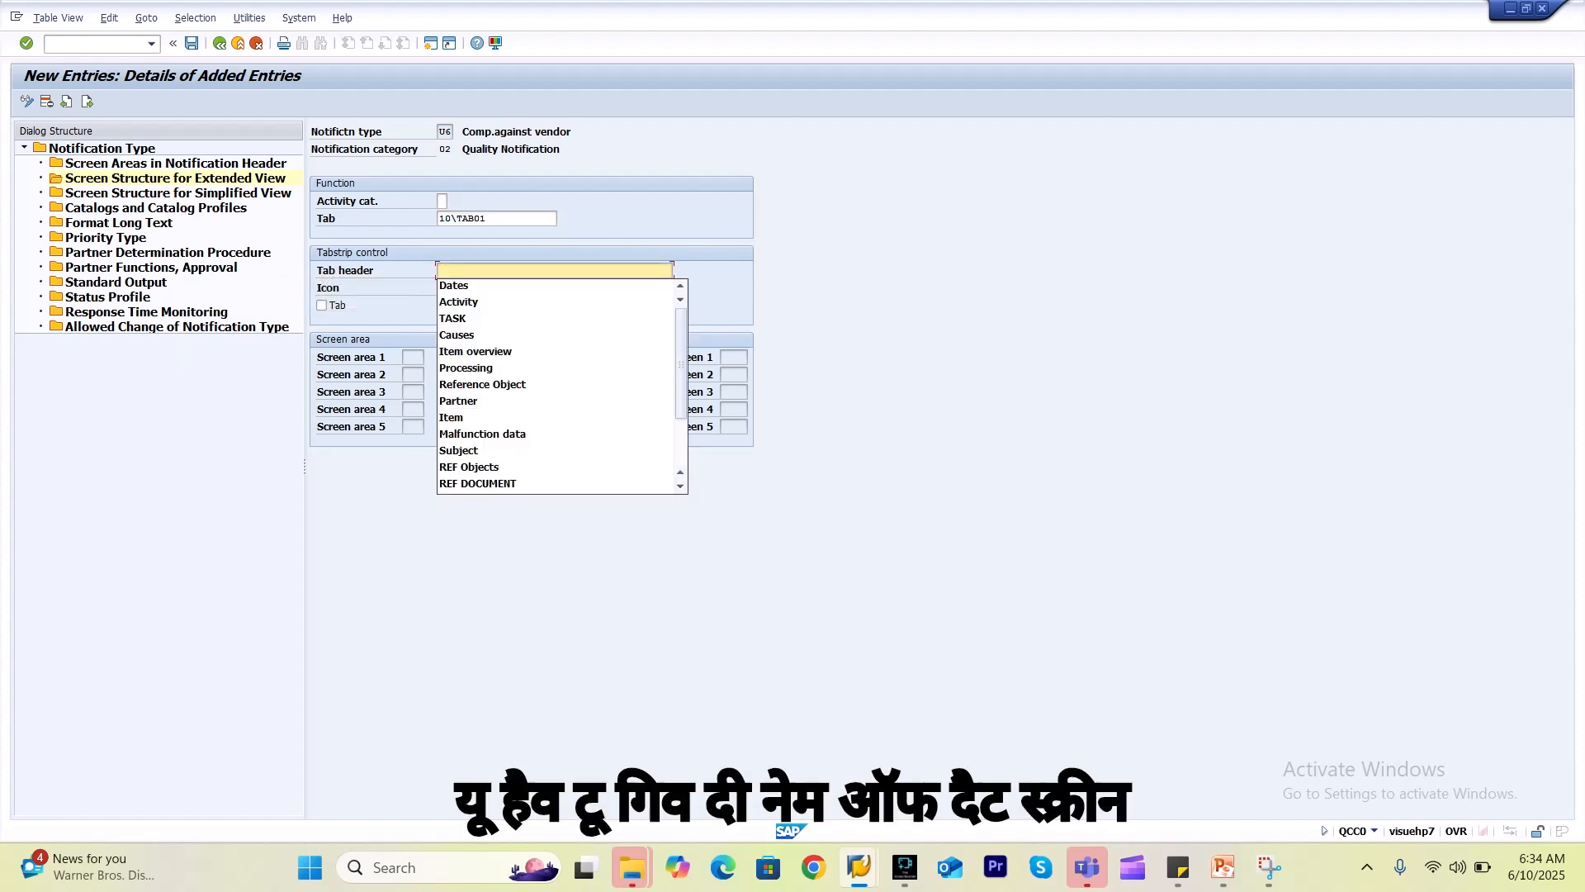
key("Escape")
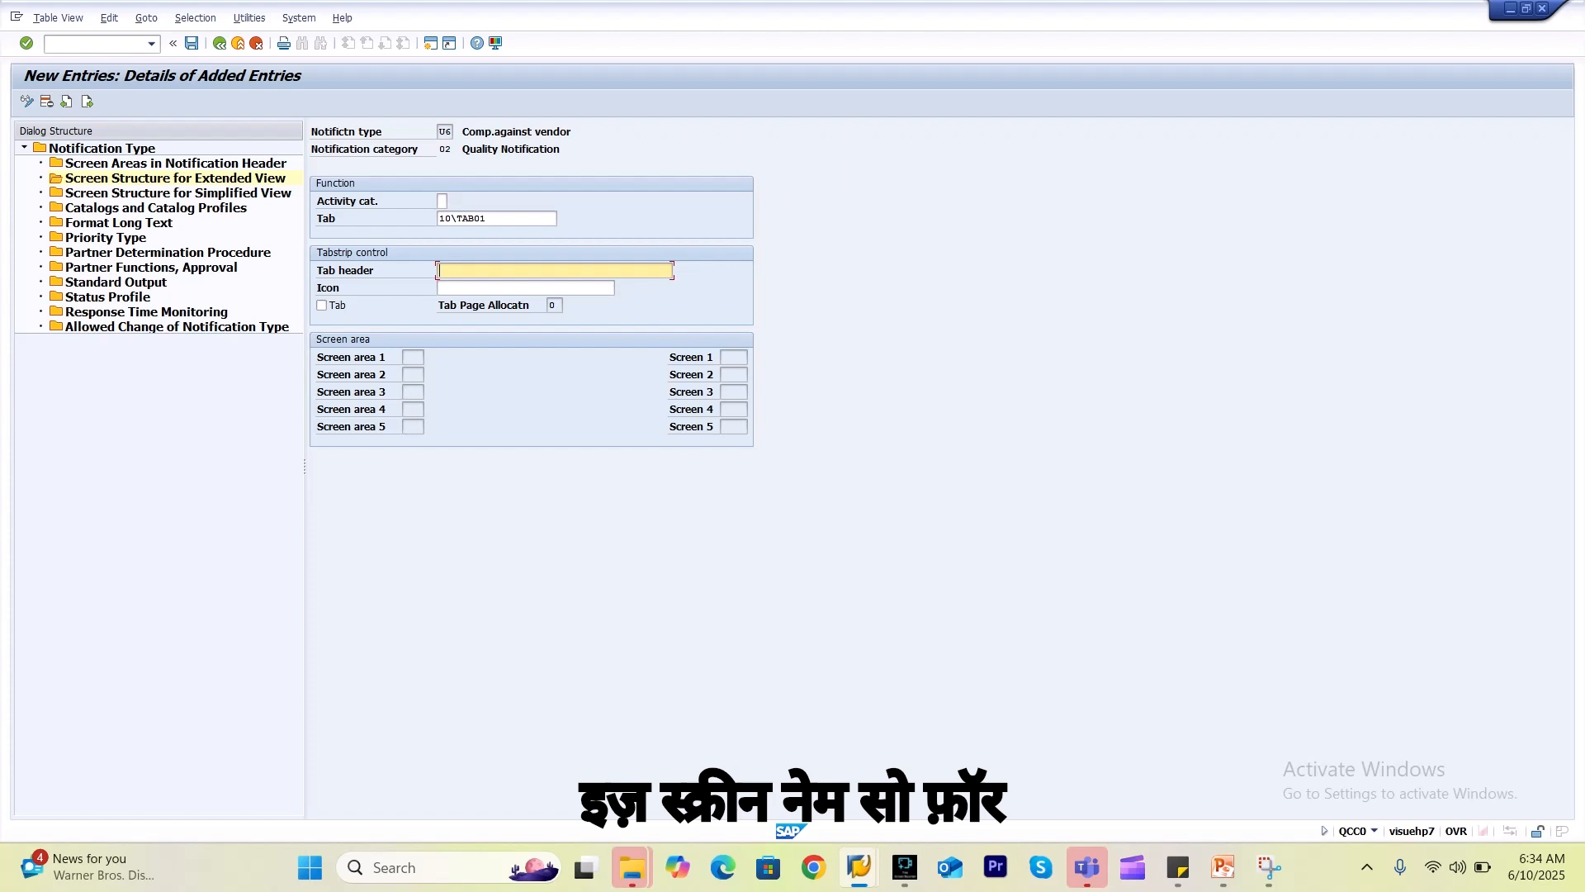
left_click(490, 219)
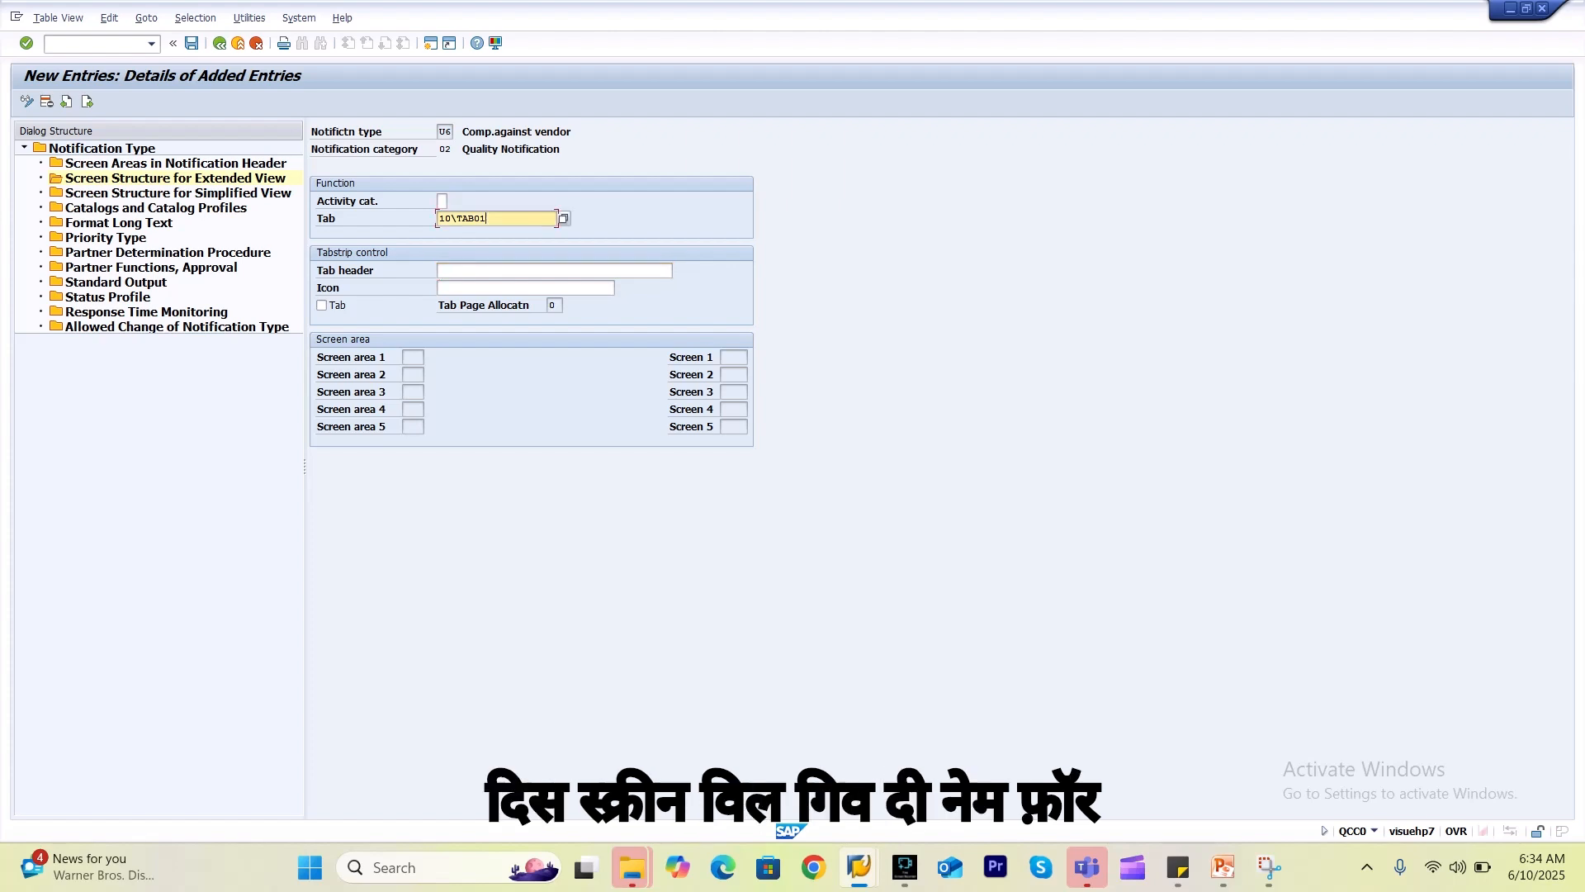
left_click(512, 289)
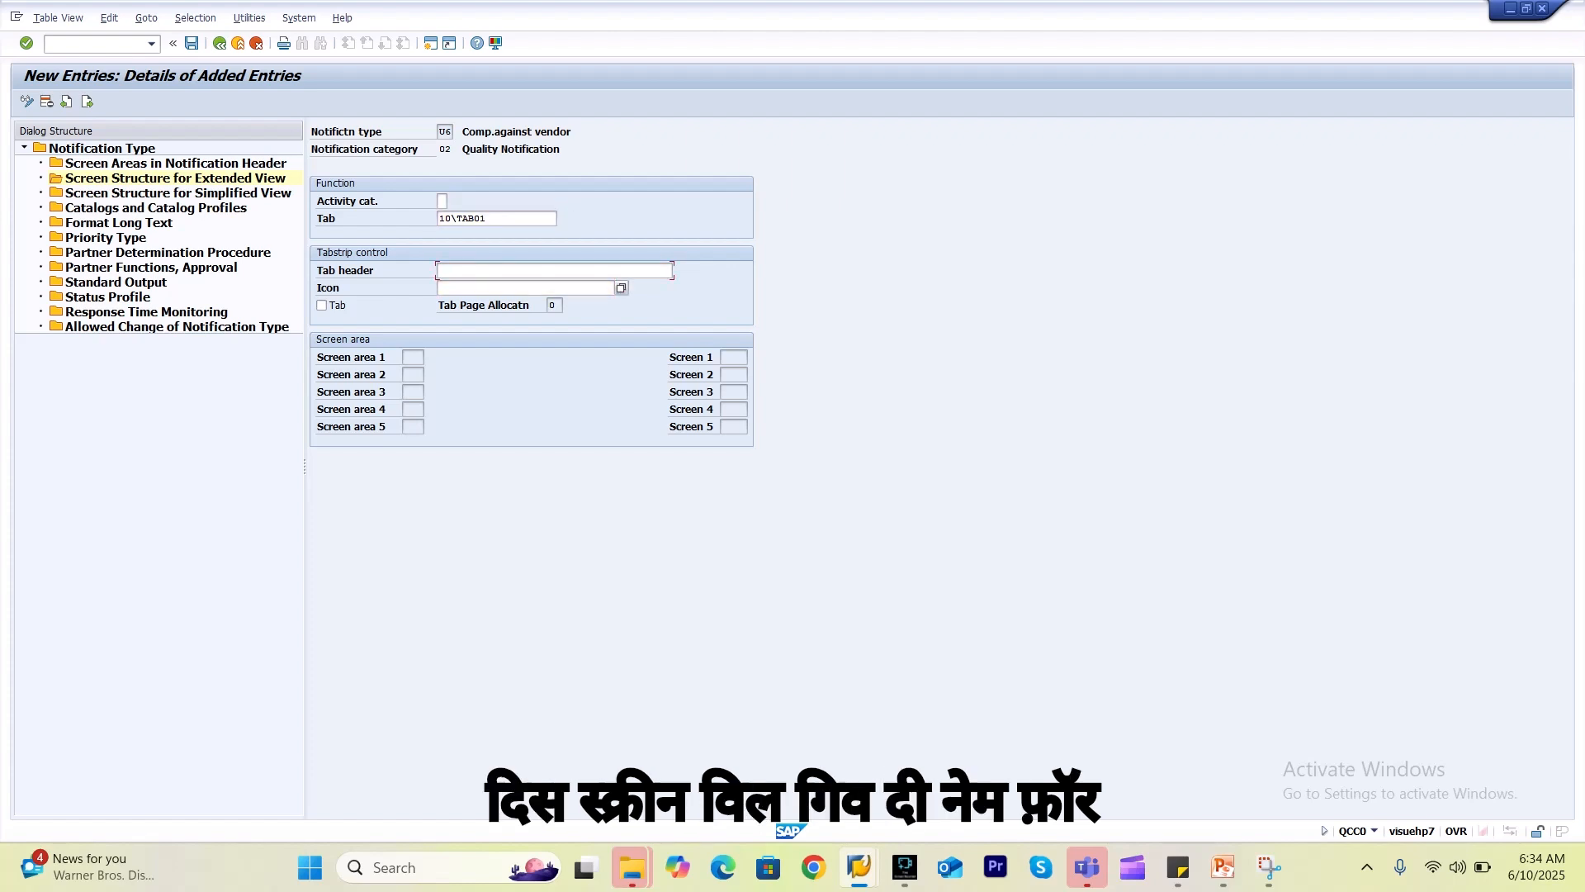
left_click(512, 271)
left_click(512, 270)
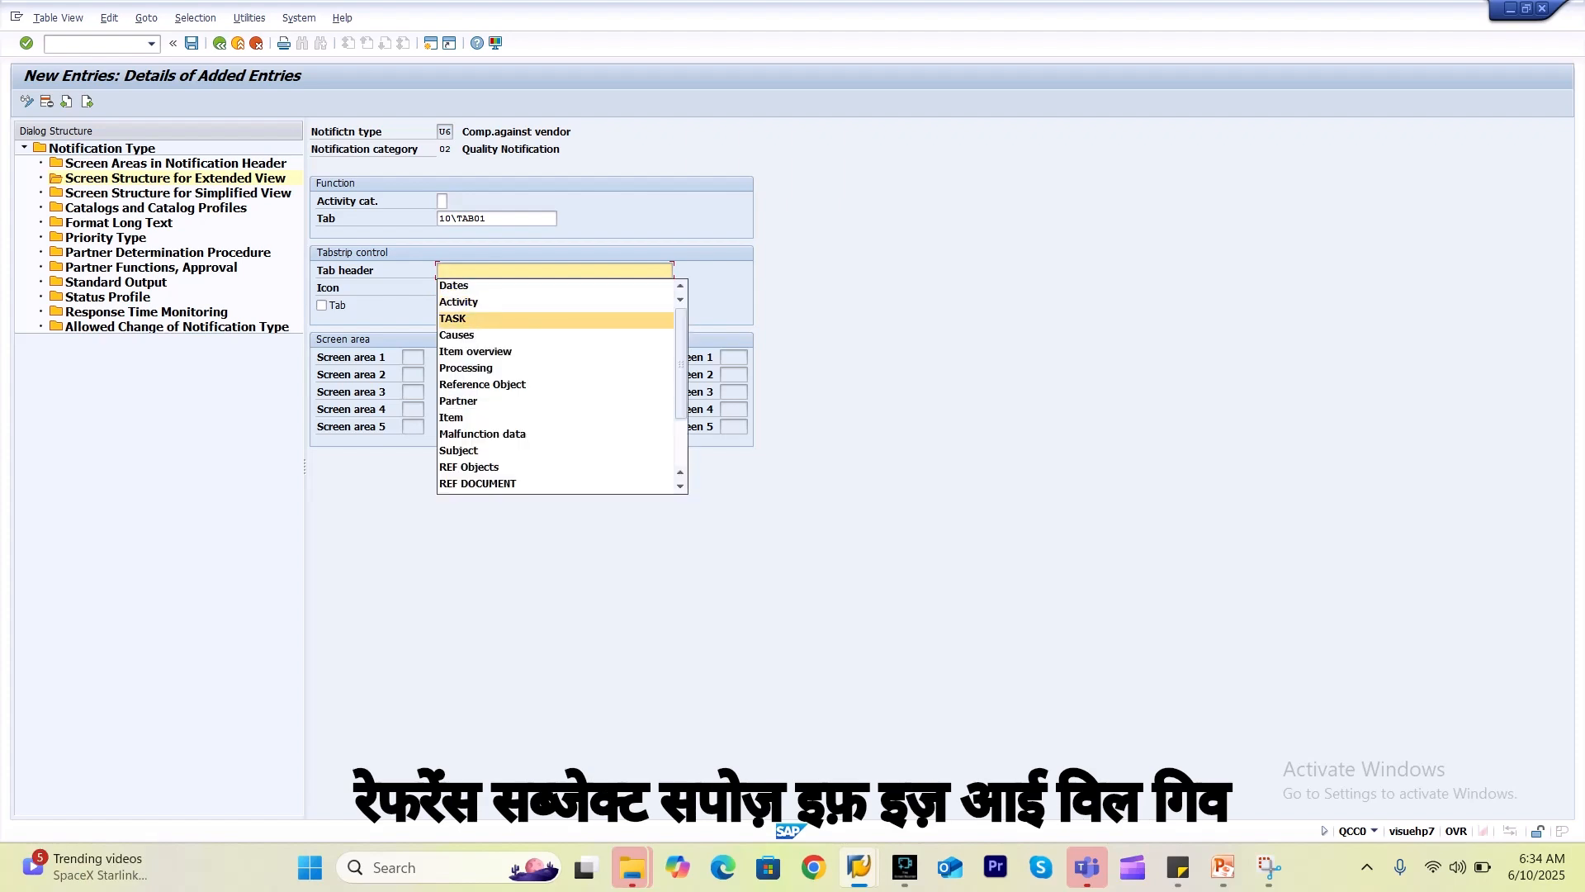
left_click(482, 384)
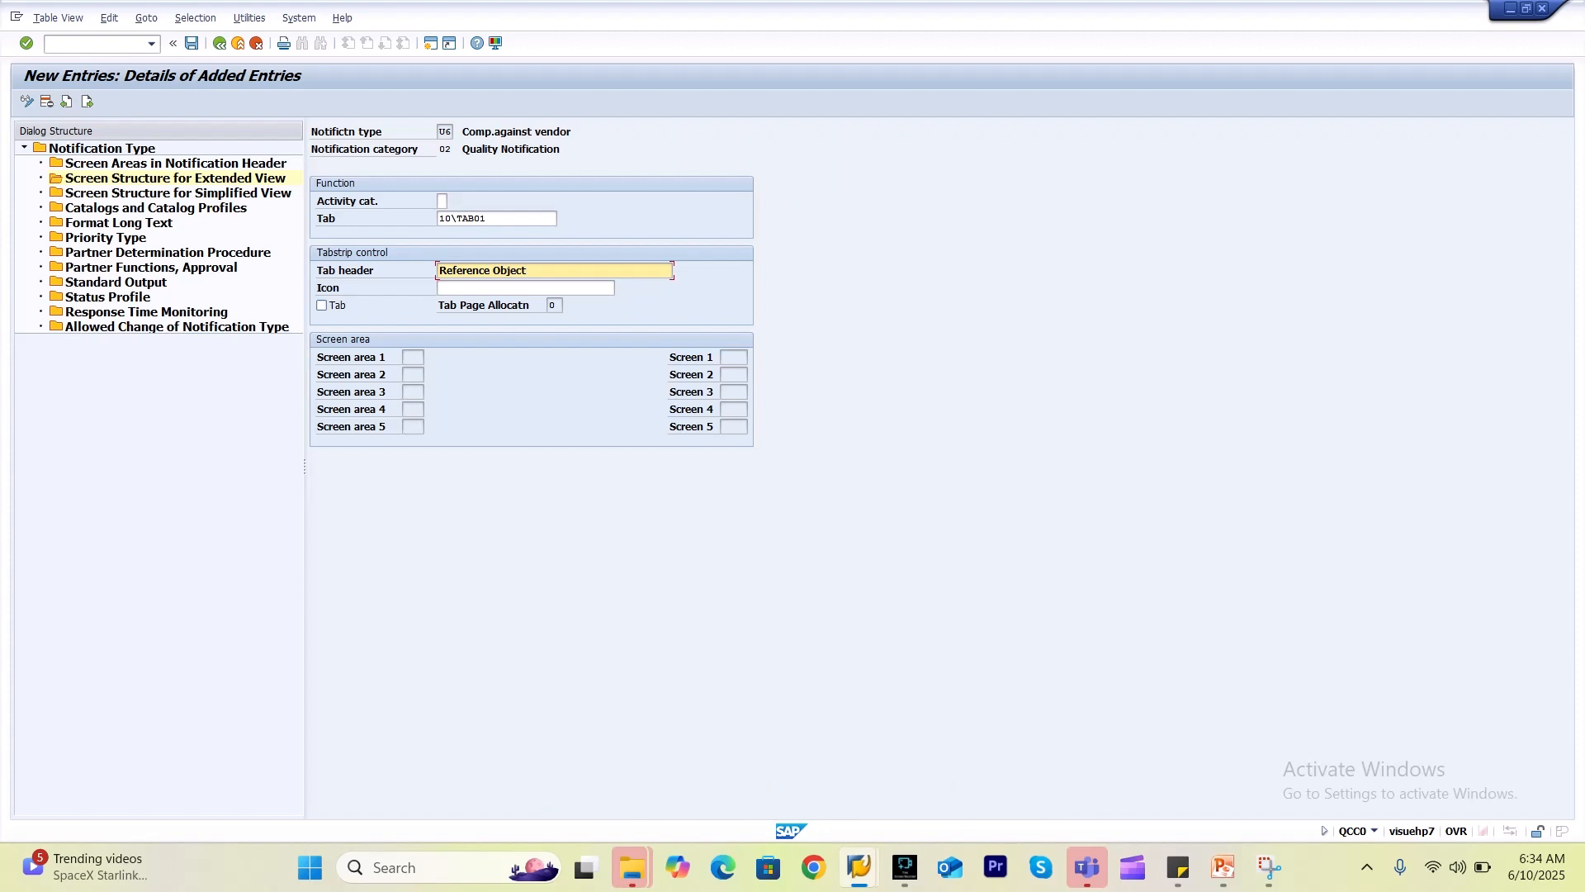
left_click(322, 306)
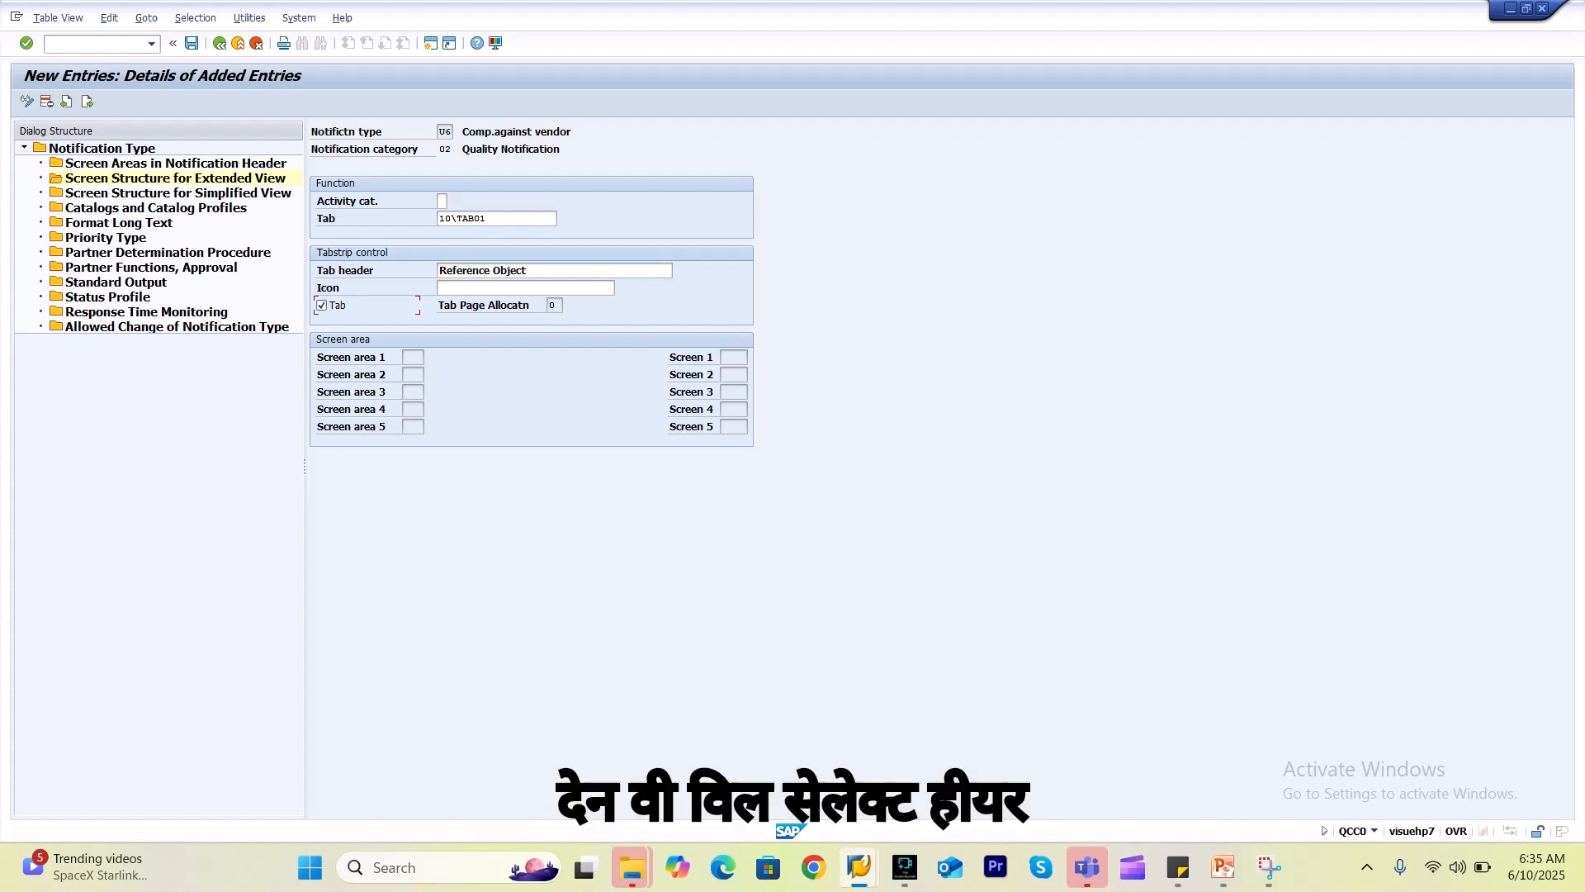
key("Return")
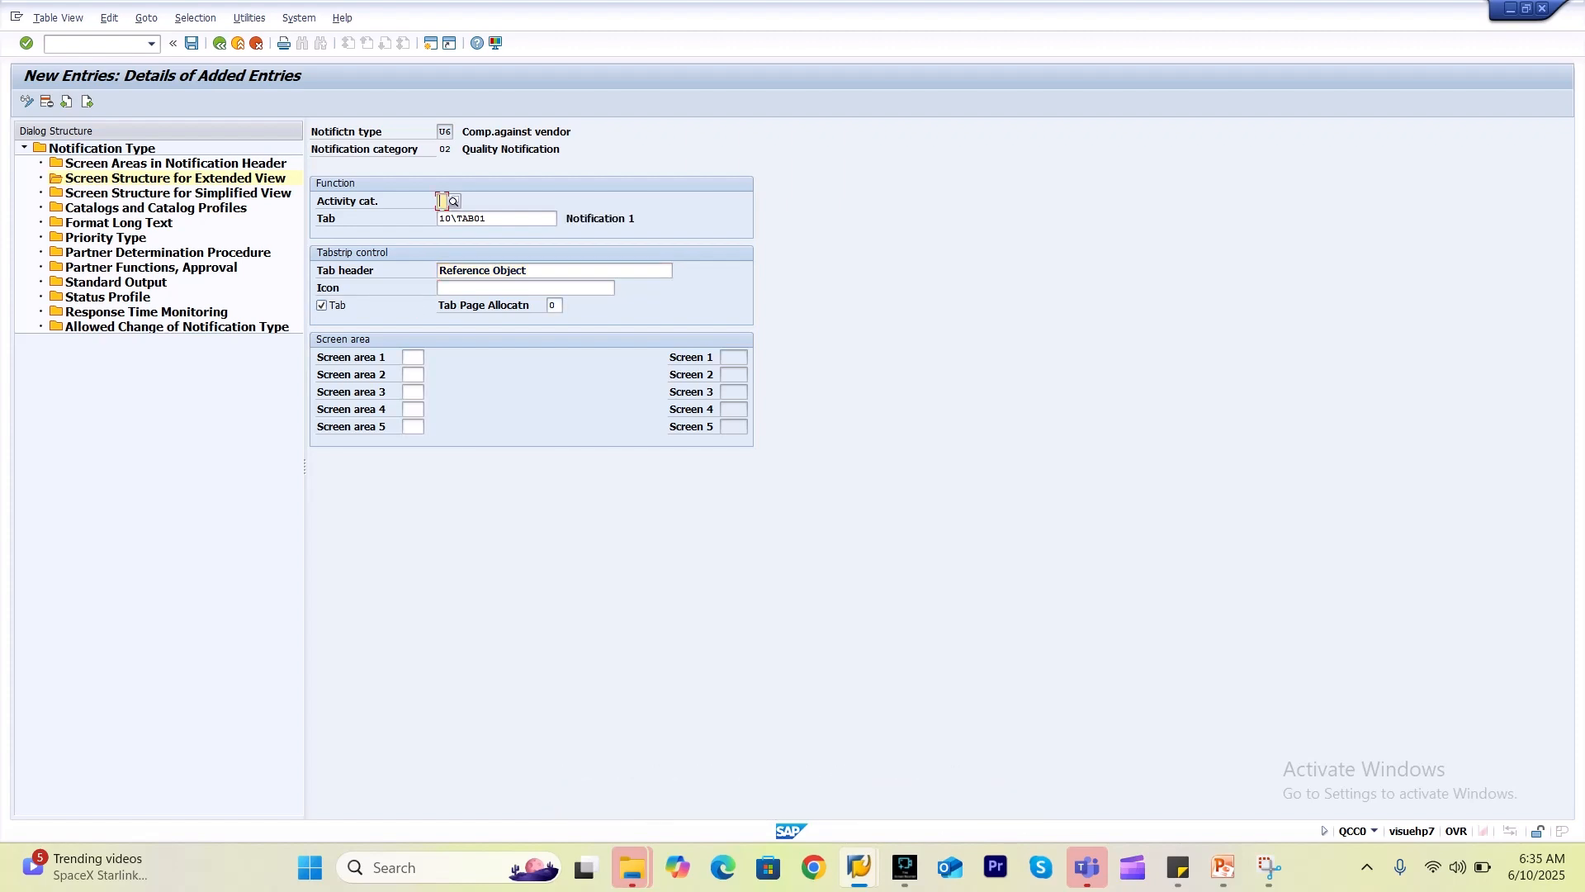
left_click(413, 358)
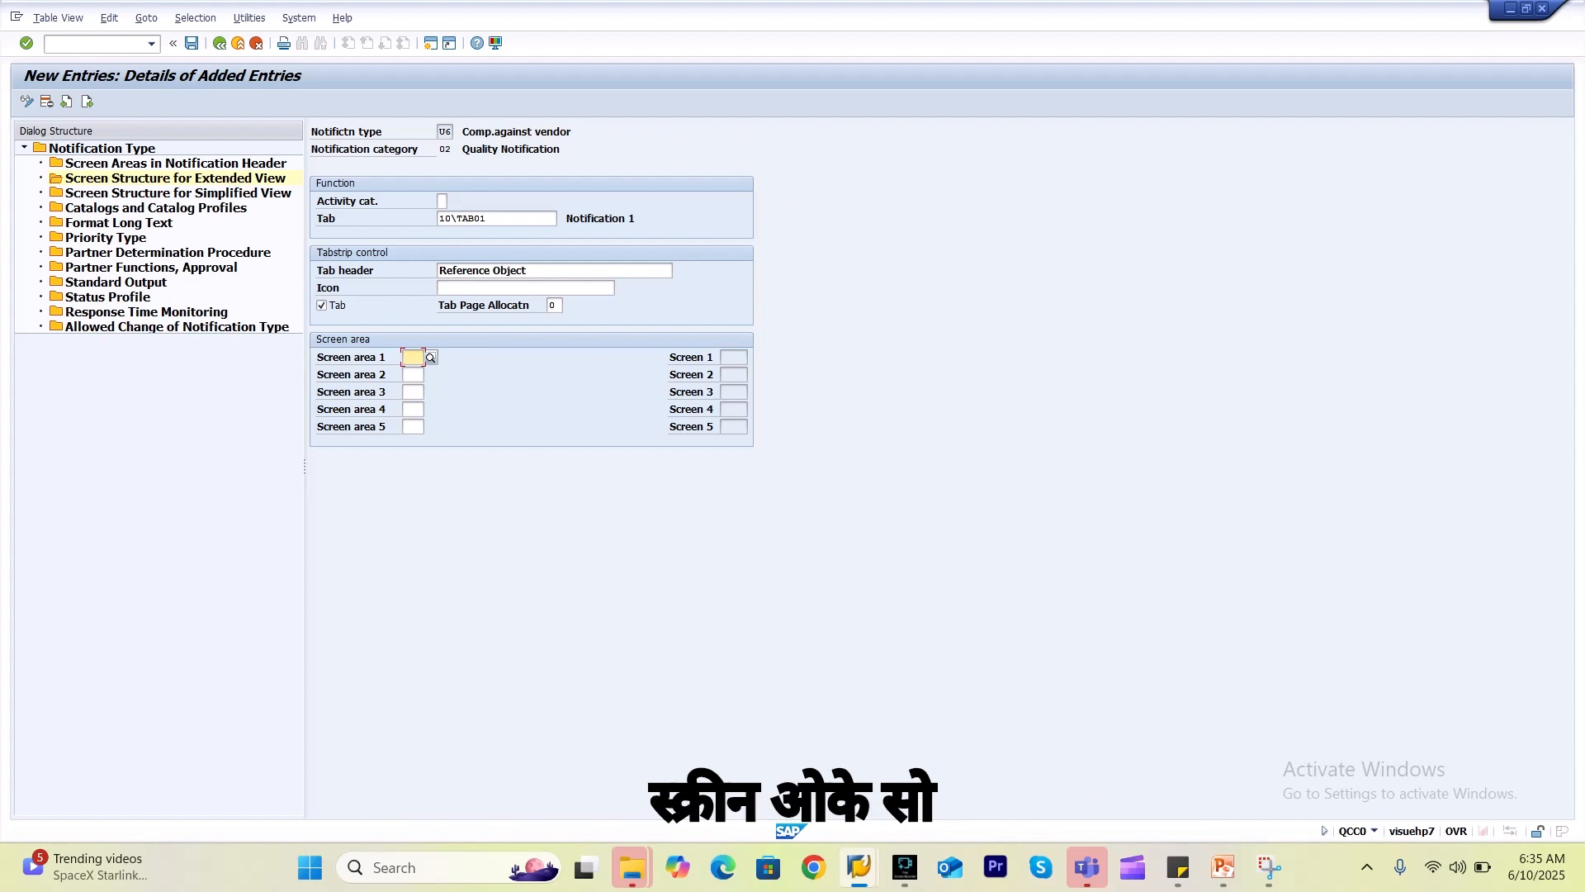
Assign Reference object (005) to screen area 1 and Reference Documents (040) to area 2.
key("F4")
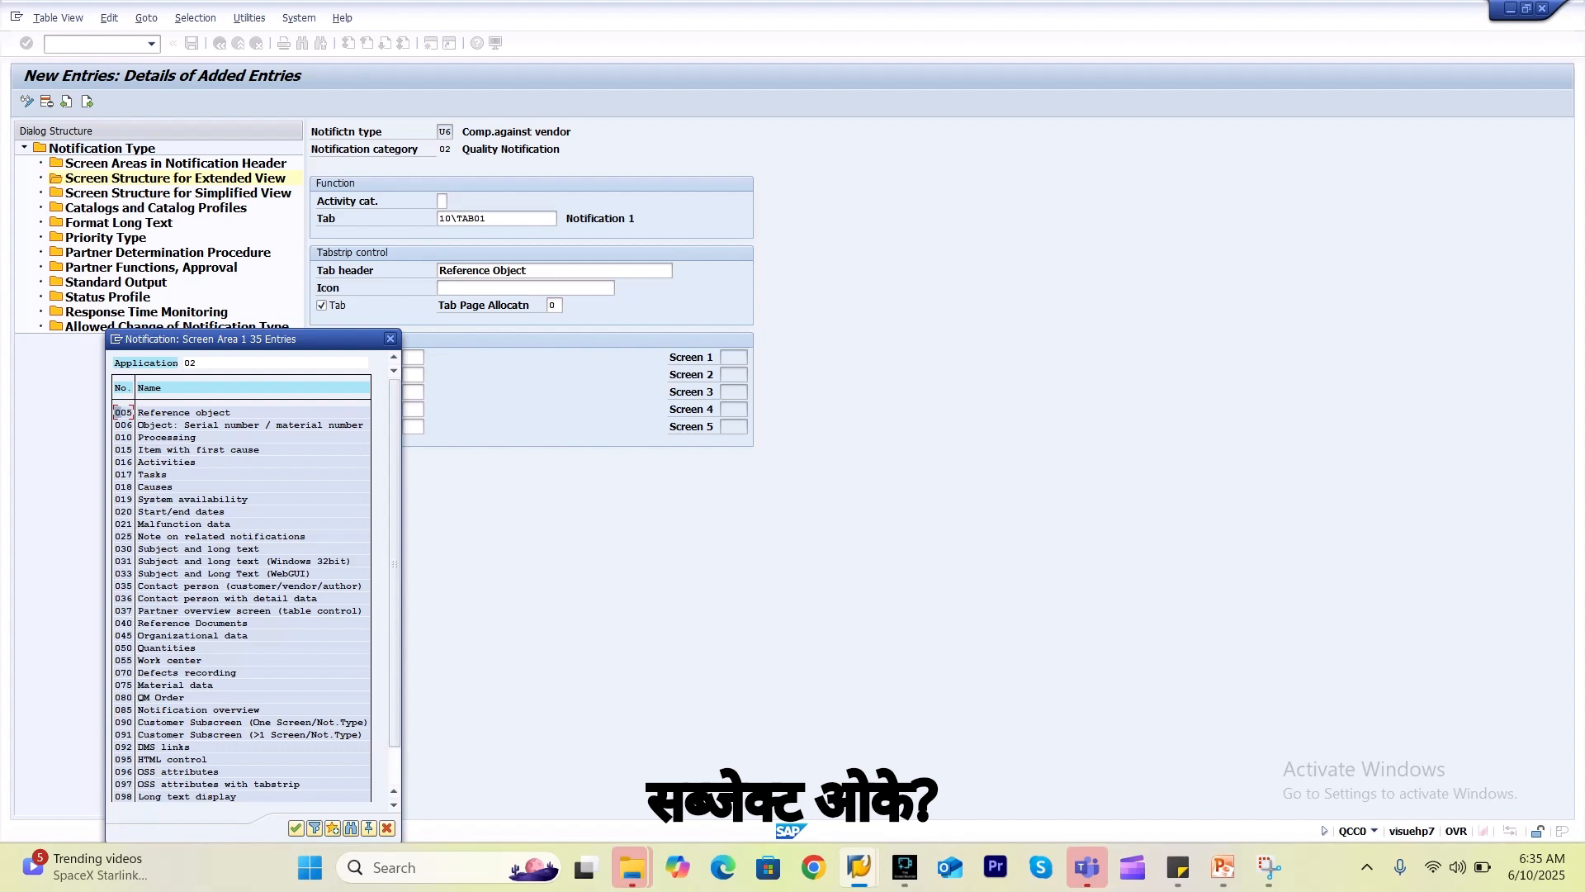
double_click(127, 412)
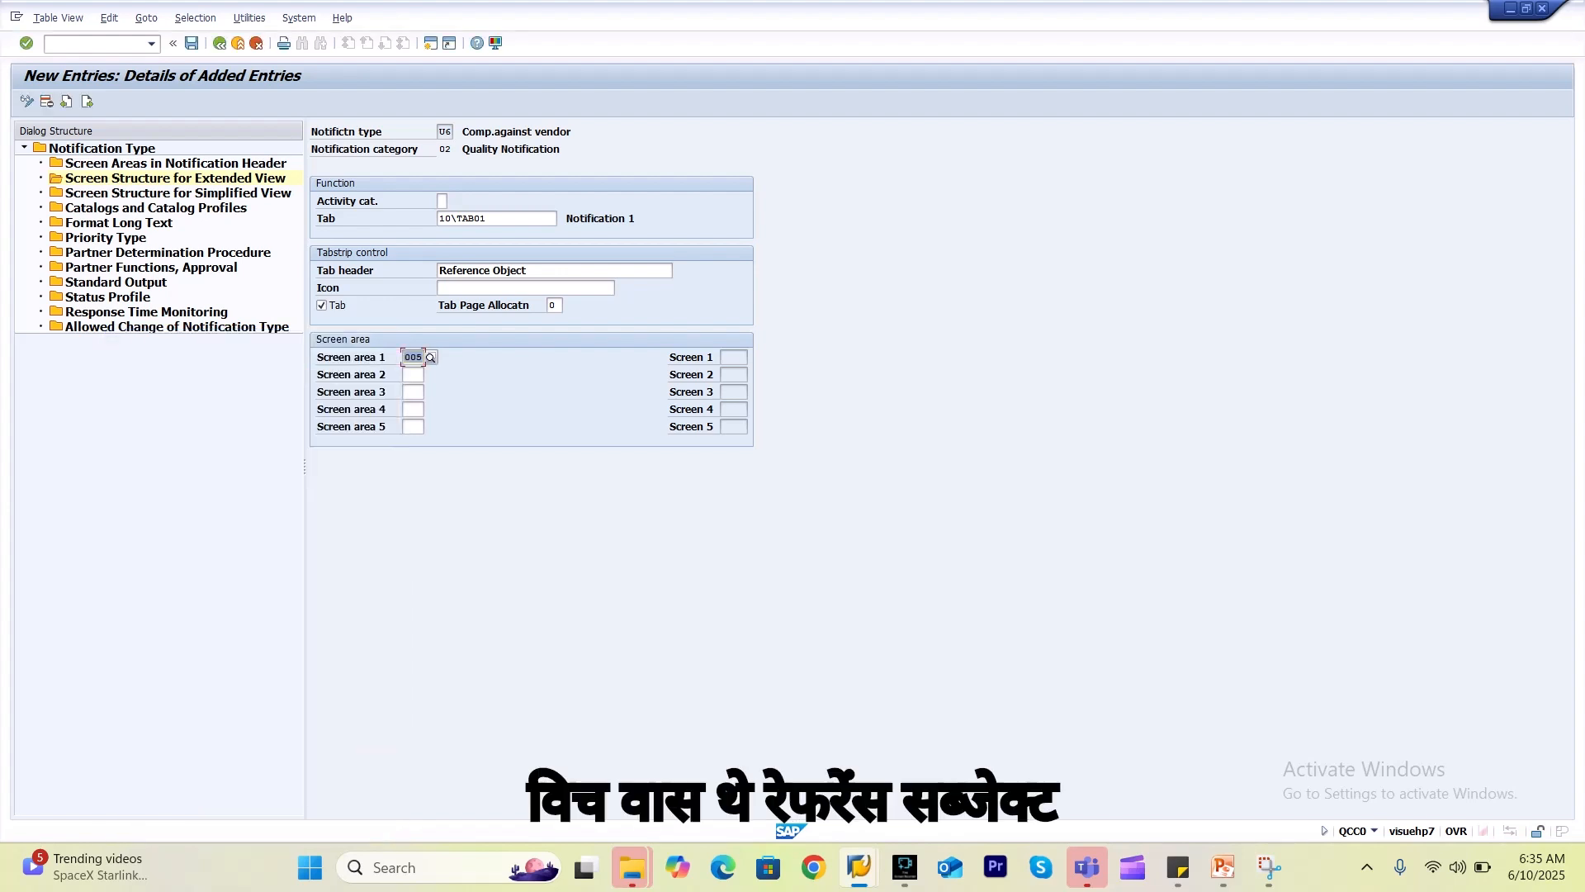
key("alt+Tab")
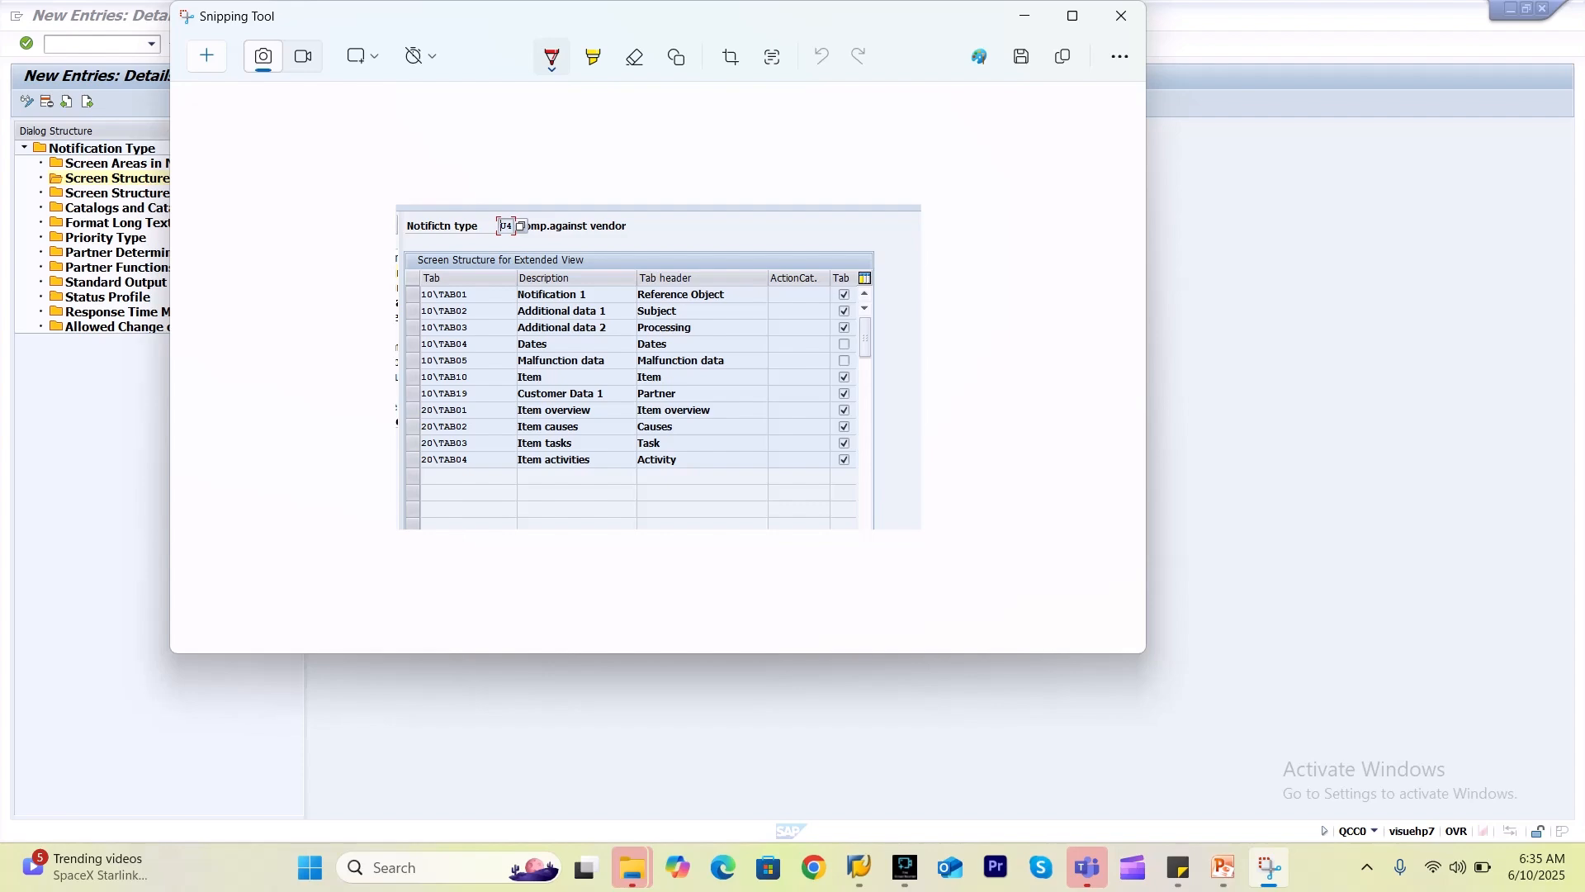
key("alt+Tab")
left_click(413, 375)
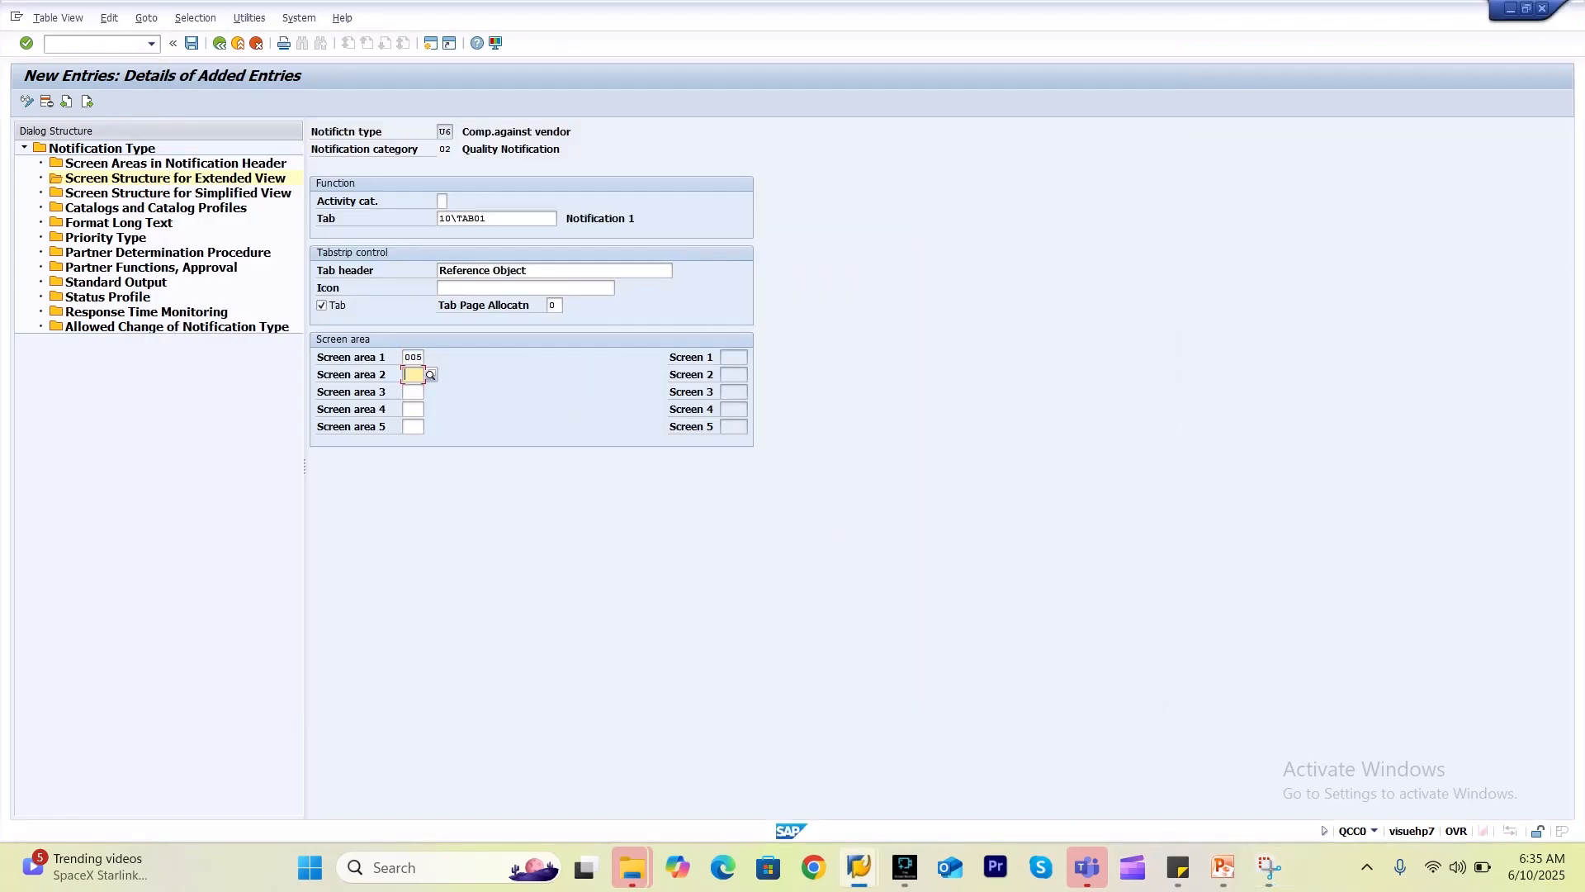
left_click(431, 374)
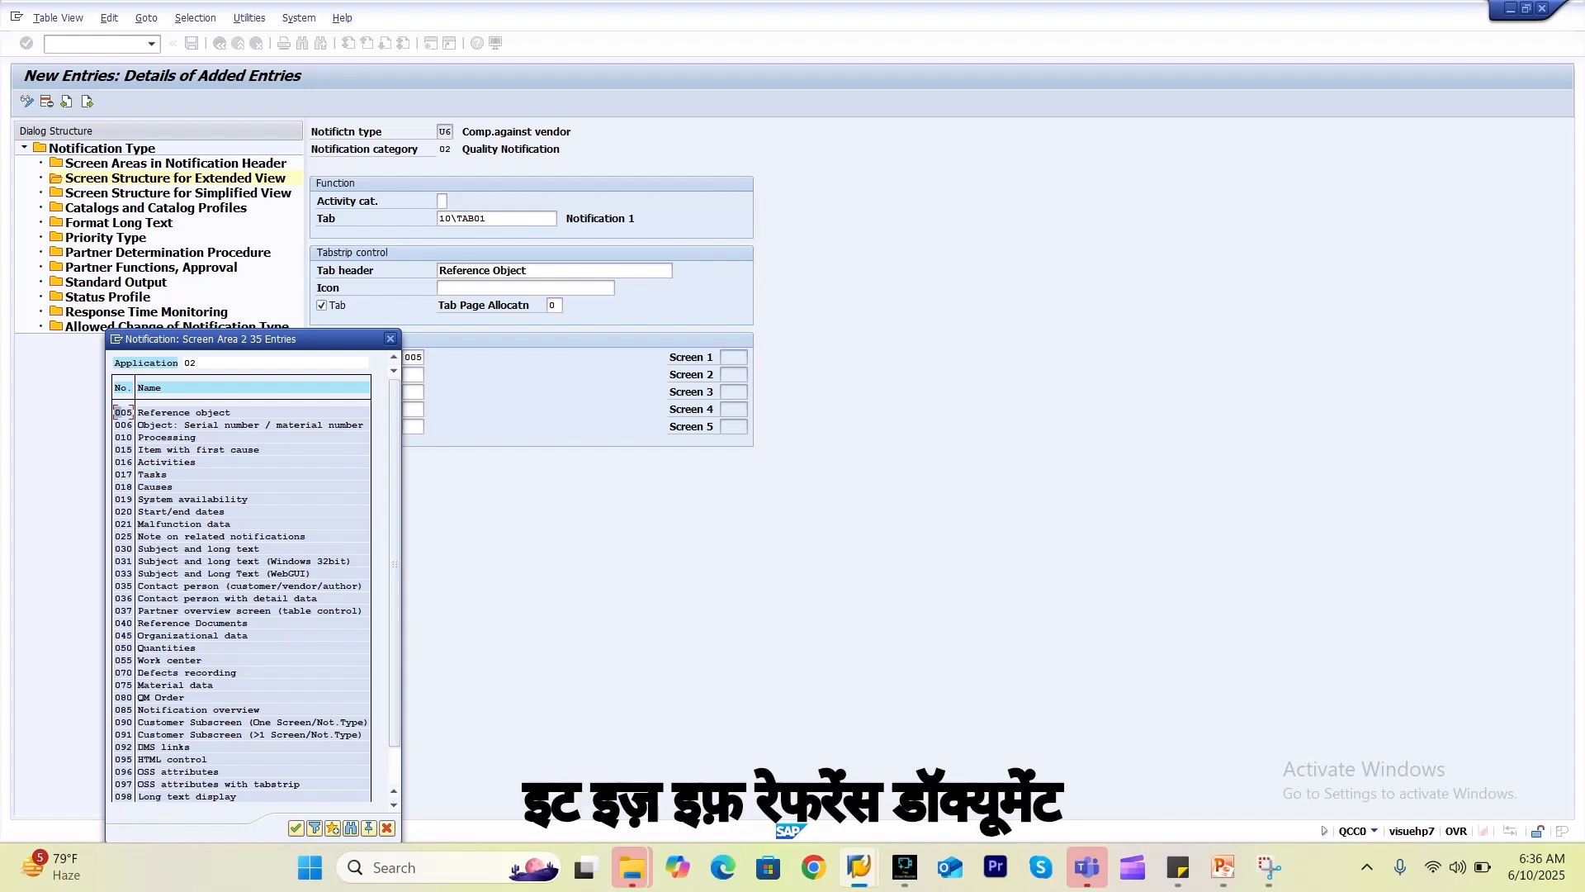
double_click(175, 623)
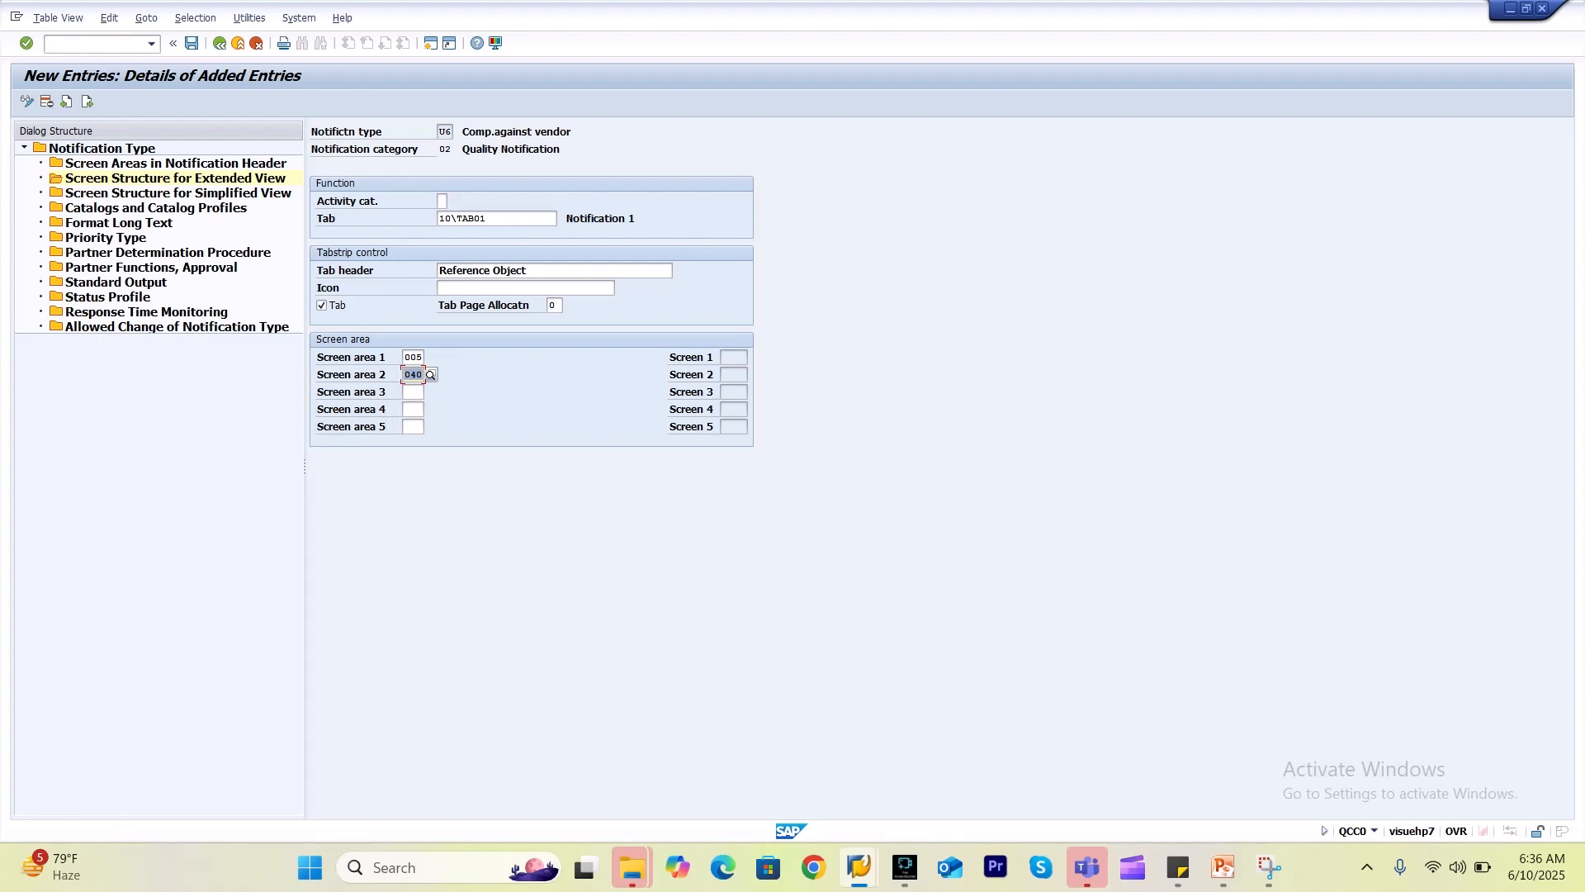
Assign Organizational data (045) to screen area 3, leave area 4 empty, and save.
left_click(412, 392)
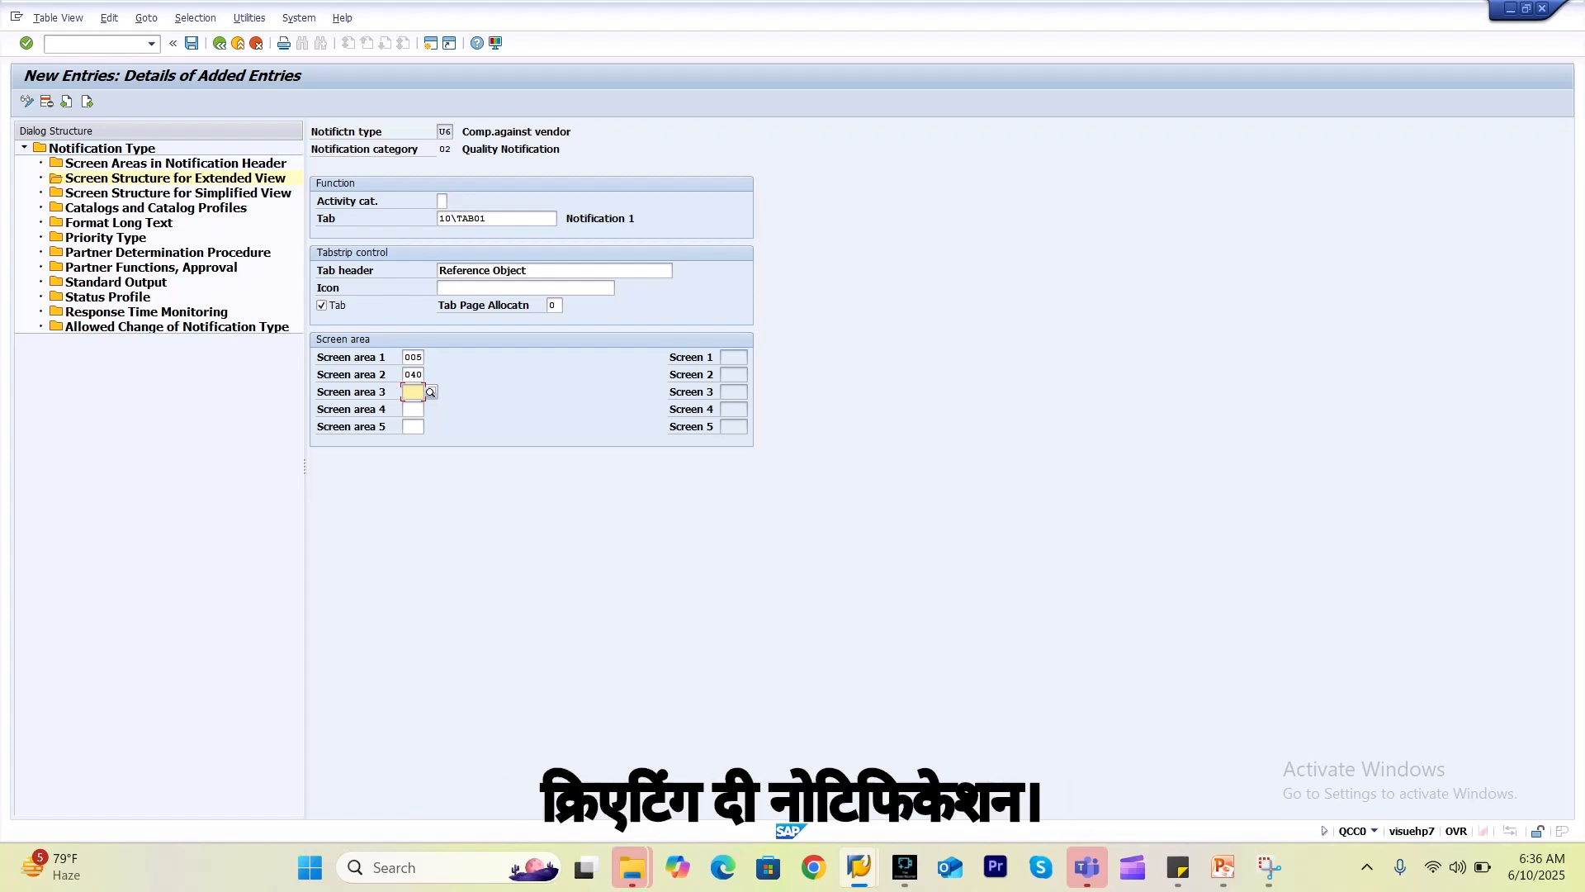
key("F4")
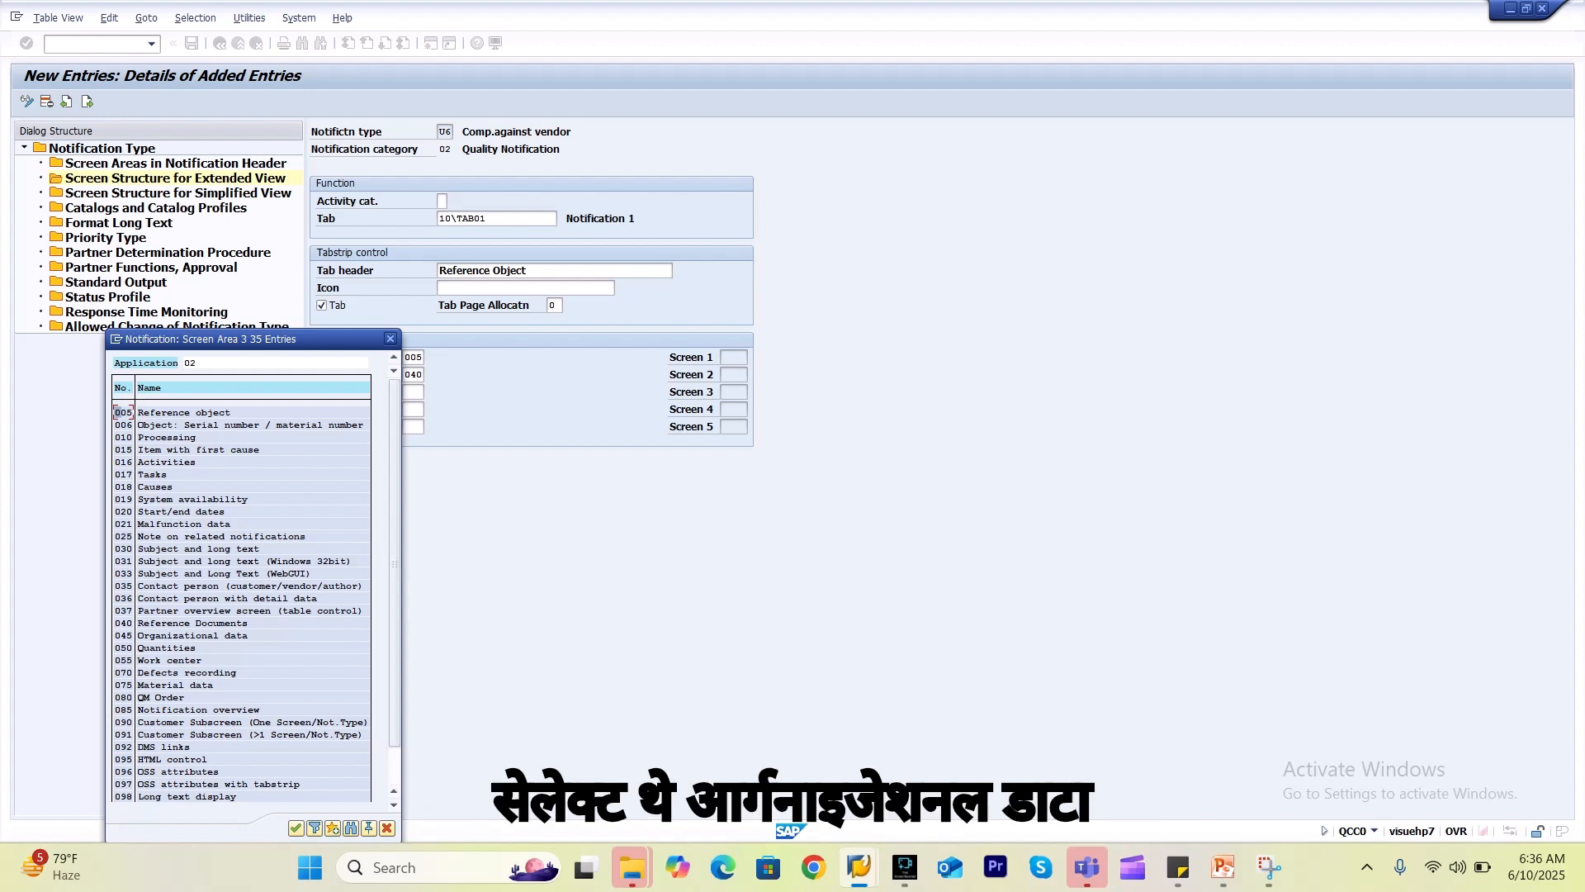
double_click(124, 635)
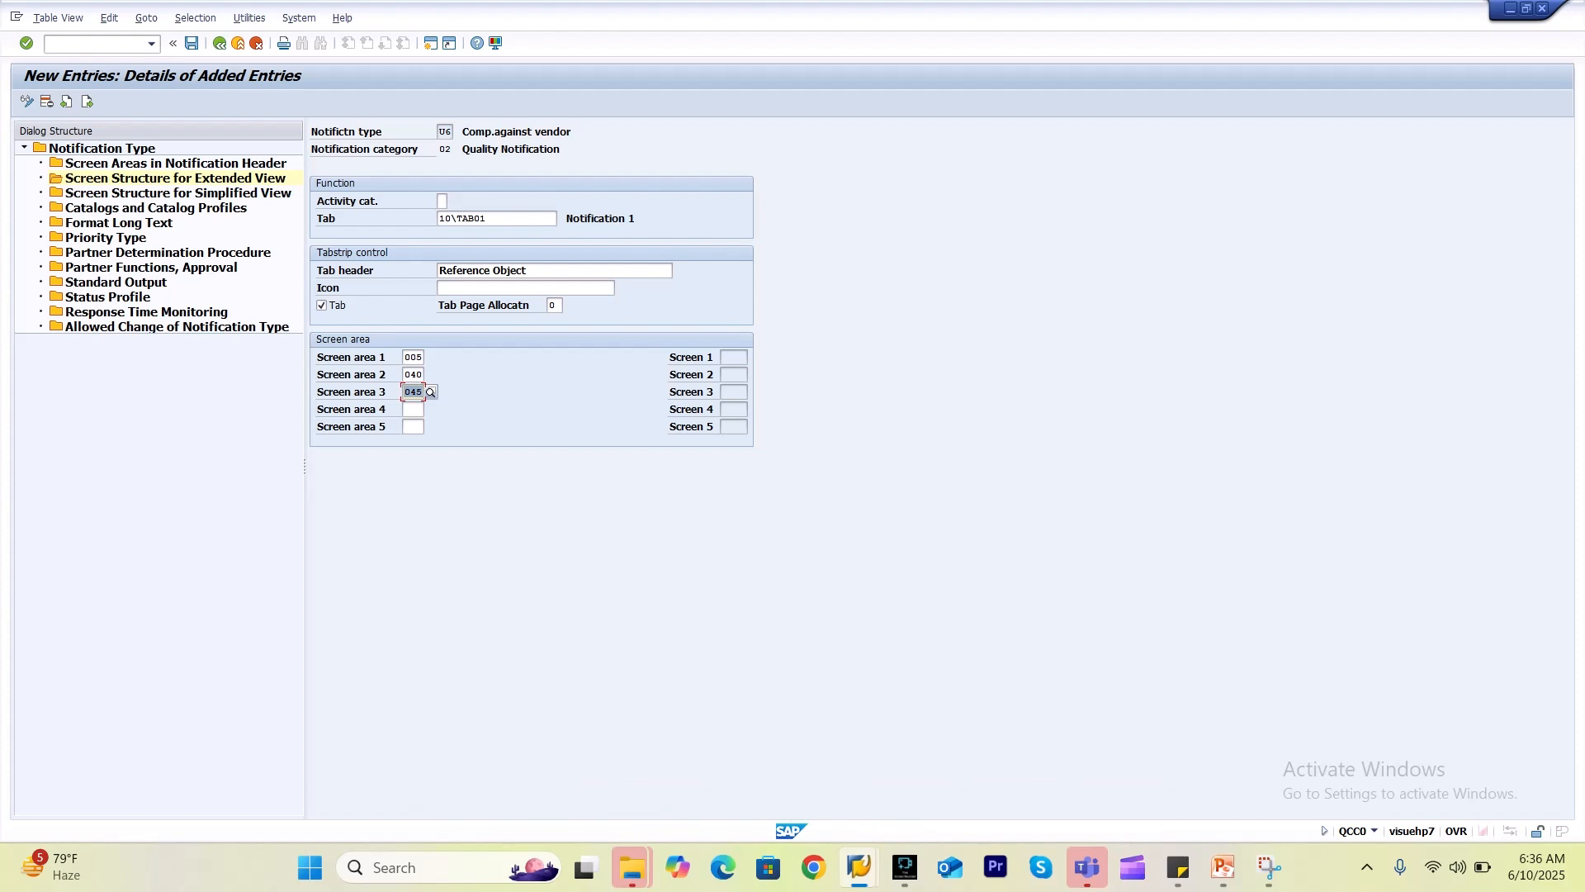
left_click(413, 410)
key("F4")
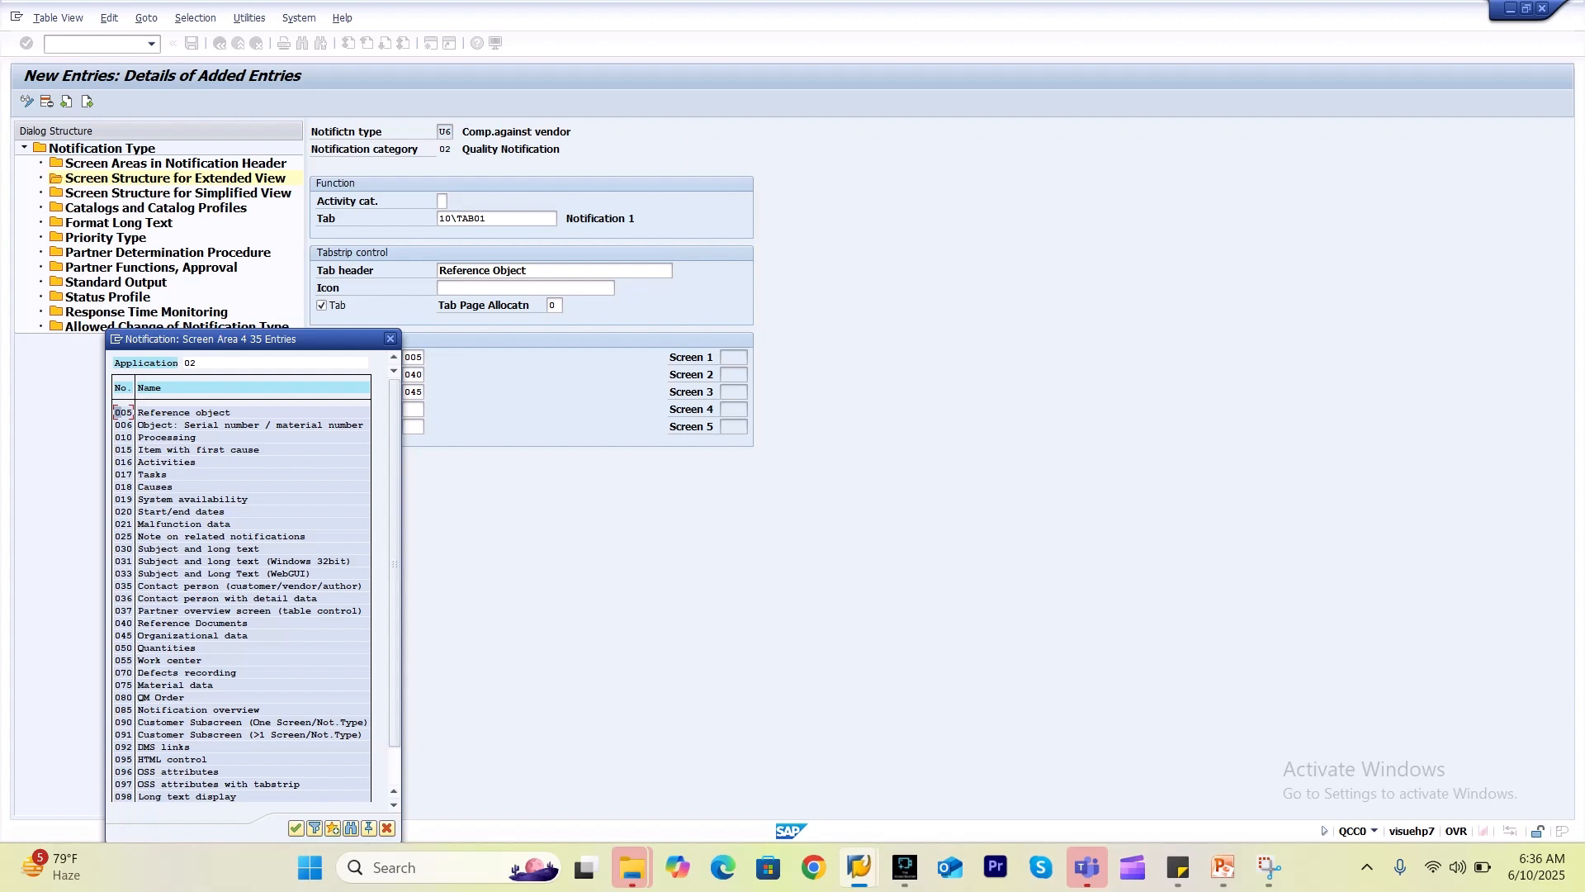
left_click(390, 339)
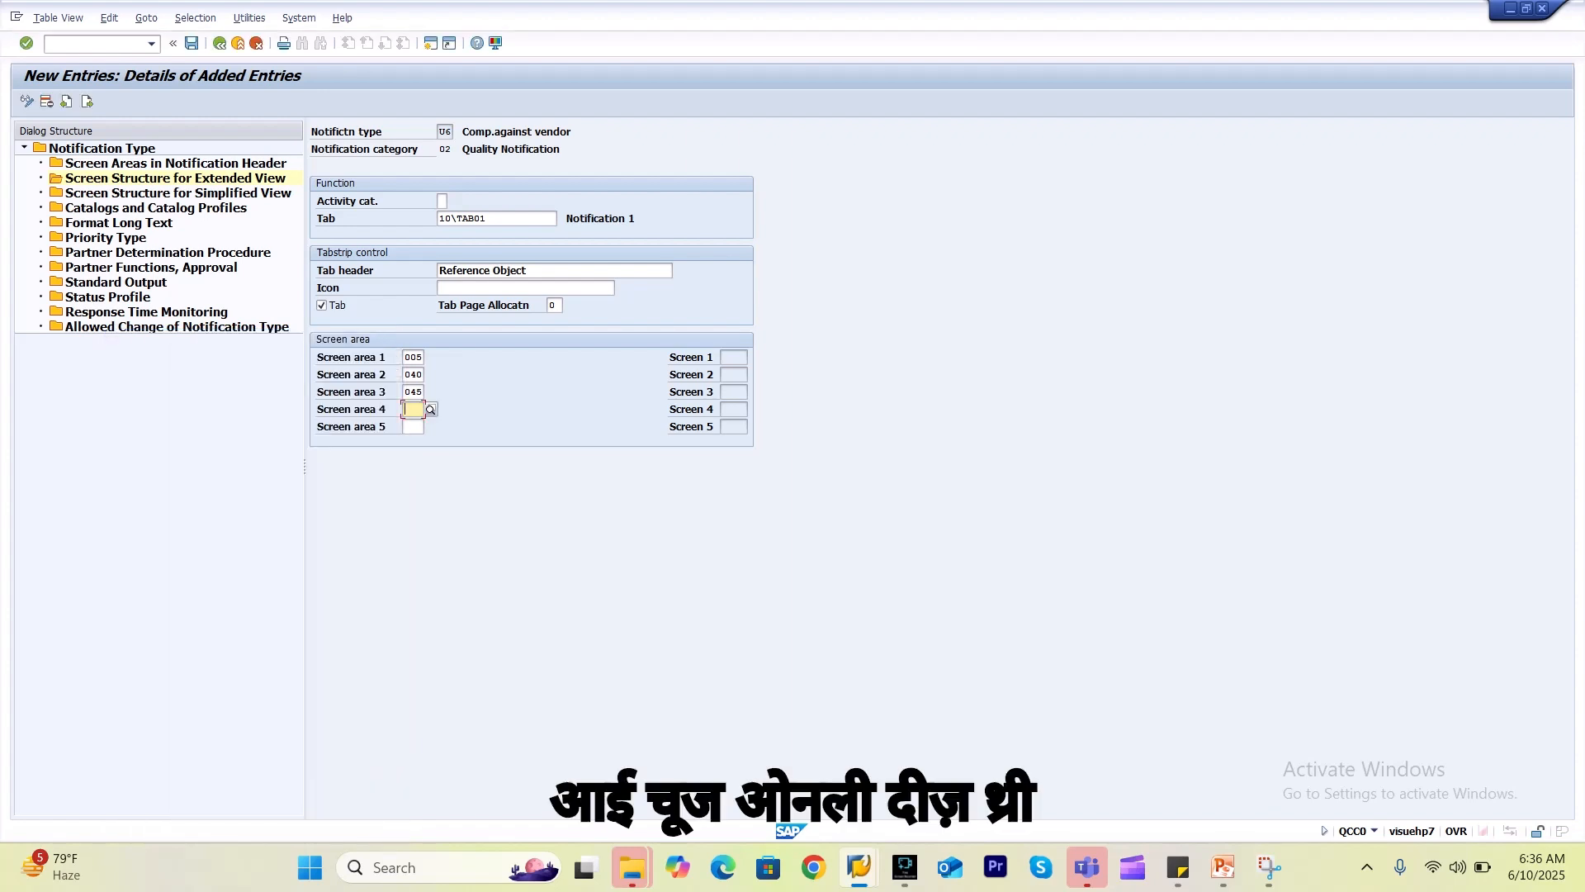
key("Return")
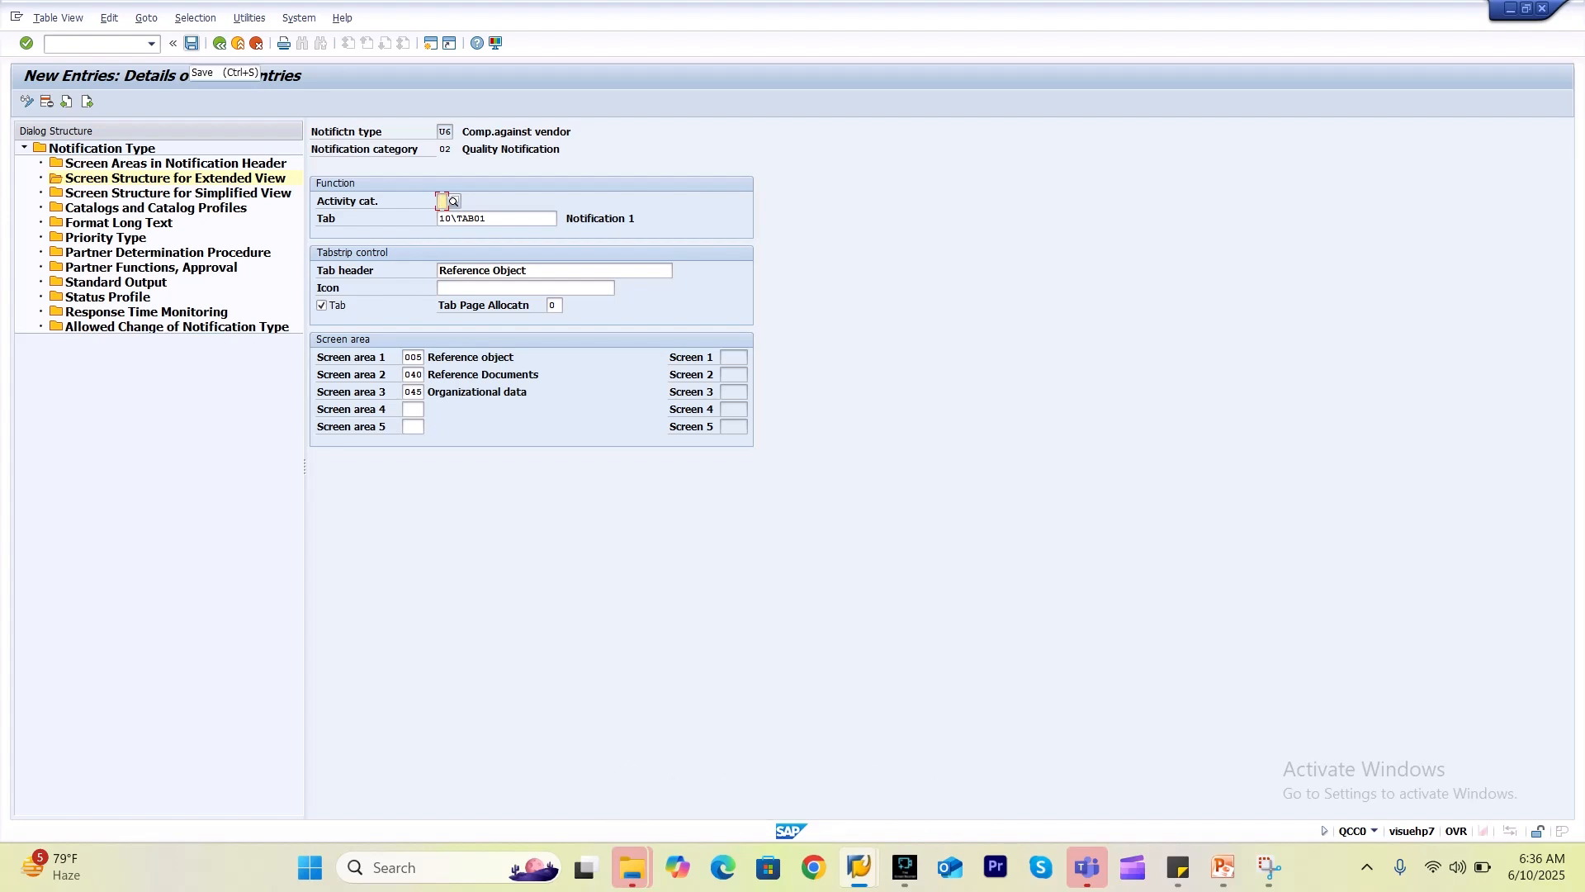
left_click(191, 43)
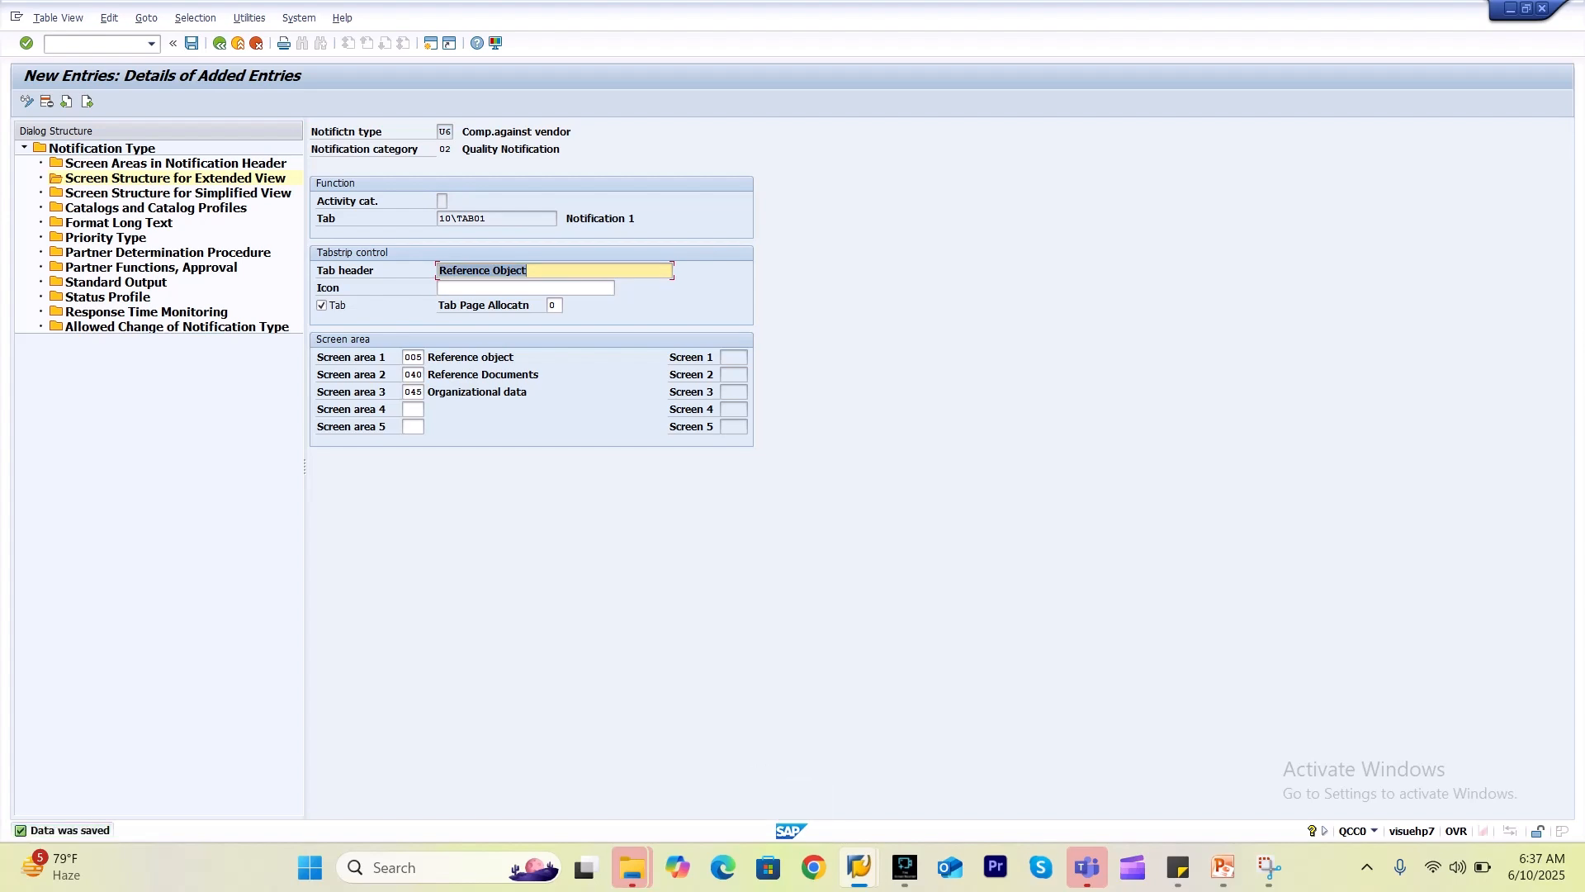
left_click(87, 100)
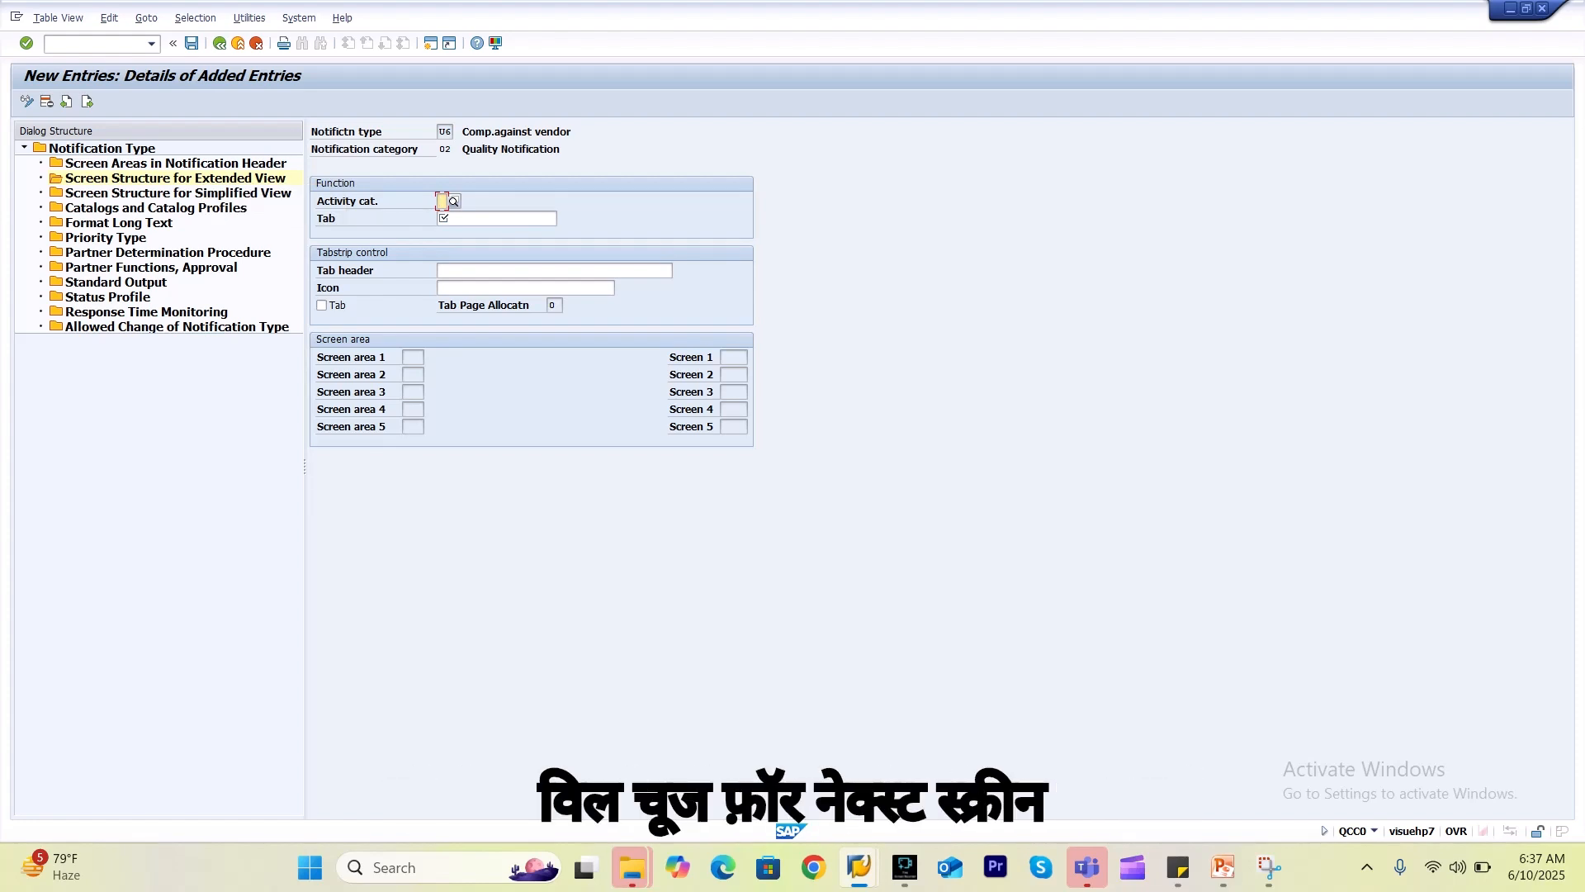
Select tab 10\TAB02 (Additional data 1) for the new entry.
left_click(497, 219)
left_click(564, 219)
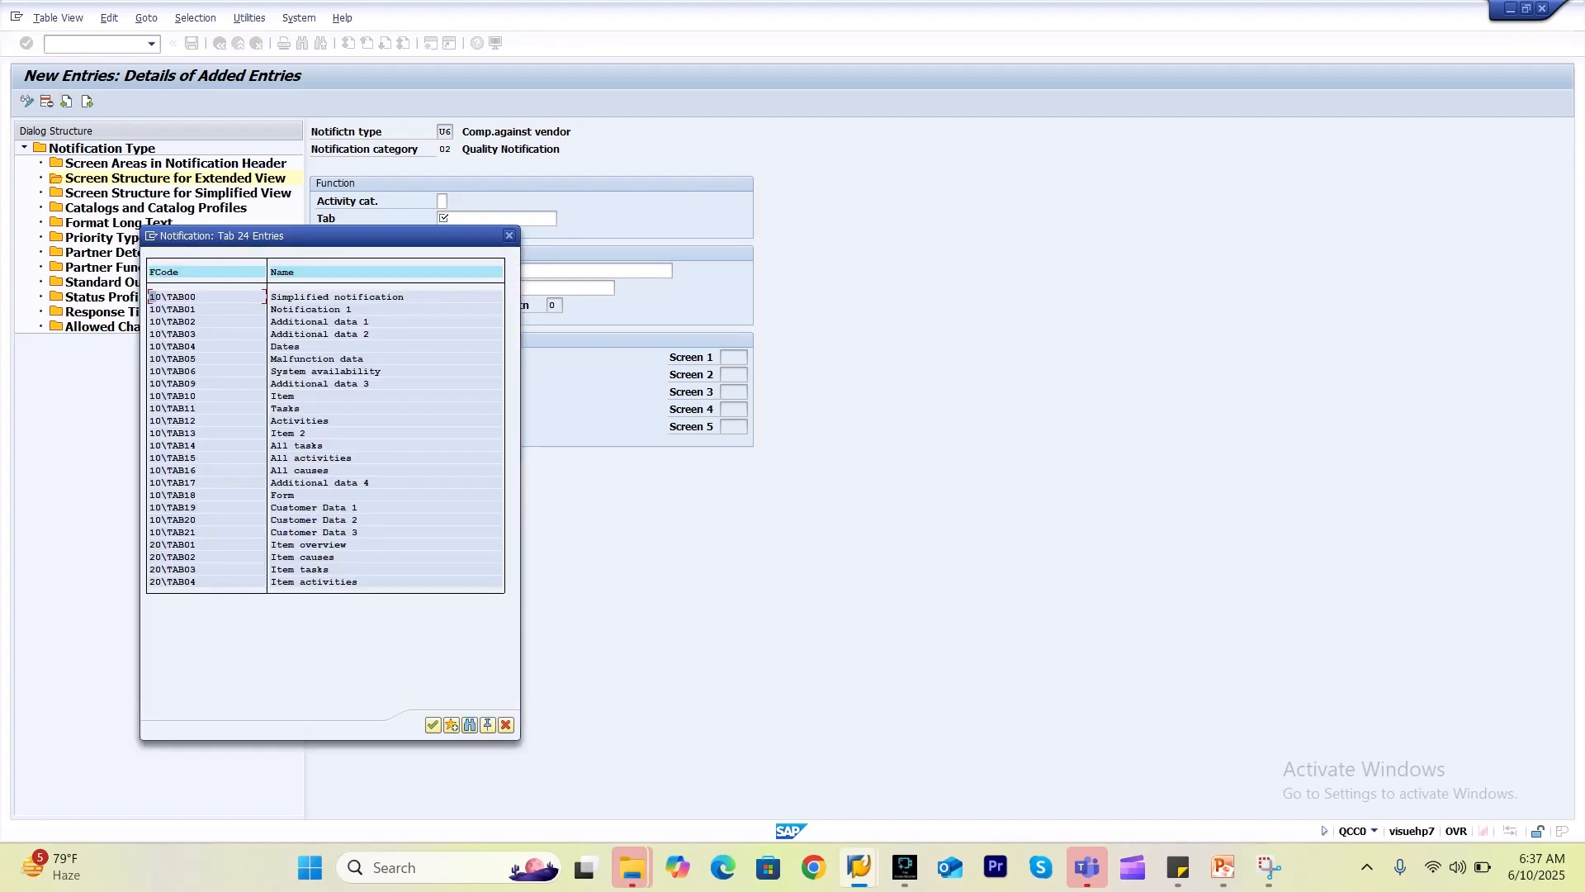
key("alt+Tab")
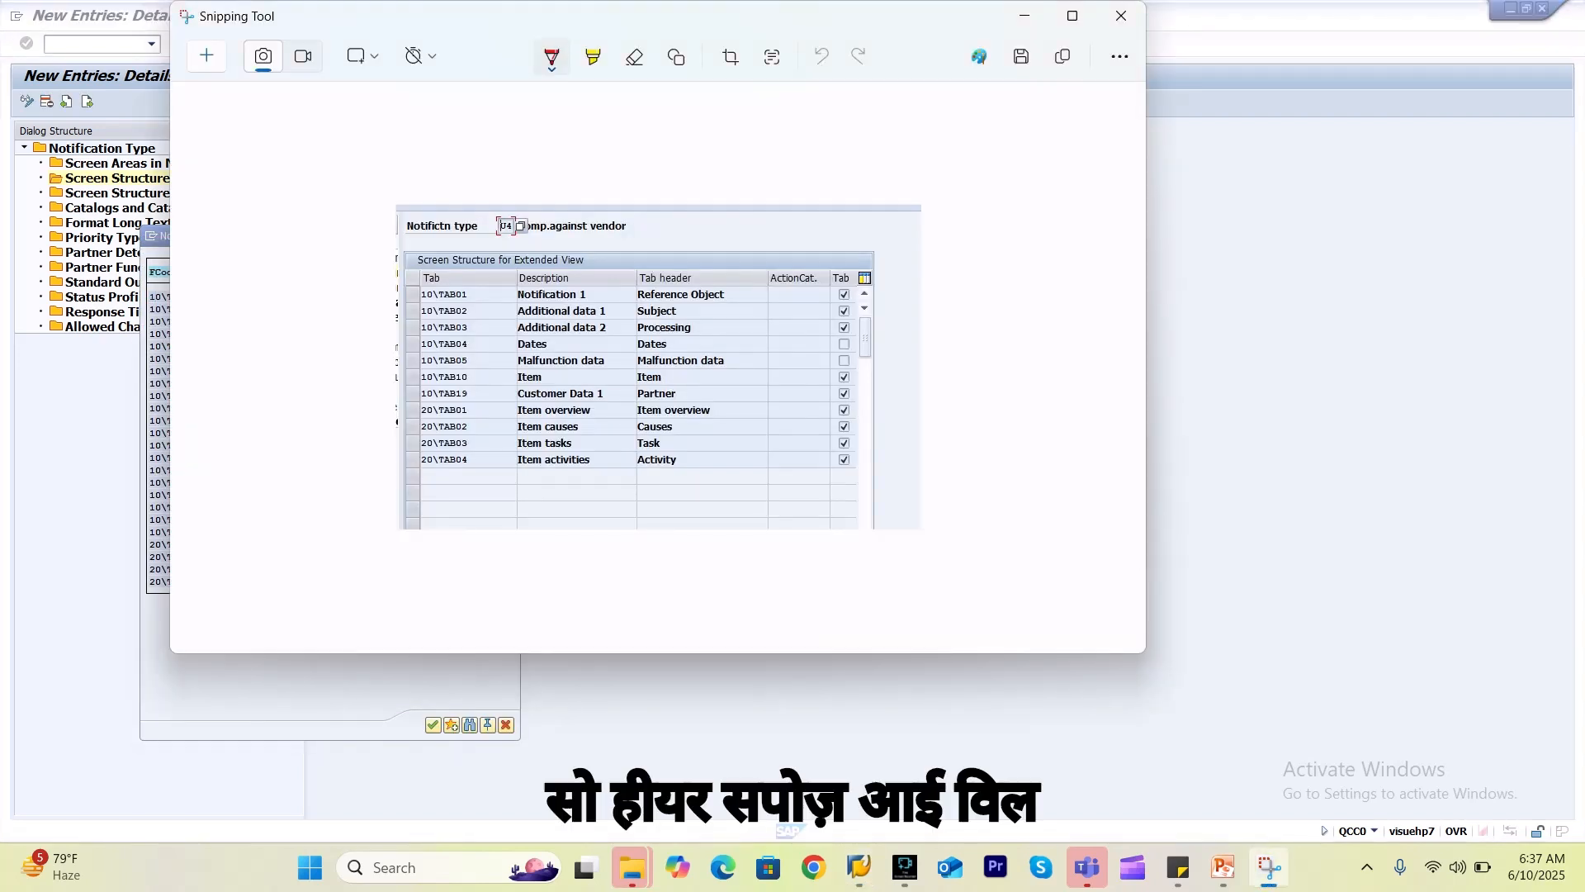
key("alt+Tab")
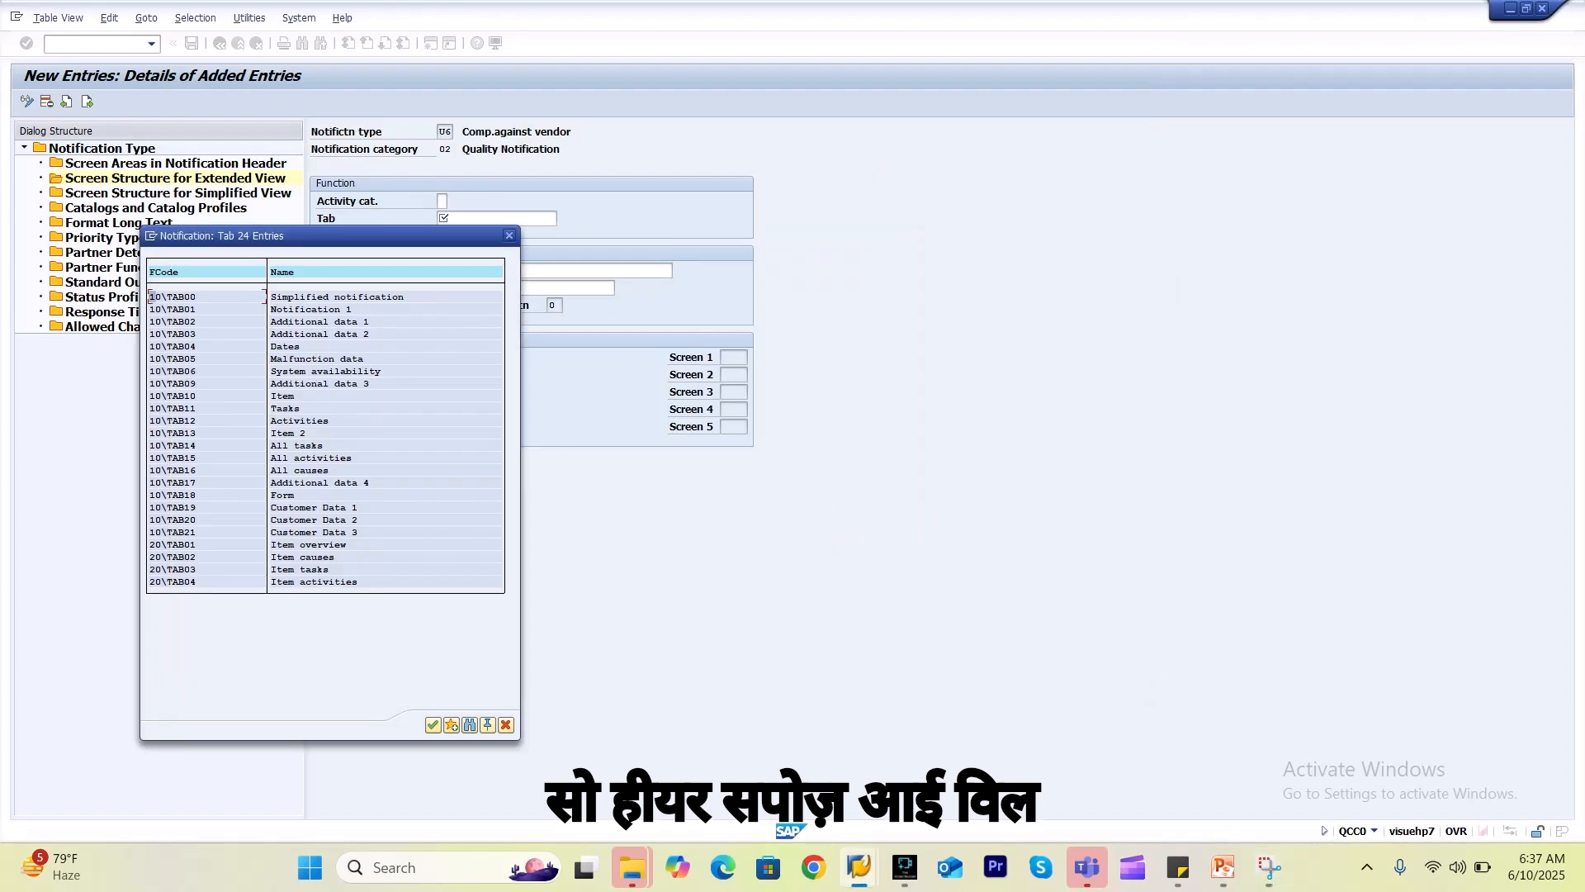
double_click(332, 322)
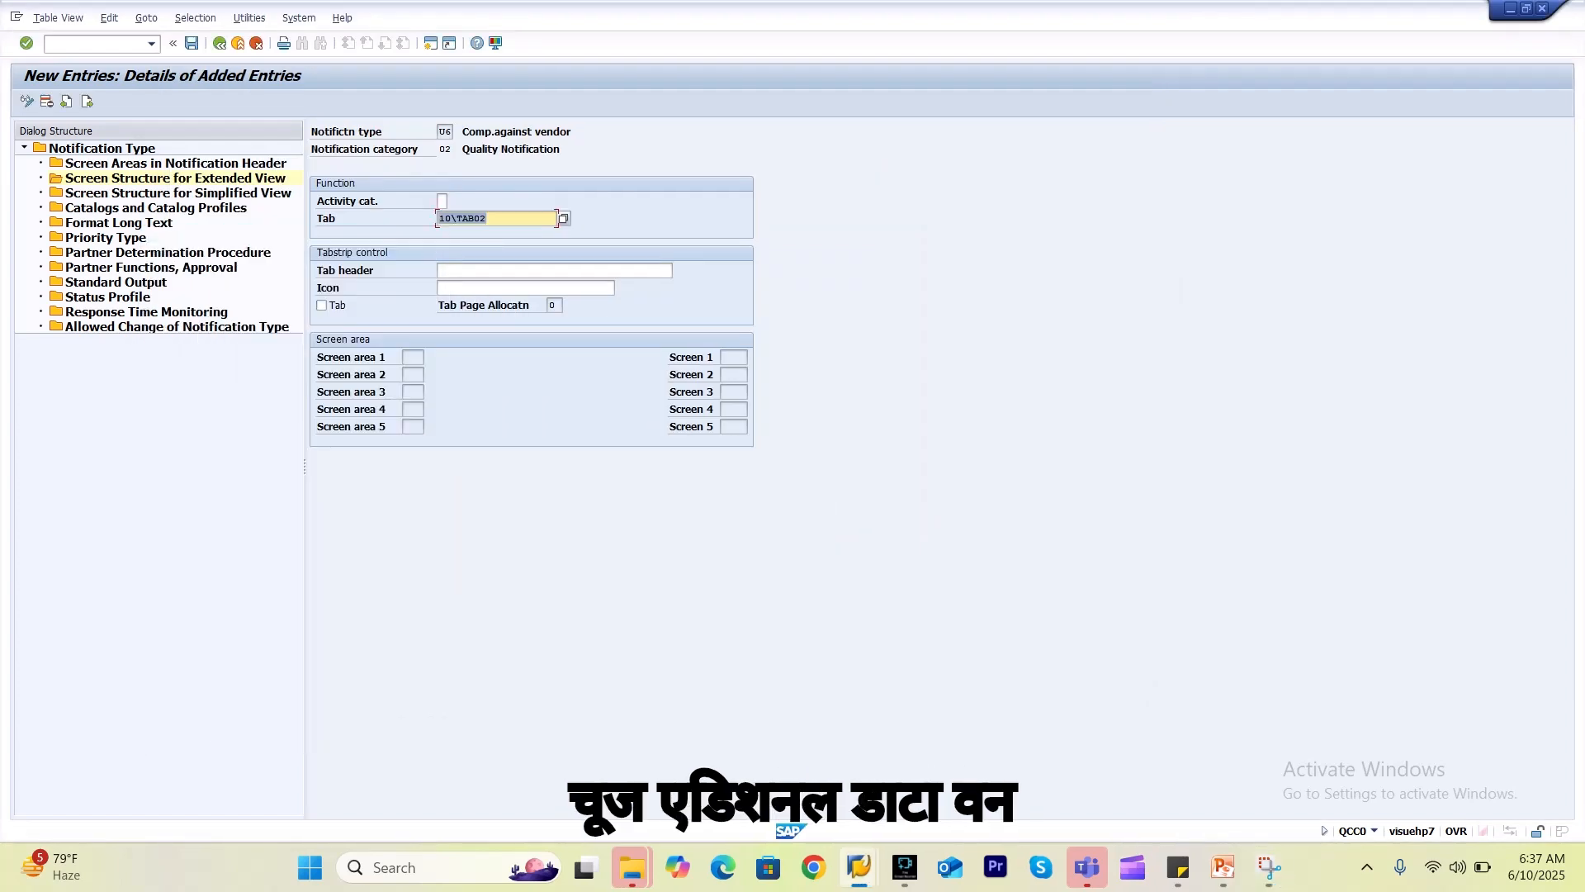
Set the tab header to Subject.
left_click(555, 271)
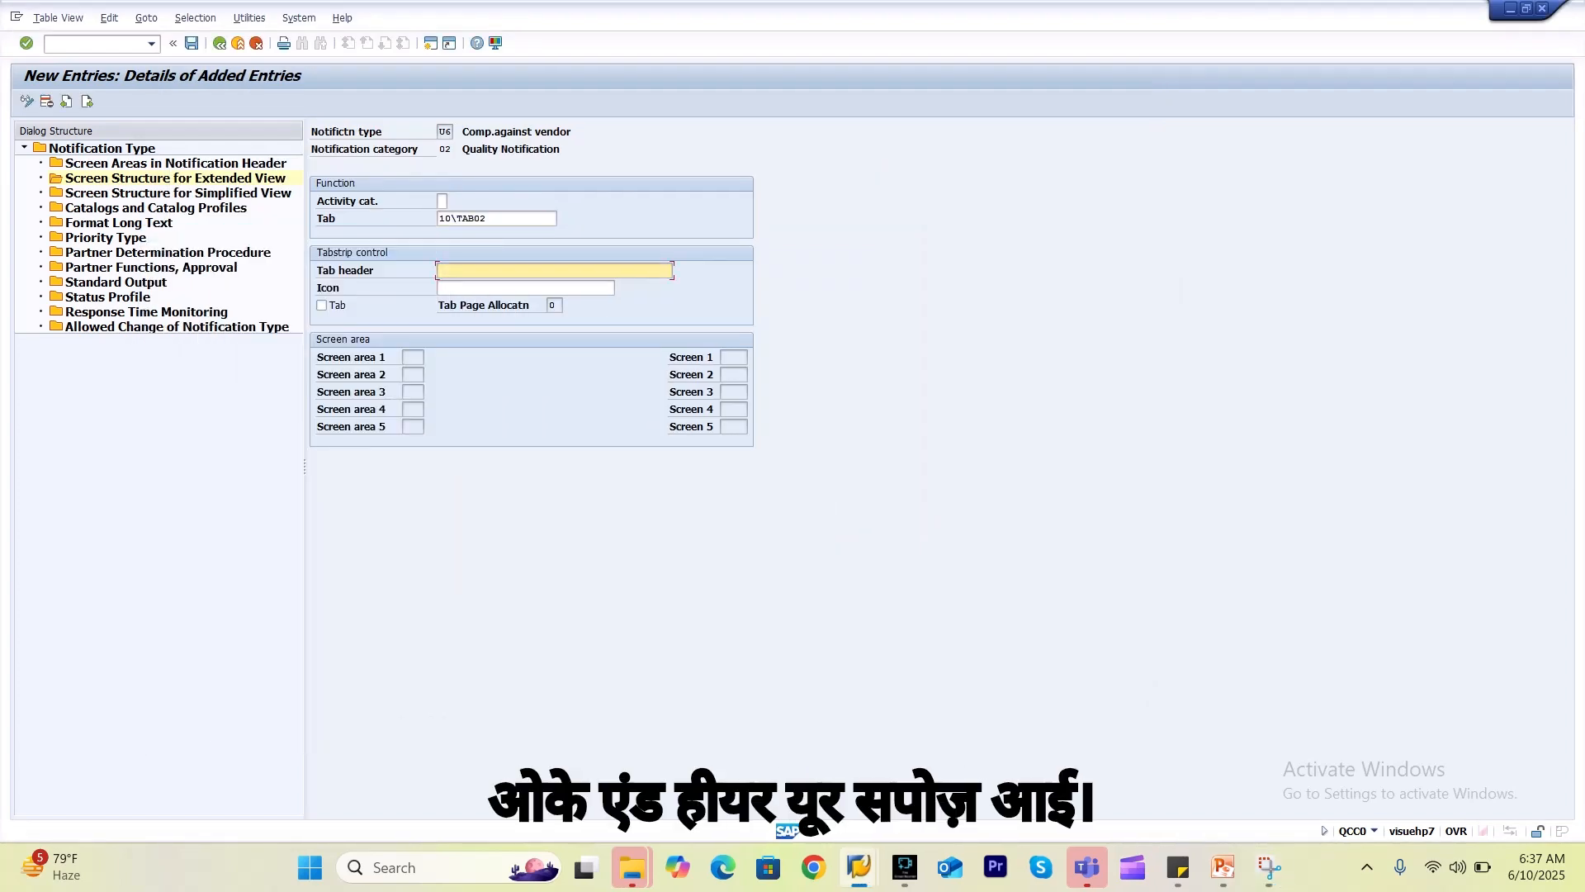
key("space")
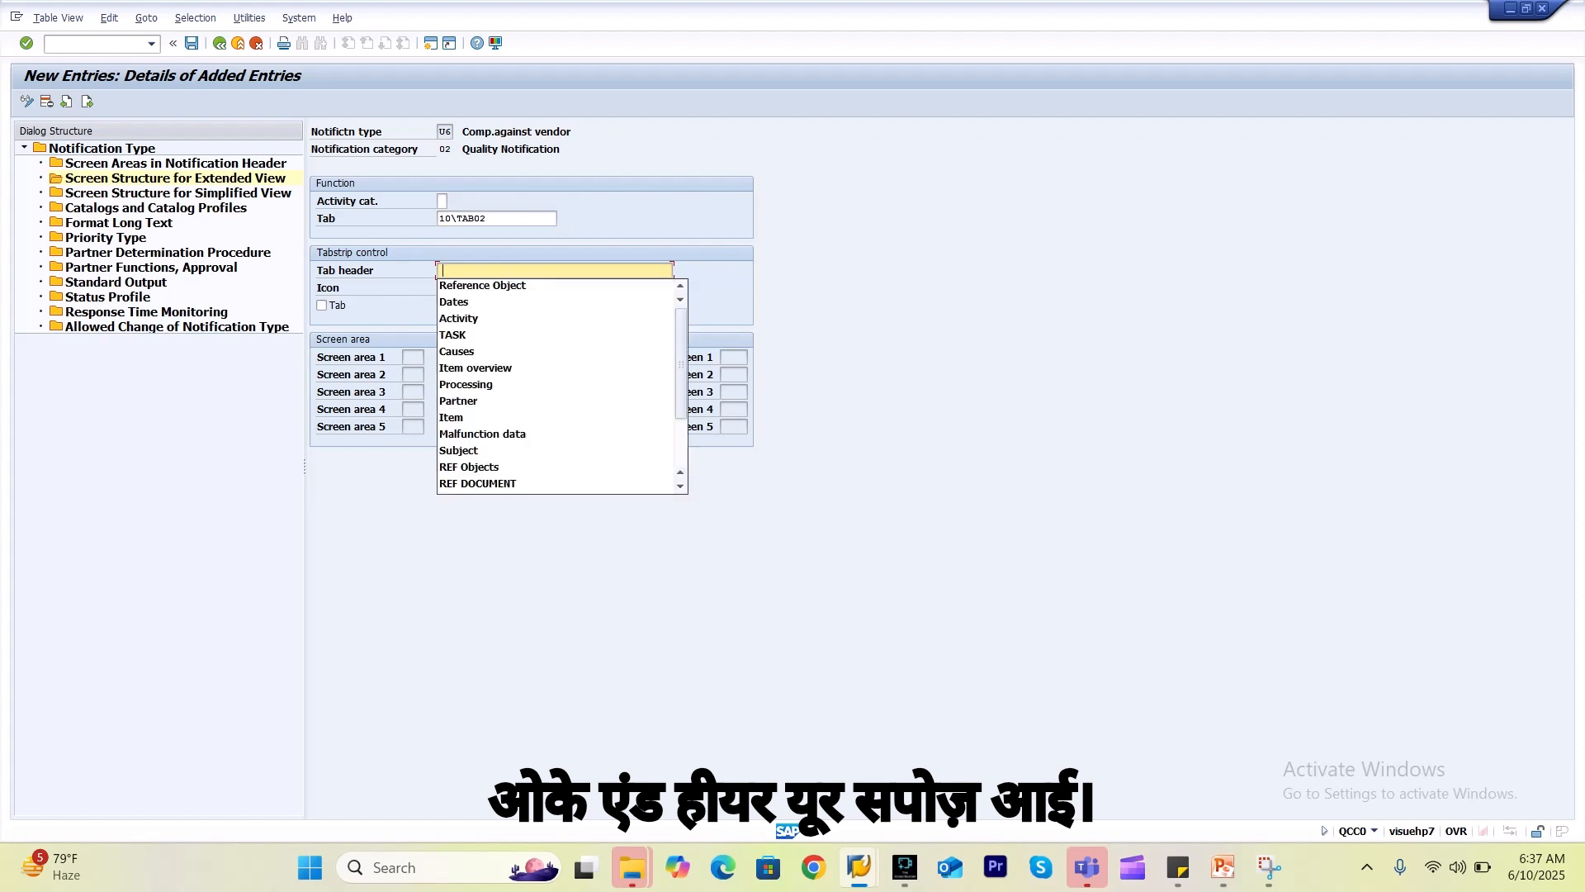
key("Down")
key("Down")
key("Down")
key("Down")
key("Down")
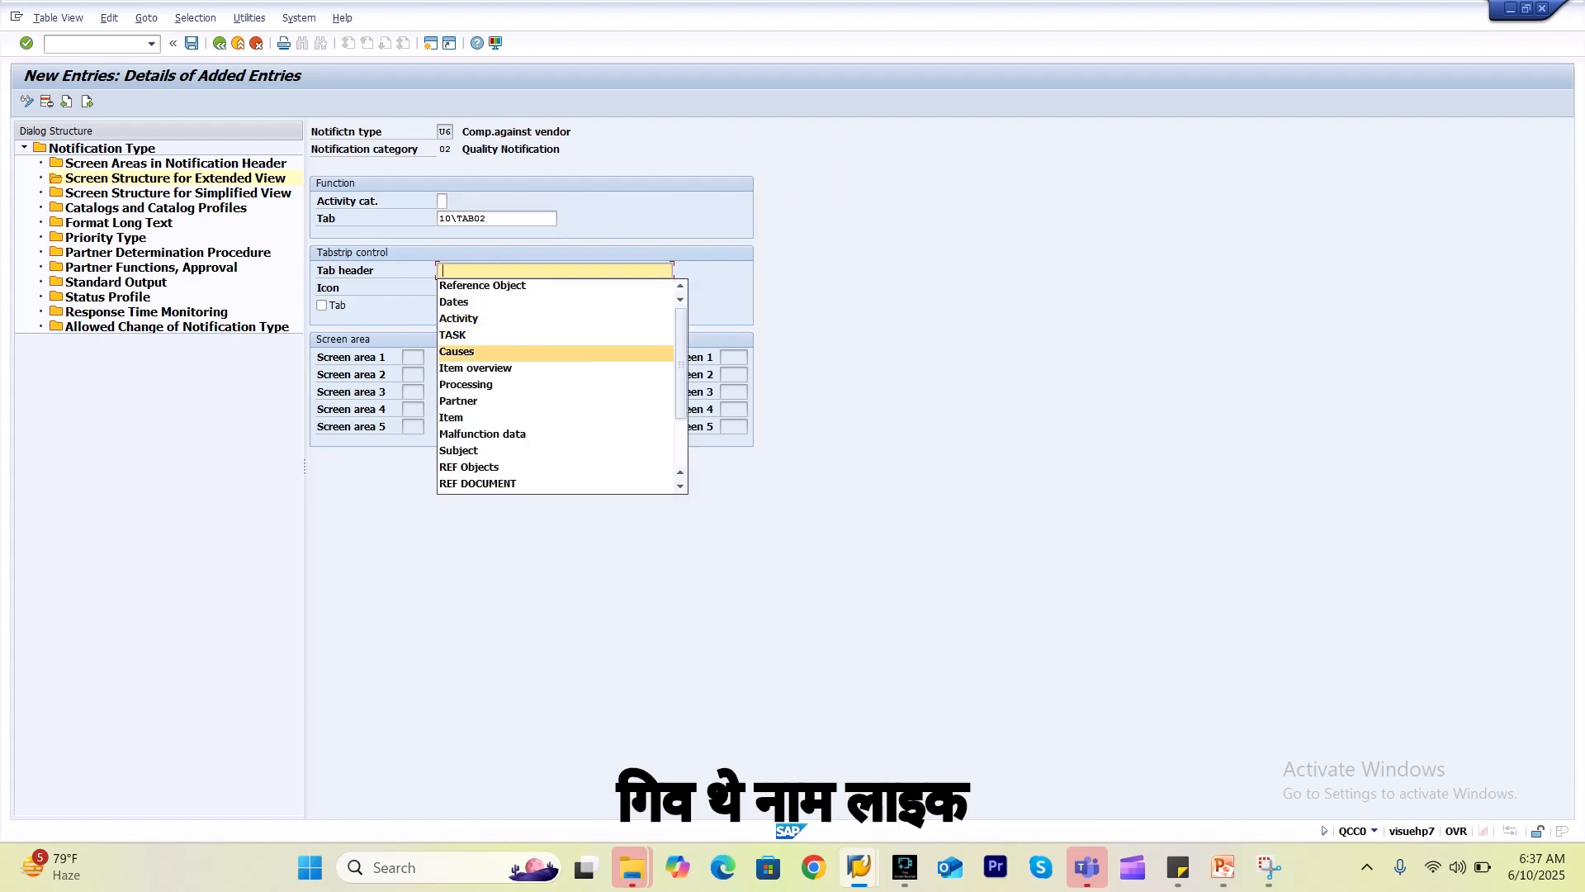
key("Down")
key("Down")
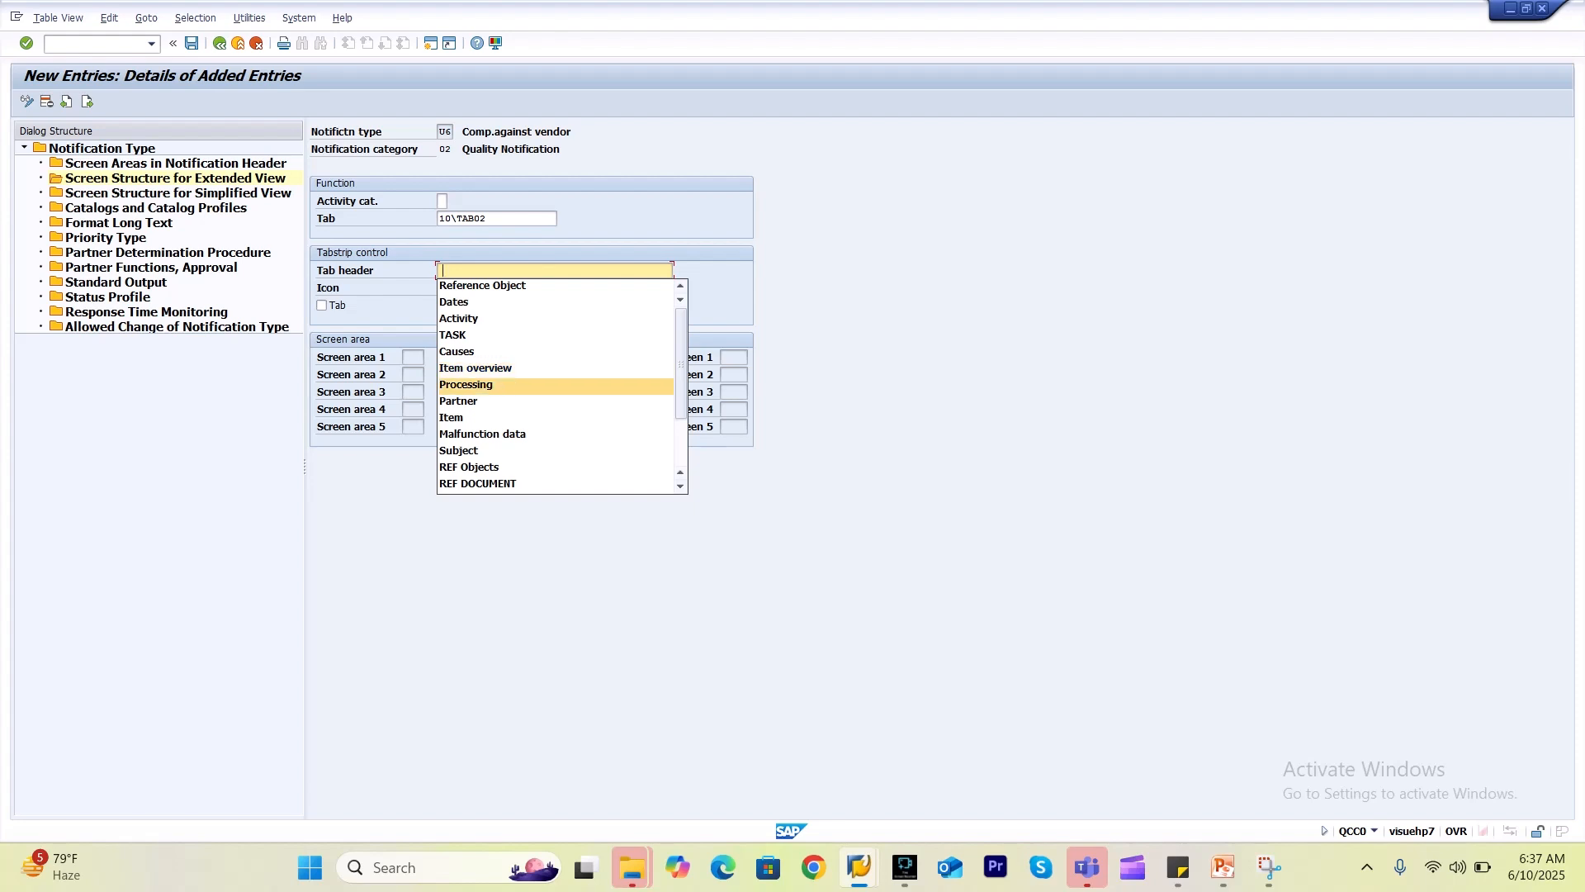
key("Return")
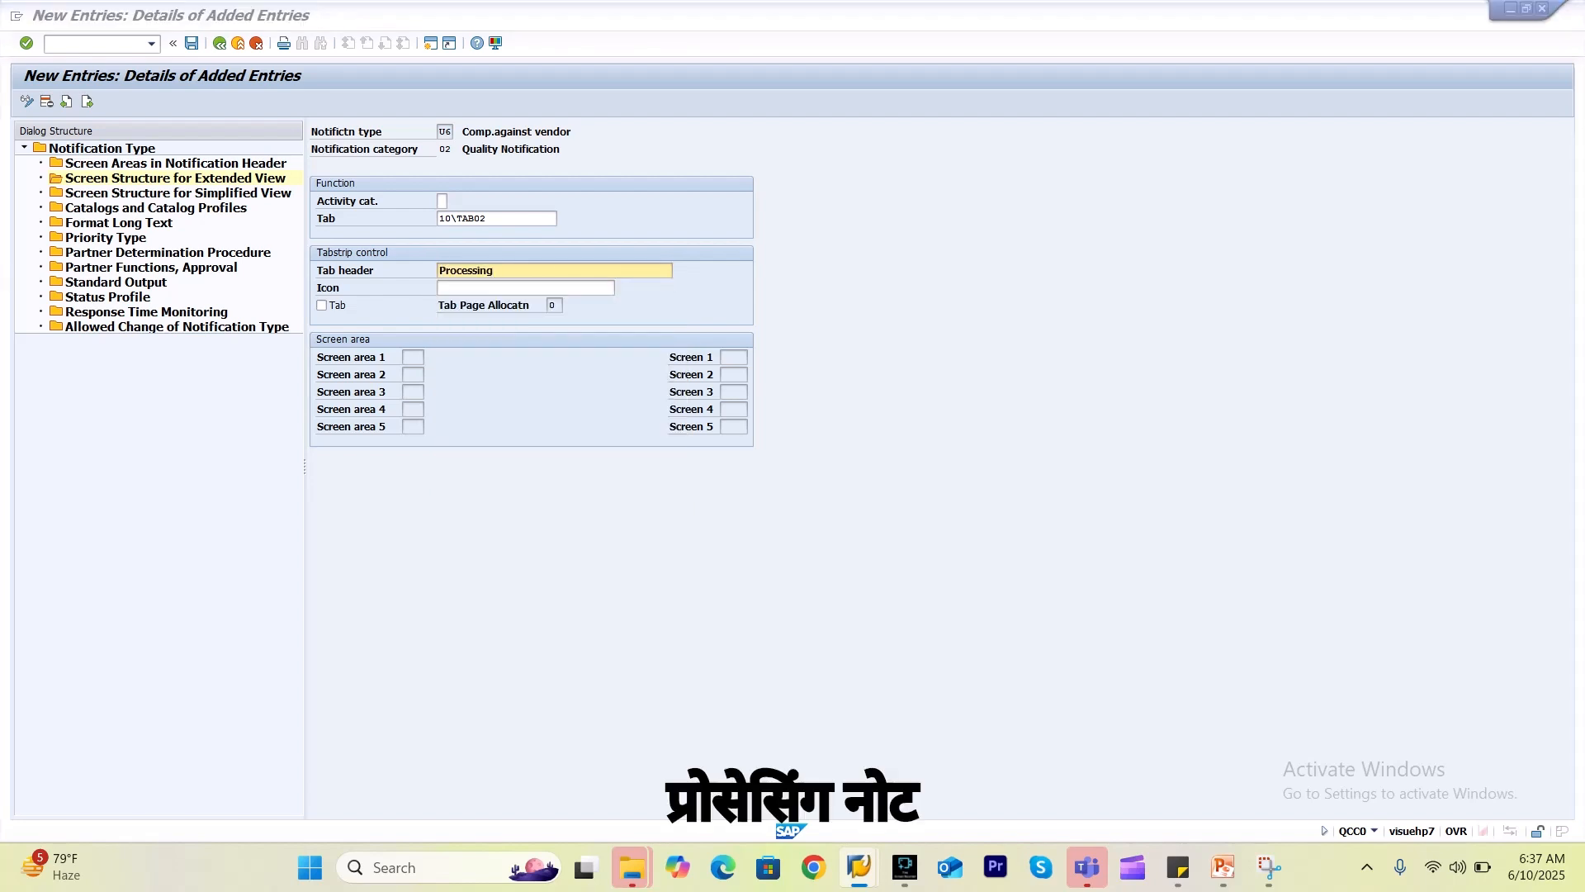
key("alt+Tab")
key("alt+Tab")
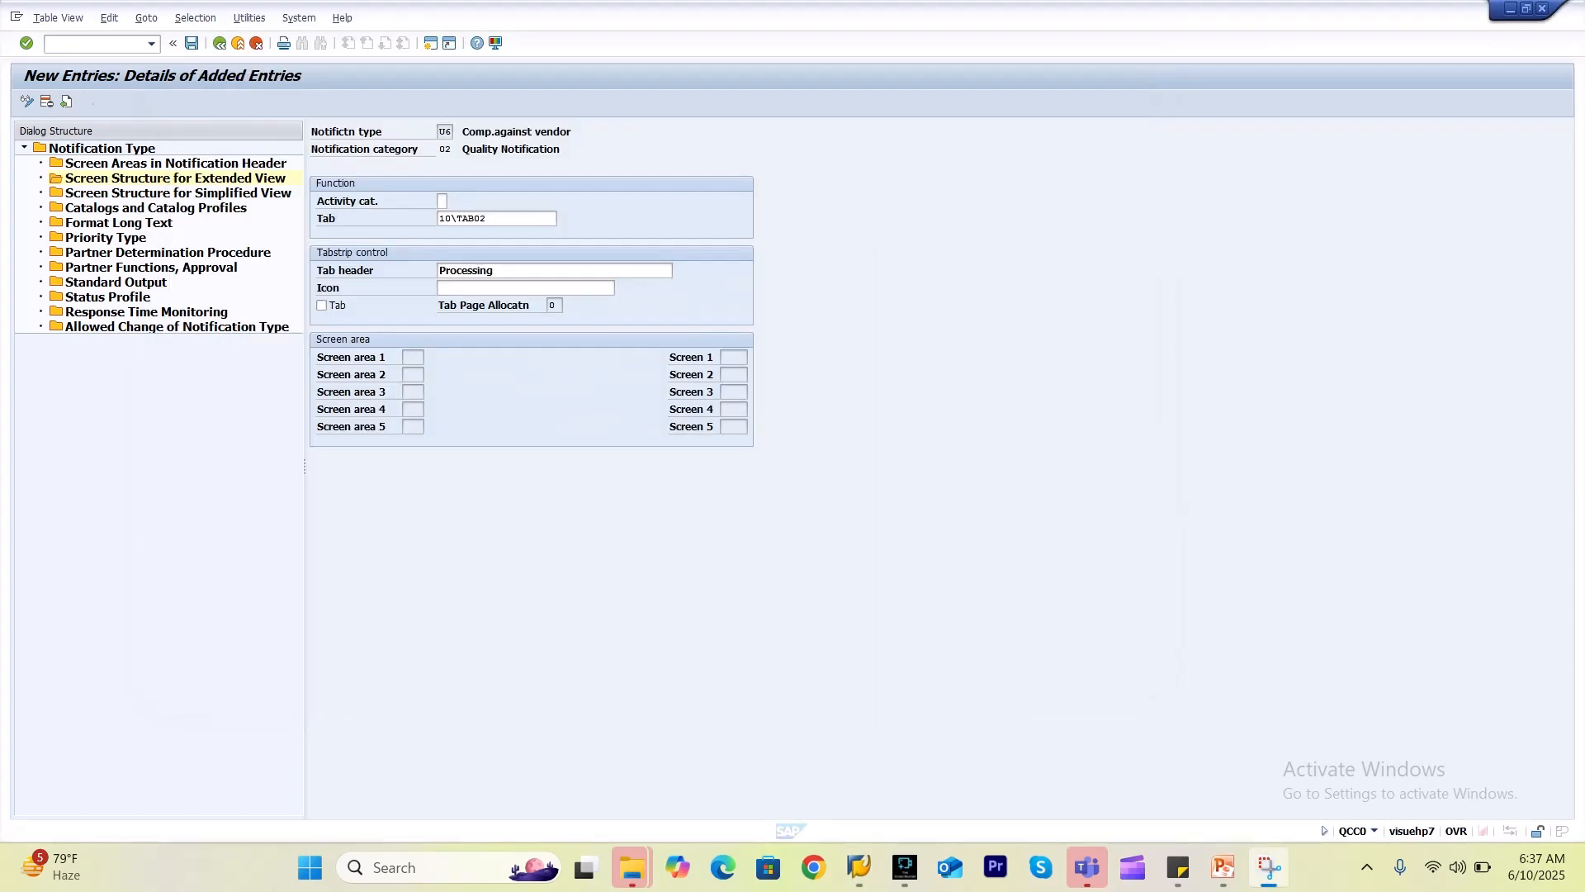
key("BackSpace")
key("BackSpace")
key("BackSpace")
key("BackSpace")
key("BackSpace")
key("BackSpace")
key("BackSpace")
key("BackSpace")
key("BackSpace")
key("BackSpace")
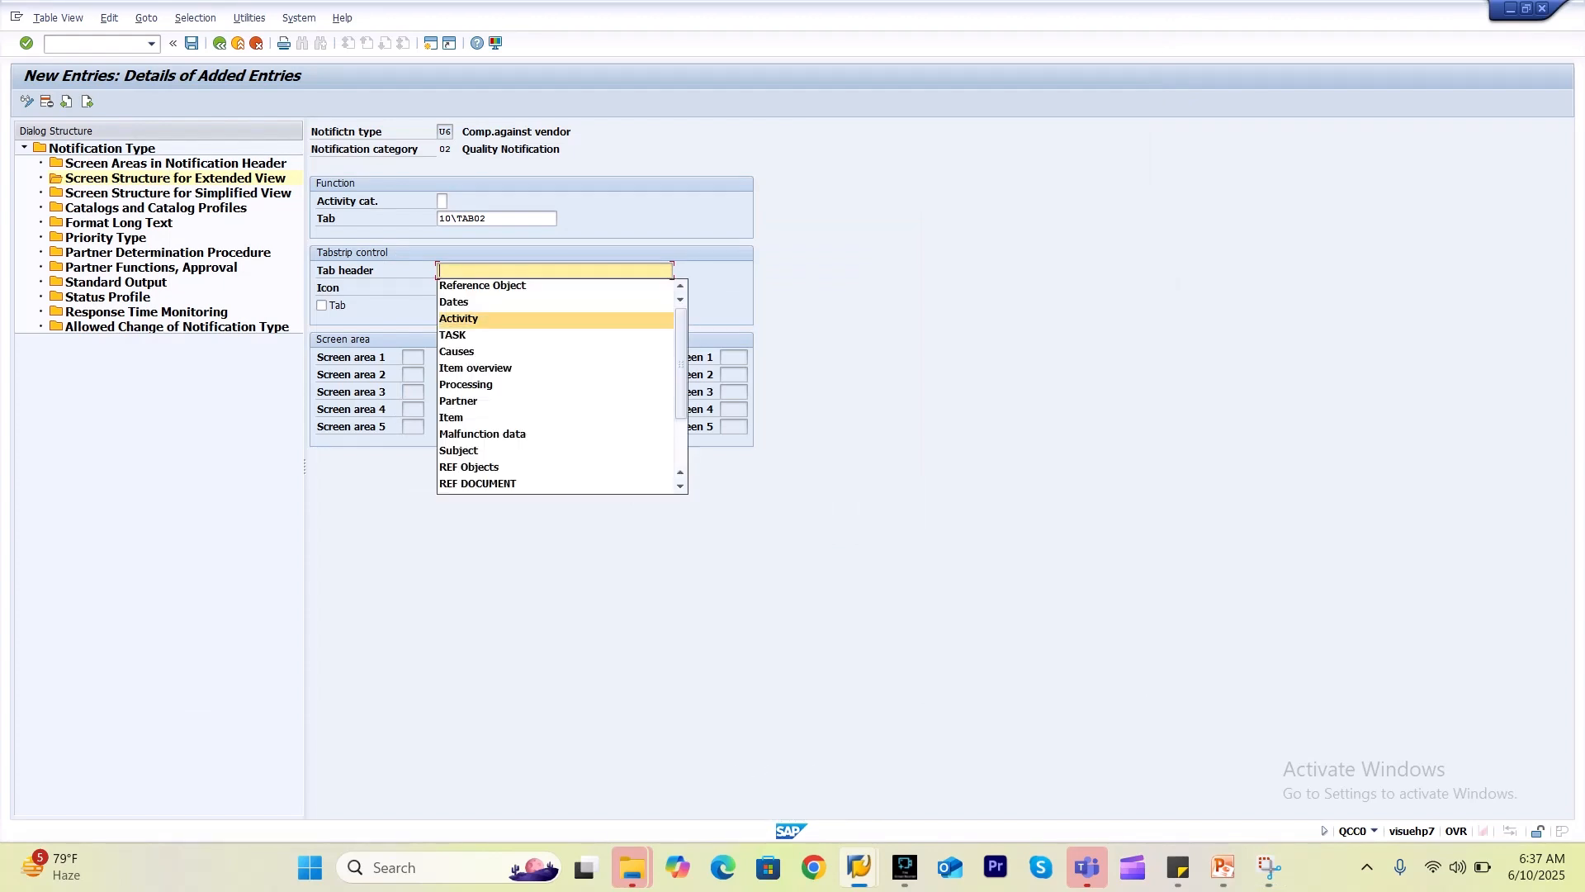
key("Return")
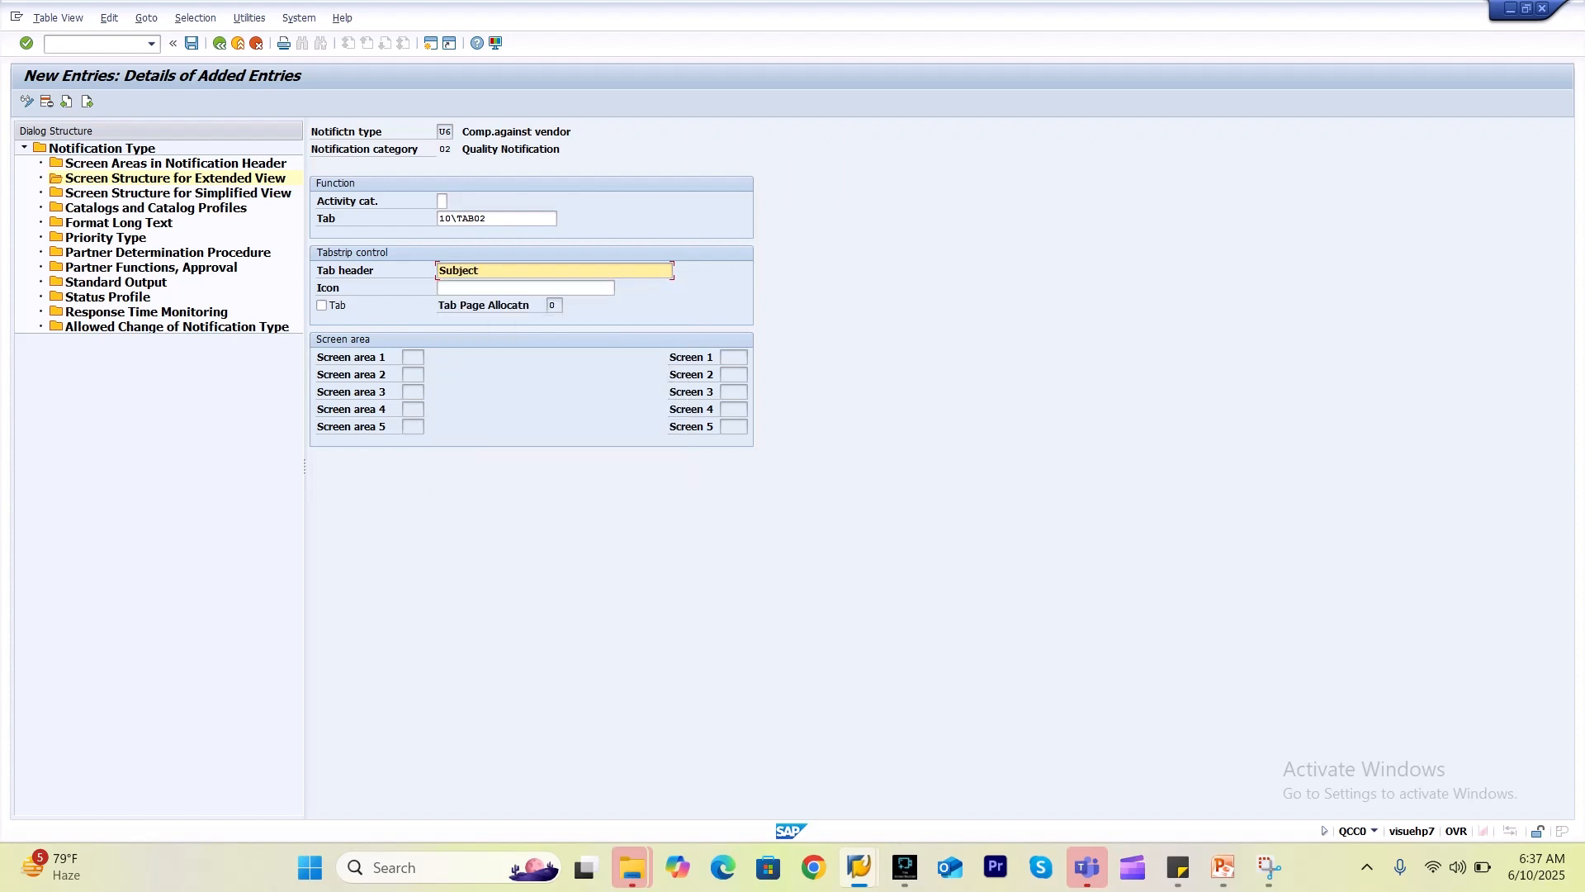
Mark the entry as a displayed tab and confirm the entries.
left_click(322, 306)
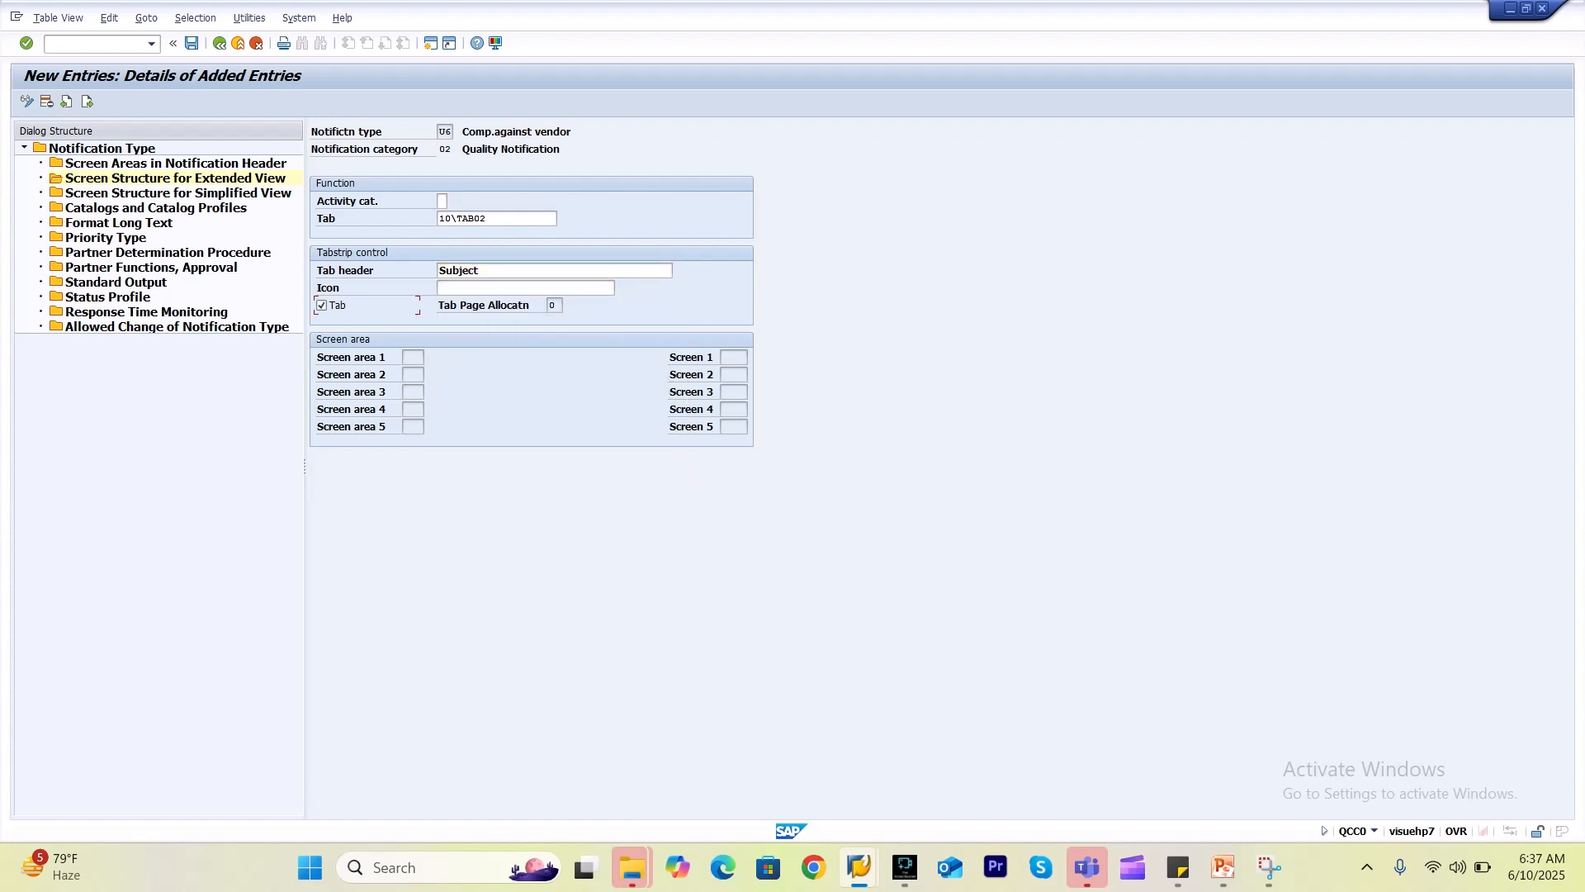
left_click(525, 288)
key("alt+Tab")
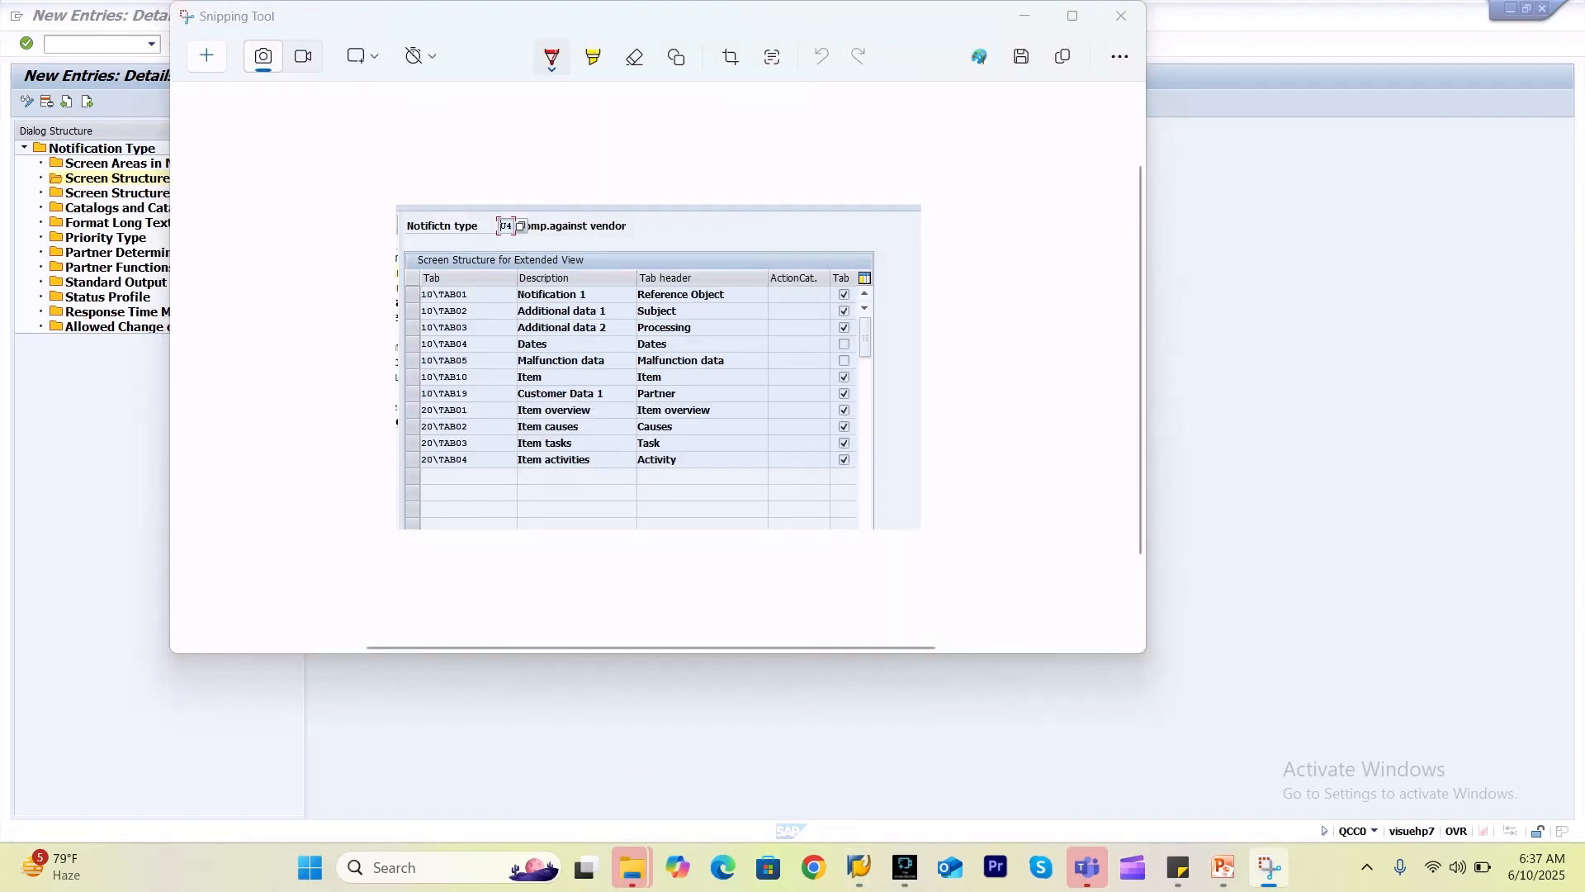
key("alt+Tab")
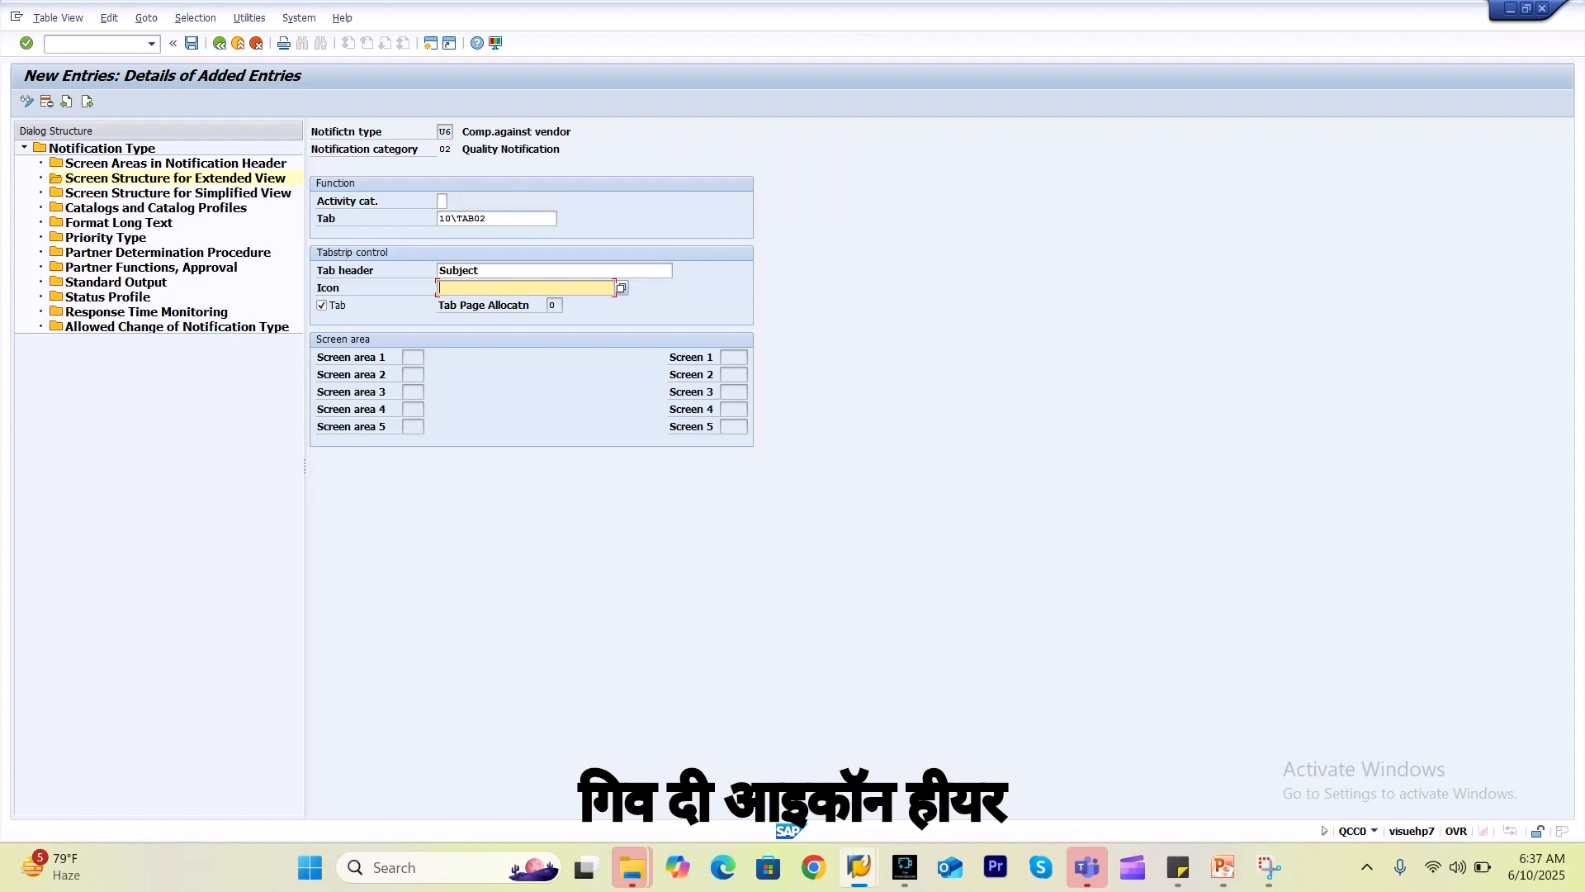
key("Return")
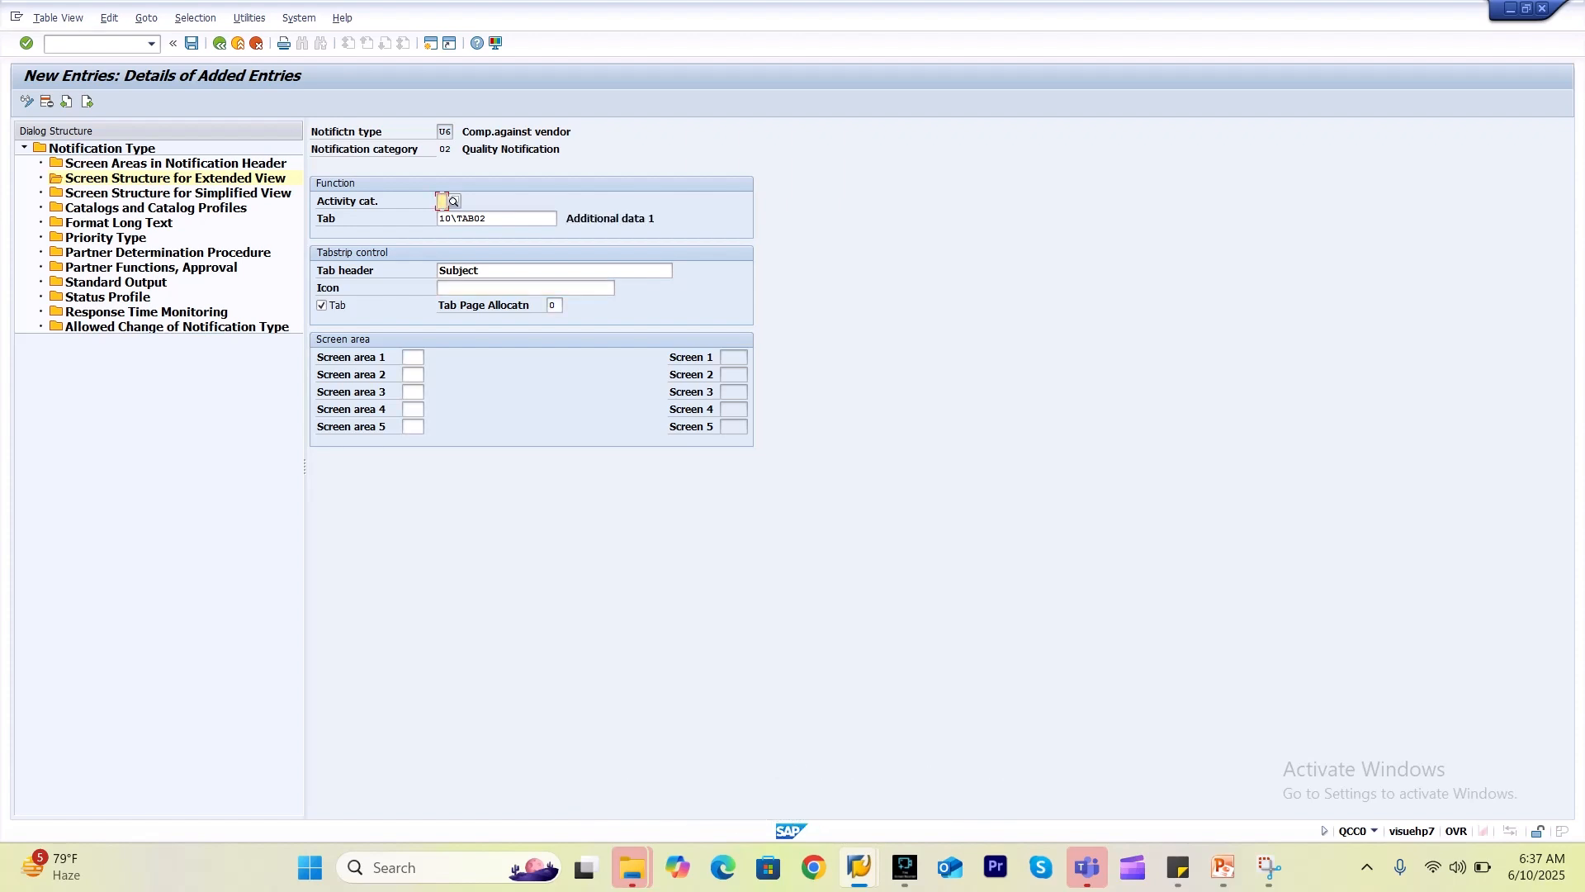
left_click(412, 358)
Put subscreen 031 Subject and long text in screen area 1, then list screens for area 2.
key("F4")
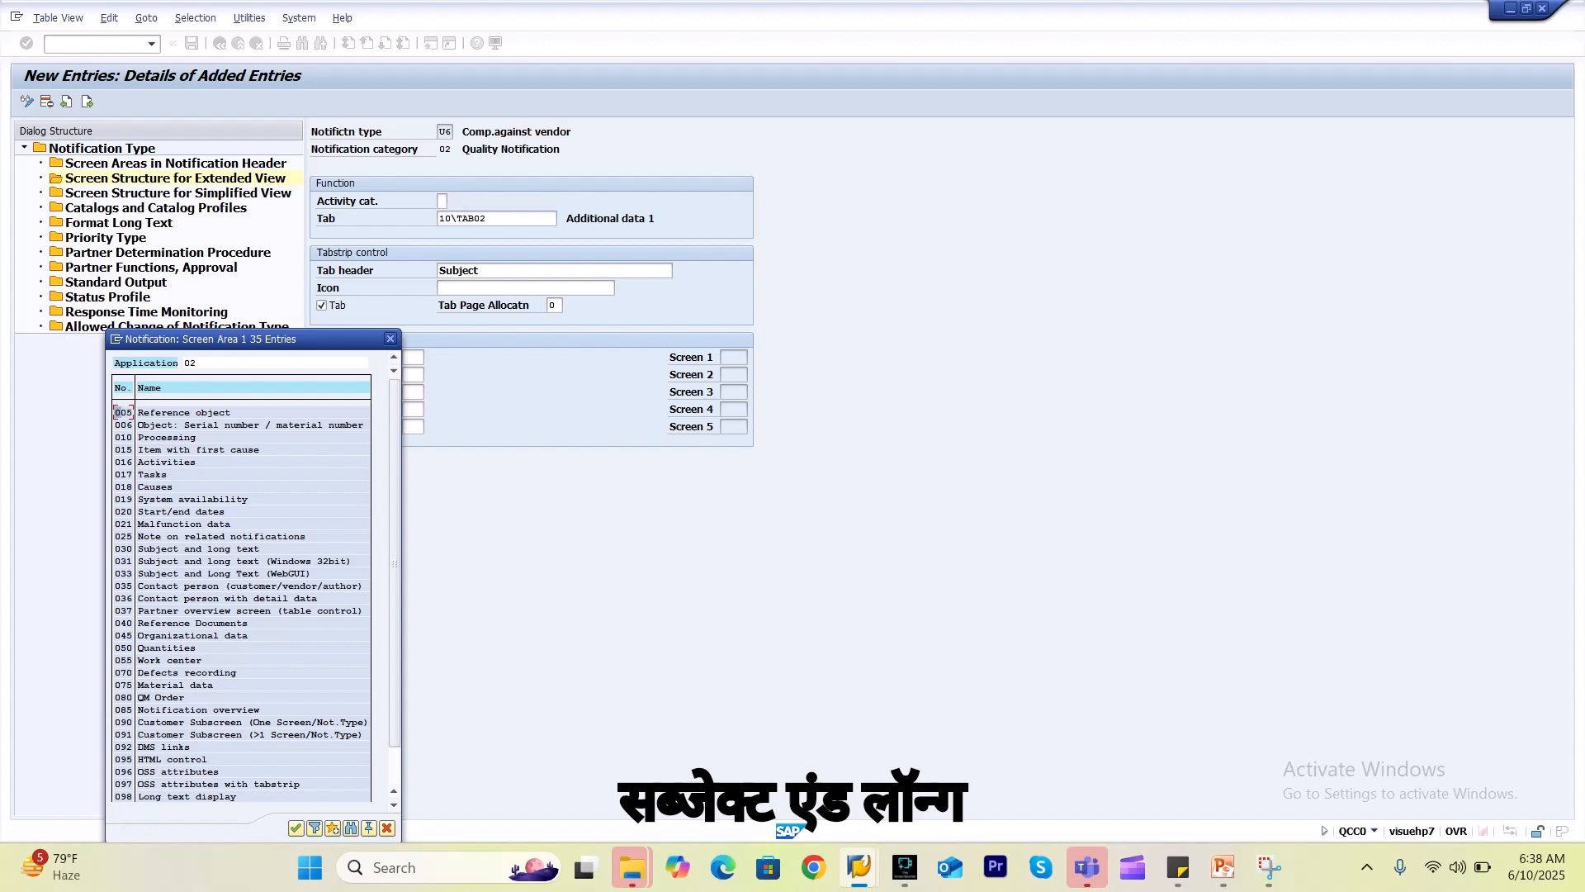
double_click(193, 560)
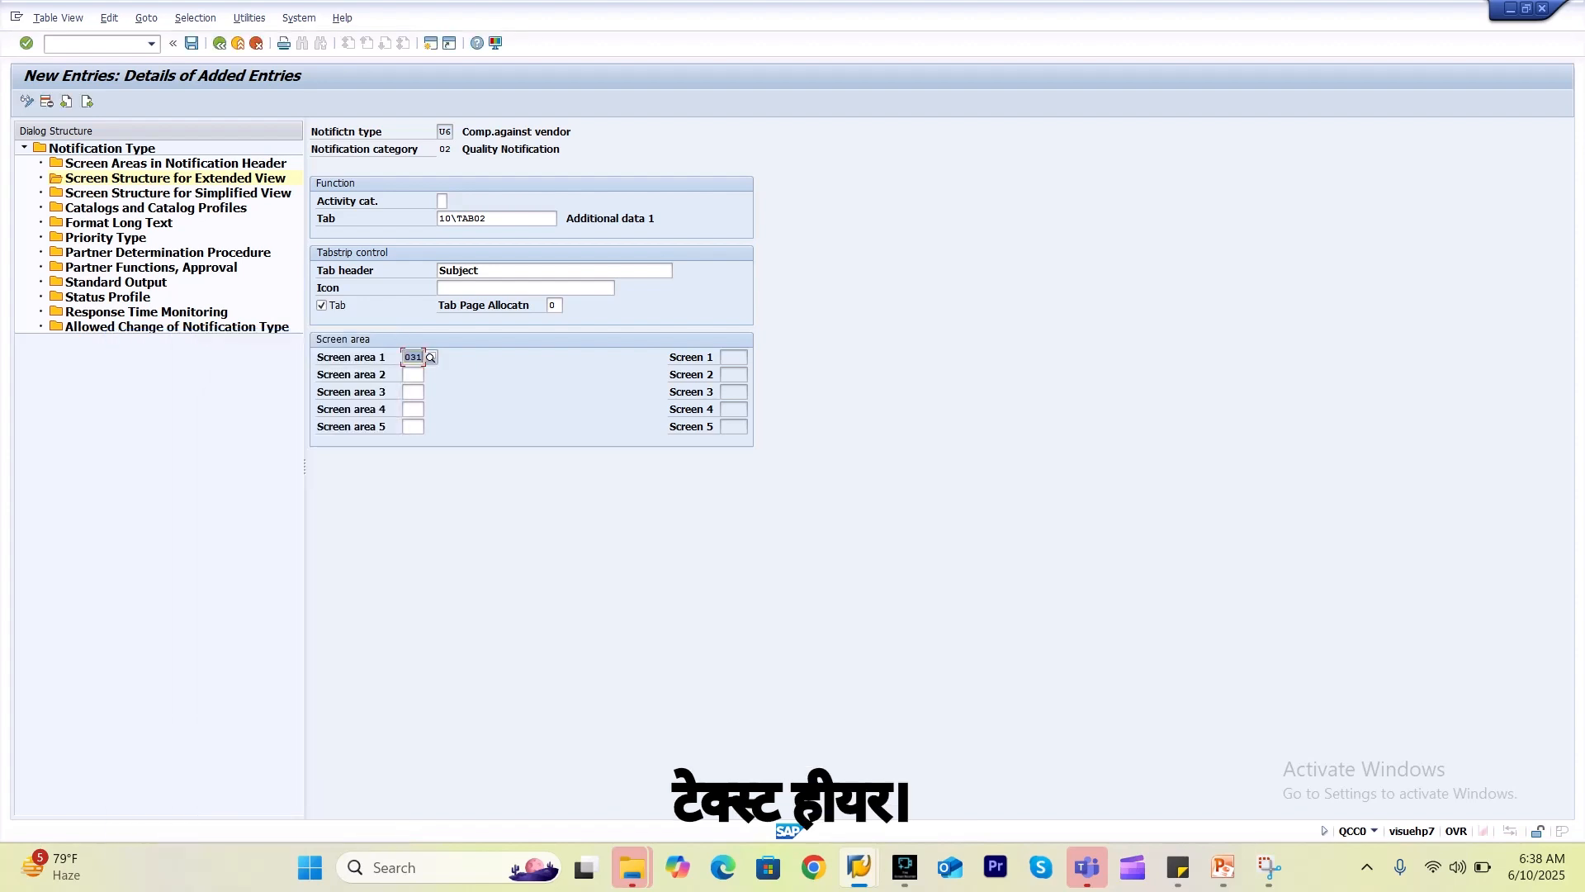
left_click(413, 375)
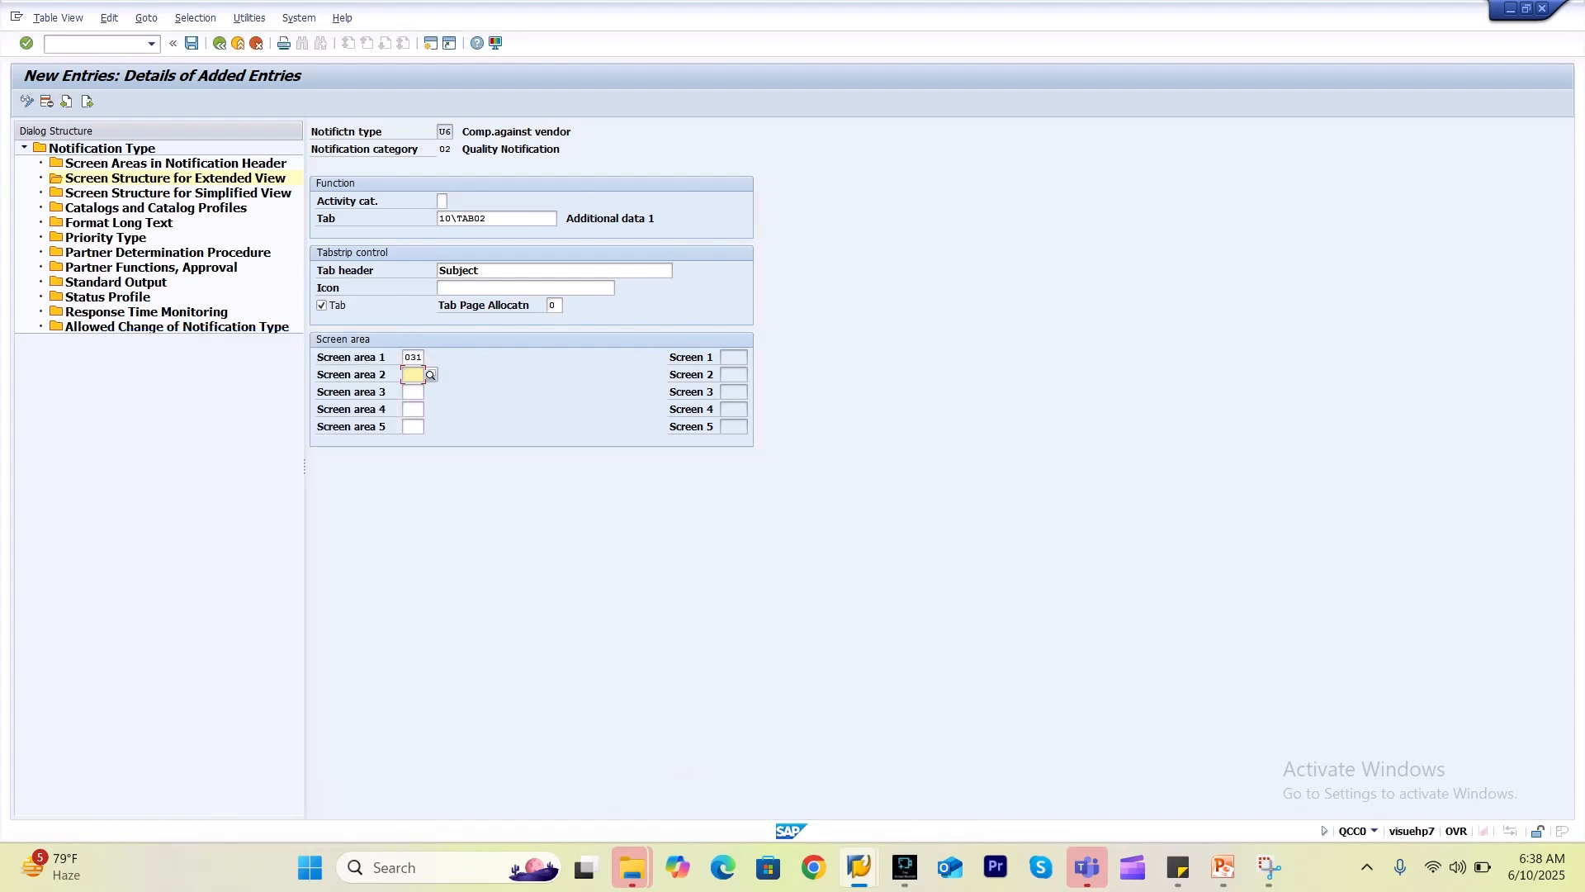
left_click(430, 375)
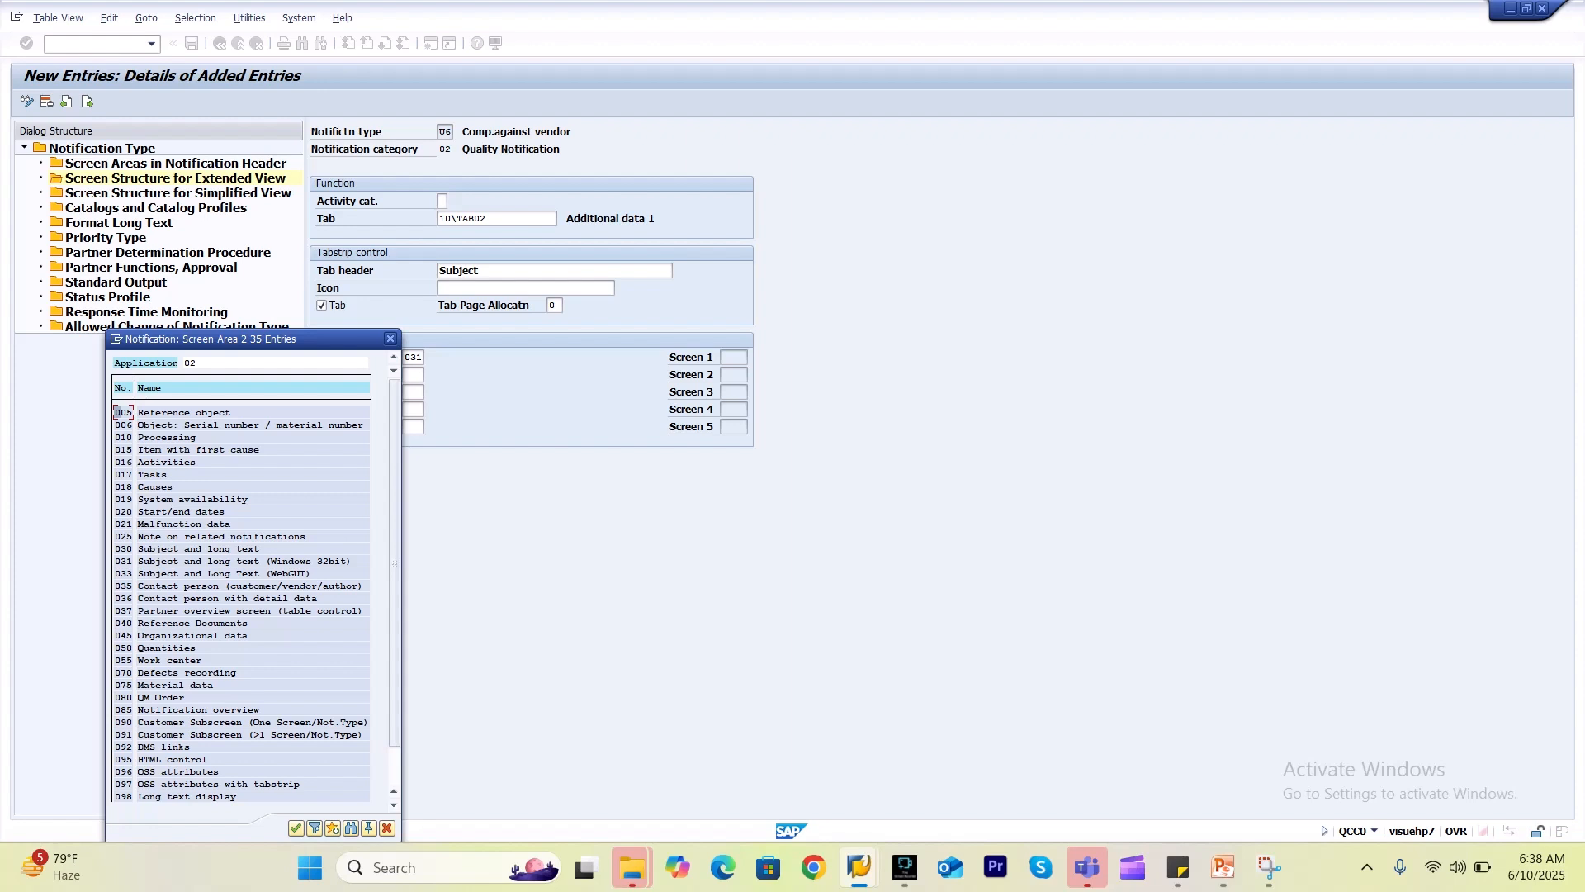
Set screen area 2 of the Subject tab to 050 Quantities and save the entry.
double_click(175, 647)
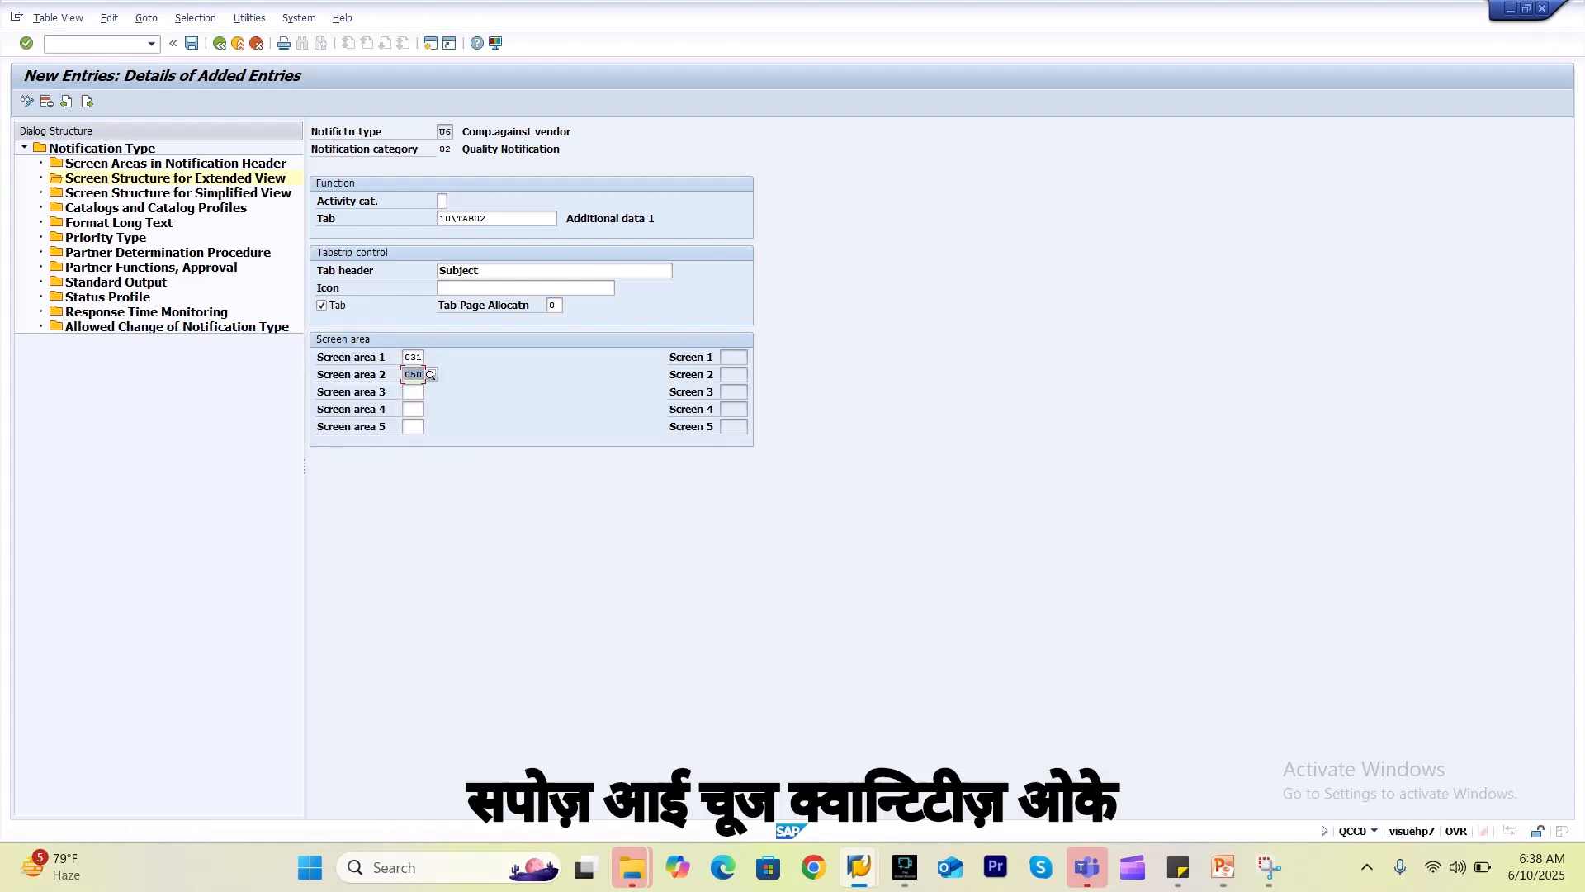
key("Return")
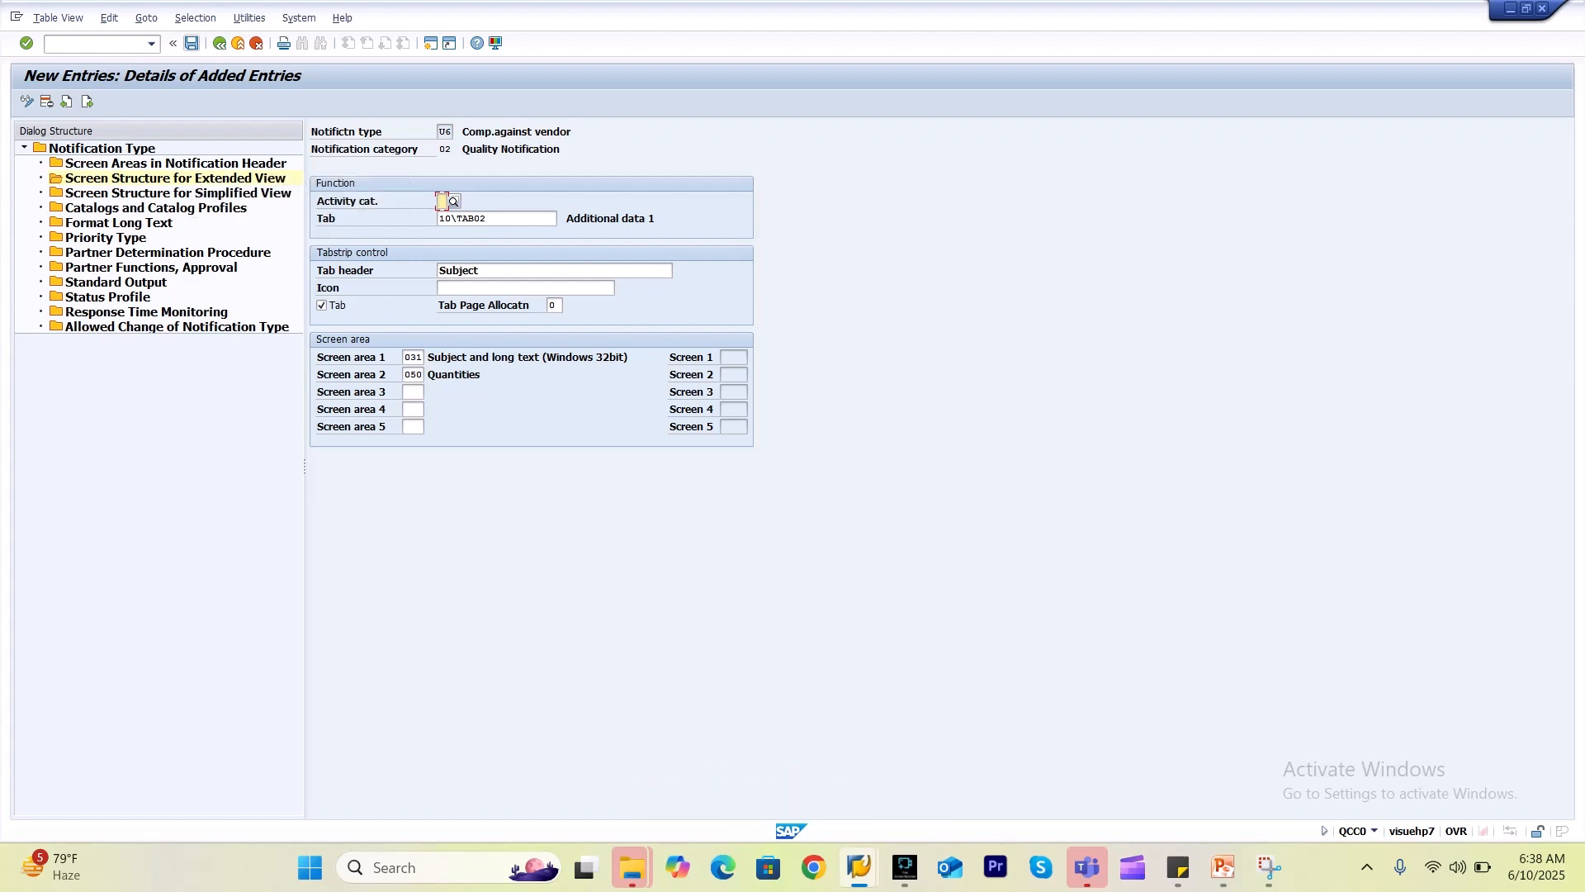
key("ctrl+s")
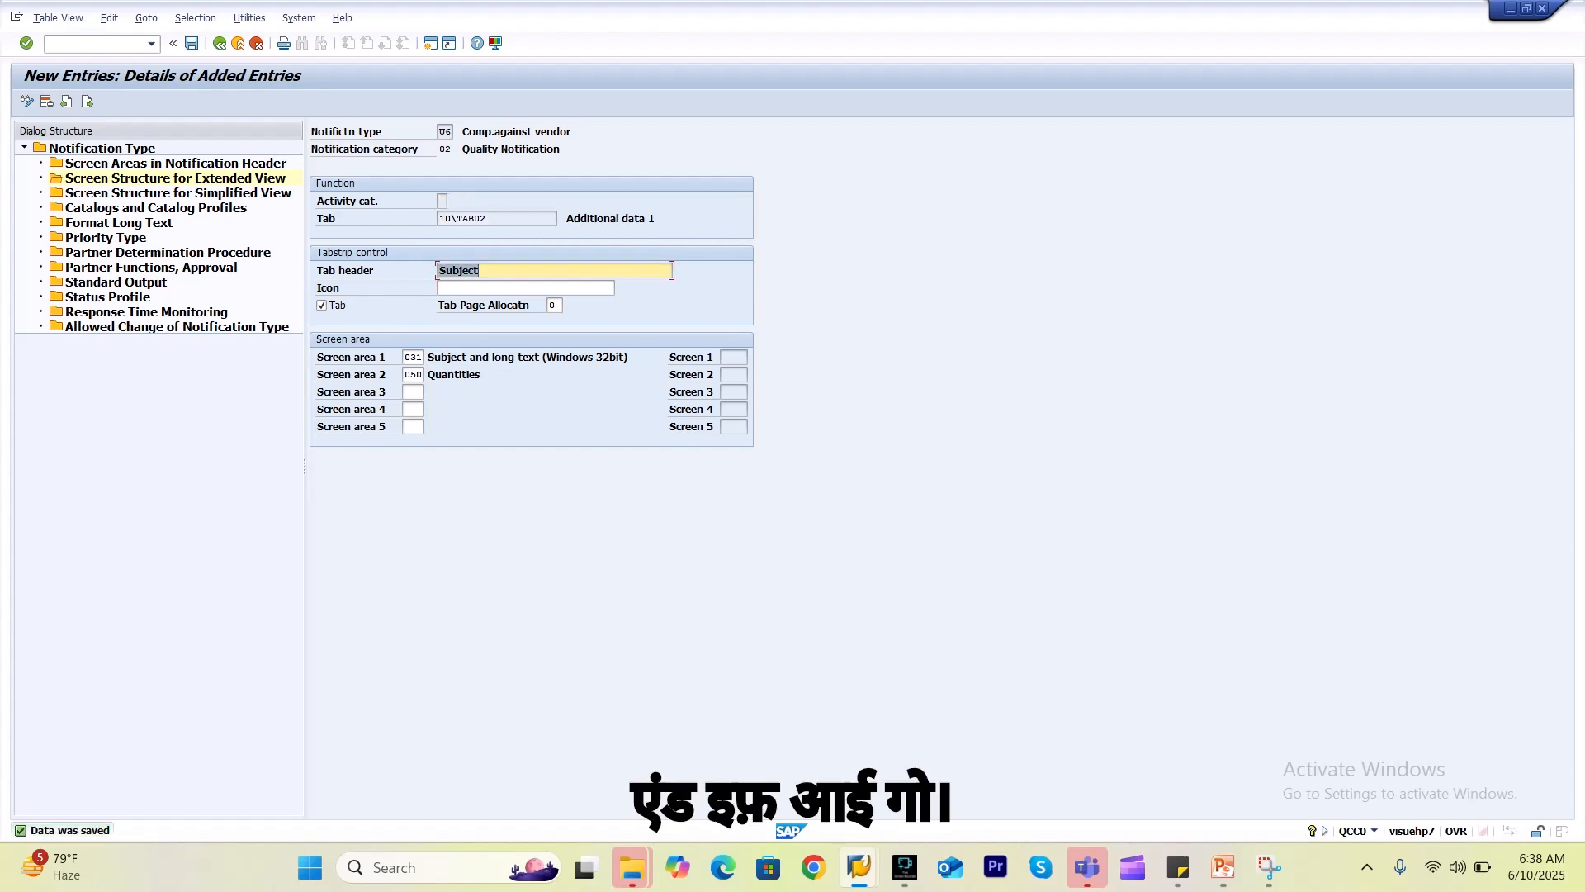
left_click(87, 101)
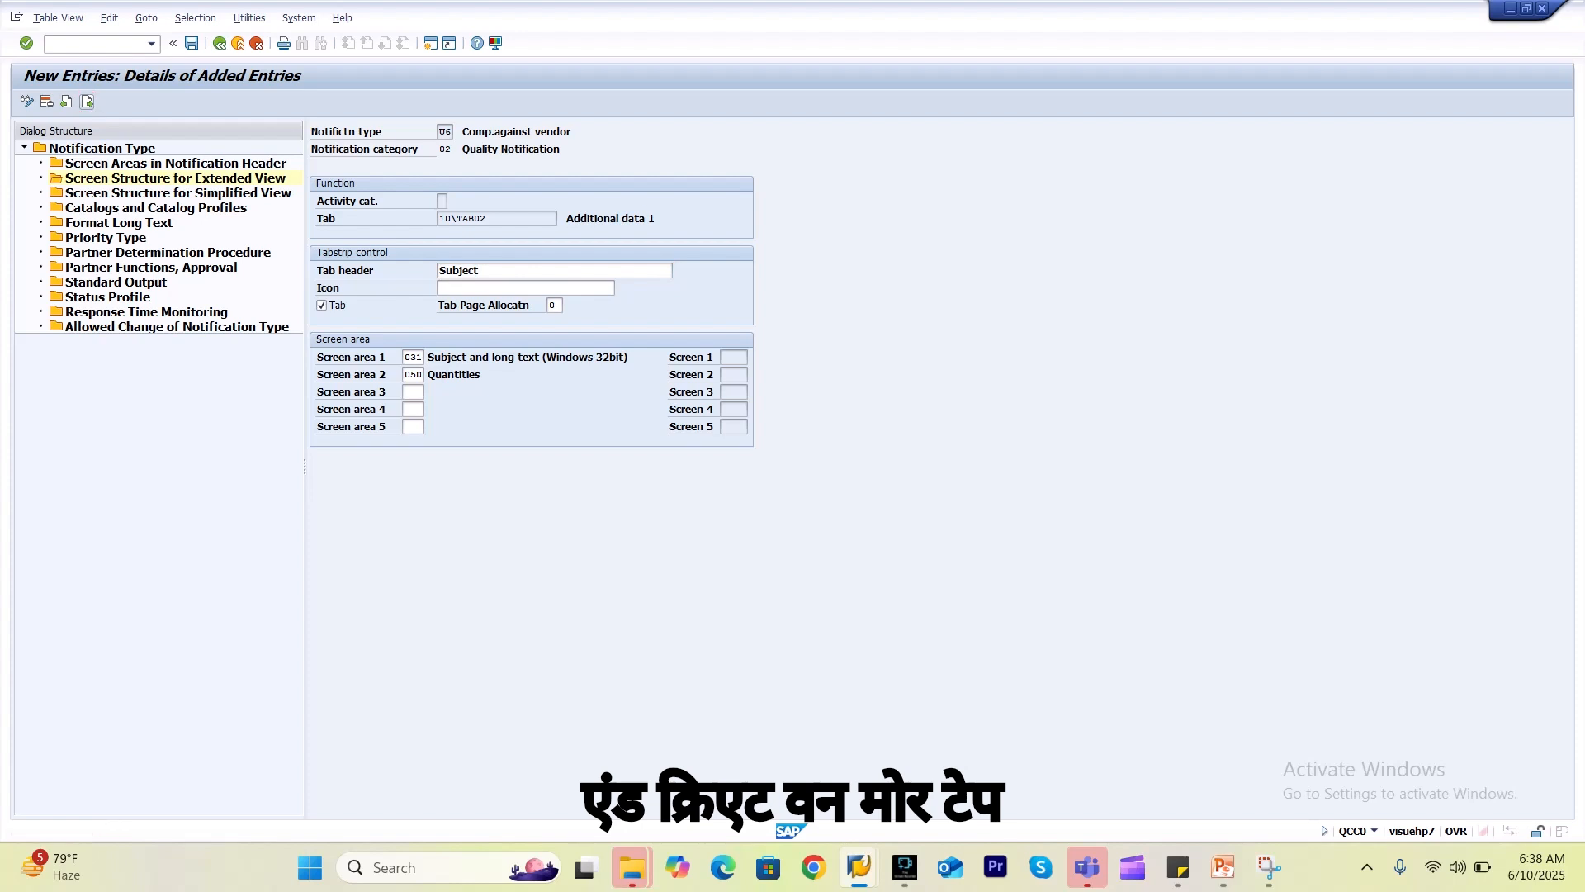
Add tab 10\TAB03 (Additional data 2) headed Processing and mark it as a displayed tab.
key("alt+Tab")
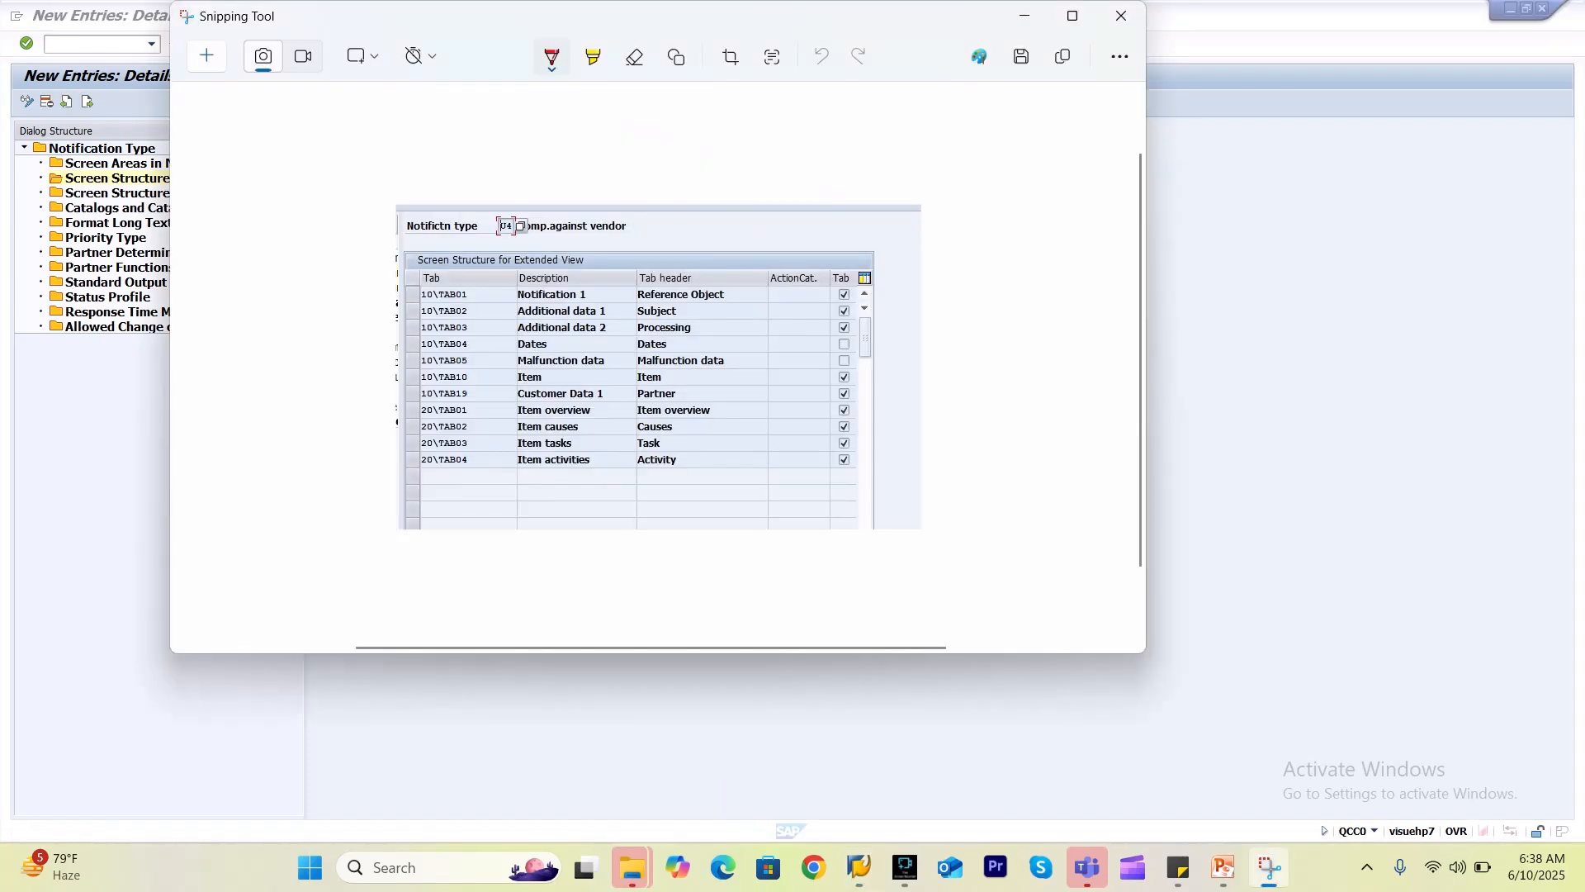
key("alt+Tab")
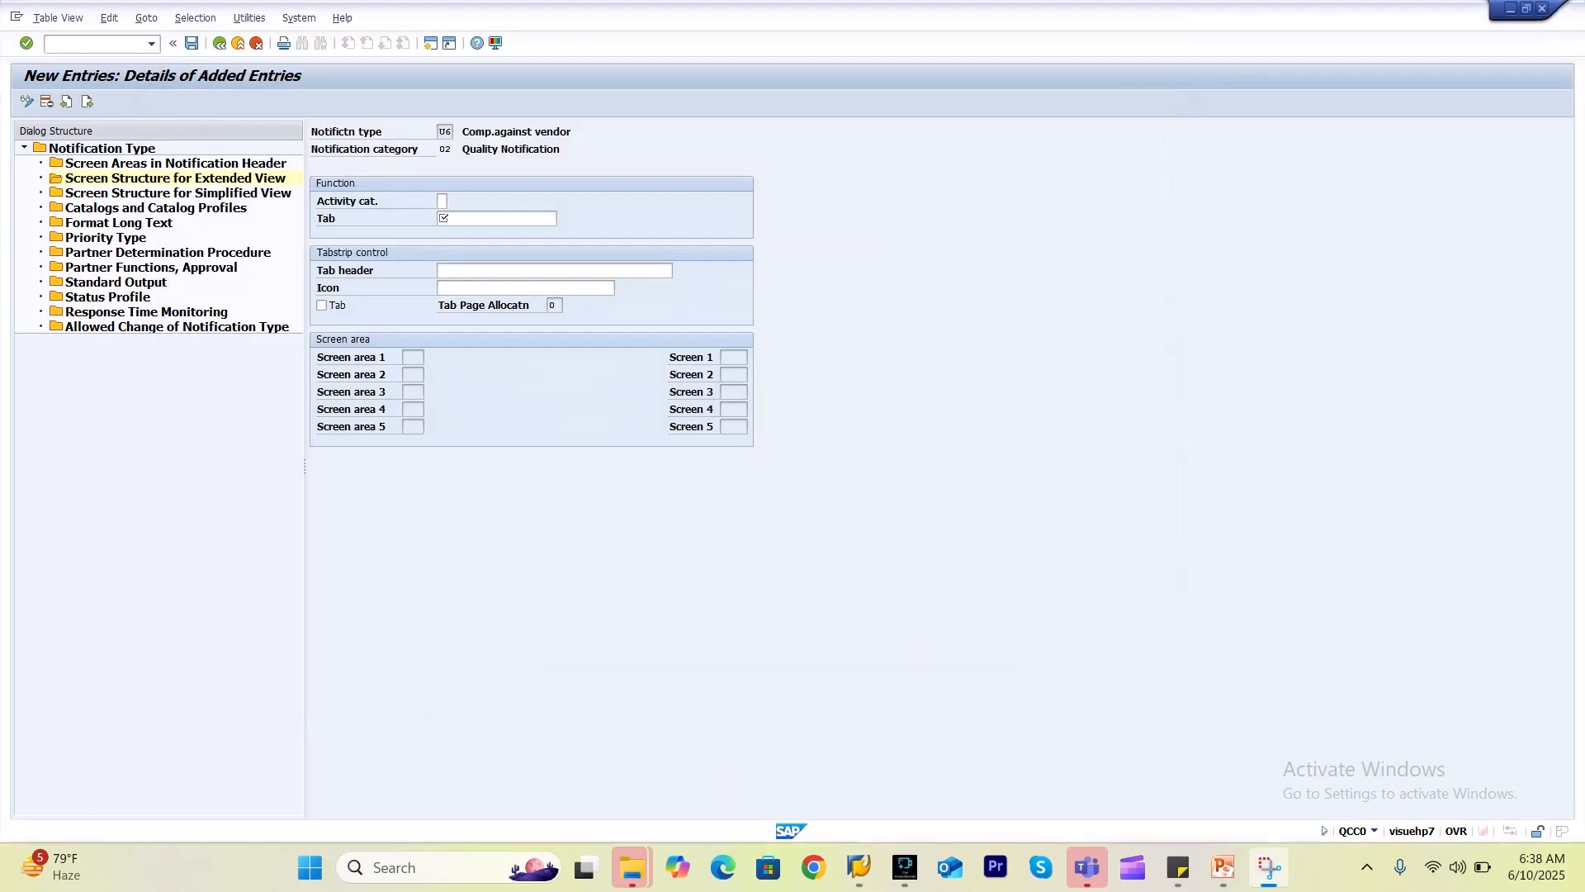
left_click(462, 219)
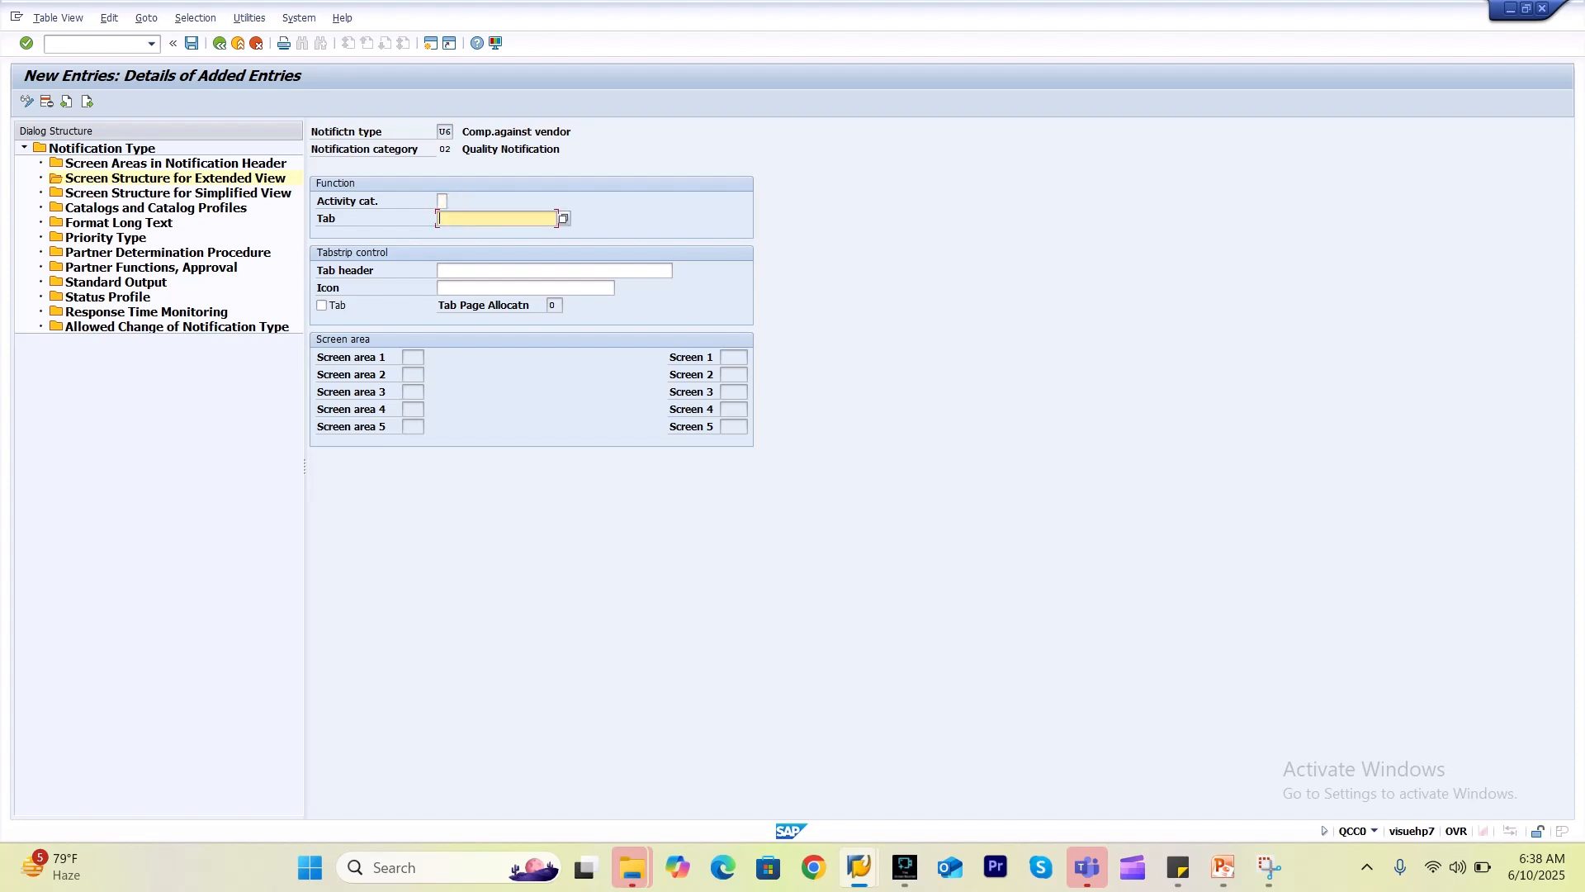
key("F4")
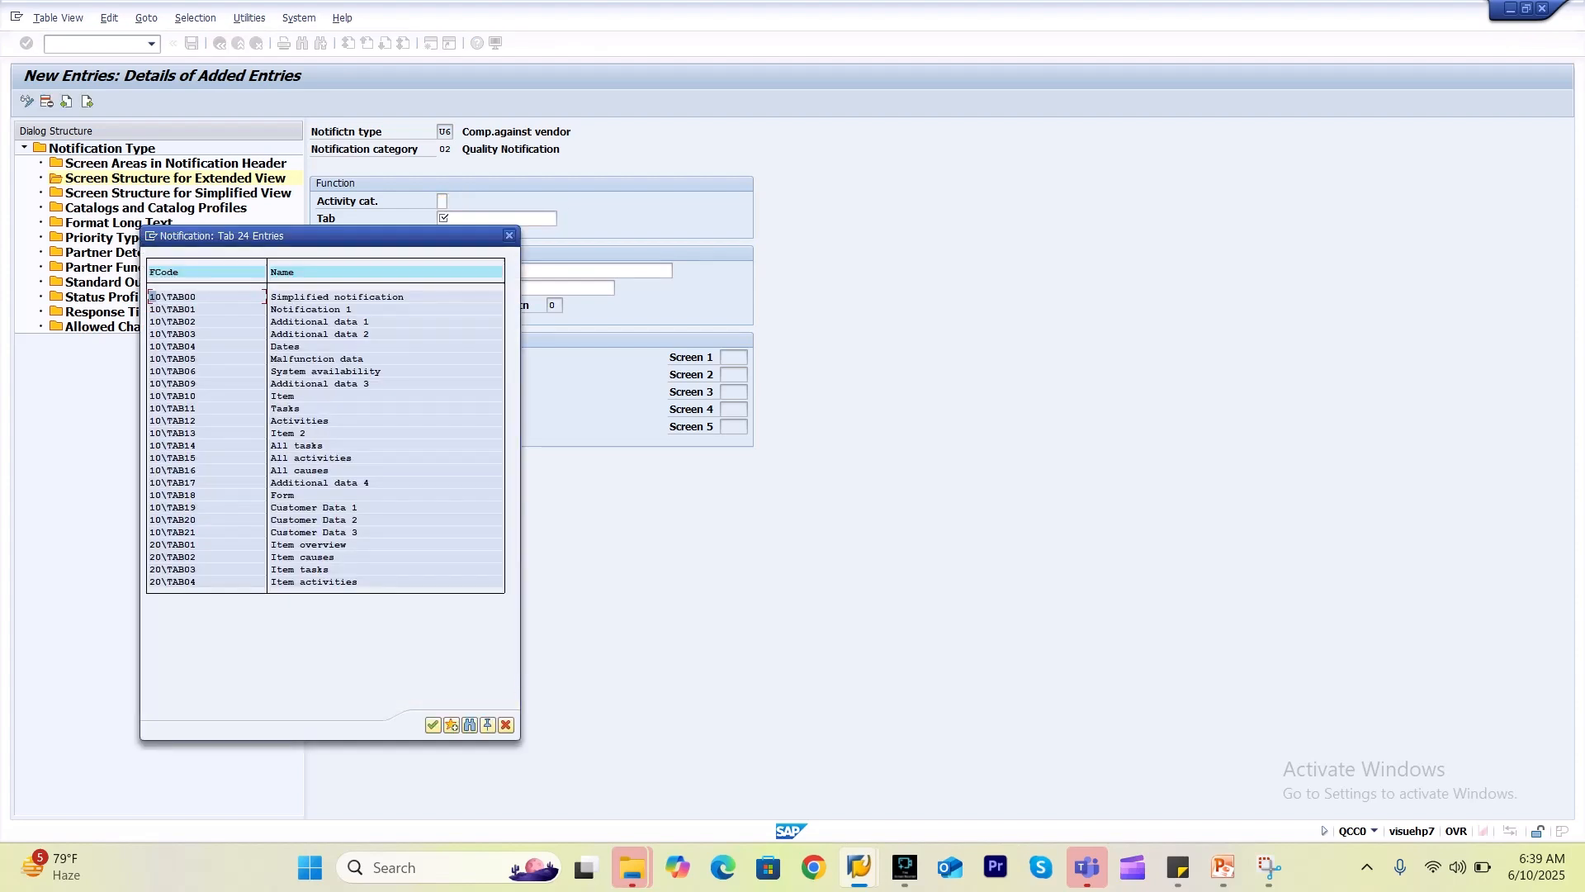
double_click(325, 335)
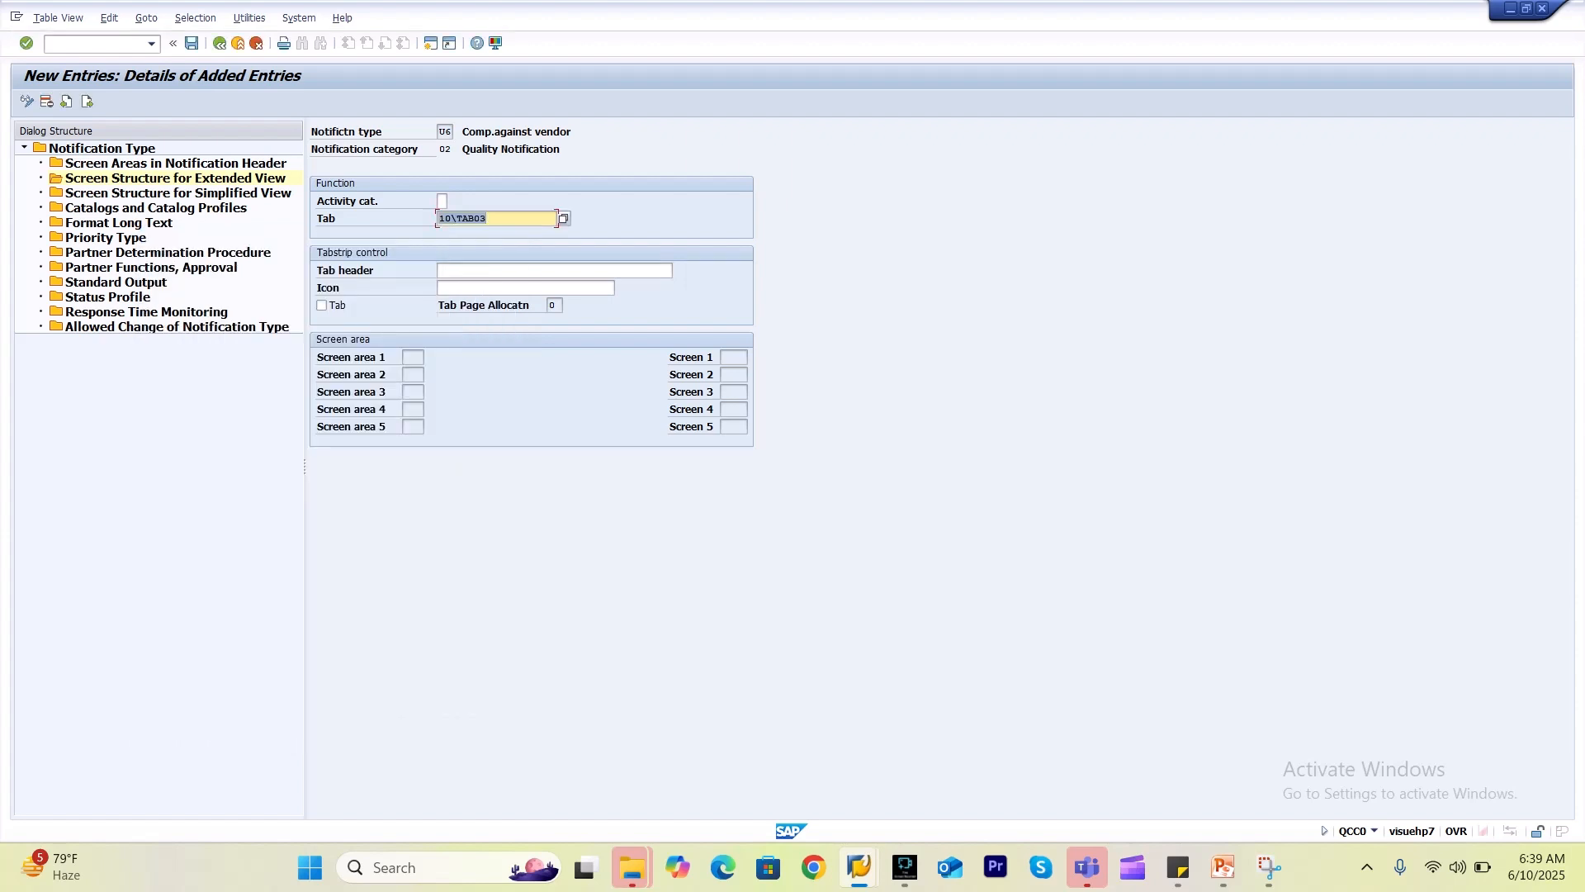
left_click(554, 271)
key("space")
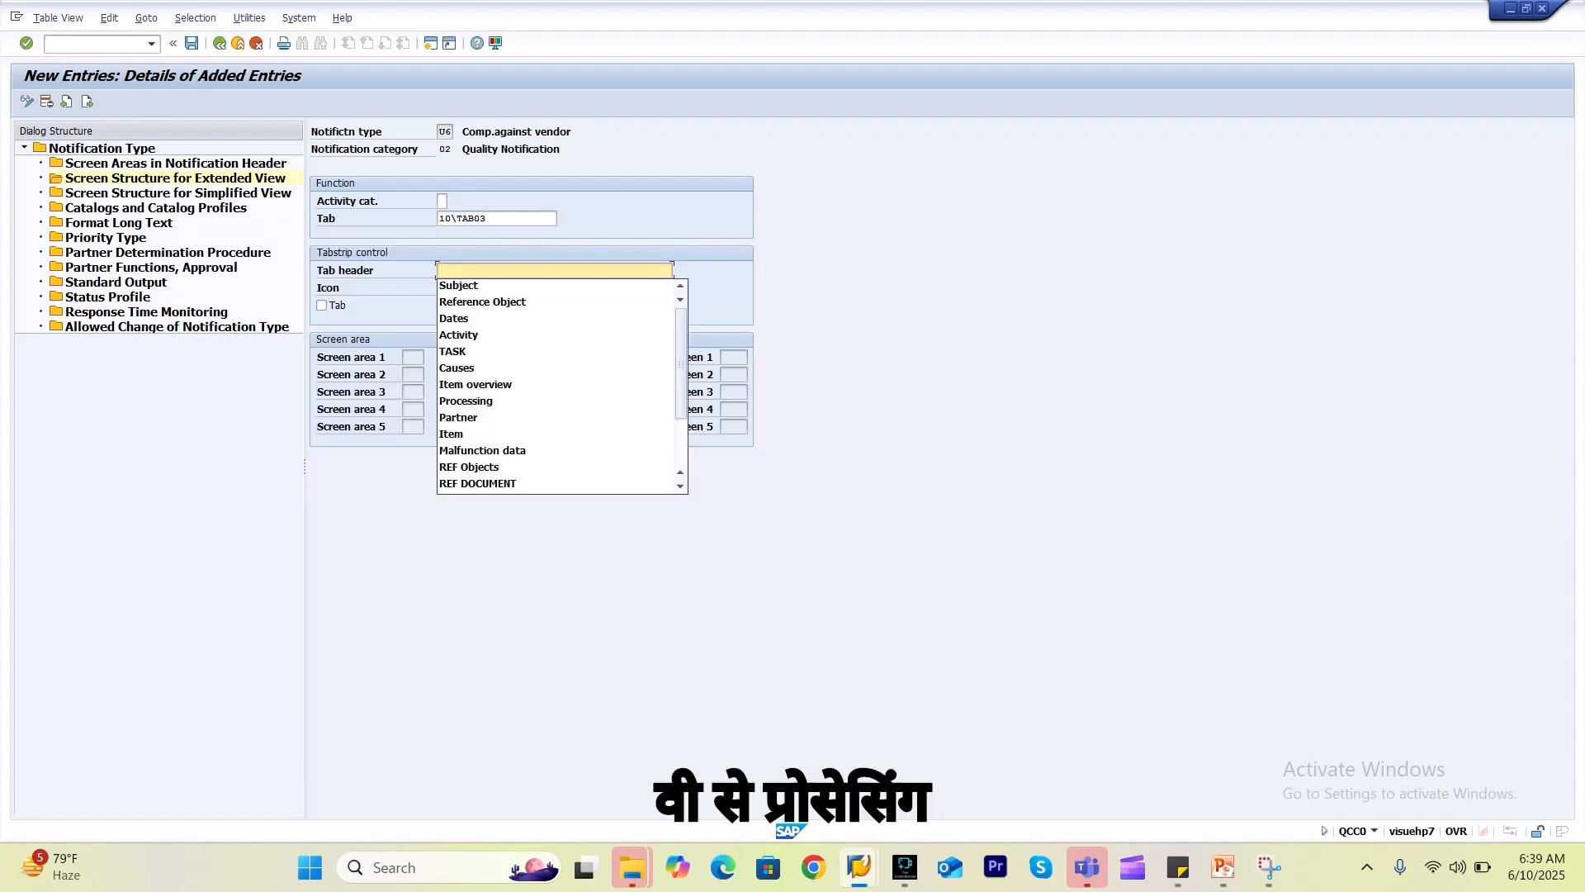
key("Down")
key("Down")
key("Down")
key("Down")
key("Down")
key("Down")
key("Down")
key("Down")
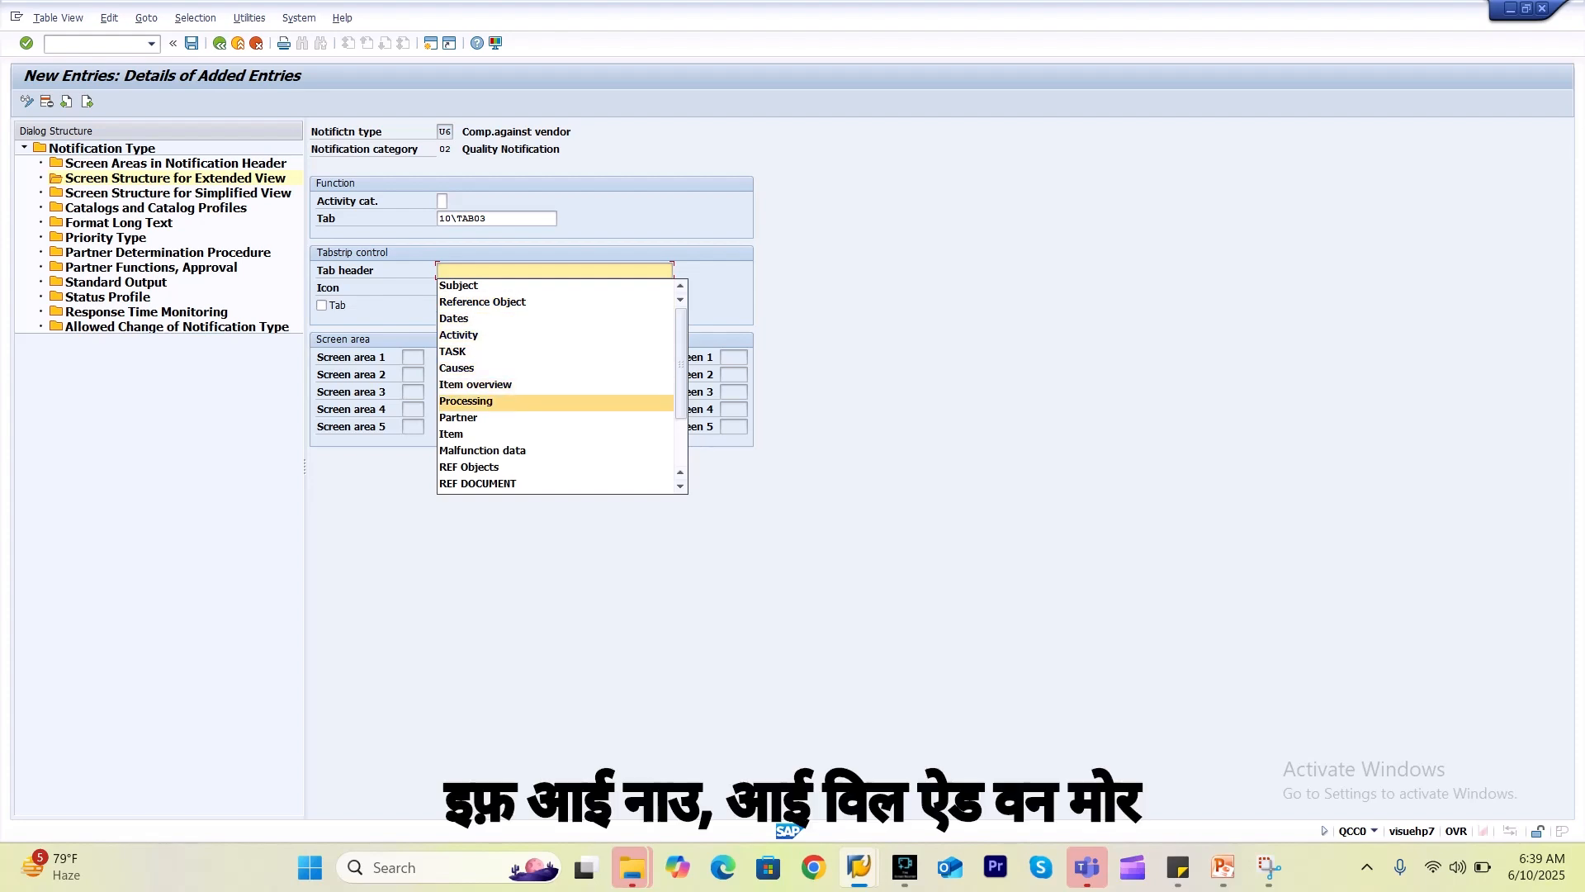
key("Return")
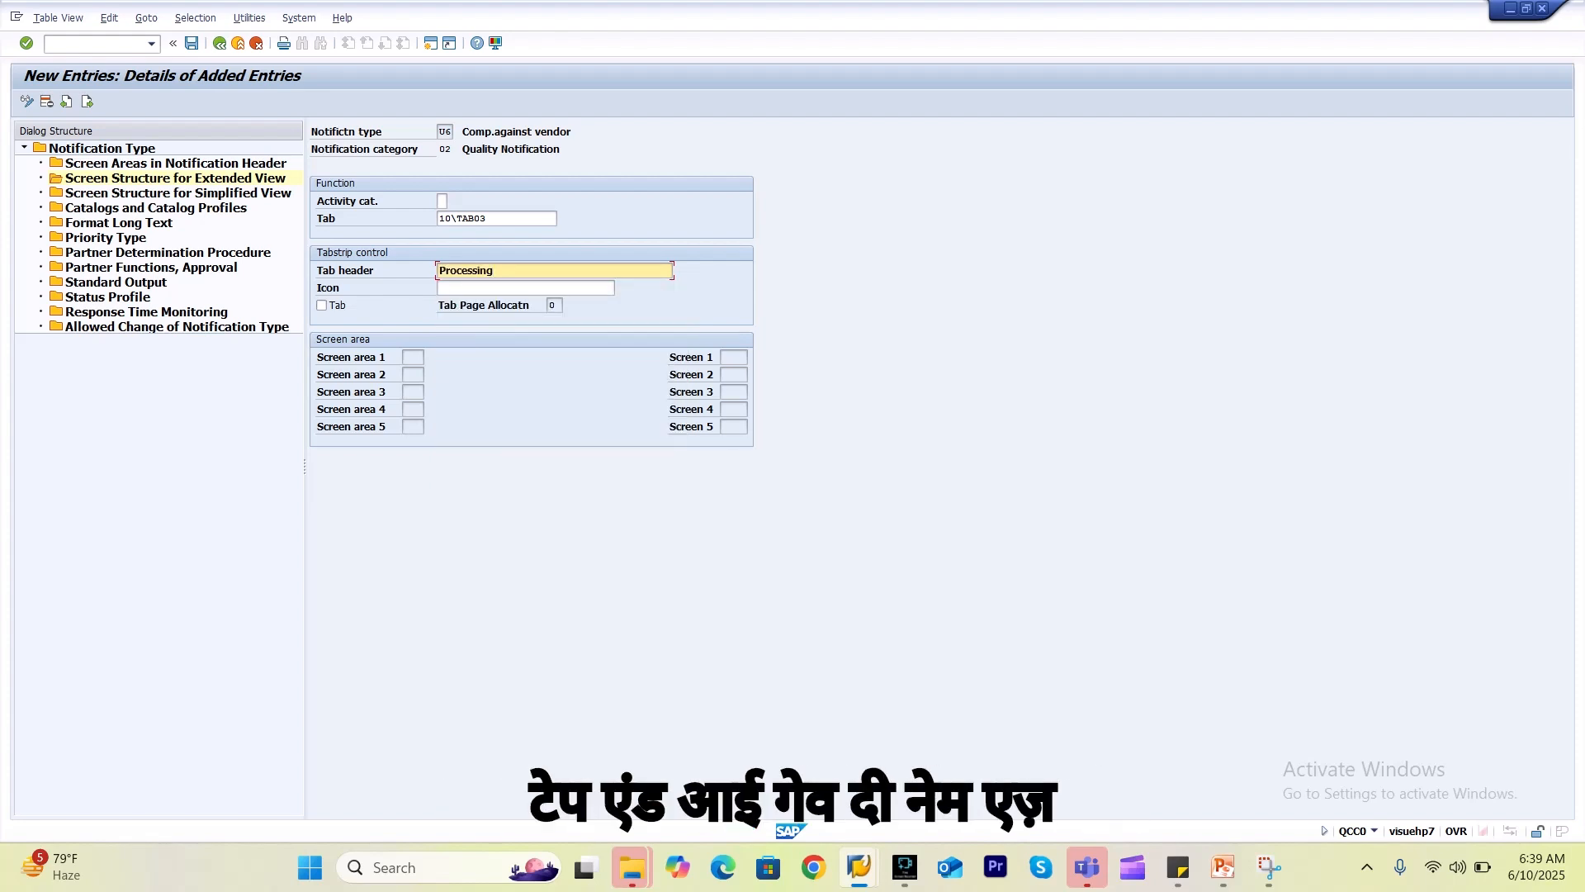
left_click(322, 305)
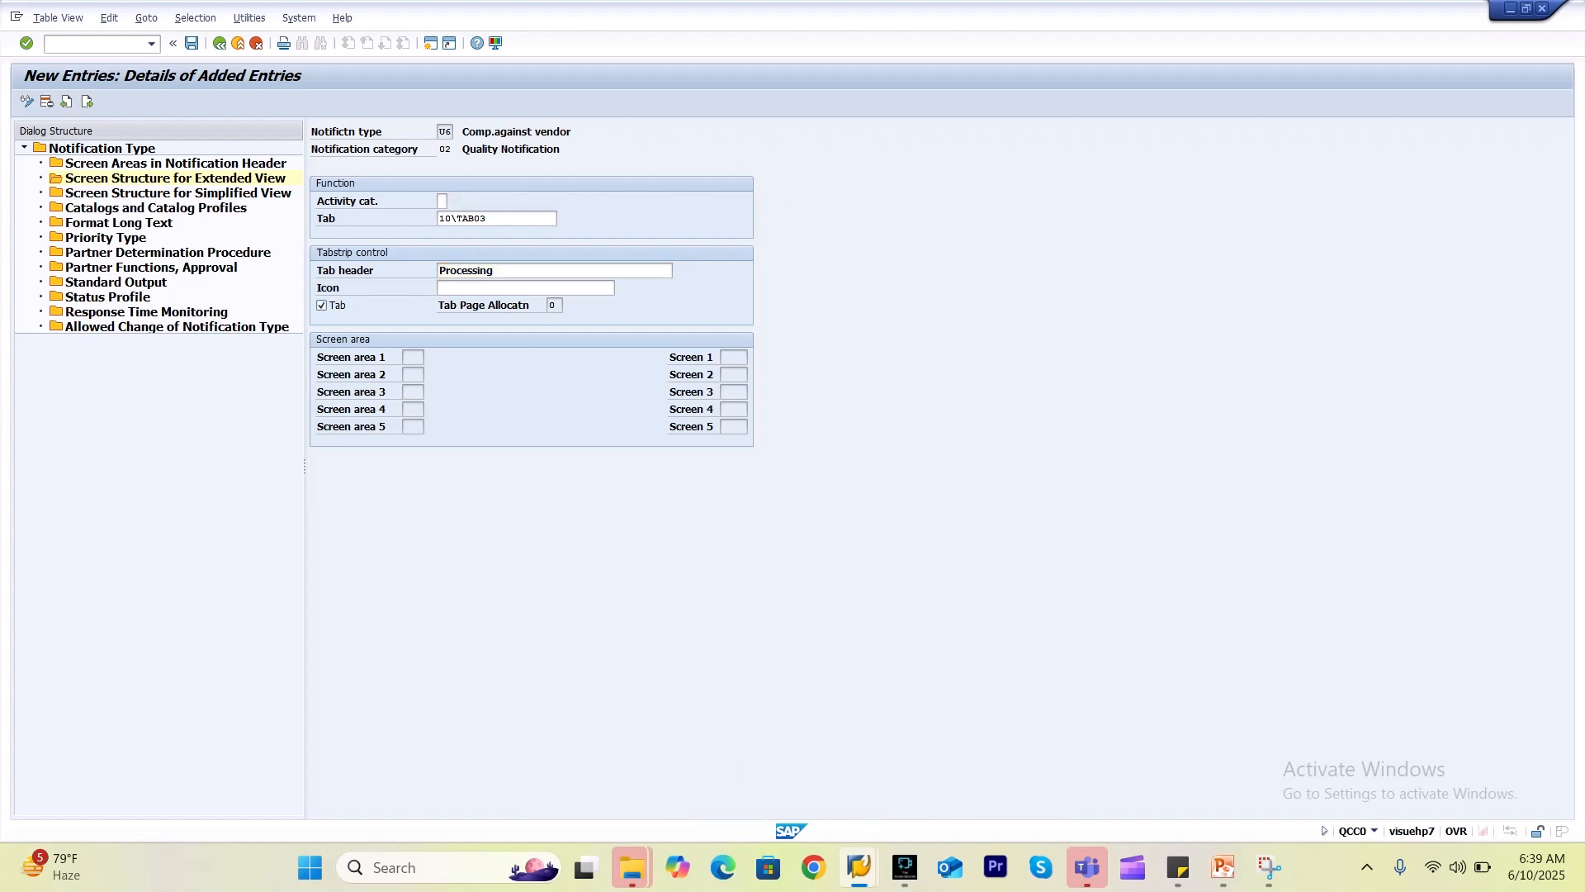
key("Return")
Save the Processing tab without choosing a screen area and return to the tab overview.
left_click(413, 358)
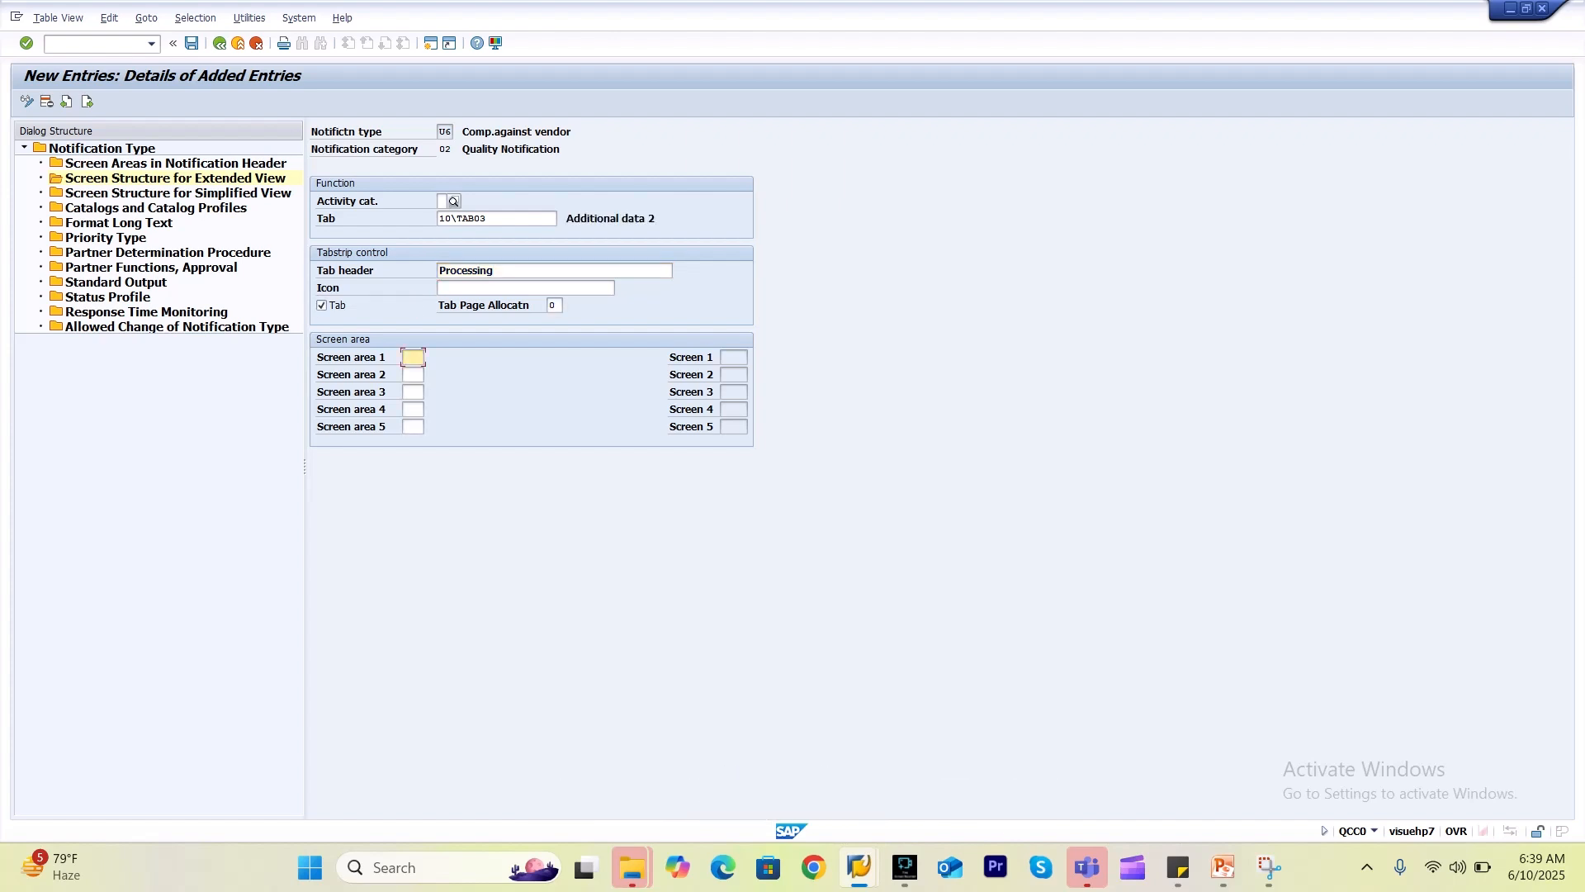
key("F4")
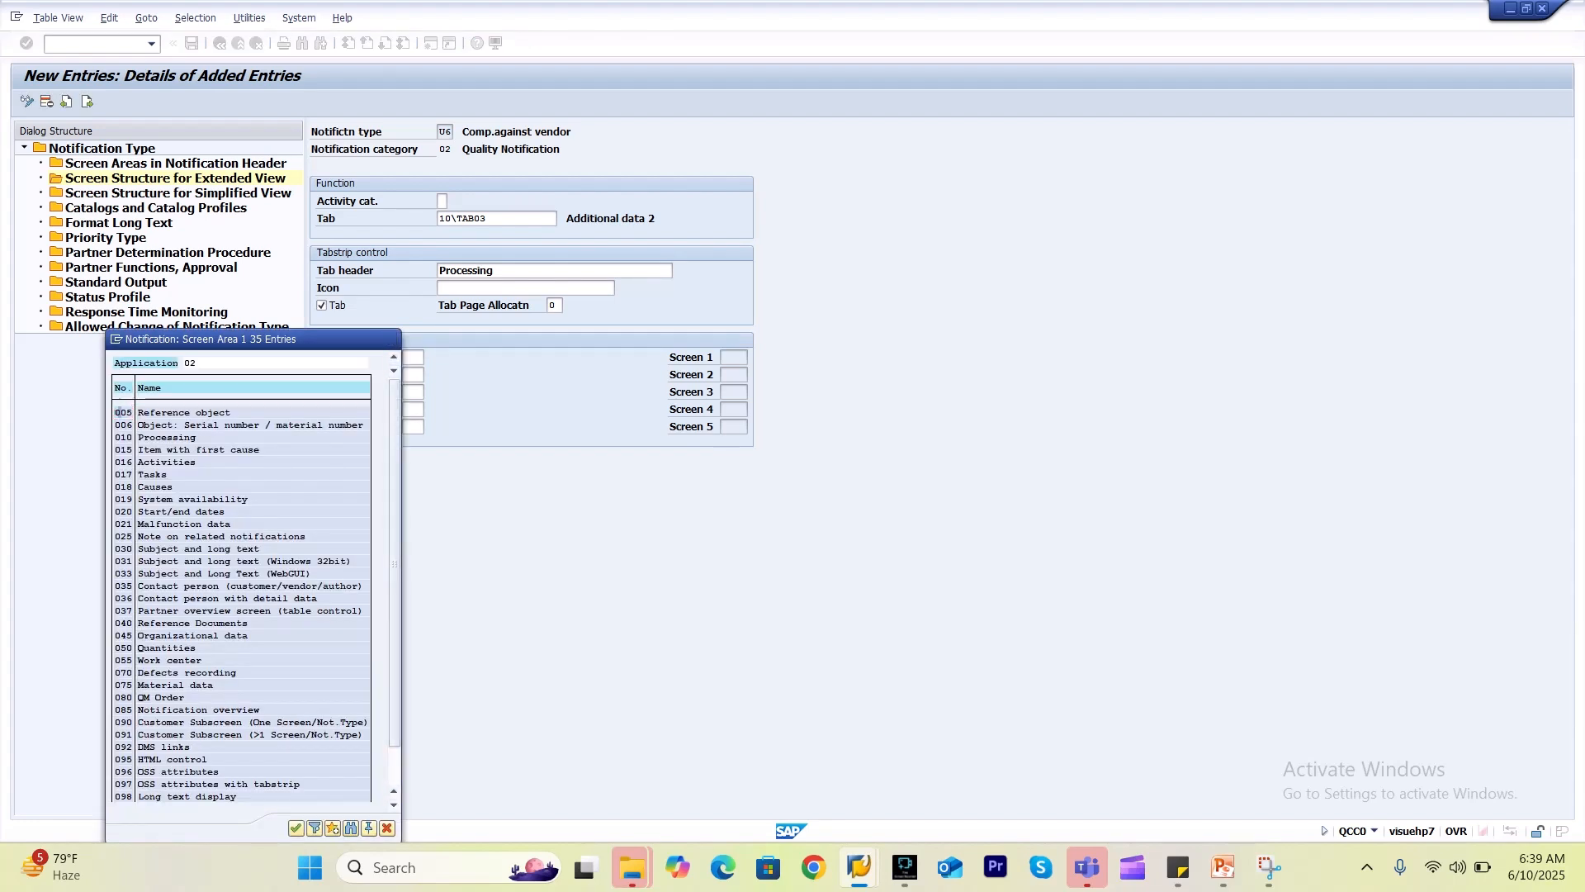
left_click(391, 339)
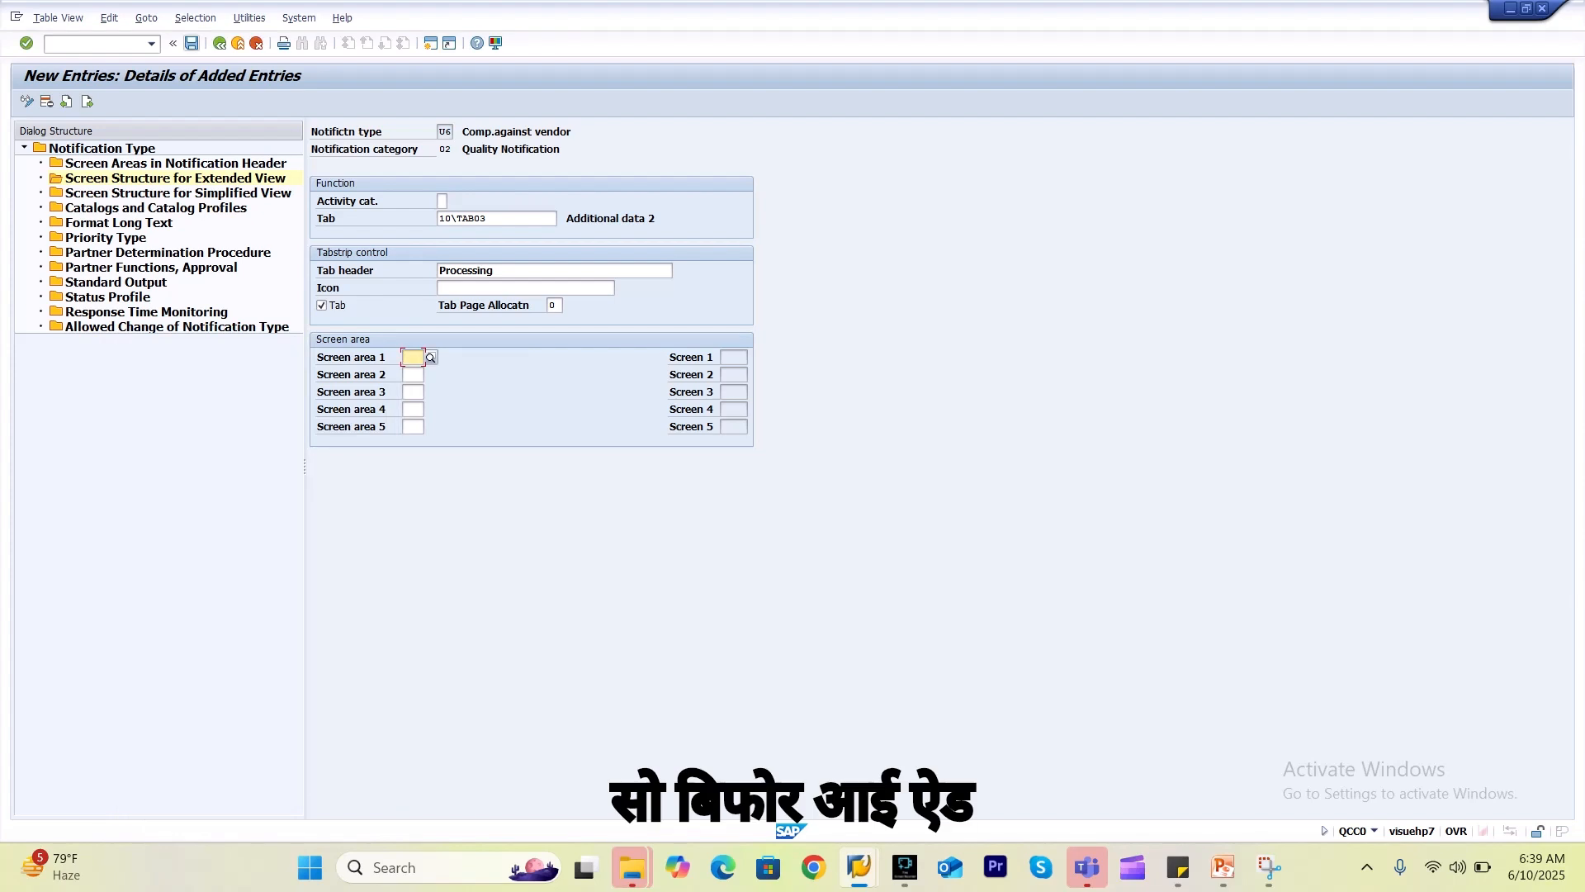
left_click(191, 43)
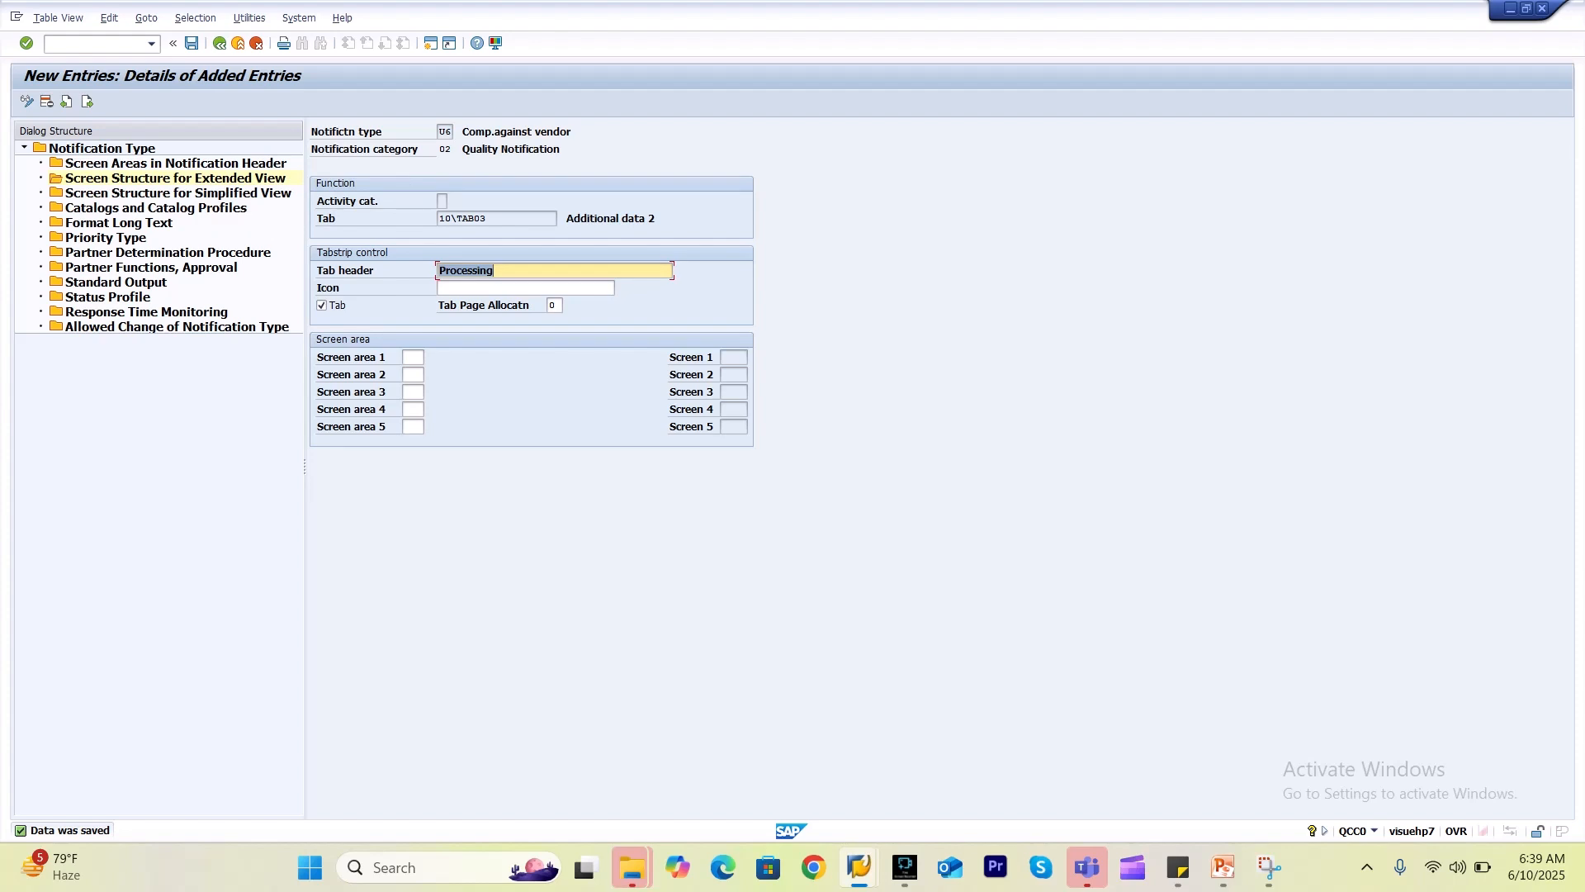
left_click(218, 42)
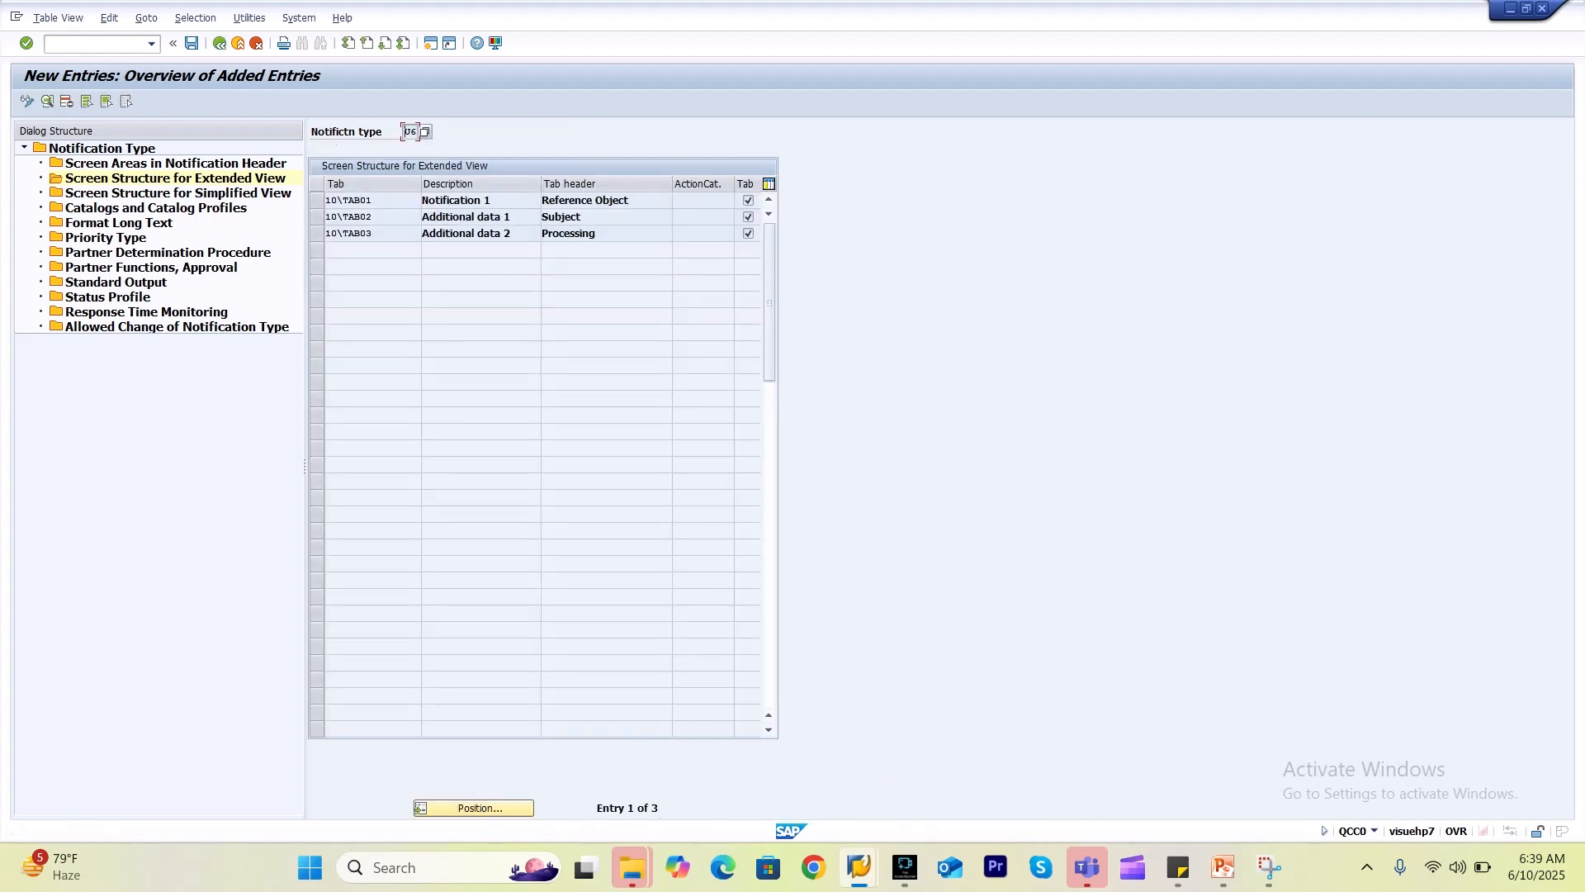
Check U4's extended-view Processing and Subject tab details for reference.
left_click(218, 43)
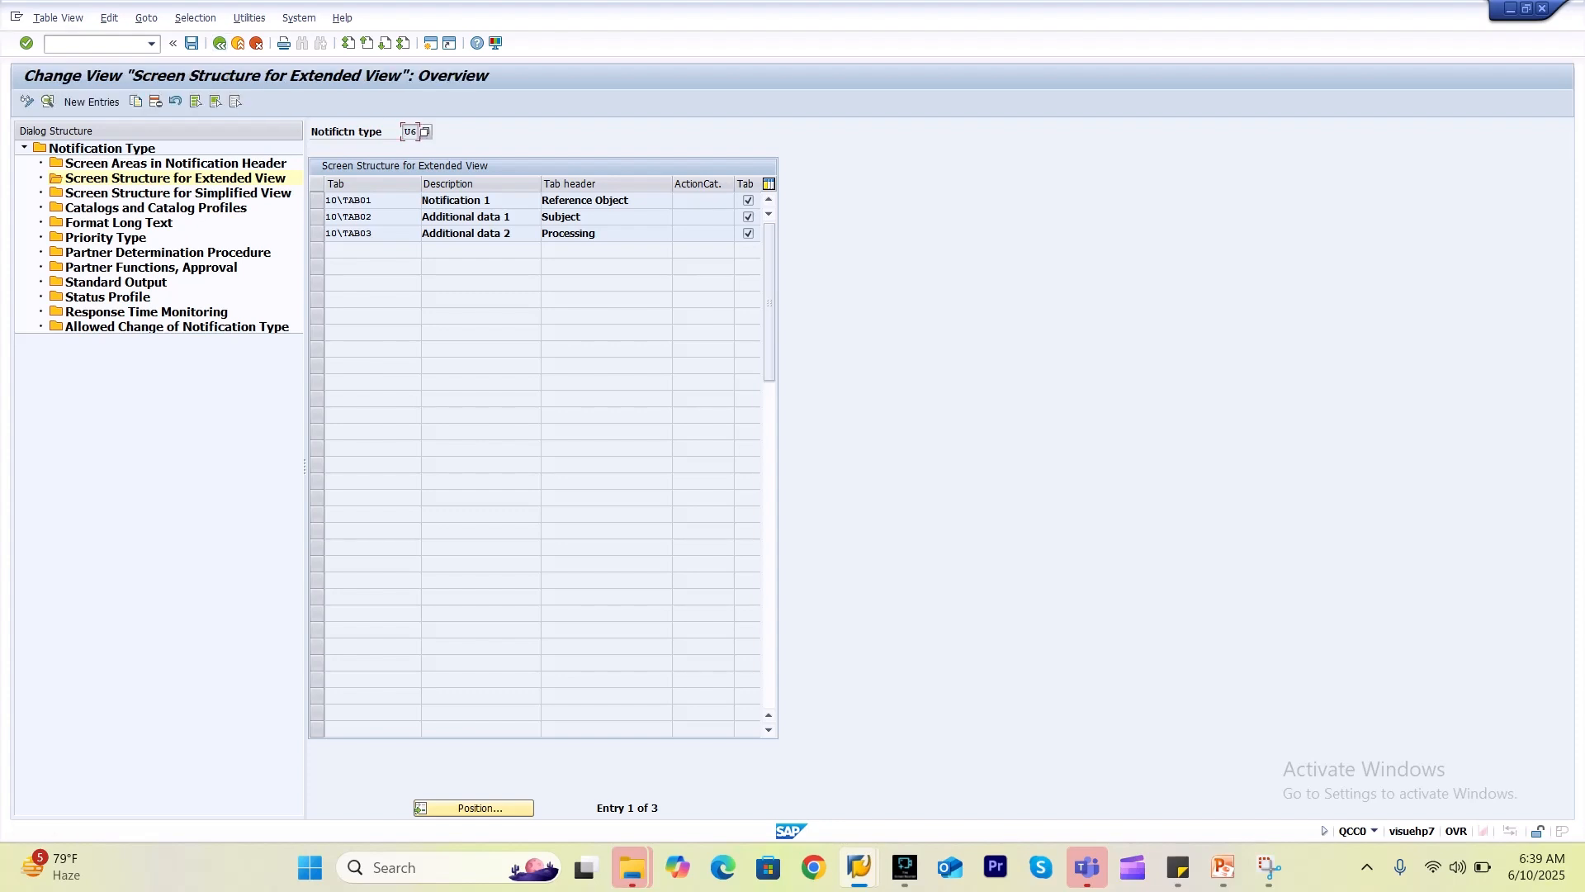
left_click(219, 43)
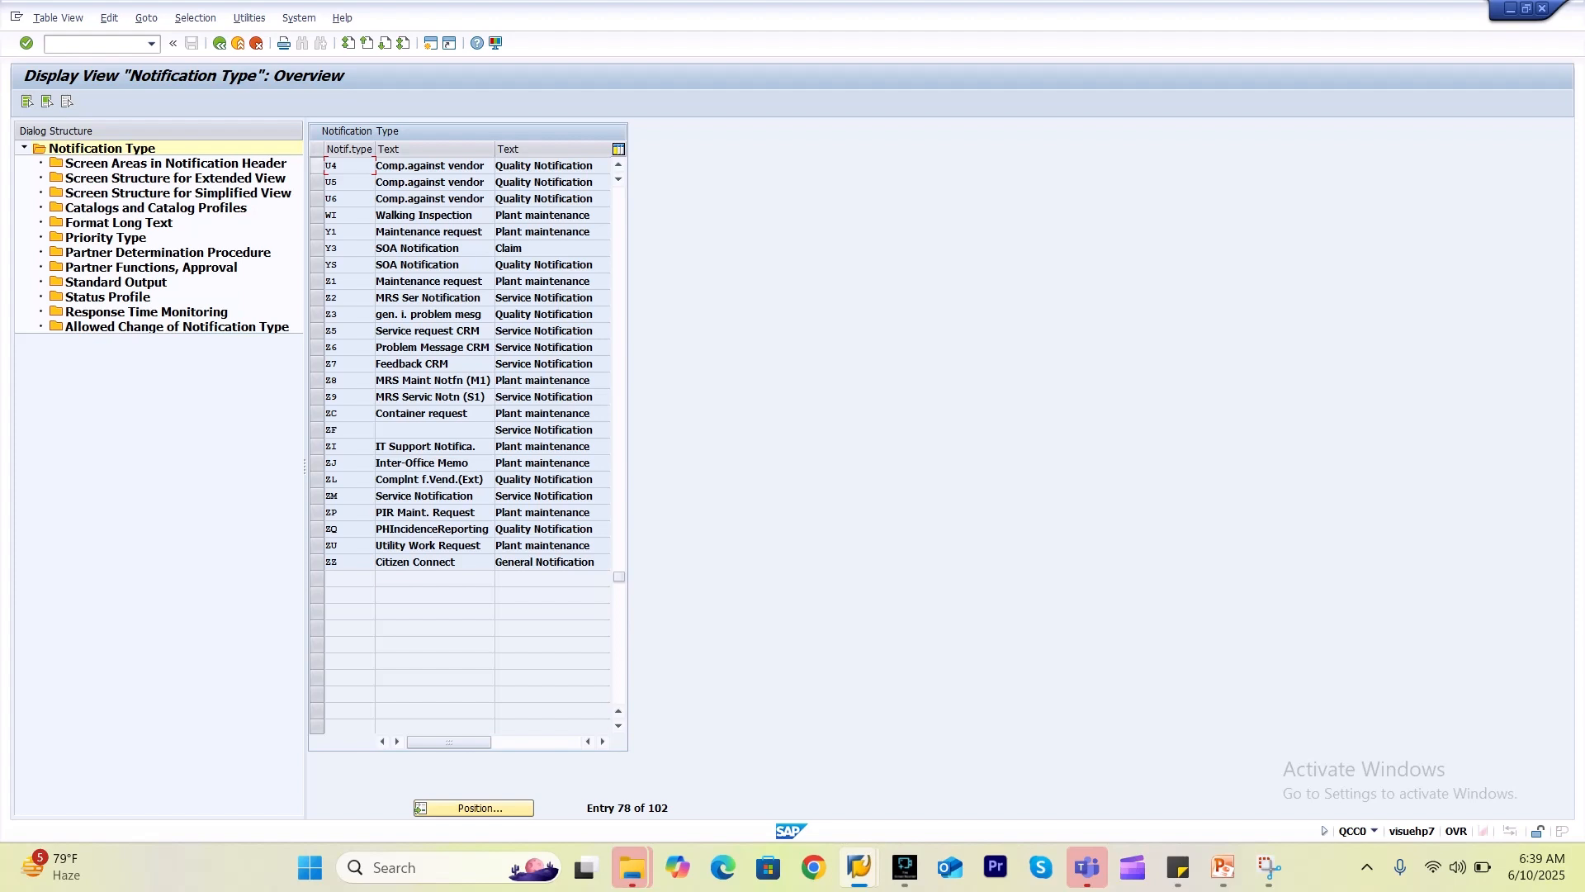
left_click(317, 166)
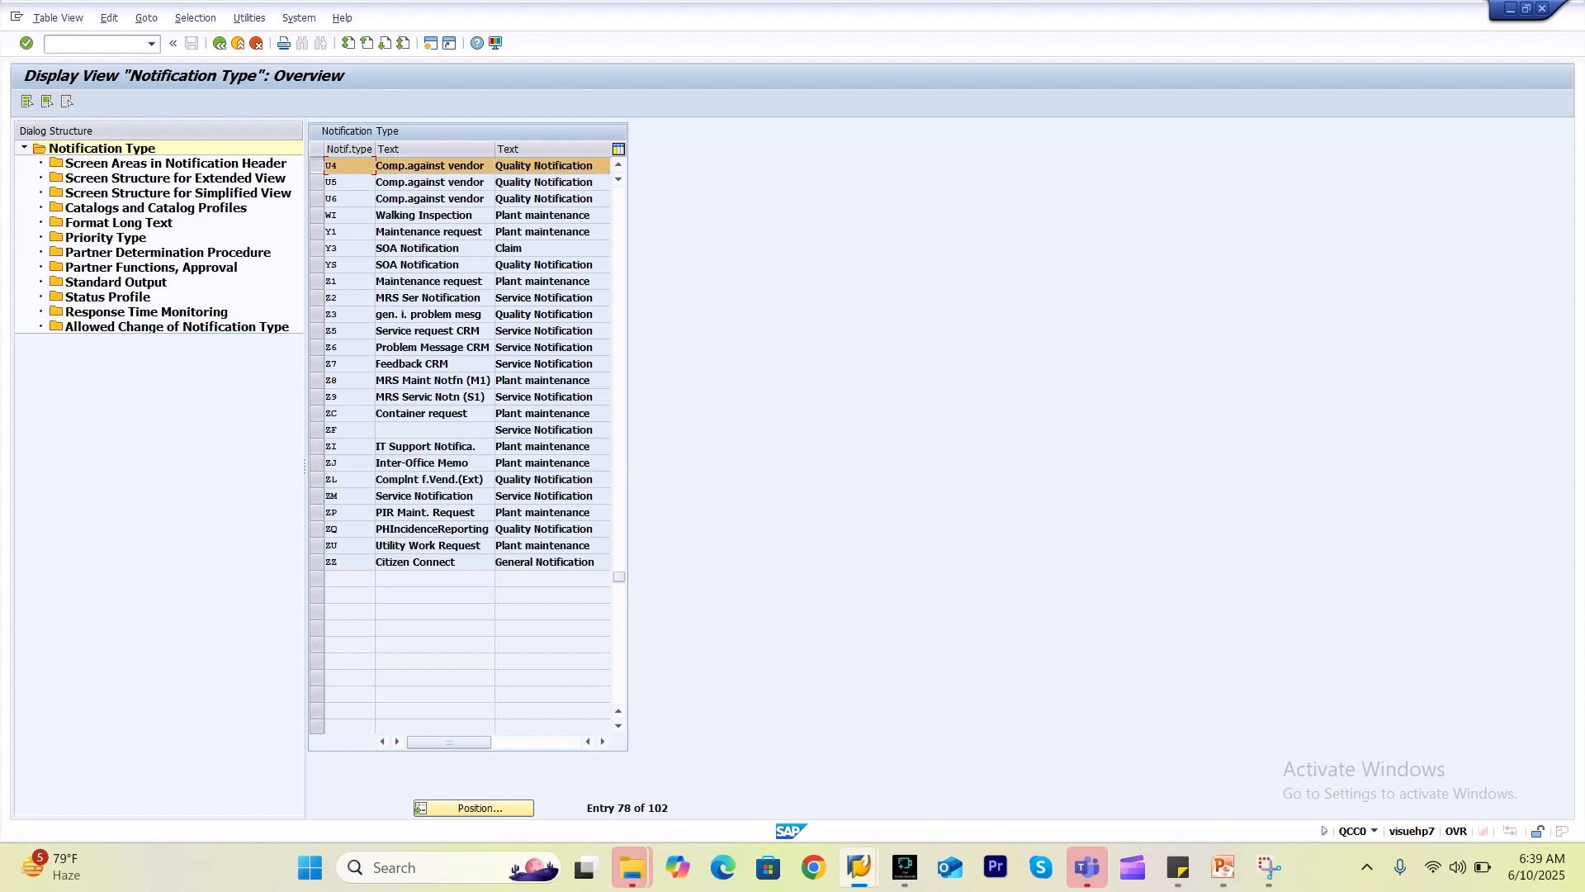
double_click(175, 178)
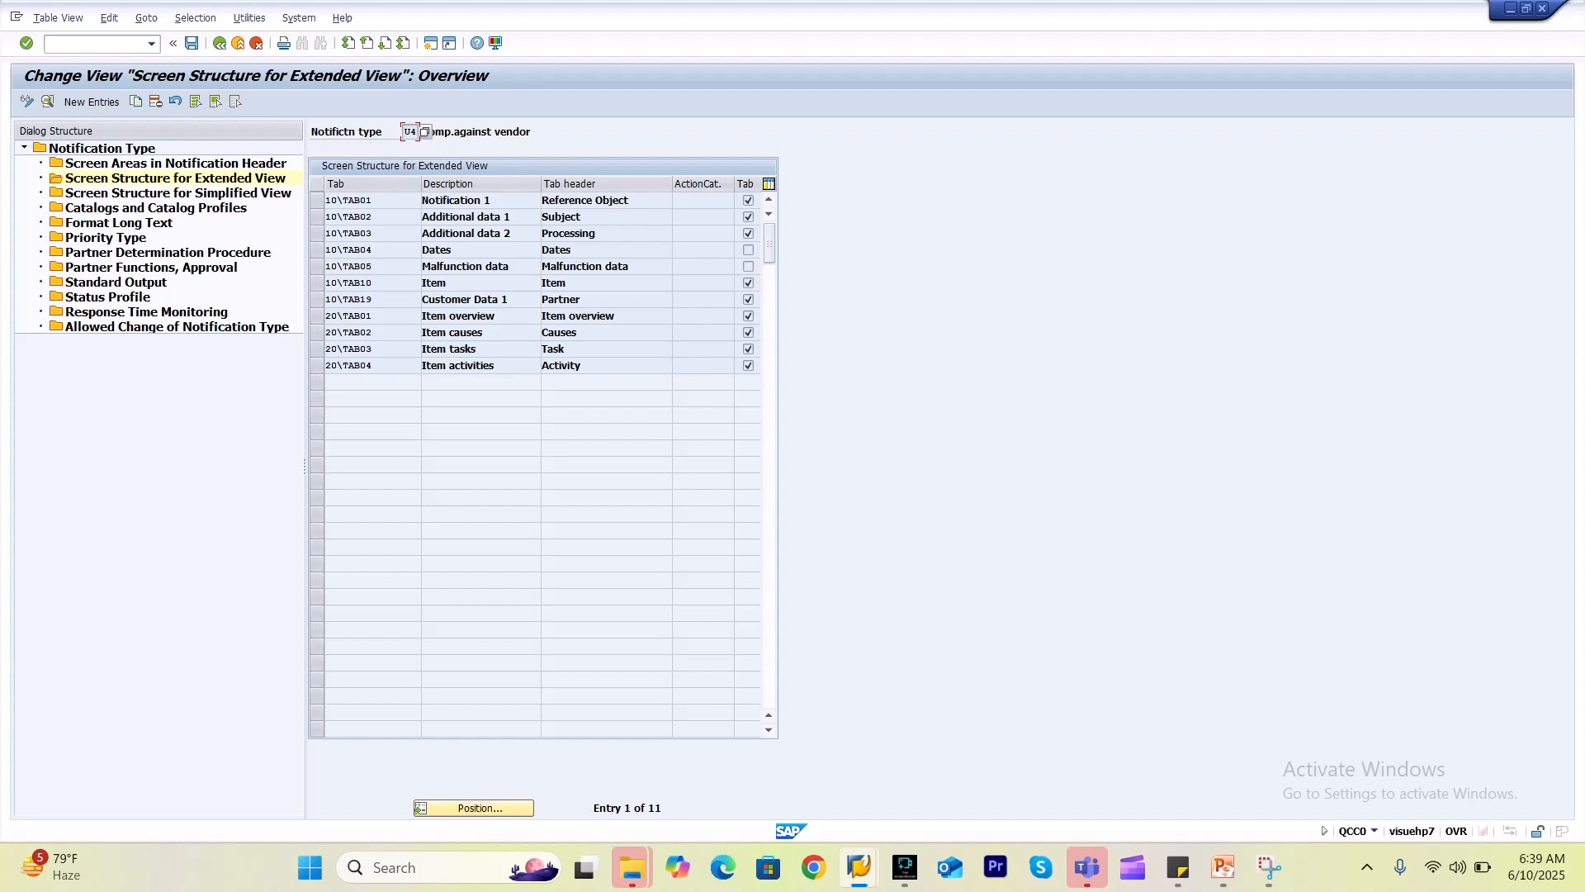
left_click(317, 233)
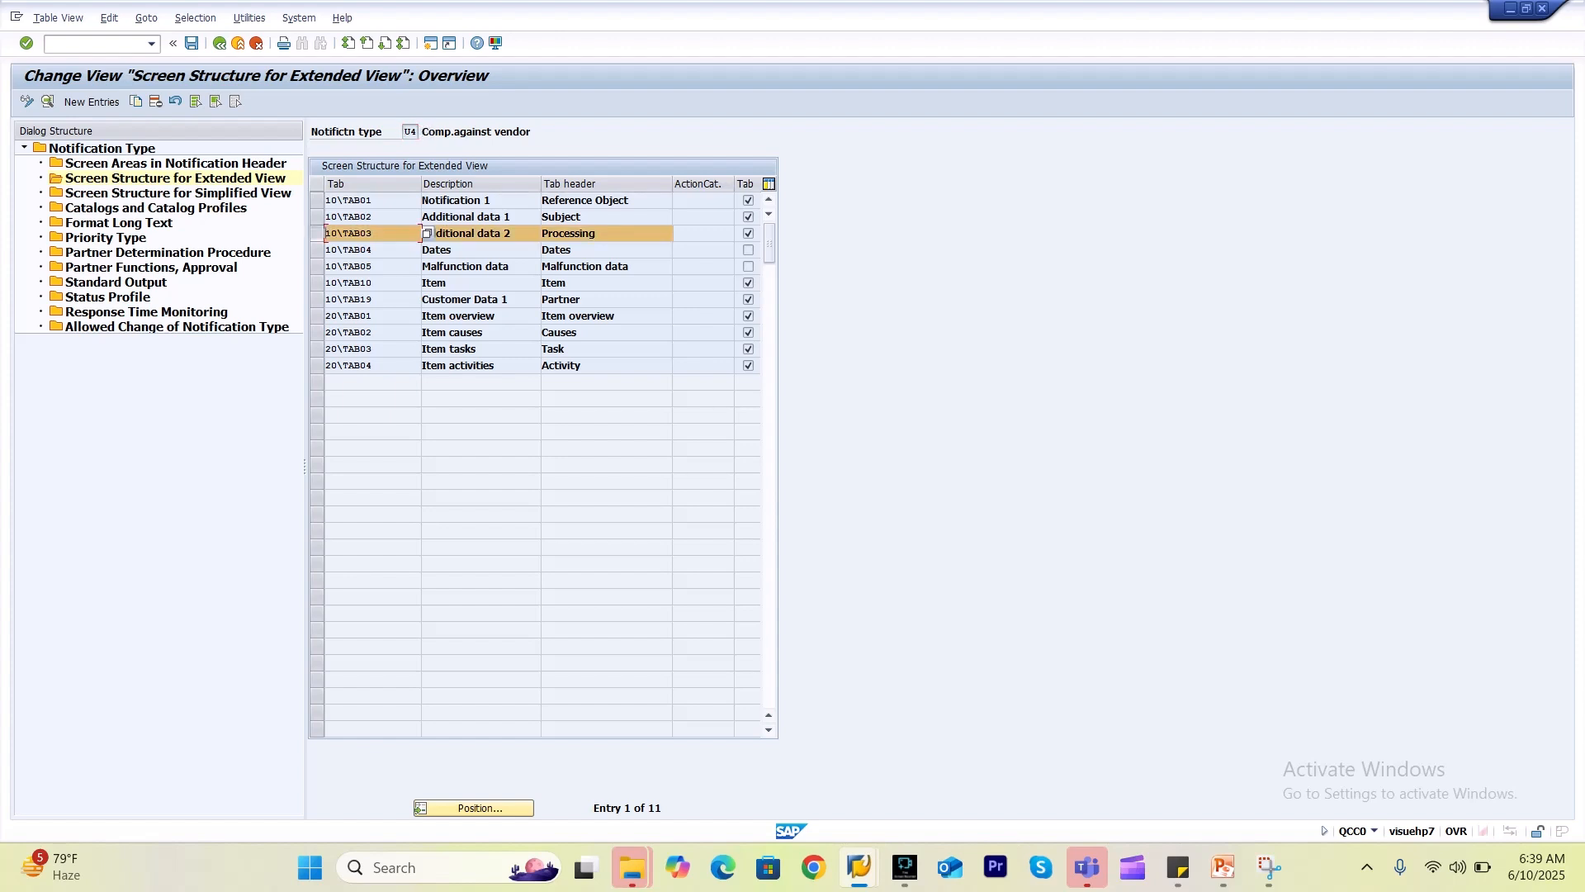
double_click(427, 234)
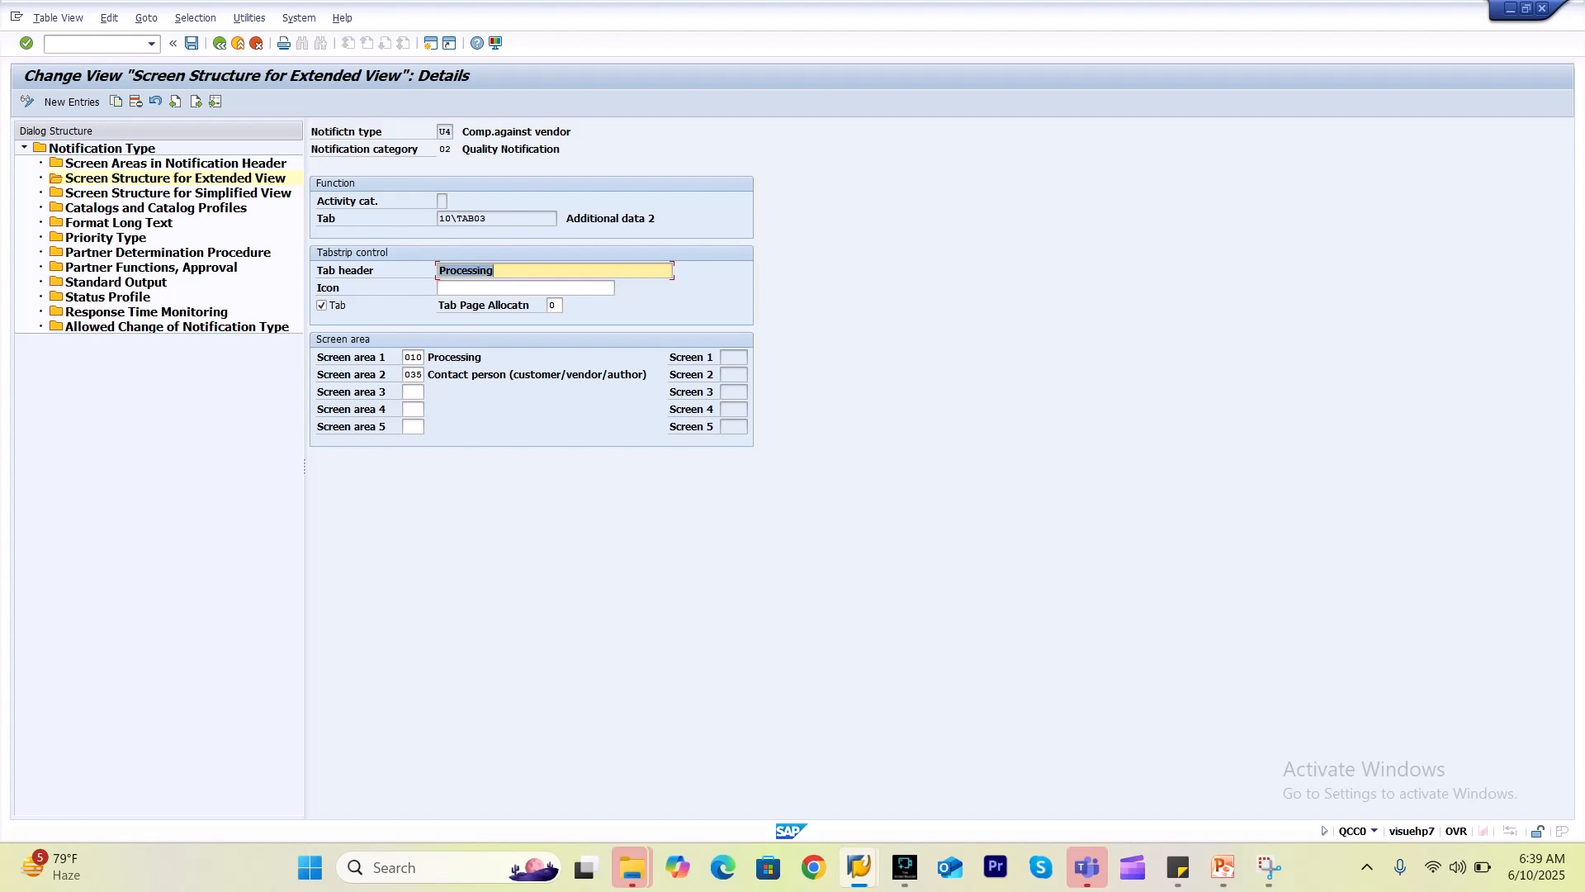
key("F3")
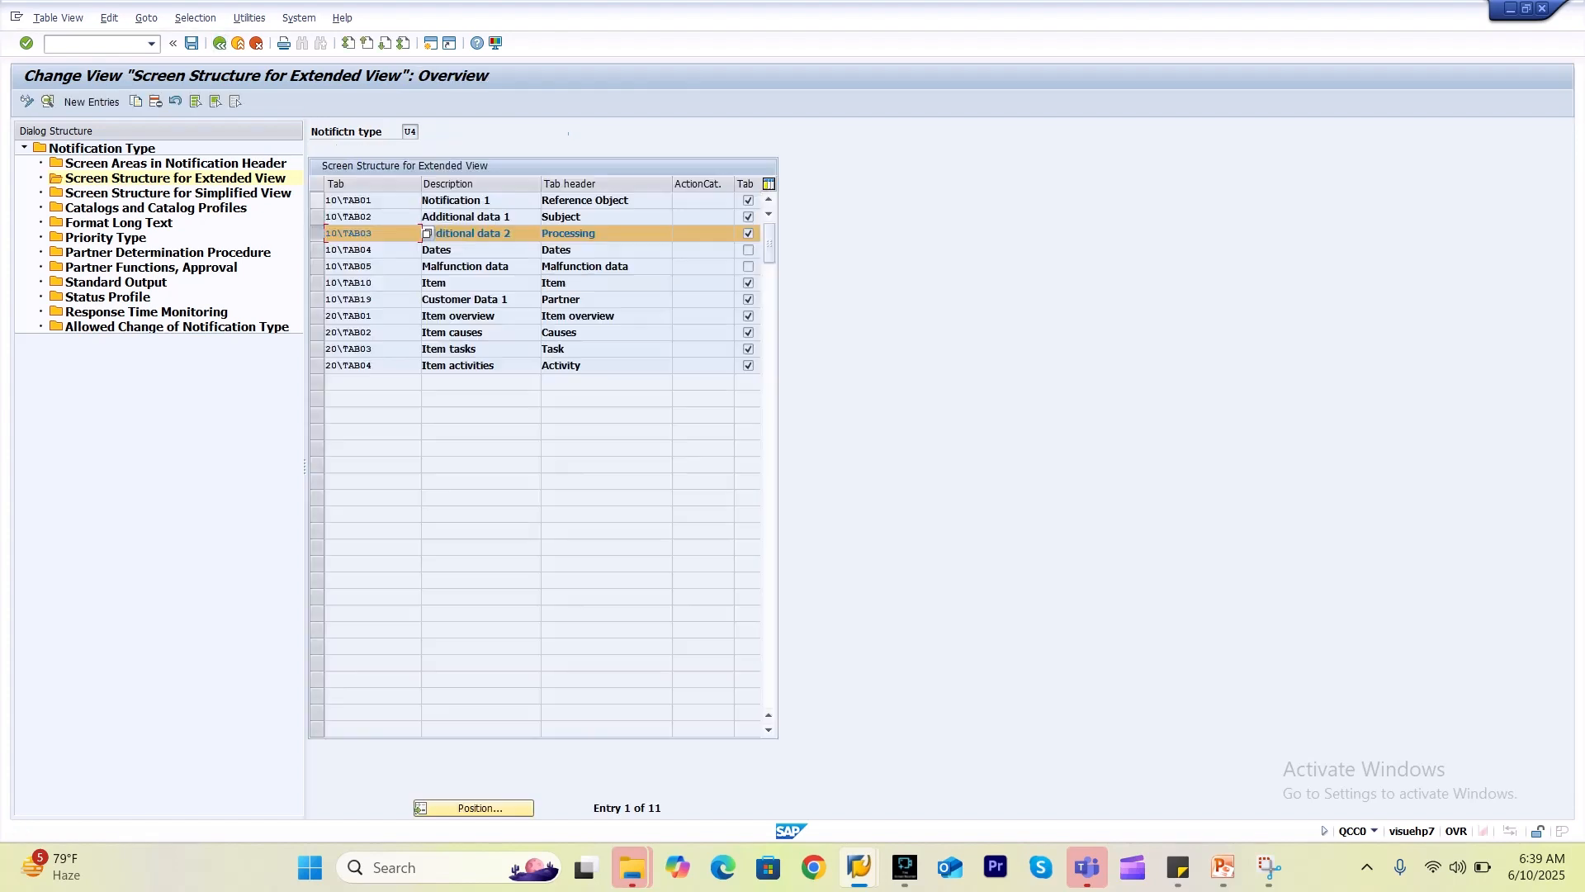
left_click(317, 233)
left_click(355, 217)
double_click(355, 217)
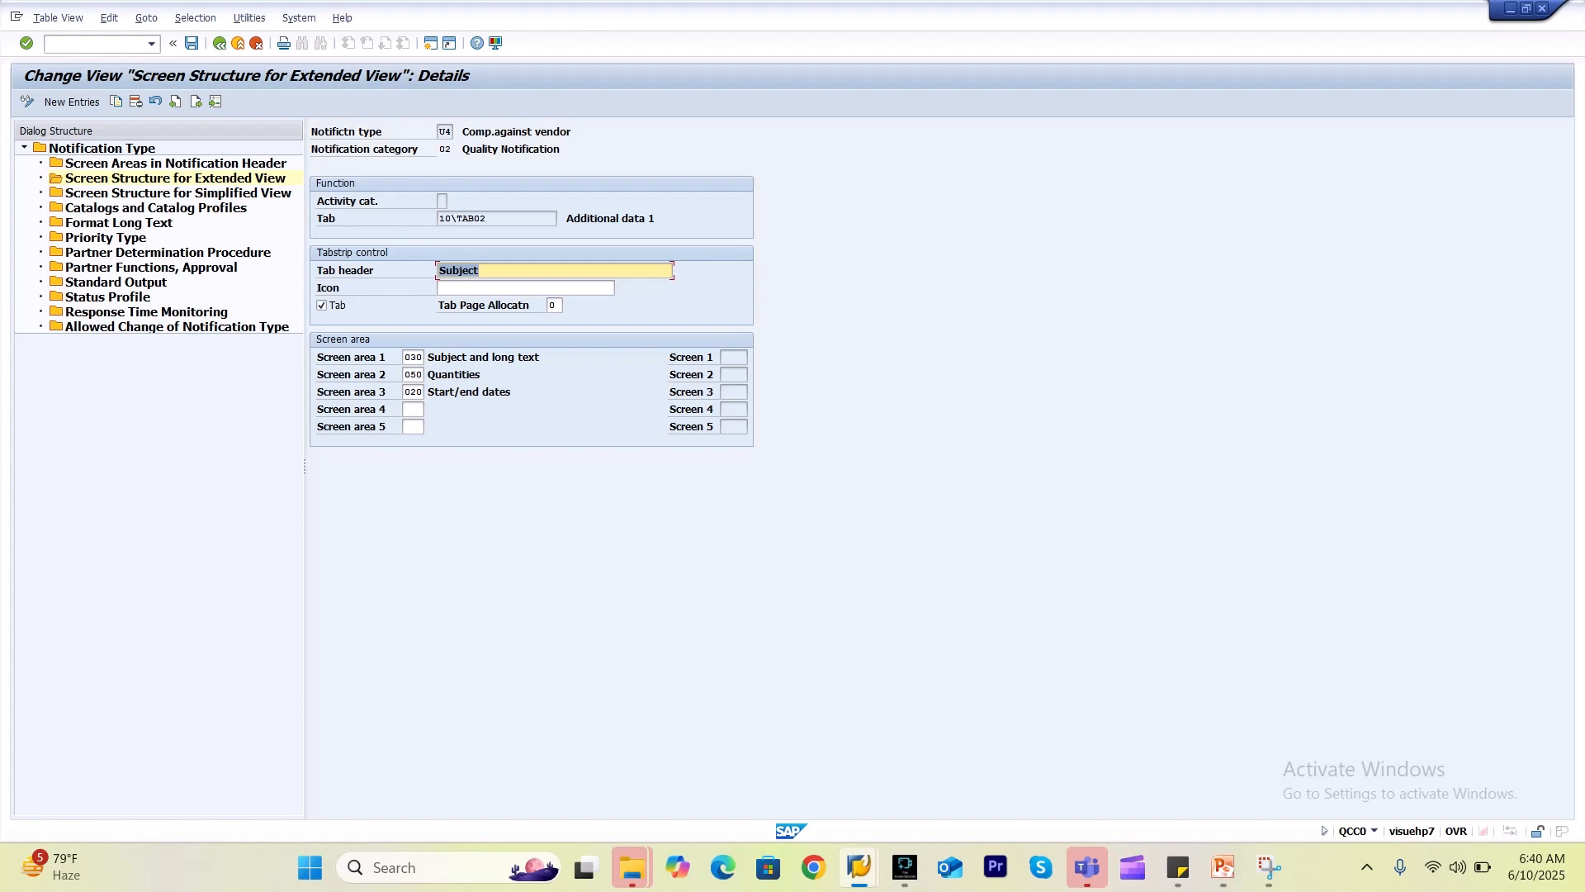
key("F3")
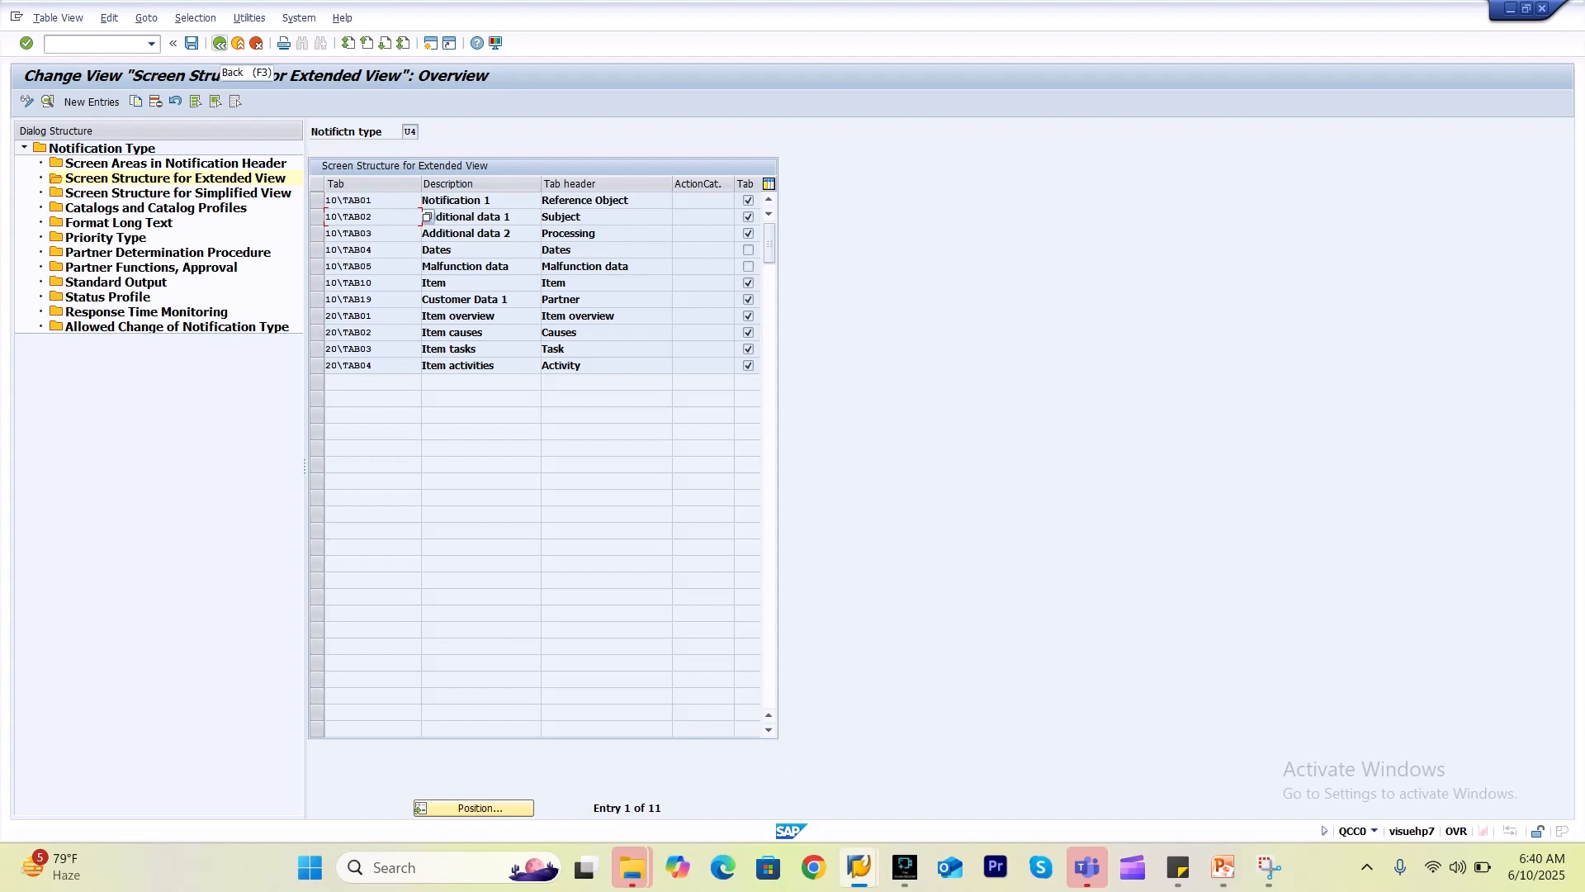
Return to the notification types and open U6's extended-view tabs.
left_click(219, 42)
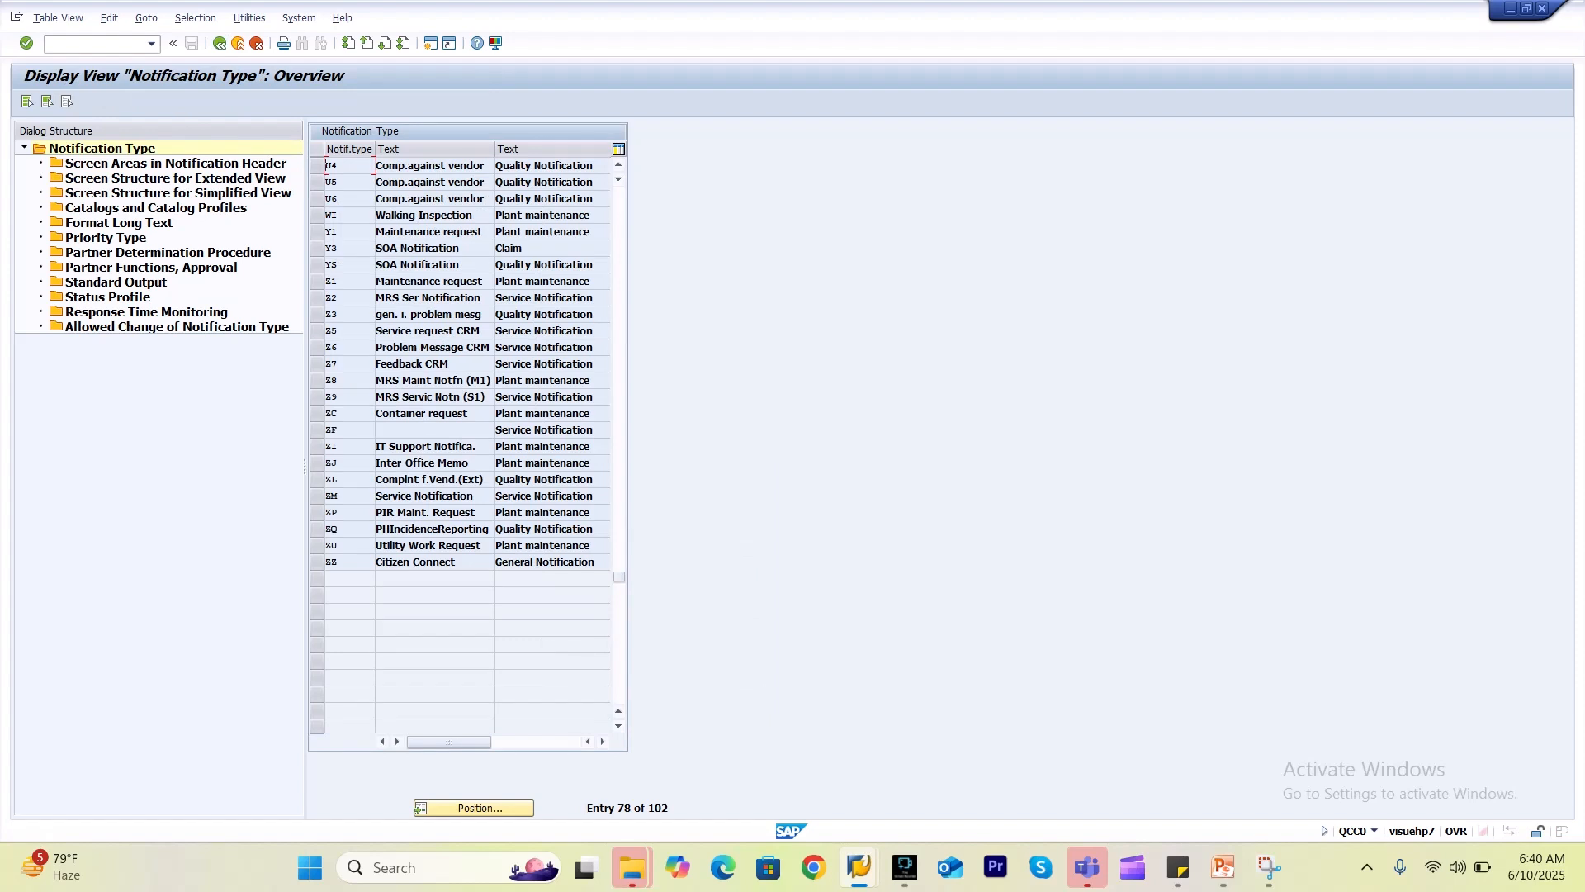
left_click(317, 199)
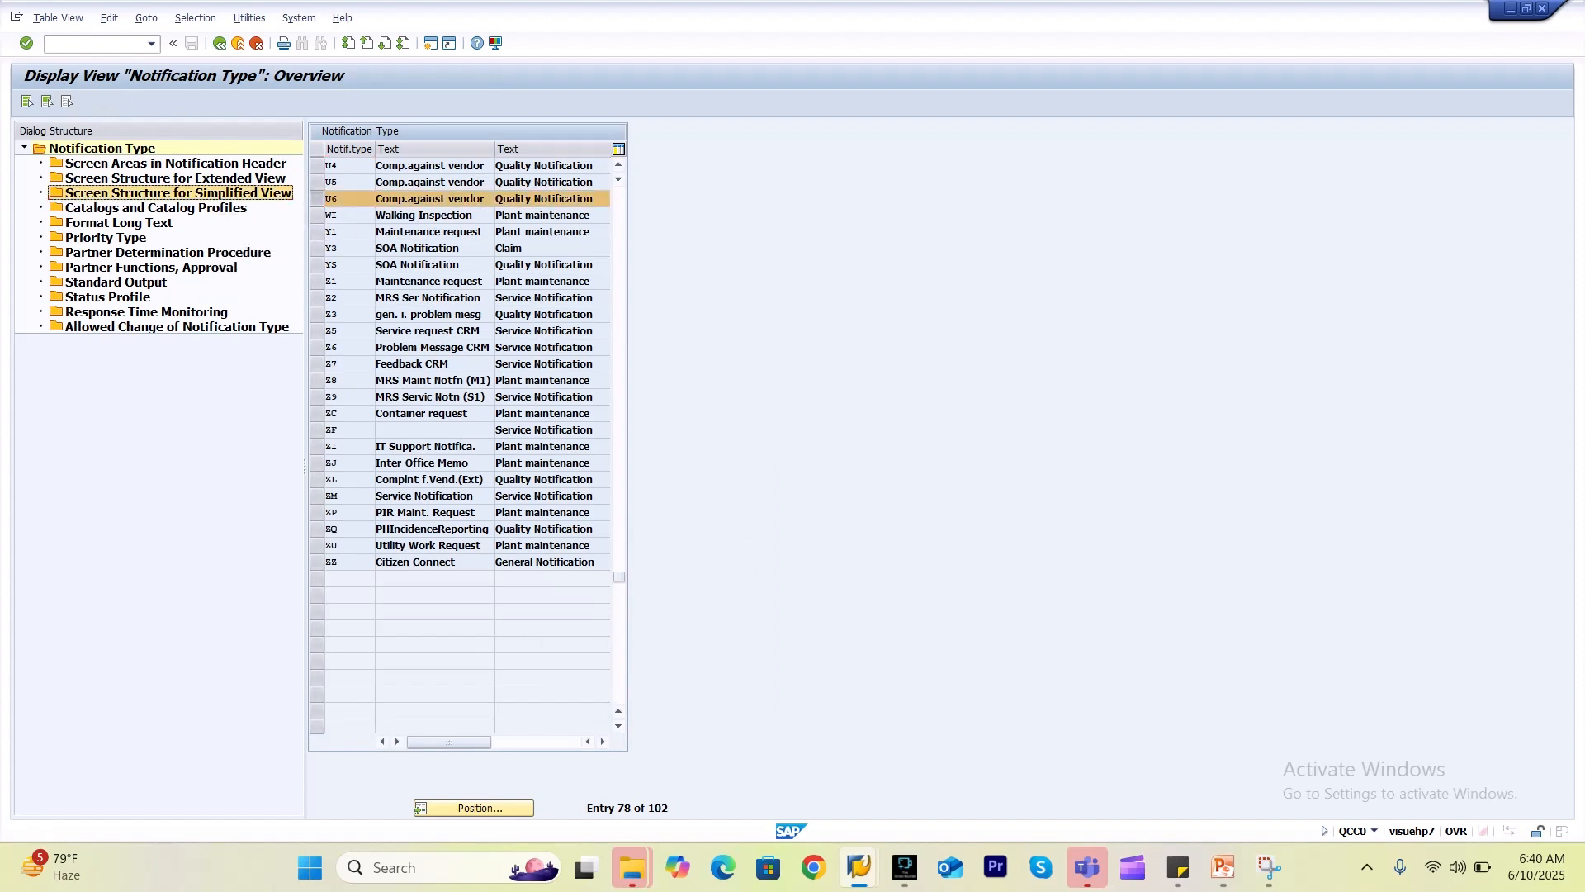
double_click(178, 192)
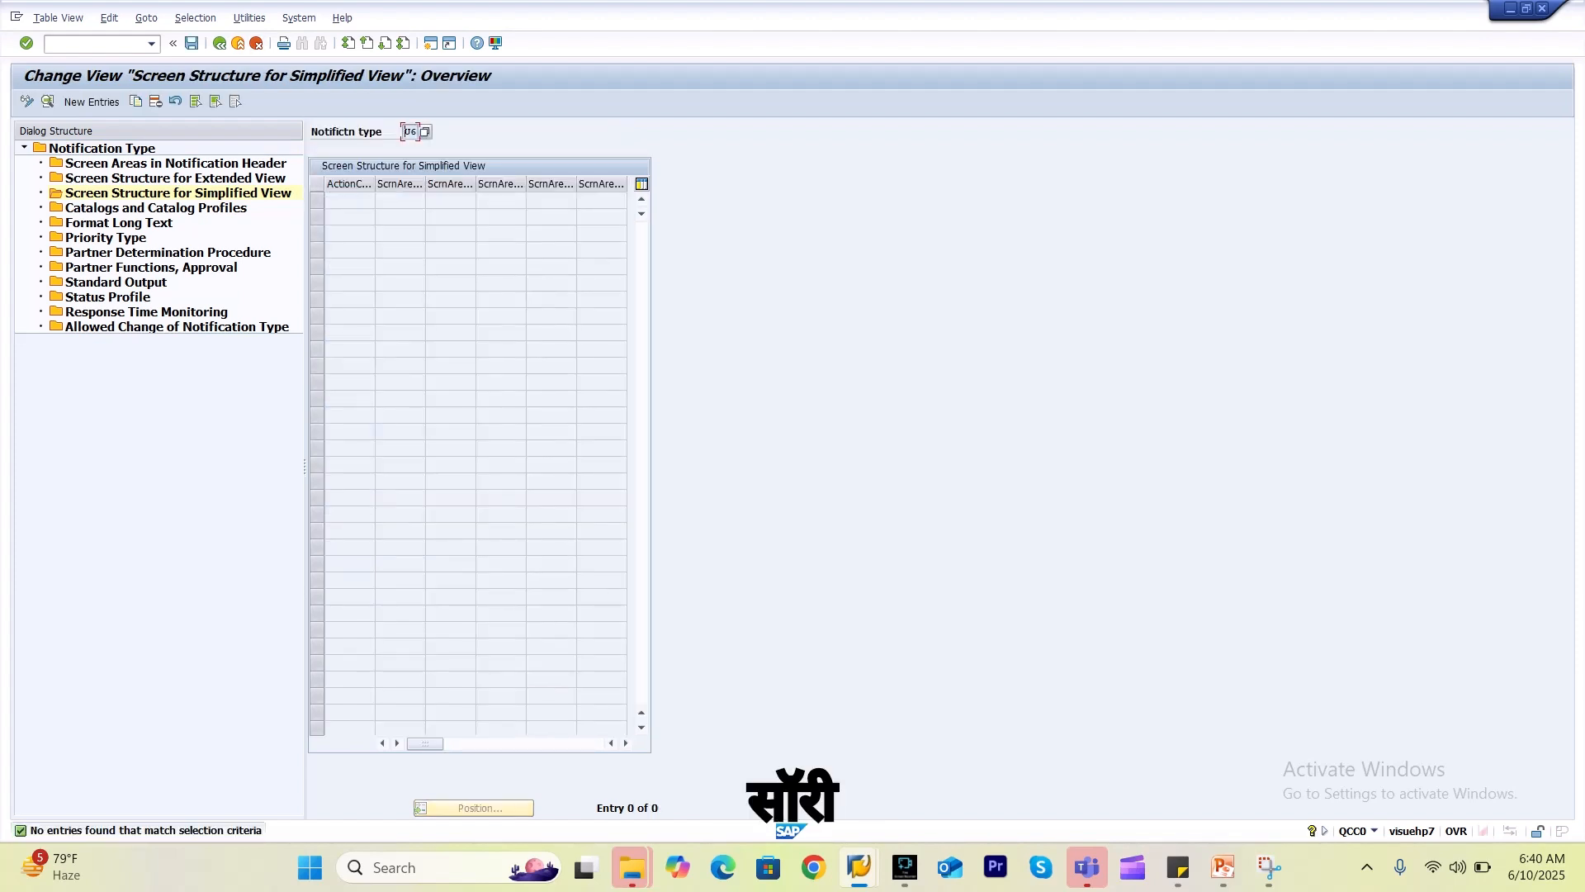
left_click(220, 43)
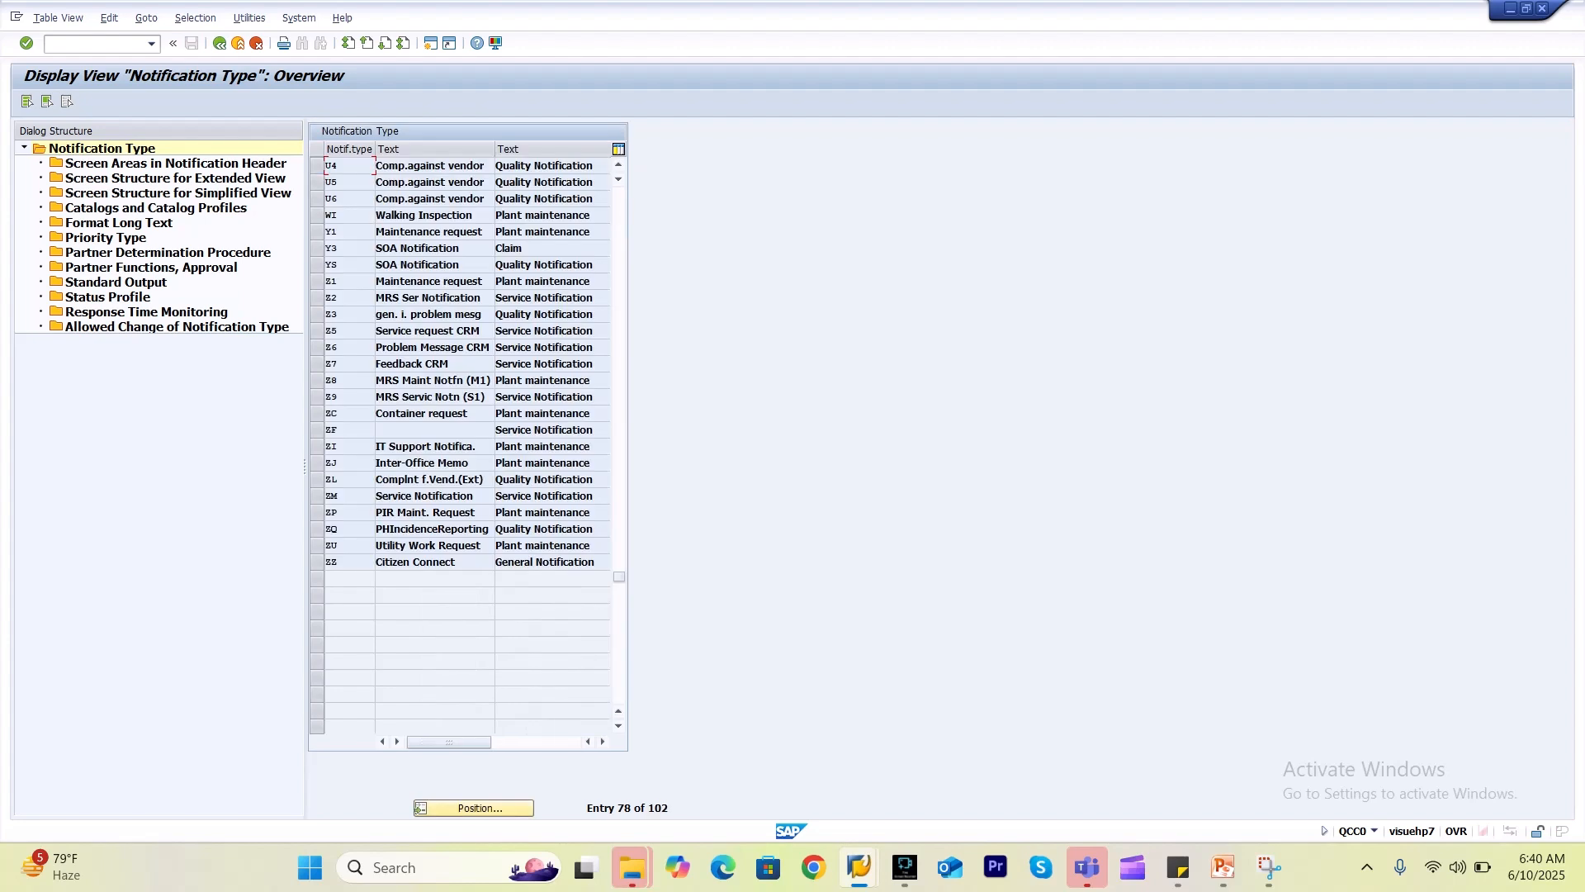
left_click(317, 199)
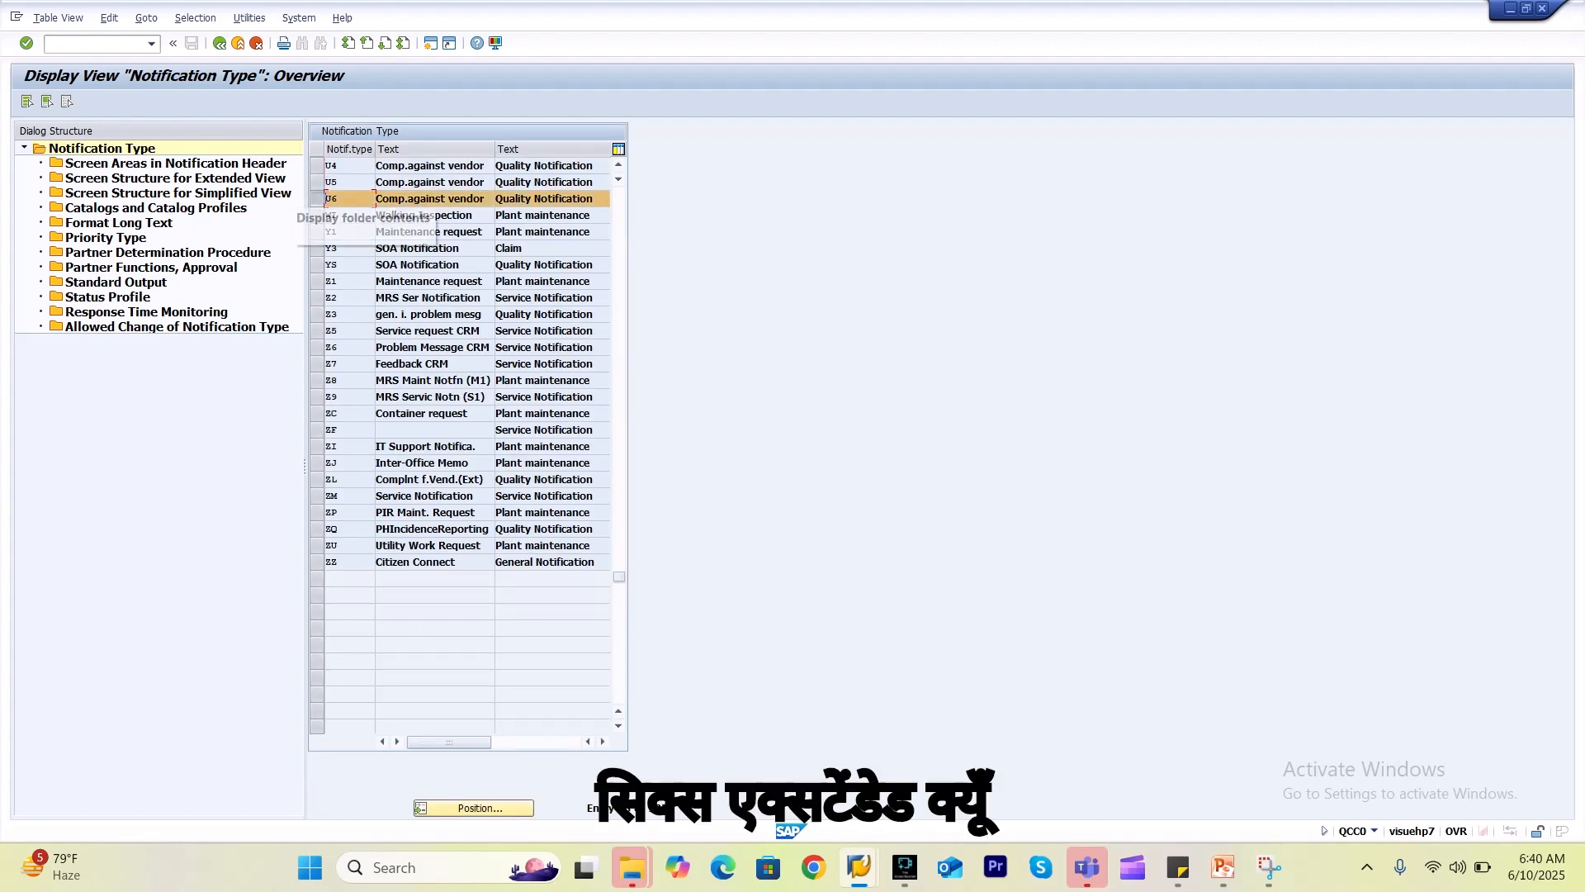
double_click(247, 178)
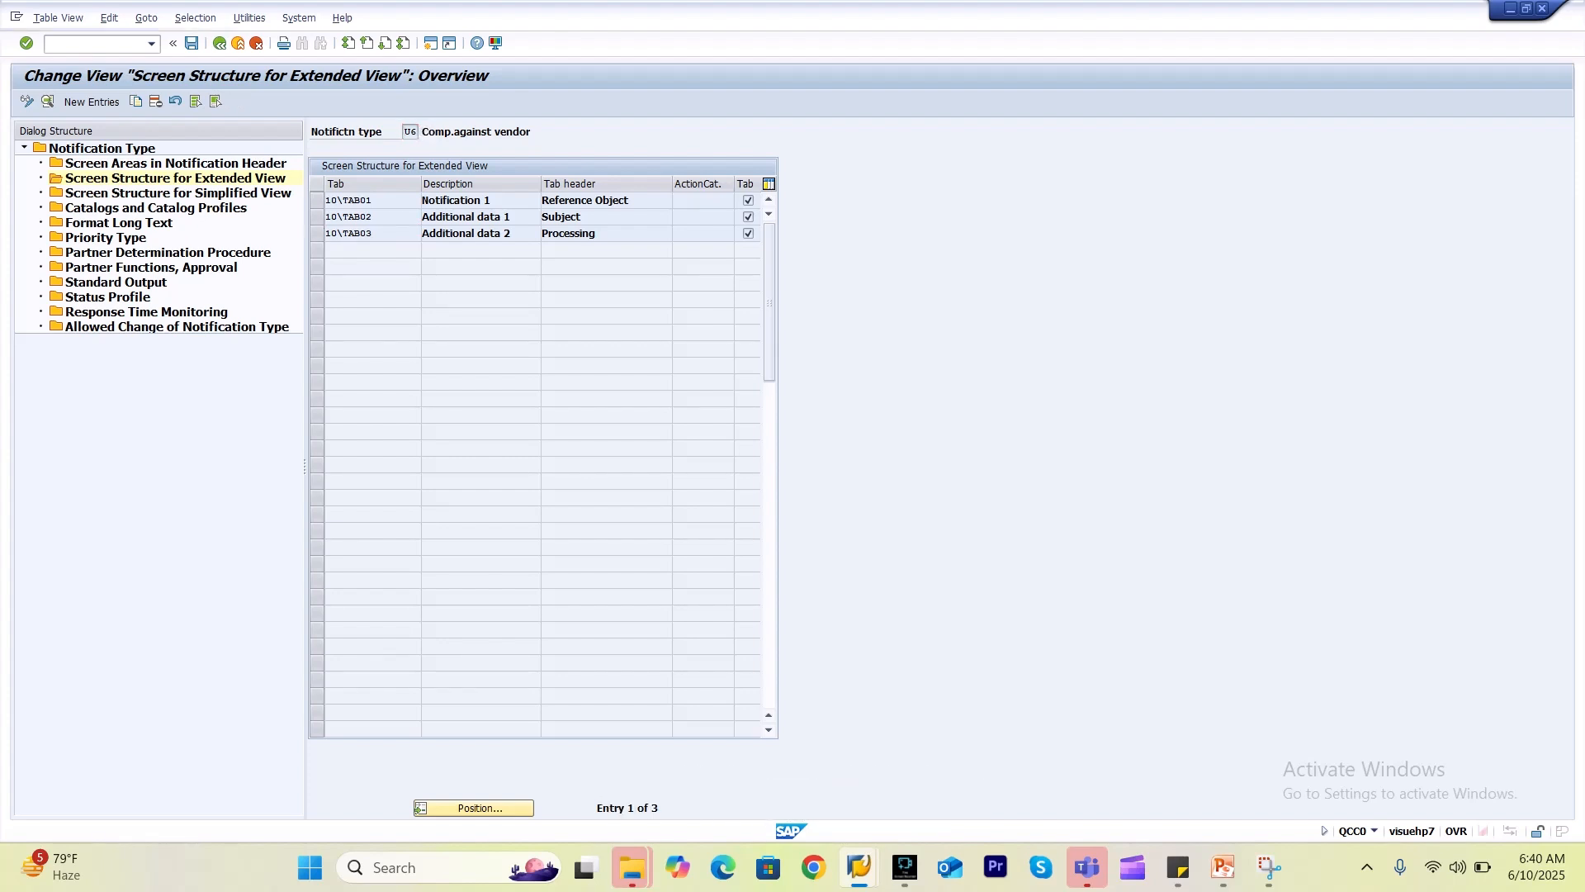
Open tab 10\TAB03 details and set Screen area 1 to 010 Processing.
double_click(465, 233)
left_click(411, 357)
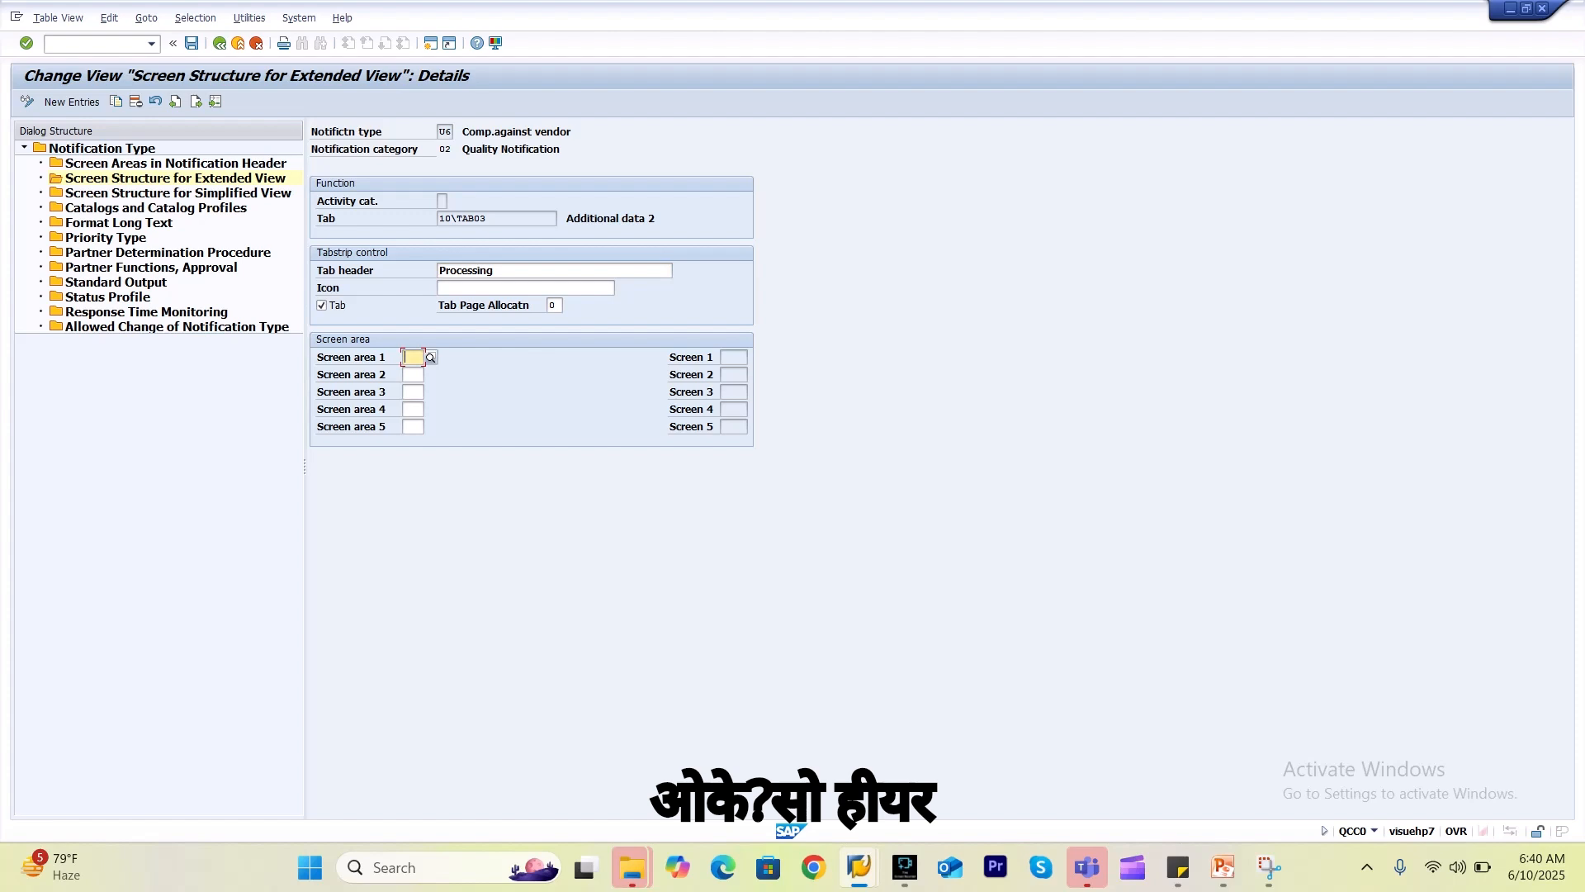
key("F4")
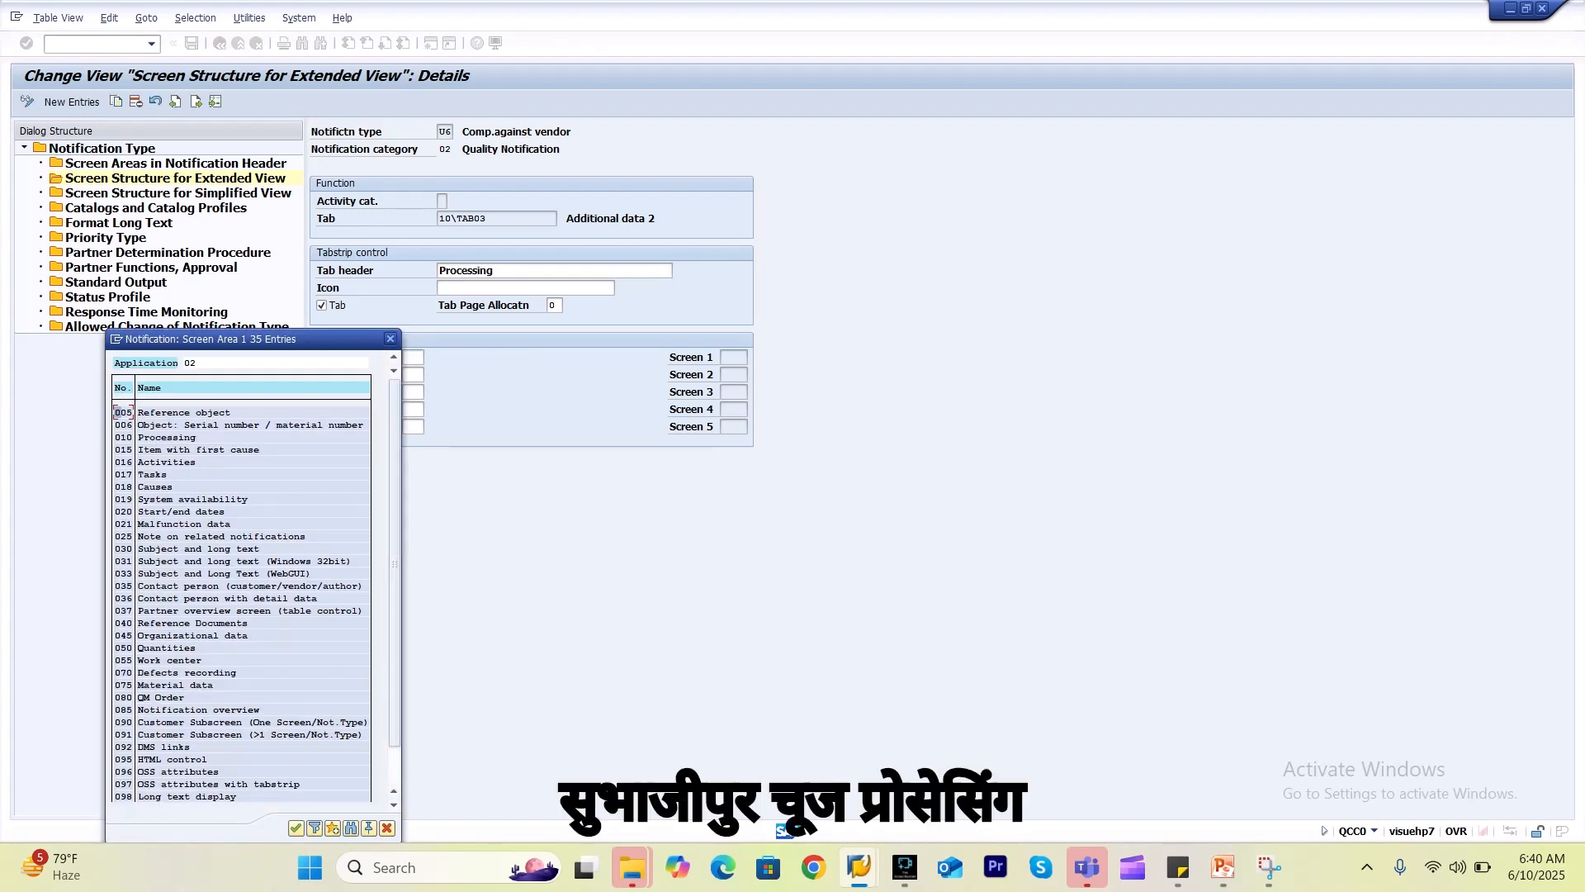
double_click(167, 438)
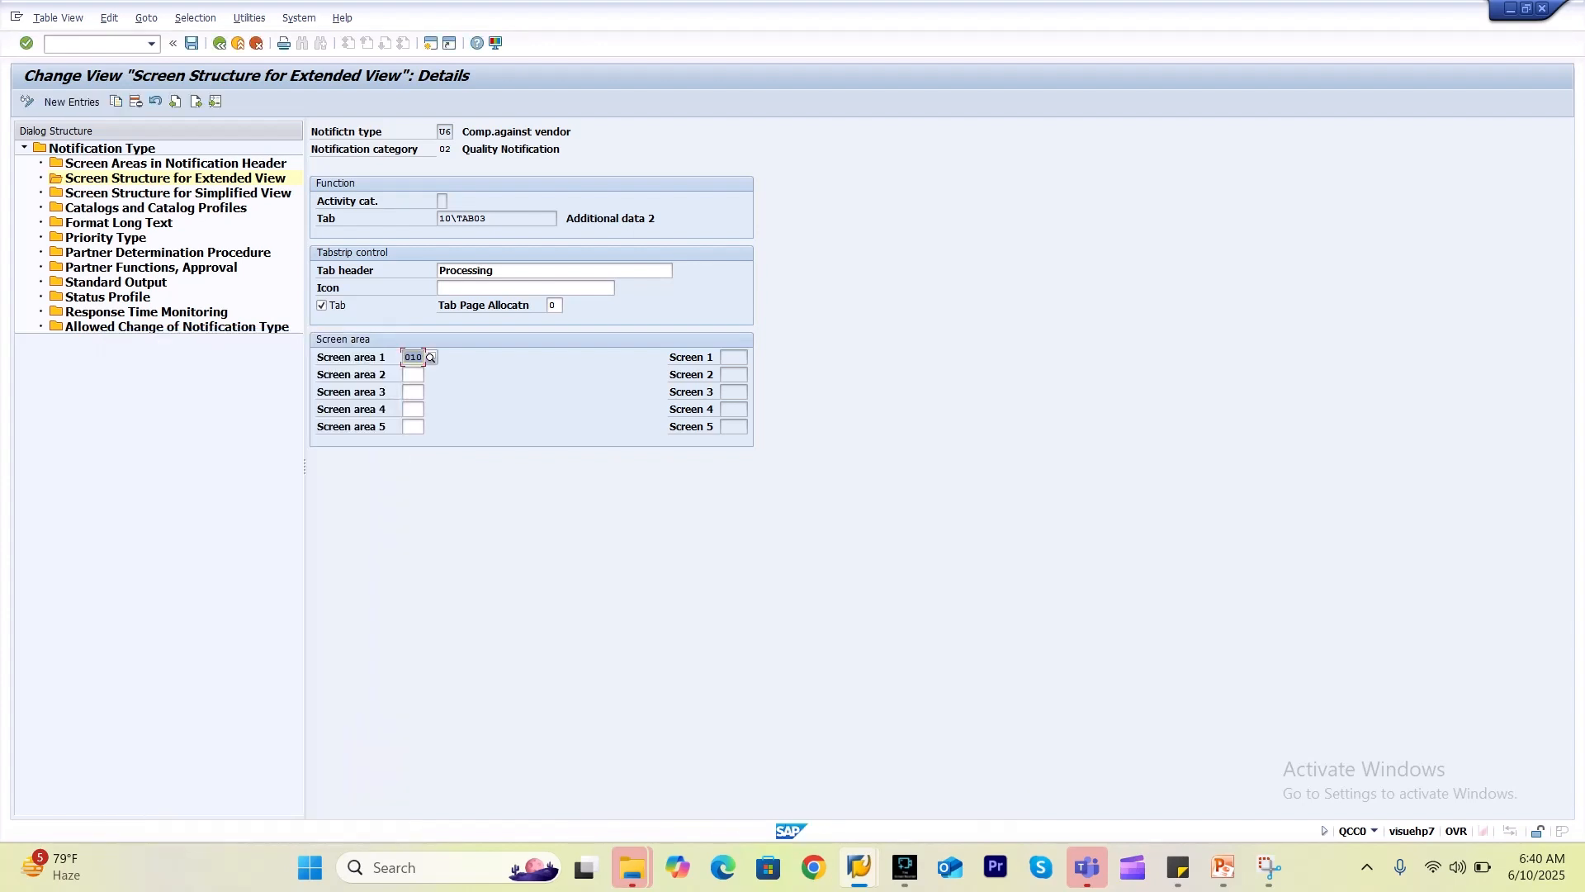
left_click(412, 375)
Log on again from SAP Logon with the saved user name, continuing past the multiple-logon warning.
mouse_move(858, 867)
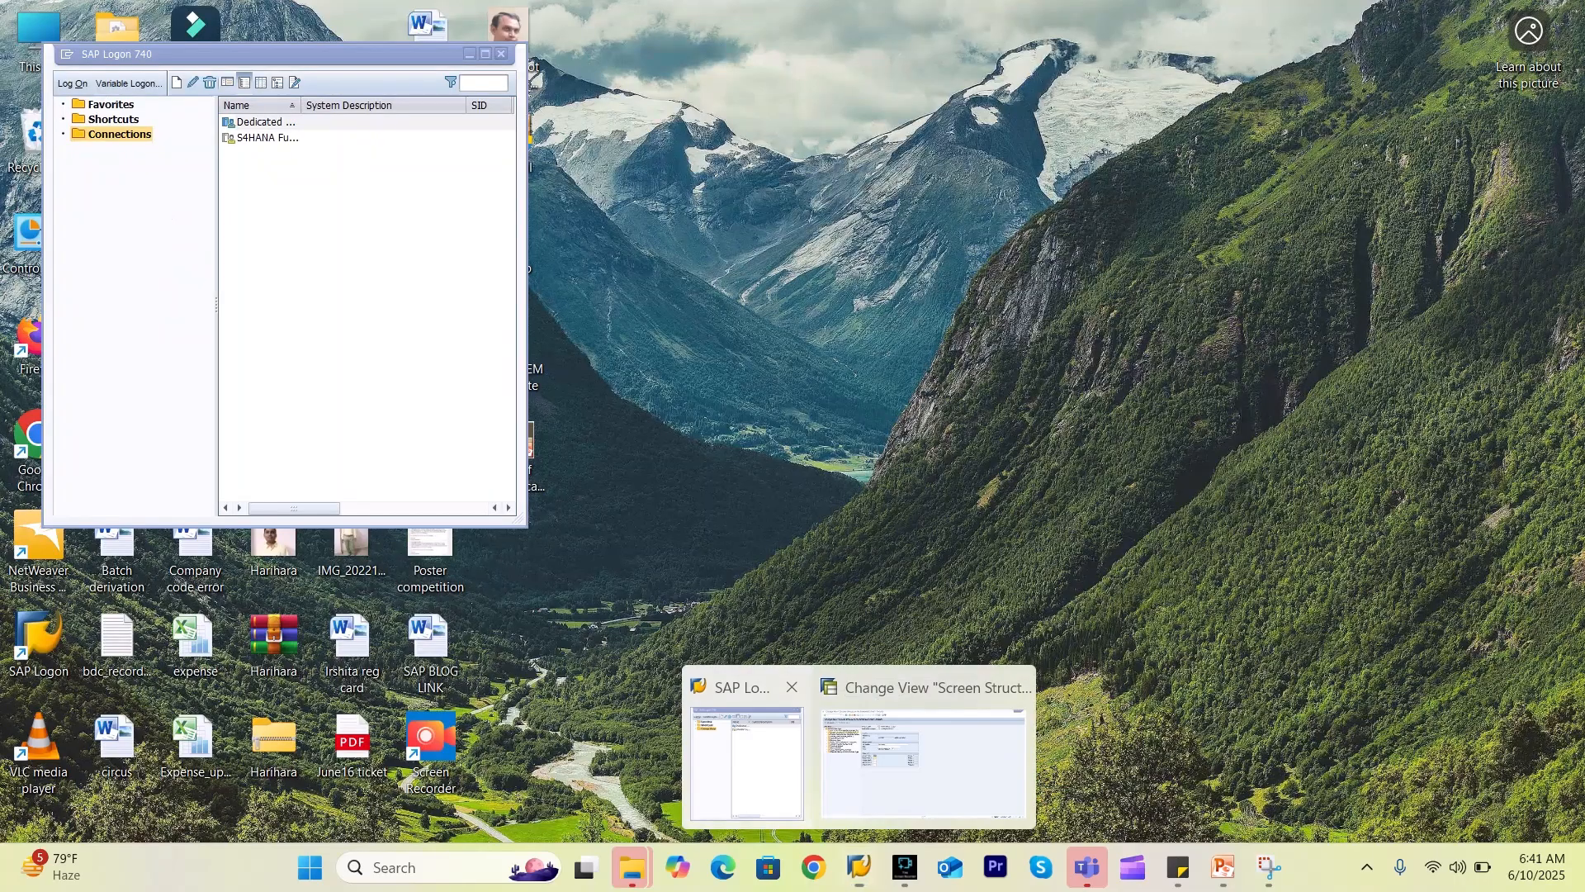
left_click(746, 761)
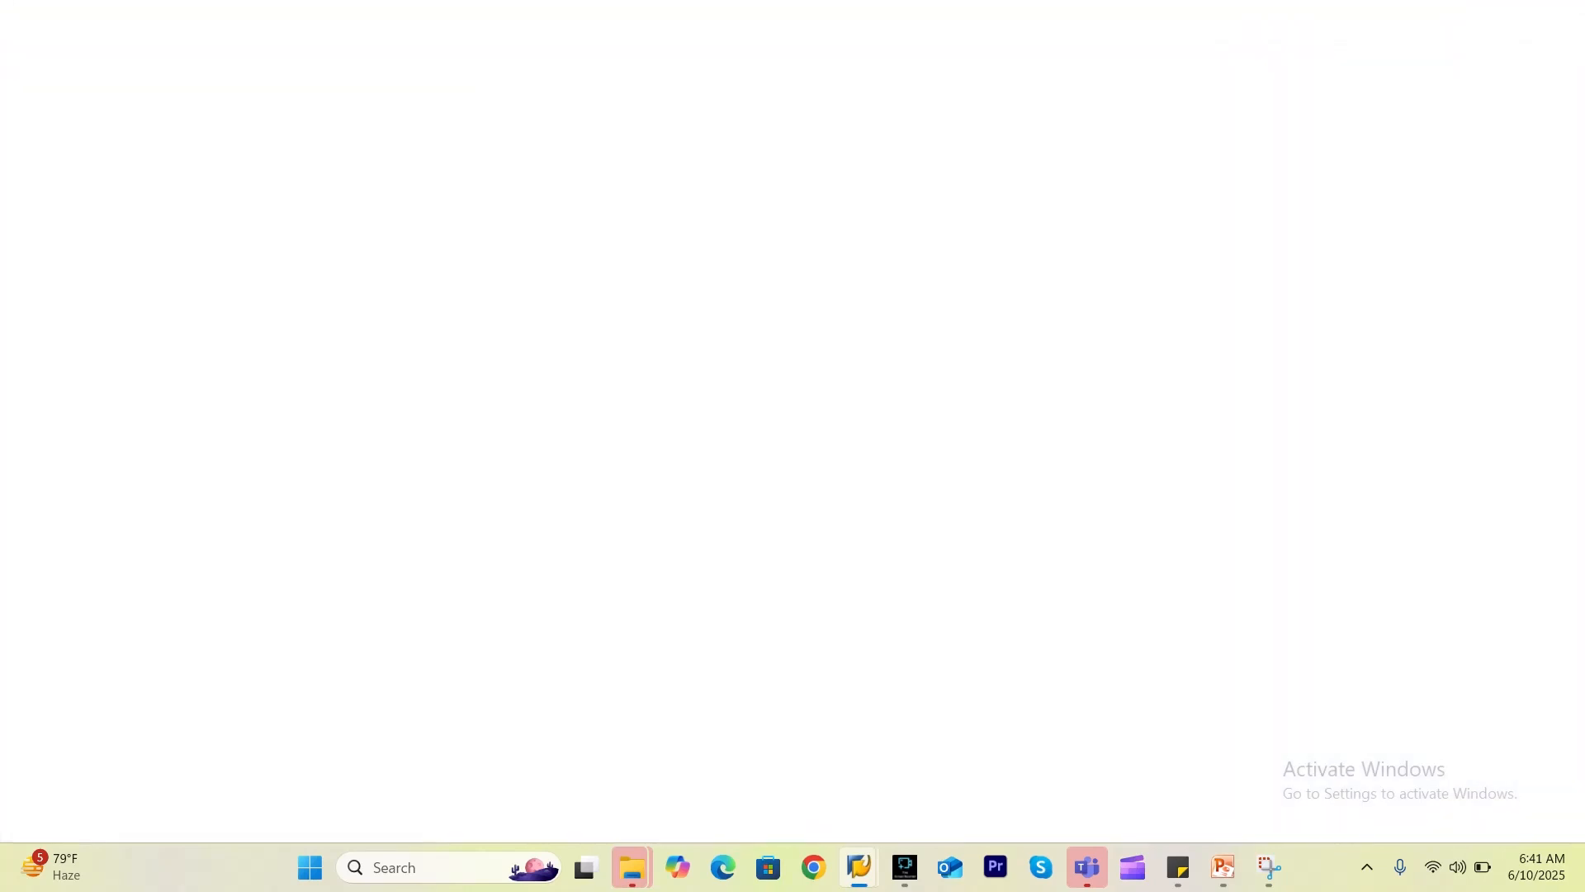
key("Down")
key("Return")
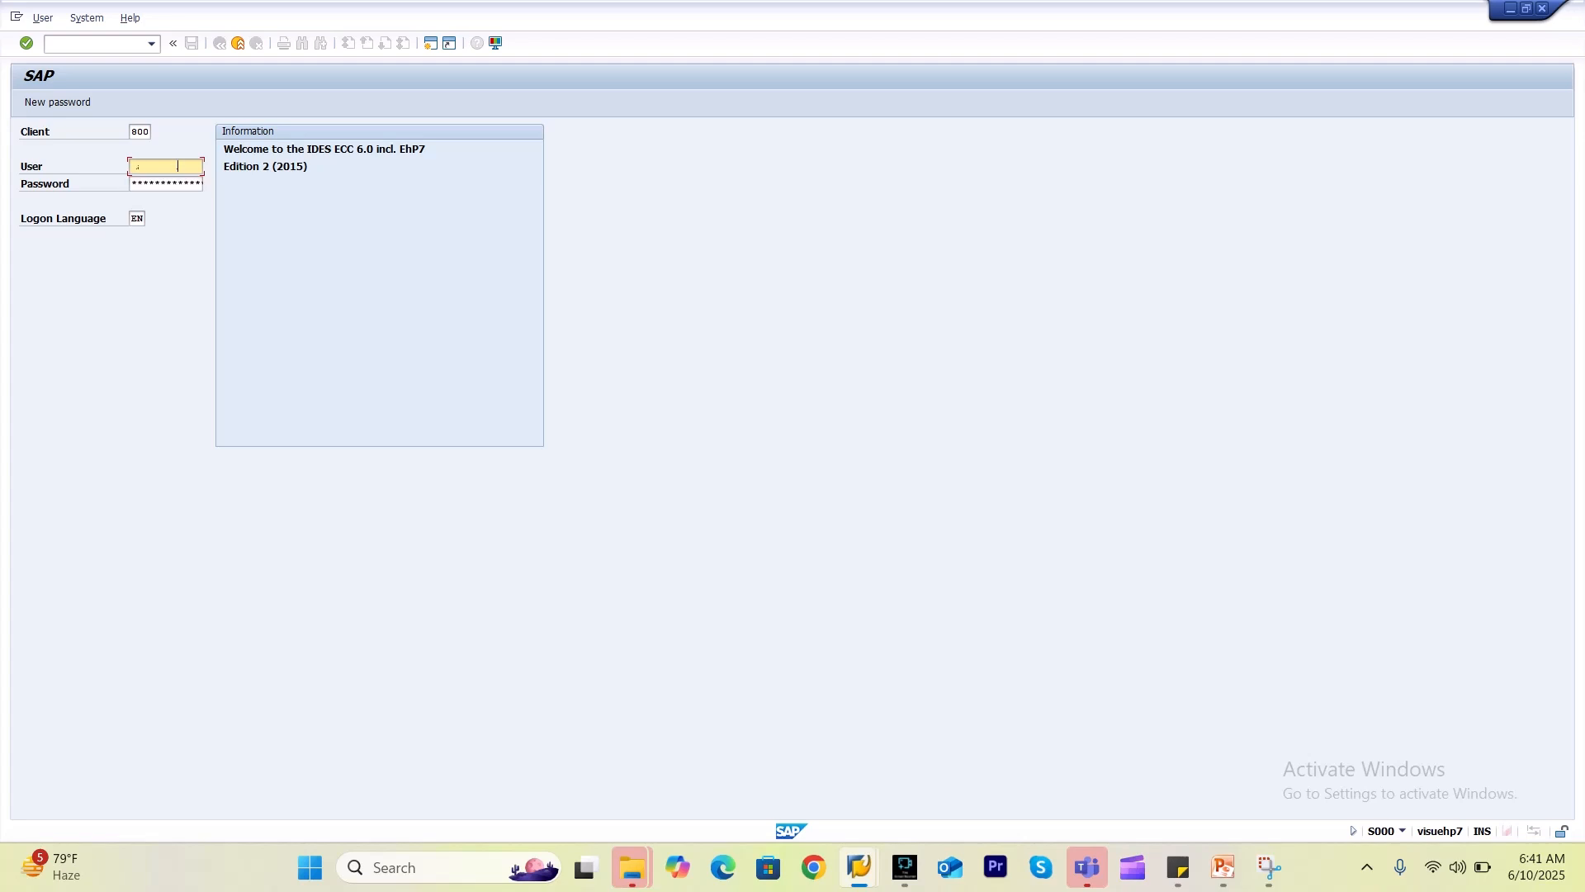
key("Tab")
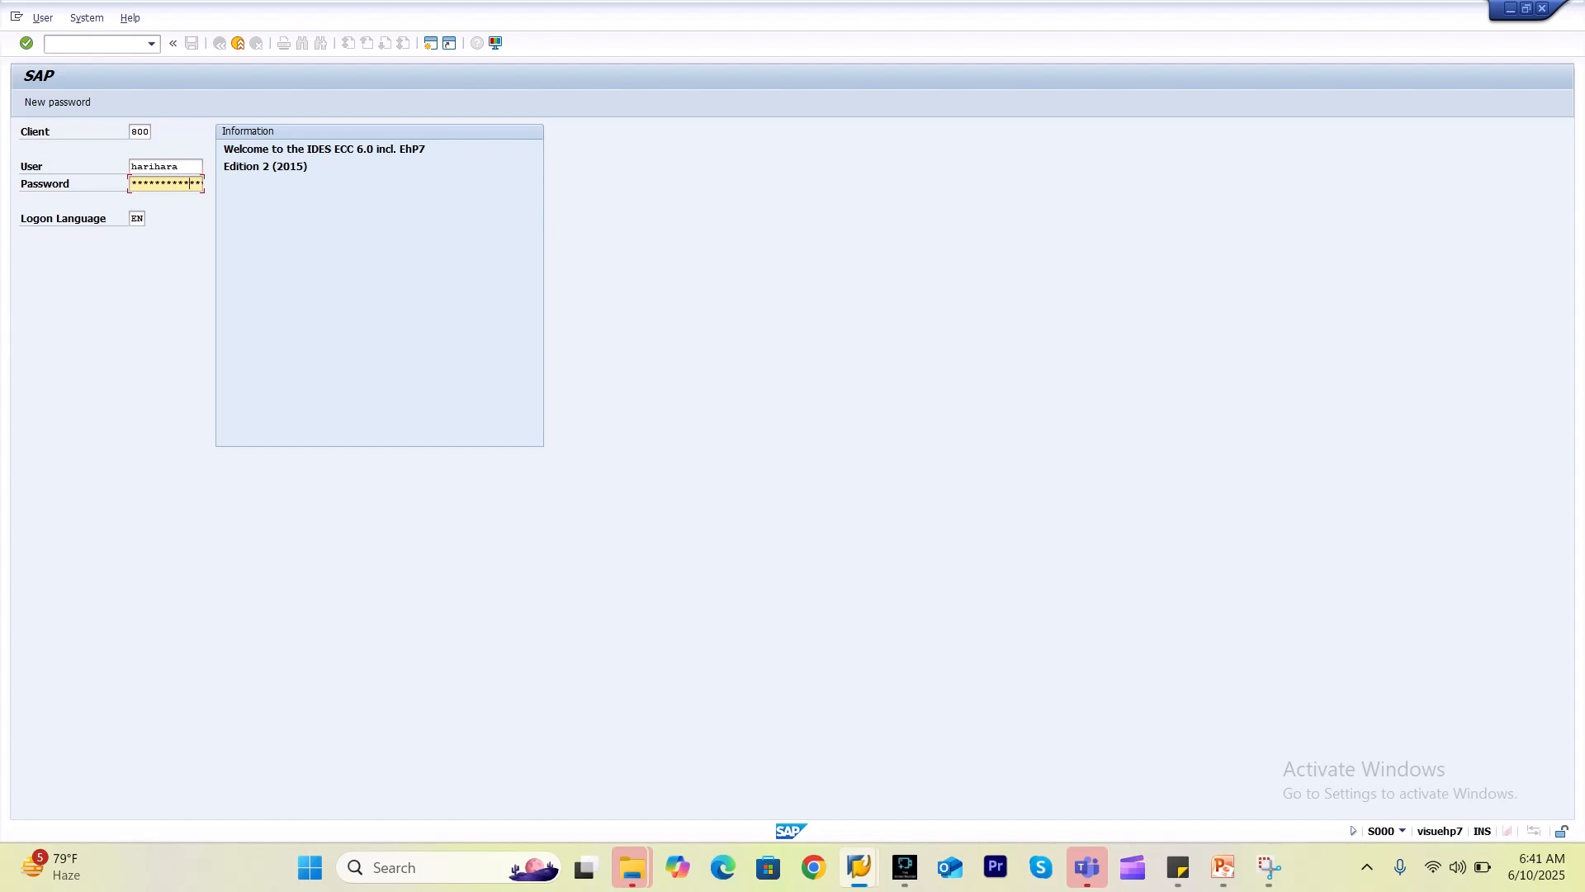
key("Return")
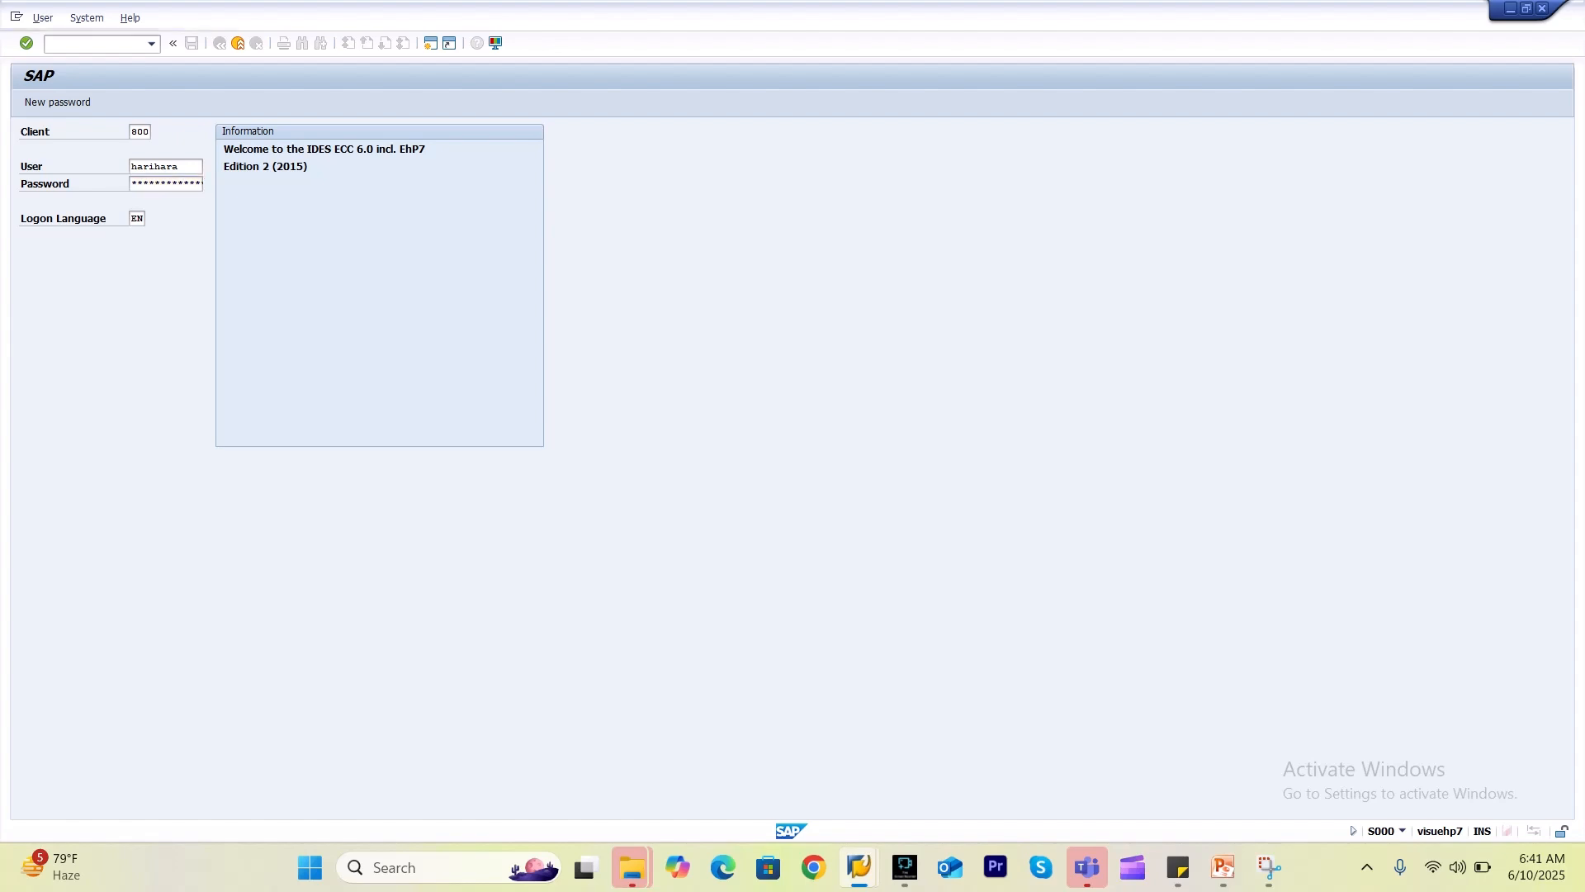
key("Return")
Dismiss the session message, run QCC0 and expand Quality Notifications.
key("Return")
type("qcc0")
key("Return")
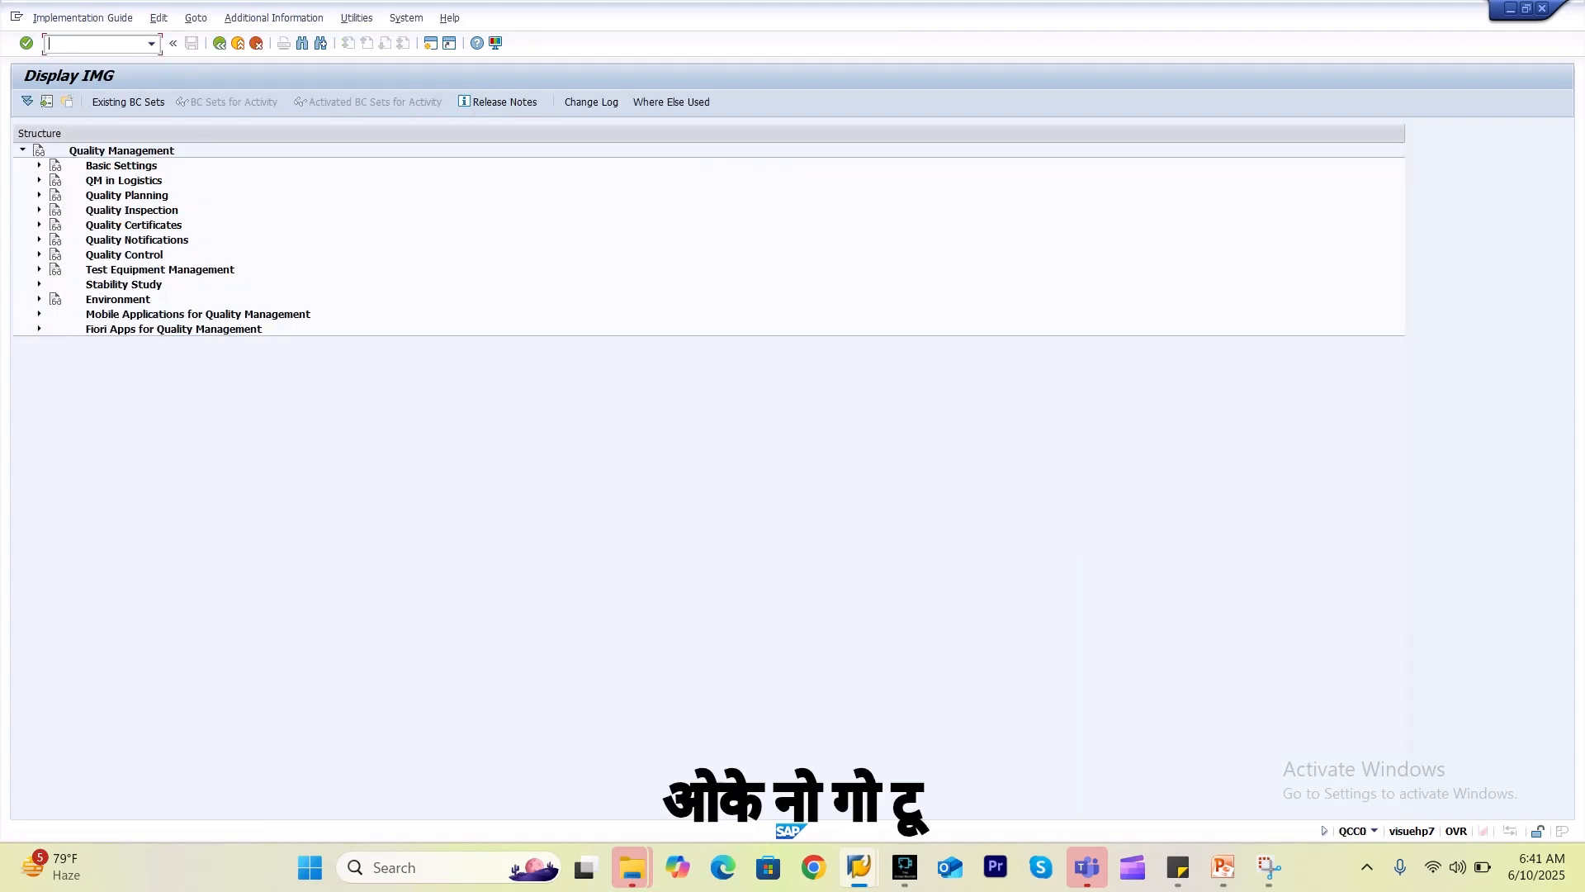
left_click(39, 239)
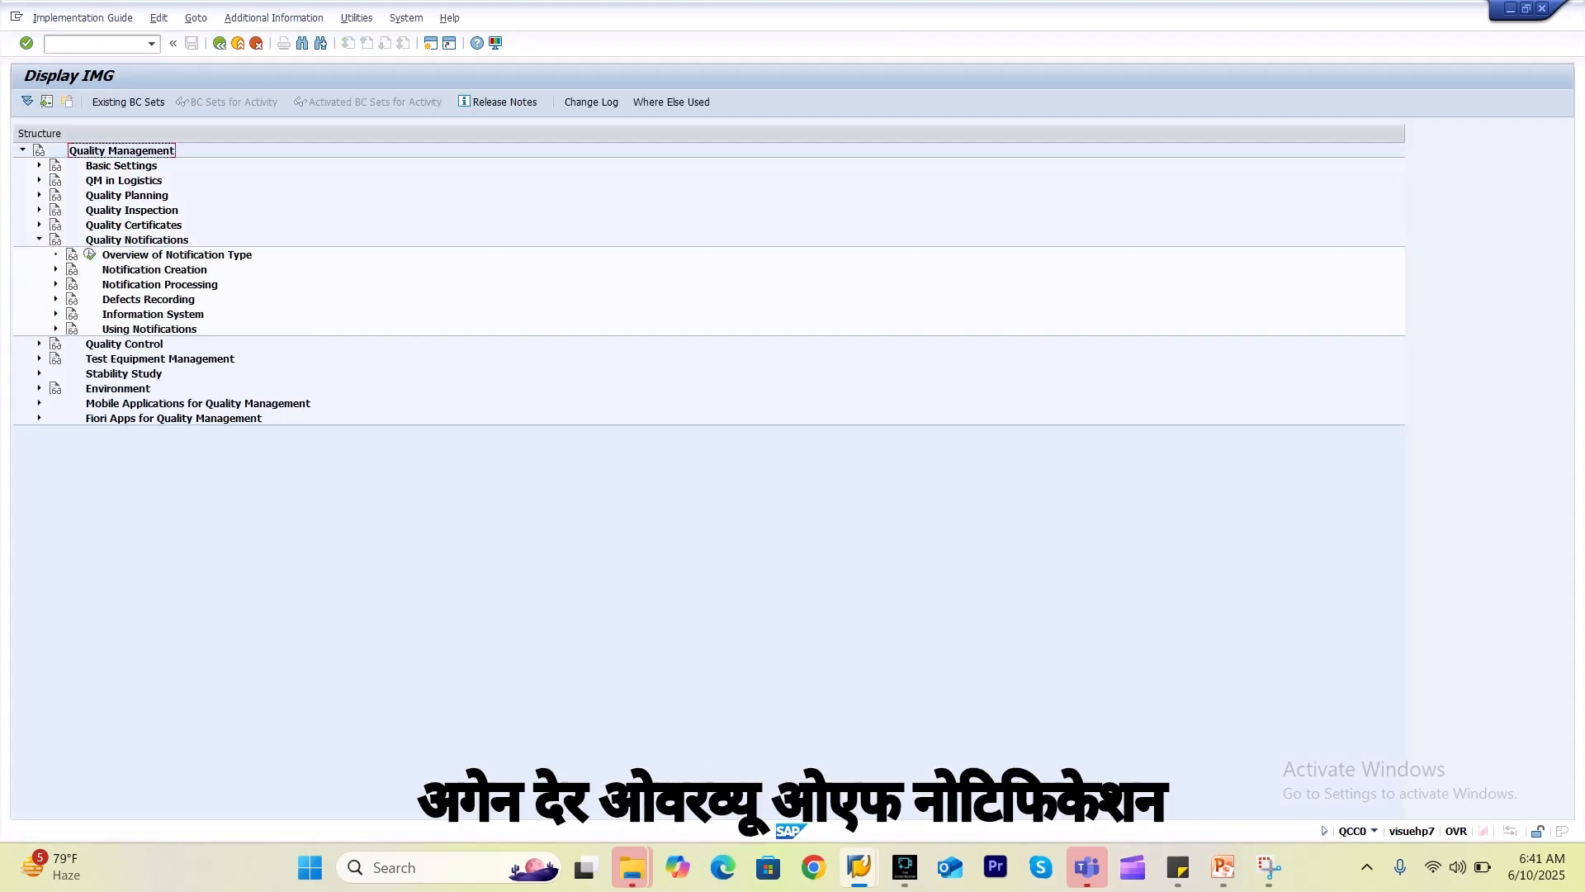
Open the Notification Type overview, position on U6 Comp.against vendor and select it.
left_click(90, 254)
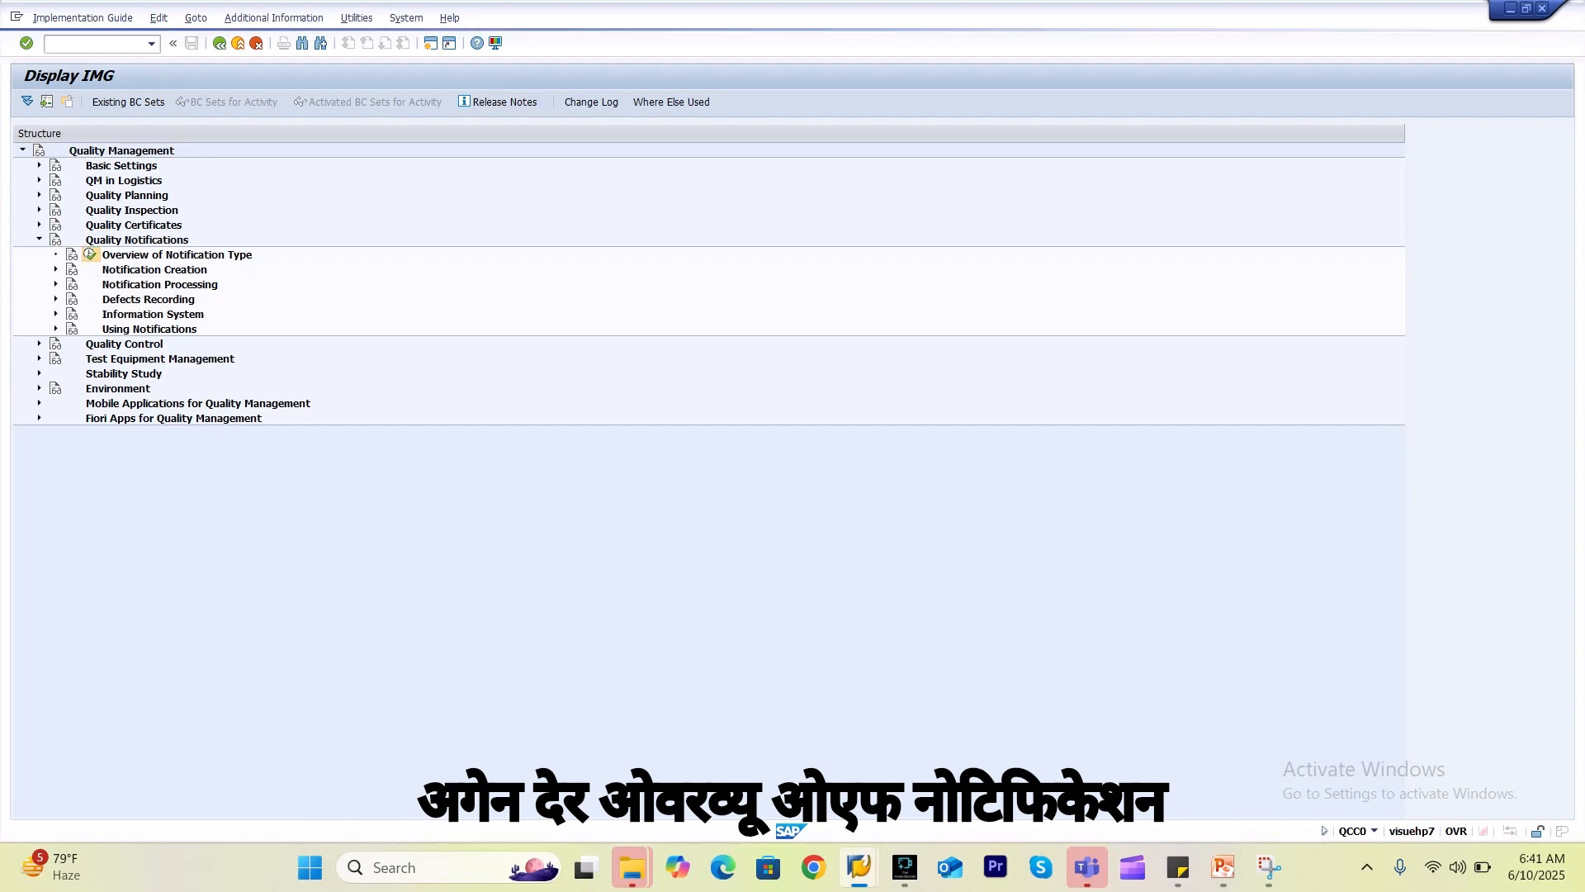
left_click(329, 808)
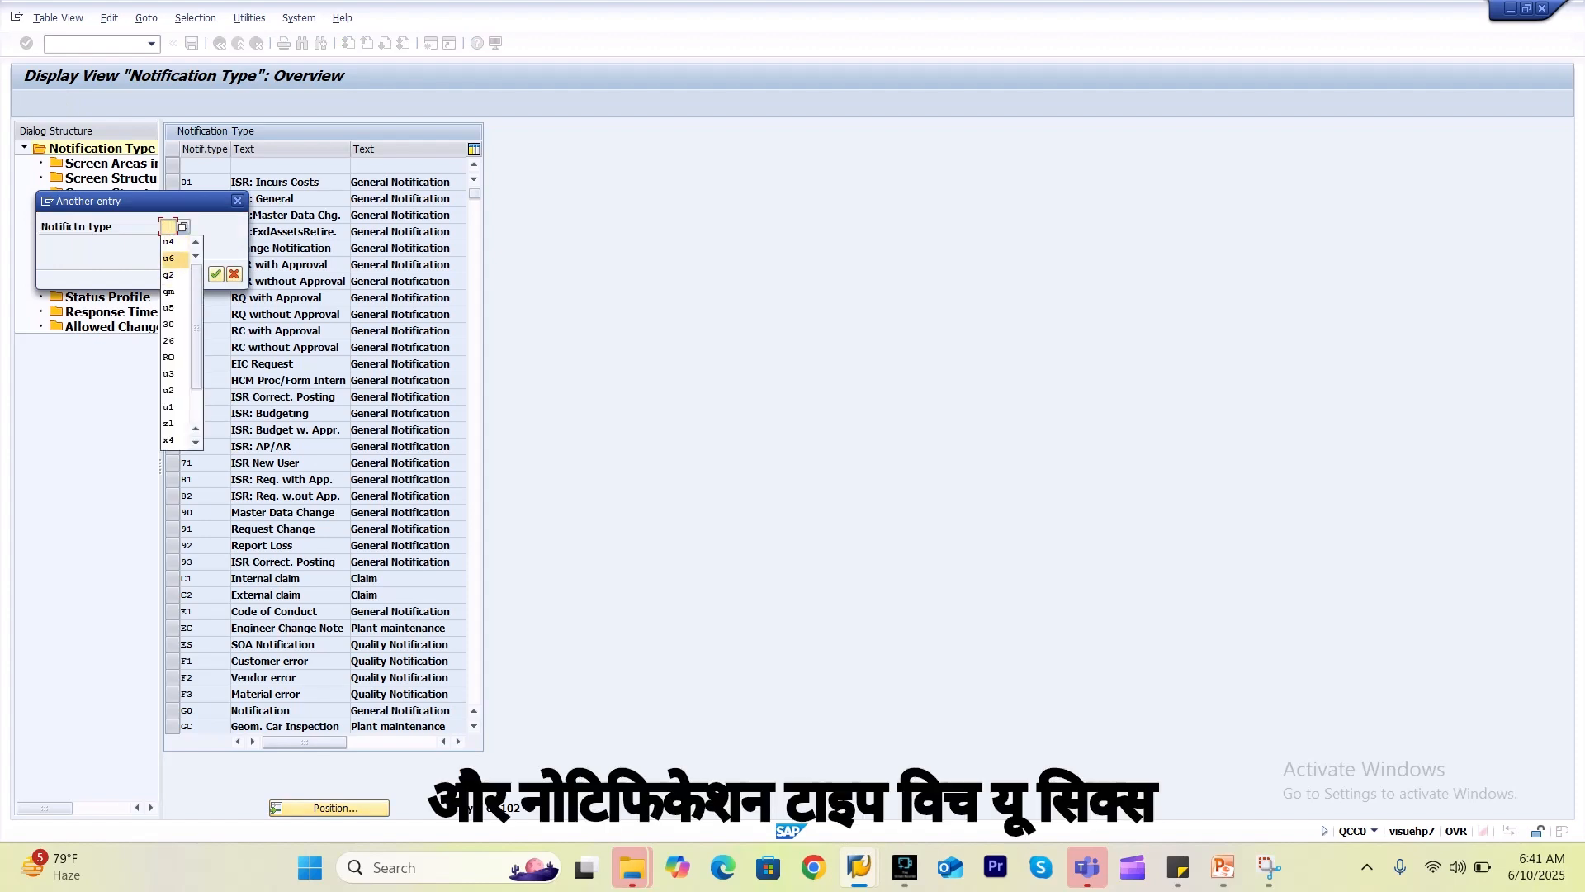
key("Return")
key("Return")
left_click(173, 166)
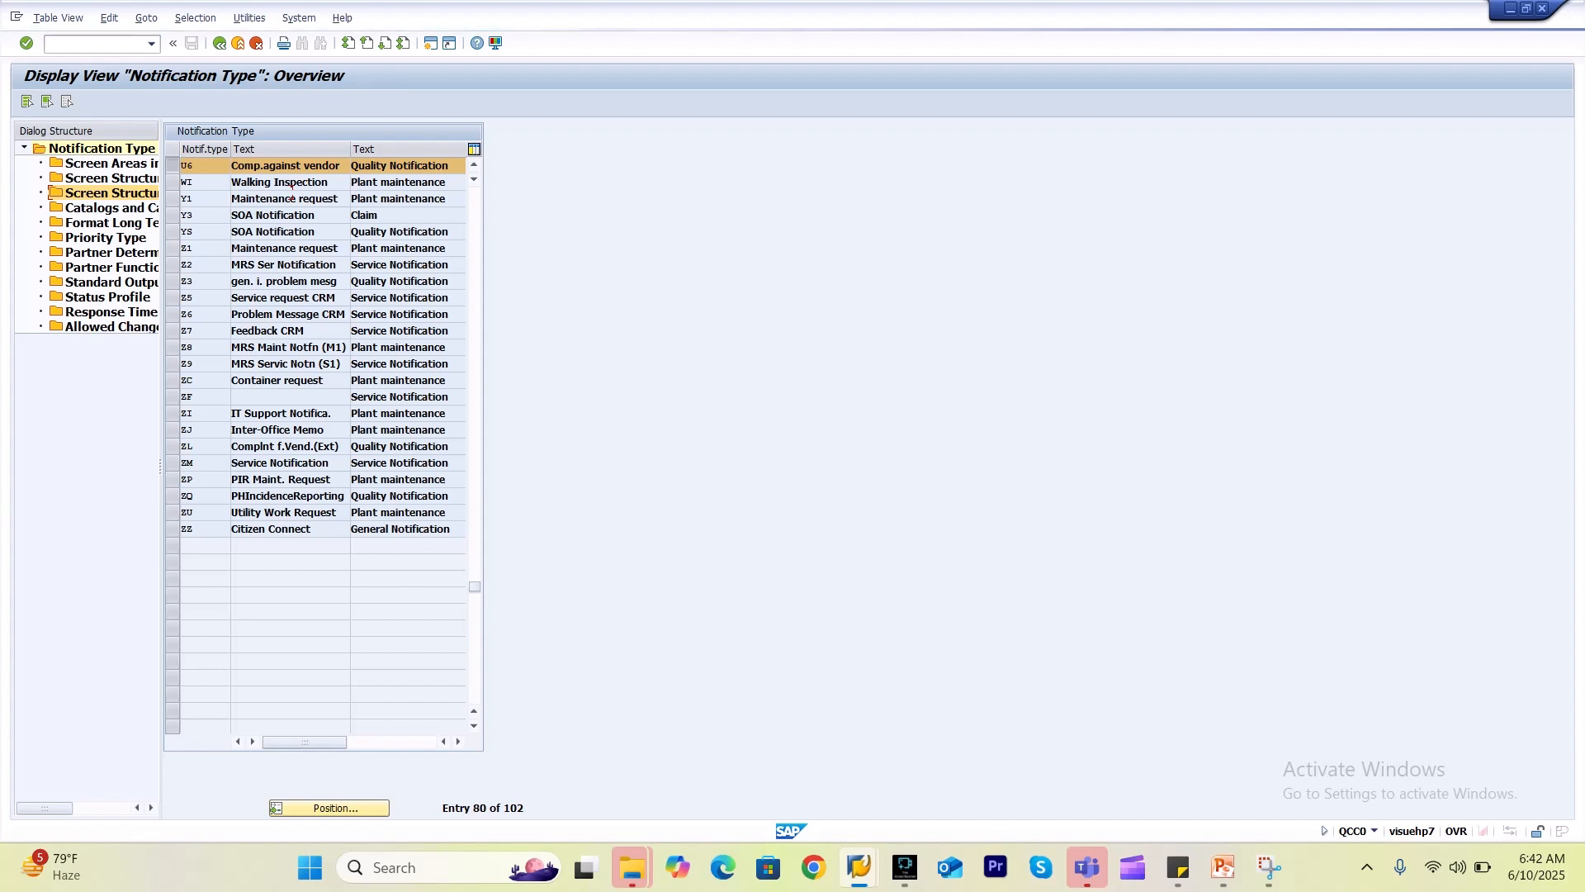
mouse_move(859, 867)
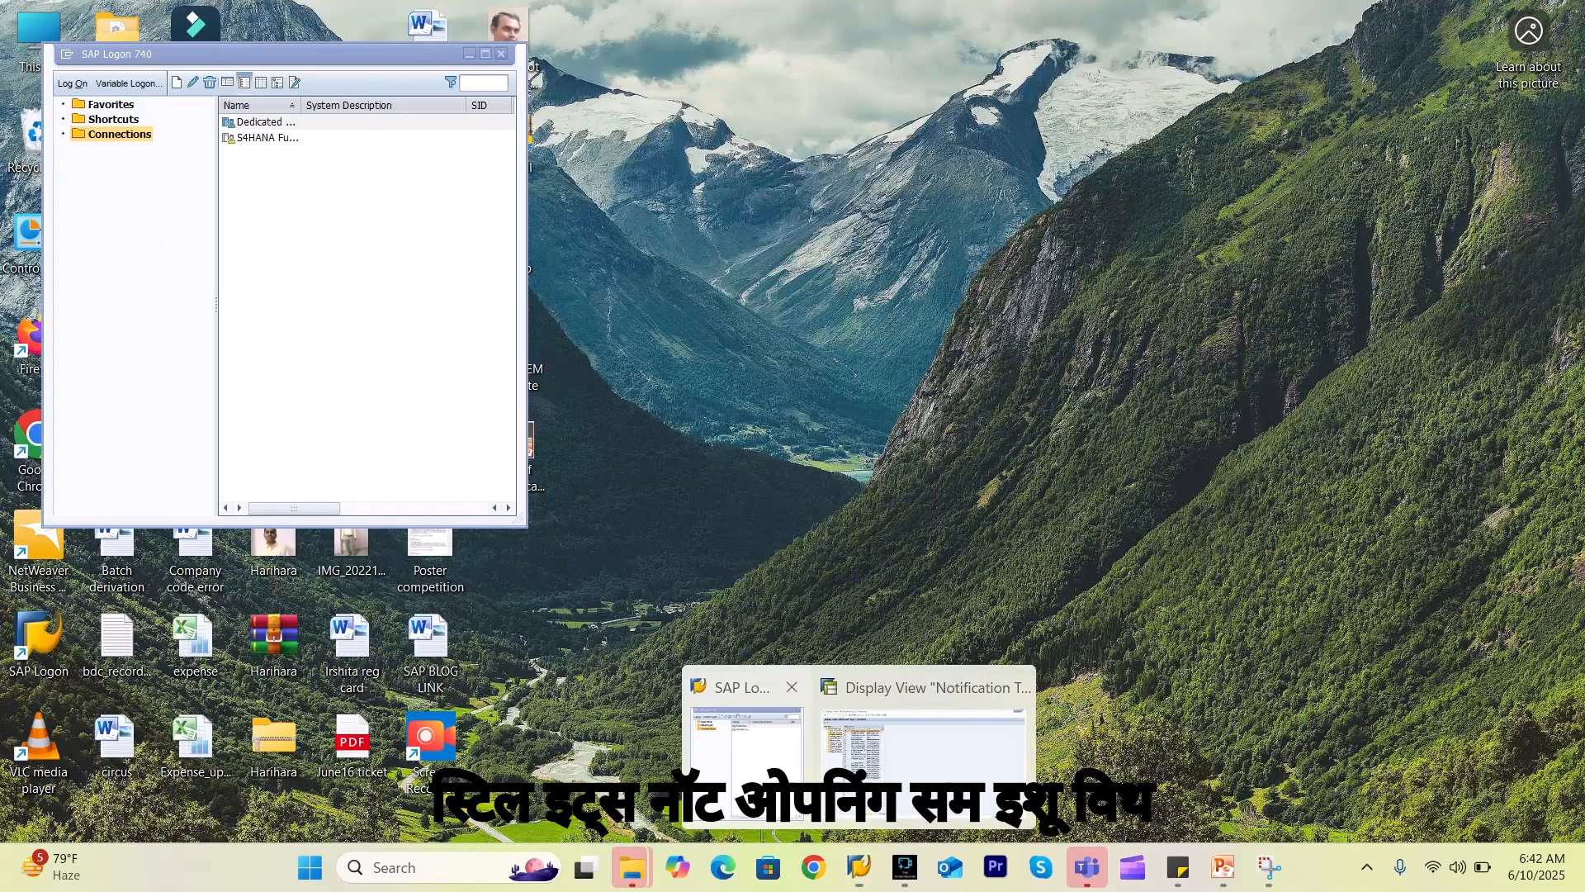
left_click(745, 739)
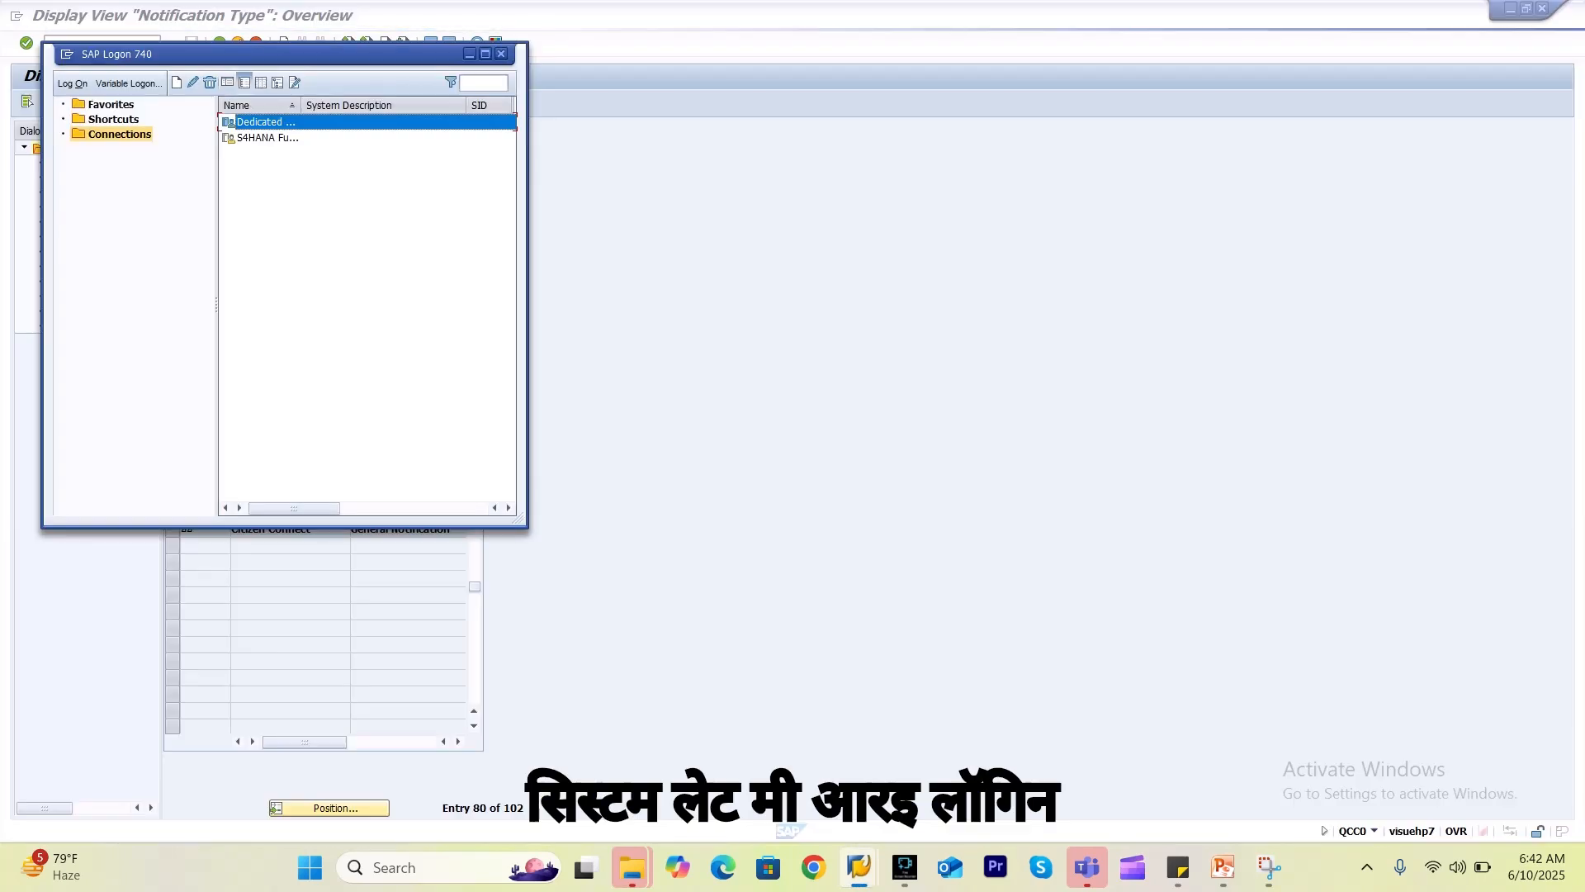
Start a new logon on the first connection with the saved user name and password.
double_click(265, 122)
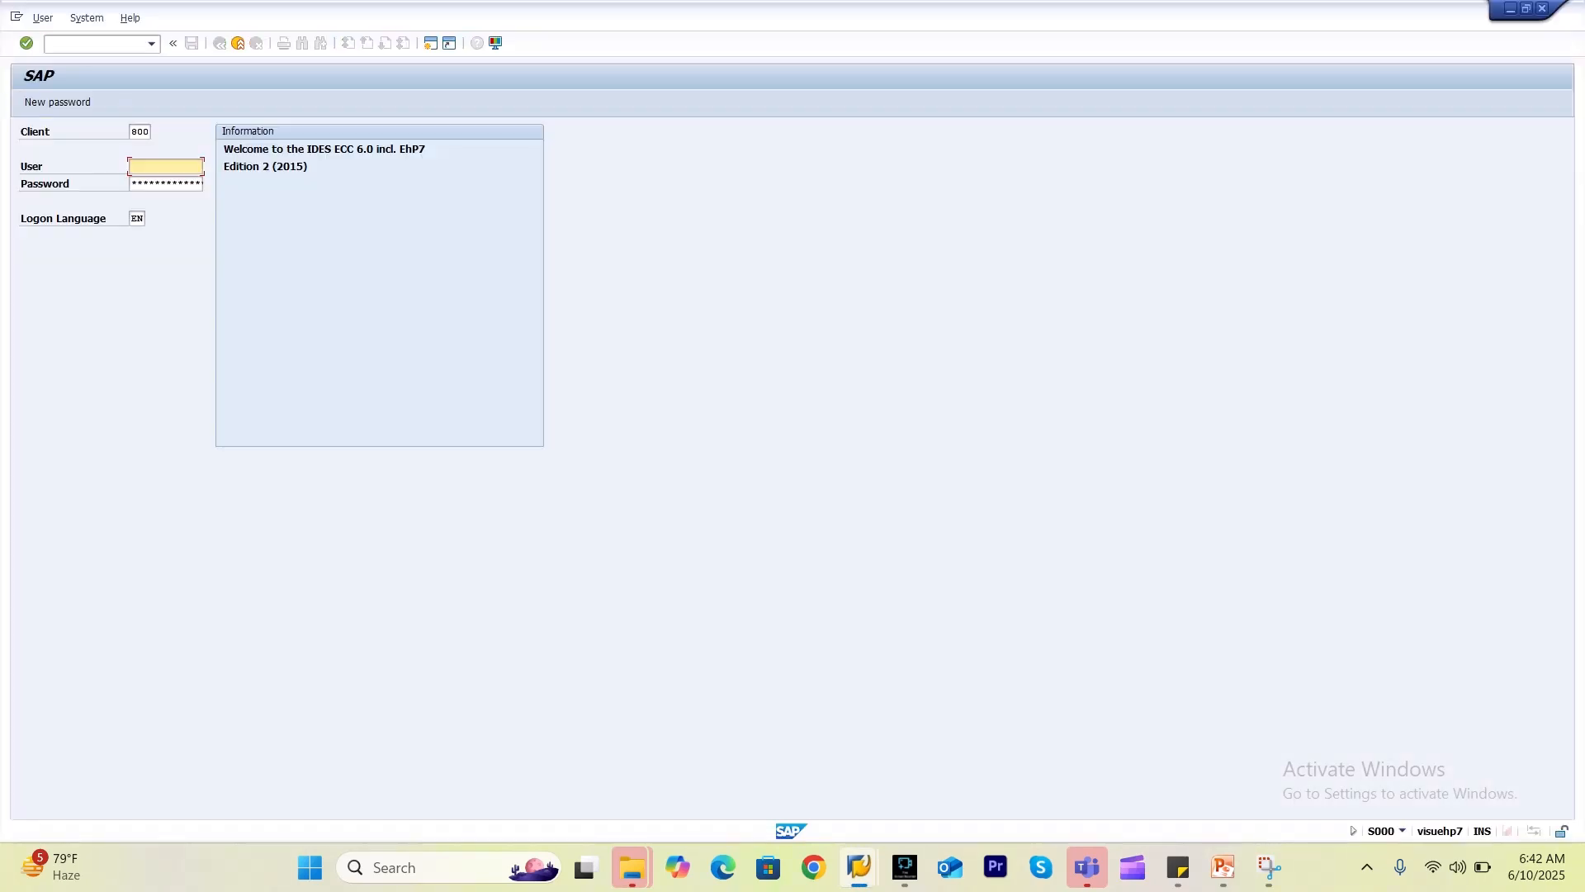
left_click(165, 166)
key("Return")
key("Tab")
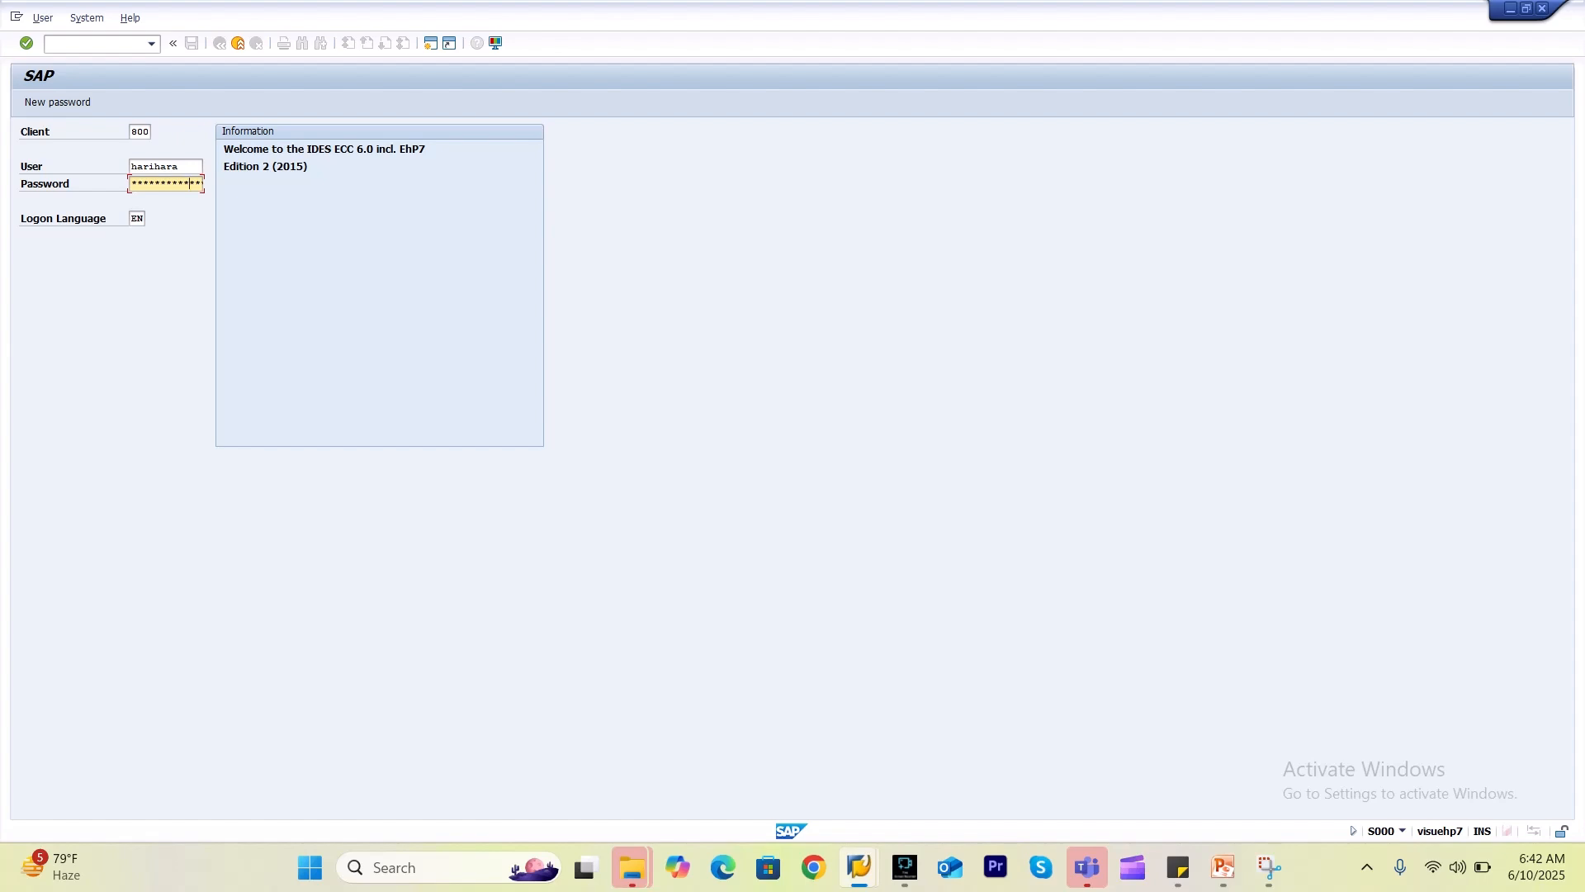
key("Return")
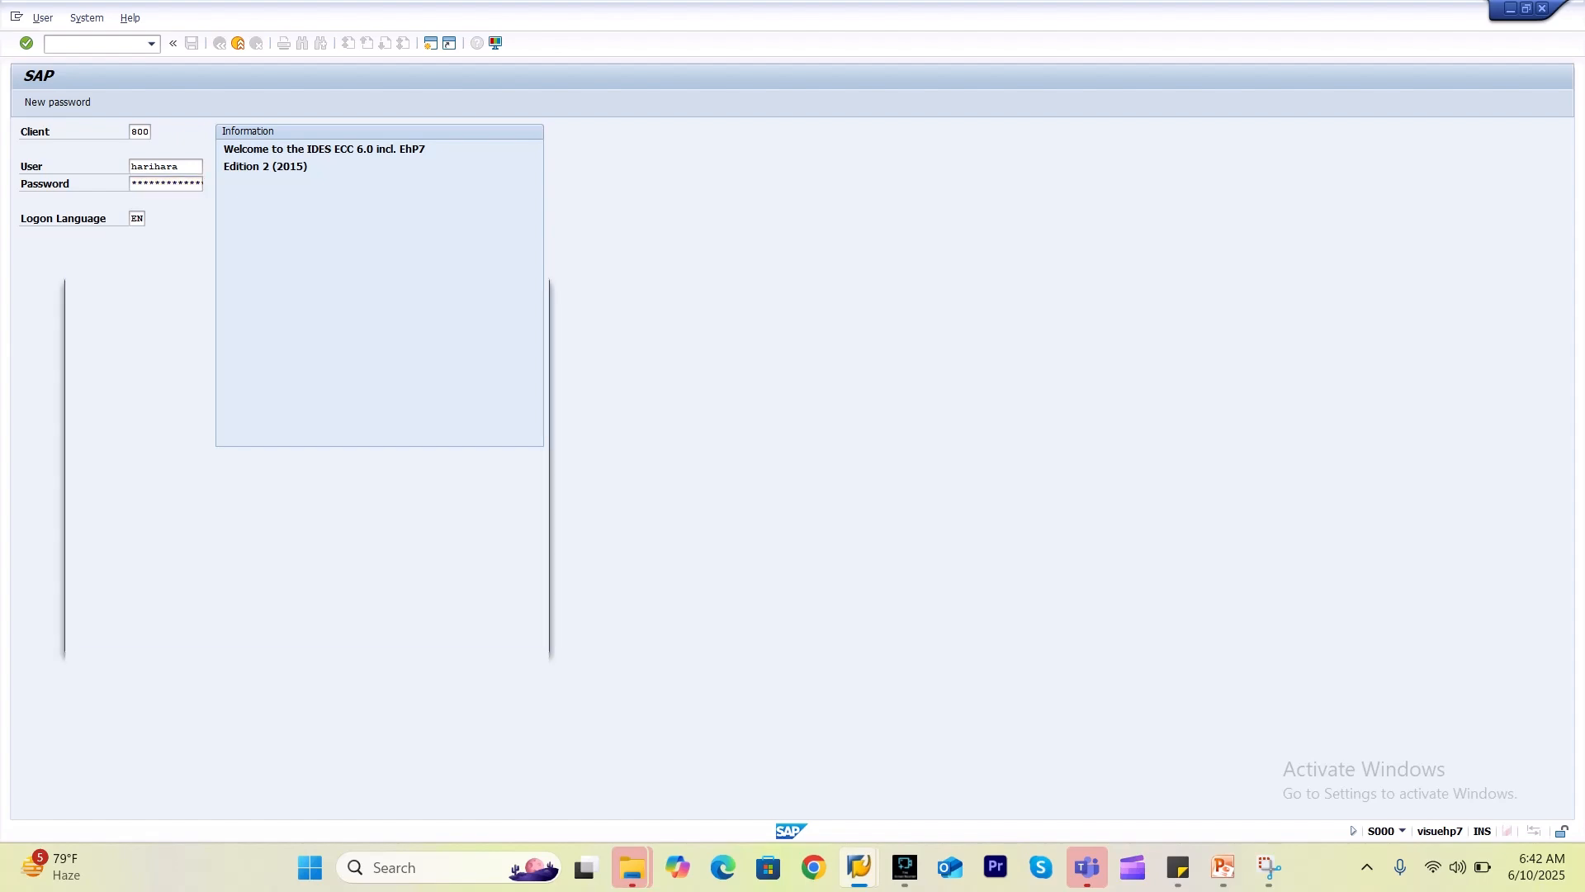
Continue past the multiple-logon dialog, dismiss the message and run QCC0.
key("space")
key("Return")
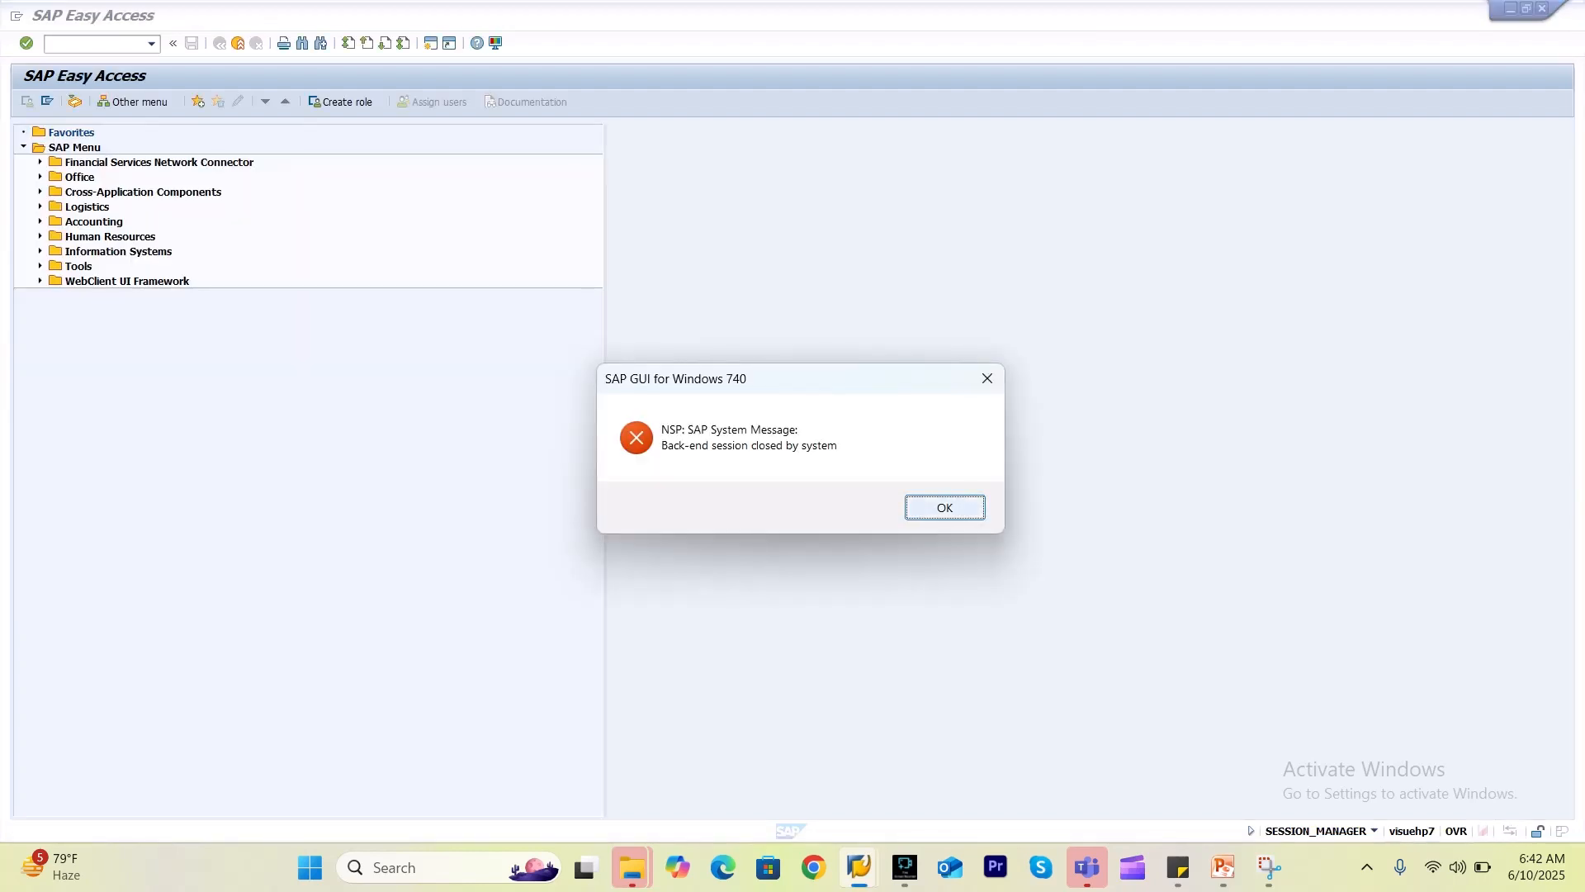
key("Return")
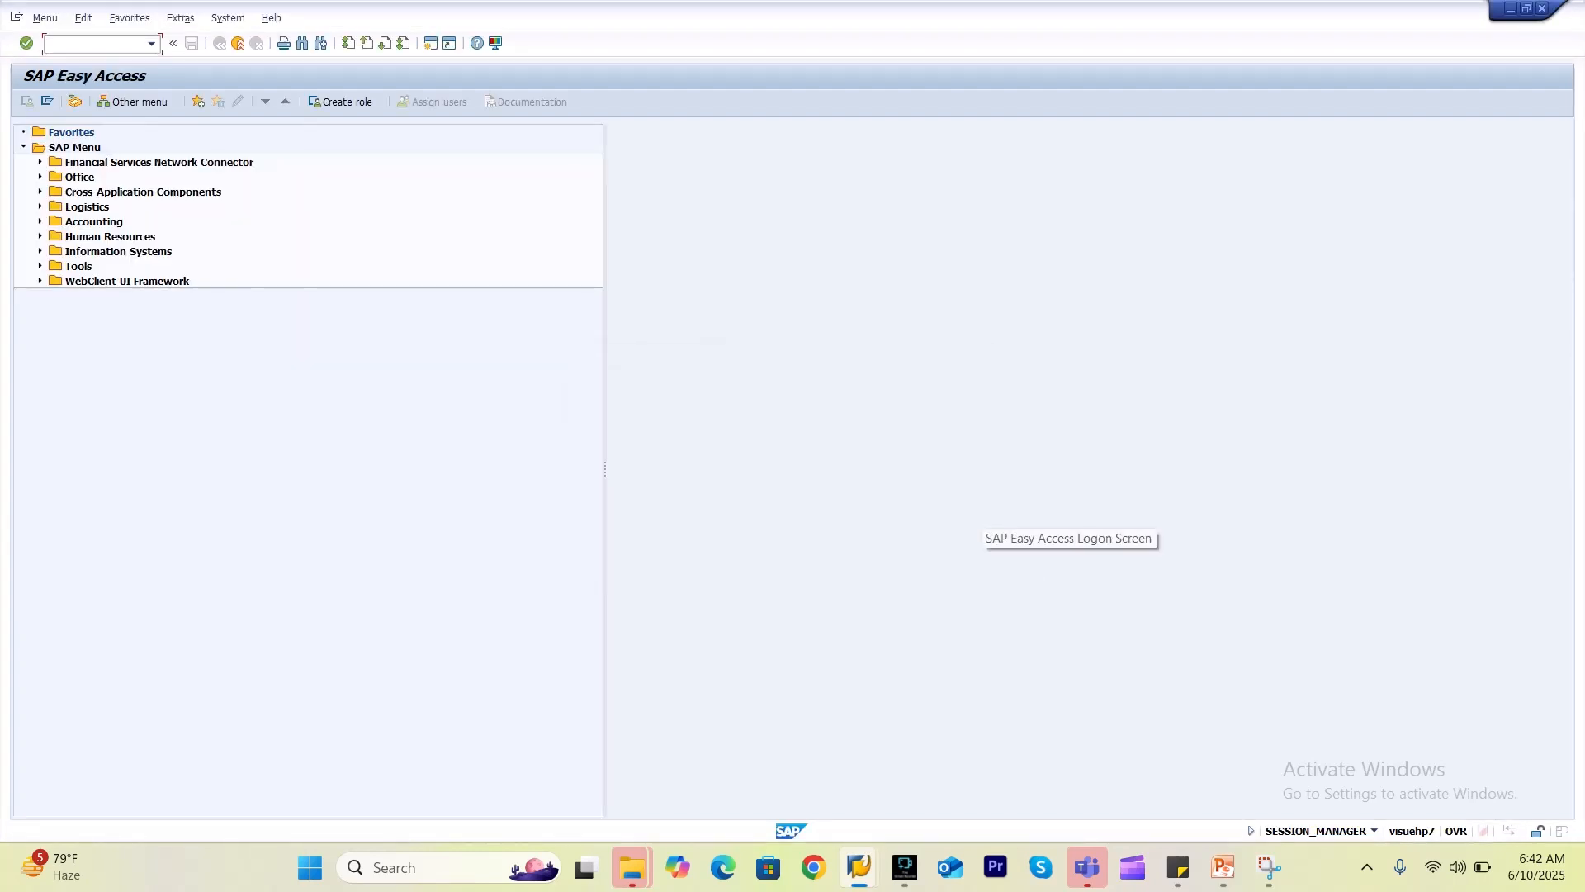
type("qcc0")
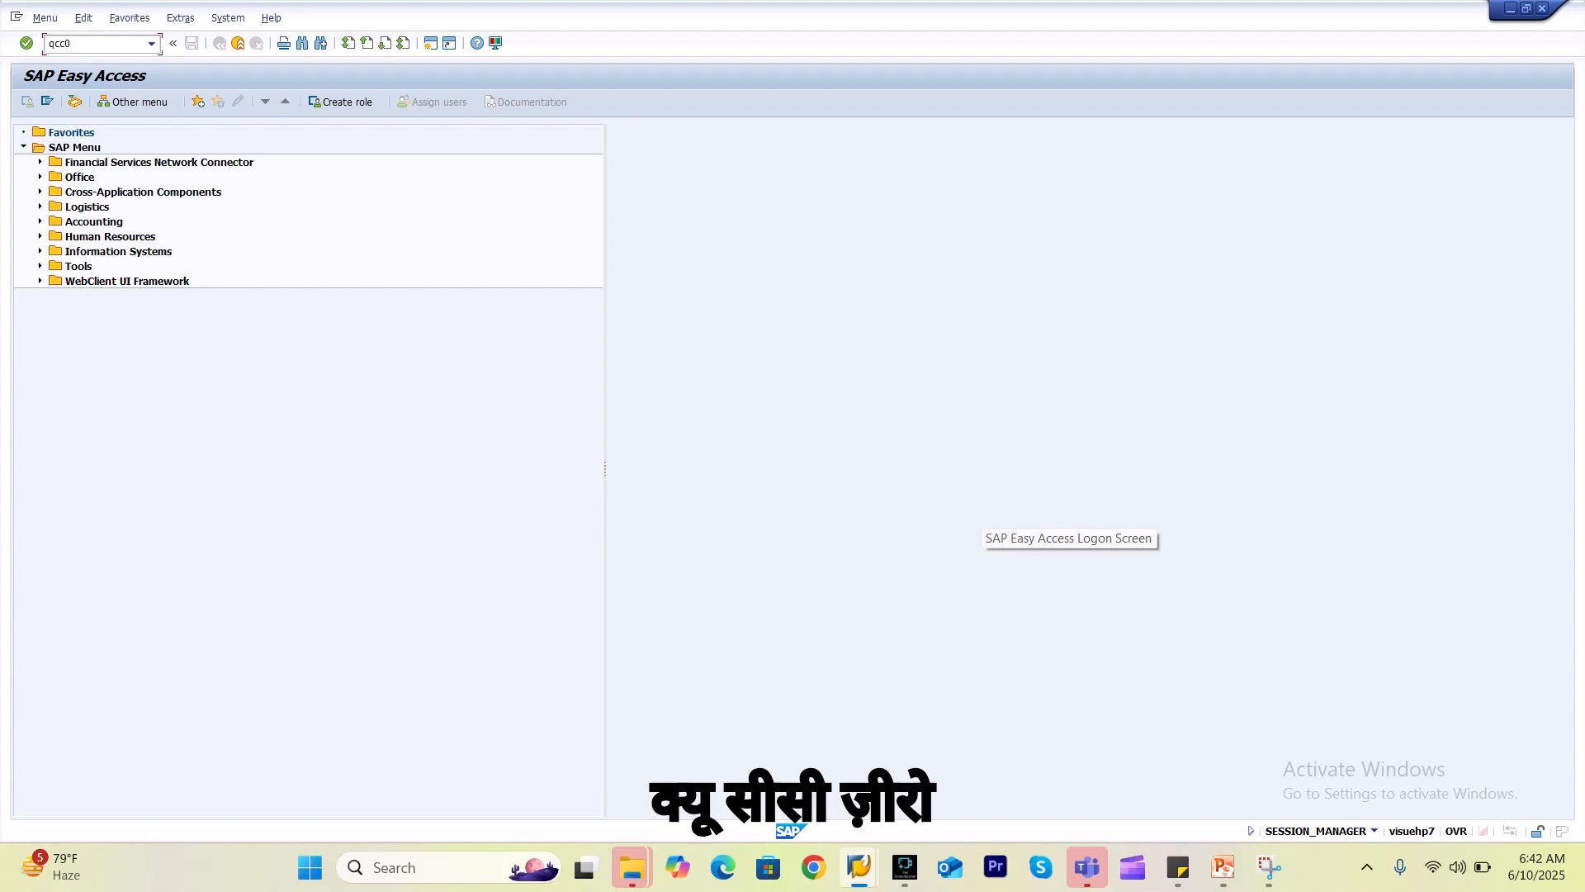
key("Return")
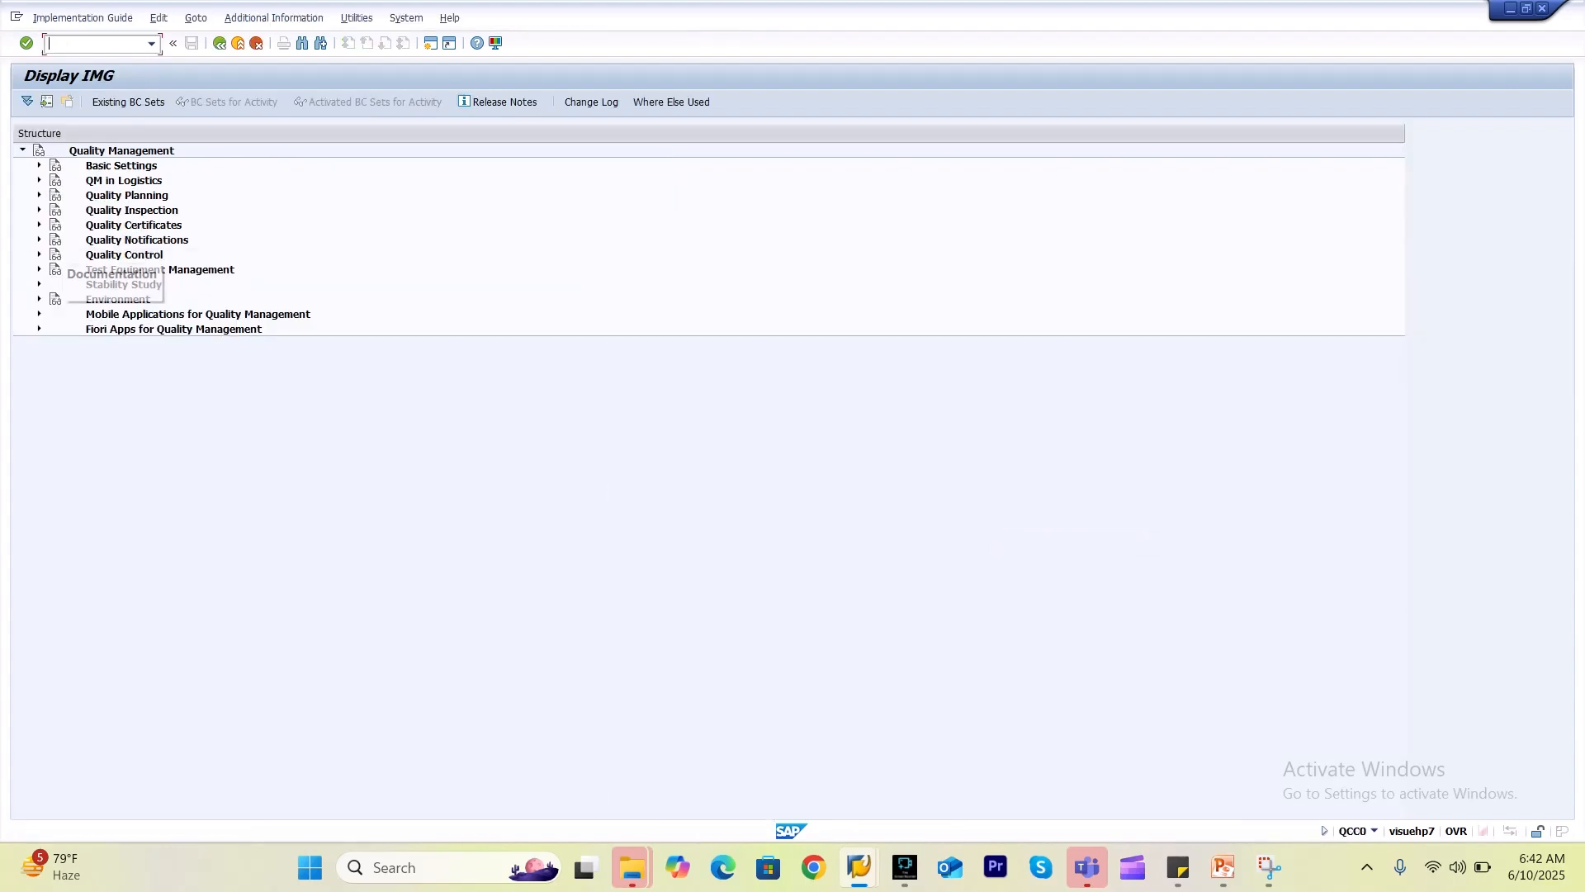
Expand Quality Notifications, open the Notification Type overview and jump to U6.
left_click(39, 240)
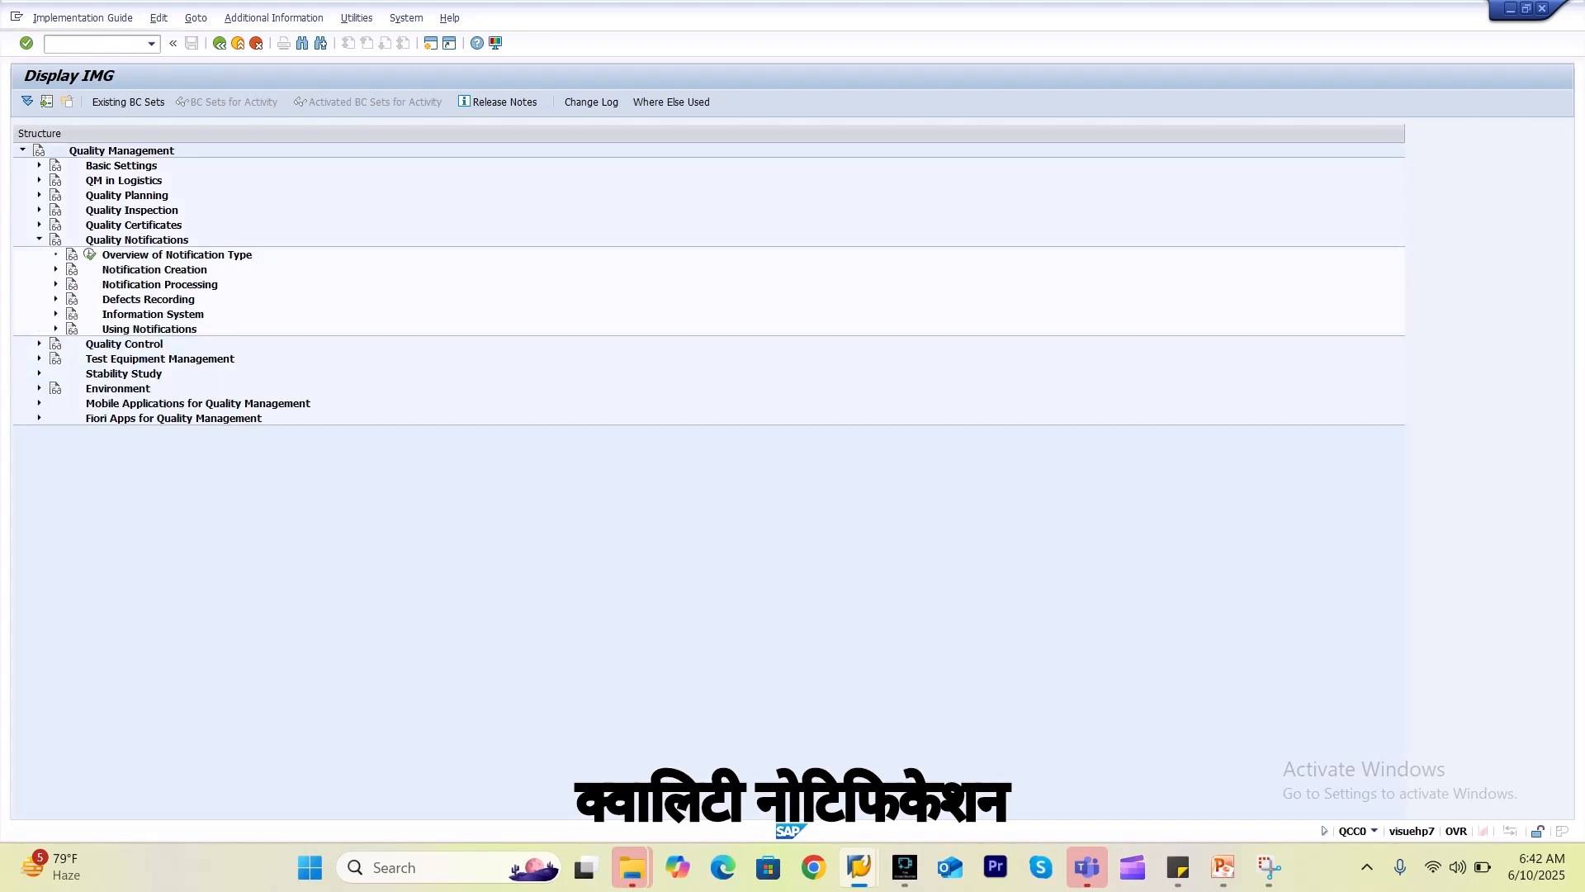
left_click(89, 254)
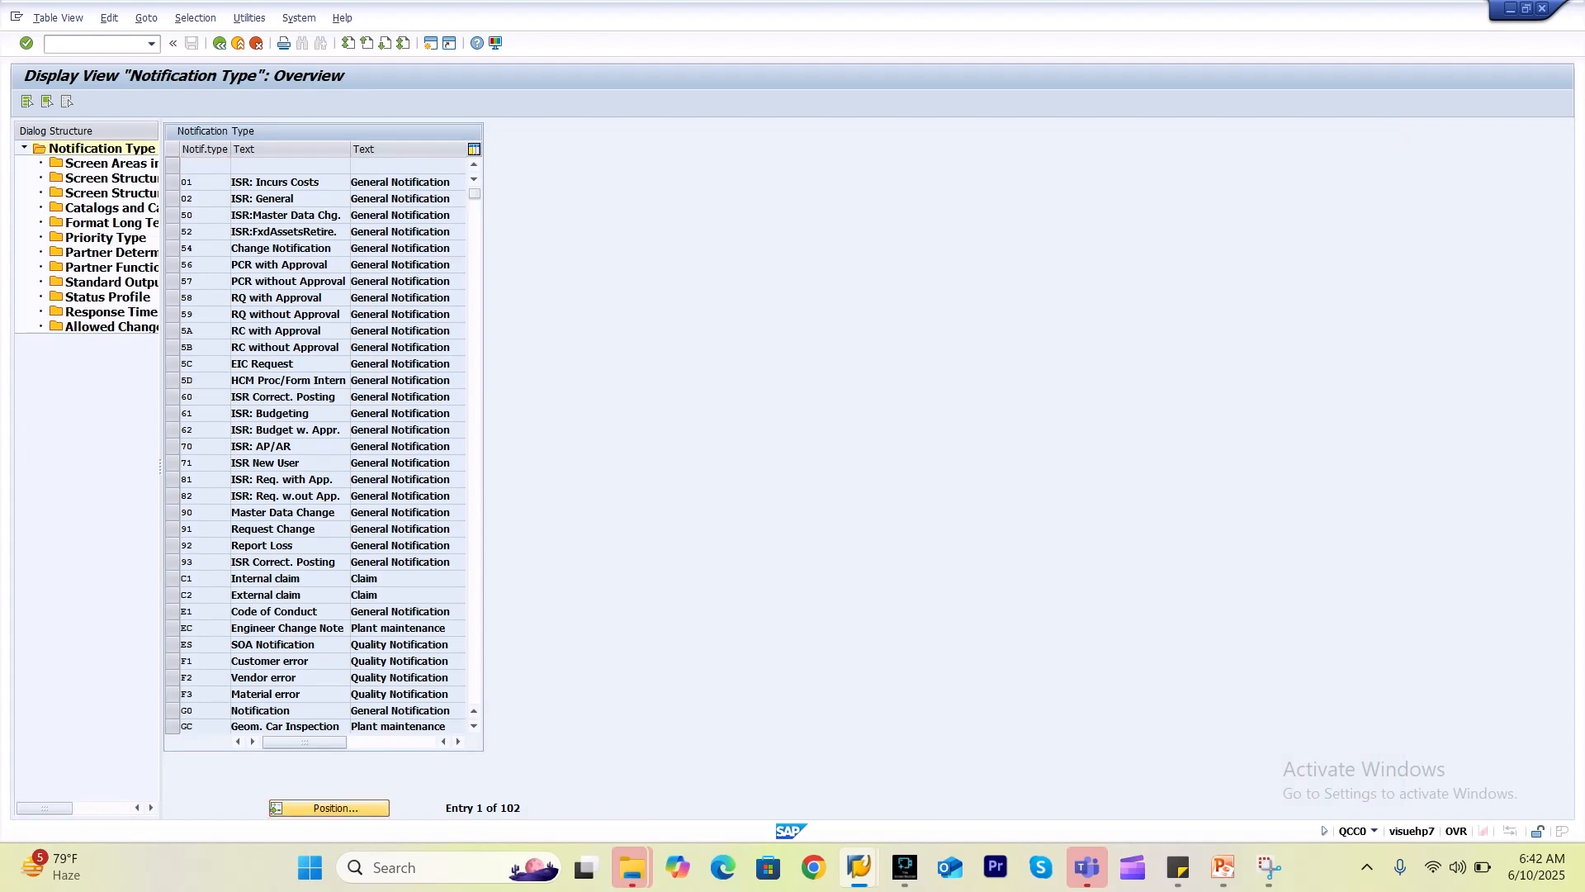
left_click(329, 808)
type("u6")
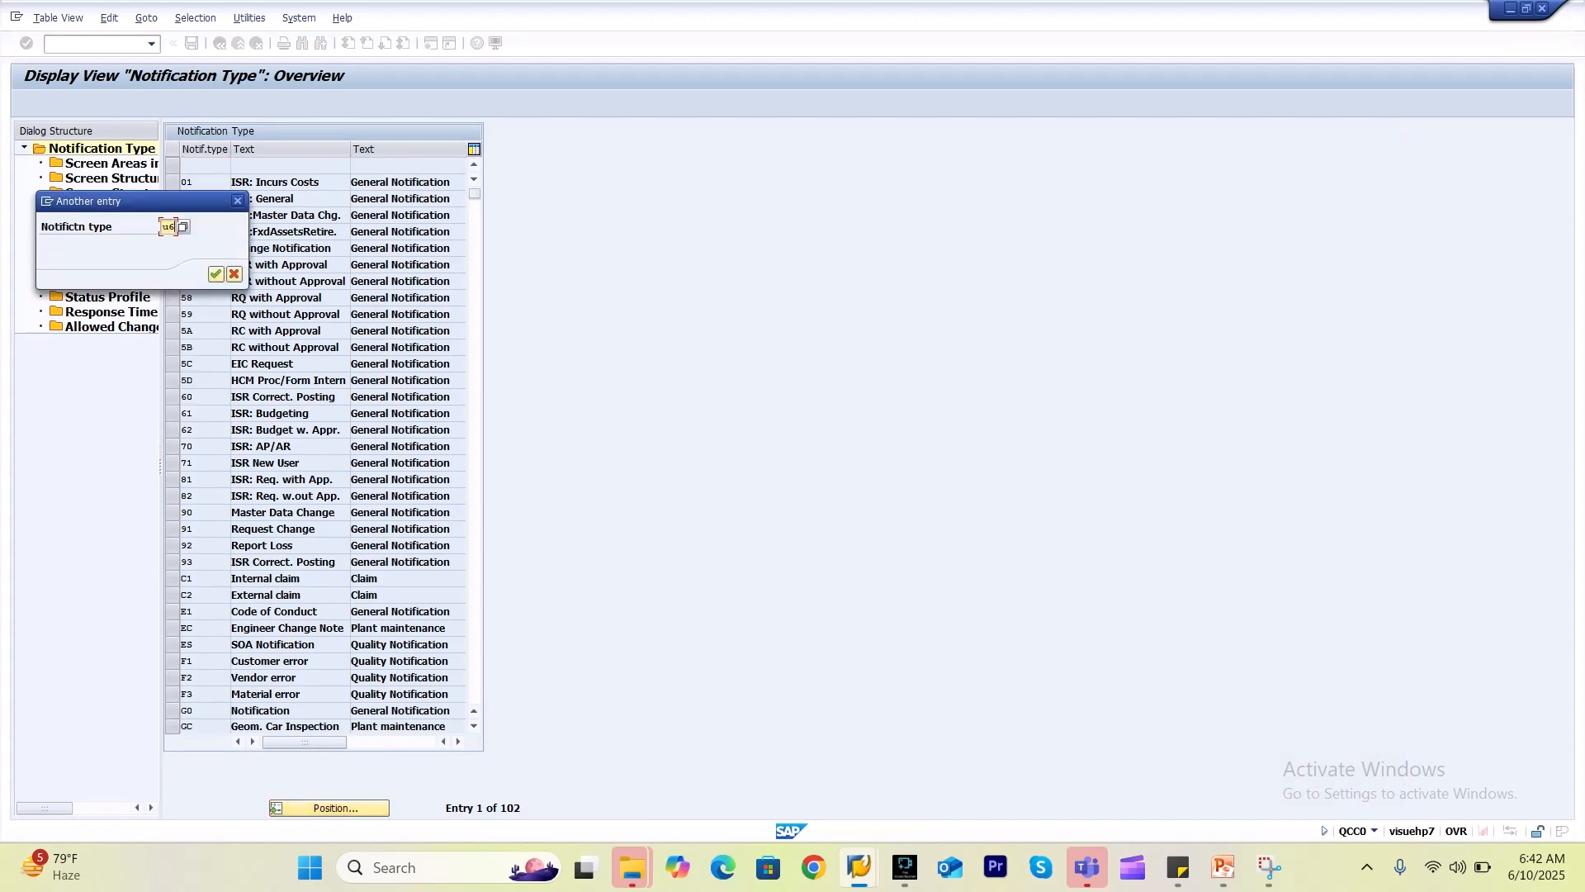
key("Return")
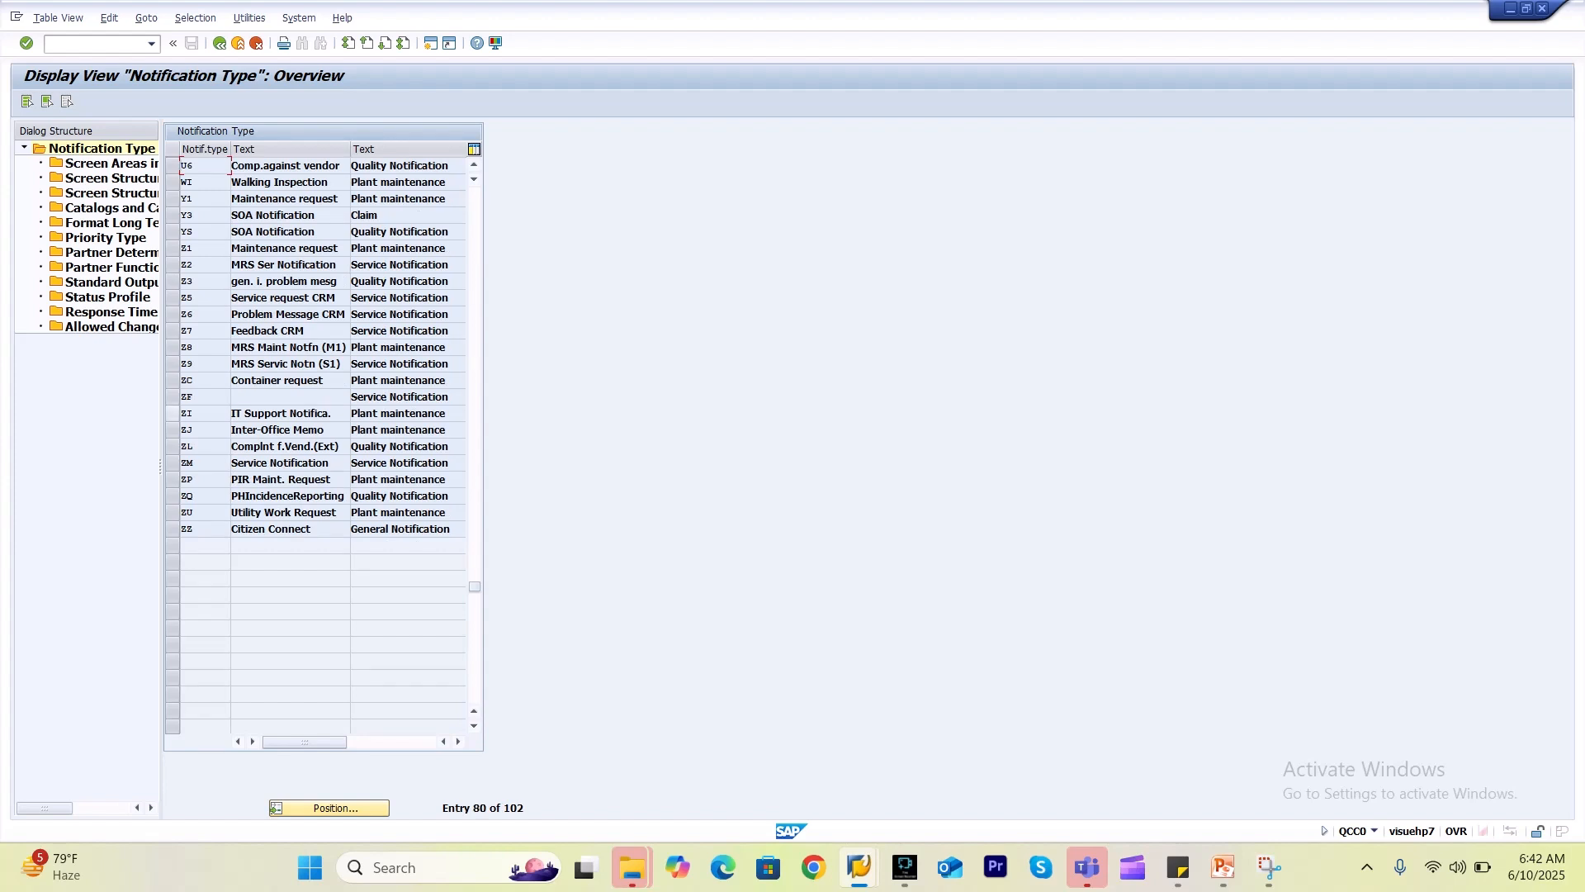
Widen the dialog structure pane, view U6's empty Simplified View structure, then reselect U6.
left_click_drag(160, 467, 326, 466)
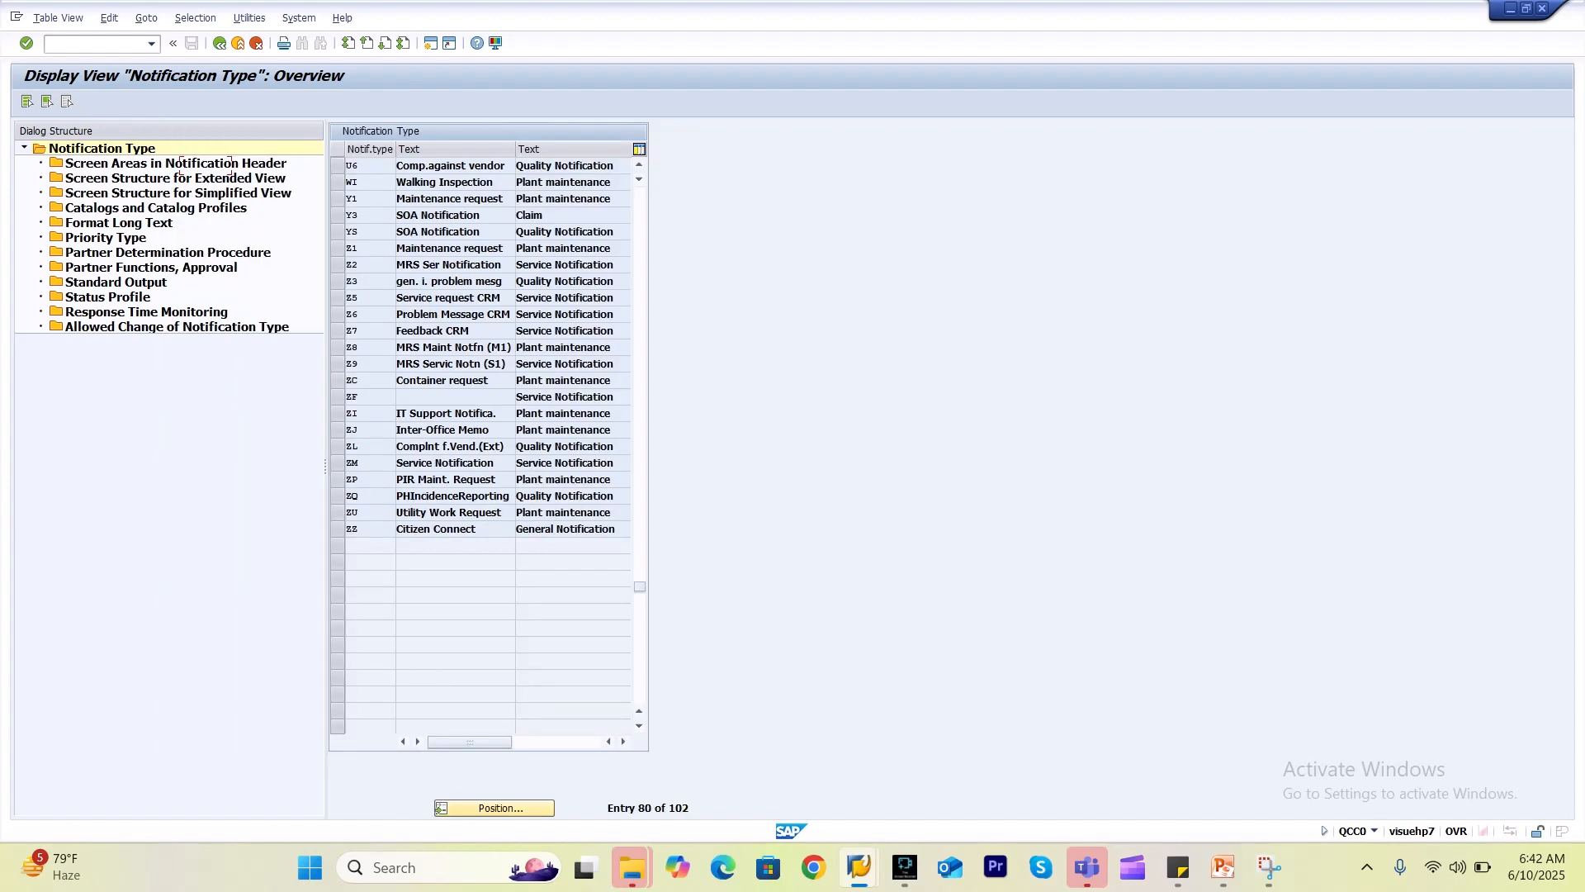
left_click(337, 166)
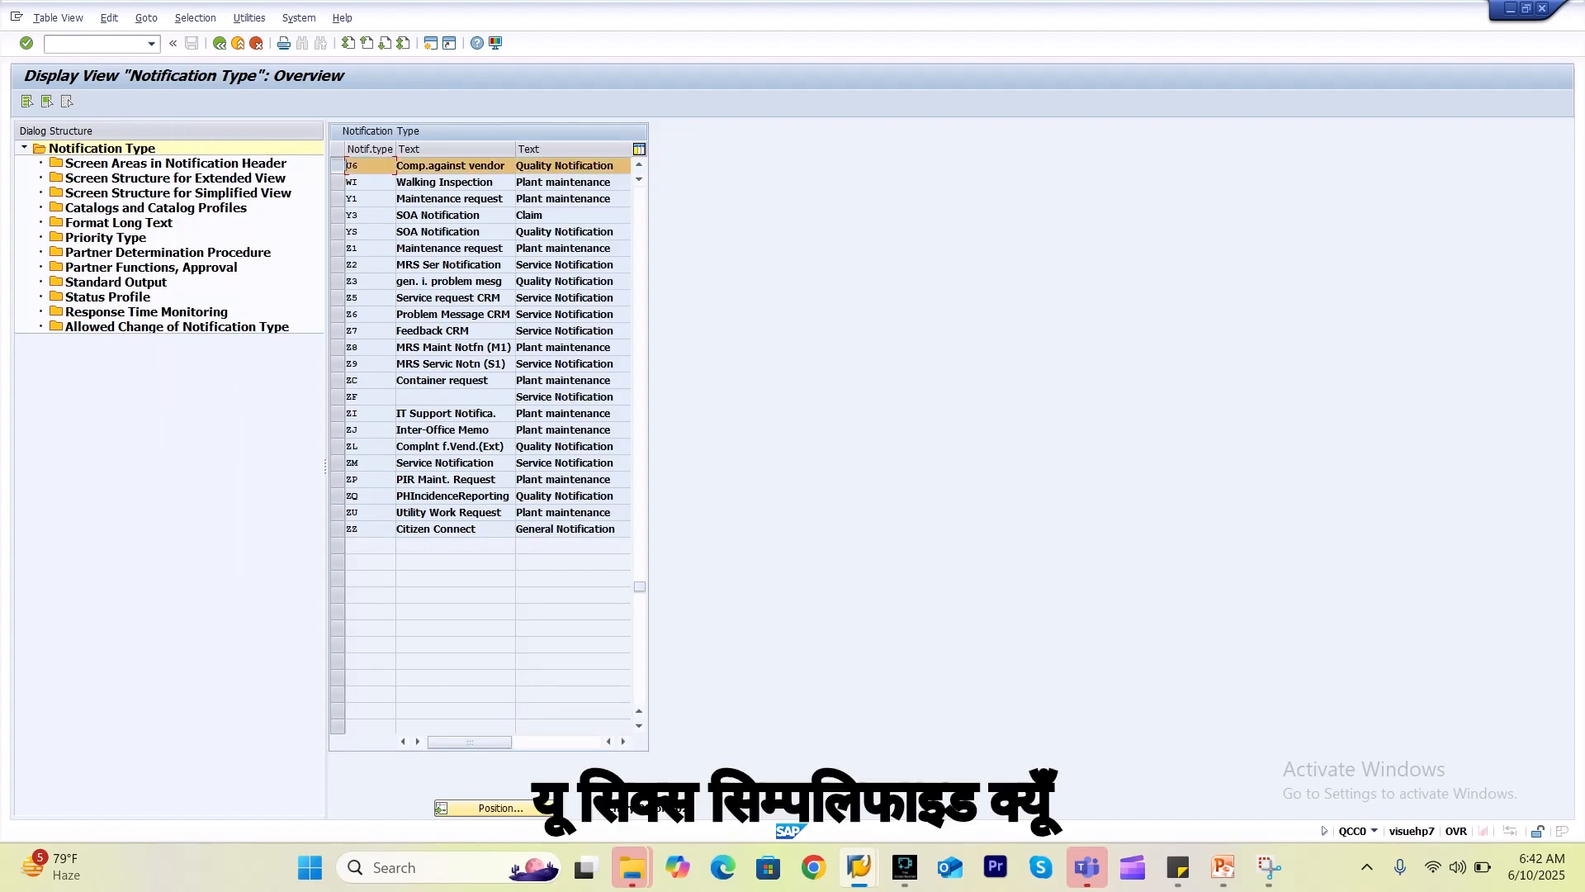
double_click(266, 192)
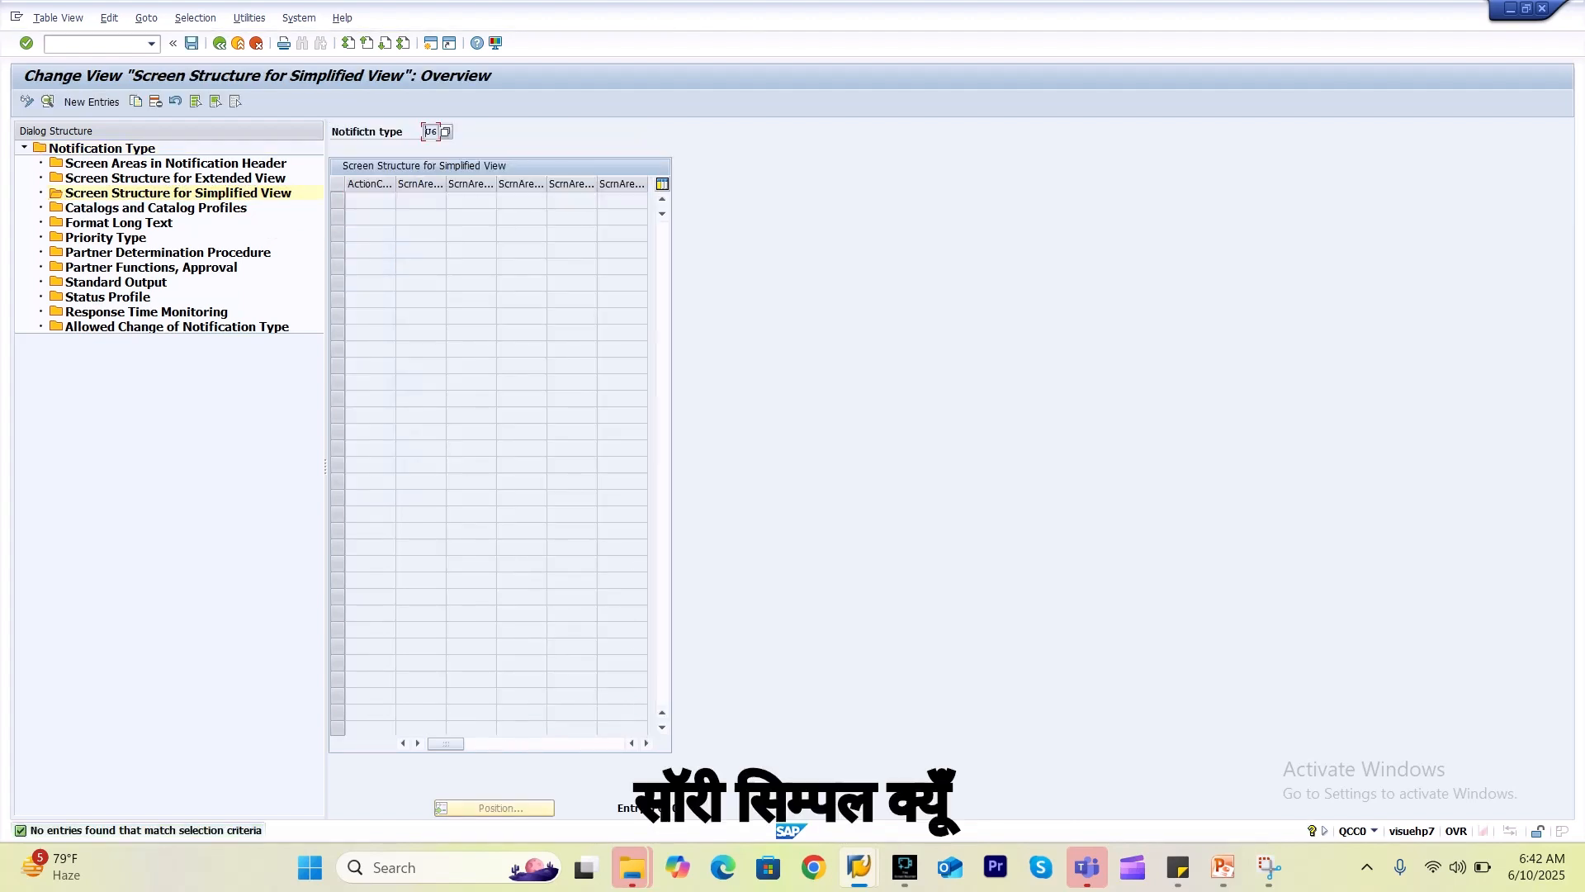
left_click(218, 43)
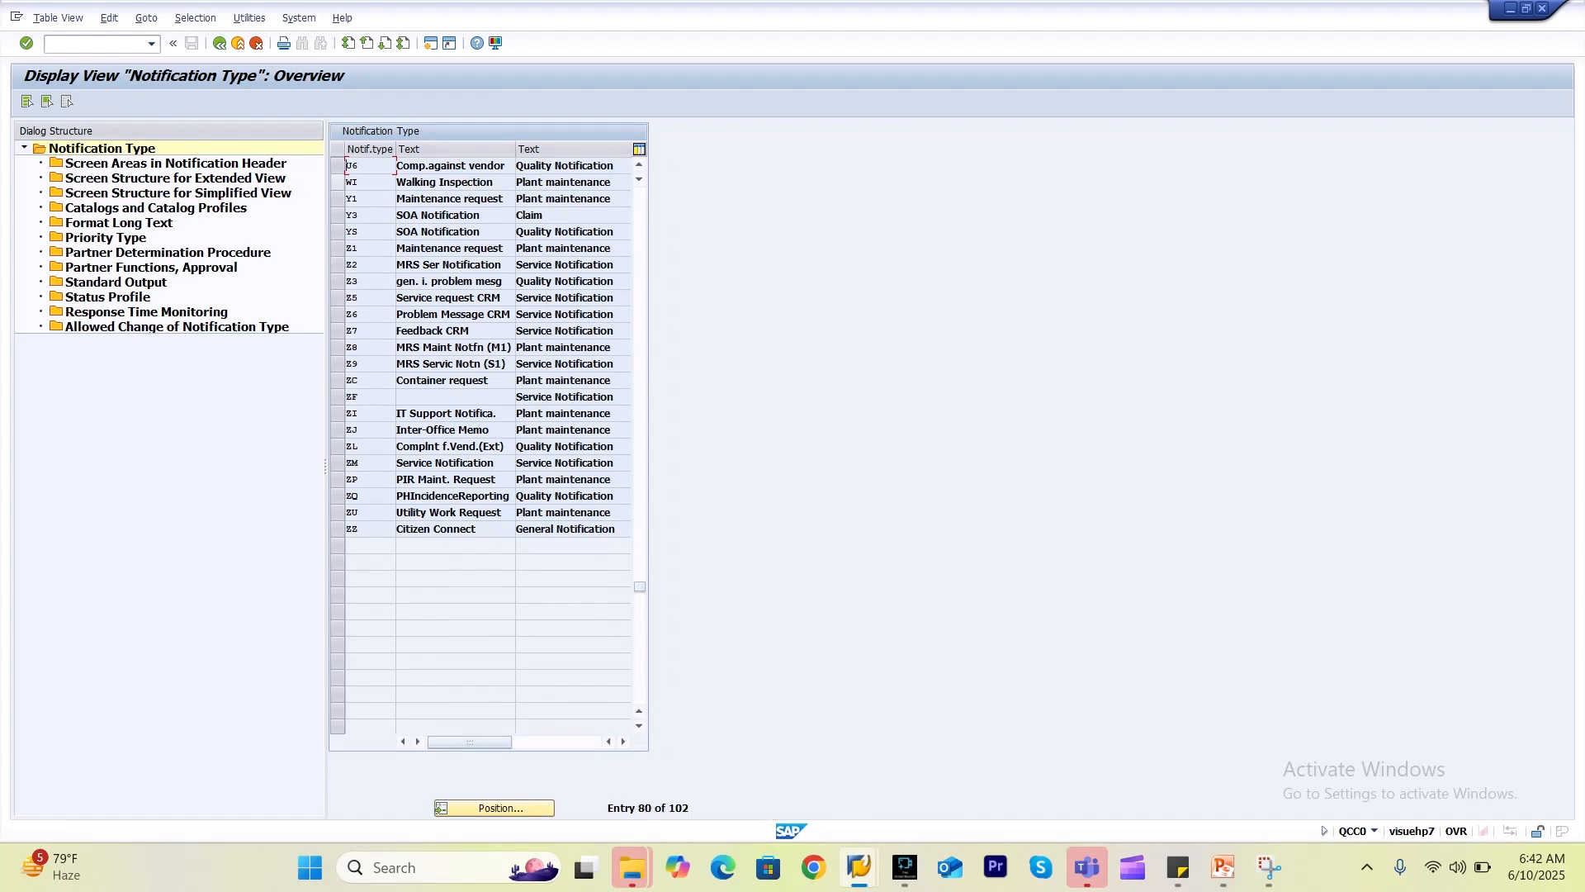
left_click(338, 165)
Open tab 10\TAB03 details and set screen areas 010 Processing and 050 Quantities.
double_click(175, 178)
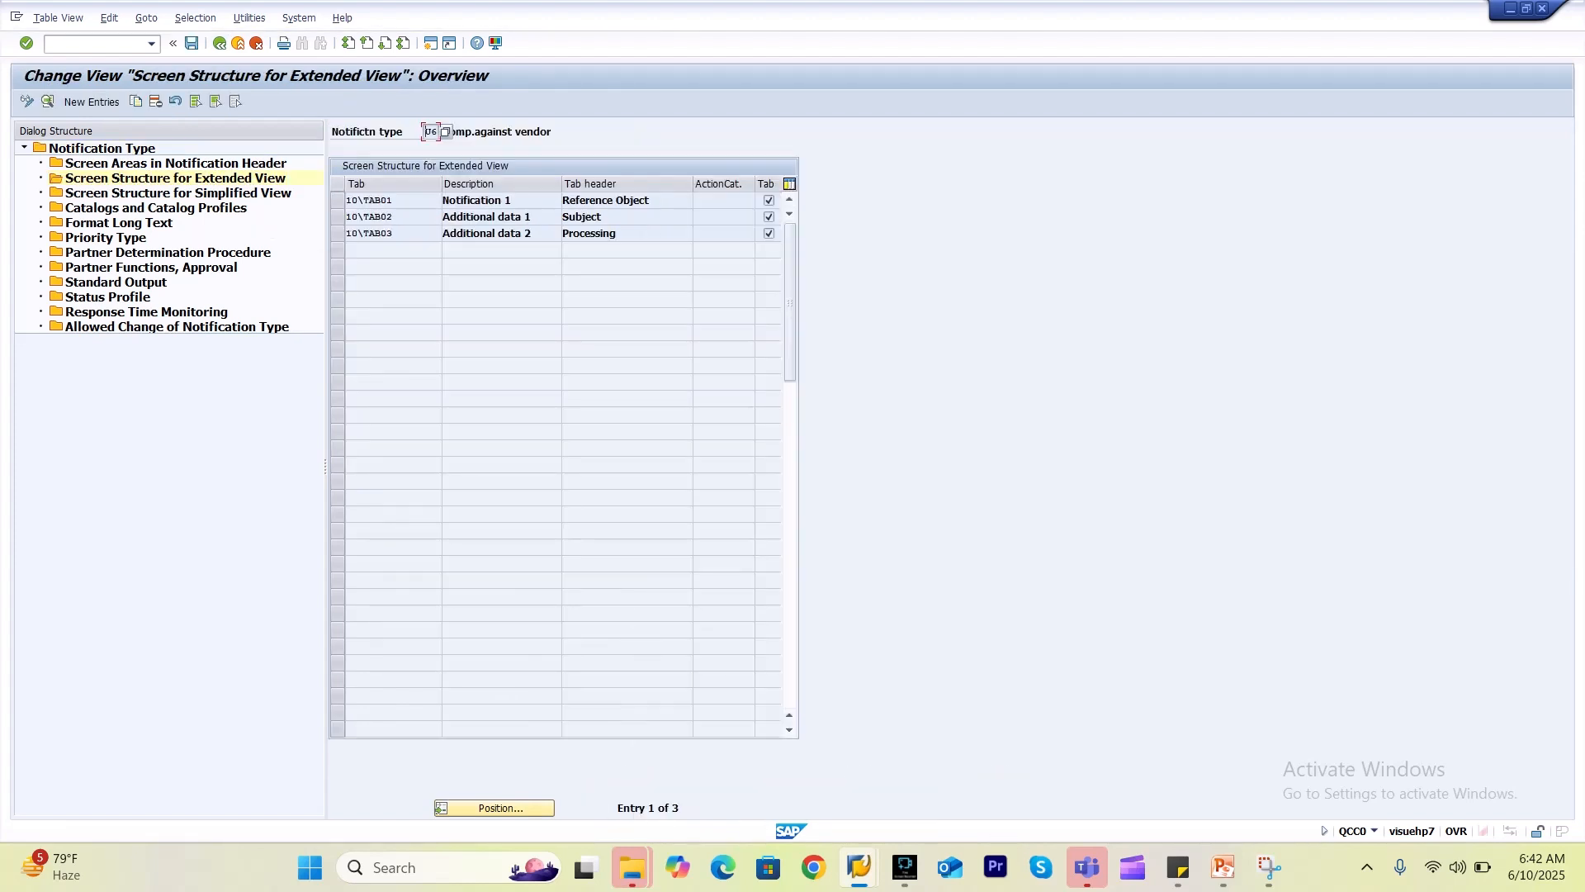
left_click(337, 233)
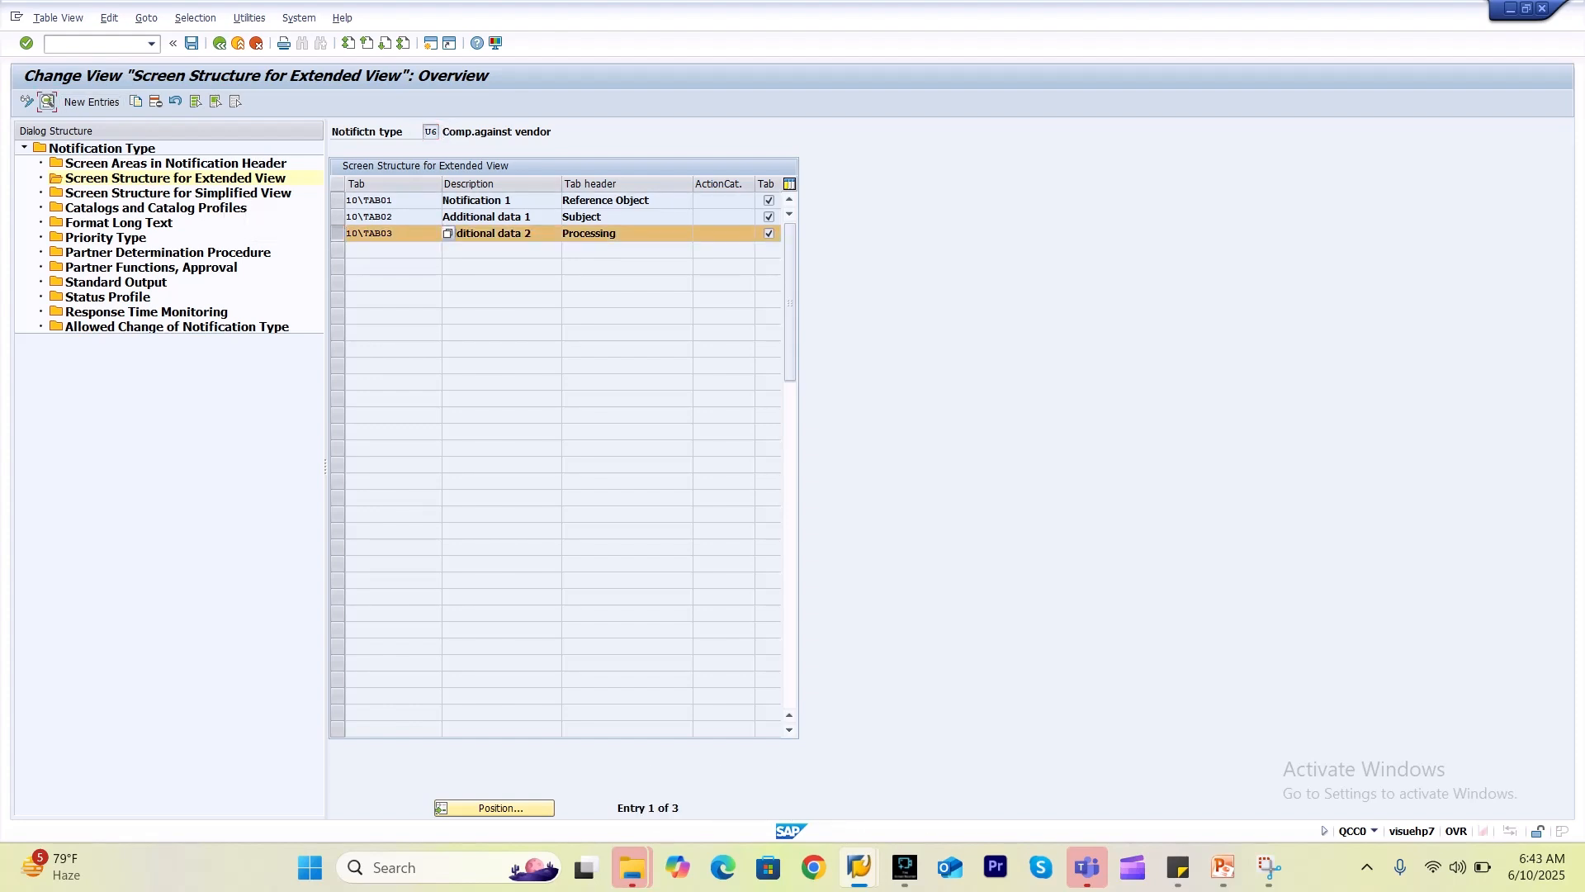
left_click(47, 102)
left_click(433, 358)
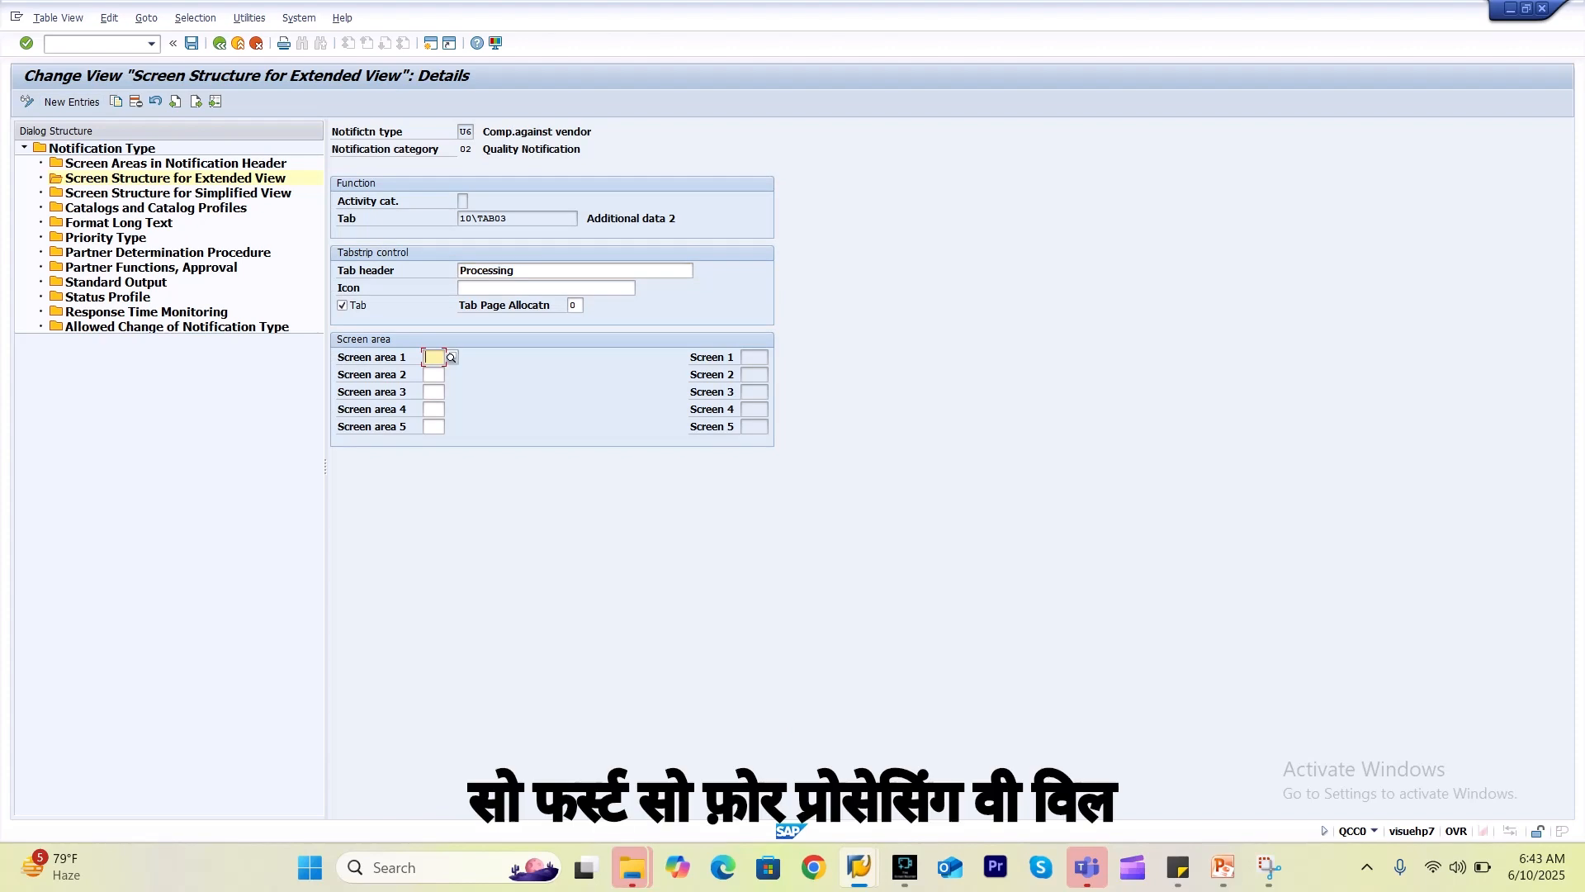
key("F4")
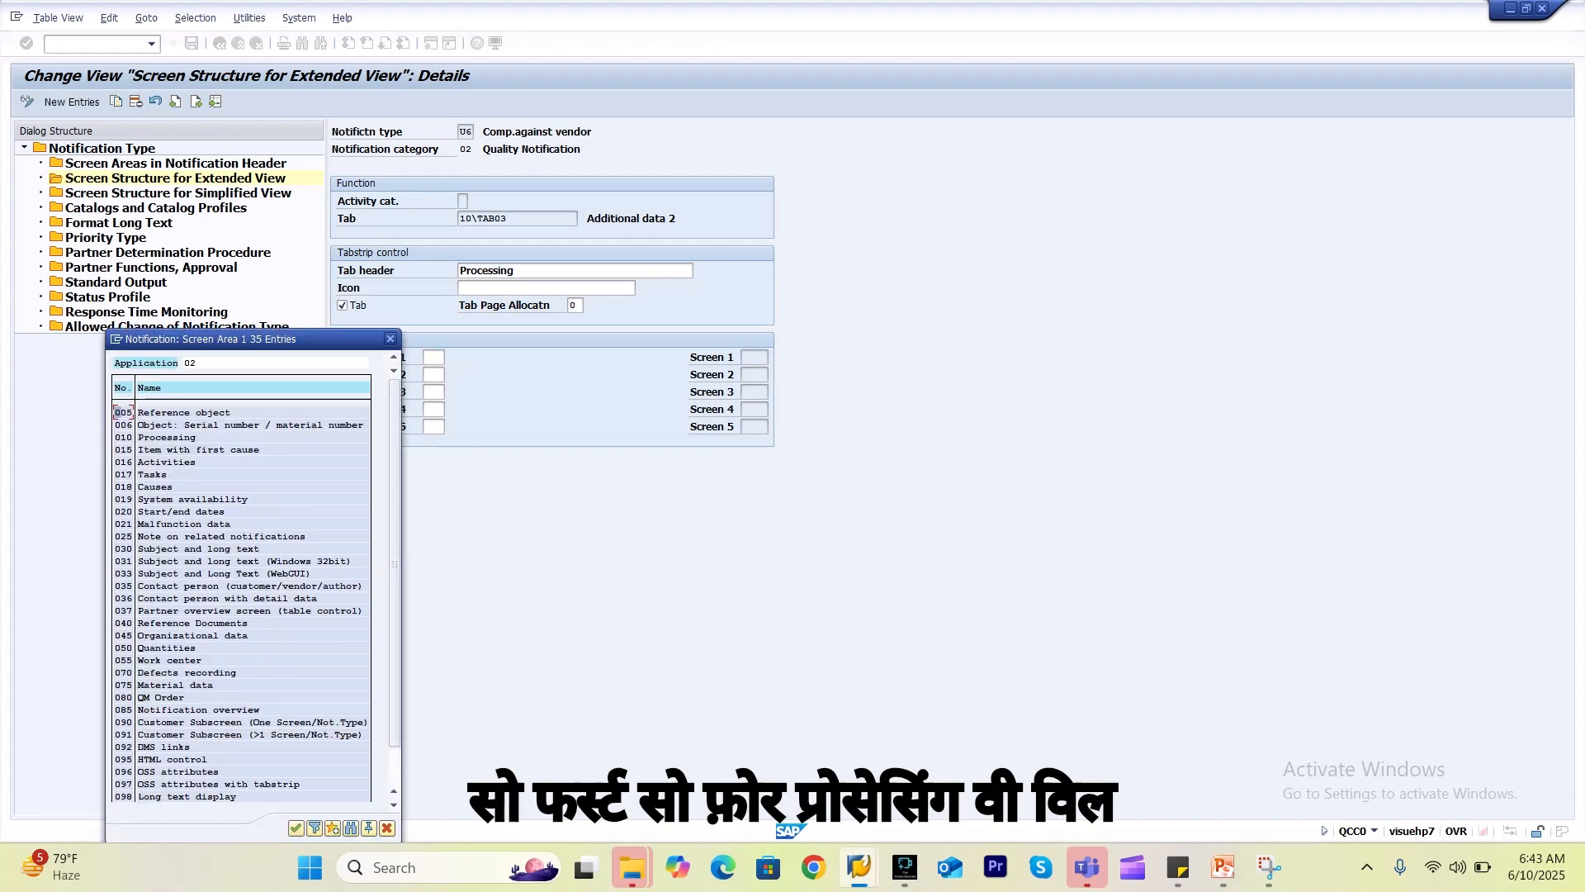
double_click(187, 437)
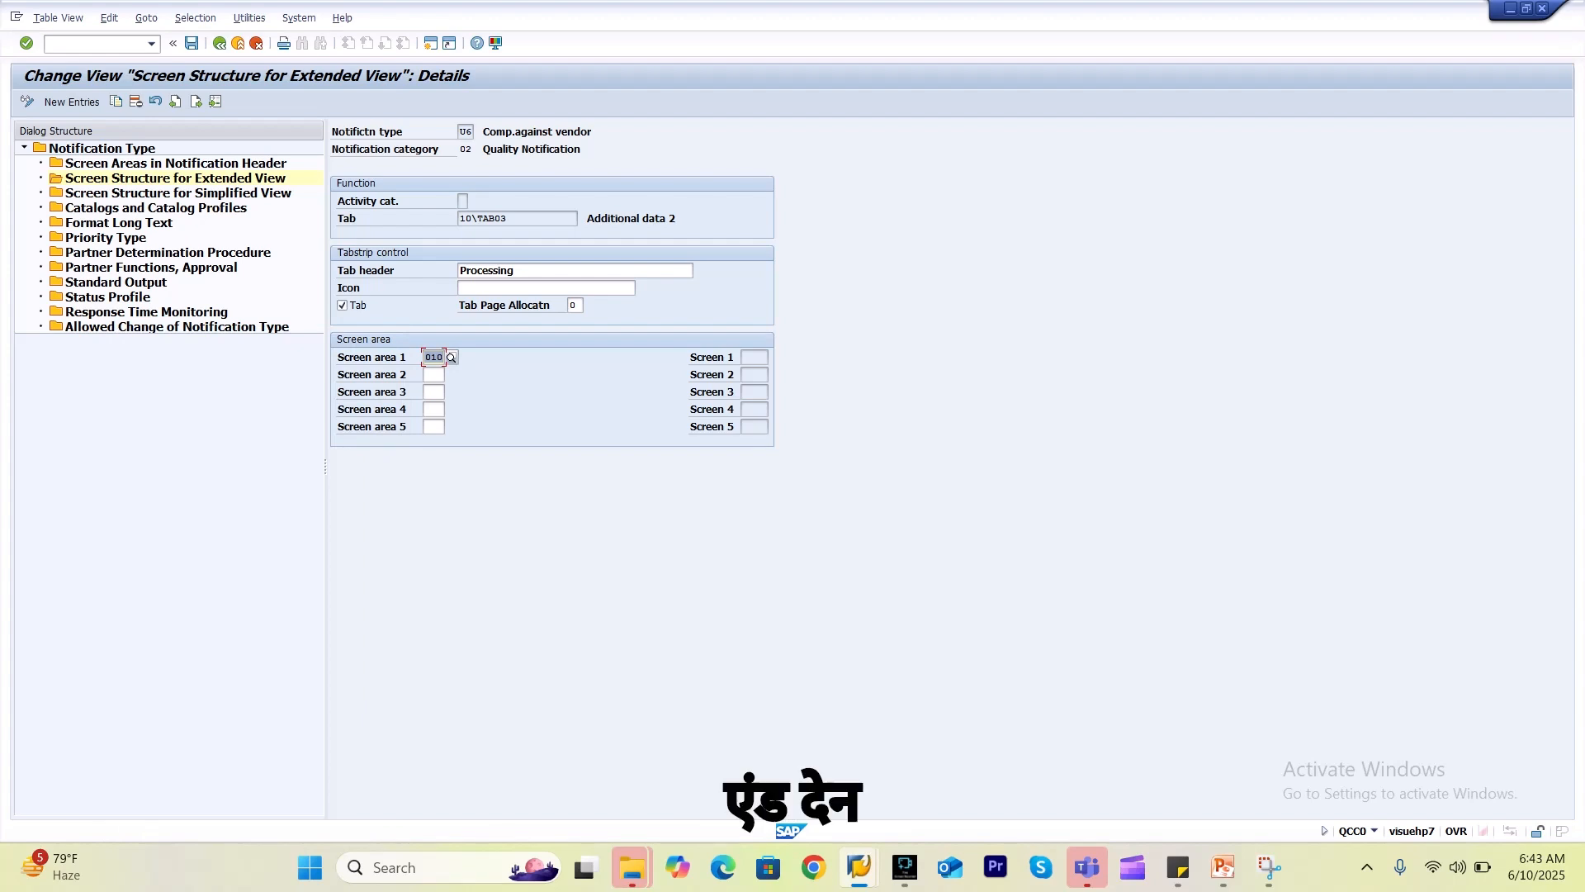
left_click(433, 374)
key("F4")
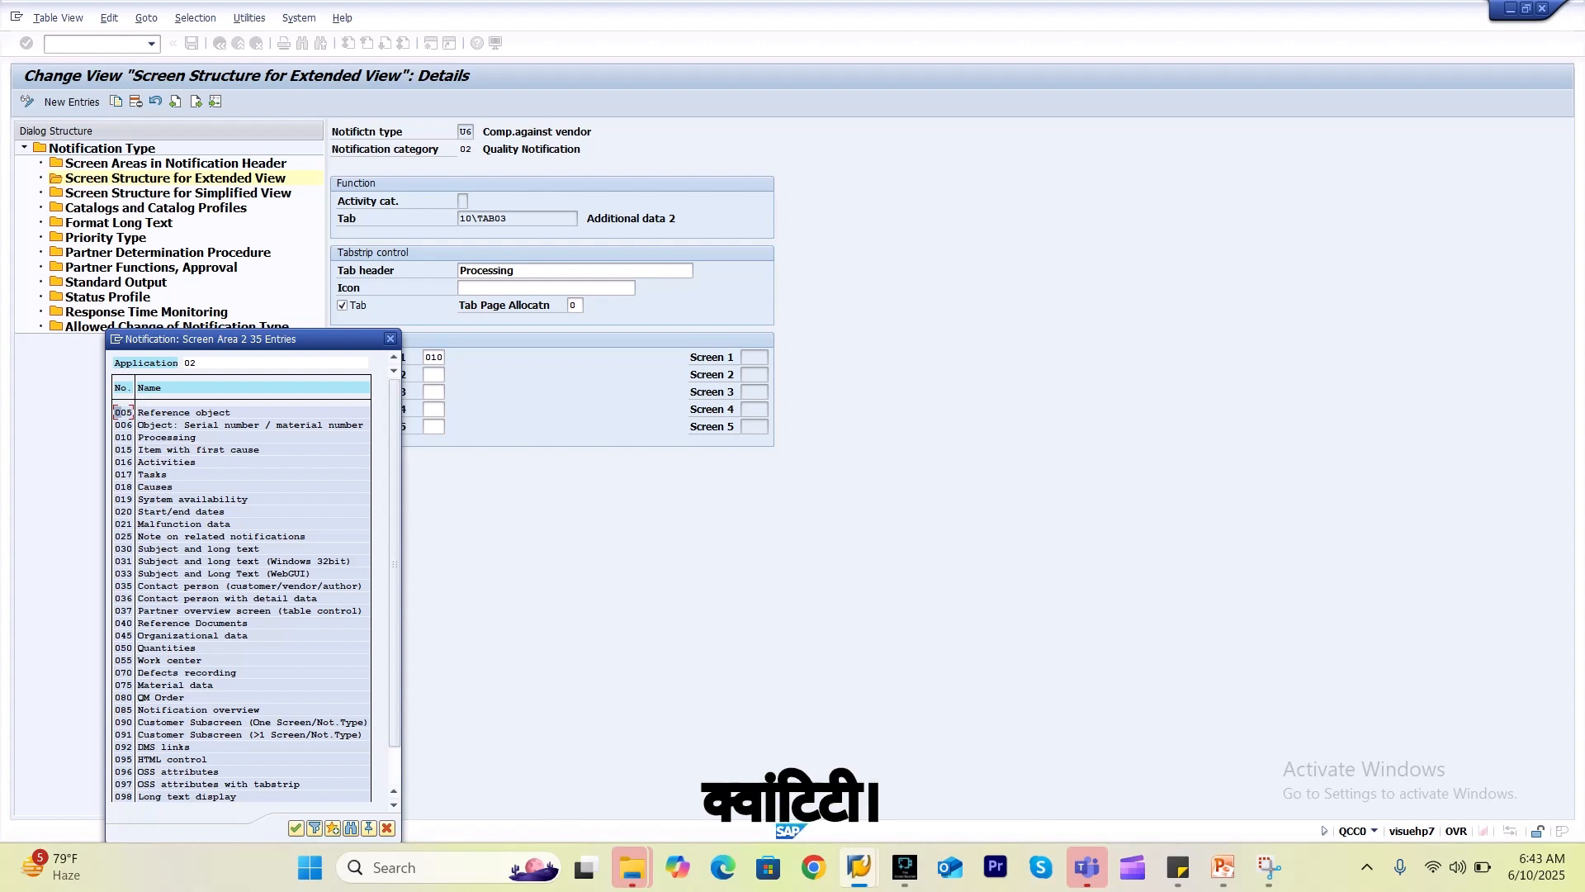
double_click(369, 647)
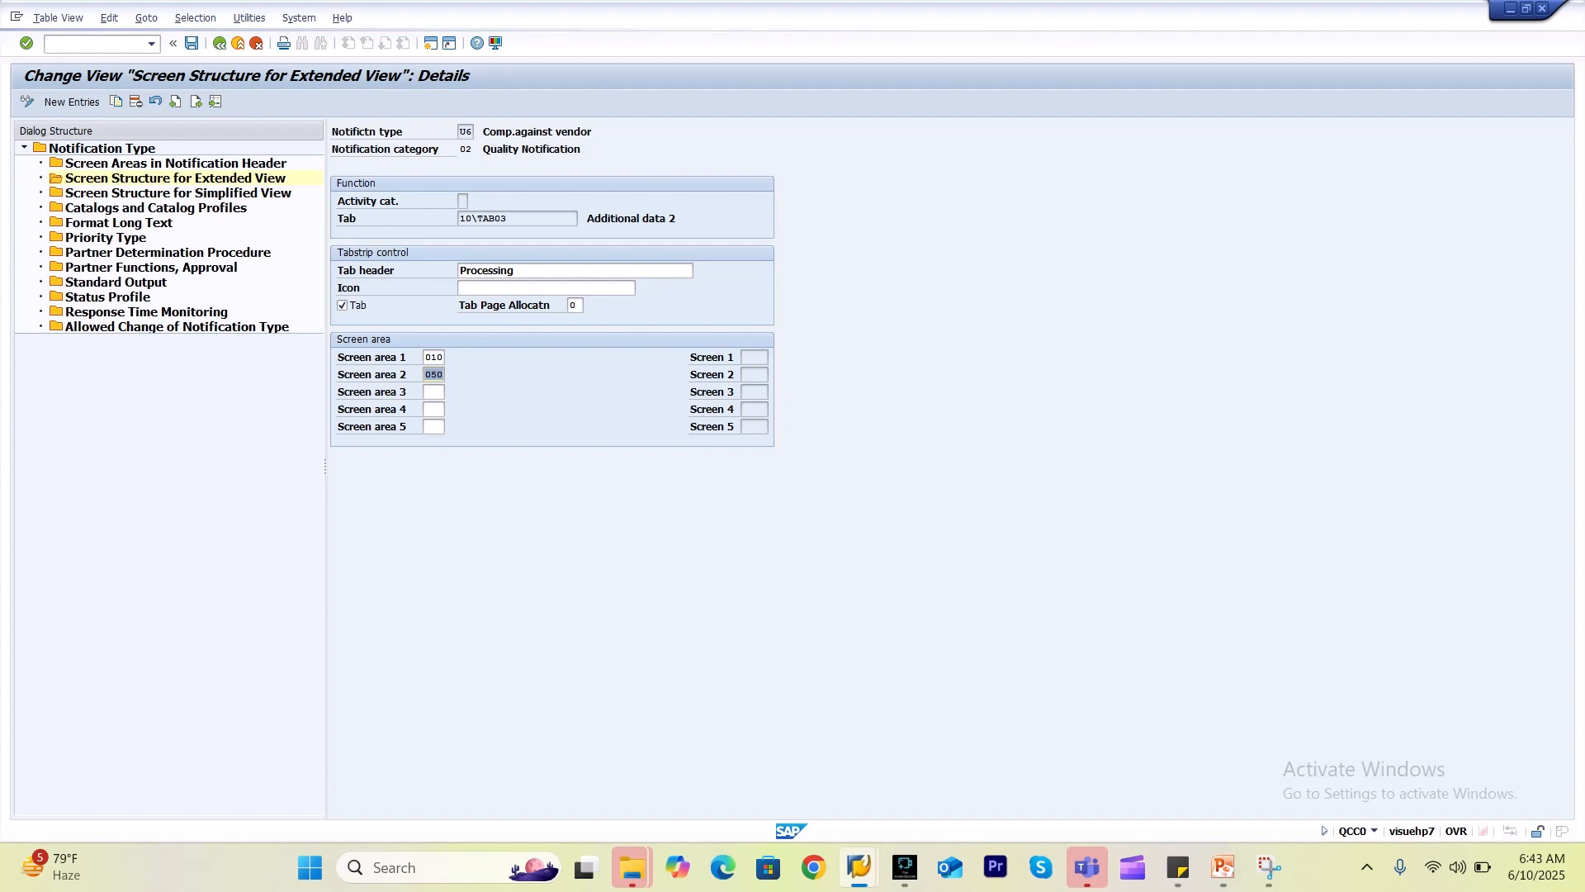
Bring the configuration window forward, then switch to SAP Logon.
mouse_move(859, 866)
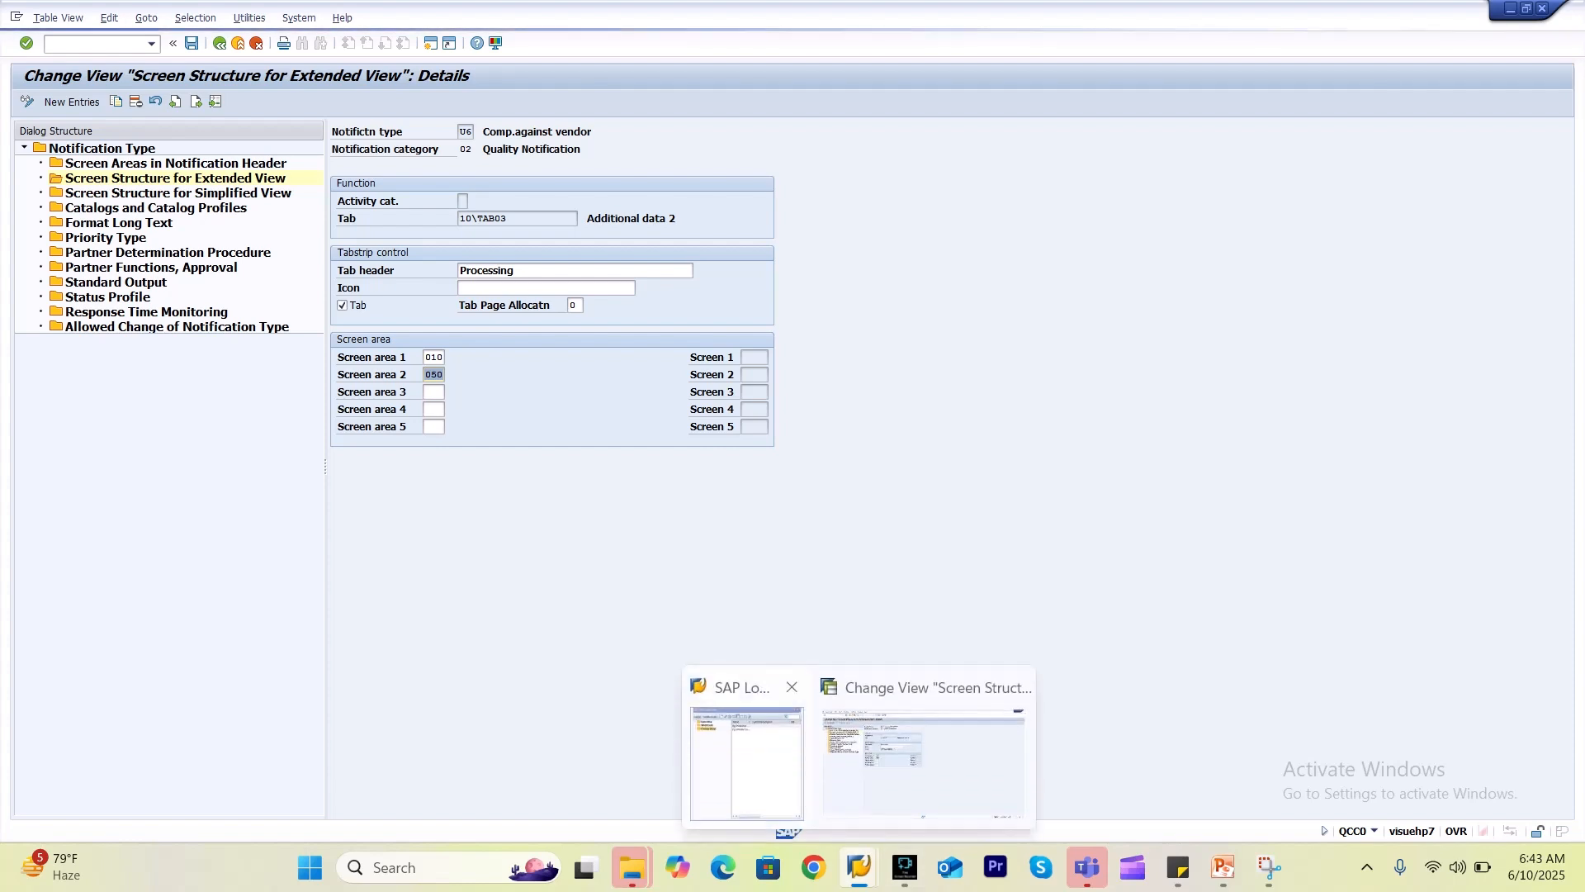
mouse_move(744, 752)
left_click(923, 764)
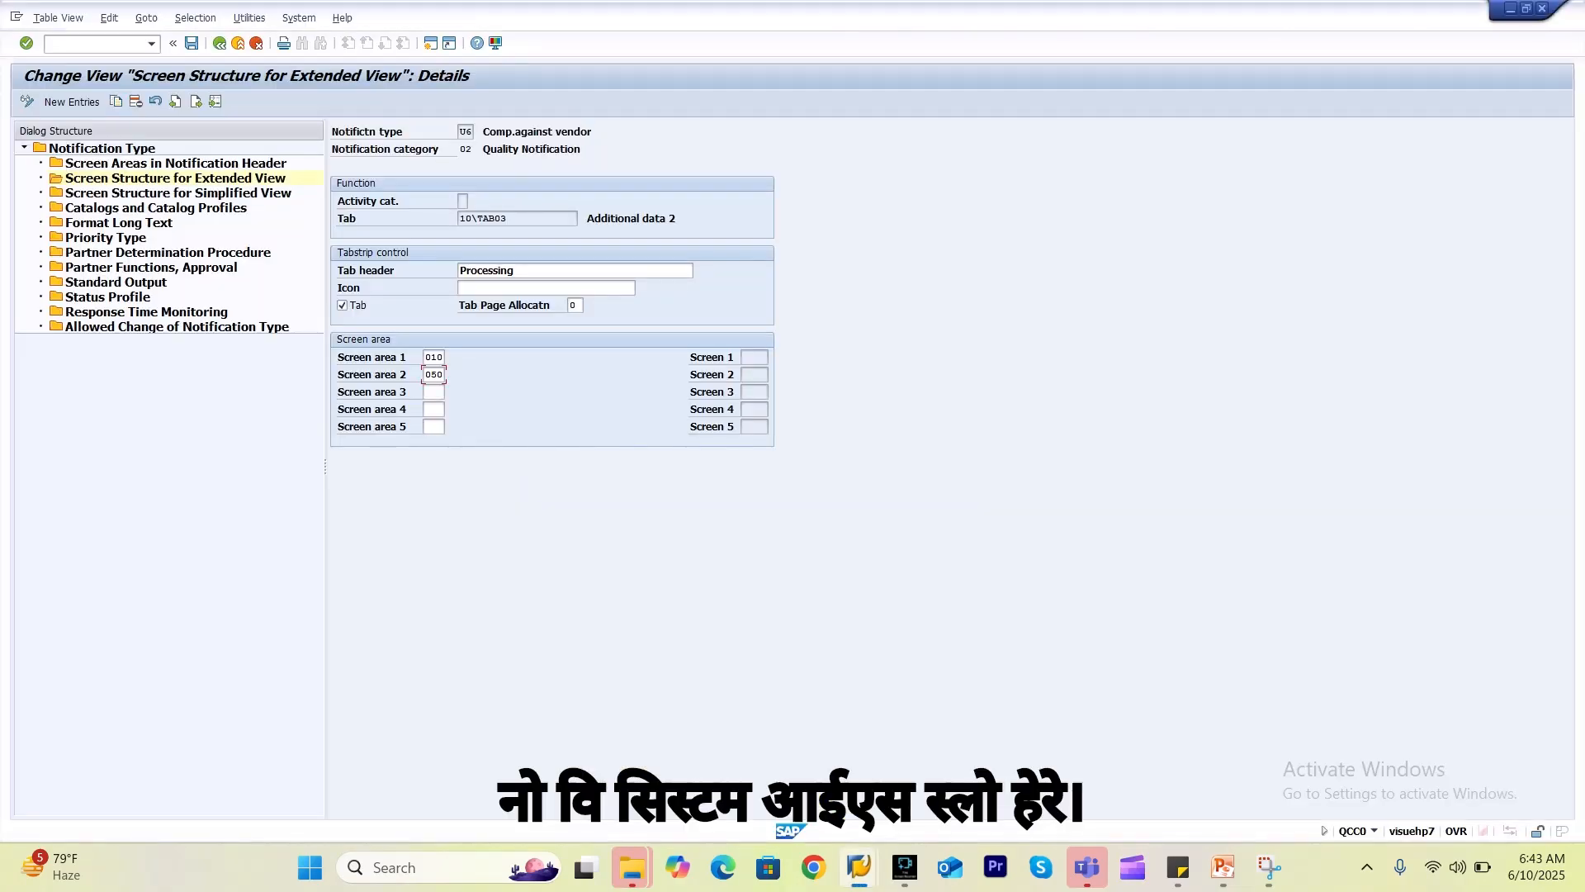
mouse_move(859, 867)
left_click(745, 755)
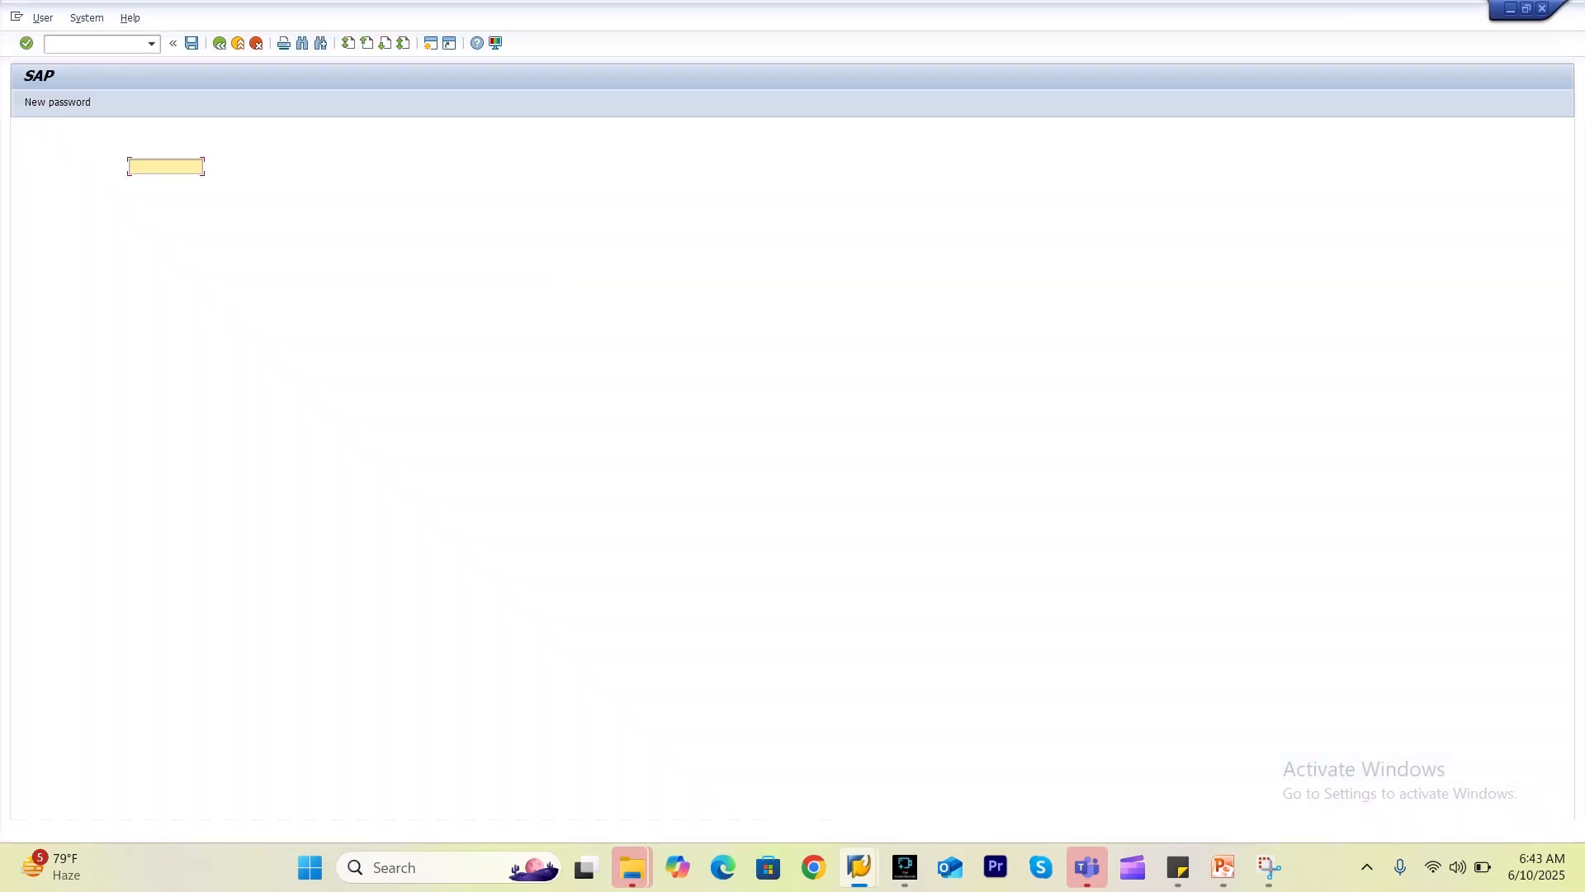
Log on with the remembered user name and password, clear the dialogs, and run QCC0.
key("Down")
key("Return")
key("Tab")
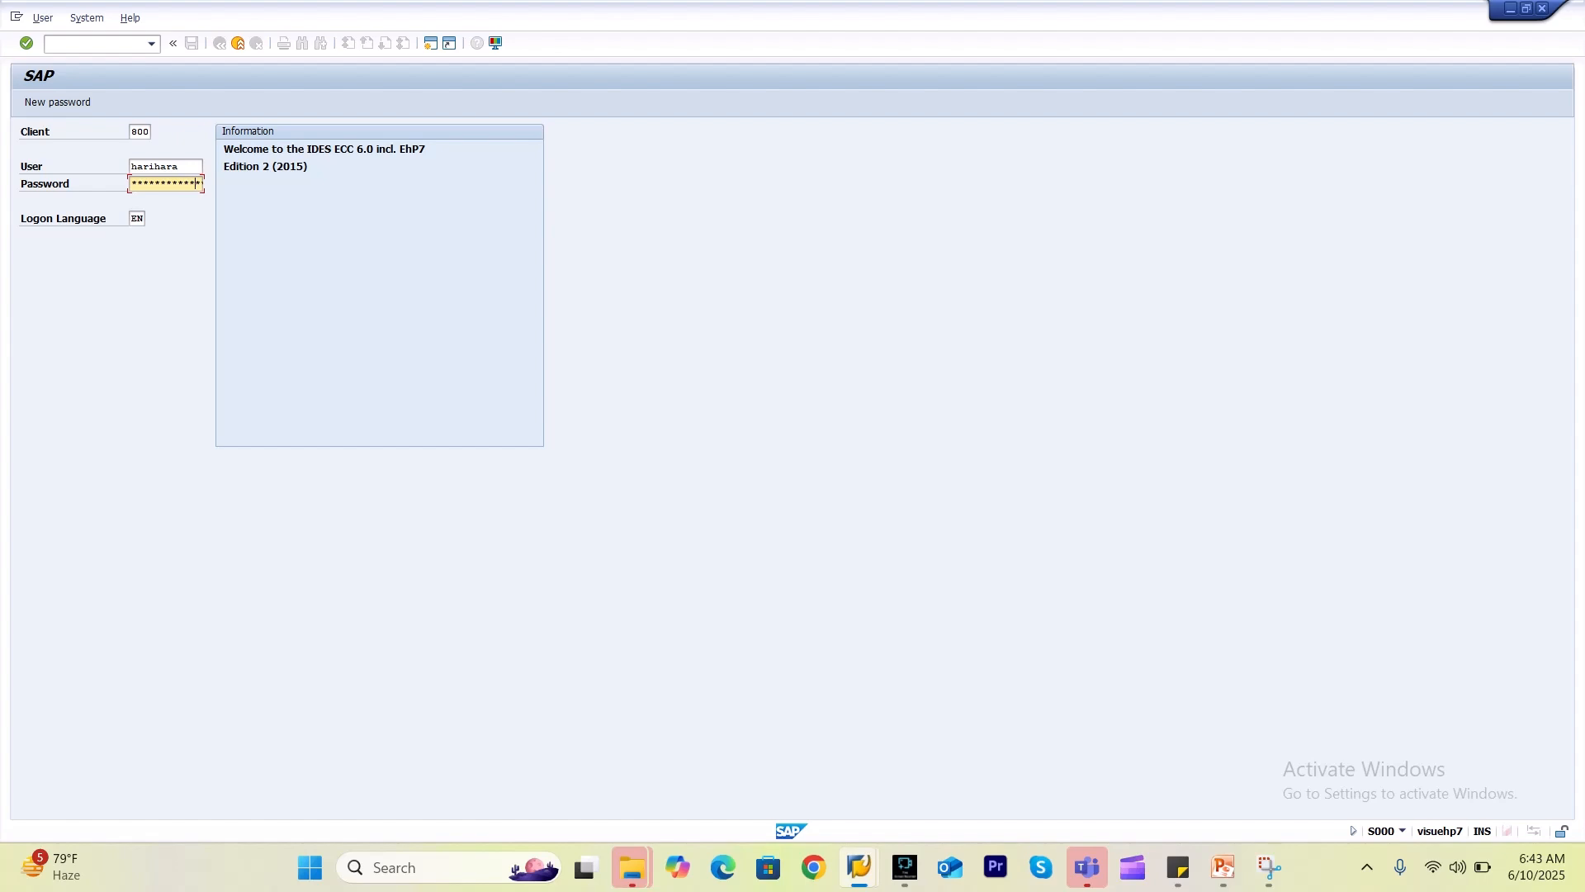
key("Return")
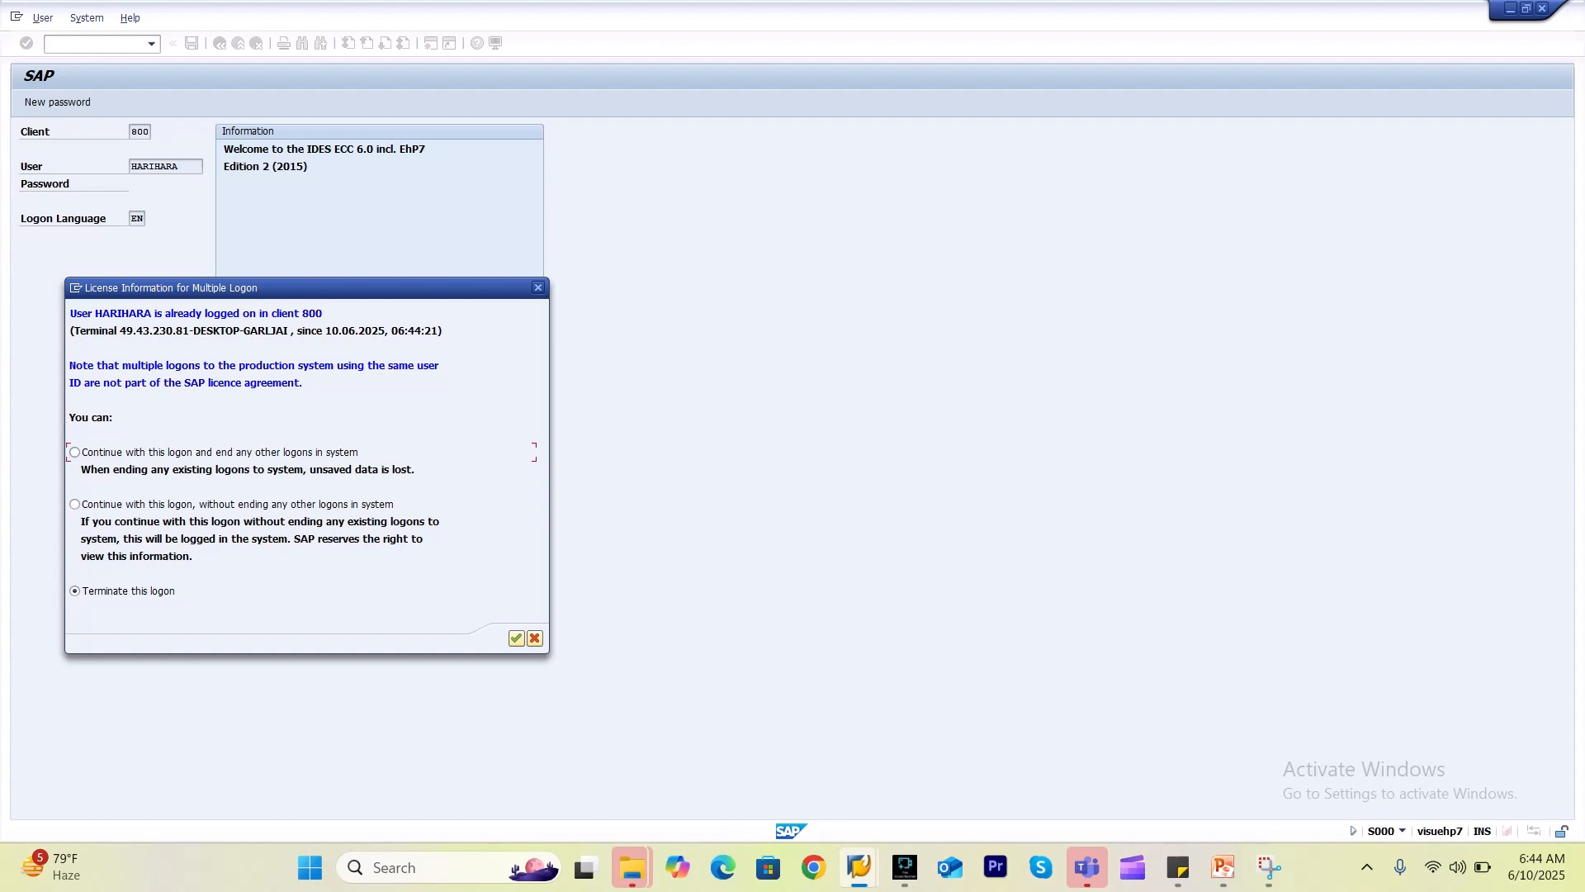
key("Return")
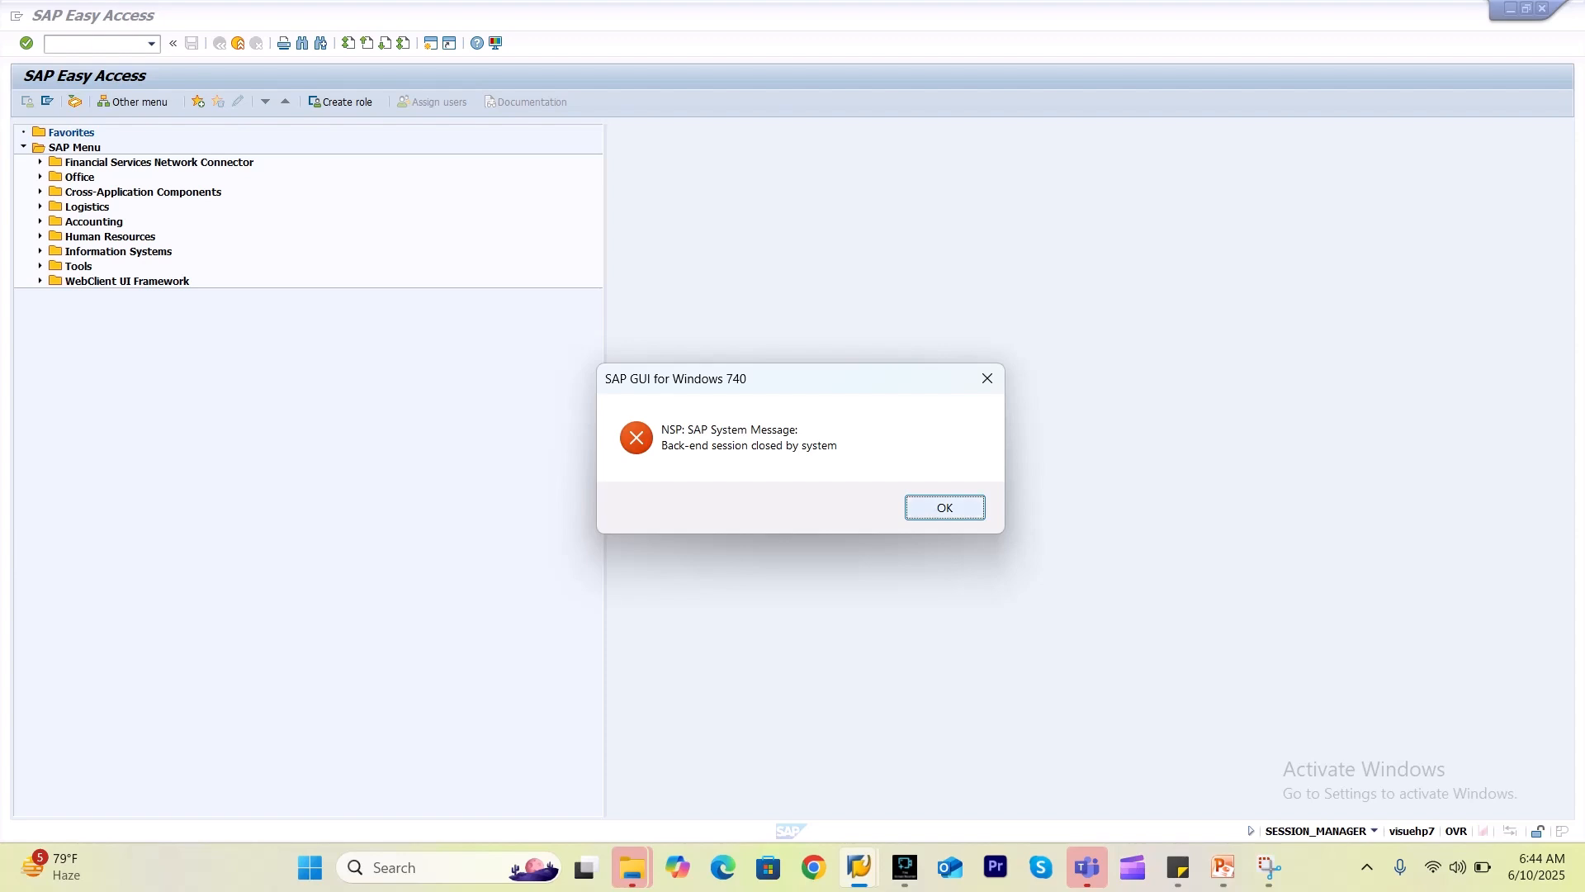
left_click(944, 507)
type("qcc0")
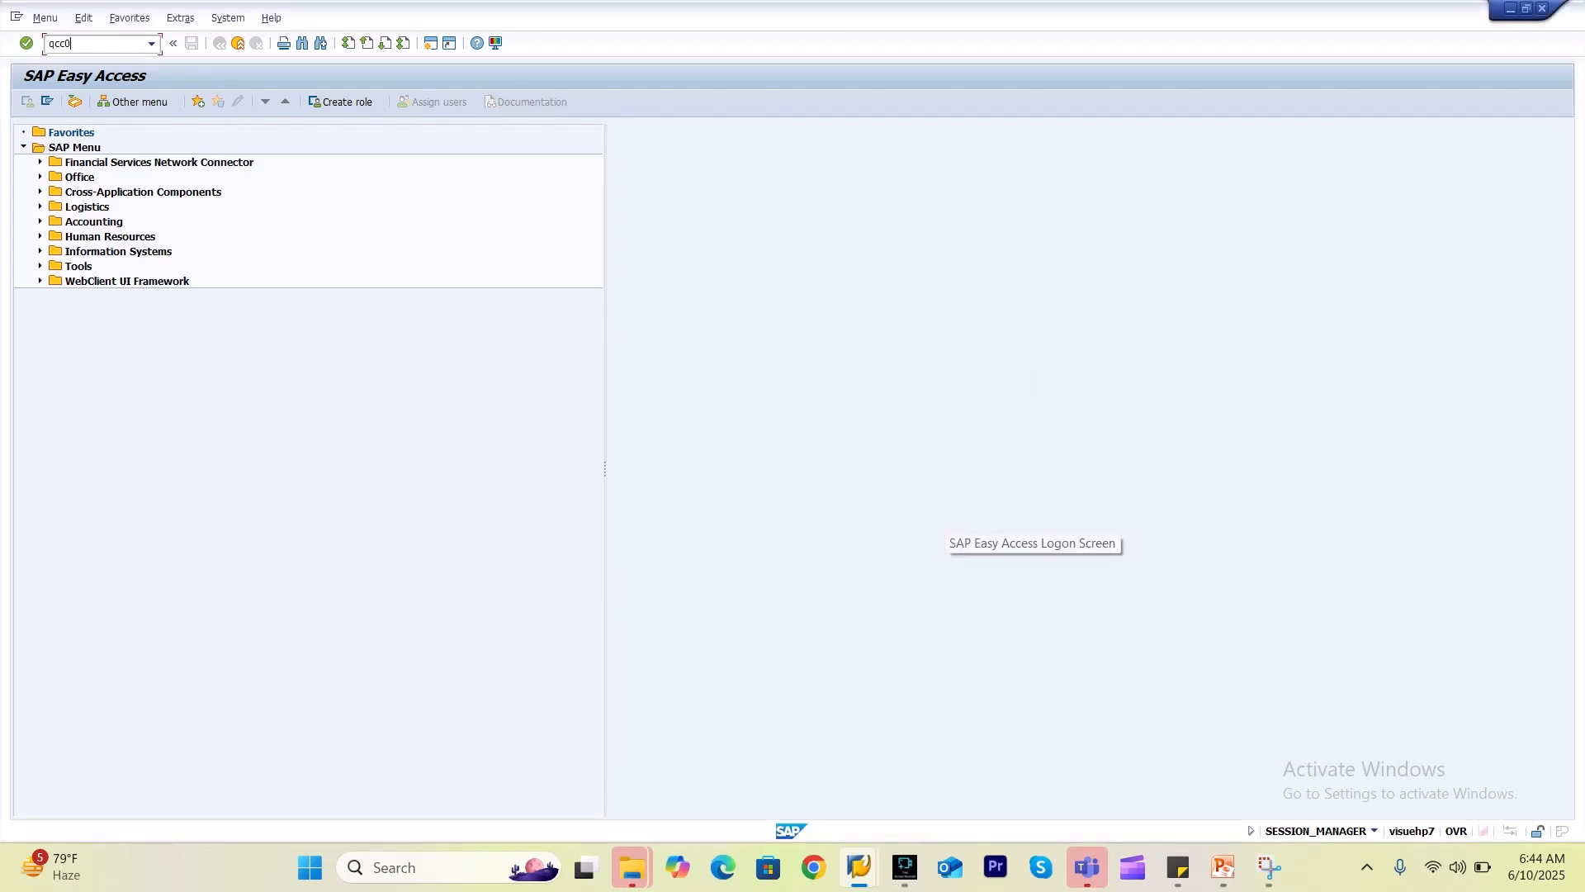
key("Return")
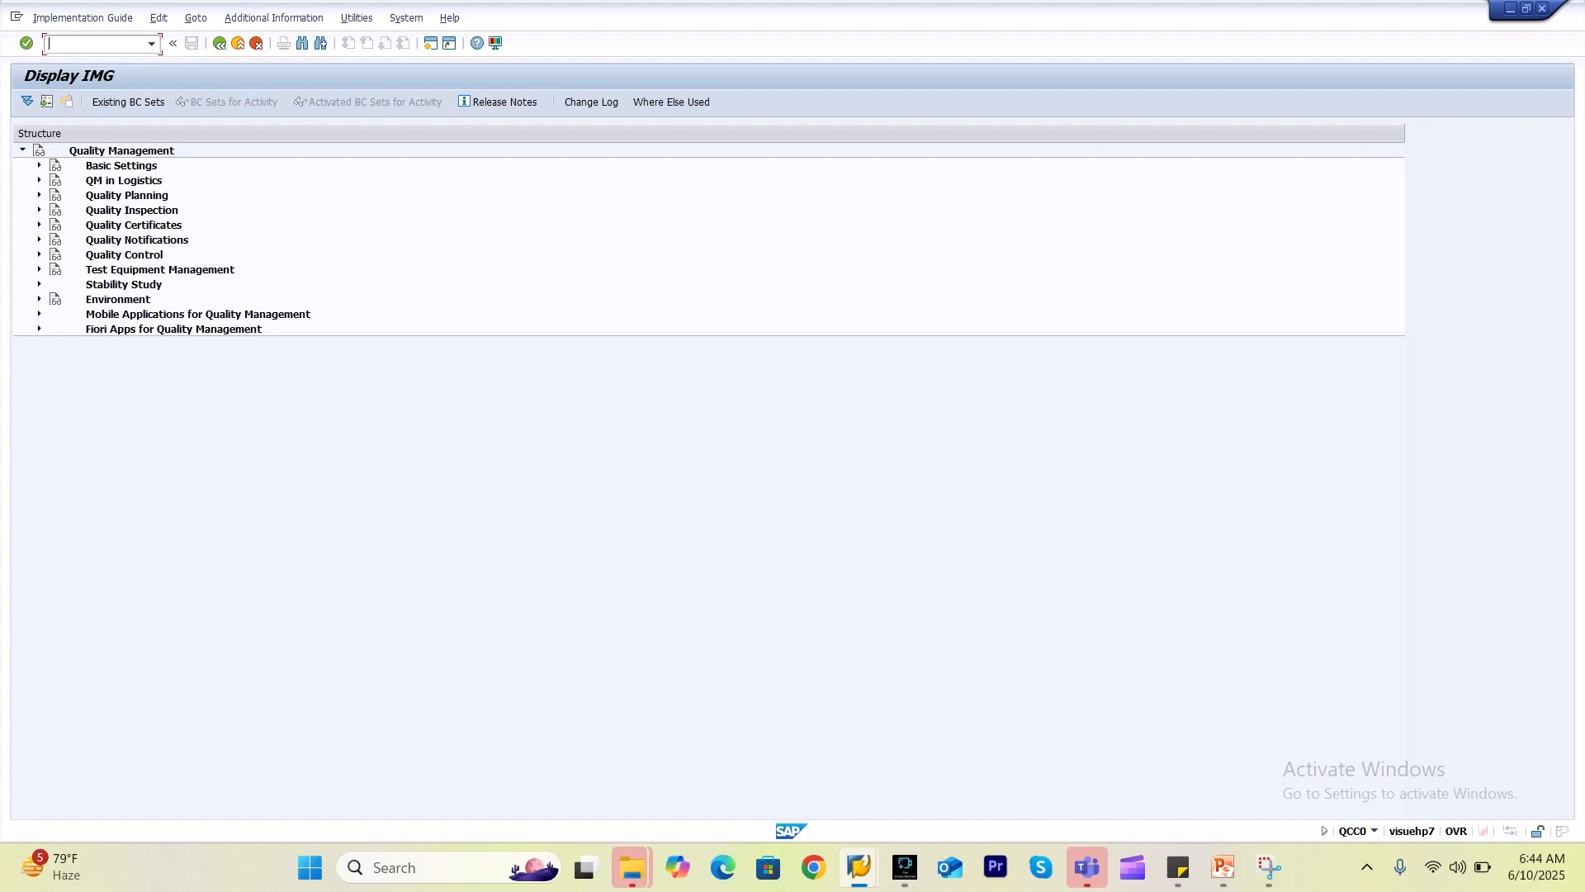
Open the notification type overview and position it on type U6.
left_click(39, 239)
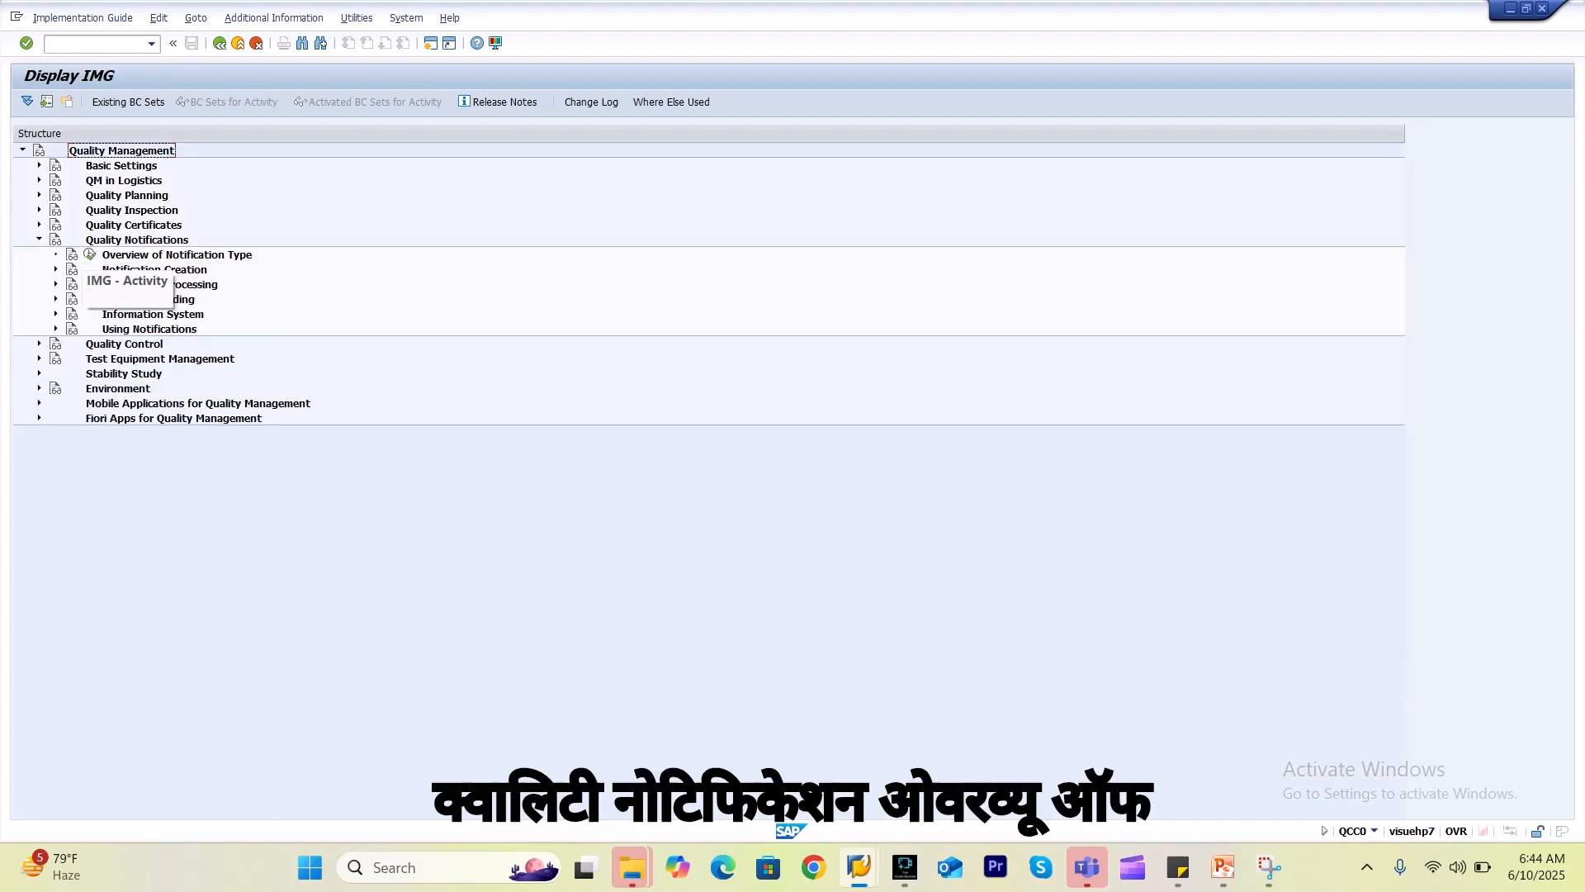
left_click(90, 255)
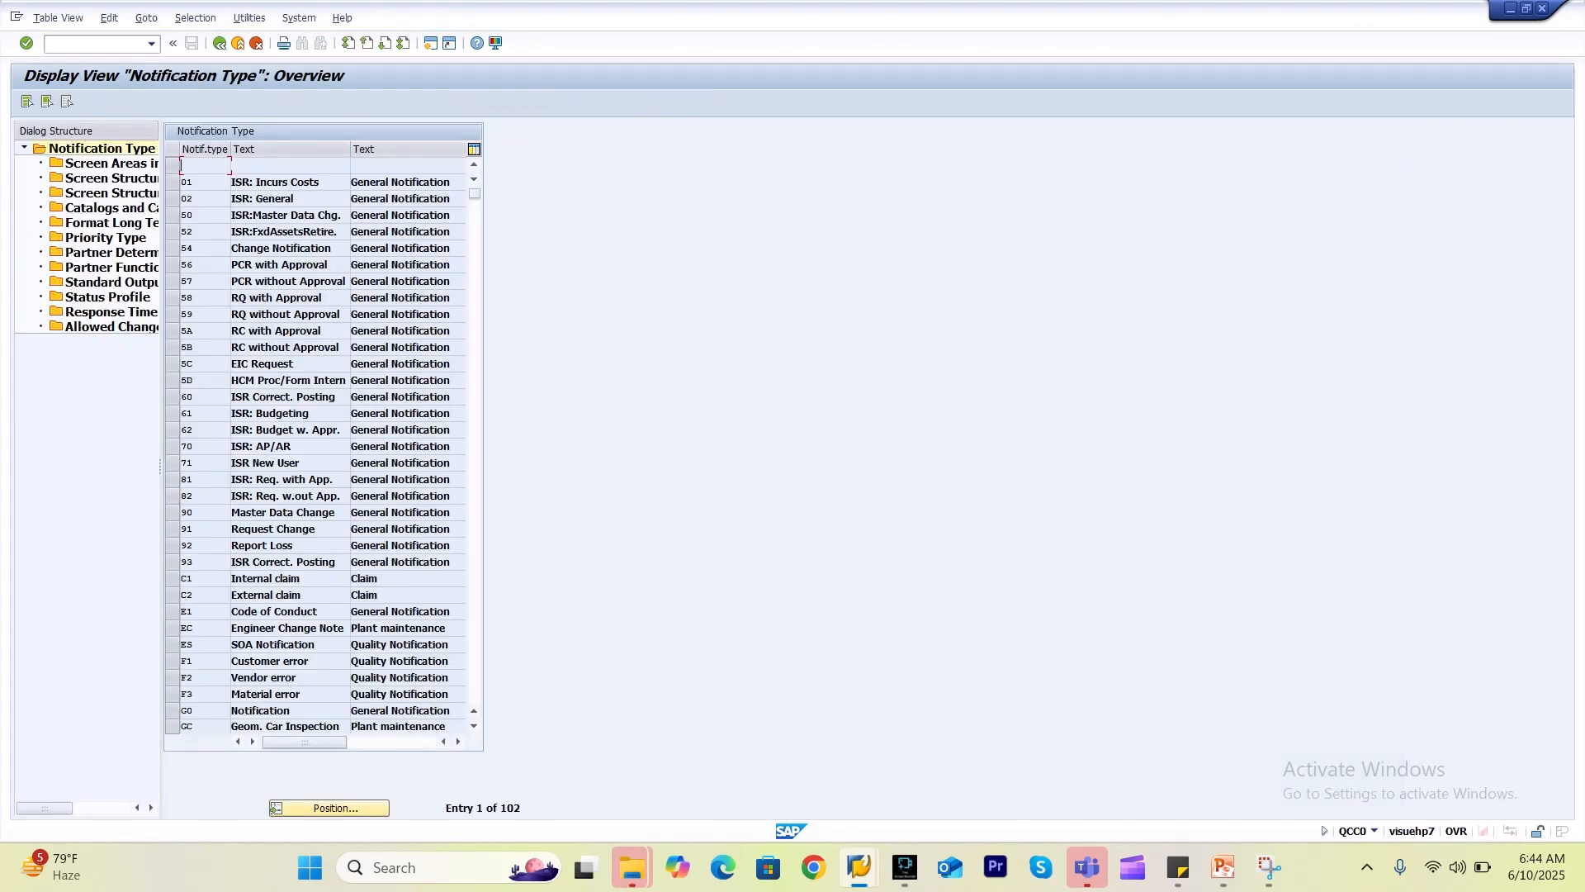
left_click(329, 808)
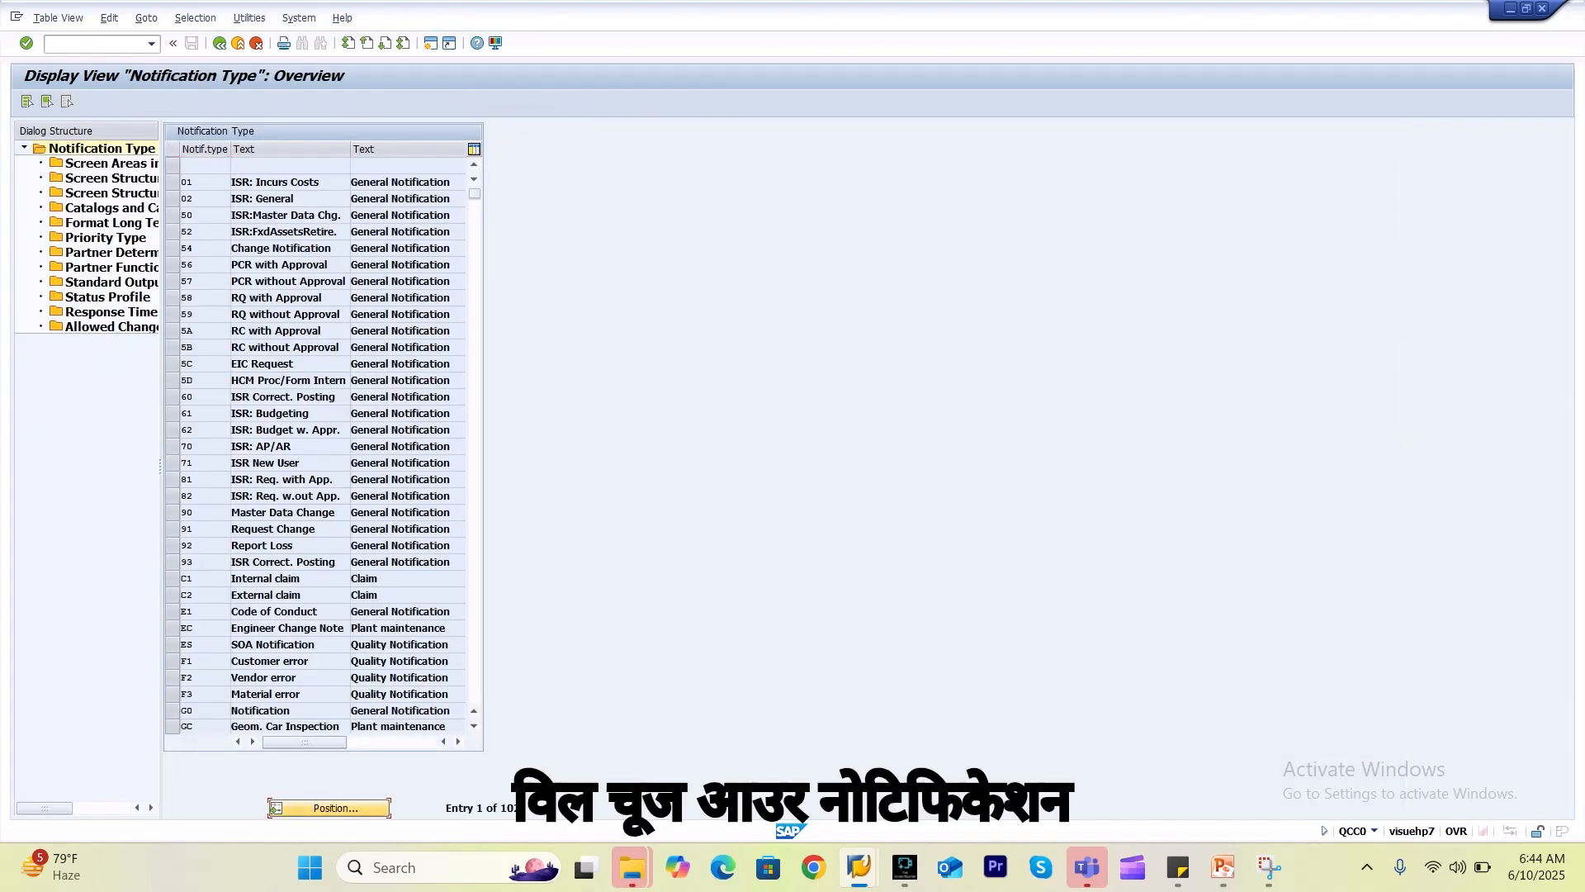
type("u6")
key("Down")
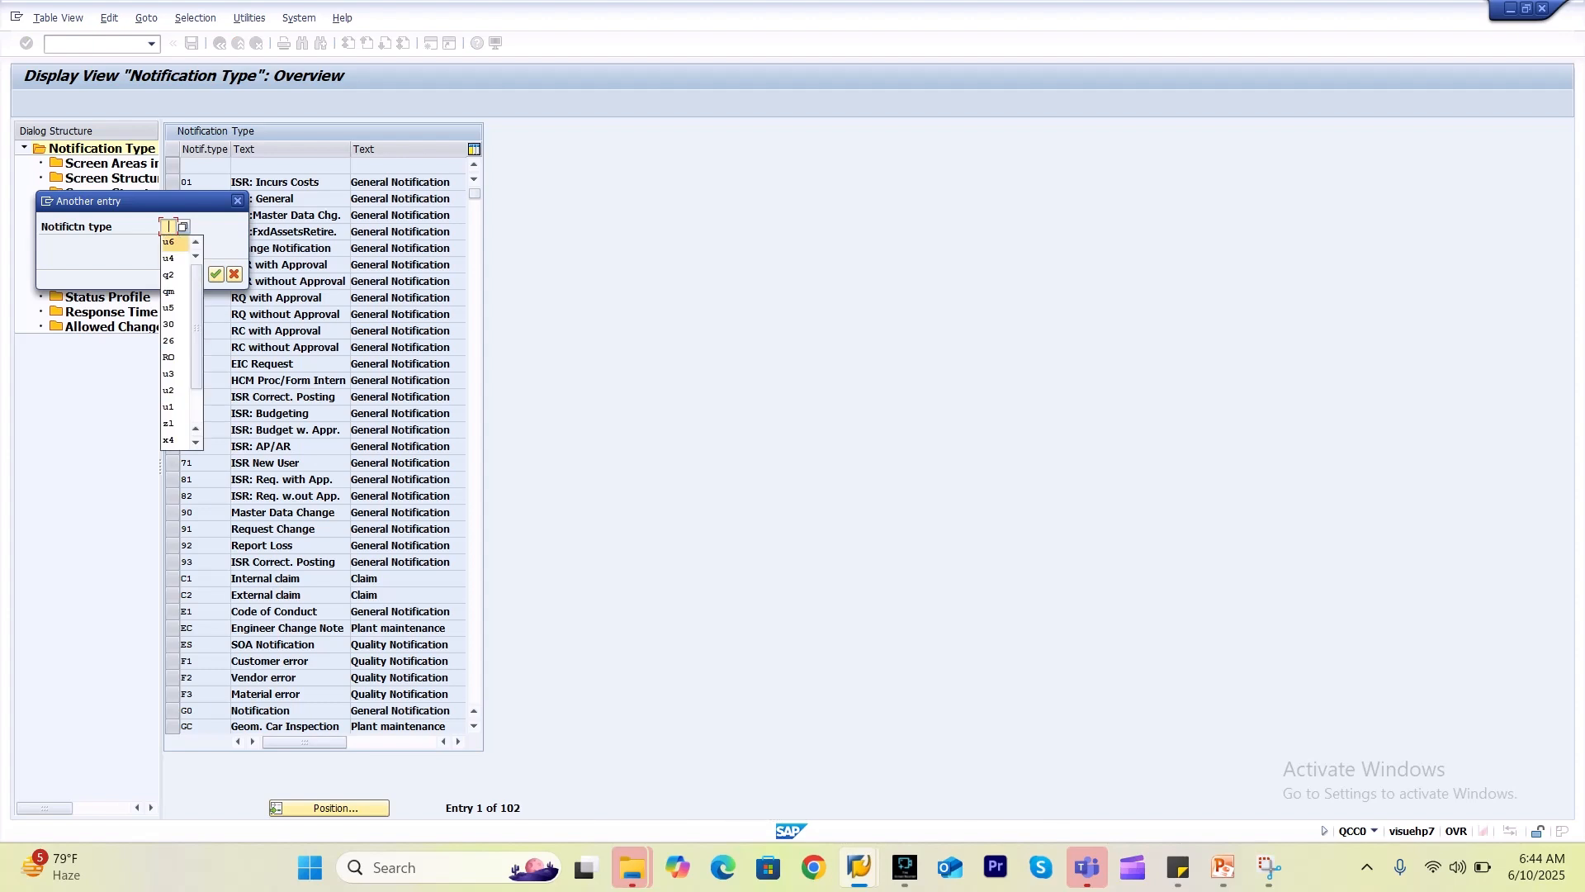
key("Return")
key("Return")
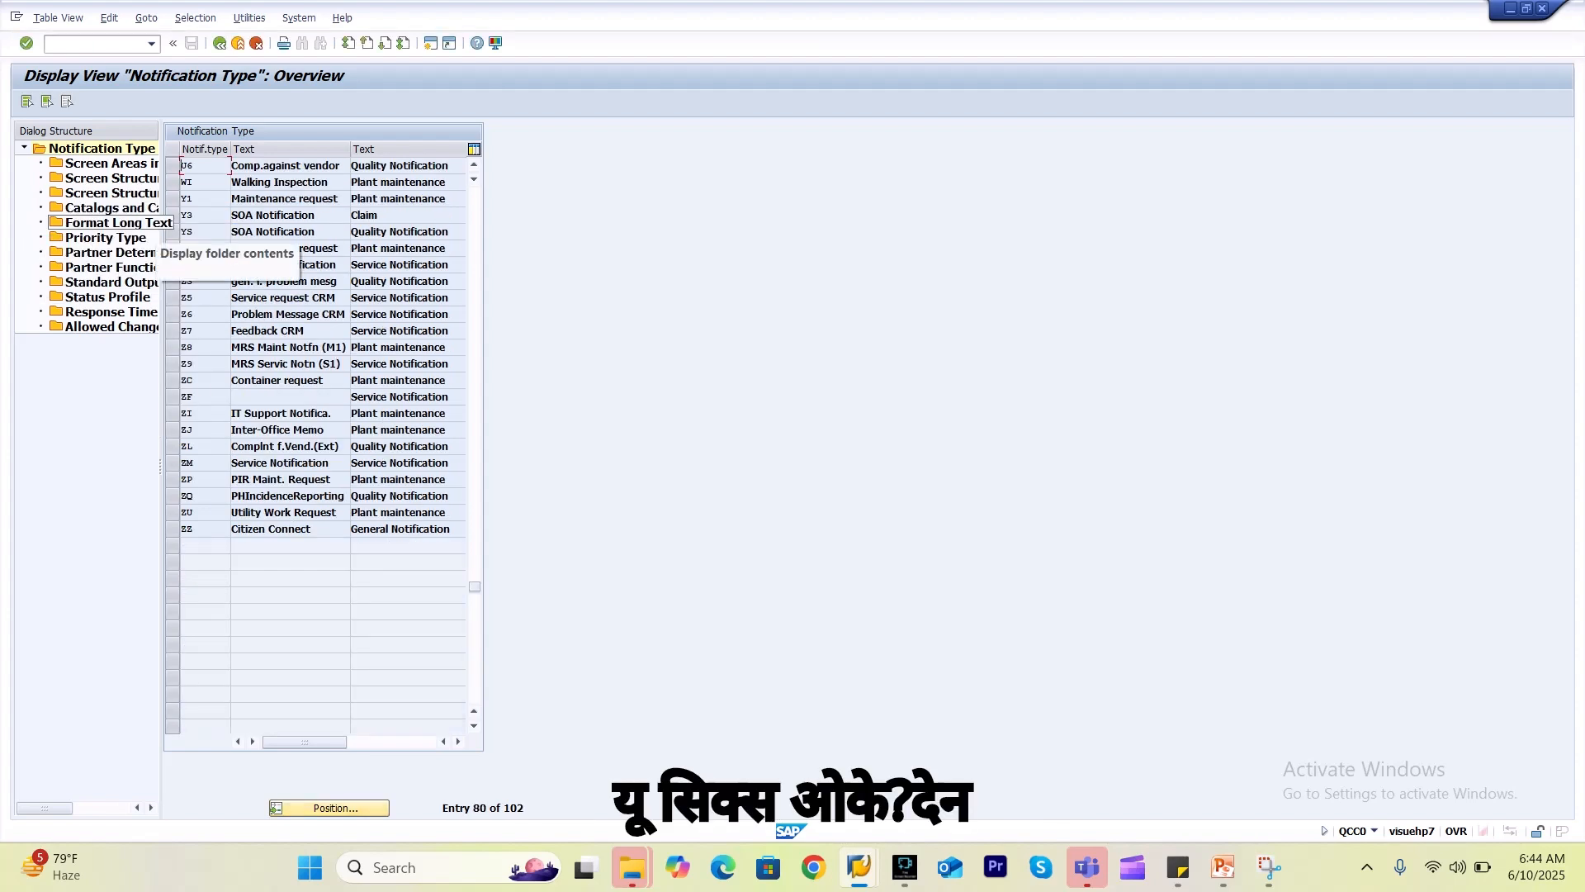
left_click(172, 166)
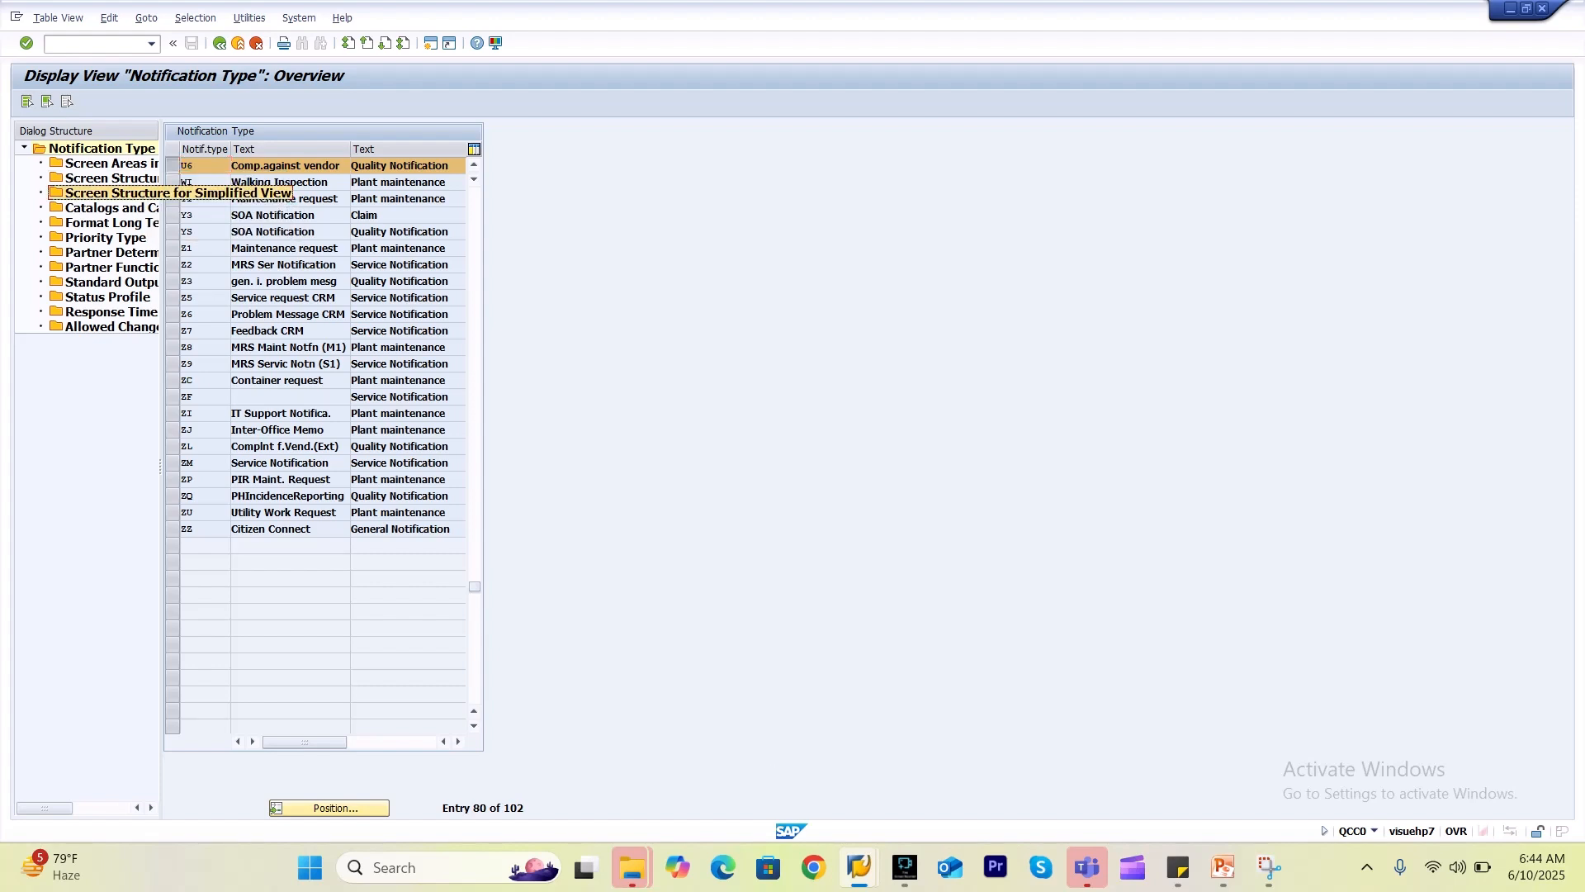
Open U6's screen structure and the details of Processing tab 10\TAB03.
double_click(124, 193)
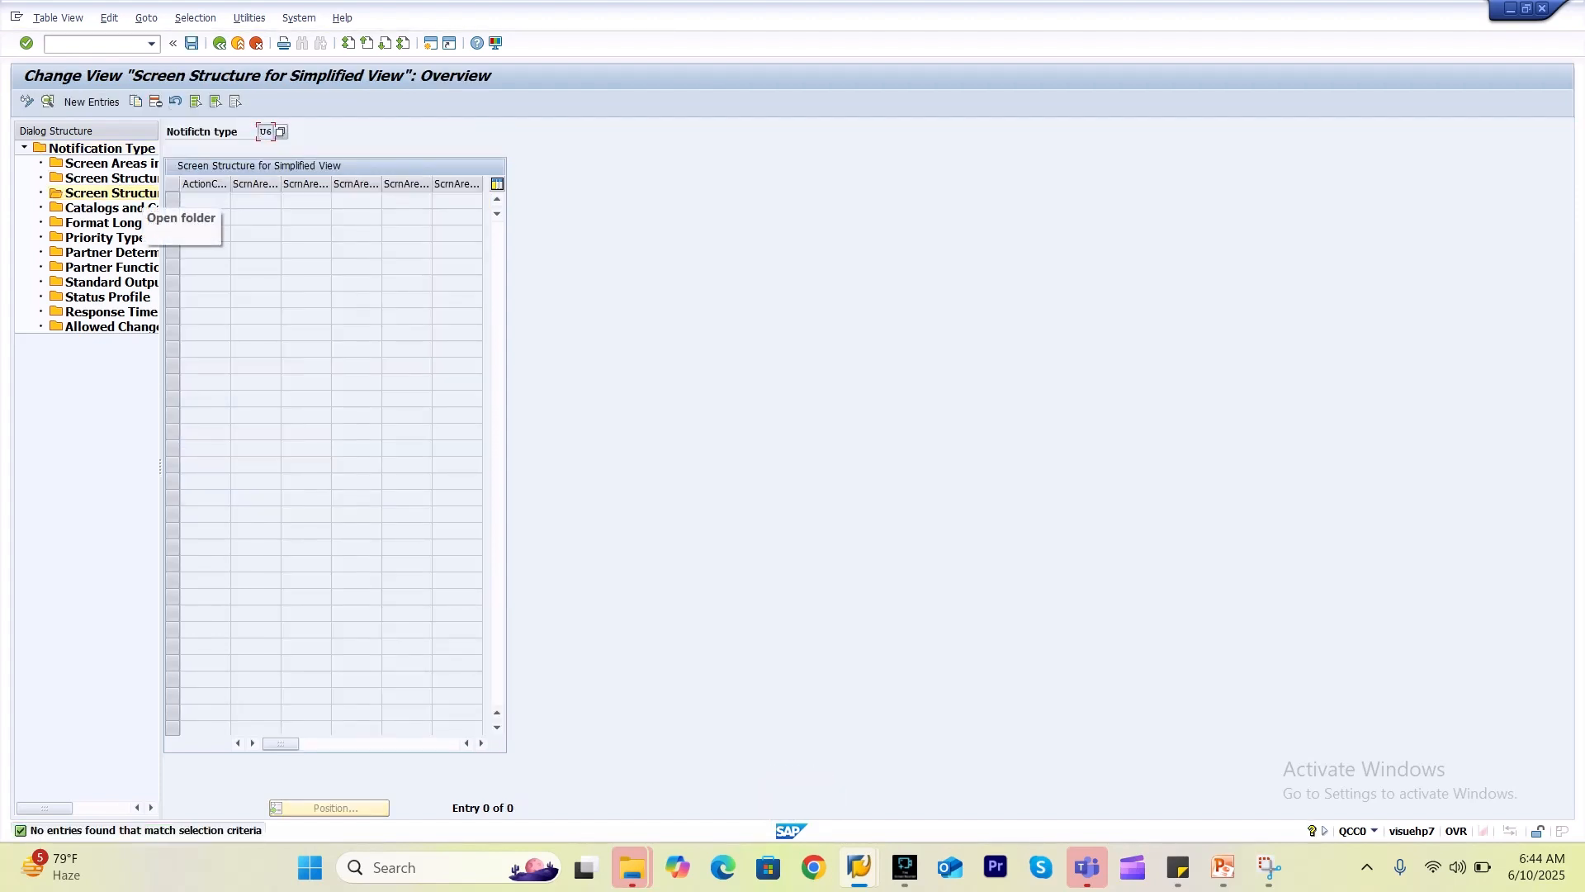
left_click(219, 44)
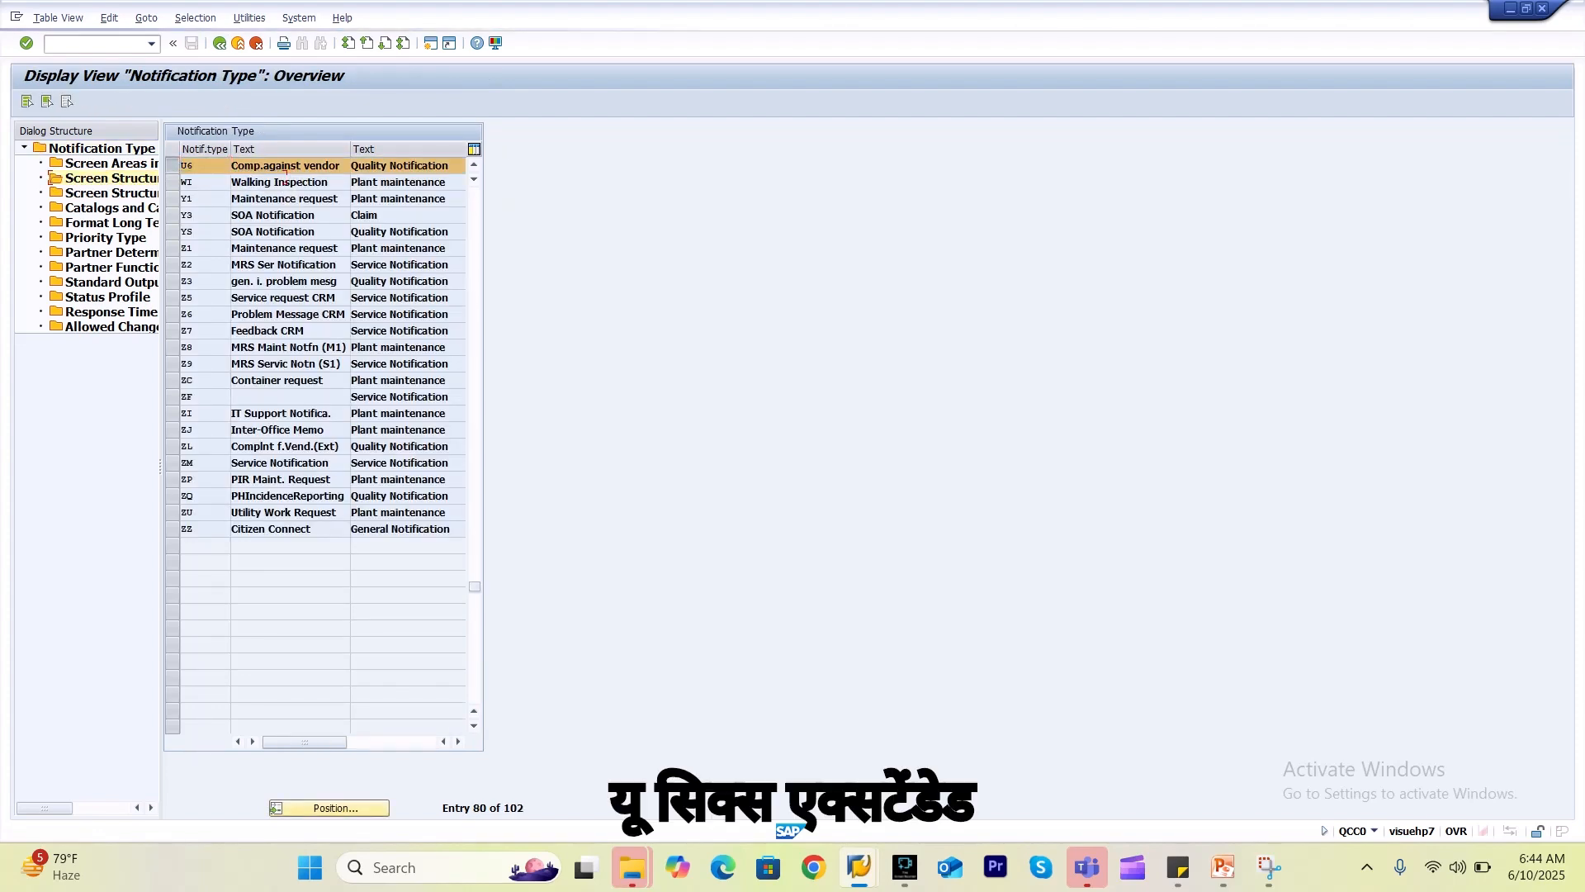
left_click(282, 235)
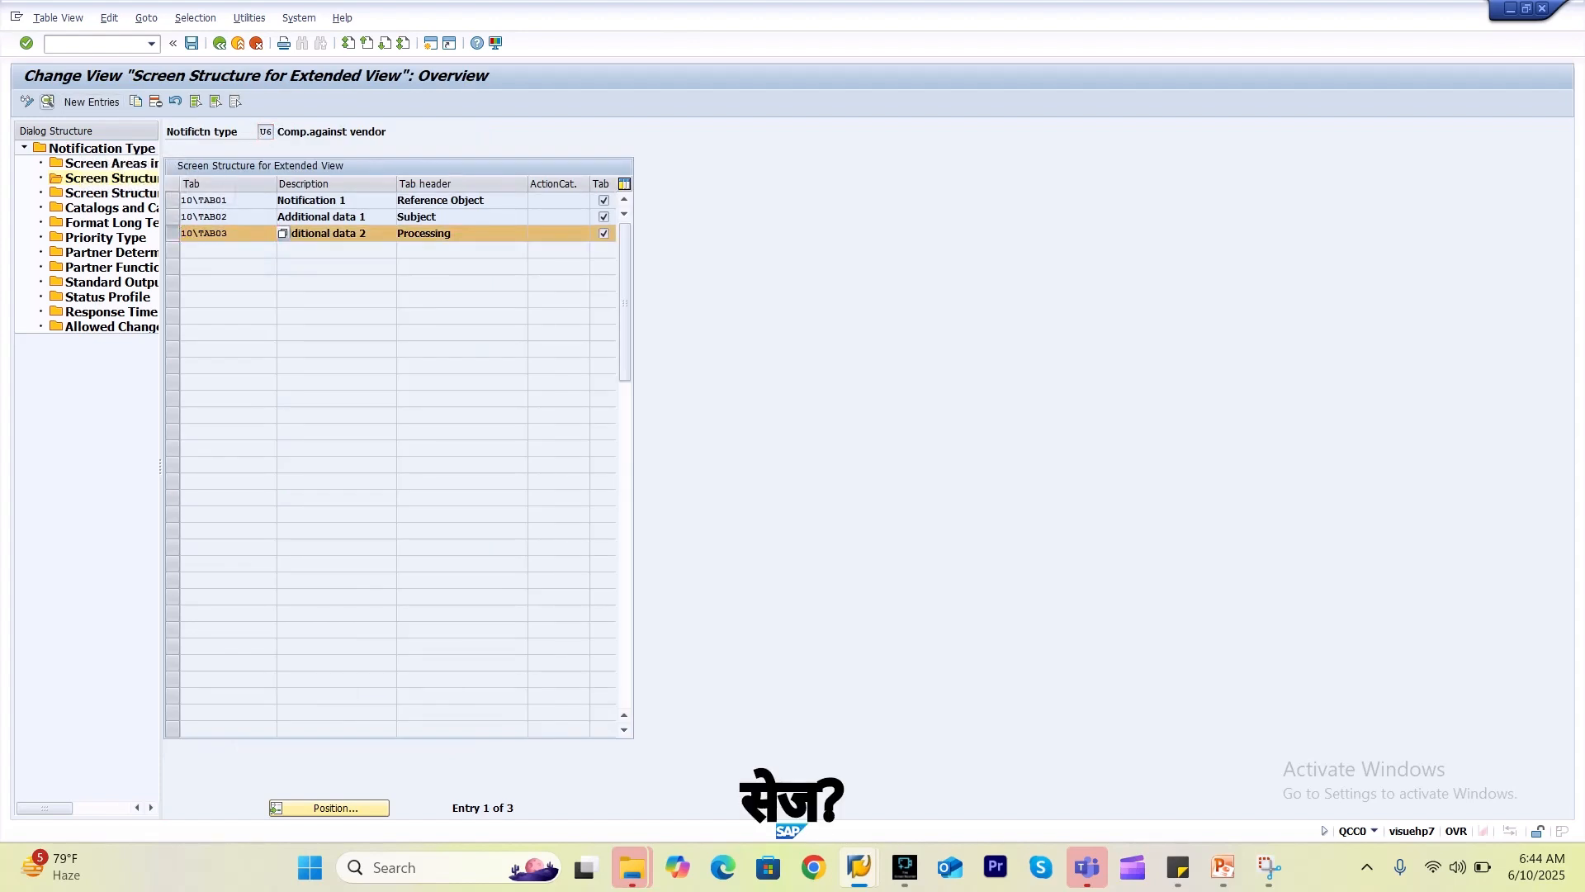
key("F2")
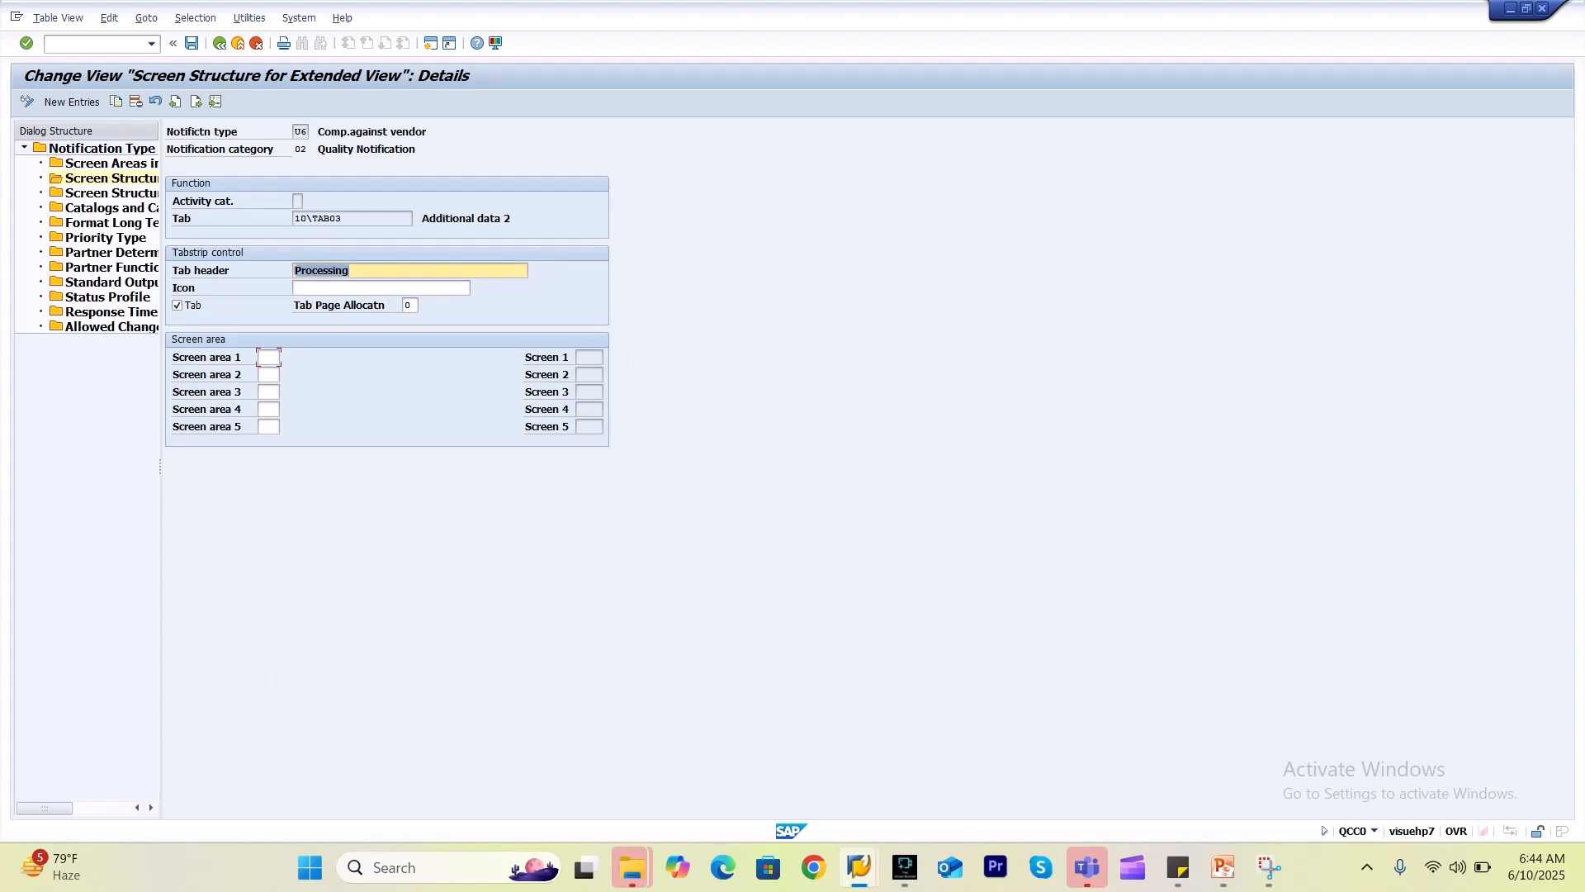
Fill screen area 1 with 010 and screen area 2 with 050 Quantities.
left_click(269, 357)
type("0")
left_click(271, 372)
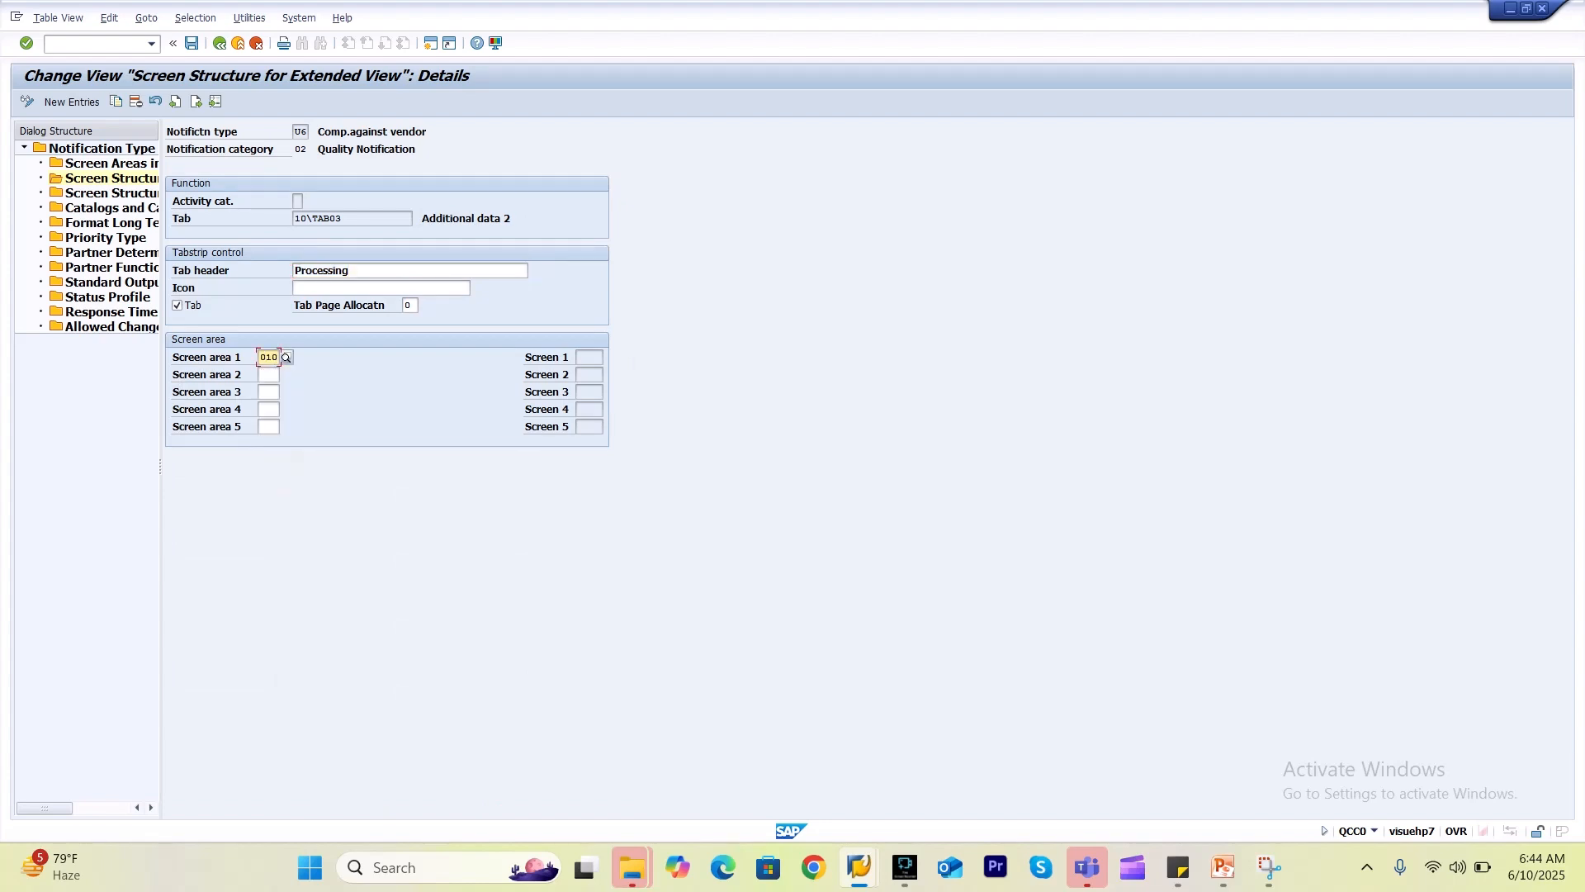
left_click(268, 375)
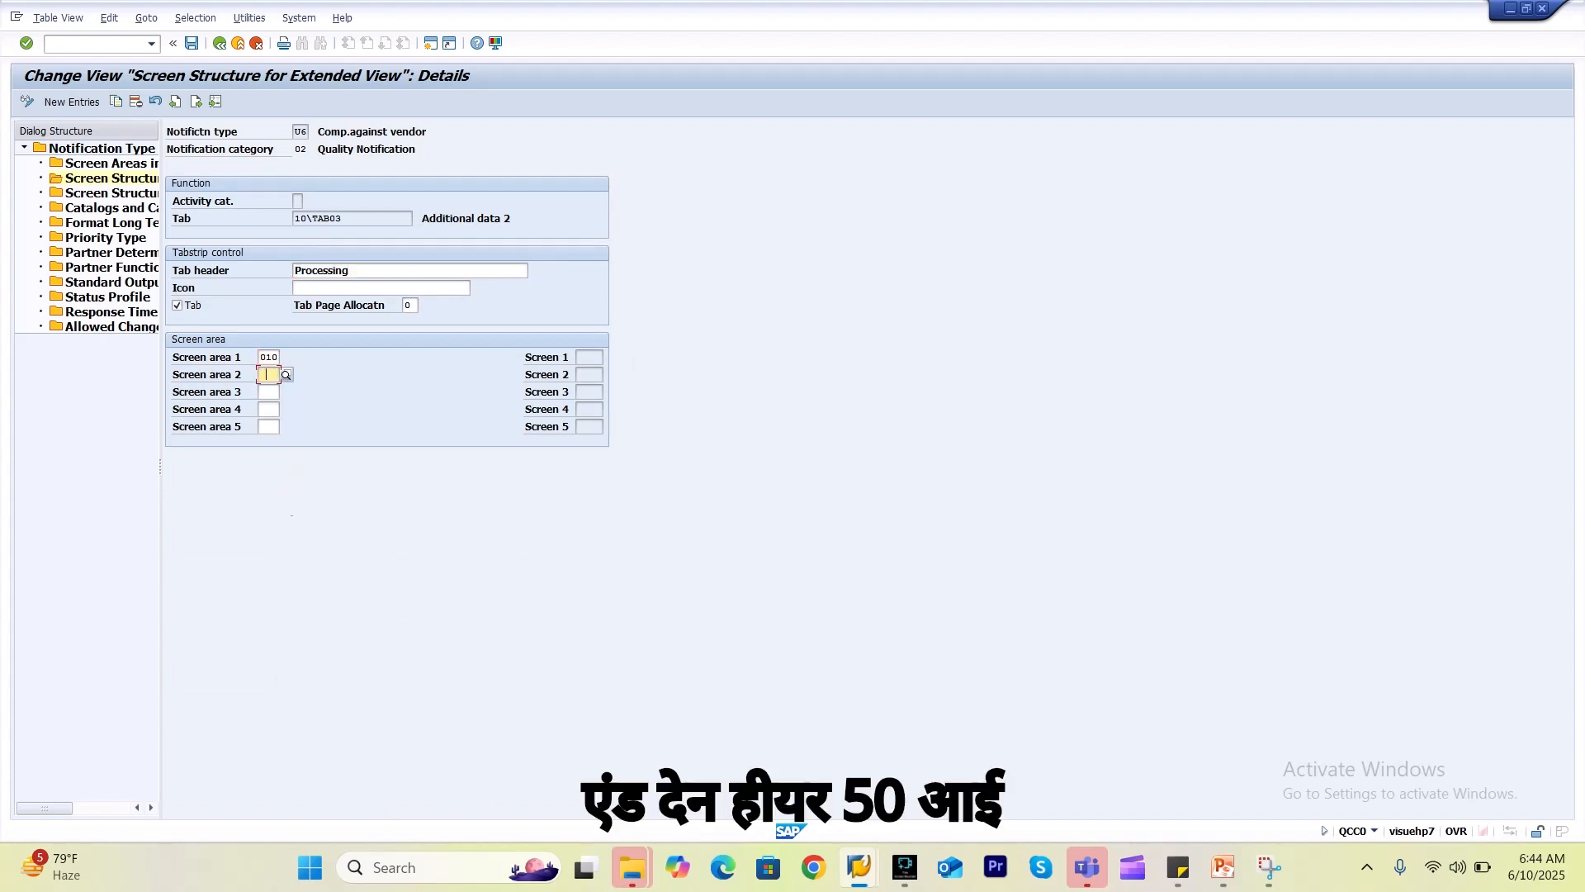
key("space")
left_click(271, 389)
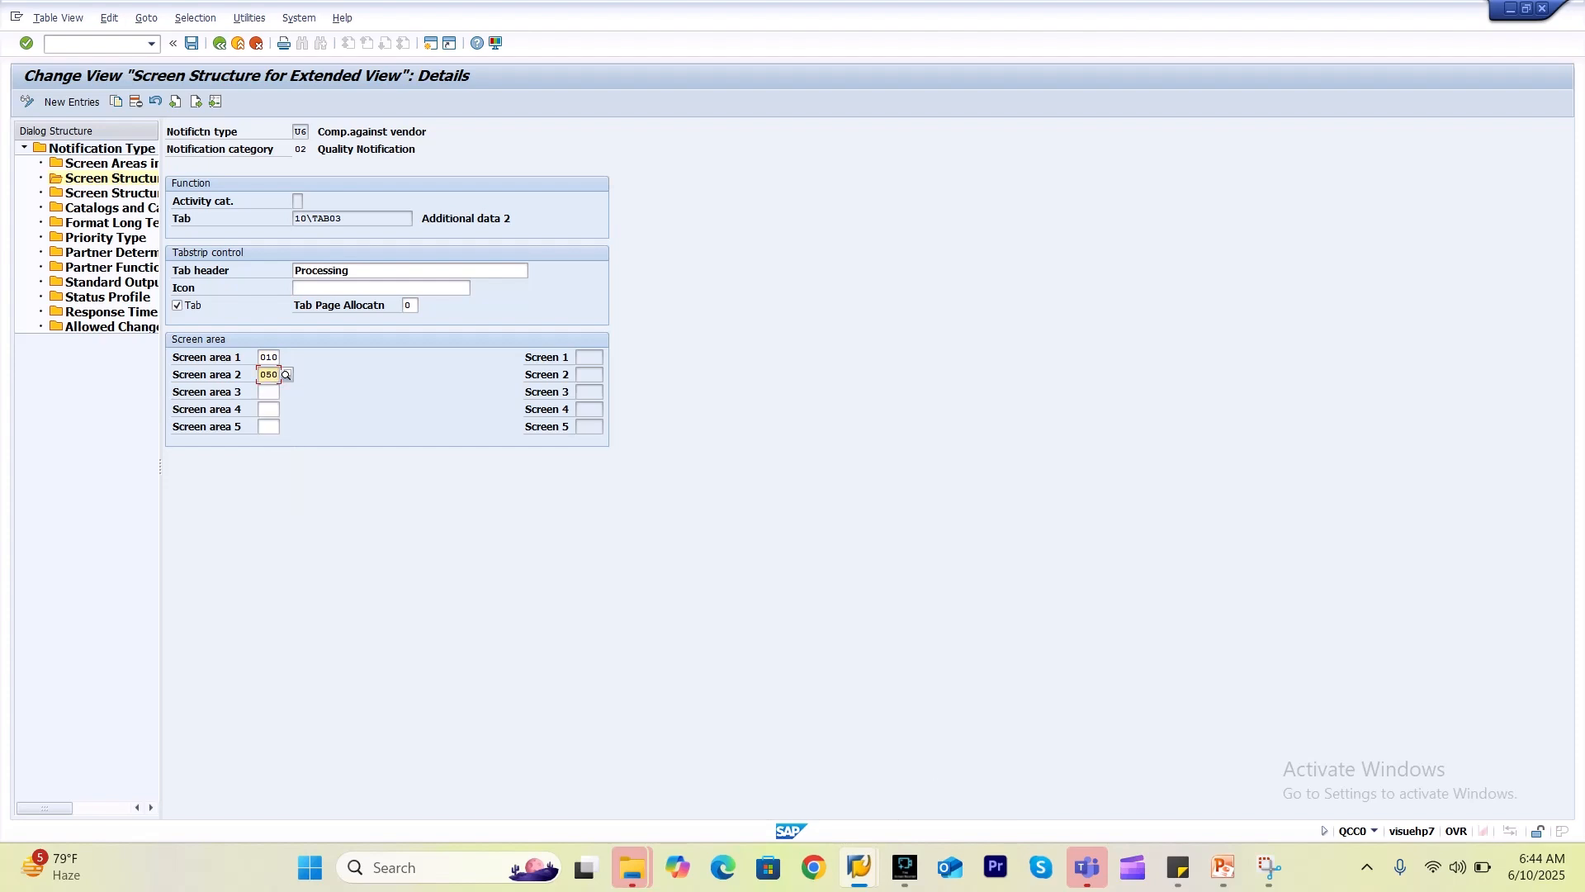
Save the tab configuration under the customizing request and go back to the overview.
left_click(192, 42)
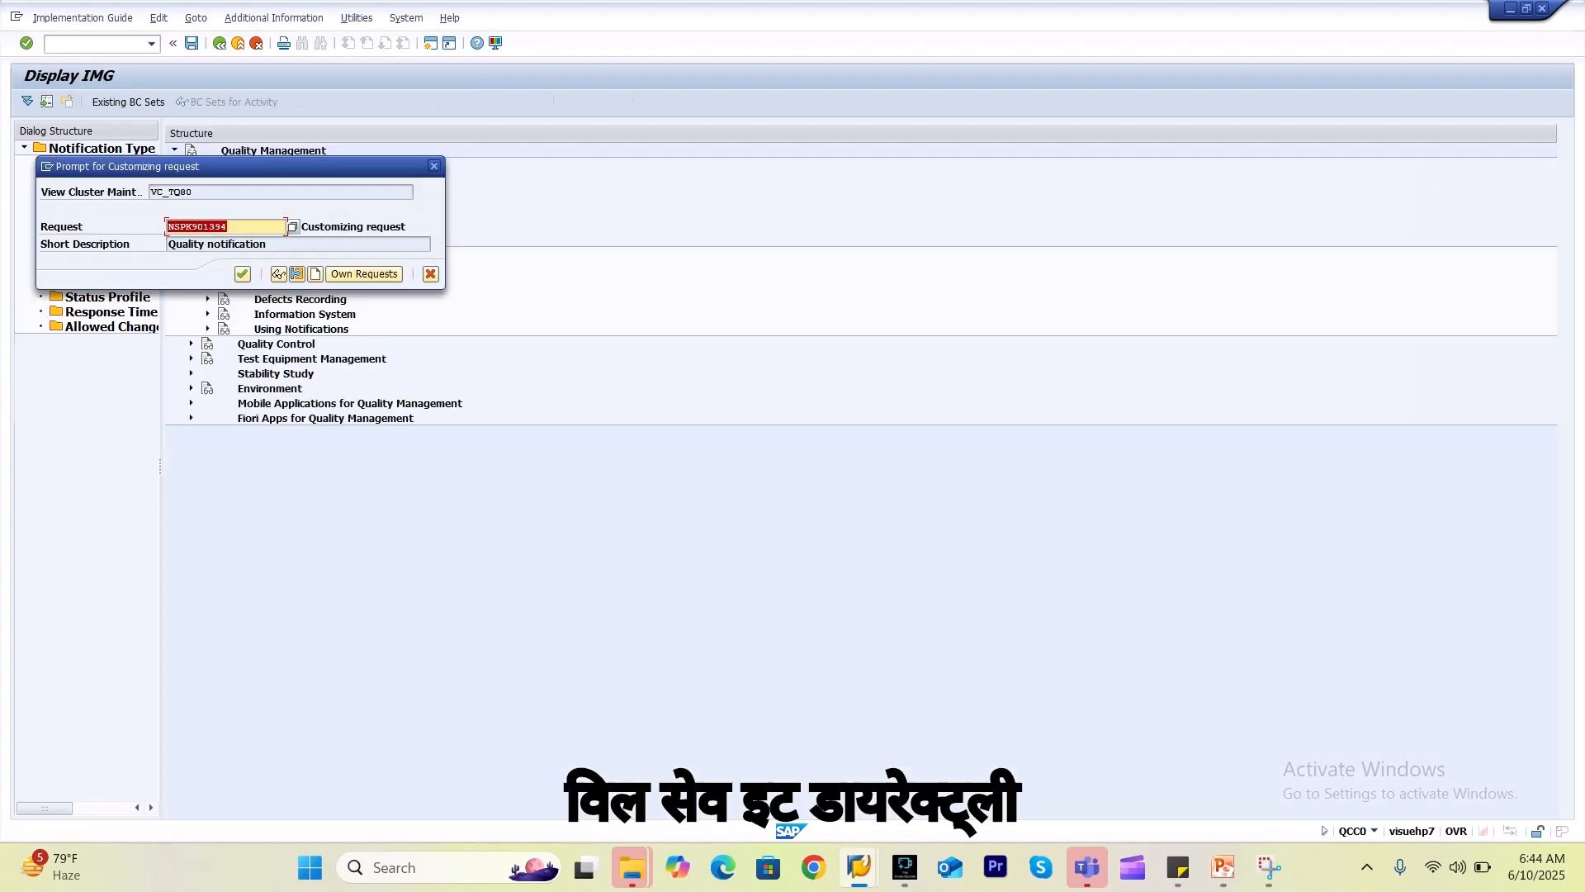
key("Return")
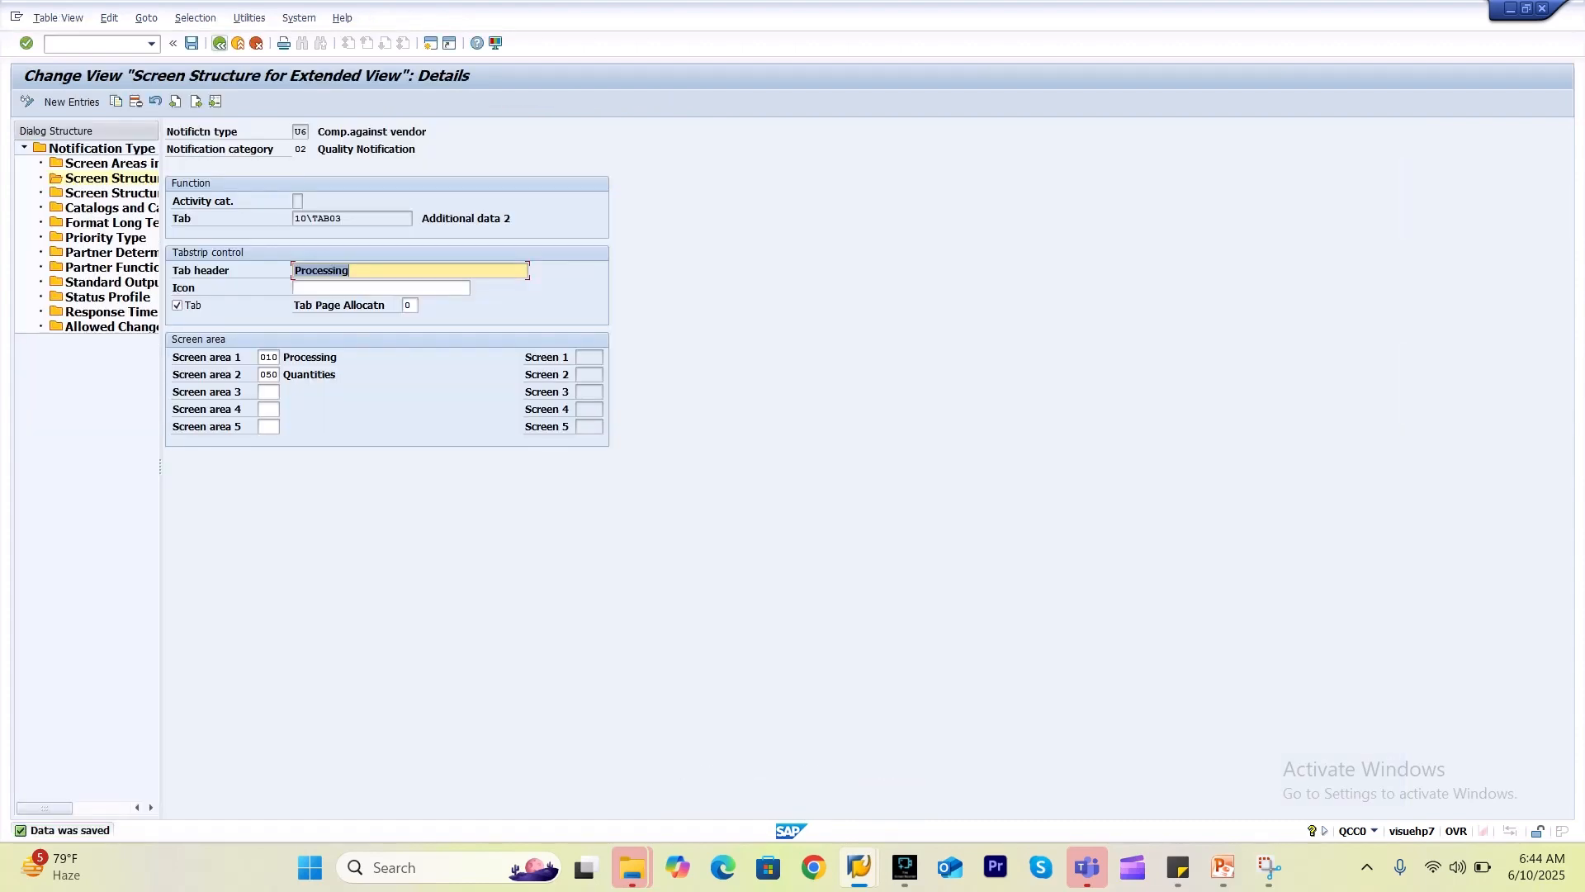
left_click(219, 43)
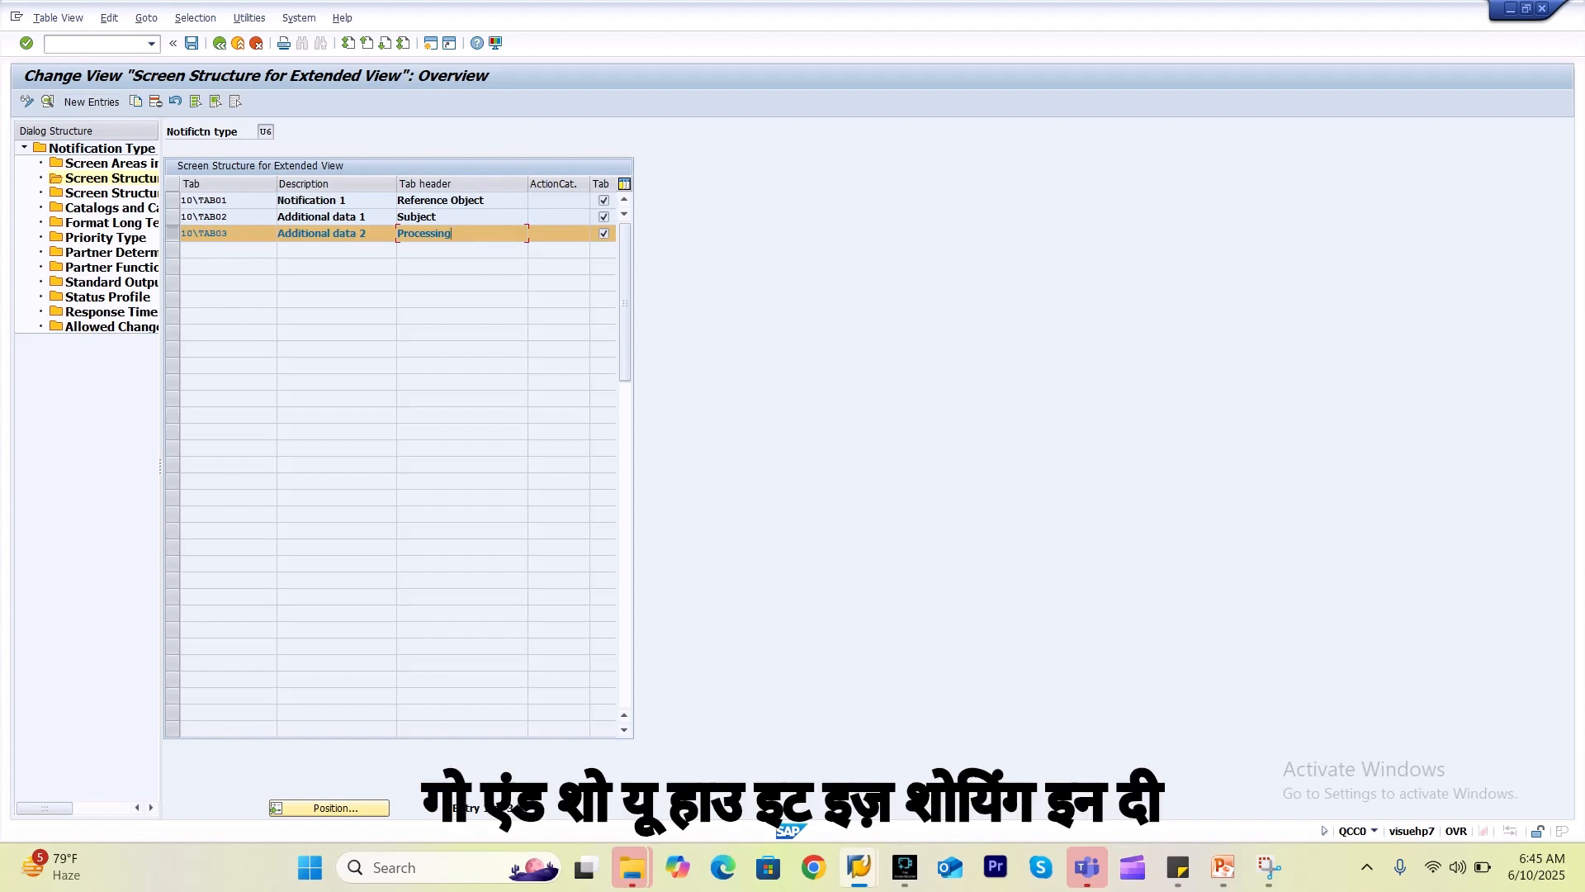
type("/oqm01")
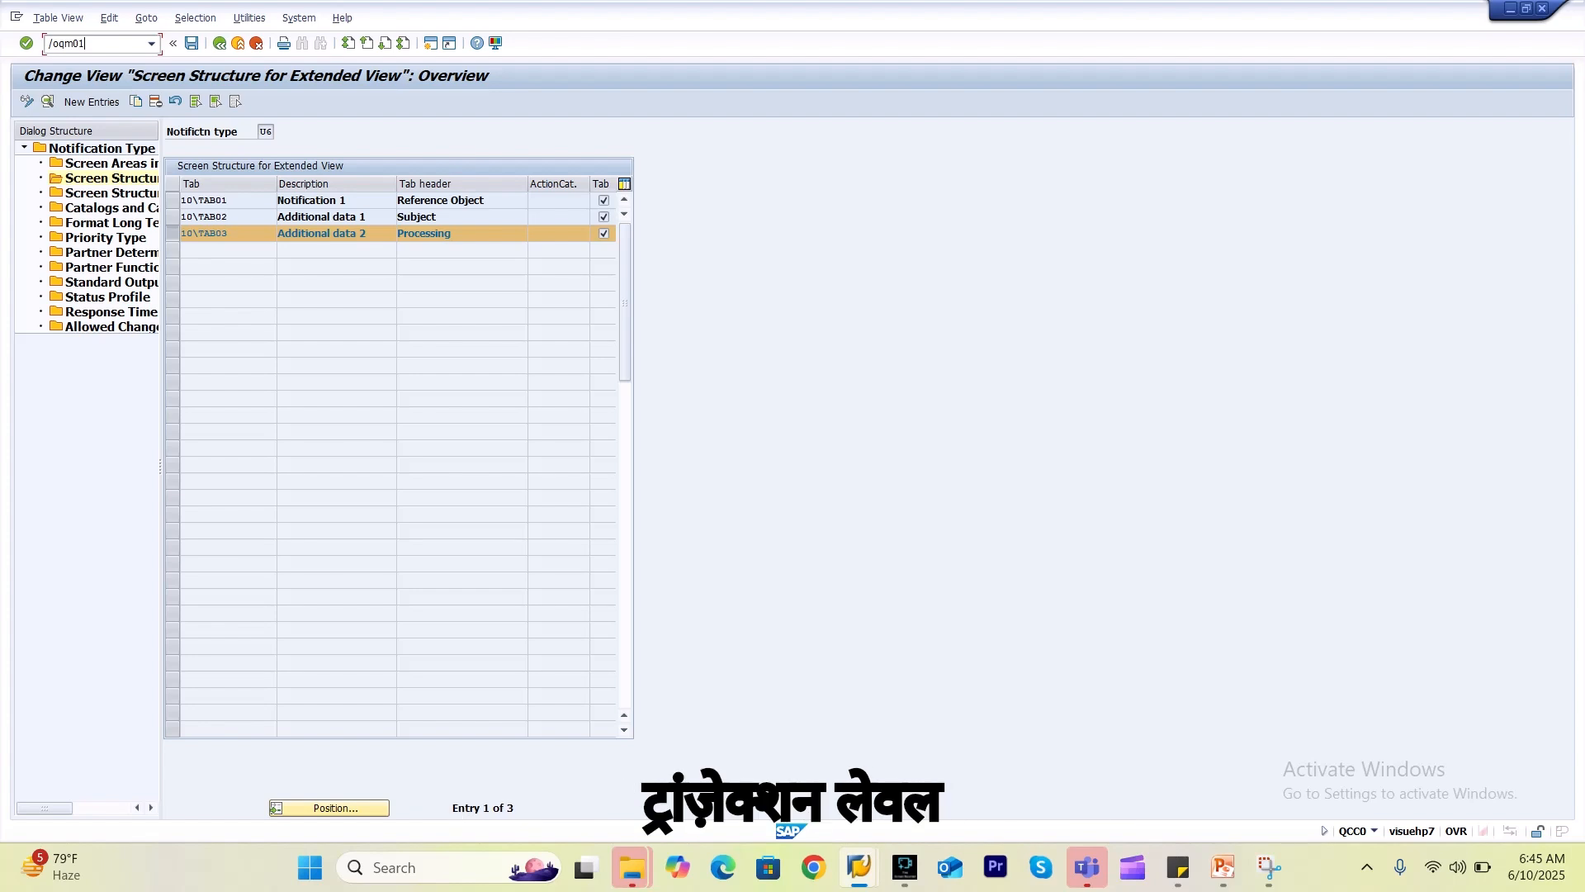
key("Return")
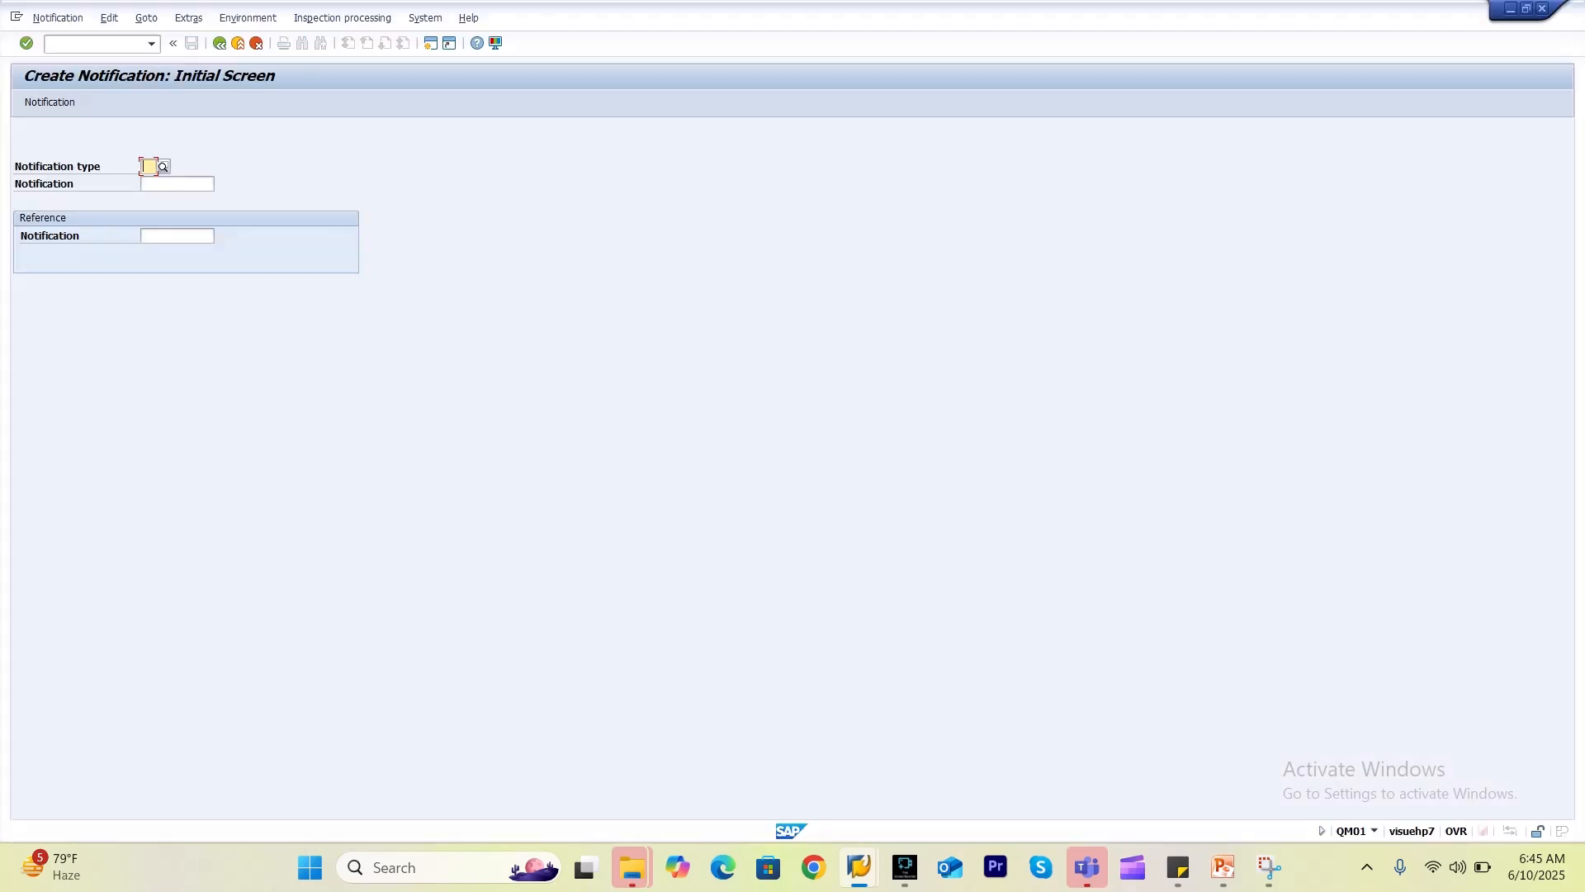
type("u6")
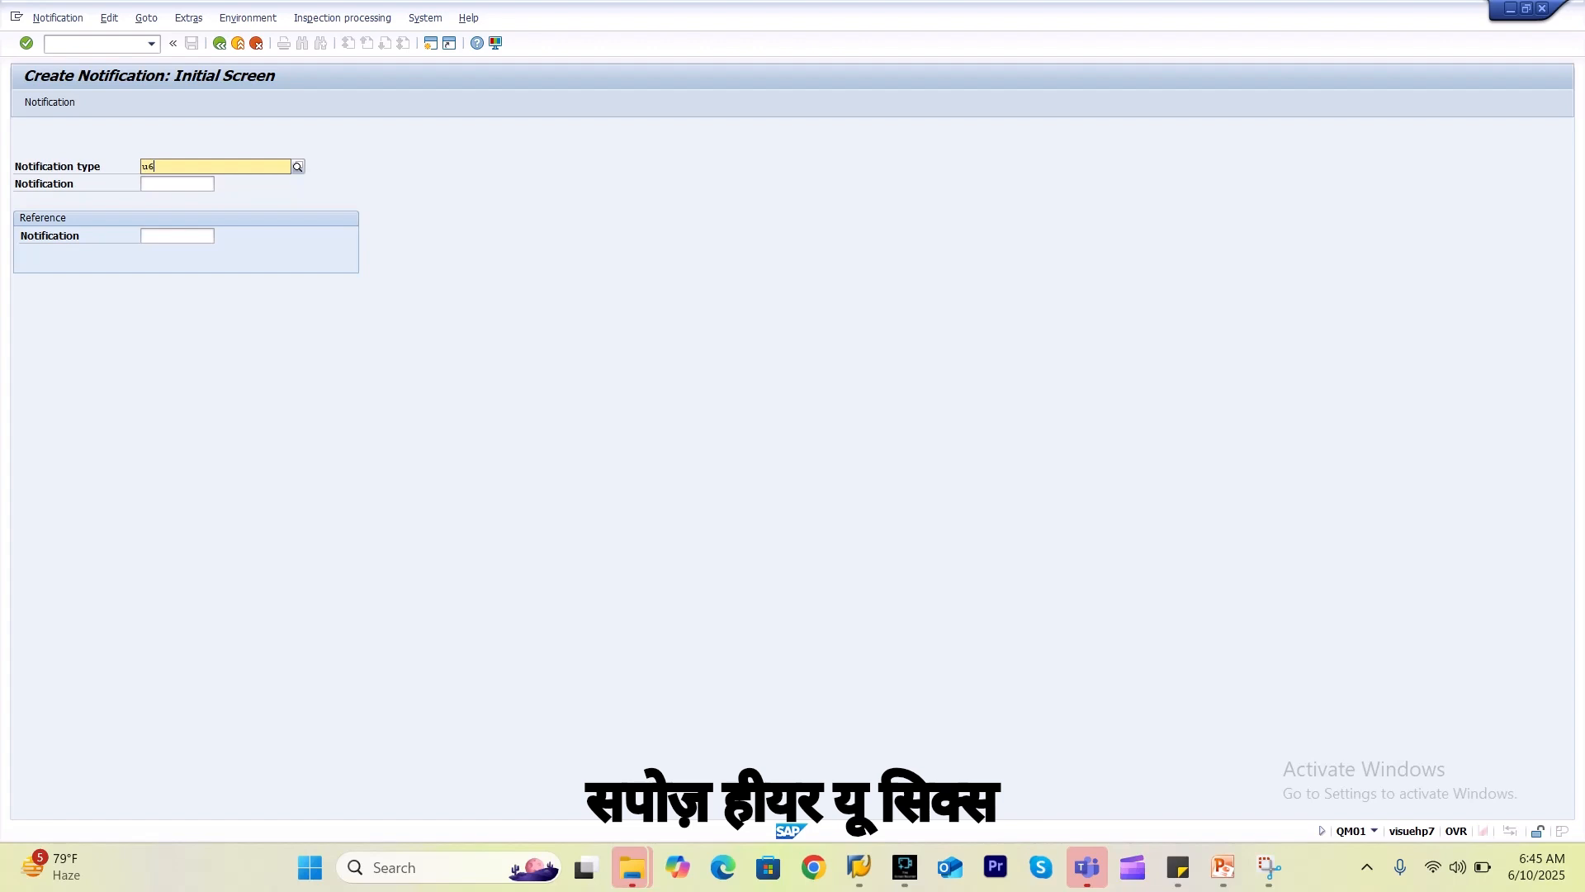
key("Down")
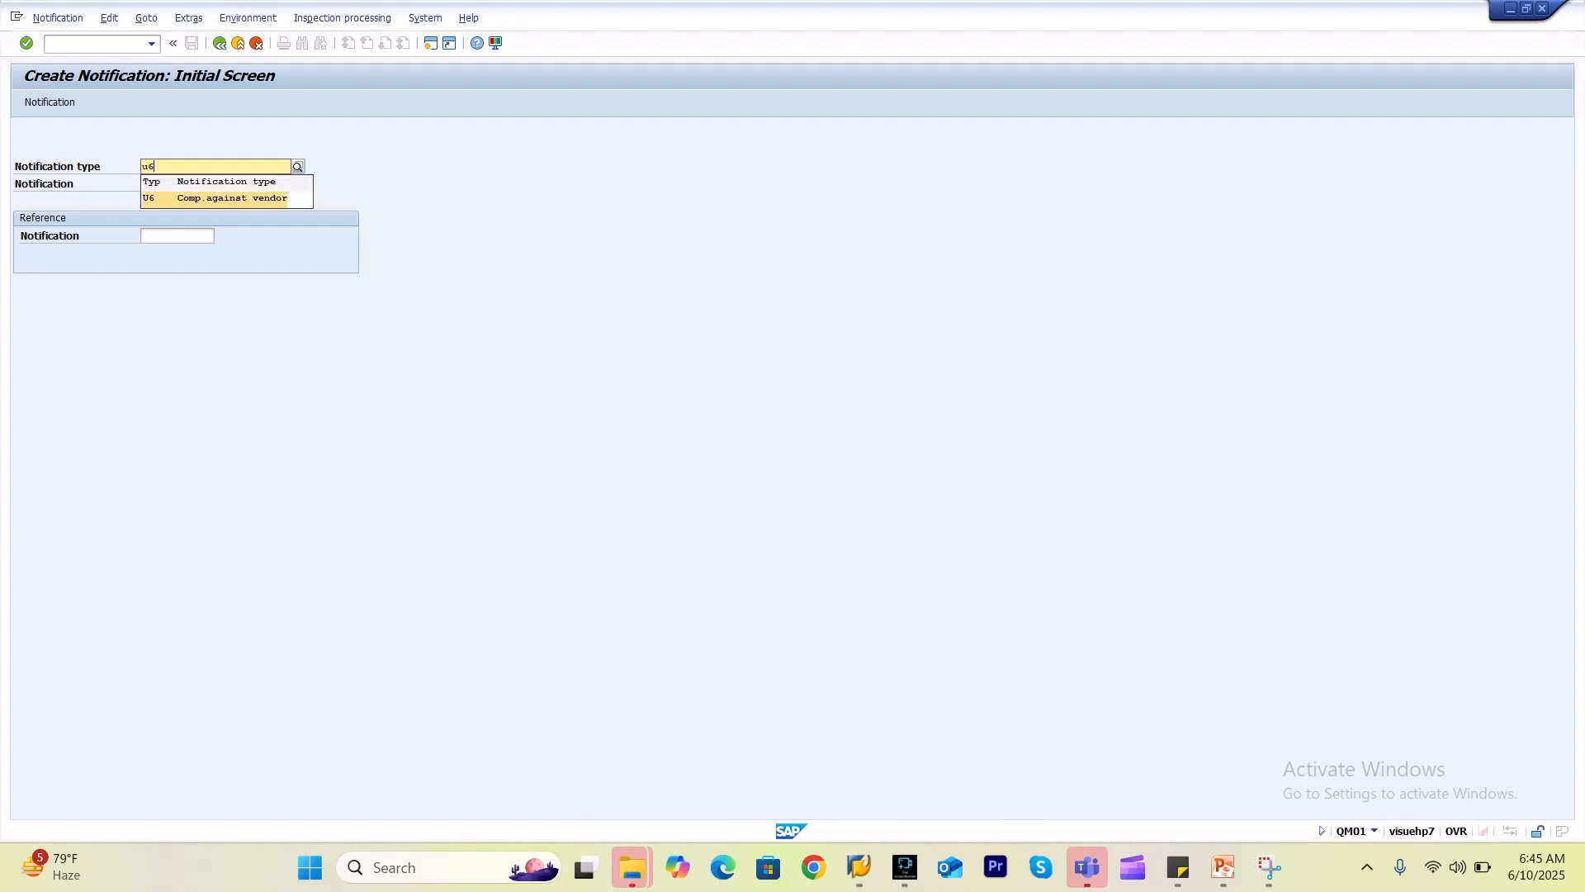
key("Return")
key("Return")
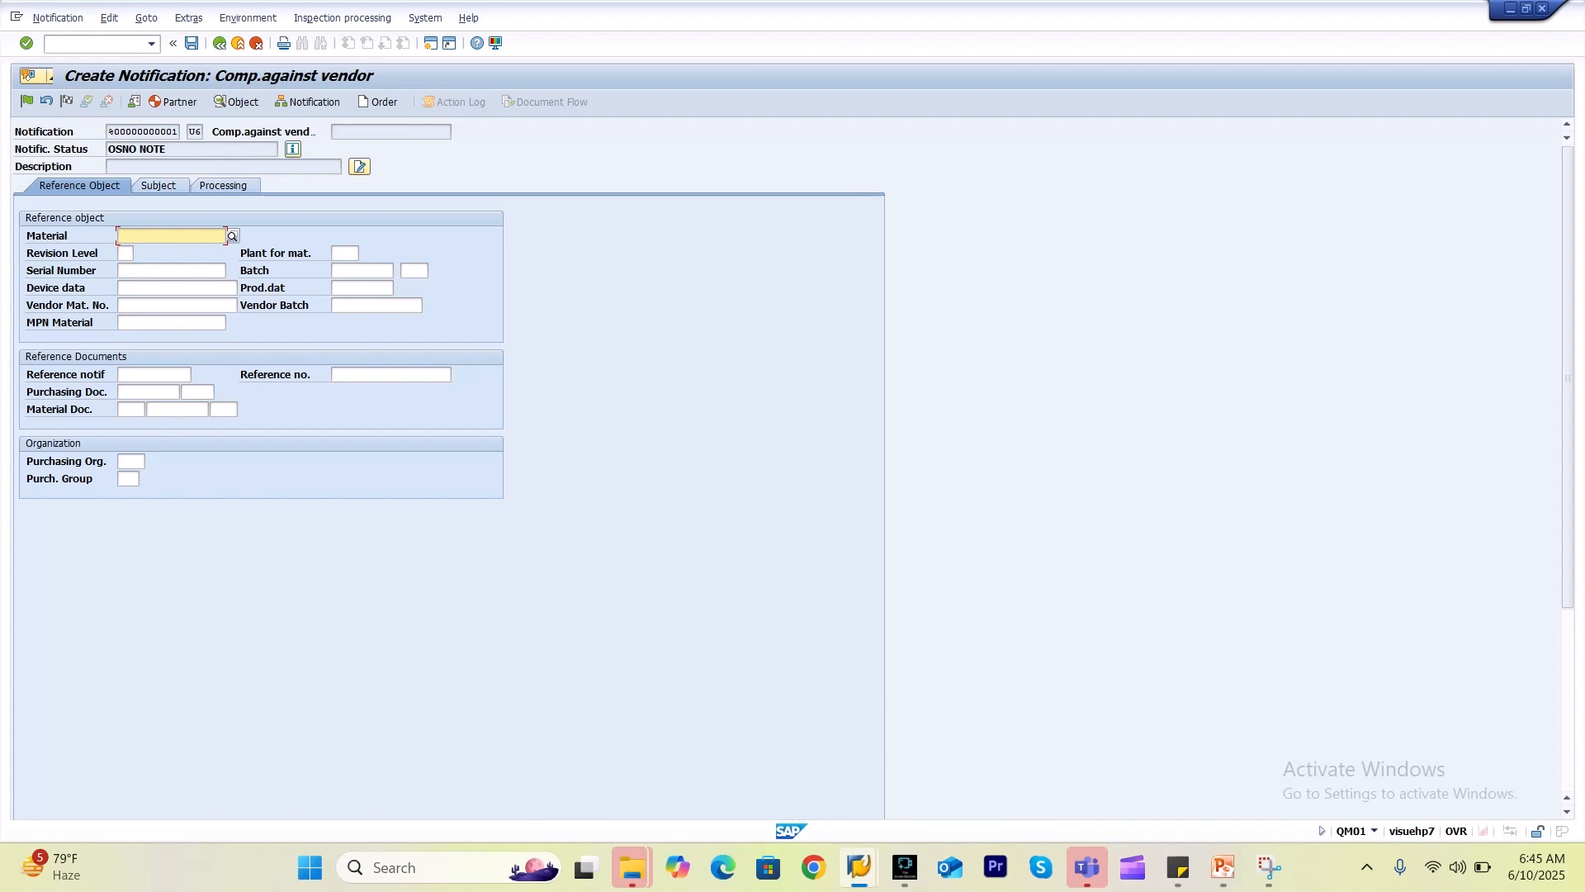
left_click(159, 185)
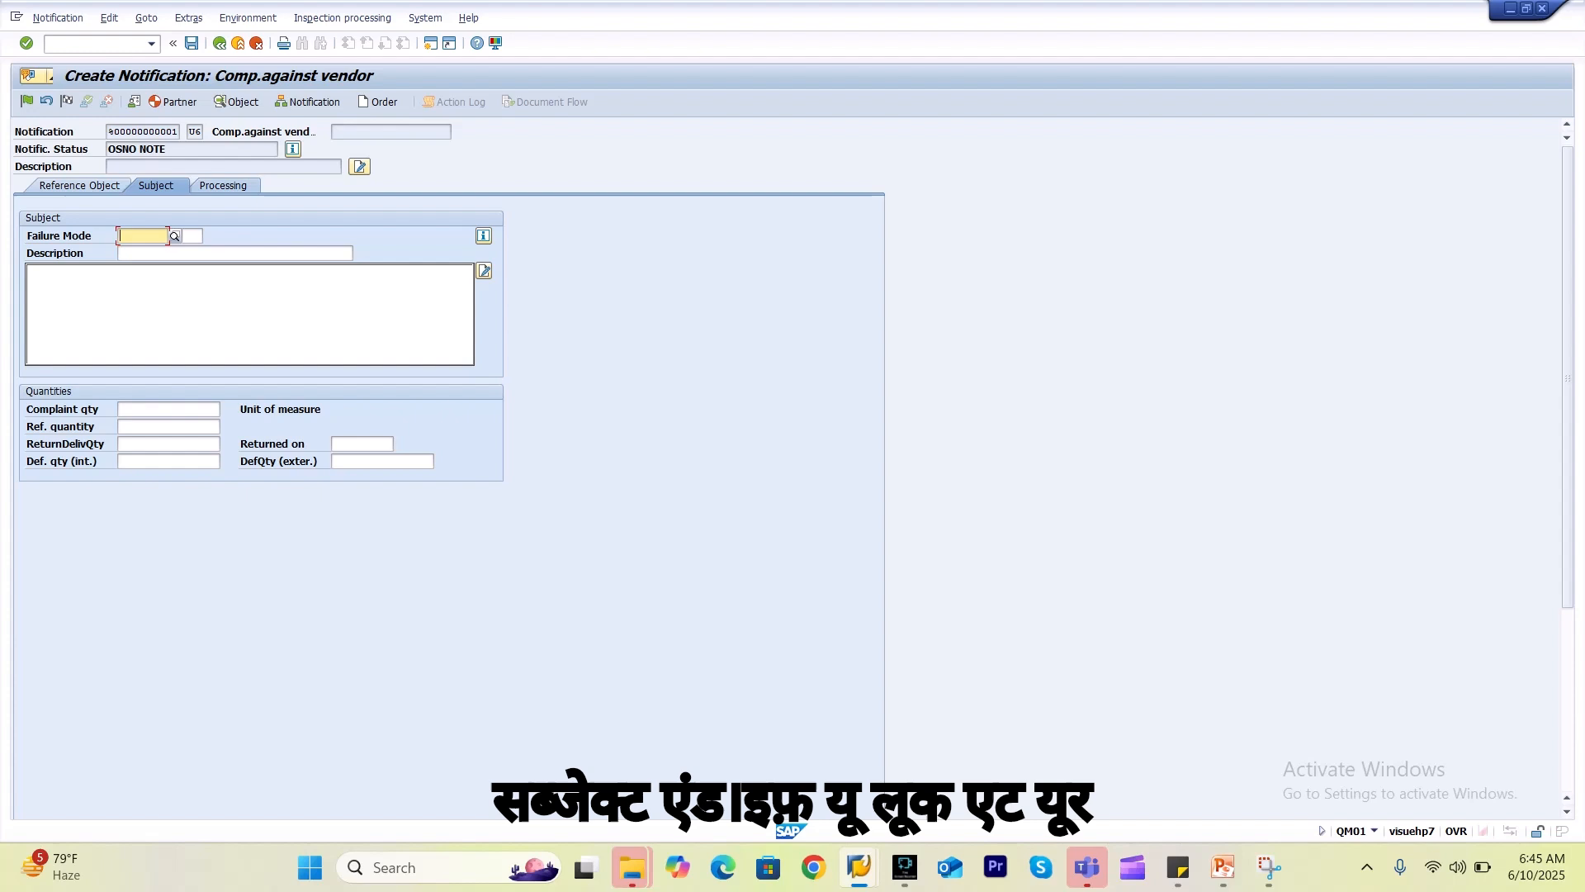
left_click(223, 186)
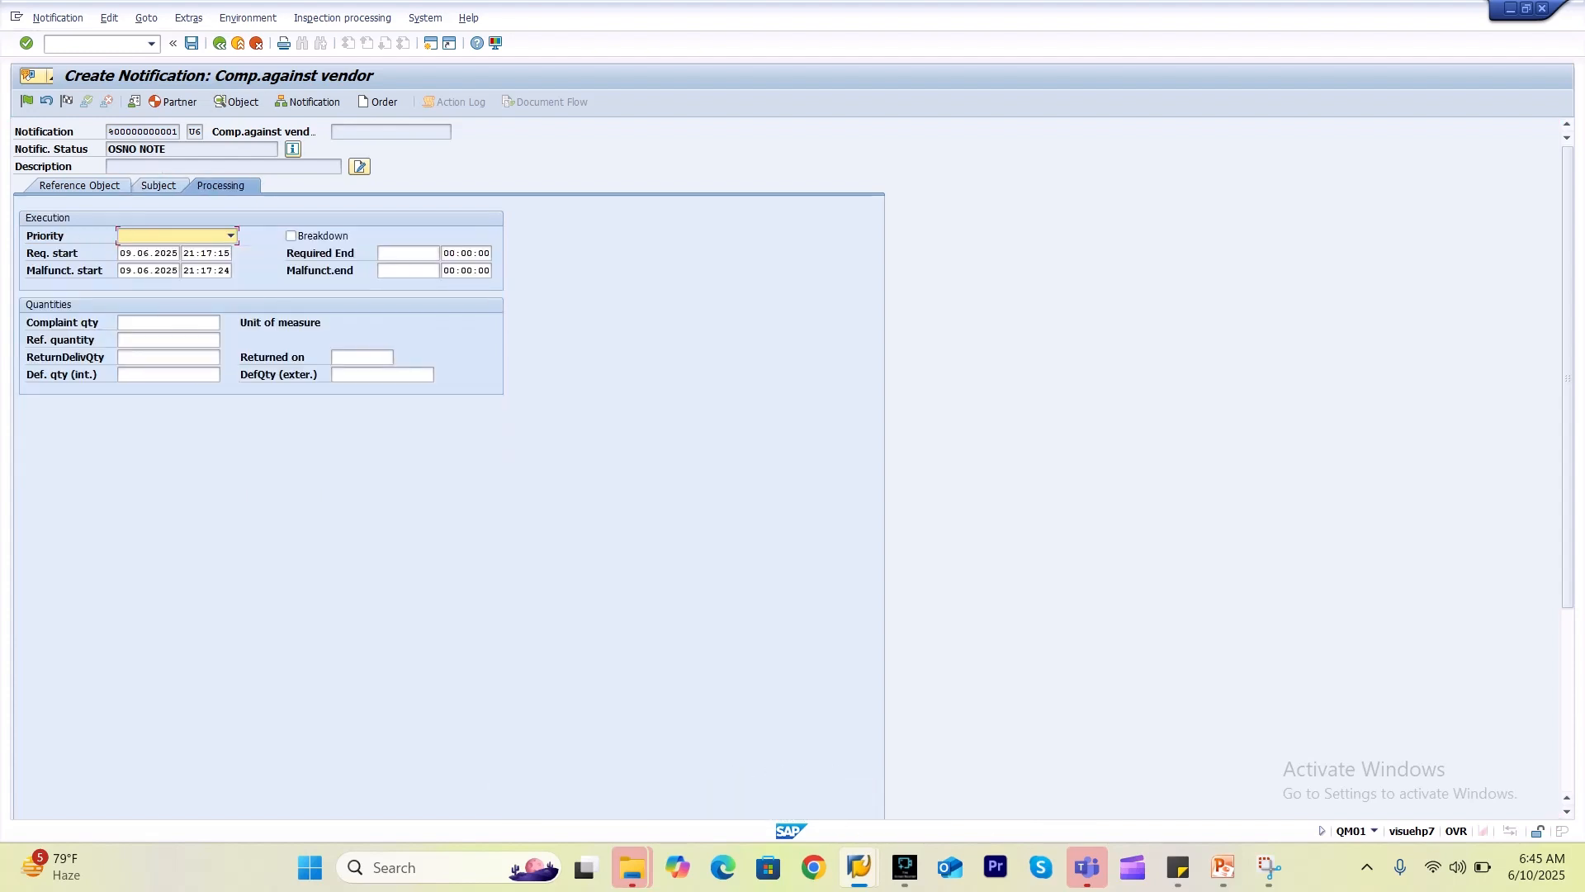
left_click(218, 43)
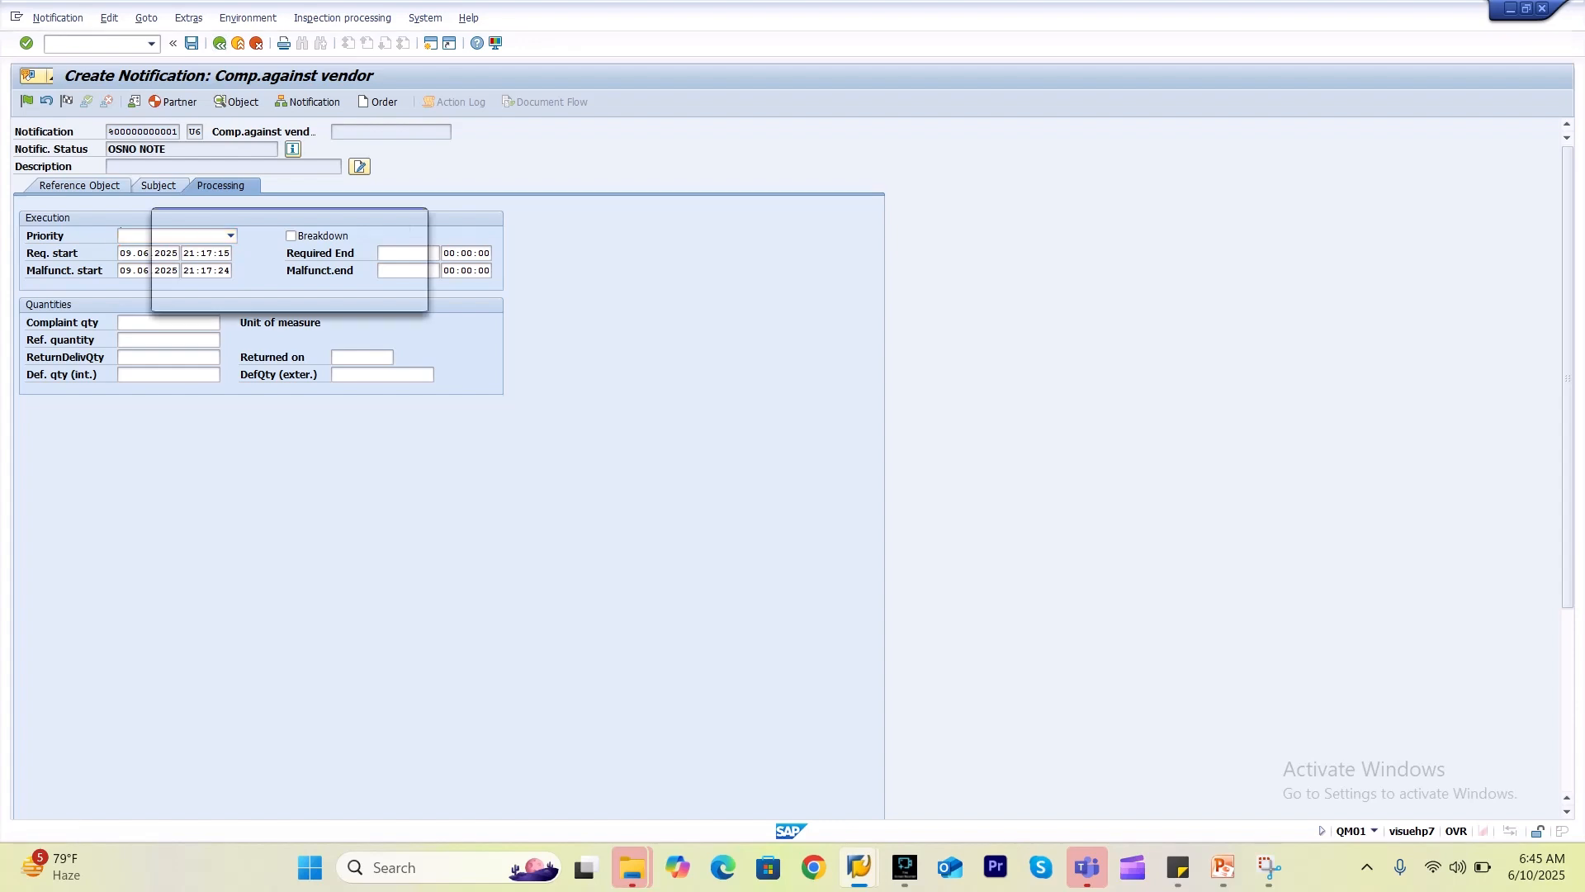
left_click(292, 295)
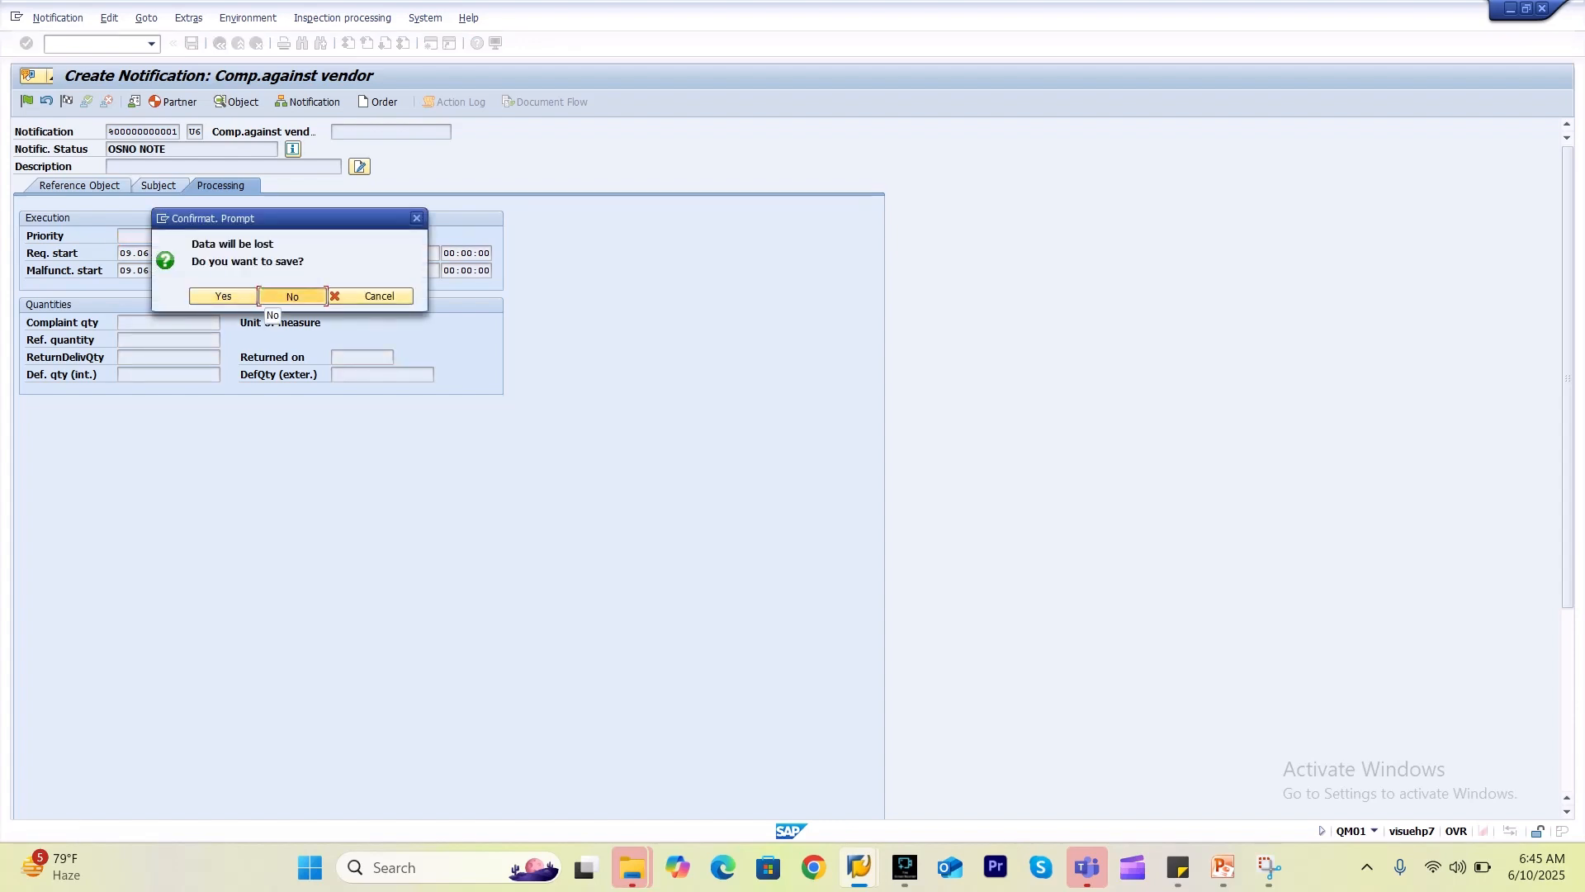
key("alt+Tab")
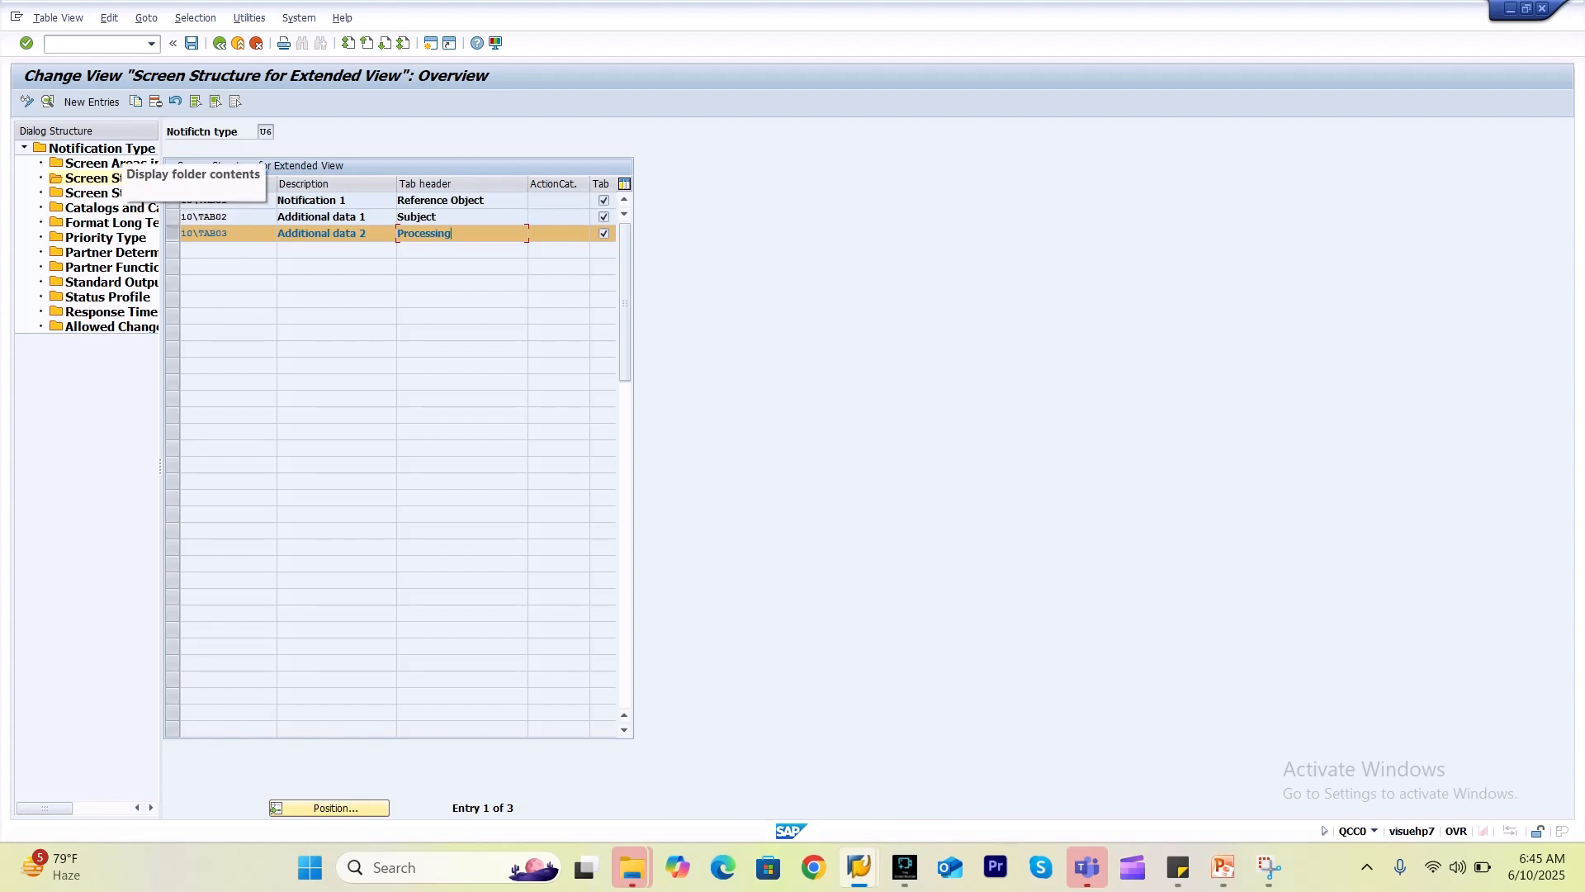
Add a new extended-view entry with tab 10\TAB04 and tab header 'Dates'.
left_click(91, 102)
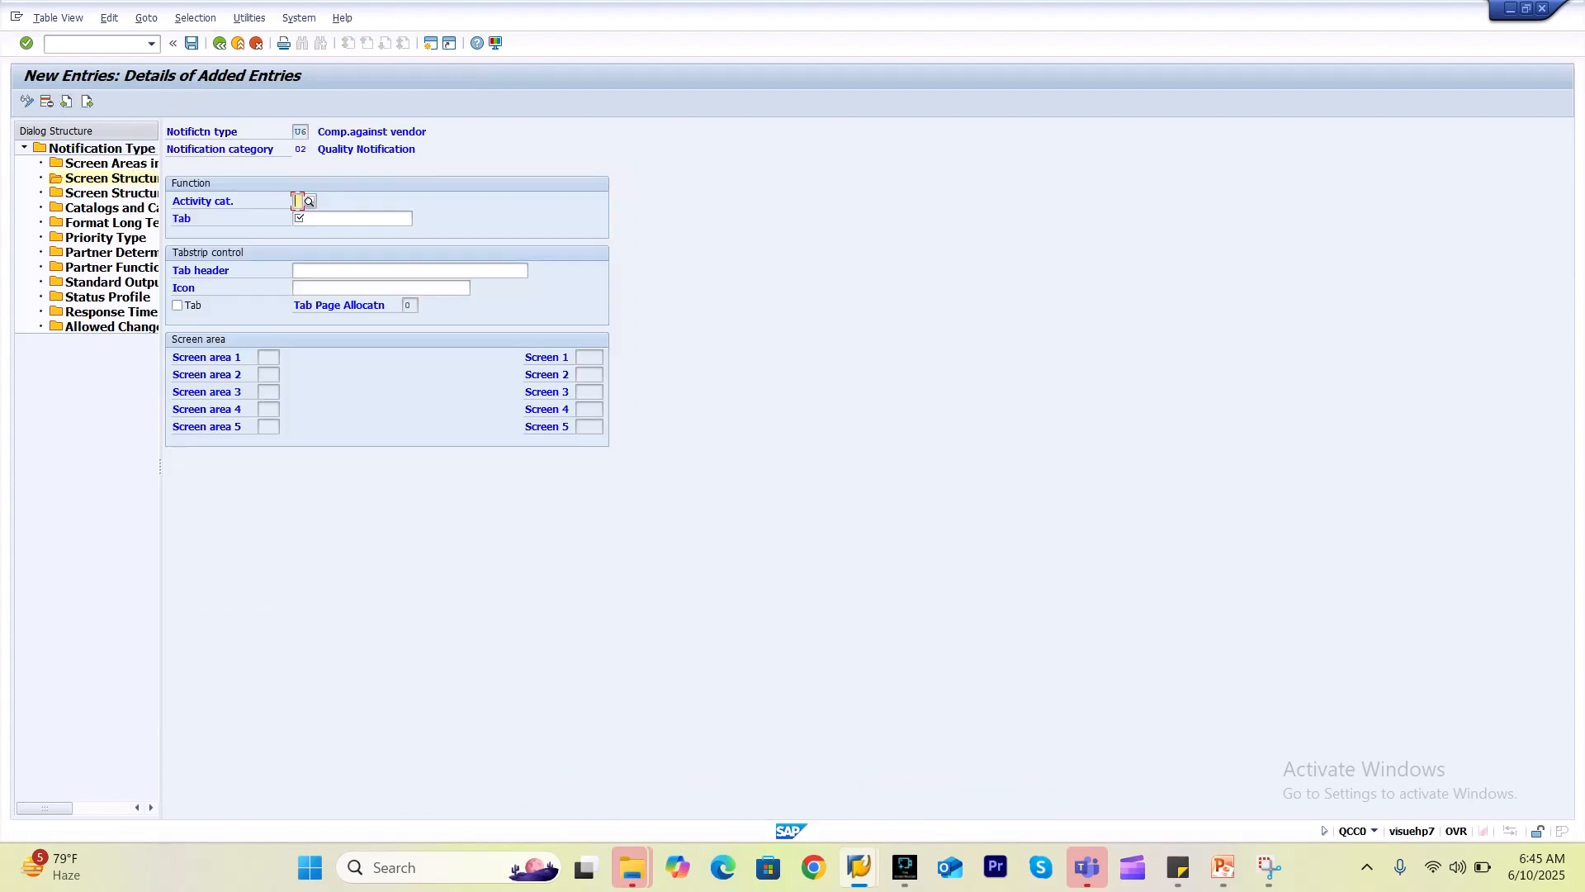
left_click(352, 219)
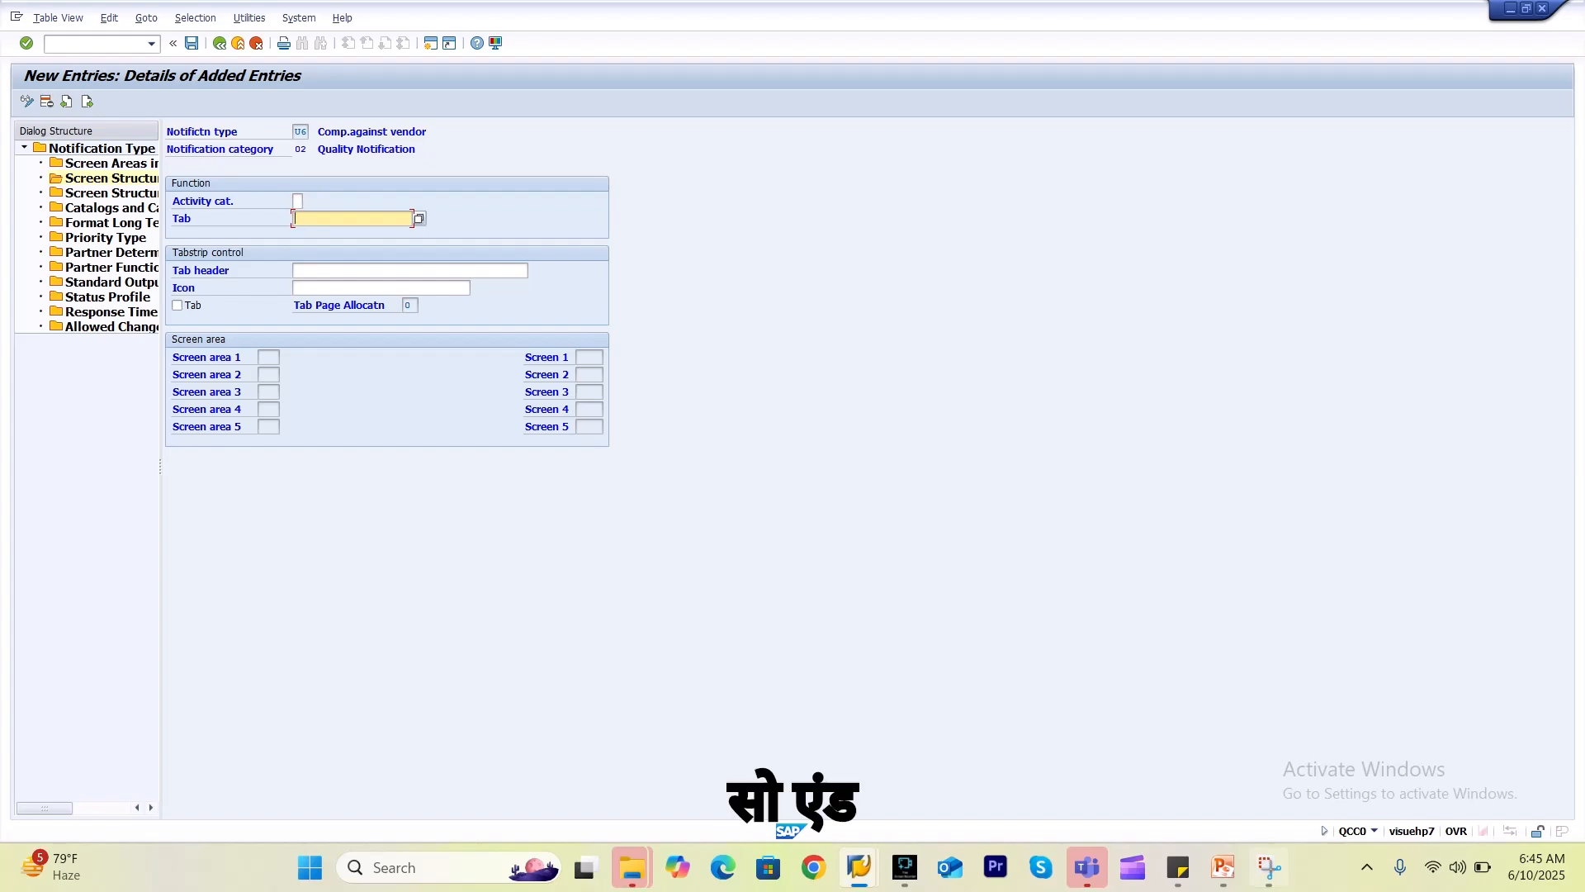
left_click(1269, 867)
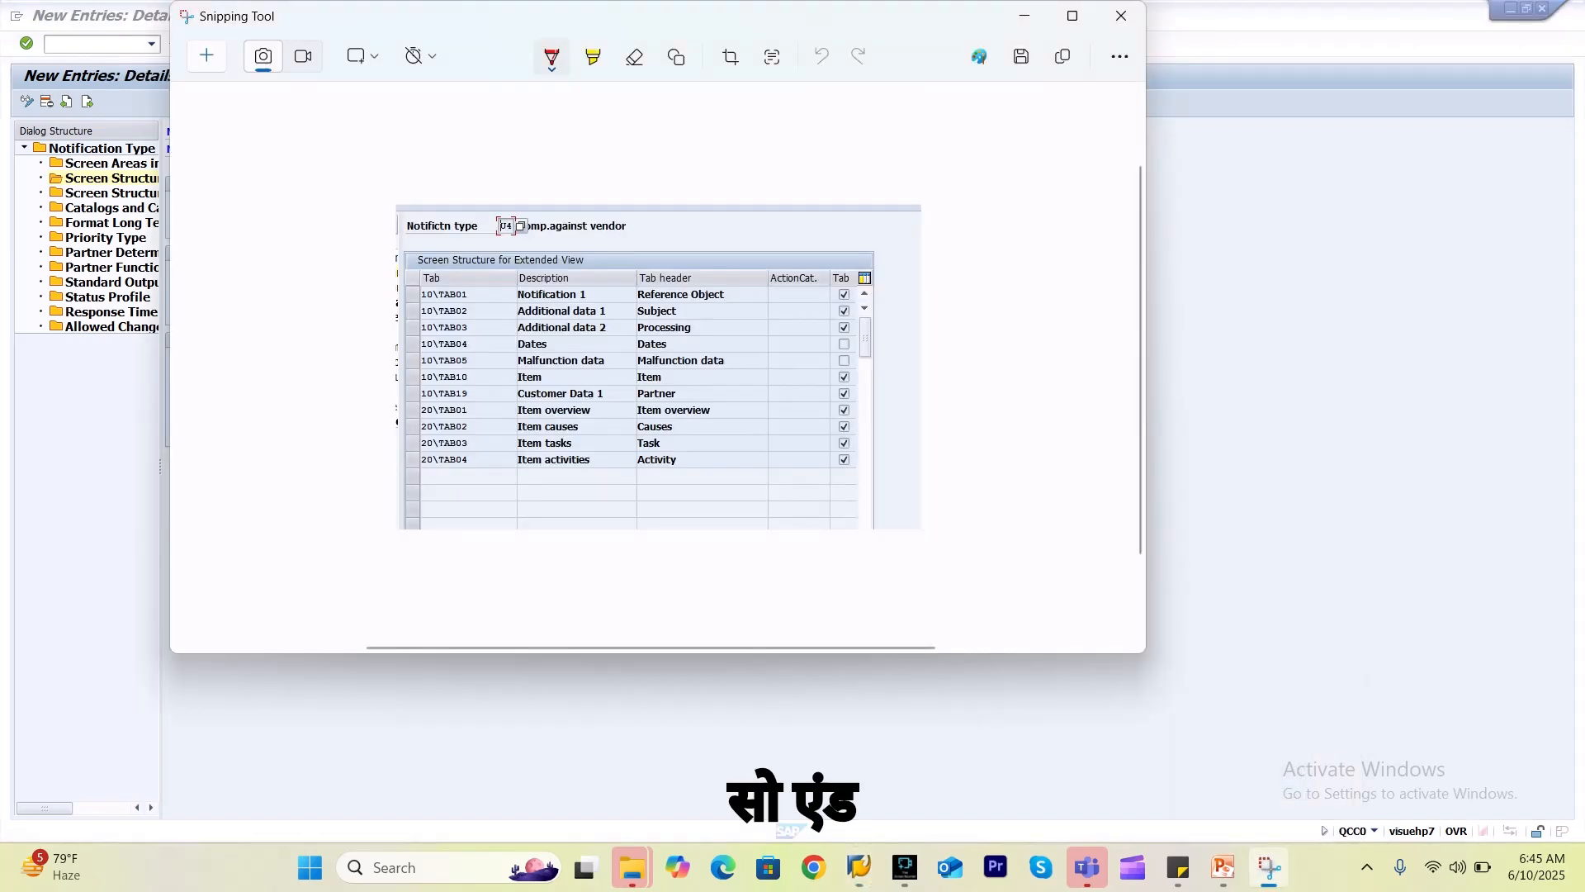
left_click(1268, 867)
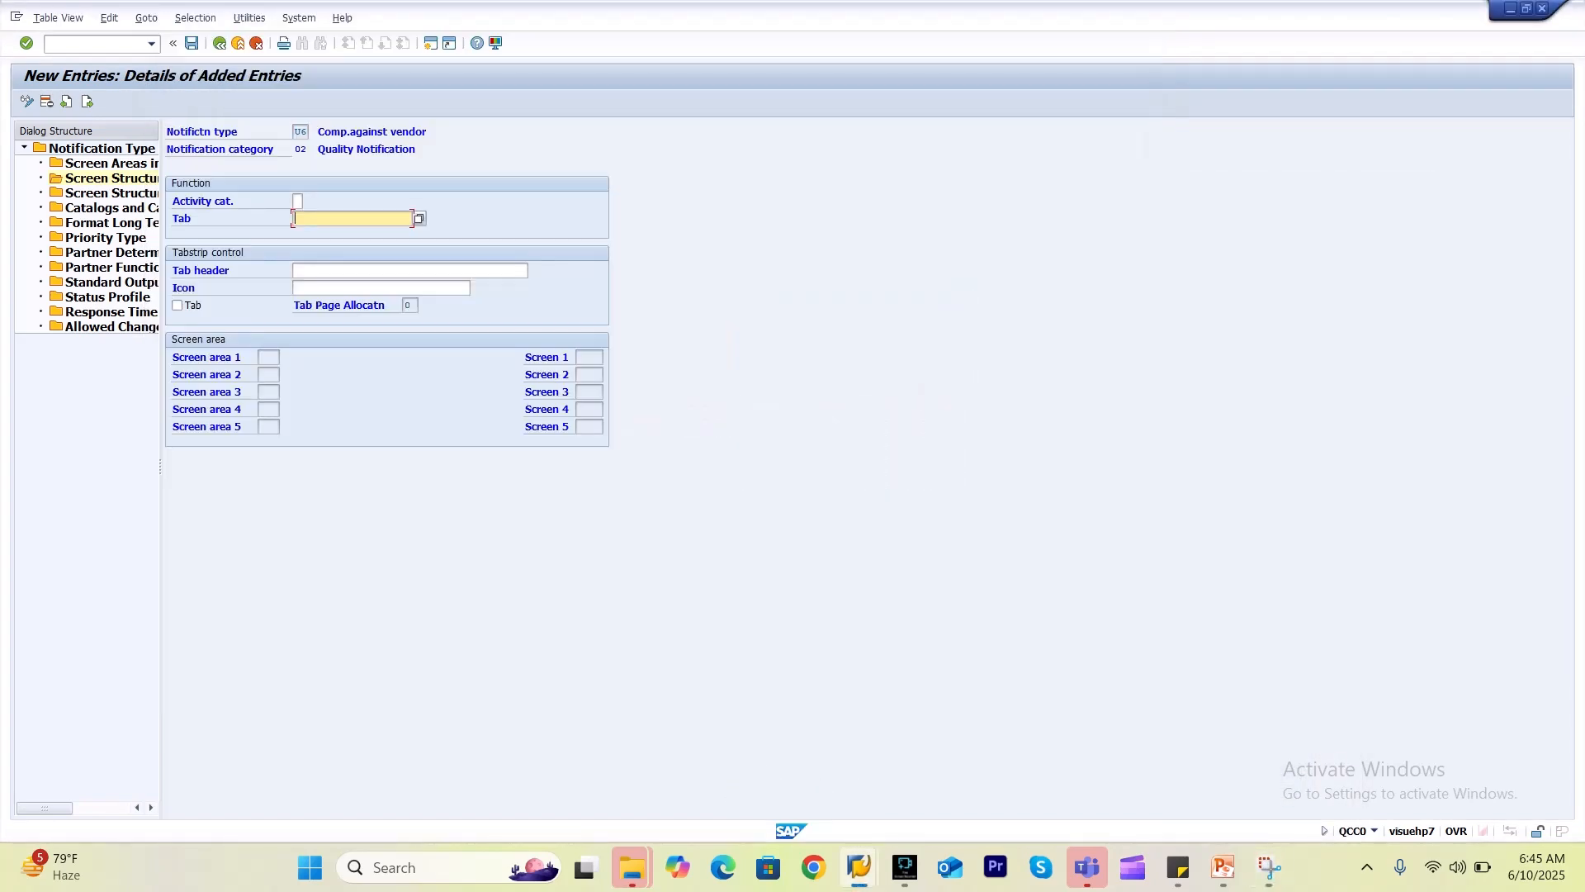
key("alt+Tab")
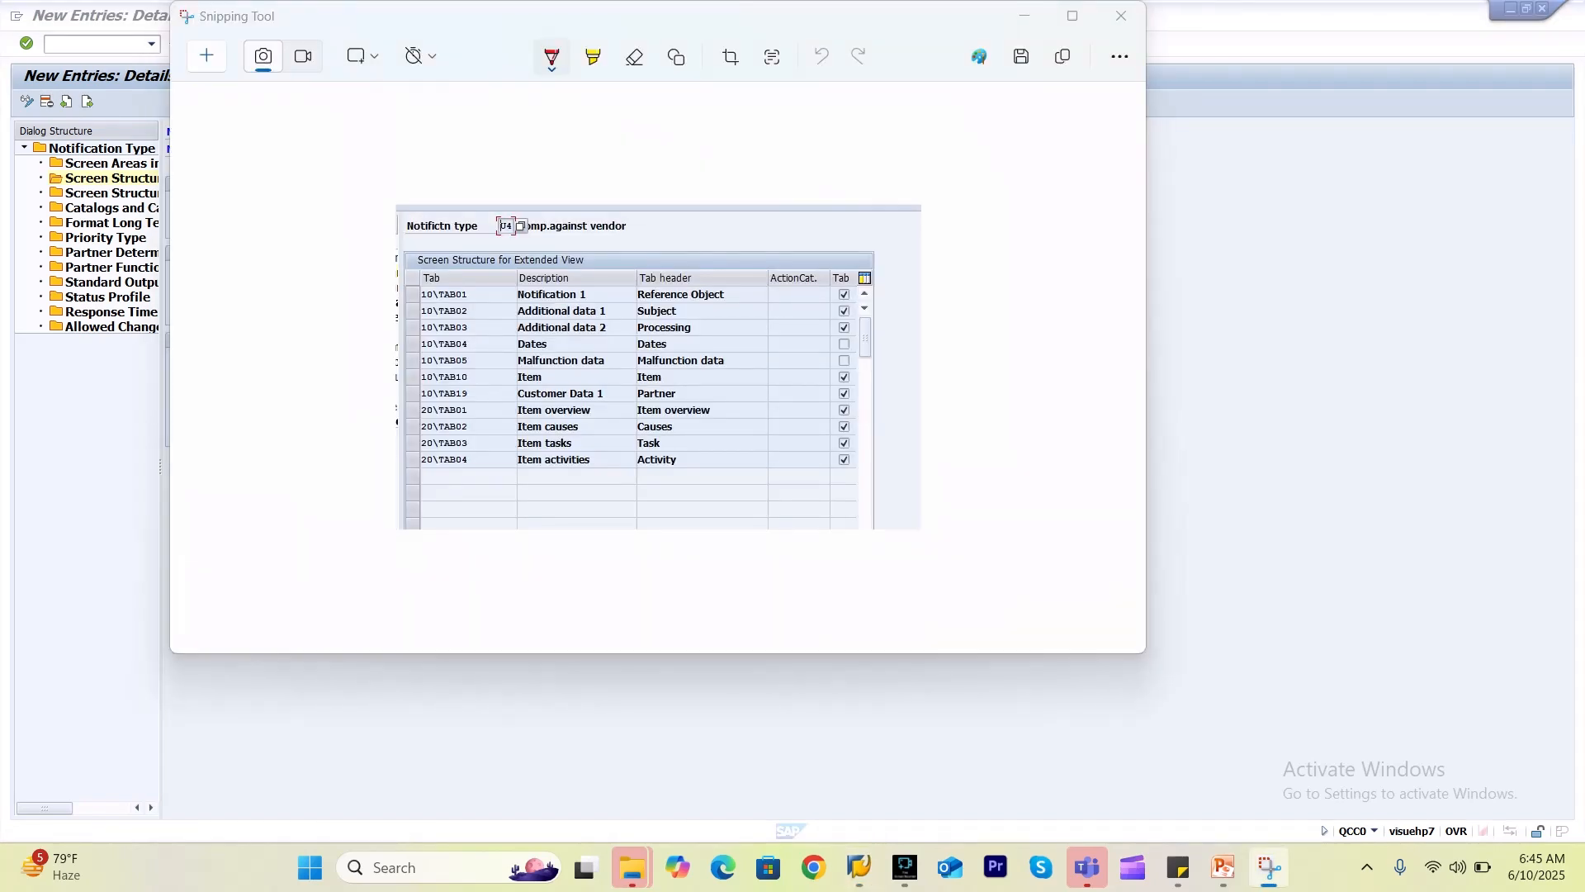
key("alt+Tab")
key("F4")
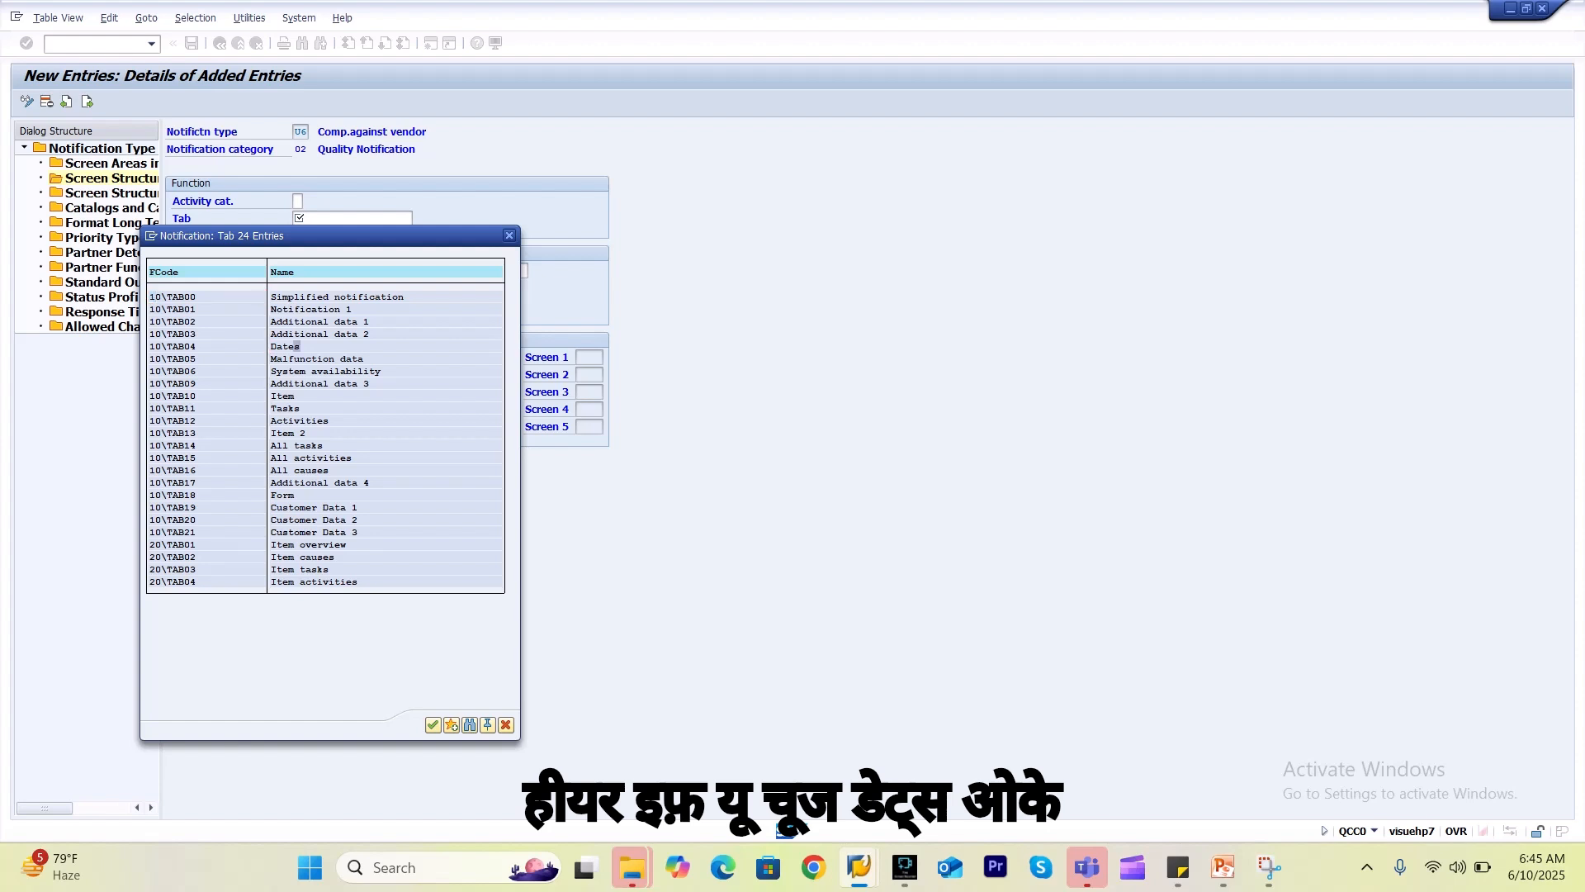
double_click(296, 346)
left_click(296, 271)
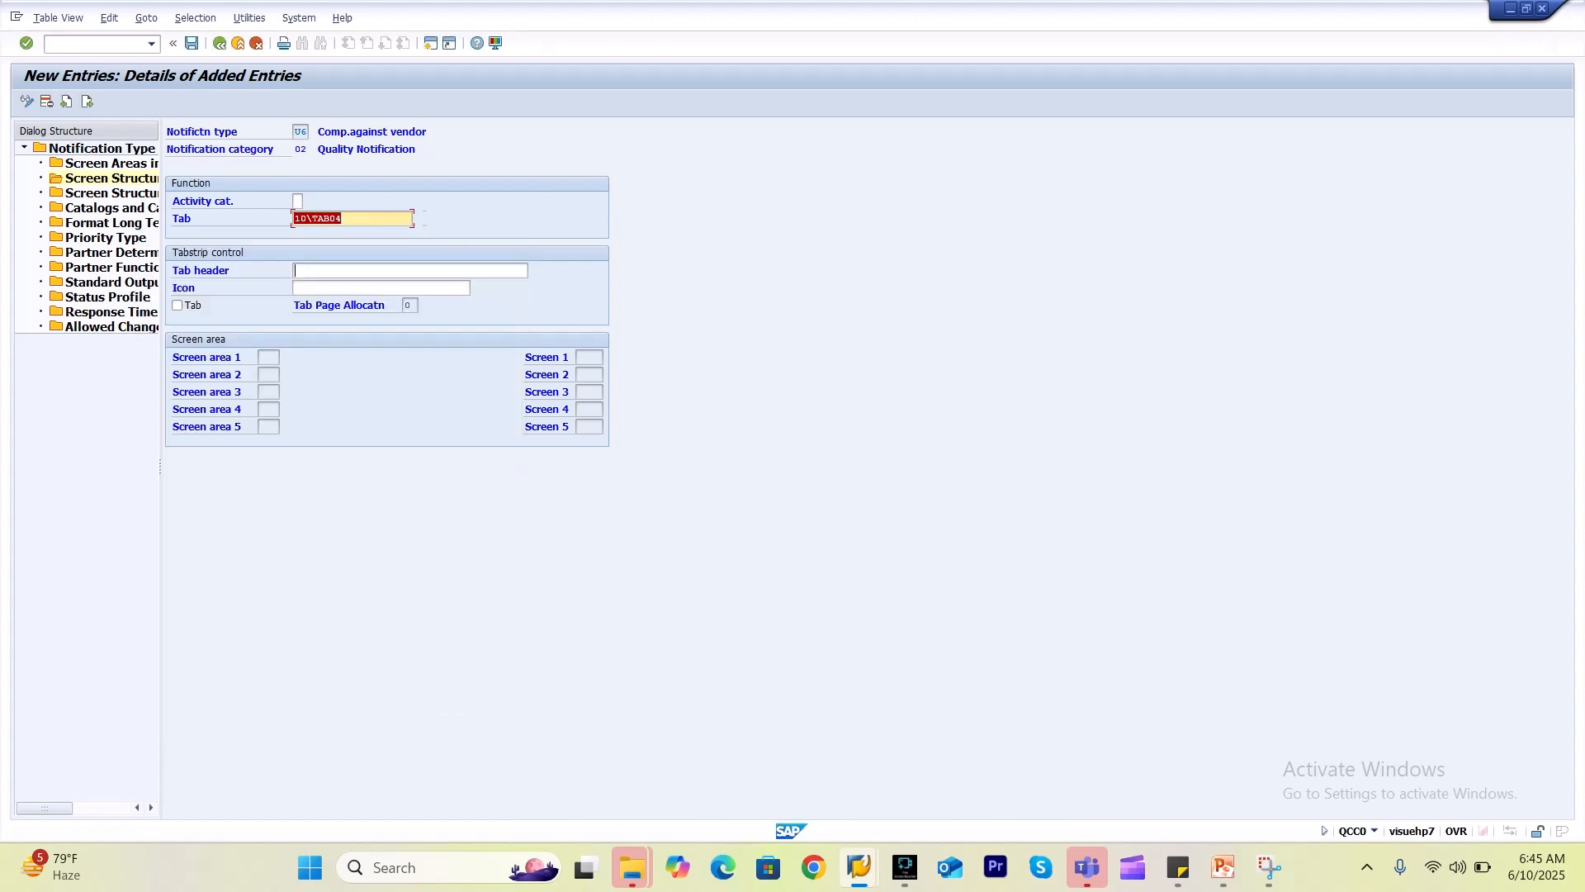
type("Da")
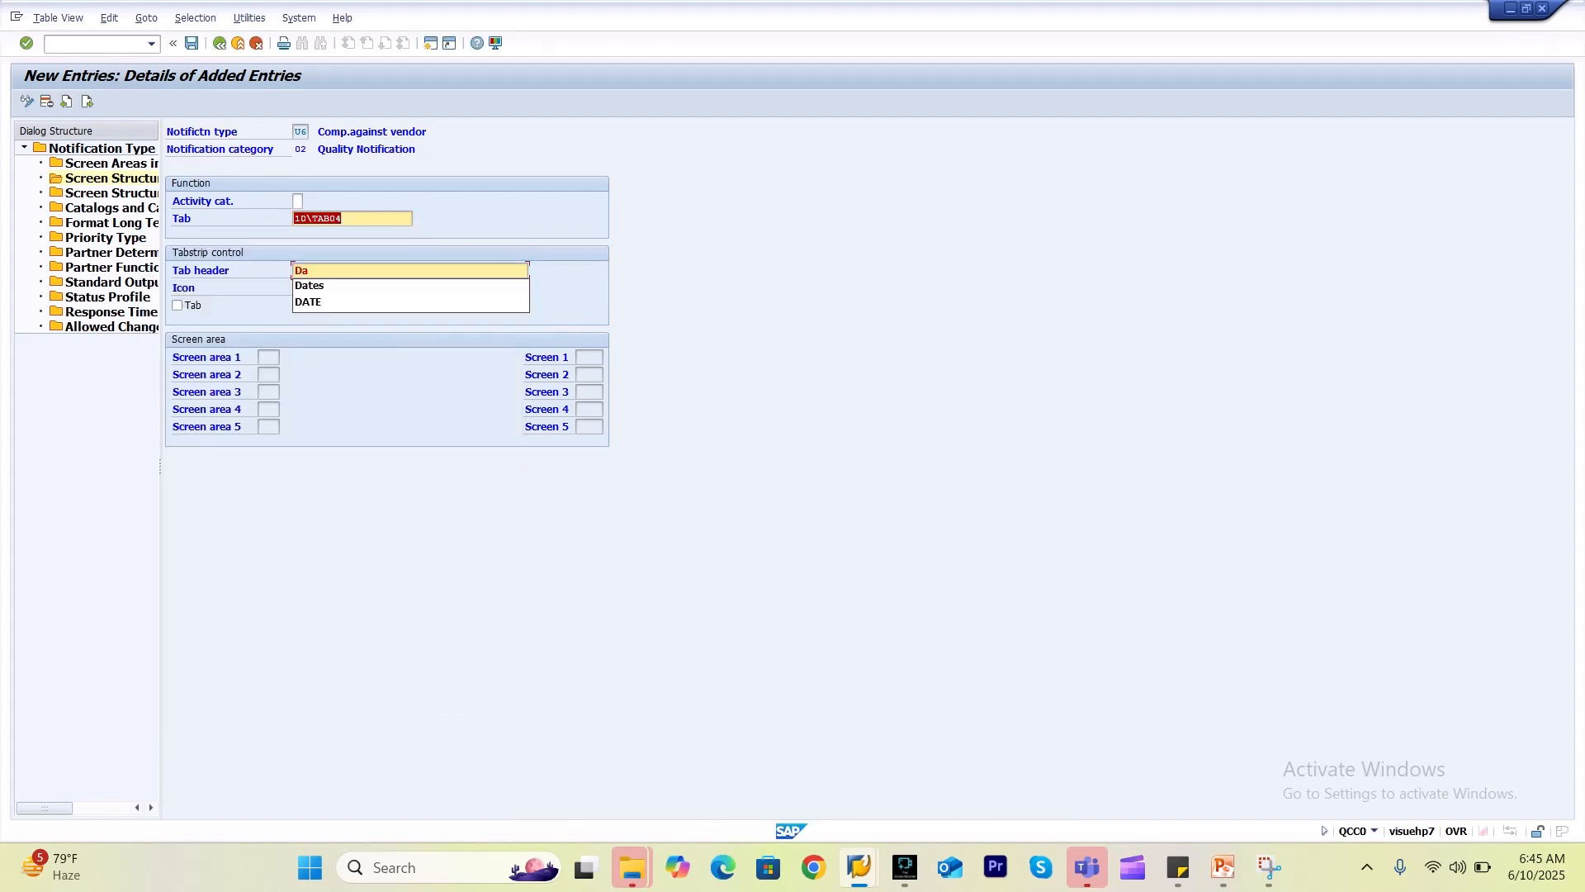
key("Down")
key("Return")
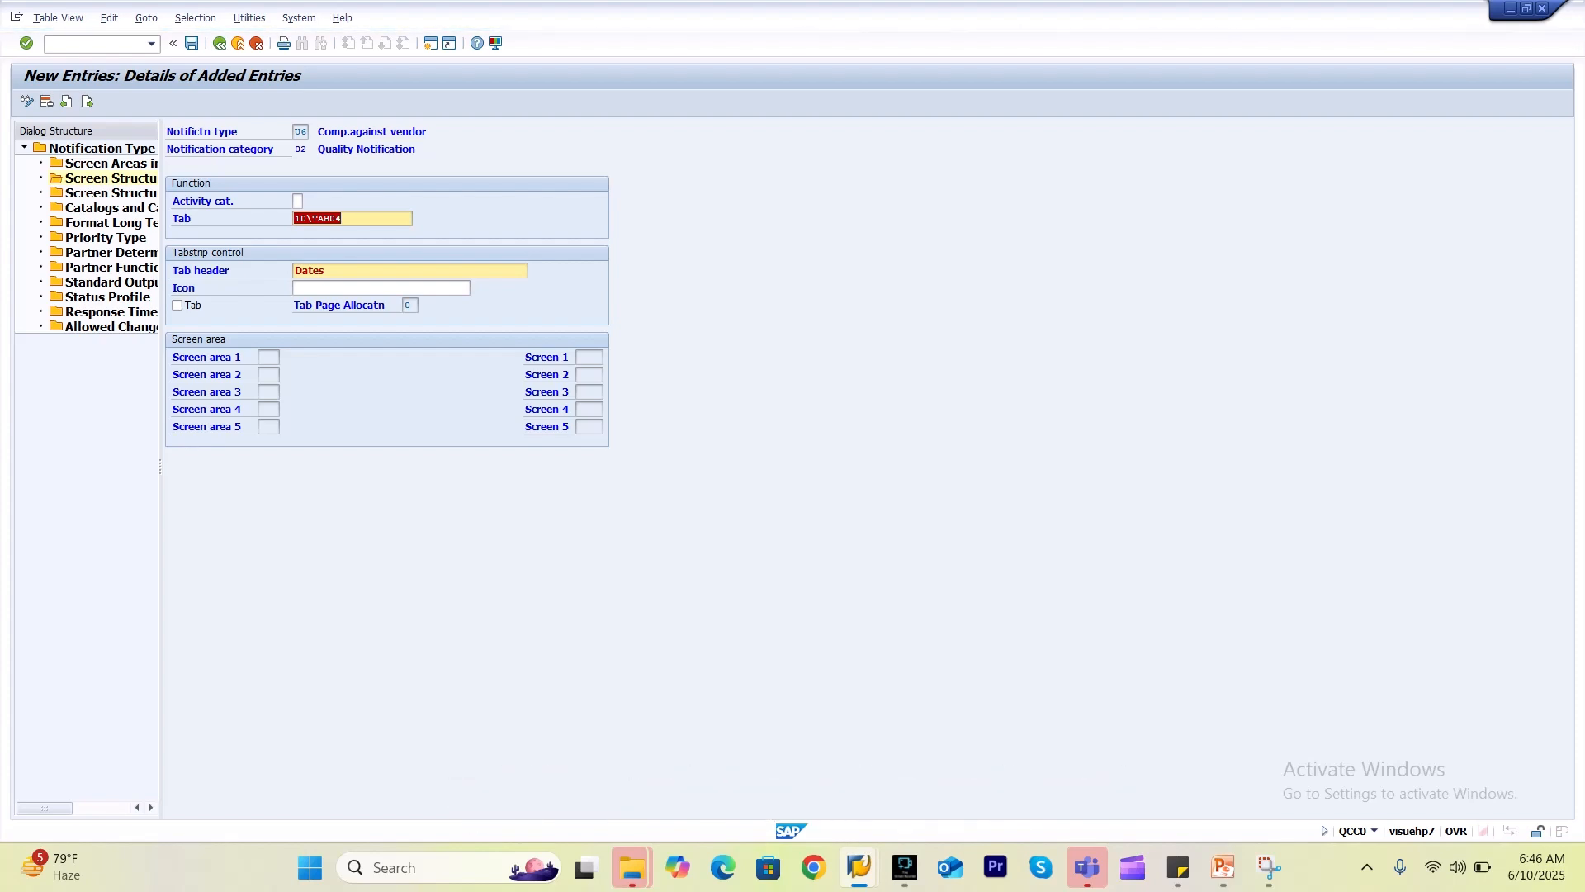
Log on to the first system in a new session with the user name and password.
mouse_move(859, 867)
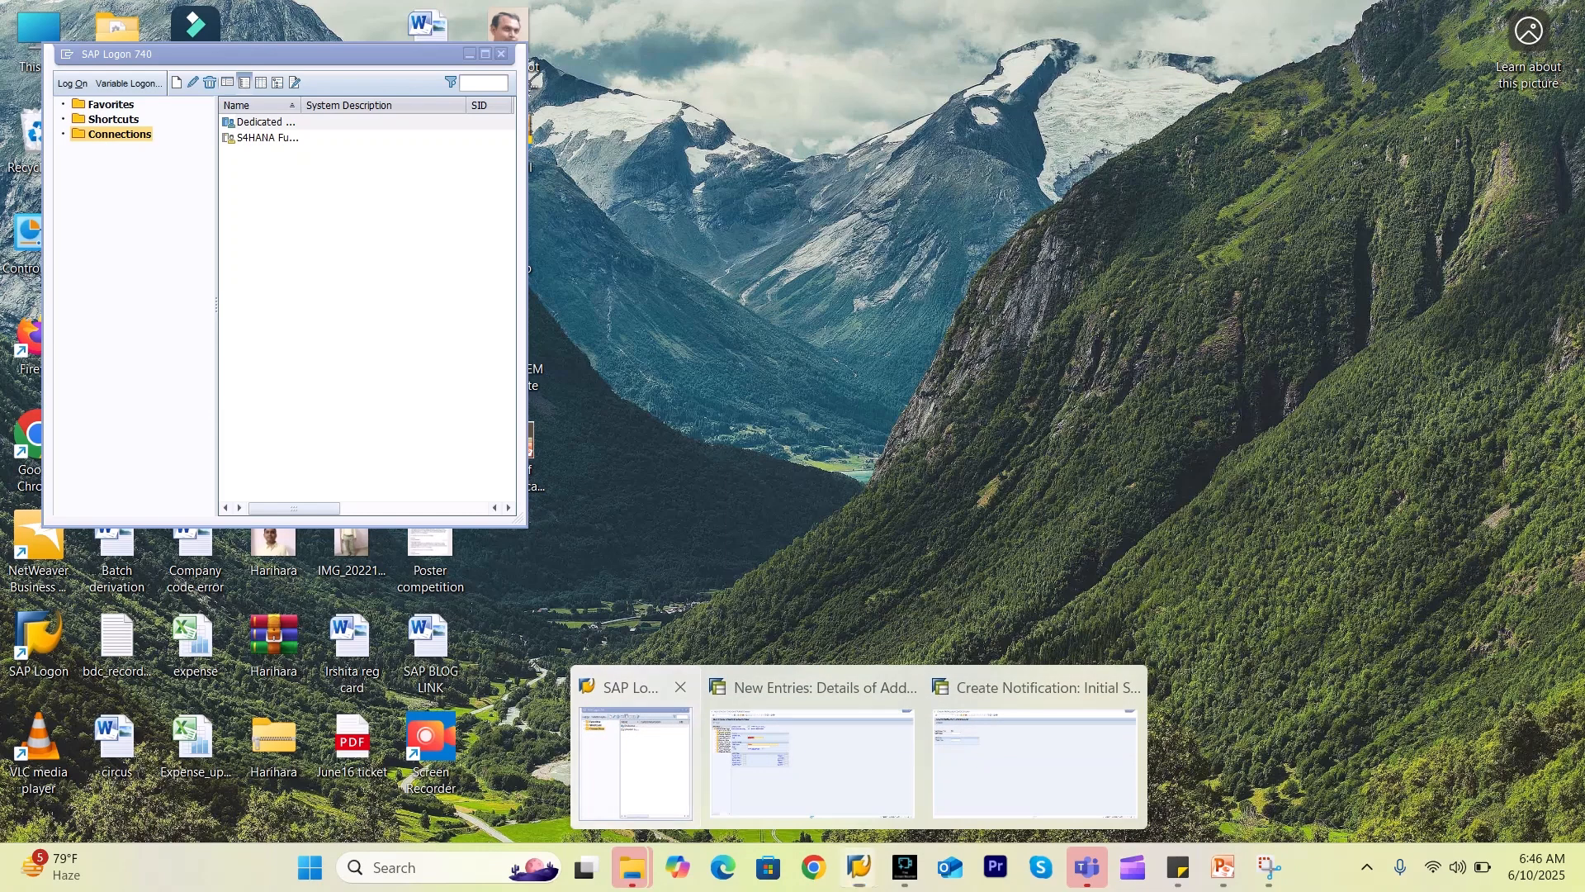
left_click(636, 760)
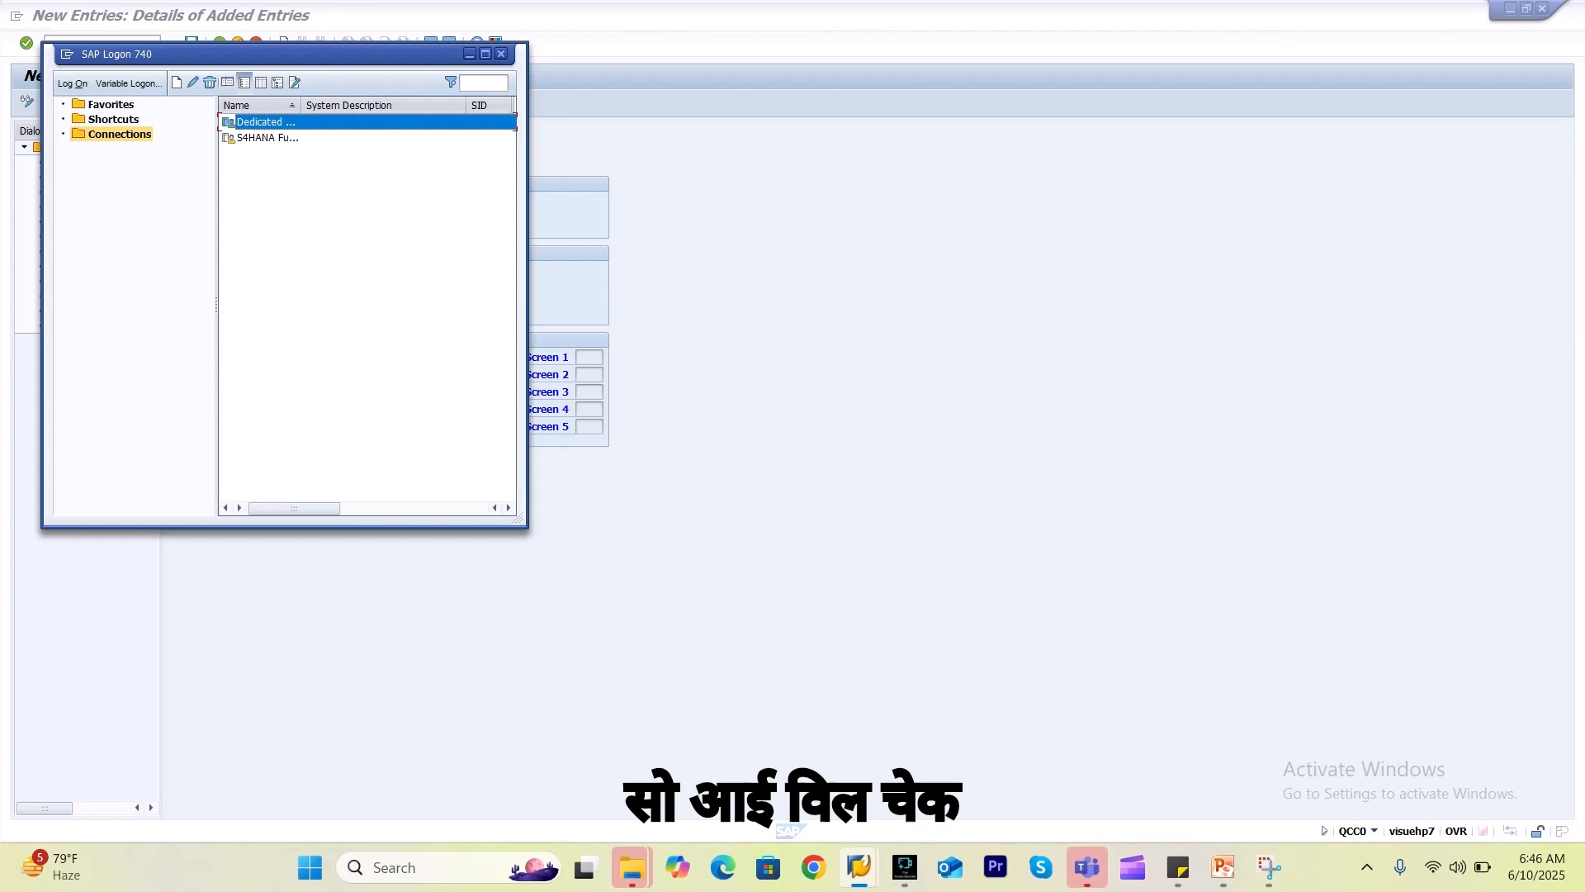
double_click(265, 123)
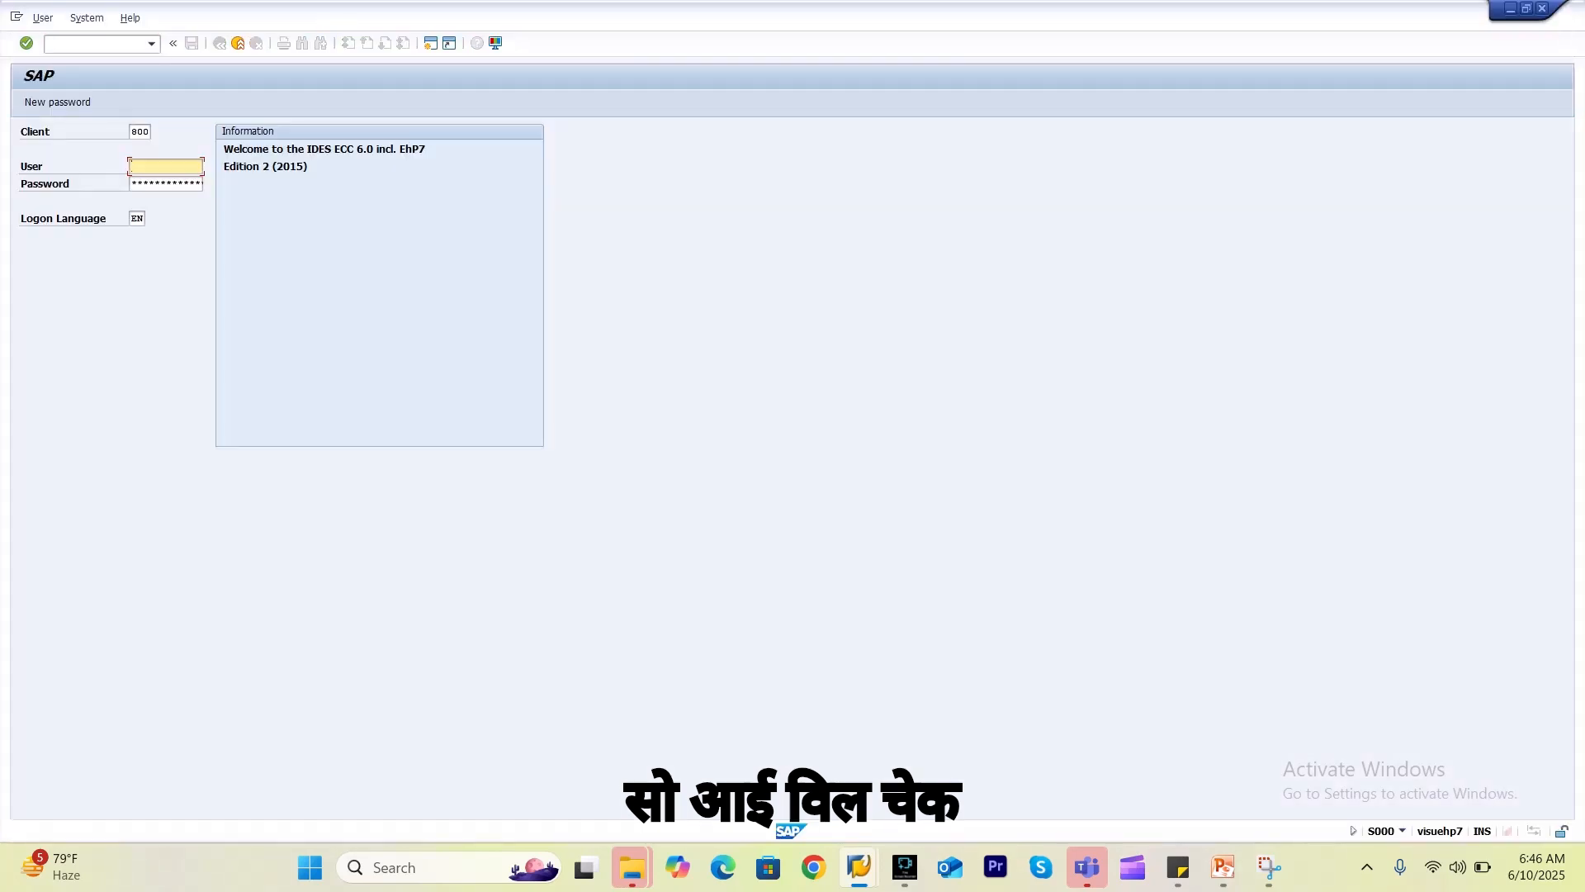
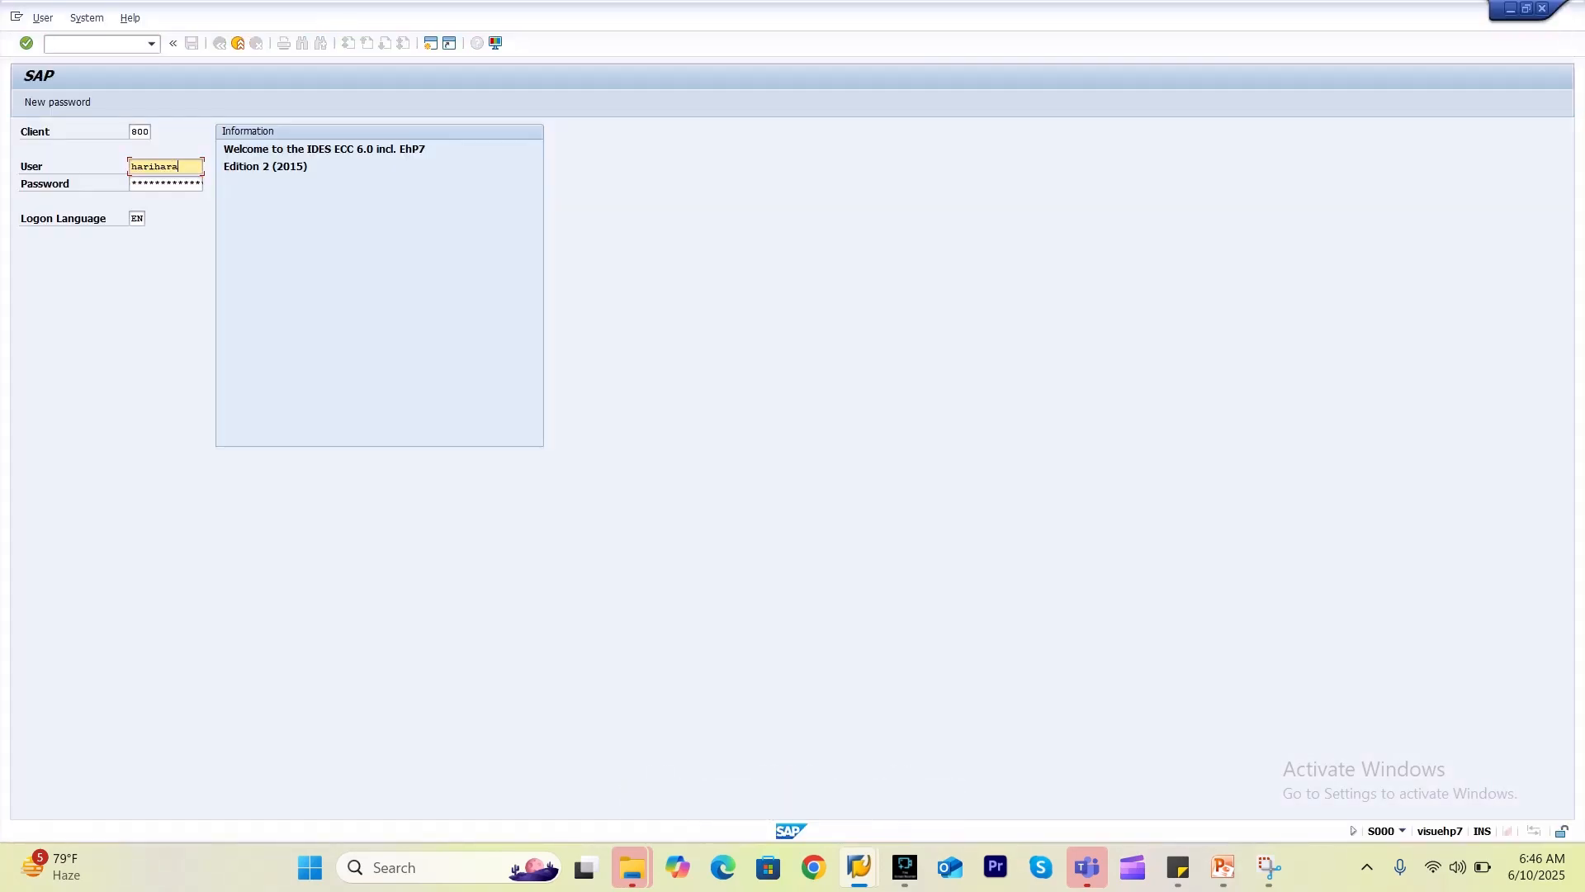
key("Tab")
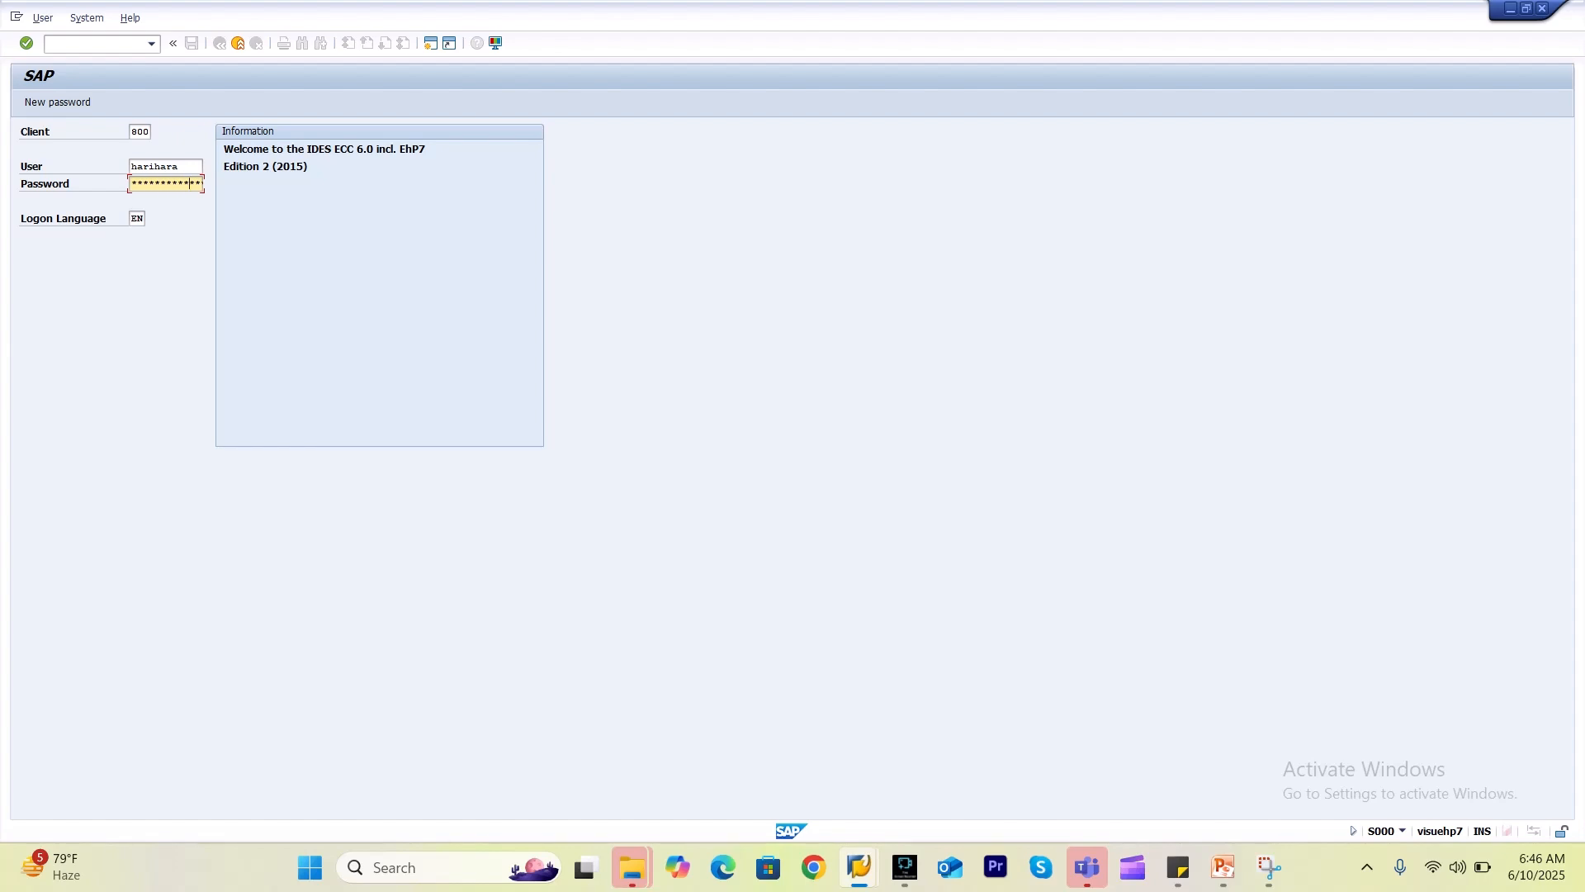
key("Return")
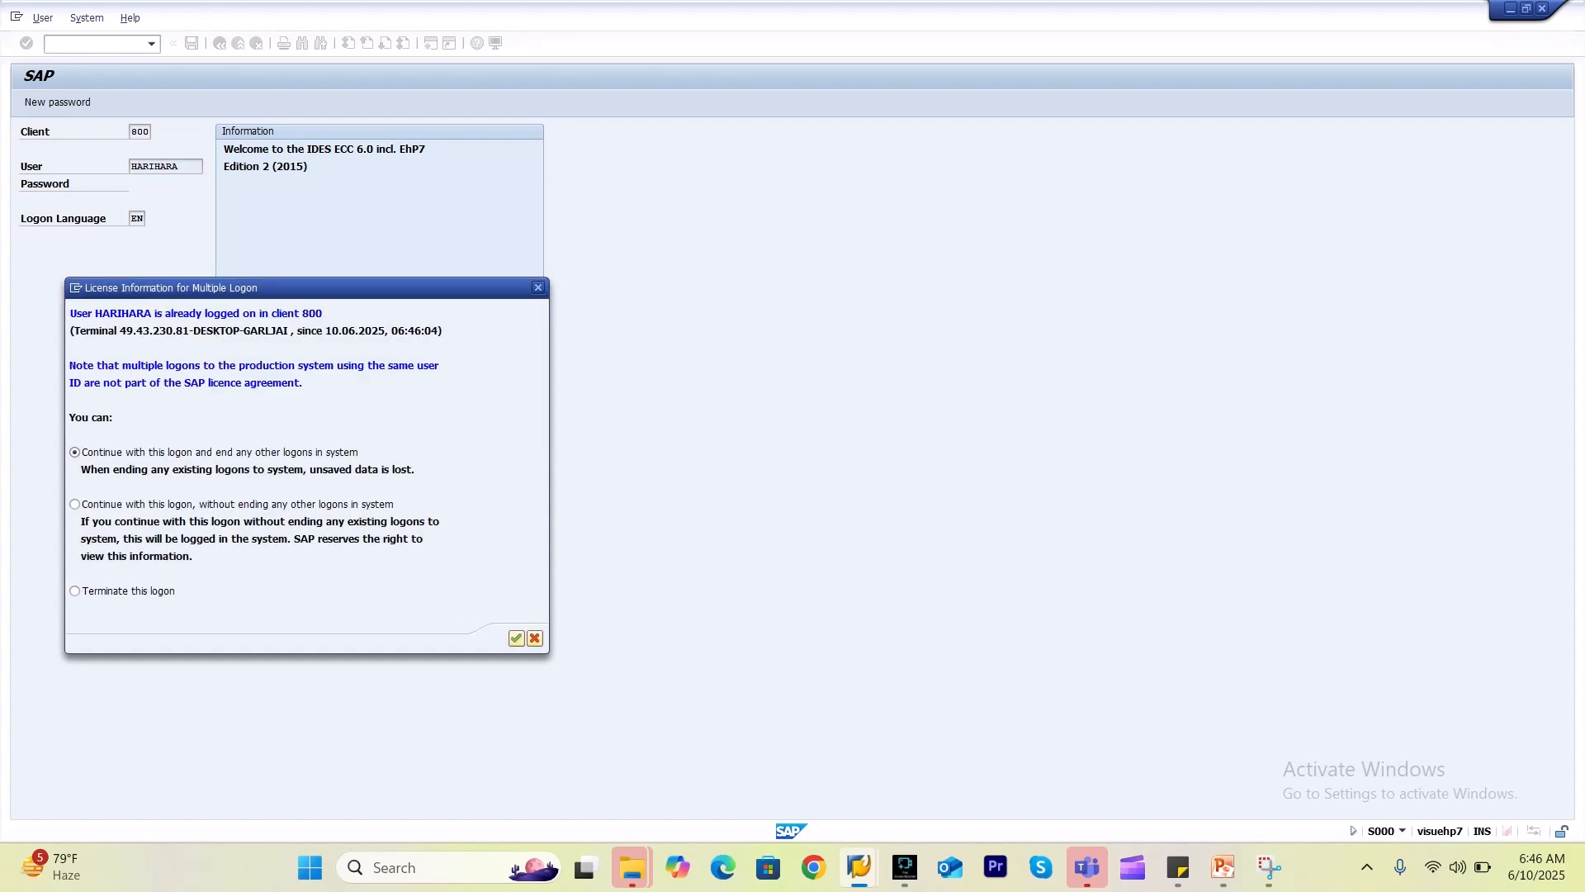
key("Return")
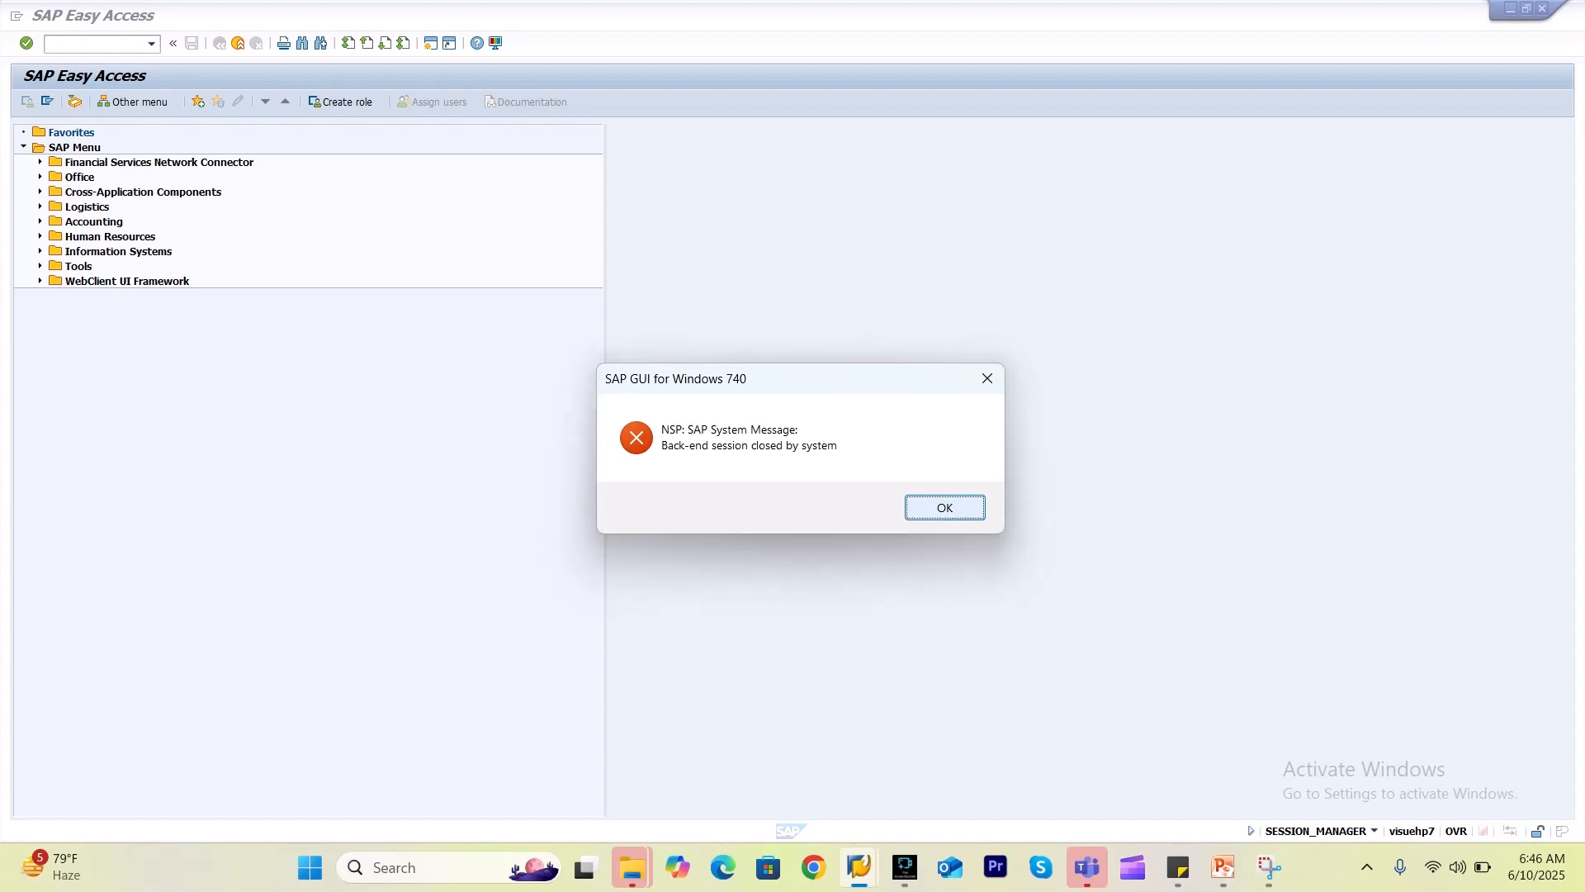
Dismiss the session-closed message and open the Quality Management IMG with QCC0.
left_click(945, 507)
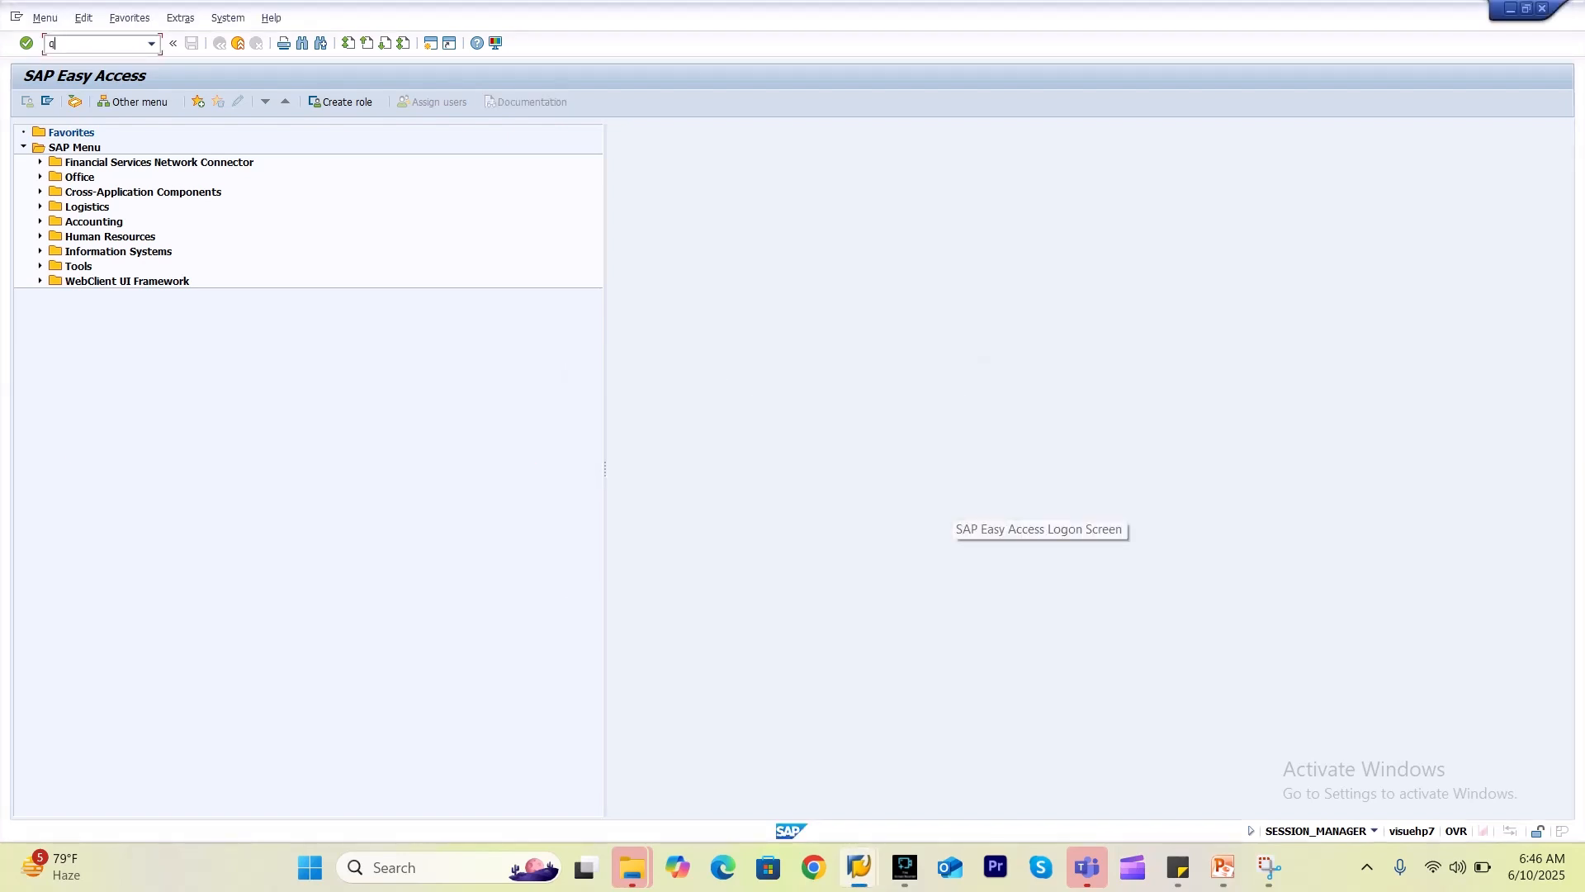
type("qcc0")
key("Return")
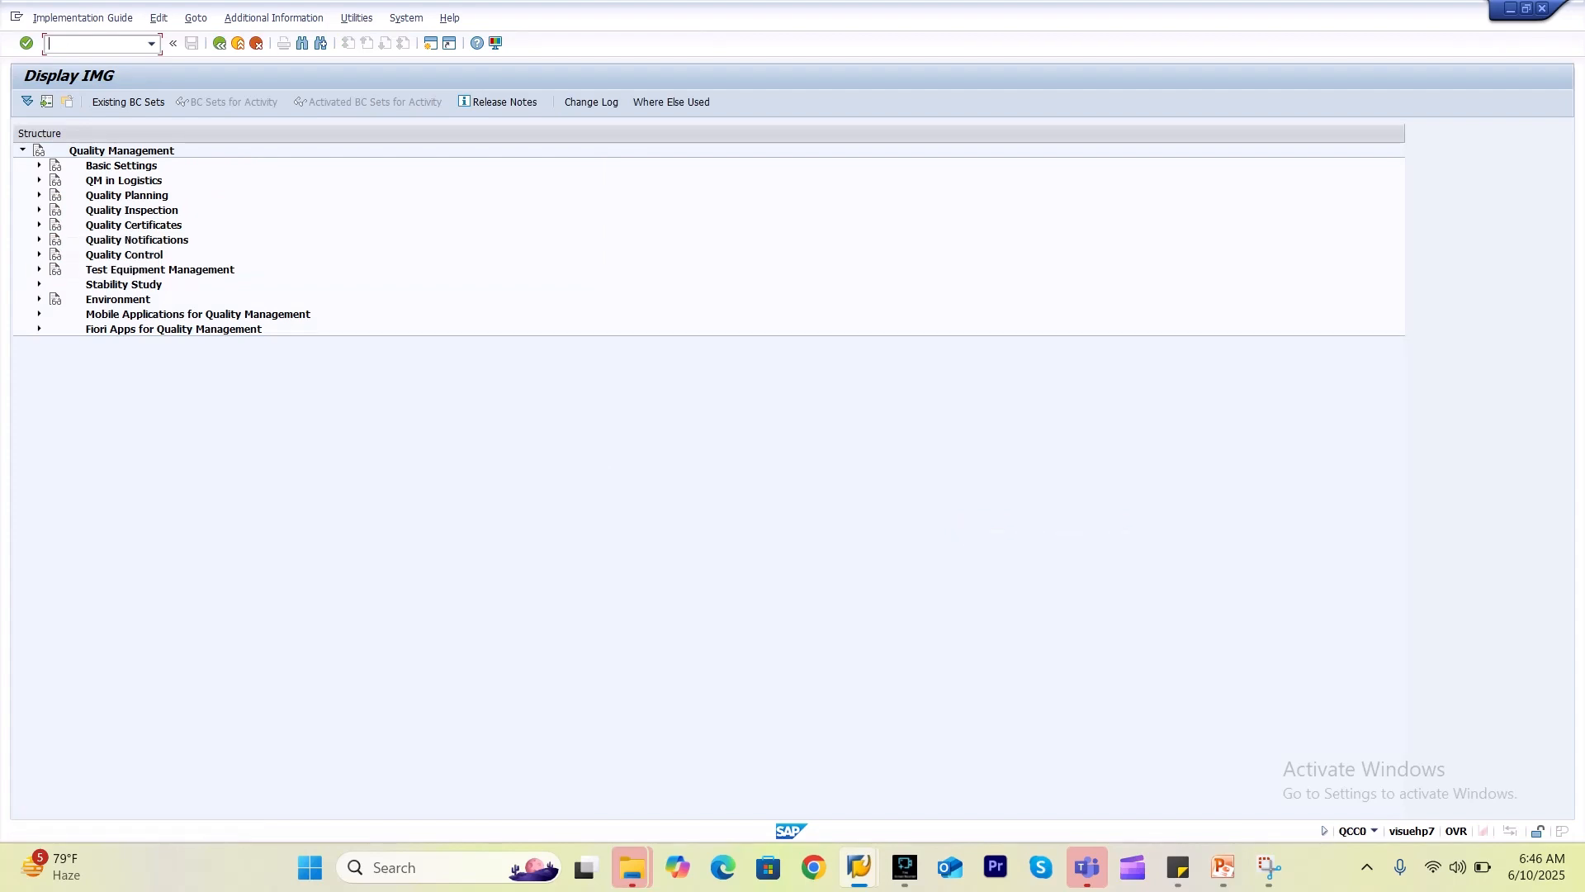
Jump to U6 Comp.against vendor in the type overview, open its extended view, and add an entry.
left_click(38, 239)
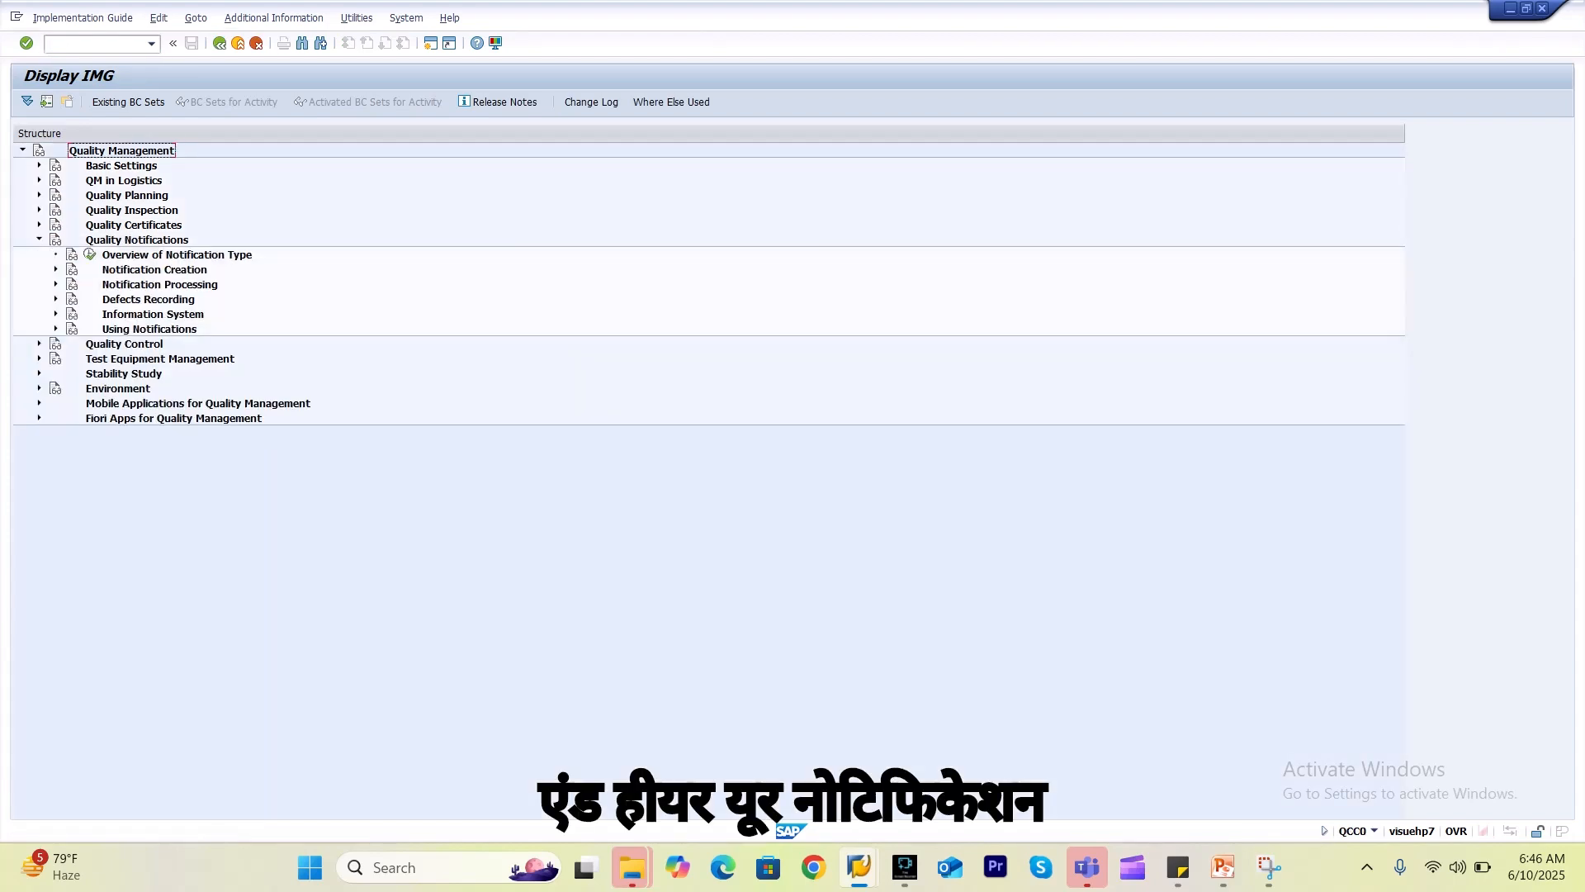
left_click(89, 254)
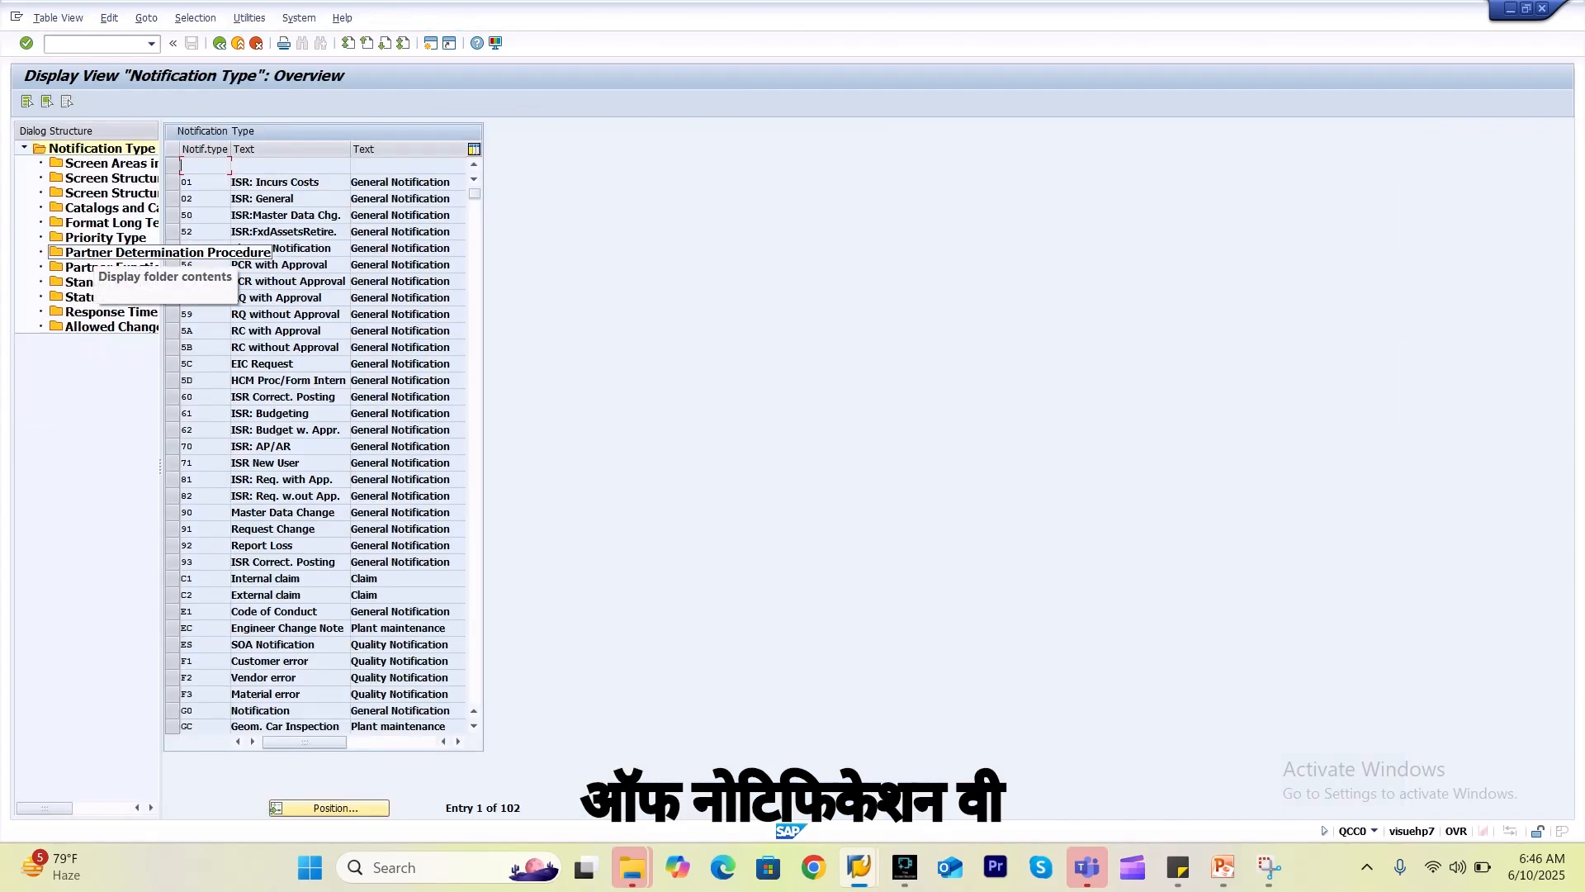
left_click(330, 808)
left_click(168, 226)
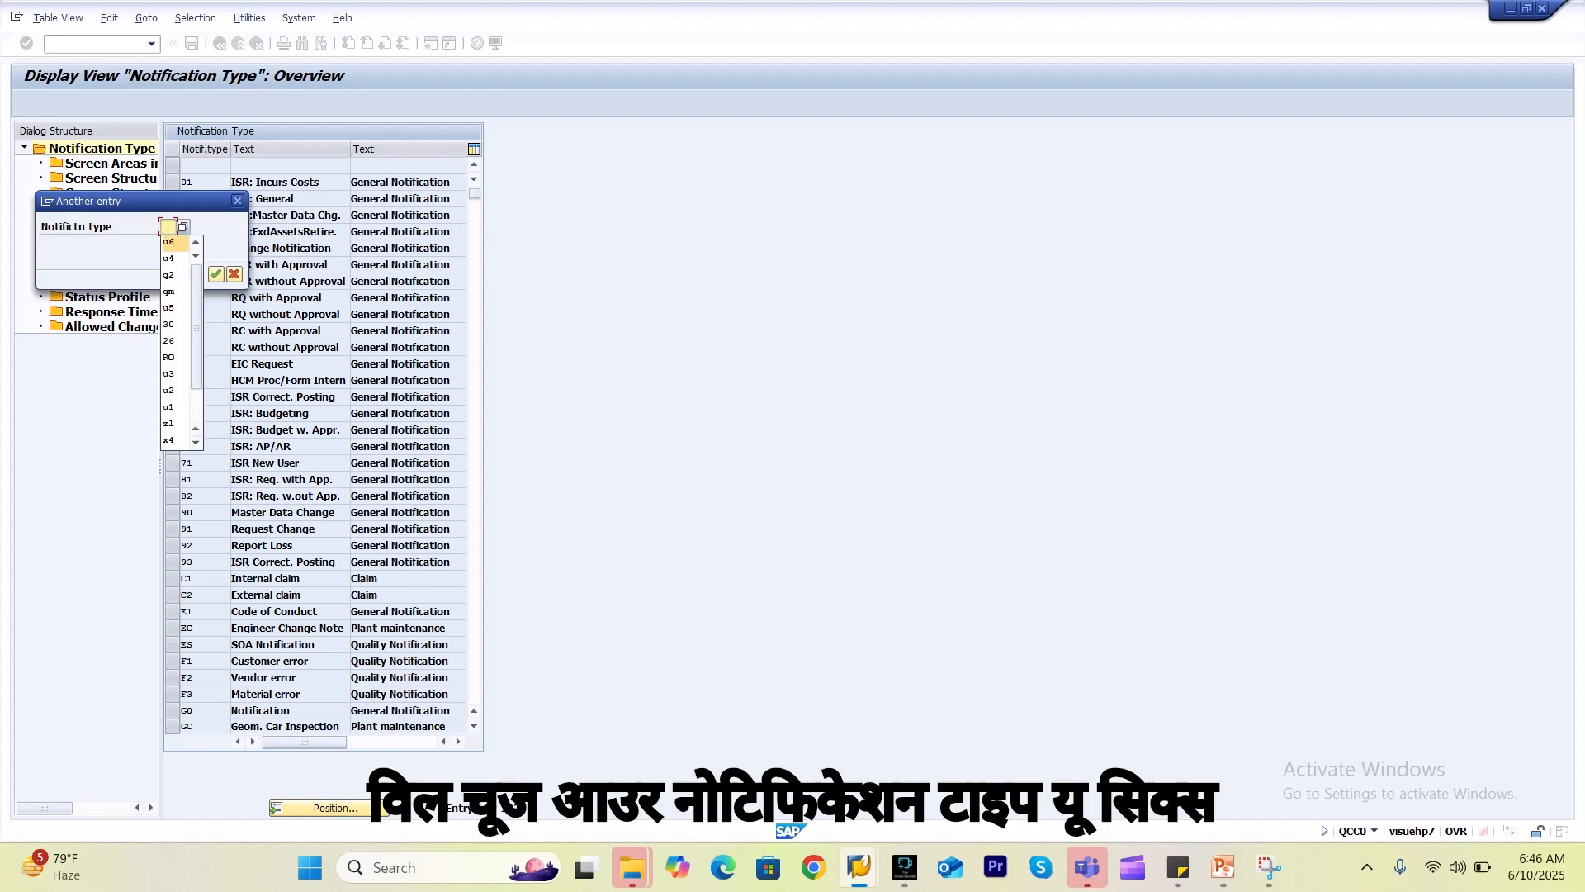
key("Return")
key("Return")
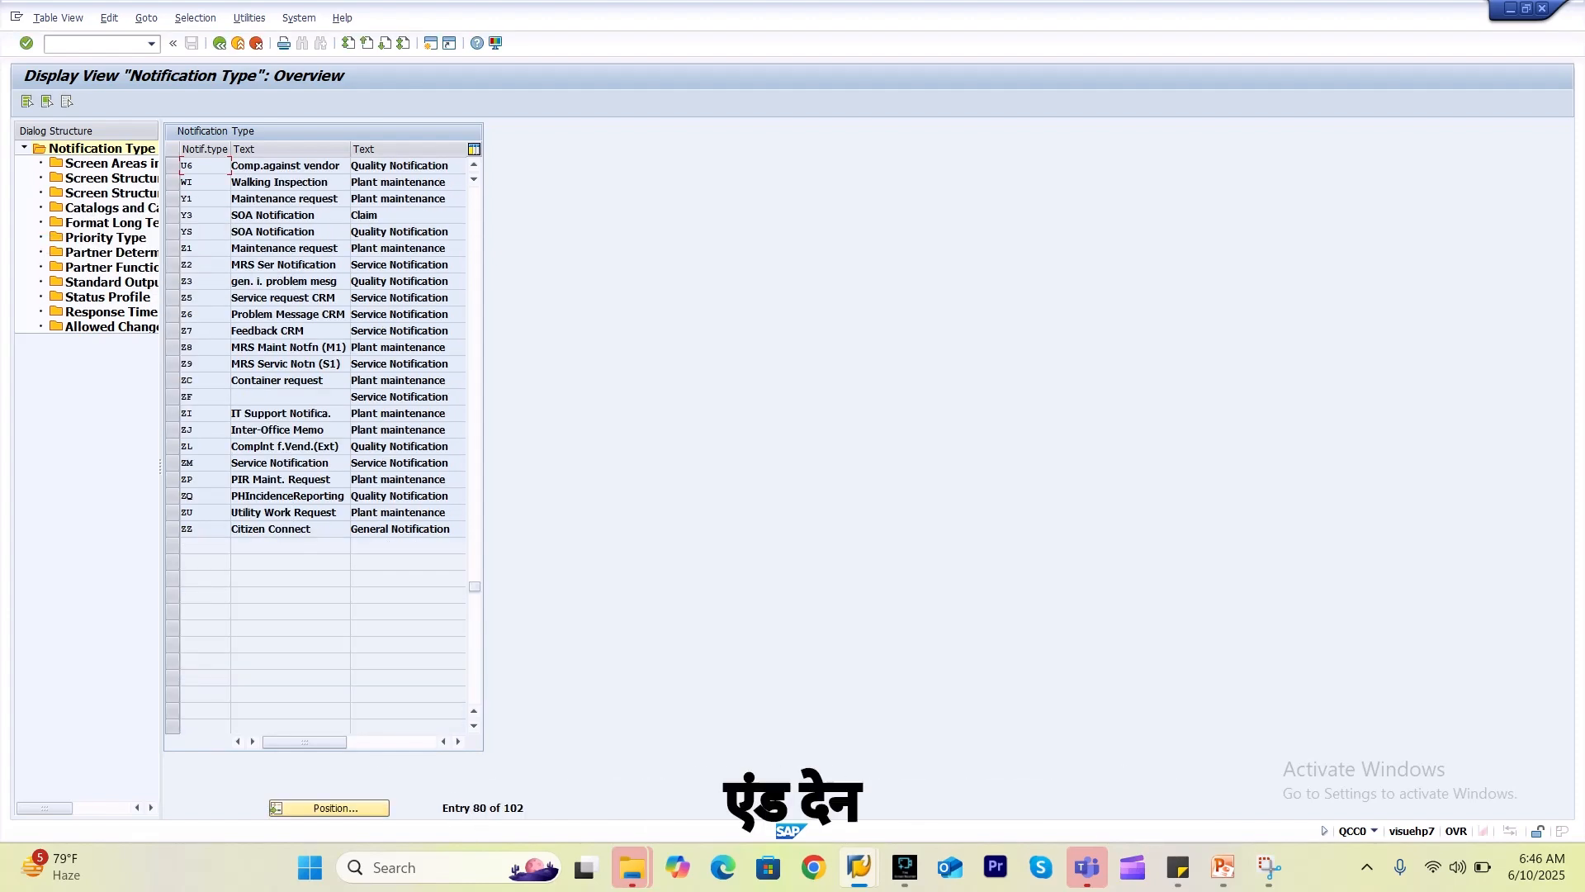
left_click(172, 165)
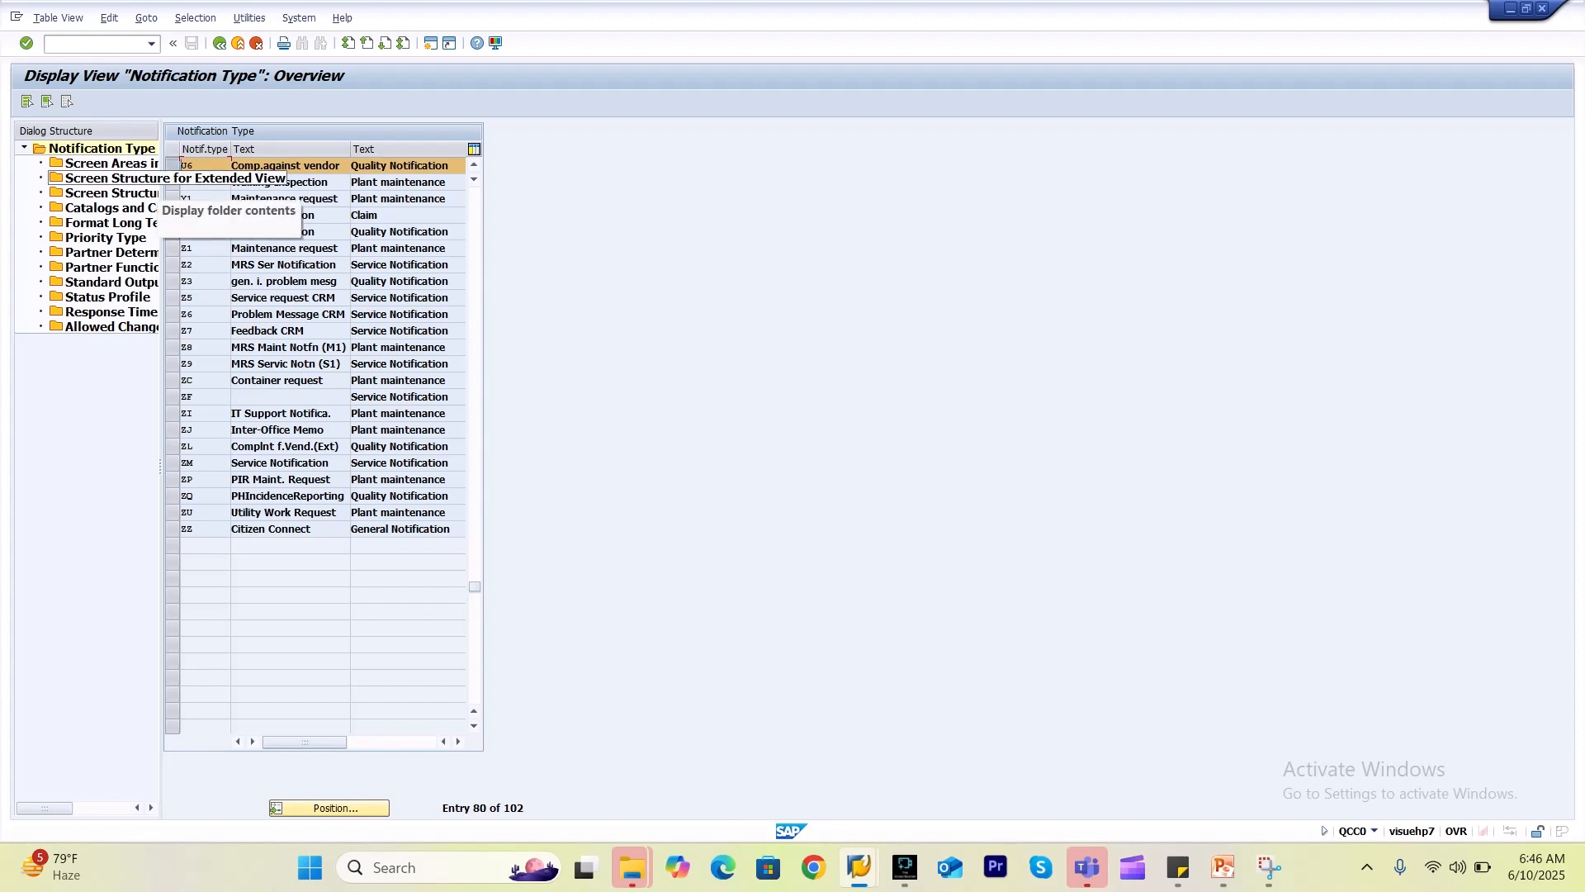
double_click(108, 178)
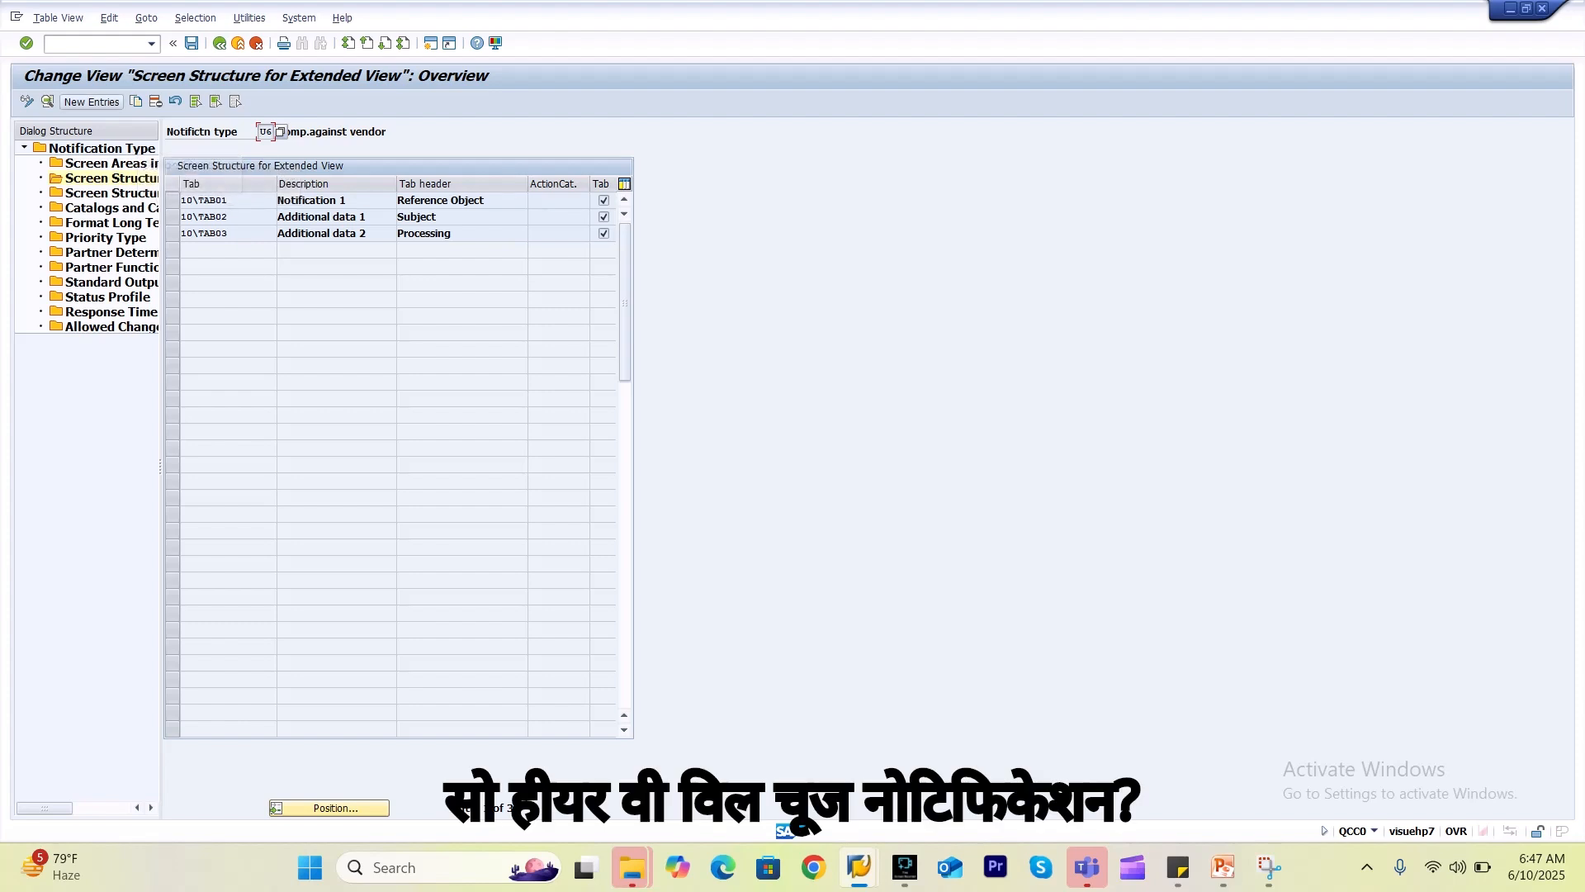
left_click(91, 102)
Pick tab 10\TAB04, enter the header 'Dates', and save the entry.
left_click(352, 219)
left_click(353, 218)
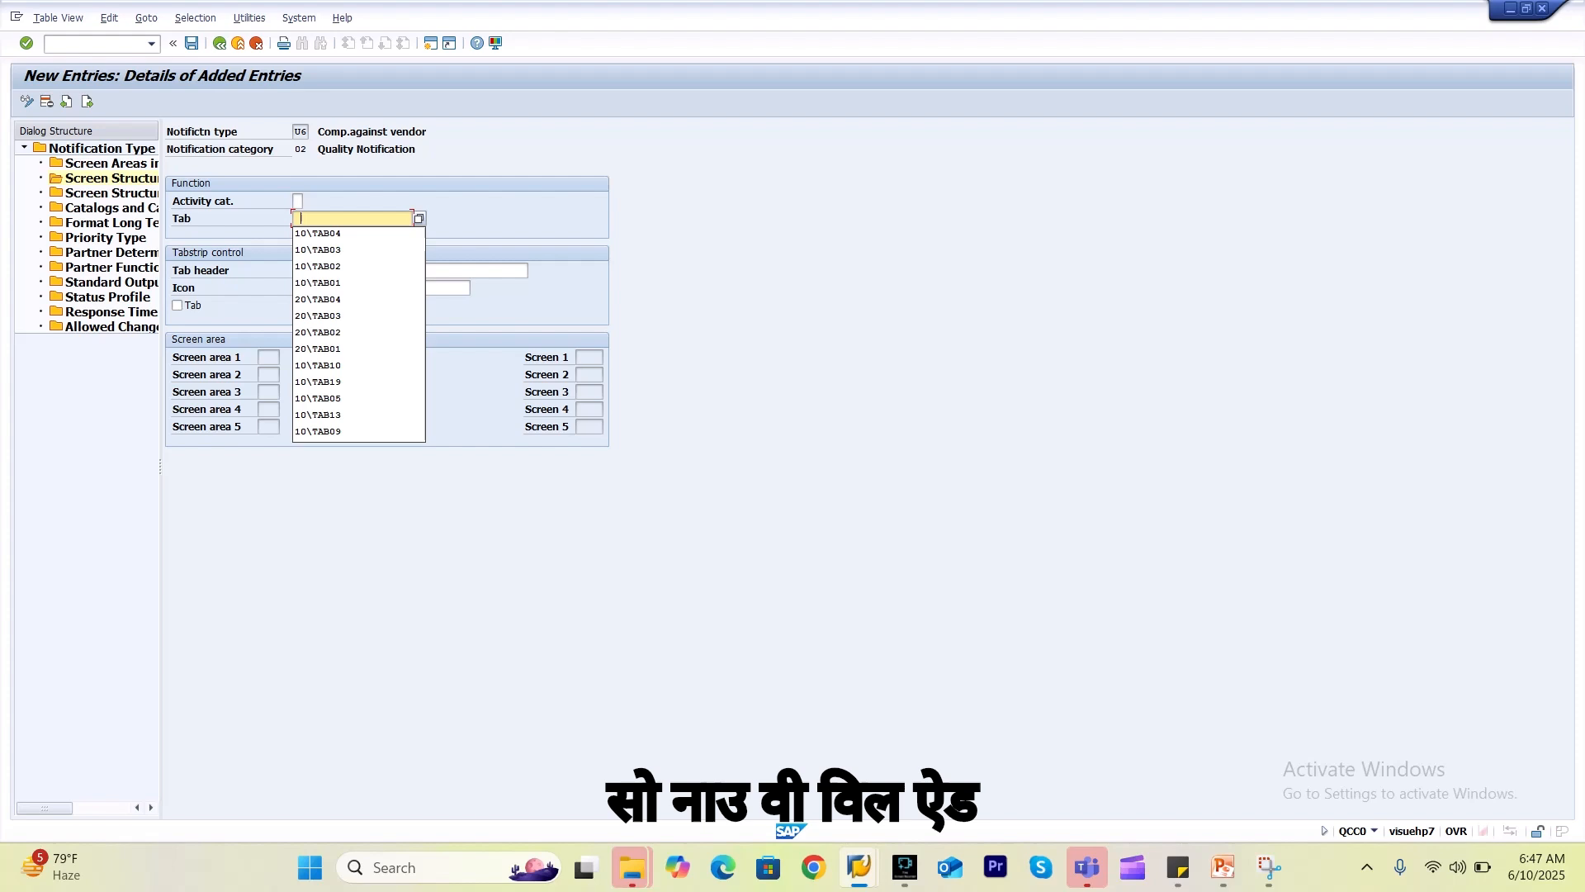
key("F4")
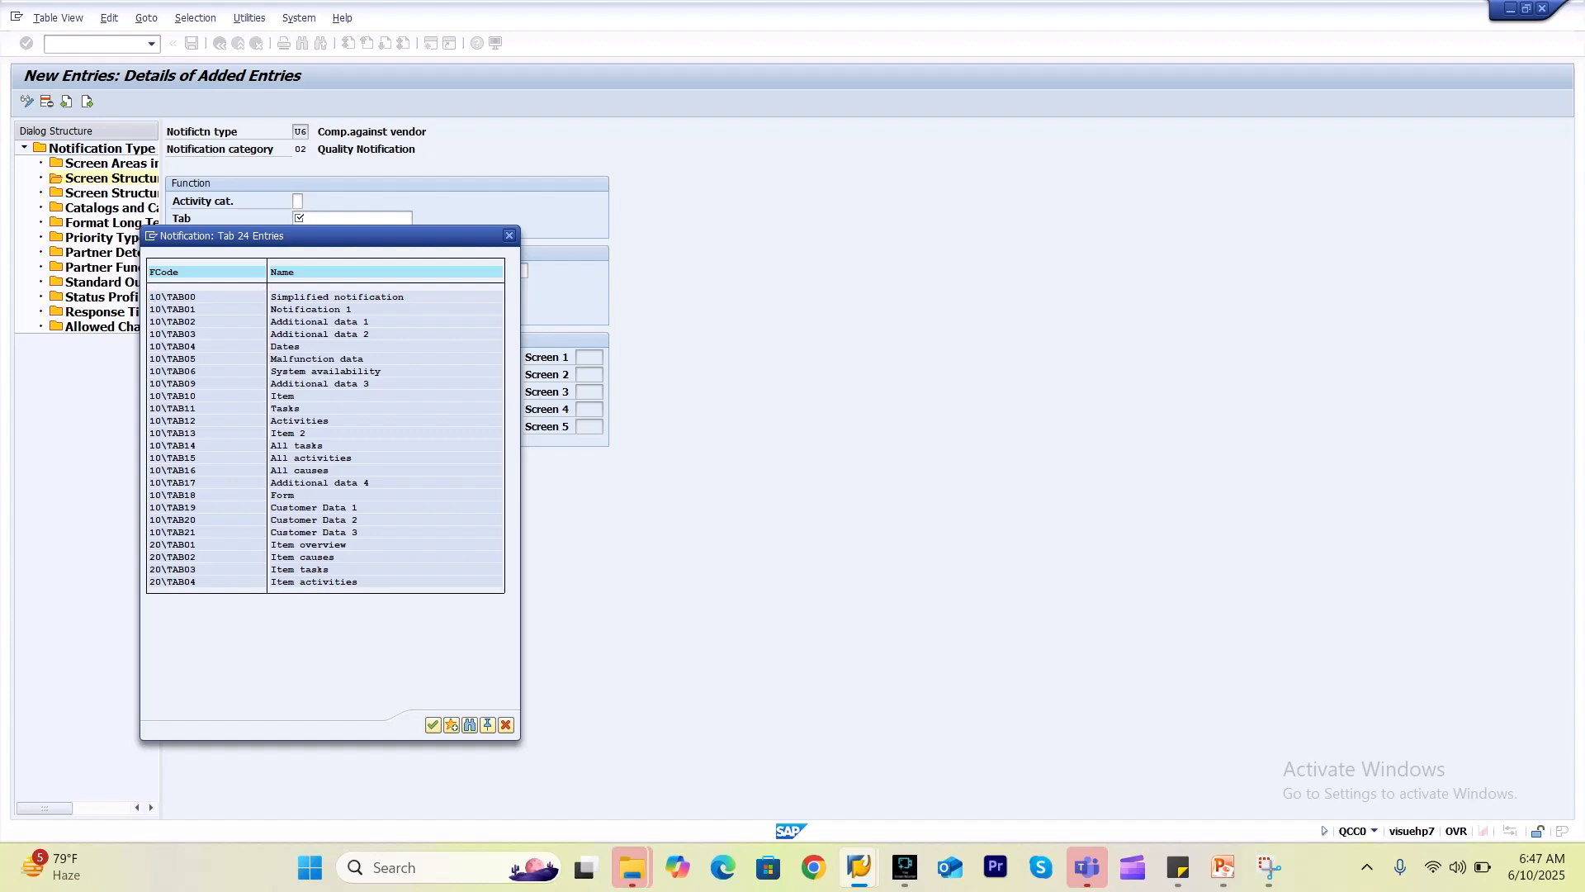
double_click(285, 347)
left_click(371, 271)
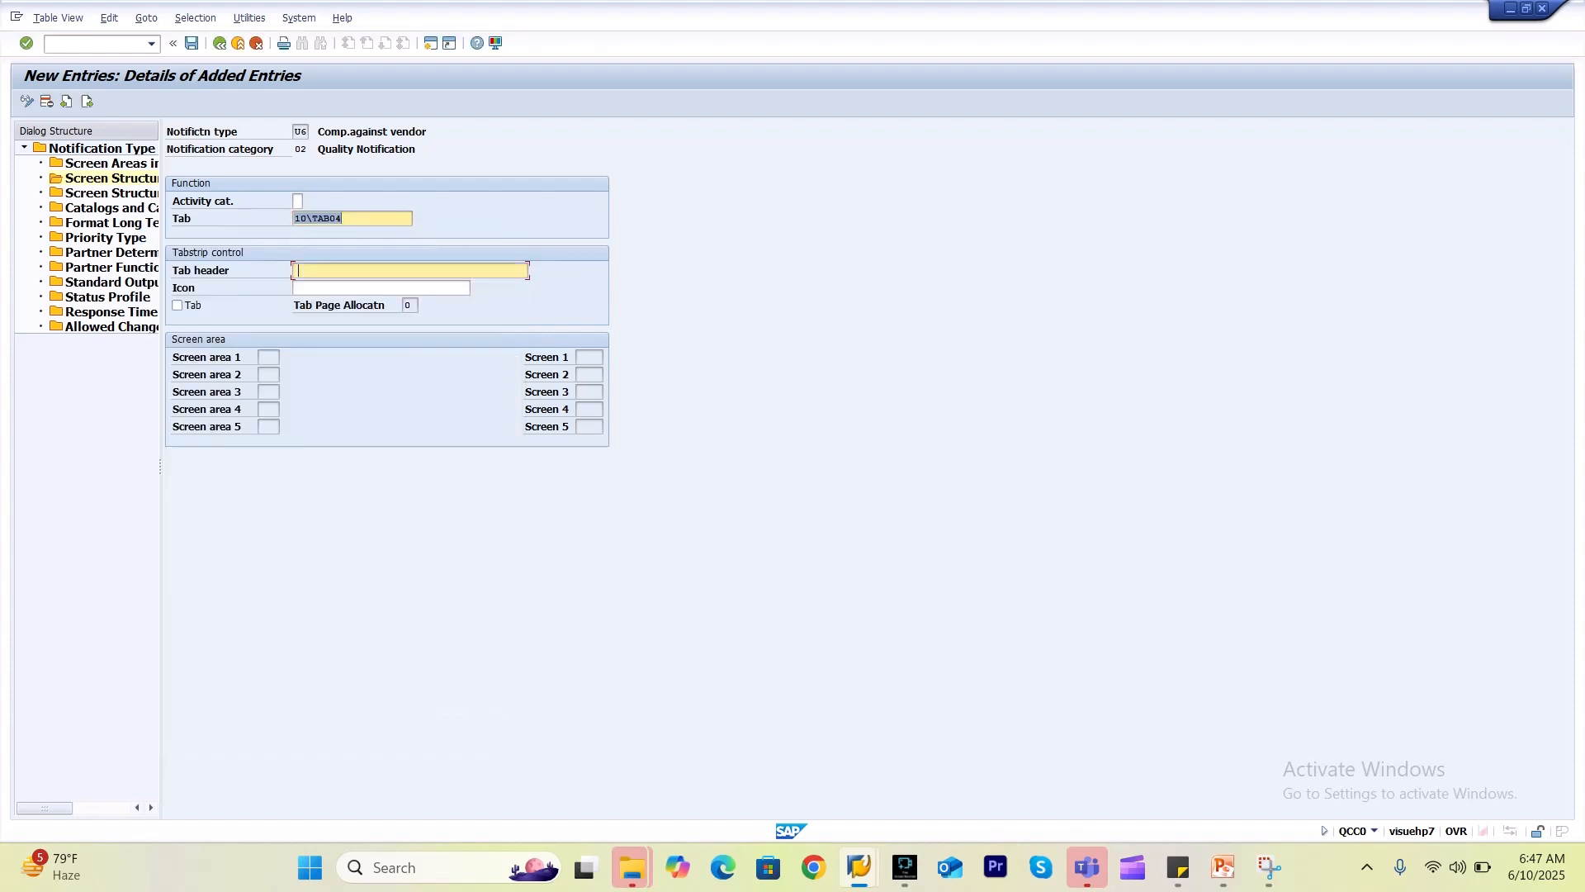
left_click(318, 286)
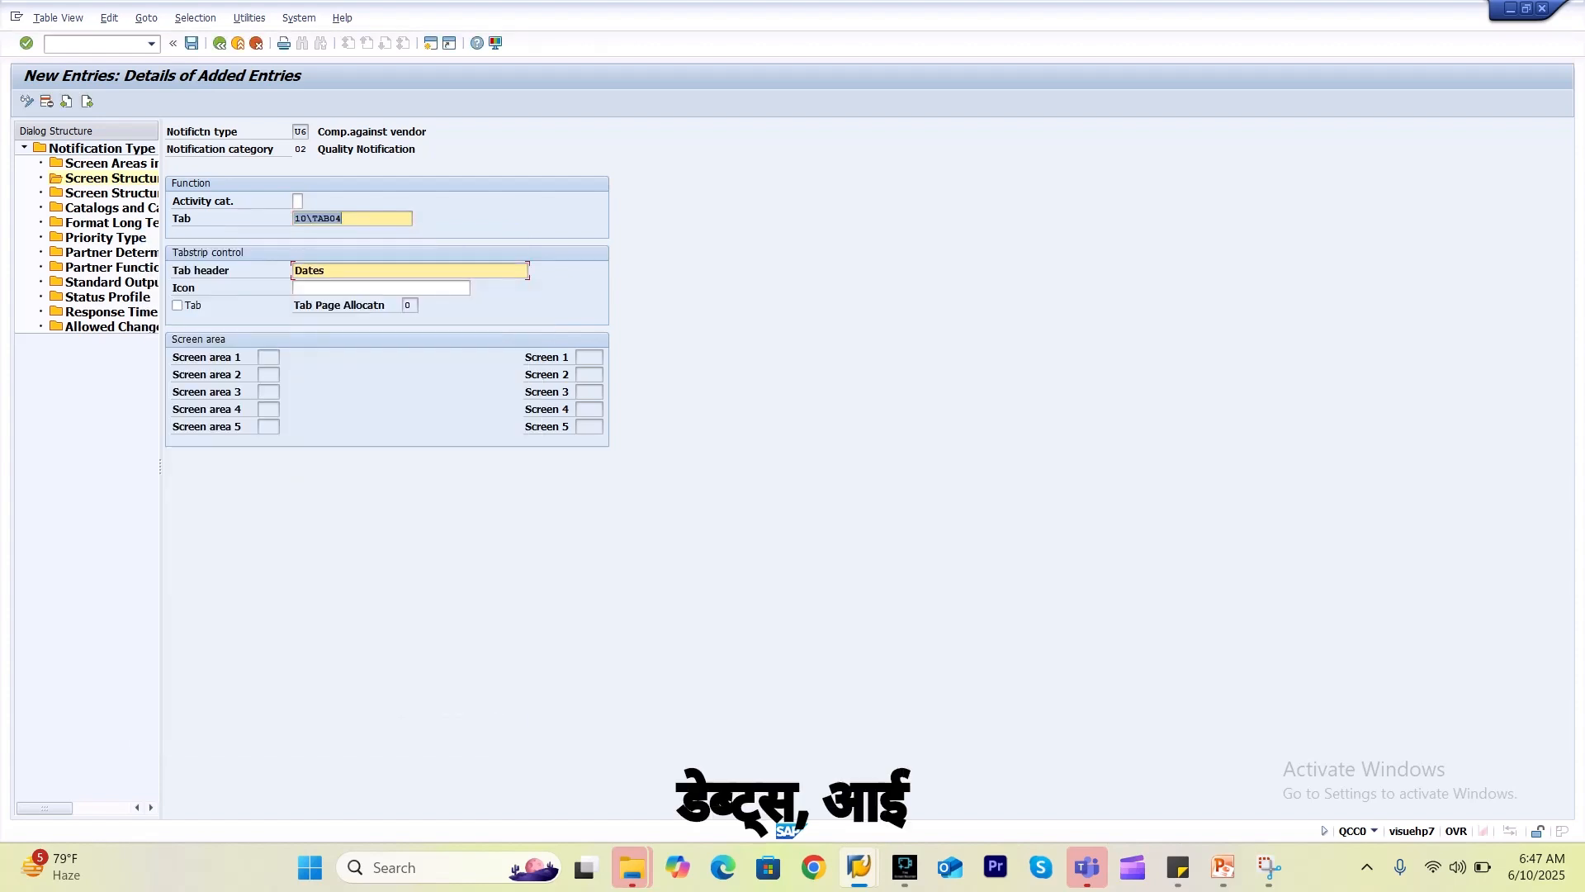
key("ctrl+s")
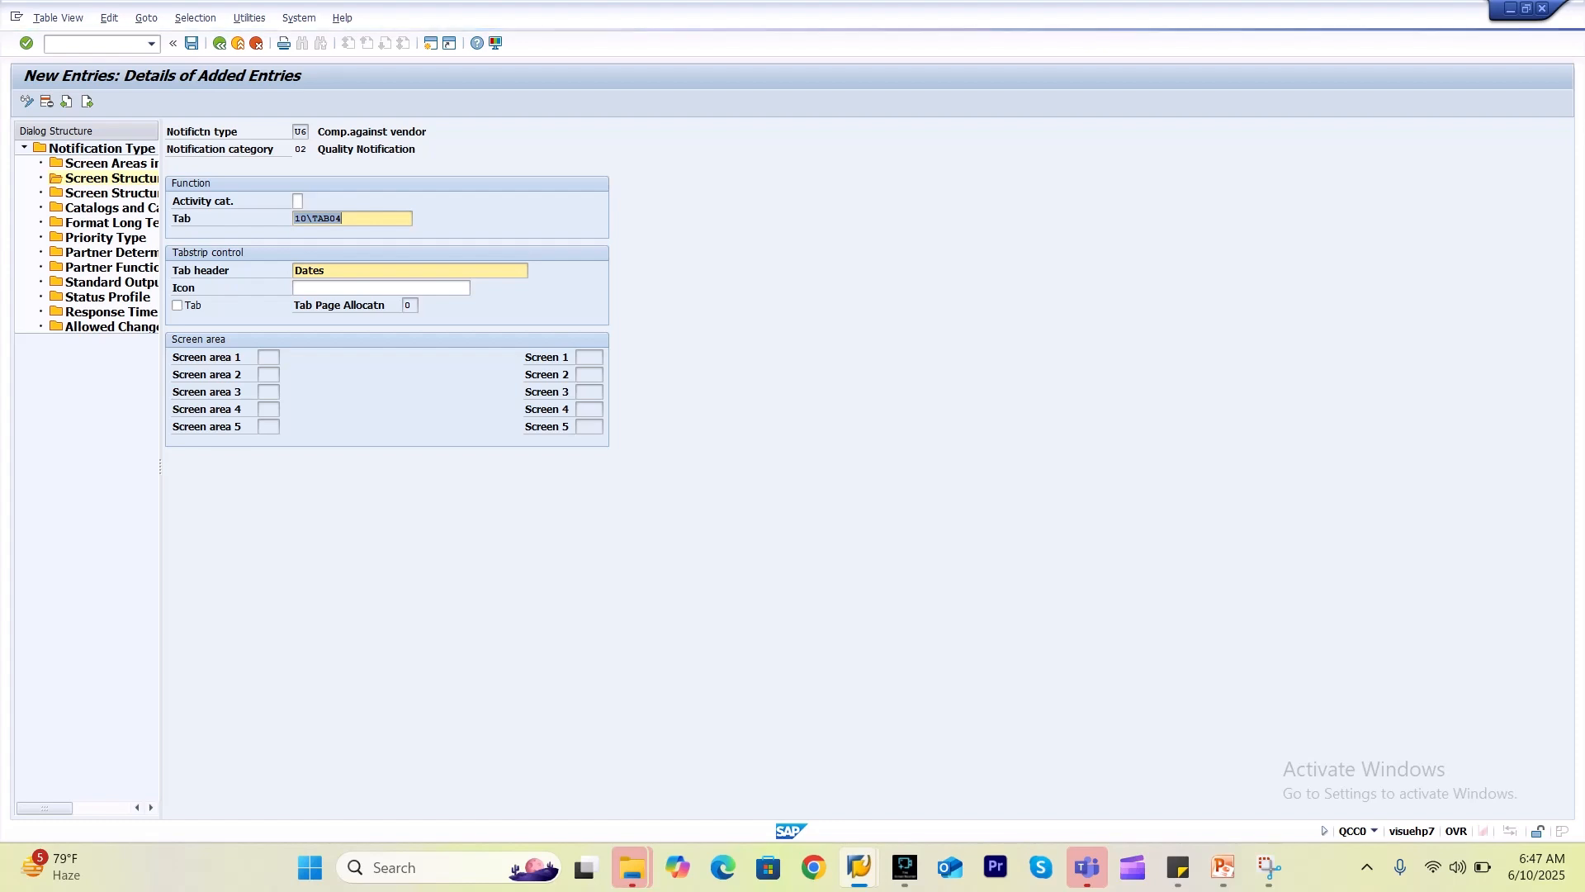
Return to the SAP window and open its window options menu.
mouse_move(859, 867)
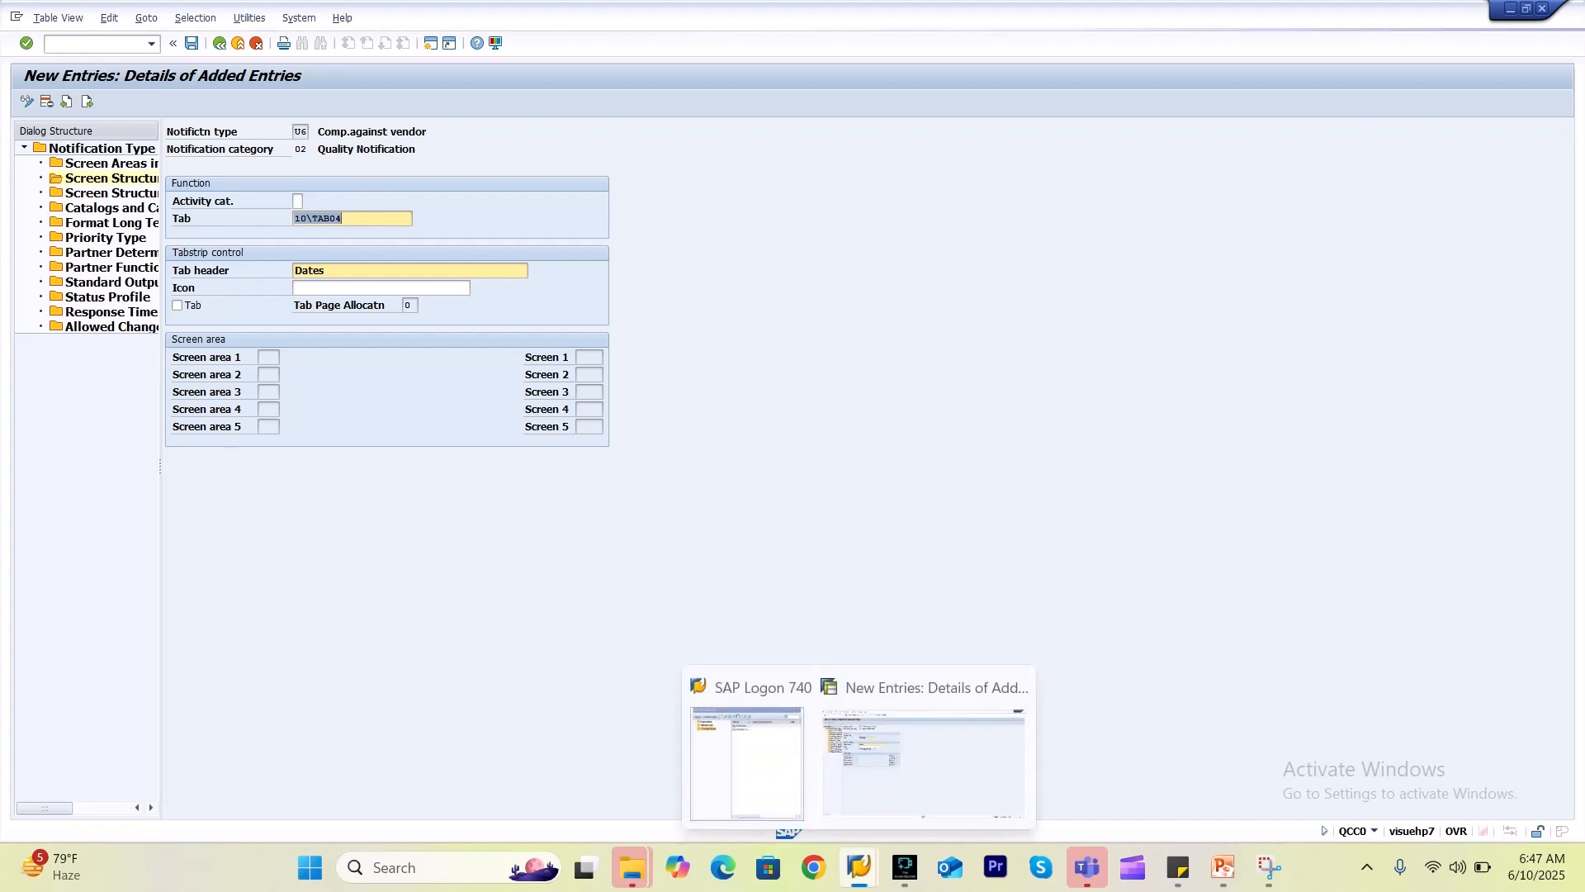
left_click(923, 764)
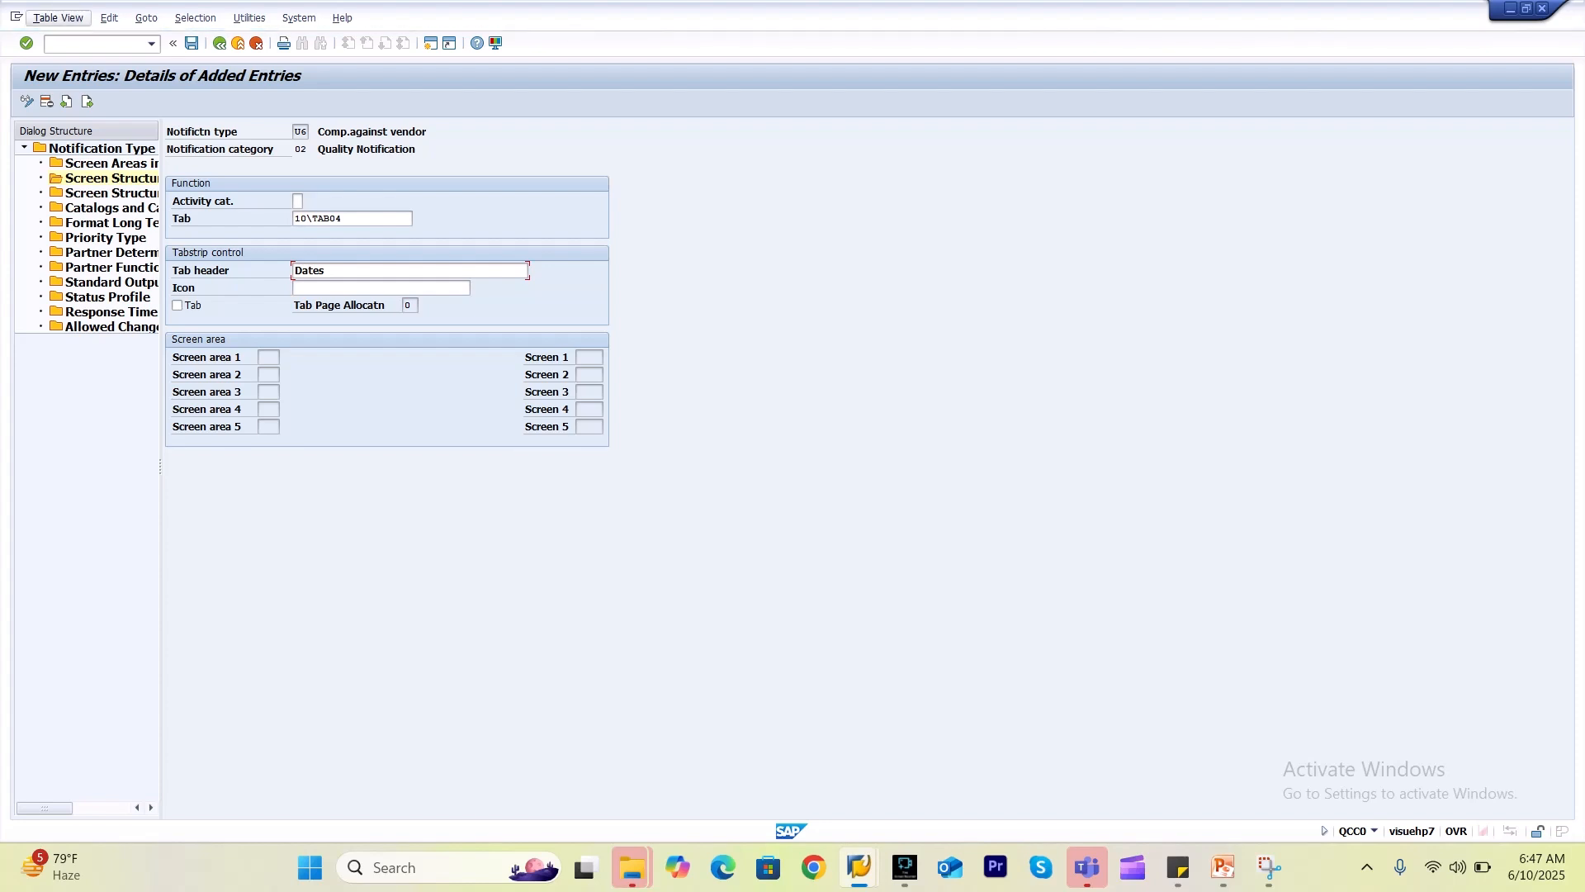
left_click(16, 16)
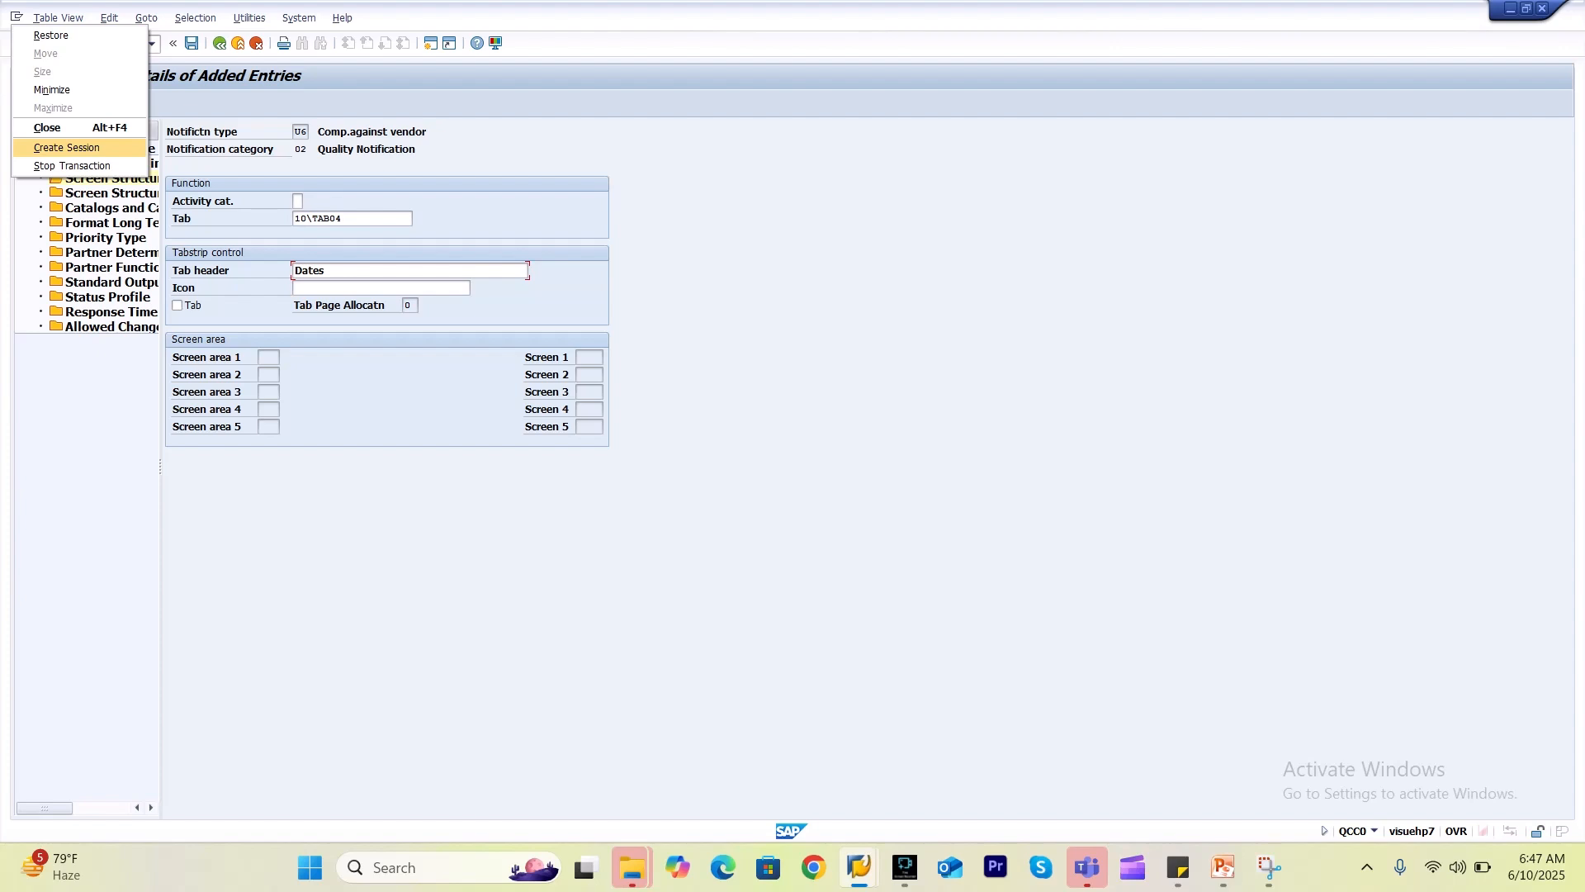
Create a new session and start QM01 with notification type U4.
left_click(66, 148)
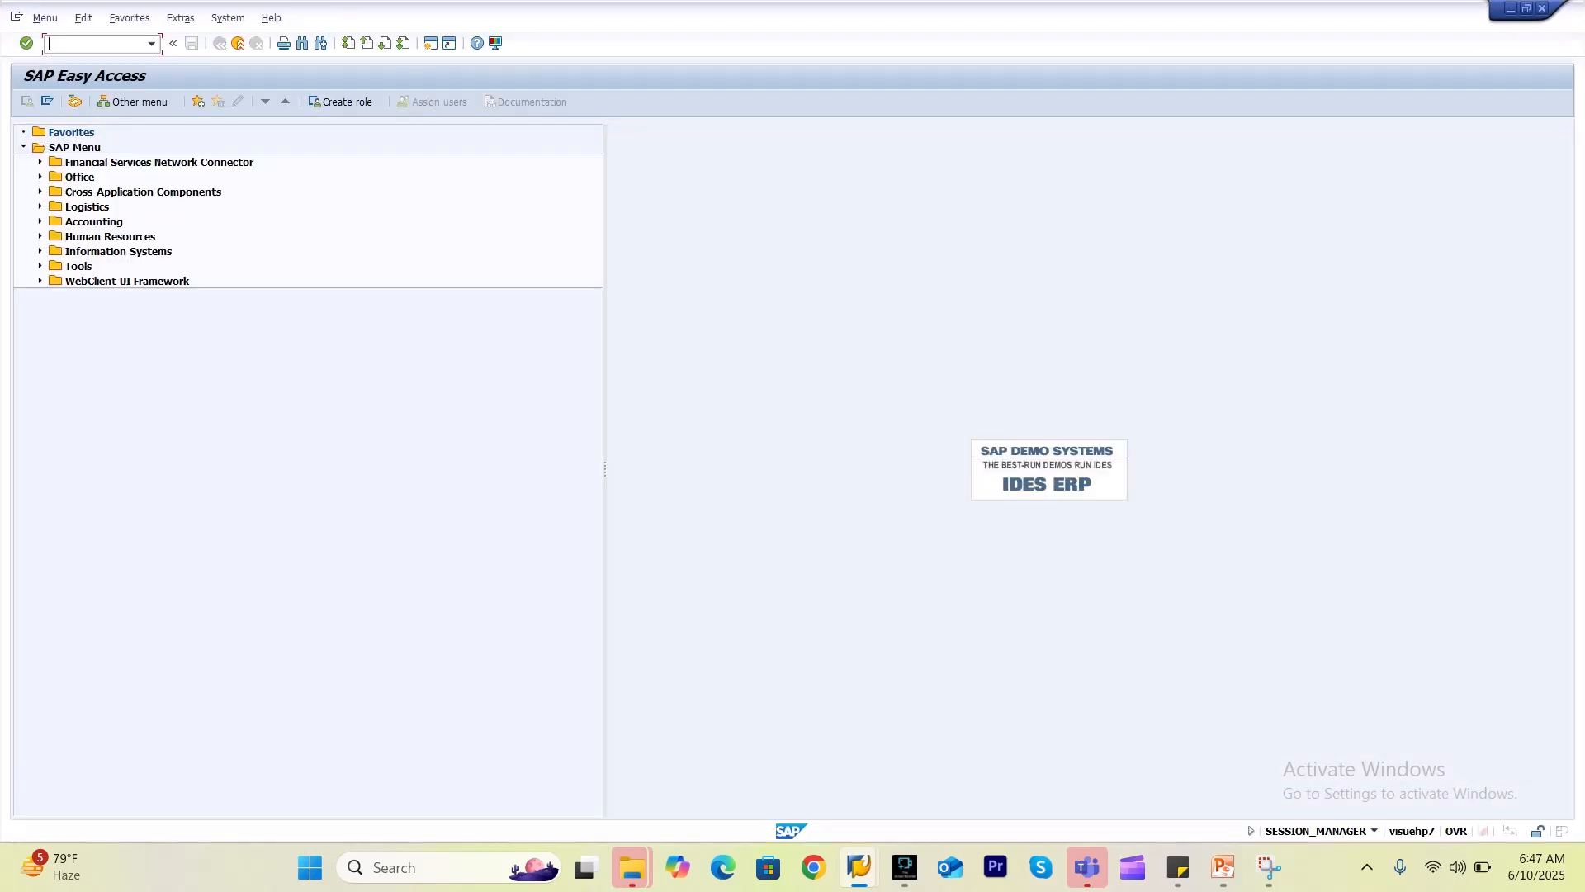
key("alt+Tab")
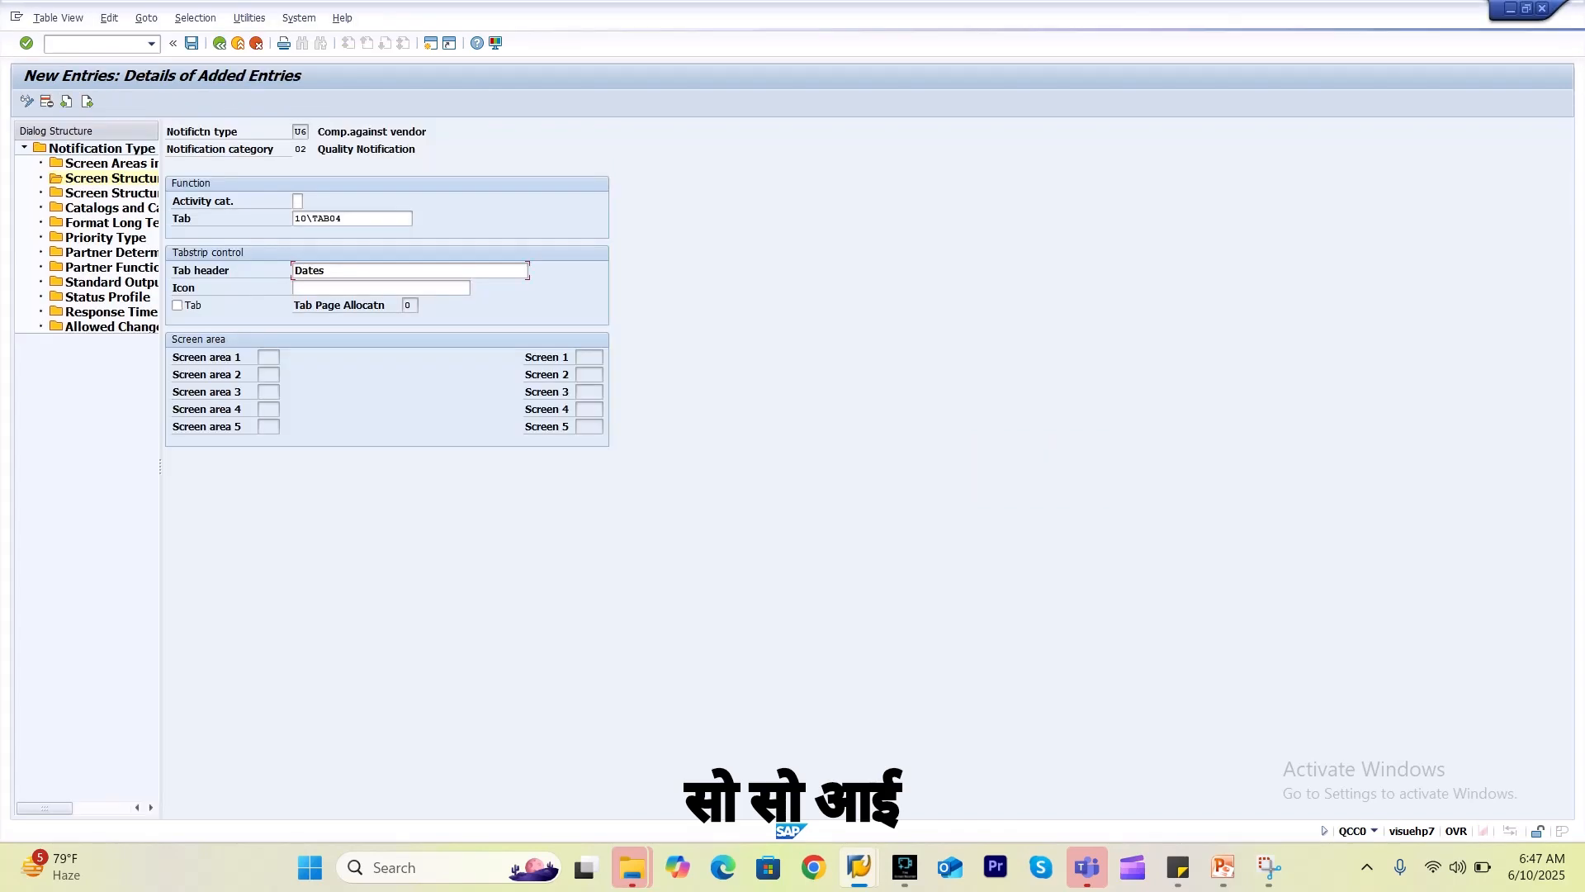
key("alt+Tab")
type("/nqm0")
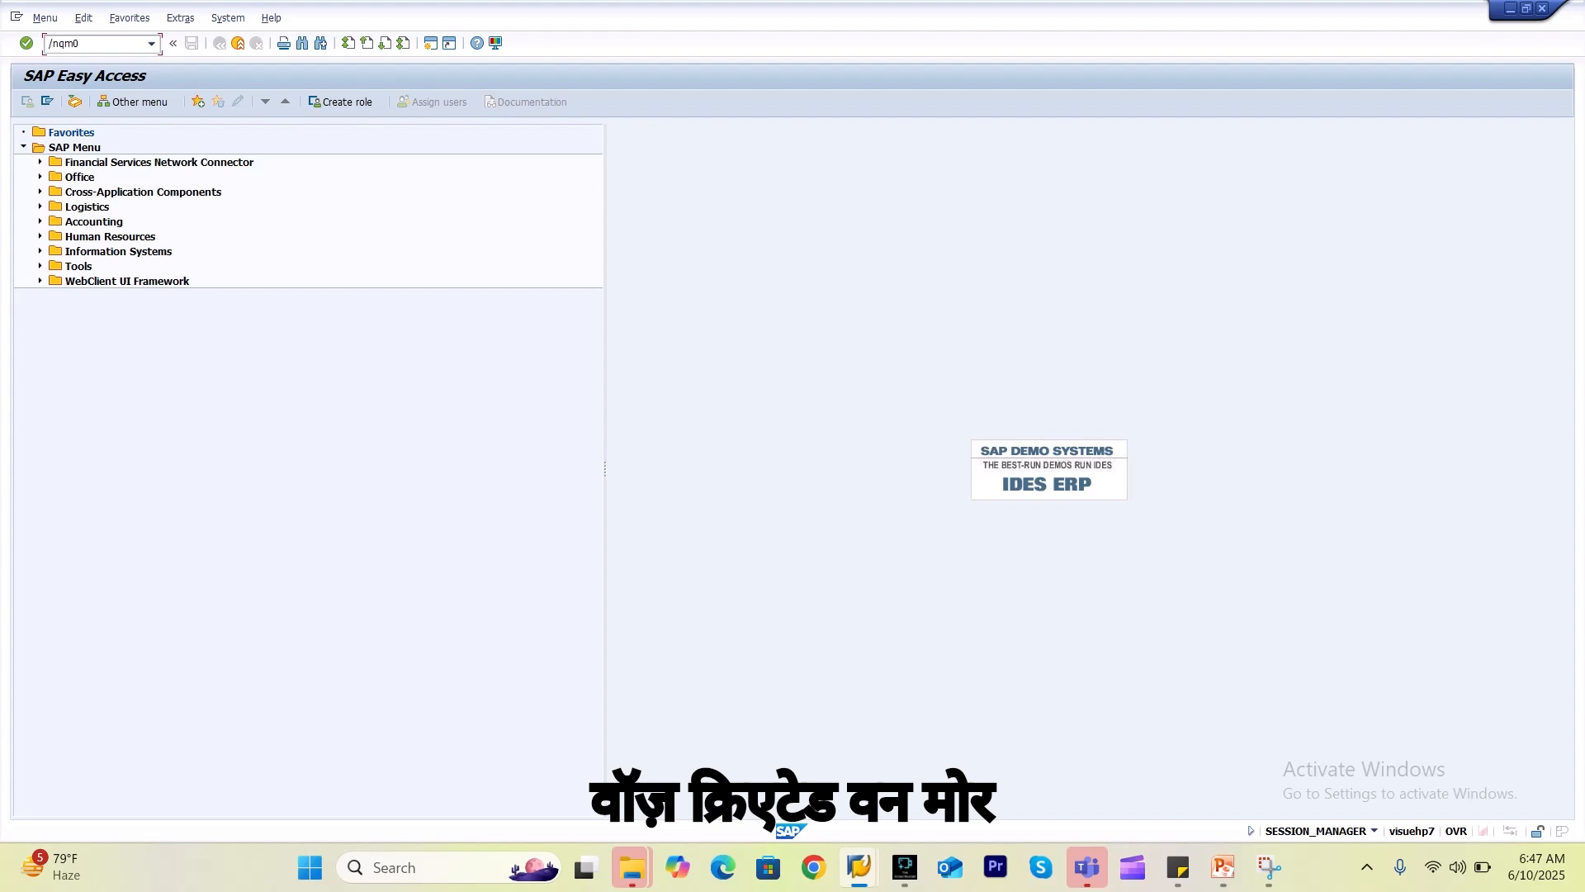
key("Return")
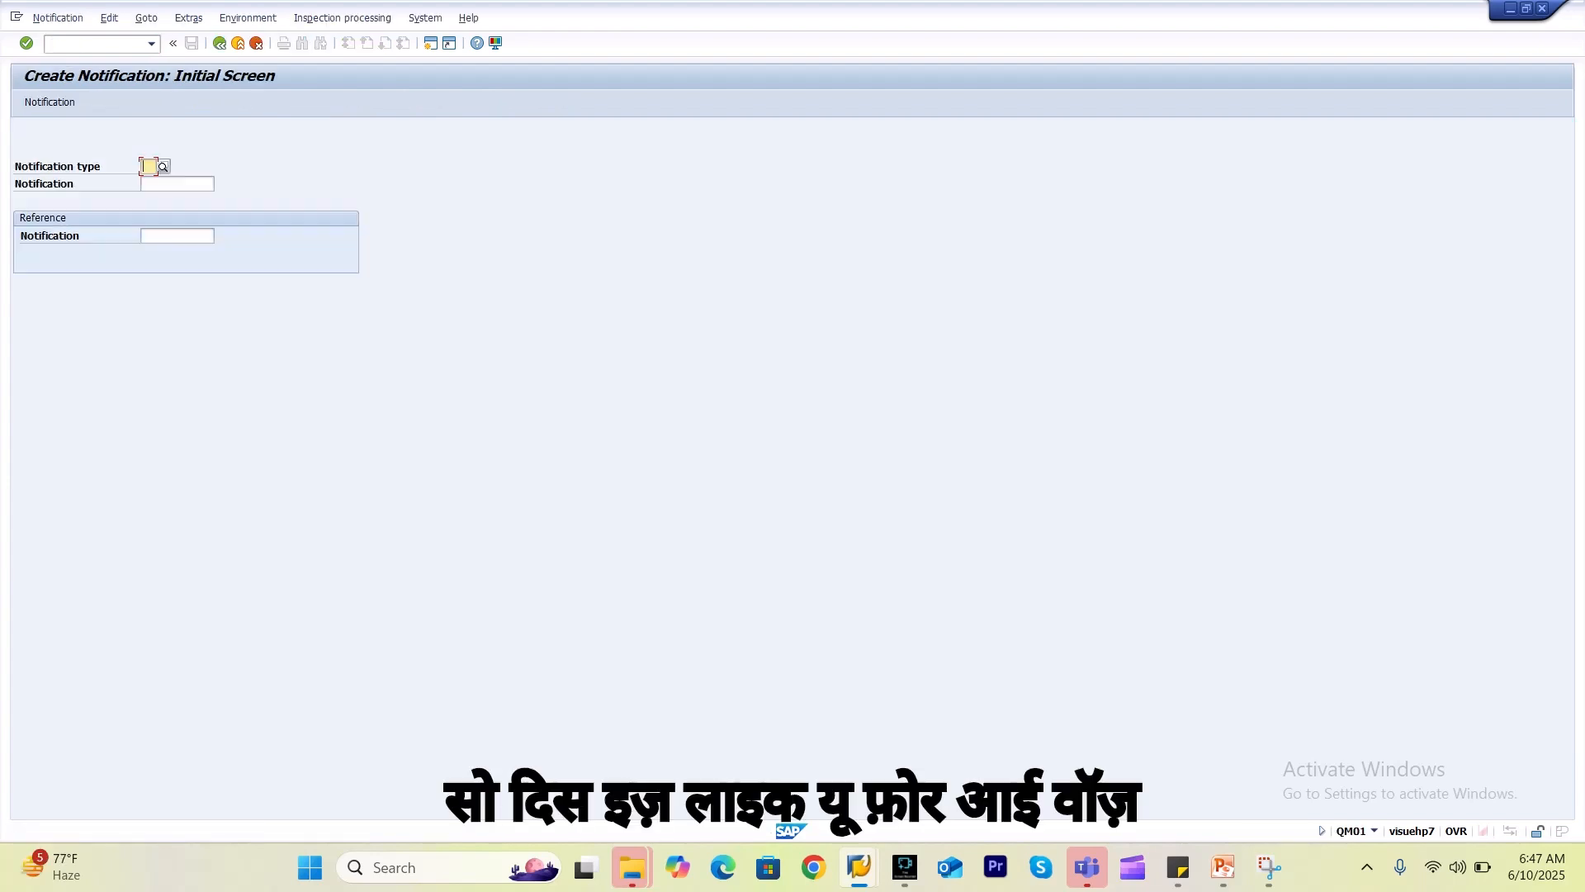
type("U4")
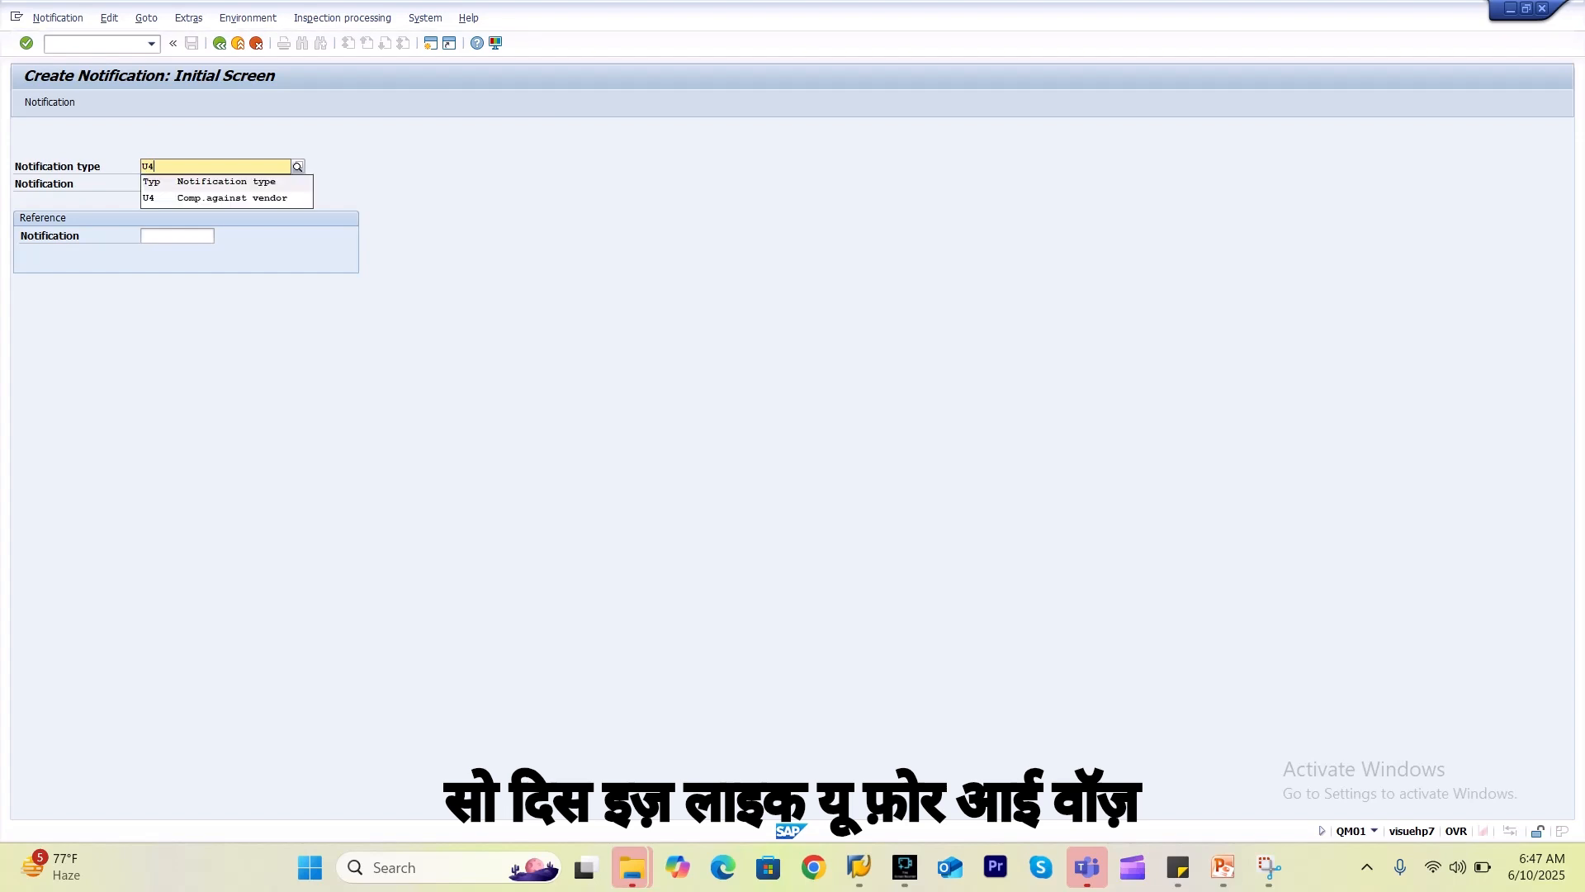
key("Down")
key("Return")
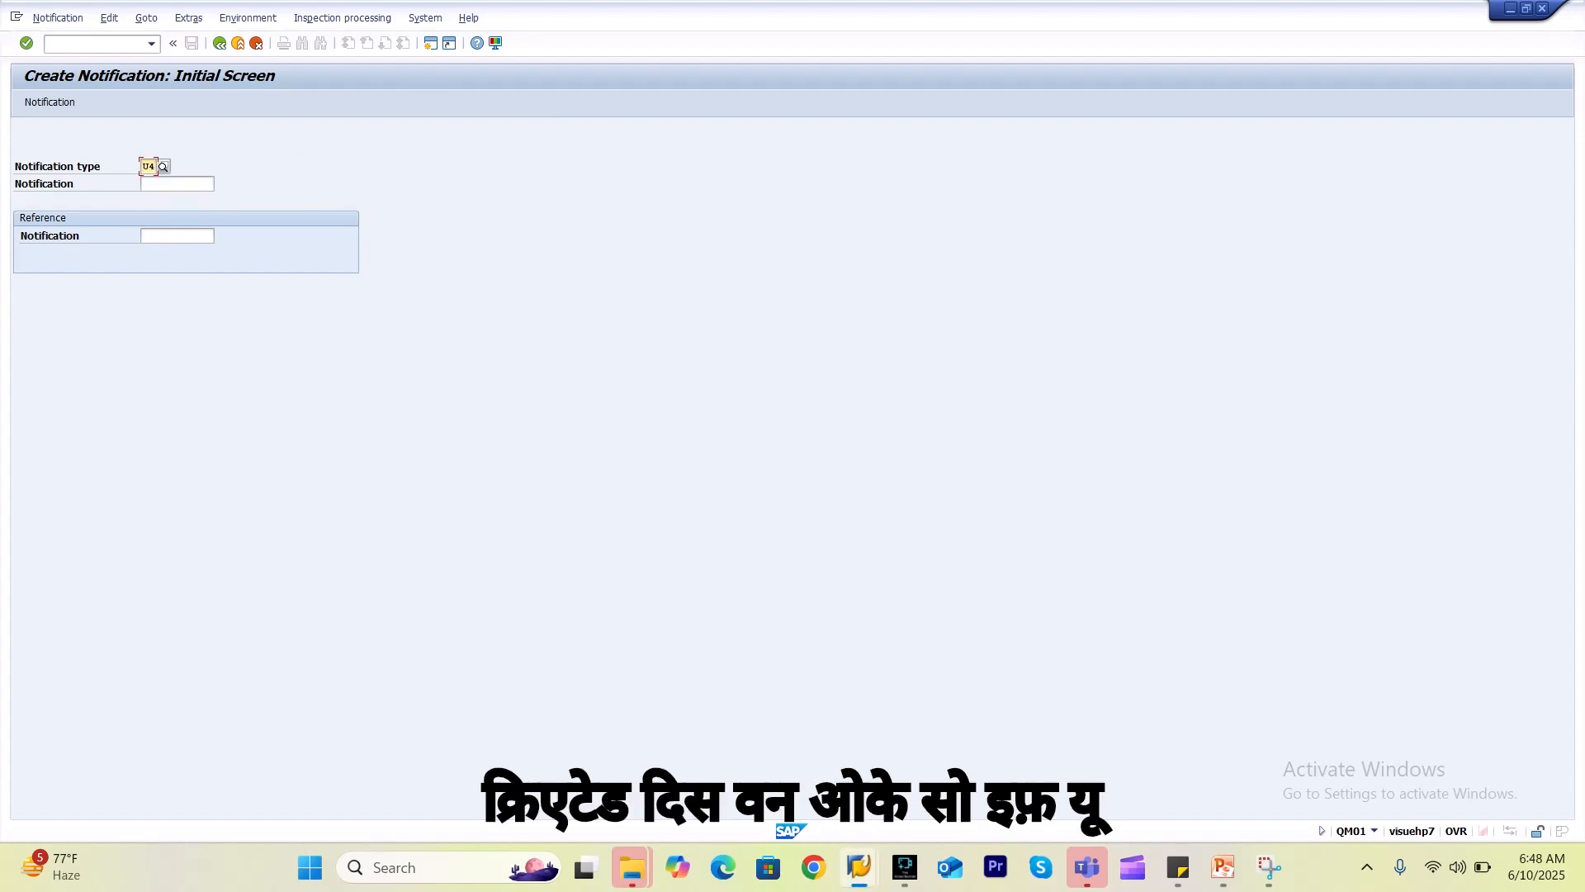
Reference the recently used purchase order with item 00010 and create the notification.
key("Return")
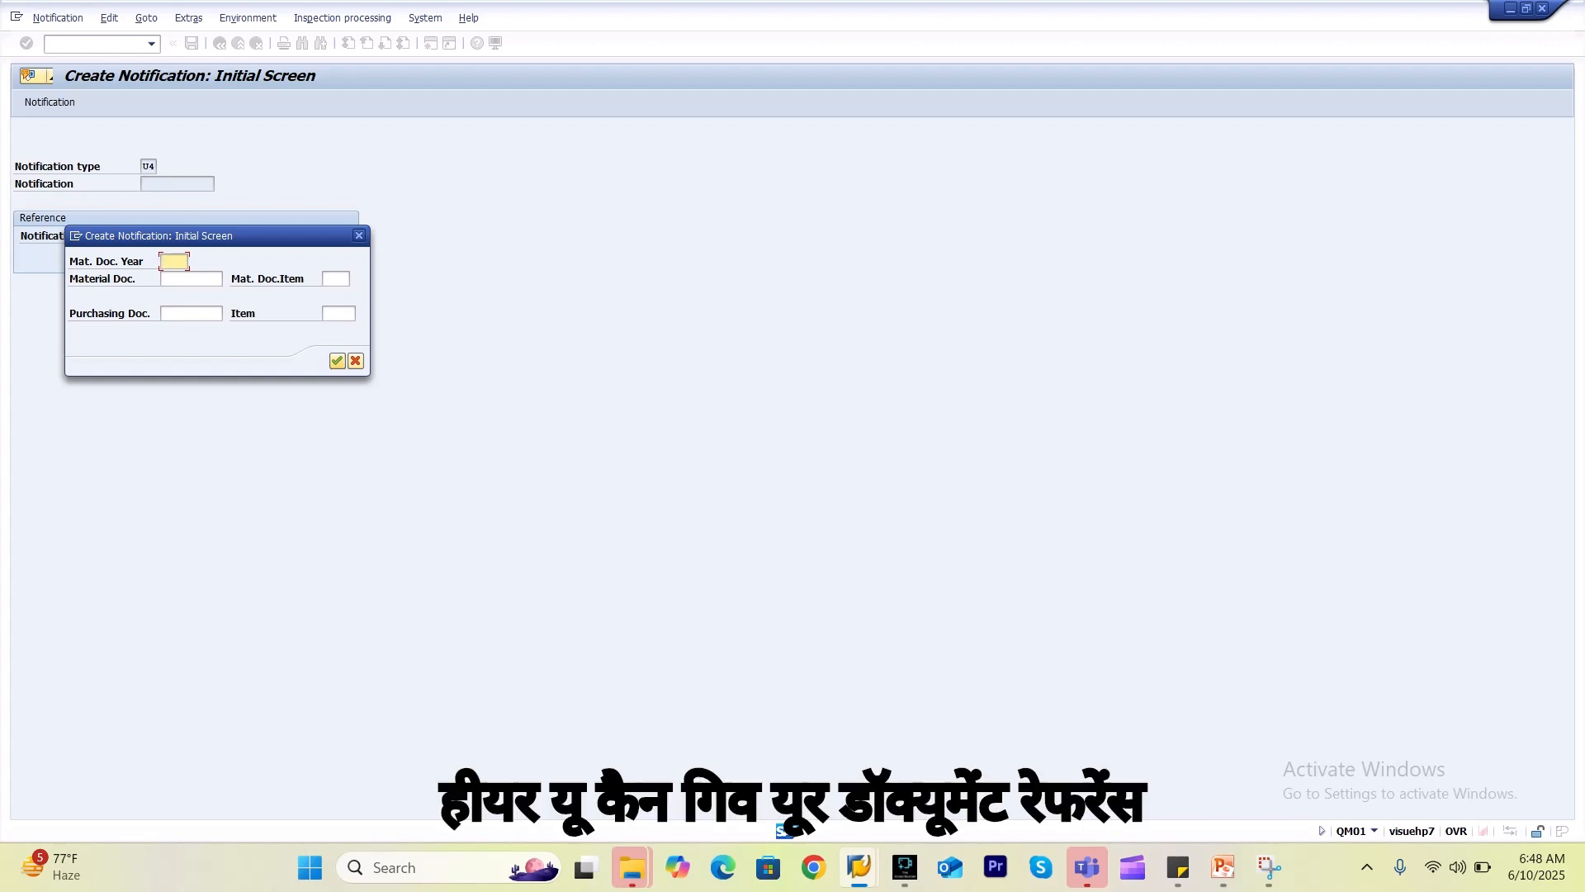
left_click(192, 314)
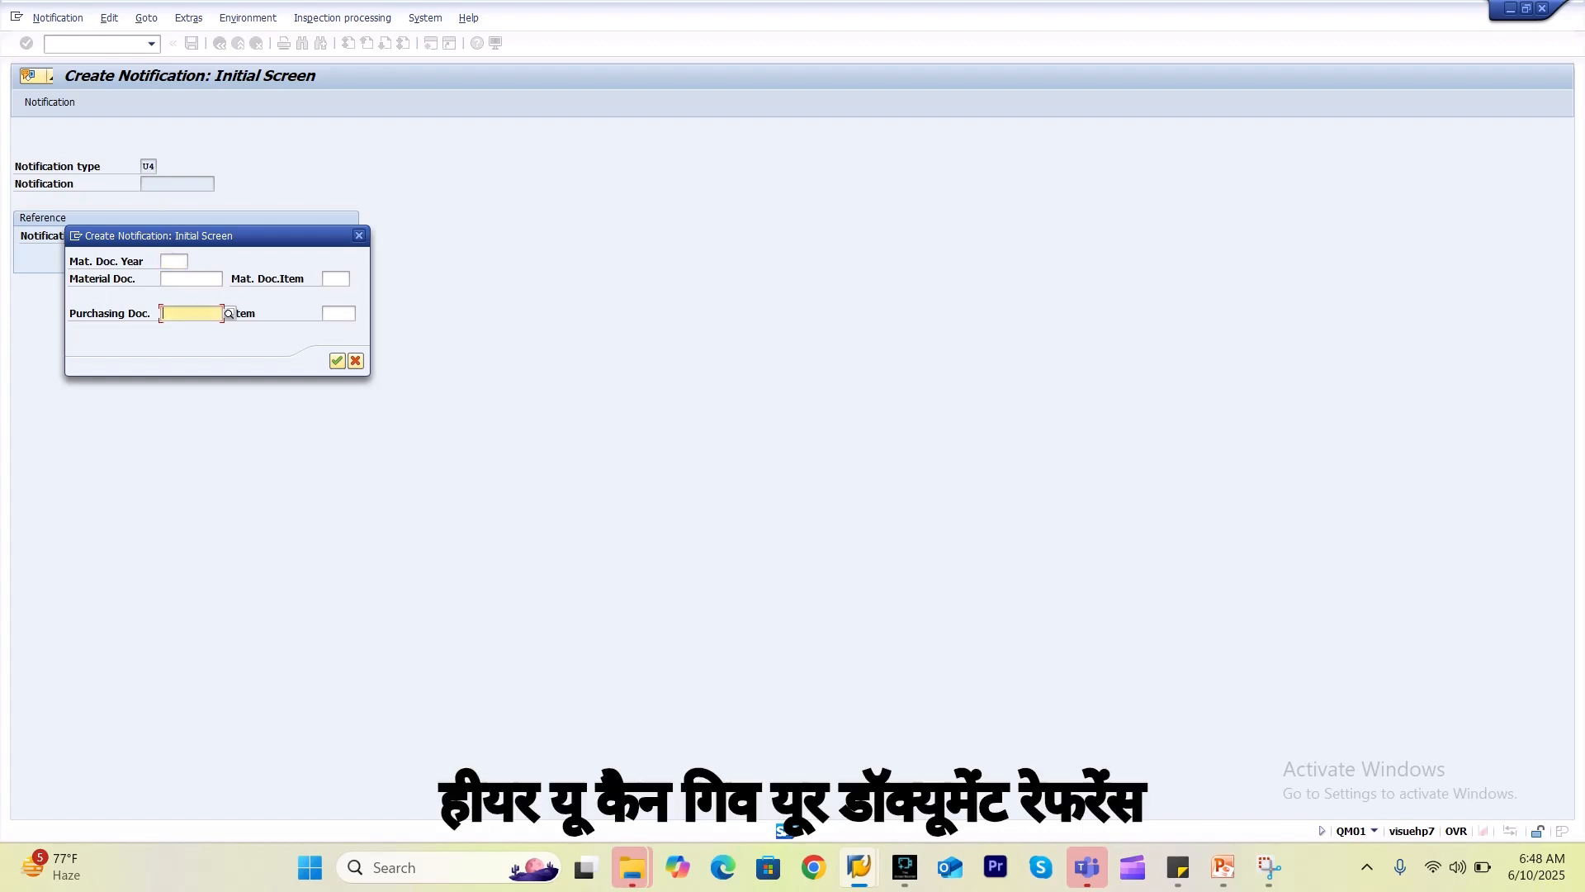
left_click(192, 279)
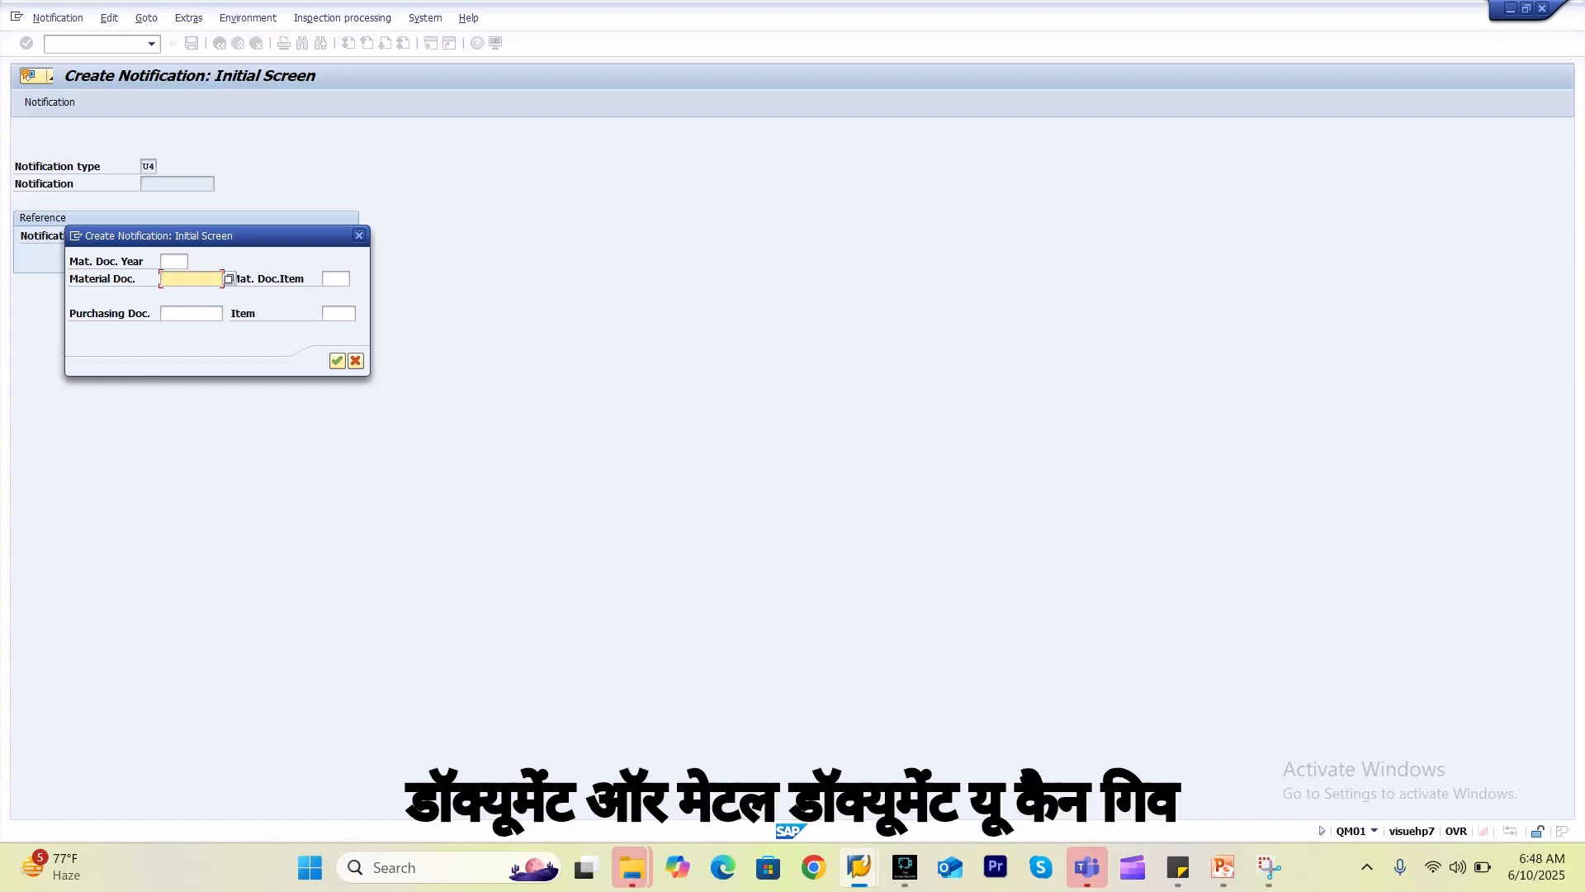
left_click(191, 314)
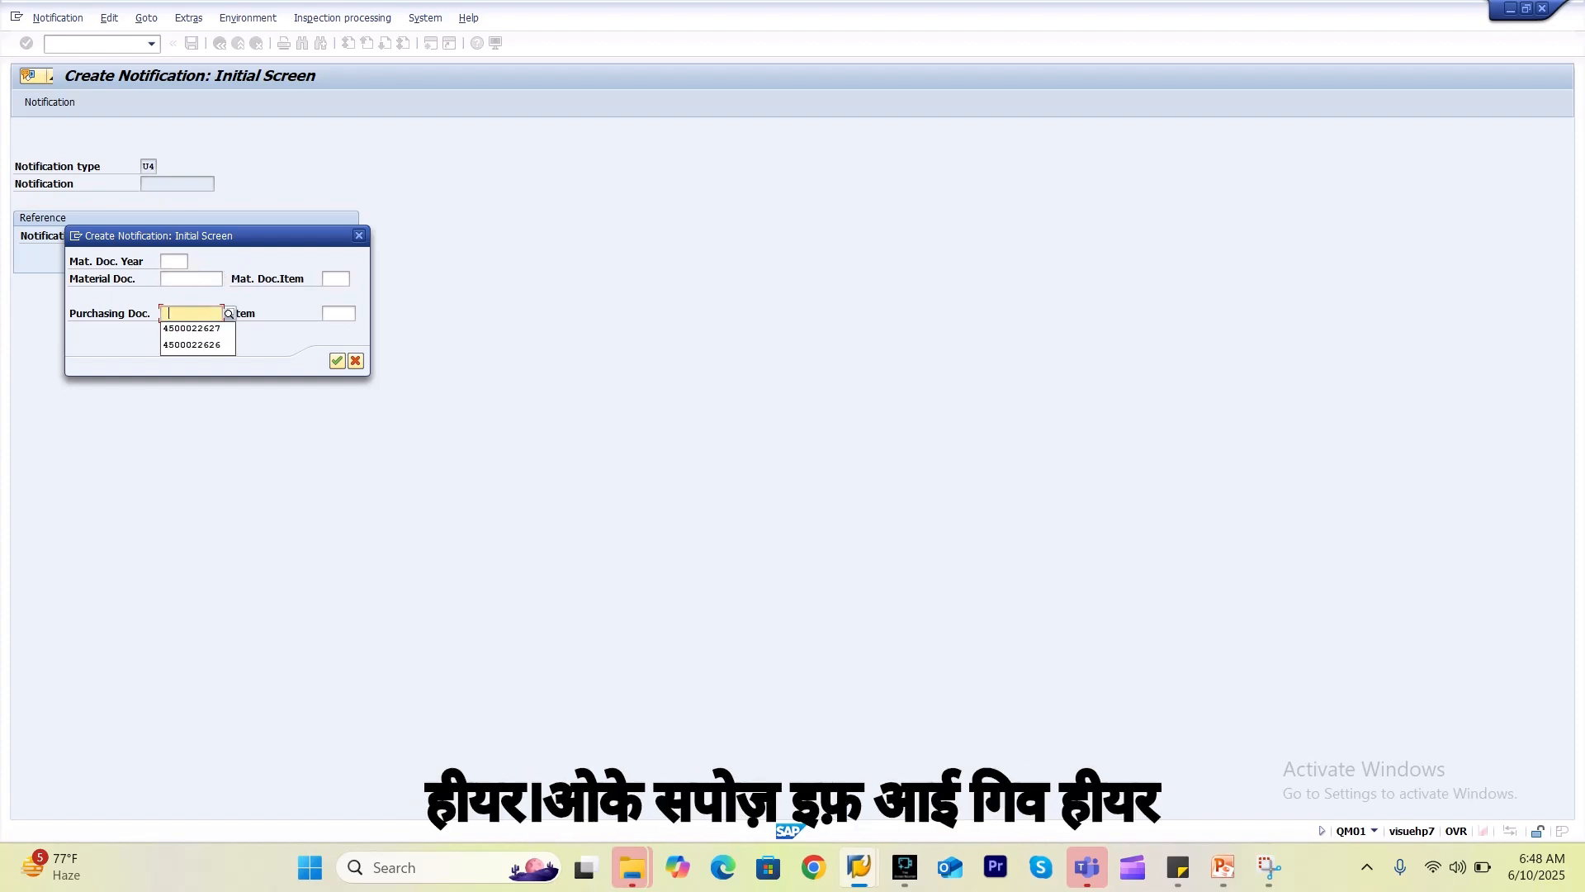
key("Down")
key("Return")
key("Tab")
key("Down")
key("Return")
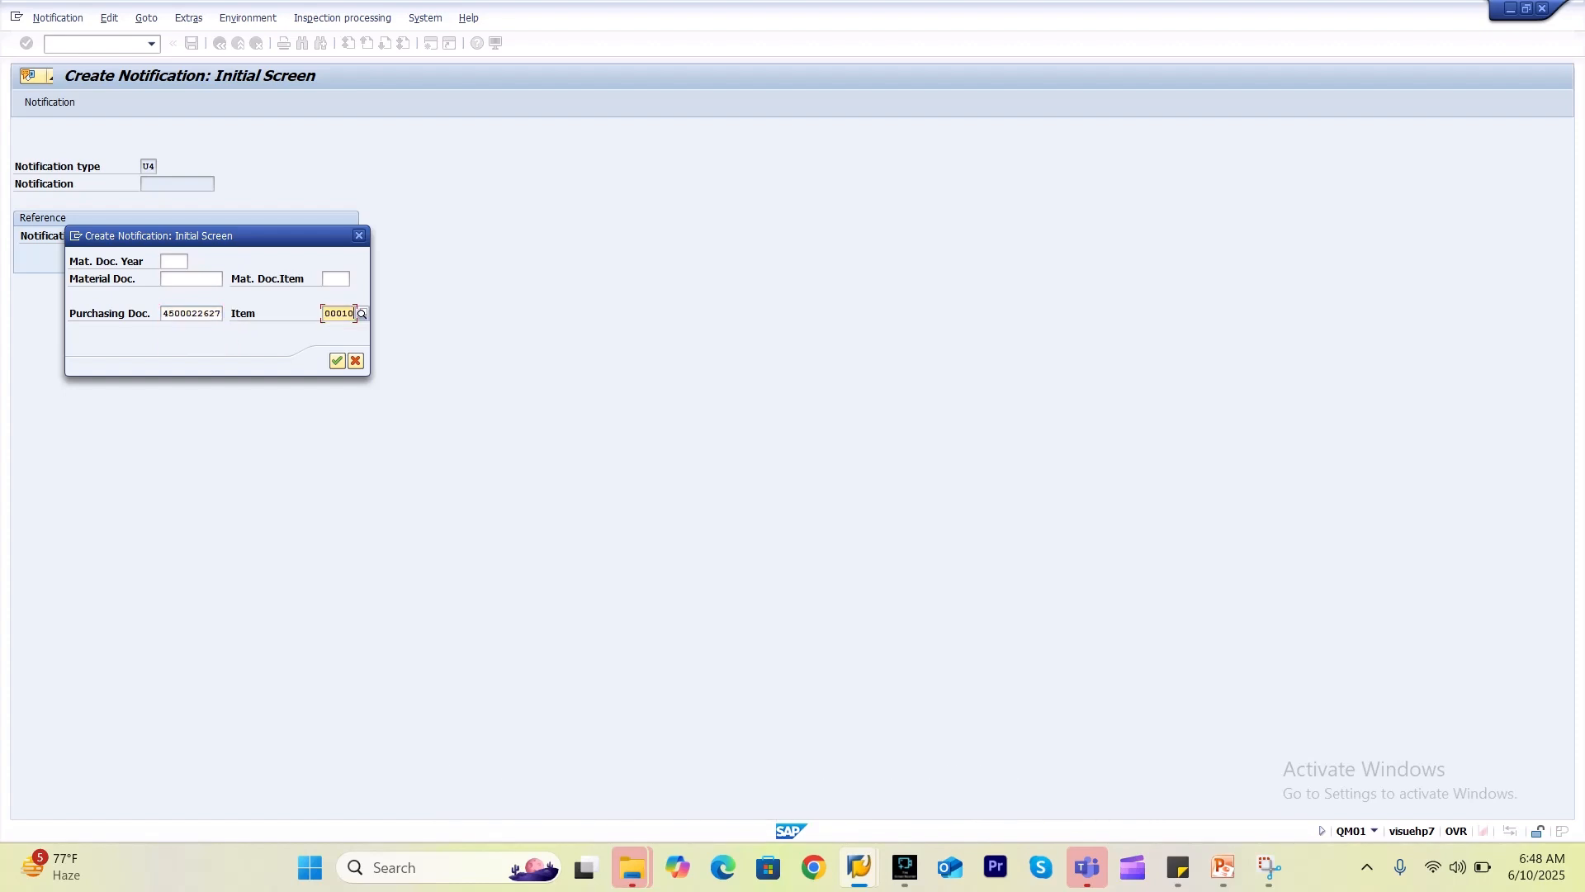
key("Return")
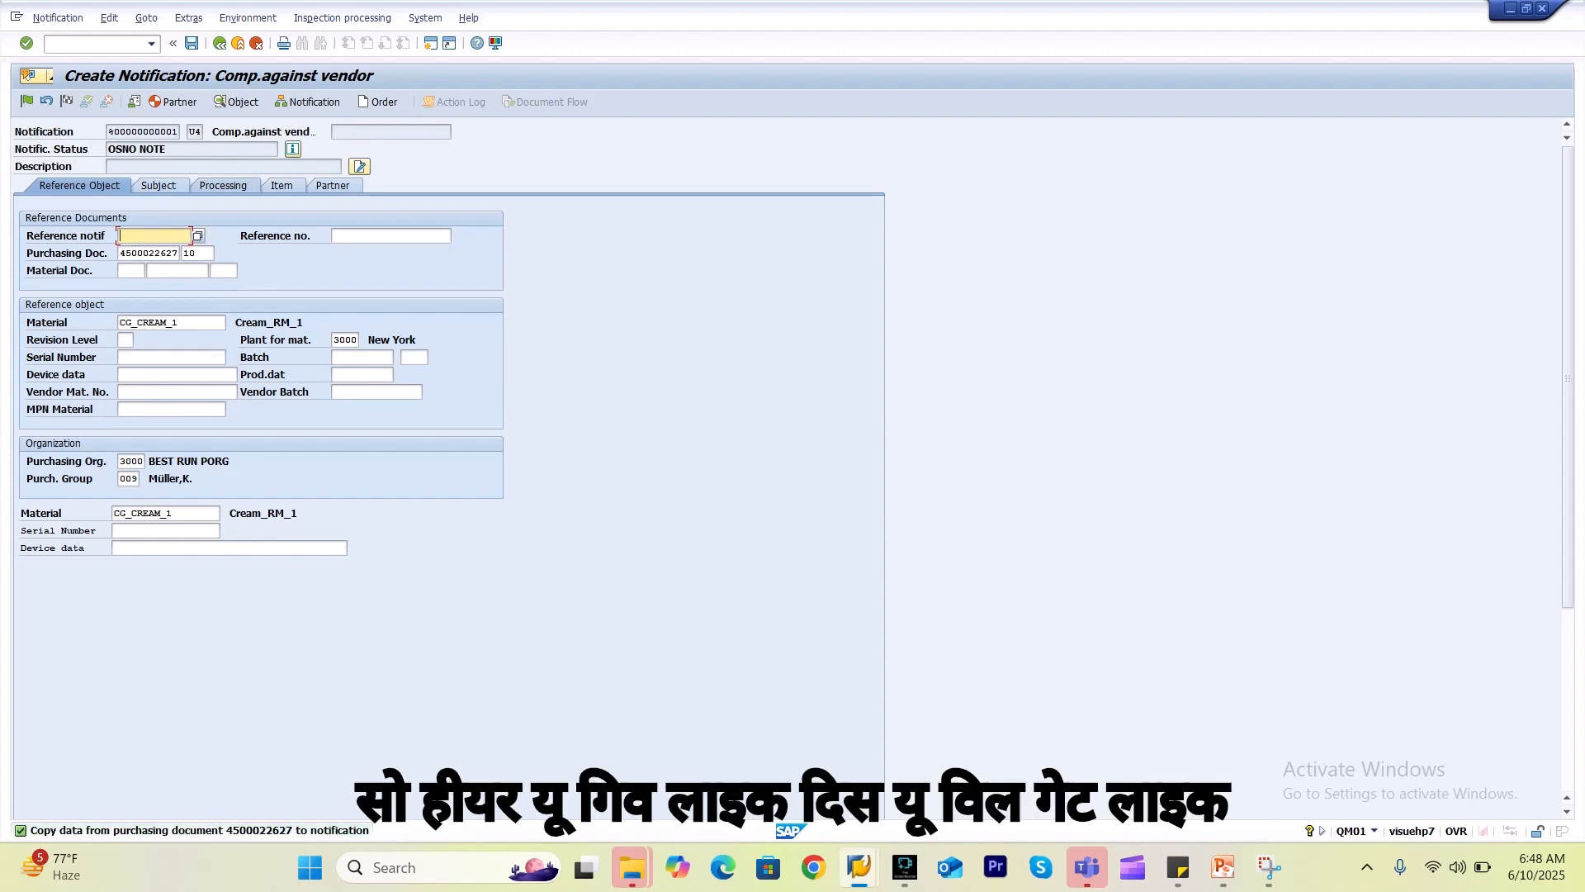
Review the notification's Subject, processing, Item and Partner tabs, then switch to the QCC0 session.
left_click(159, 185)
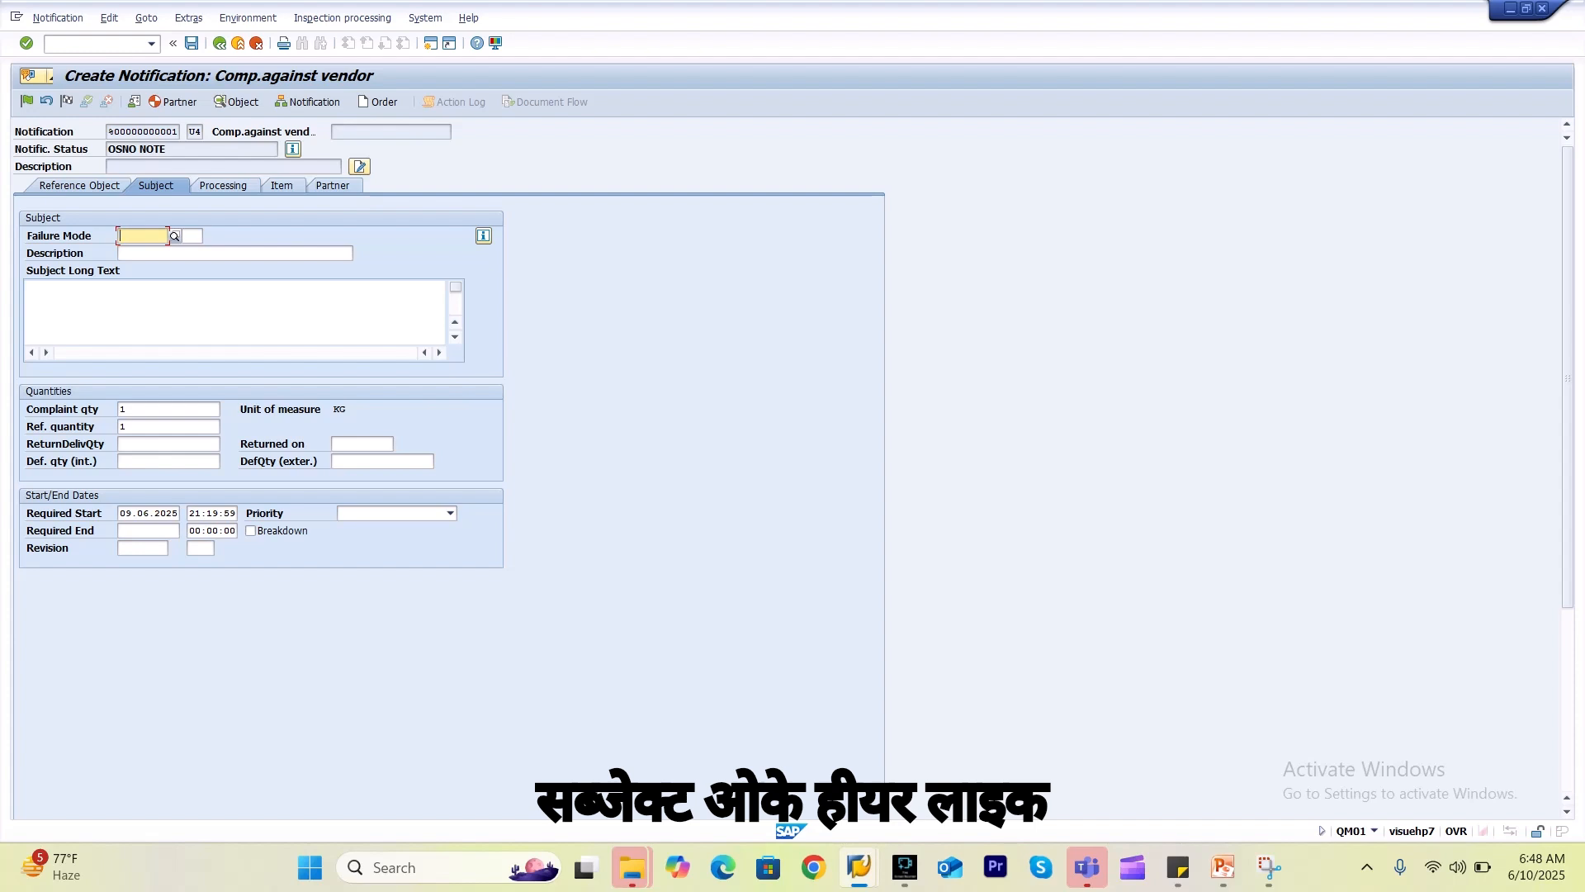
left_click(220, 185)
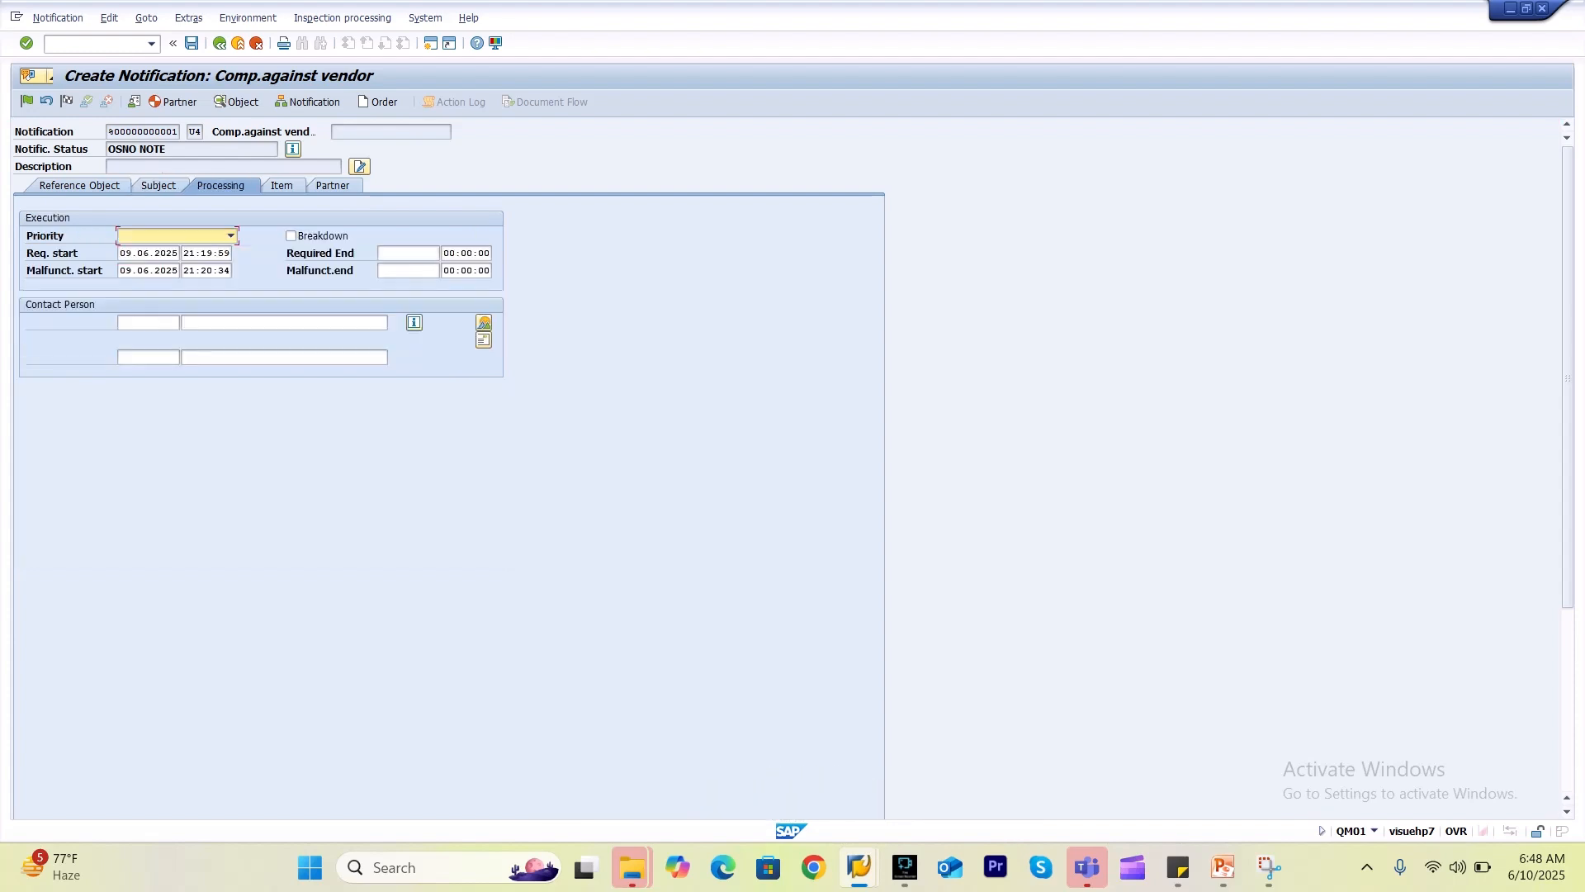
left_click(158, 185)
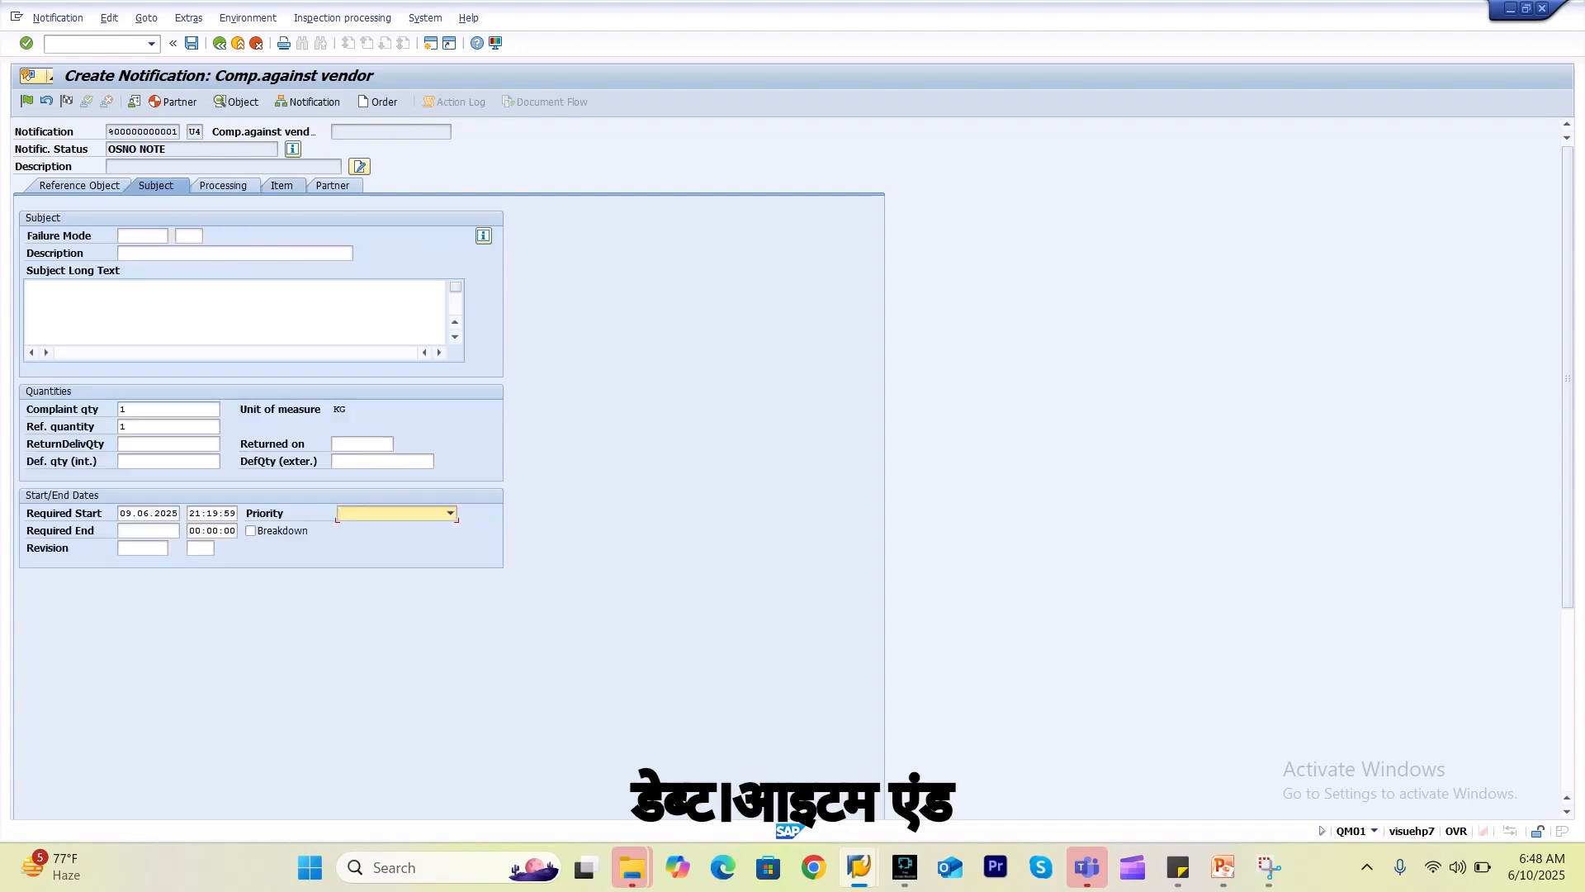
left_click(281, 186)
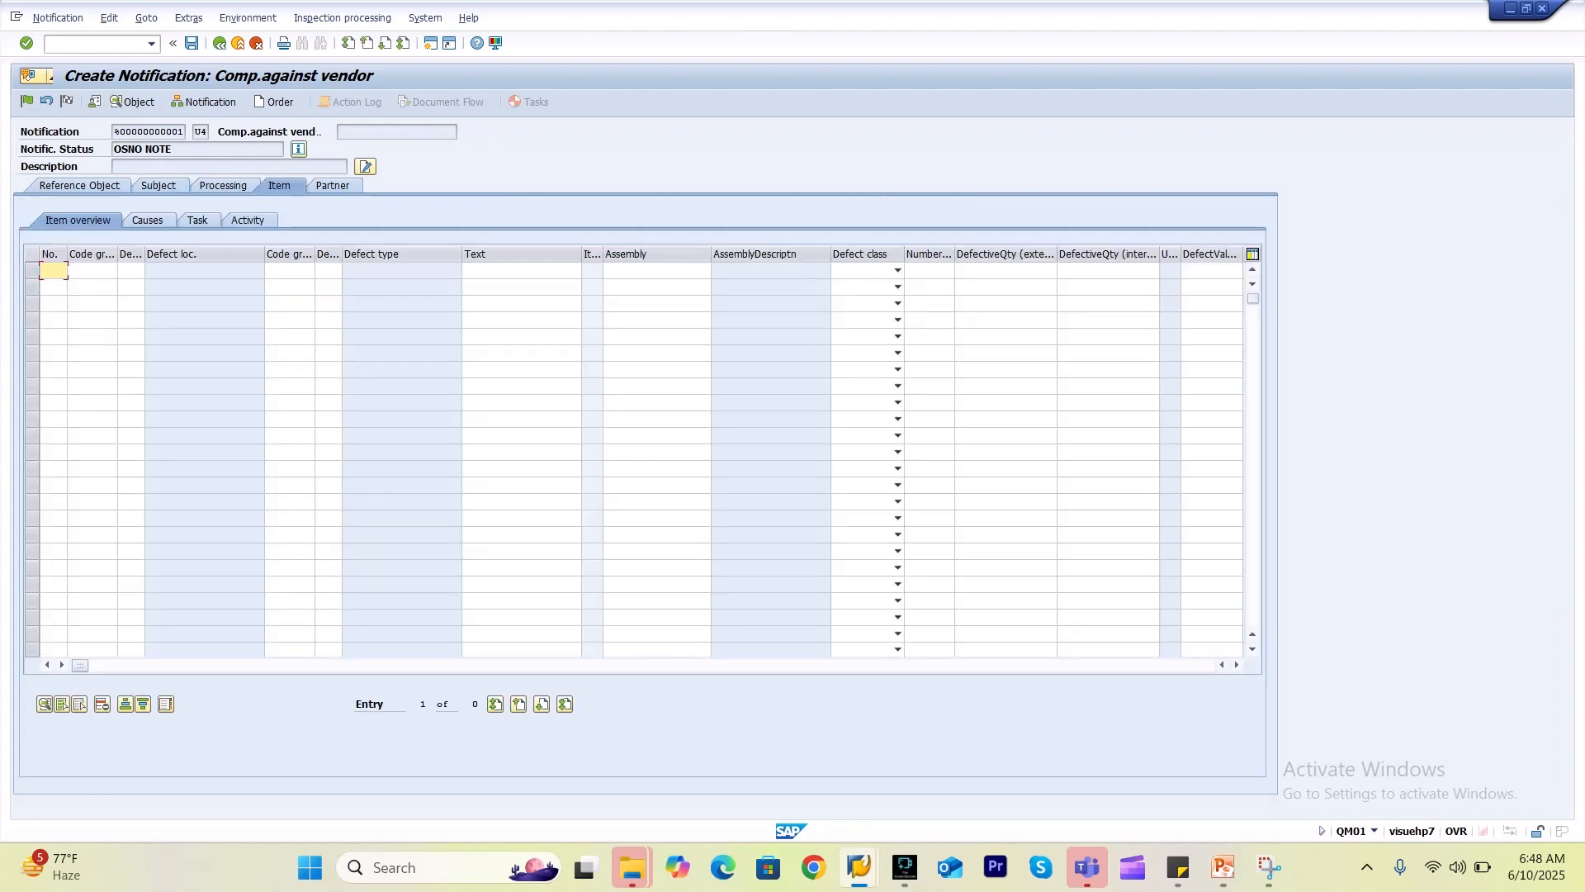
left_click(333, 186)
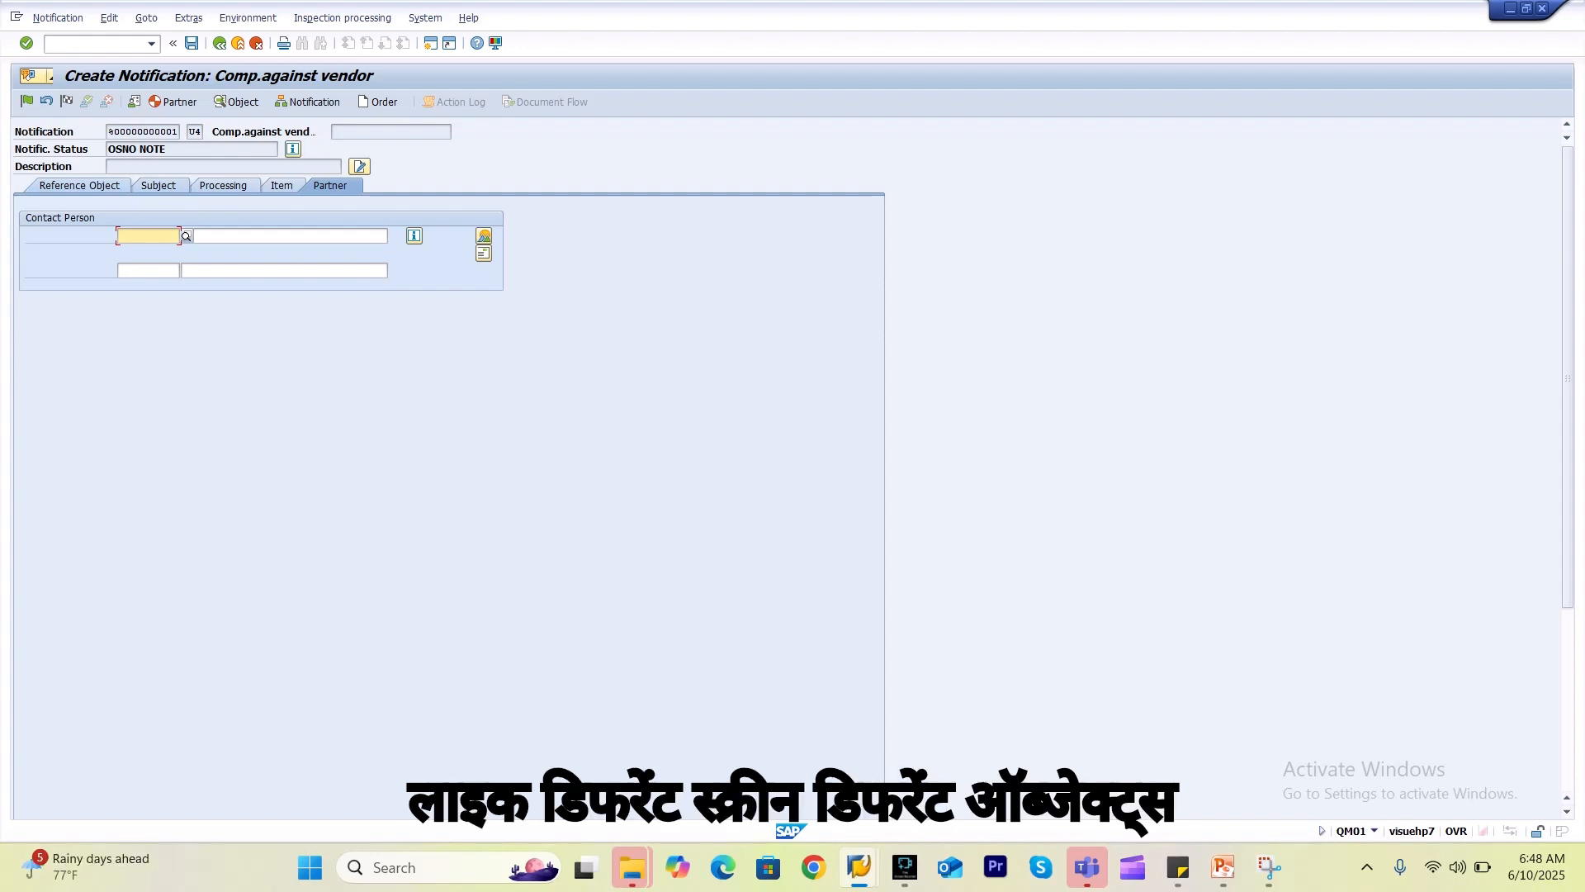
left_click(158, 185)
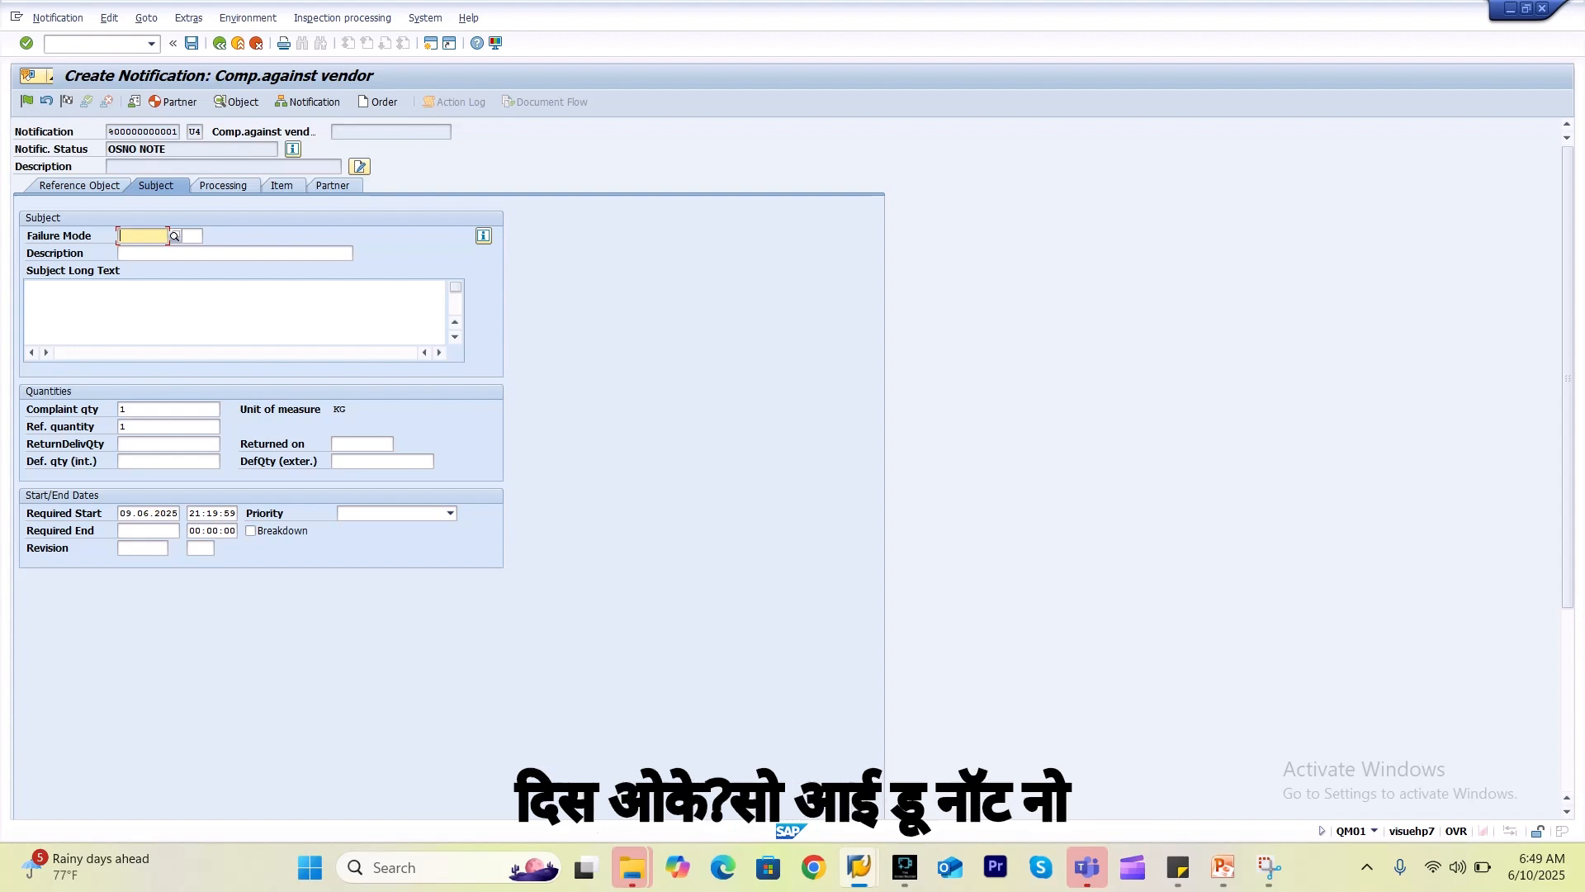
key("alt+Tab")
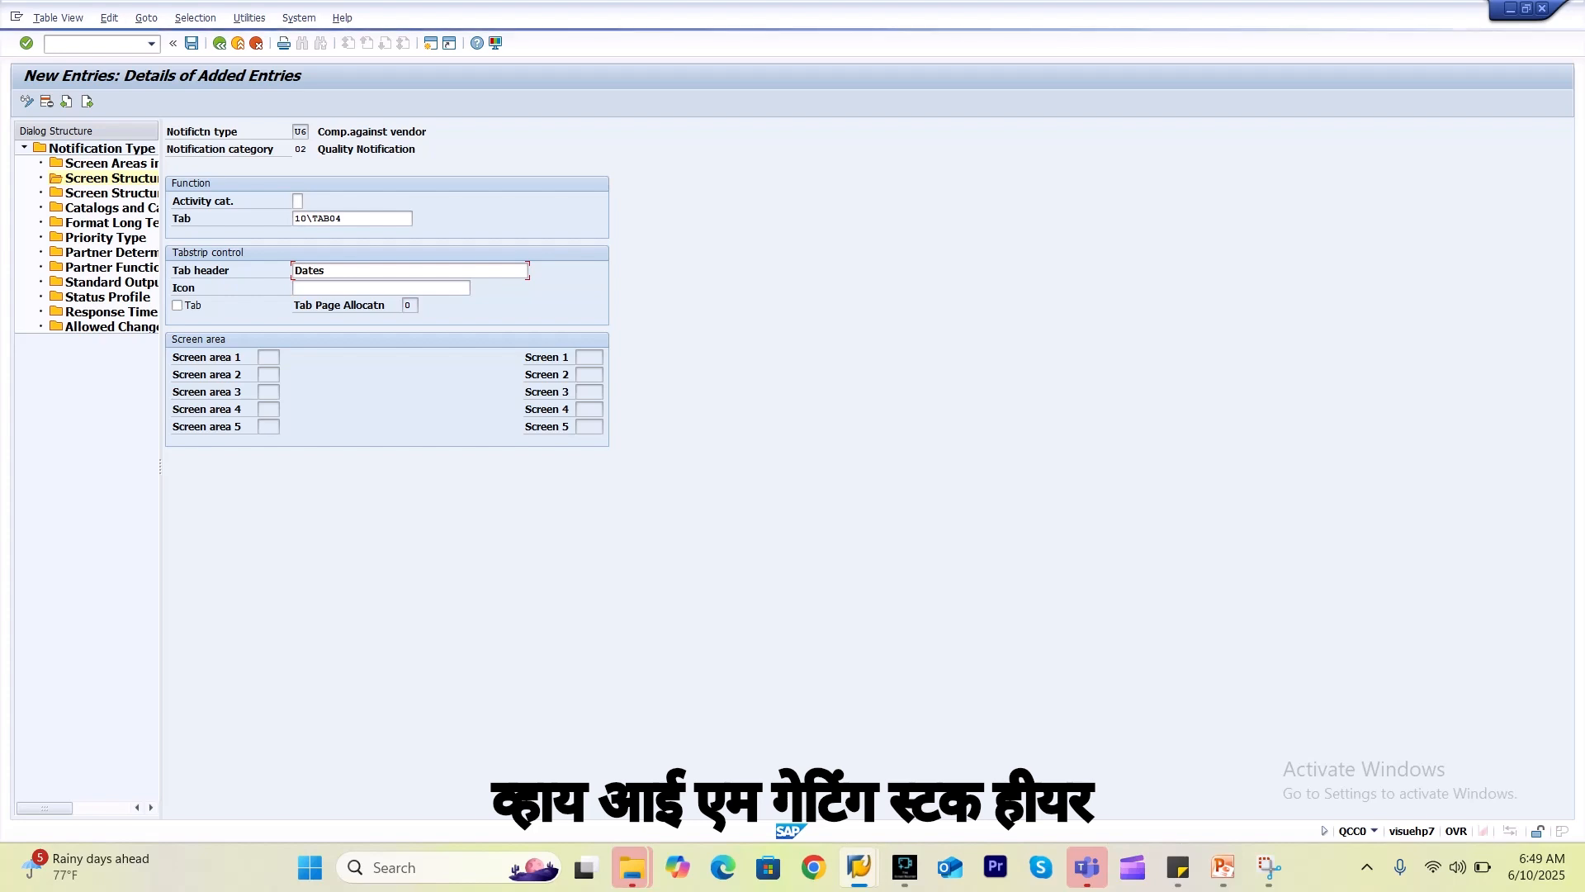
Log on to the connection from SAP Logon with the saved user name and password, confirming multiple logon.
key("alt+Tab")
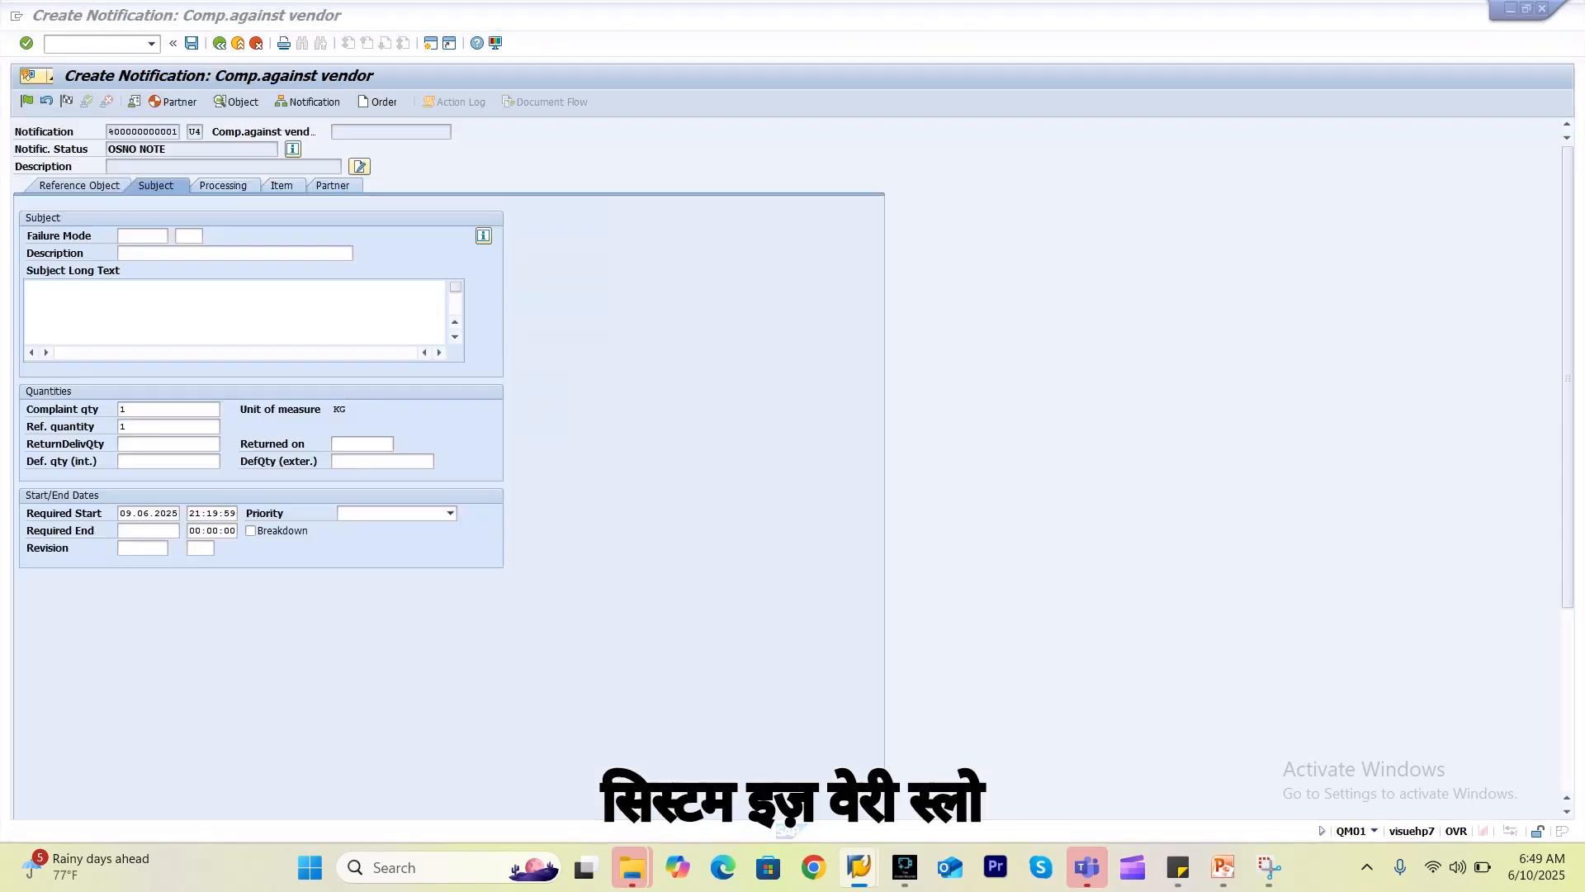
key("alt+Tab")
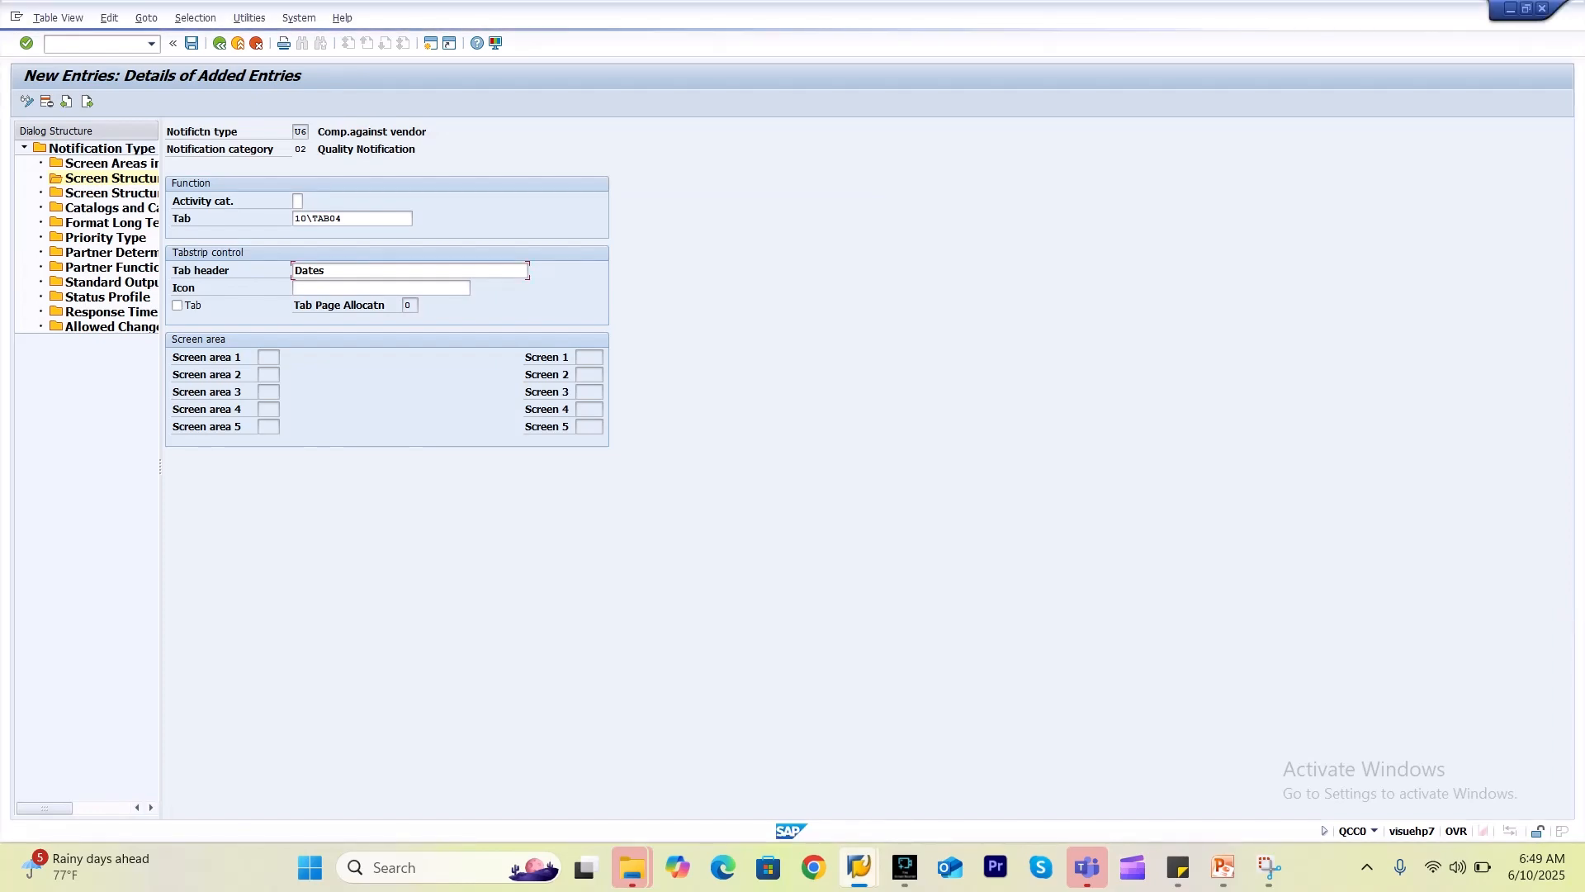
mouse_move(859, 866)
left_click(637, 755)
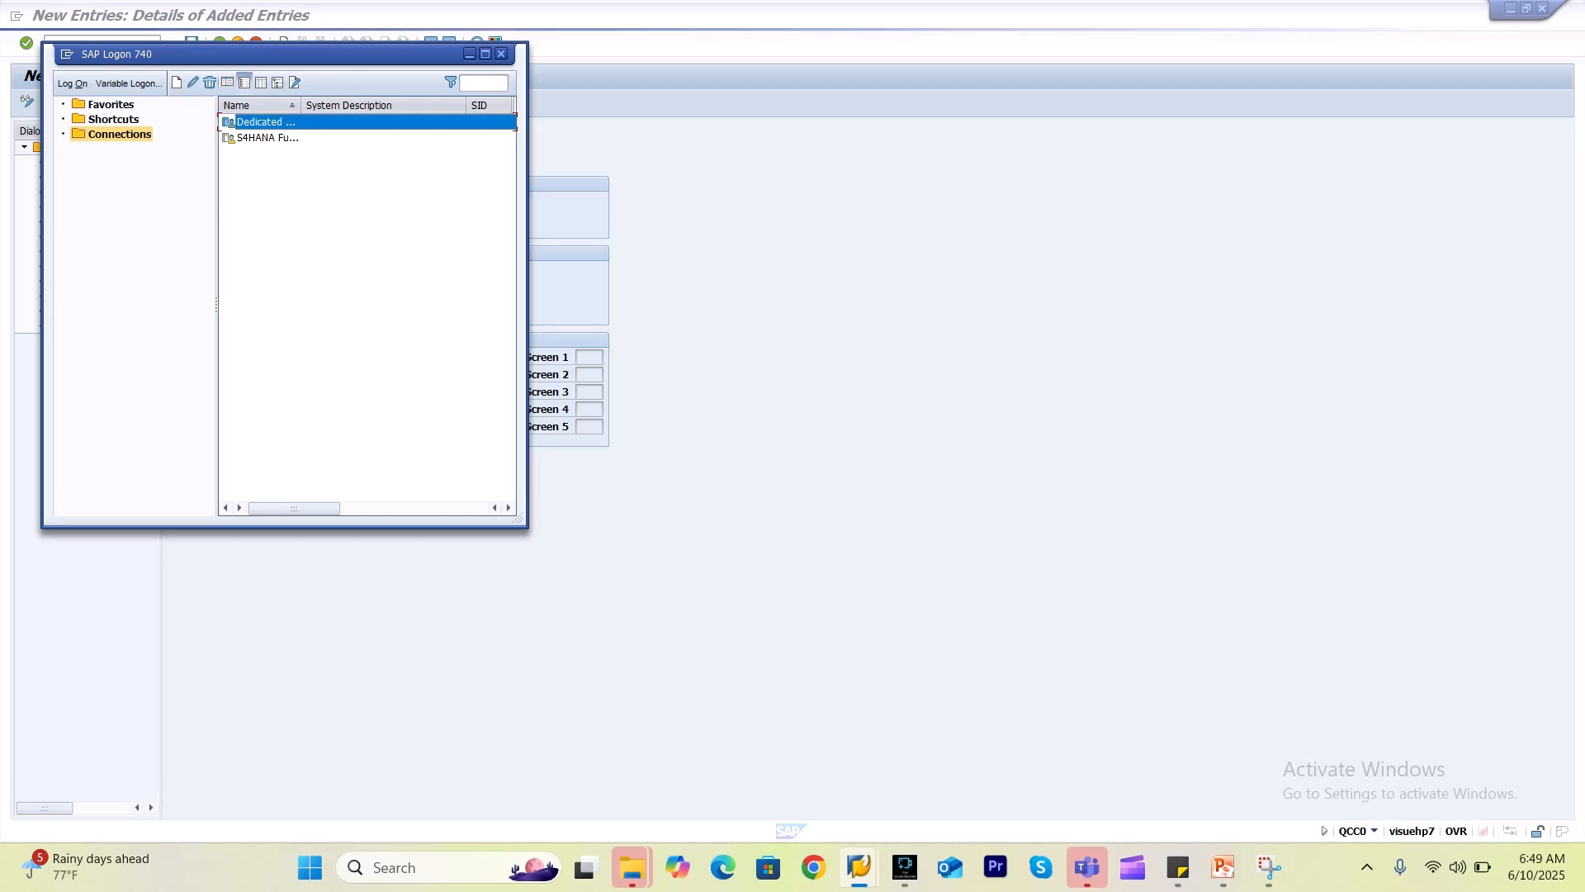
key("Return")
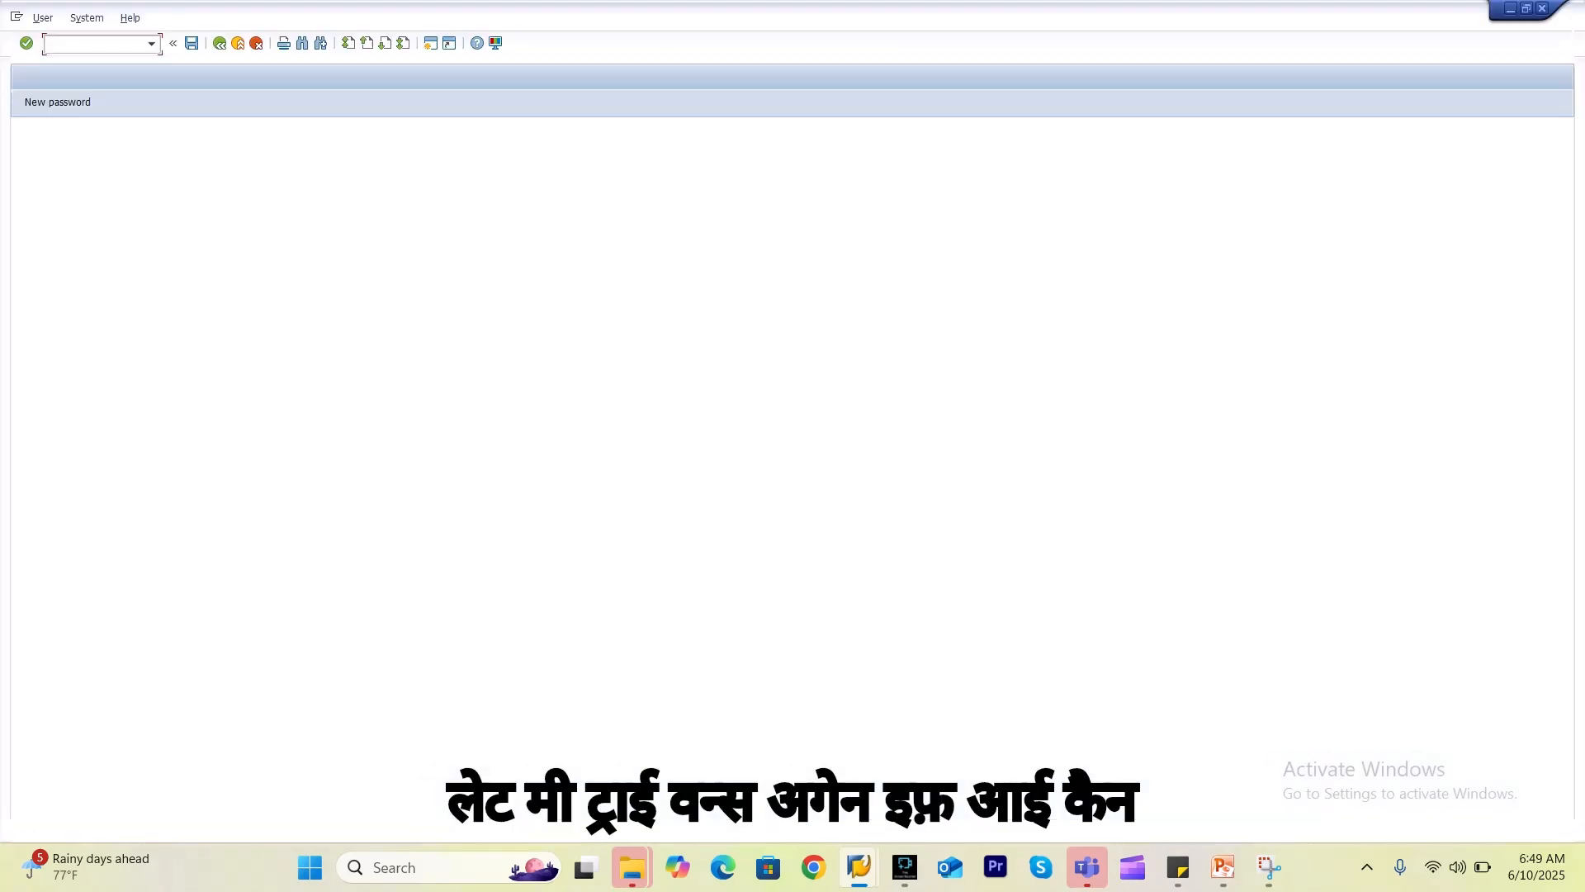
key("Down")
key("Down")
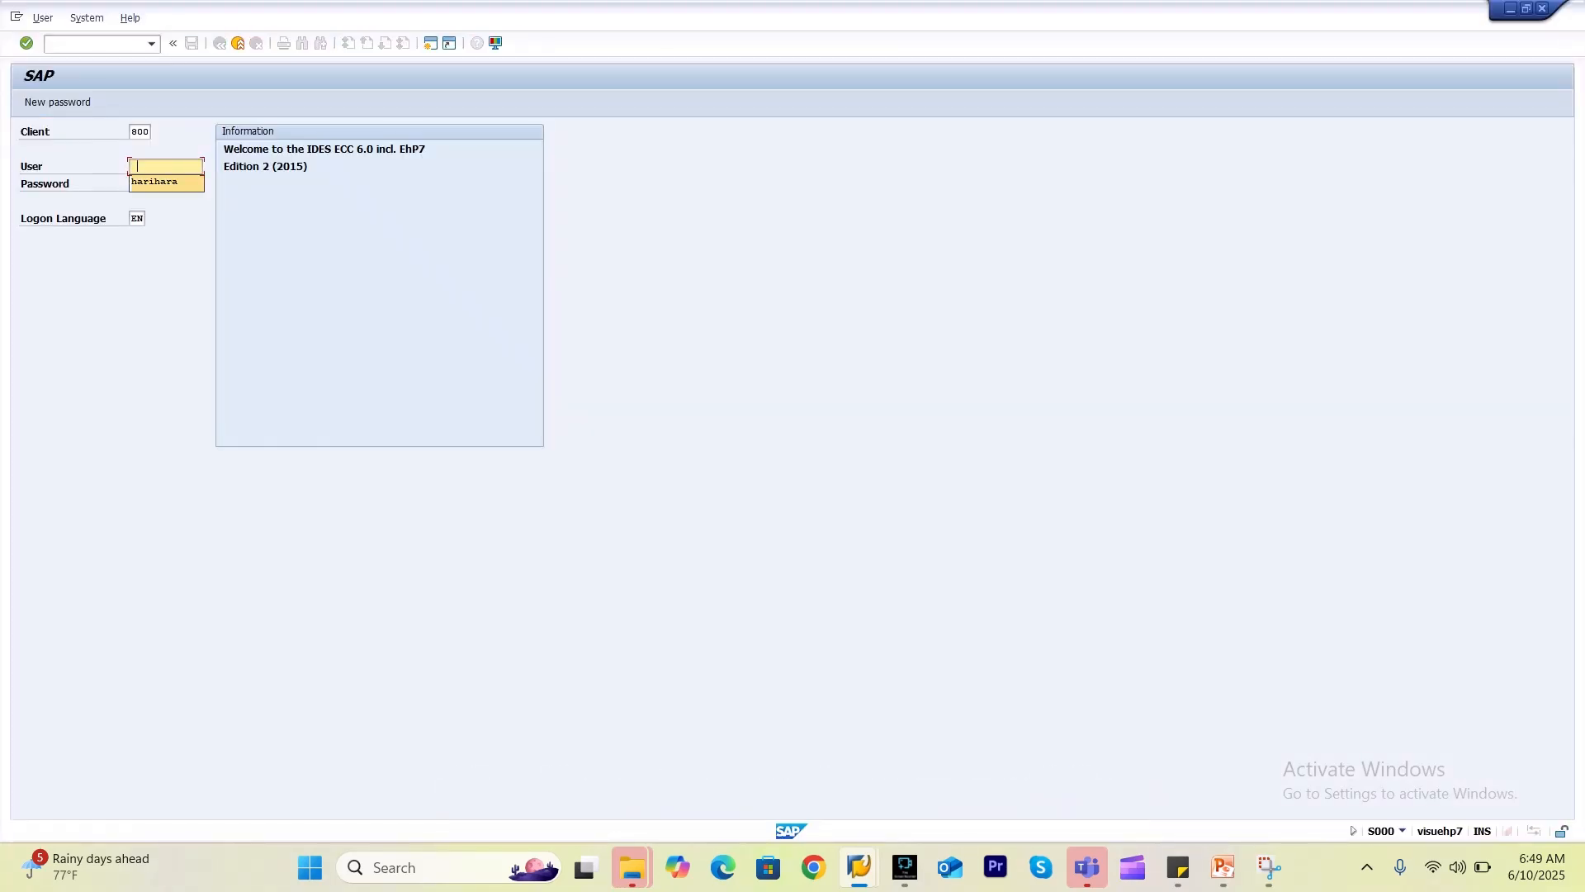
key("Return")
key("Tab")
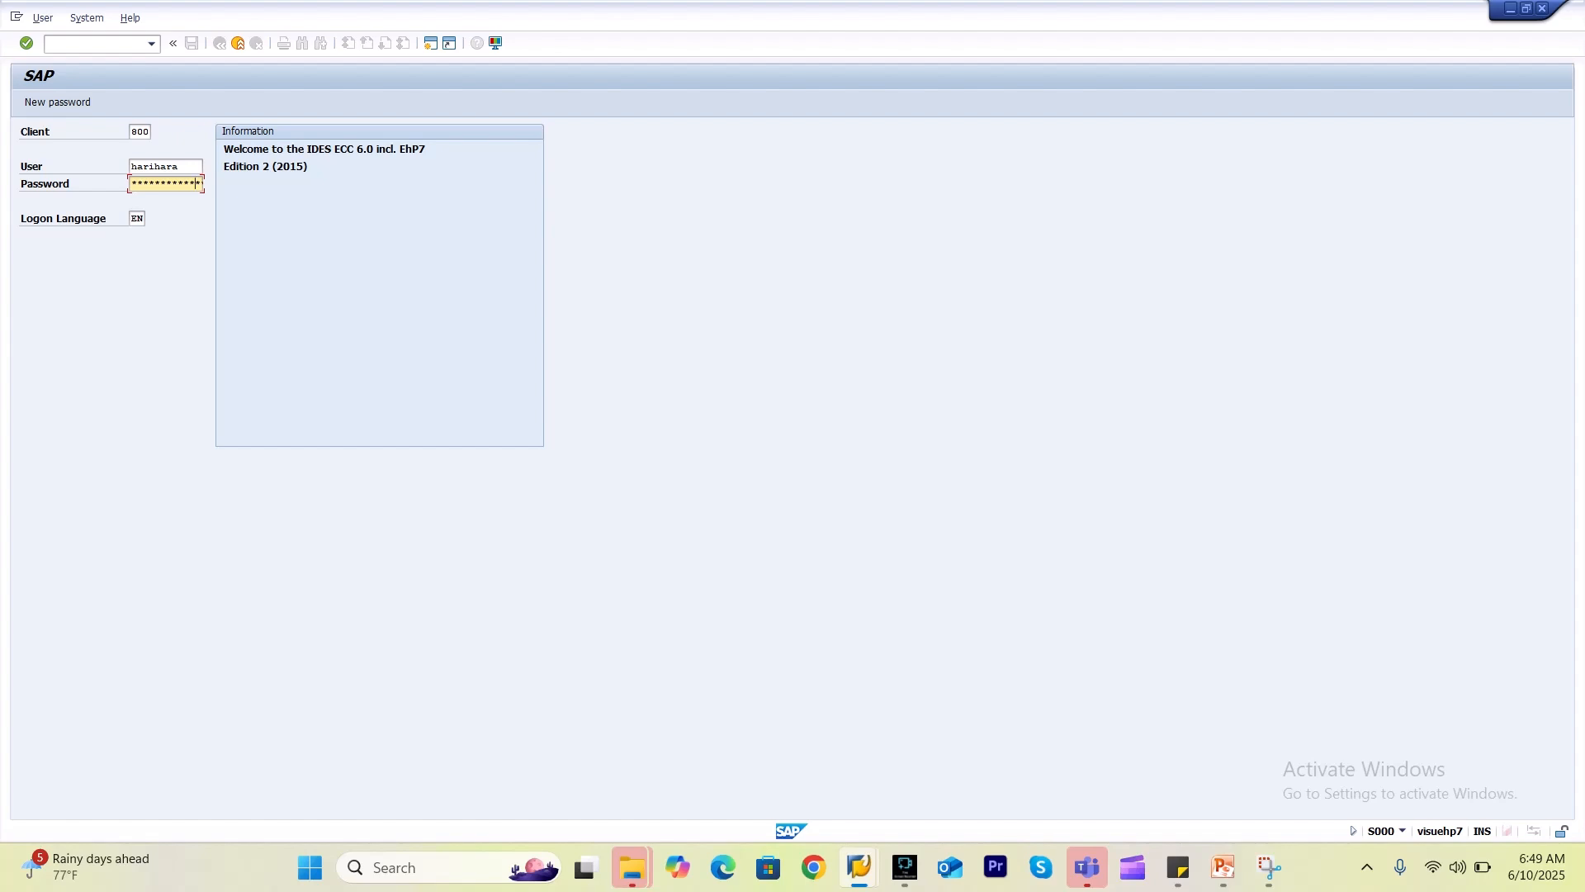
key("Return")
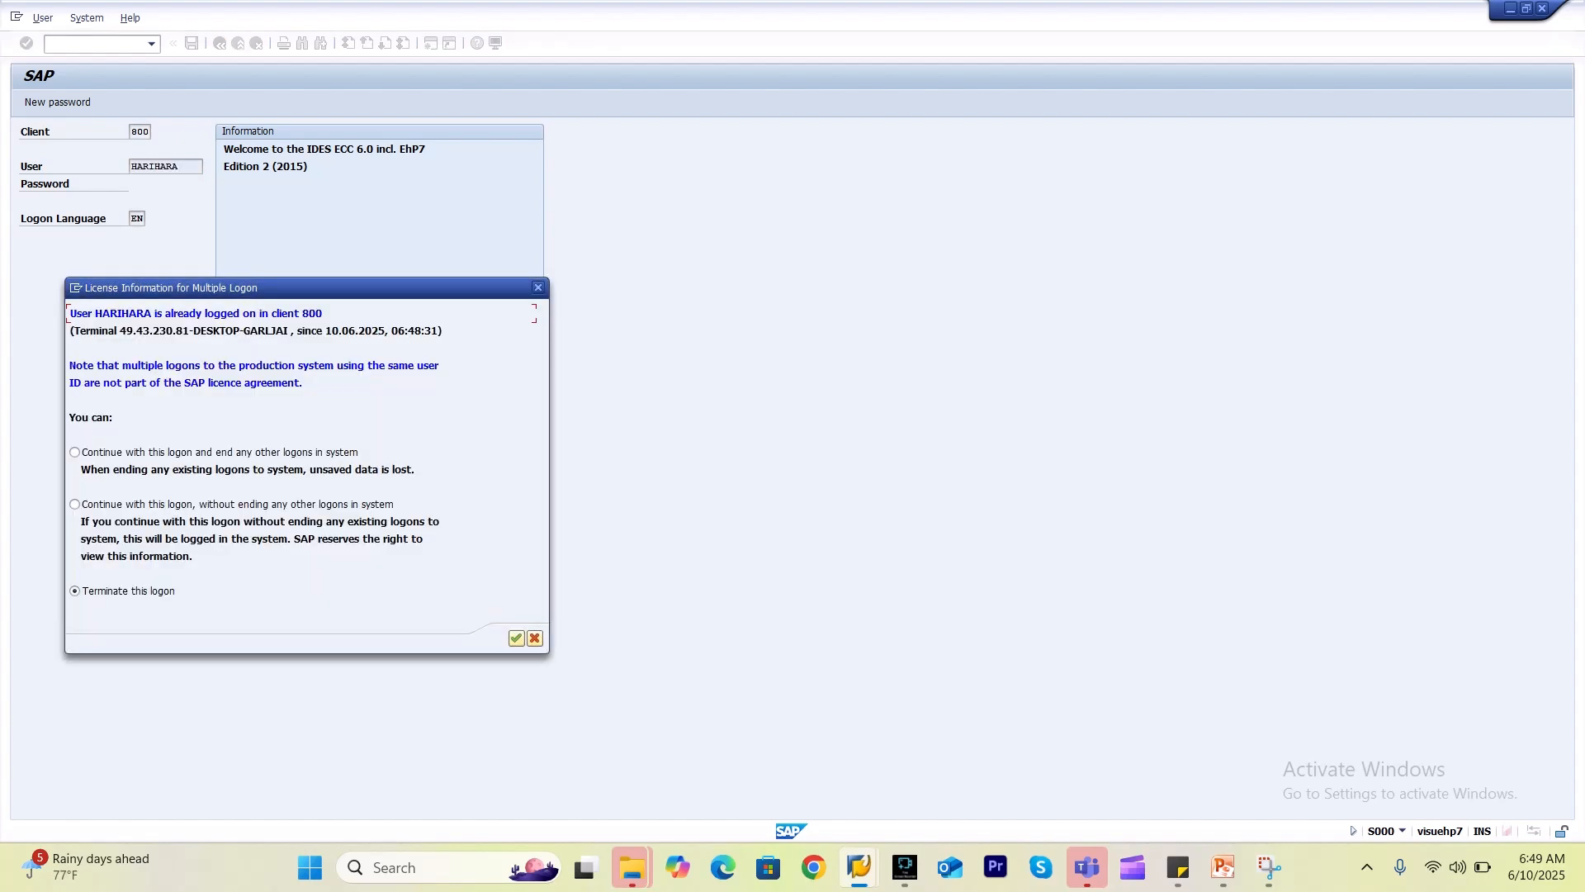
key("Return")
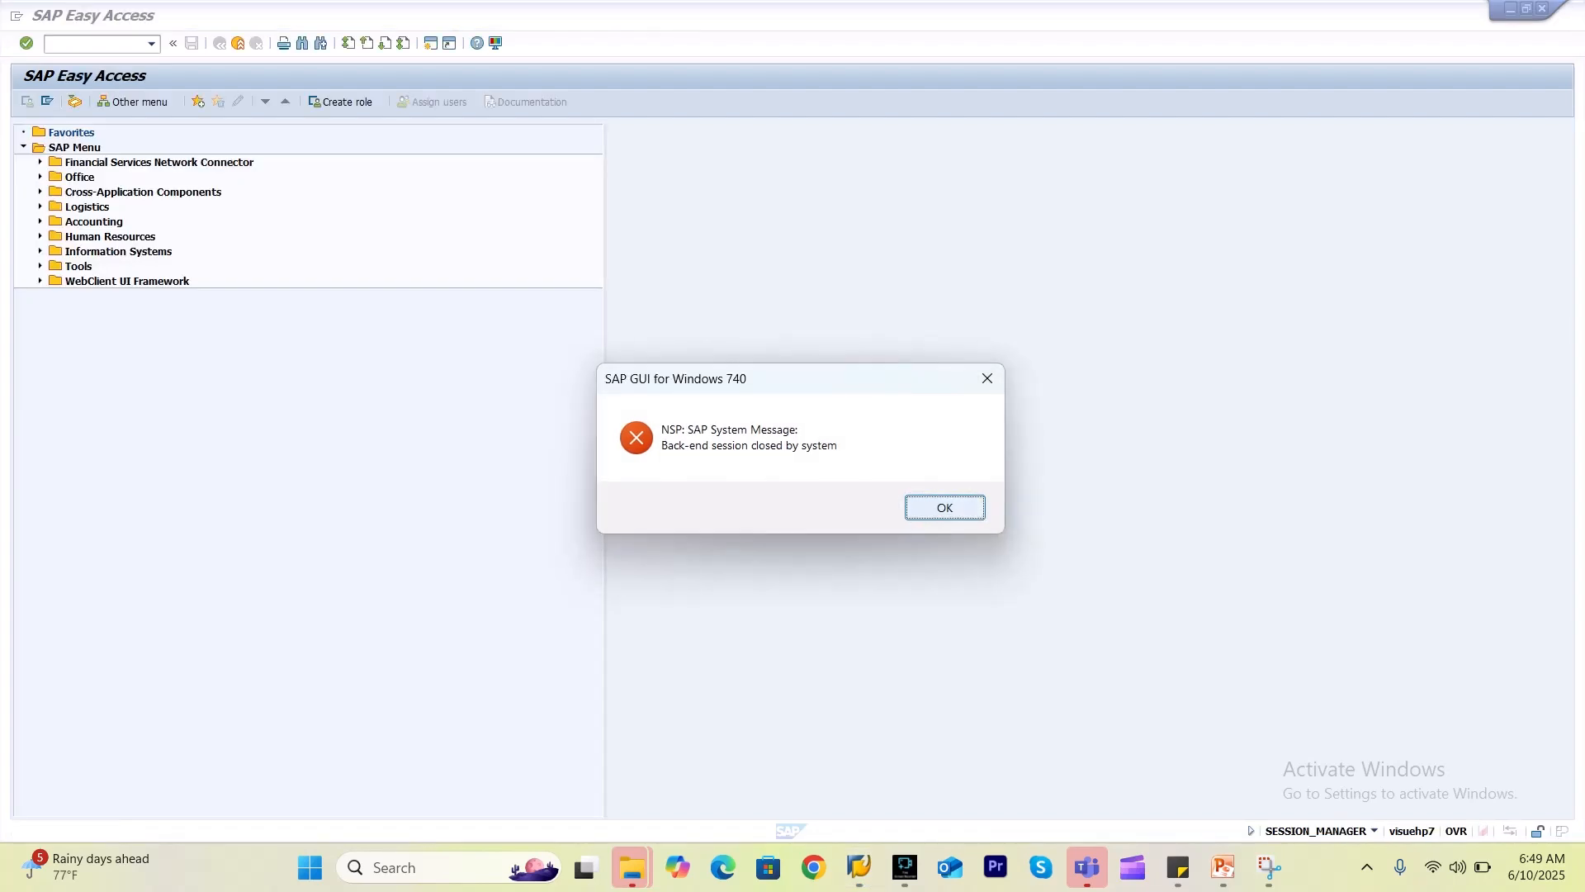
Dismiss the session-closed message and open QM customizing with QCC0.
key("Return")
type("qcc0")
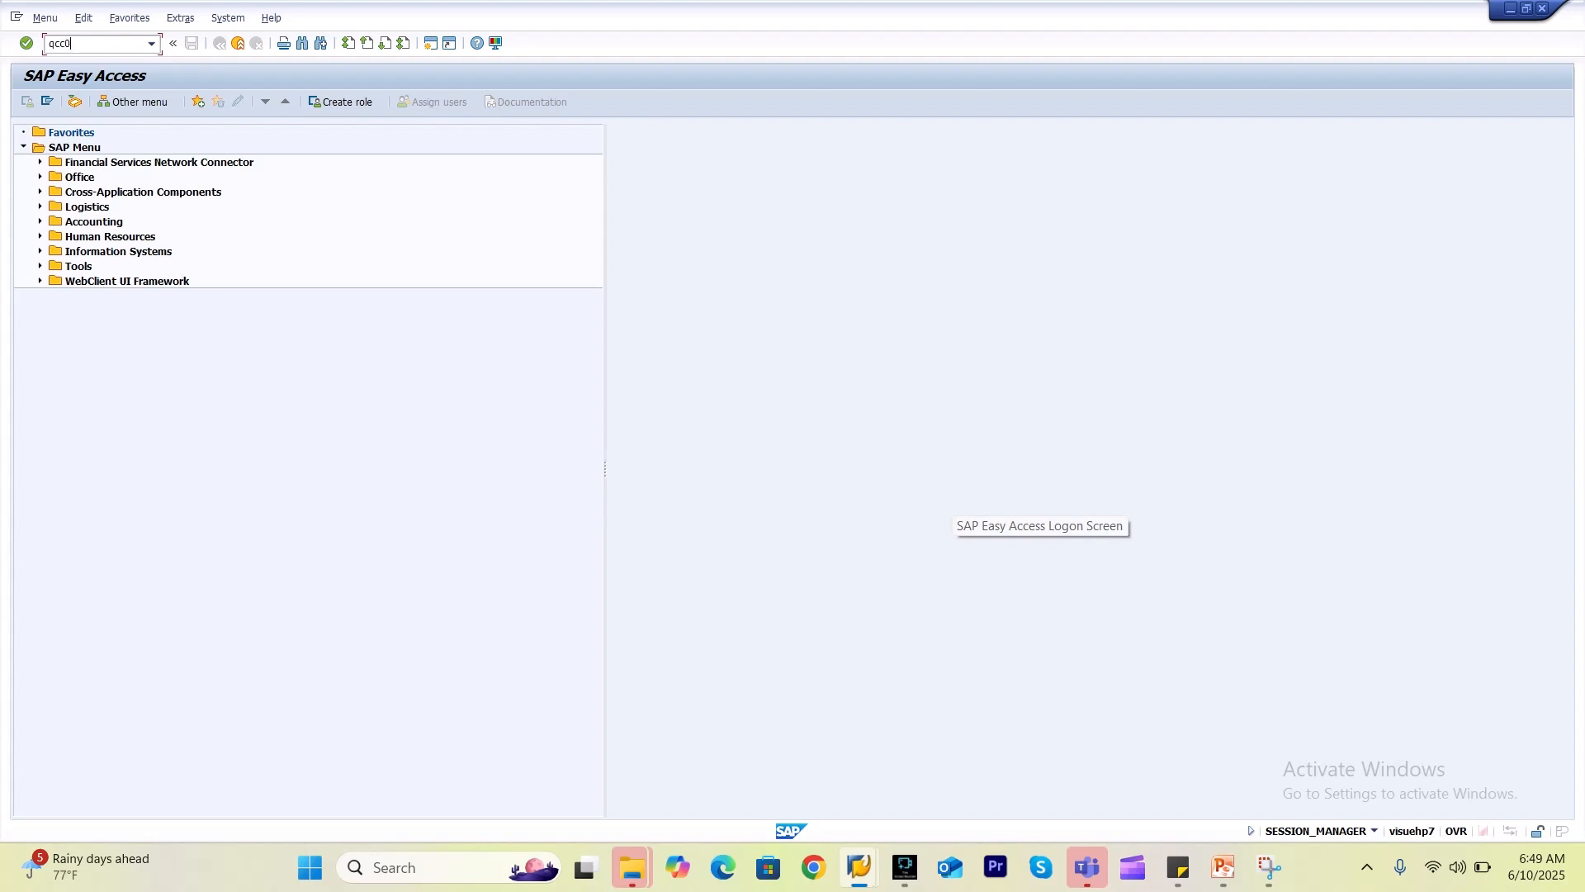
key("Return")
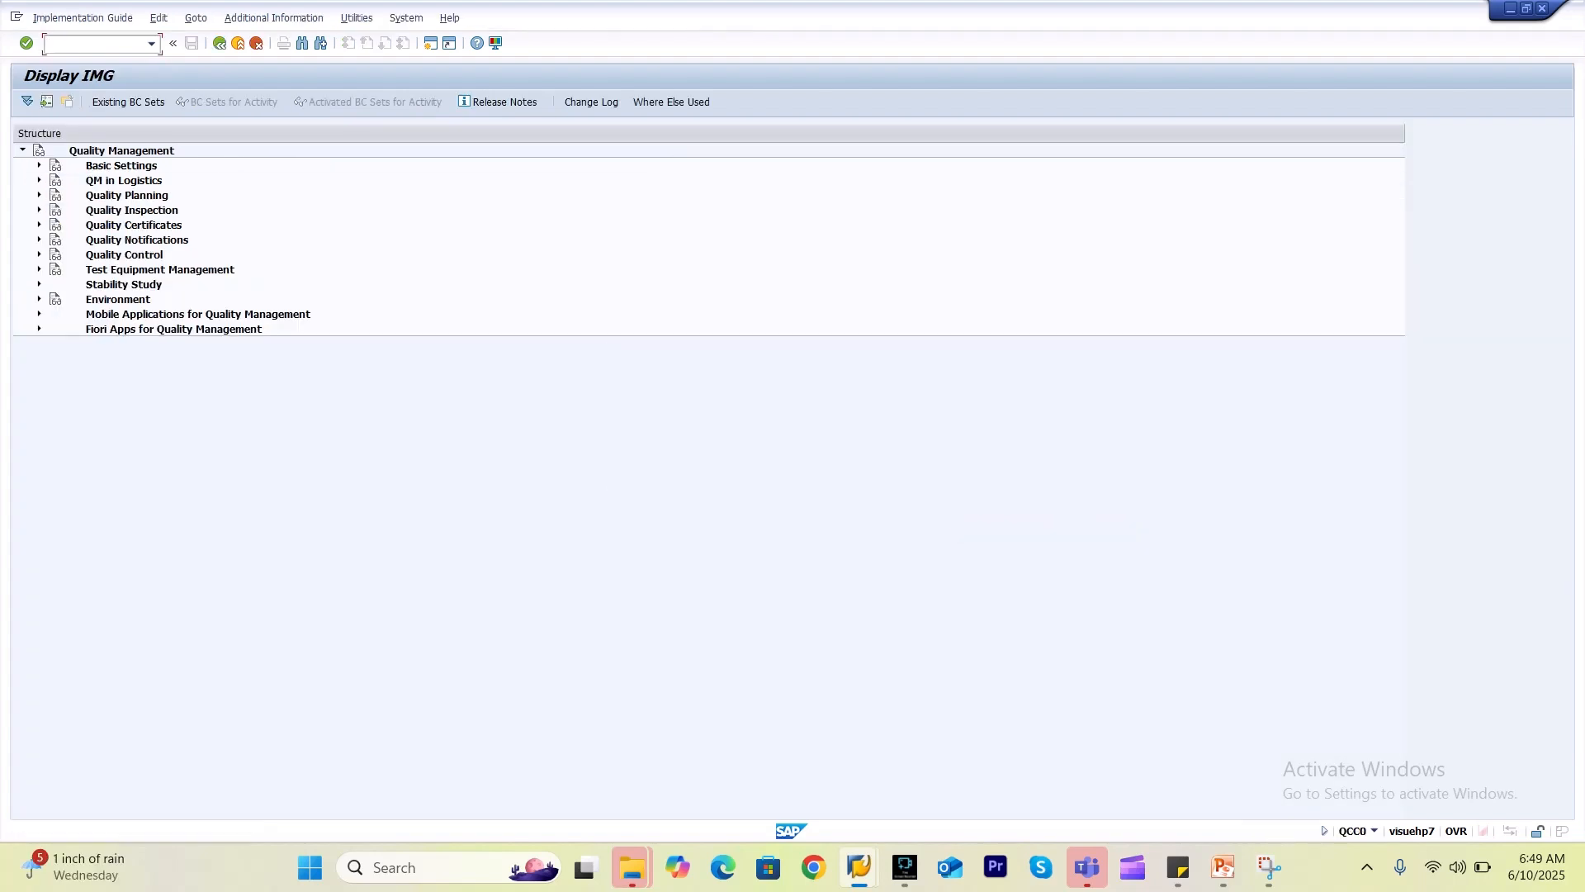
Position the notification type overview on U6 Comp.against vendor and widen the structure tree.
left_click(38, 240)
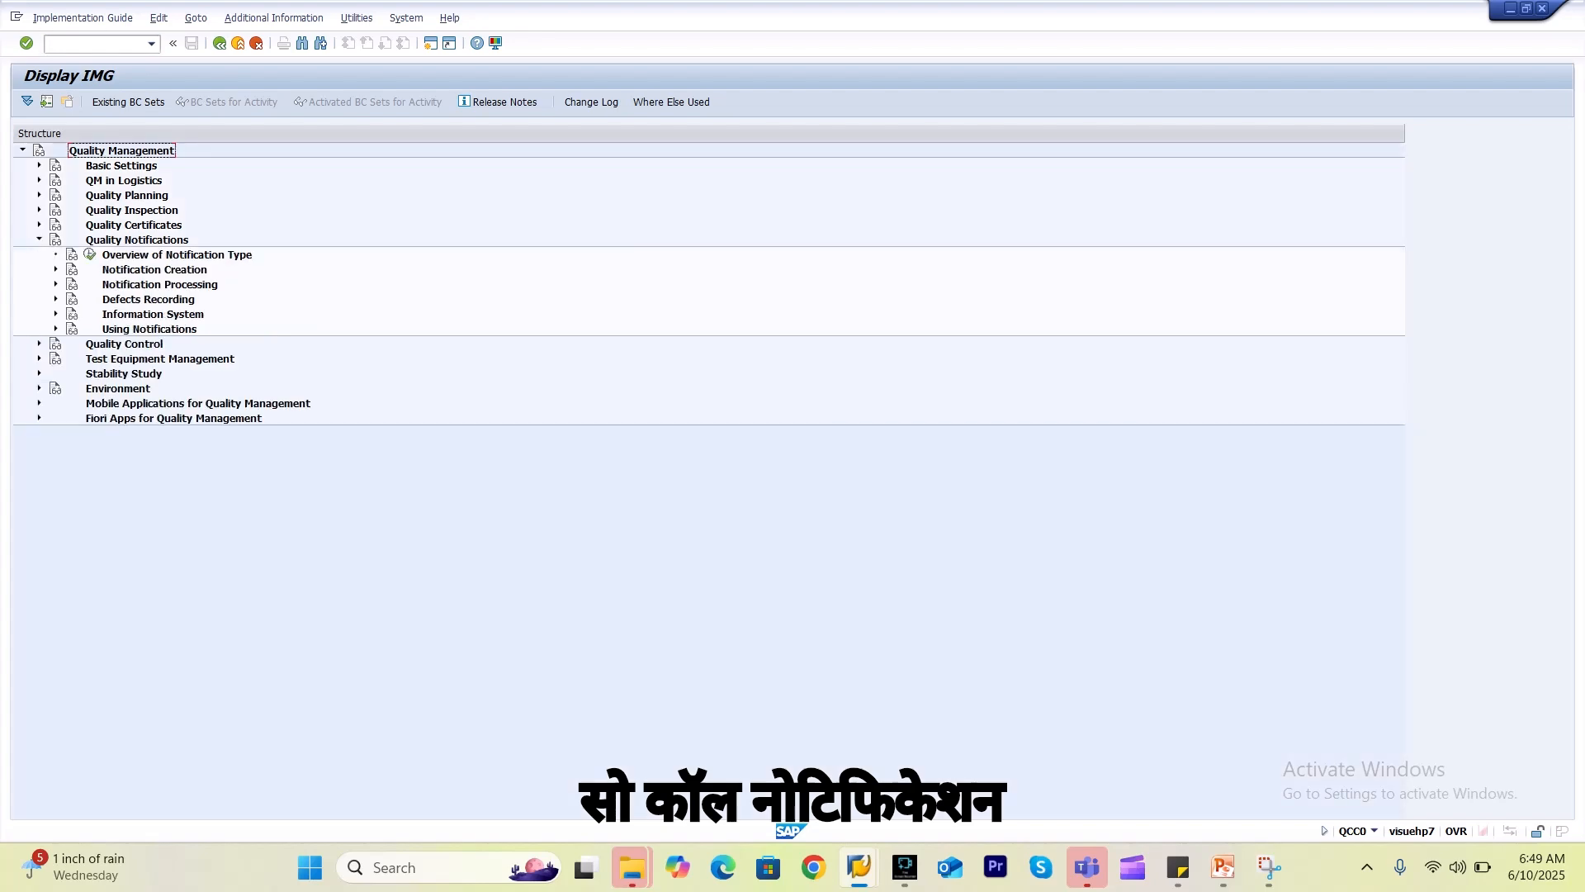
left_click(90, 254)
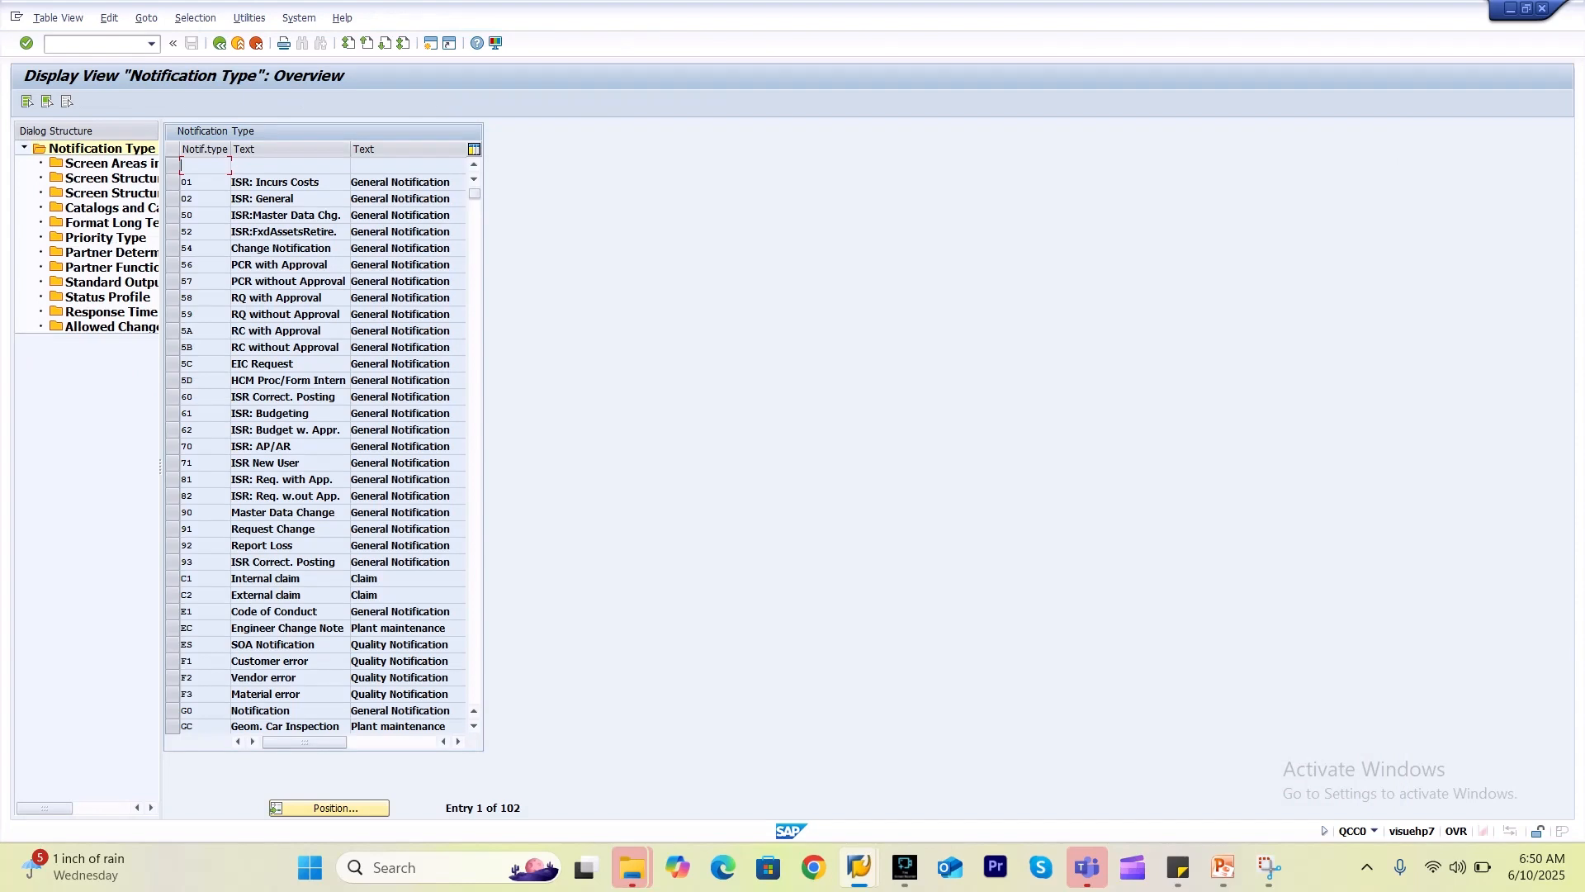
left_click(329, 808)
type("u6")
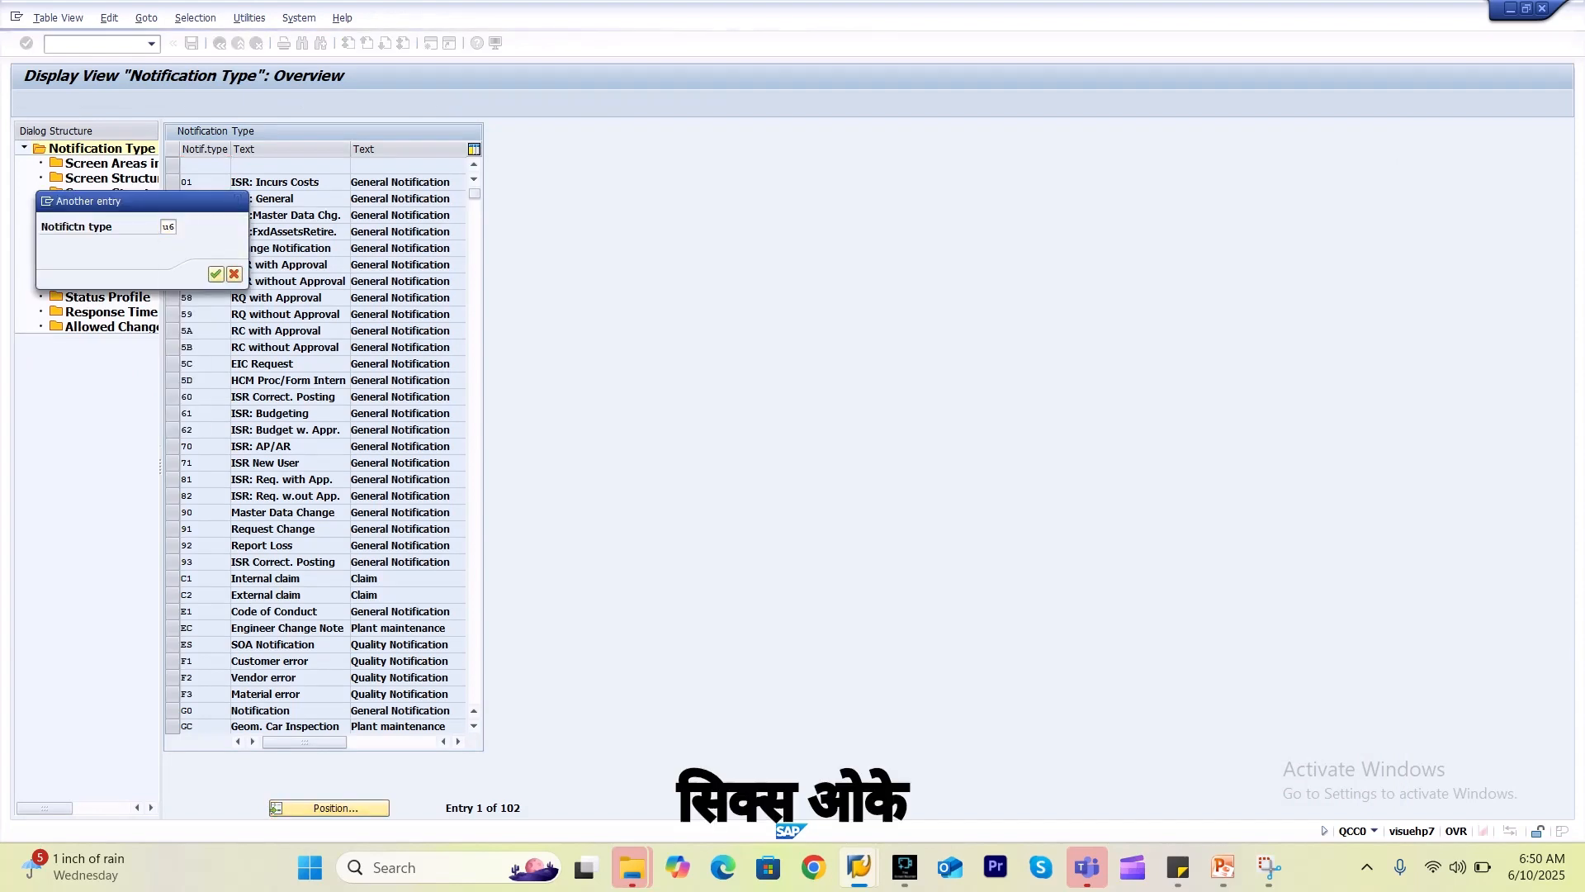
key("Return")
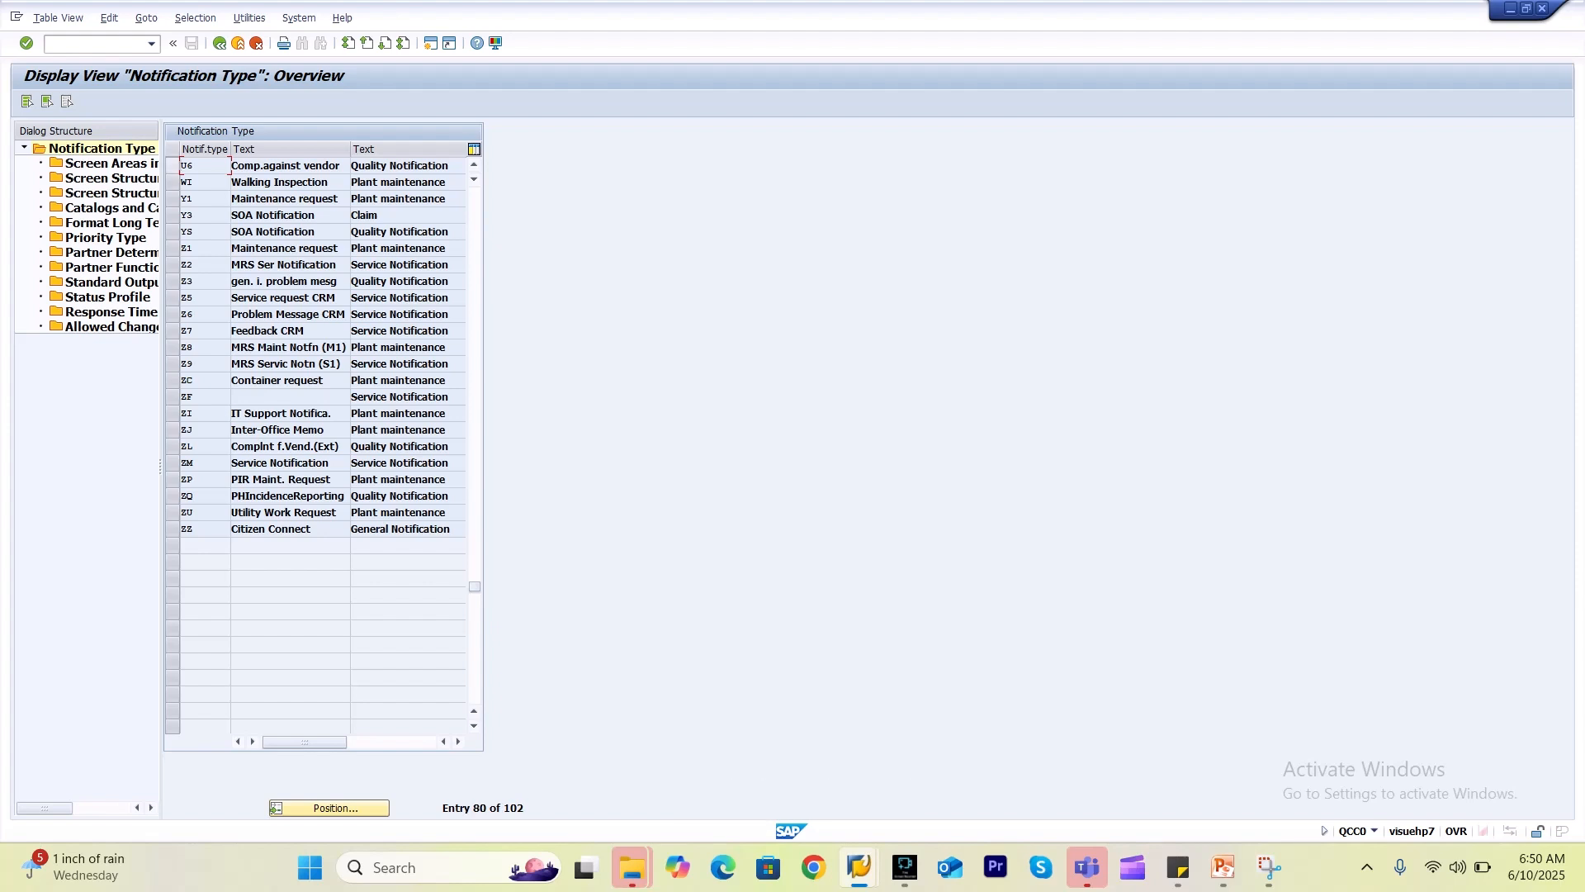
left_click(173, 166)
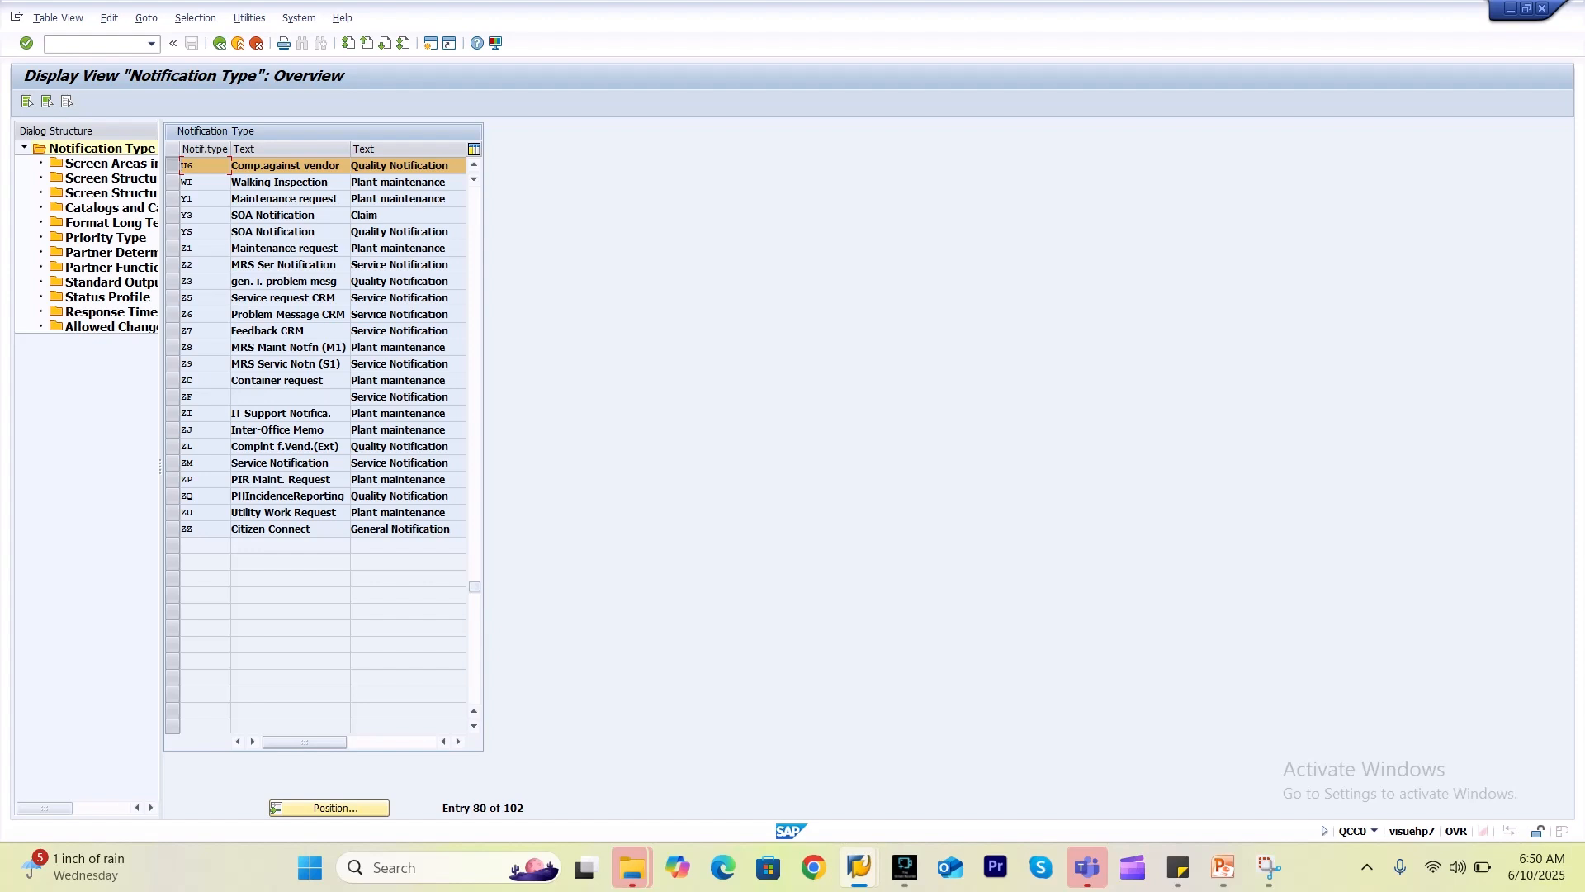
left_click_drag(161, 466, 330, 466)
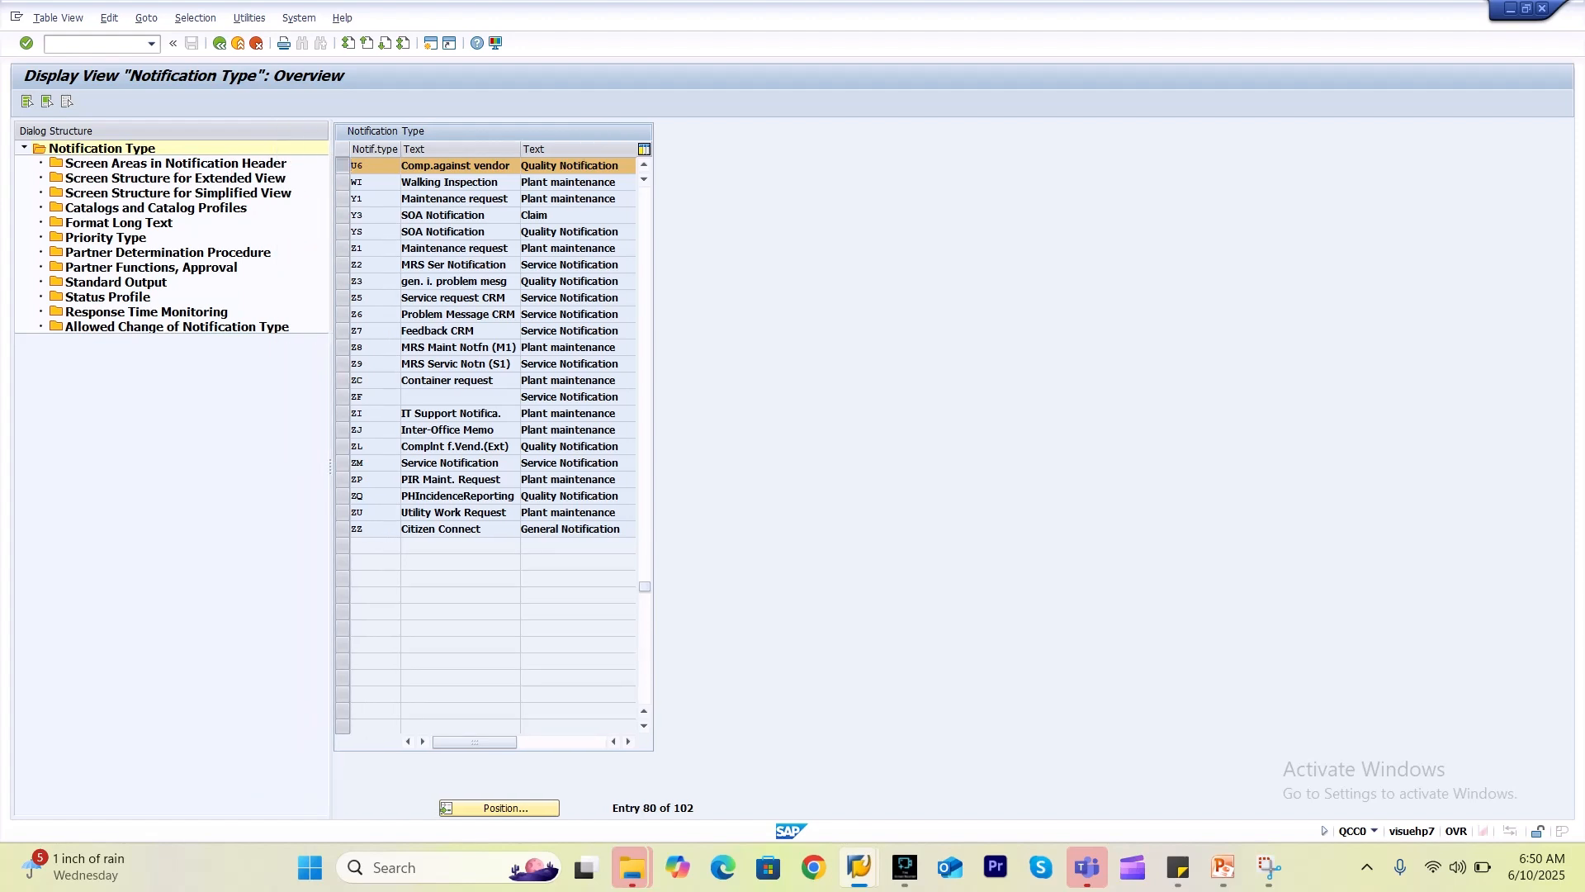
Start a new entry in U6's extended-view screen structure with tab 10\TAB04.
double_click(175, 179)
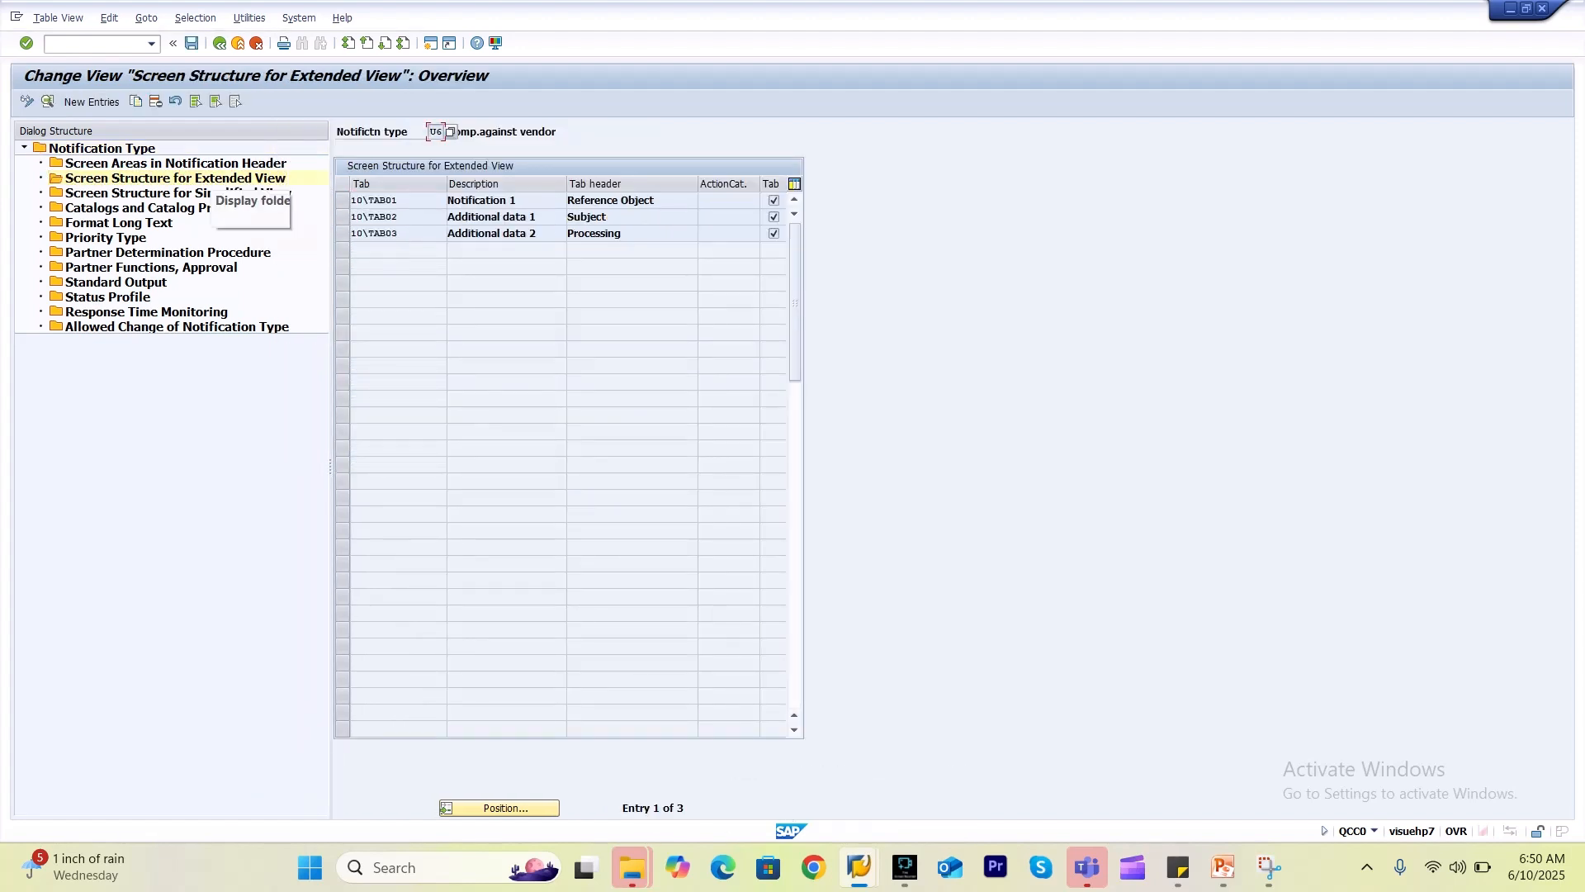
left_click(91, 102)
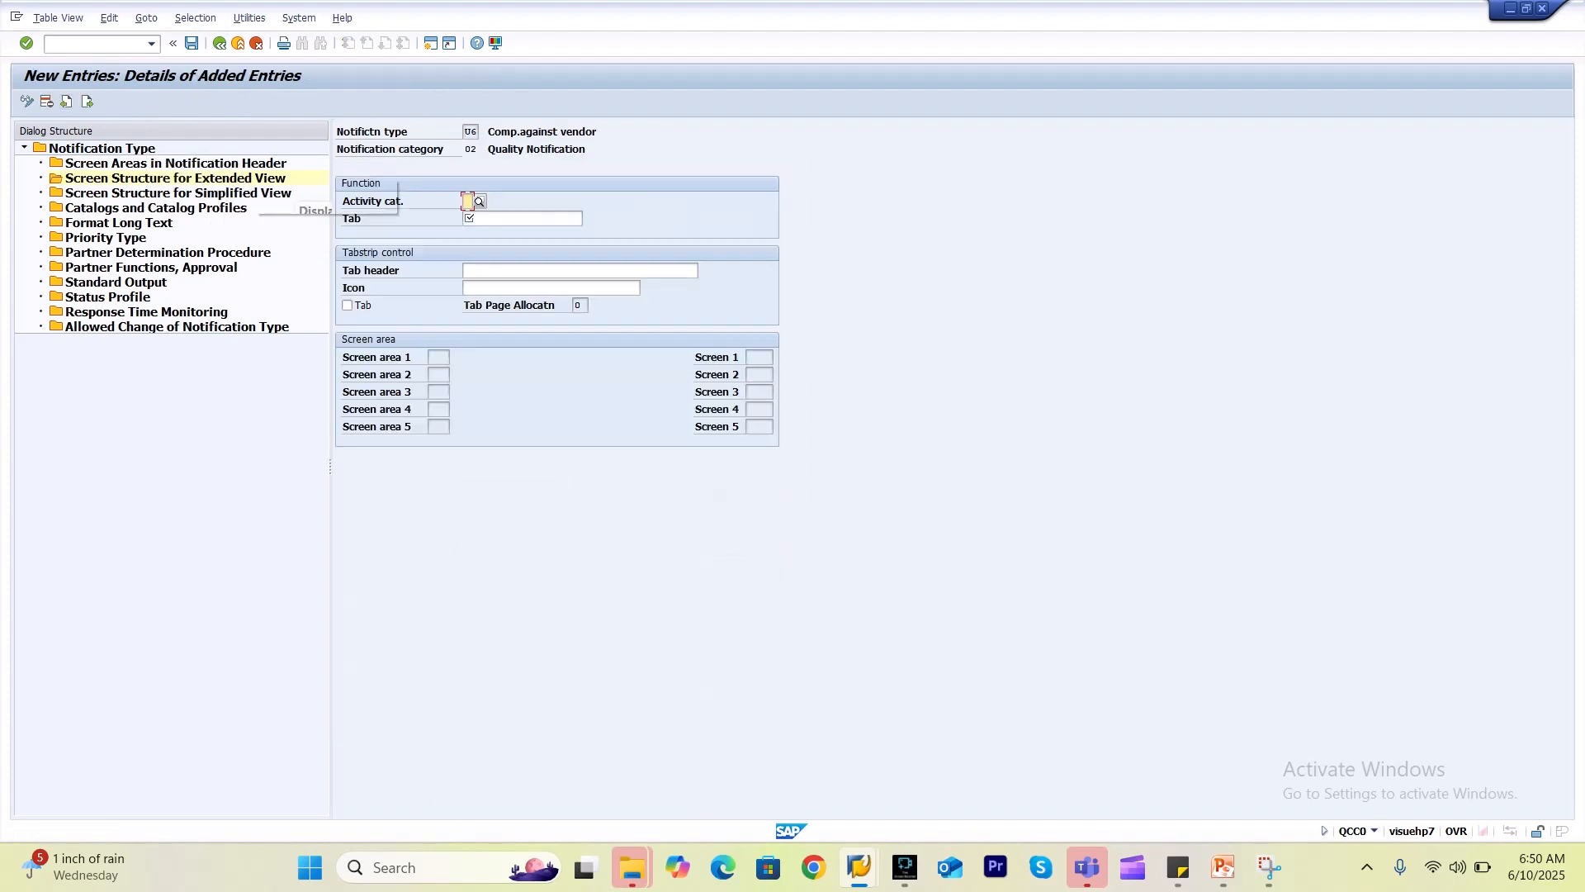
left_click(522, 219)
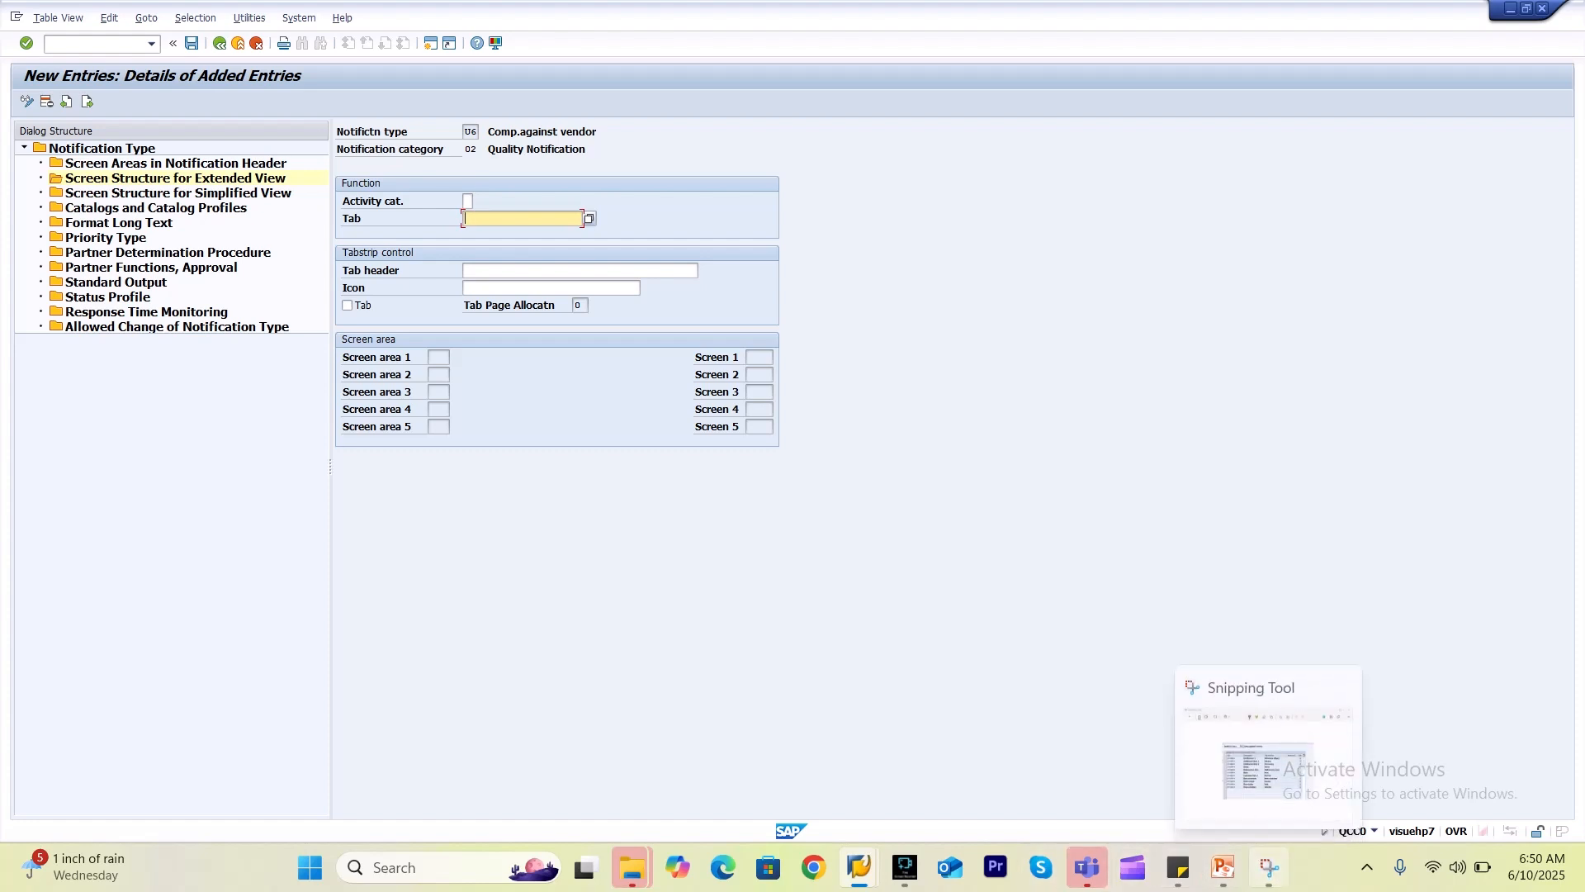
left_click(1269, 867)
key("alt+Tab")
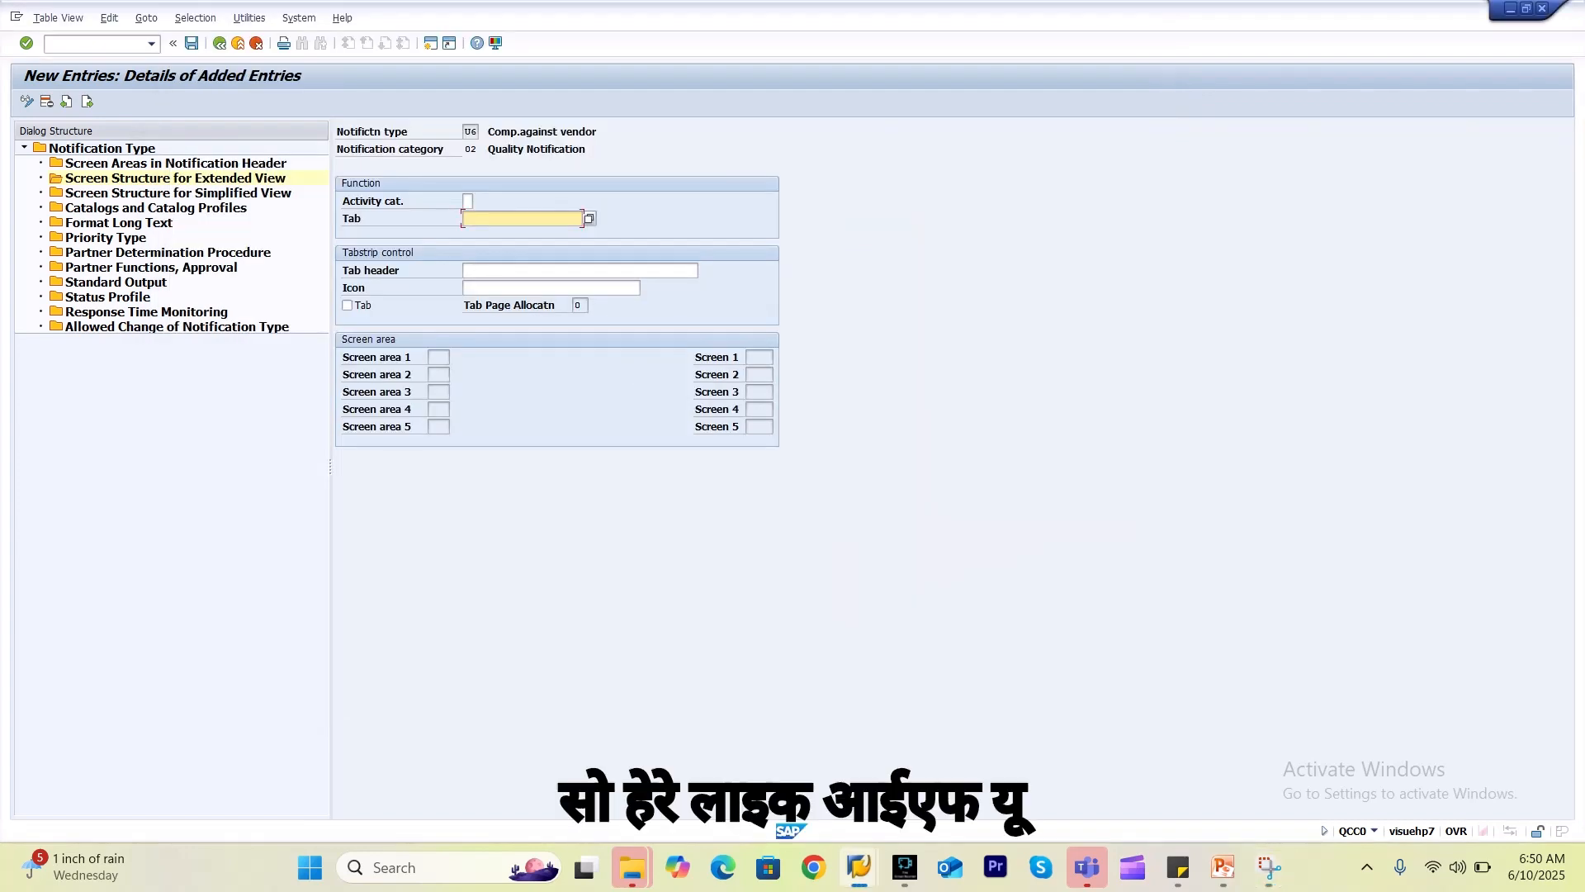
key("F4")
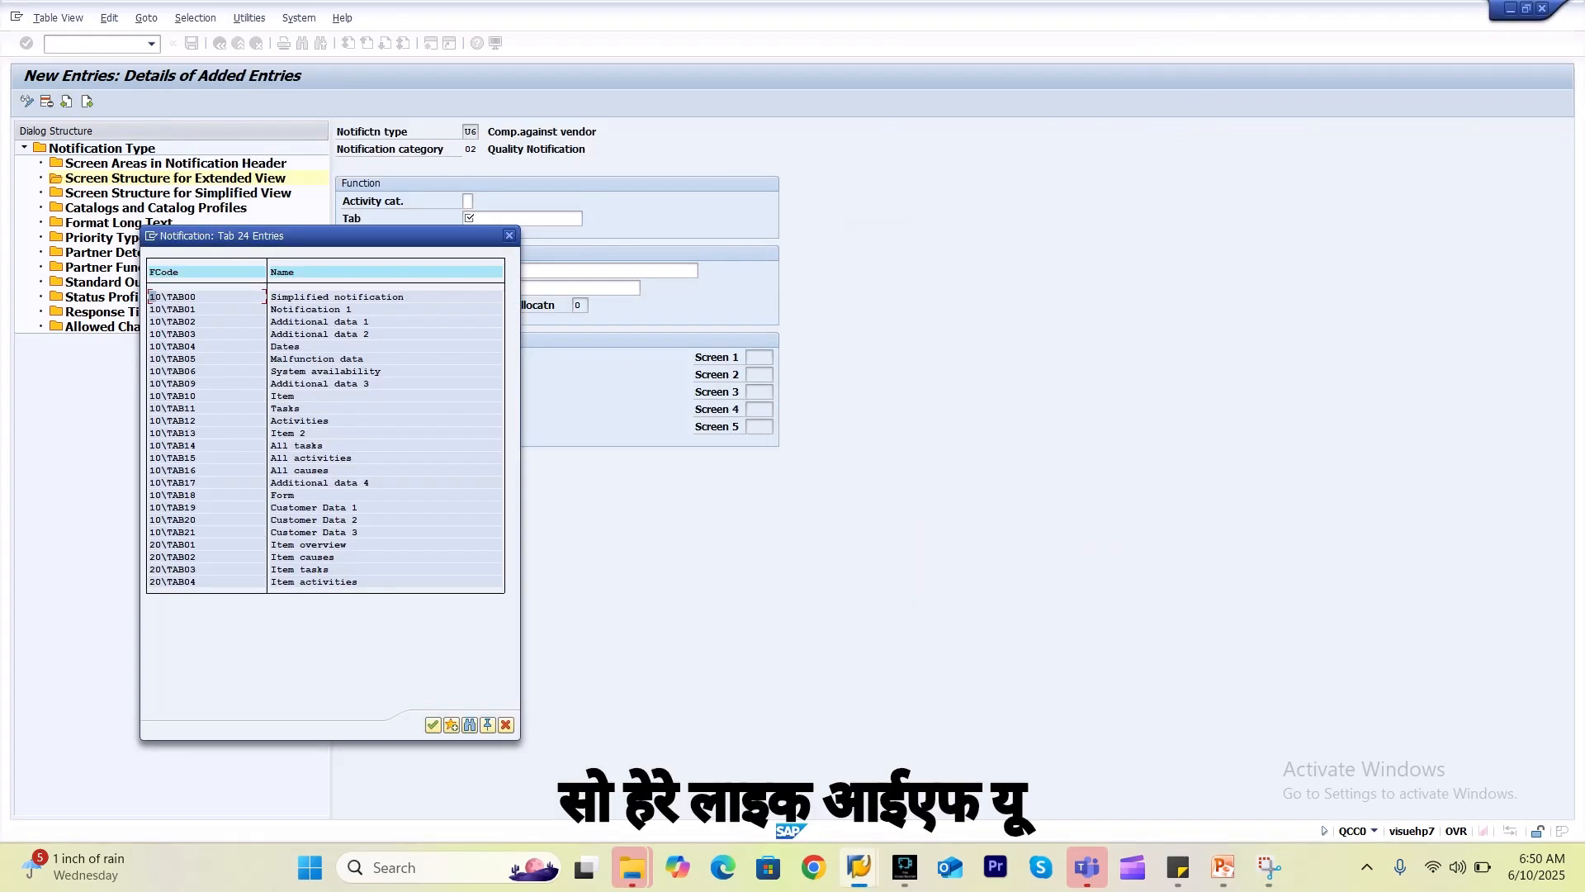
double_click(287, 347)
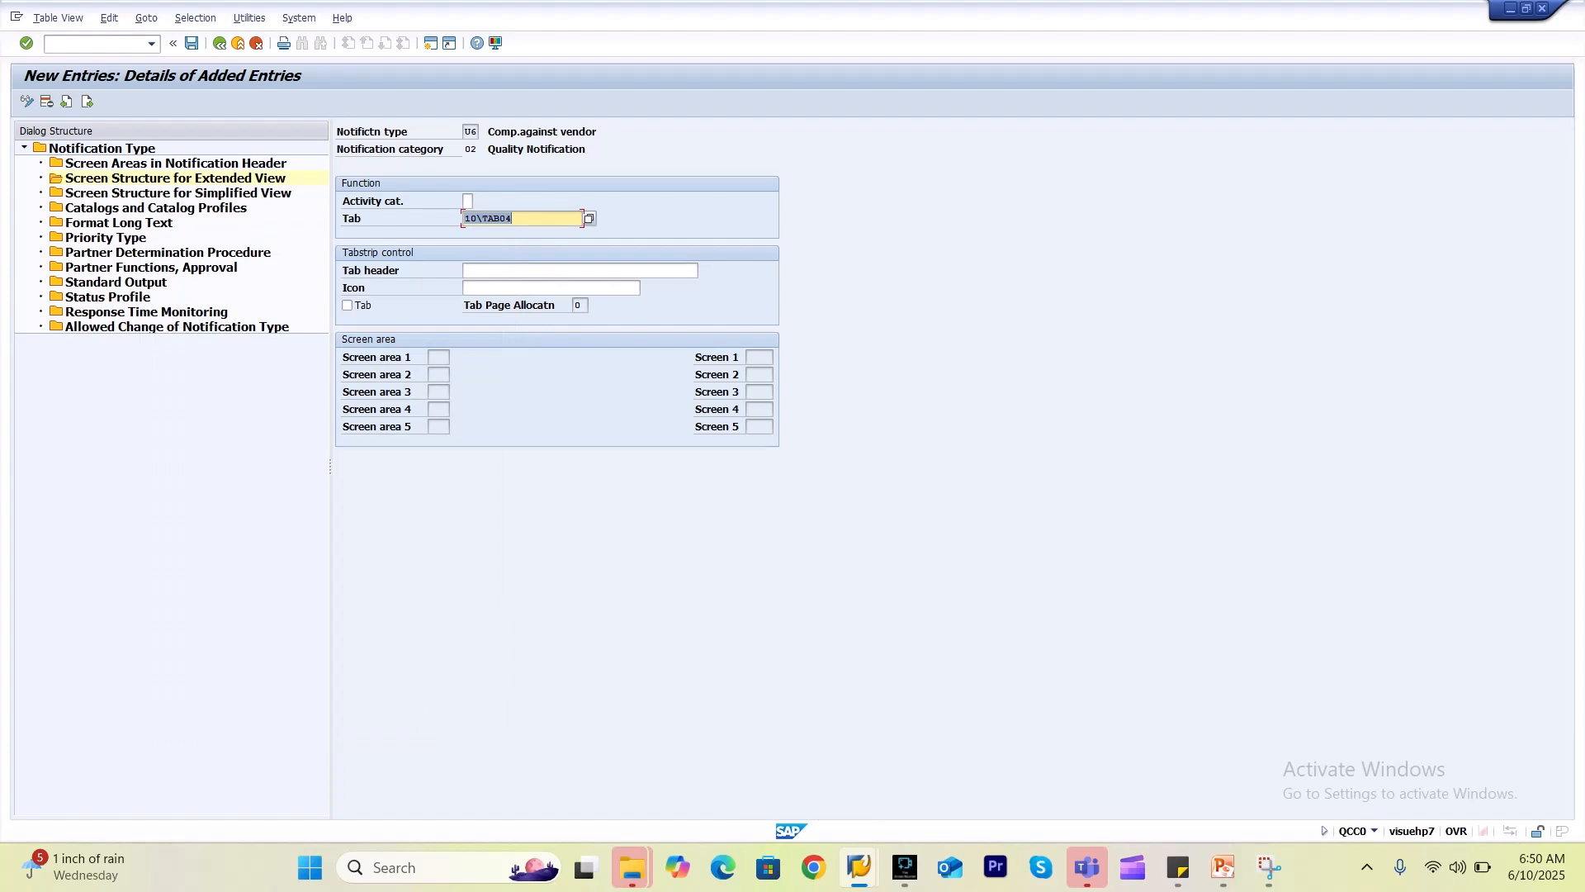
Give the tab the header 'Dates' and save it under the customizing request.
left_click(545, 270)
type("Dates")
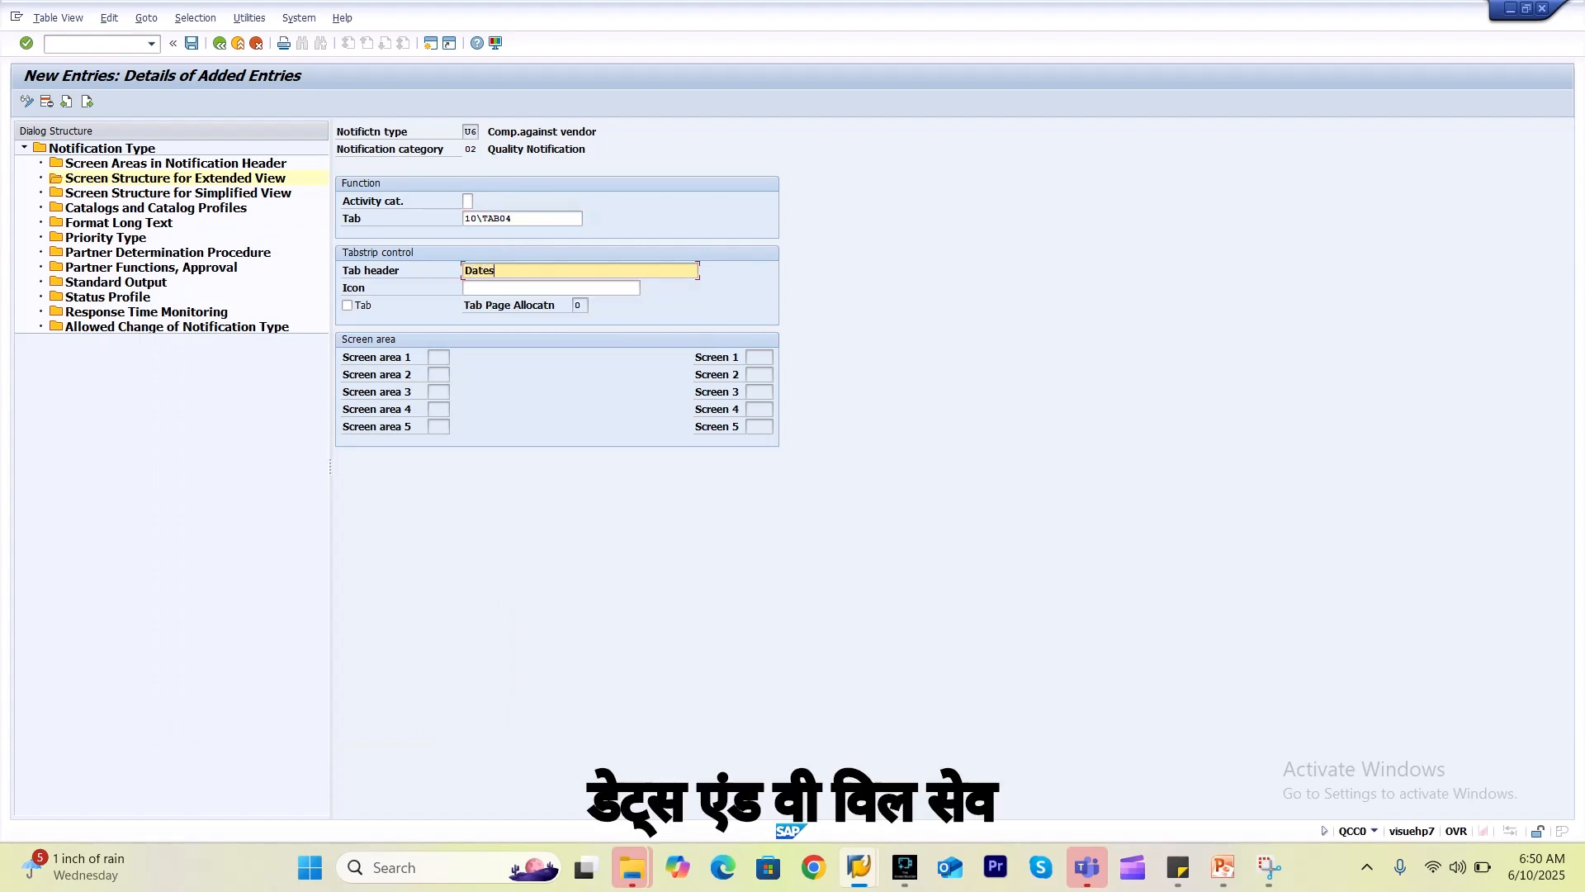
left_click(191, 43)
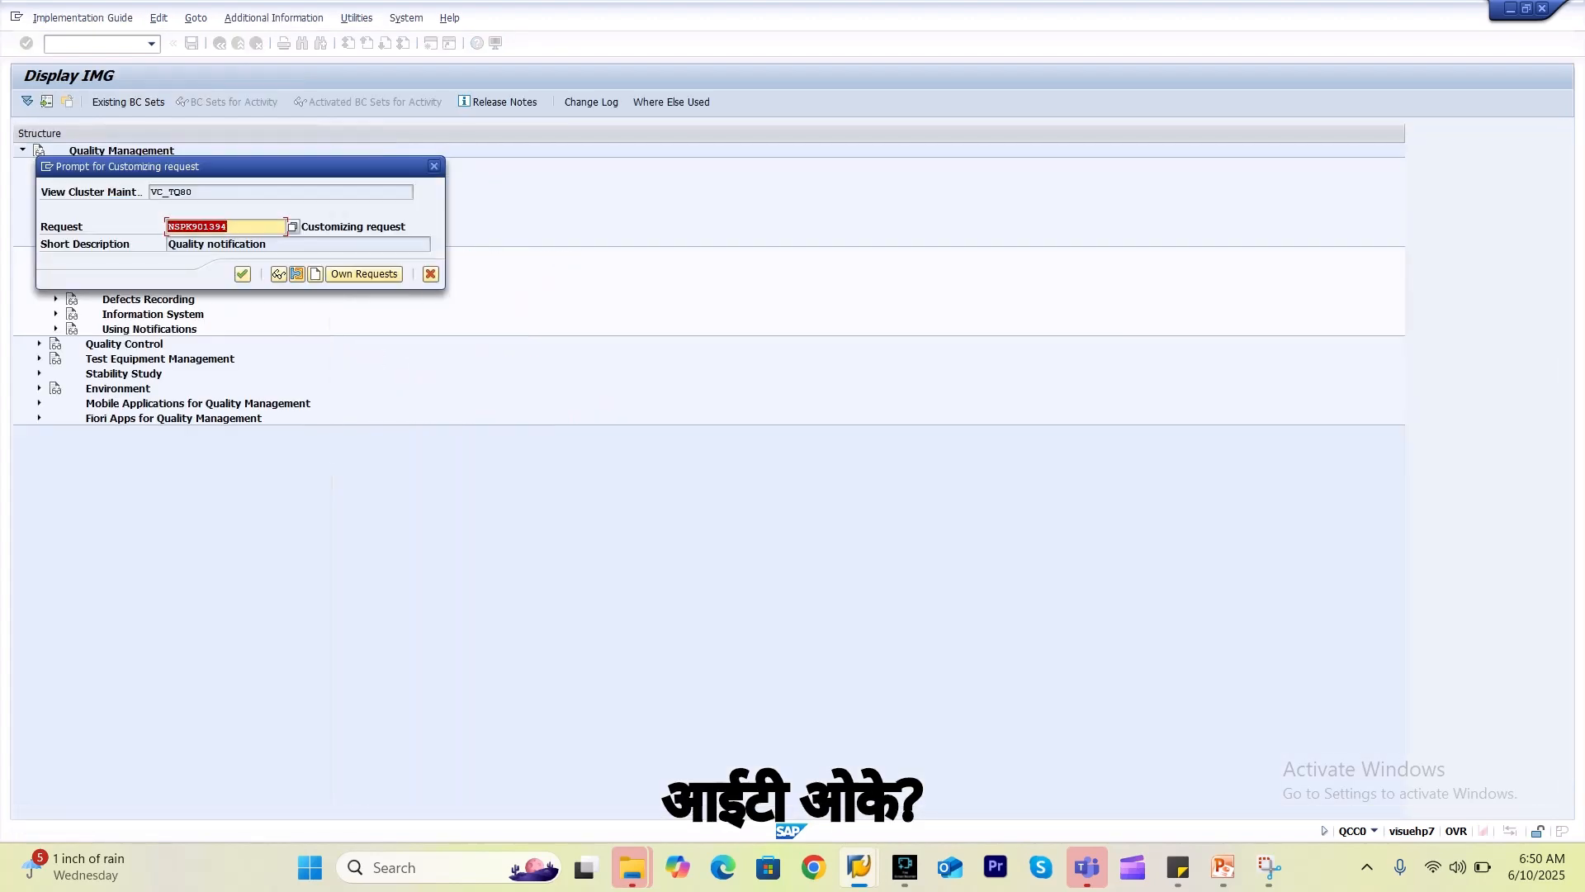
key("Return")
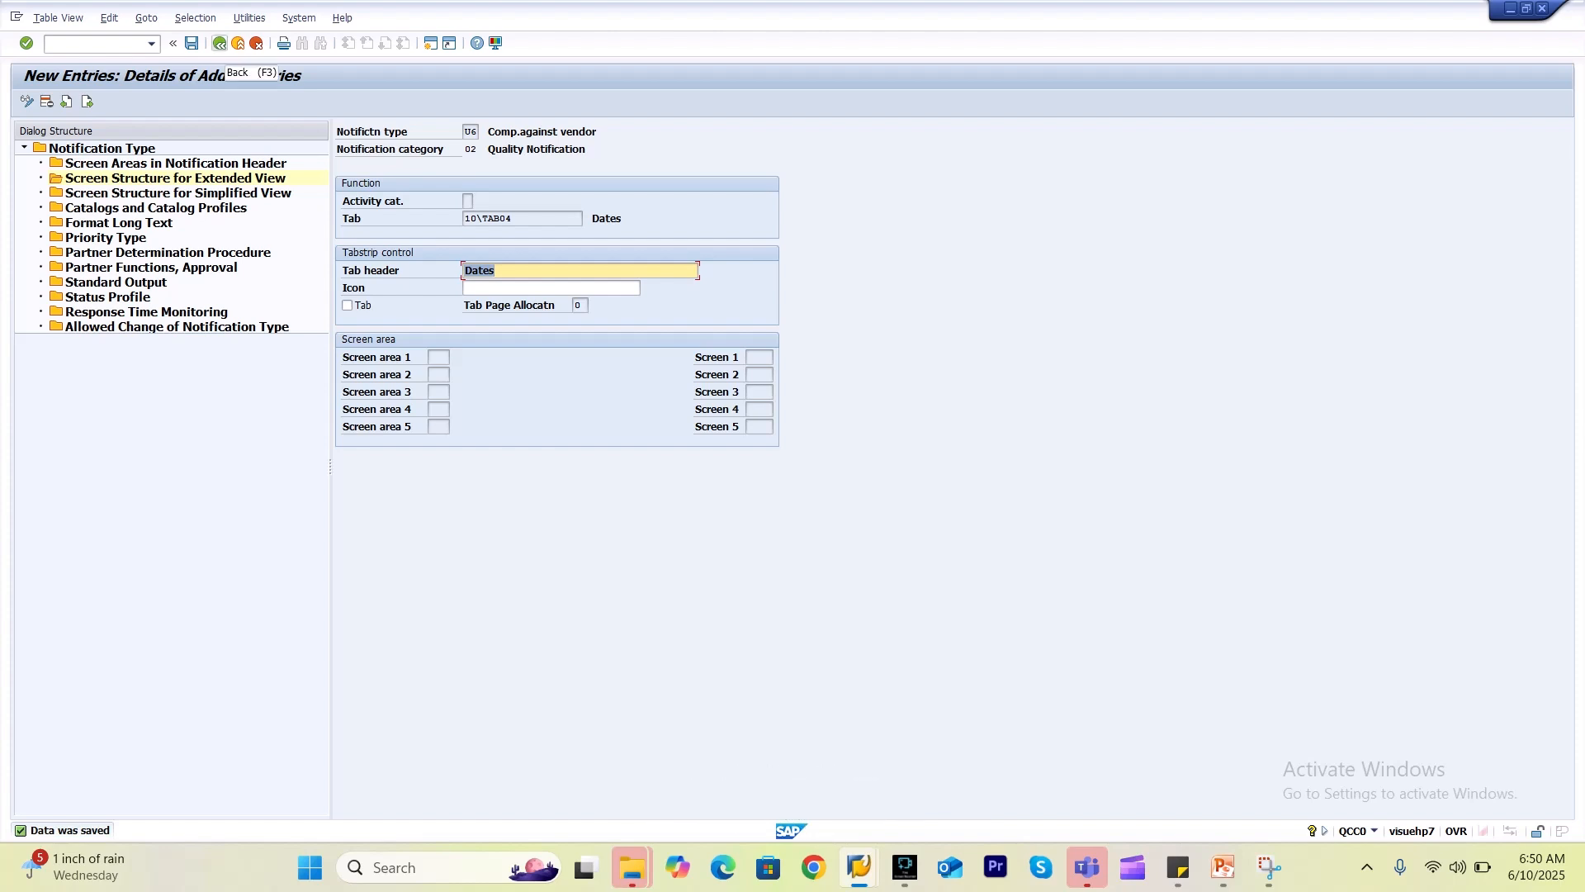
left_click(220, 43)
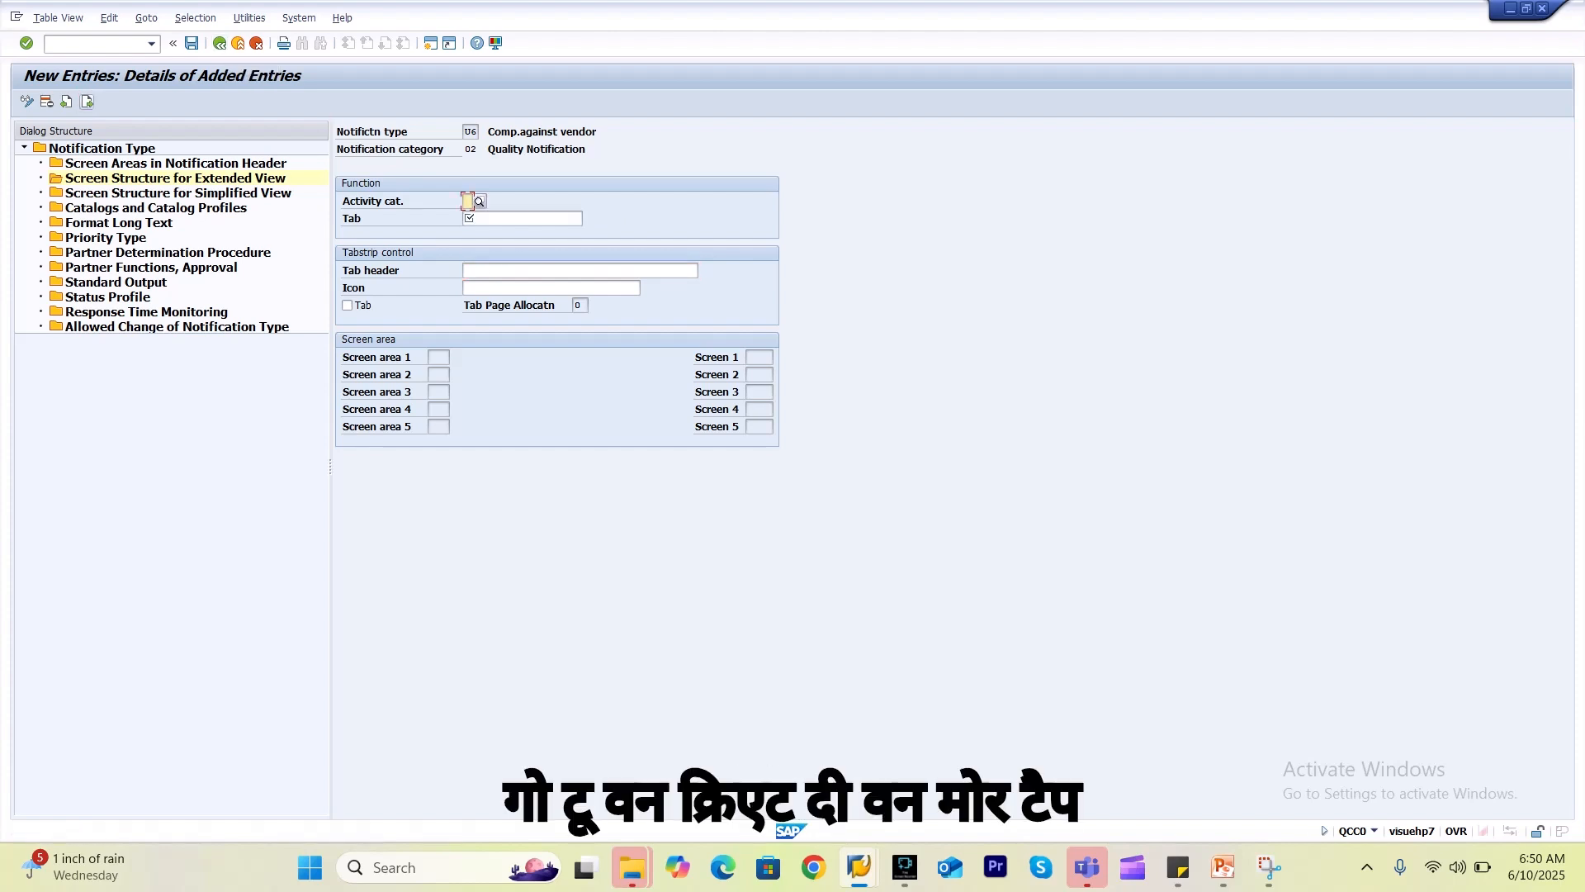
Add tab 10\TAB05 with header 'Malfunction data' and save it.
key("alt+Tab")
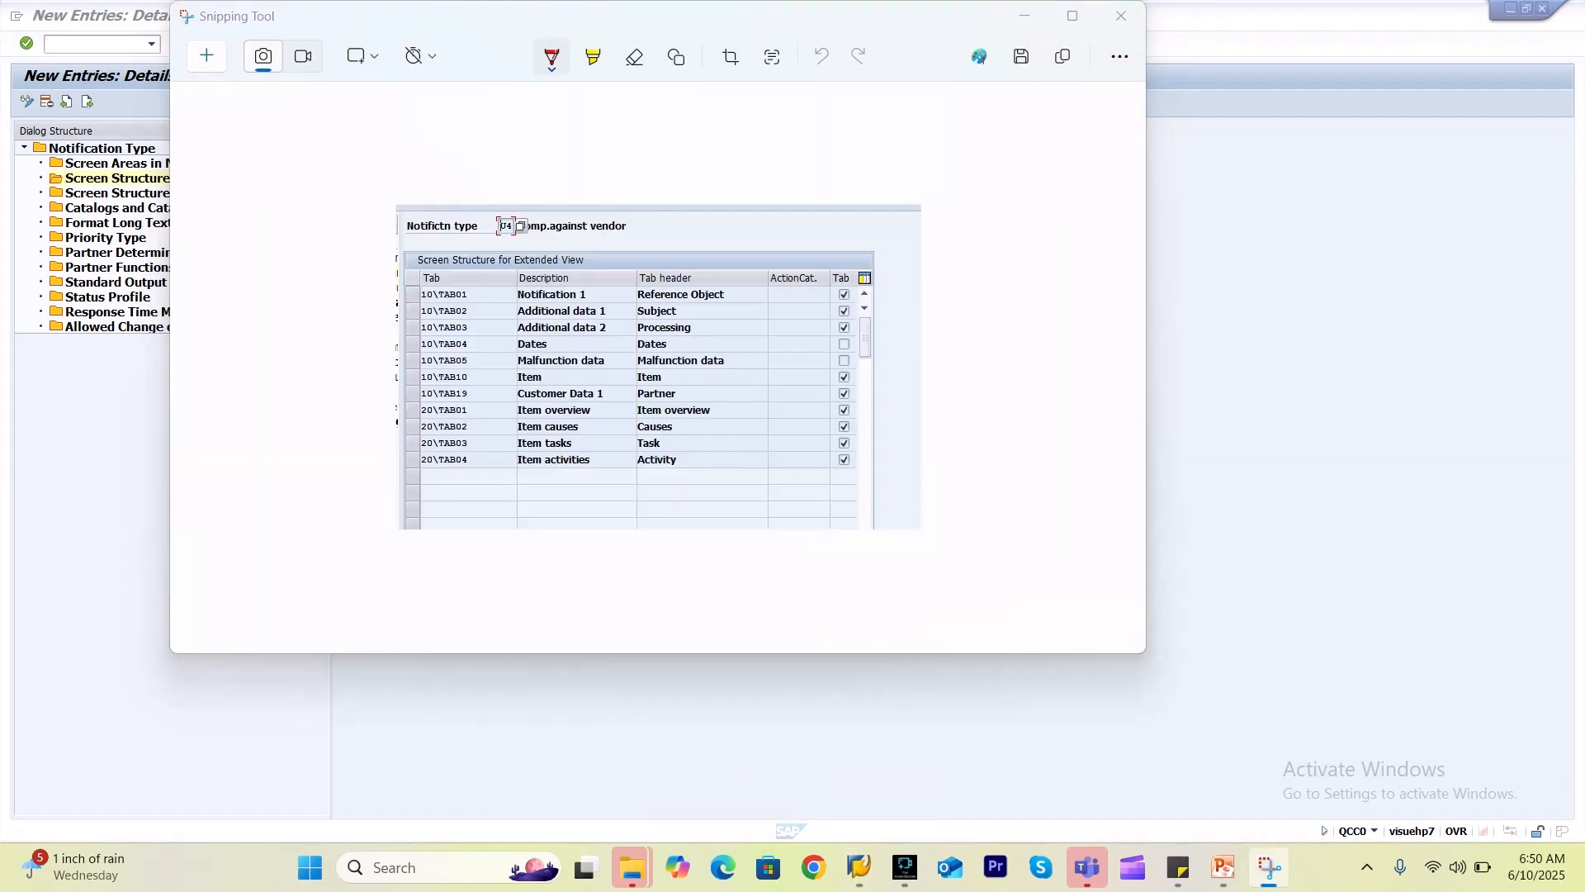
key("alt+Tab")
left_click(522, 219)
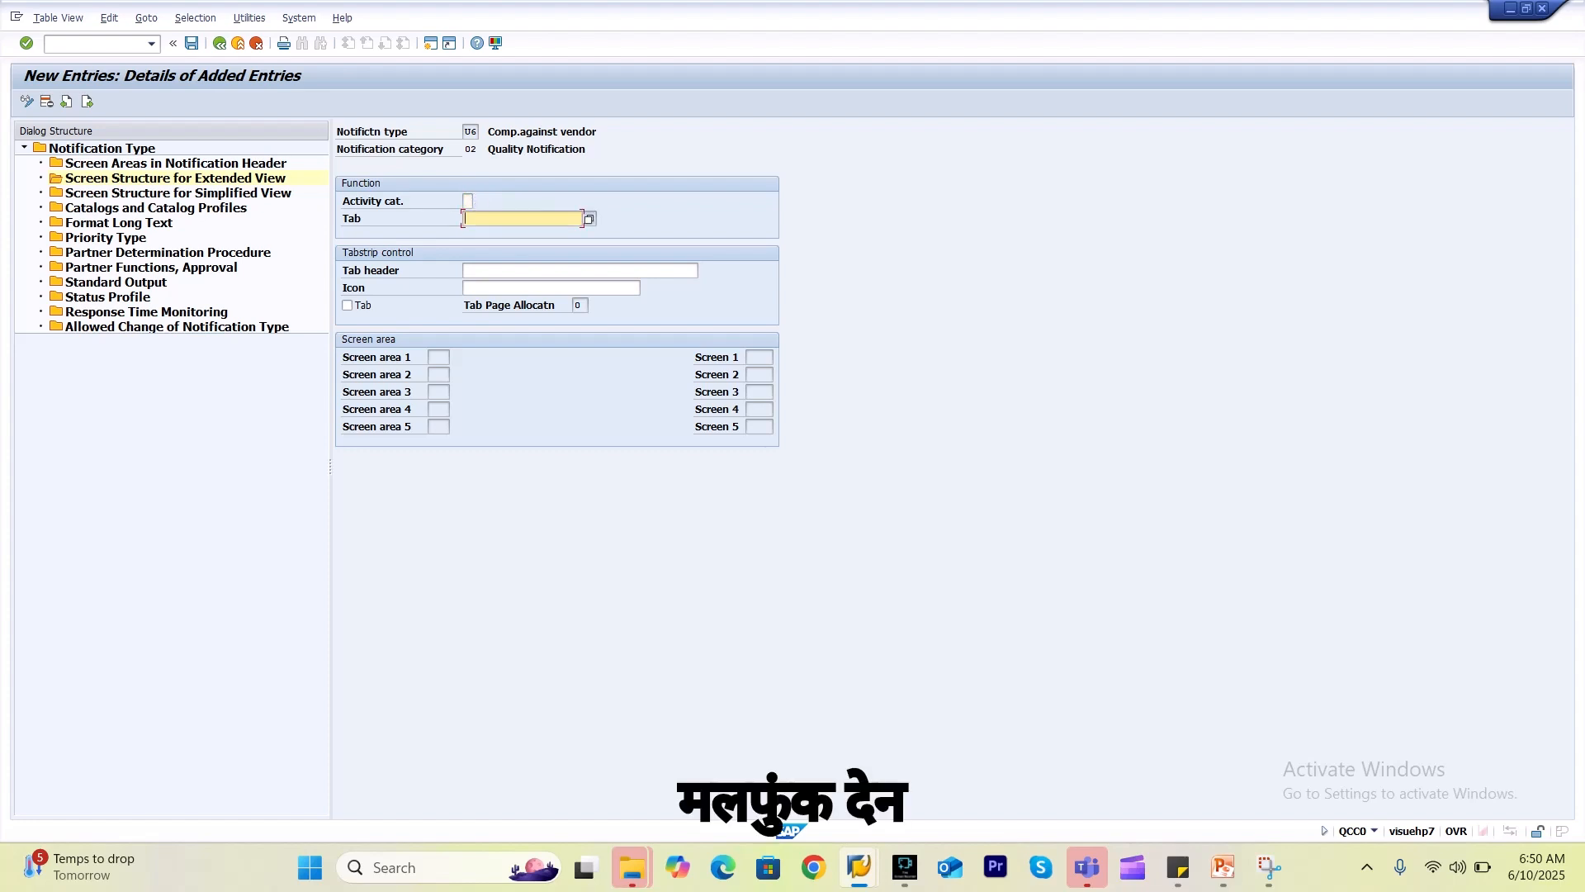
key("F4")
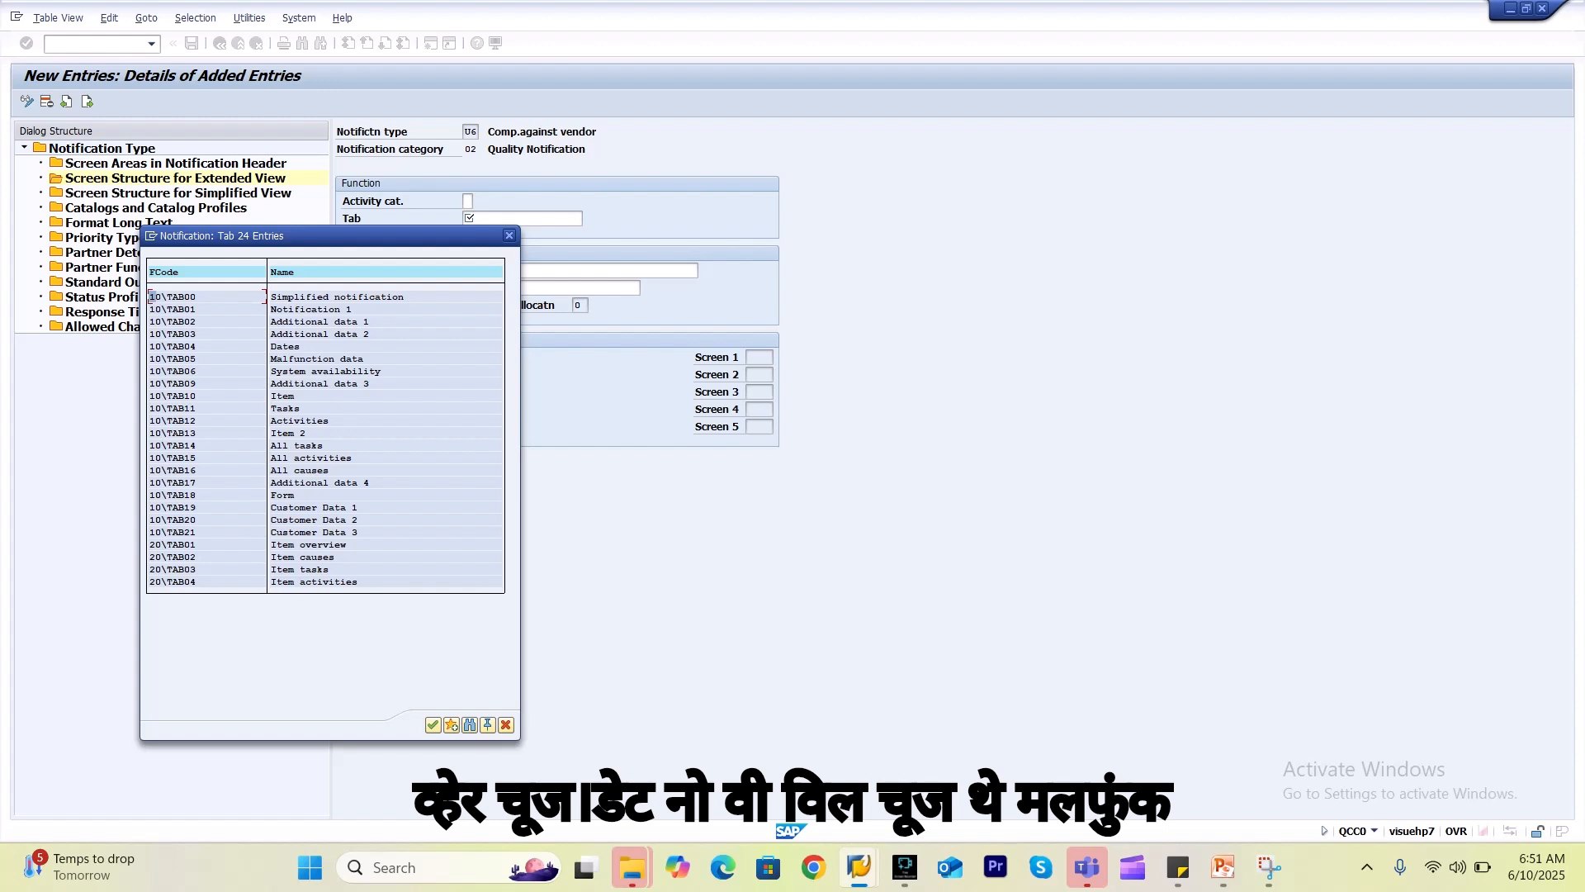
double_click(291, 358)
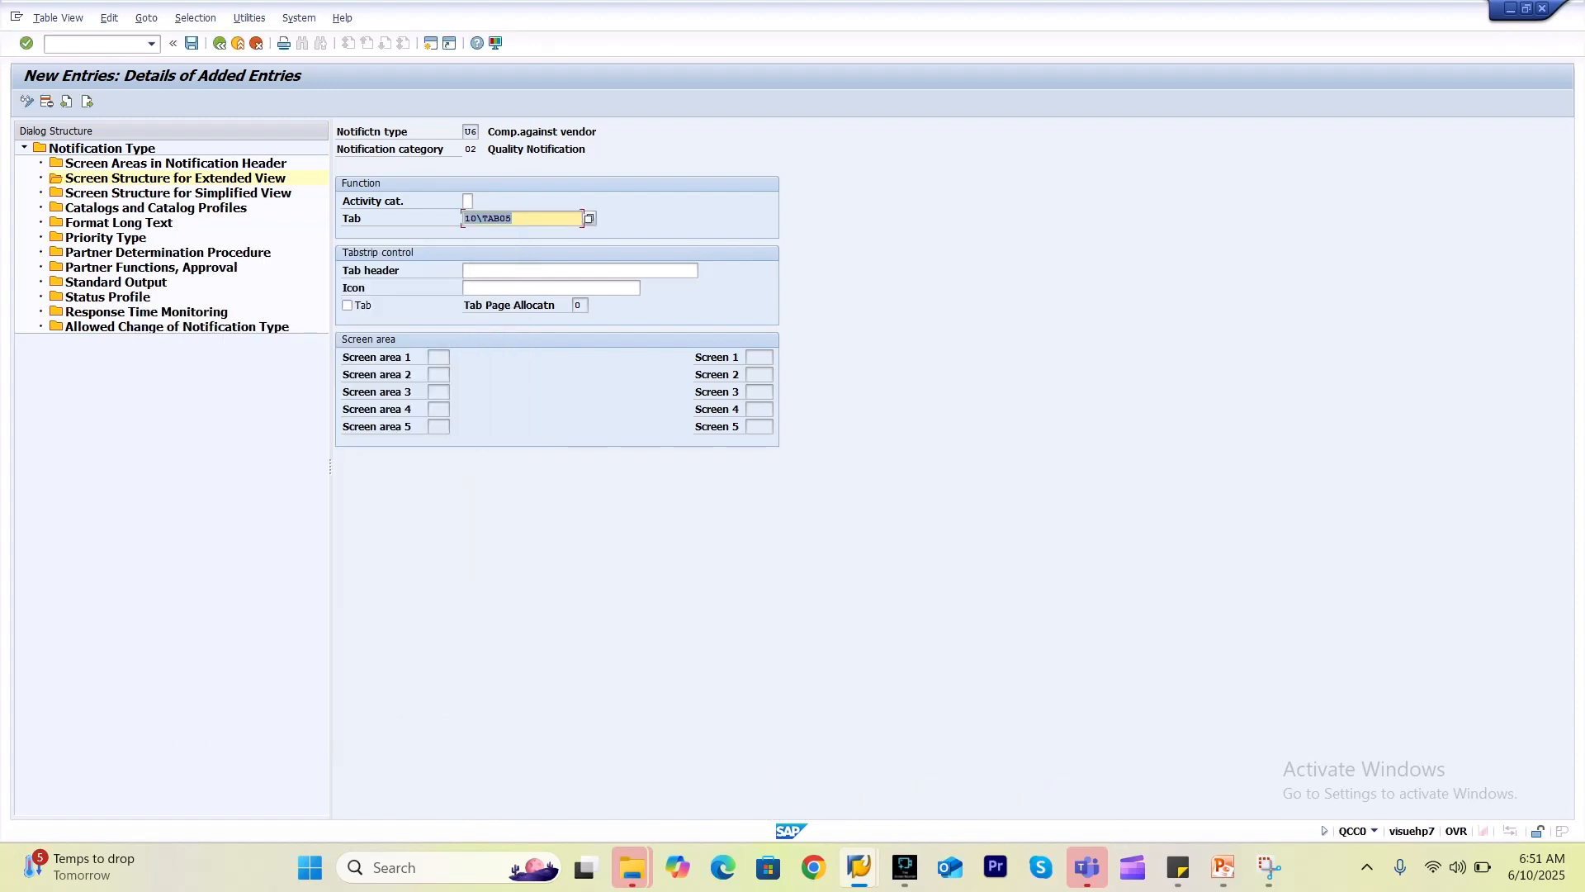
left_click(528, 271)
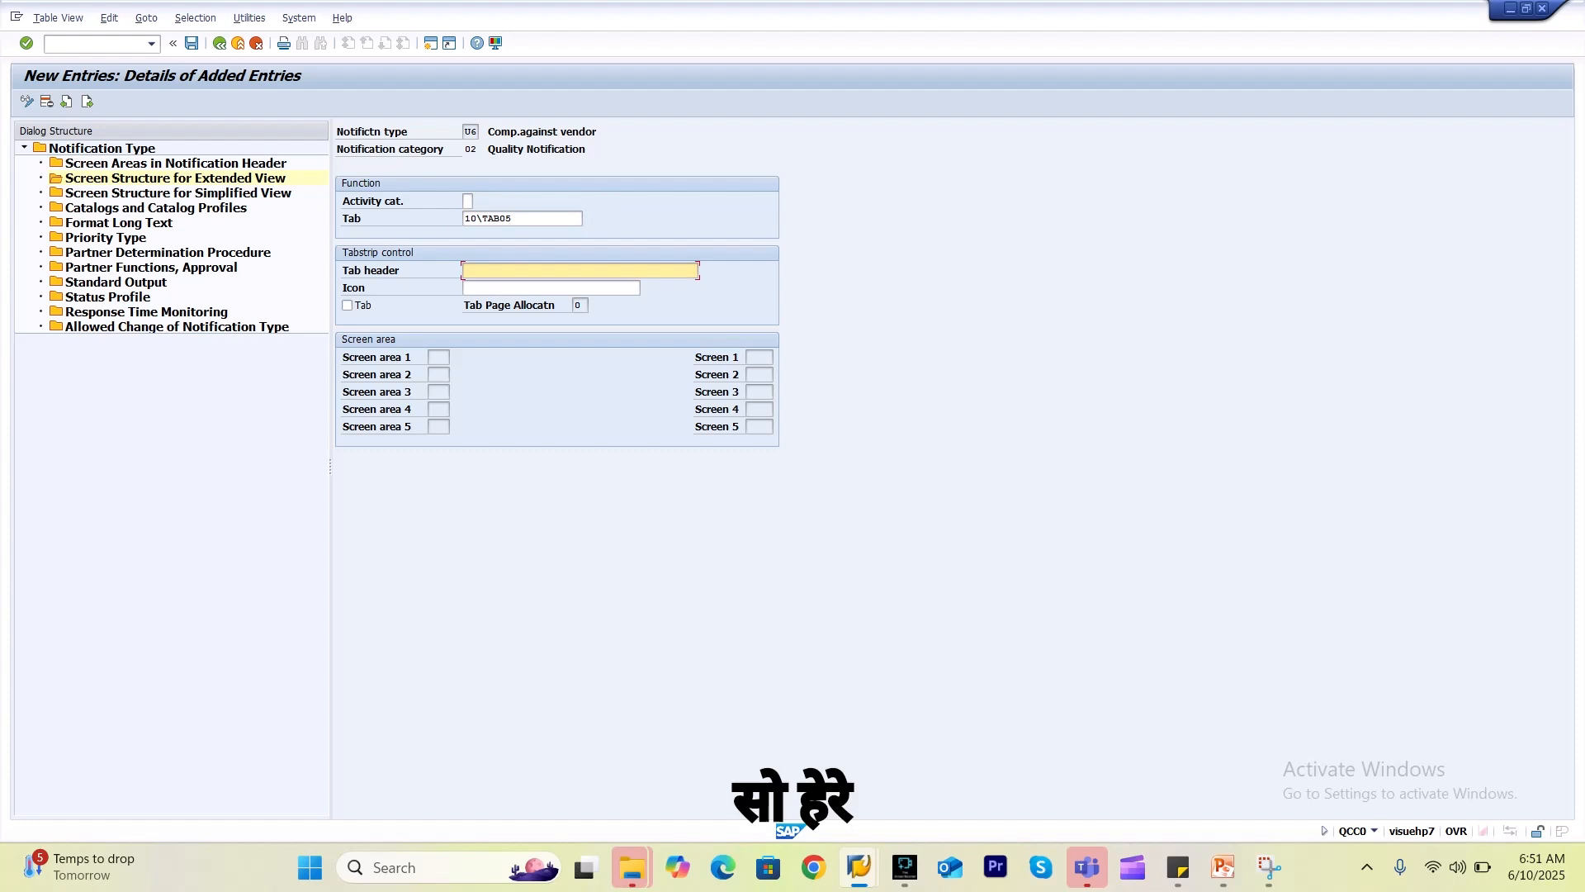
key("F4")
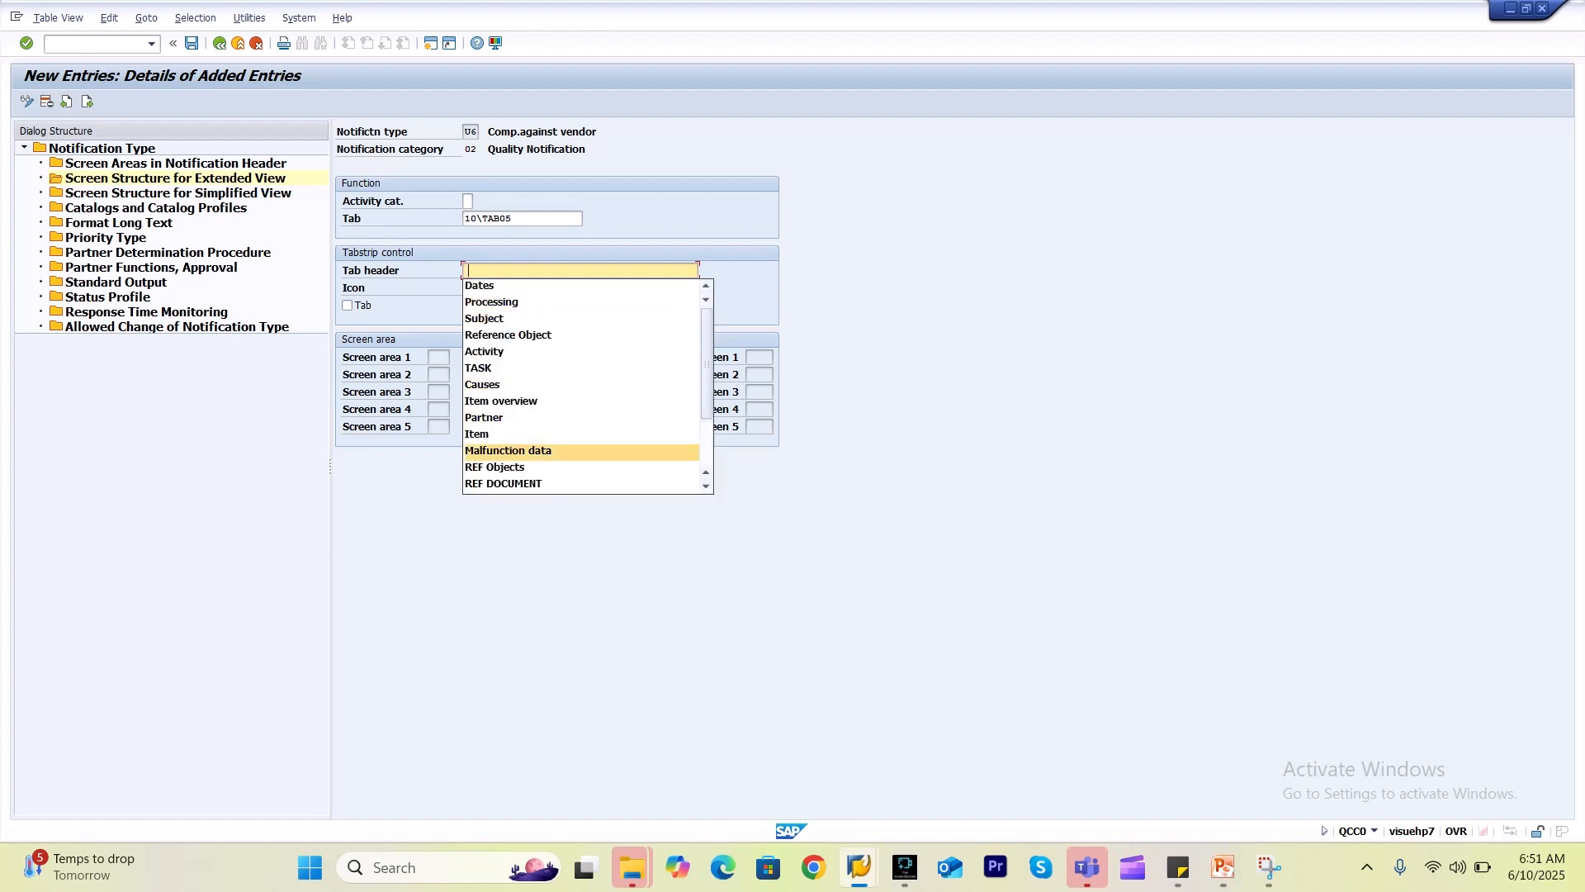
left_click(529, 450)
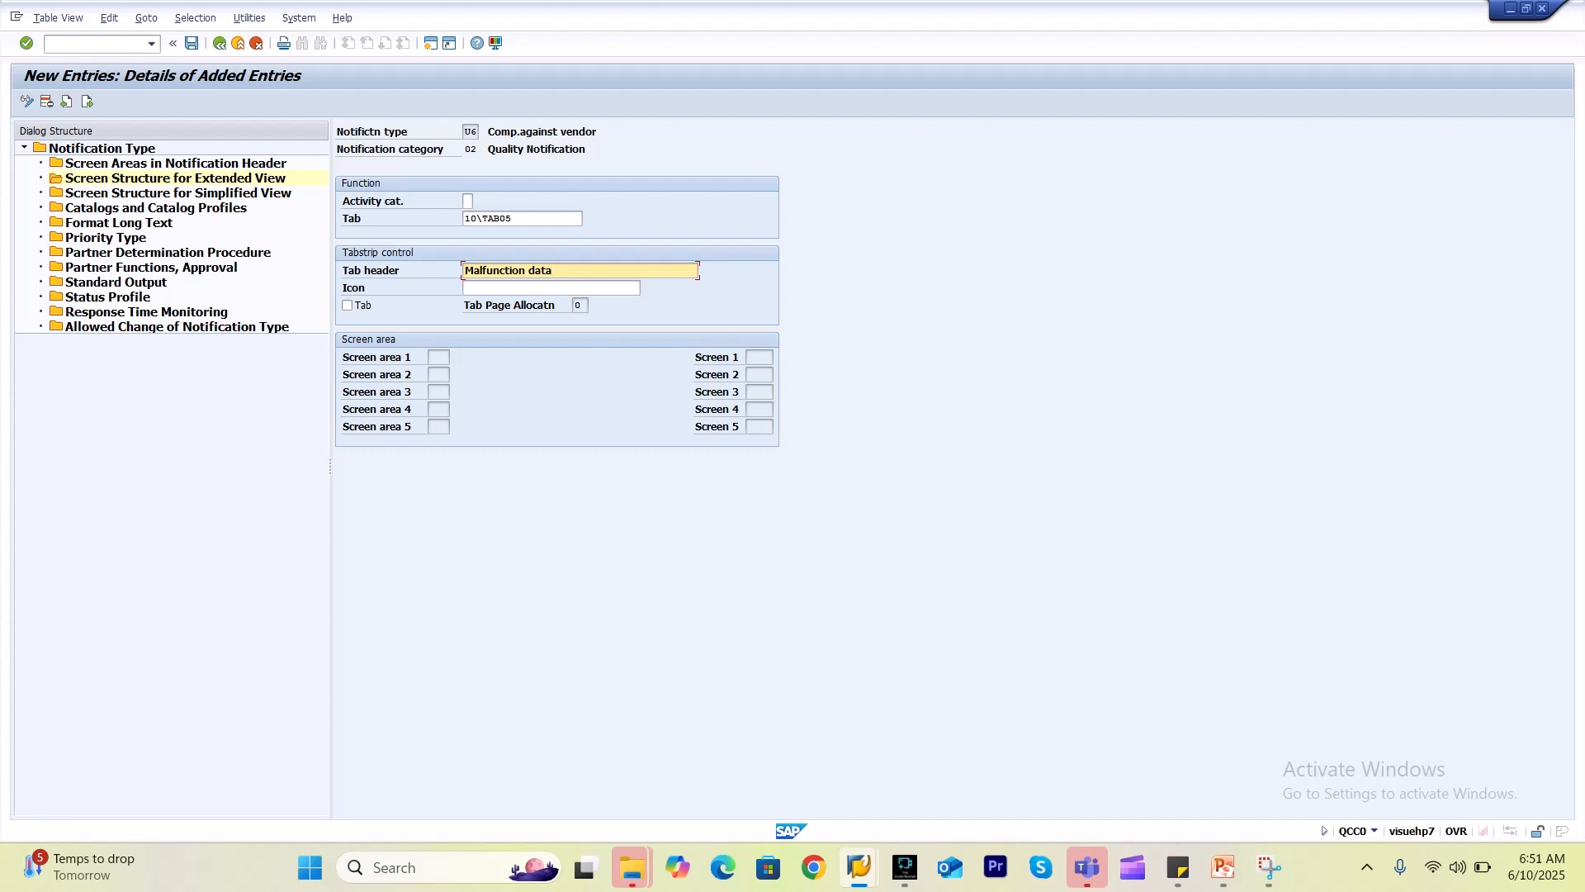
key("ctrl+s")
Return to the full list of extended-view tabs and start another new entry.
key("alt+Tab")
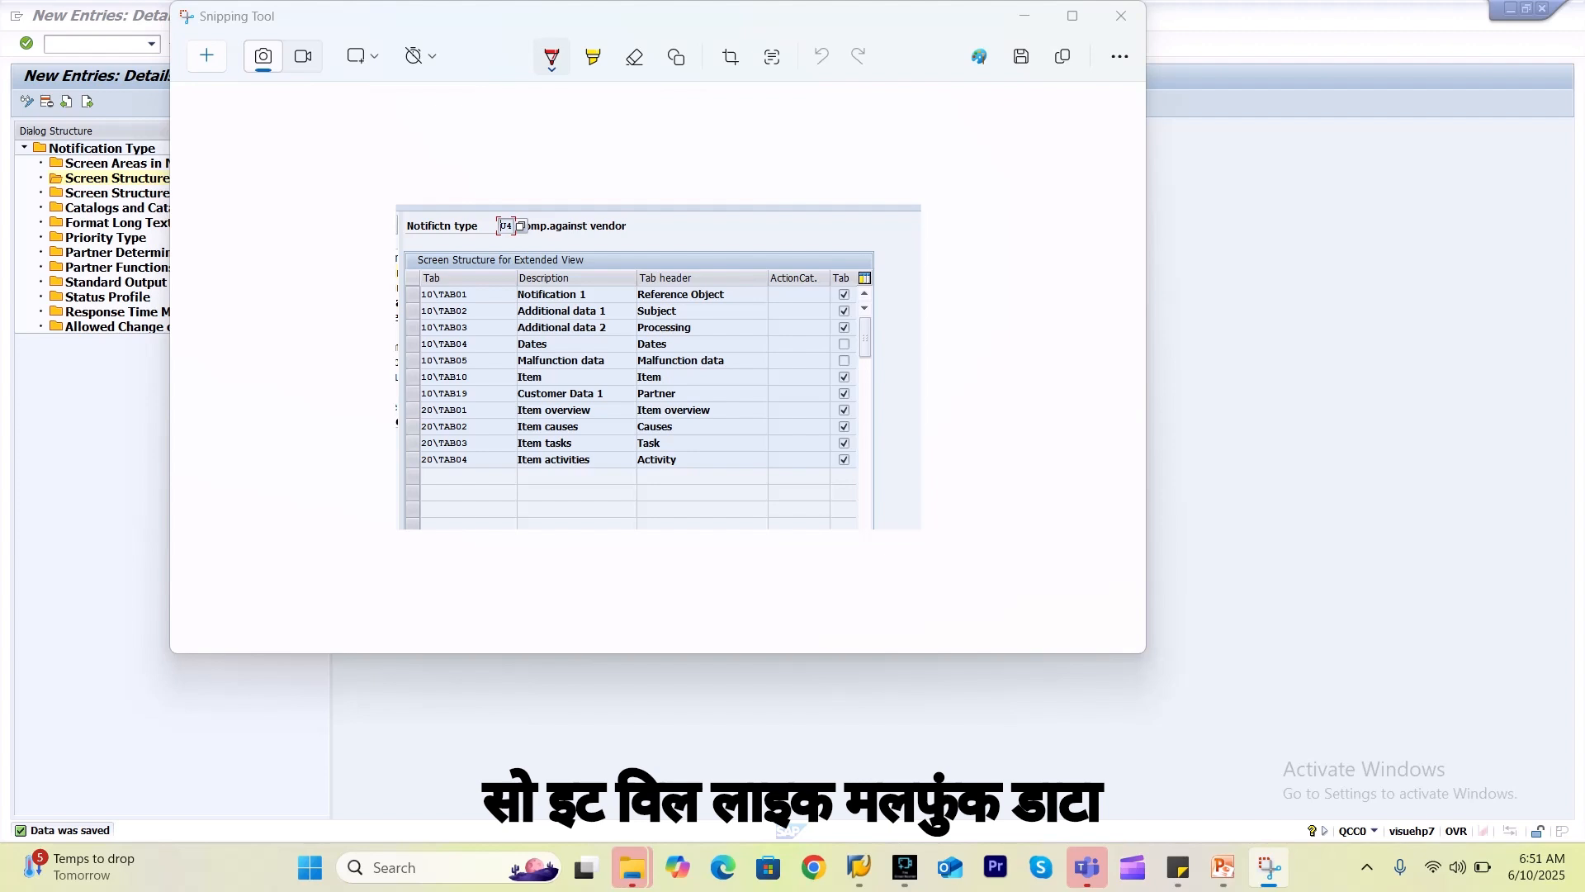
key("alt+Tab")
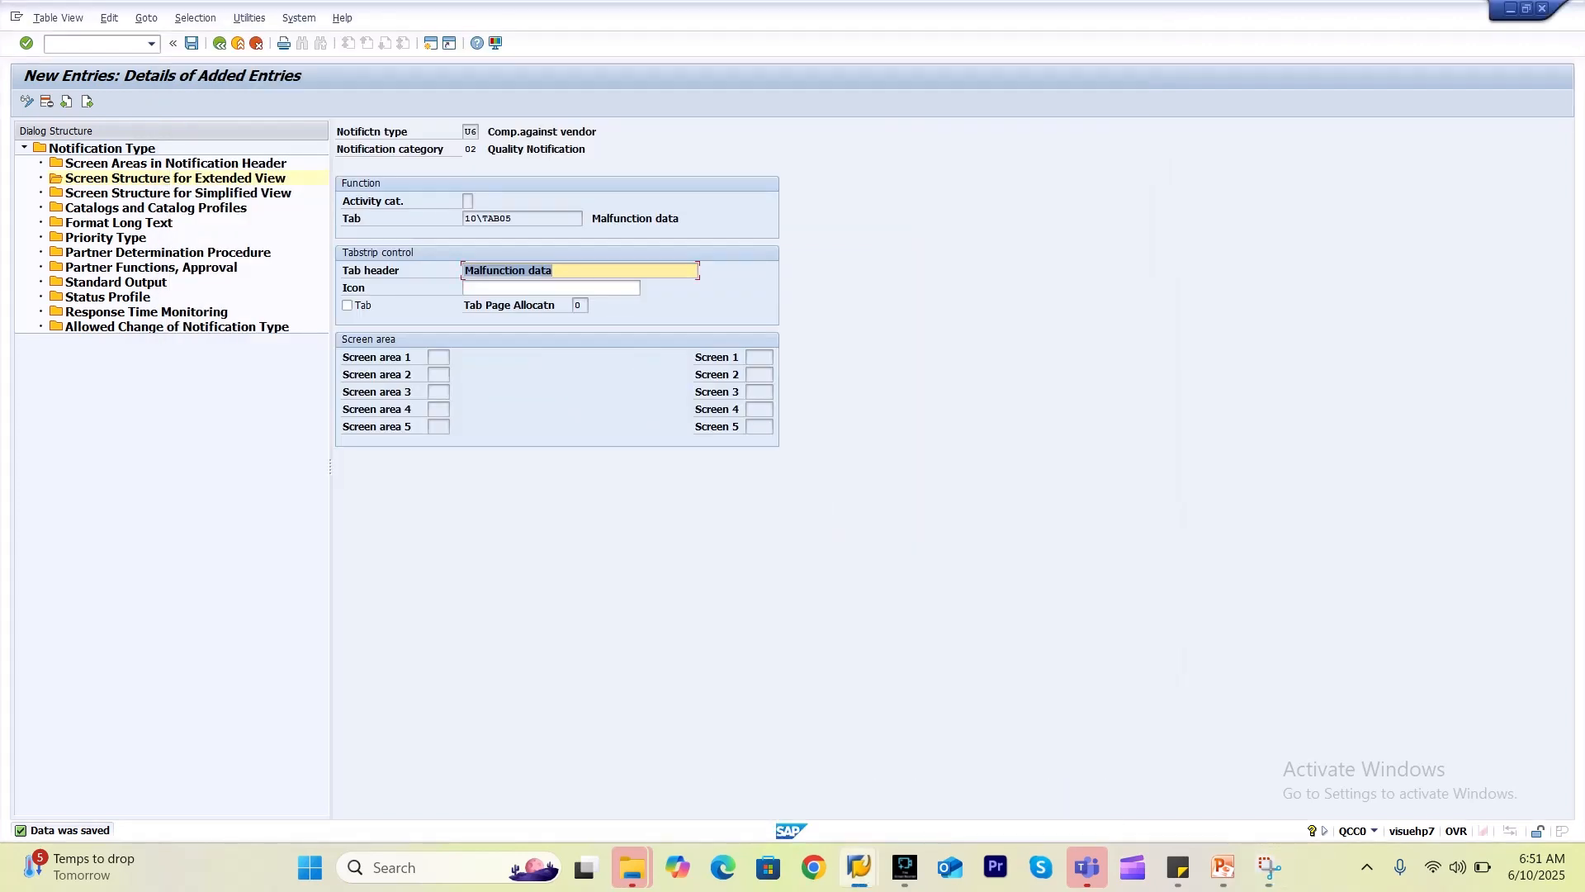
left_click(584, 218)
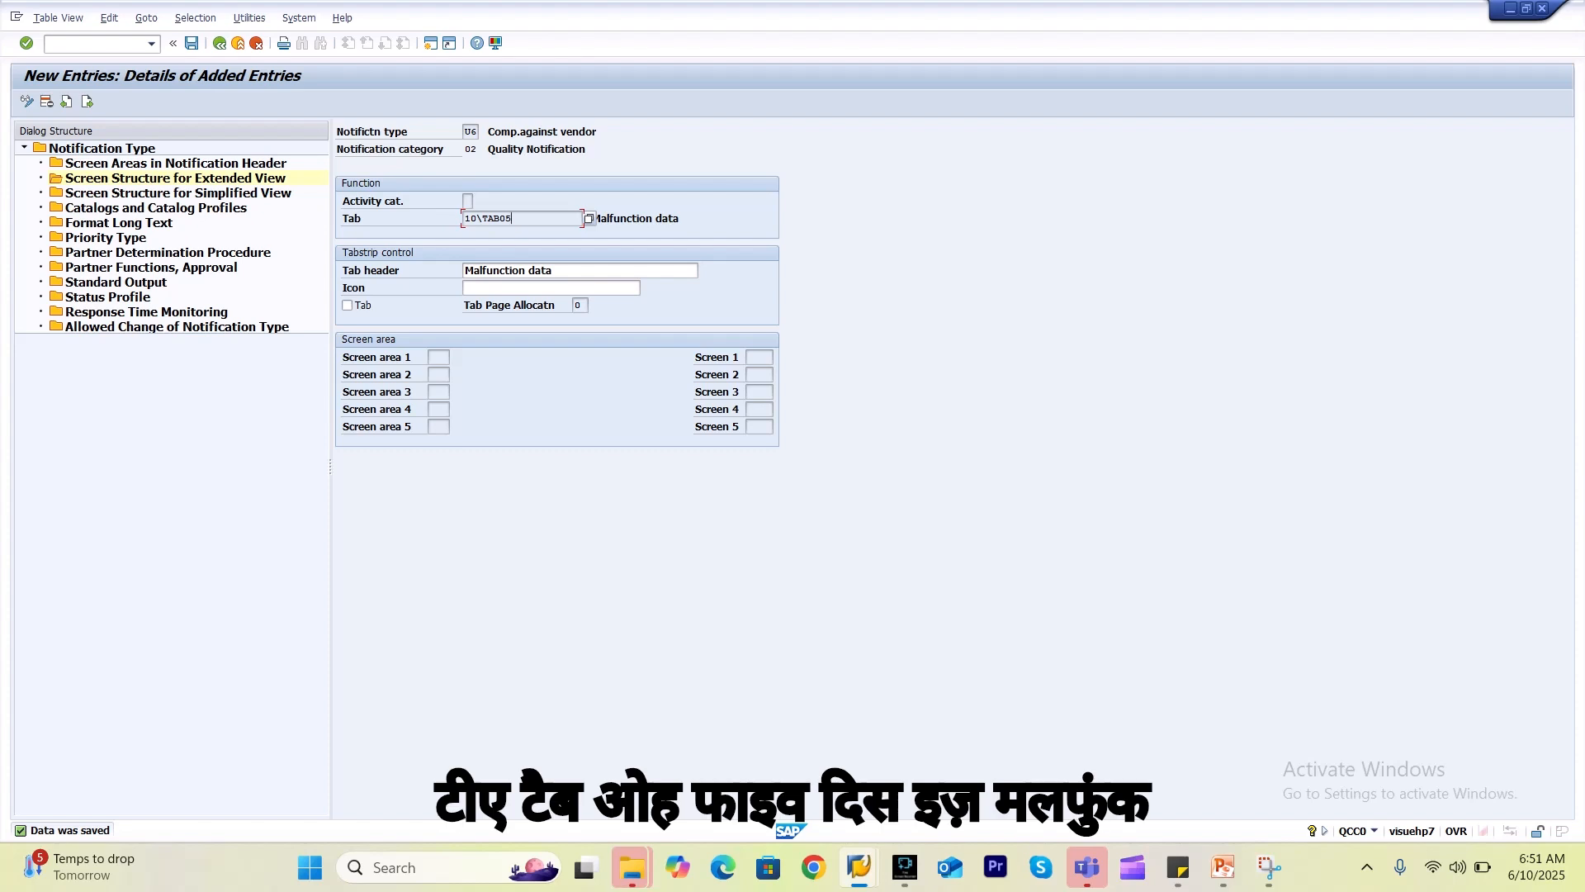
left_click(219, 43)
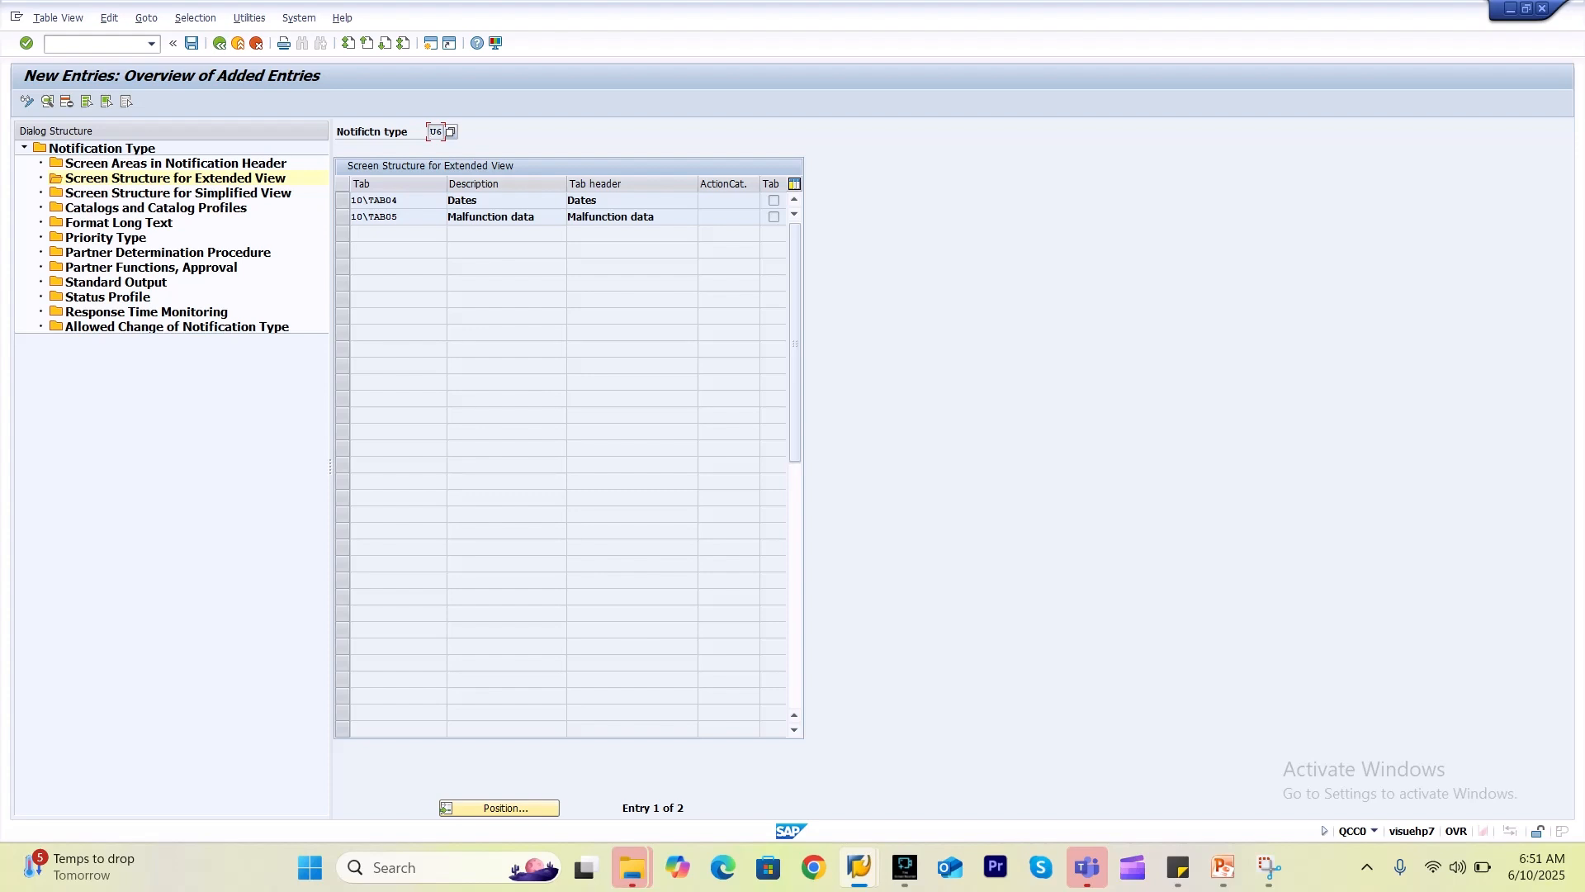
left_click(219, 43)
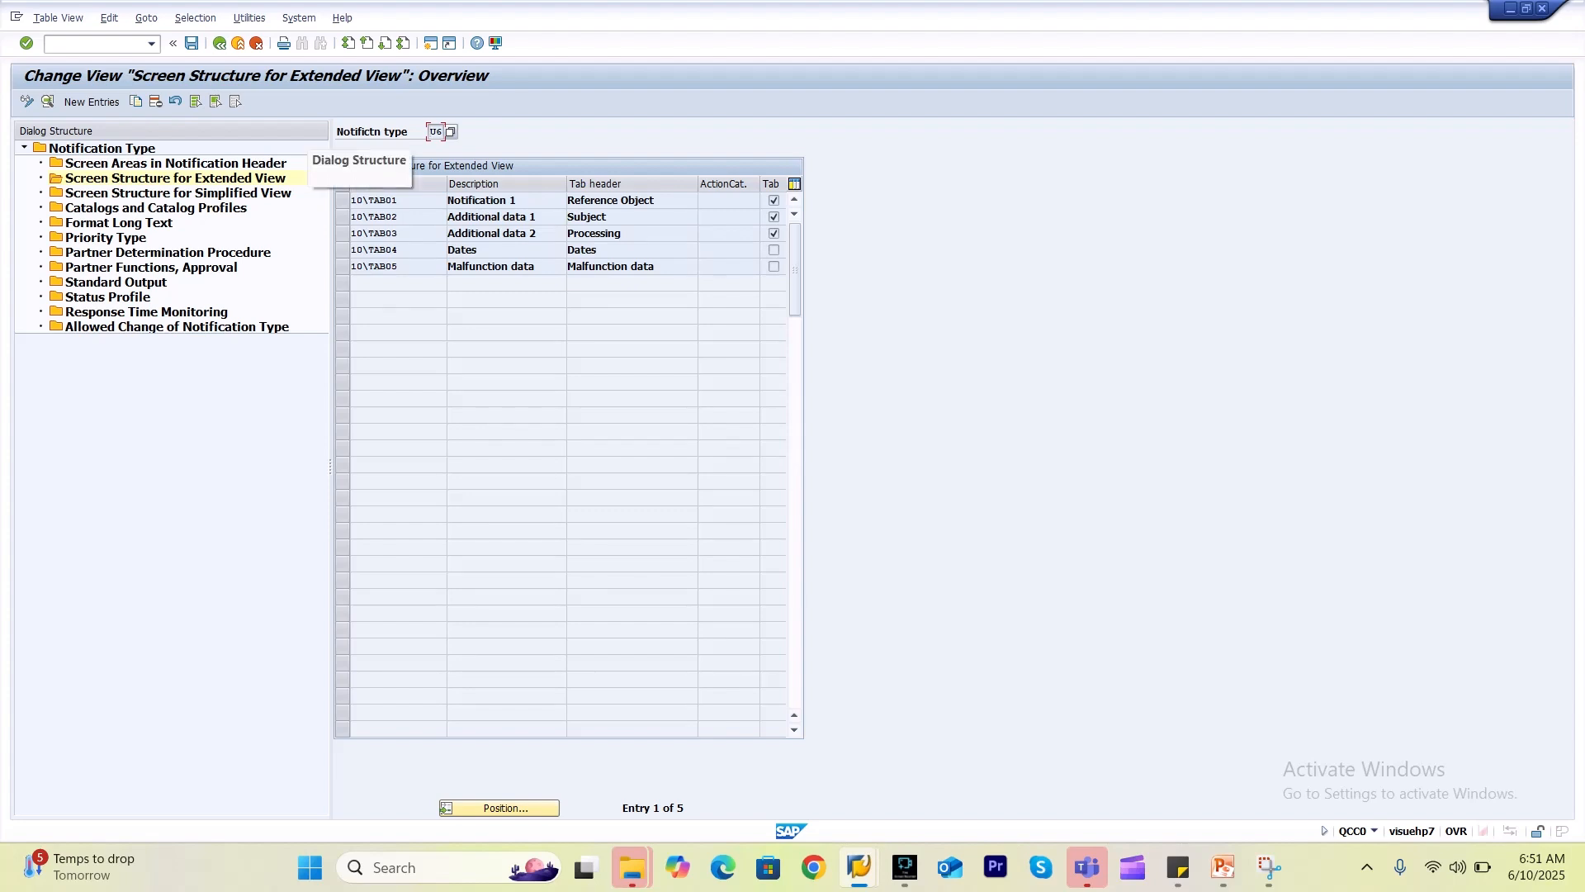
left_click(91, 101)
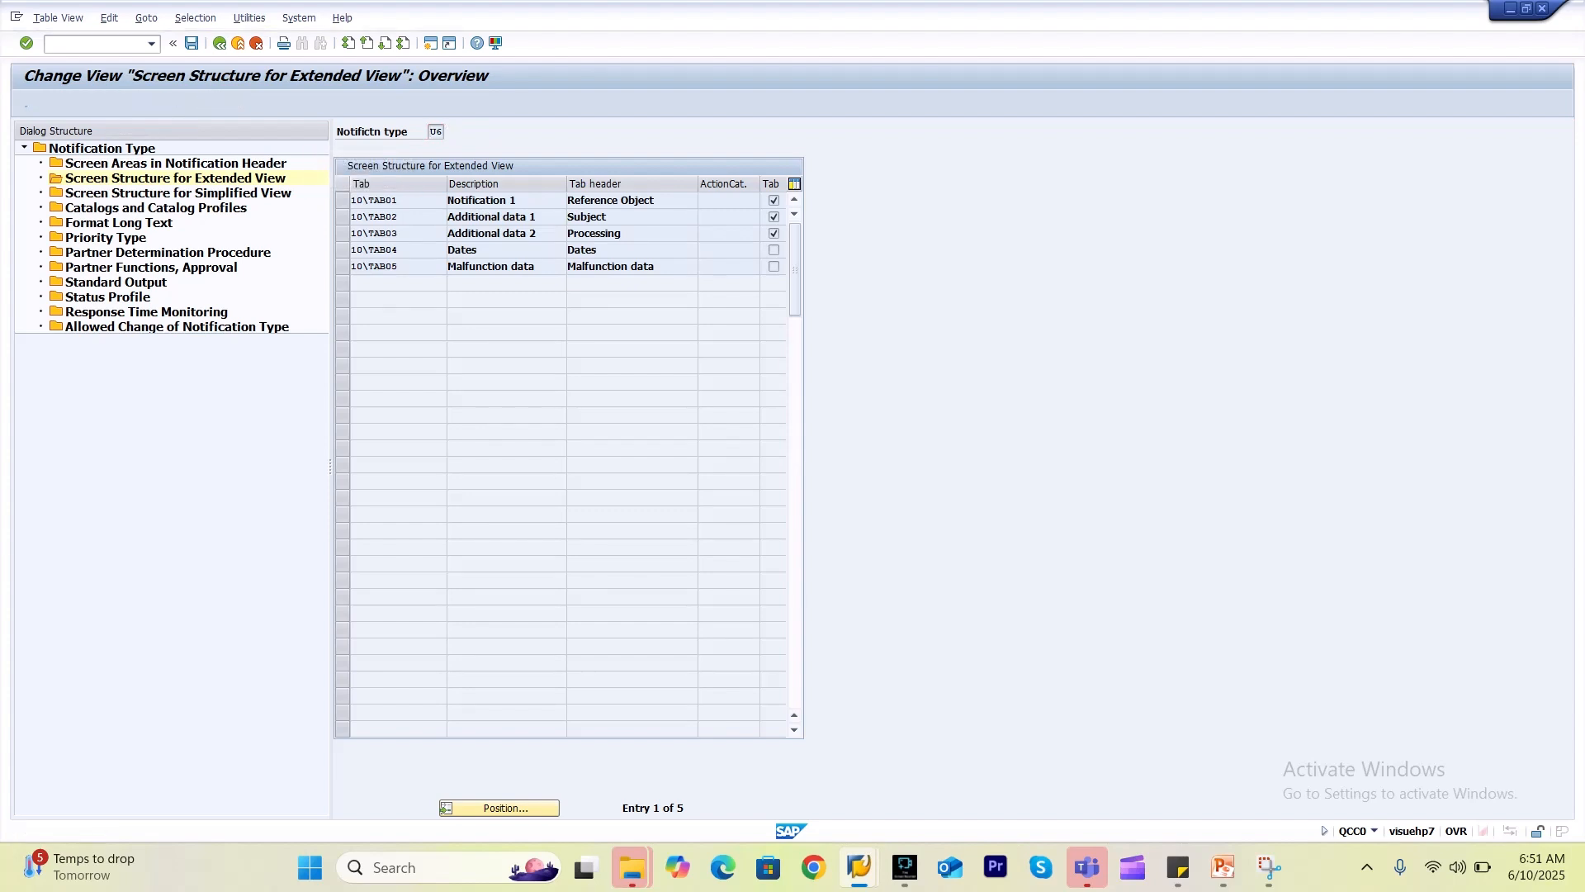
left_click(469, 218)
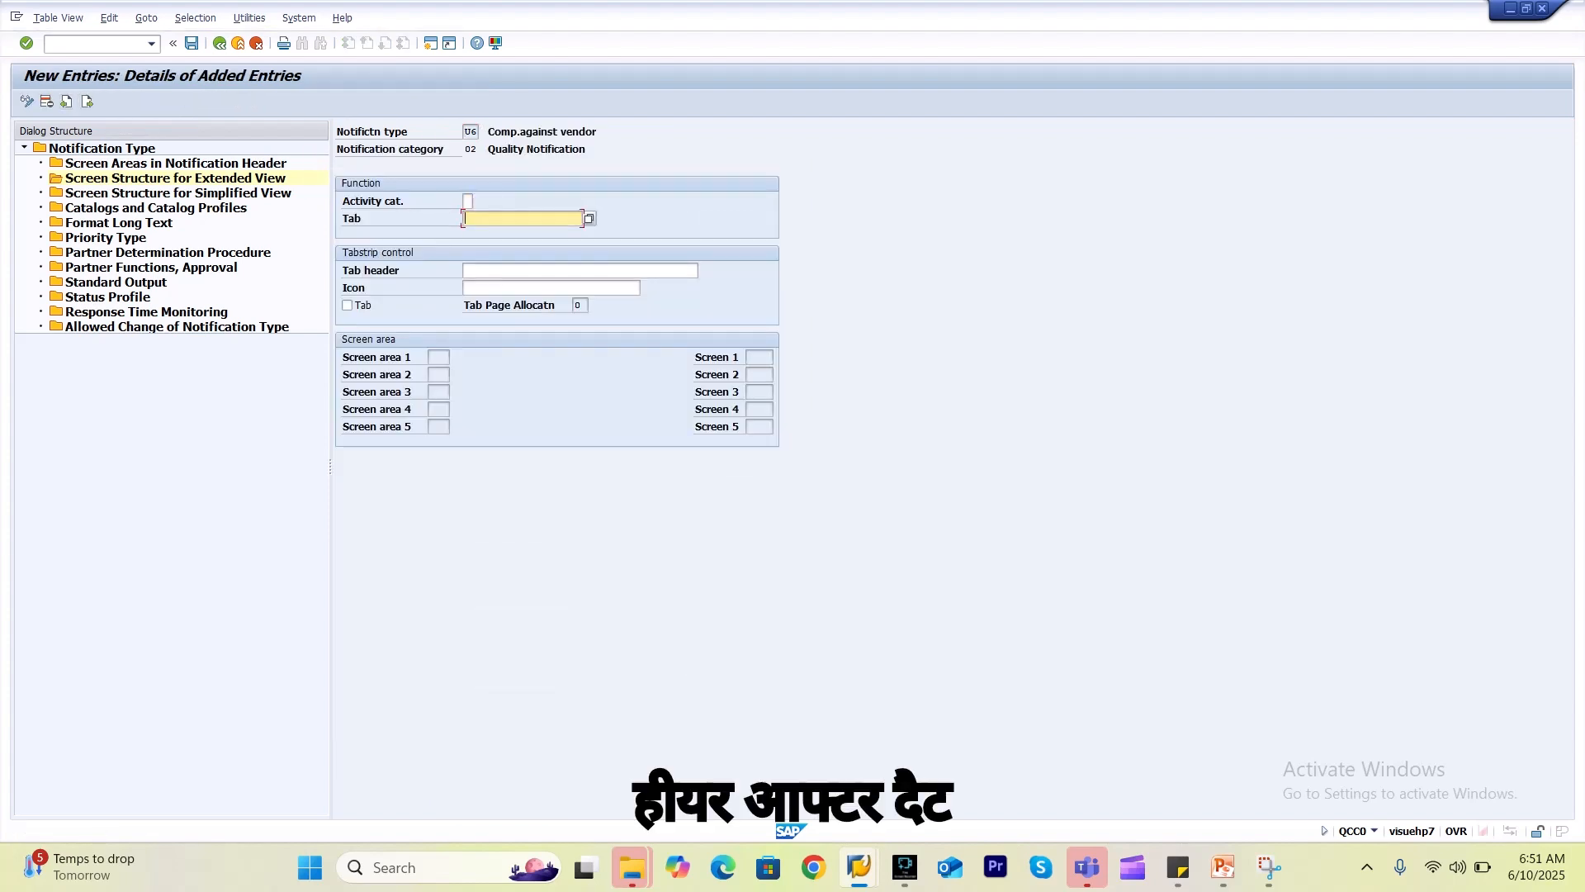
Add tab 10\TAB10 headed 'Item', marked as a tab, save it and return to the overview.
key("F4")
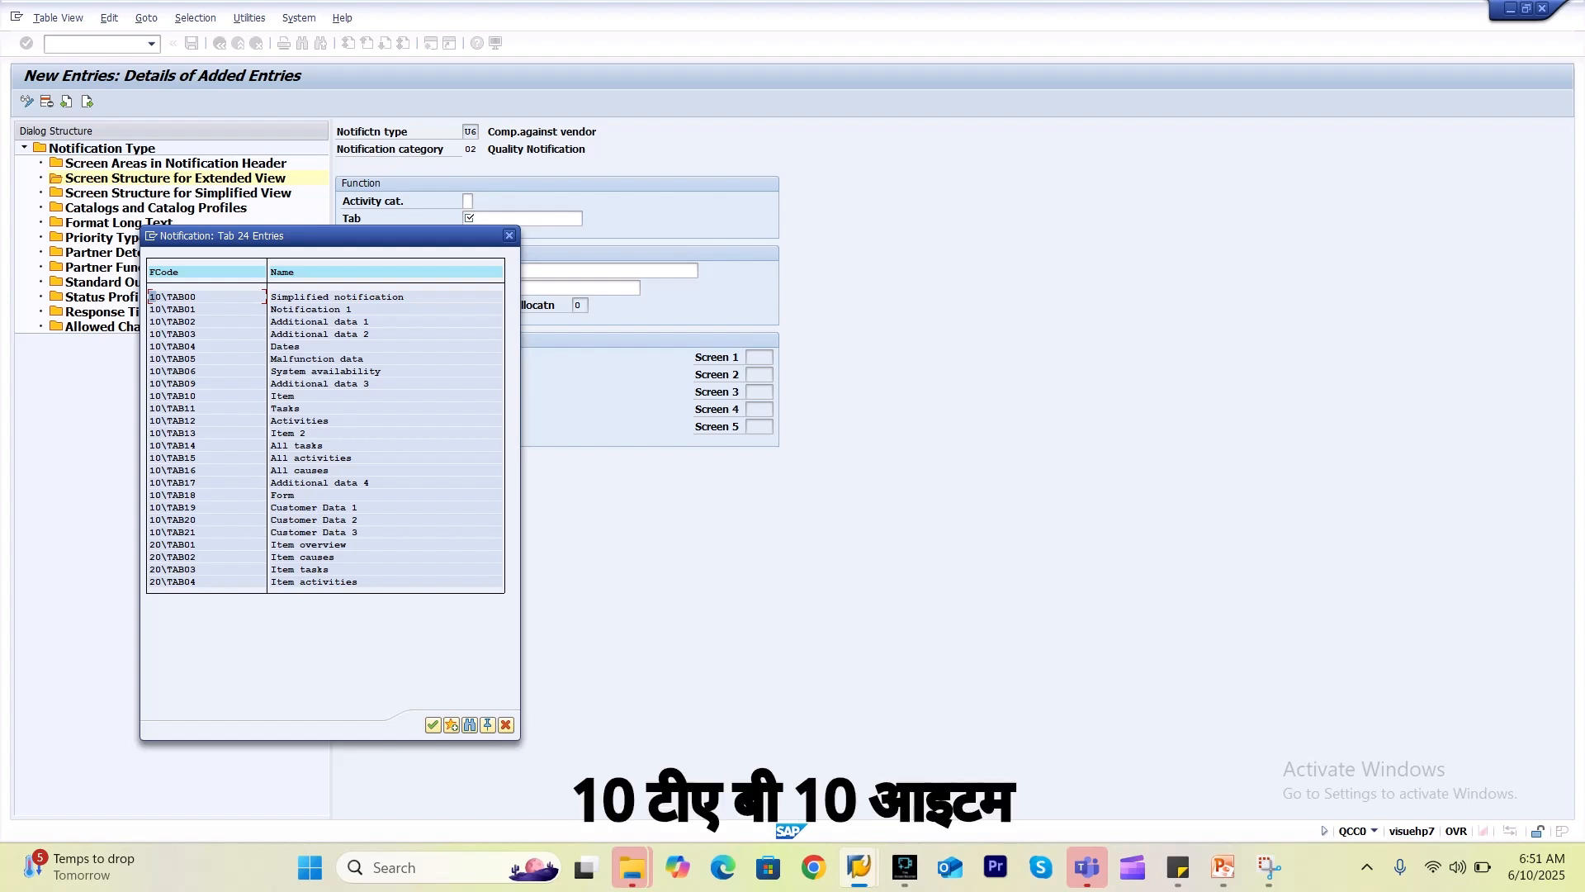
double_click(172, 396)
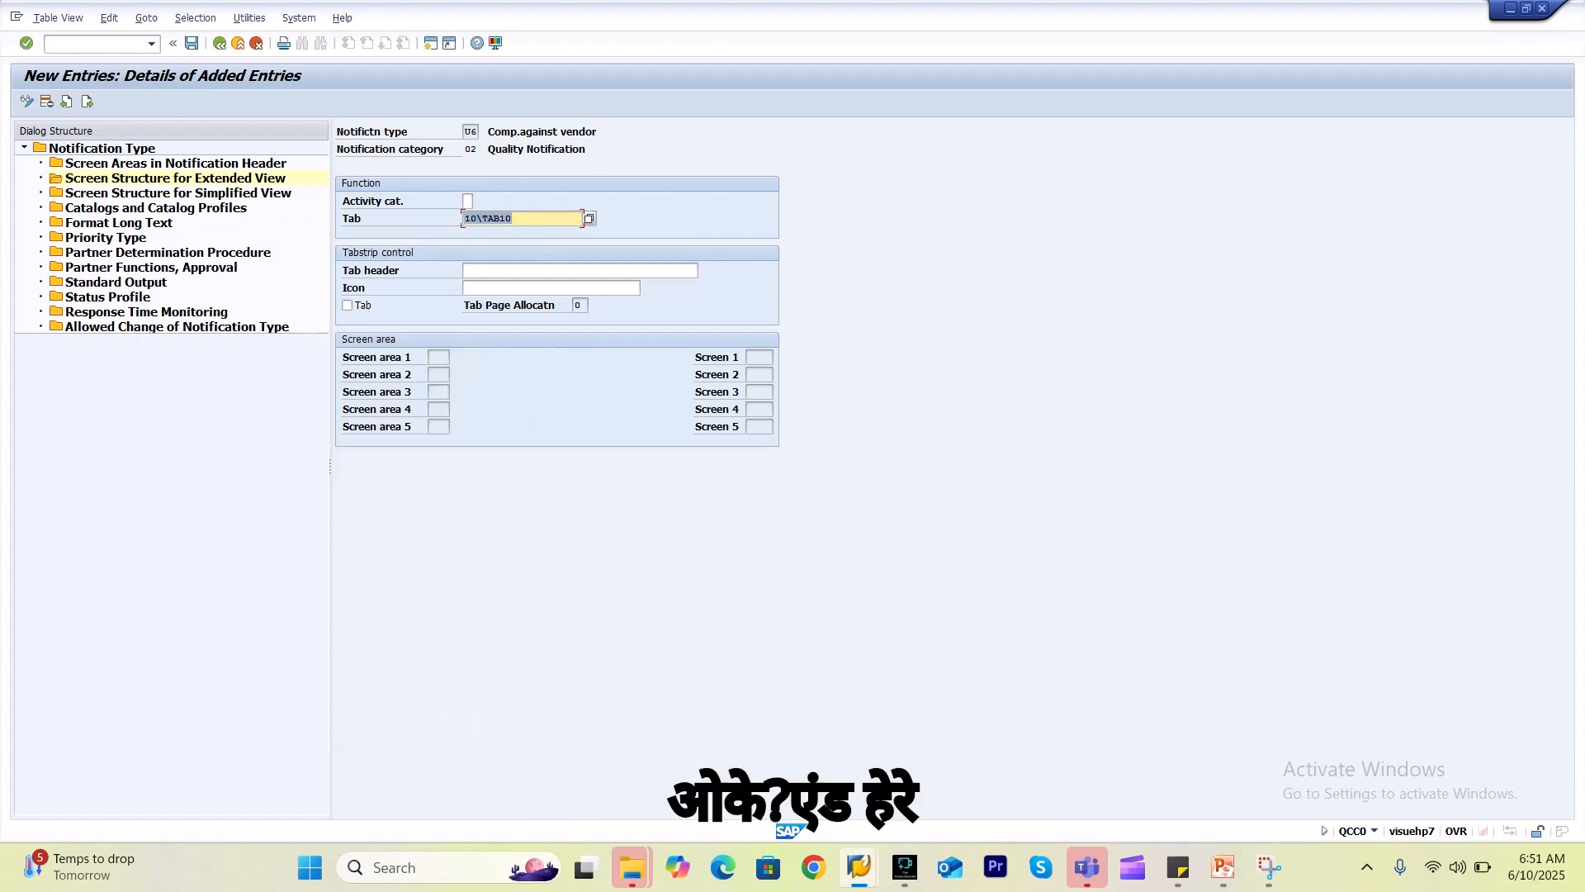
left_click(512, 271)
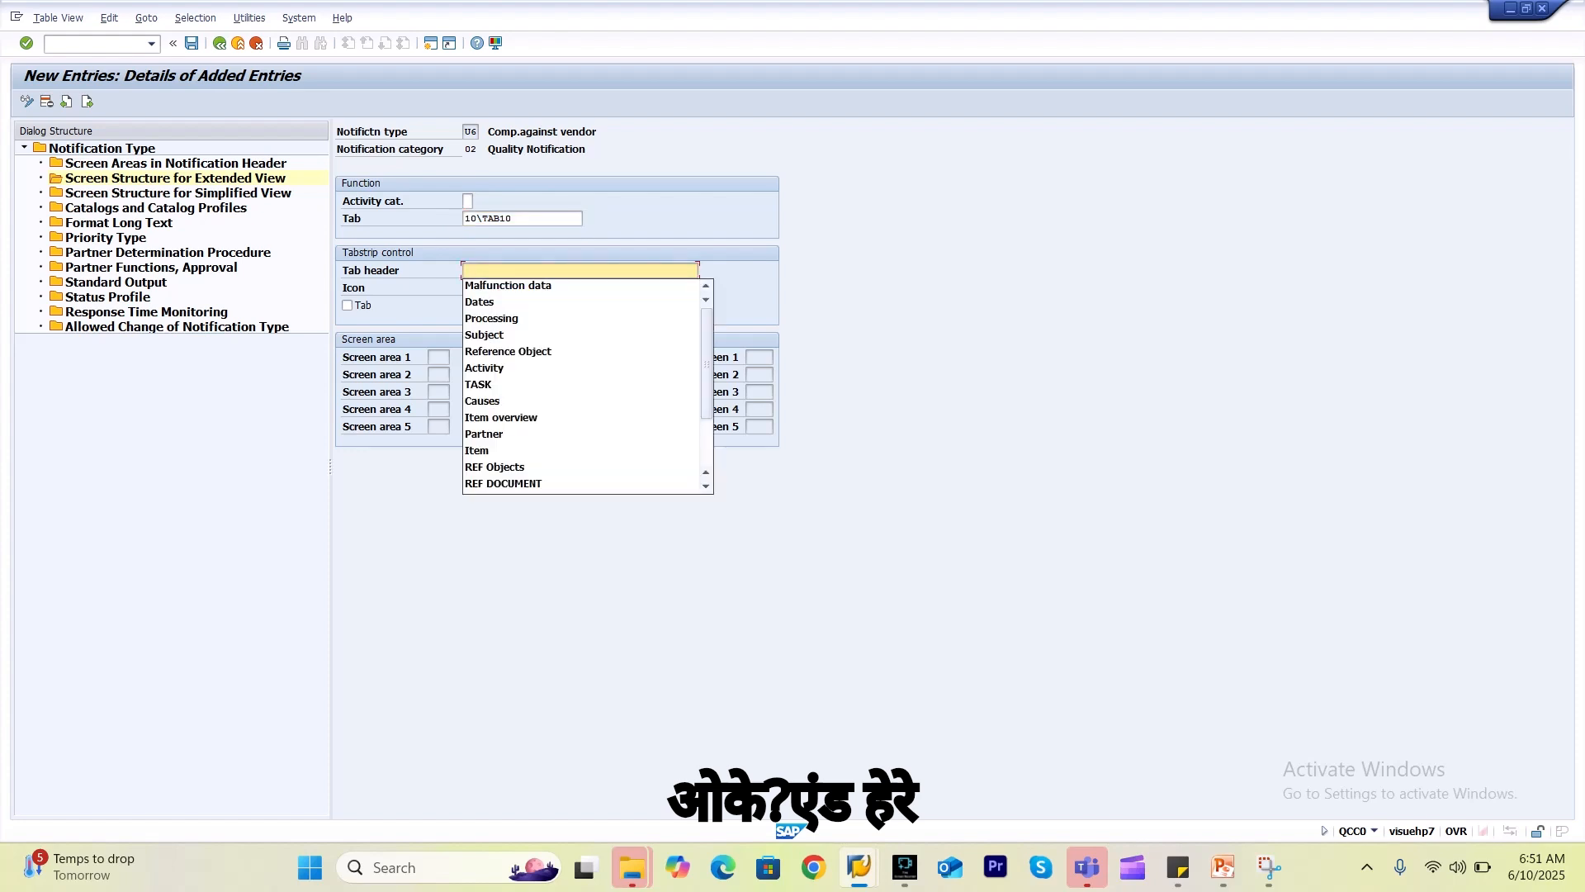
key("Down")
key("Down")
key("Down")
key("Down")
key("Down")
key("Down")
key("Down")
key("Down")
key("Down")
key("Return")
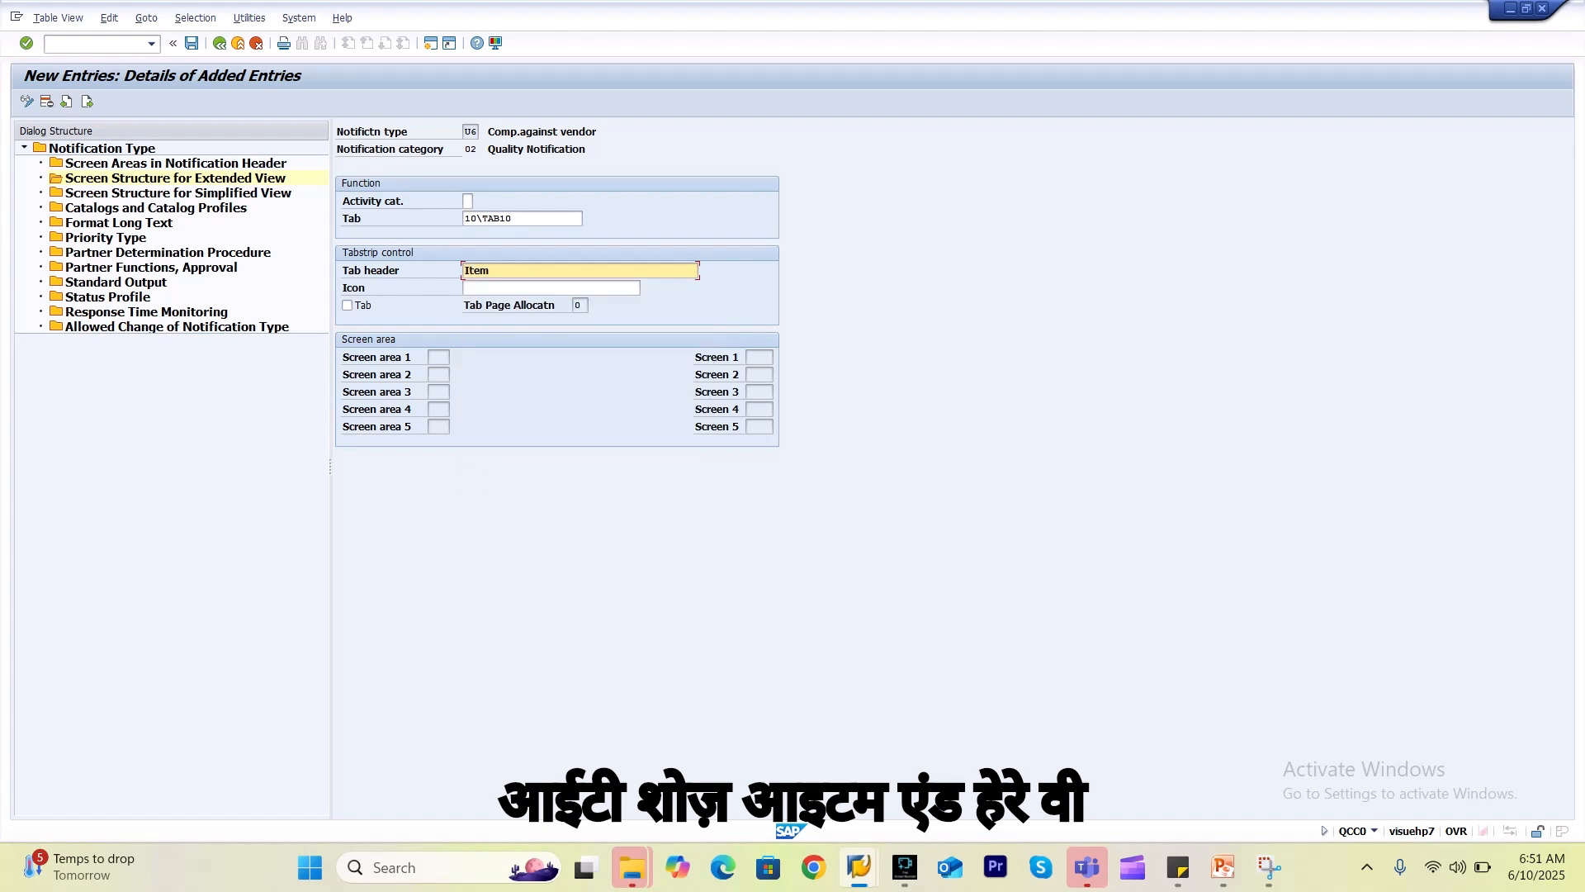
left_click(348, 305)
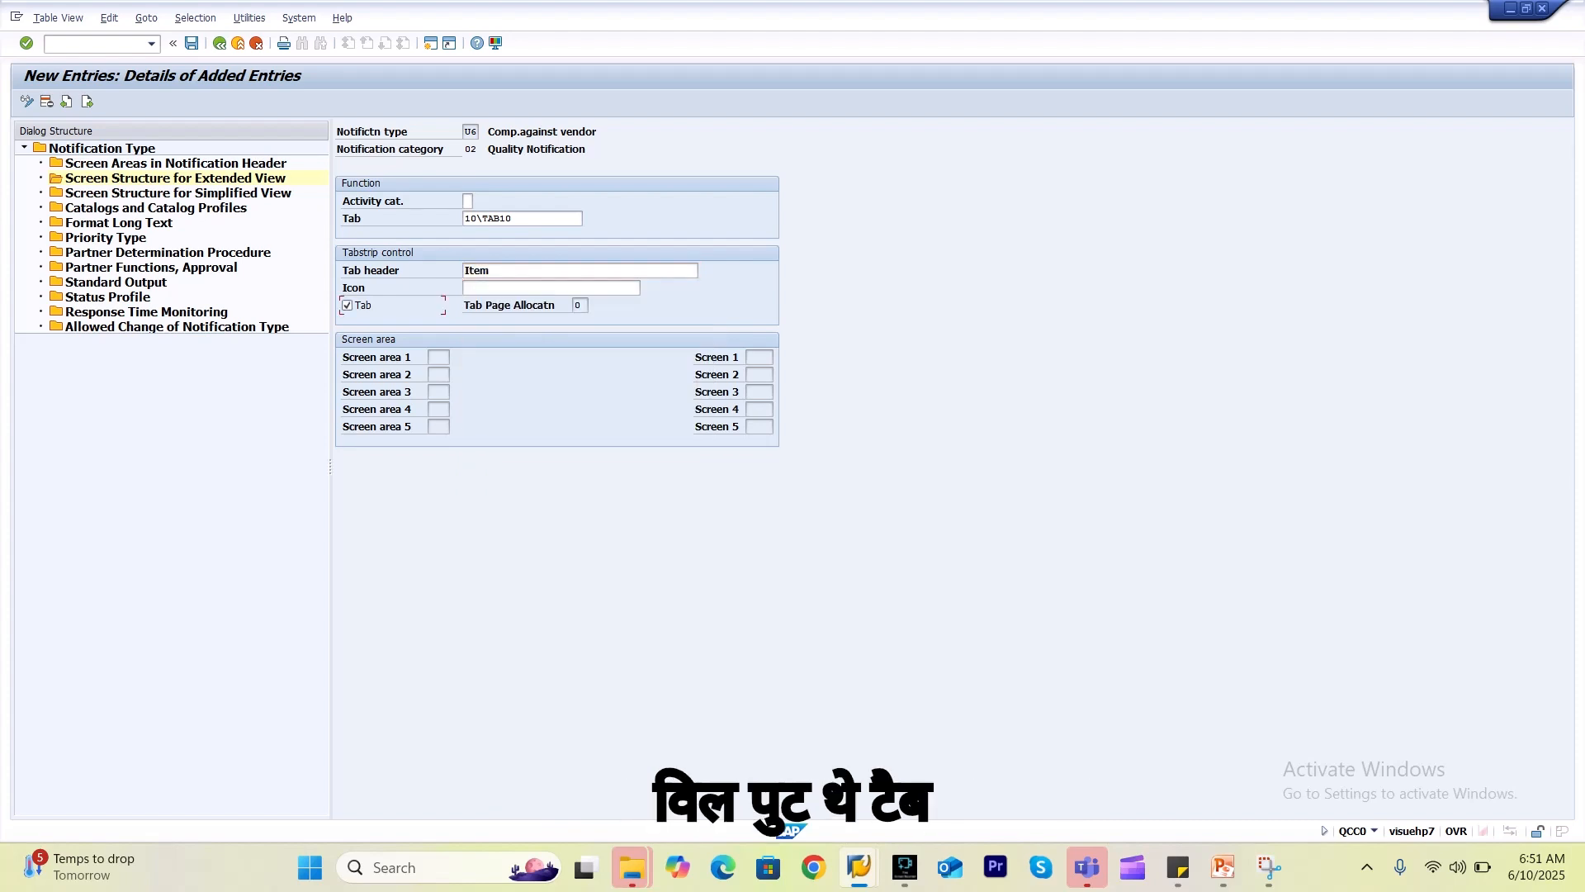
key("Return")
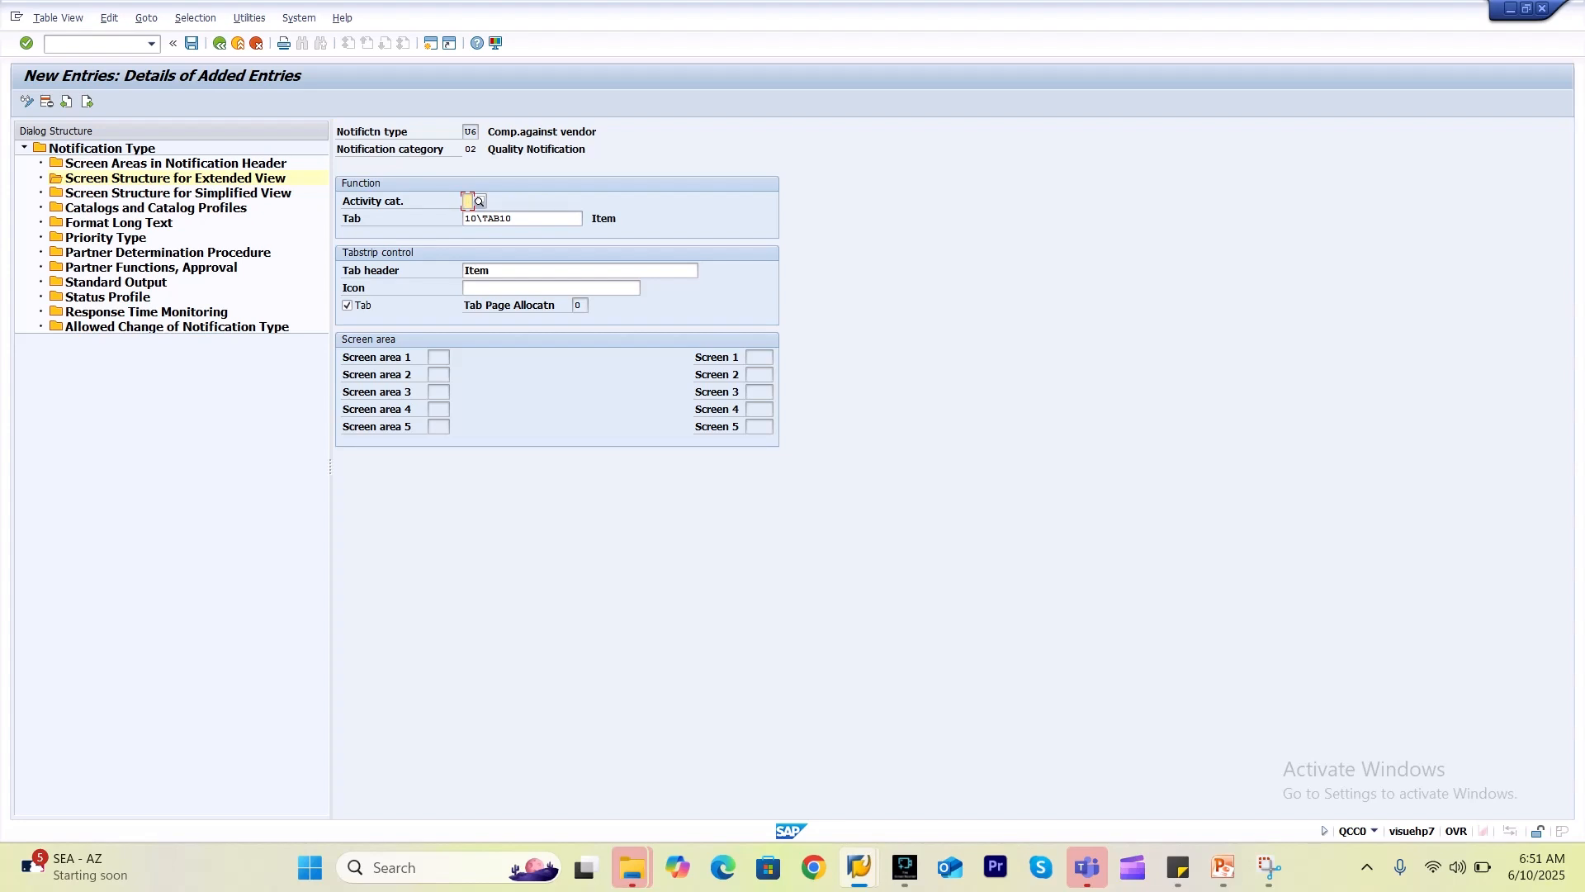
left_click(523, 219)
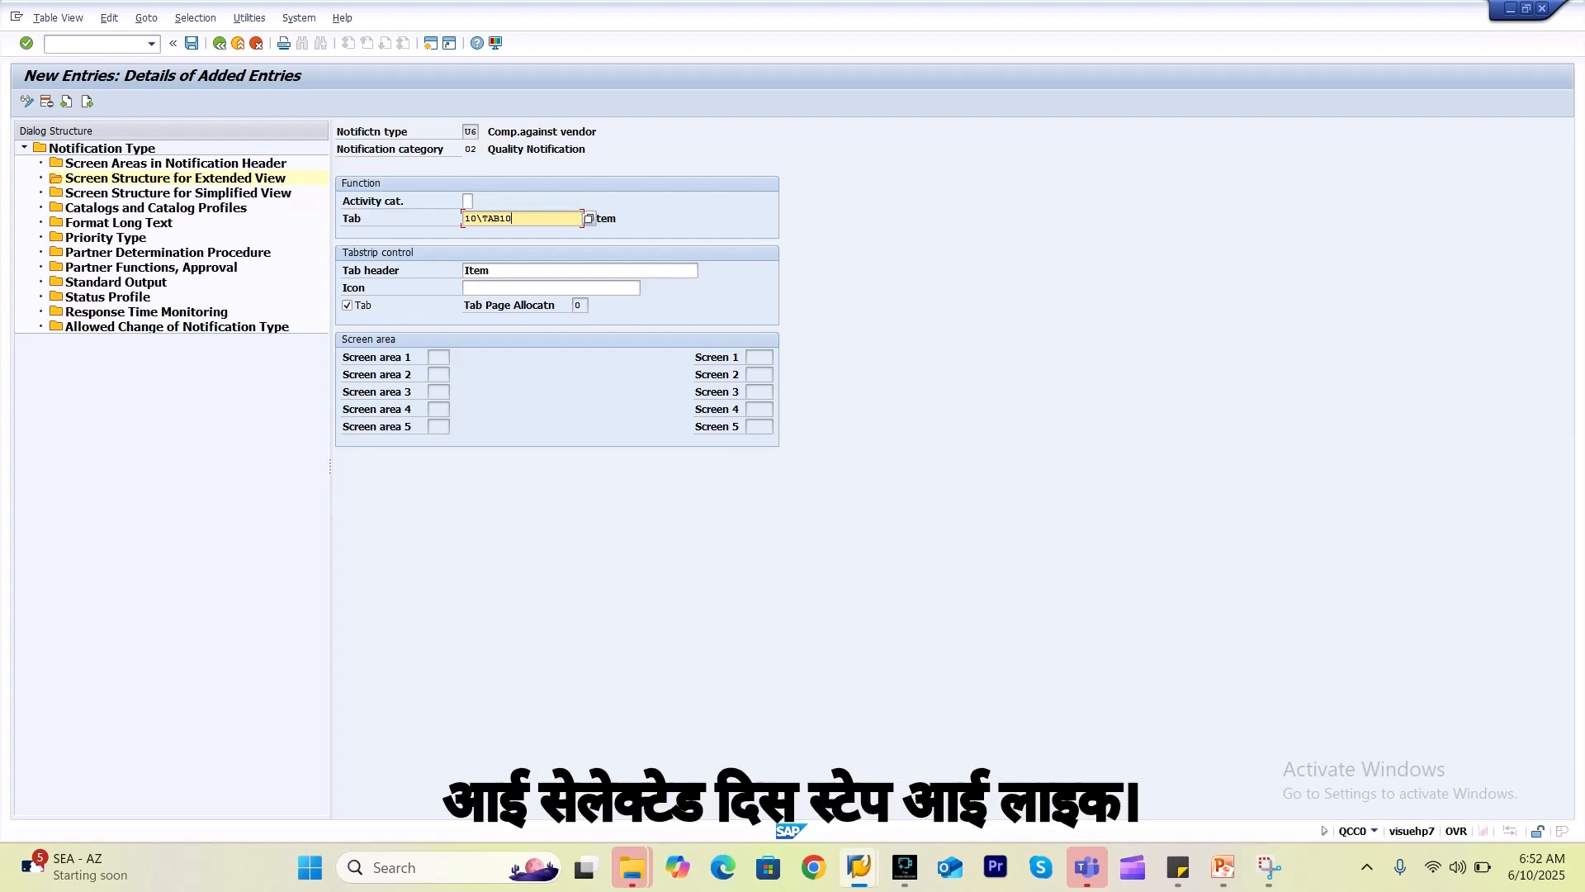
left_click(192, 43)
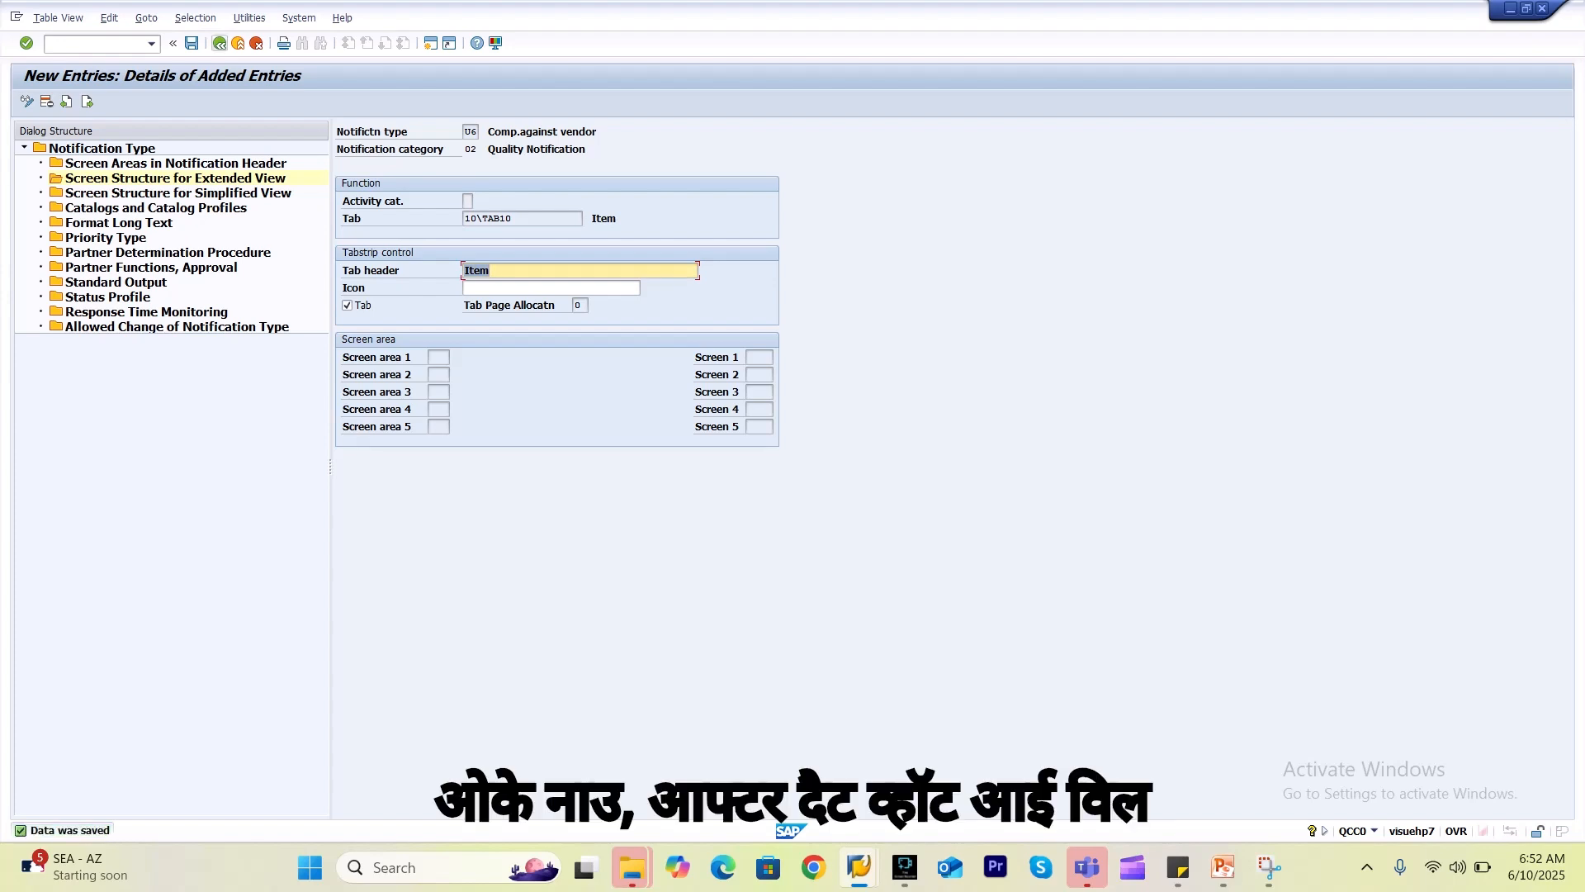
left_click(219, 43)
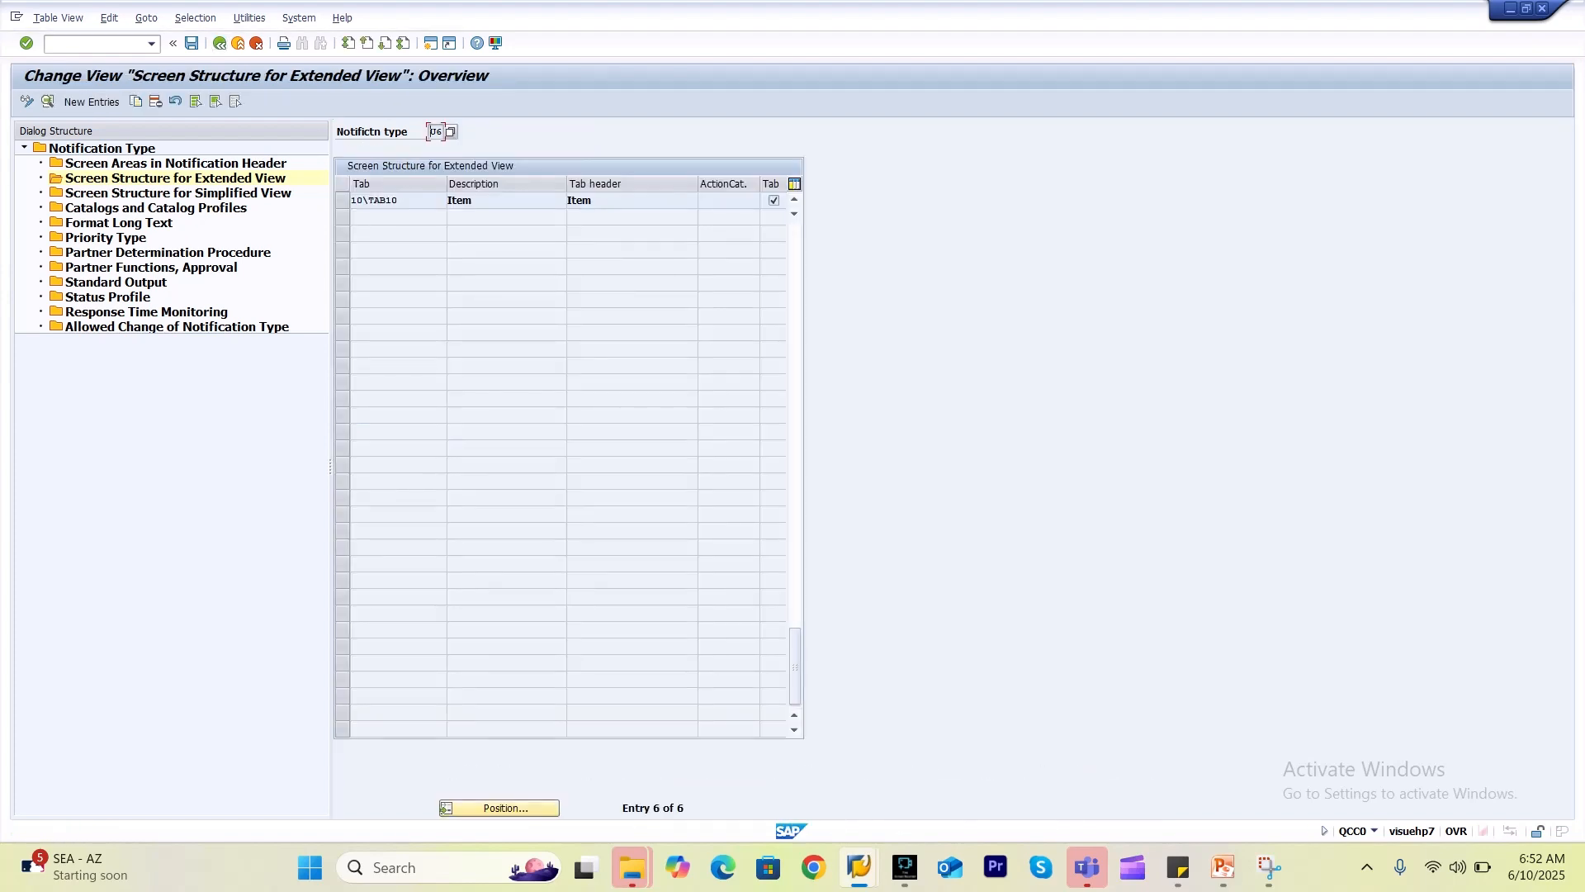
Create a new entry using tab 20\TAB01 Item overview.
left_click(91, 102)
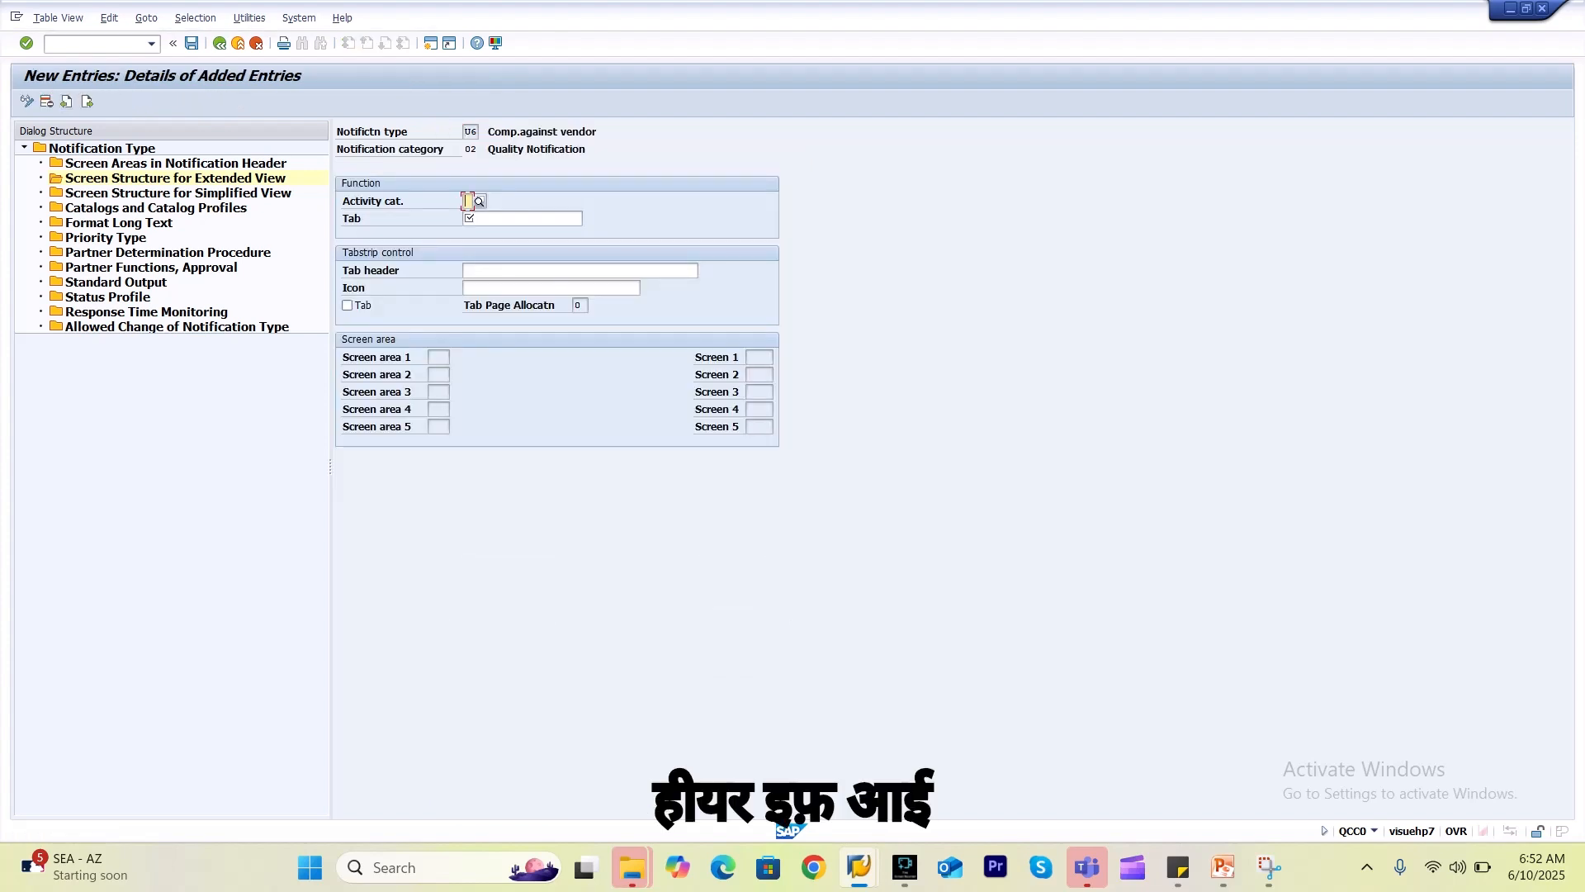
key("Tab")
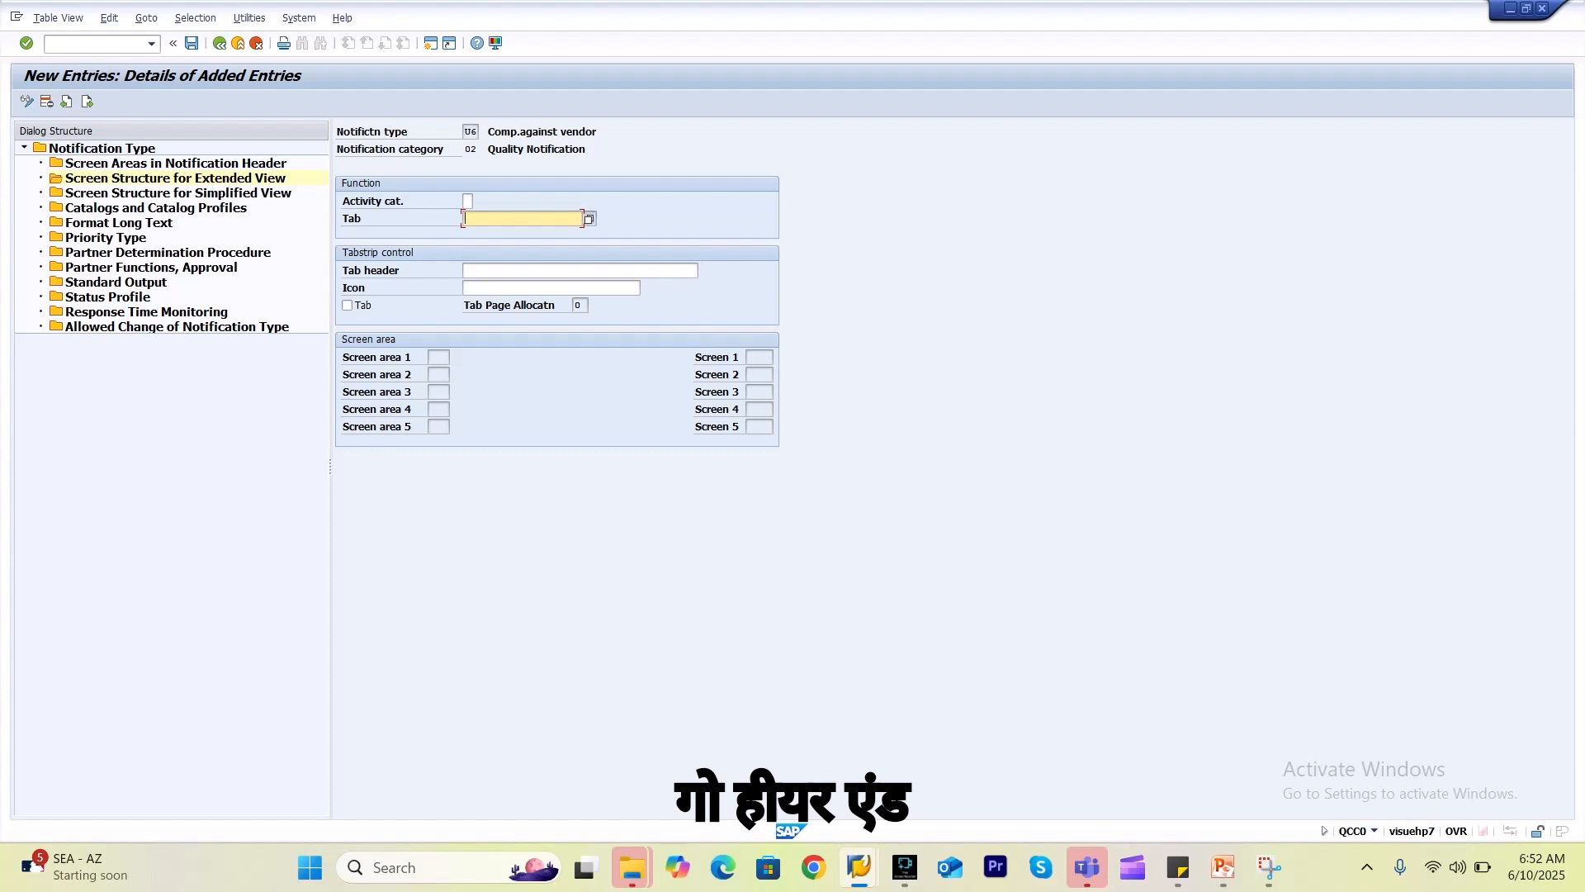
key("F4")
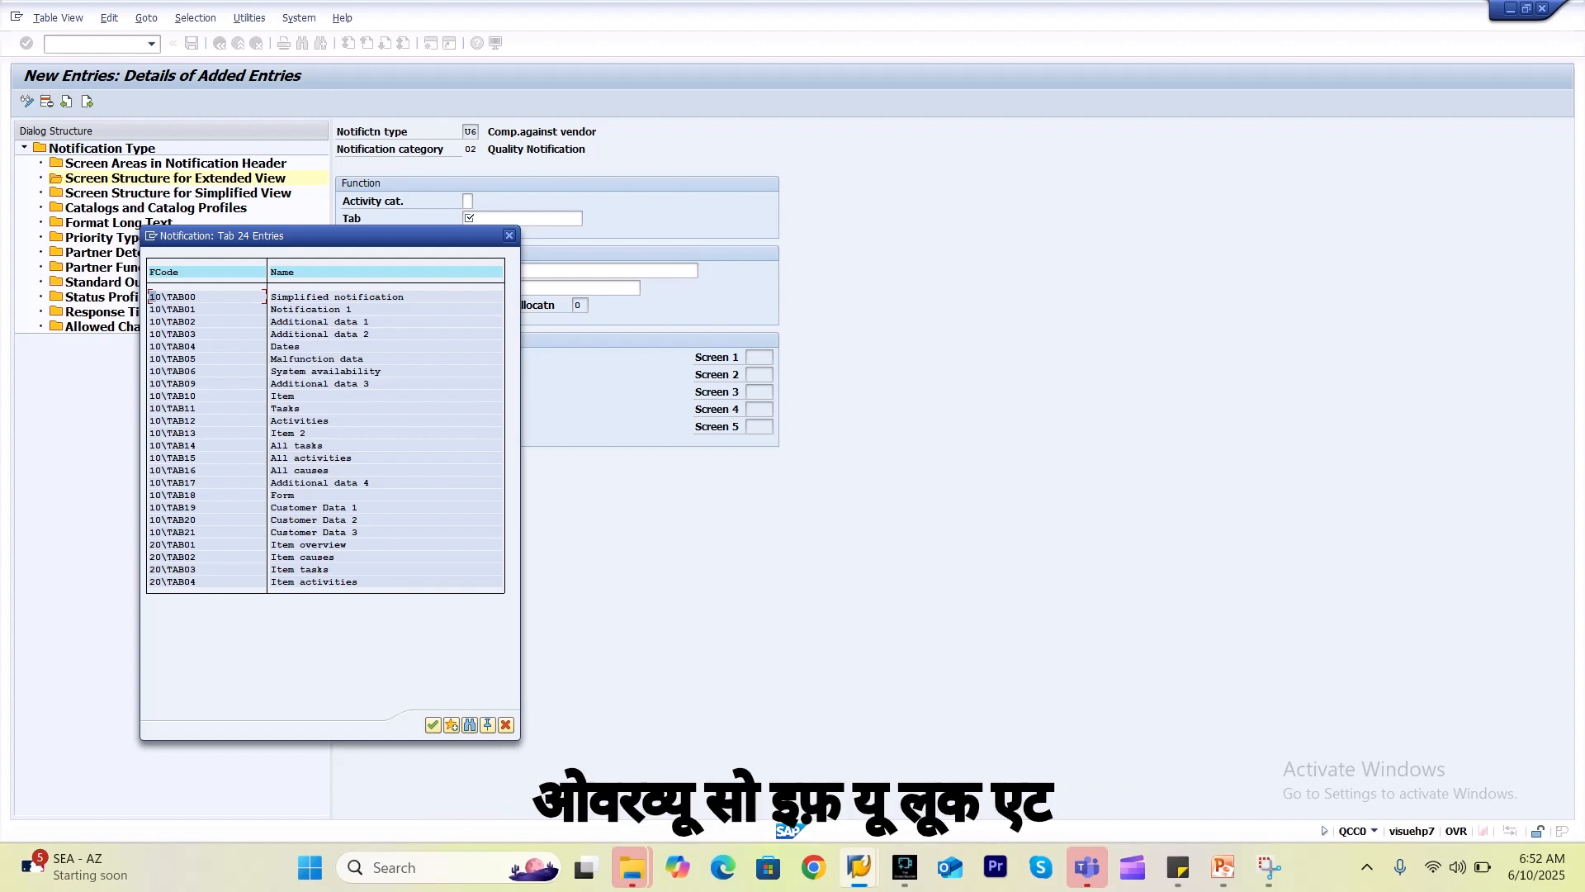
left_click(170, 544)
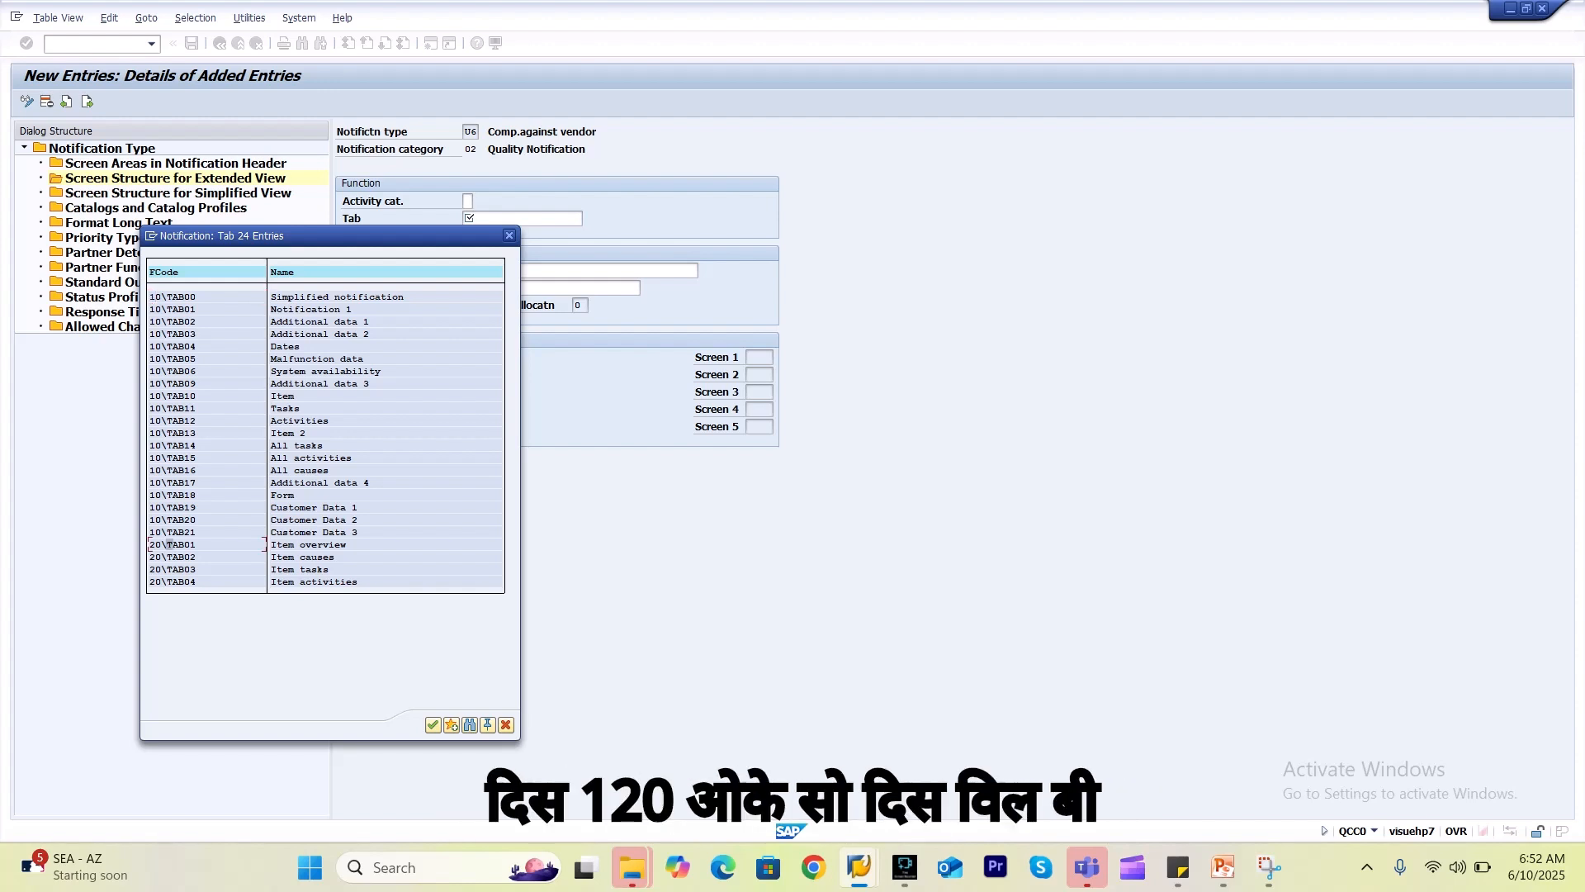
left_click(297, 544)
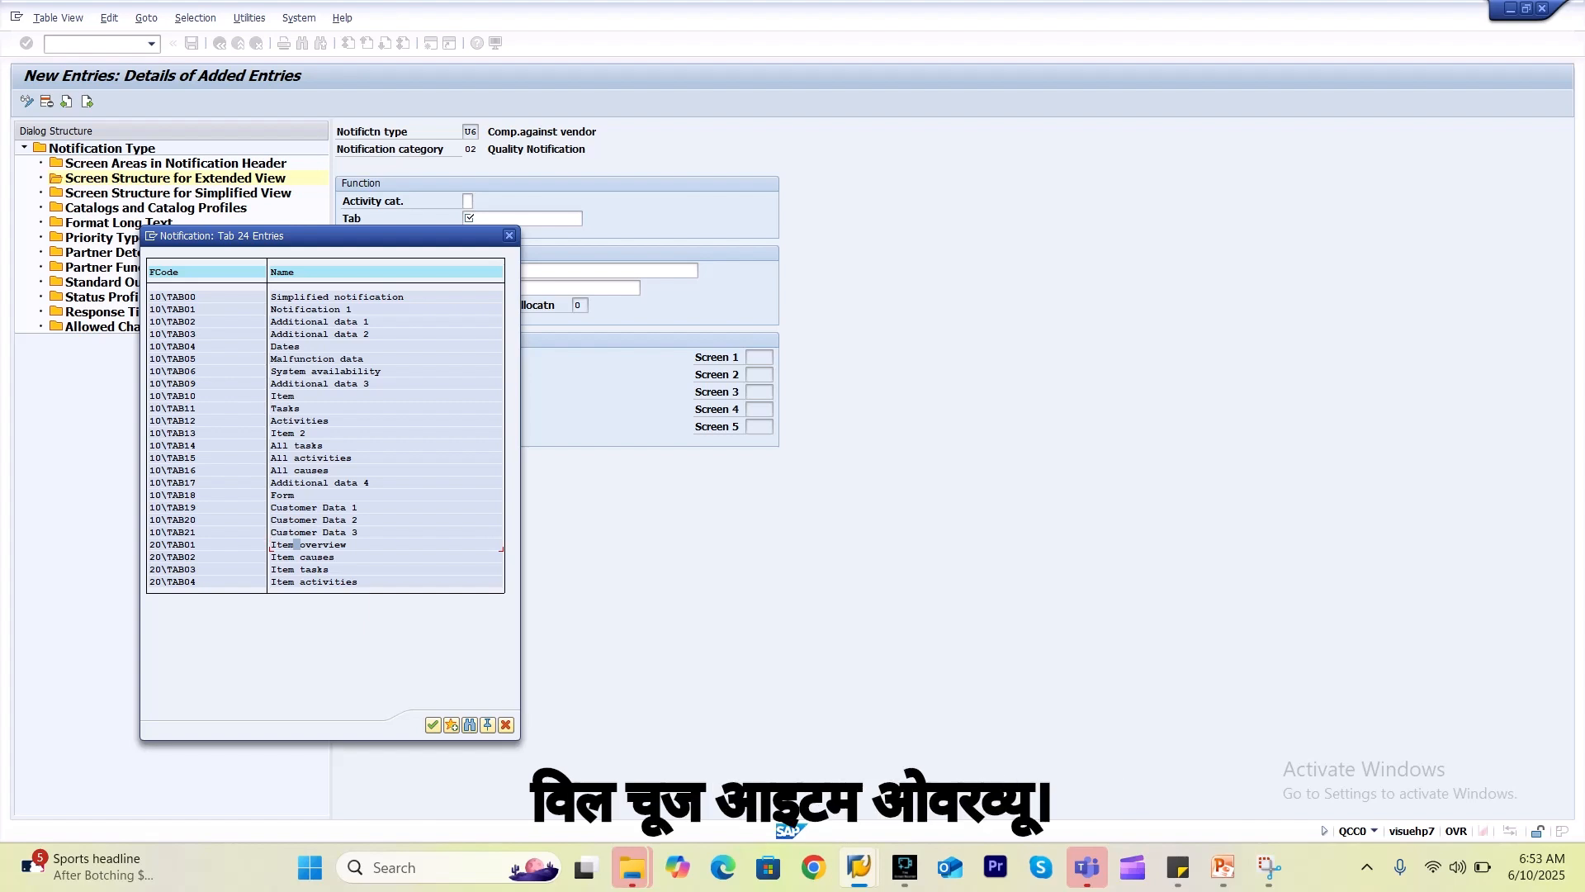
key("Return")
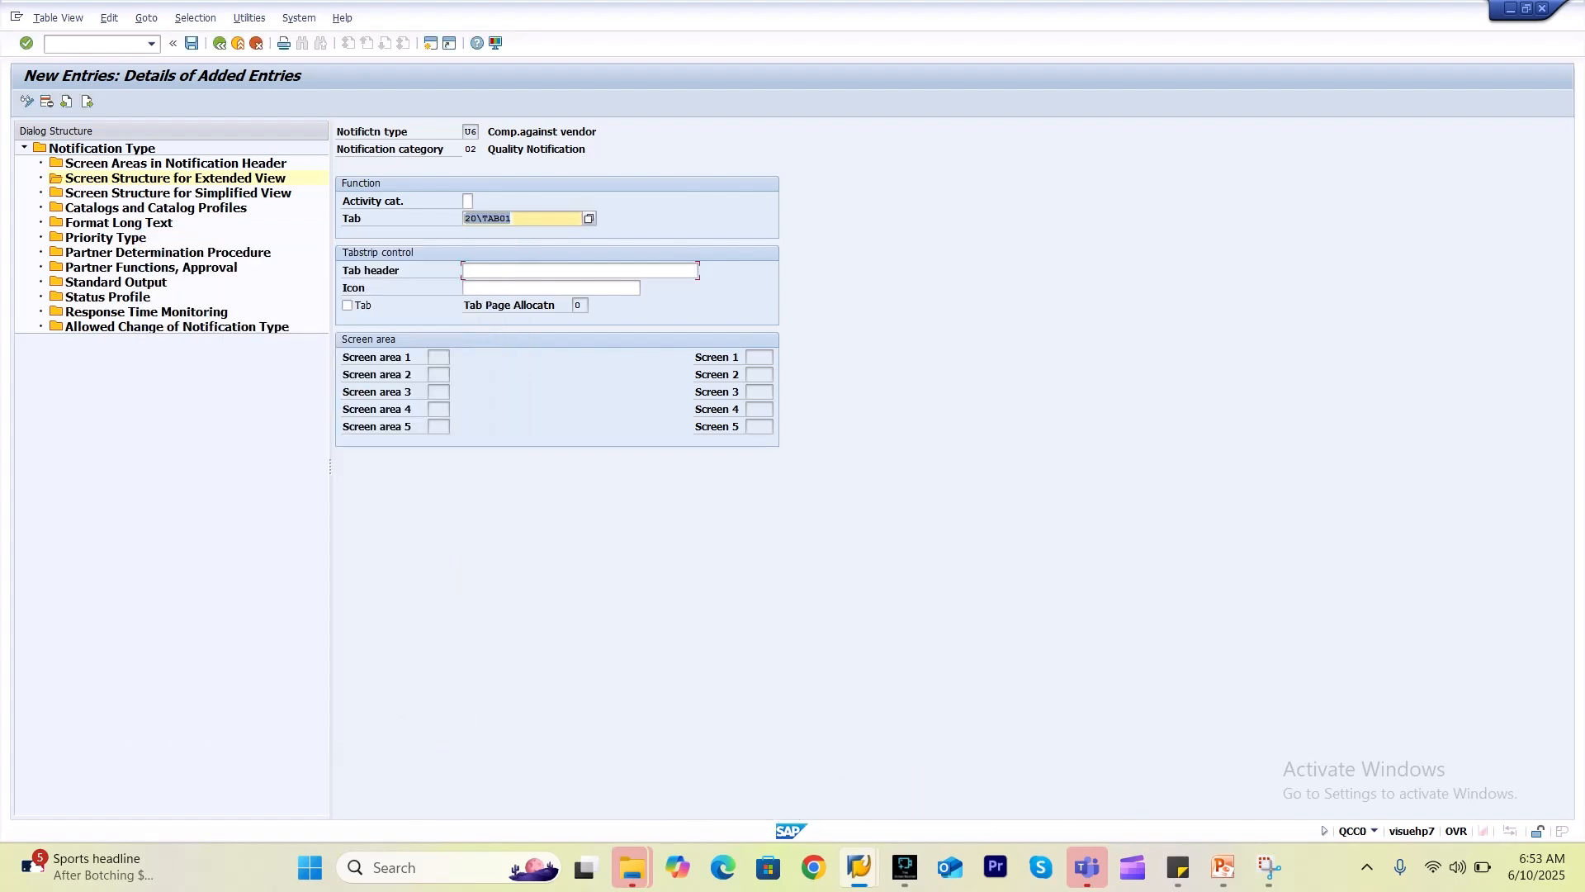
Set the header to 'Item overview', mark it as a tab, and save the entry.
left_click(579, 271)
key("Down")
key("Down")
key("Down")
key("Down")
key("Down")
key("Down")
key("Down")
key("Down")
key("Down")
key("Down")
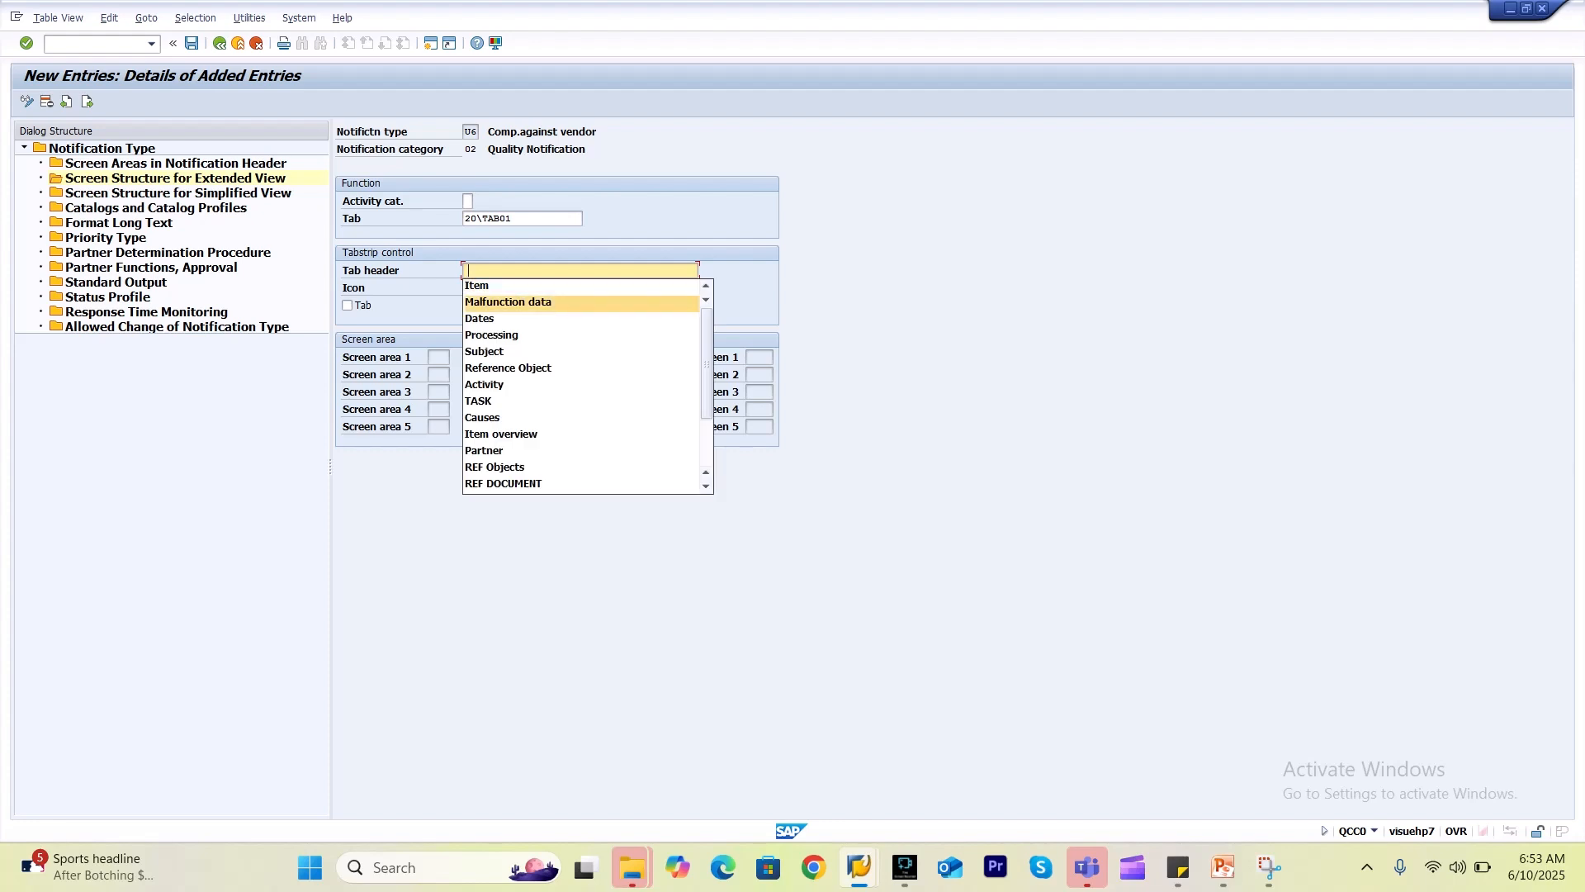
key("Return")
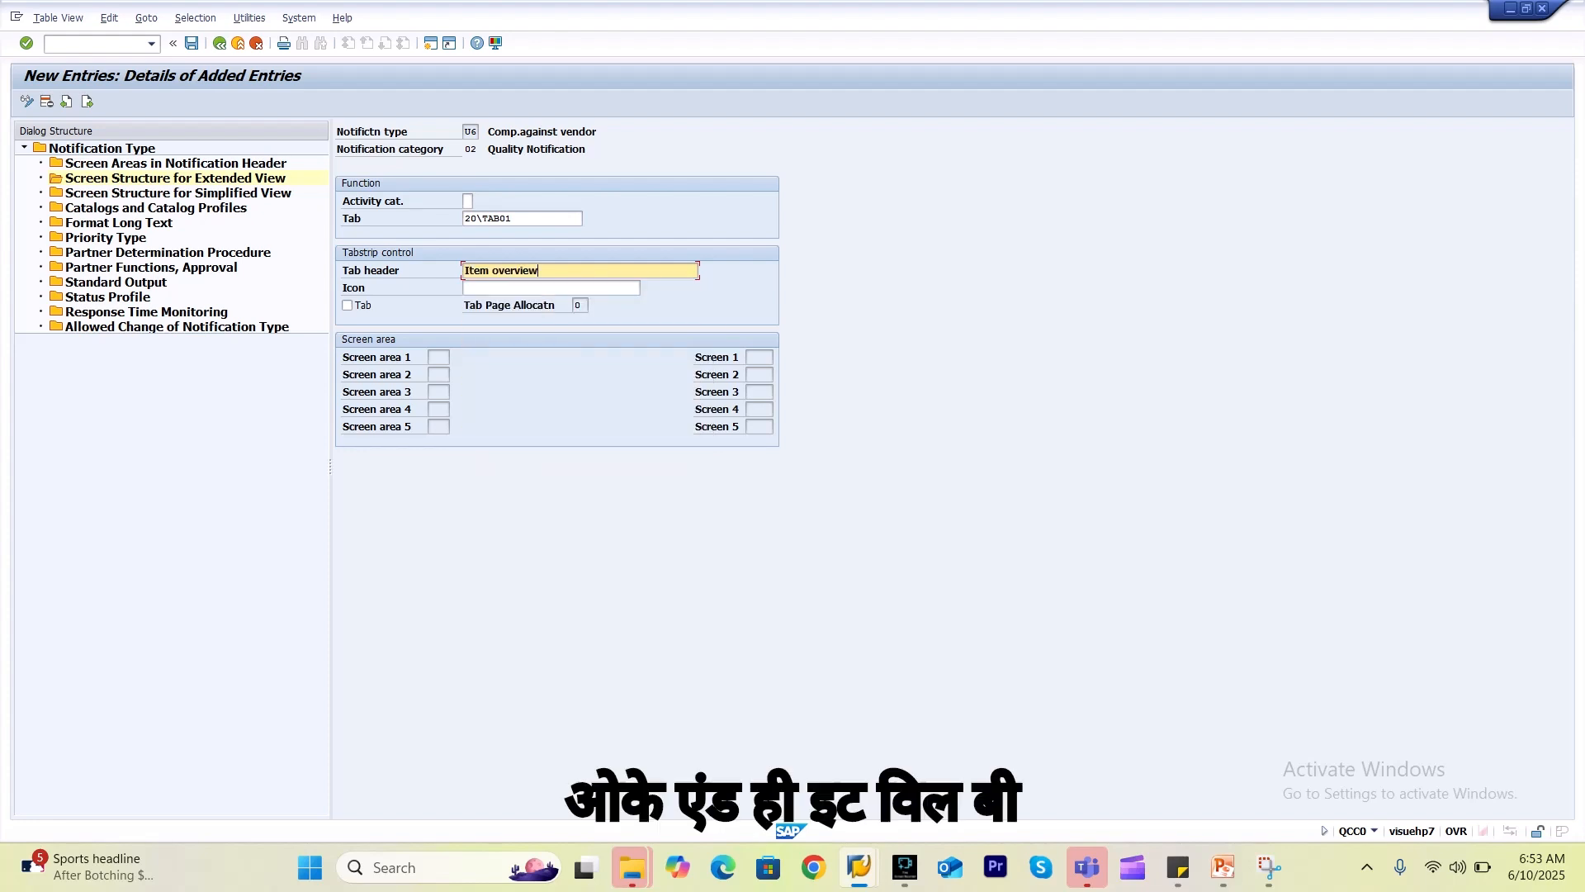
left_click(347, 305)
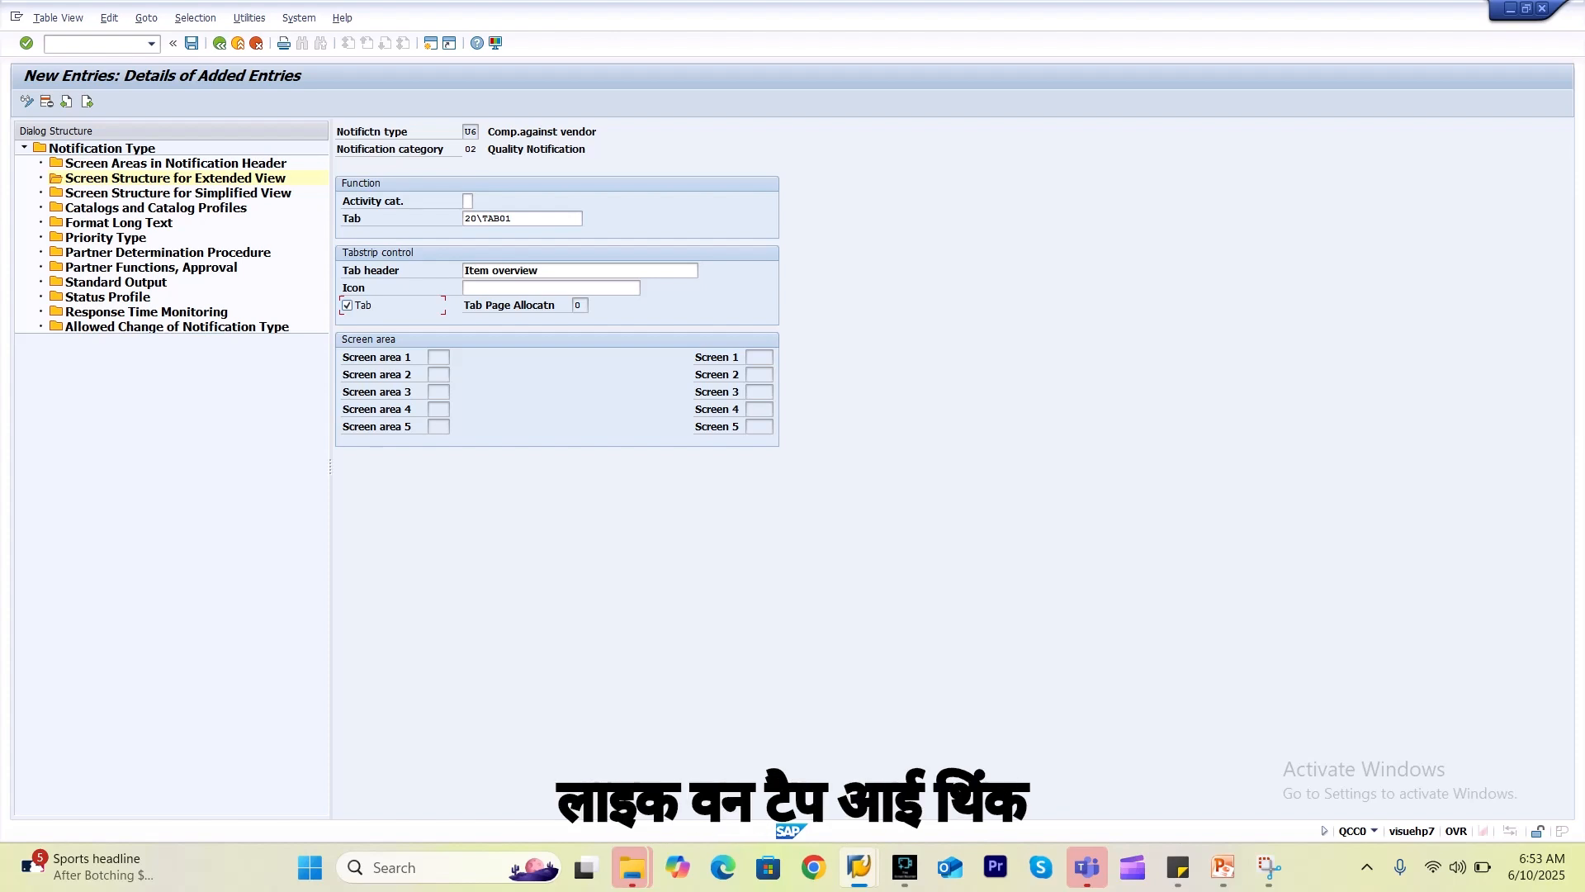
key("alt+Tab")
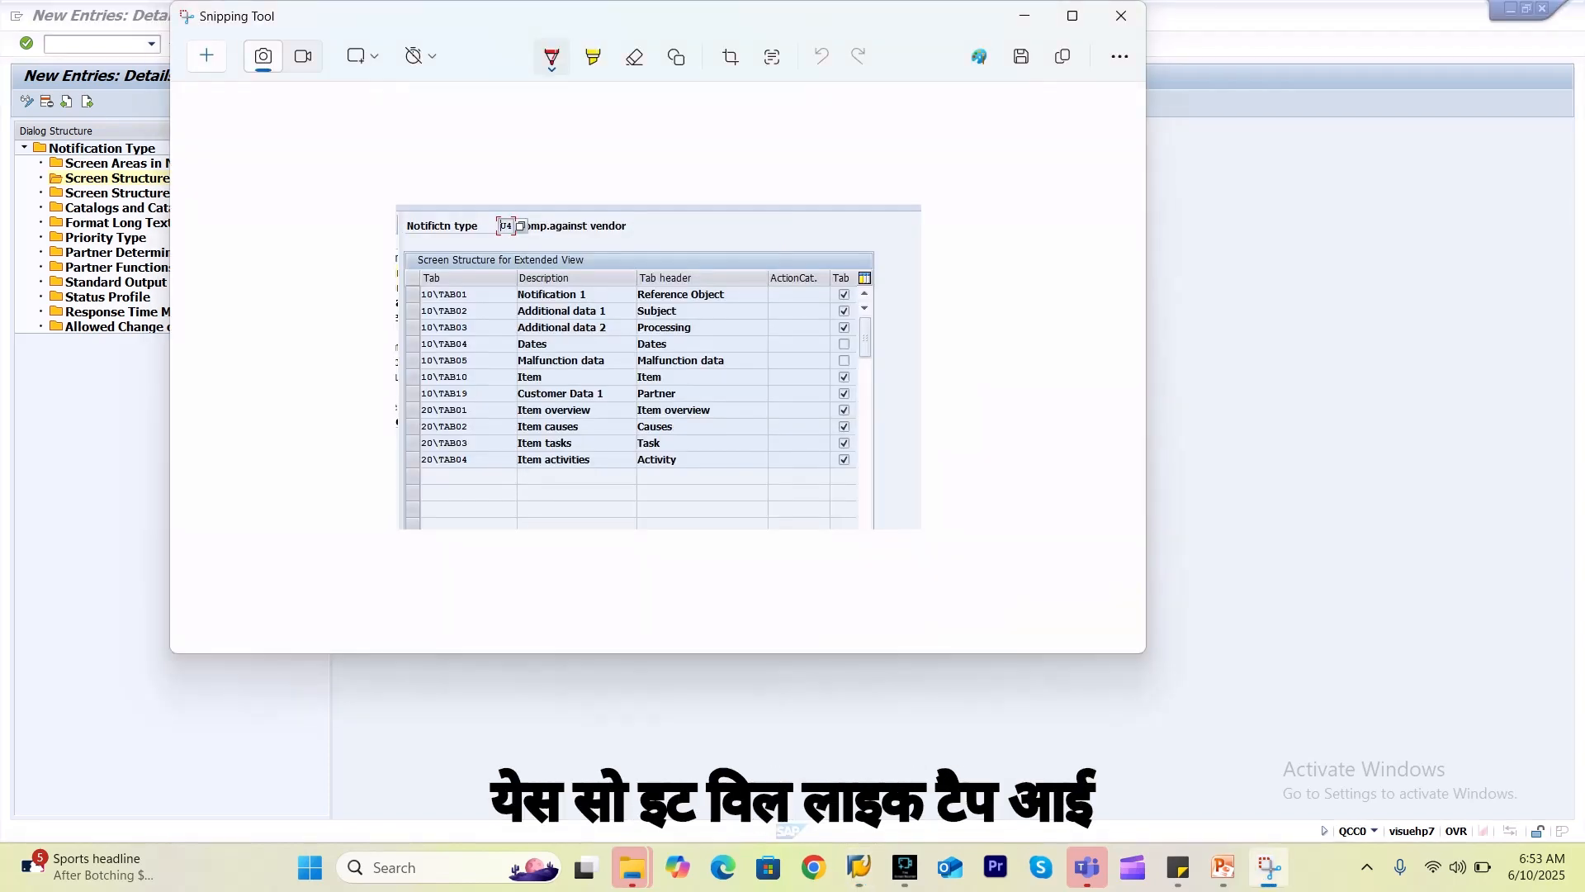
key("alt+Tab")
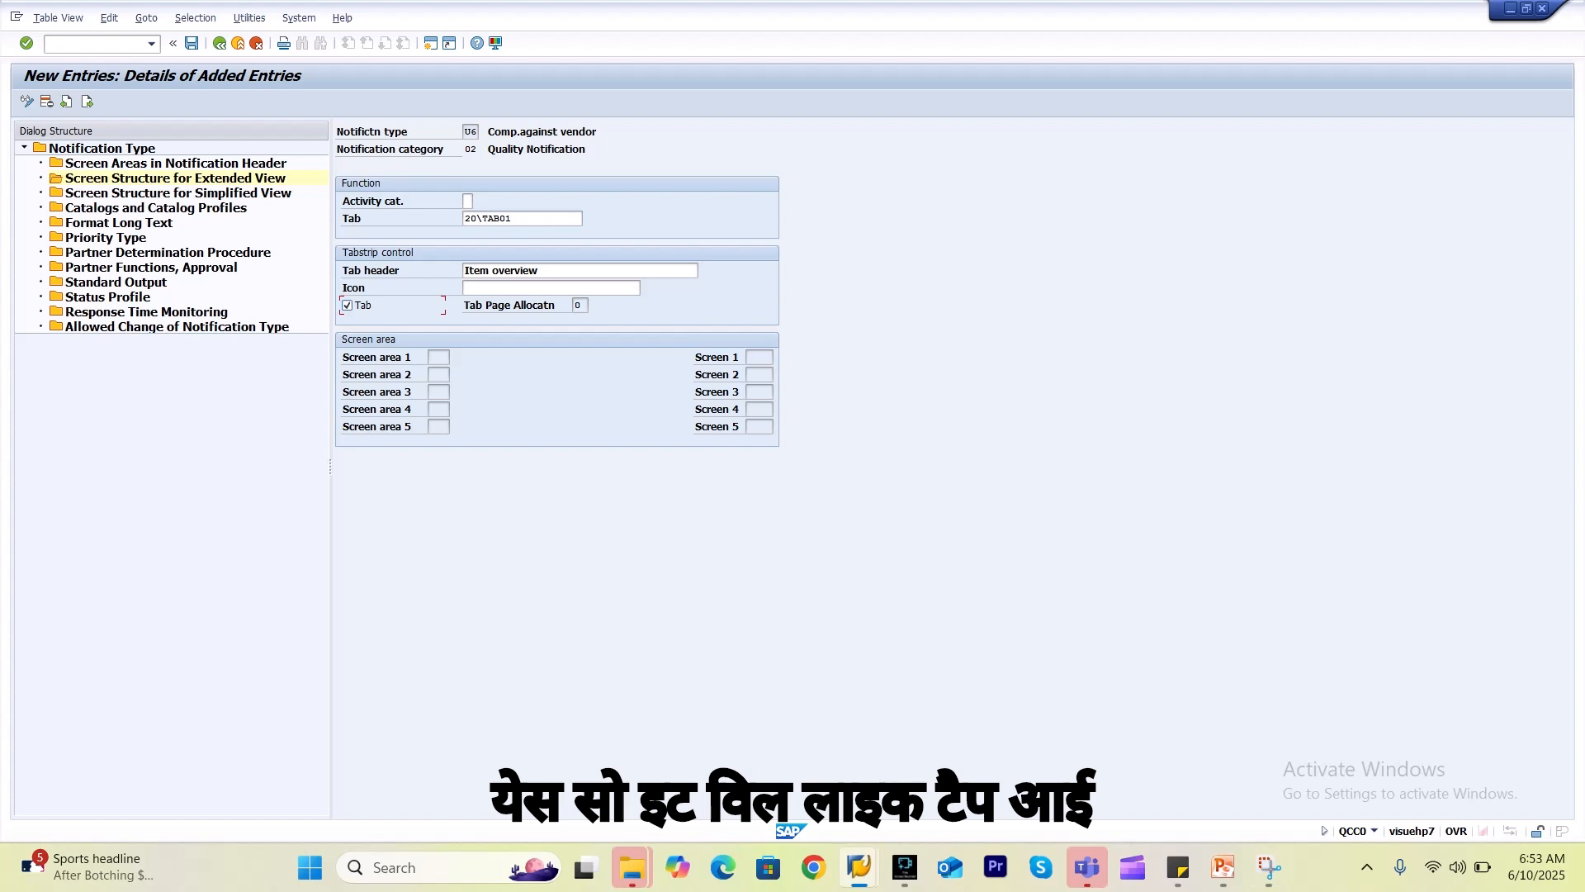
key("Return")
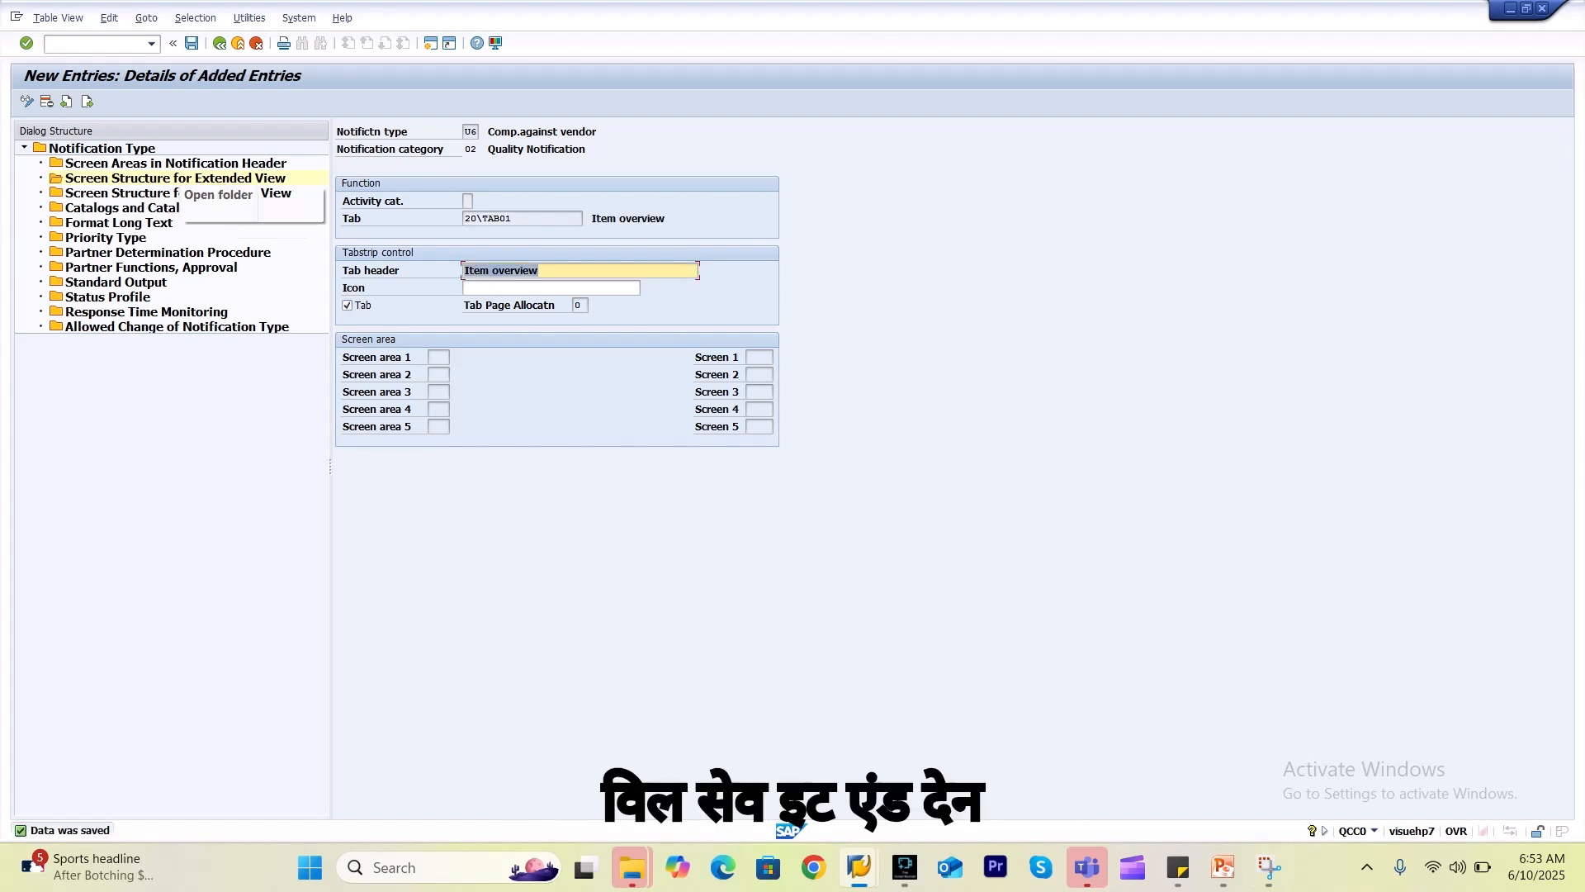
left_click(87, 102)
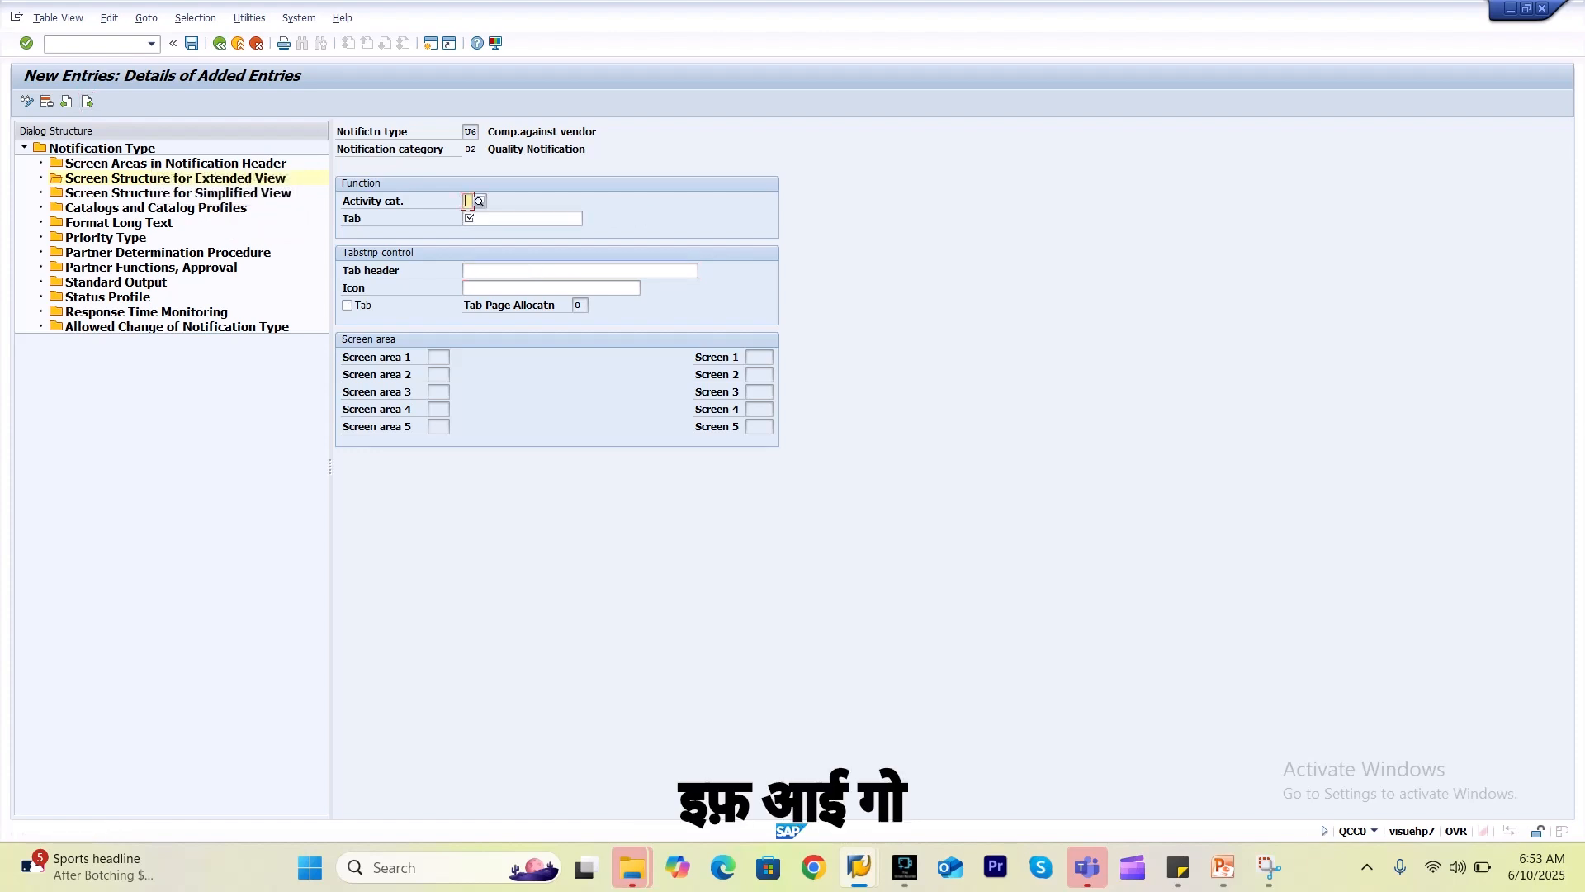
Add tab 20\TAB02 Item causes with header 'Causes' and save it.
left_click(516, 219)
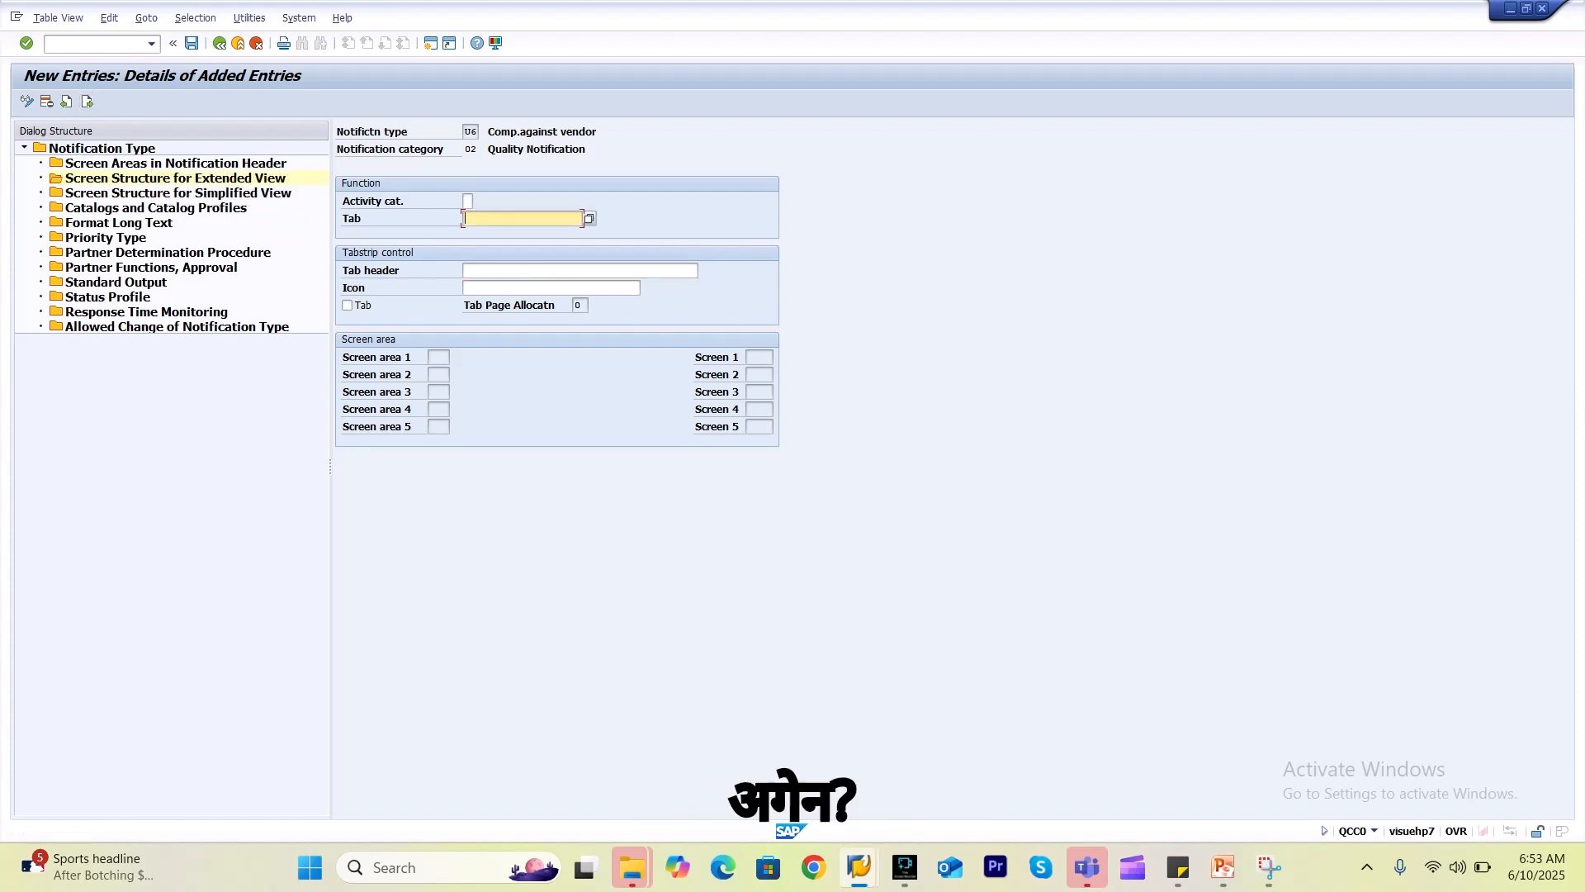
key("F4")
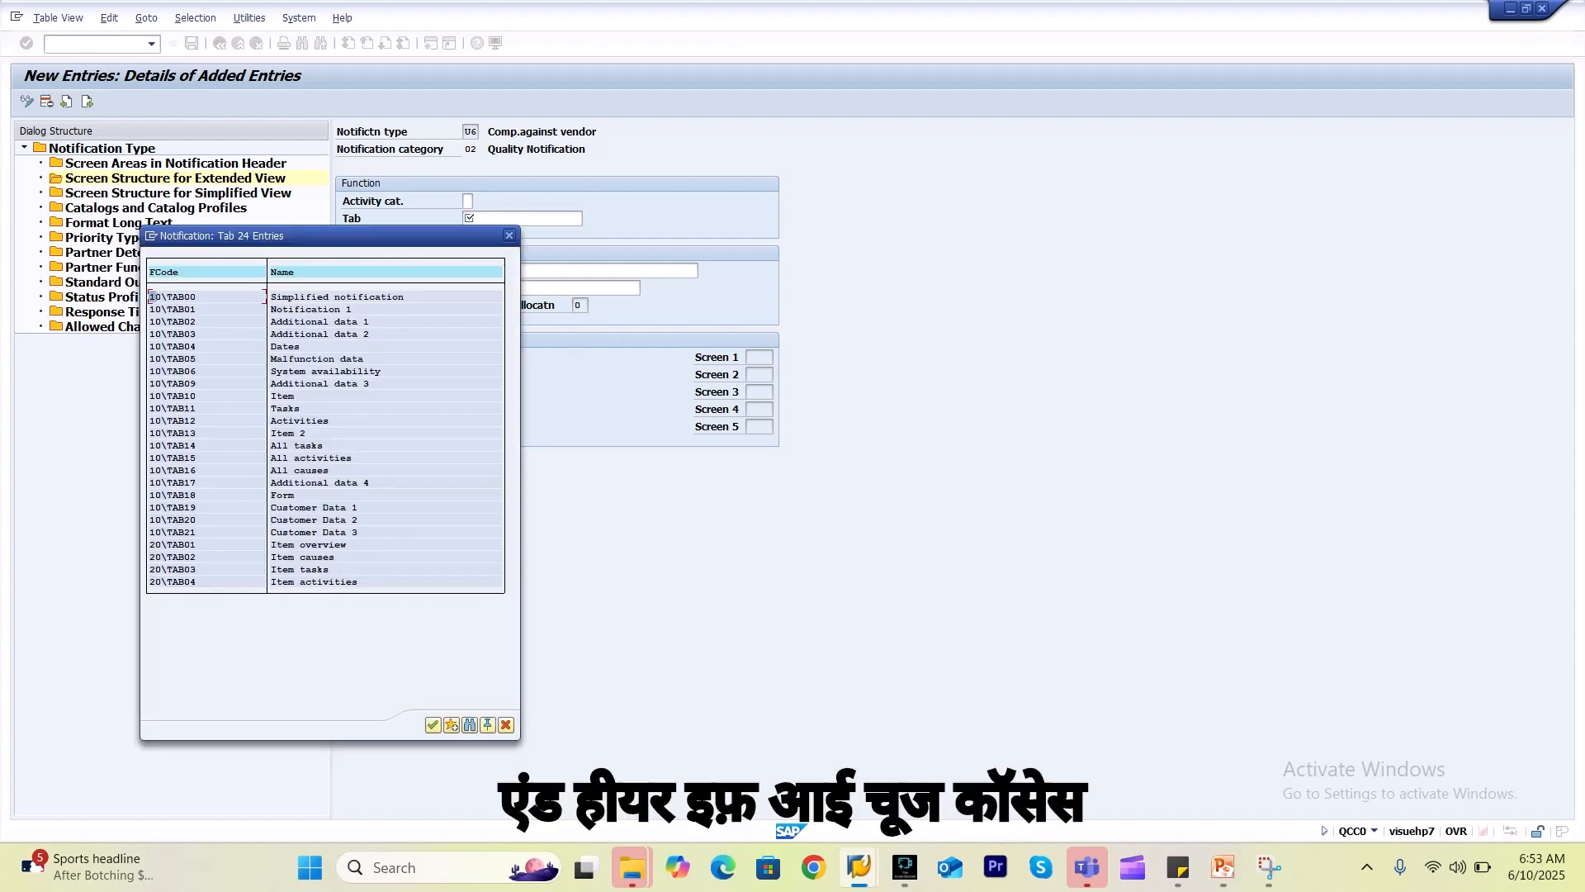
double_click(315, 556)
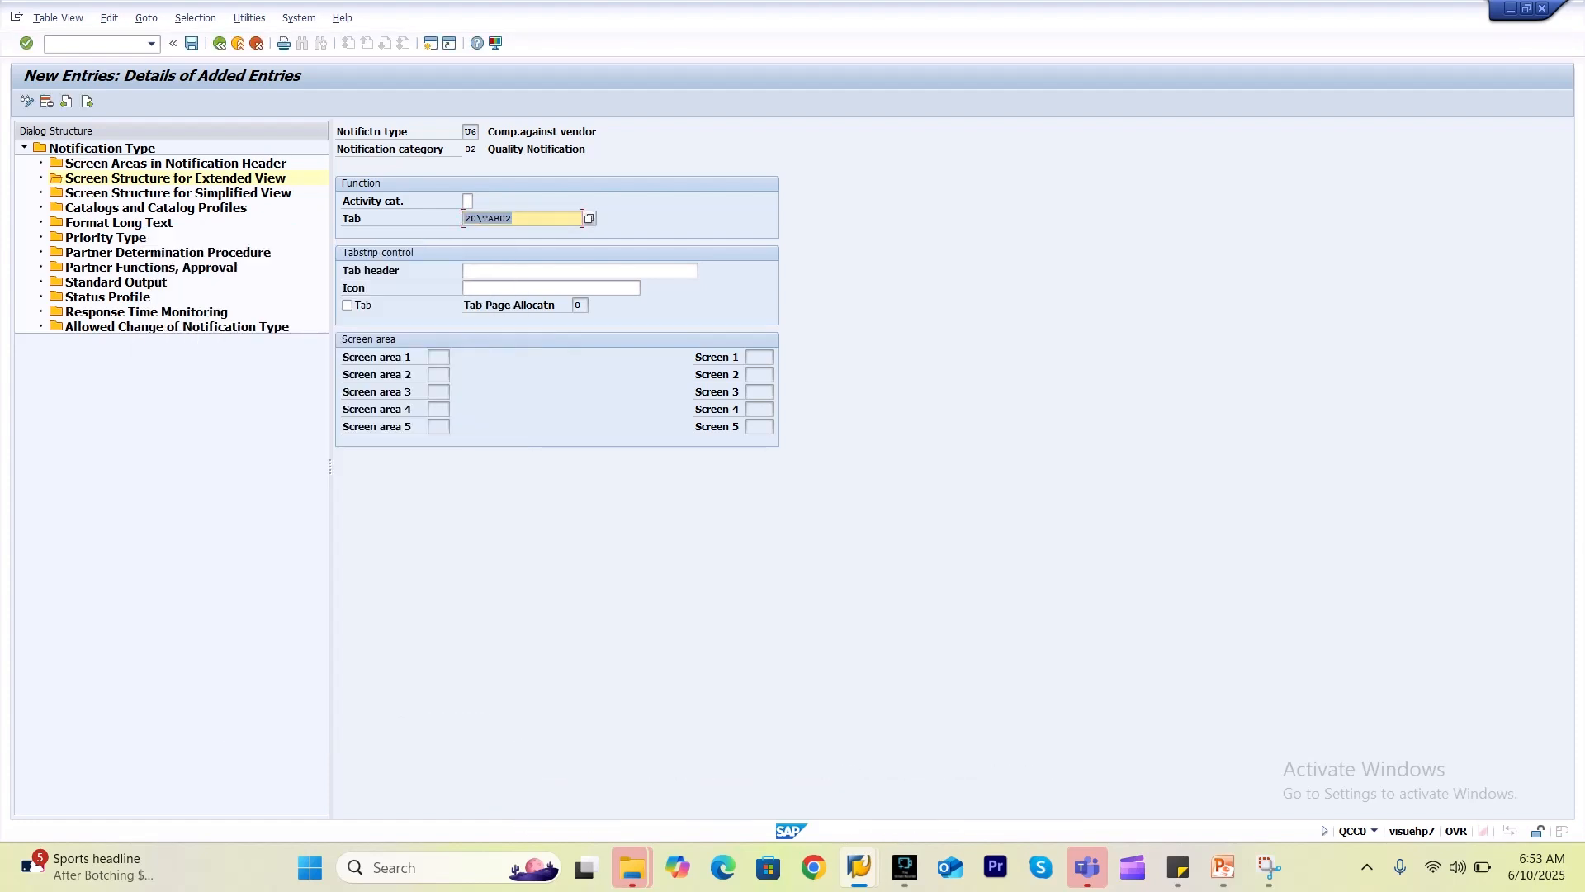
left_click(569, 271)
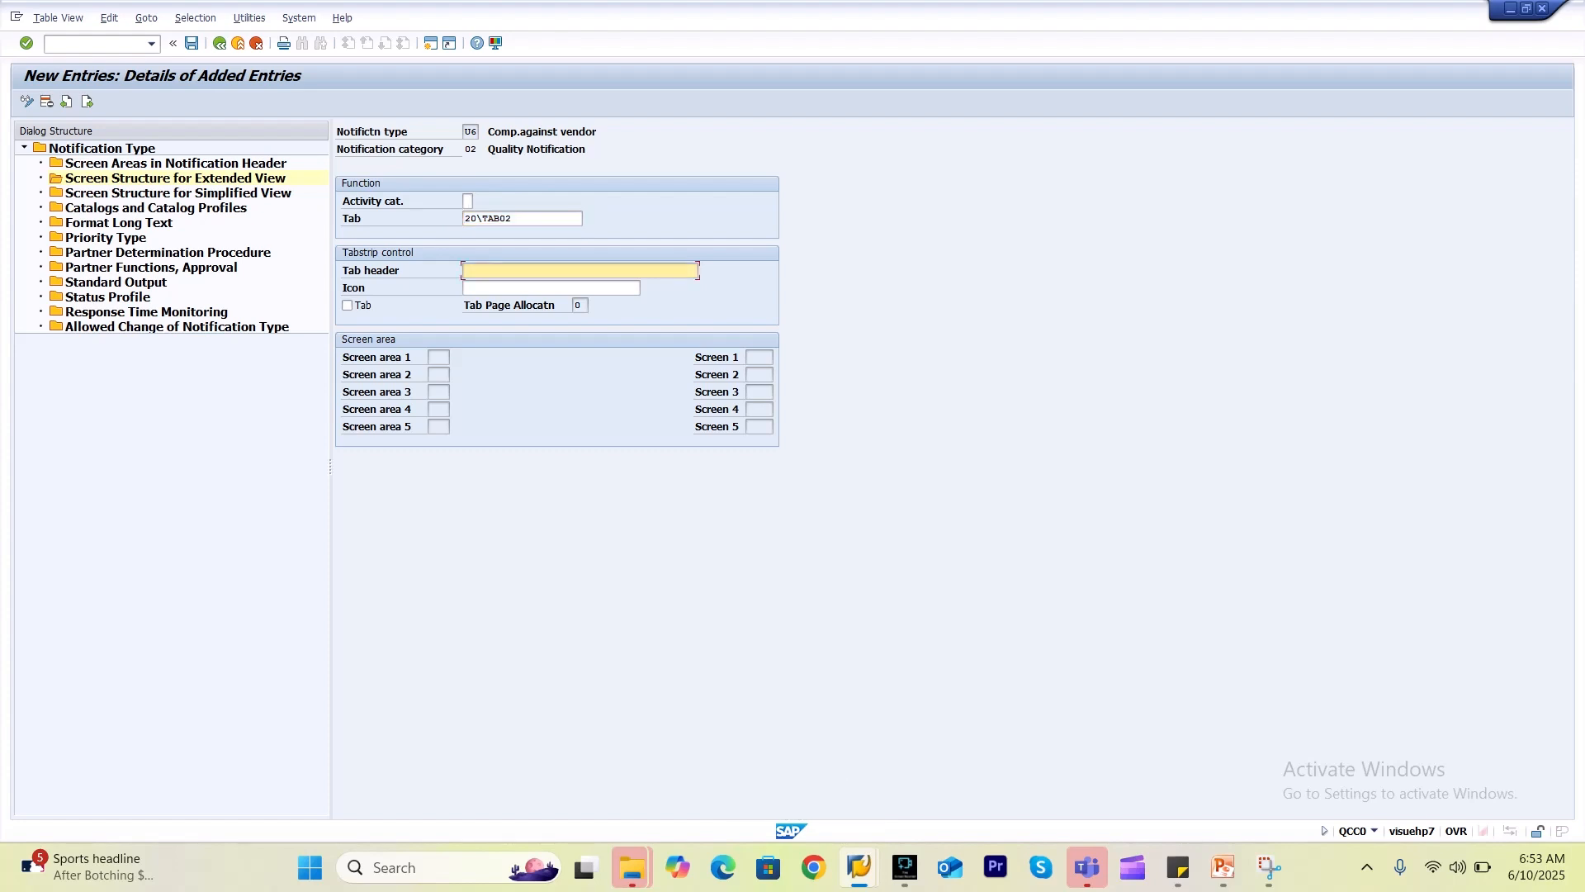
left_click(570, 271)
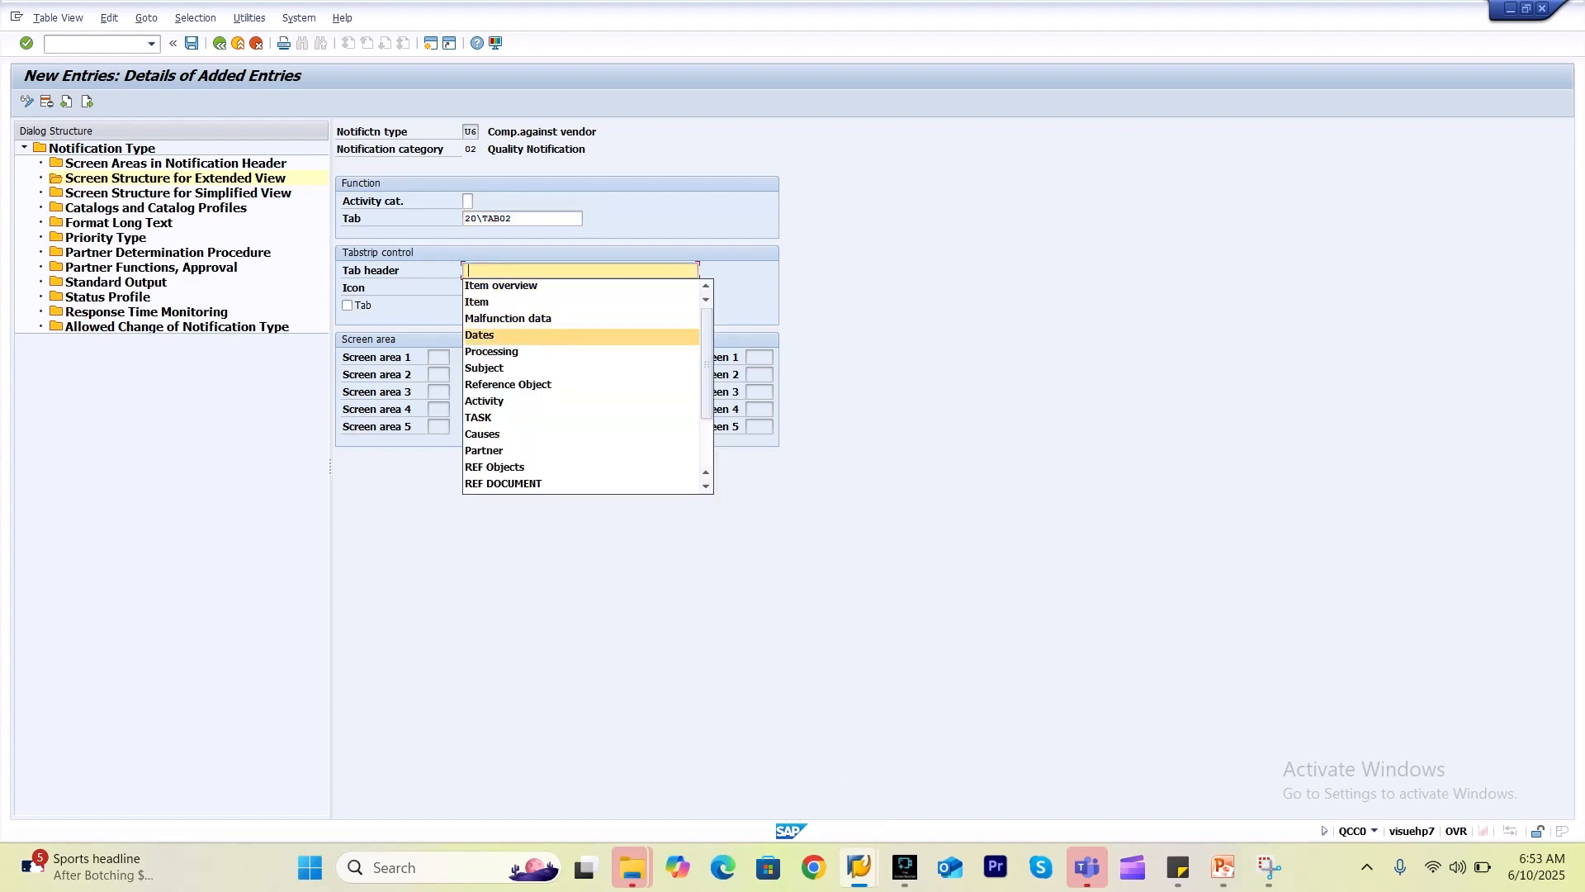
key("Down")
key("Down")
key("Return")
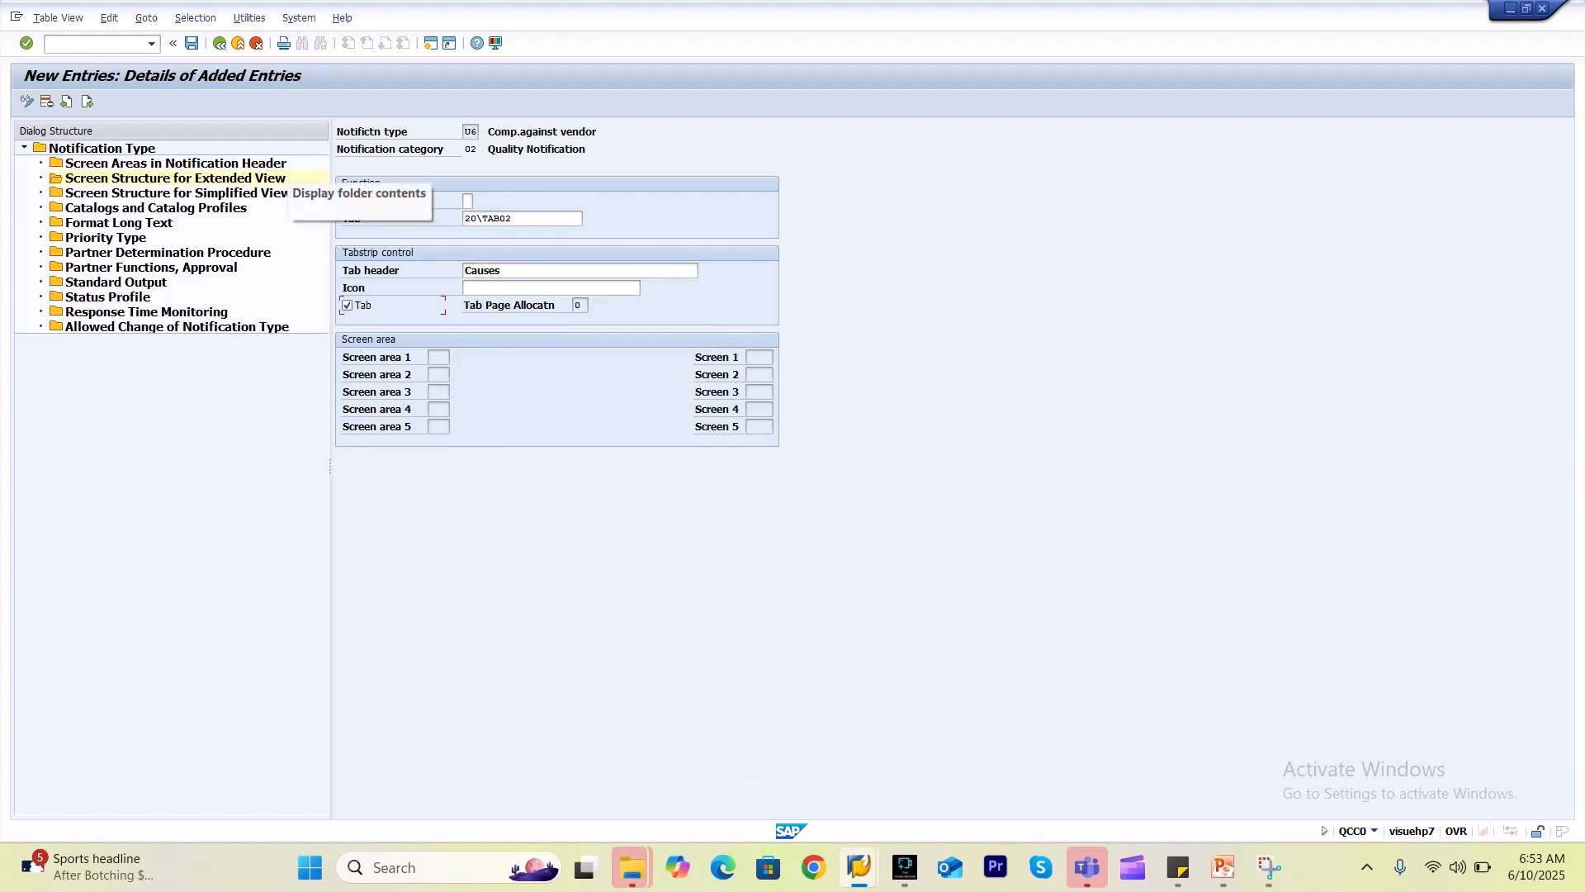
left_click(191, 43)
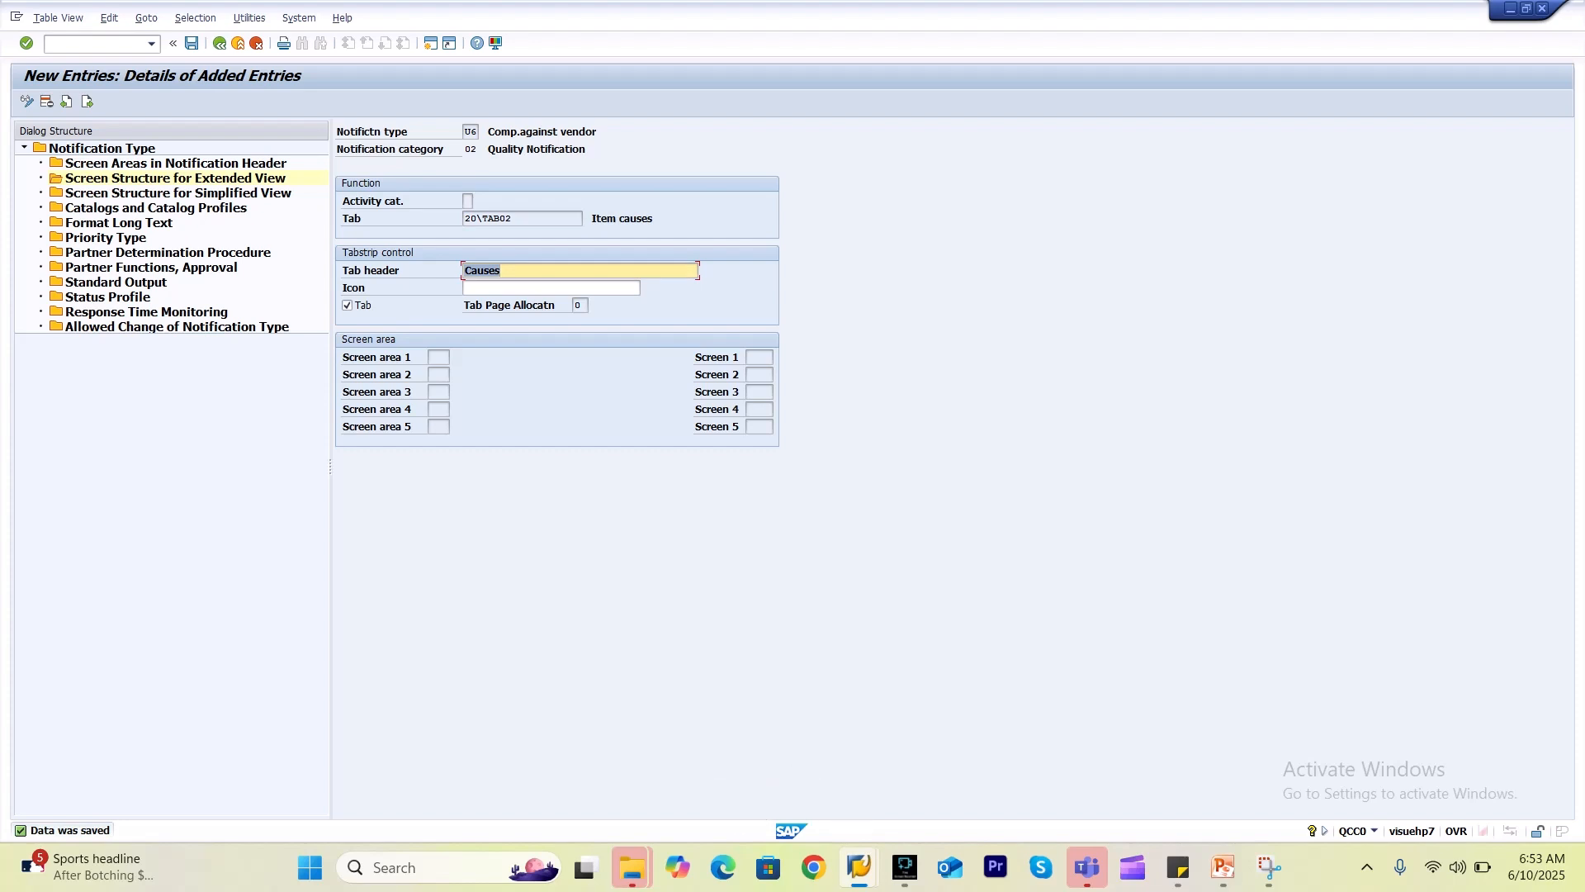
left_click(87, 101)
Add tab 20\TAB03 Item tasks headed 'TASK', marked as a tab, and save it.
left_click(512, 219)
key("F4")
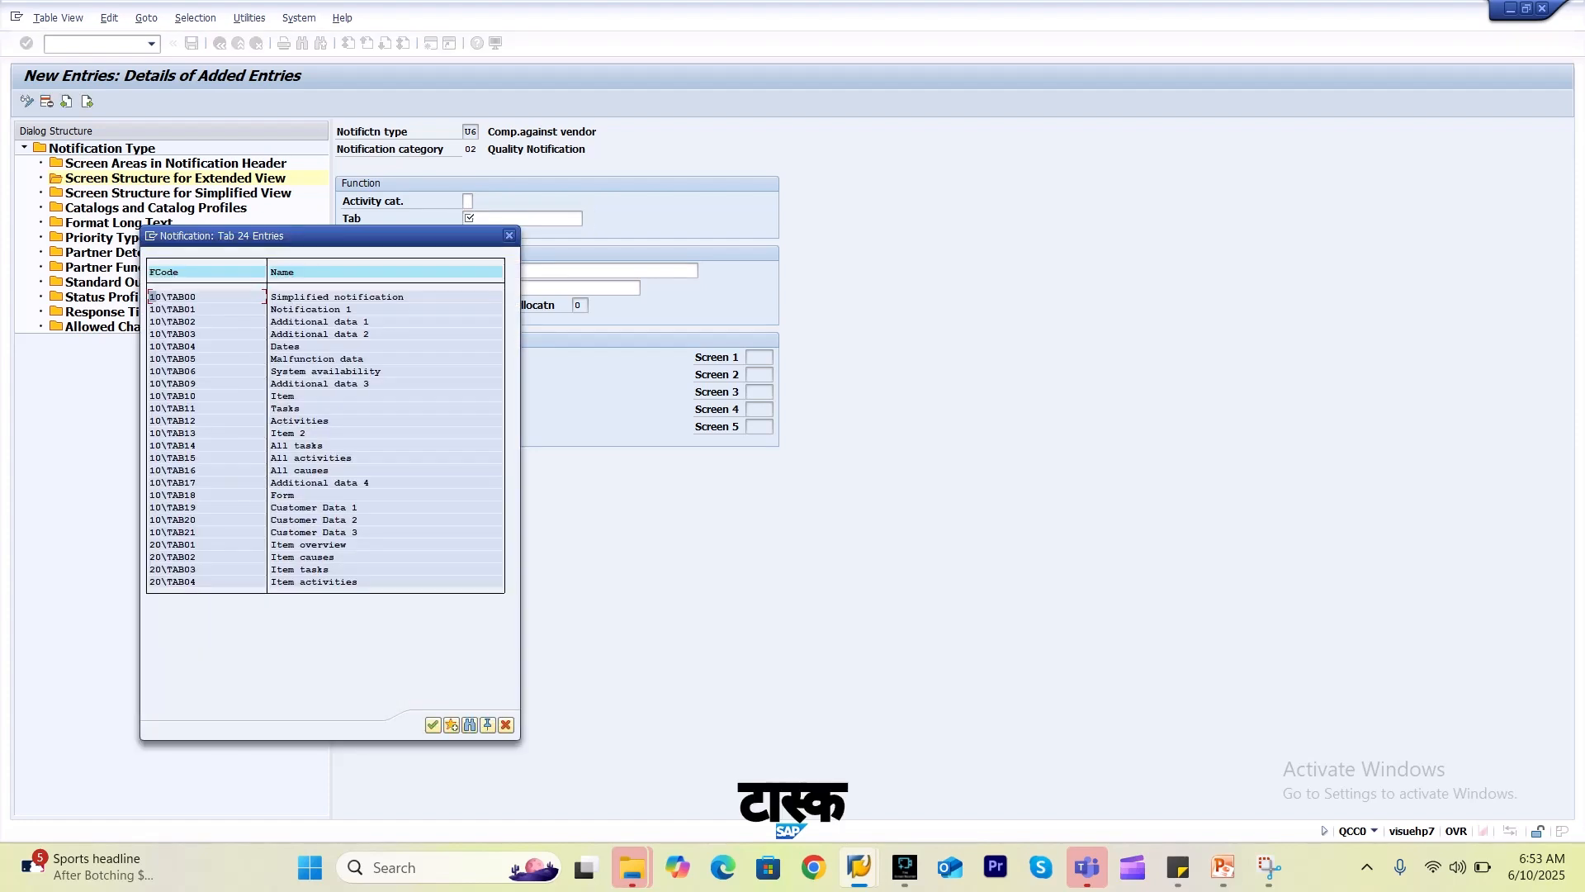
double_click(320, 569)
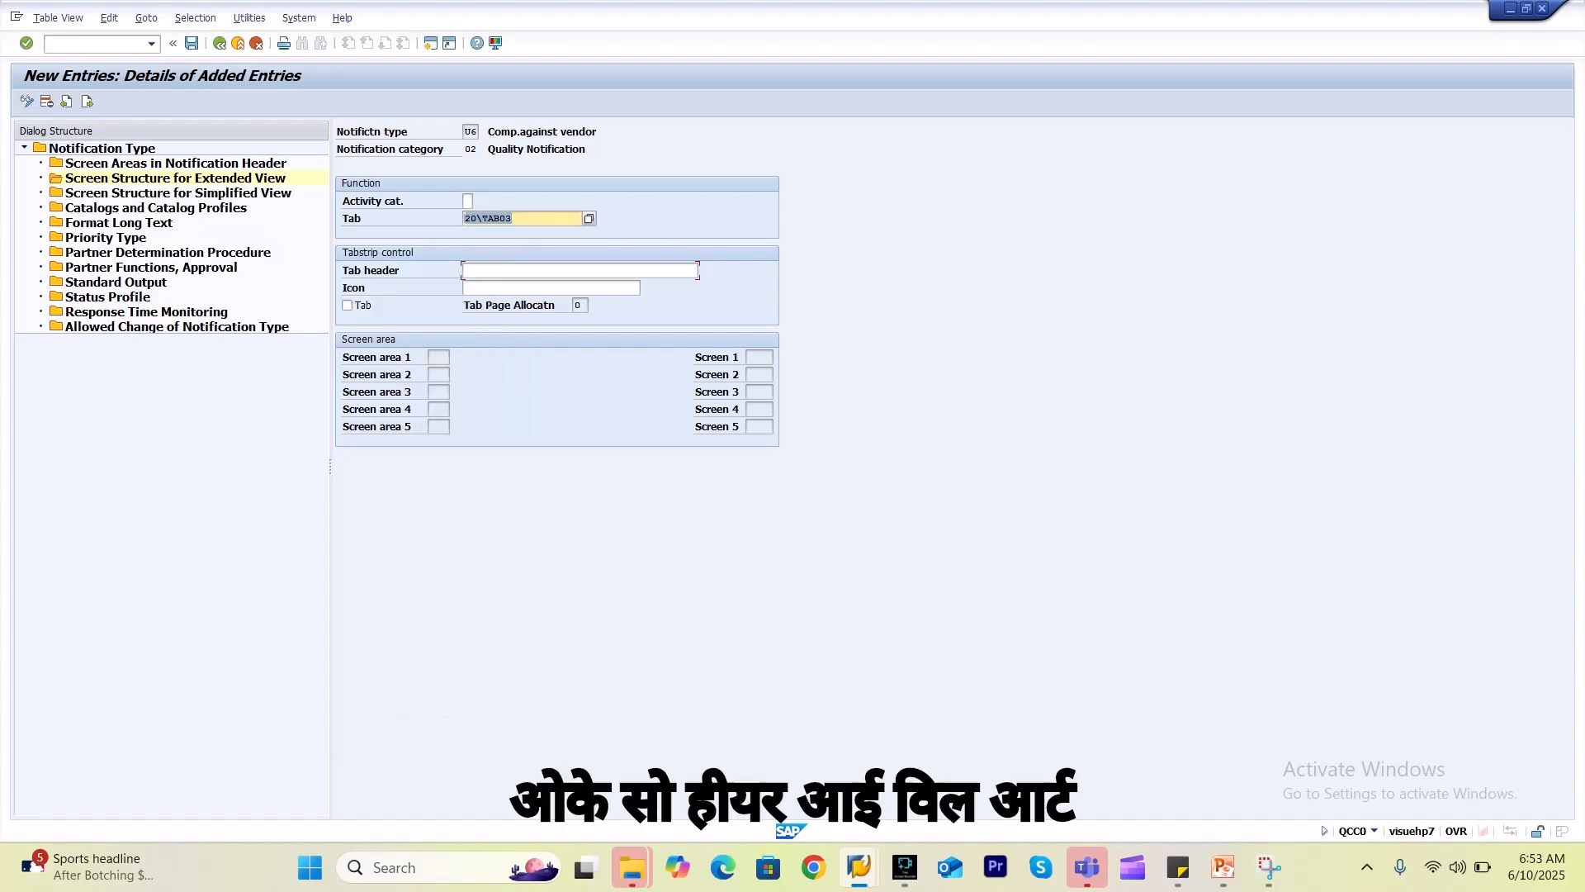
left_click(562, 271)
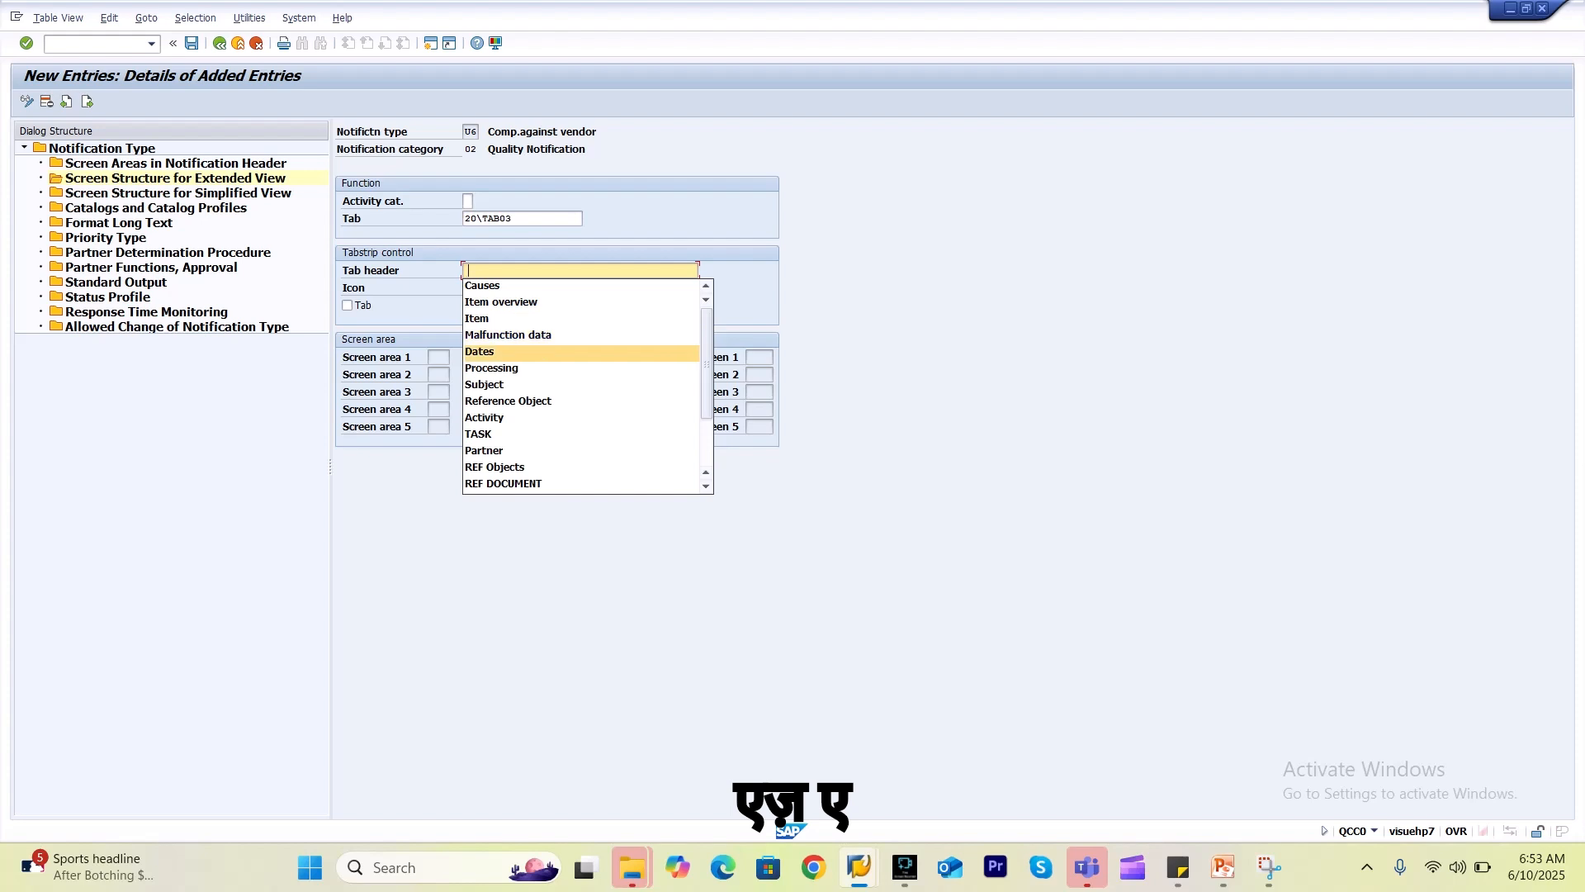
key("Up")
key("Return")
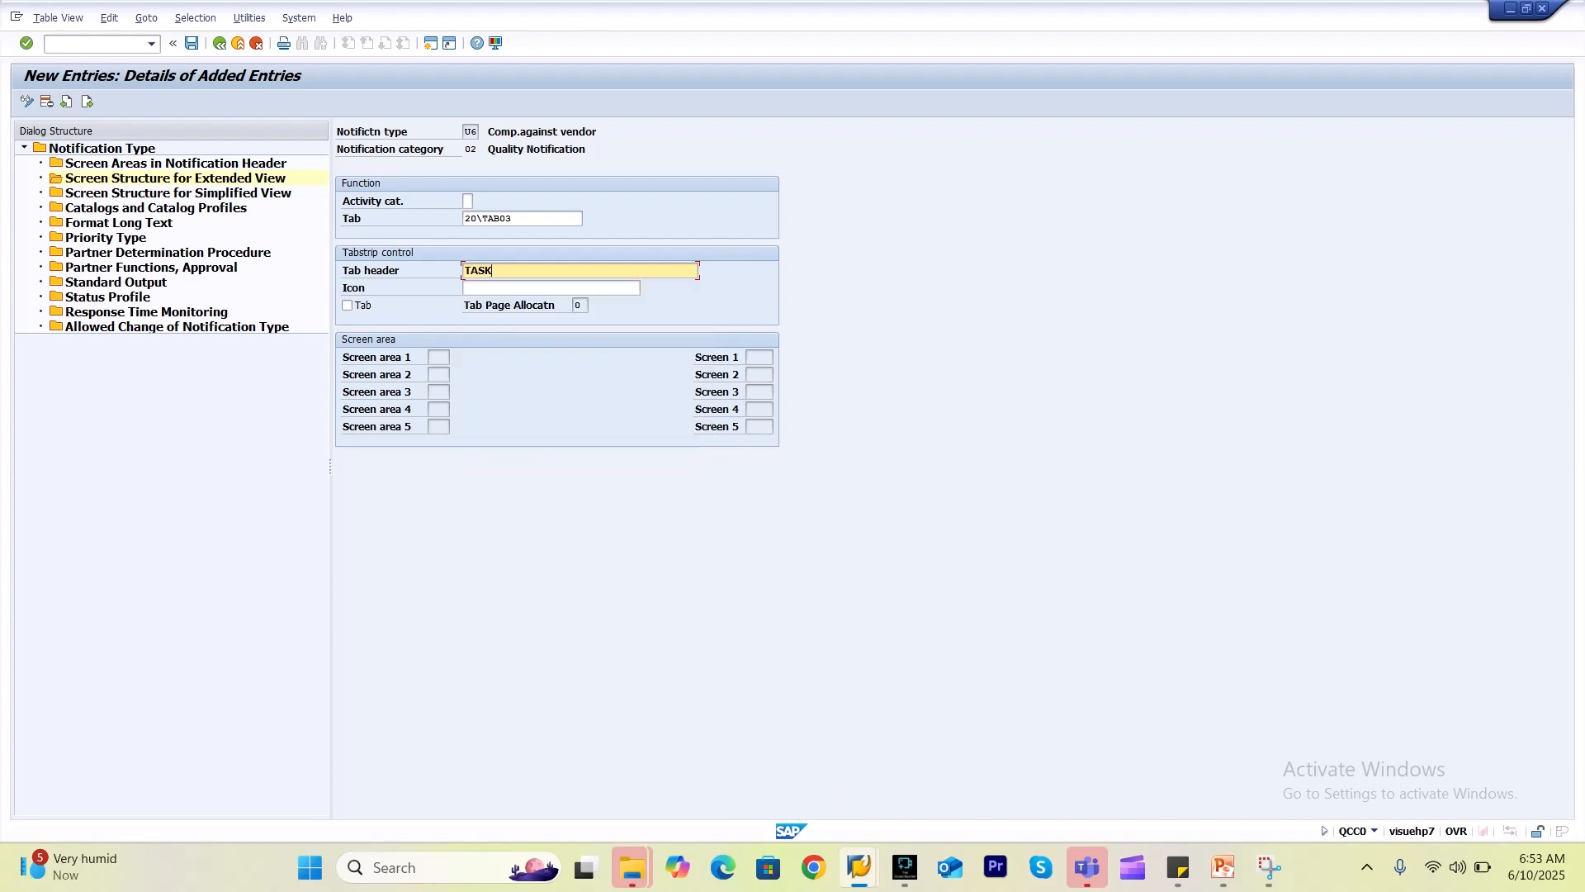
left_click(348, 306)
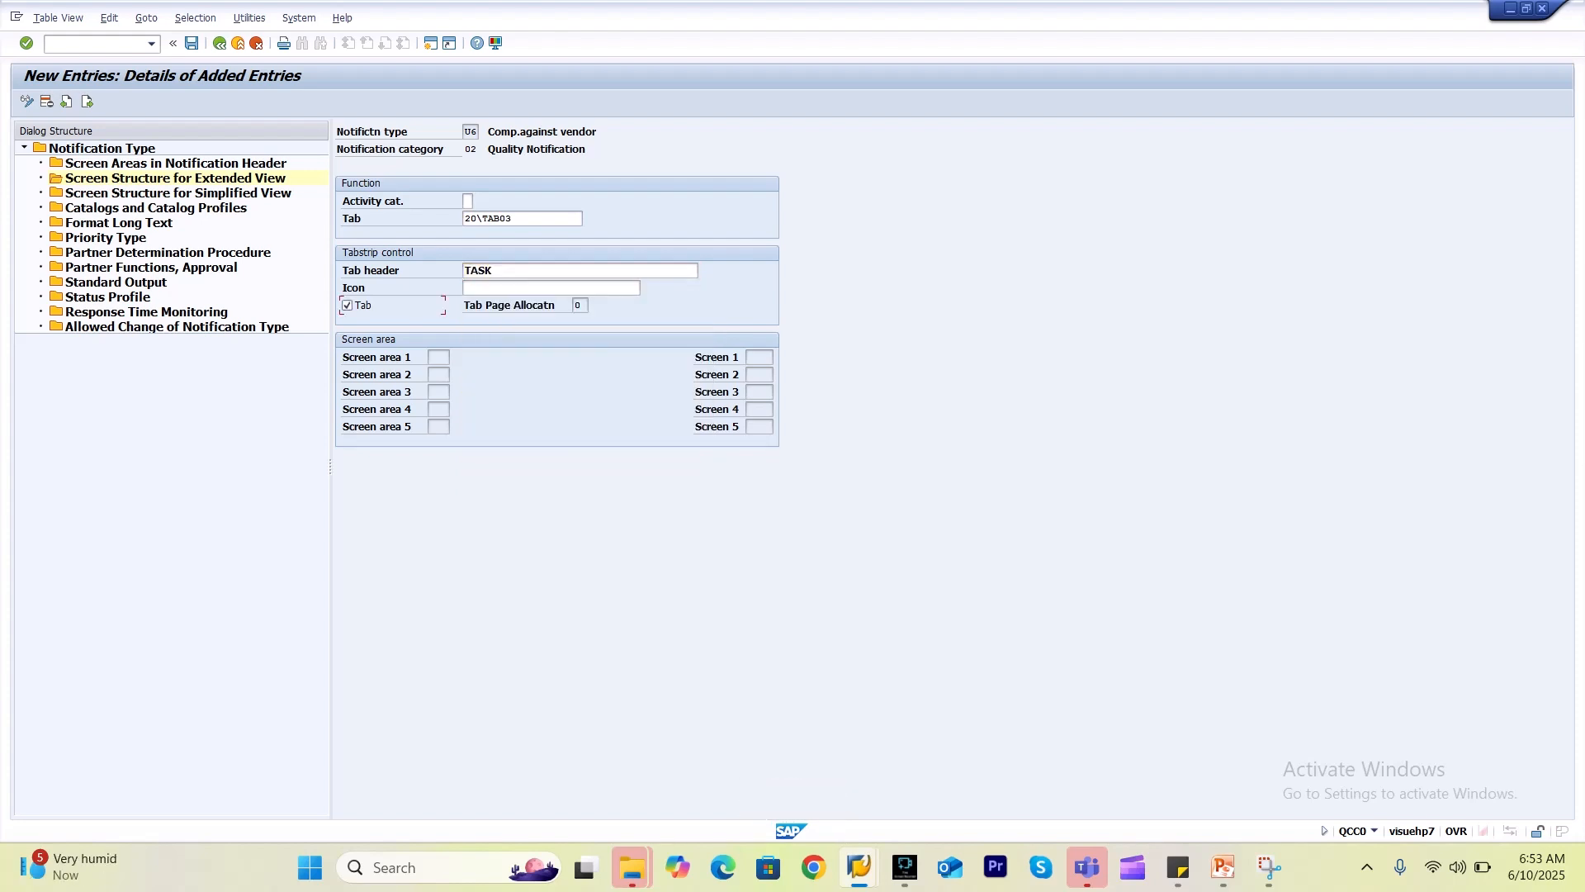
key("ctrl+s")
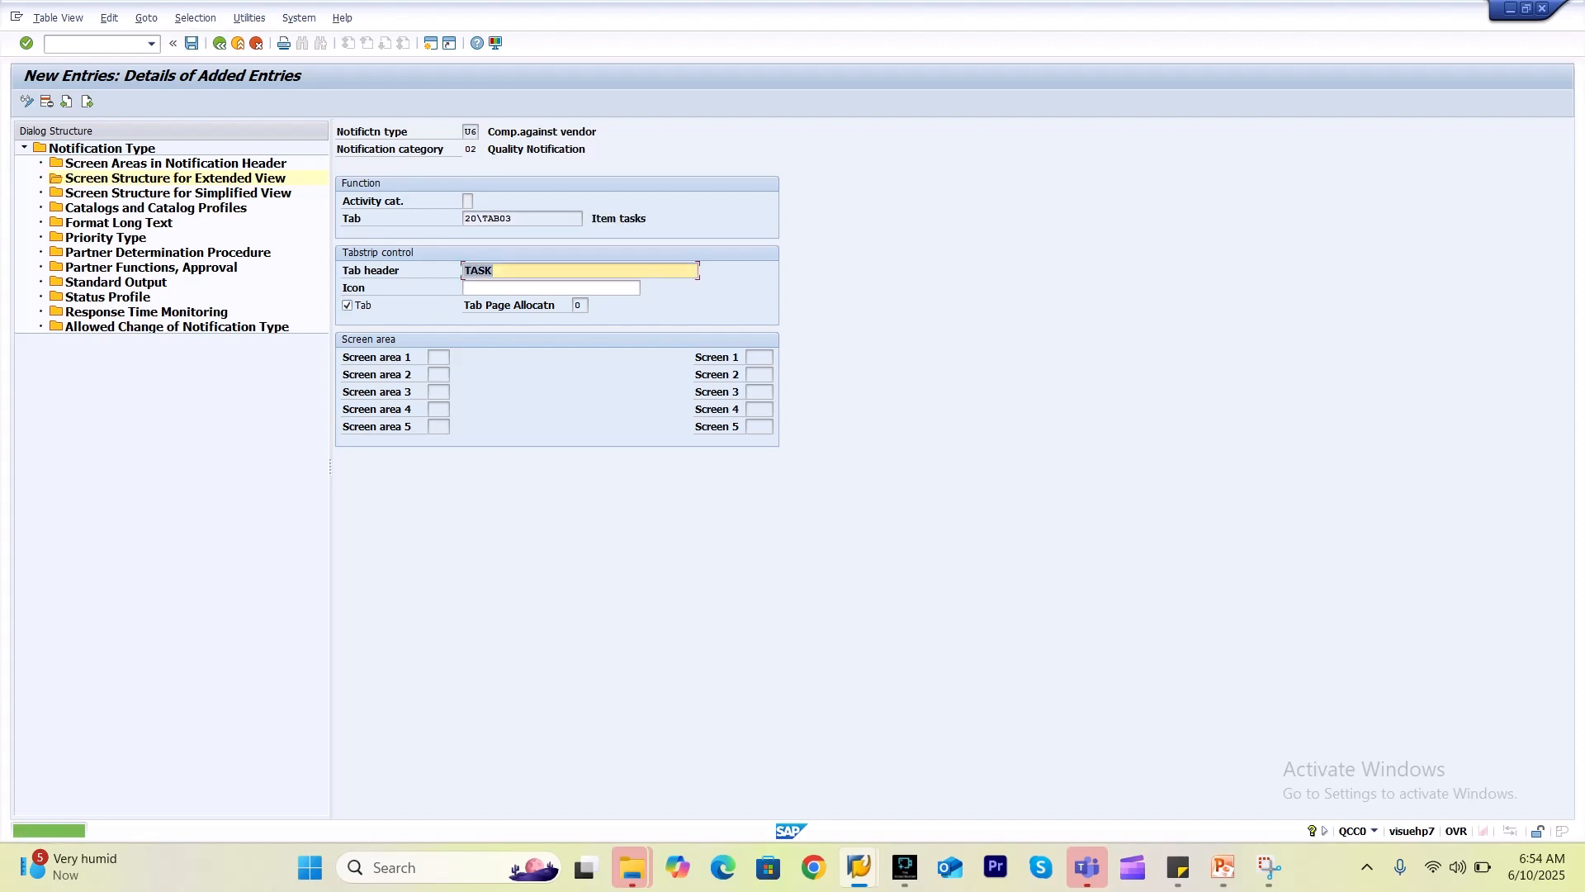
Add tab 20\TAB04 Item activities headed 'Activity', marked as a tab, and save it.
left_click(87, 102)
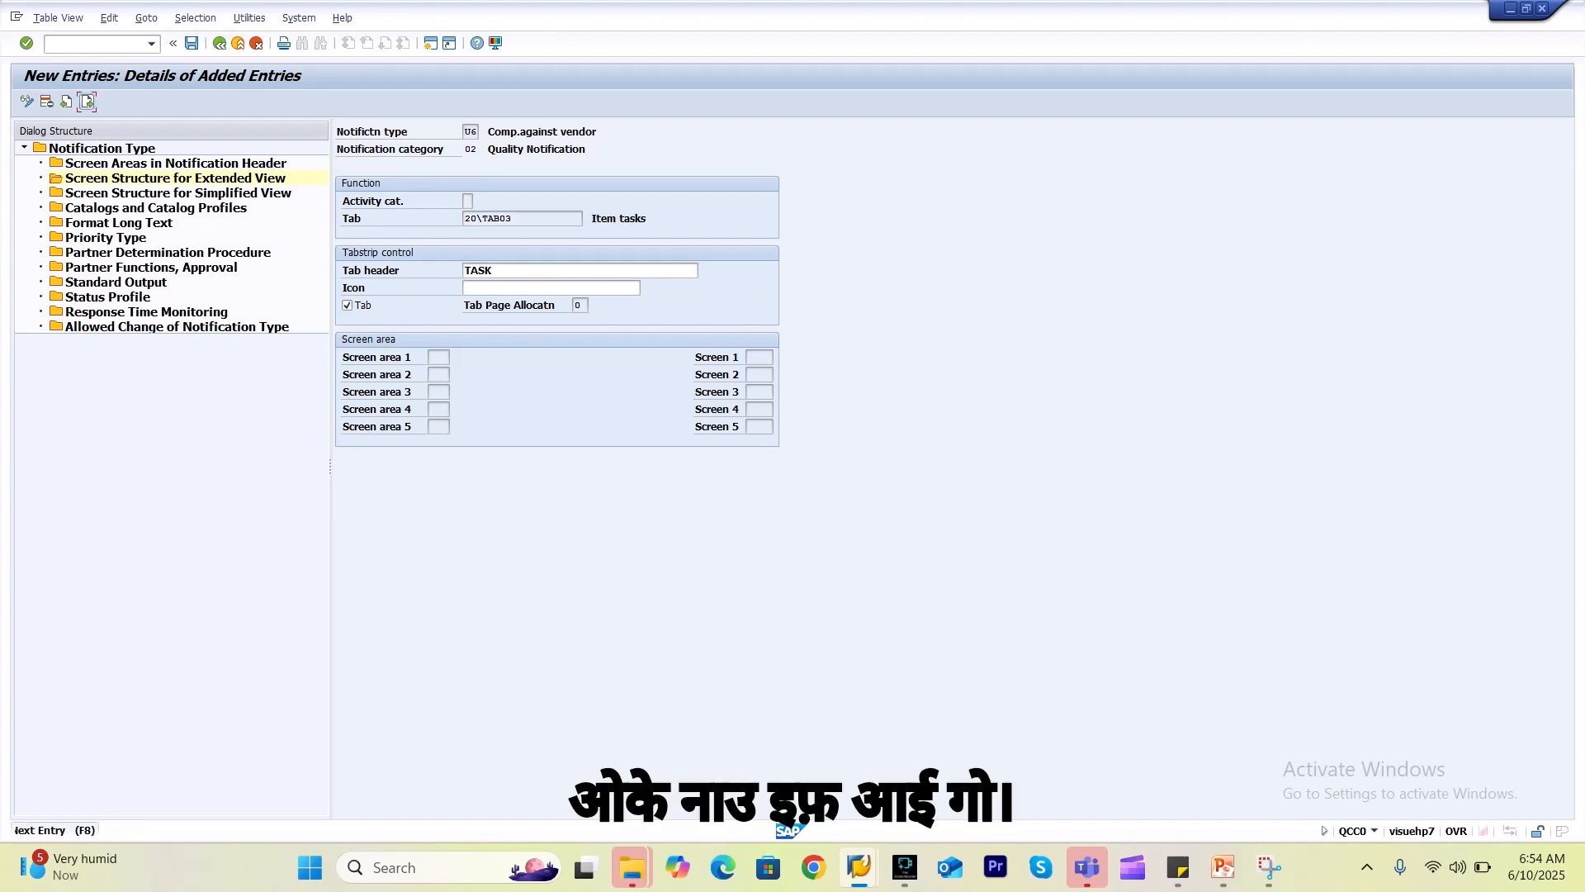
left_click(522, 218)
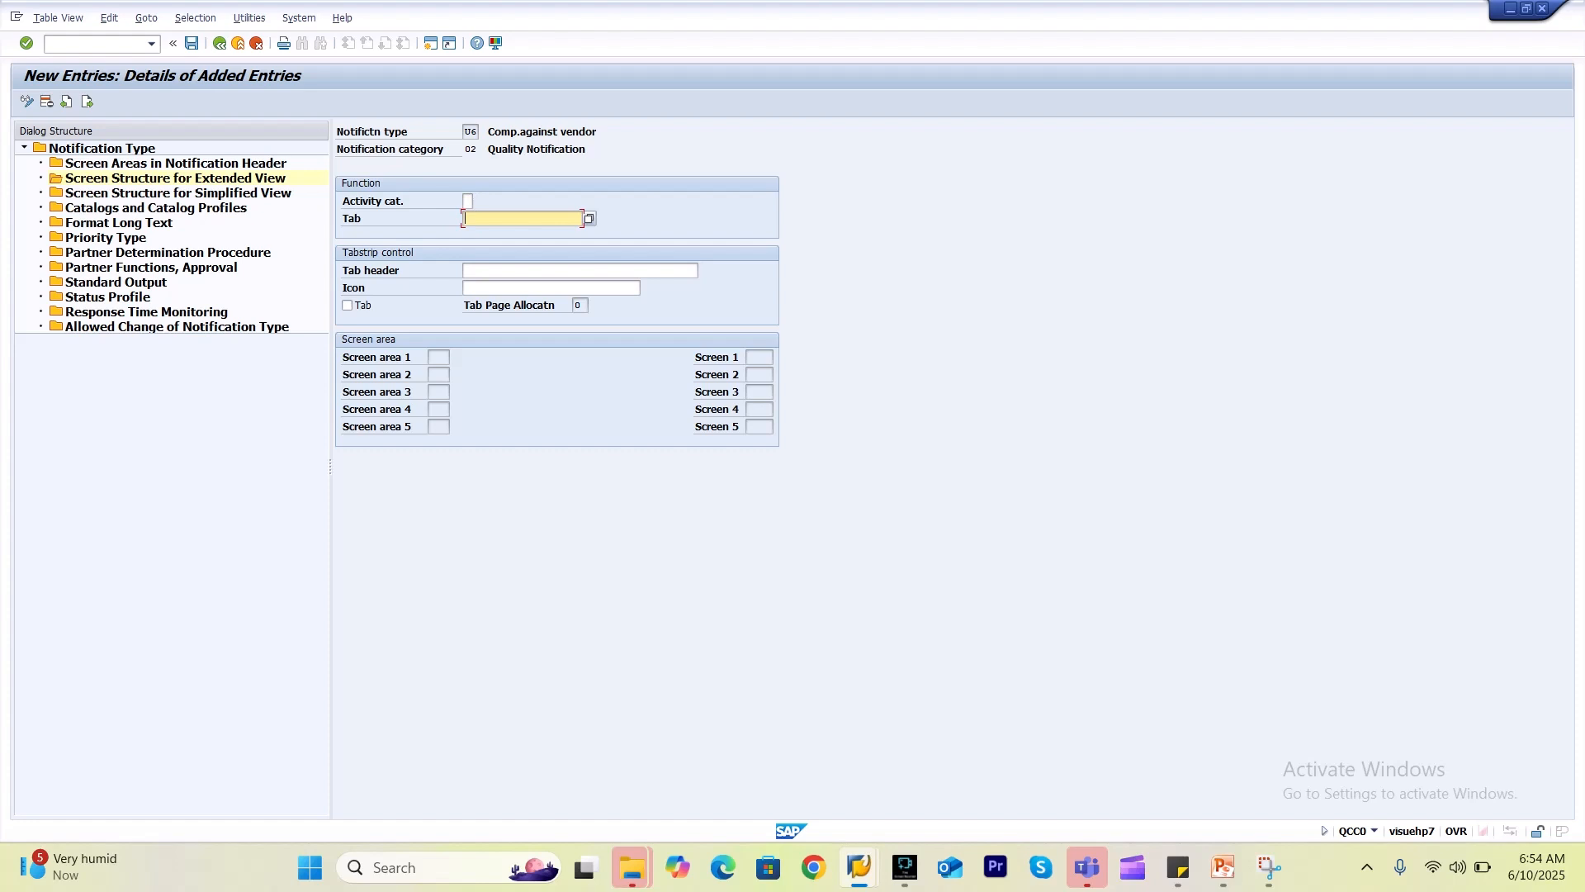
key("F4")
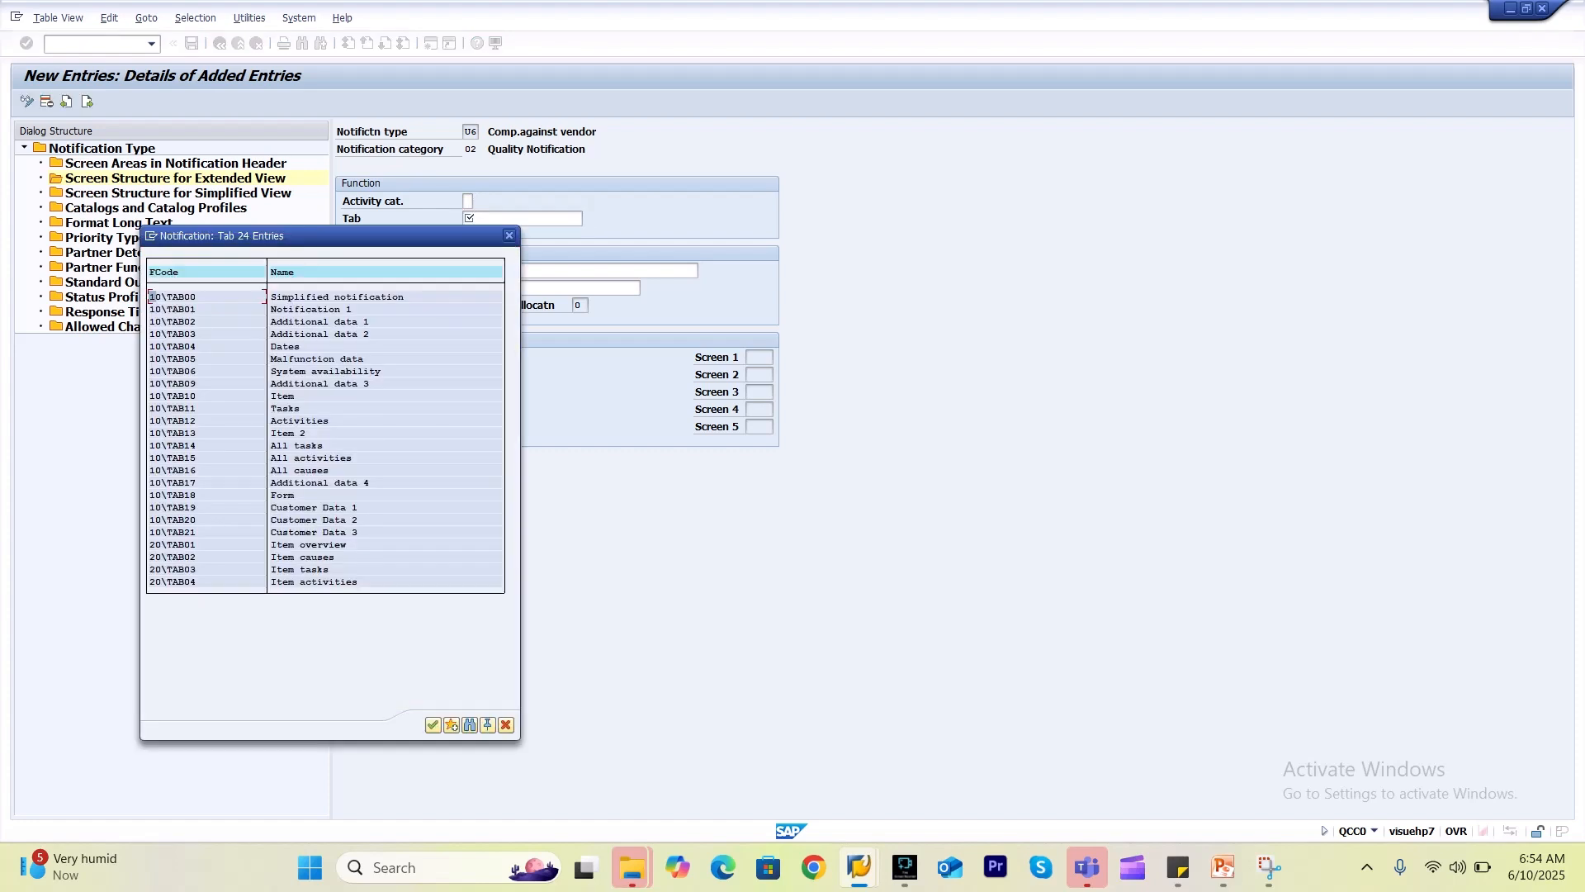
double_click(327, 582)
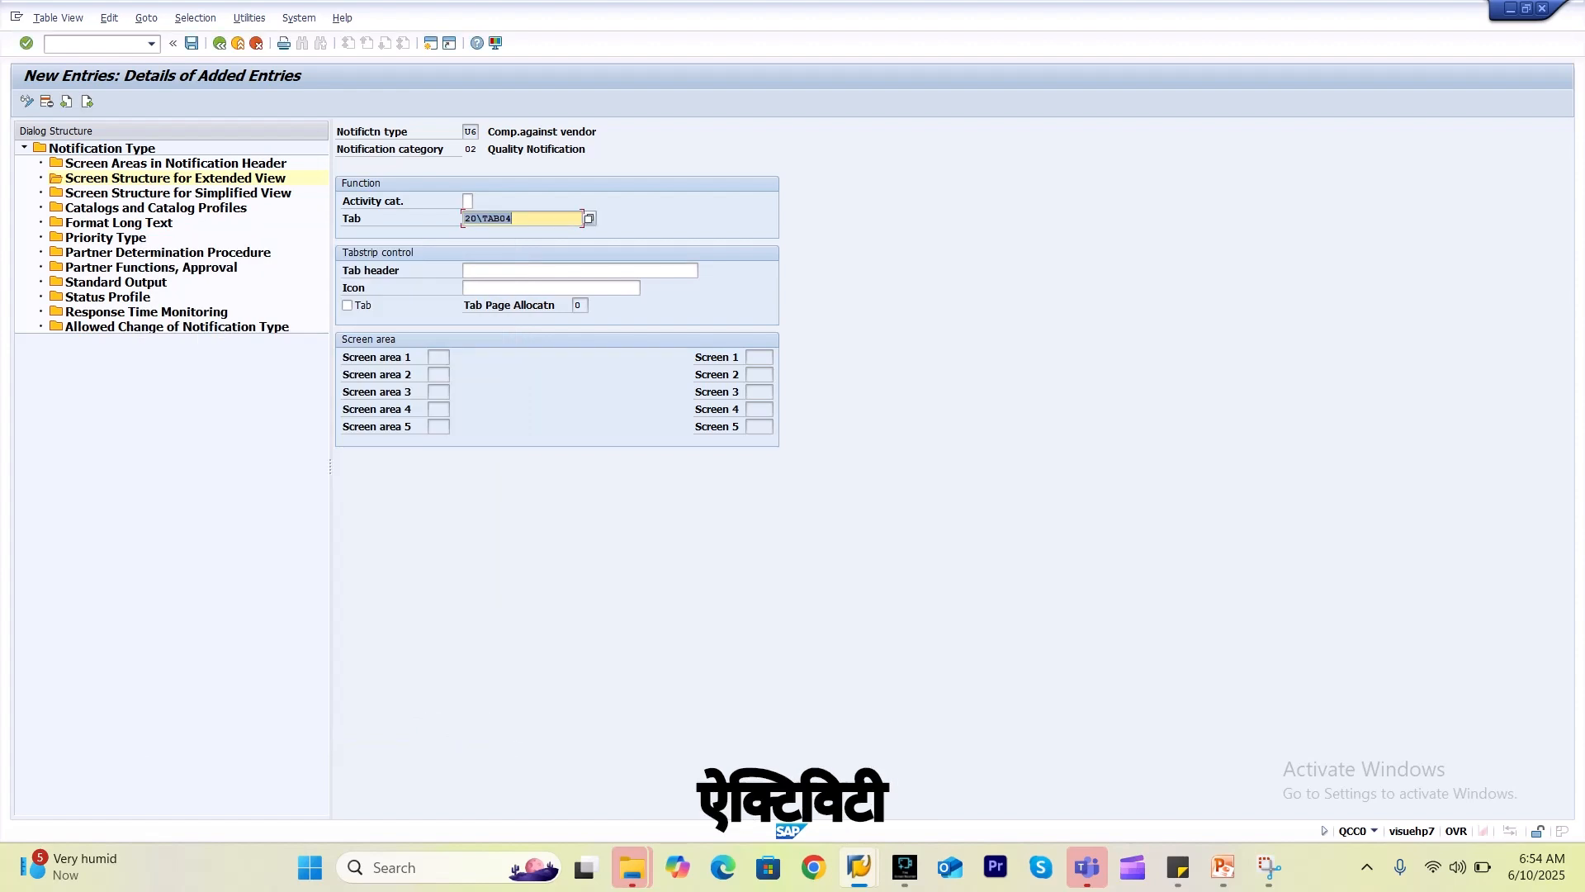
left_click(580, 271)
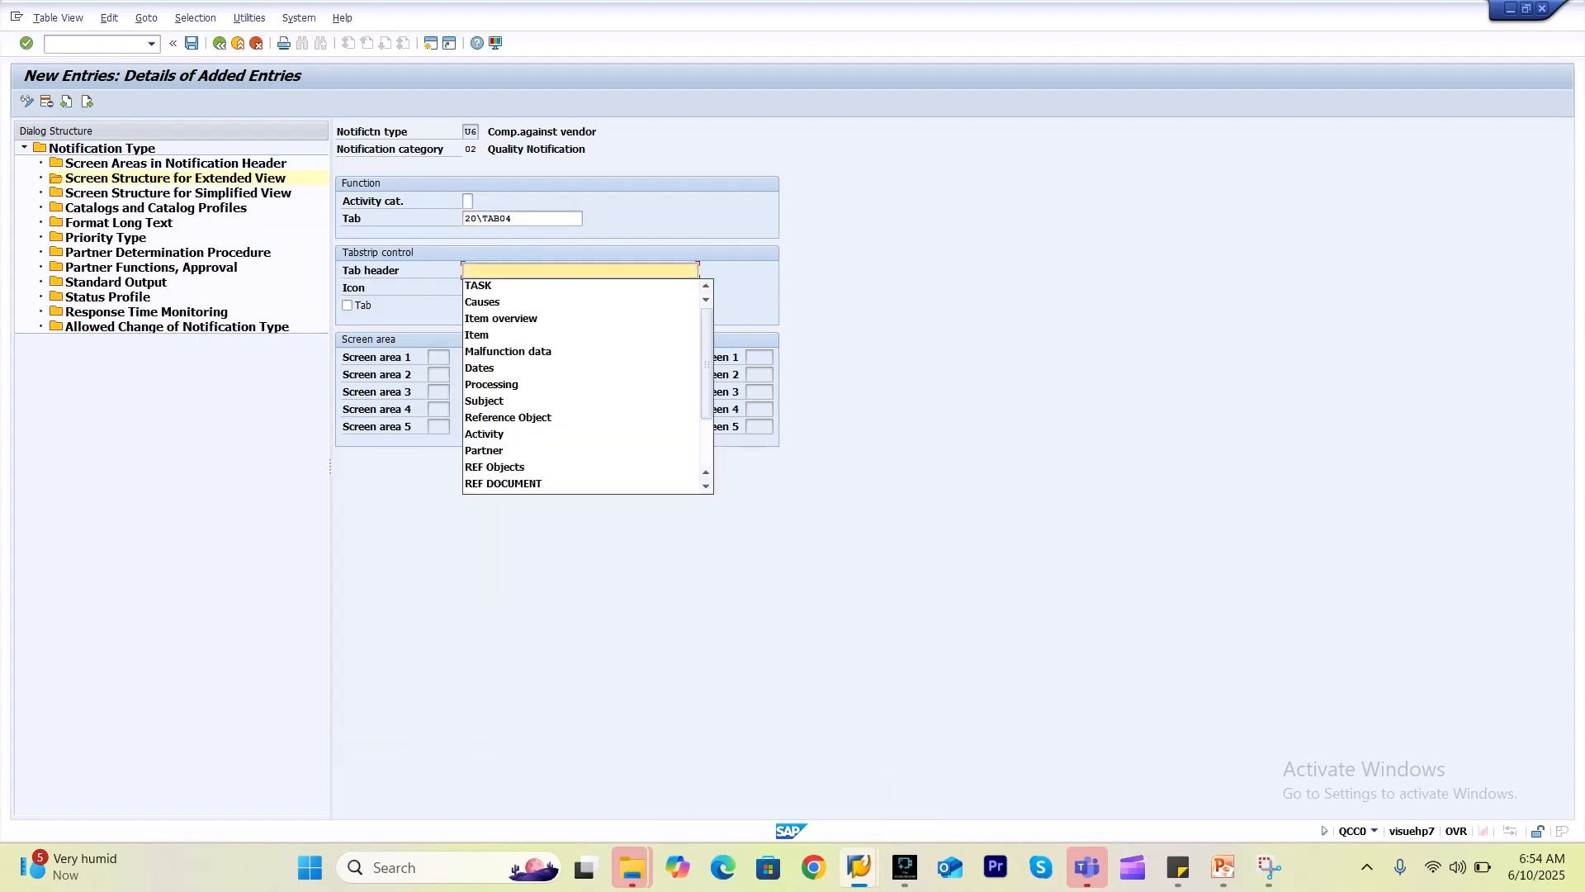
left_click(496, 434)
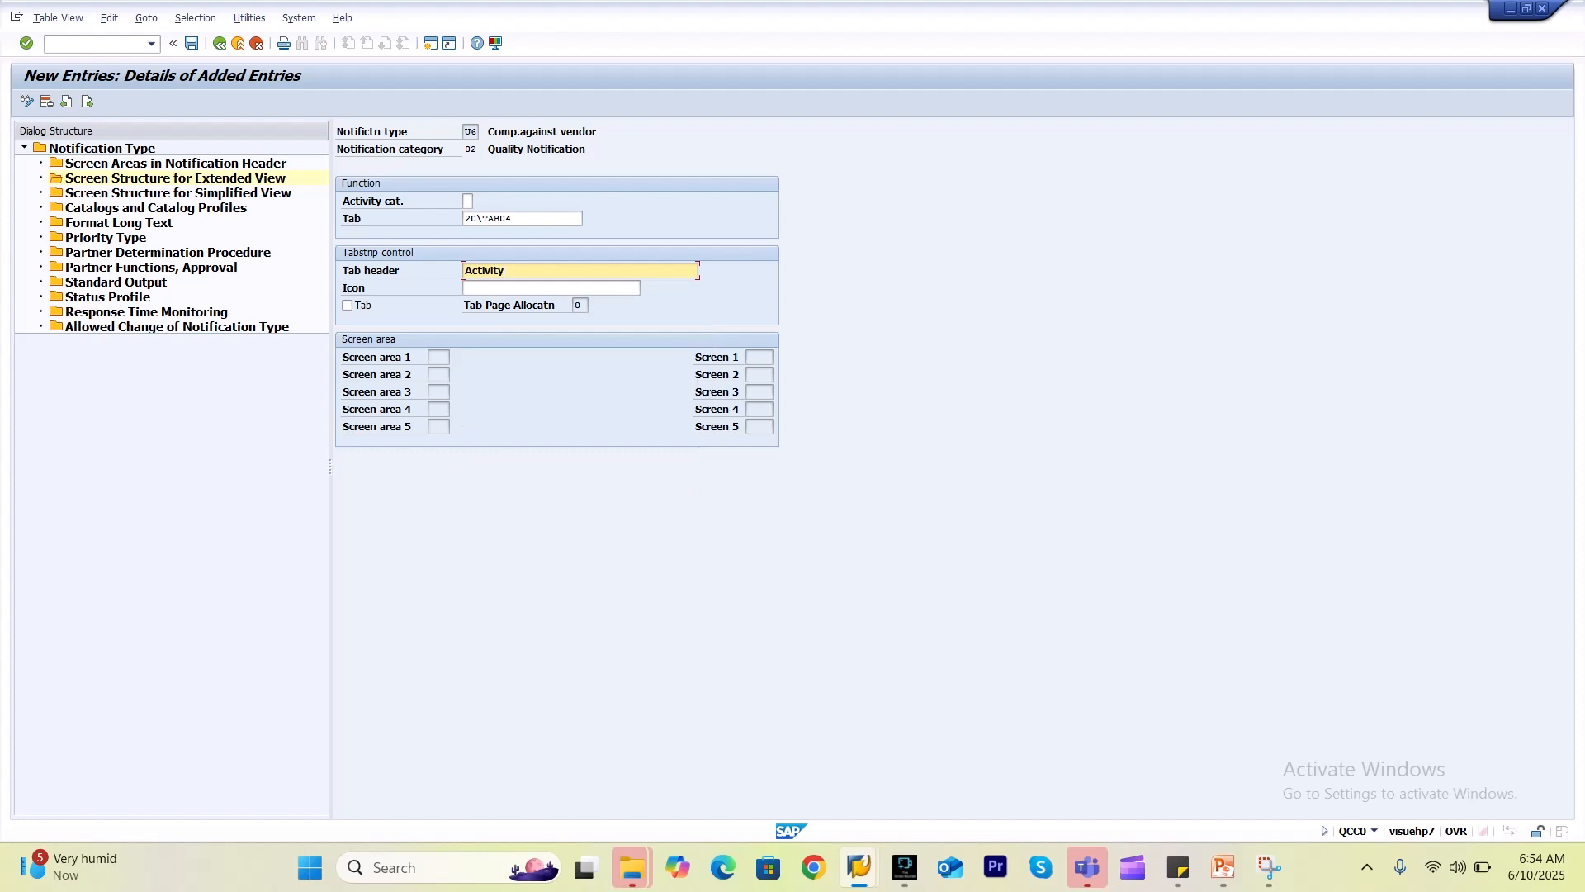
left_click(348, 306)
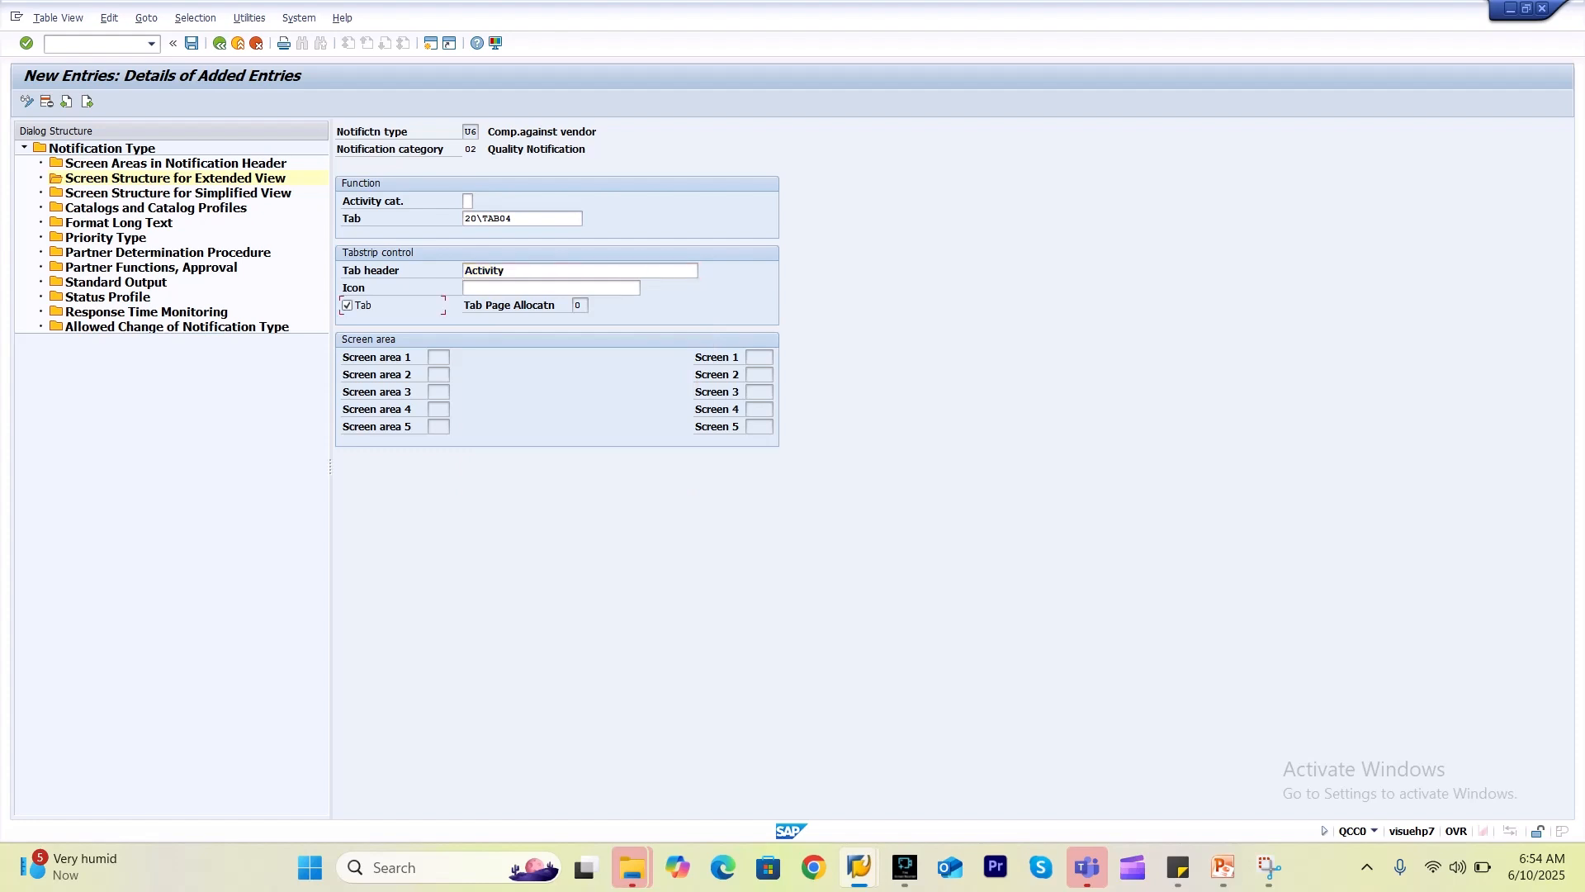
key("ctrl+s")
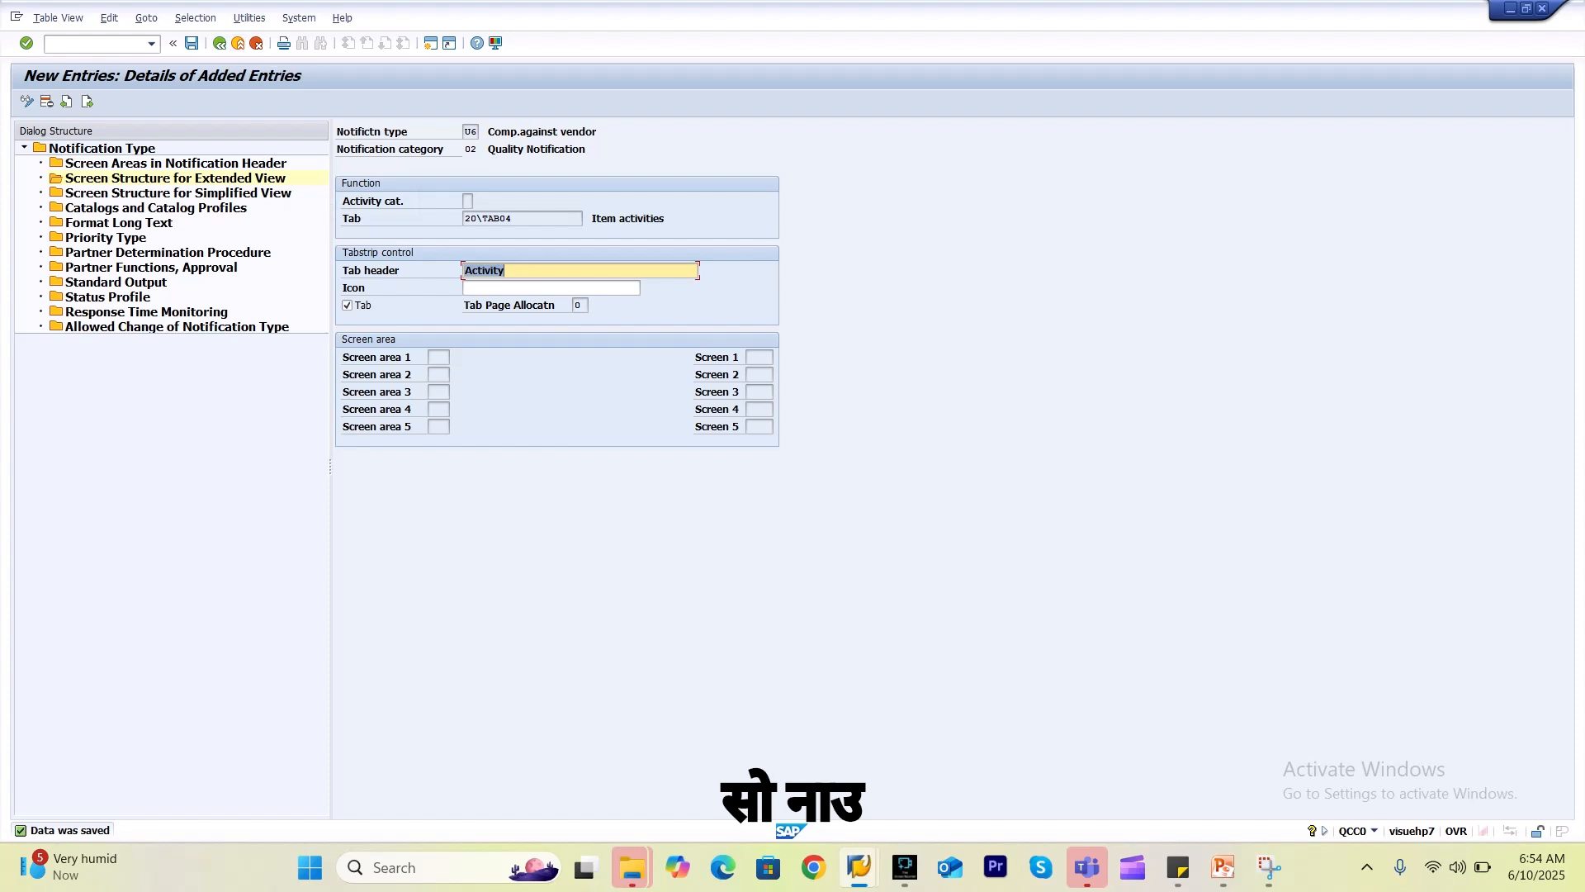
left_click(219, 43)
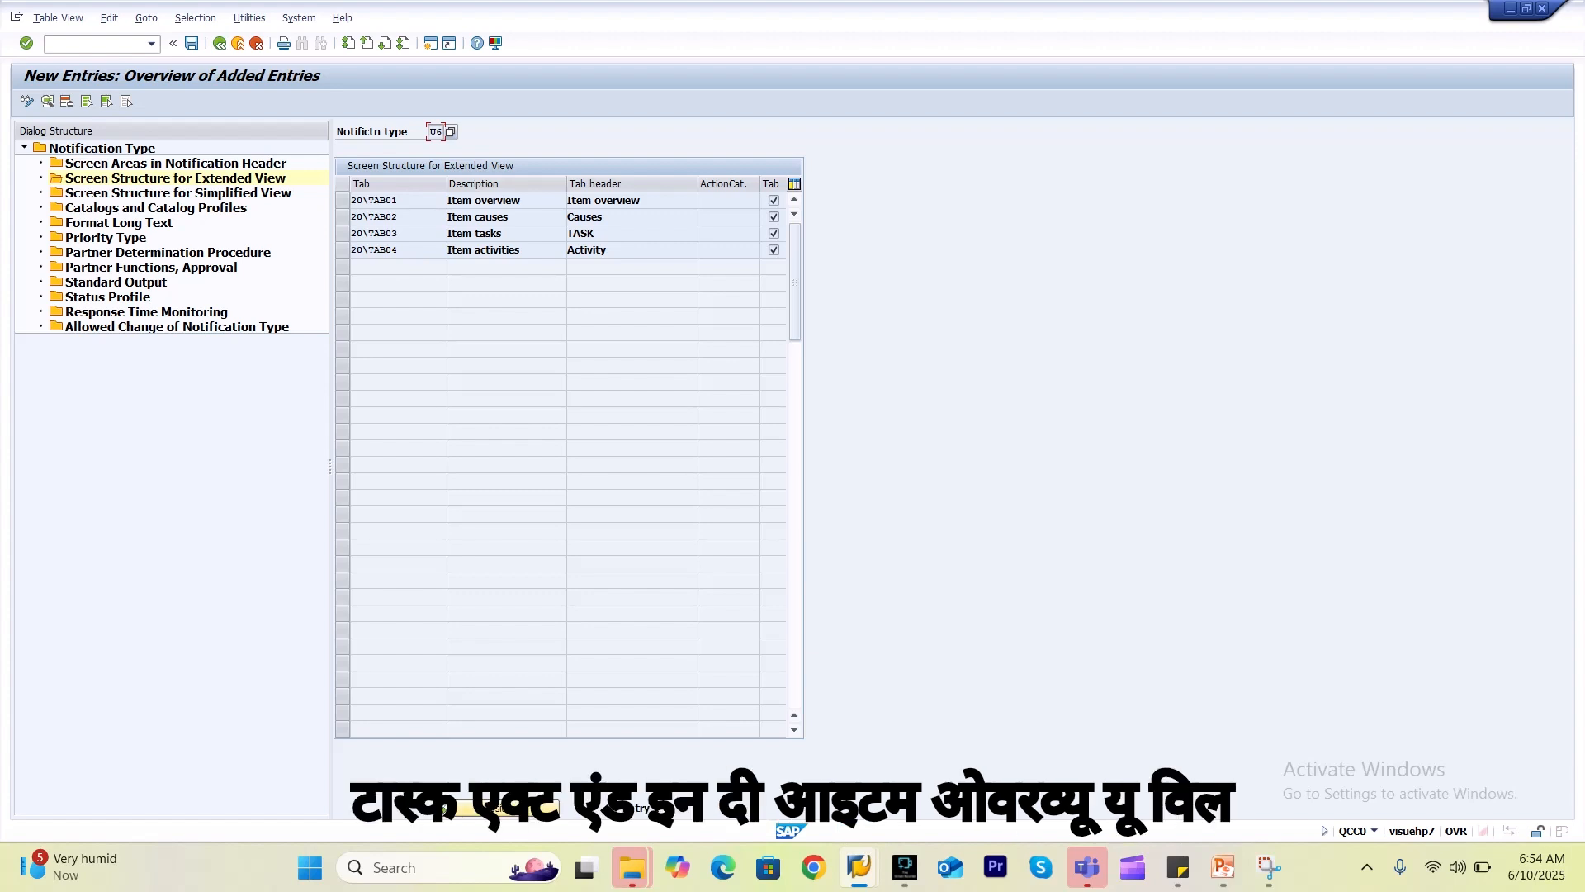
left_click(615, 200)
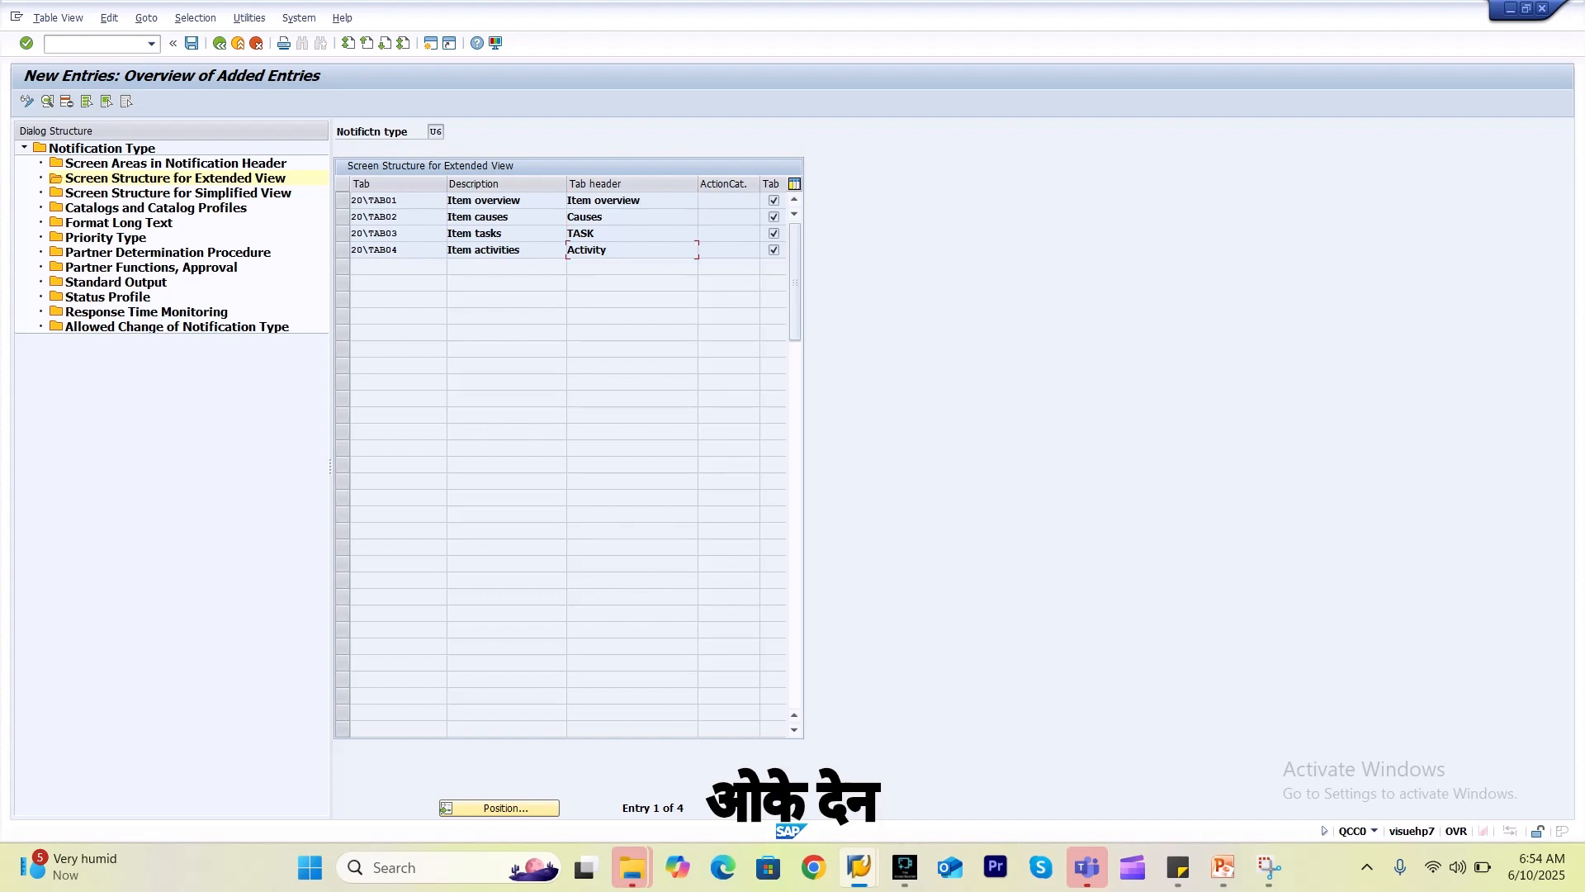
key("alt+Tab")
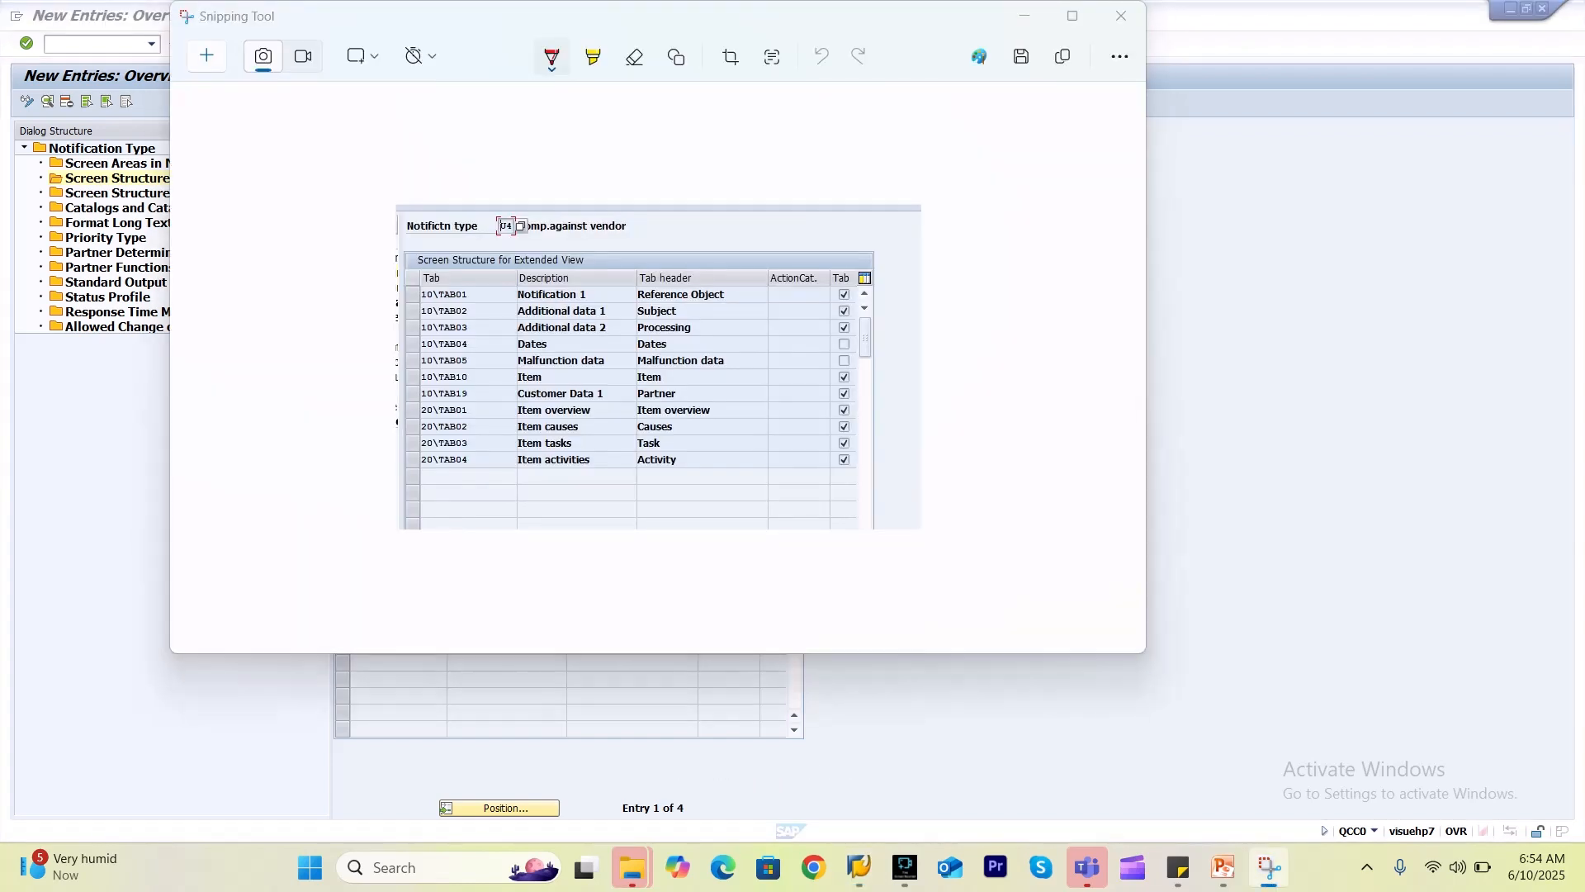
key("alt+Tab")
key("alt+Tab")
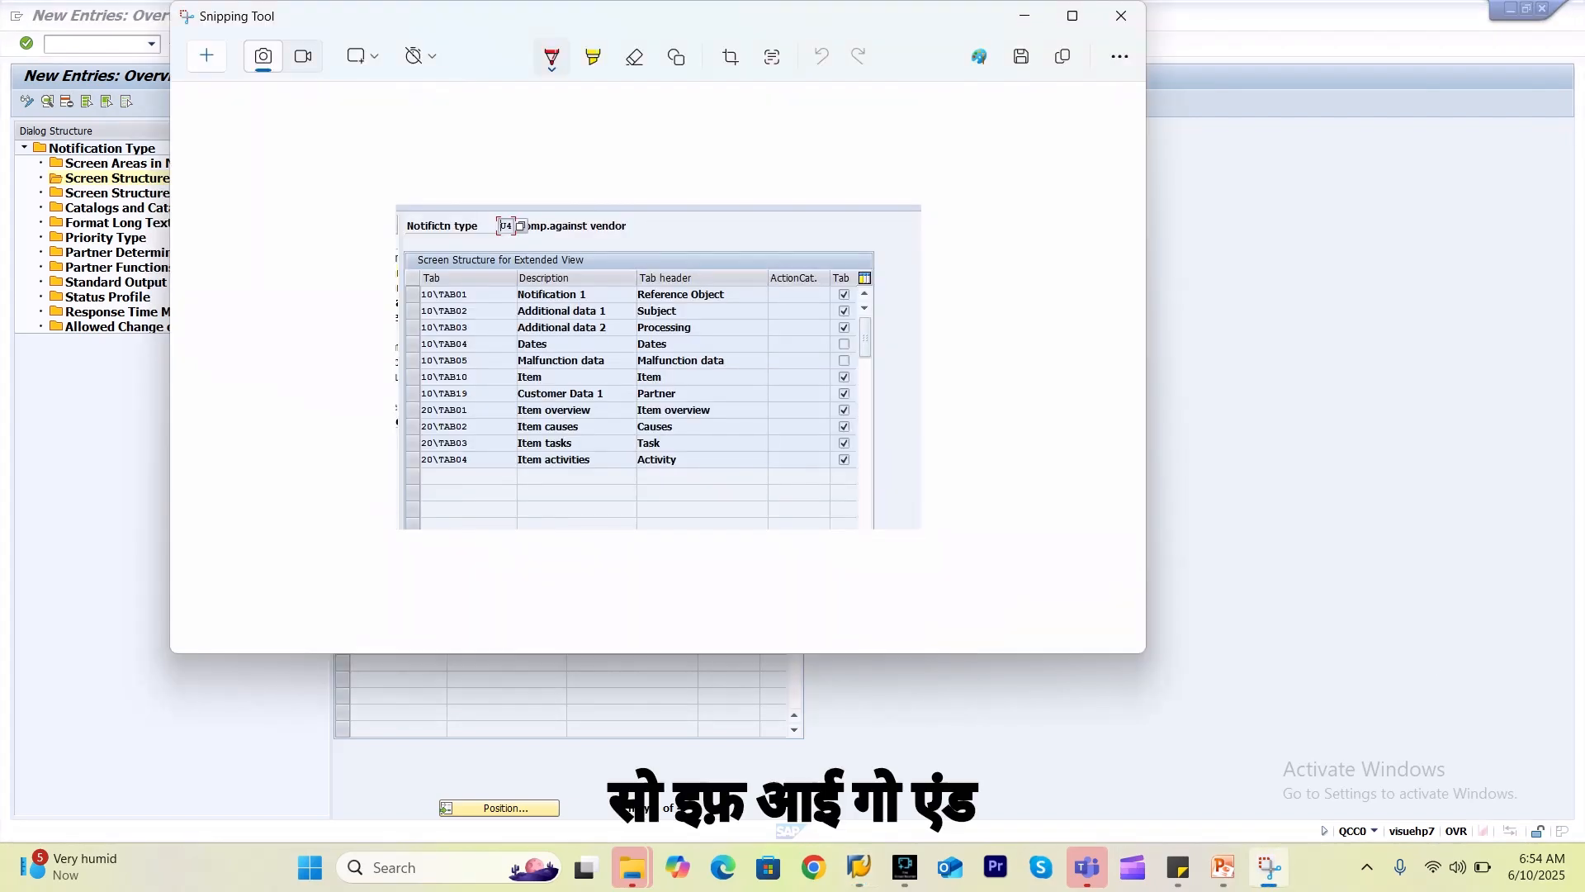
key("alt+Tab")
left_click(92, 43)
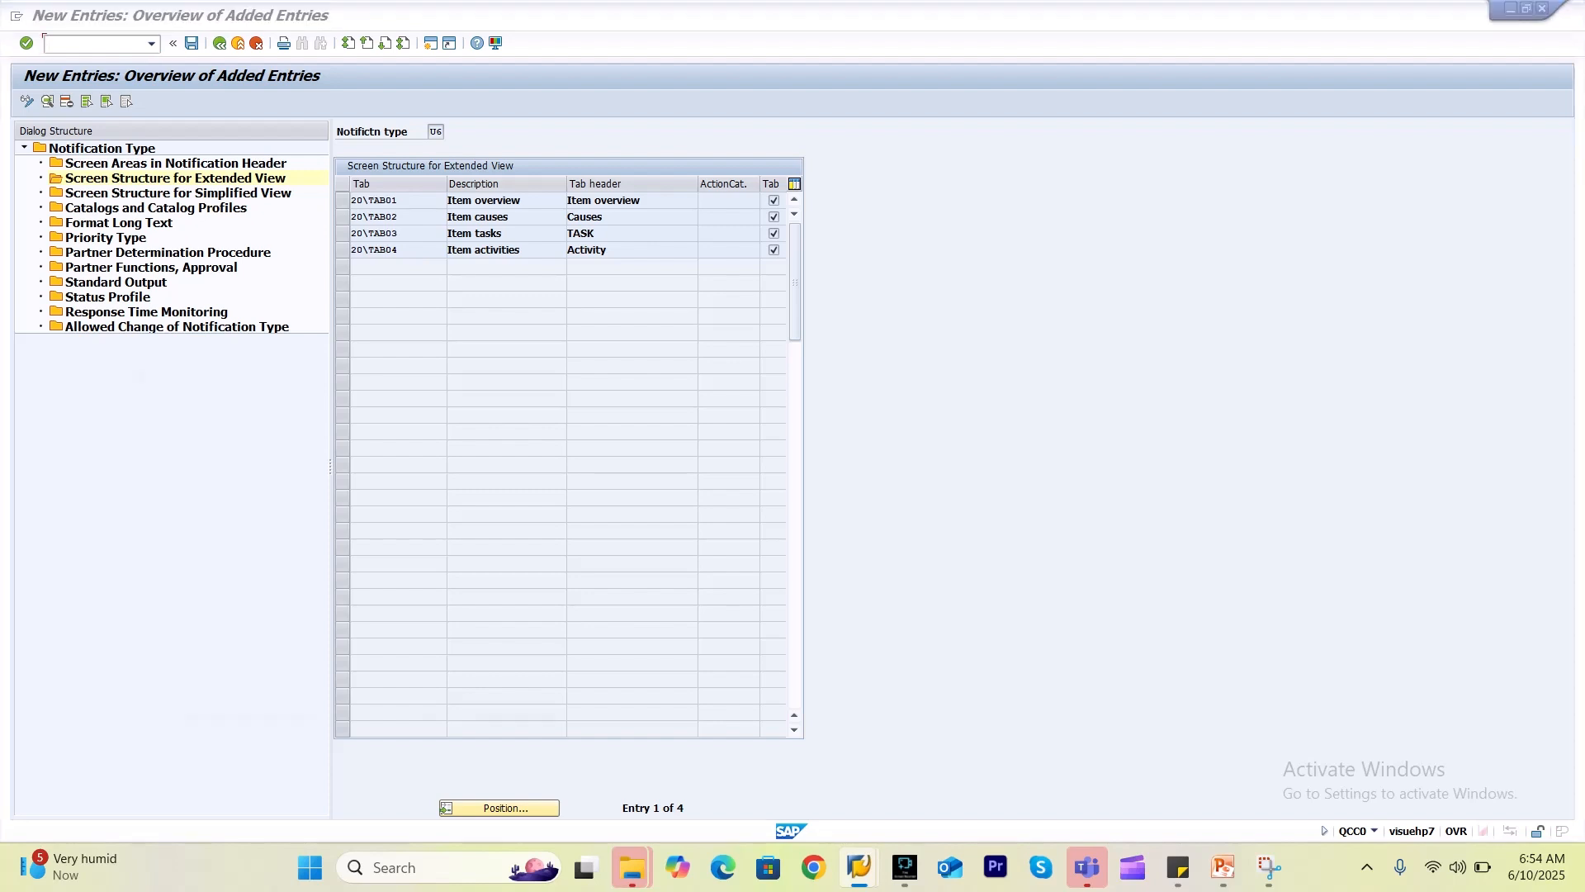
key("alt+Tab")
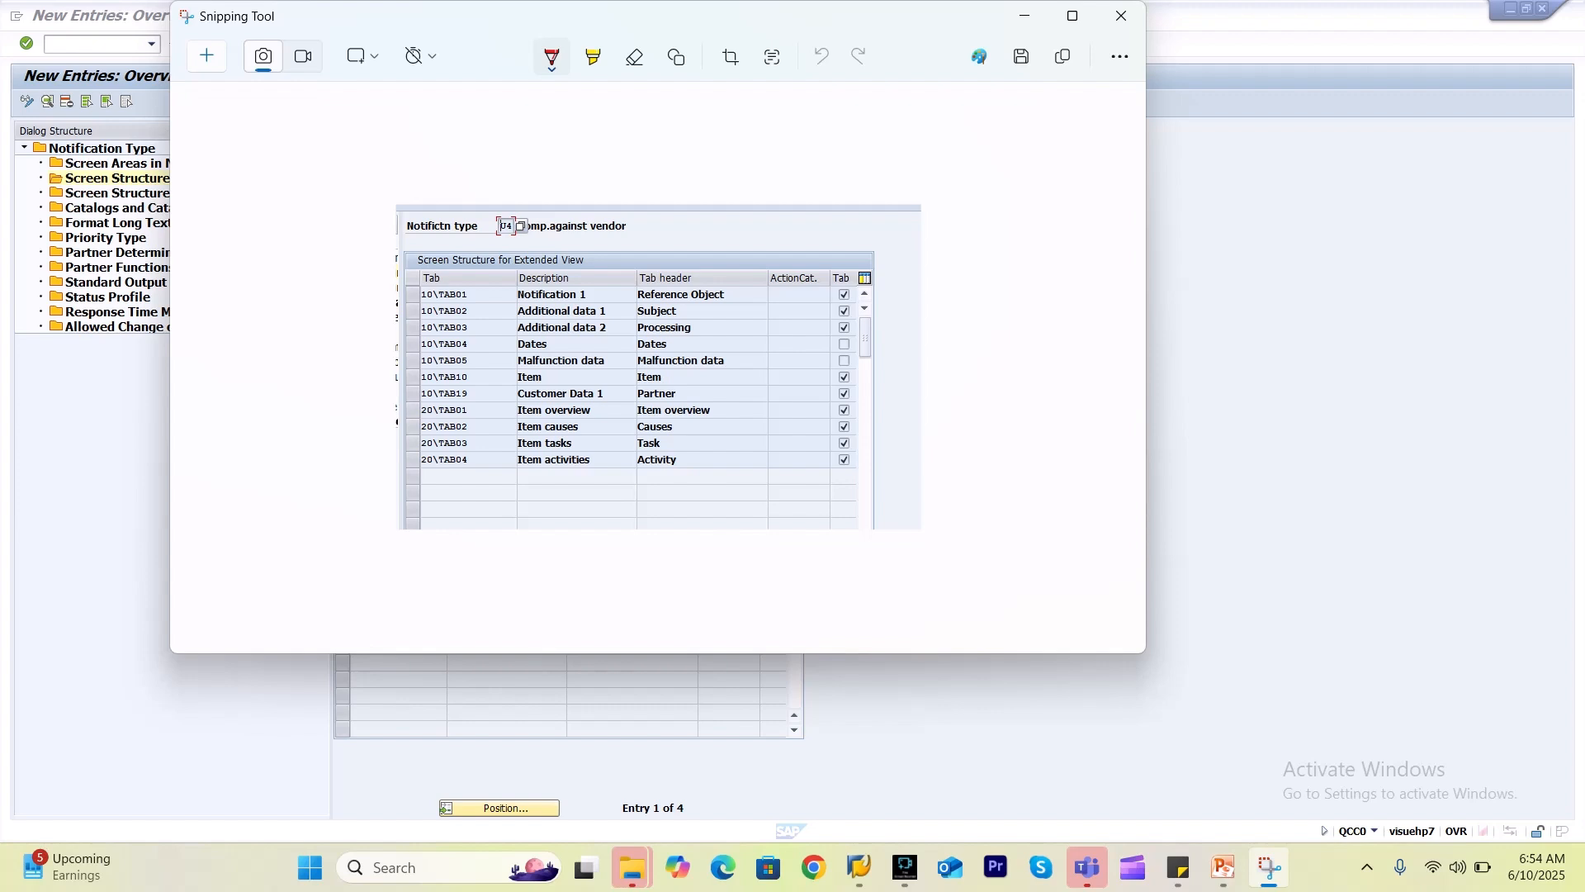
key("alt+Tab")
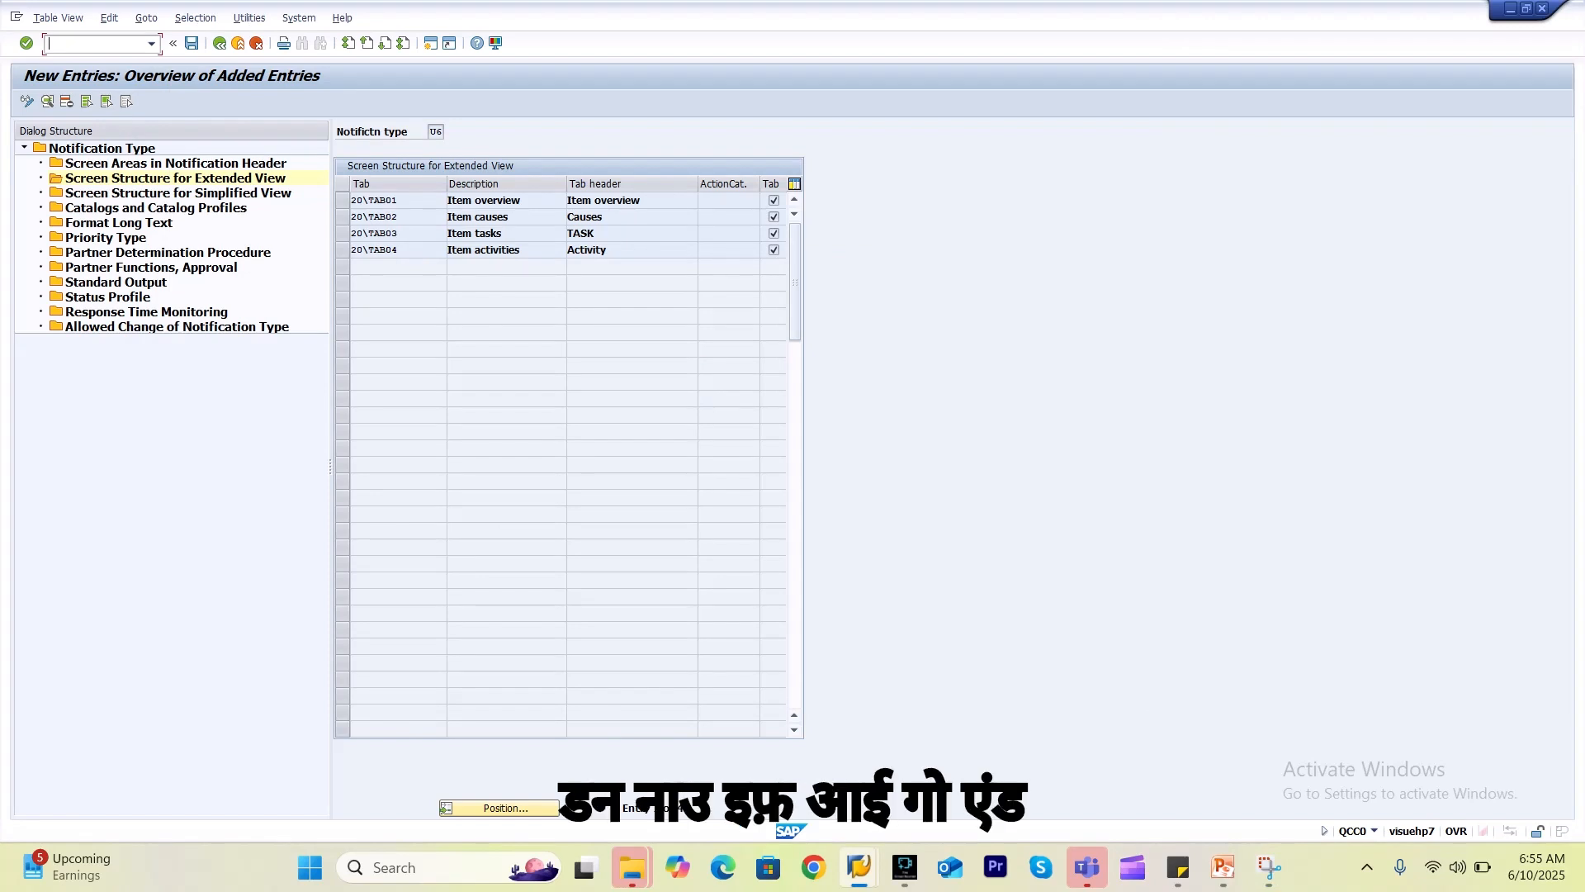
Create a U6 notification in QM01 and check its Item overview, Causes, TASK and Activity sub-tabs.
type("/oqm01")
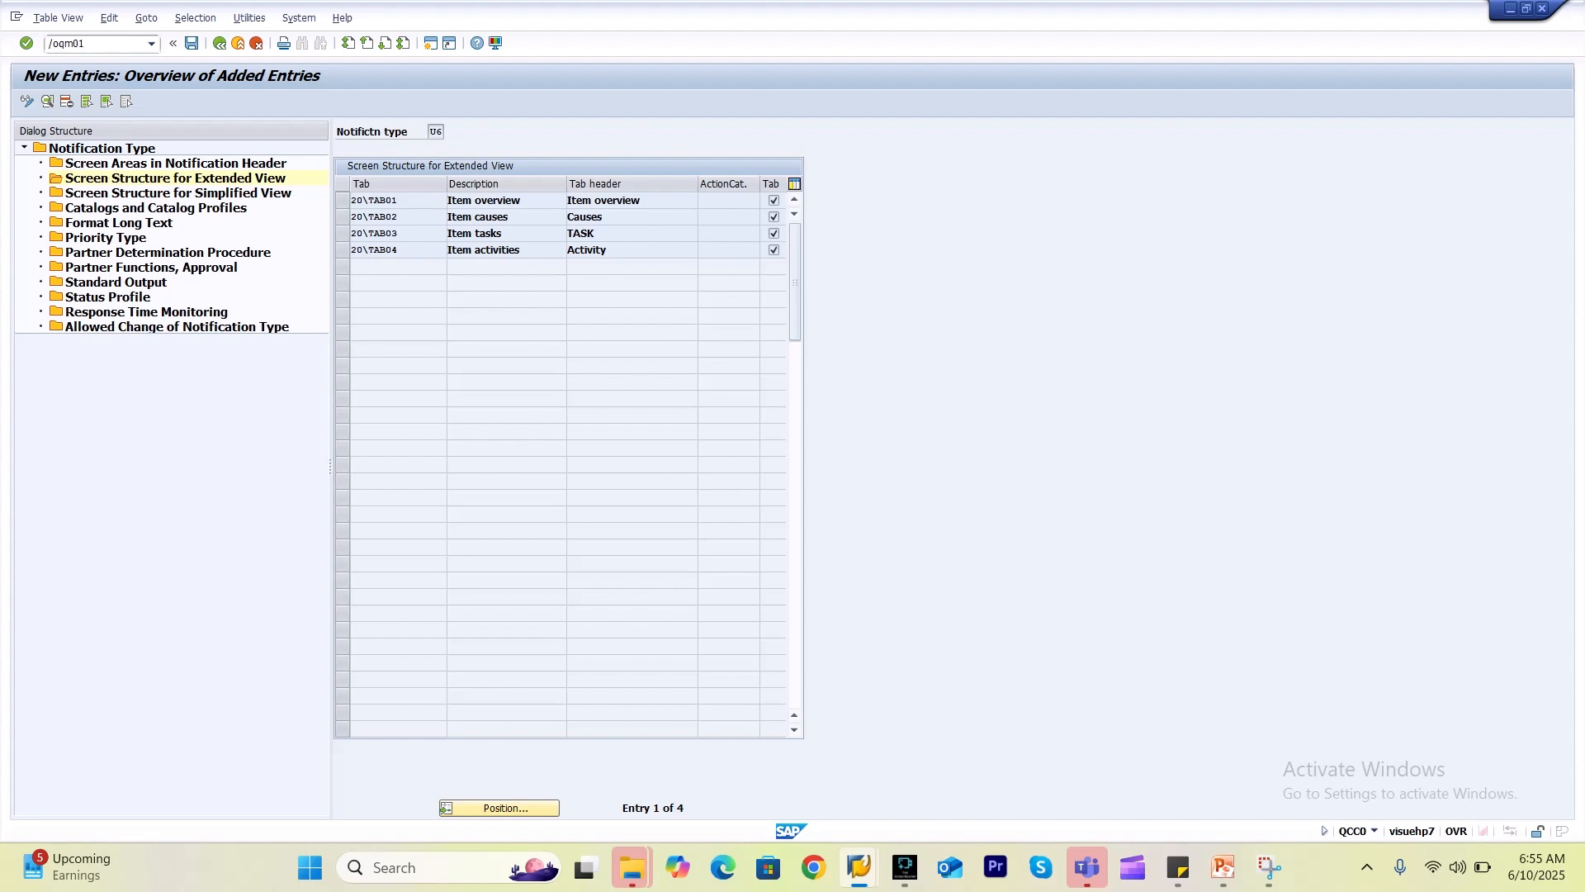
key("Return")
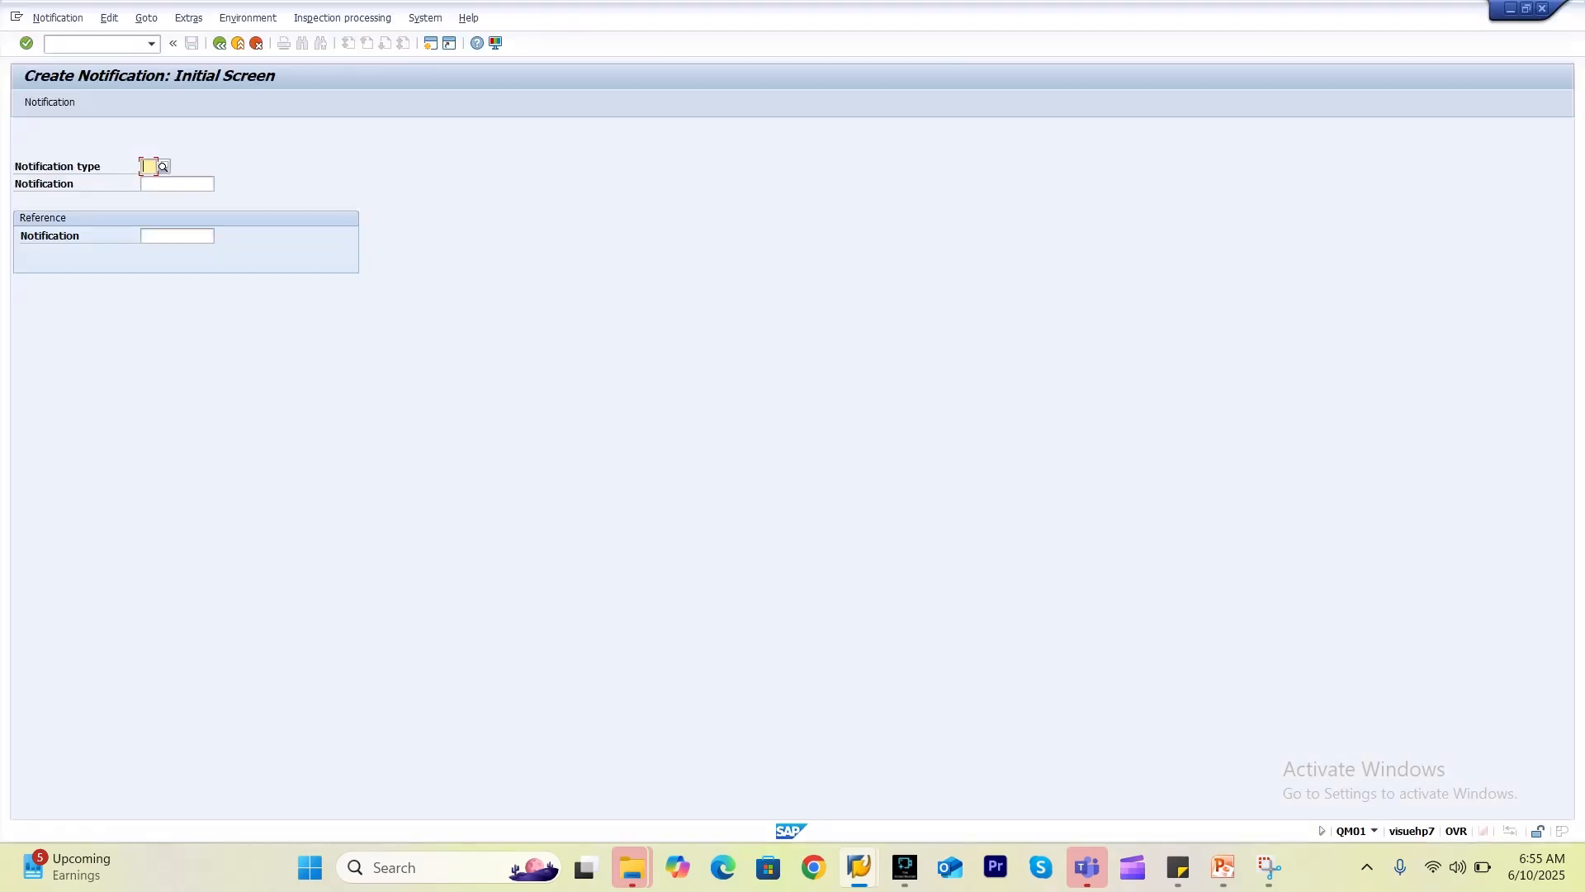
key("space")
key("Down")
key("Down")
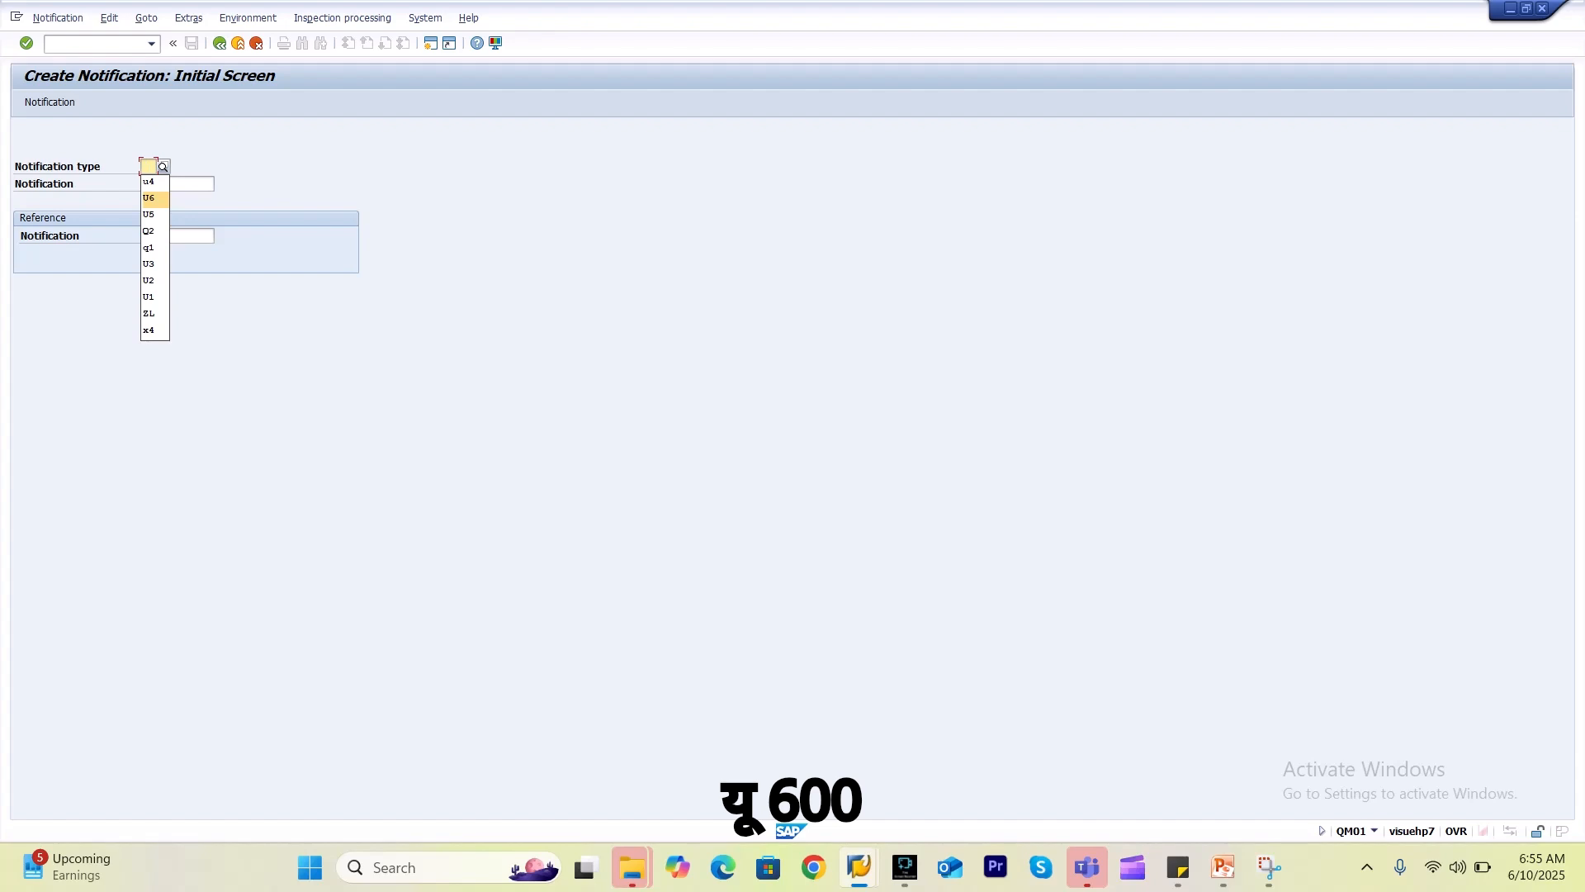
key("Return")
key("Return")
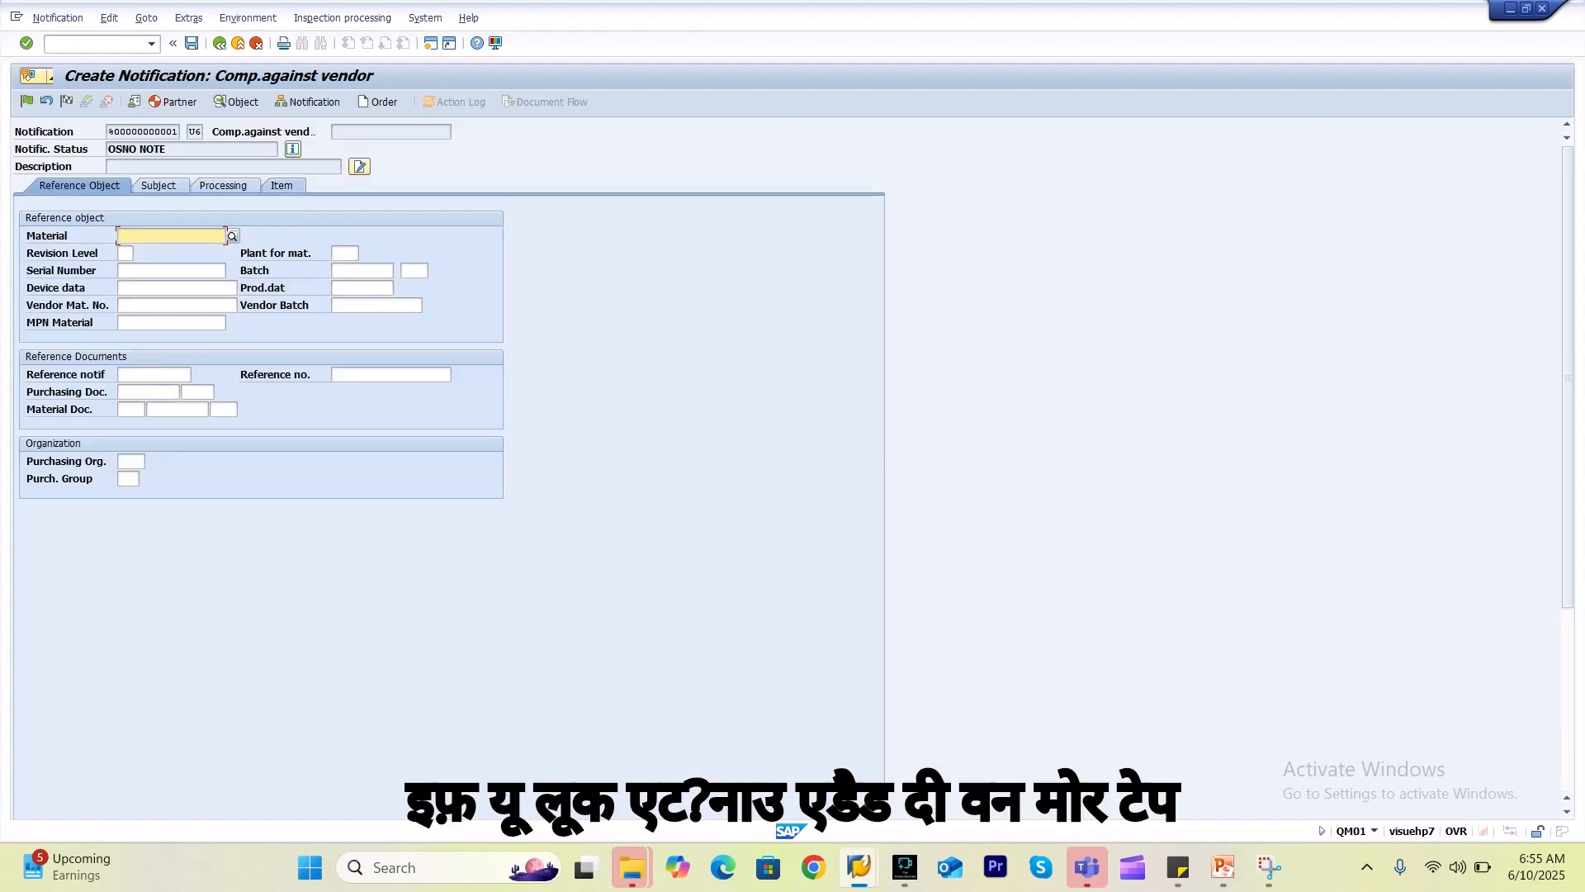
left_click(281, 186)
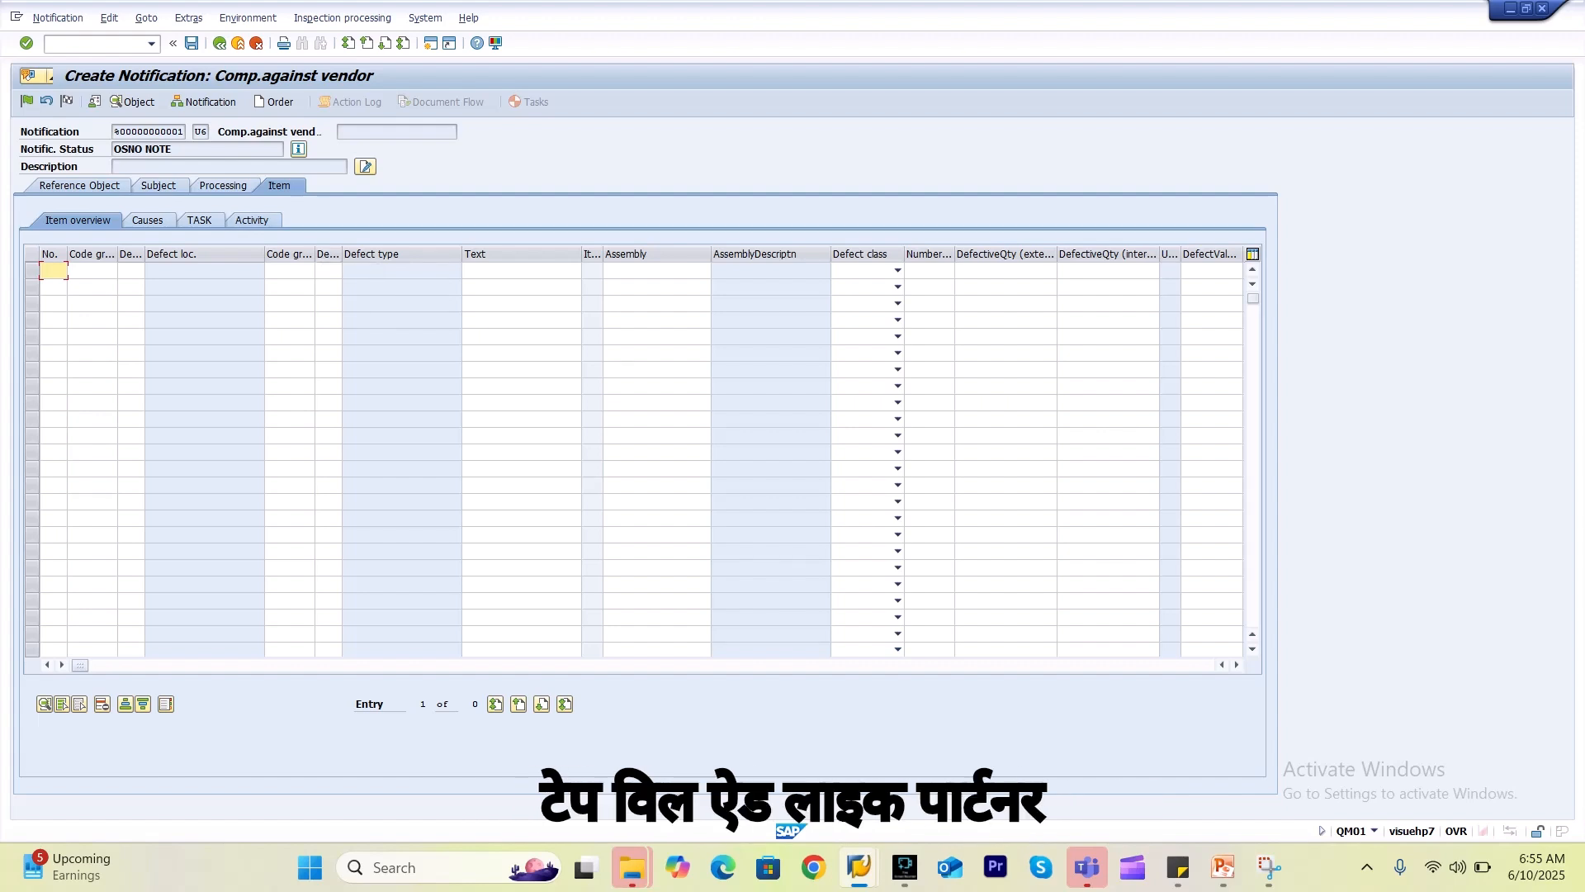
key("alt+Tab")
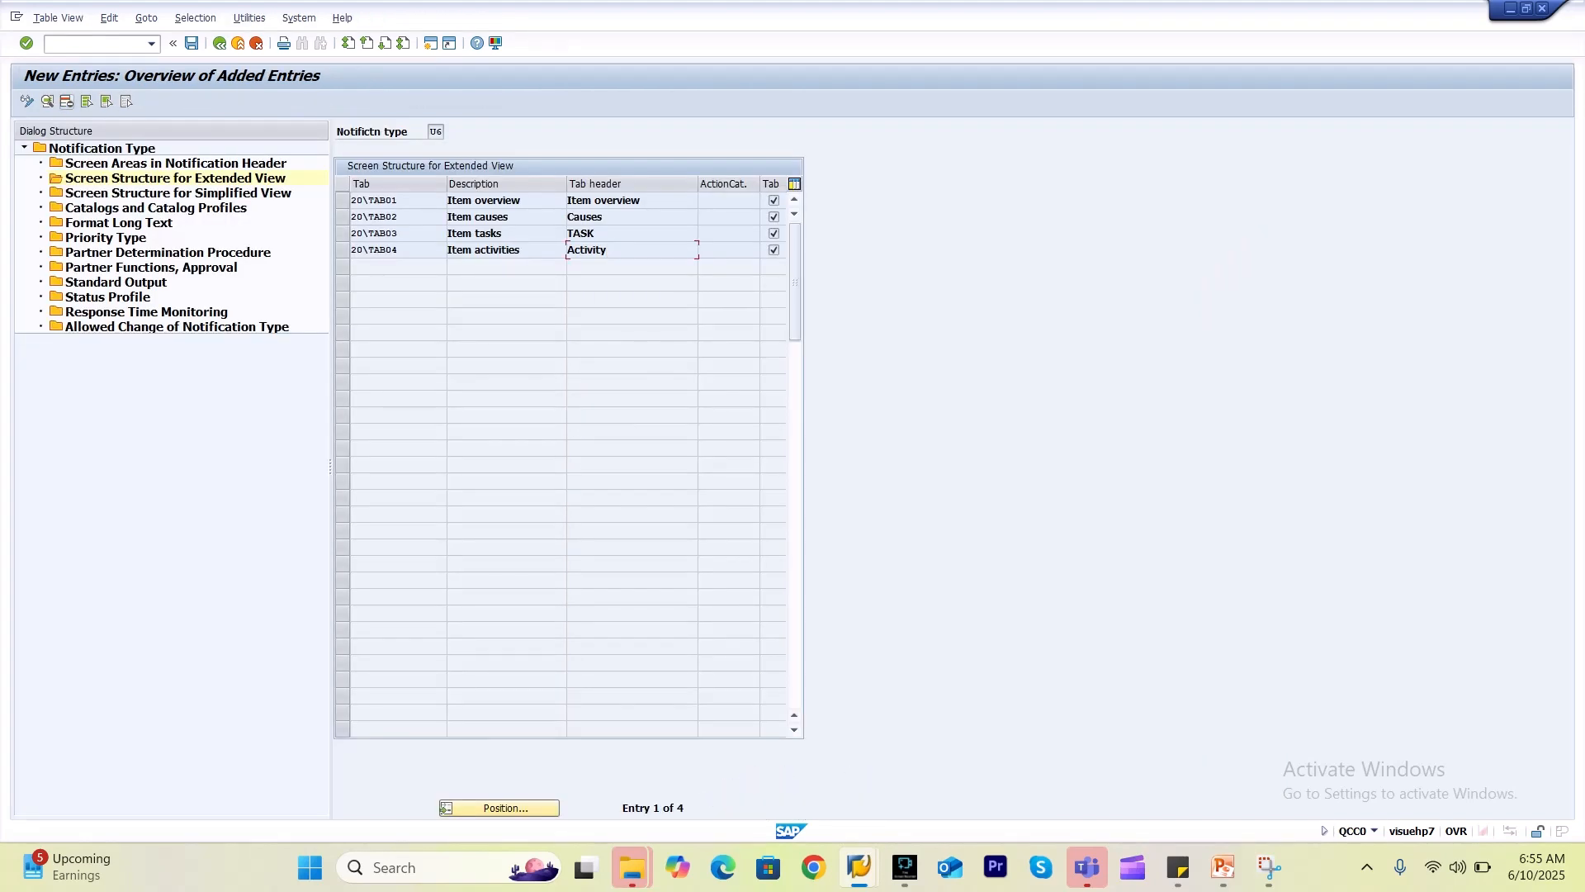
Return to the tab overview, start a new U6 entry, and list available tab codes.
key("F3")
left_click(91, 101)
left_click(469, 218)
key("F4")
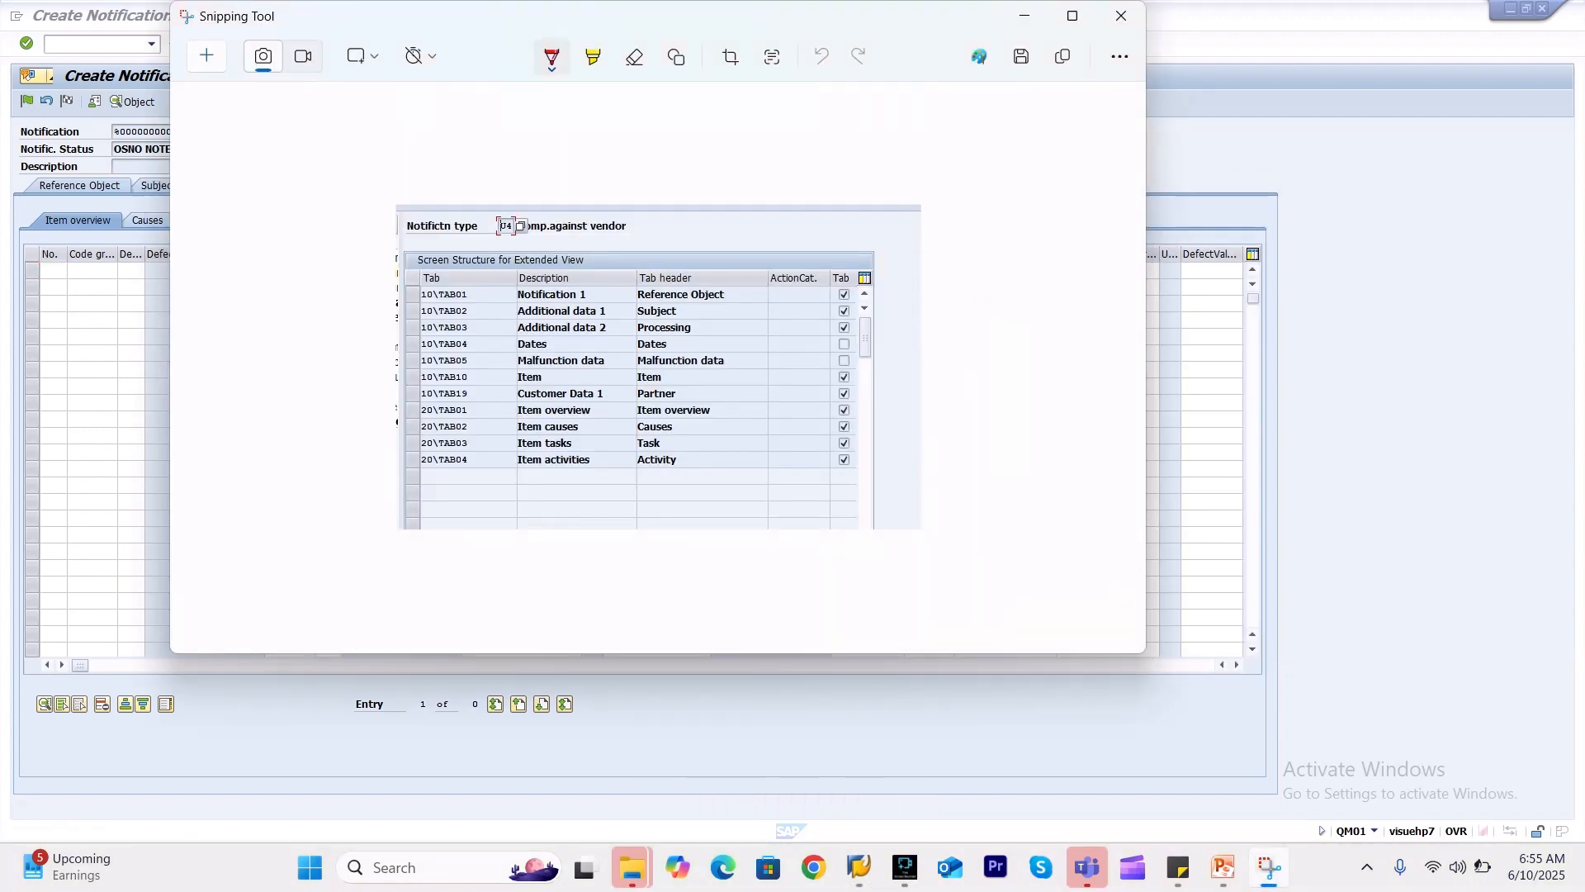
key("alt+Tab")
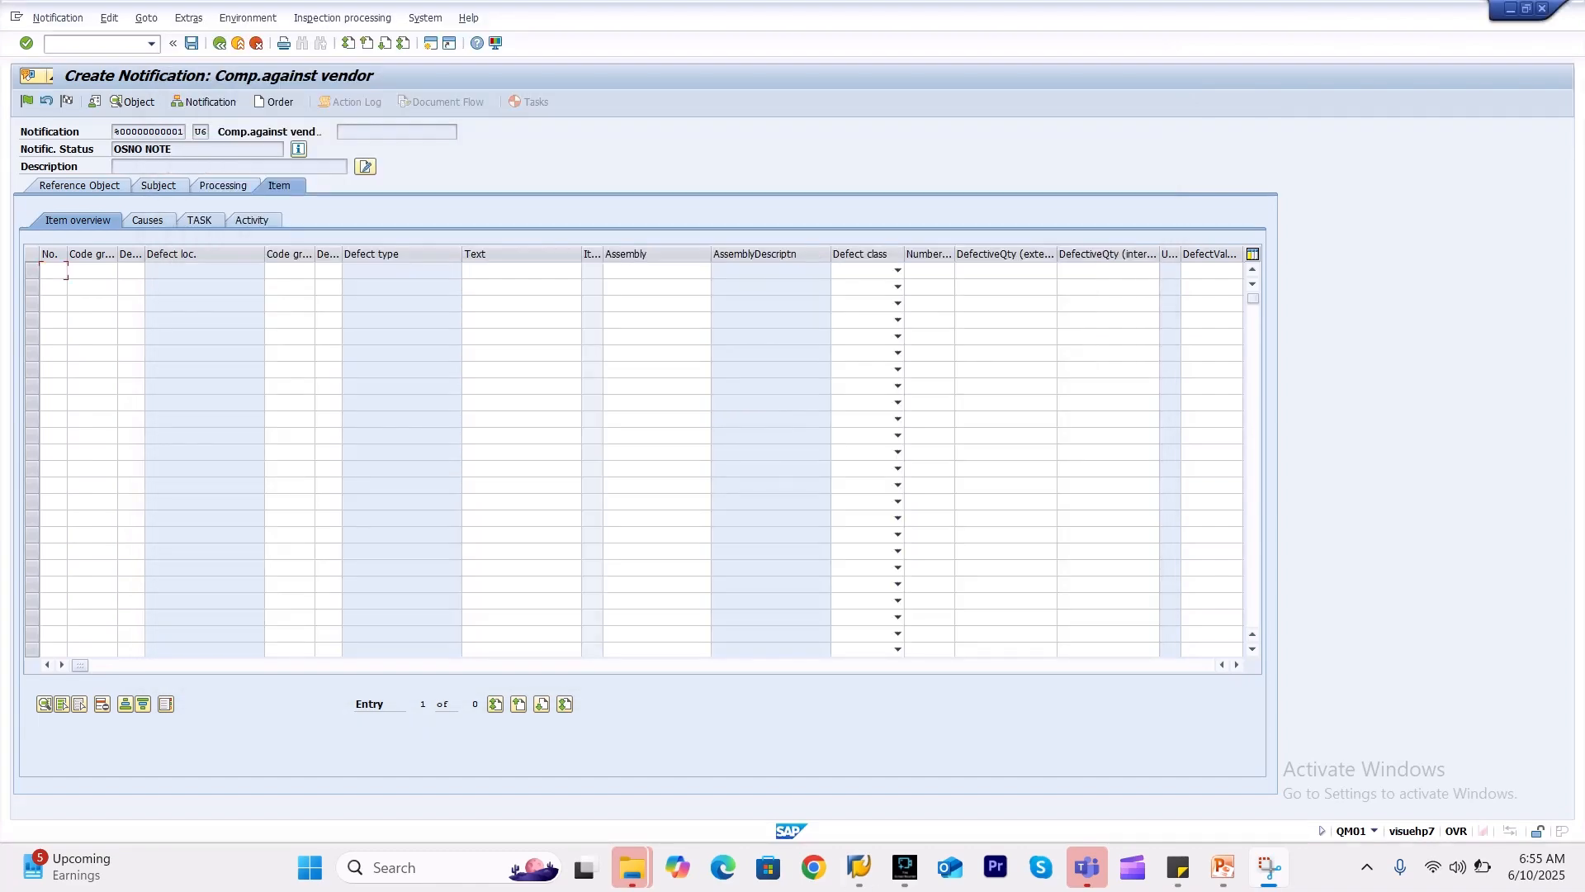
key("alt+Tab")
key("alt+Tab")
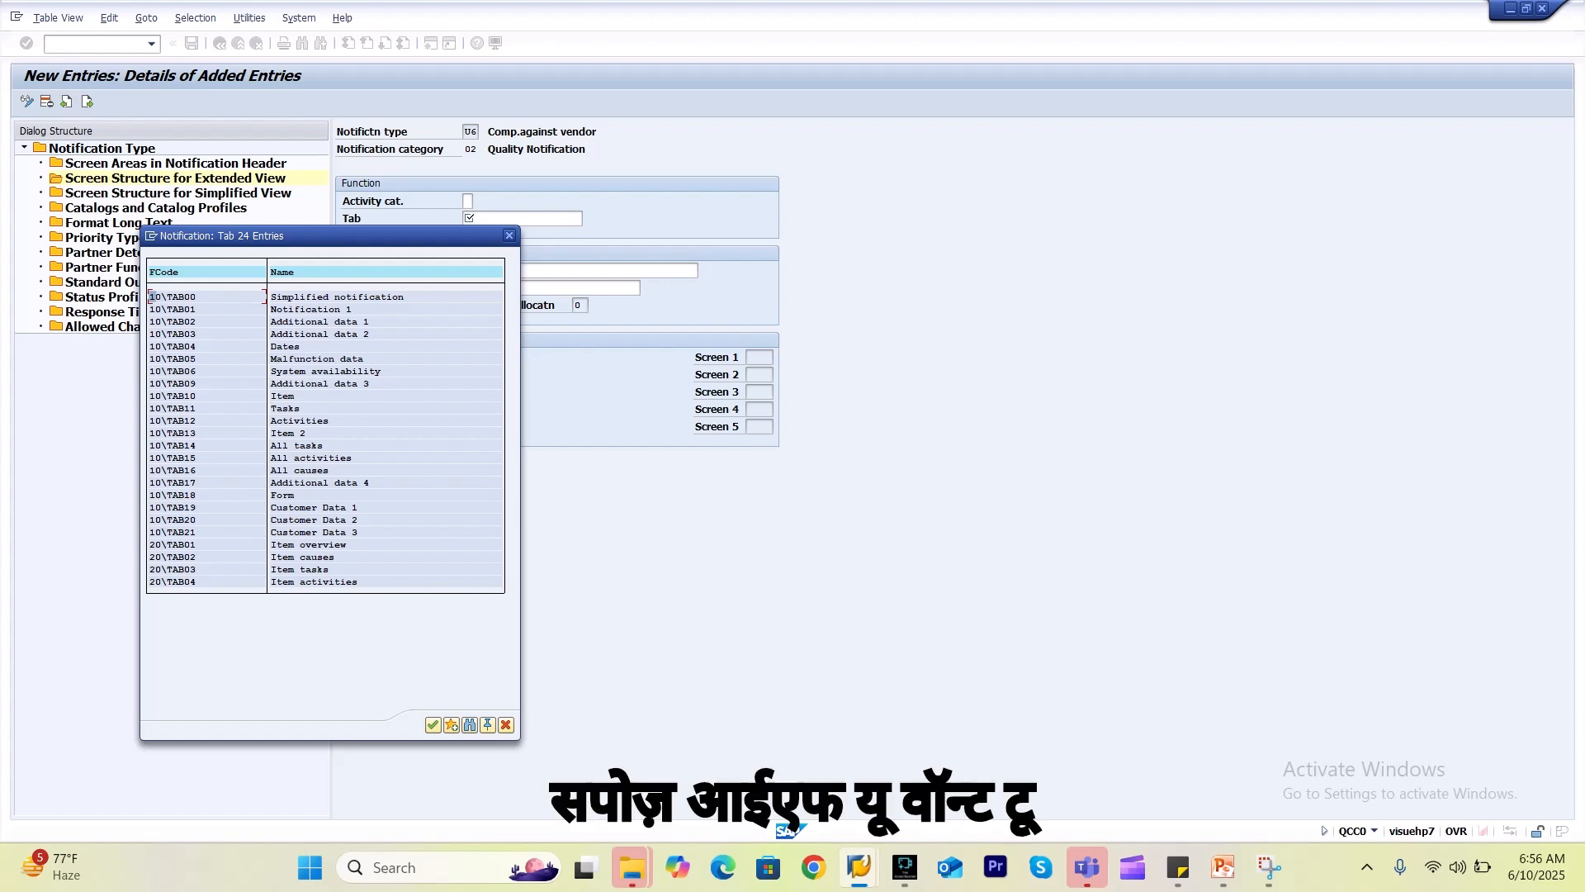
Define tab 10\TAB19 headed 'Partner' as a tab, then list screens for screen area 1.
double_click(307, 507)
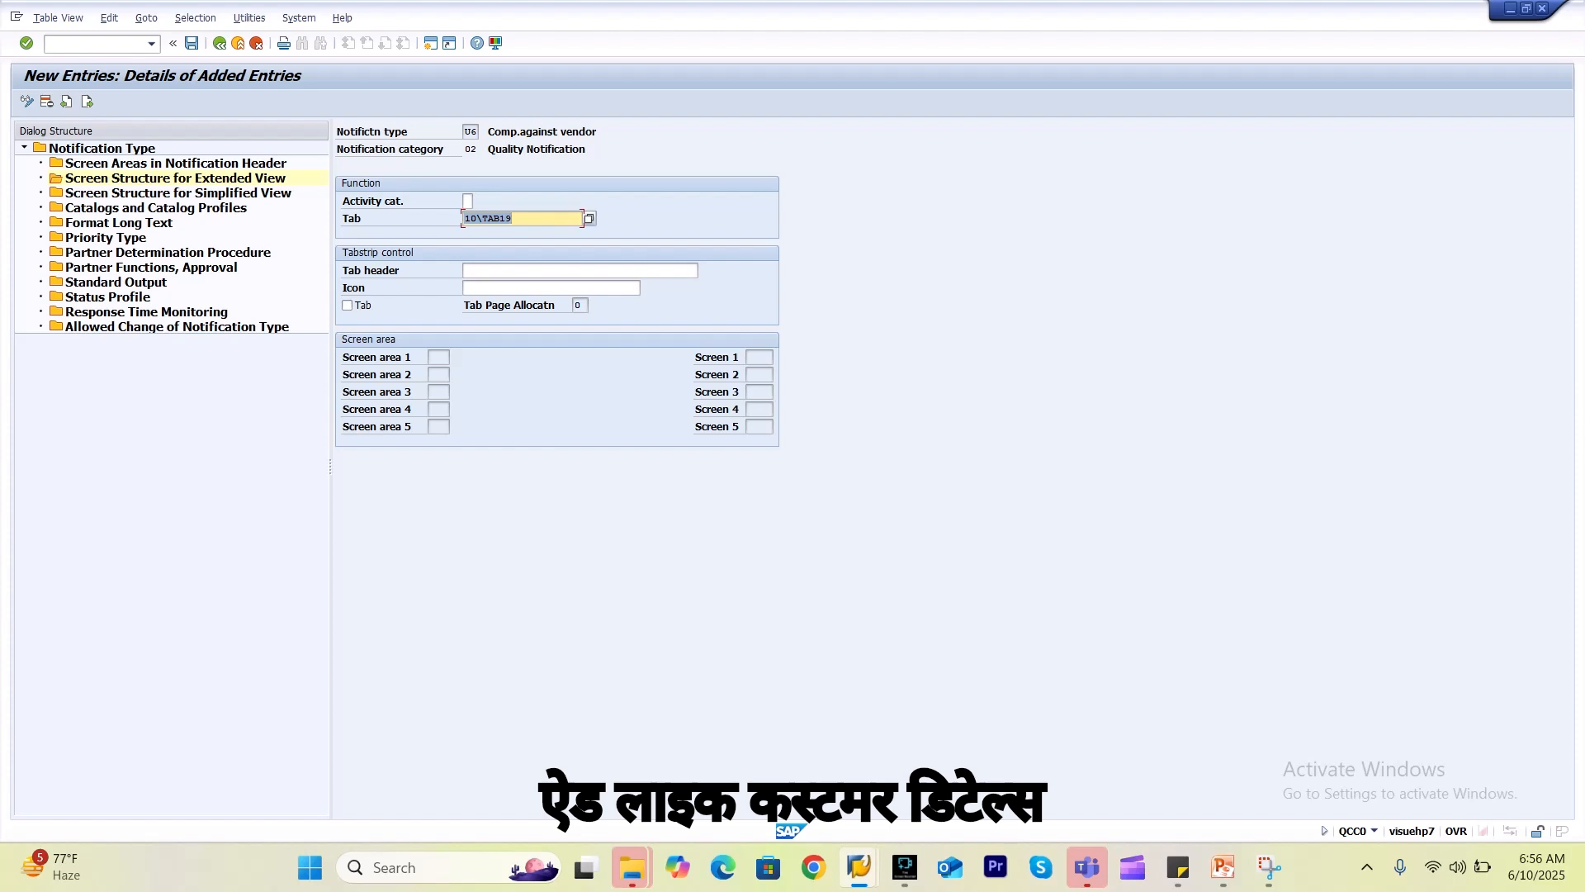
left_click(579, 271)
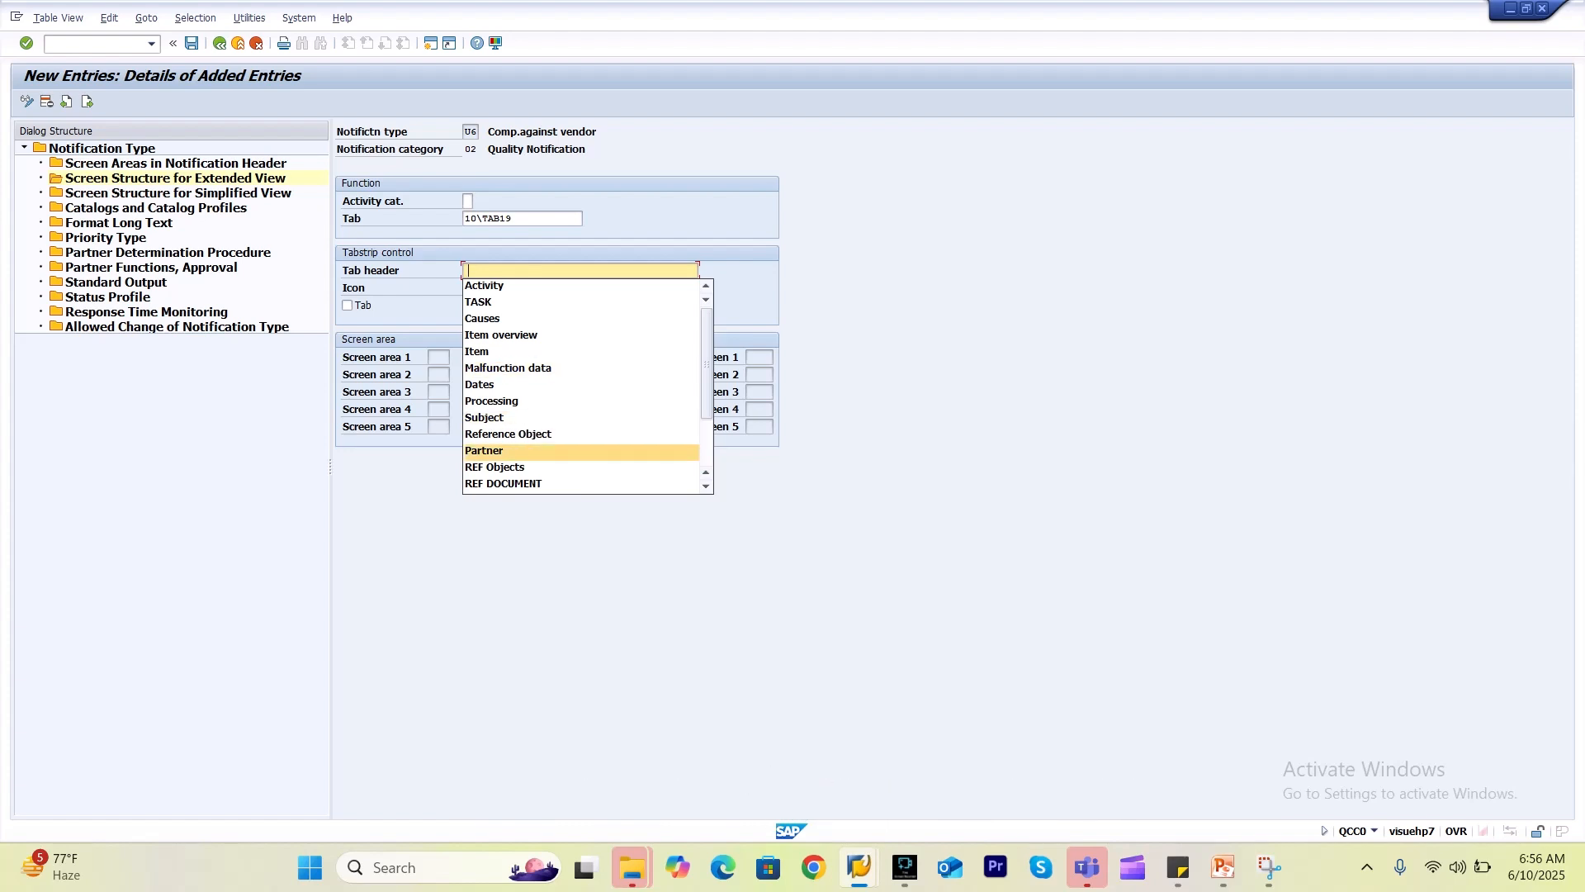
key("Return")
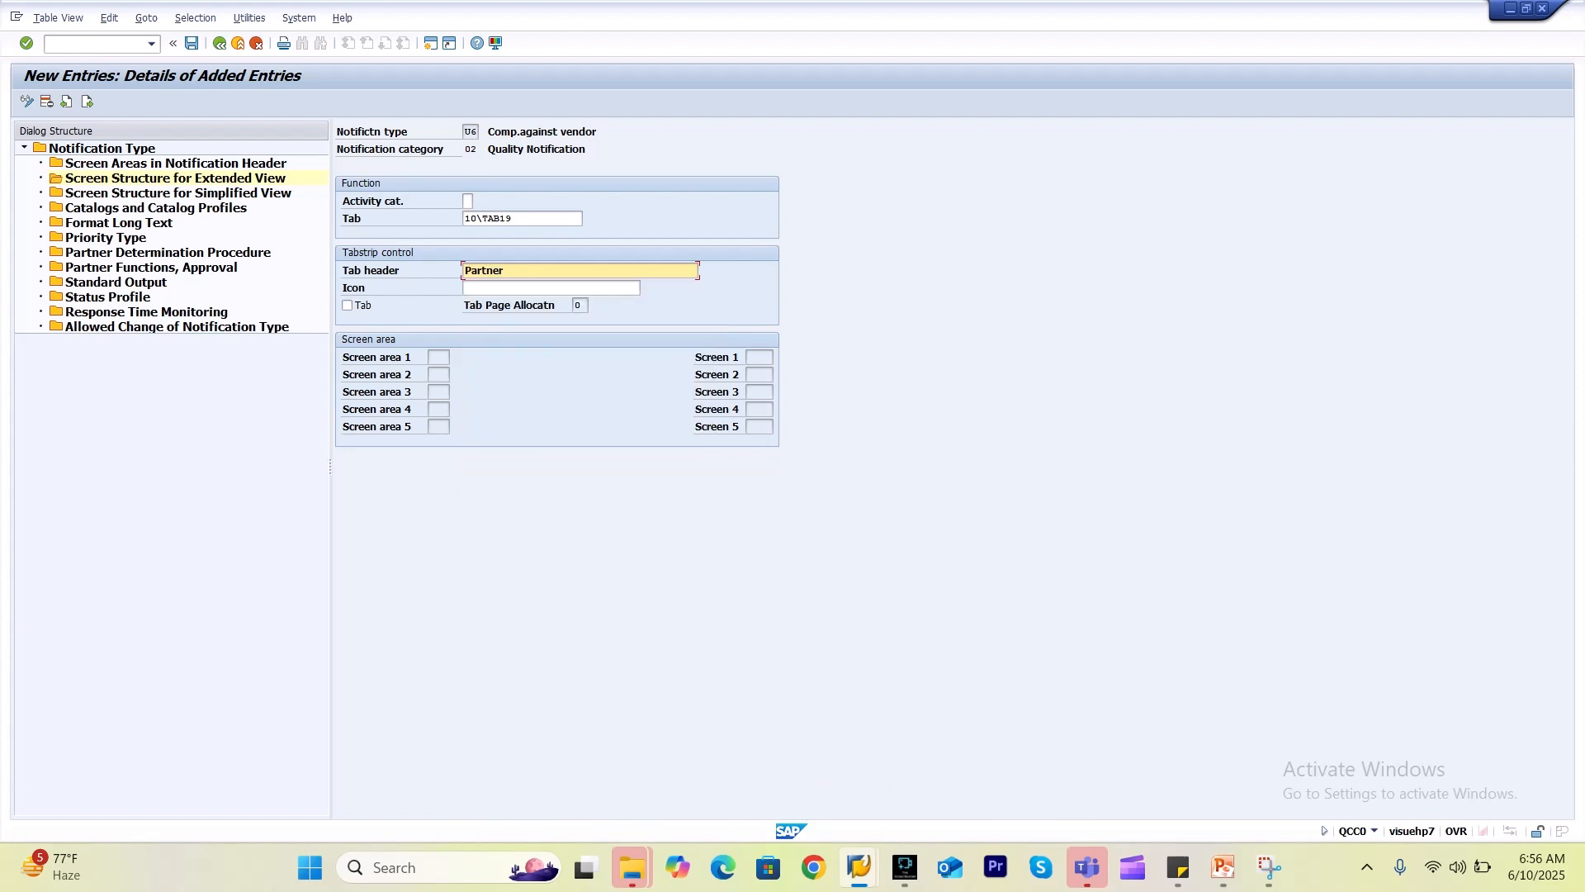
key("Return")
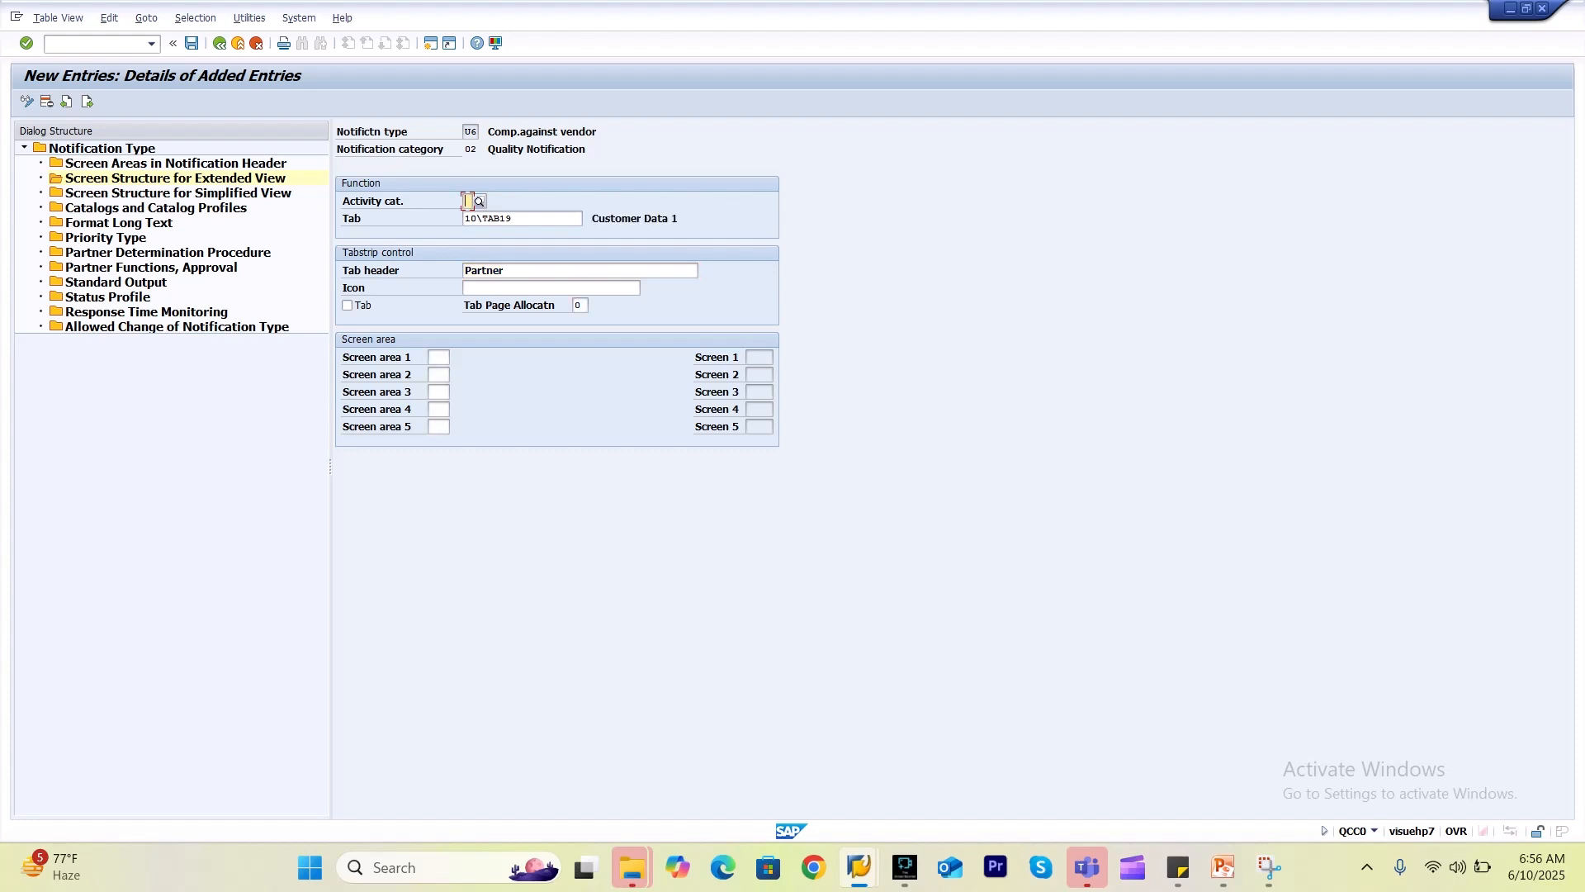
left_click(348, 306)
left_click(528, 218)
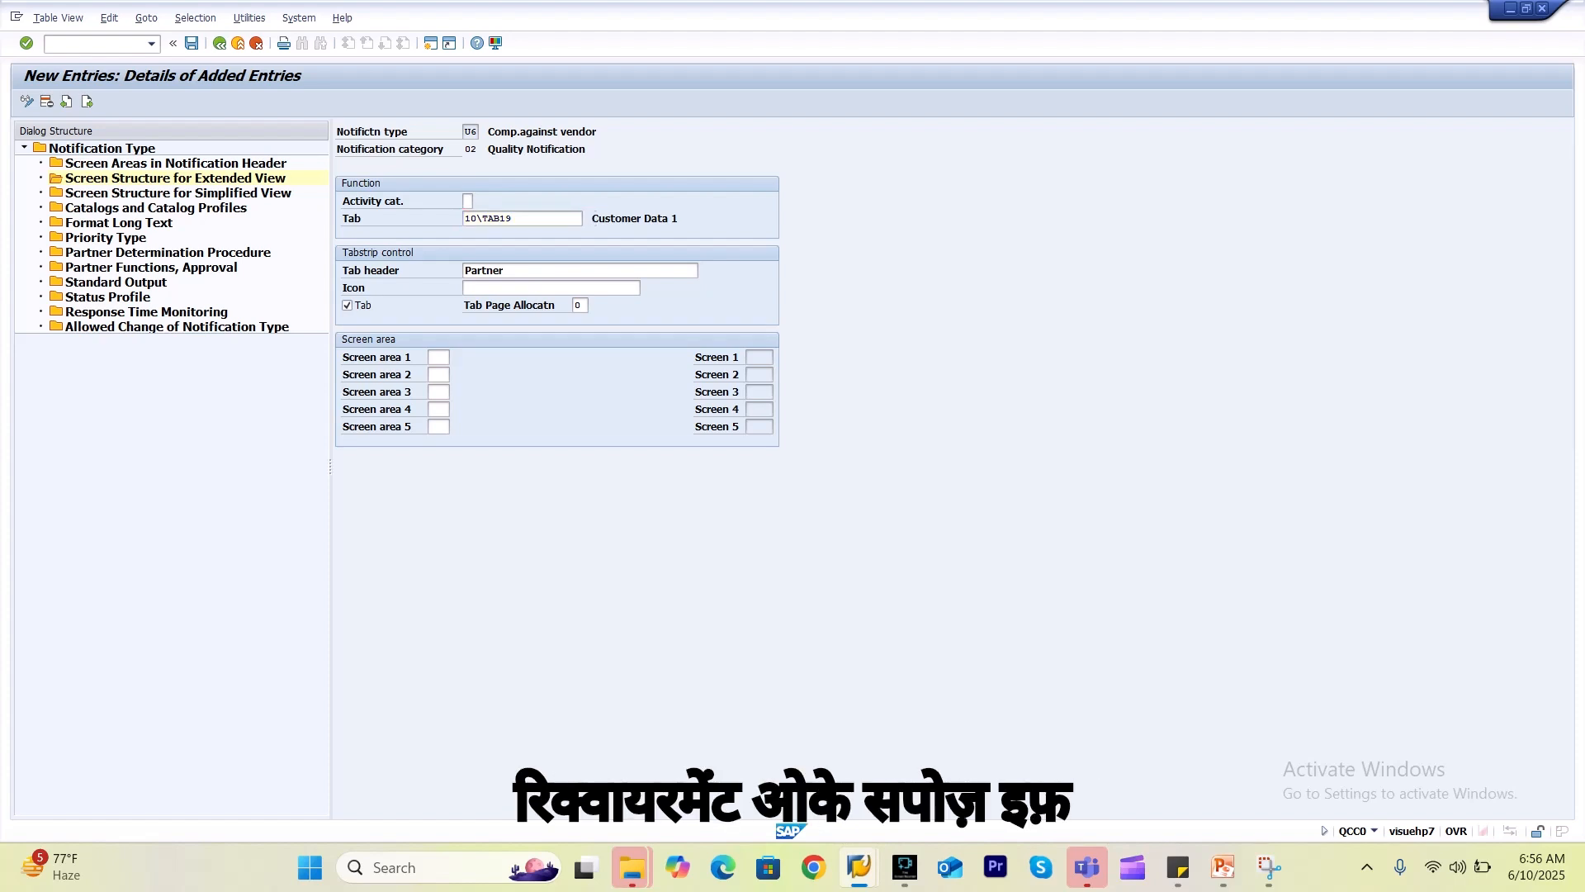
key("F4")
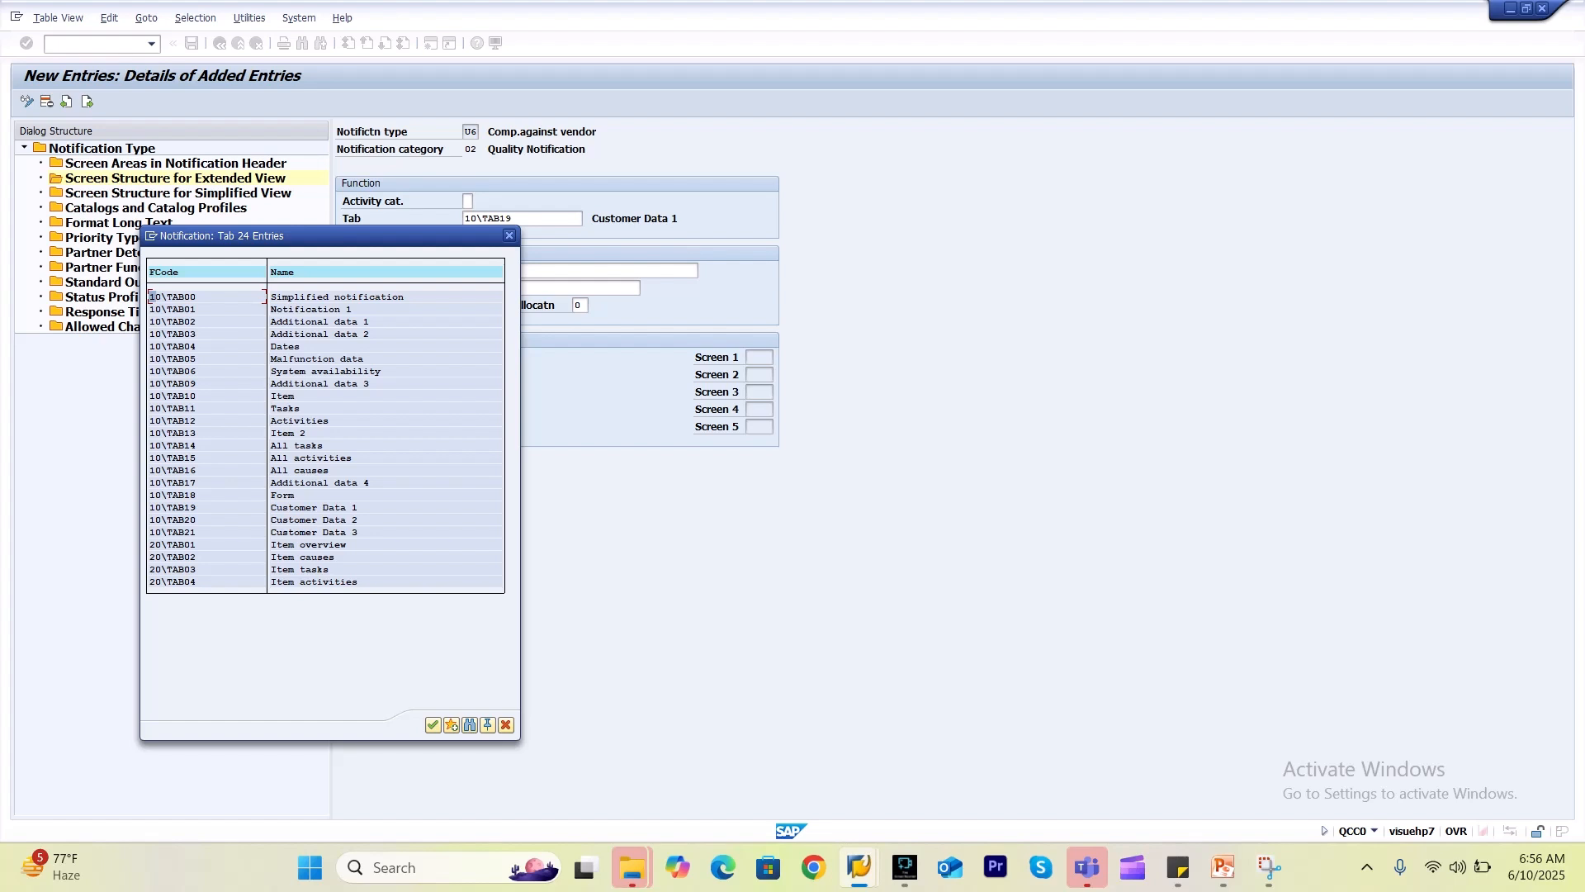
left_click(510, 235)
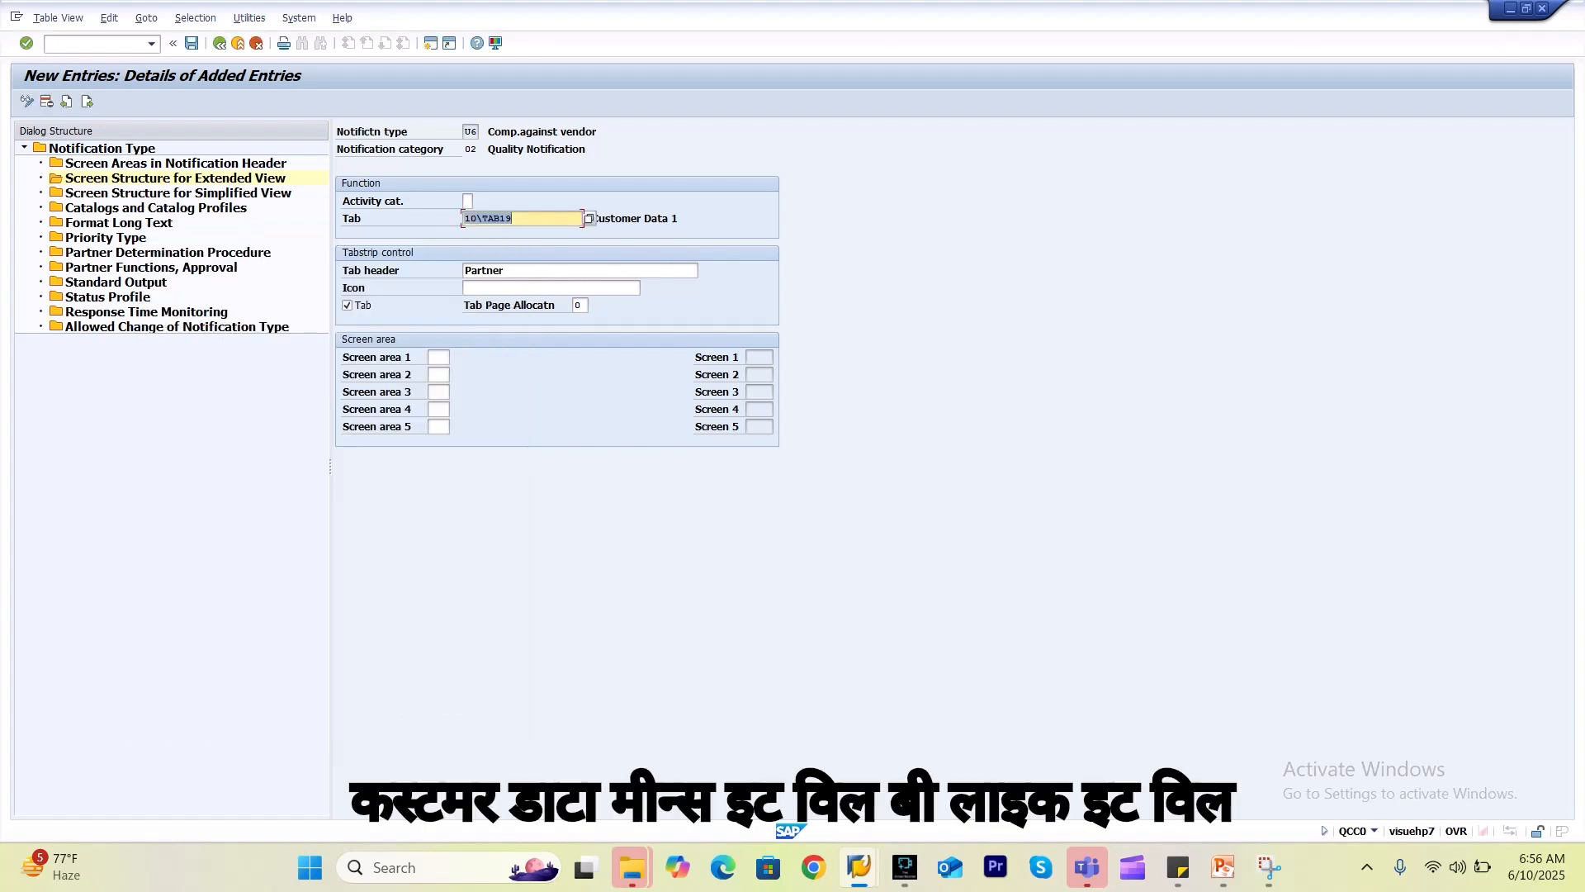
key("Tab")
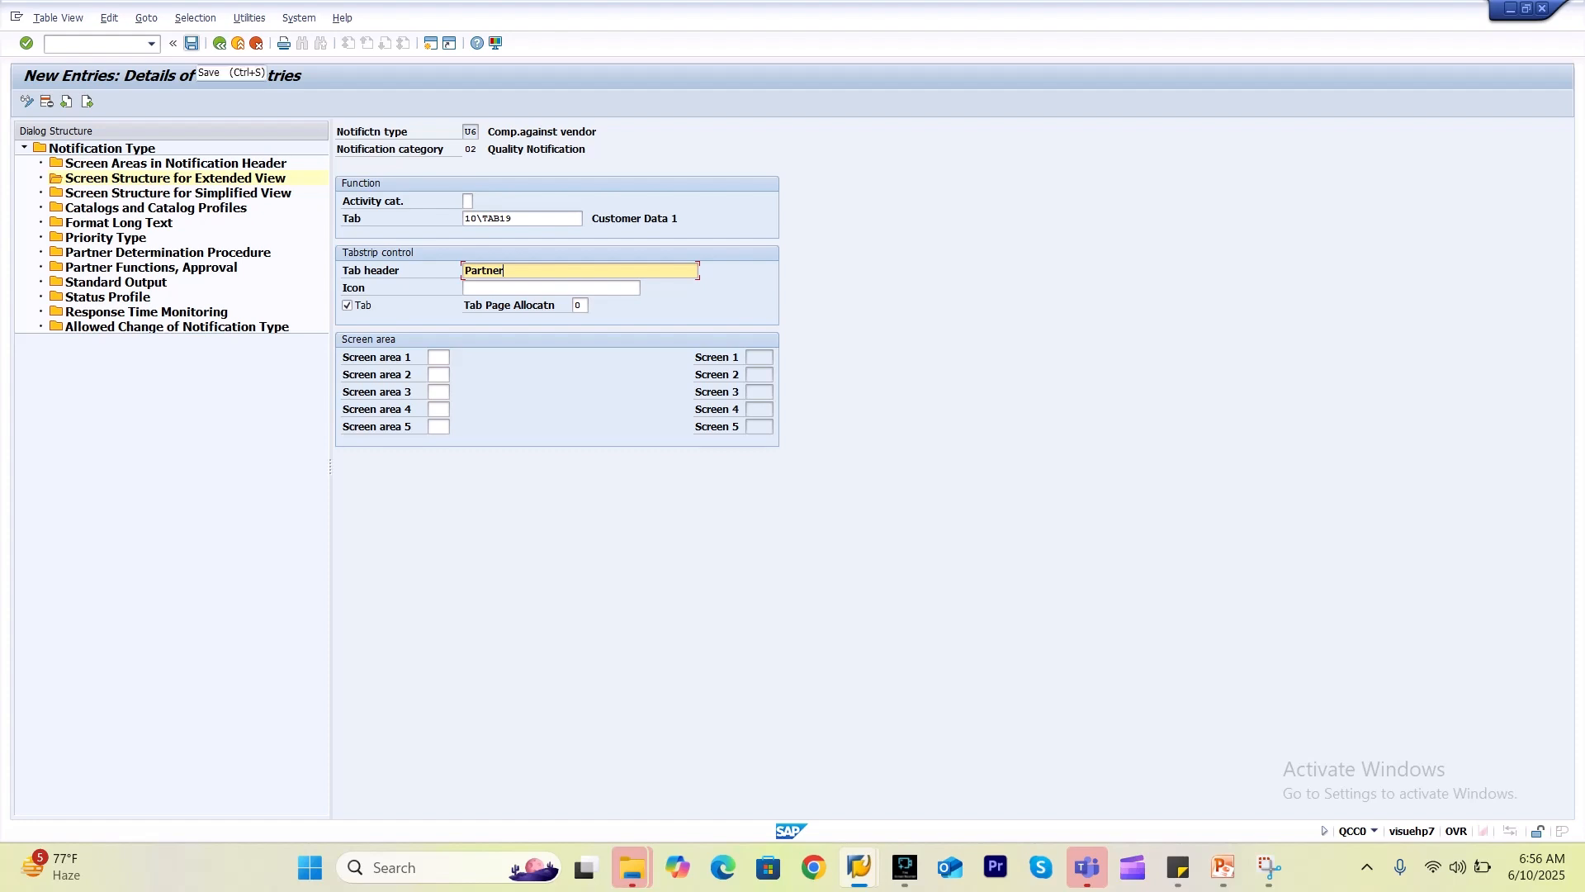
left_click(438, 358)
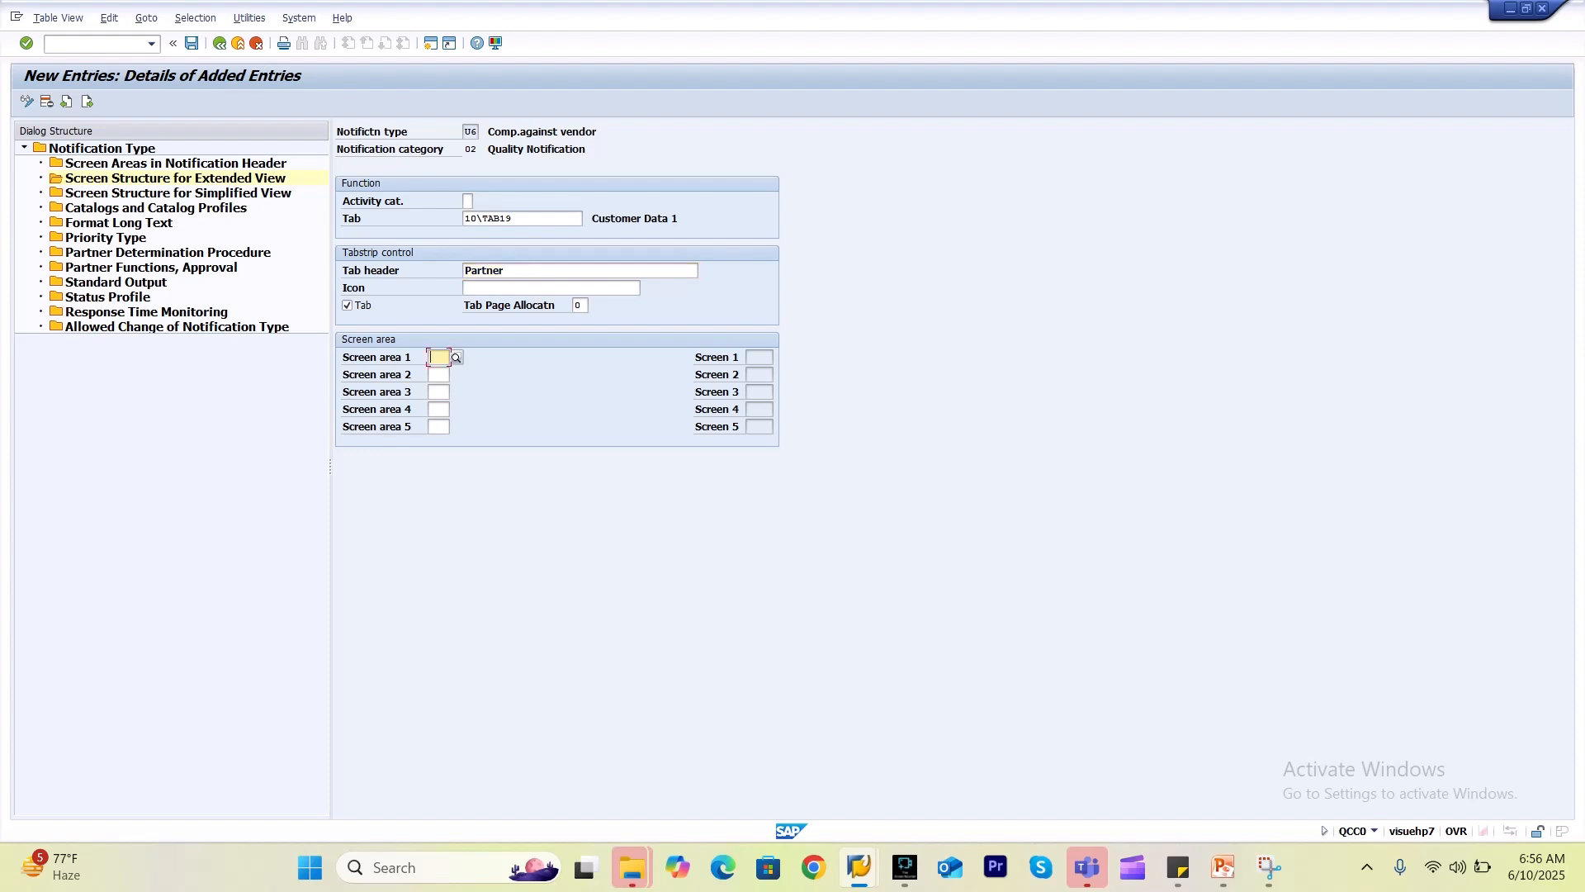
key("F4")
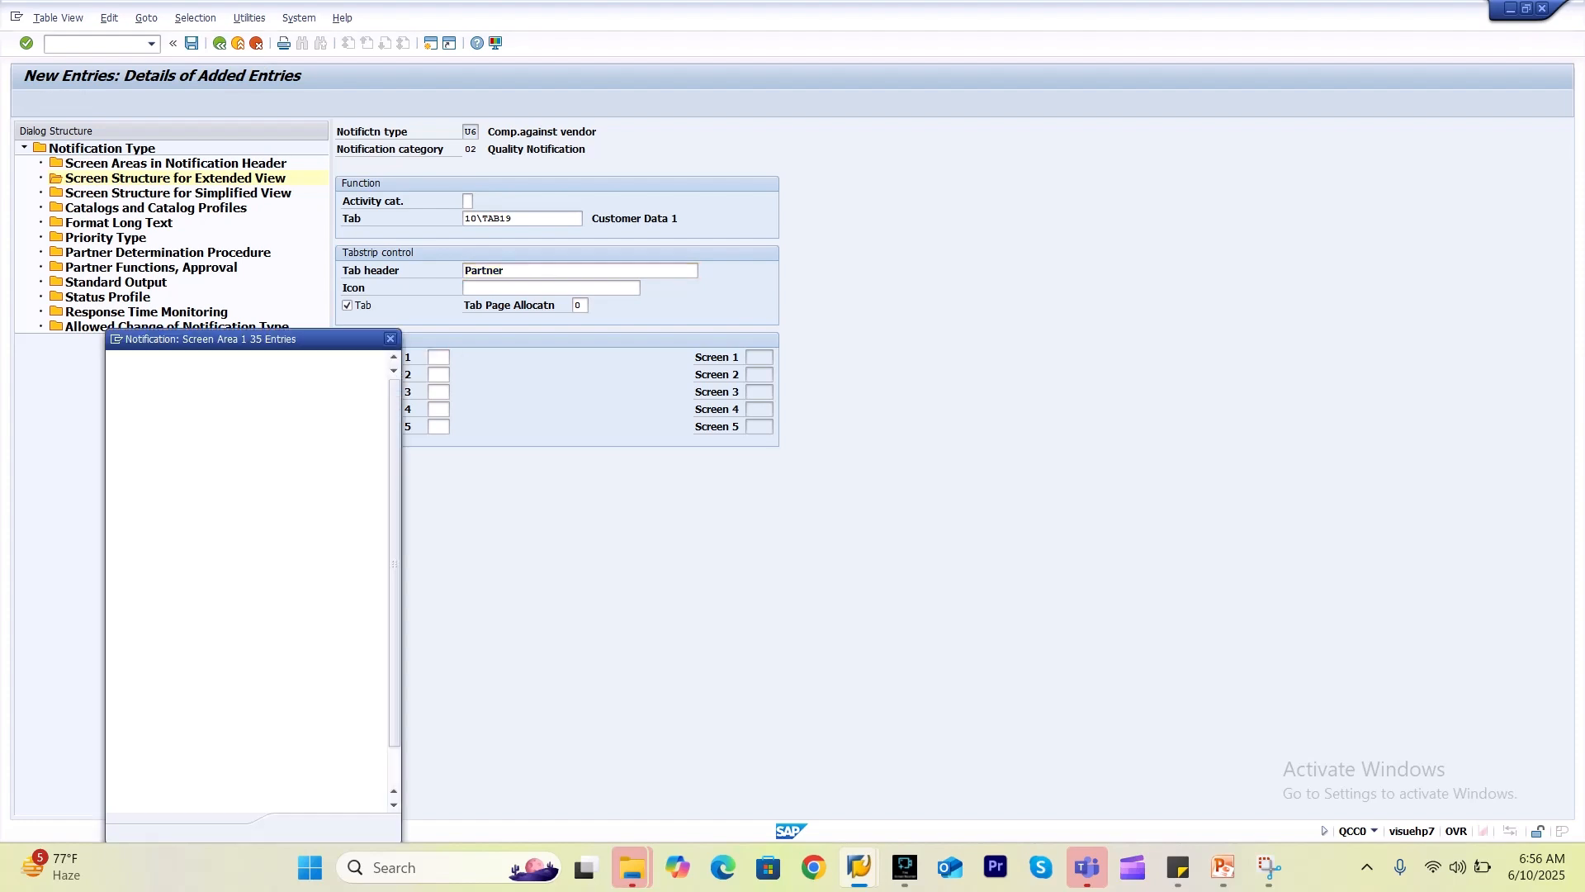
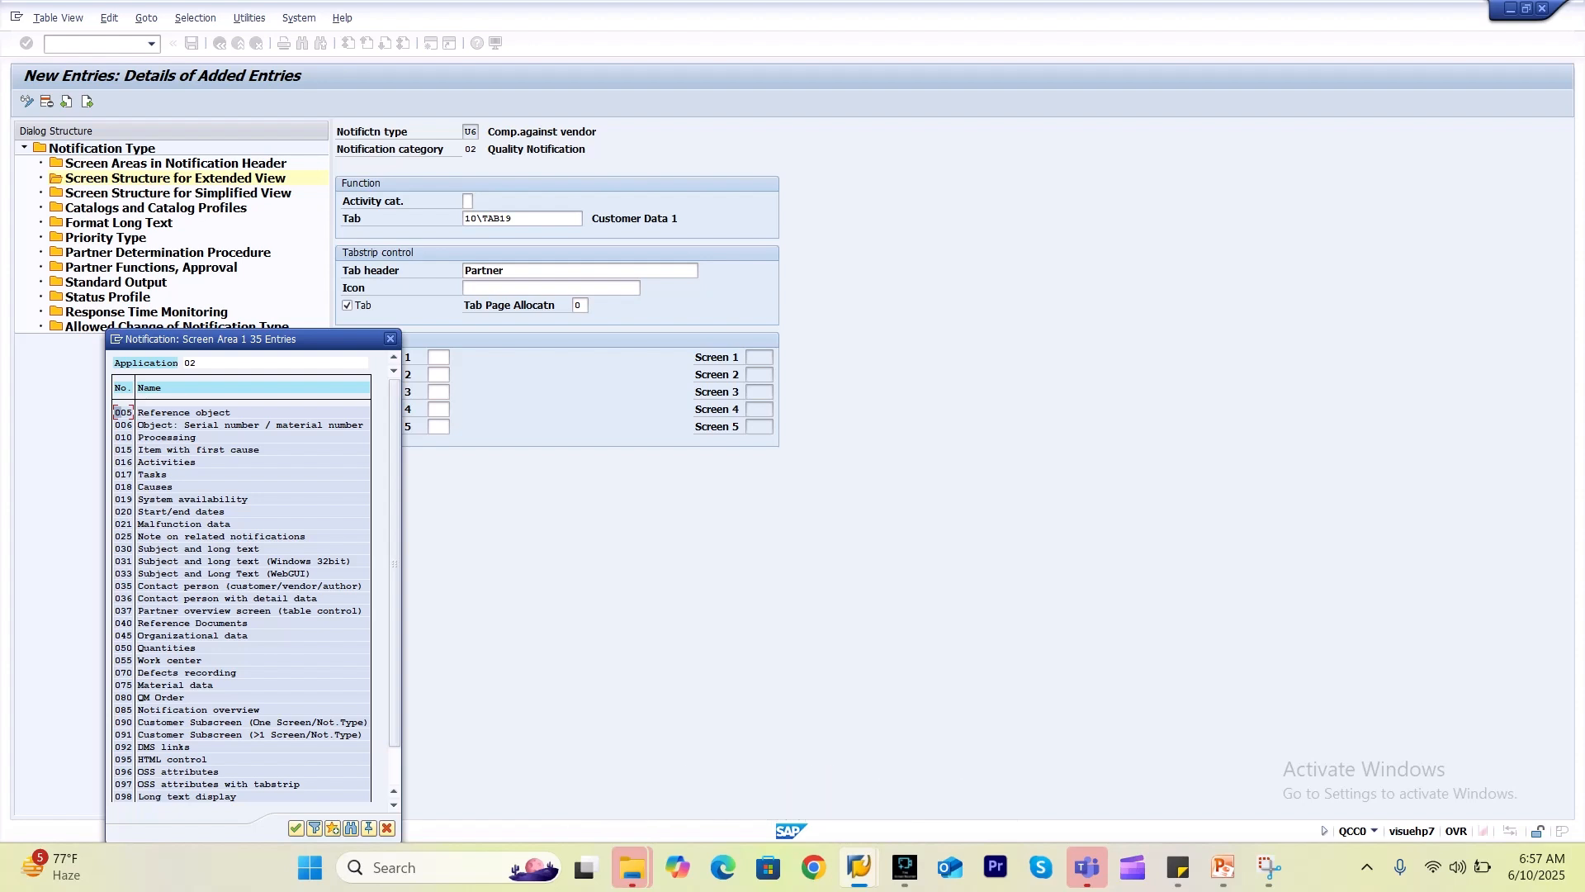
Put contact person screen 035 in screen area 1 of the 10\TAB19 Partner tab, save, and return to the tab list.
double_click(210, 585)
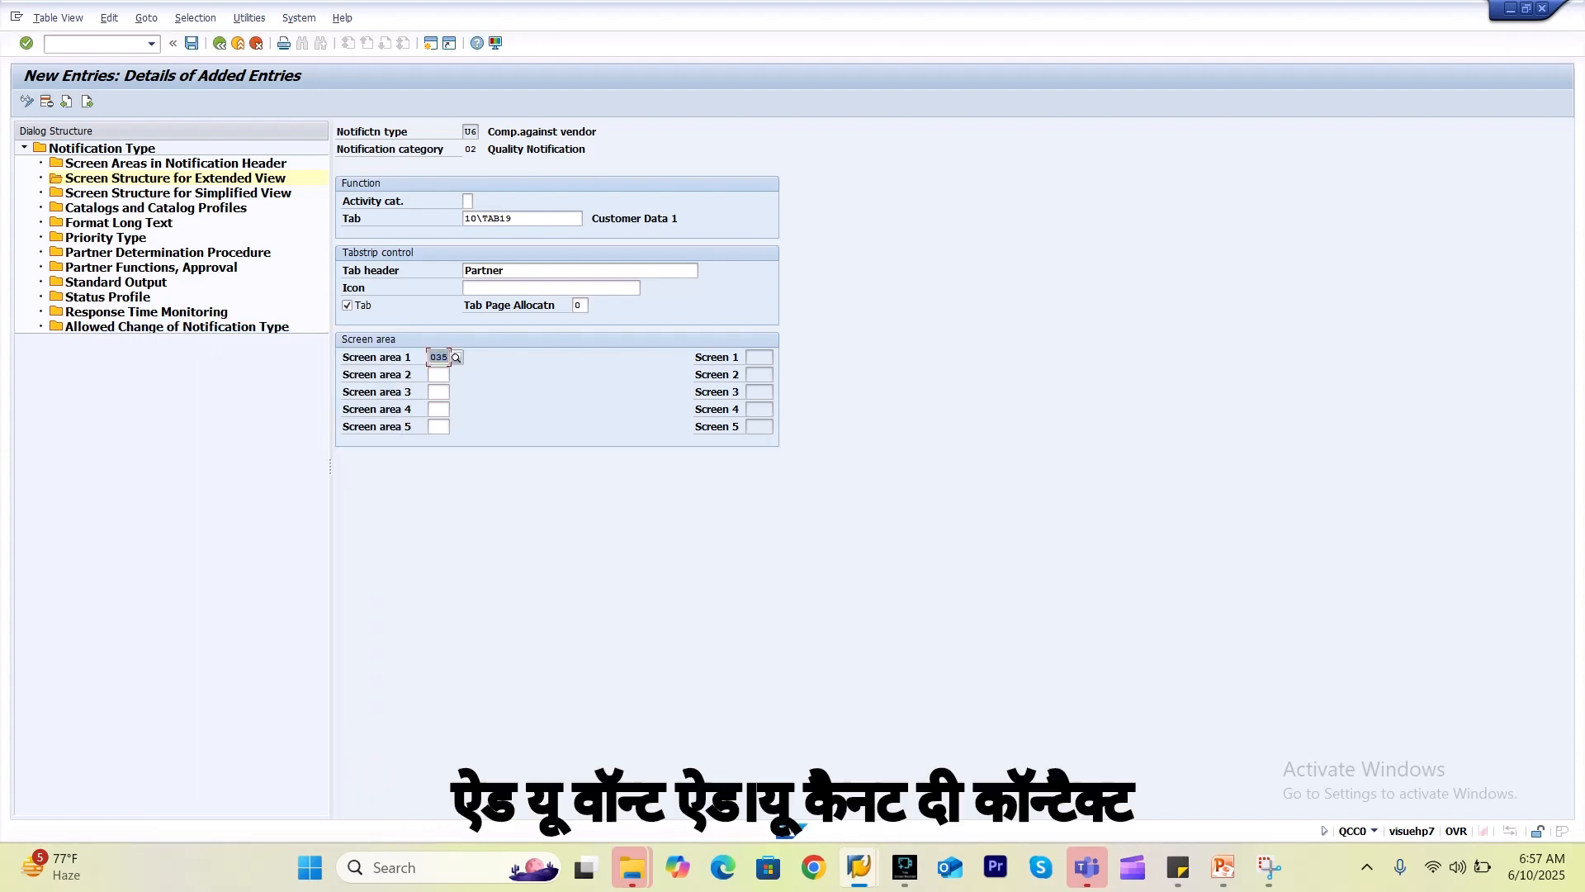
key("Return")
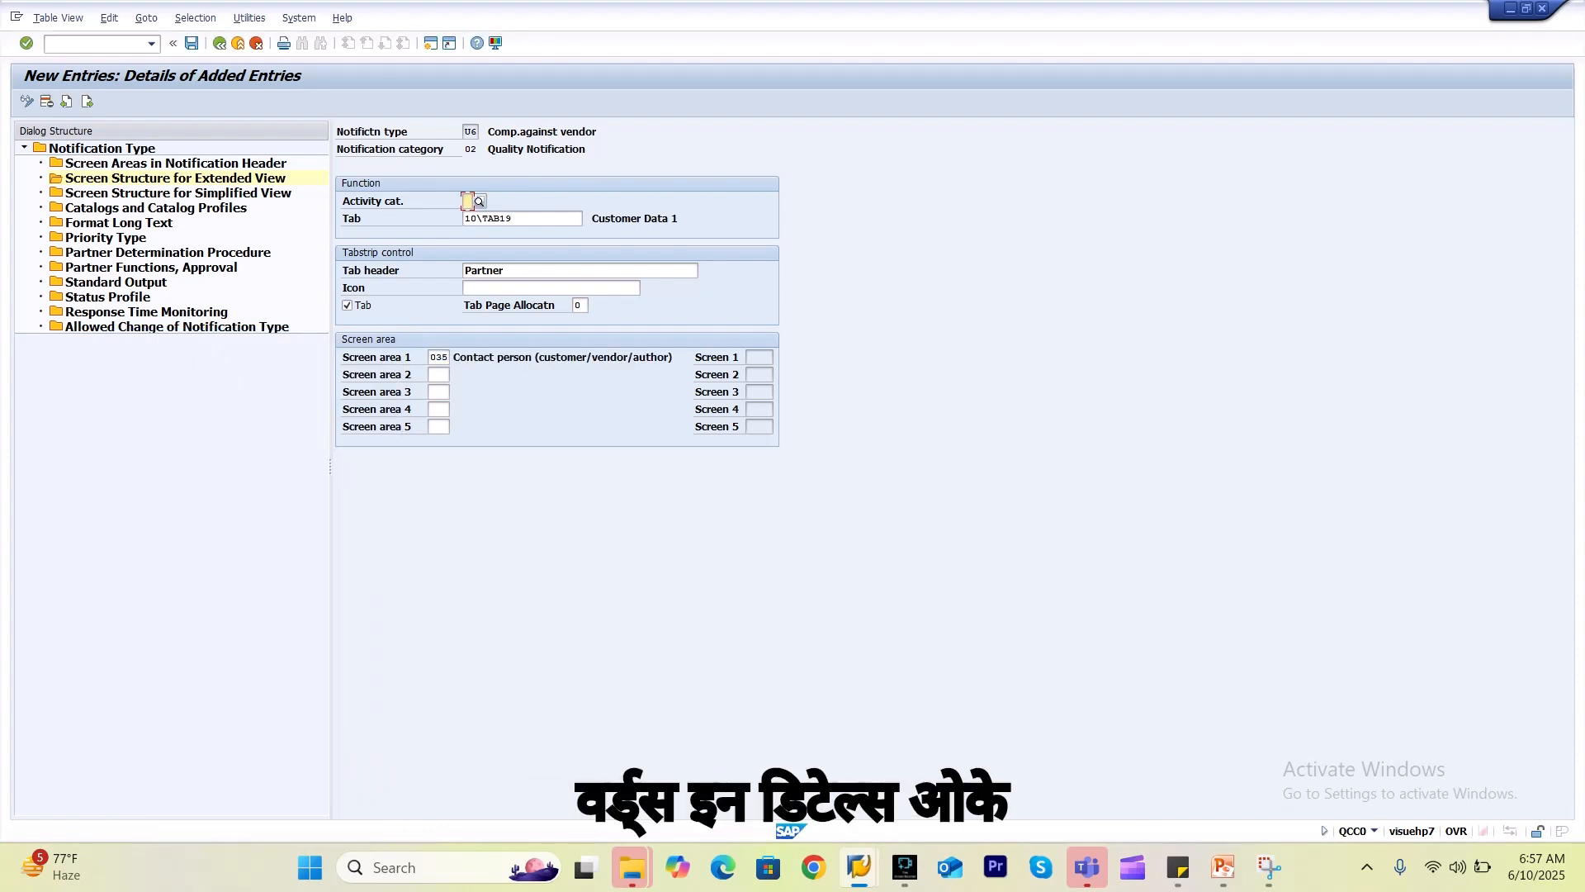
key("Return")
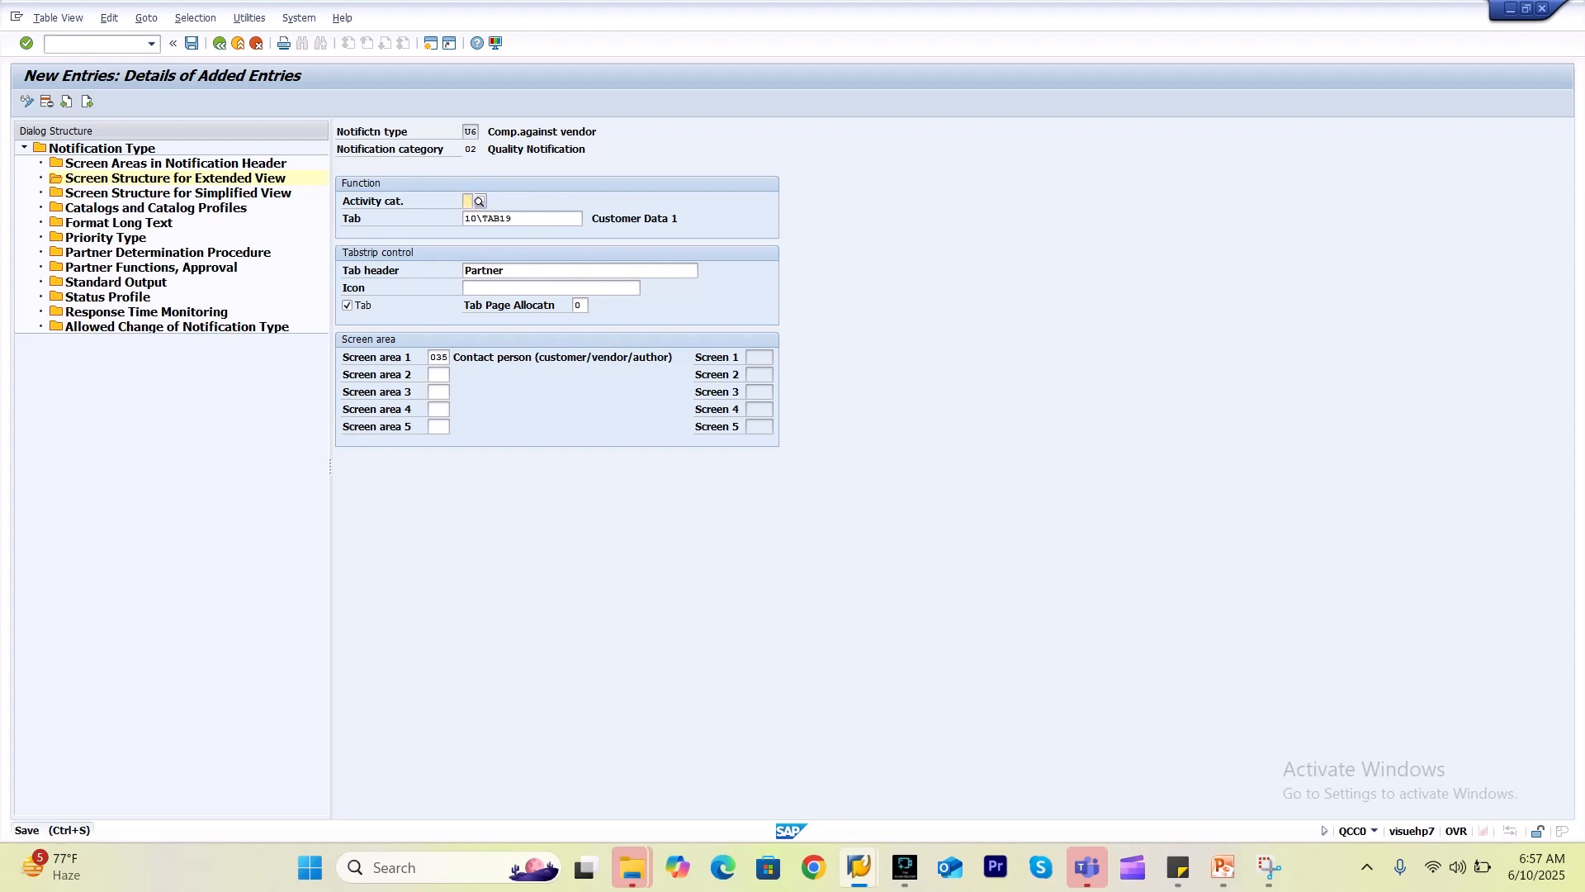
key("F3")
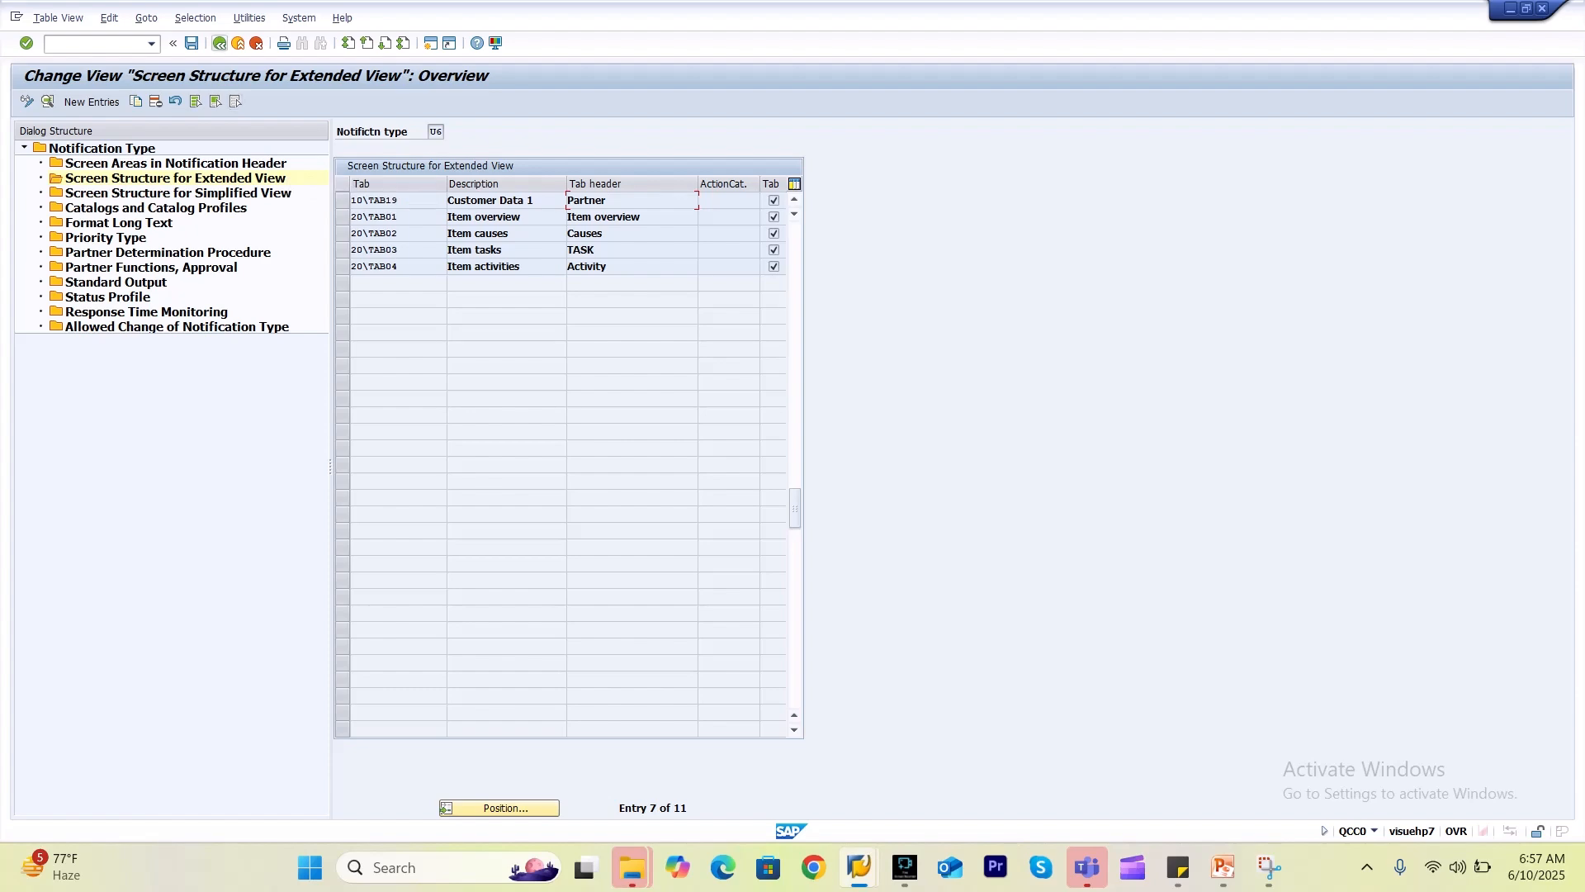
Start a fresh U6 notification via /n and QM01 to check the Partner tab.
key("F3")
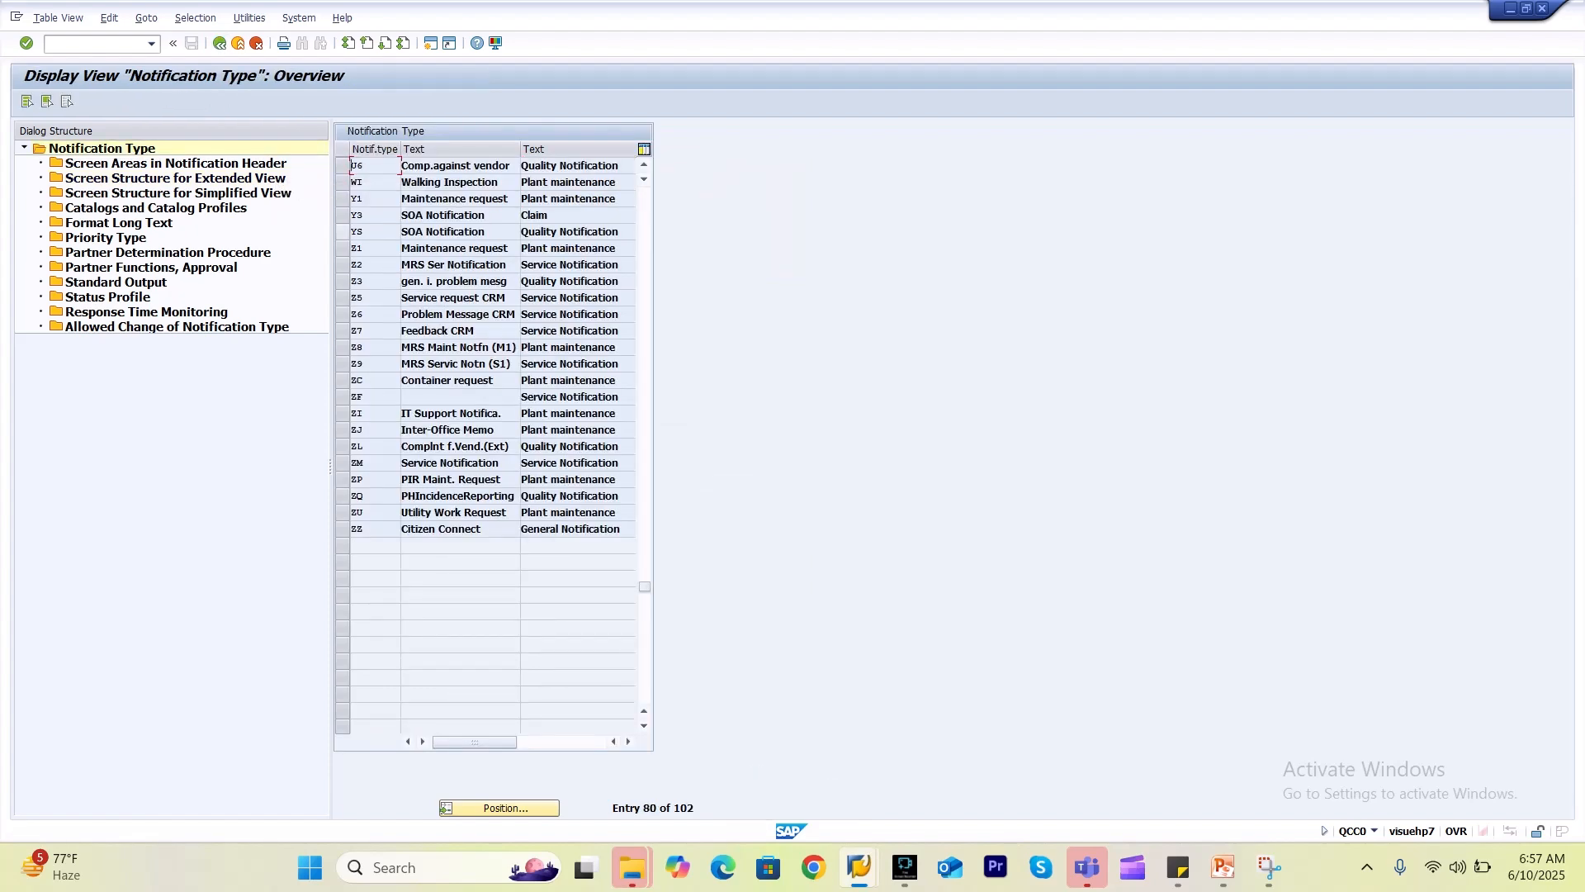
key("alt+Tab")
left_click(96, 44)
type("/n")
key("Return")
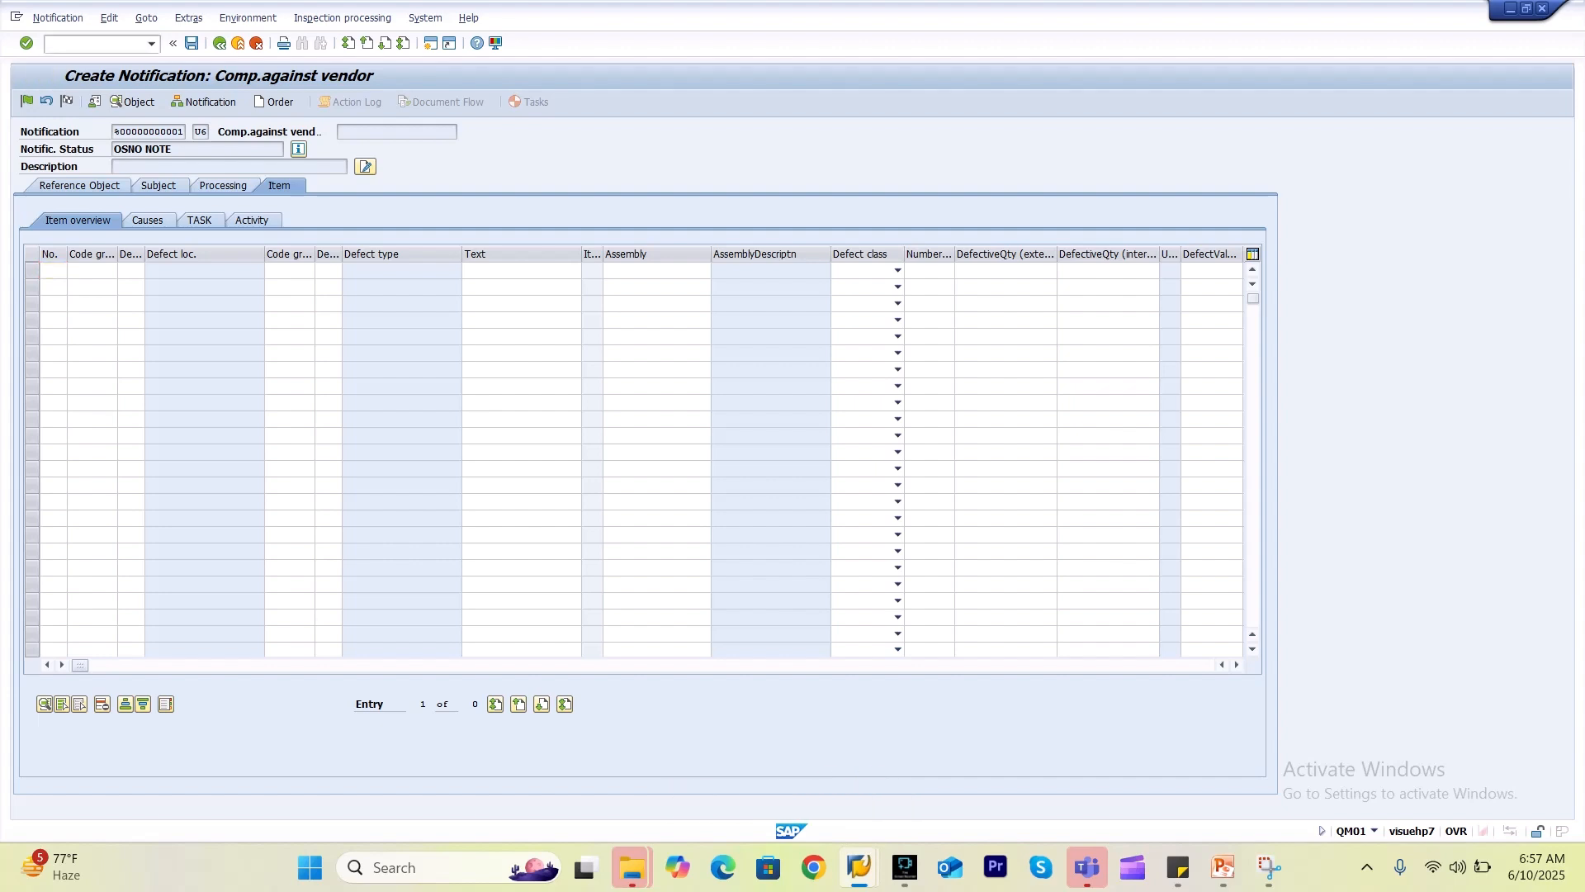
type("qm01")
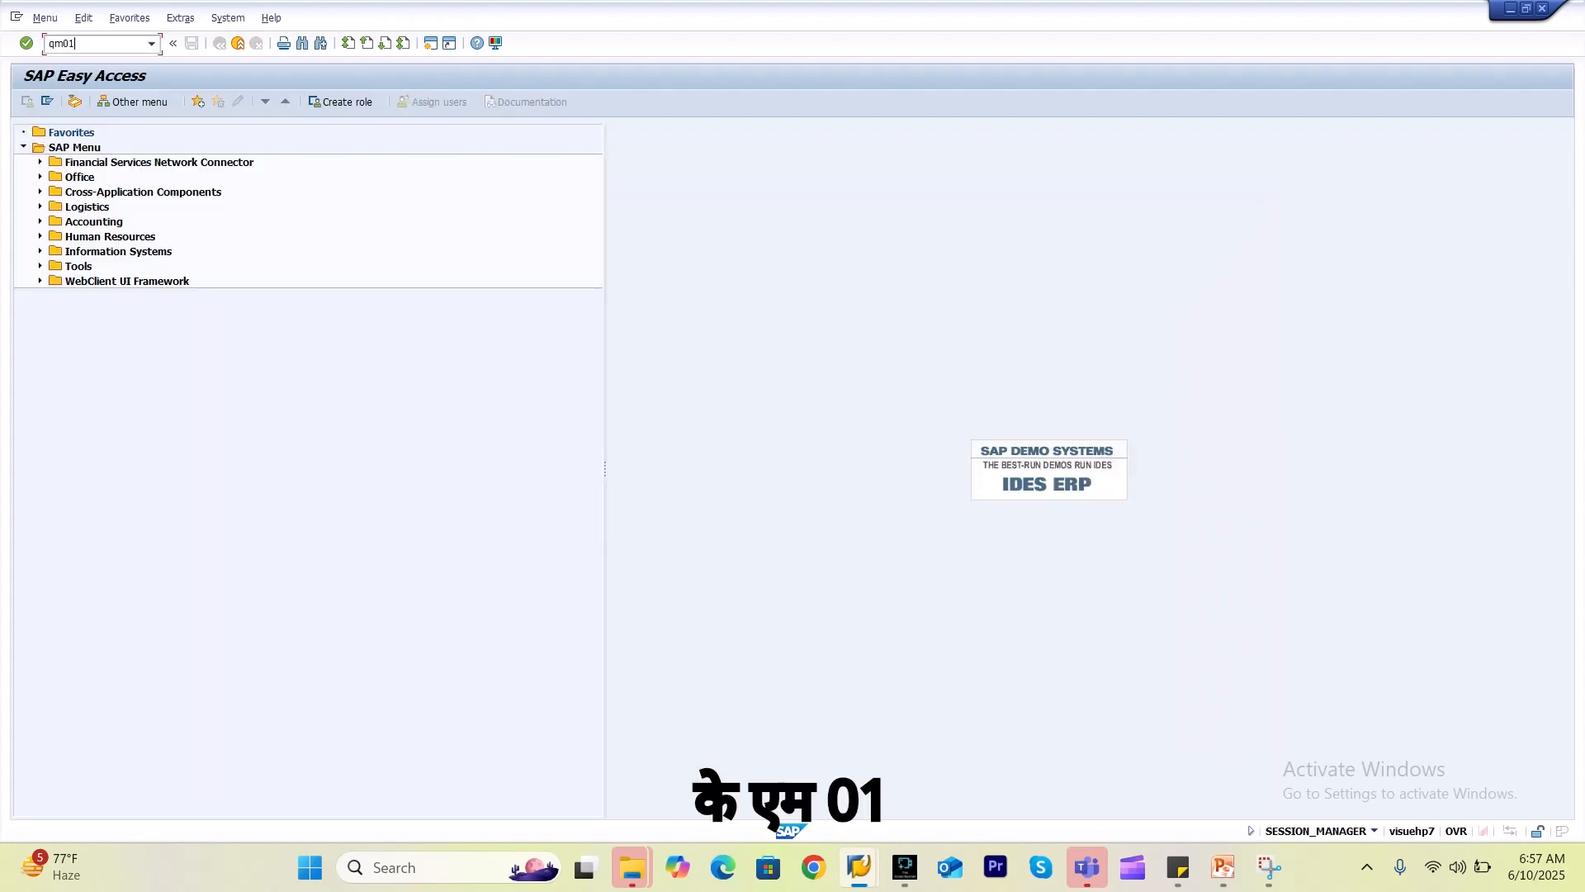
key("Return")
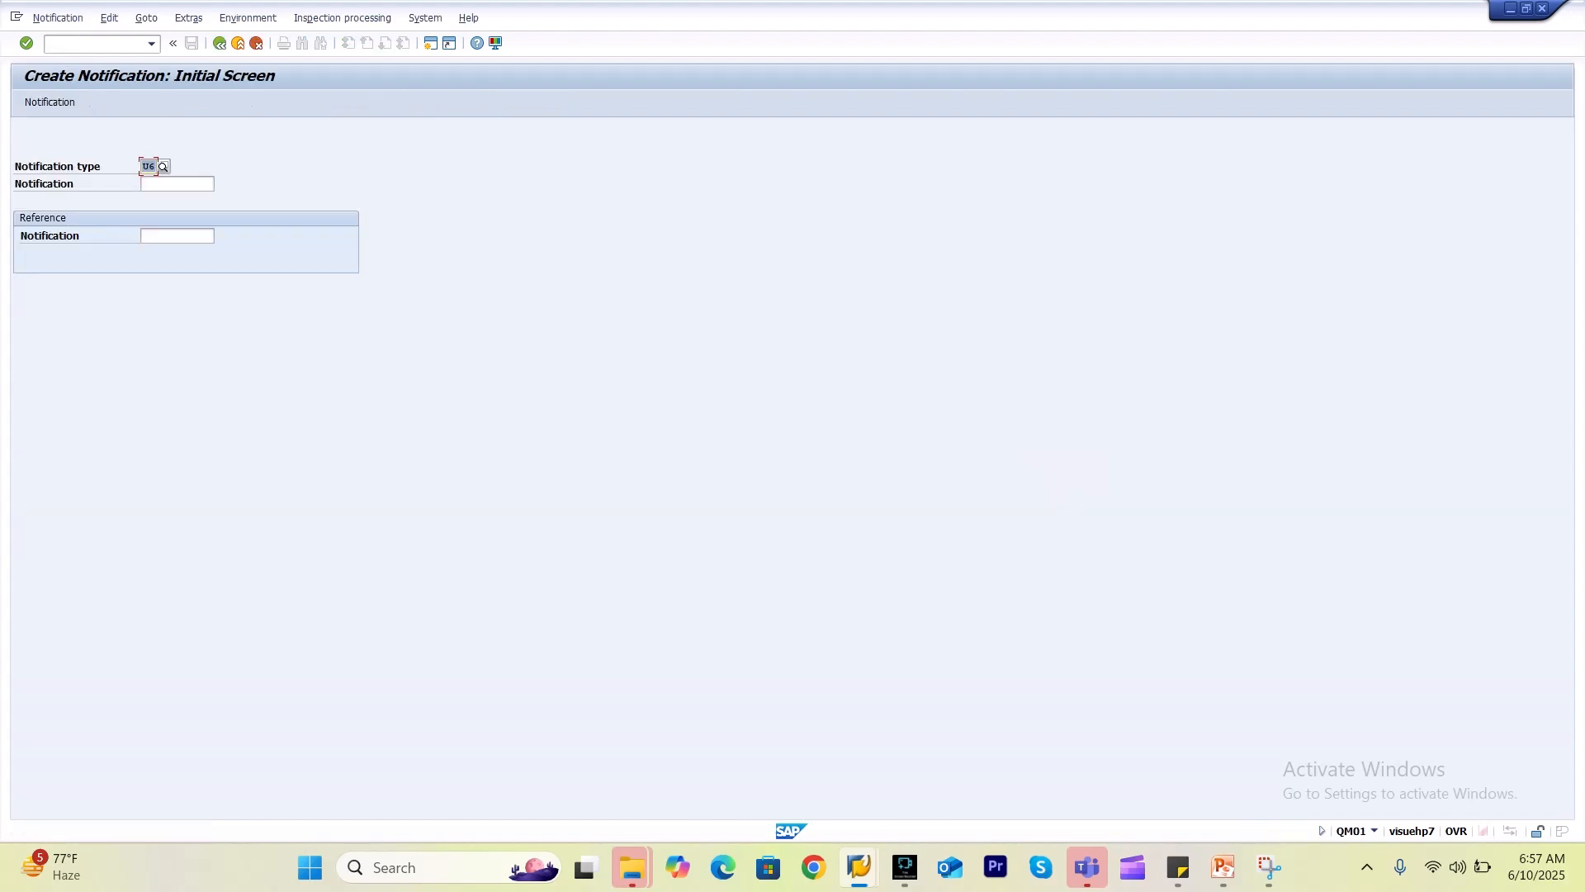
key("Return")
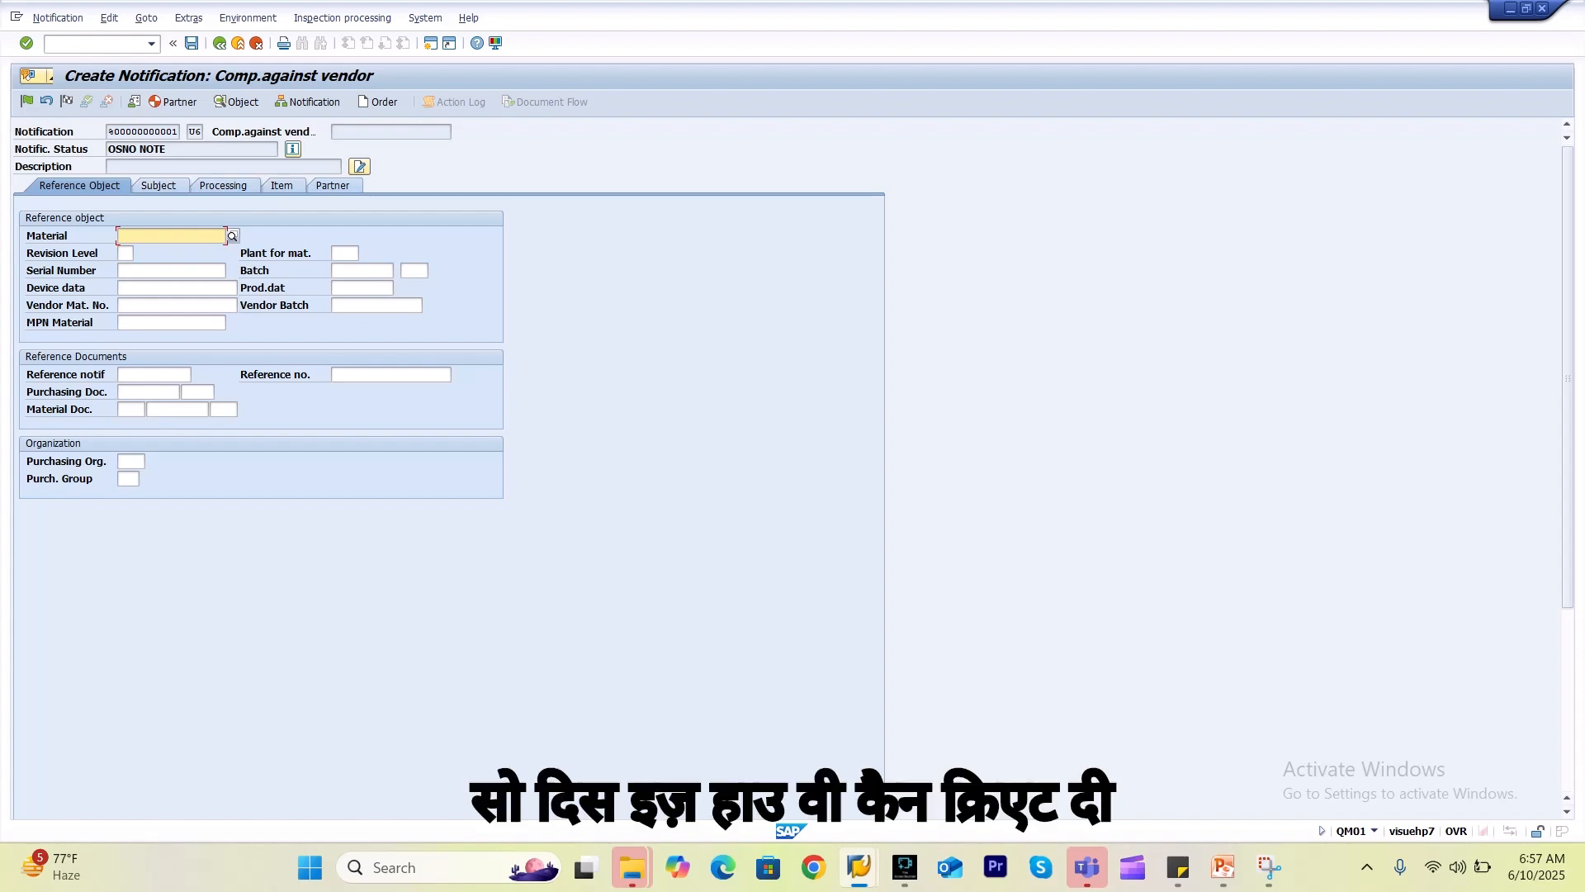
Go back to the QCC0 configuration session and exit the notification type settings.
key("alt+Tab")
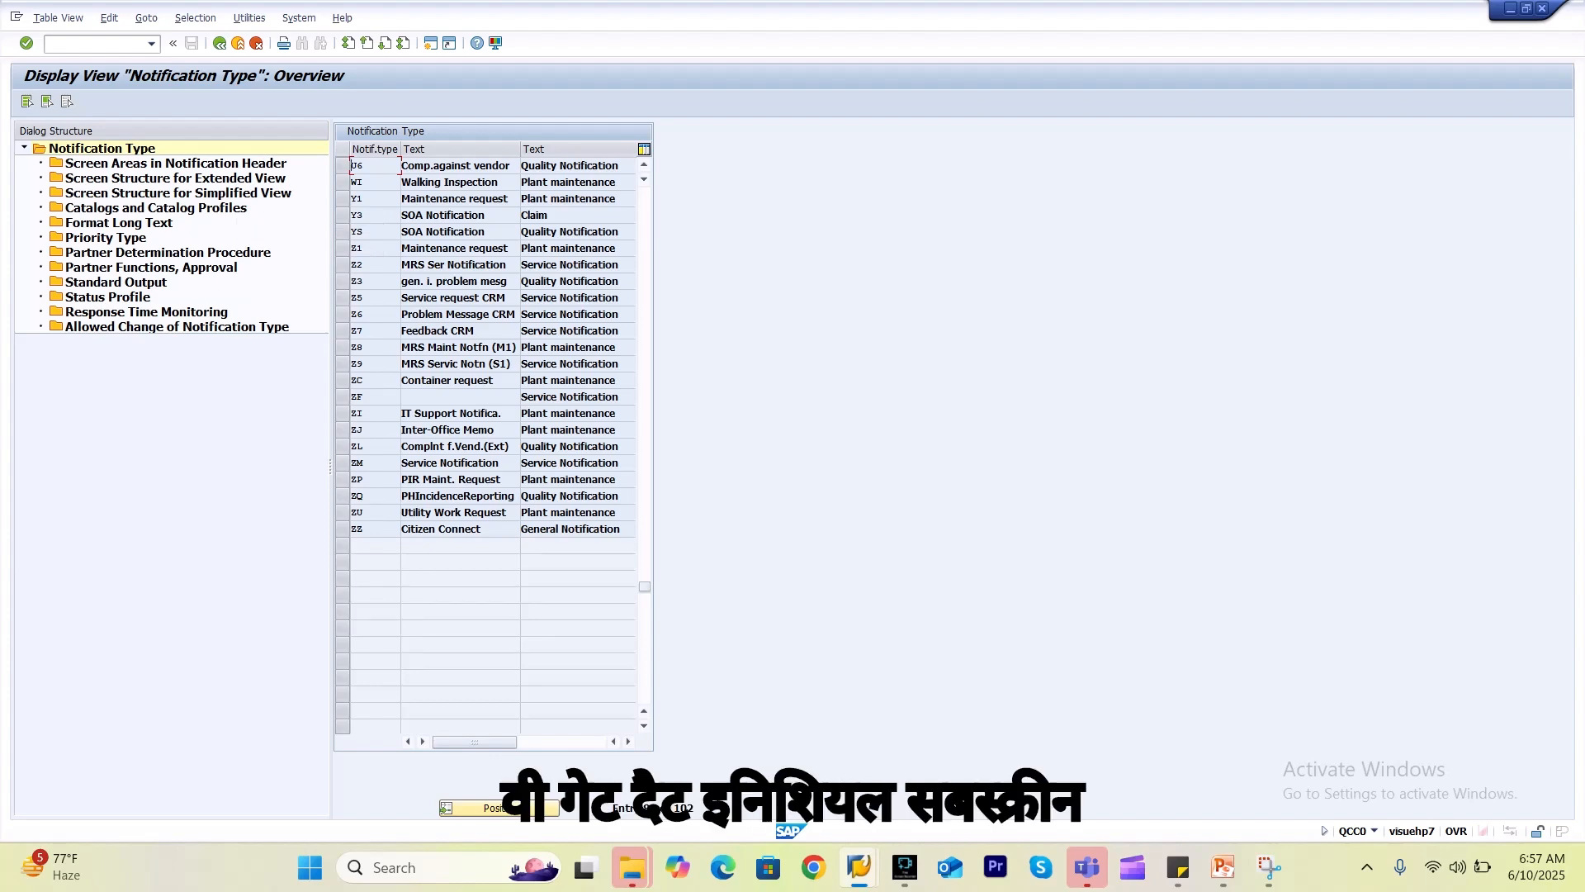
key("alt+Tab")
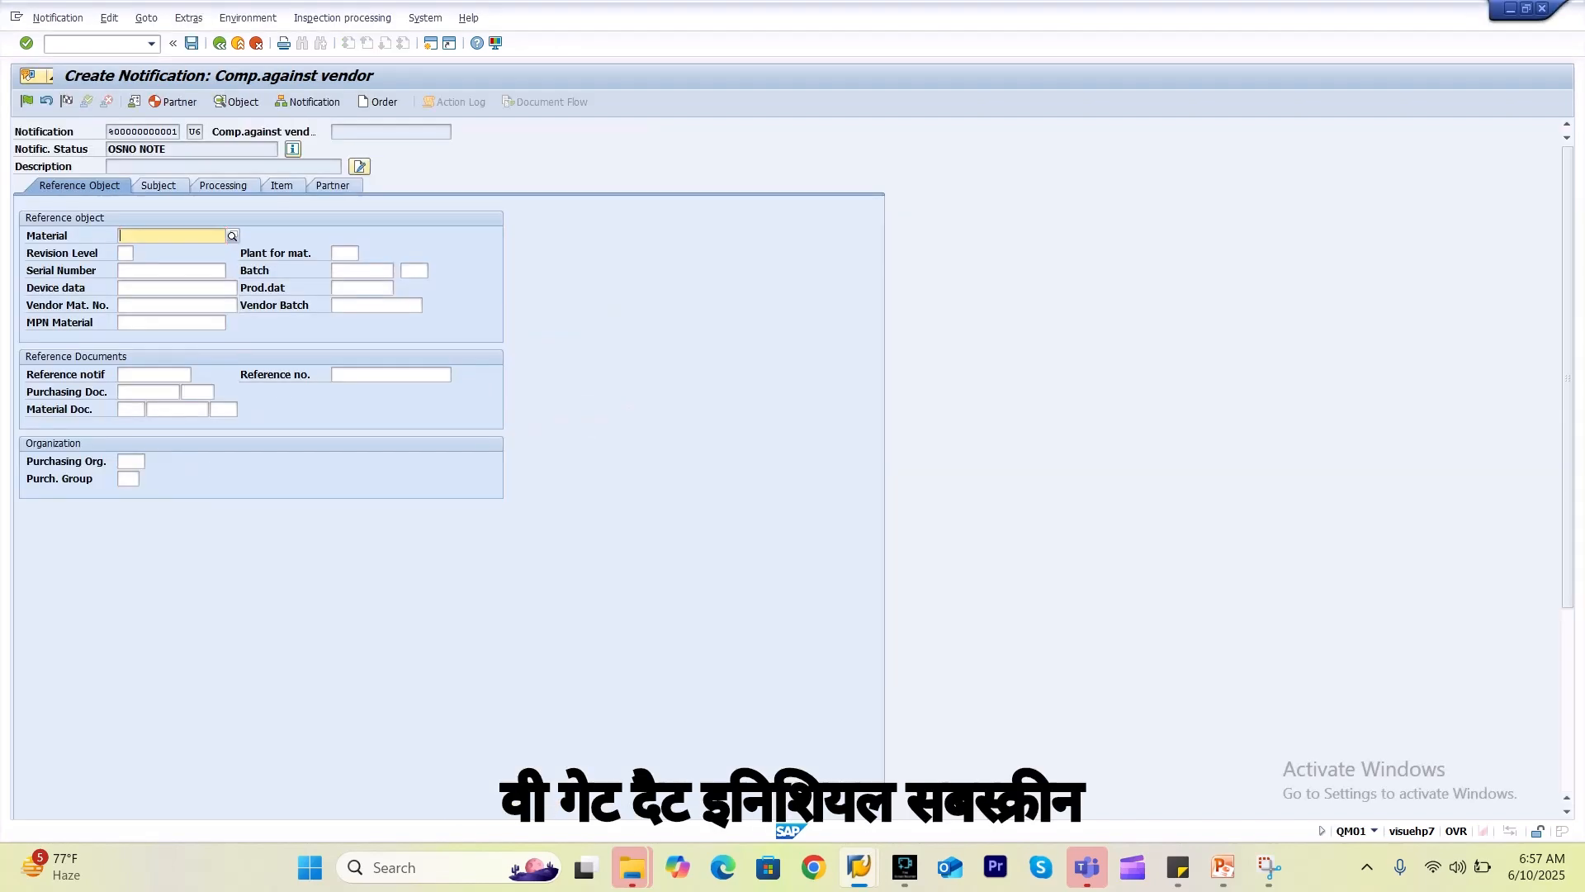
key("alt+Tab")
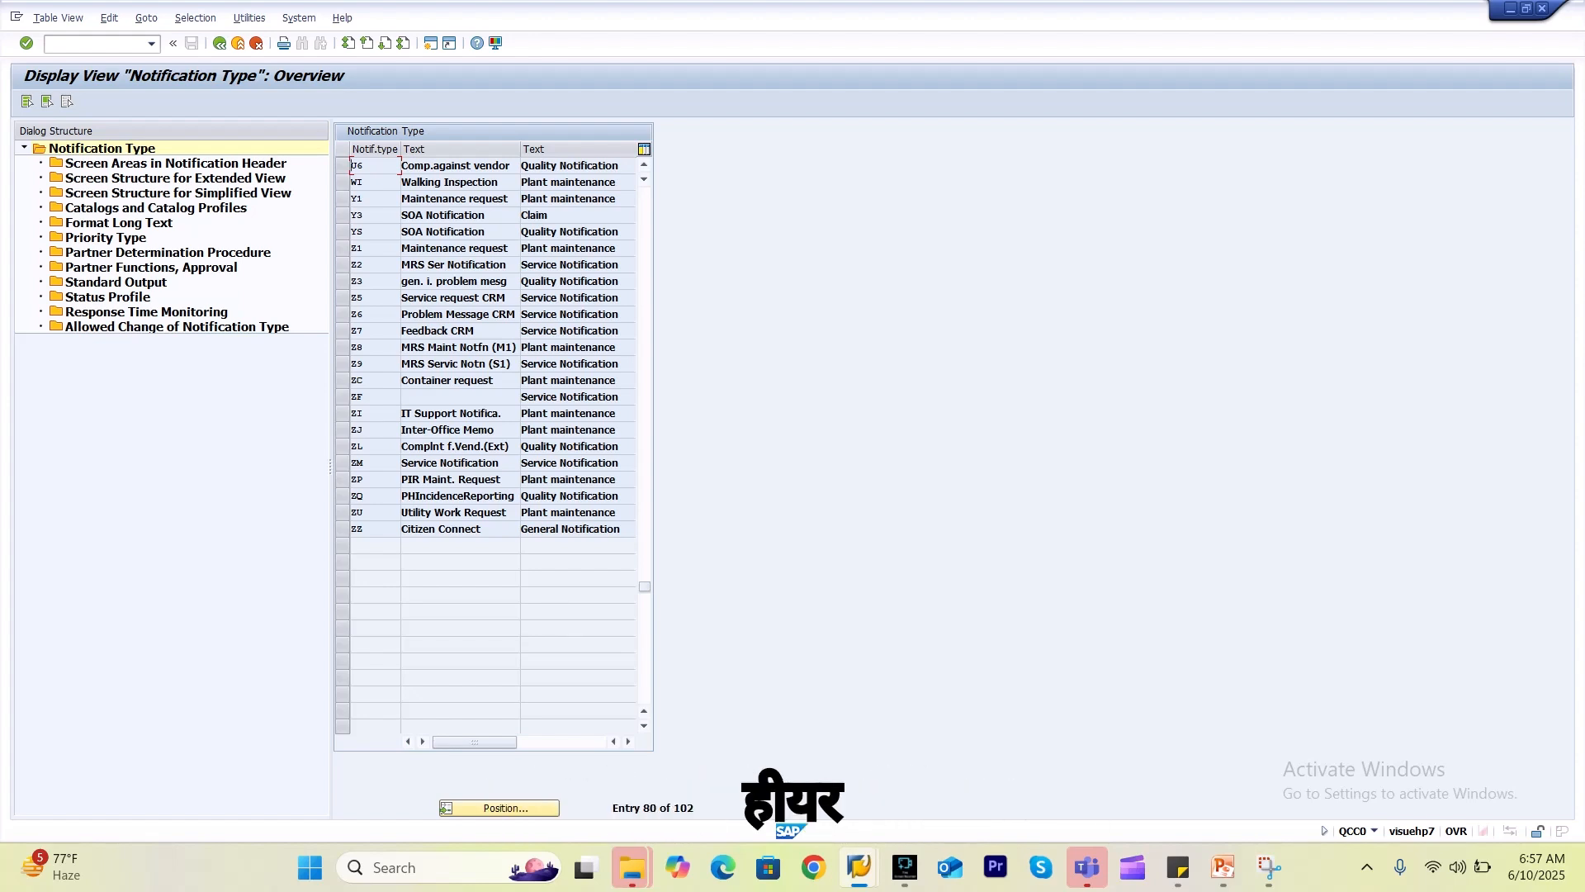
left_click(220, 42)
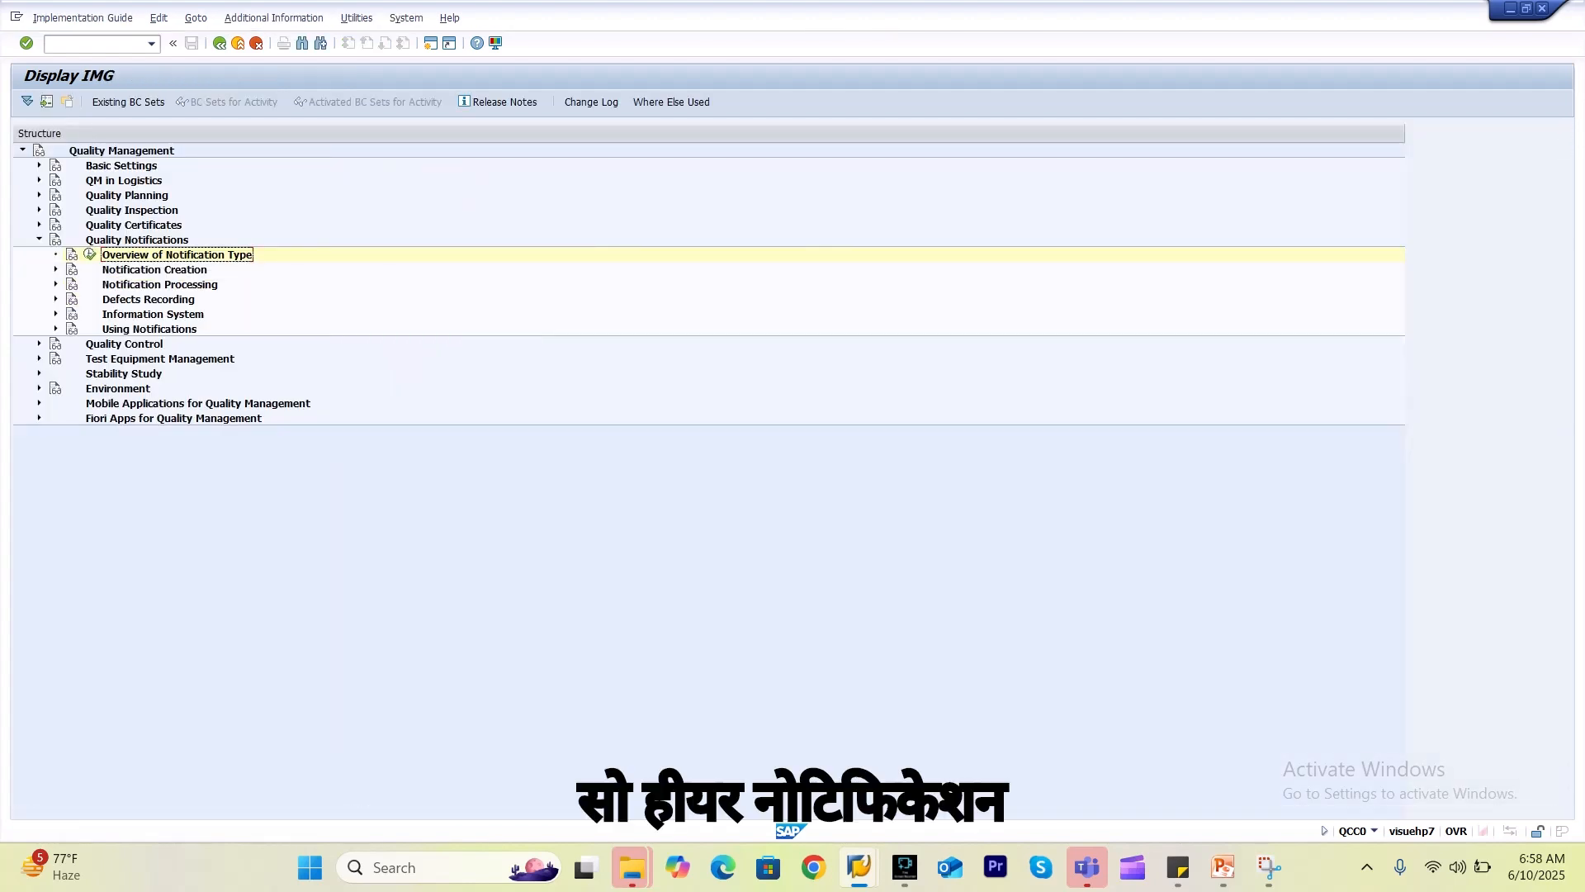
Open the quality notification initial screen settings in the IMG and locate the U6 entry.
left_click(56, 269)
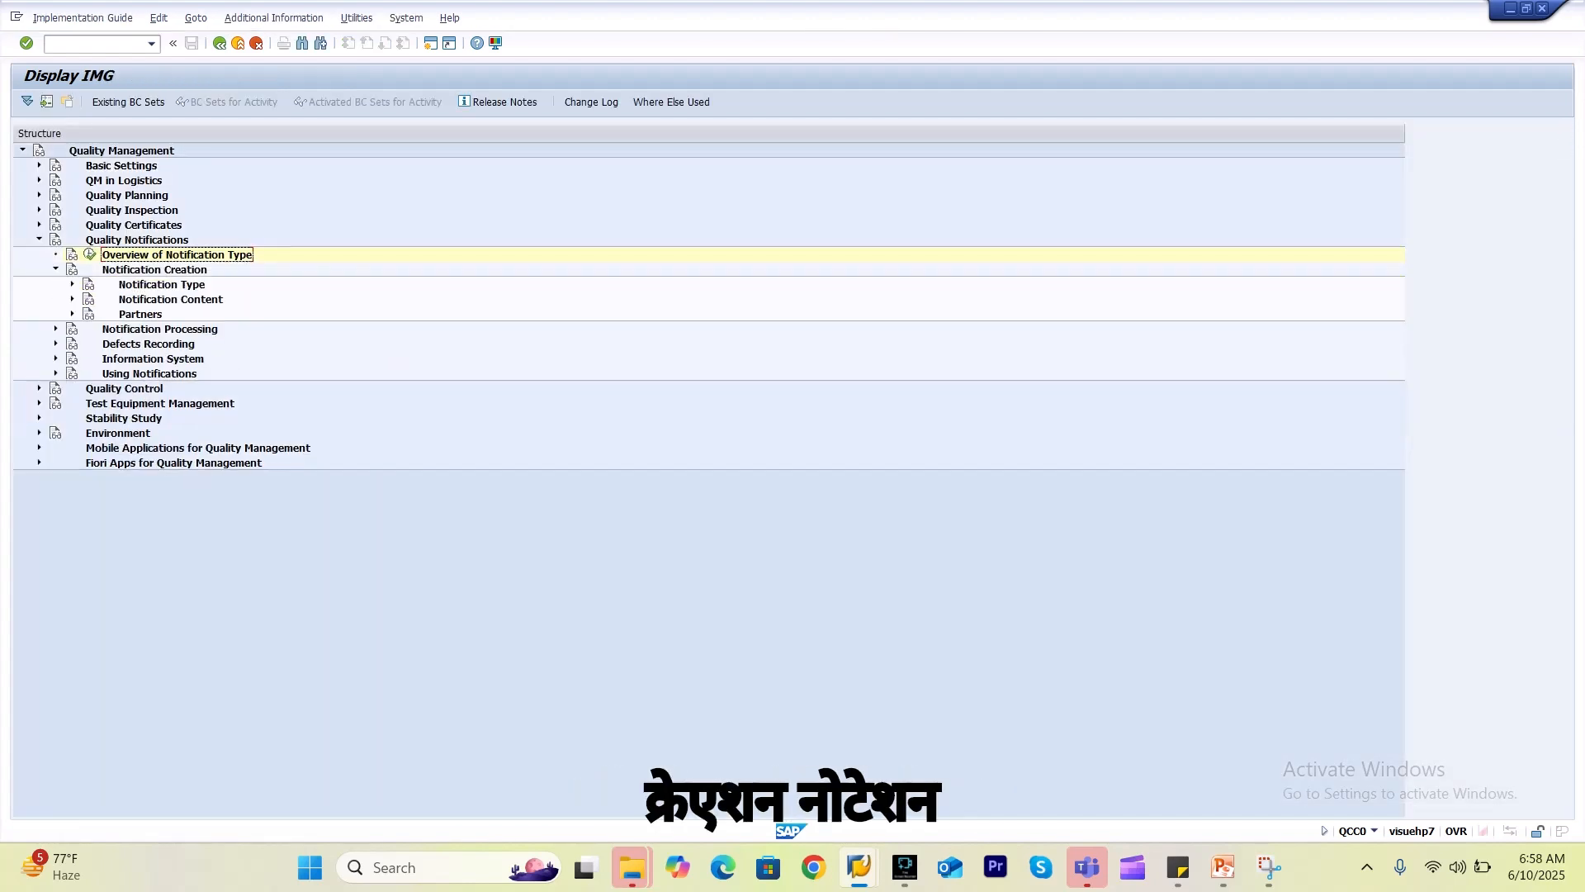
left_click(73, 284)
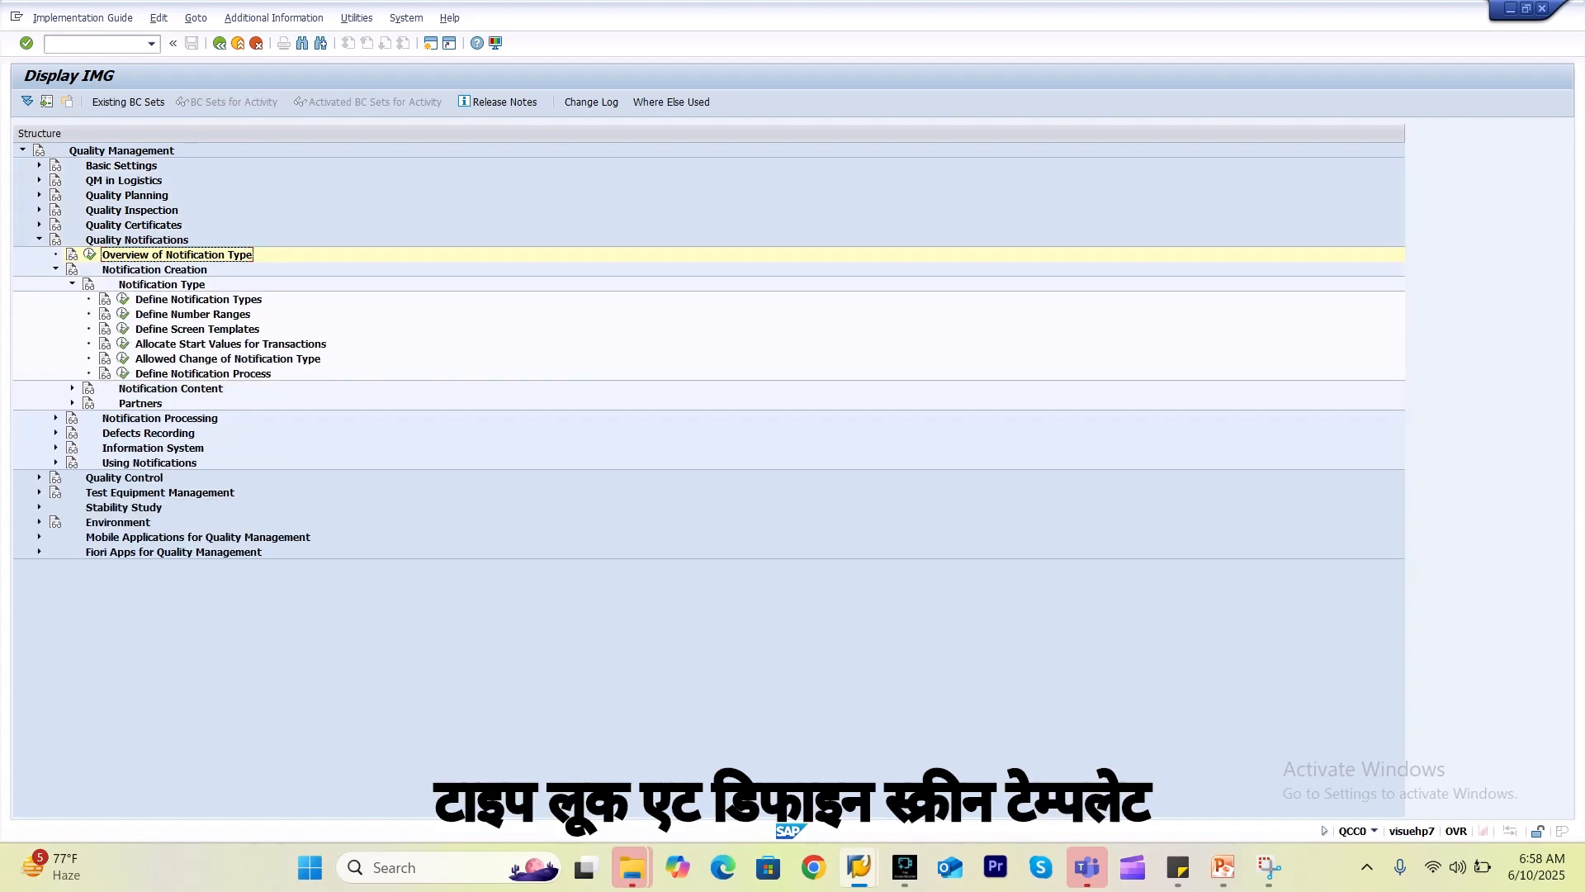
left_click(122, 329)
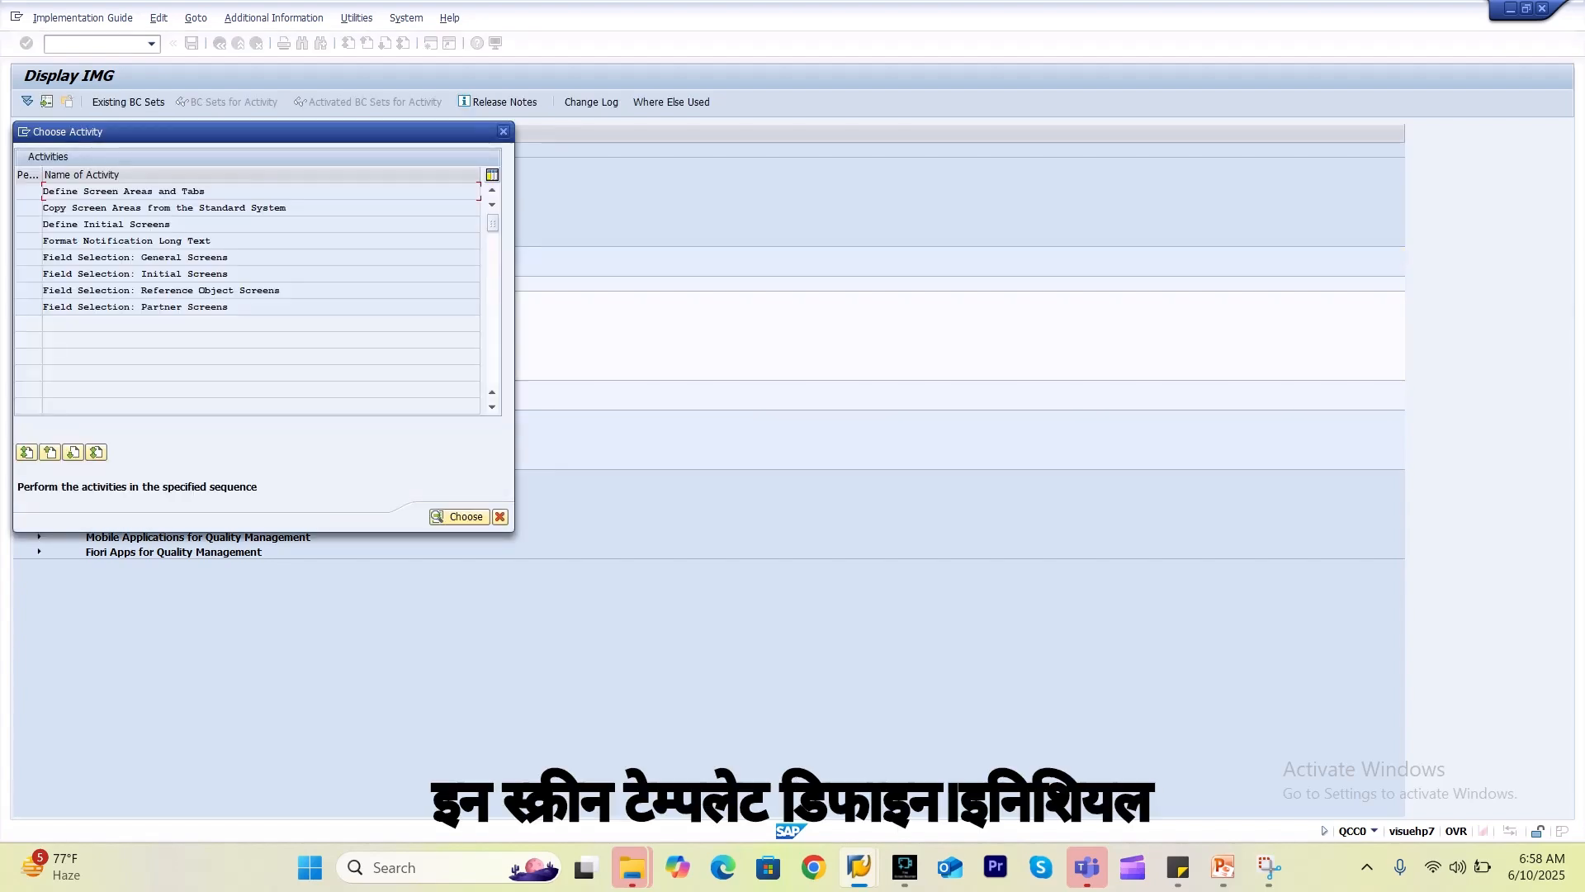
double_click(111, 225)
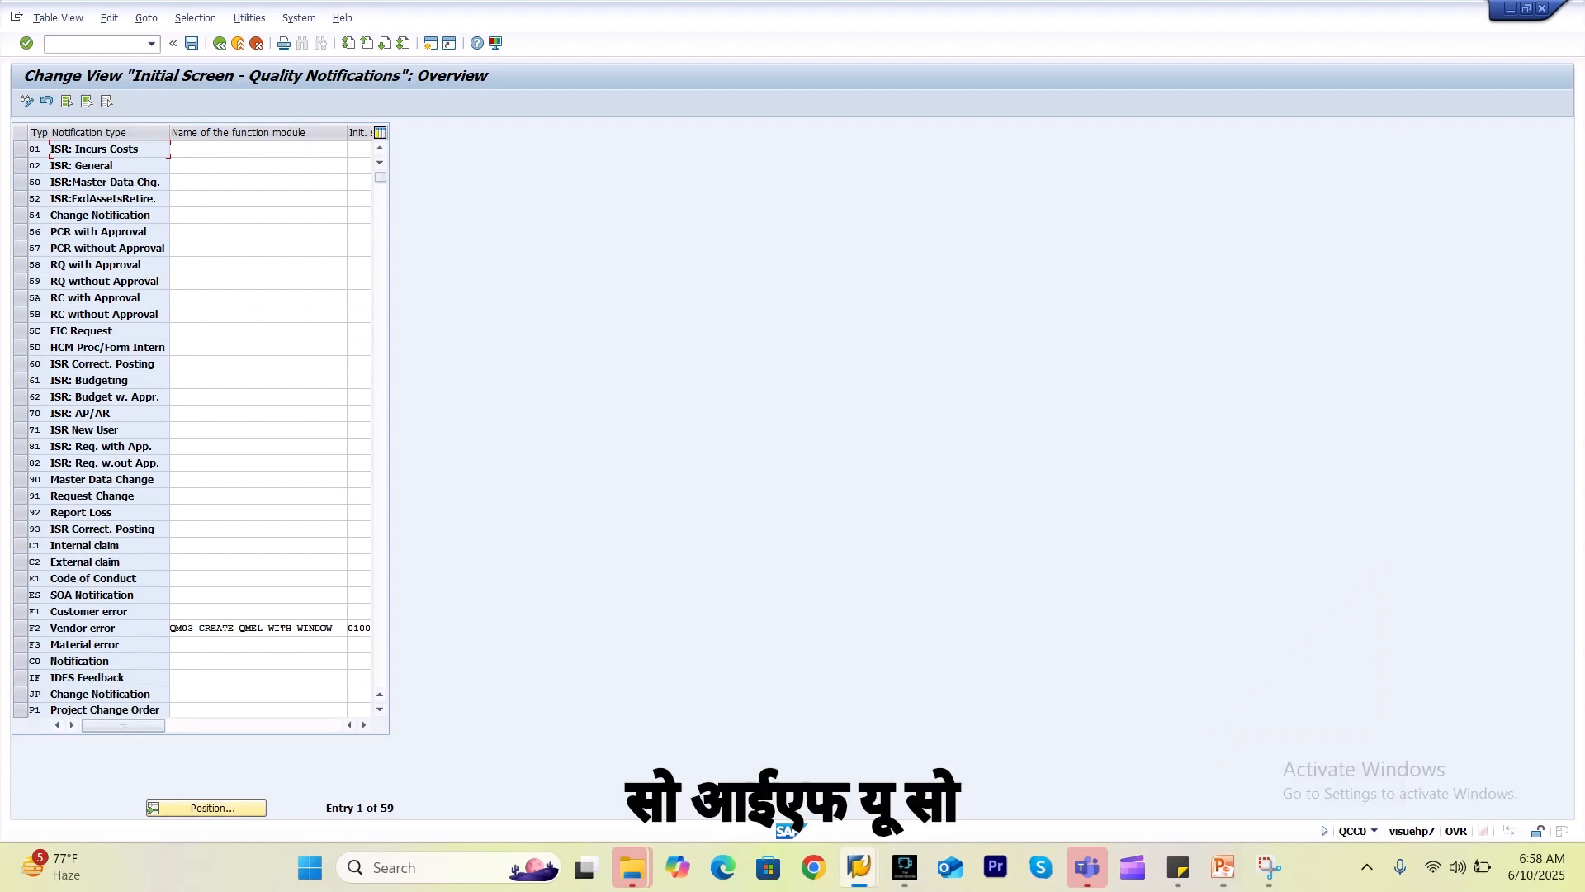
left_click(206, 807)
type("u6")
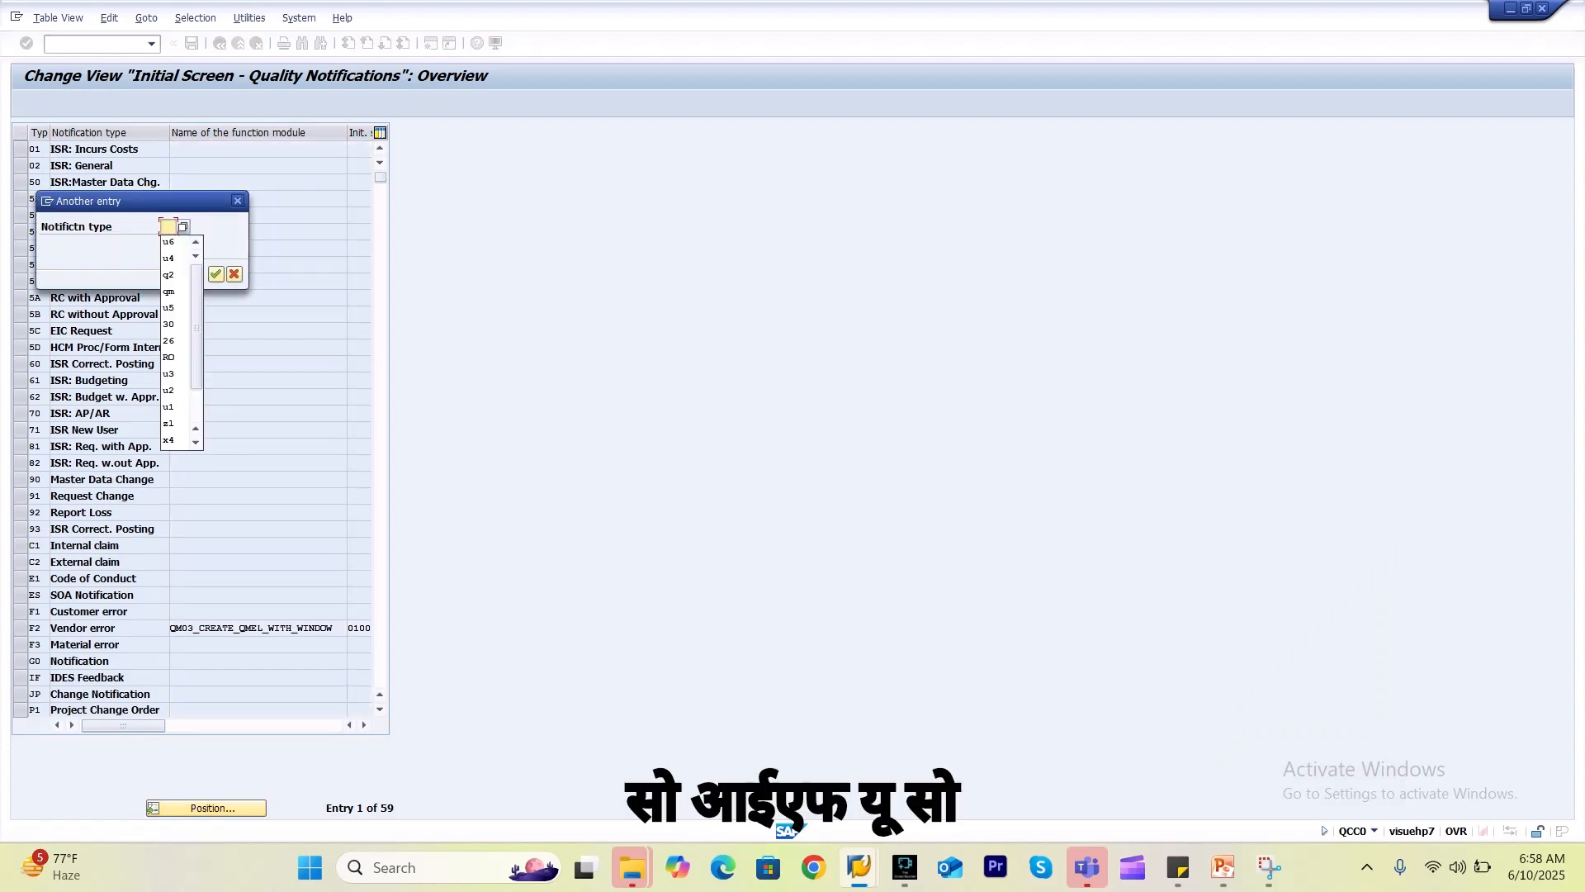
key("Return")
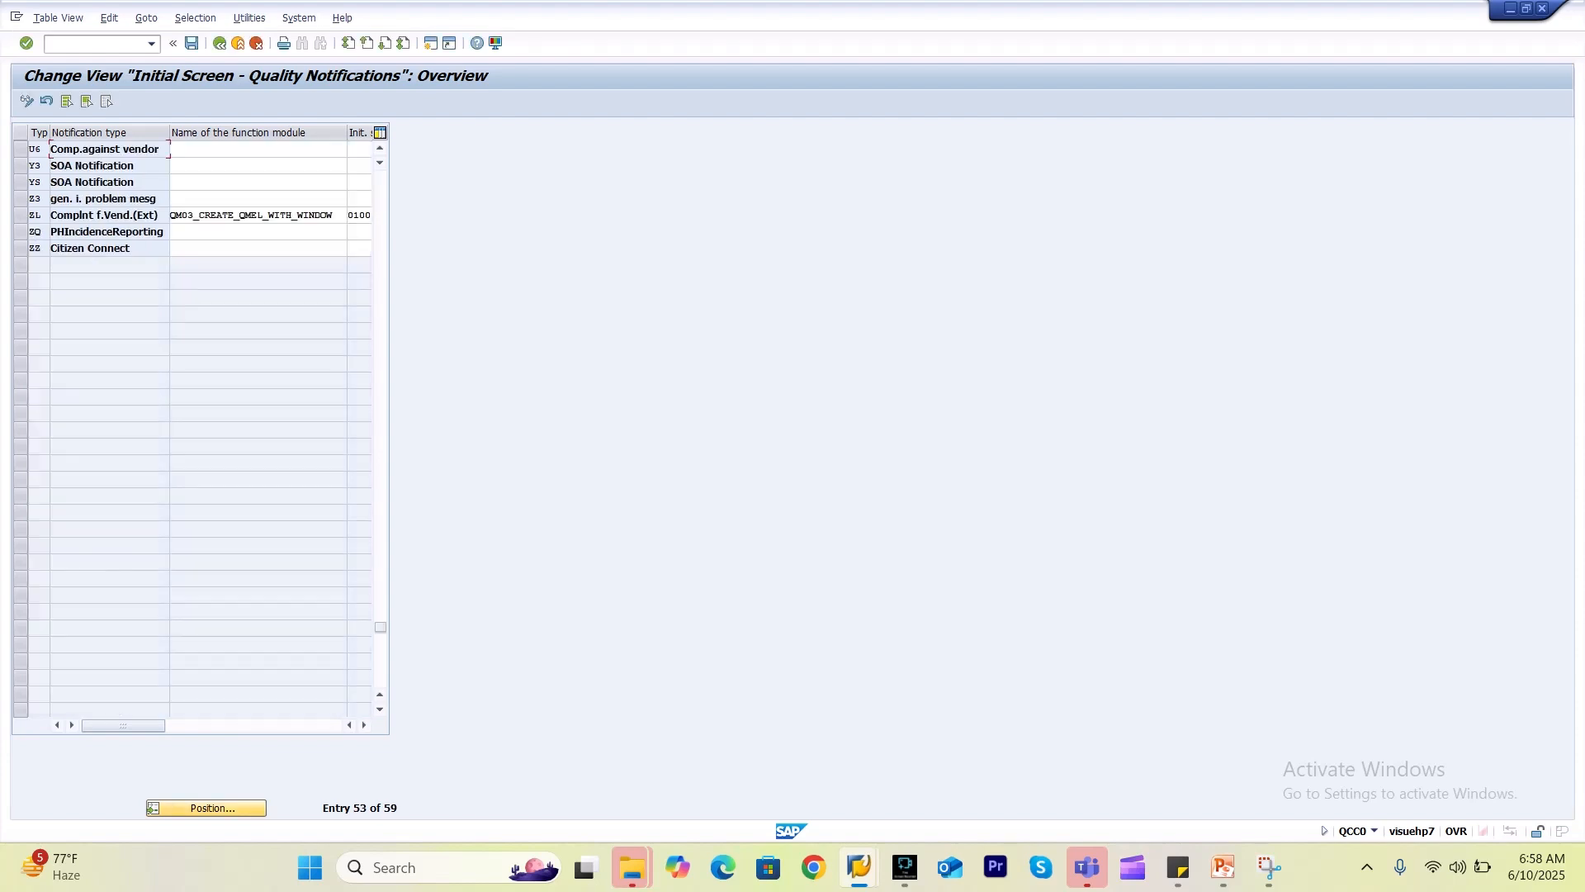
Copy U5's function module QM03_CREATE_QMEL_WITH_WINDOW into the U6 row.
left_click(380, 148)
left_click(380, 149)
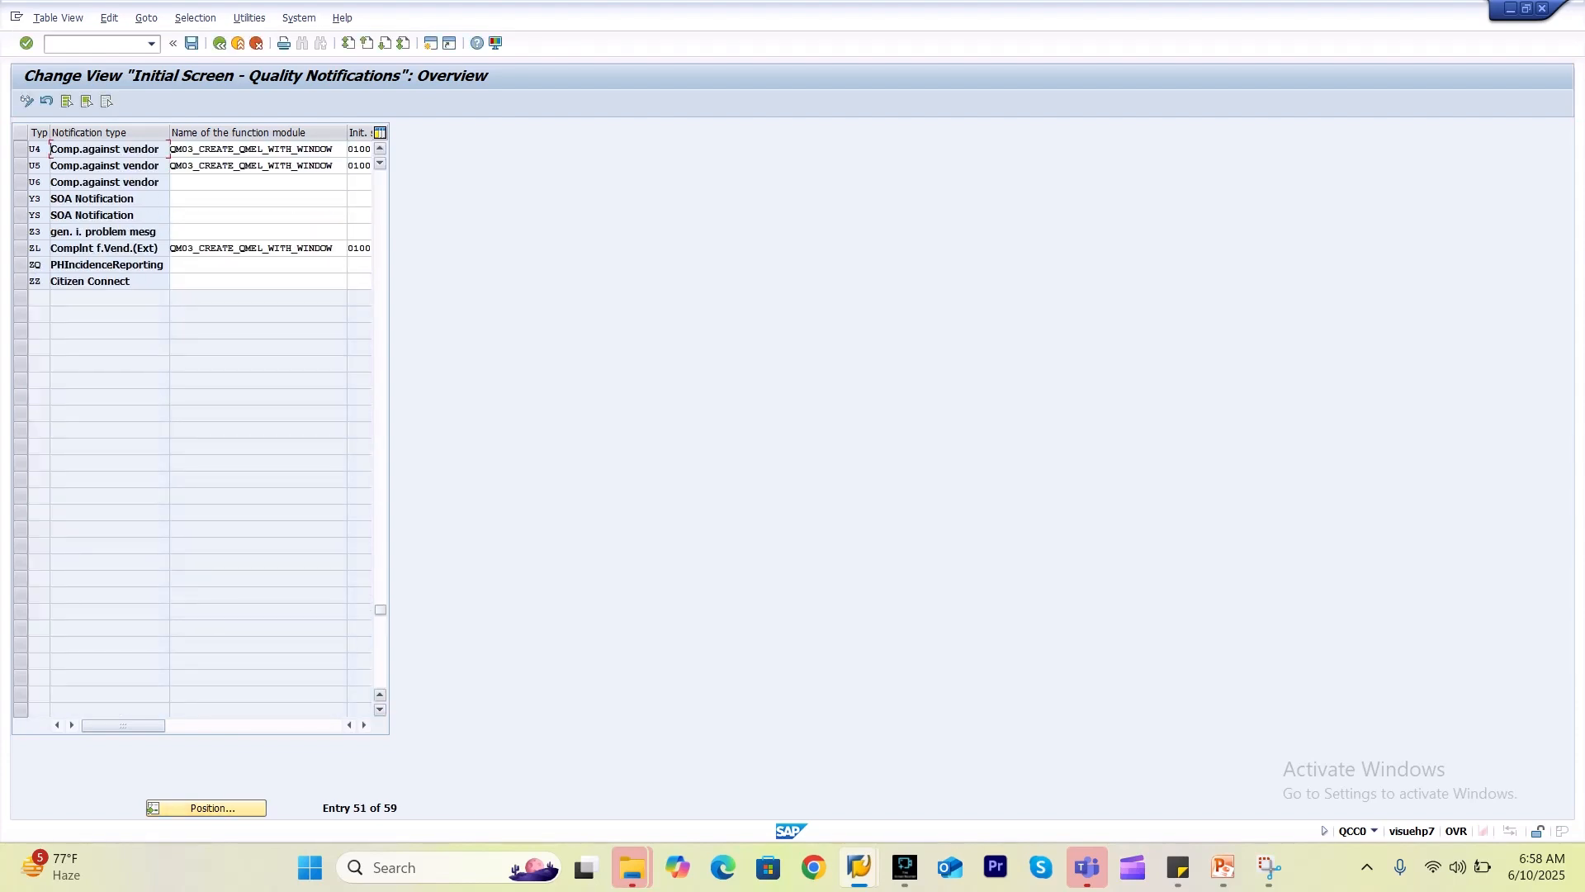
left_click(268, 166)
left_click_drag(335, 165, 169, 165)
key("ctrl+c")
left_click(175, 166)
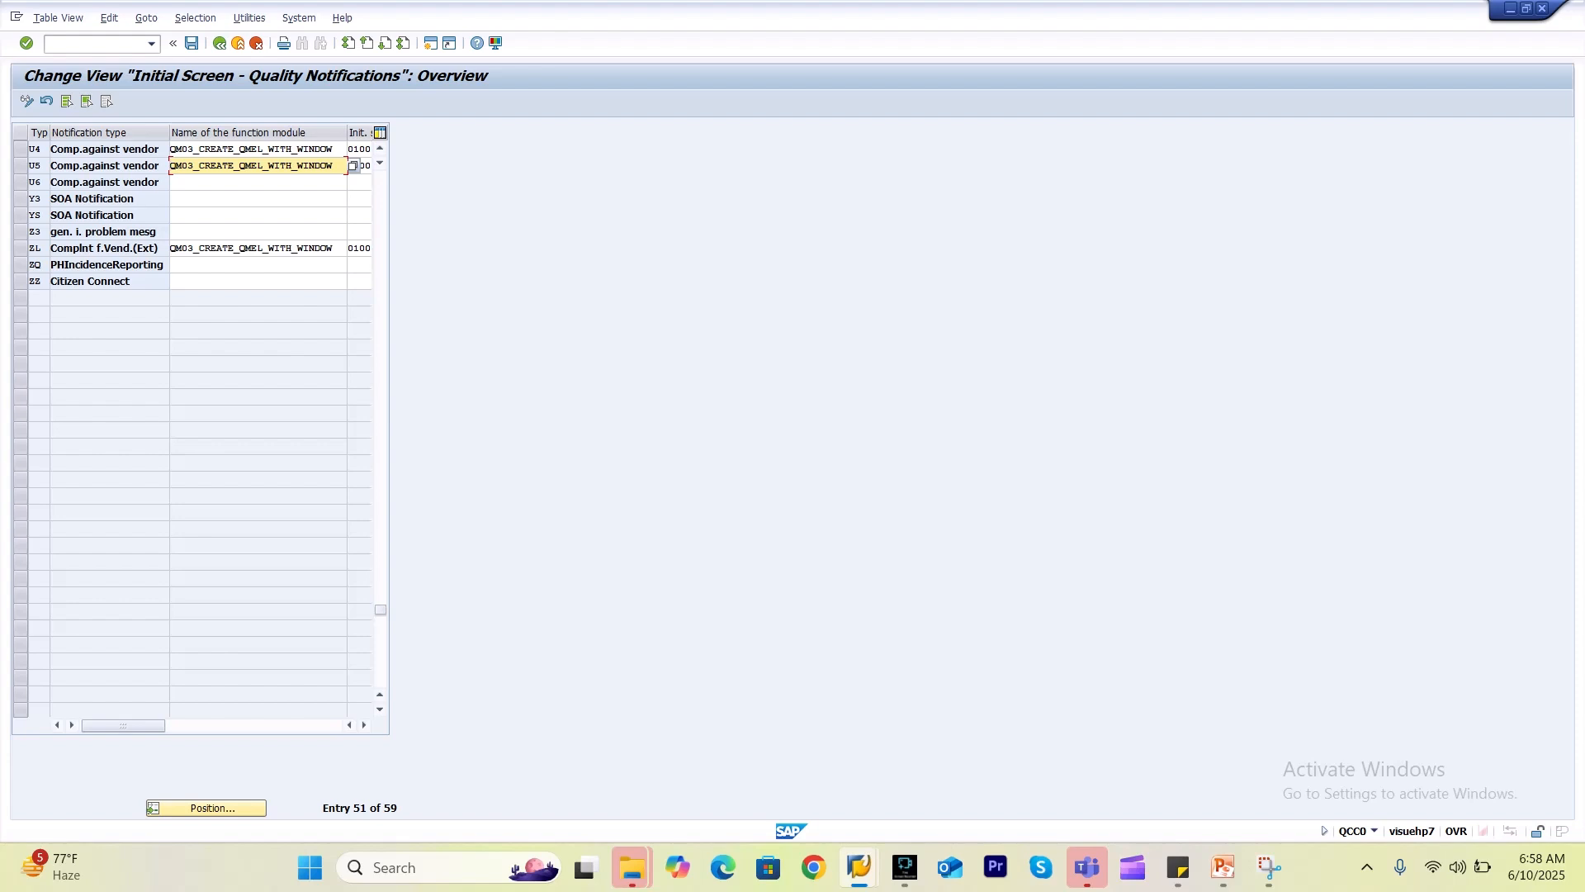
left_click(216, 182)
key("ctrl+v")
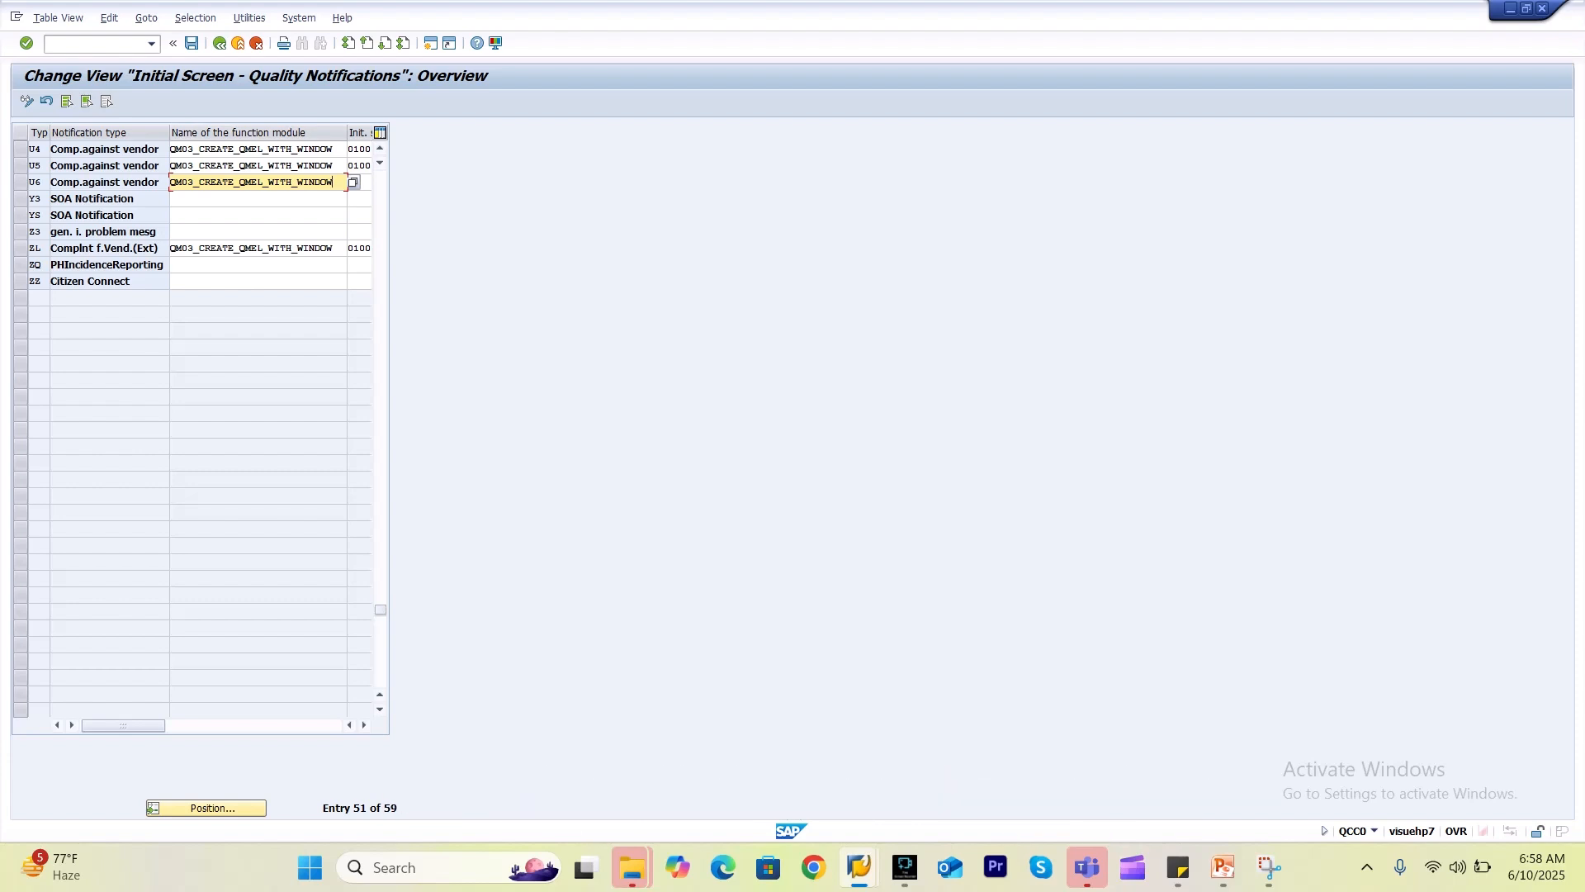
Copy initial screen 0100 to U6 and save to the customizing request.
left_click(350, 166)
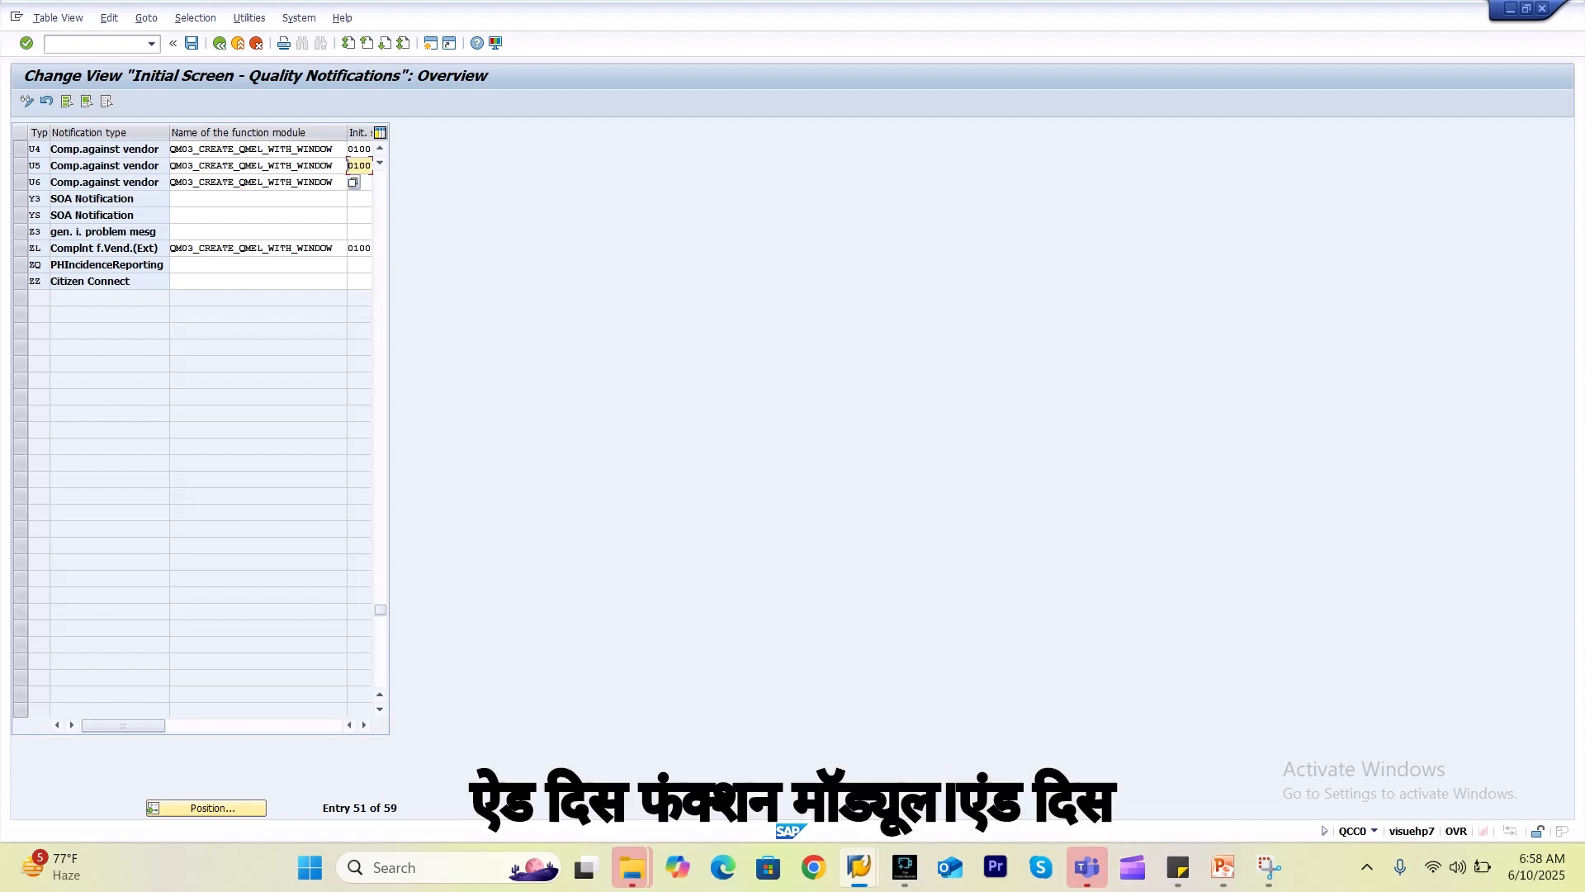
key("shift+Right")
key("shift+Right")
key("shift+Right")
key("shift+Right")
key("shift+Right")
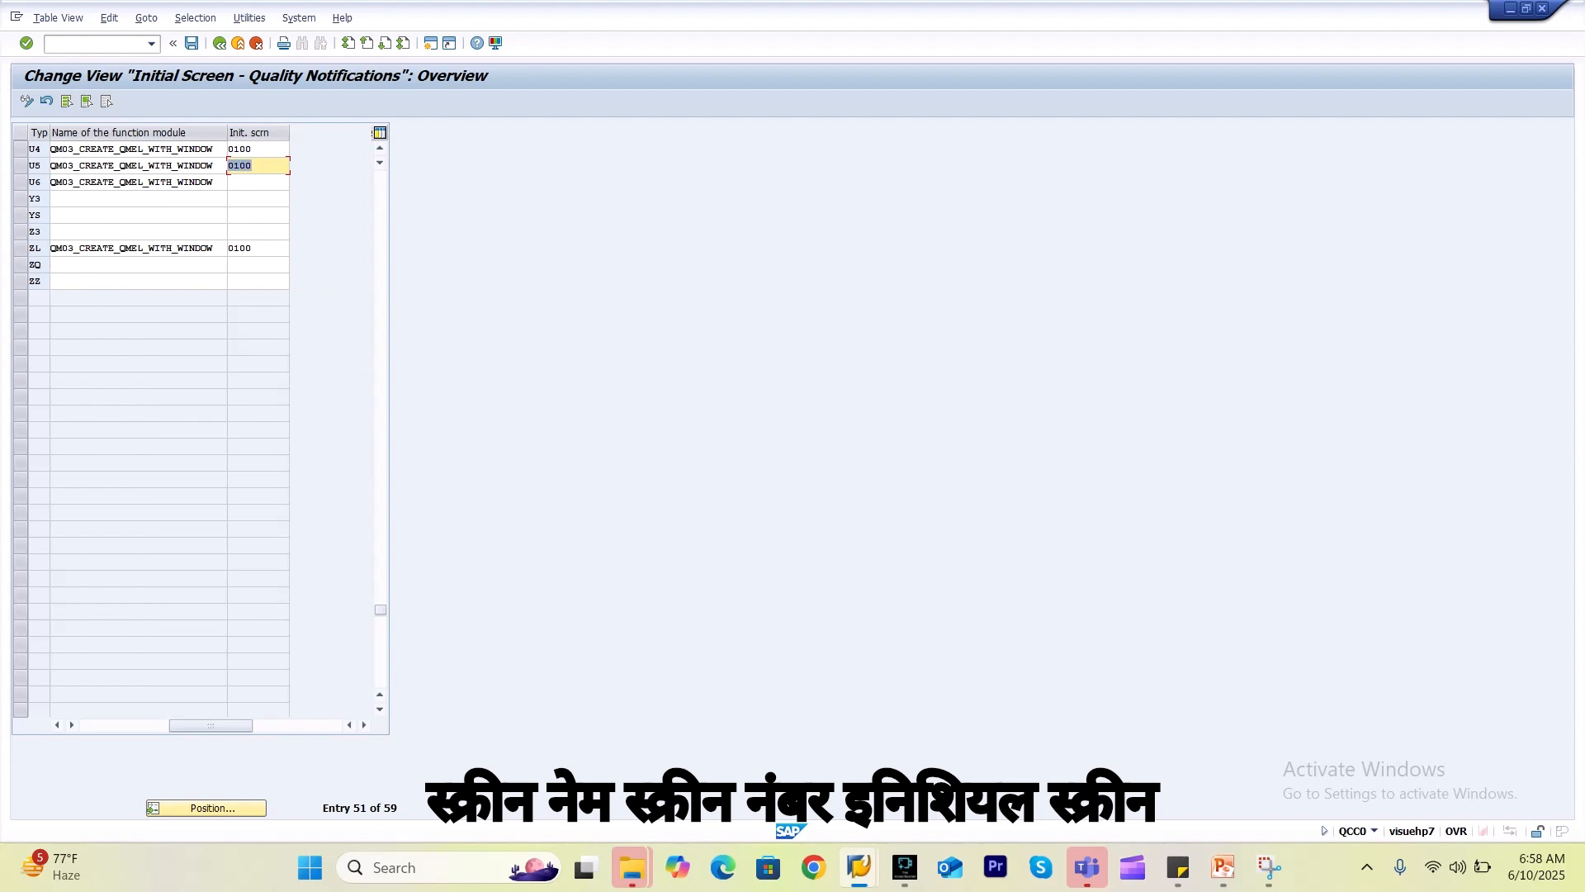
key("ctrl+c")
key("Down")
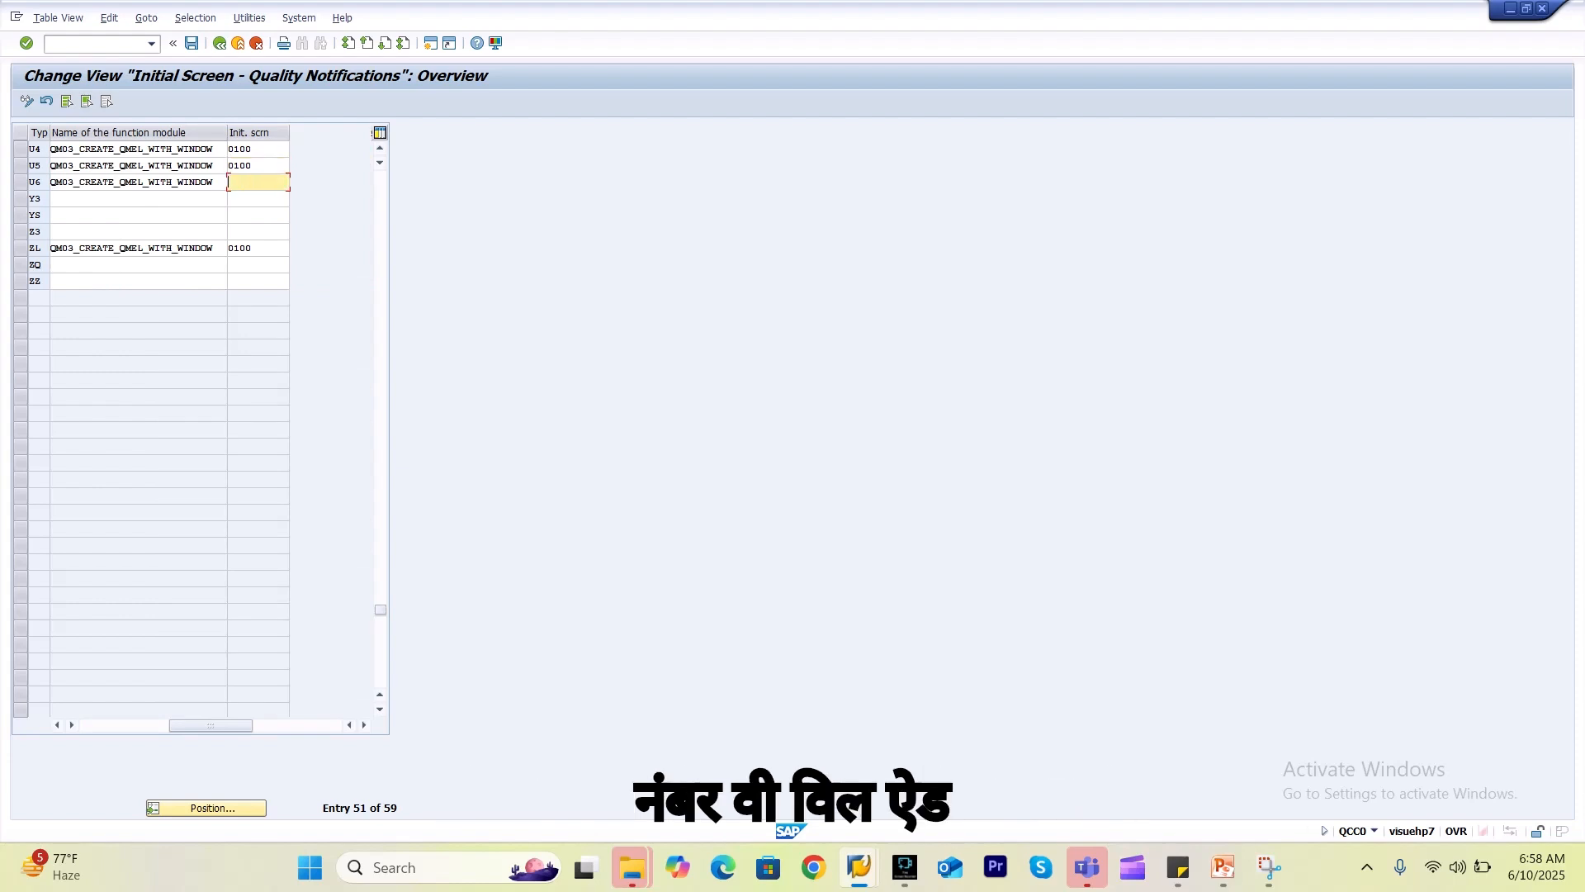
key("ctrl+v")
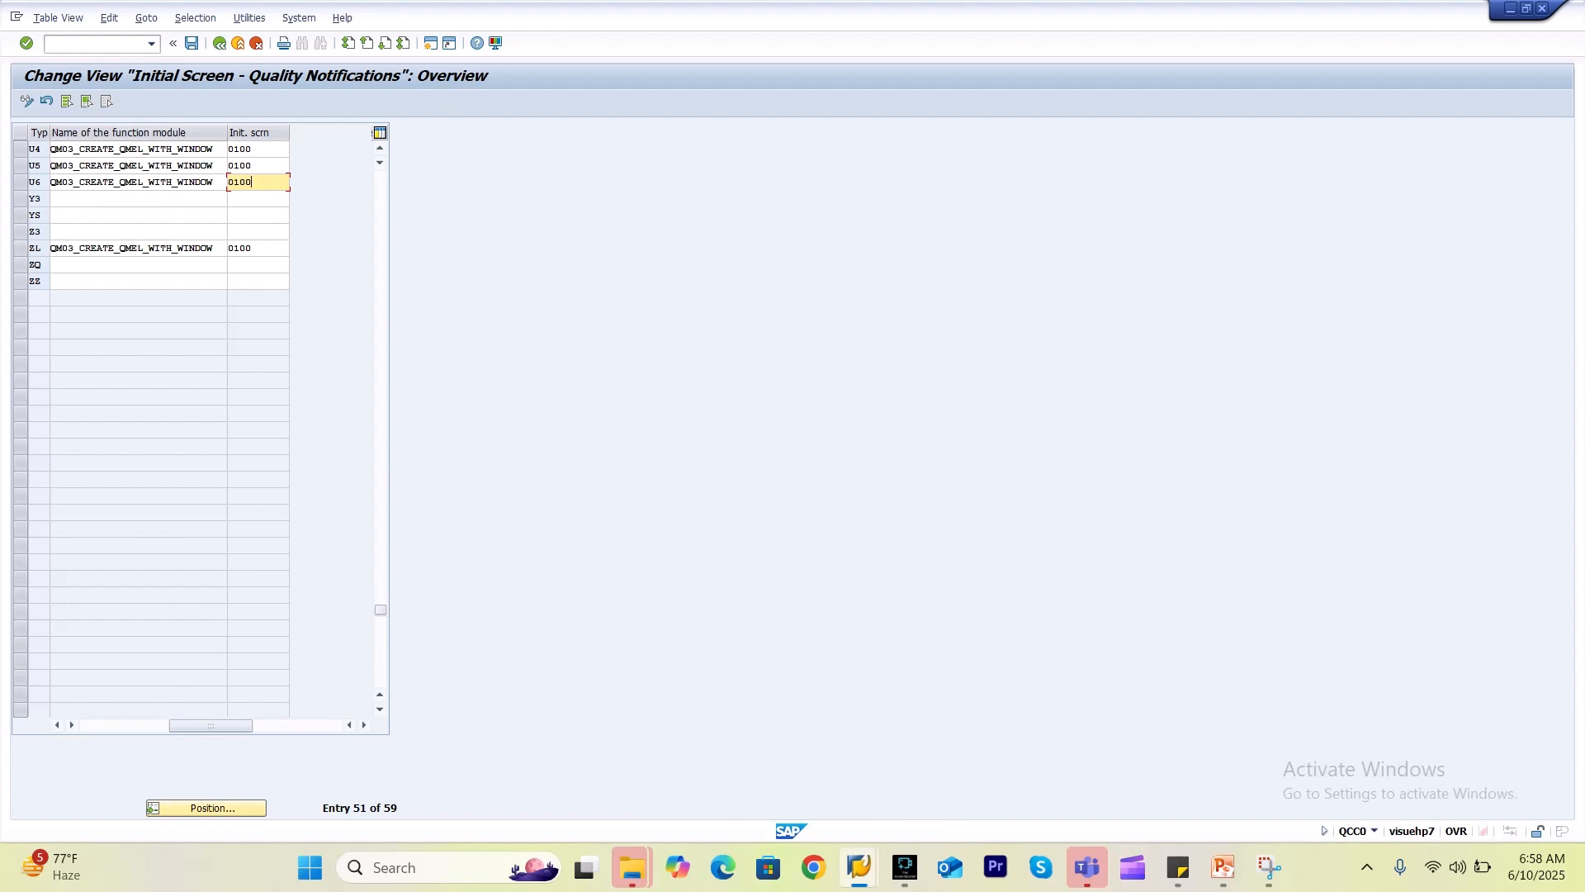
left_click(36, 183)
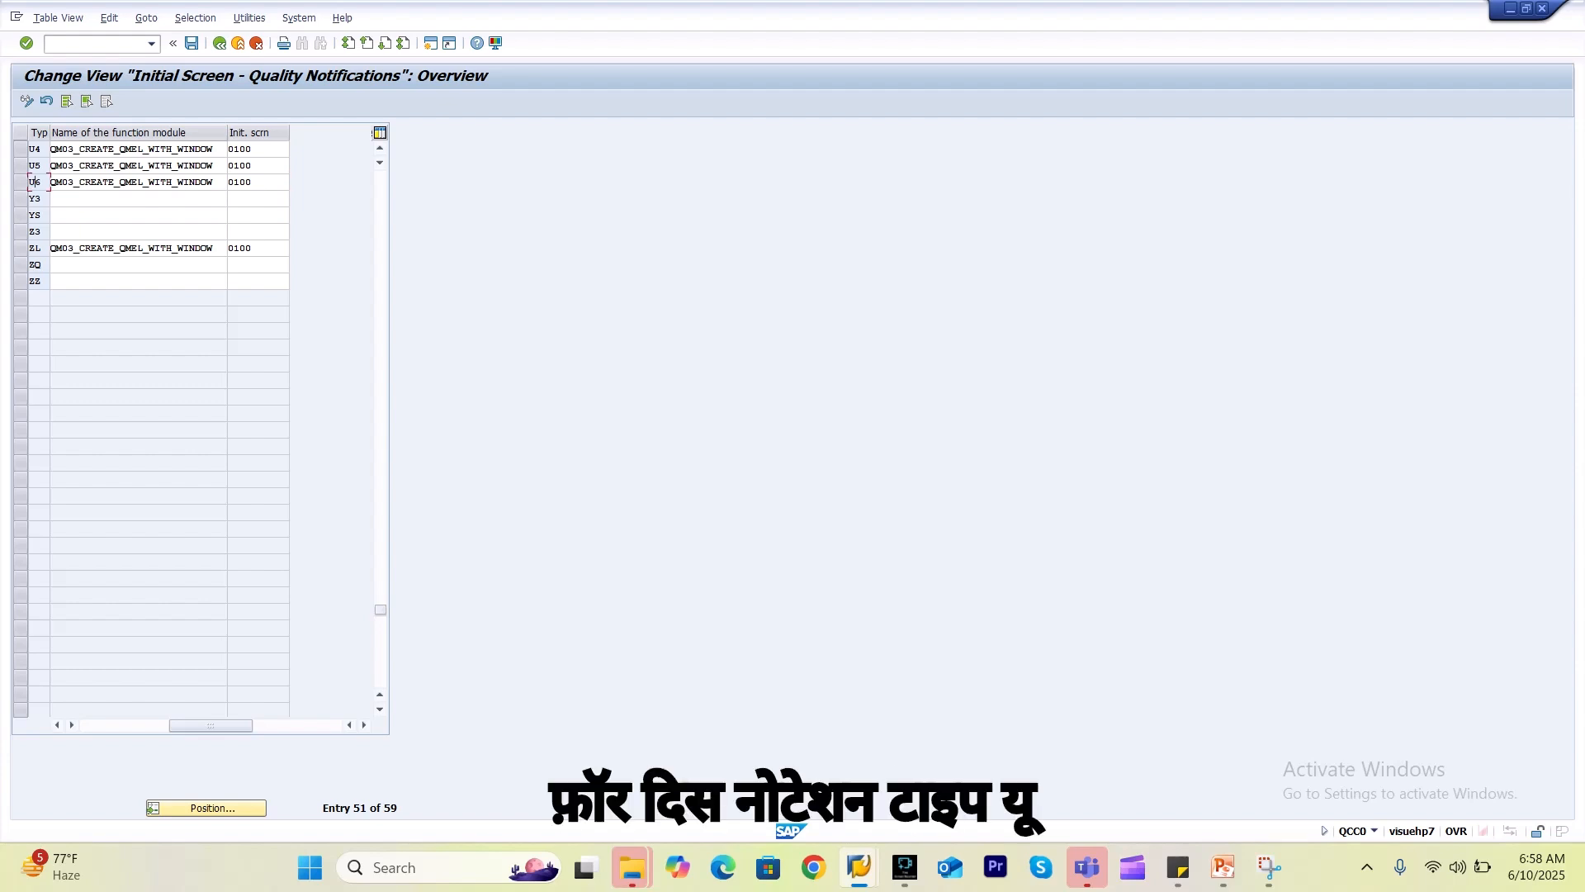
left_click(191, 42)
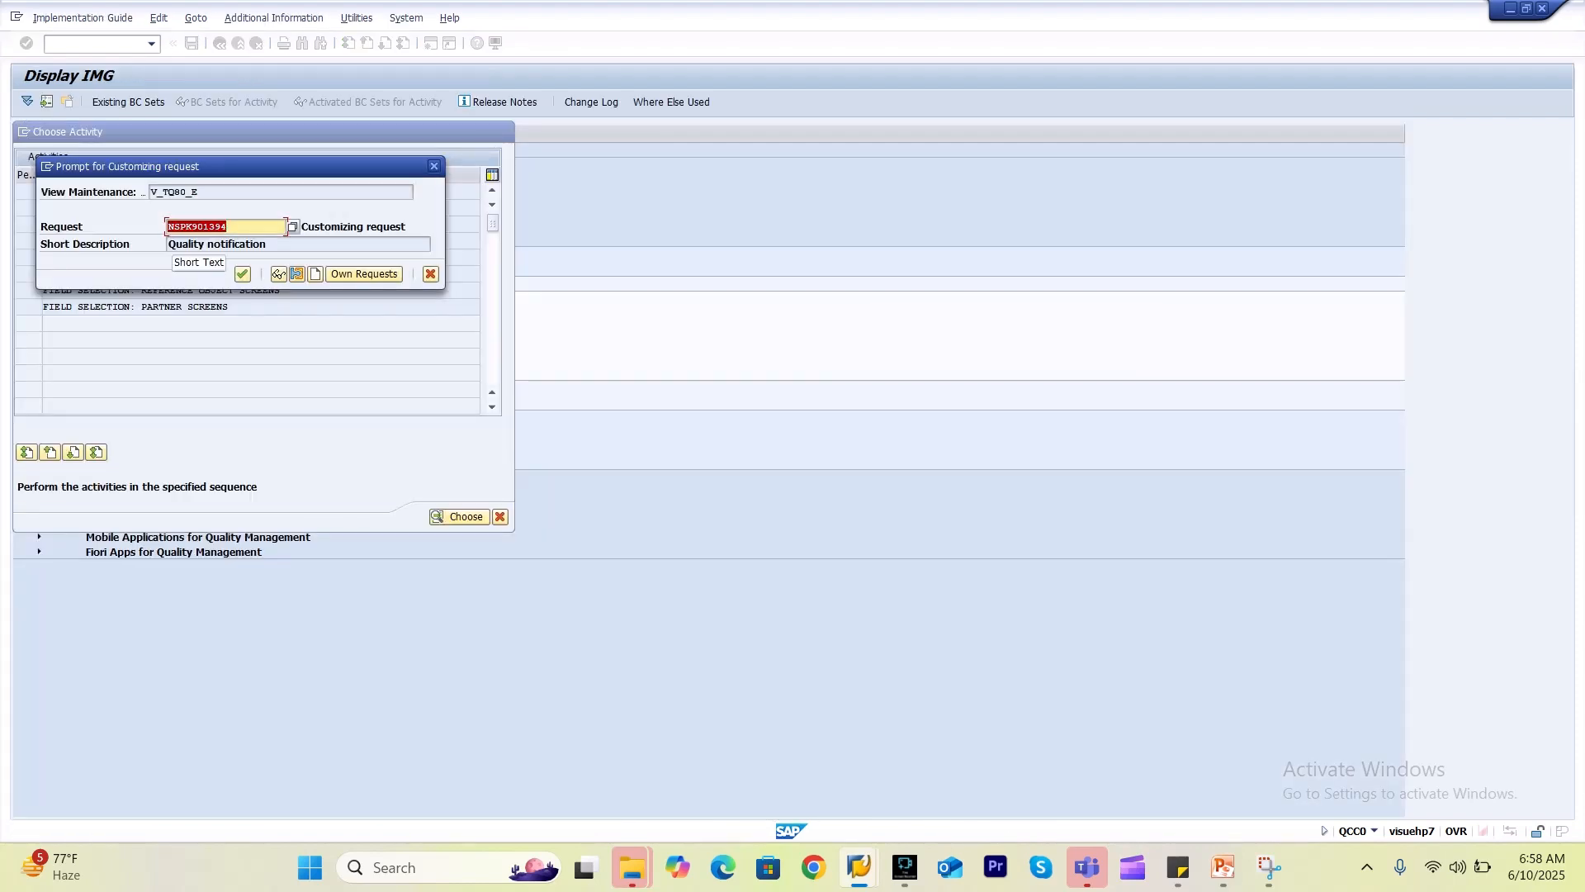
key("Return")
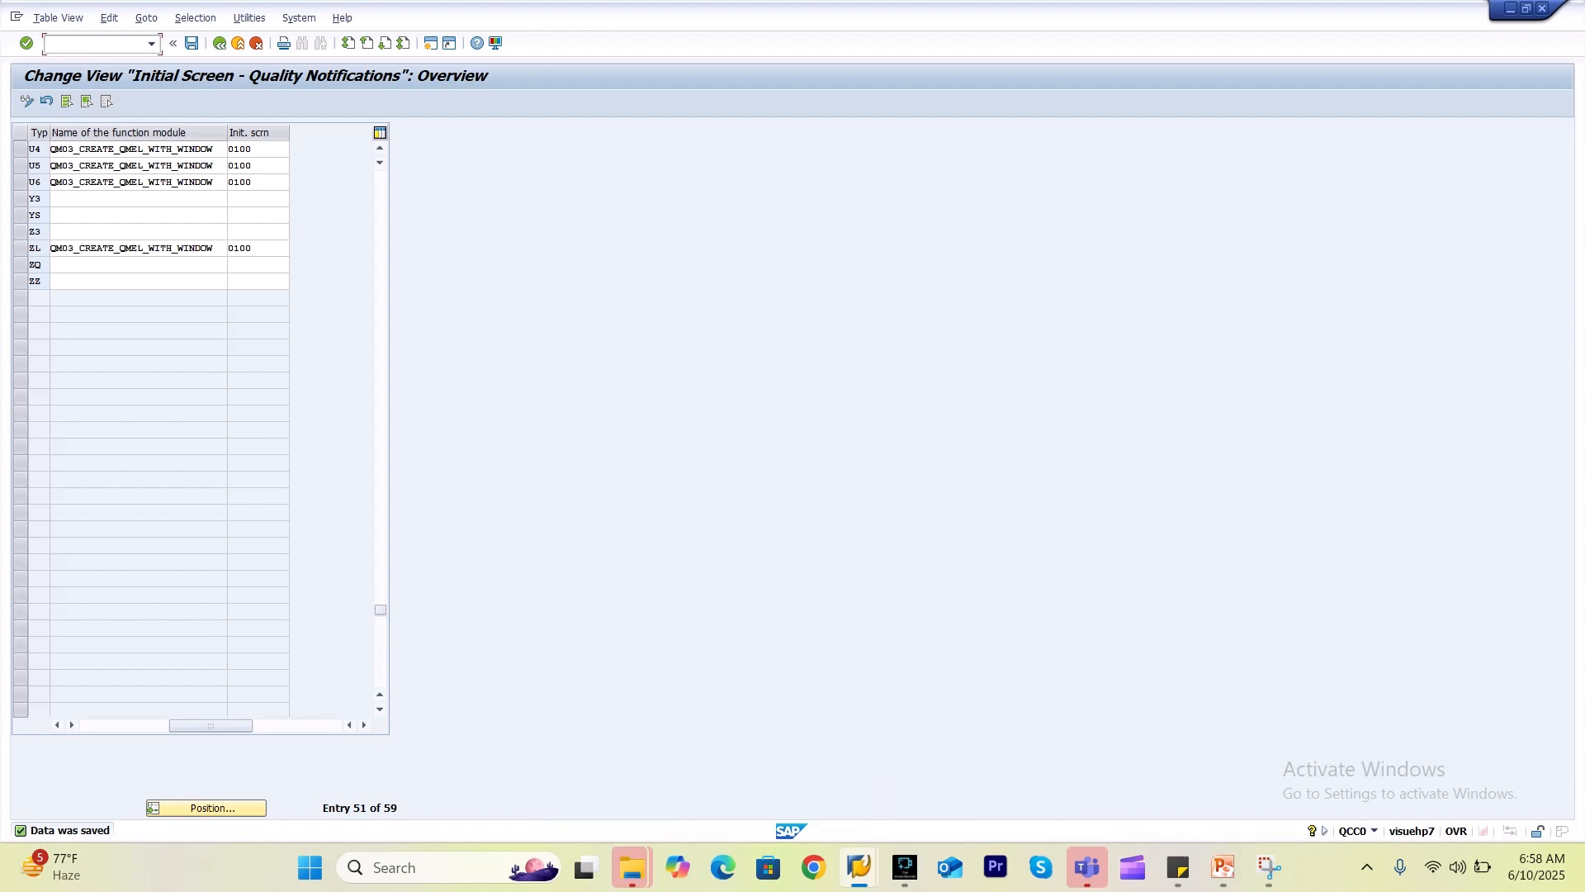
Launch /nqm01 and start a notification of type U6.
type("/mnqm01")
key("Return")
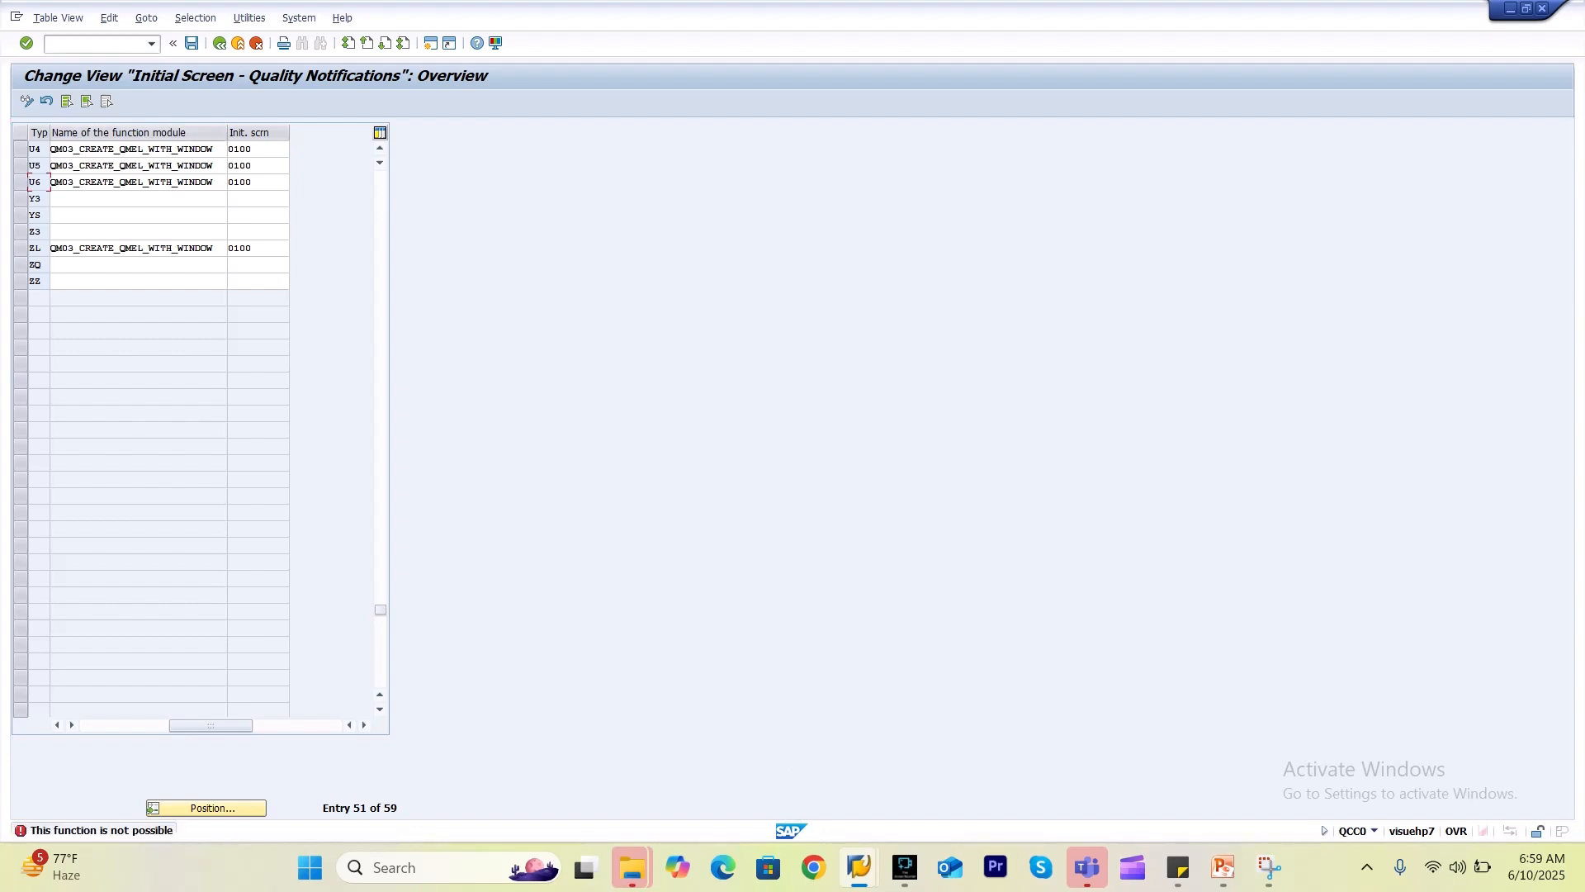
type("/nqm01")
key("Return")
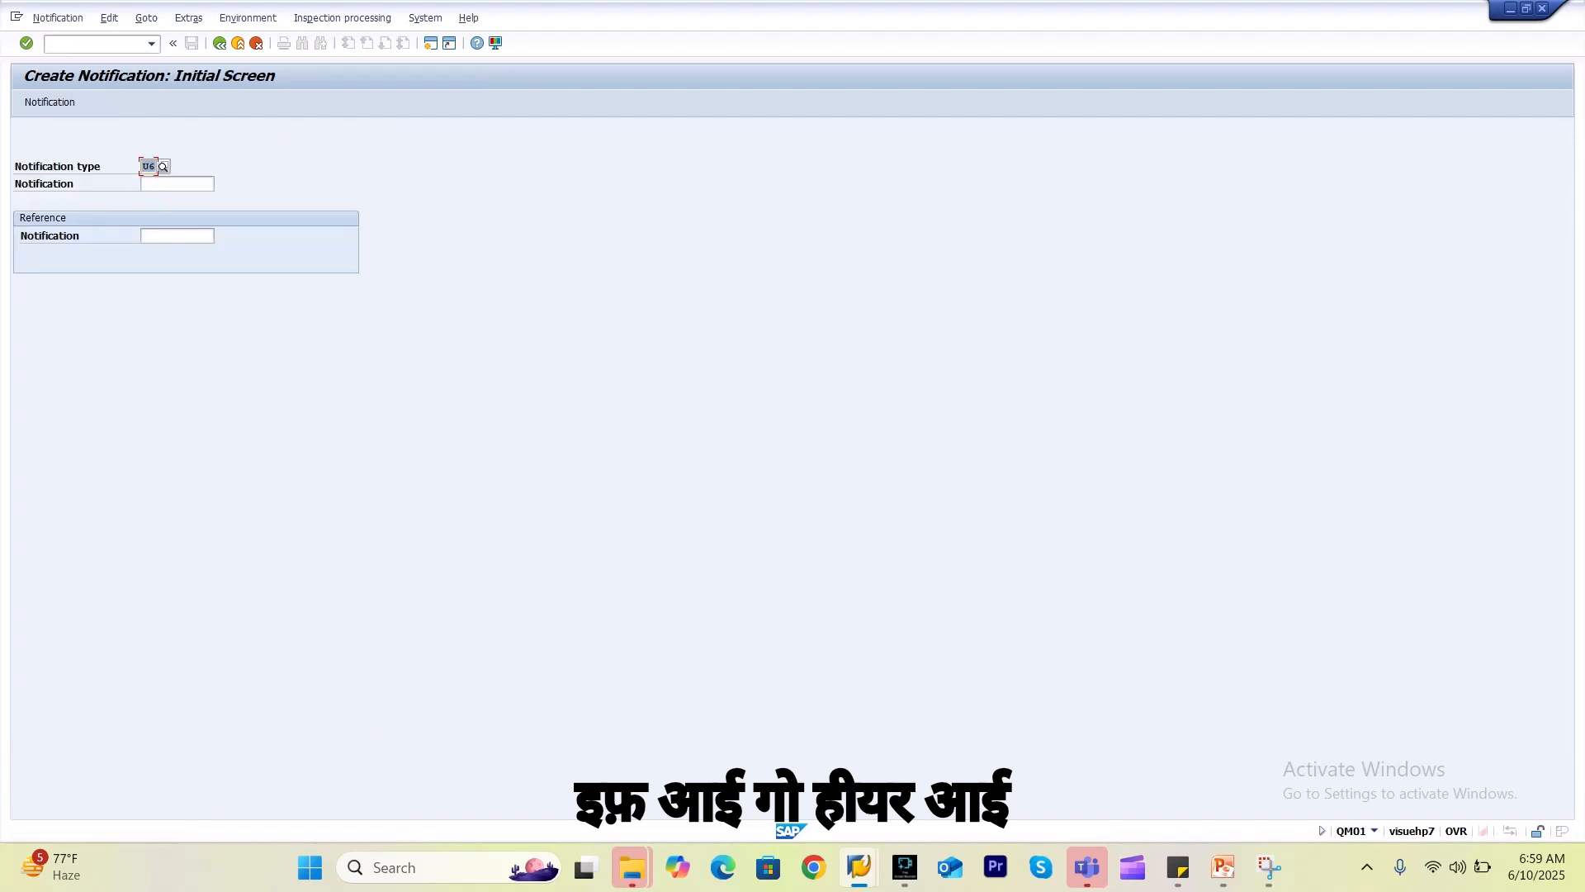
key("Return")
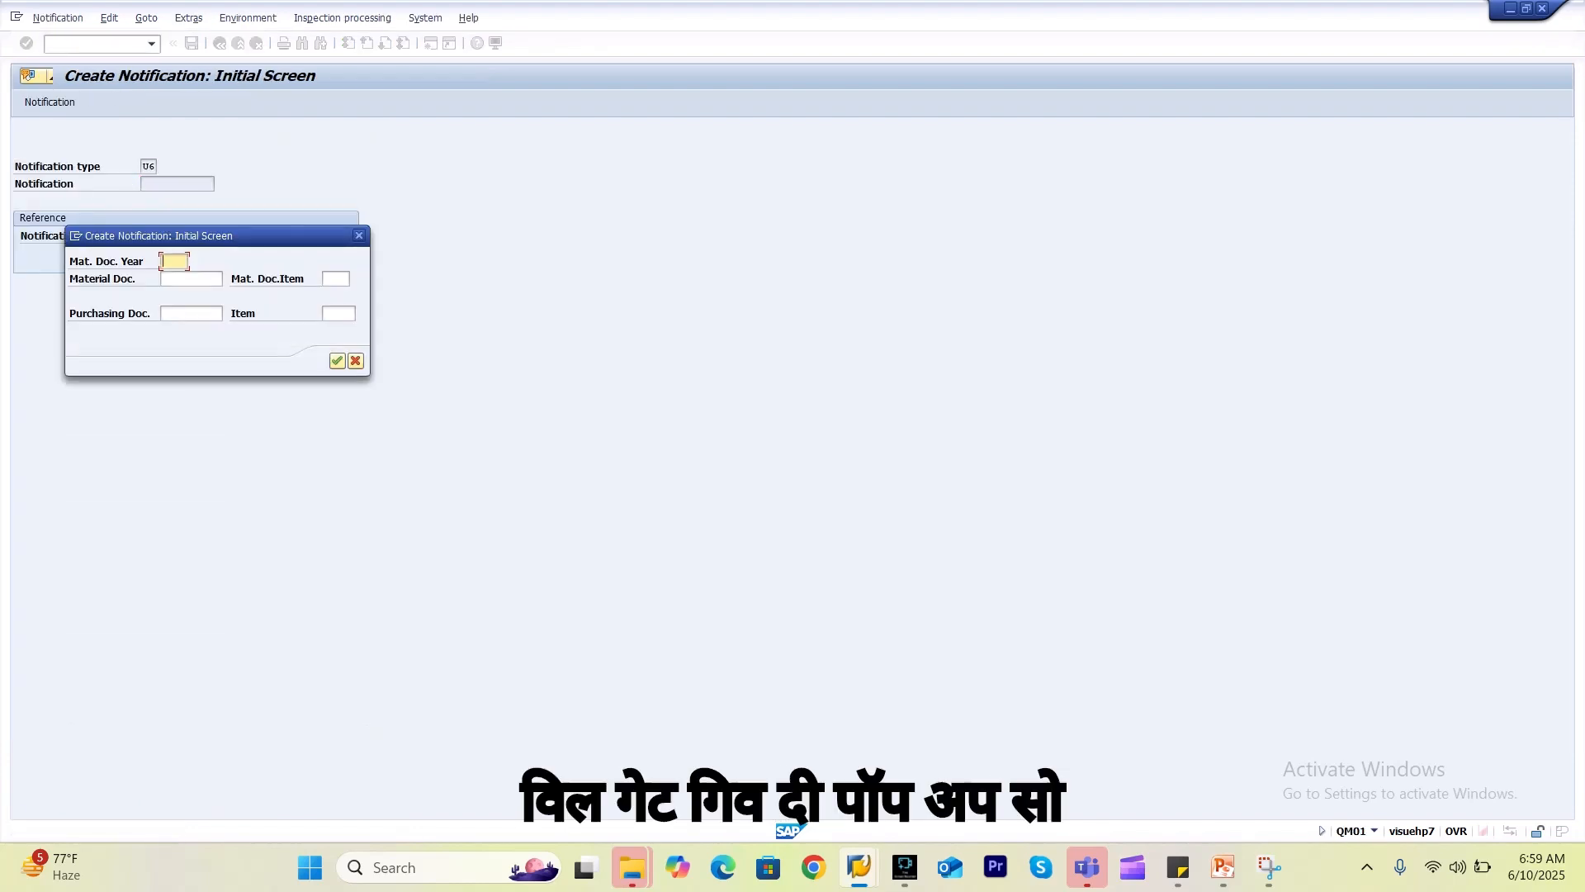
left_click(190, 312)
left_click(190, 327)
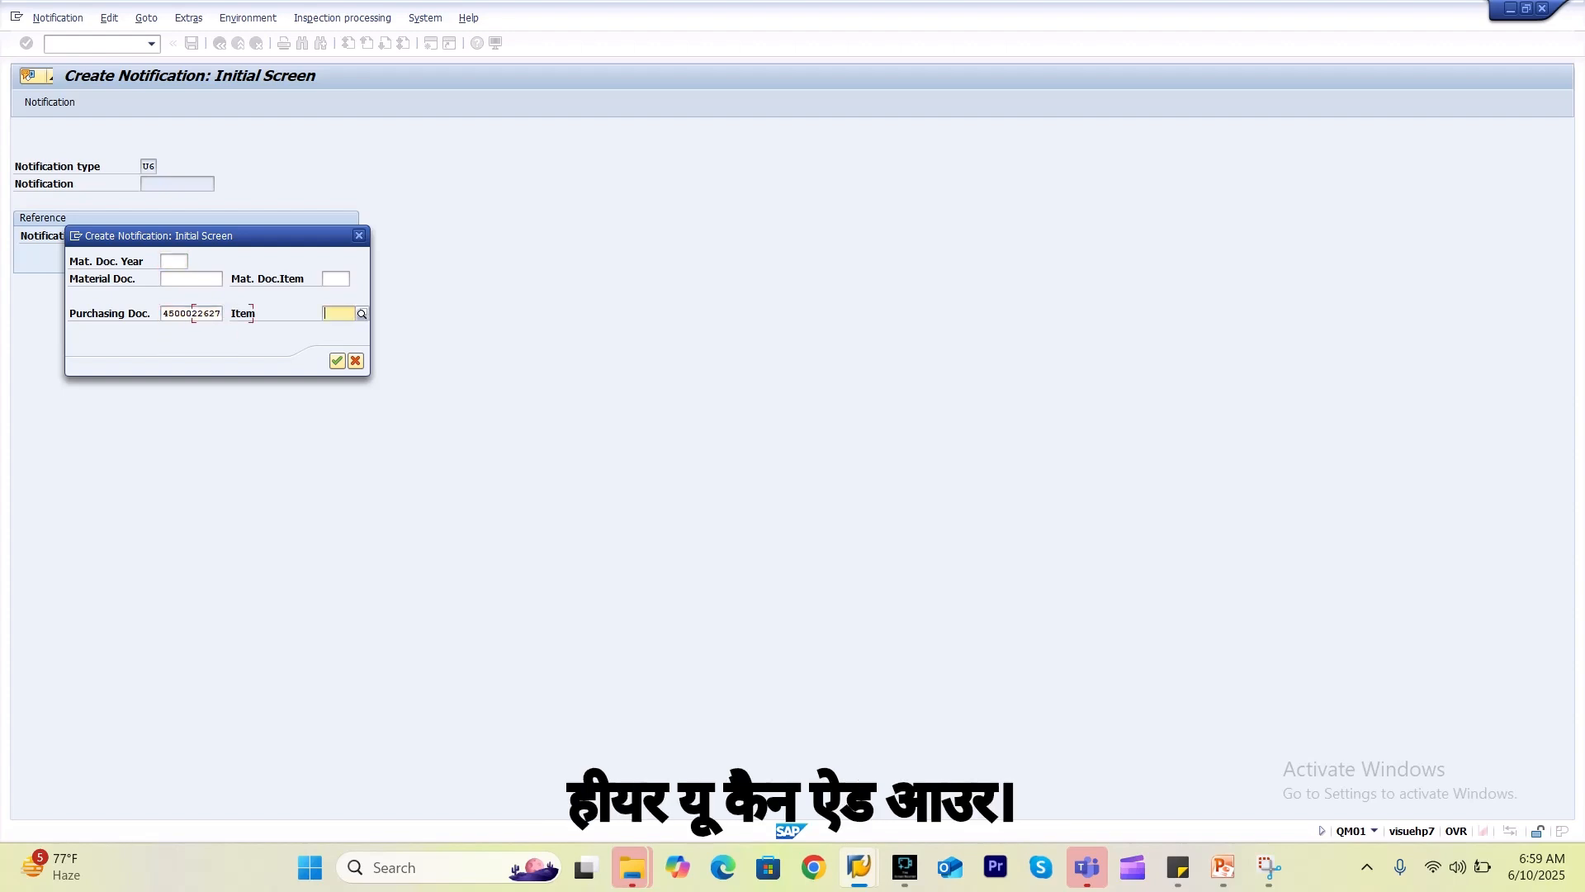
left_click(338, 313)
left_click(339, 329)
key("Return")
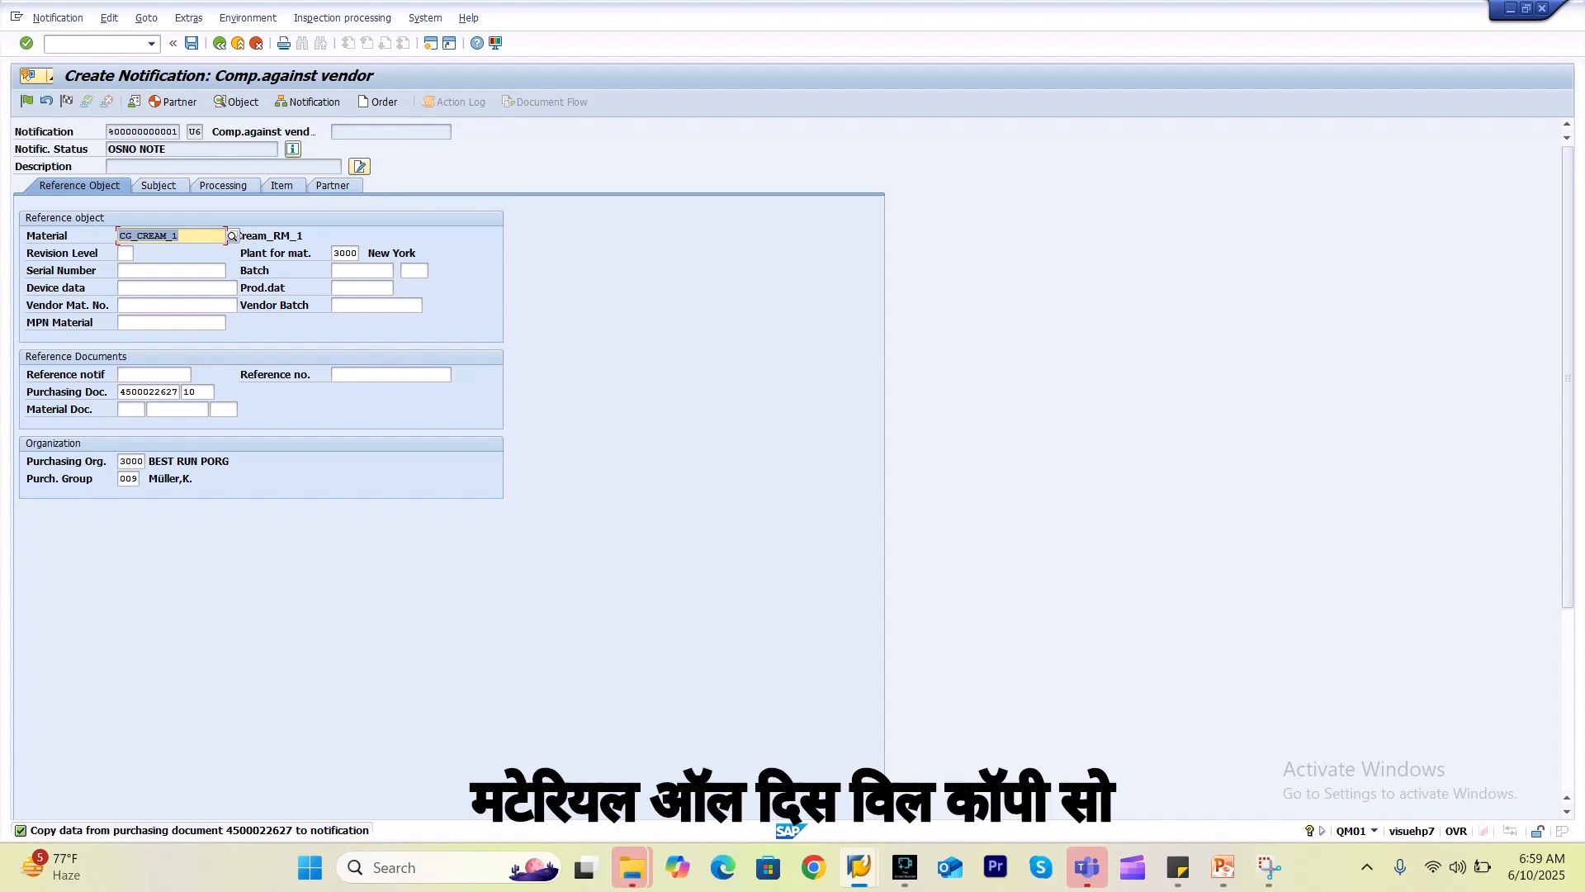
Review the OSNO NOTE status, then the Subject, Processing and Item tabs of the U6 notification.
left_click_drag(180, 149, 107, 150)
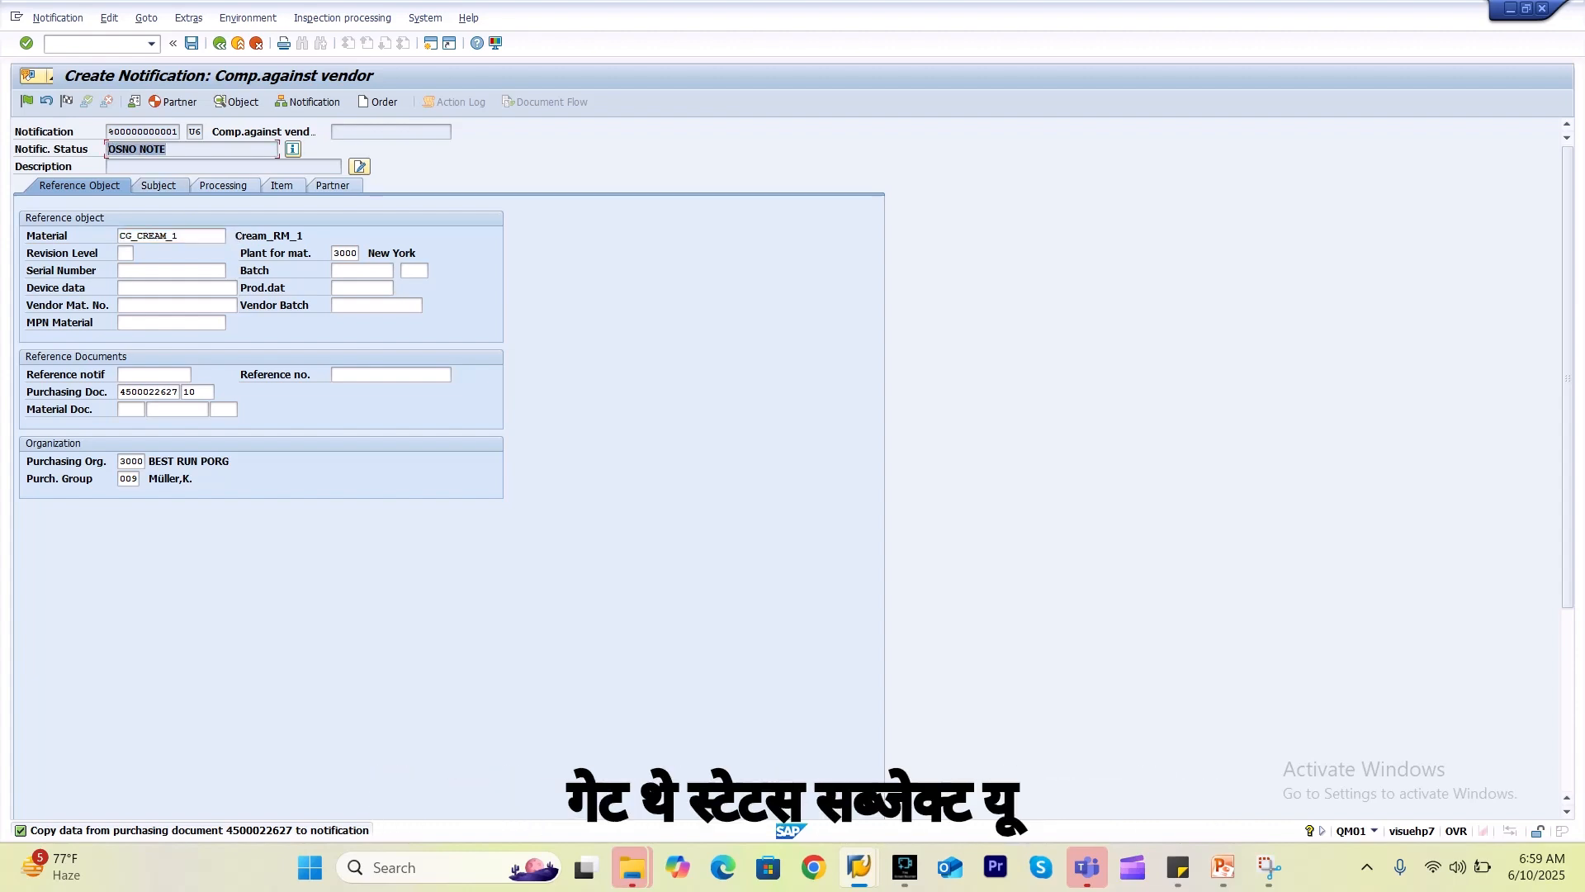
left_click(158, 185)
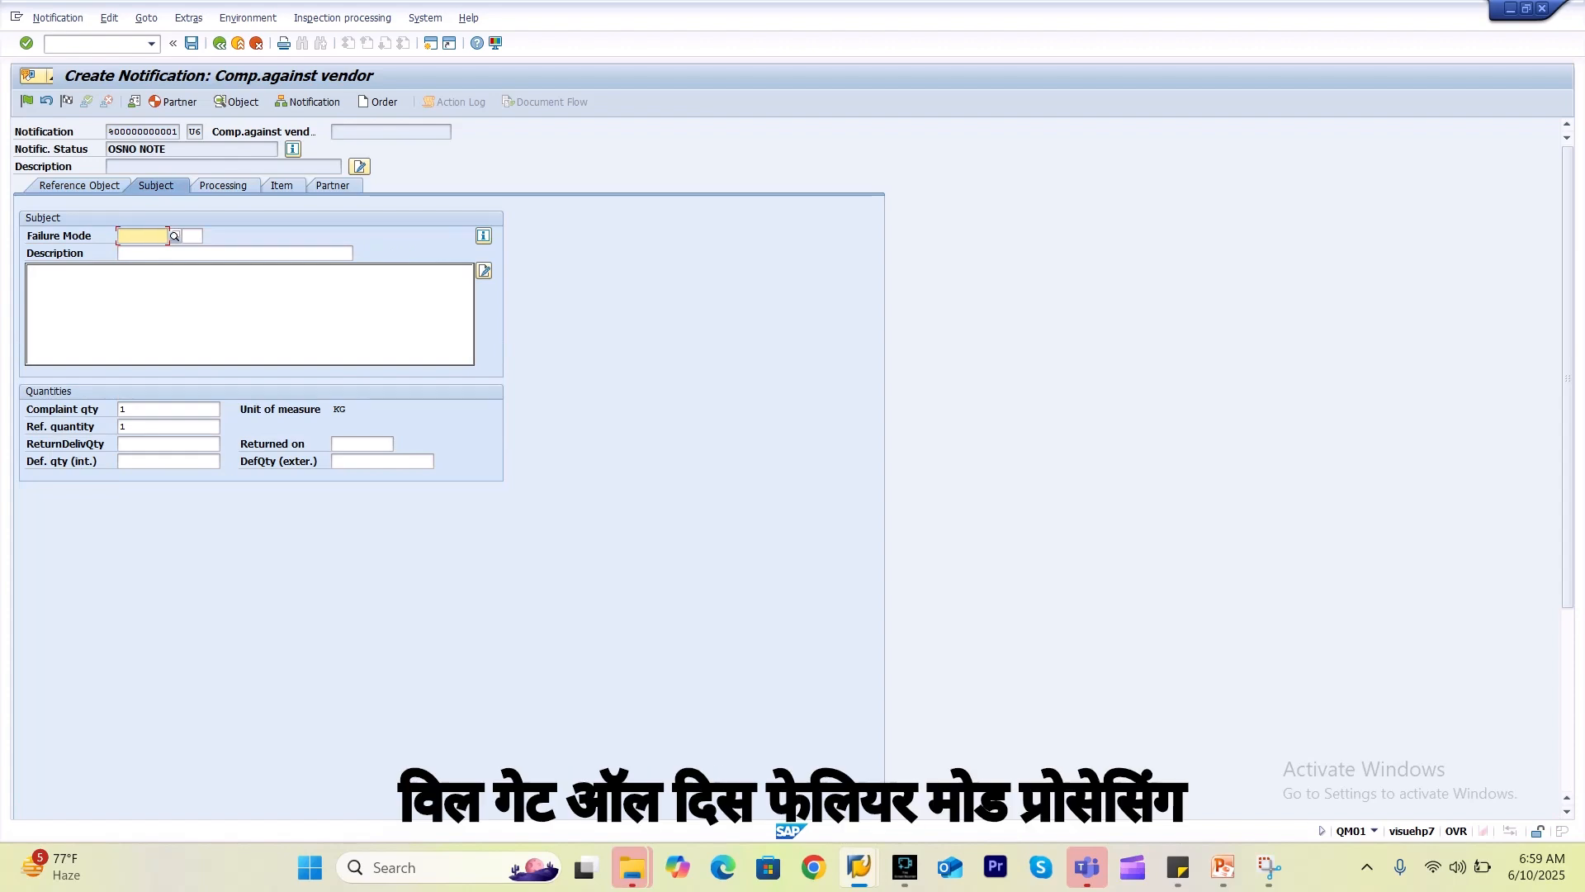
left_click(222, 185)
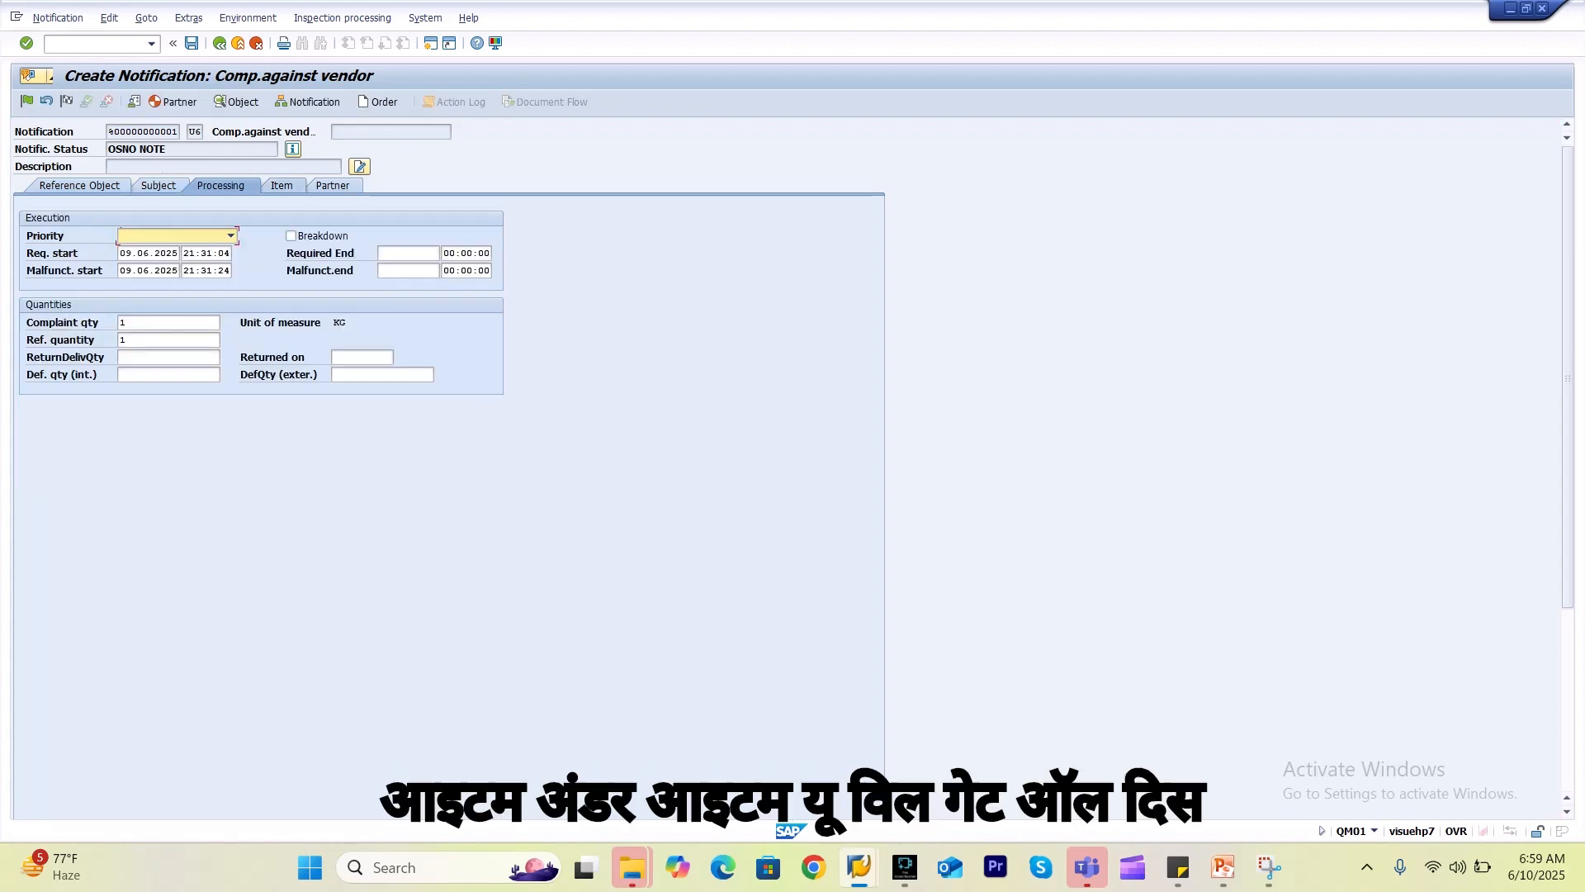
left_click(282, 185)
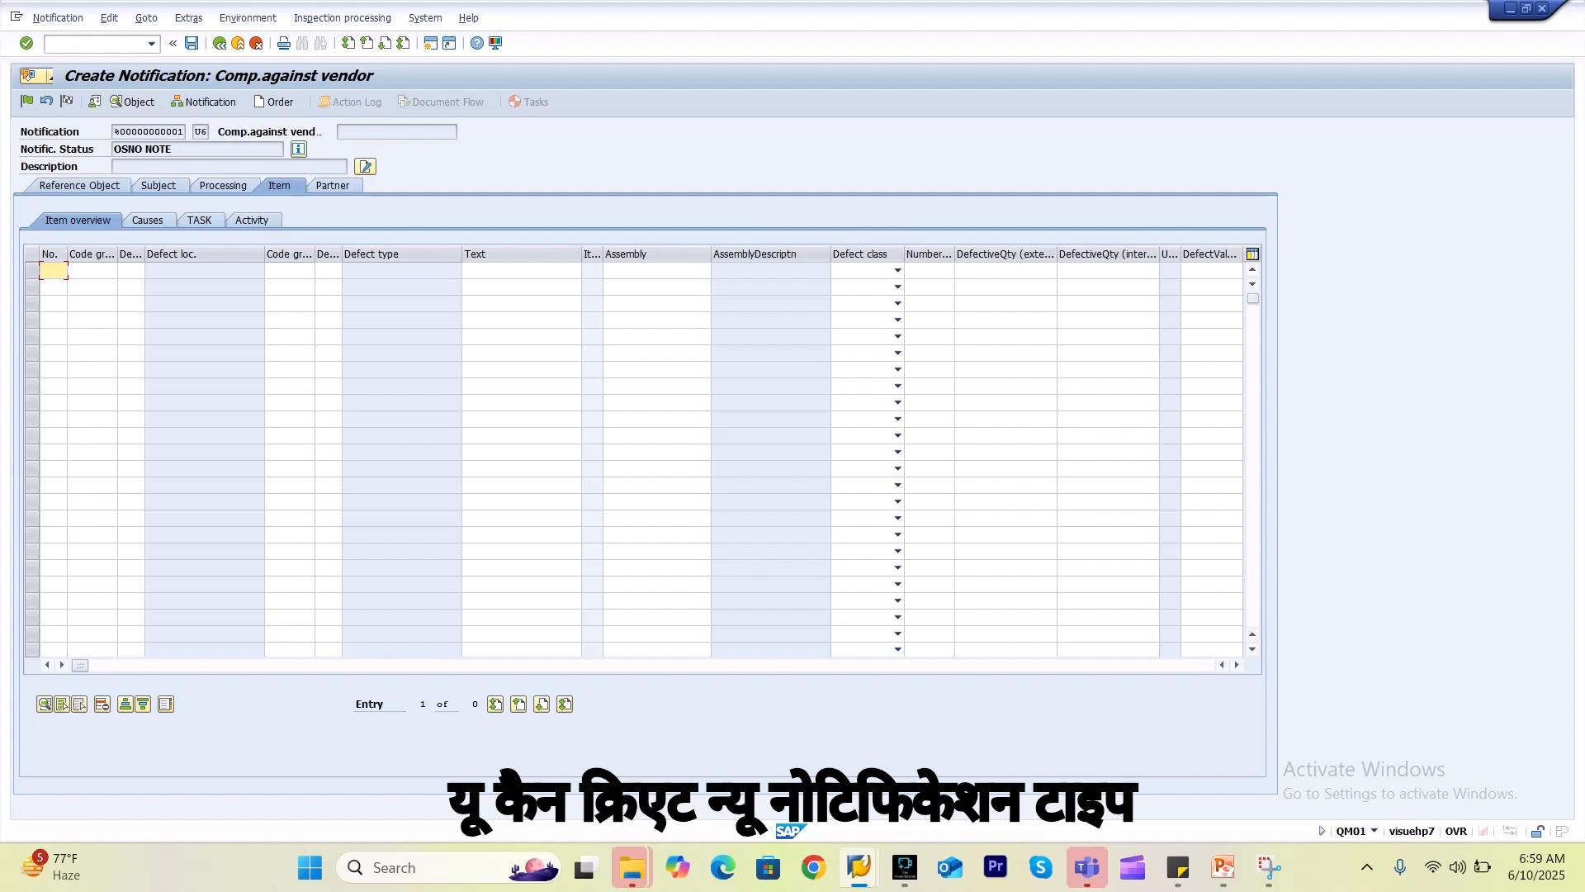
left_click(207, 131)
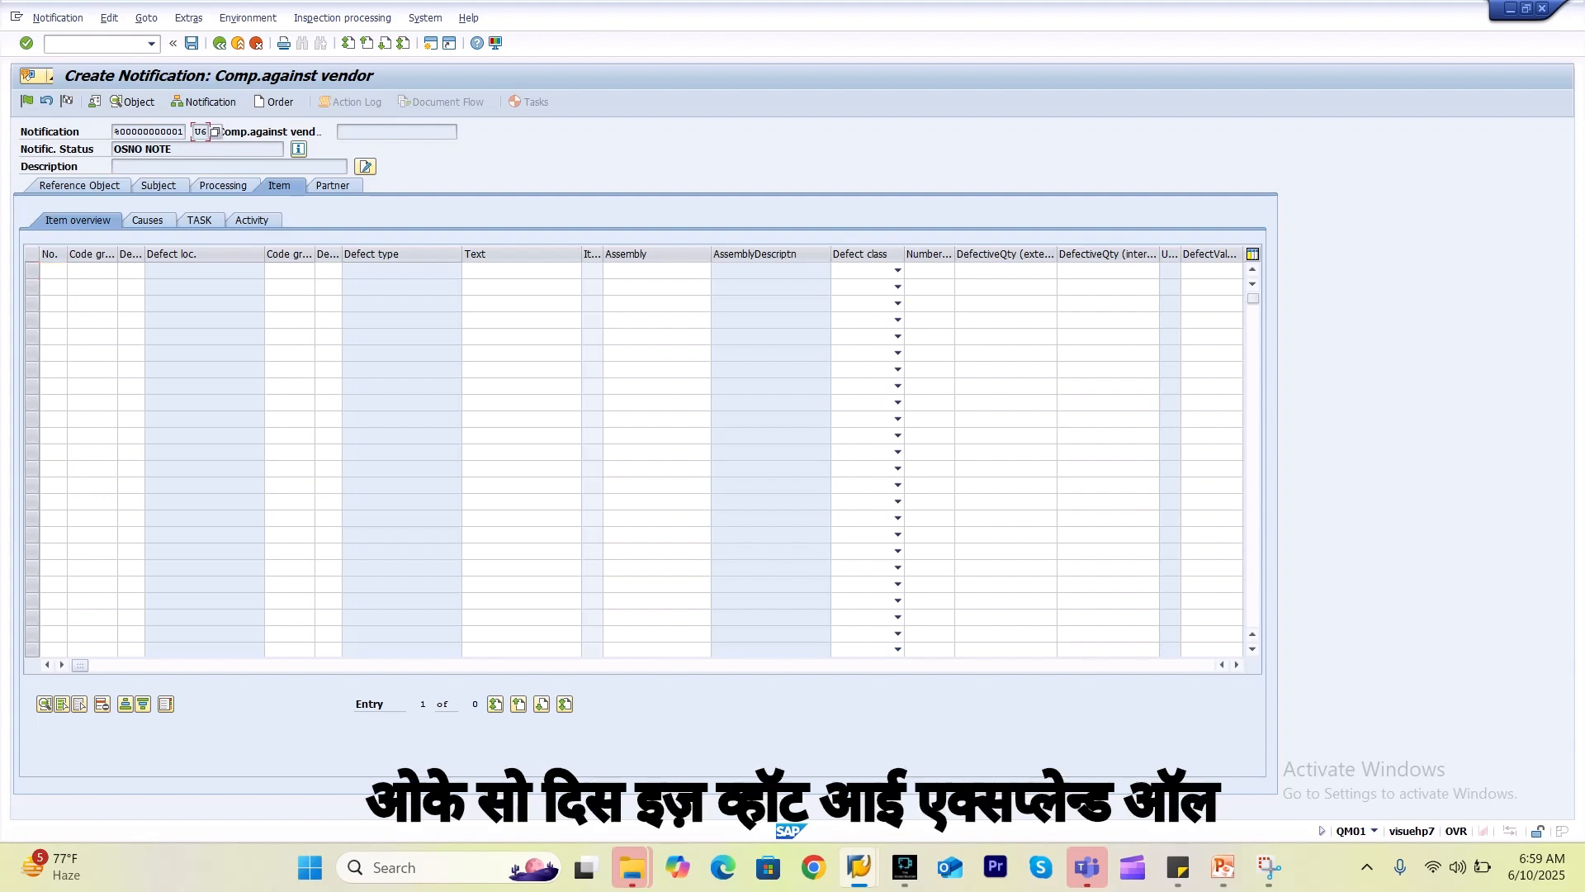